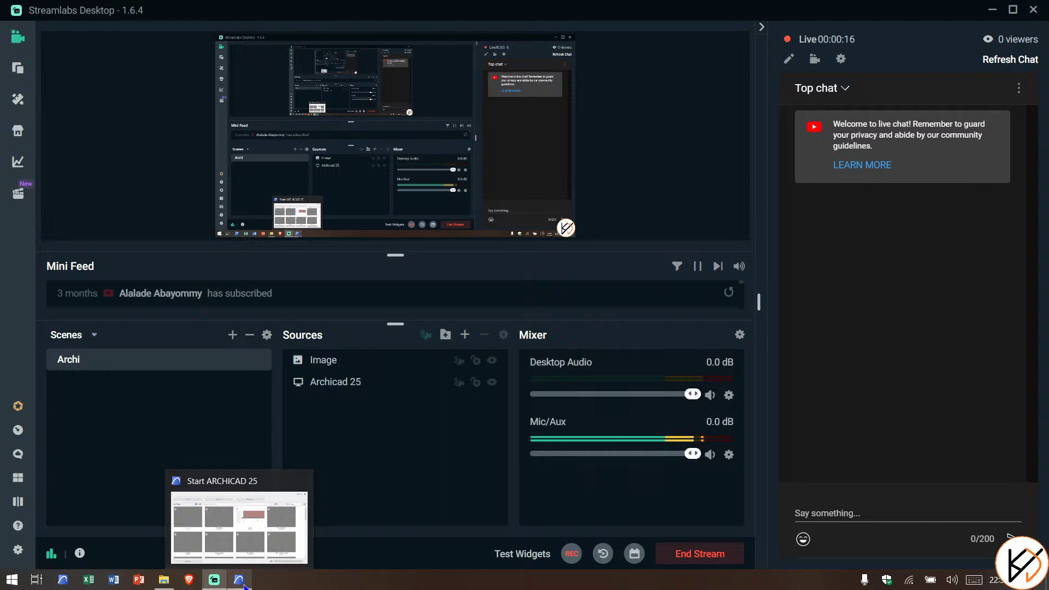
Step: Close the open Videos folder window
{"action": "mouse_move", "coordinate": [164, 580]}
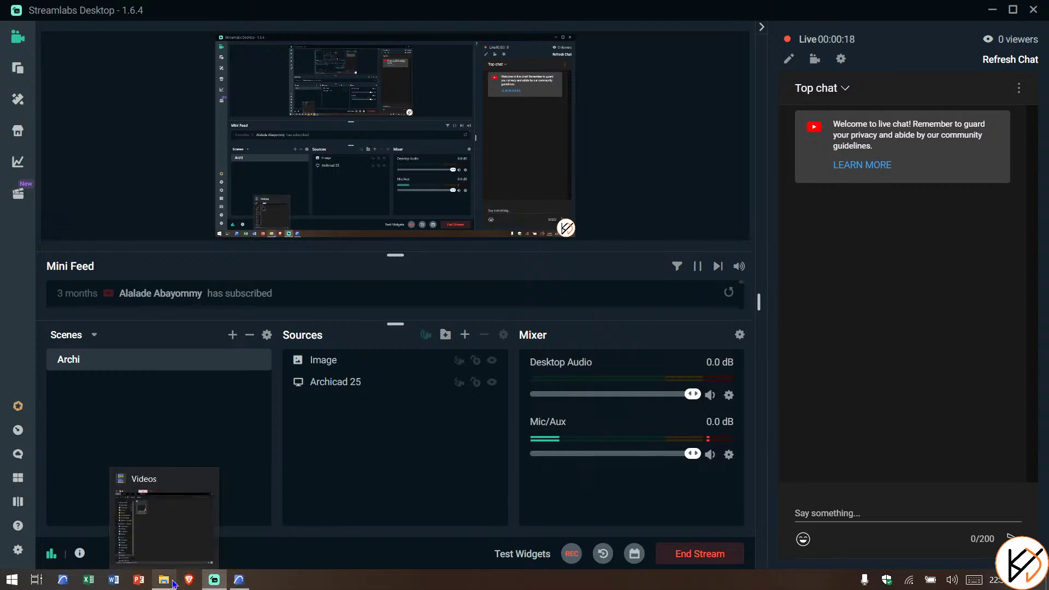
{"action": "left_click", "coordinate": [207, 479]}
{"action": "mouse_move", "coordinate": [224, 588]}
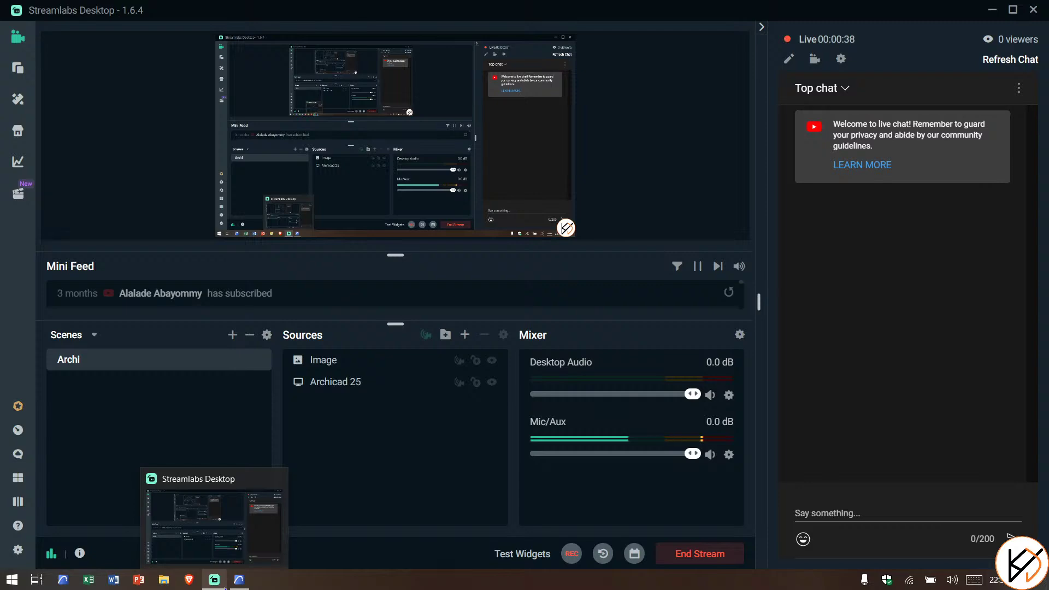
Step: Switch to ARCHICAD 25 and create a new project from the SPEEDOJKEN.tpl template
{"action": "left_click", "coordinate": [239, 580]}
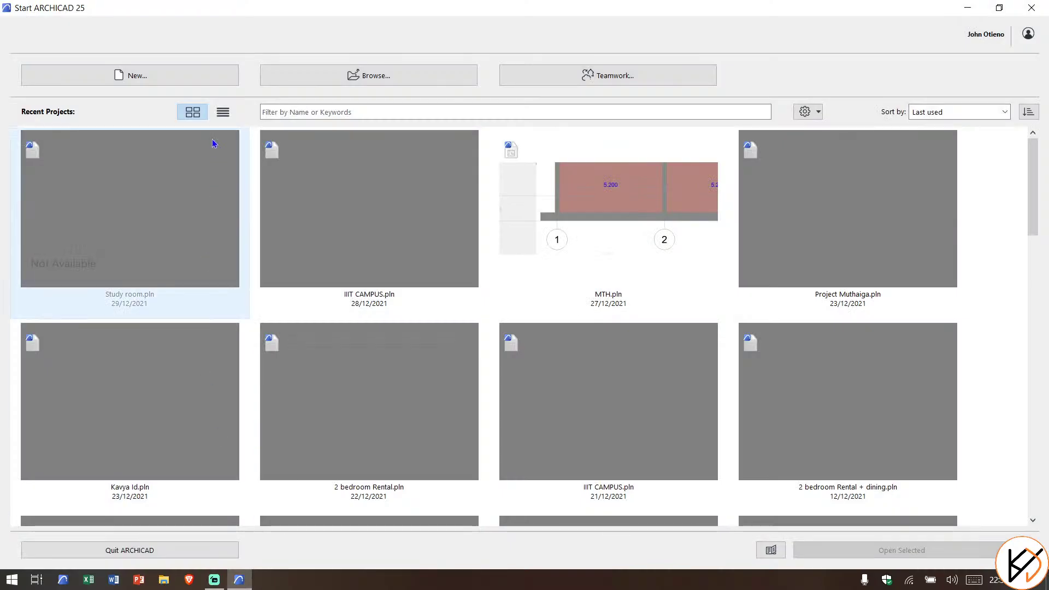
{"action": "left_click", "coordinate": [196, 82]}
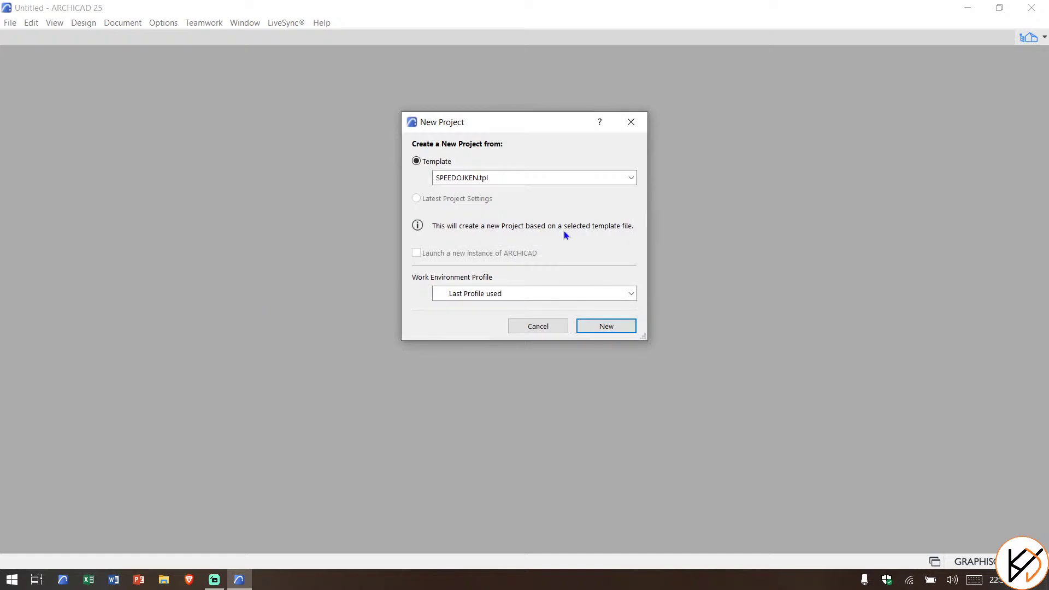
{"action": "left_click", "coordinate": [598, 327]}
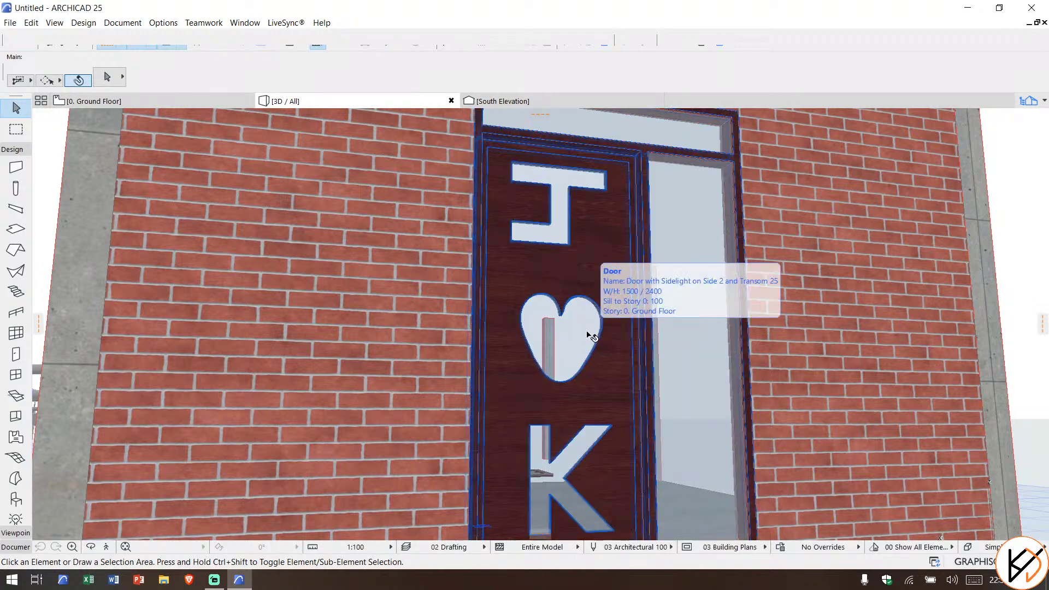
Step: Delete every template element from the 3D view
{"action": "key", "text": "ctrl+a"}
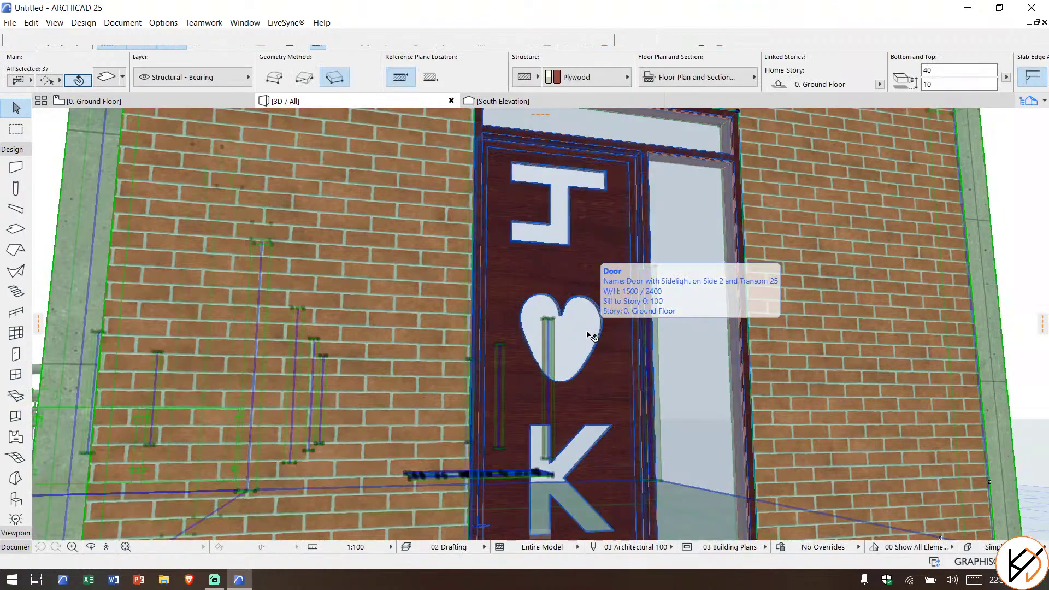
{"action": "key", "text": "Delete"}
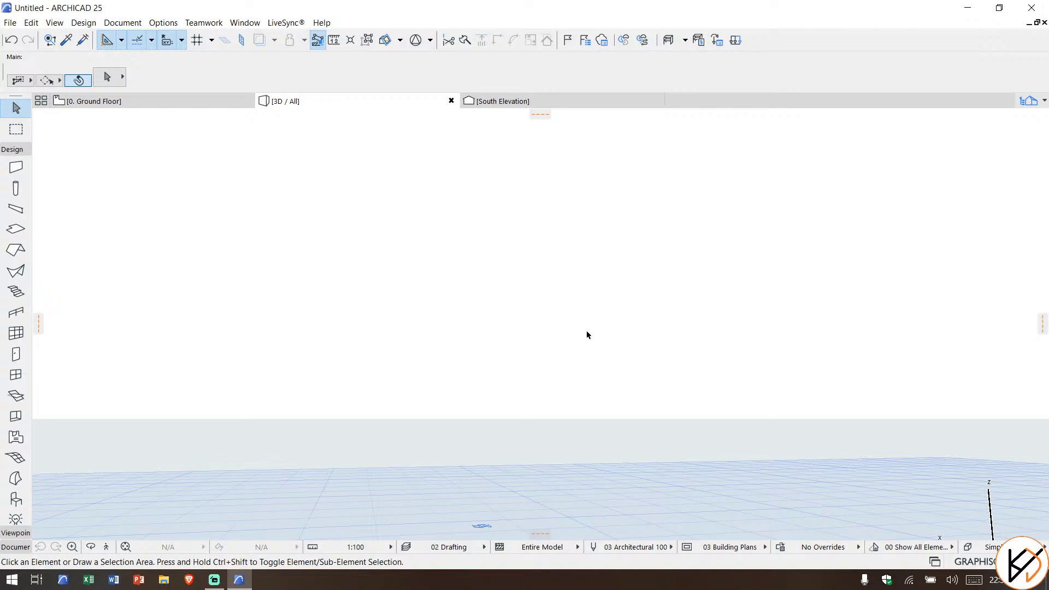
{"action": "left_click_drag", "start_coordinate": [171, 93], "coordinate": [173, 97]}
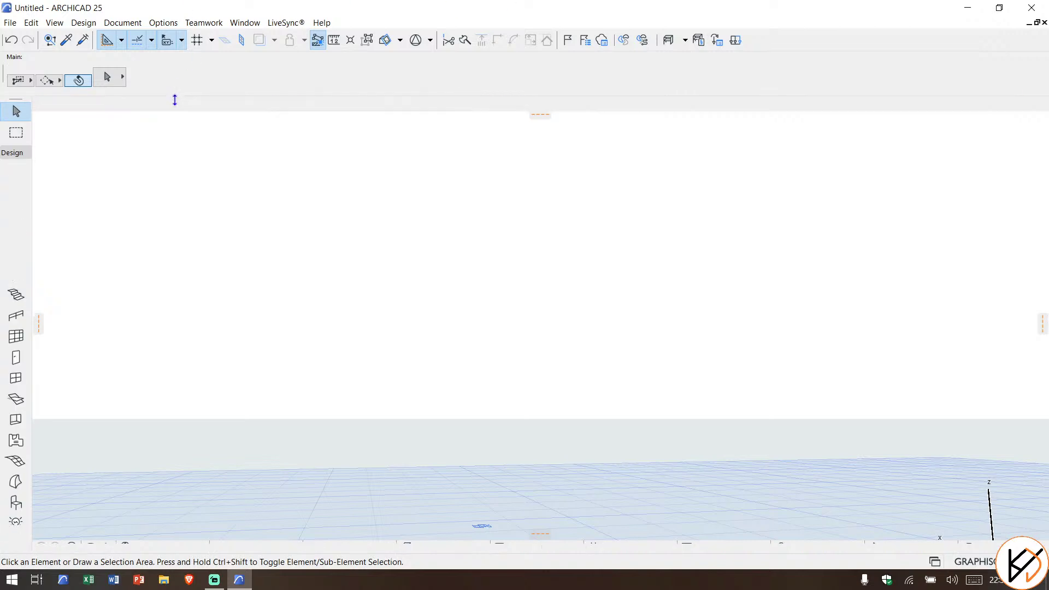
Step: Delete the grid with its dimensions and the J-heart-K panel polylines from the Ground Floor plan
{"action": "left_click", "coordinate": [197, 107]}
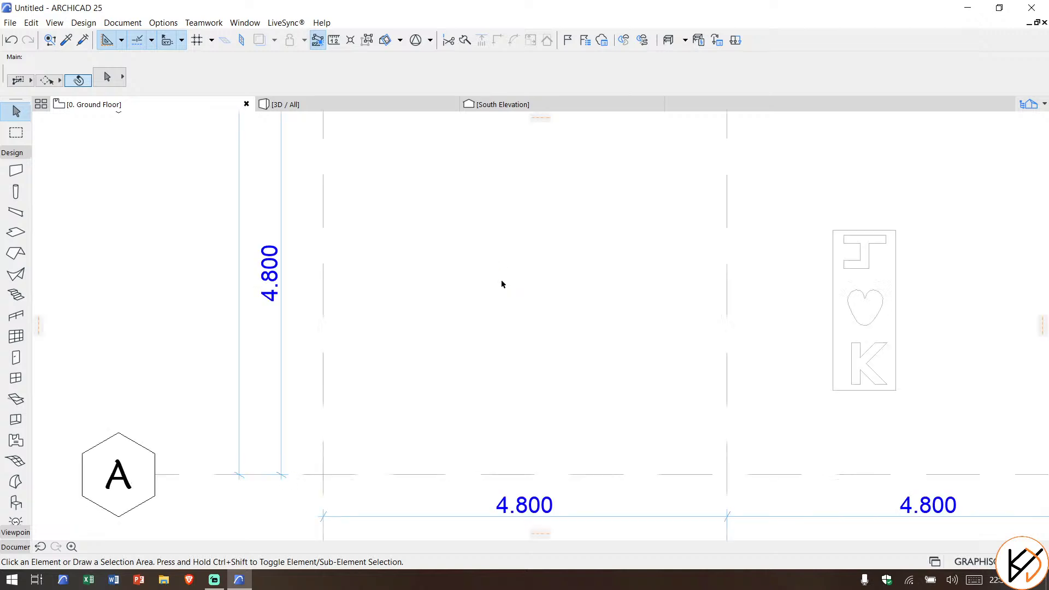
{"action": "scroll", "coordinate": [502, 281], "scroll_direction": "down", "scroll_amount": 1}
{"action": "left_click", "coordinate": [353, 442]}
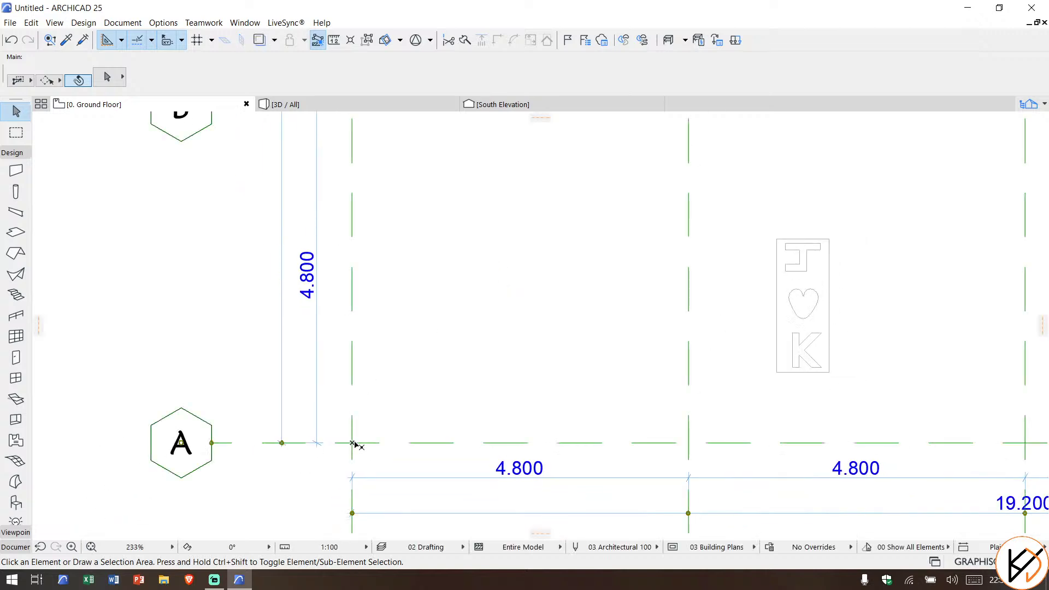
{"action": "key", "text": "Delete"}
{"action": "mouse_move", "coordinate": [831, 234]}
{"action": "left_mouse_down"}
{"action": "mouse_move", "coordinate": [735, 252]}
{"action": "mouse_move", "coordinate": [797, 366]}
{"action": "left_mouse_up"}
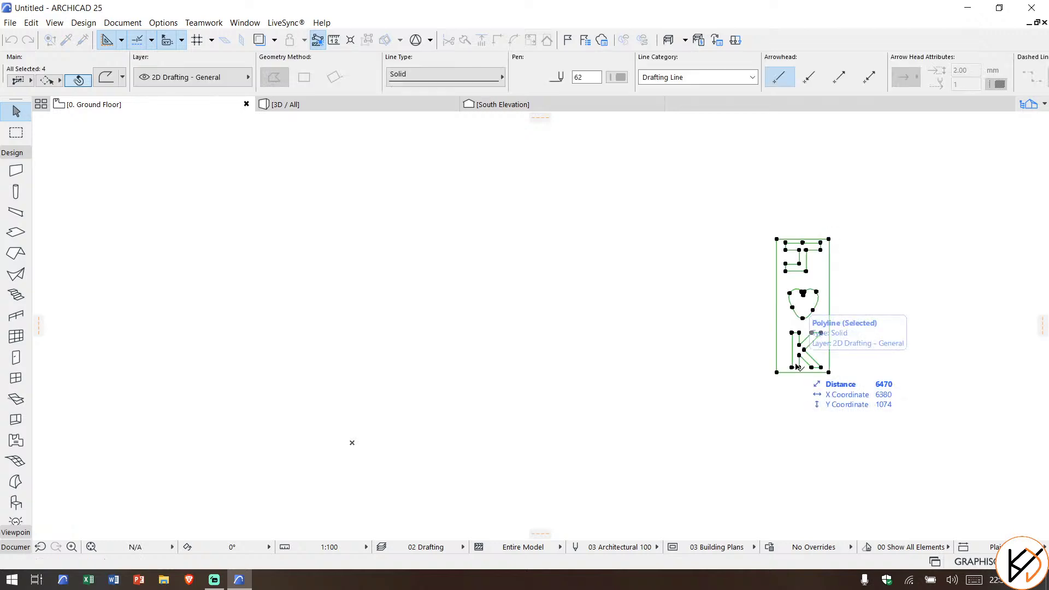
{"action": "key", "text": "Delete"}
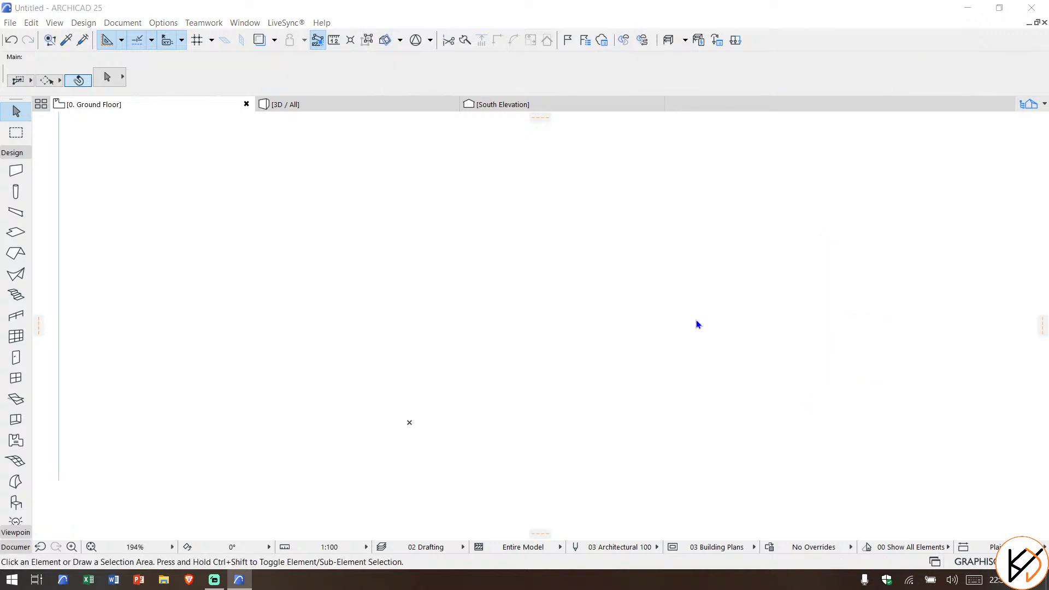
Step: Save the project as "Ice cream Parlour" in the Ice cream palour folder under 7th Sem, Interior design on drive D
{"action": "key", "text": "ctrl+s"}
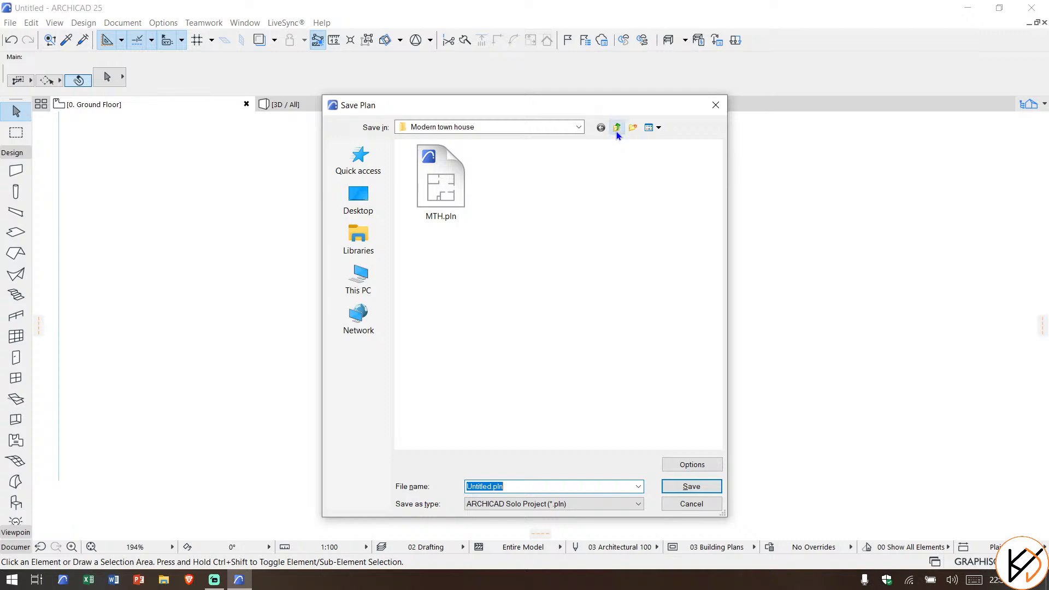
{"action": "left_click", "coordinate": [616, 130]}
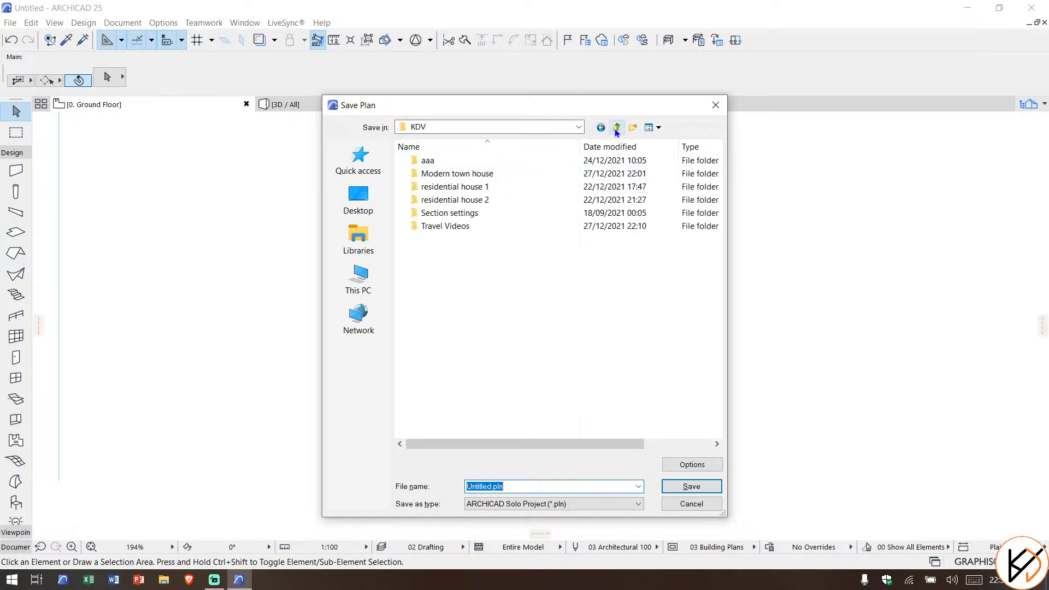
{"action": "left_click", "coordinate": [617, 130]}
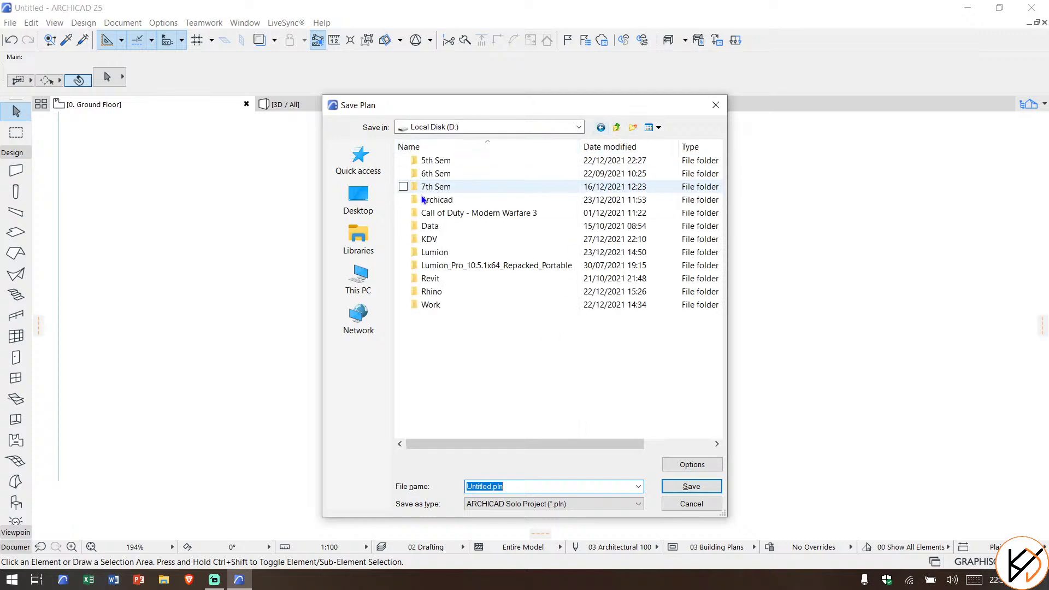
{"action": "double_click", "coordinate": [427, 186]}
{"action": "left_click", "coordinate": [457, 201]}
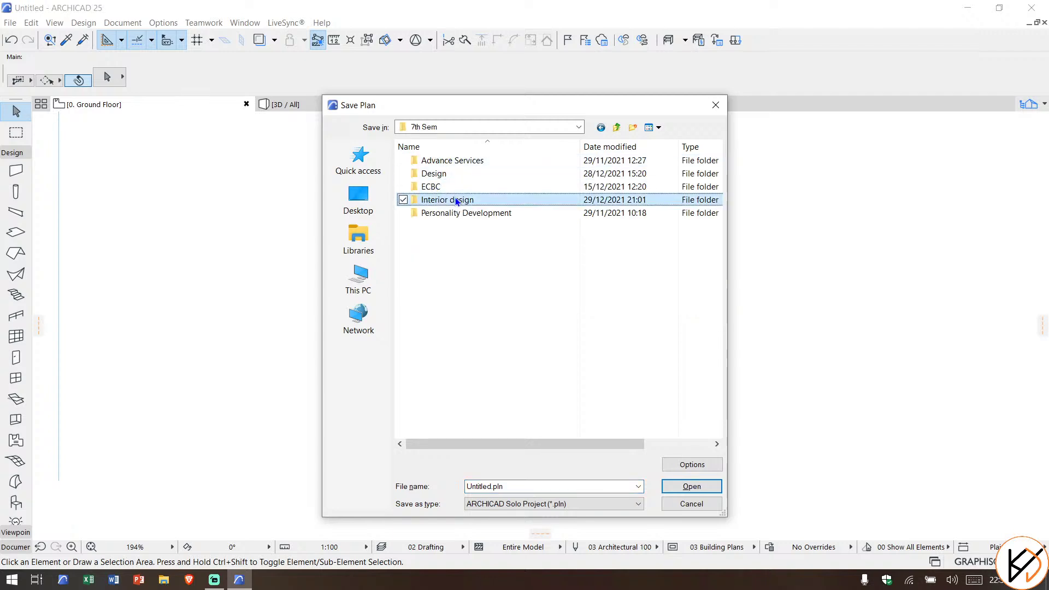
{"action": "double_click", "coordinate": [457, 201]}
{"action": "double_click", "coordinate": [464, 201]}
{"action": "left_click", "coordinate": [521, 486]}
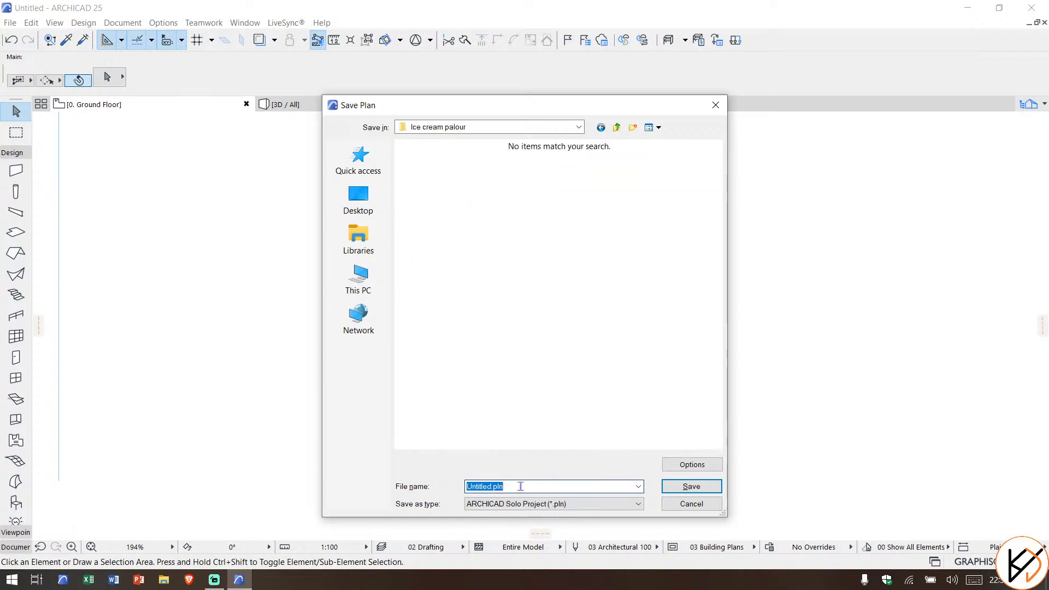
{"action": "type", "text": "Ice cr"}
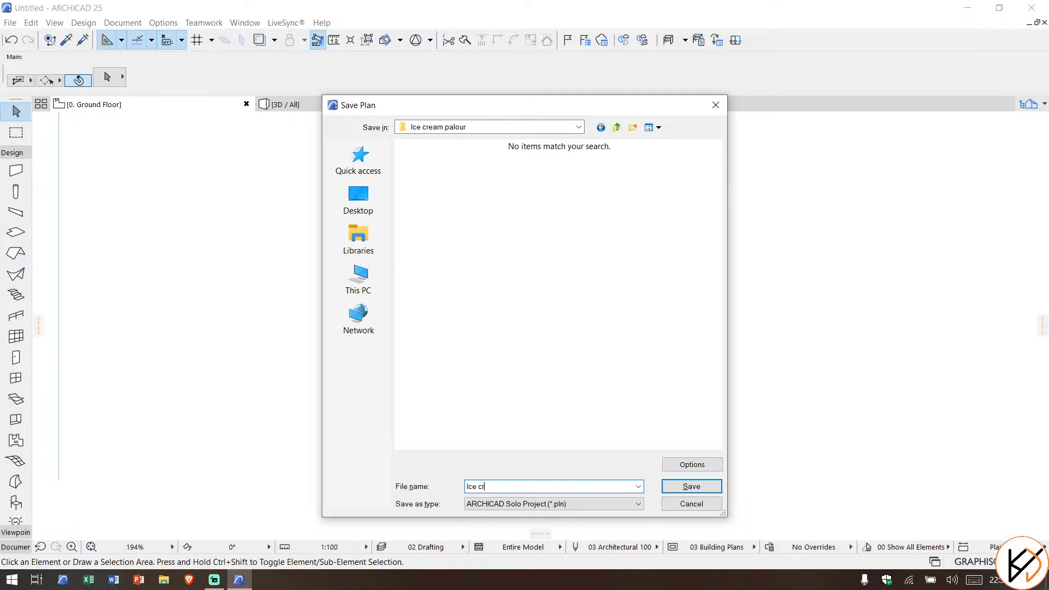
{"action": "type", "text": "eam Parlour"}
{"action": "key", "text": "Return"}
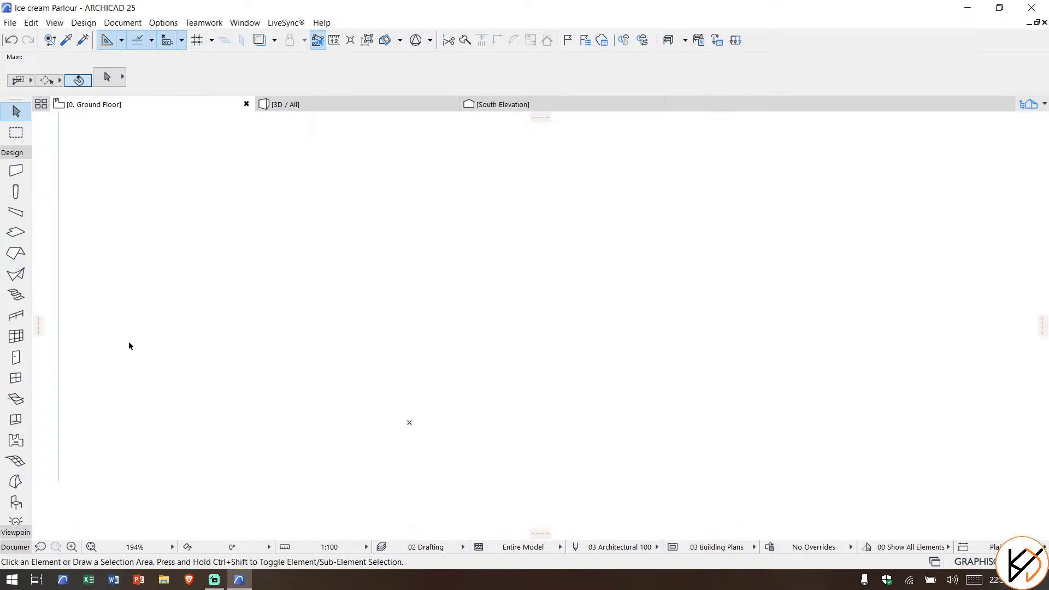
Step: Draw a rectangular polyline from the project origin using the rotated rectangle method, about 4000 mm high and 3300 mm wide
{"action": "scroll", "coordinate": [206, 258], "scroll_direction": "down", "scroll_amount": 5}
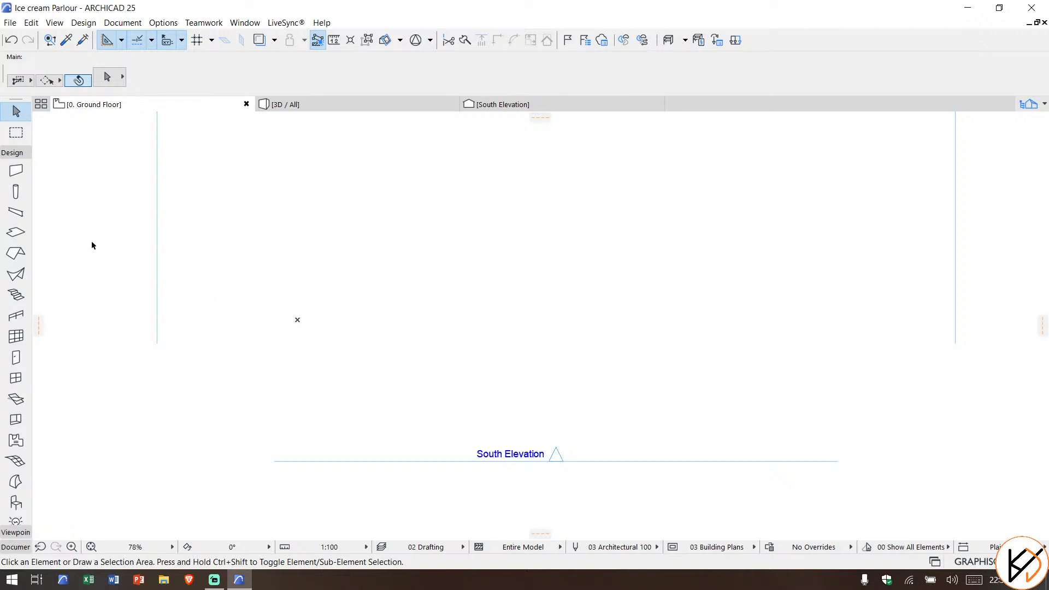
{"action": "left_click", "coordinate": [13, 153]}
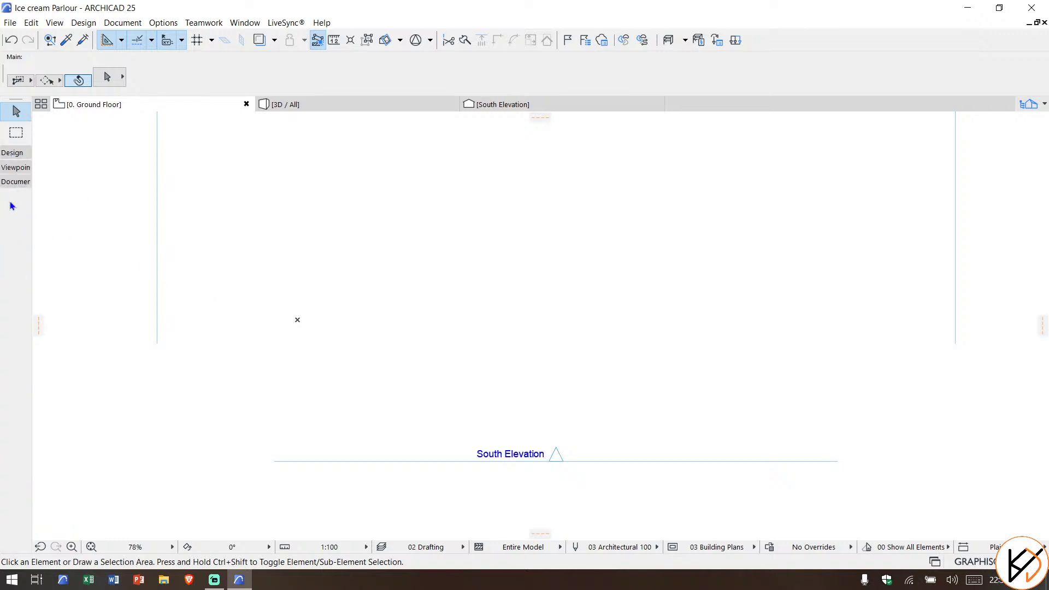
{"action": "left_click", "coordinate": [15, 182]}
{"action": "left_click", "coordinate": [15, 428]}
{"action": "scroll", "coordinate": [299, 206], "scroll_direction": "up", "scroll_amount": 2}
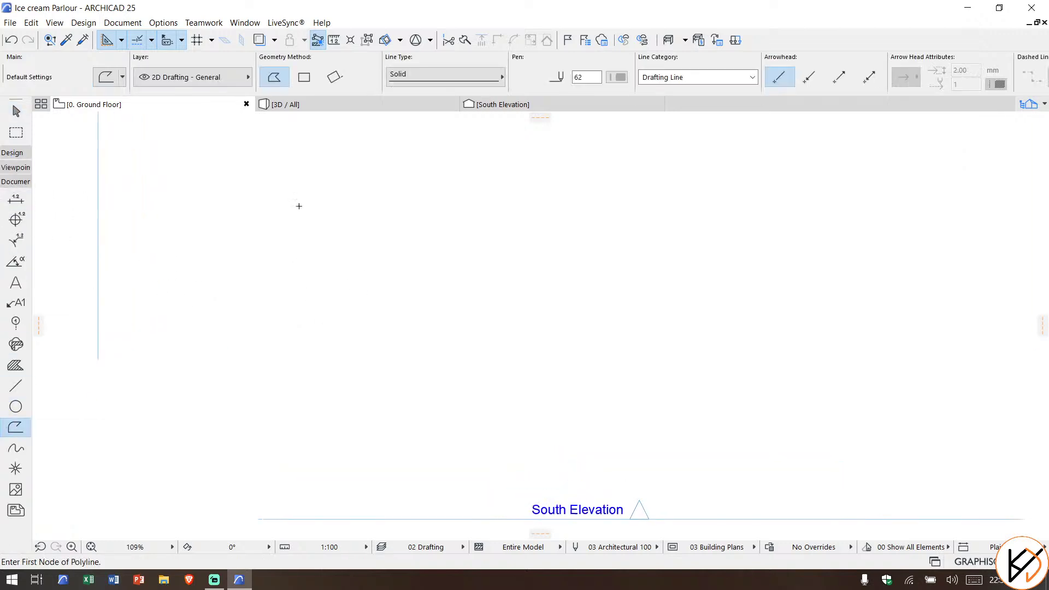
{"action": "left_click", "coordinate": [334, 77]}
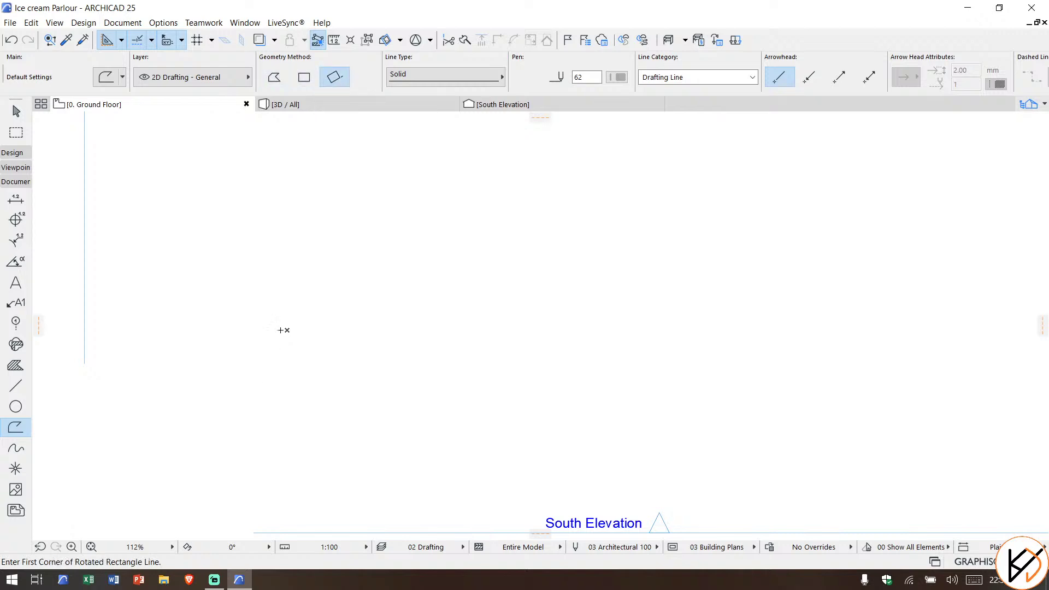
{"action": "left_click", "coordinate": [288, 330]}
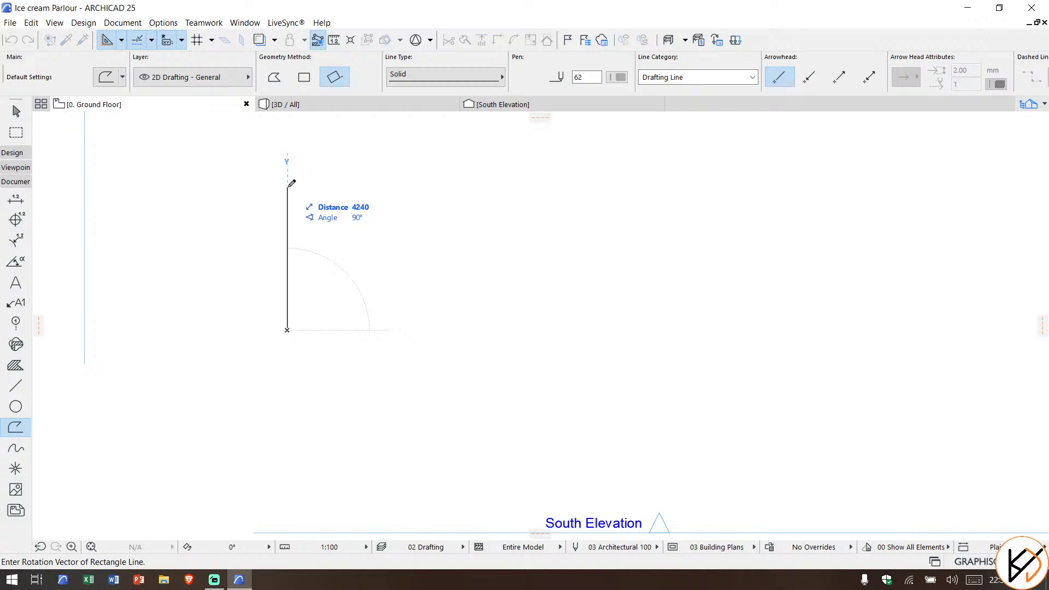
{"action": "type", "text": "004"}
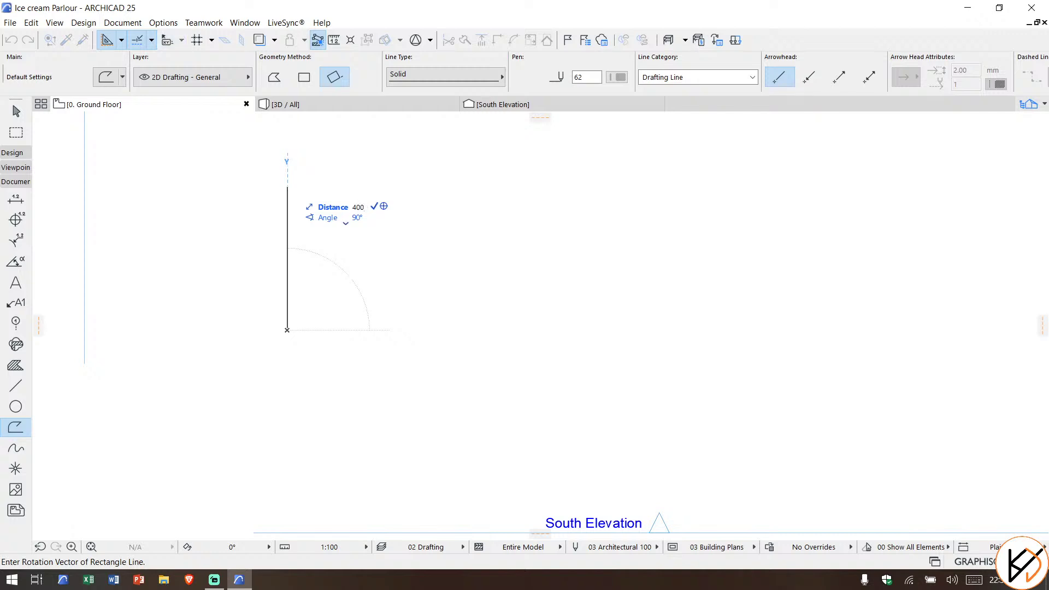
{"action": "key", "text": "Return"}
{"action": "type", "text": "3300"}
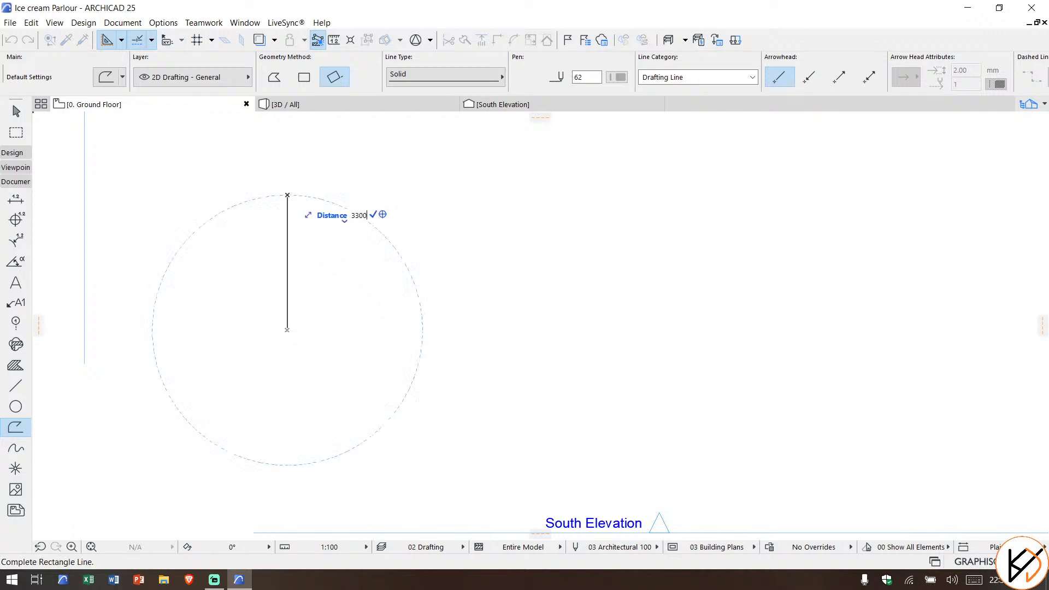
{"action": "key", "text": "Return"}
{"action": "scroll", "coordinate": [399, 194], "scroll_direction": "down", "scroll_amount": 1}
{"action": "key", "text": "Escape"}
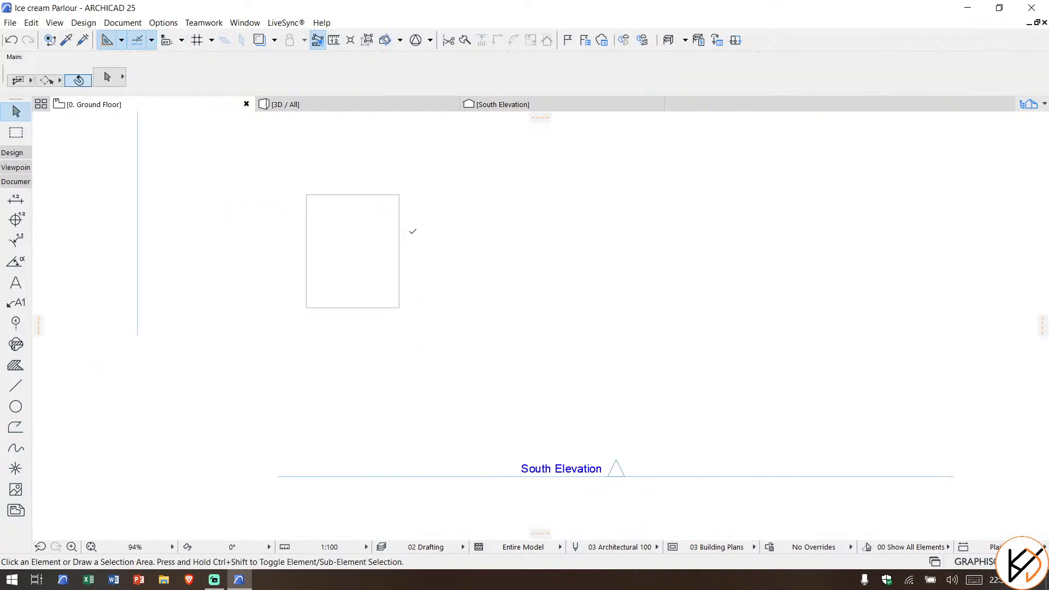
Step: Change the rectangle's pen colour to red
{"action": "left_click", "coordinate": [399, 195]}
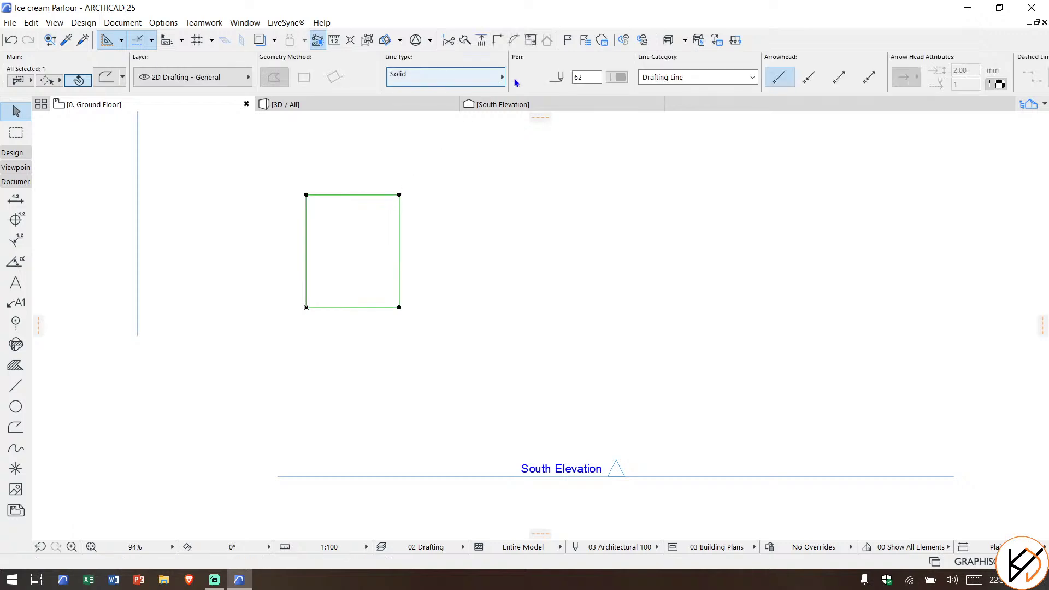
{"action": "left_click", "coordinate": [617, 77]}
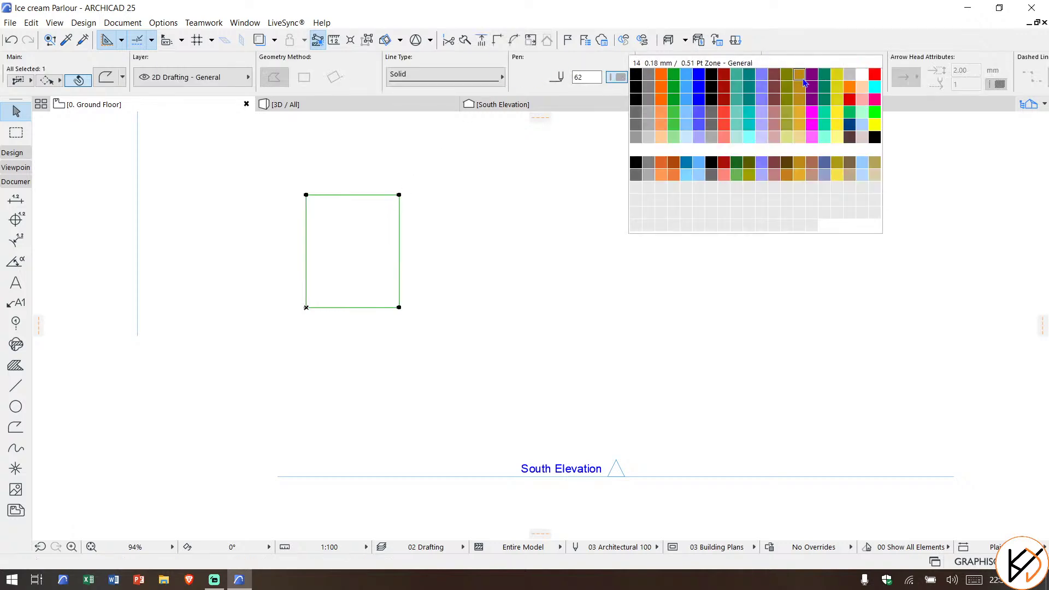
{"action": "left_click", "coordinate": [874, 75]}
{"action": "key", "text": "Escape"}
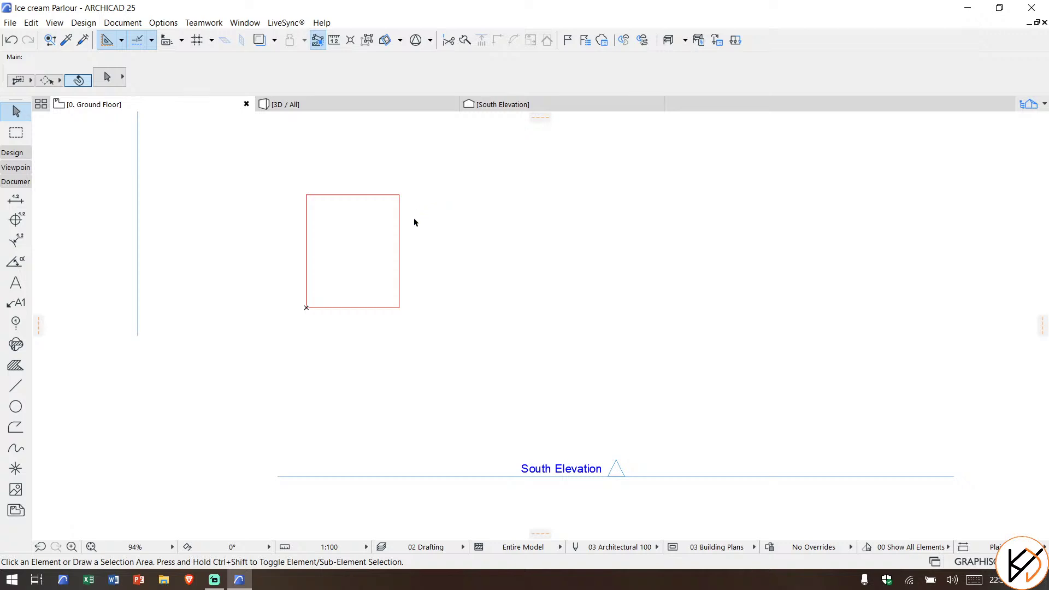
Step: Draw a horizontal line with pen 1 across the red rectangle's full width, in its lower third
{"action": "scroll", "coordinate": [373, 260], "scroll_direction": "up", "scroll_amount": 3}
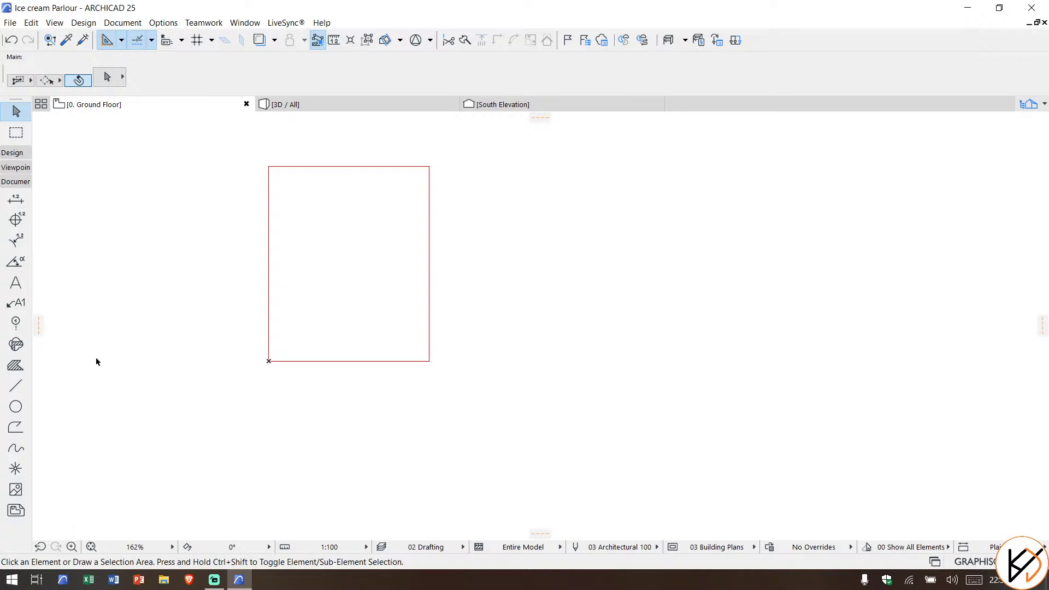
{"action": "left_click", "coordinate": [15, 385]}
{"action": "scroll", "coordinate": [301, 311], "scroll_direction": "up", "scroll_amount": 3}
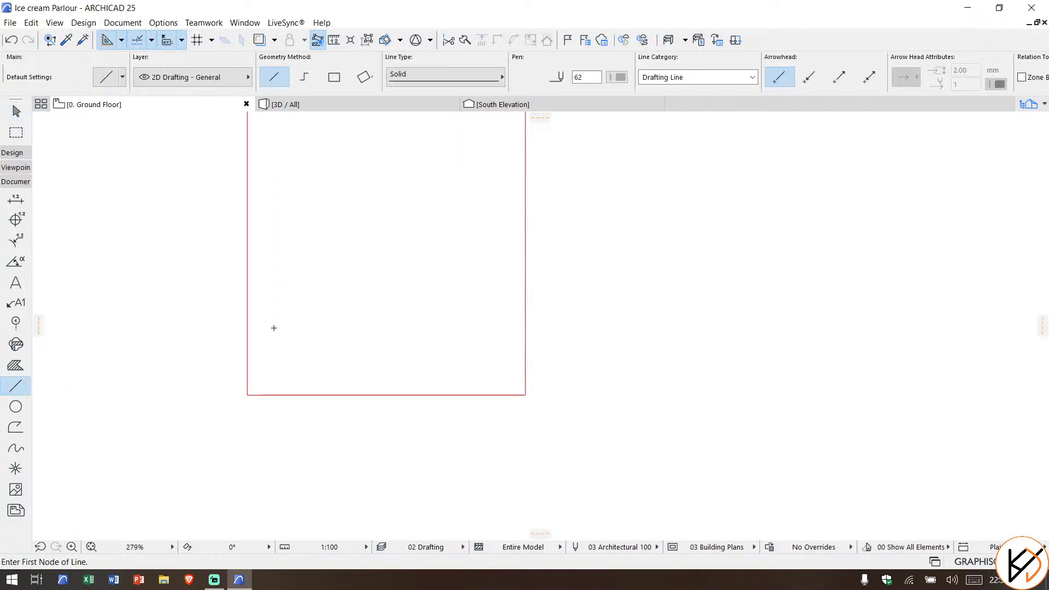
{"action": "scroll", "coordinate": [276, 330], "scroll_direction": "up", "scroll_amount": 1}
{"action": "left_click", "coordinate": [619, 79]}
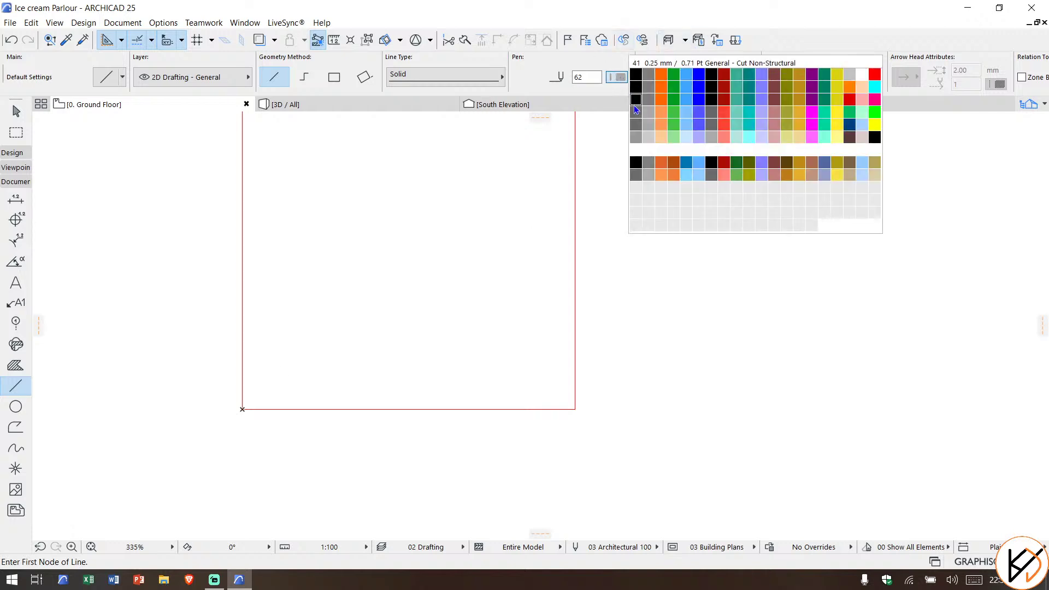
{"action": "left_click", "coordinate": [636, 75]}
{"action": "scroll", "coordinate": [252, 366], "scroll_direction": "up", "scroll_amount": 3}
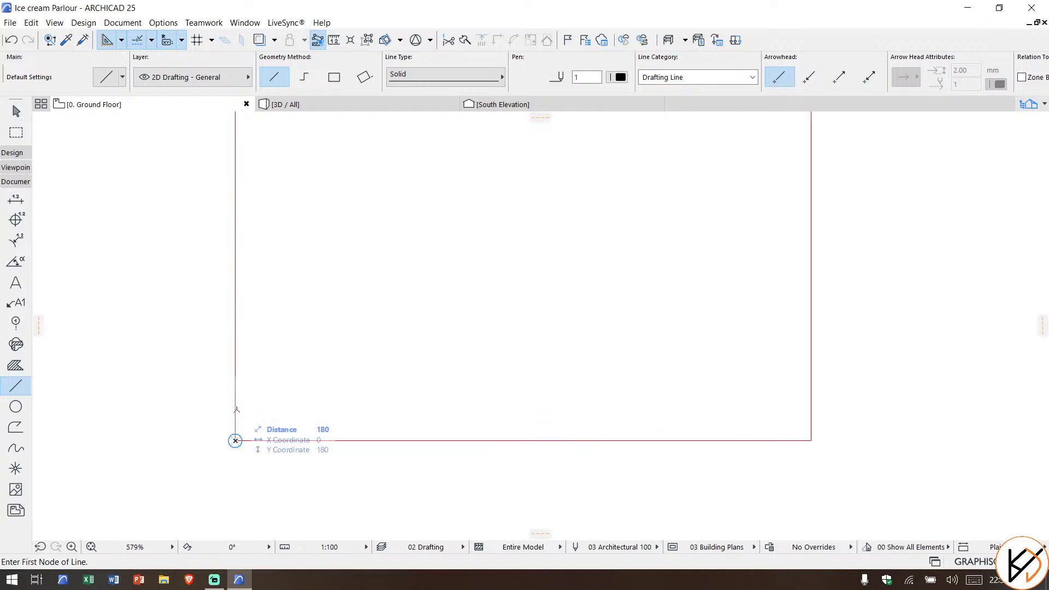
{"action": "key", "text": "Return"}
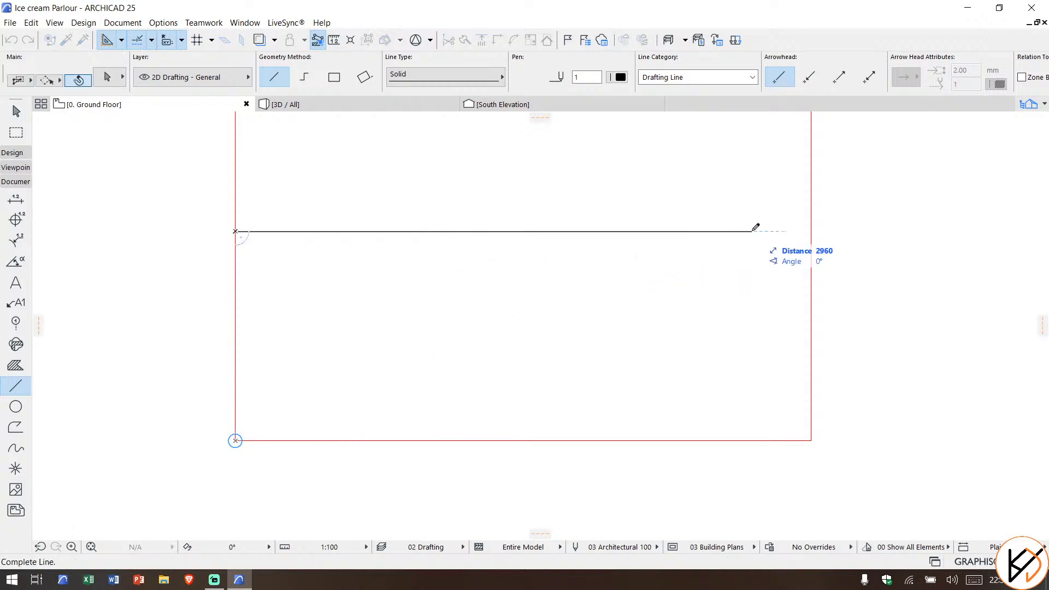
{"action": "left_click", "coordinate": [811, 232]}
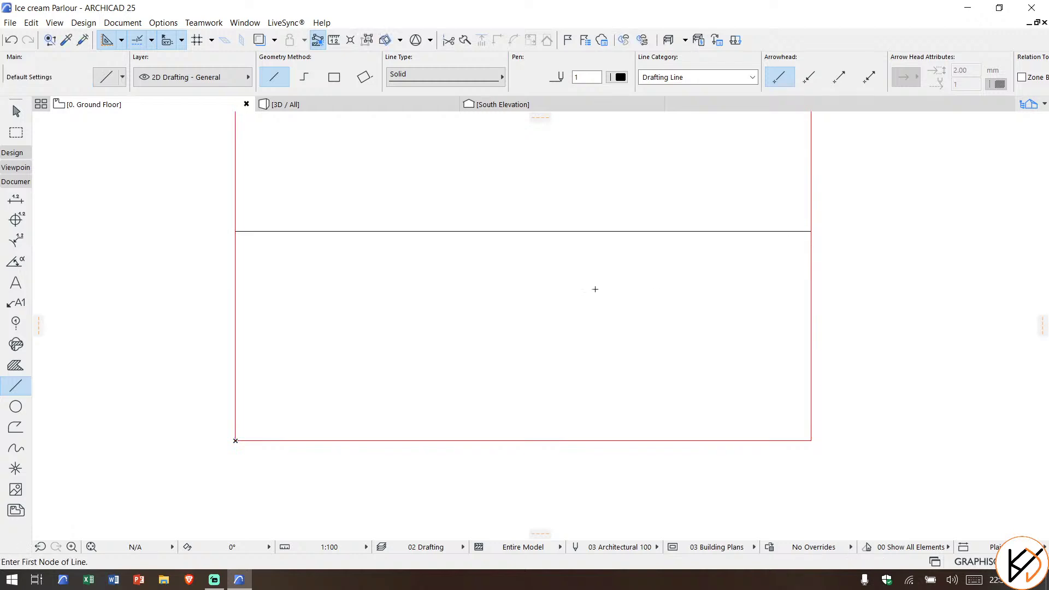
Step: Copy the horizontal line 500 mm upward inside the red rectangle
{"action": "scroll", "coordinate": [595, 288], "scroll_direction": "down", "scroll_amount": 5}
{"action": "scroll", "coordinate": [361, 277], "scroll_direction": "up", "scroll_amount": 2}
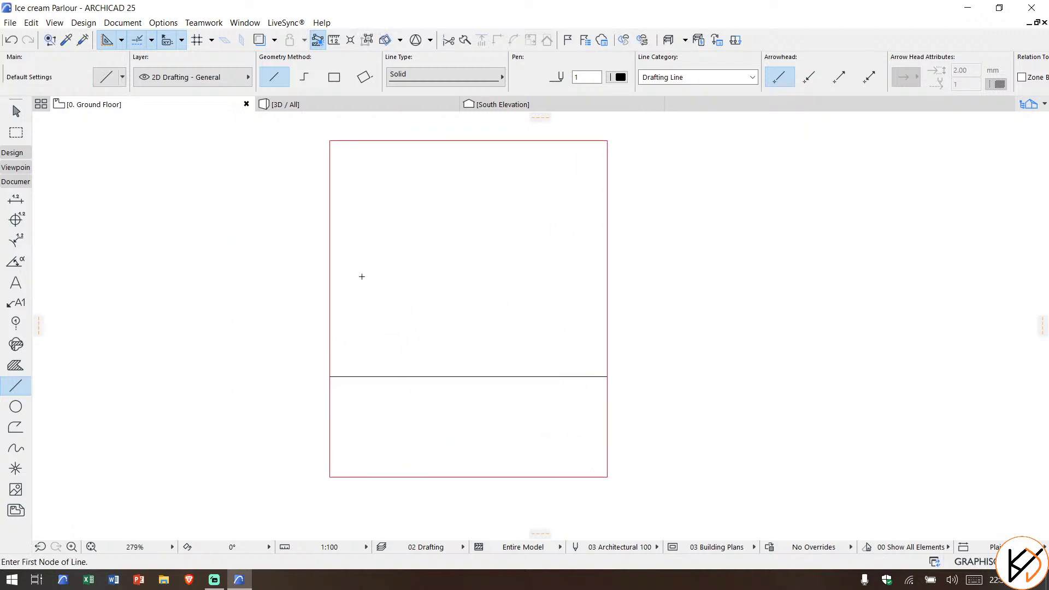
{"action": "scroll", "coordinate": [587, 389], "scroll_direction": "down", "scroll_amount": 1}
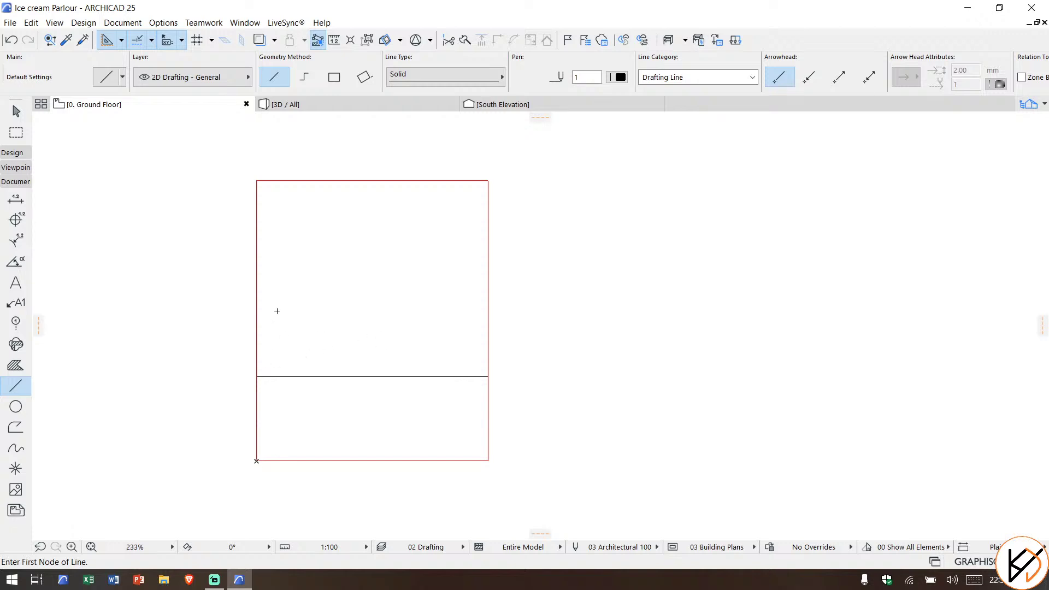
{"action": "scroll", "coordinate": [456, 380], "scroll_direction": "up", "scroll_amount": 2}
{"action": "key", "text": "Escape"}
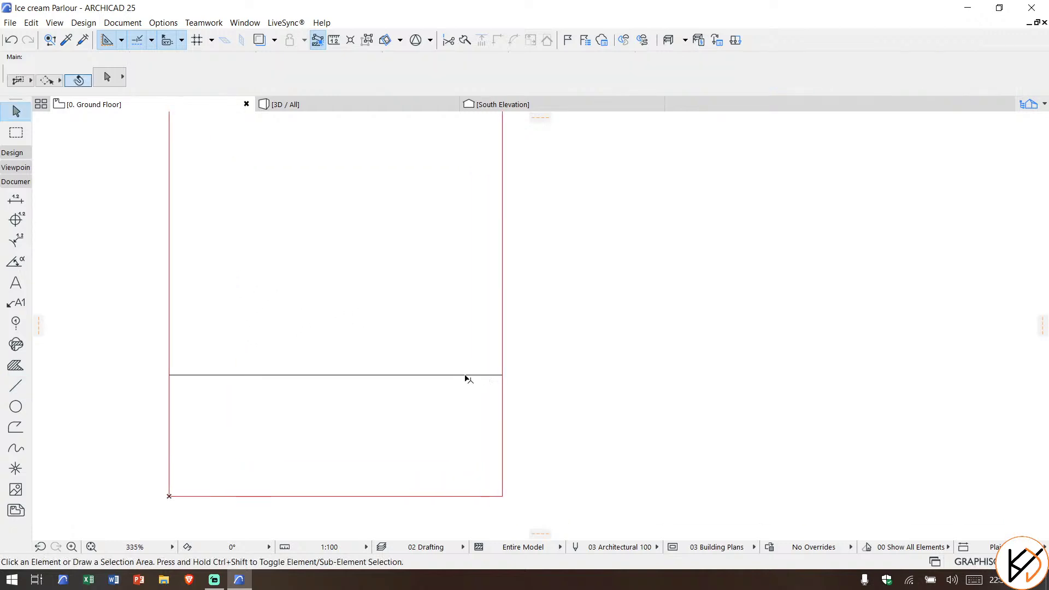
{"action": "left_click", "coordinate": [465, 376]}
{"action": "left_click_drag", "start_coordinate": [453, 376], "coordinate": [453, 350]}
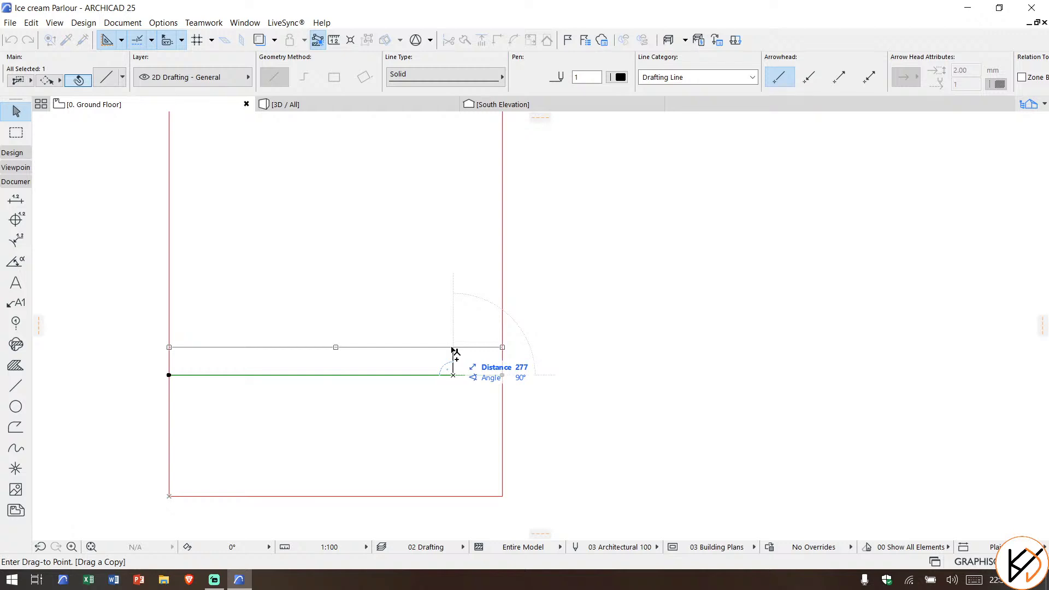
{"action": "type", "text": "500"}
{"action": "key", "text": "Return"}
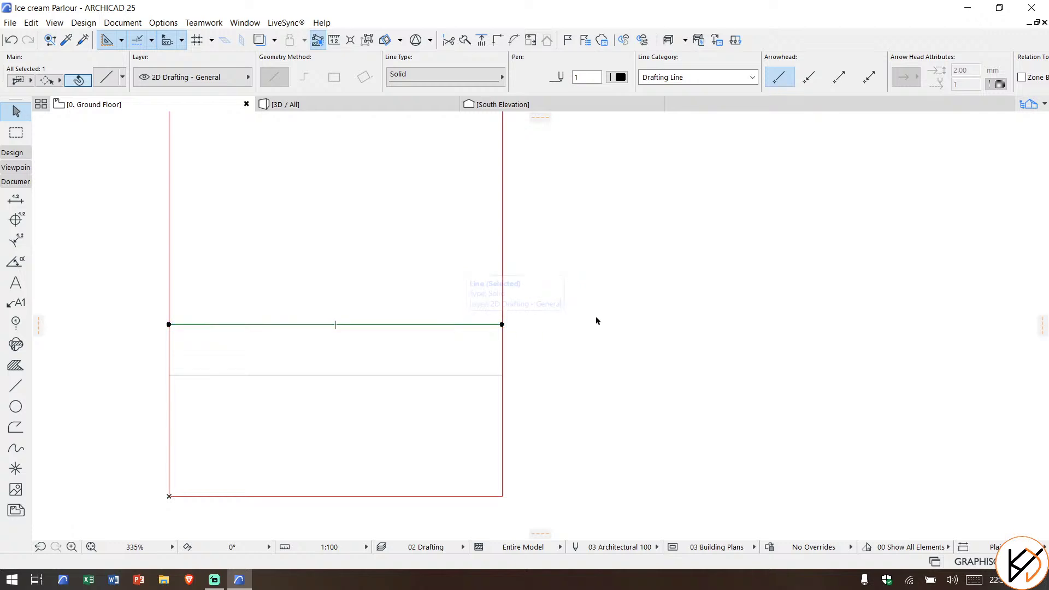
{"action": "key", "text": "Escape"}
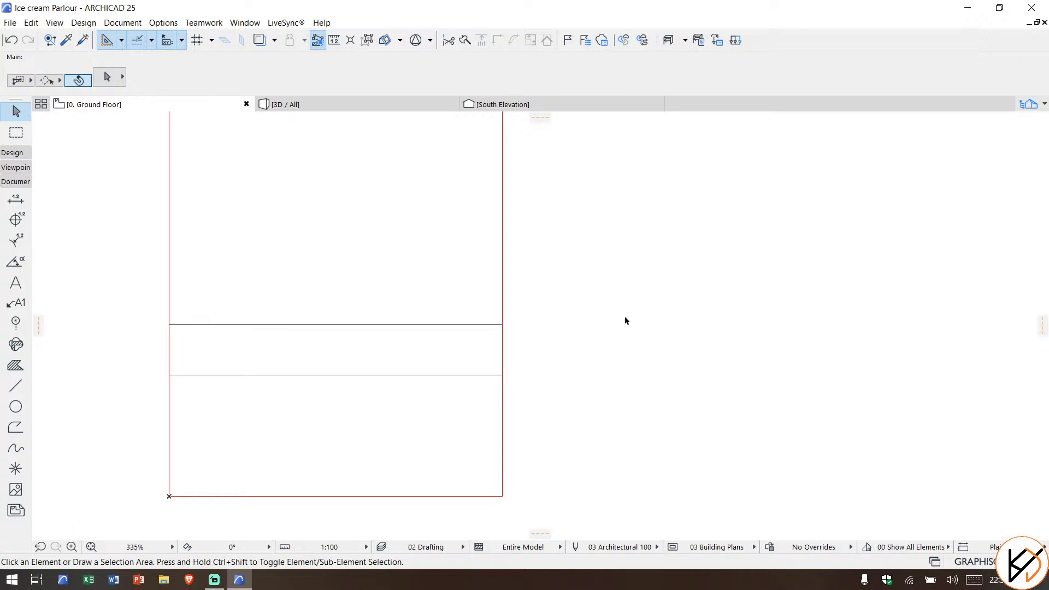
Step: Draw a vertical line starting on the lower horizontal line, 600 mm from its left end, up to the rectangle's top edge
{"action": "scroll", "coordinate": [441, 366], "scroll_direction": "down", "scroll_amount": 3}
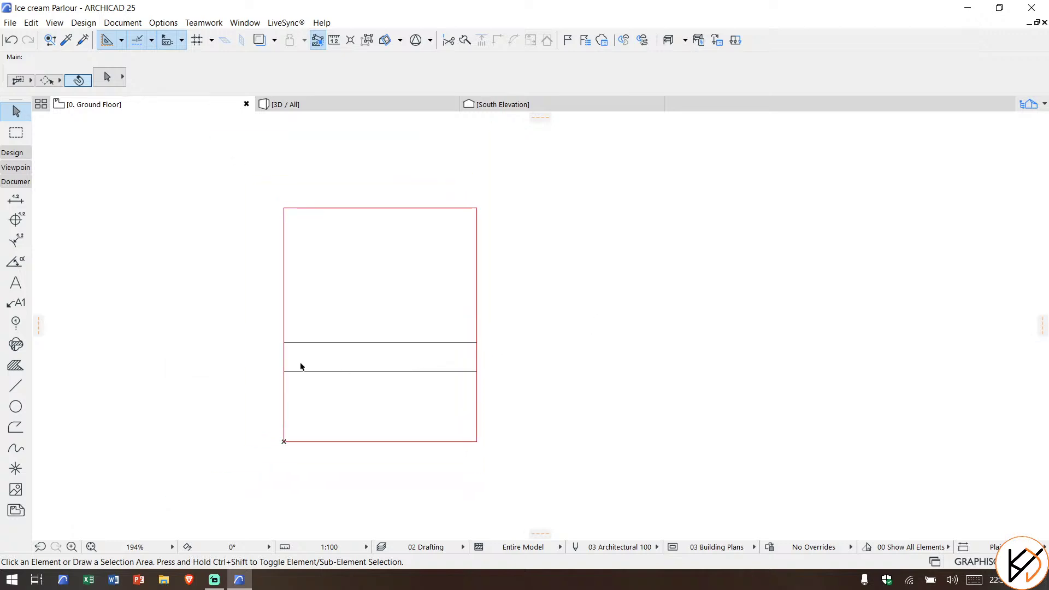
{"action": "key", "text": "l"}
{"action": "scroll", "coordinate": [292, 367], "scroll_direction": "up", "scroll_amount": 5}
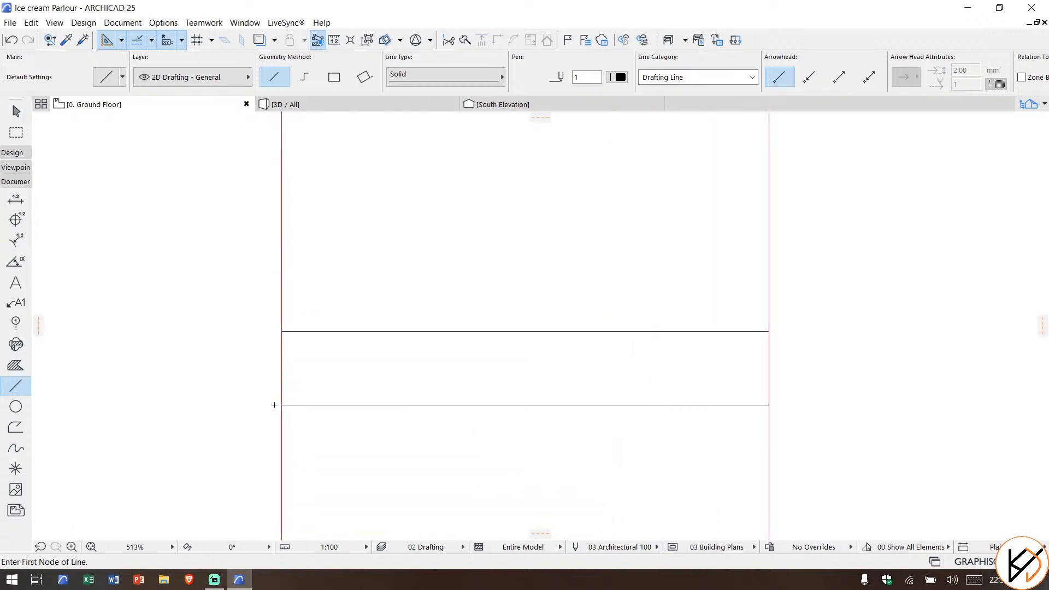
{"action": "scroll", "coordinate": [274, 405], "scroll_direction": "up", "scroll_amount": 1}
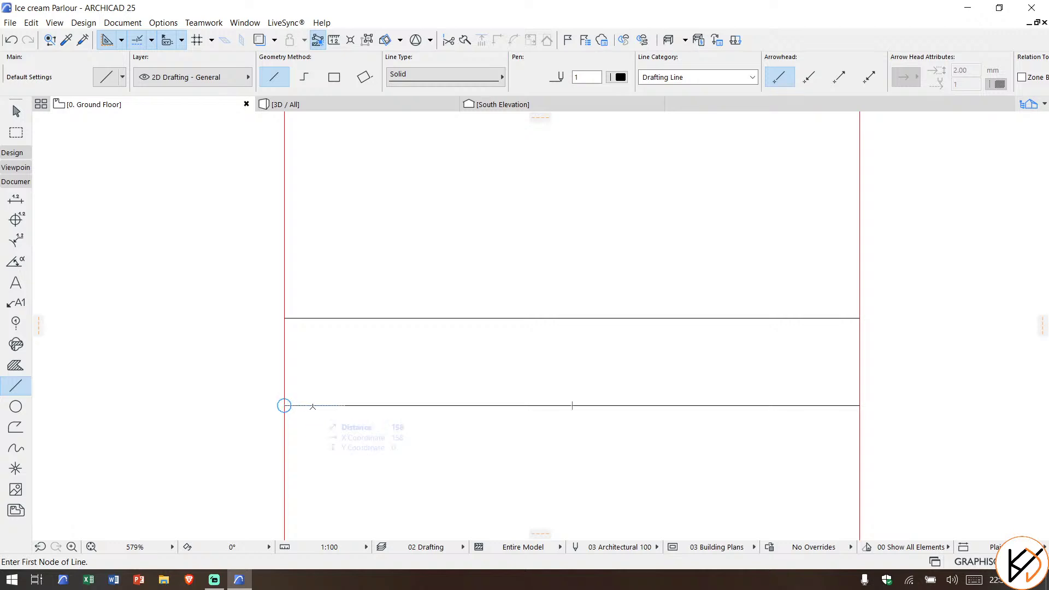
{"action": "type", "text": "600"}
{"action": "key", "text": "Return"}
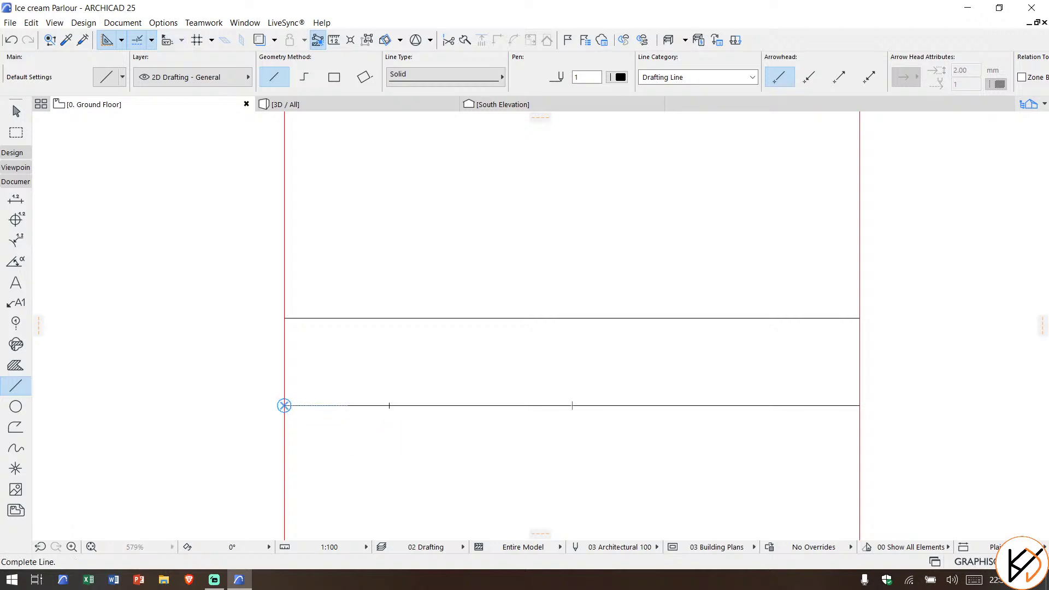
{"action": "scroll", "coordinate": [389, 343], "scroll_direction": "down", "scroll_amount": 3}
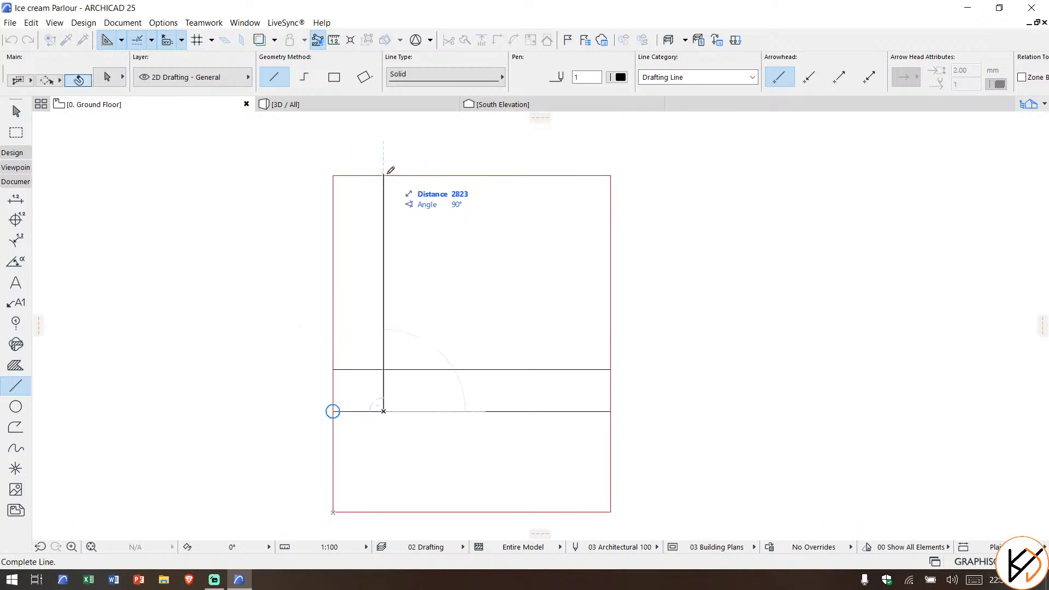
{"action": "scroll", "coordinate": [425, 327], "scroll_direction": "down", "scroll_amount": 2}
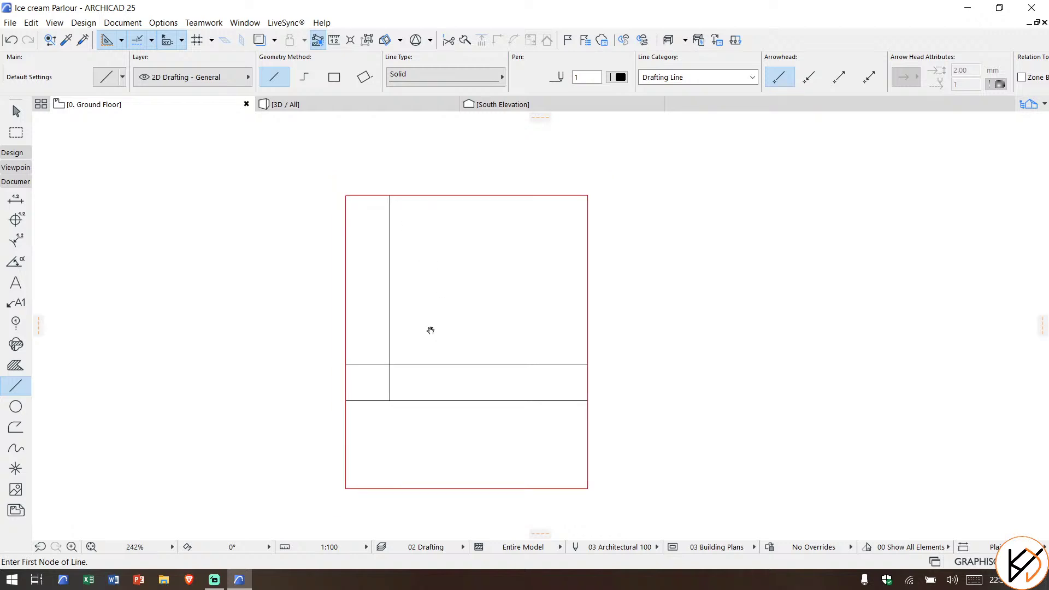
{"action": "scroll", "coordinate": [363, 374], "scroll_direction": "up", "scroll_amount": 4}
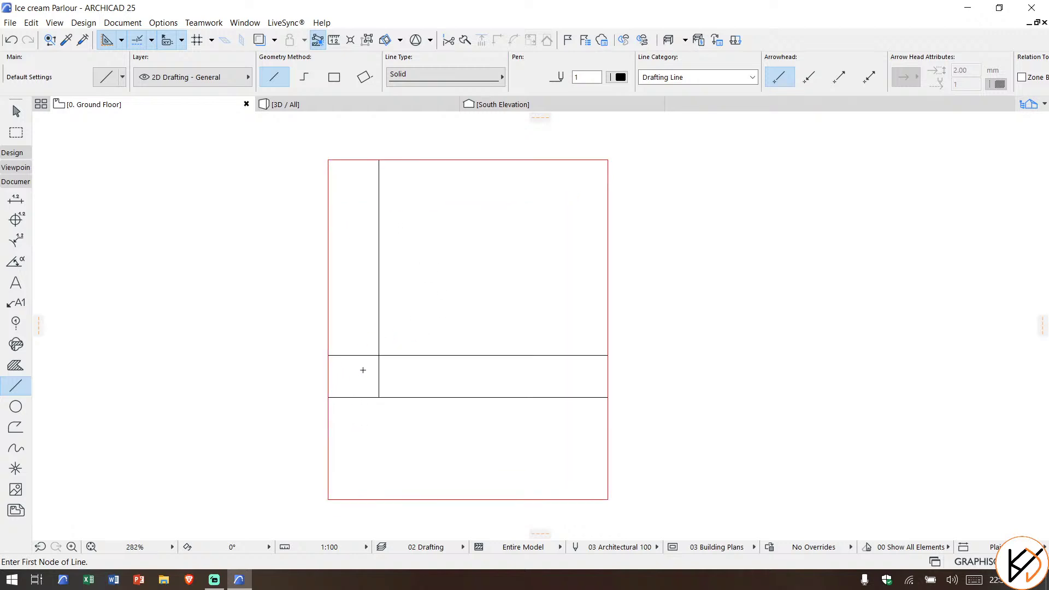
{"action": "key", "text": "Escape"}
Step: Copy the lower horizontal line 300 mm downward inside the red rectangle
{"action": "scroll", "coordinate": [462, 349], "scroll_direction": "down", "scroll_amount": 2}
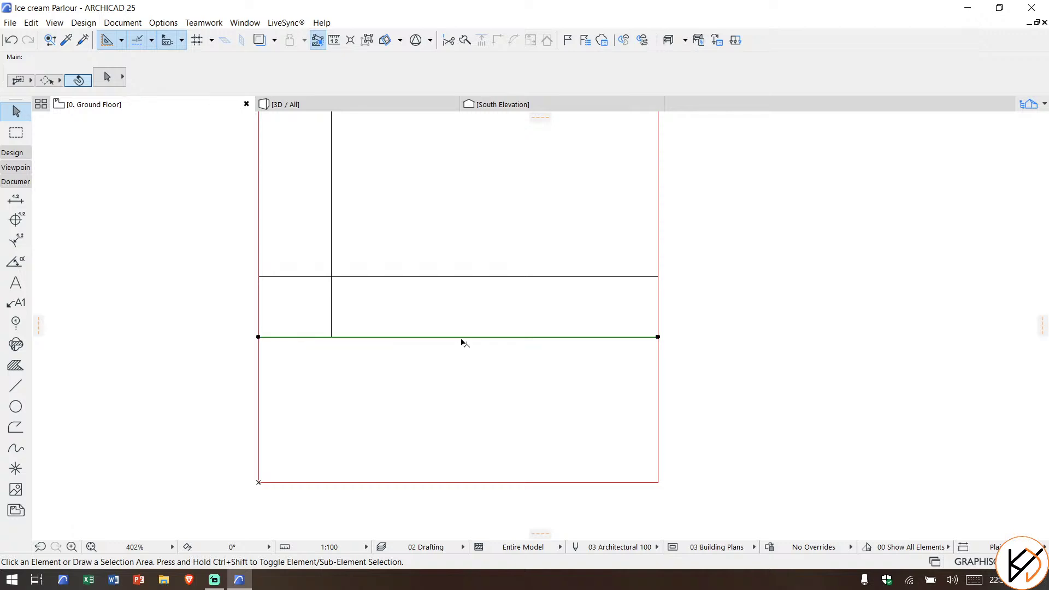
{"action": "left_click", "coordinate": [462, 340]}
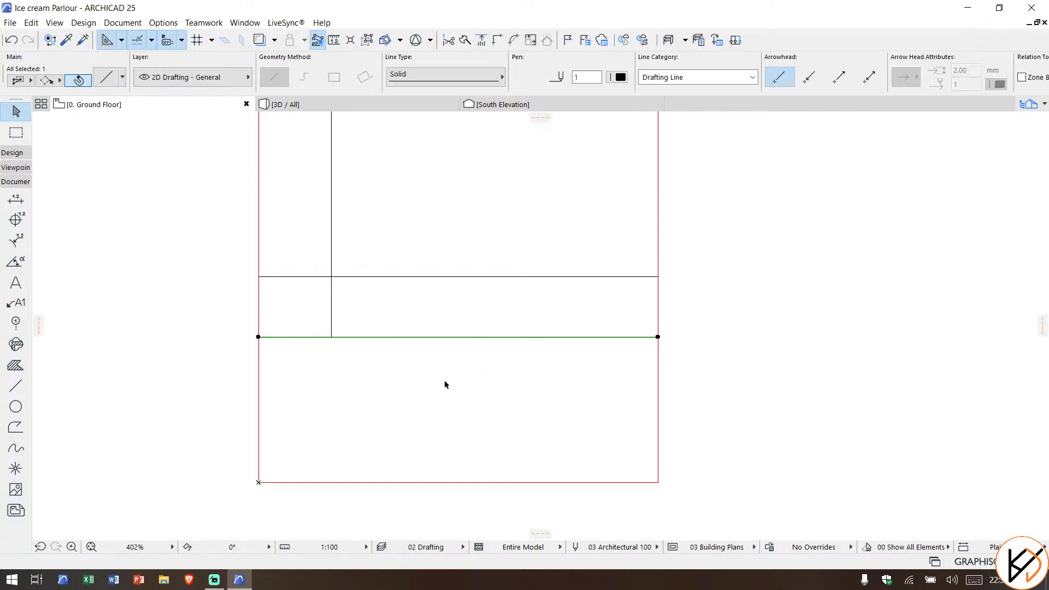
{"action": "scroll", "coordinate": [427, 395], "scroll_direction": "down", "scroll_amount": 1}
{"action": "scroll", "coordinate": [411, 377], "scroll_direction": "up", "scroll_amount": 3}
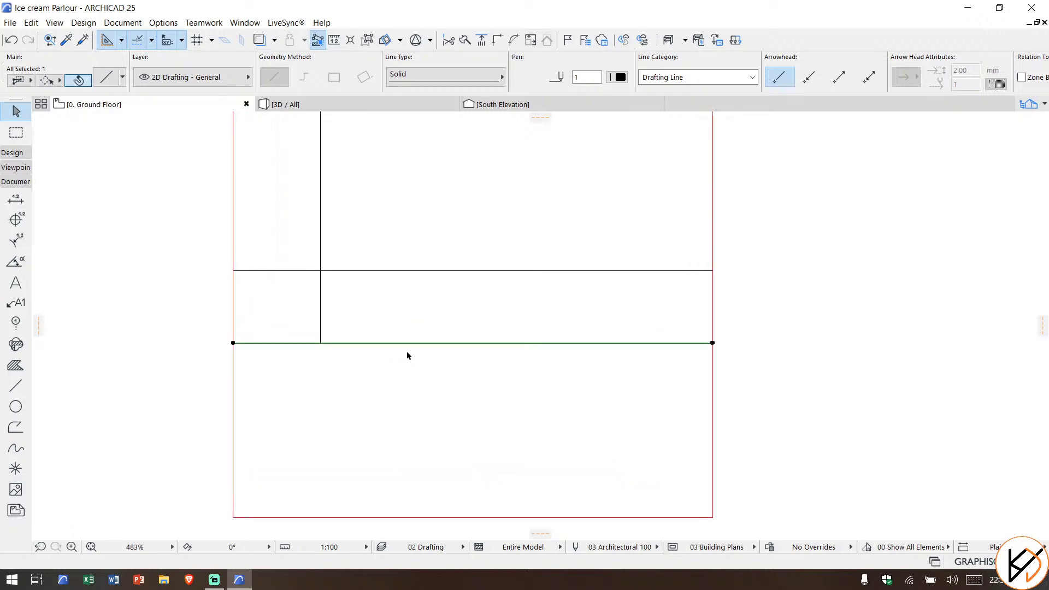
{"action": "scroll", "coordinate": [479, 366], "scroll_direction": "down", "scroll_amount": 3}
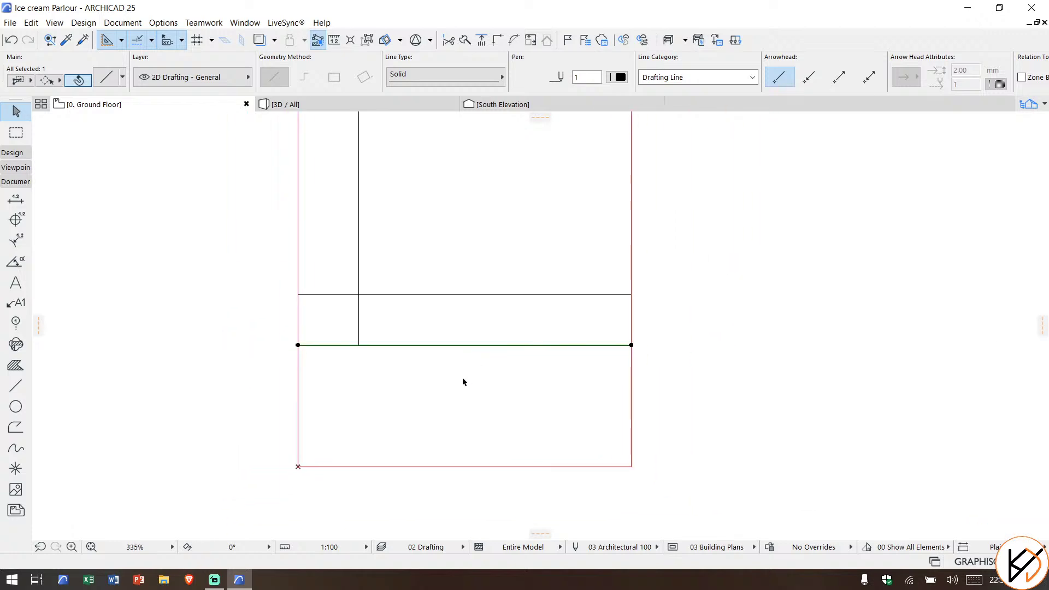
{"action": "scroll", "coordinate": [487, 376], "scroll_direction": "up", "scroll_amount": 1}
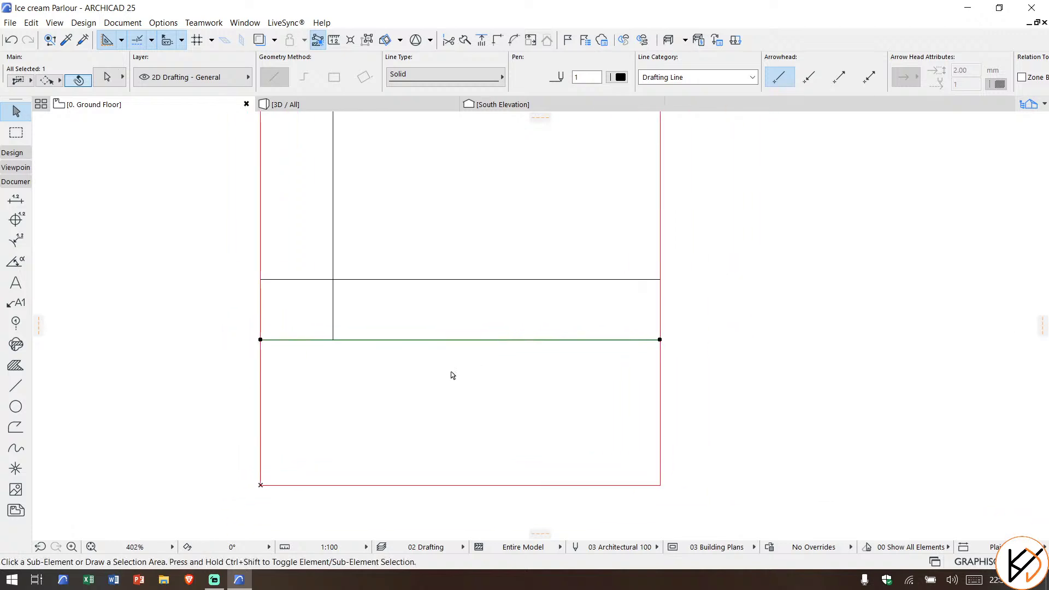
{"action": "key", "text": "ctrl+alt+d"}
{"action": "left_click", "coordinate": [455, 340]}
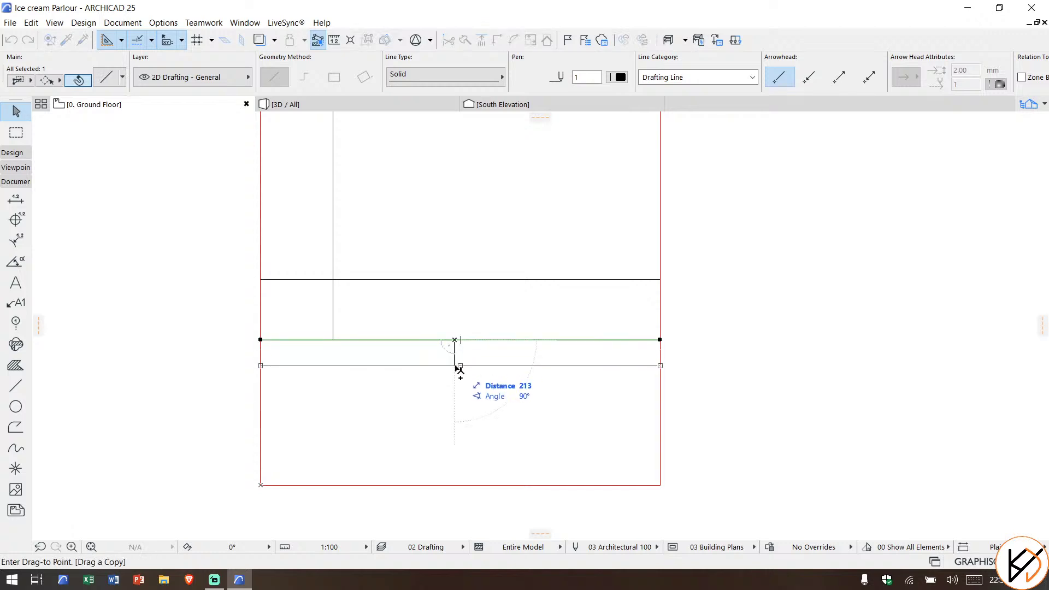
{"action": "type", "text": "3000"}
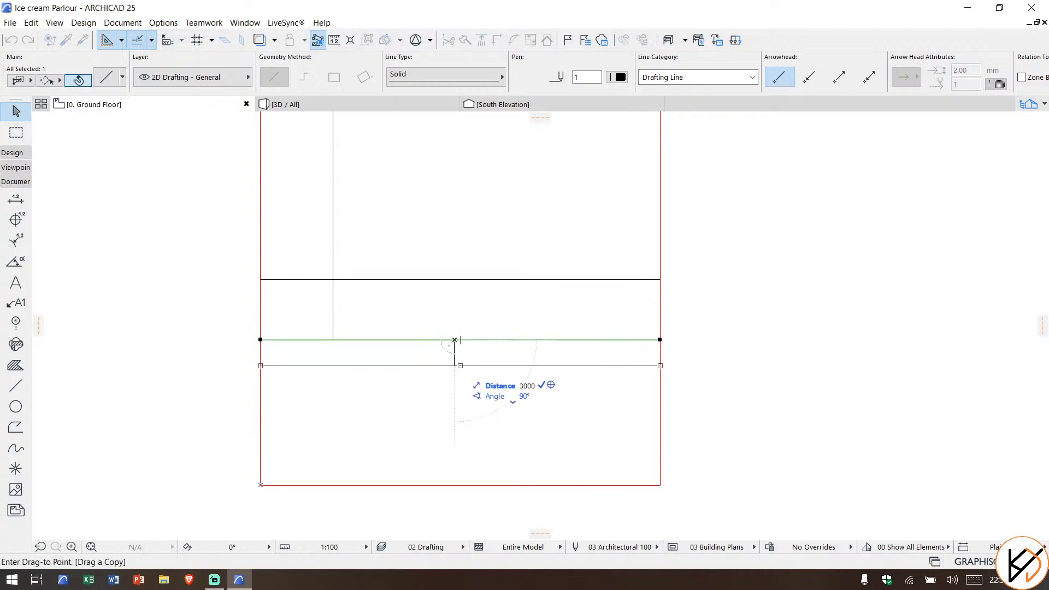
{"action": "key", "text": "Return"}
{"action": "key", "text": "Escape"}
Step: Activate the Section tool to create a new section viewpoint on the Ground Floor plan
{"action": "scroll", "coordinate": [449, 384], "scroll_direction": "down", "scroll_amount": 3}
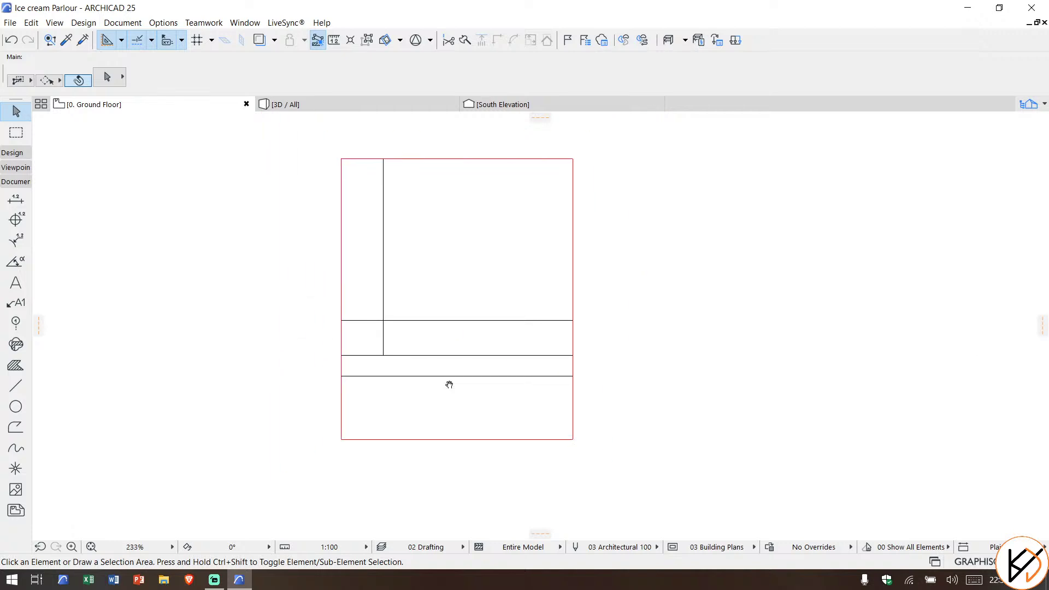
{"action": "middle_click_drag", "start_coordinate": [449, 385], "coordinate": [426, 438]}
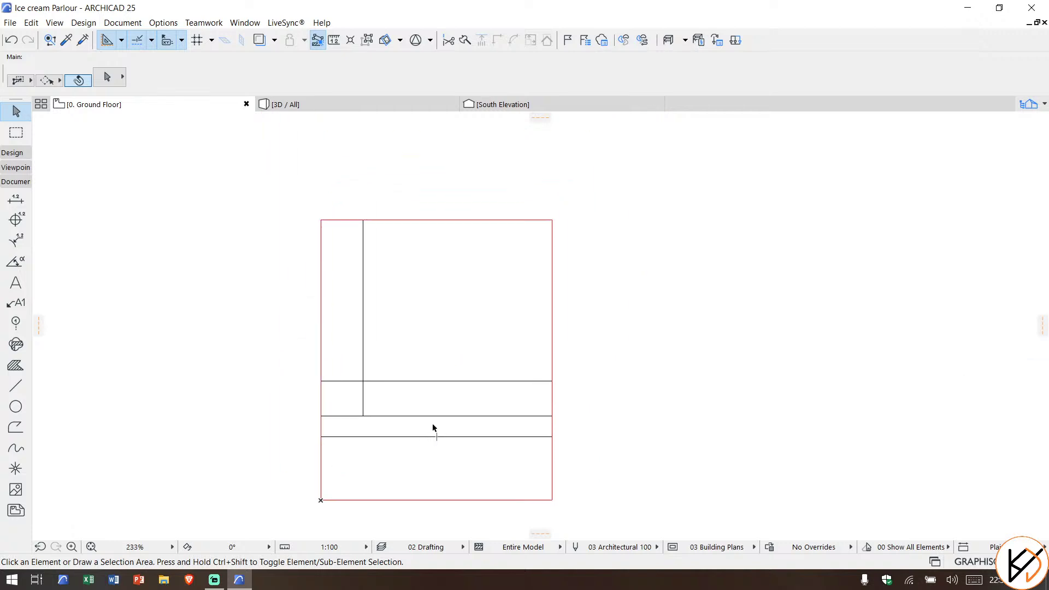
{"action": "scroll", "coordinate": [431, 423], "scroll_direction": "down", "scroll_amount": 4}
{"action": "middle_click_drag", "start_coordinate": [452, 424], "coordinate": [405, 323]}
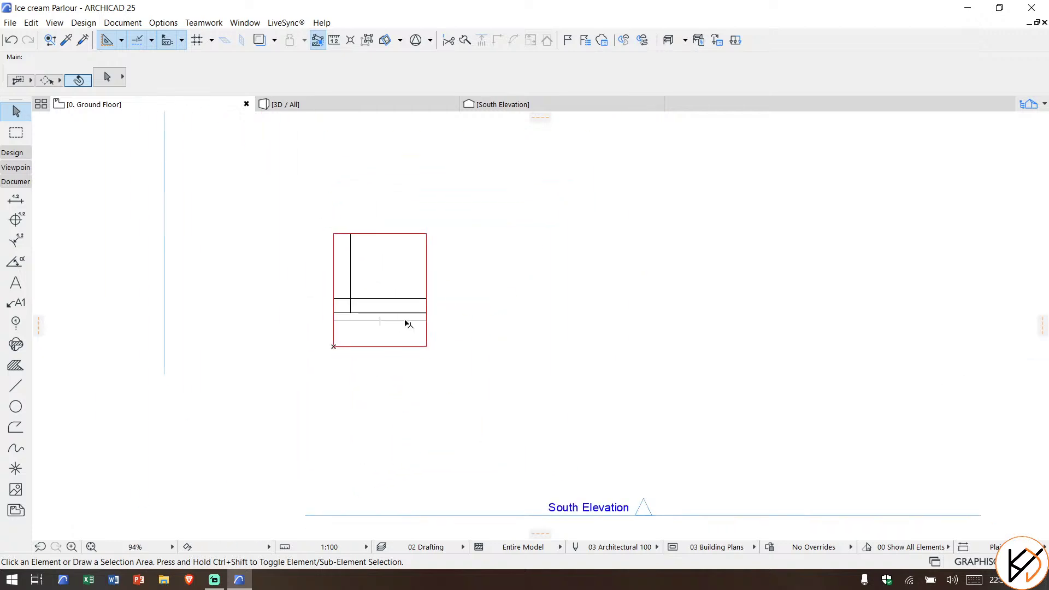
{"action": "left_click", "coordinate": [18, 168]}
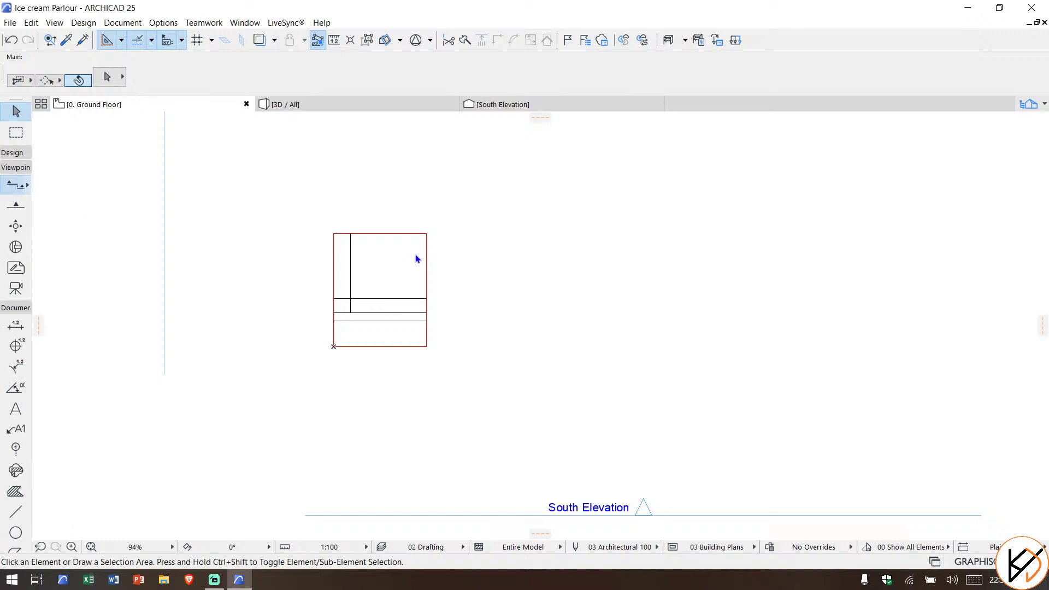
{"action": "scroll", "coordinate": [408, 288], "scroll_direction": "up", "scroll_amount": 4}
{"action": "scroll", "coordinate": [435, 192], "scroll_direction": "down", "scroll_amount": 3}
{"action": "middle_click_drag", "start_coordinate": [437, 185], "coordinate": [429, 189]}
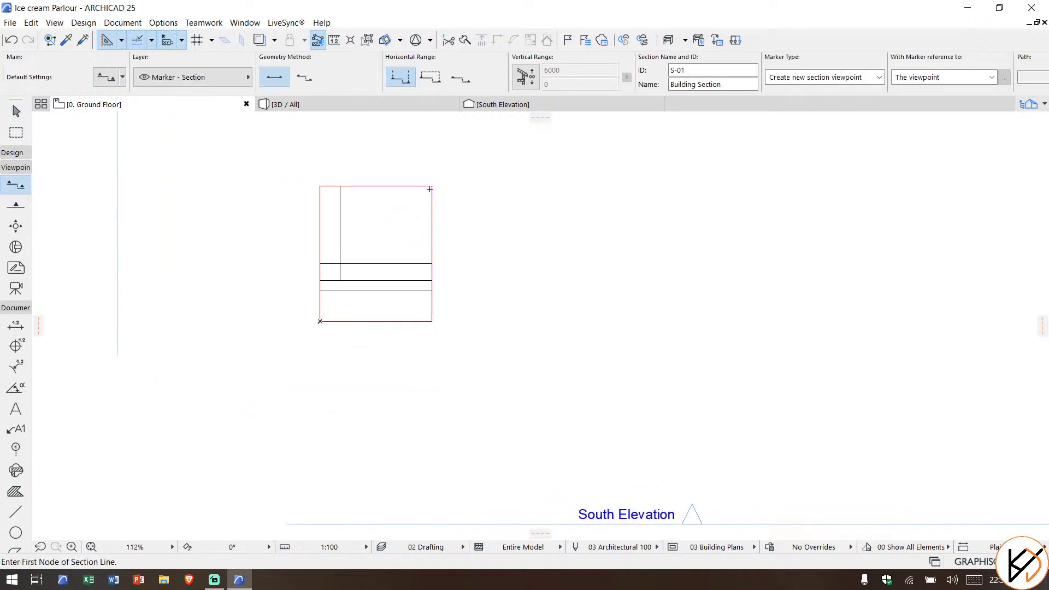
{"action": "left_click", "coordinate": [420, 175]}
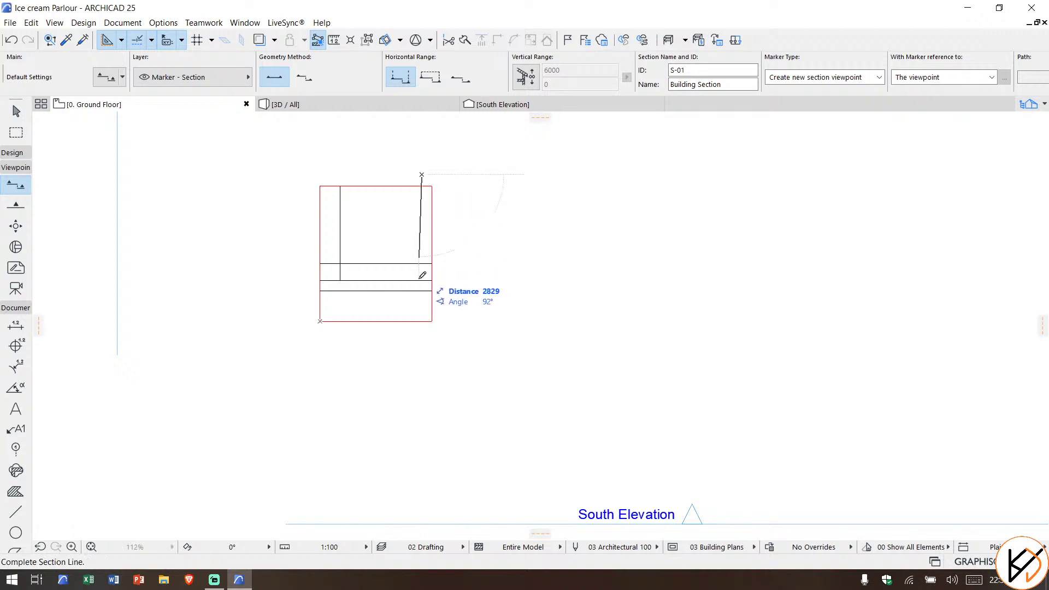
{"action": "left_click", "coordinate": [422, 339]}
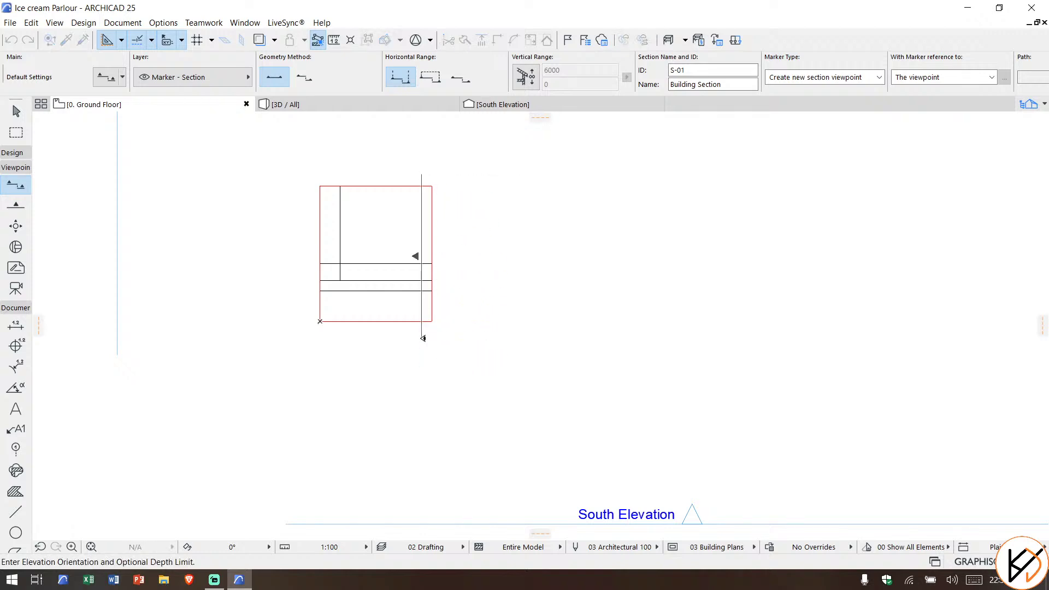
{"action": "key", "text": "Escape"}
Step: Place a vertical section line through the rectangle near its right edge, extending past both ends and facing left
{"action": "left_click", "coordinate": [422, 181]}
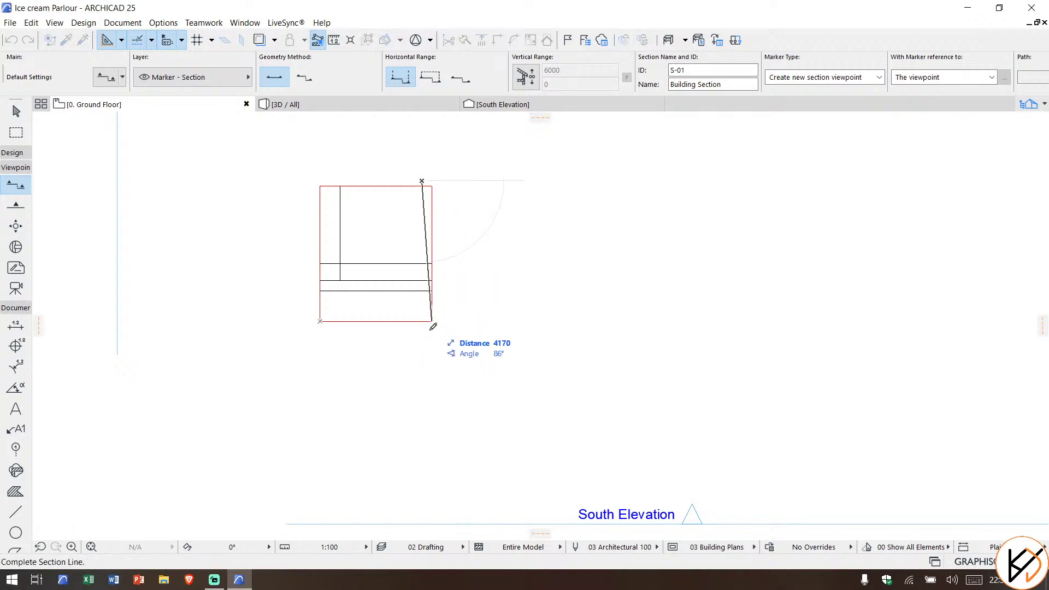
{"action": "left_click", "coordinate": [422, 334]}
{"action": "left_click", "coordinate": [415, 254]}
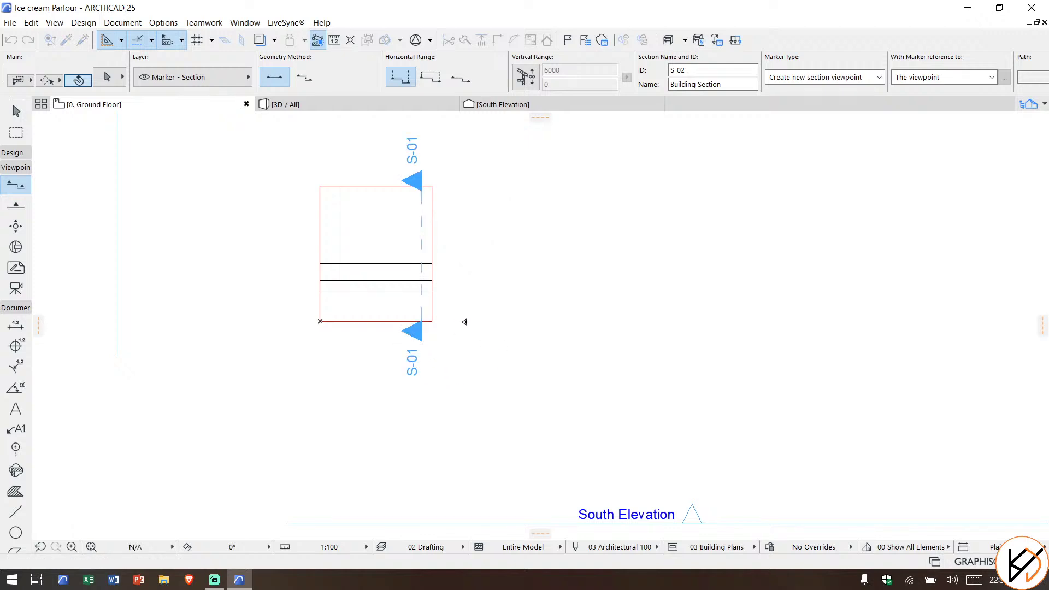
Step: Stretch the upper end of the S-01 section line farther above the rectangle
{"action": "key", "text": "Escape"}
{"action": "scroll", "coordinate": [433, 188], "scroll_direction": "up", "scroll_amount": 3}
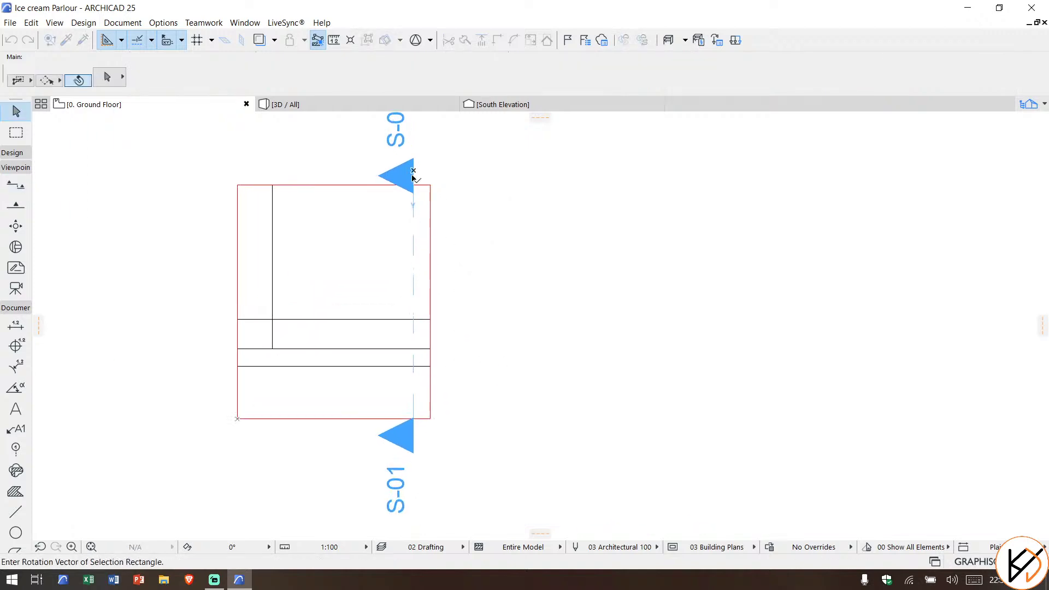
{"action": "left_click", "coordinate": [414, 177]}
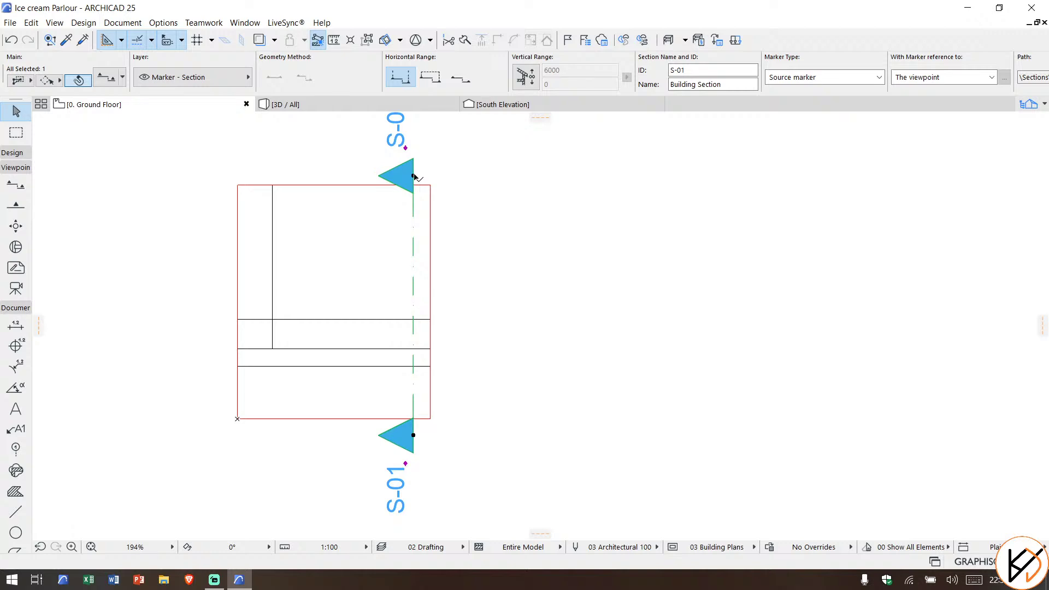
{"action": "left_click", "coordinate": [415, 176]}
{"action": "scroll", "coordinate": [414, 199], "scroll_direction": "down", "scroll_amount": 5}
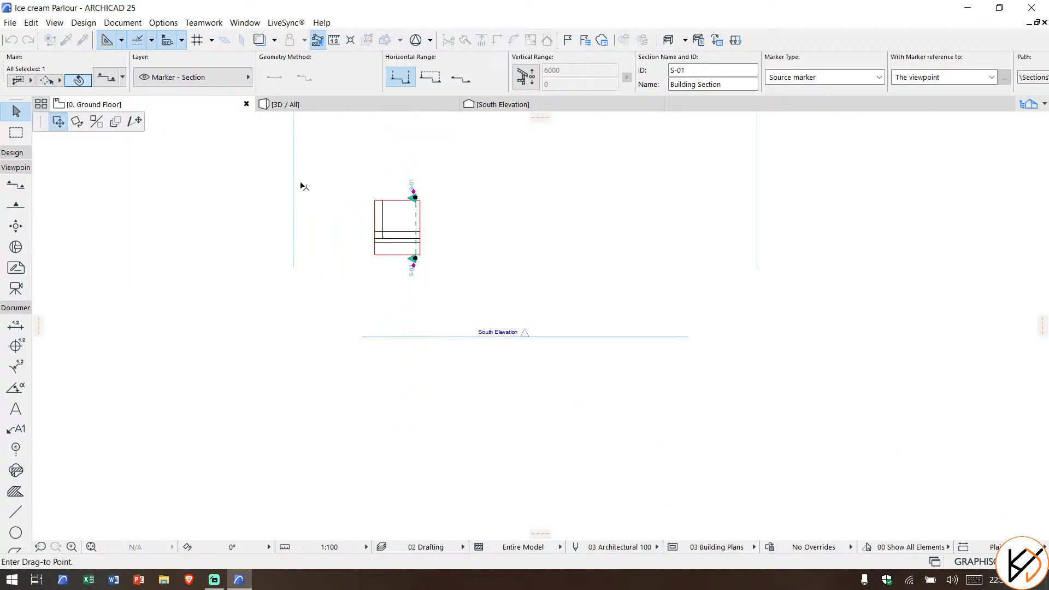
{"action": "left_click", "coordinate": [415, 166]}
Step: Stretch the lower end of the S-01 section line farther below the rectangle and deselect it
{"action": "scroll", "coordinate": [415, 247], "scroll_direction": "up", "scroll_amount": 5}
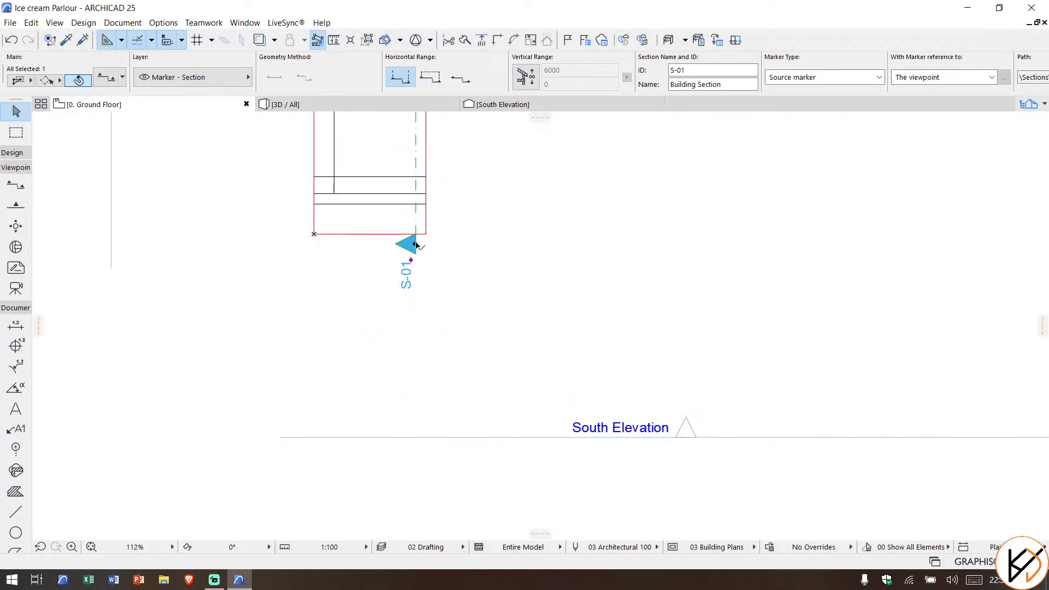
{"action": "left_click", "coordinate": [416, 245]}
{"action": "left_click", "coordinate": [415, 302]}
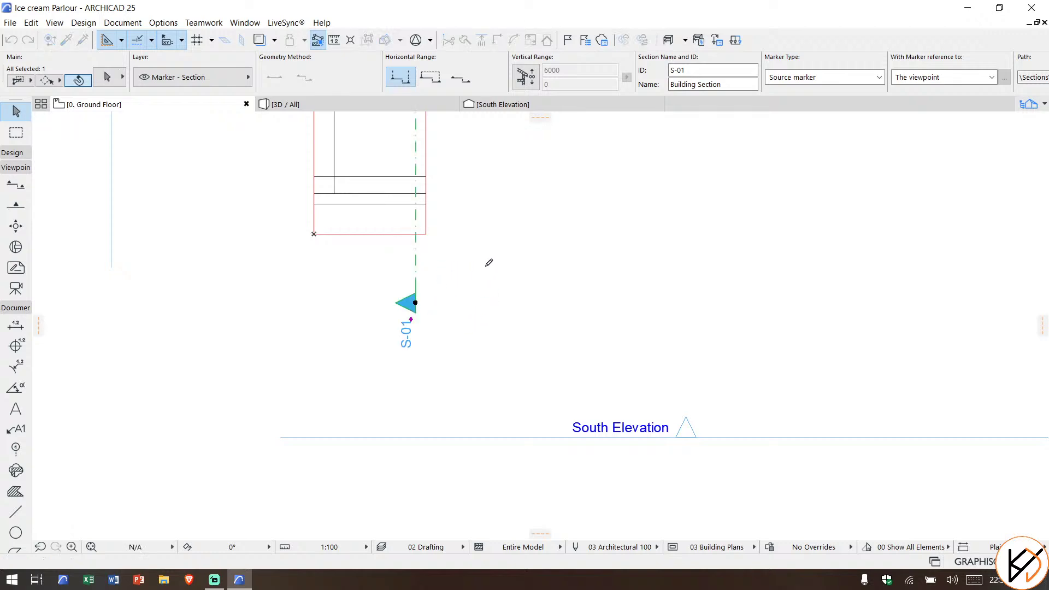
{"action": "left_click", "coordinate": [496, 249]}
{"action": "scroll", "coordinate": [421, 394], "scroll_direction": "down", "scroll_amount": 4}
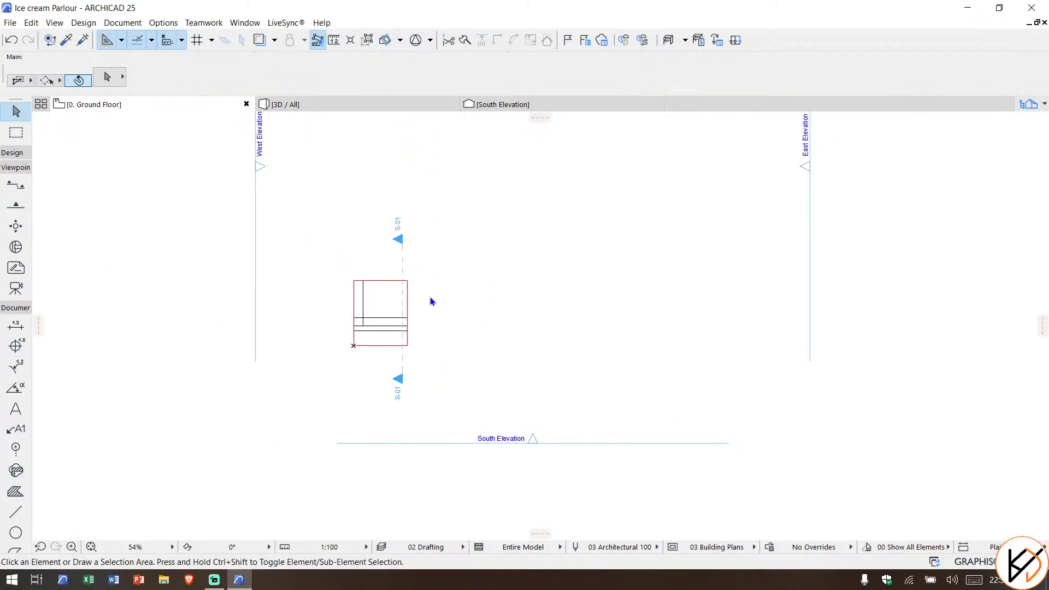
{"action": "scroll", "coordinate": [387, 324], "scroll_direction": "up", "scroll_amount": 4}
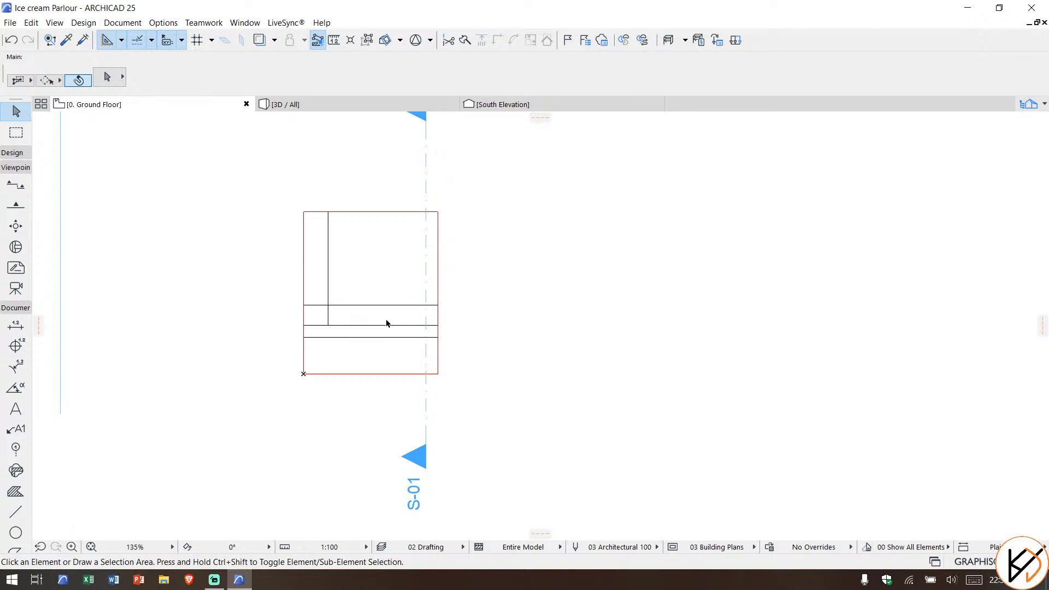
{"action": "left_click", "coordinate": [214, 580]}
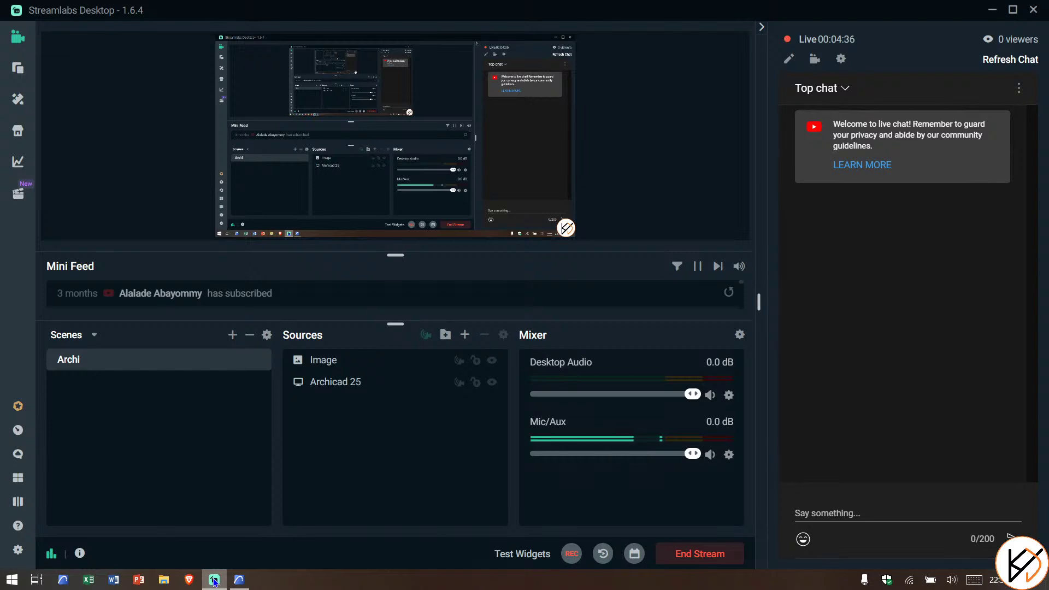
{"action": "left_click", "coordinate": [214, 581]}
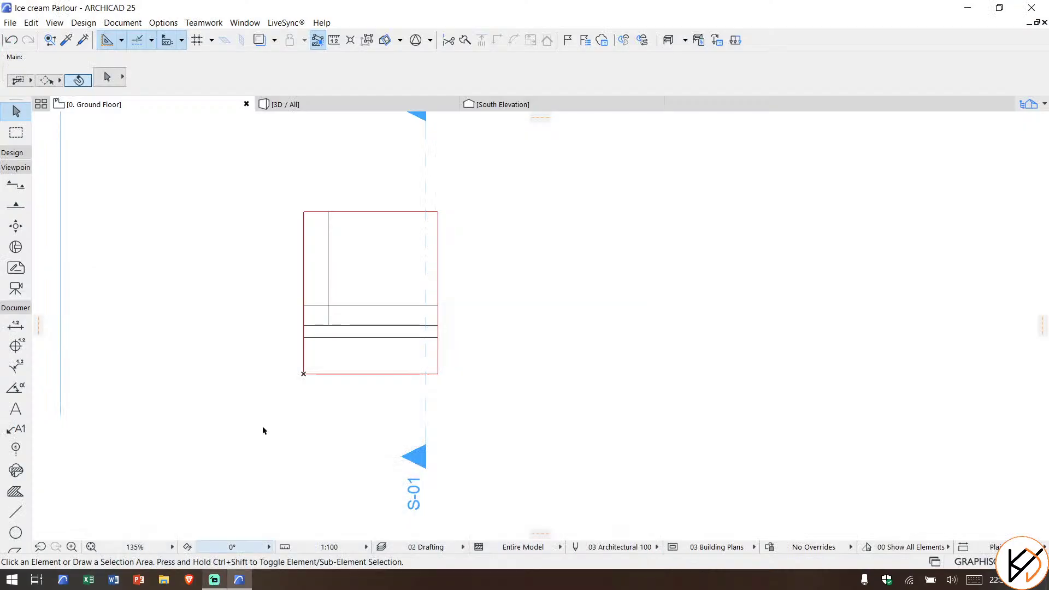
{"action": "scroll", "coordinate": [459, 322], "scroll_direction": "down", "scroll_amount": 3}
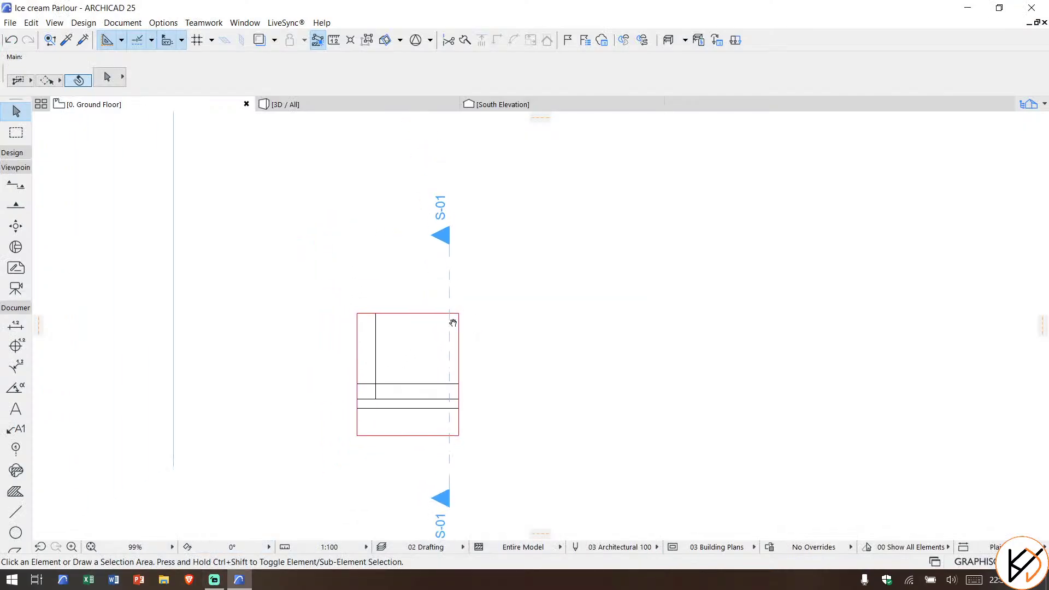
{"action": "scroll", "coordinate": [409, 328], "scroll_direction": "up", "scroll_amount": 1}
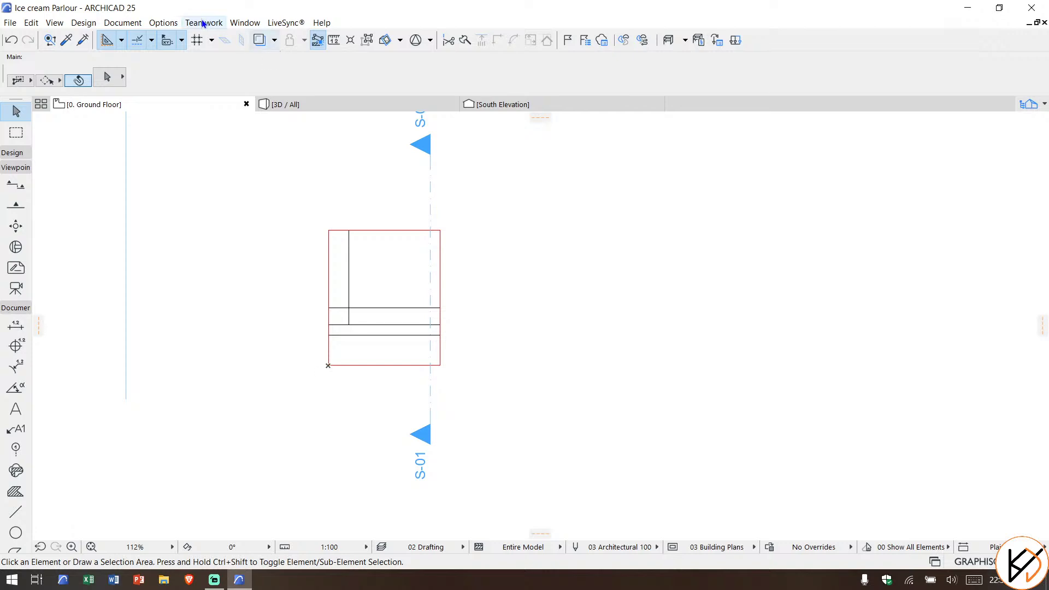
Step: Create a new surface named "Wood 1" as a duplicate of Wood - Walnut Vertical in the Surfaces settings
{"action": "left_click", "coordinate": [176, 25]}
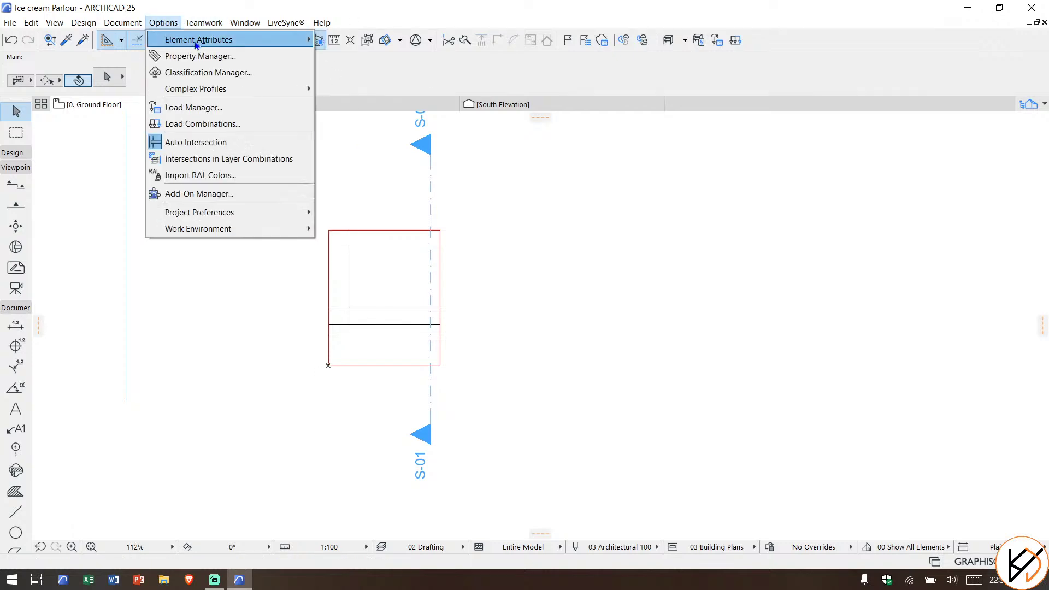
{"action": "mouse_move", "coordinate": [229, 39]}
{"action": "left_click", "coordinate": [348, 105]}
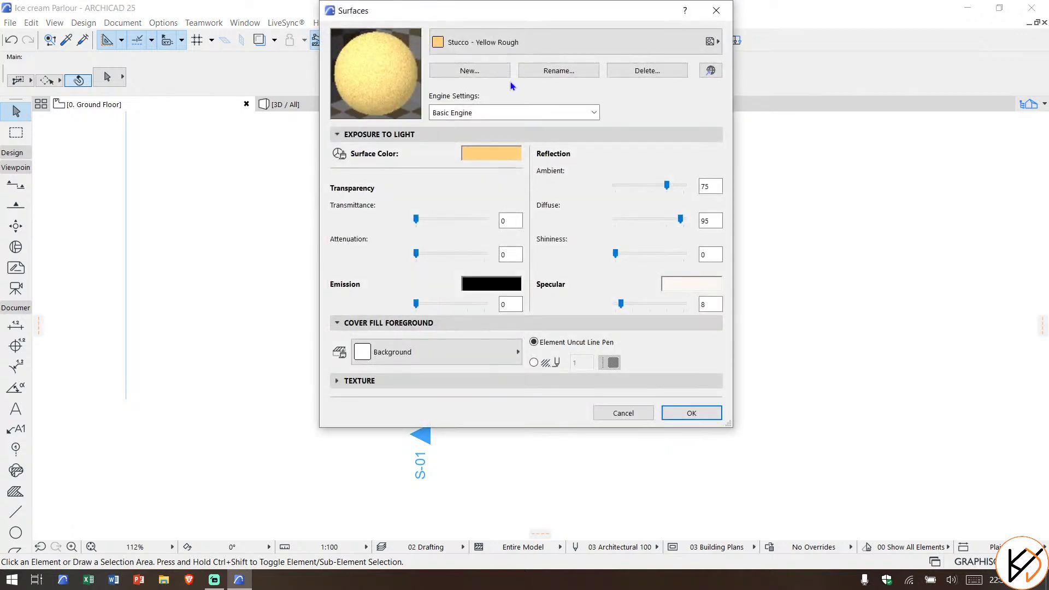
{"action": "left_click", "coordinate": [501, 74]}
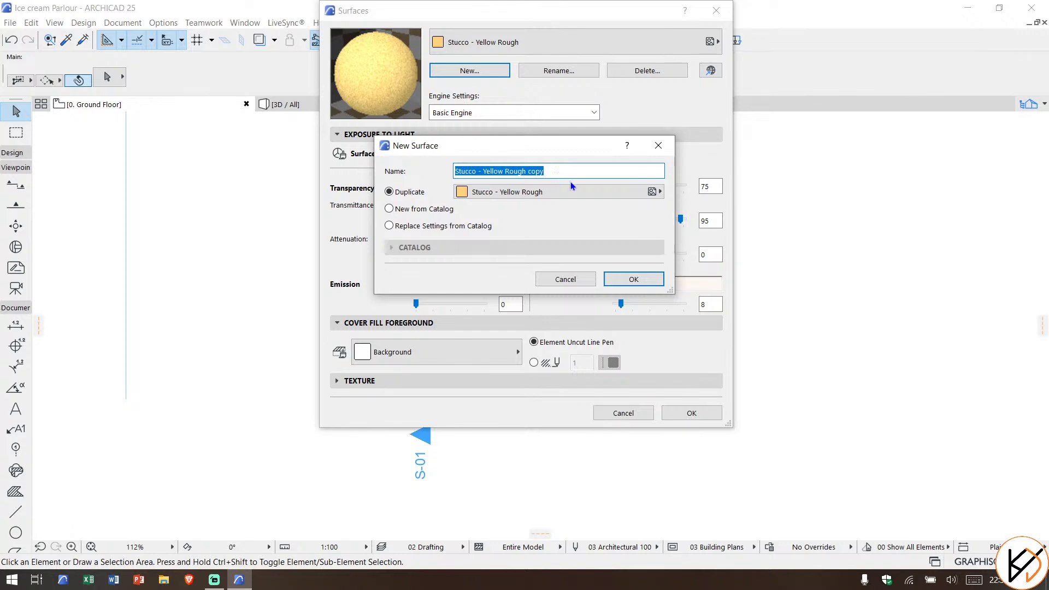
{"action": "left_click", "coordinate": [658, 145]}
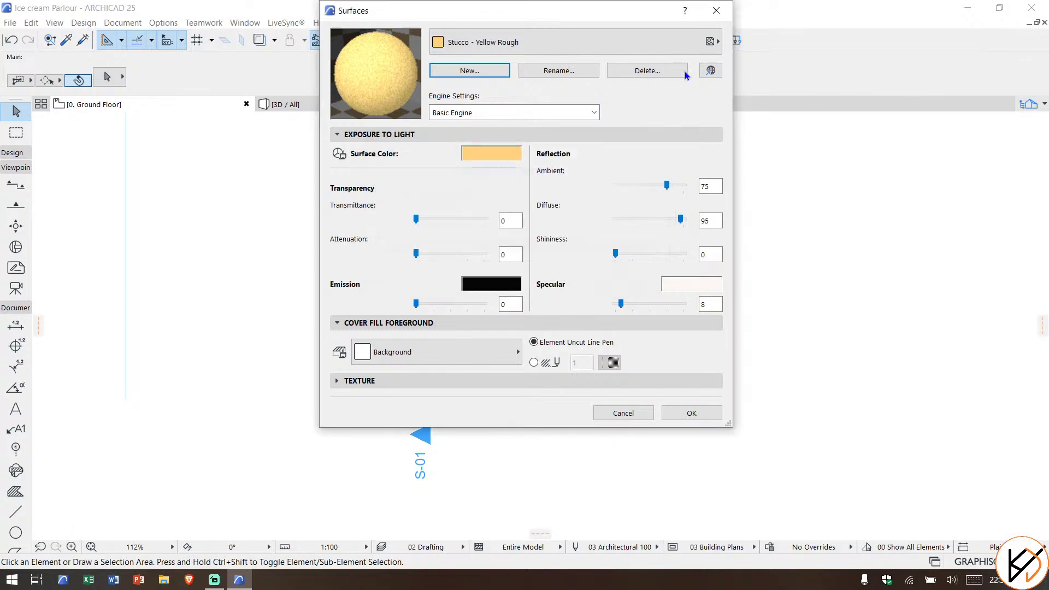
{"action": "left_click", "coordinate": [709, 42]}
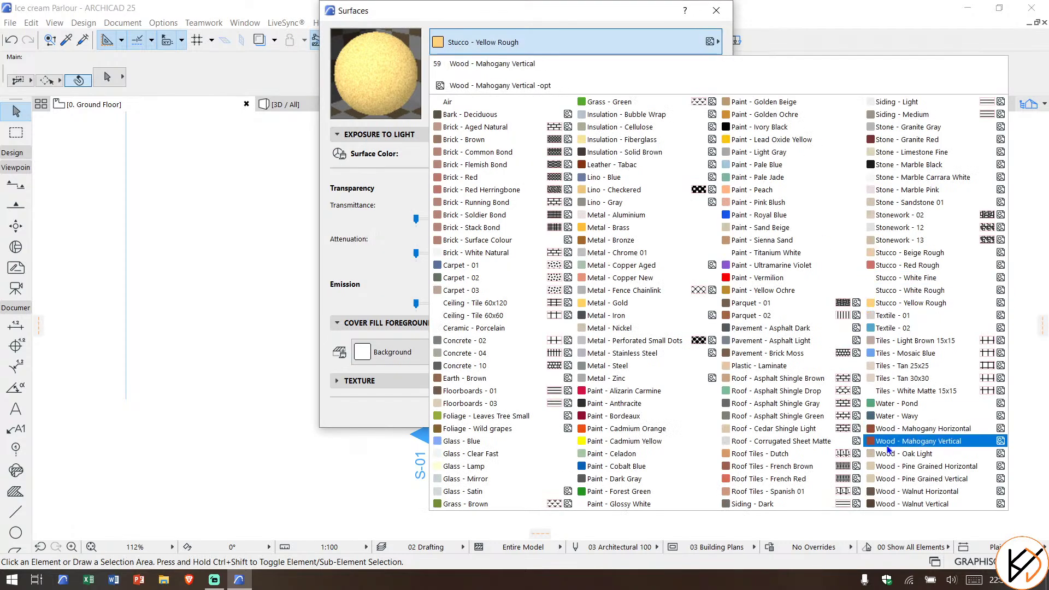
{"action": "left_click", "coordinate": [920, 503]}
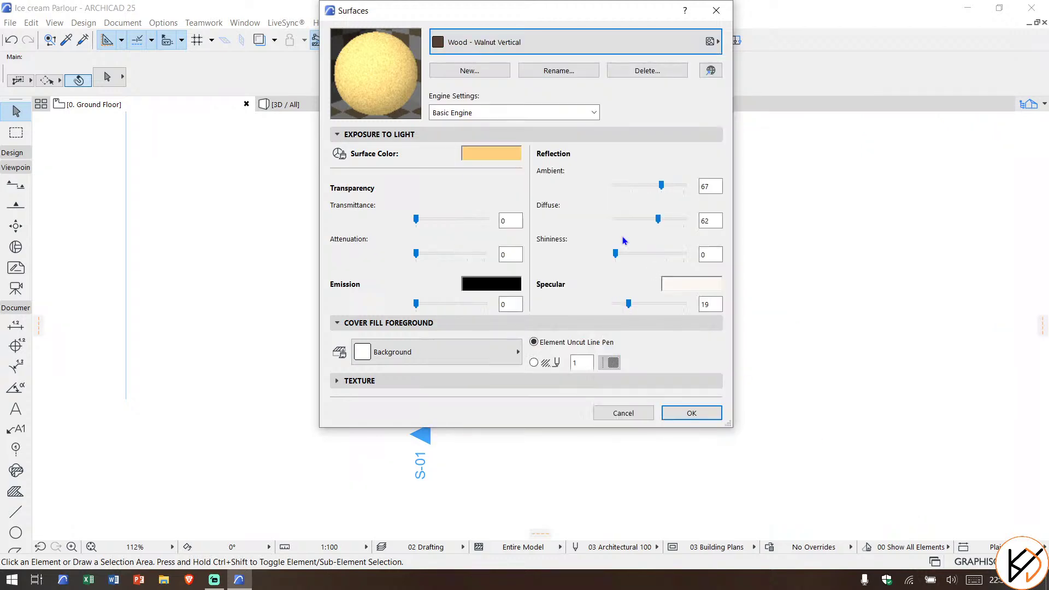
{"action": "left_click", "coordinate": [492, 71]}
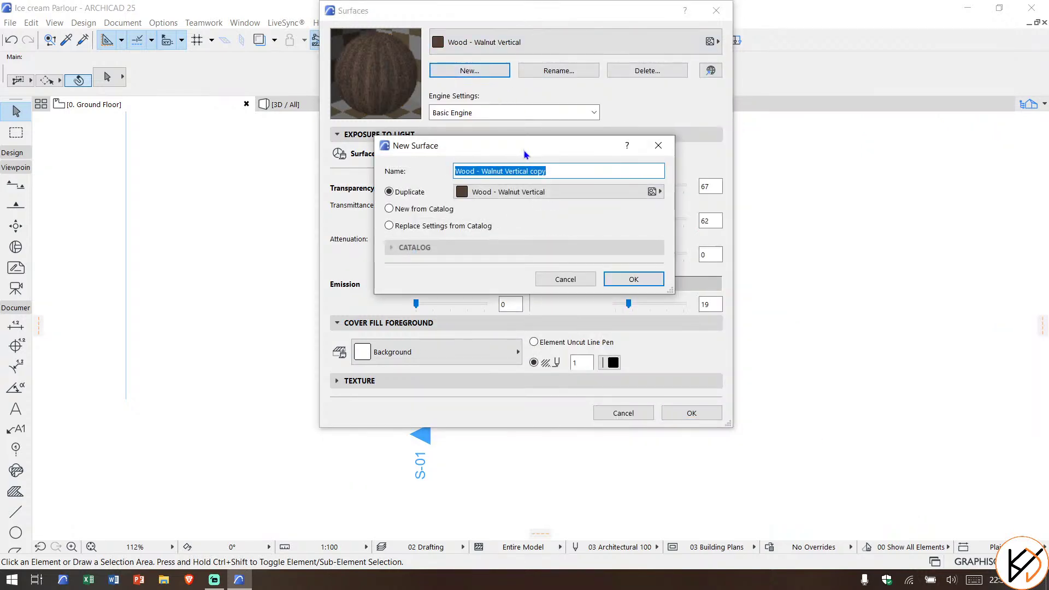
{"action": "type", "text": "Wood 1"}
{"action": "left_click", "coordinate": [623, 281]}
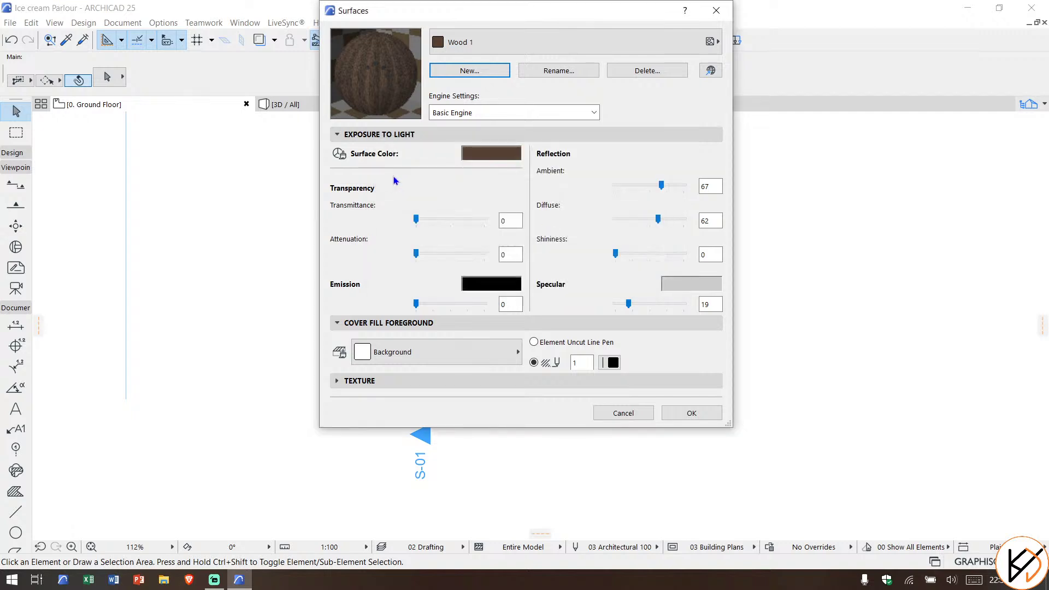
Step: Change the surface color of Wood 1 to a light tan with hue 21 and saturation 126
{"action": "left_click", "coordinate": [493, 155]}
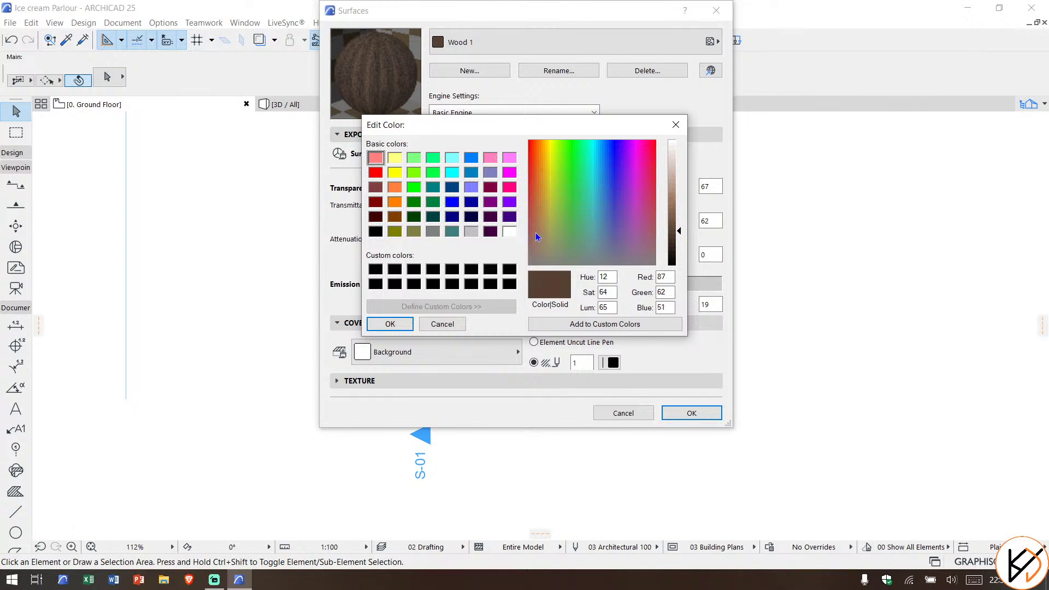
{"action": "left_click_drag", "start_coordinate": [538, 236], "coordinate": [542, 203]}
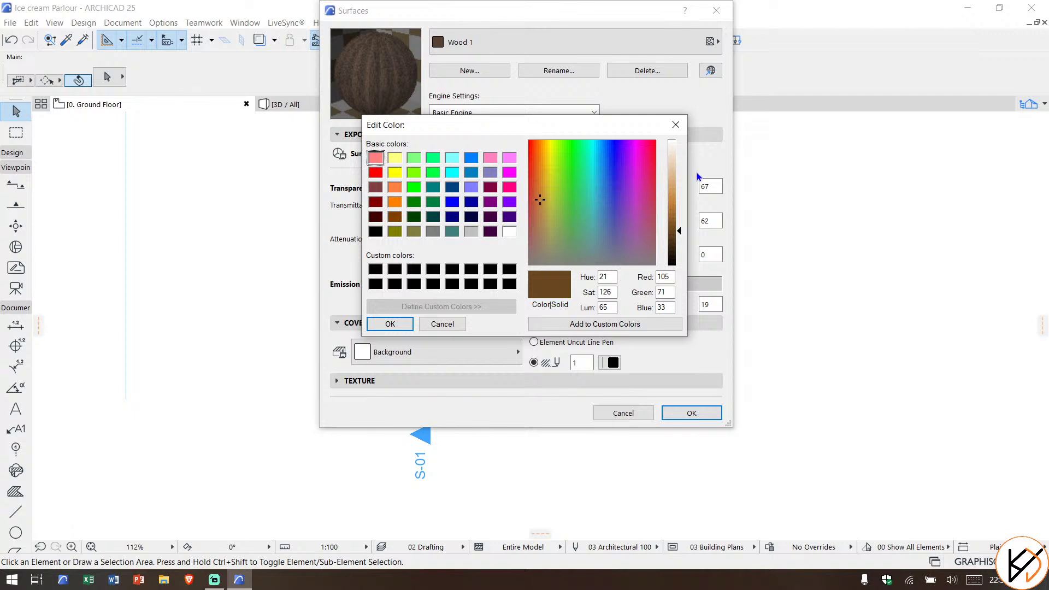
{"action": "left_click_drag", "start_coordinate": [680, 229], "coordinate": [677, 174]}
{"action": "left_click", "coordinate": [381, 323]}
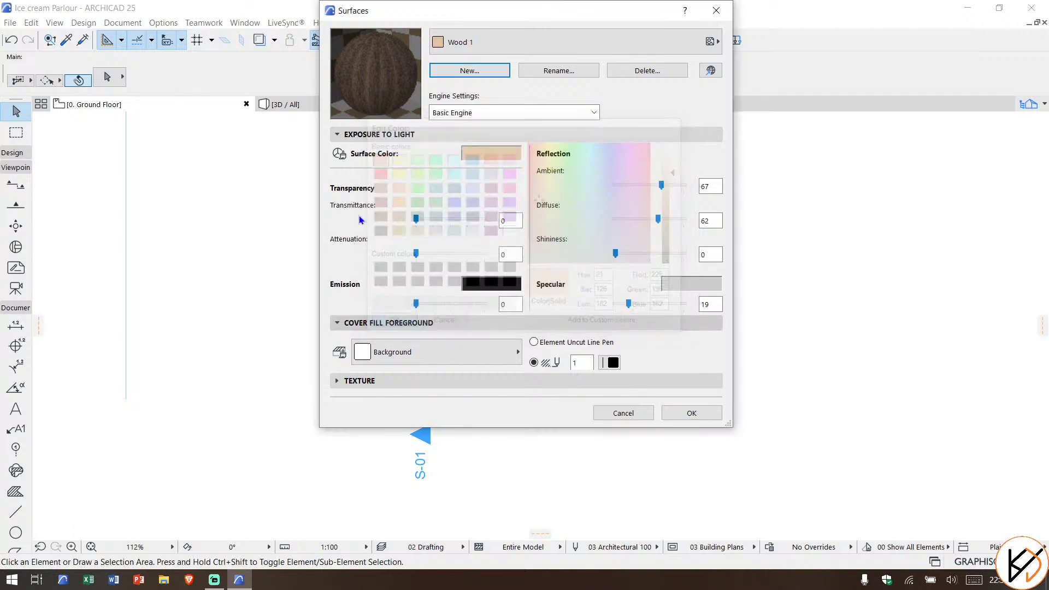
Step: Remove the walnut picture from the texture settings of the Wood 1 surface
{"action": "left_click", "coordinate": [344, 135]}
{"action": "left_click", "coordinate": [345, 154]}
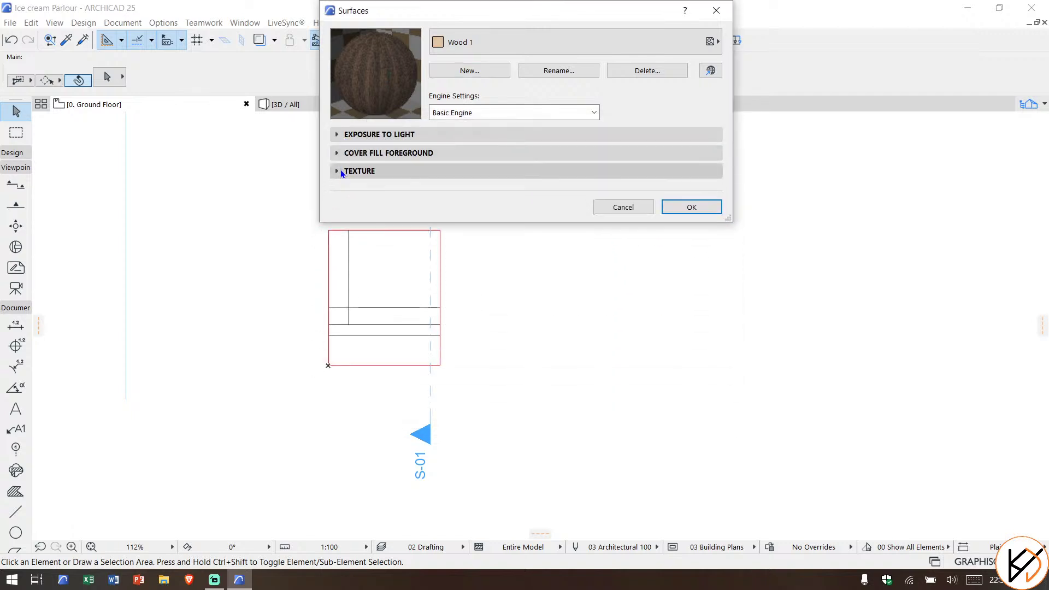
{"action": "left_click", "coordinate": [340, 171]}
{"action": "left_click", "coordinate": [643, 190]}
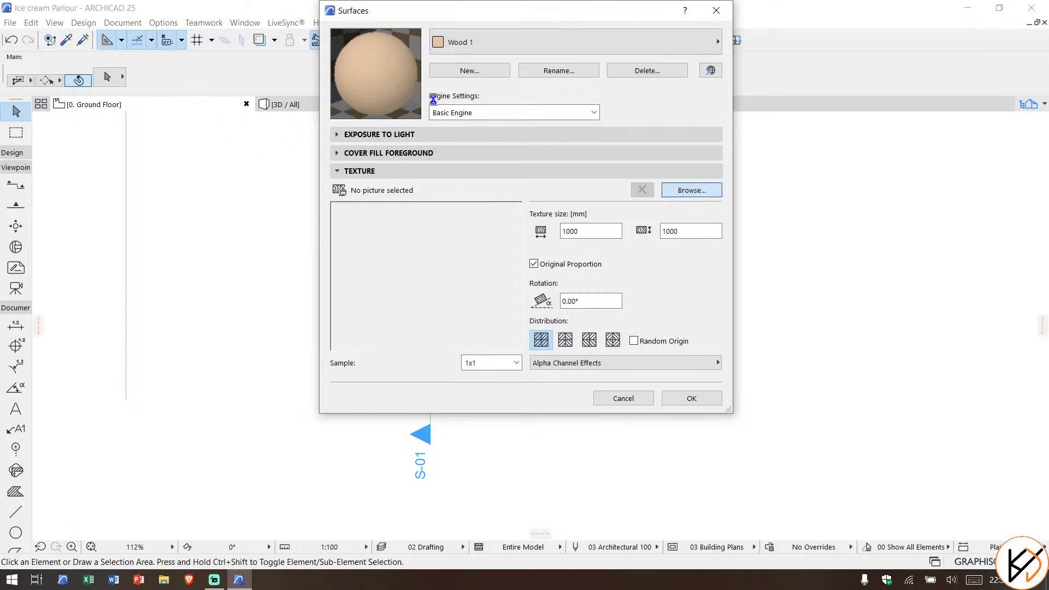
Step: Load Wood 3.jpg from the Ice cream palour folder as Wood 1's texture, keep its original proportion, and accept the surface
{"action": "left_click", "coordinate": [383, 154]}
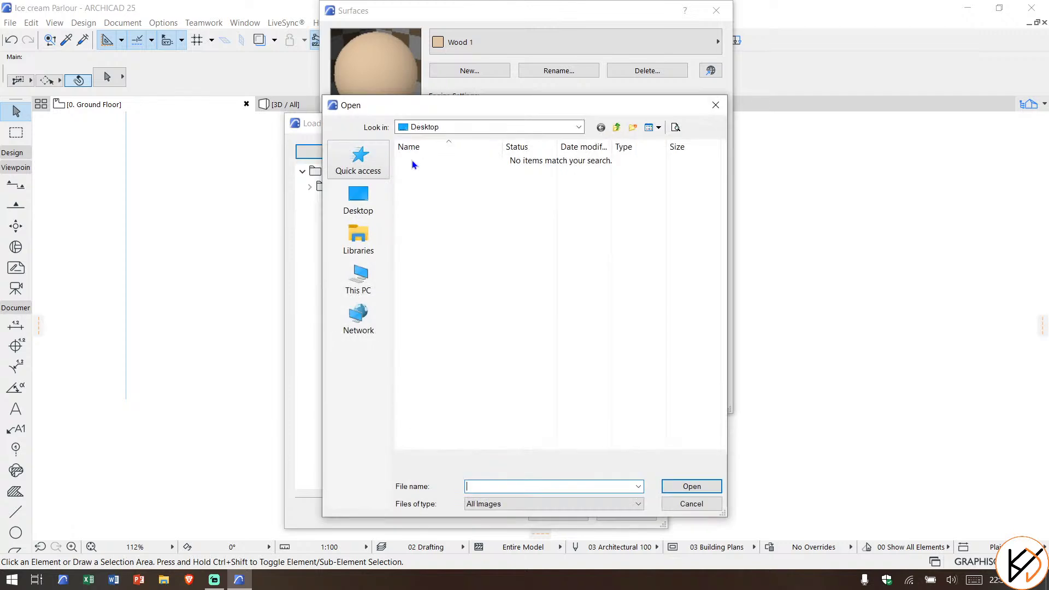
{"action": "left_click", "coordinate": [366, 290]}
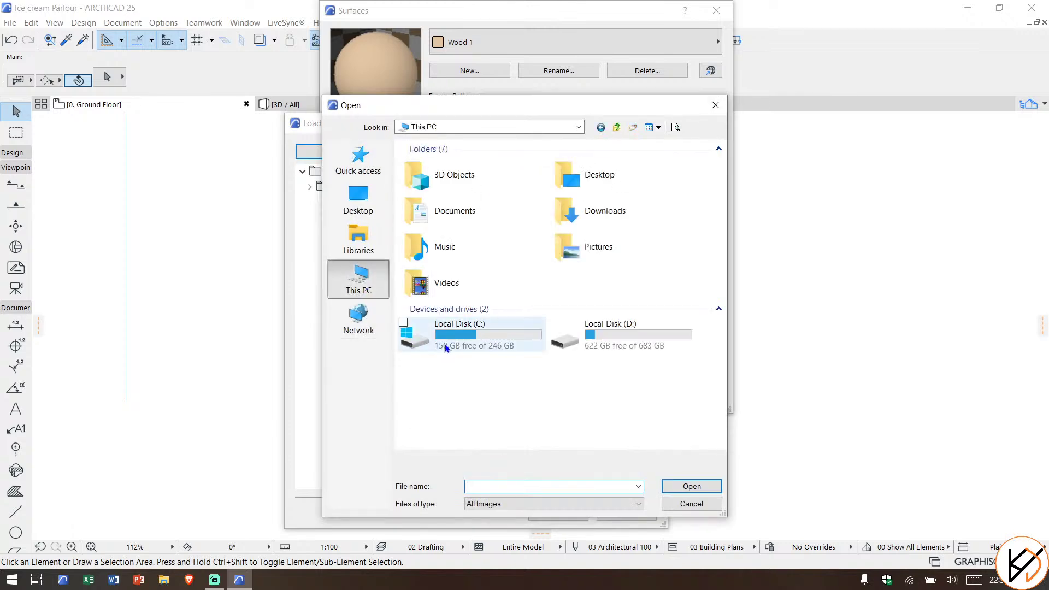
{"action": "double_click", "coordinate": [580, 327]}
{"action": "double_click", "coordinate": [428, 186]}
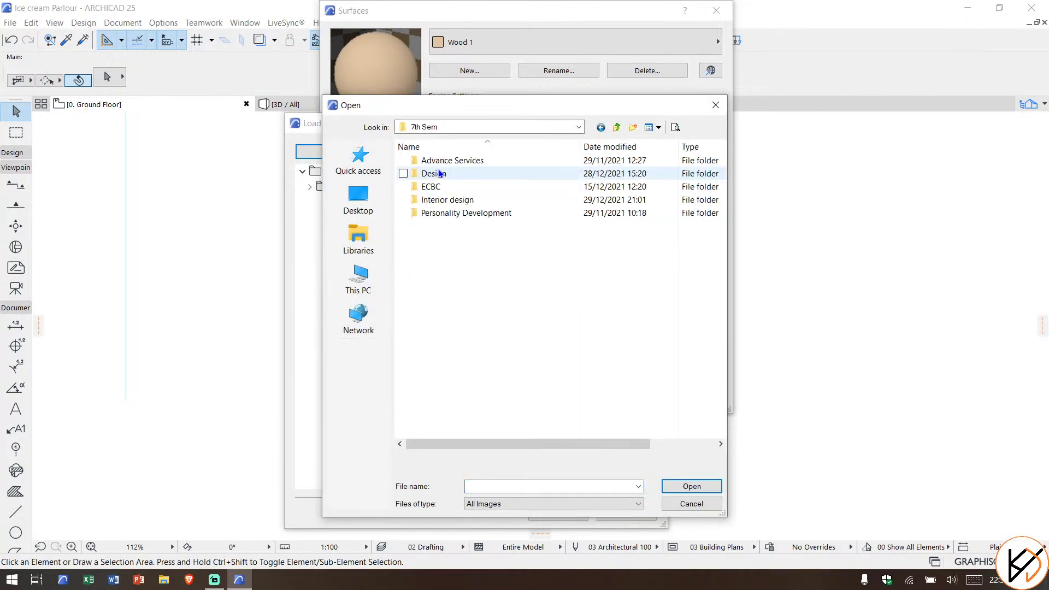
{"action": "double_click", "coordinate": [448, 201]}
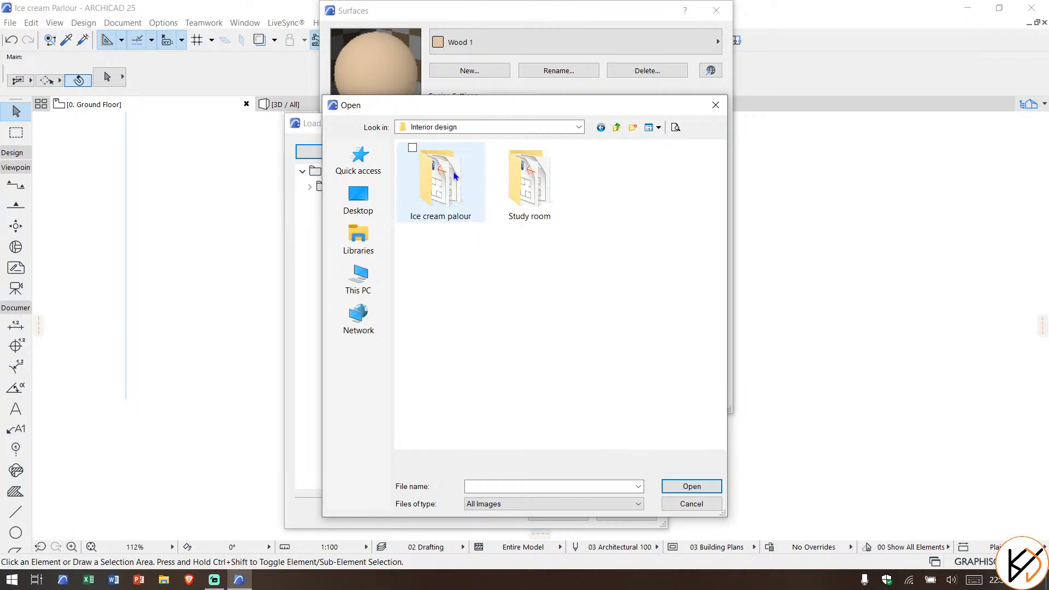
{"action": "double_click", "coordinate": [452, 173]}
{"action": "scroll", "coordinate": [552, 207], "scroll_direction": "down", "scroll_amount": 1}
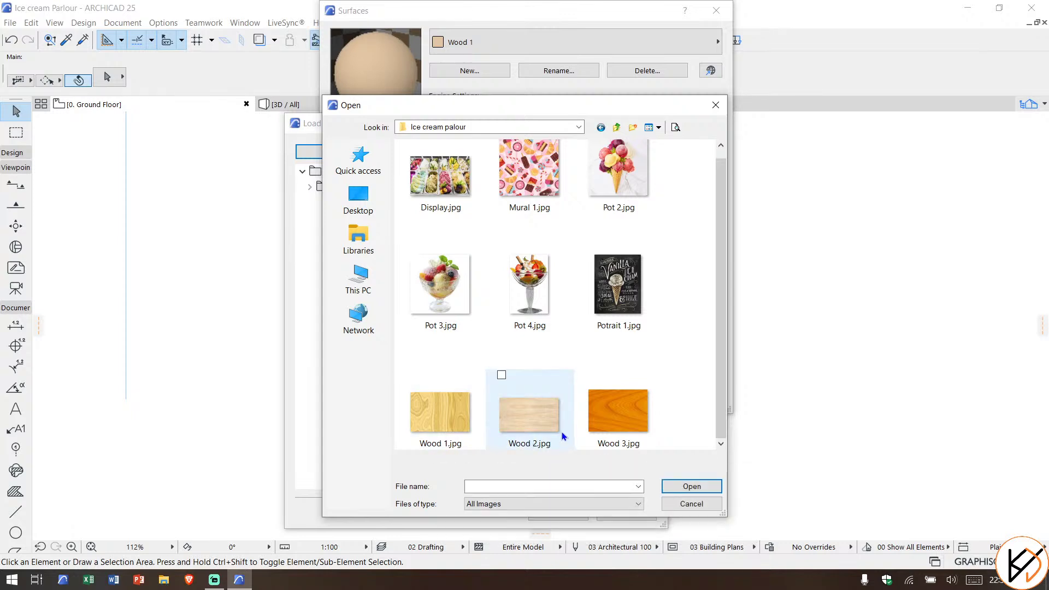
{"action": "left_click", "coordinate": [604, 411]}
{"action": "left_click", "coordinate": [680, 486]}
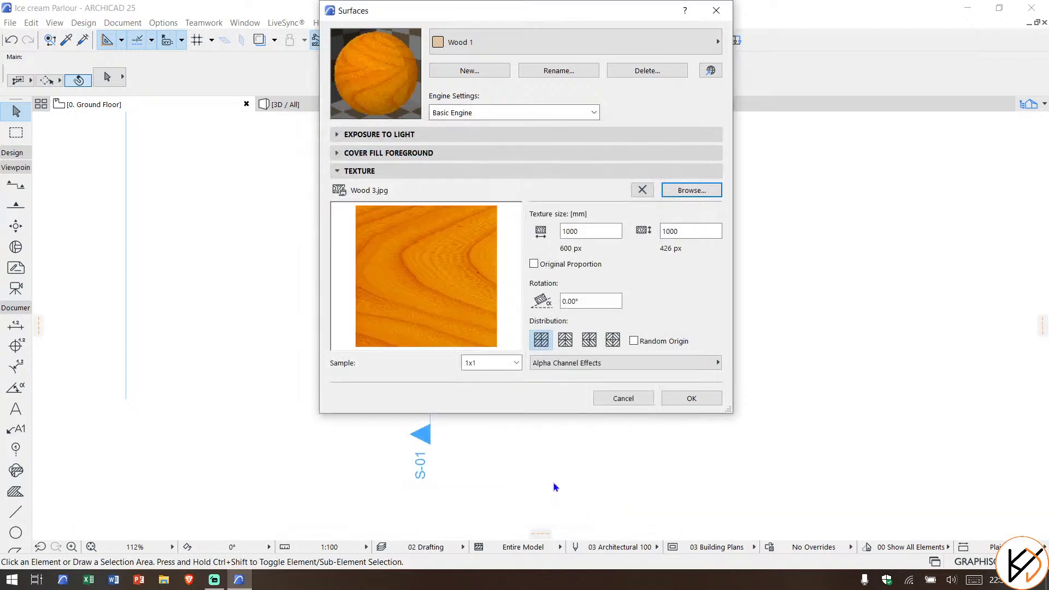
{"action": "left_click", "coordinate": [535, 265]}
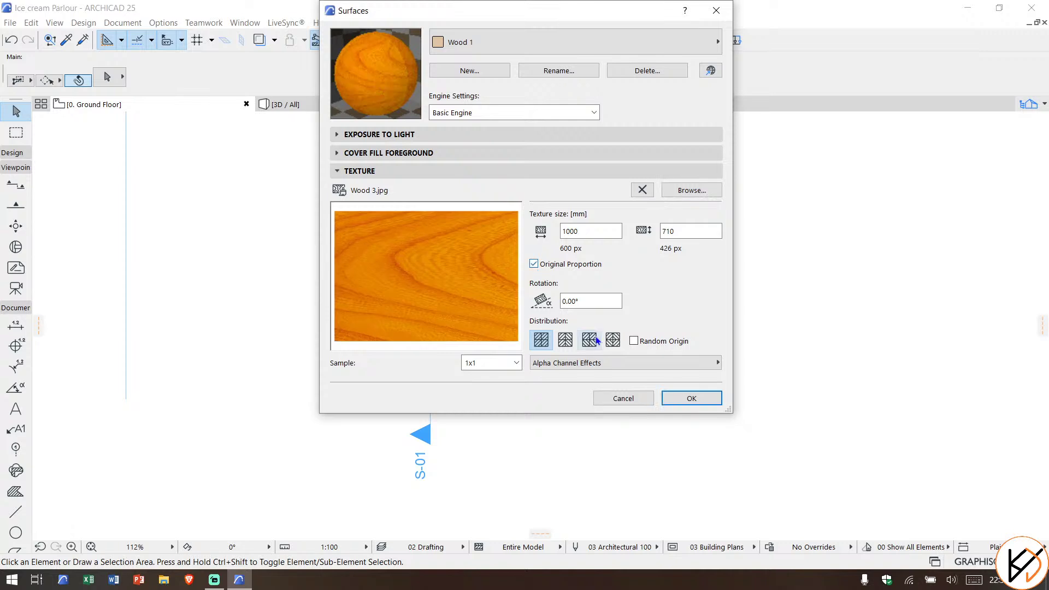
{"action": "left_click", "coordinate": [690, 398]}
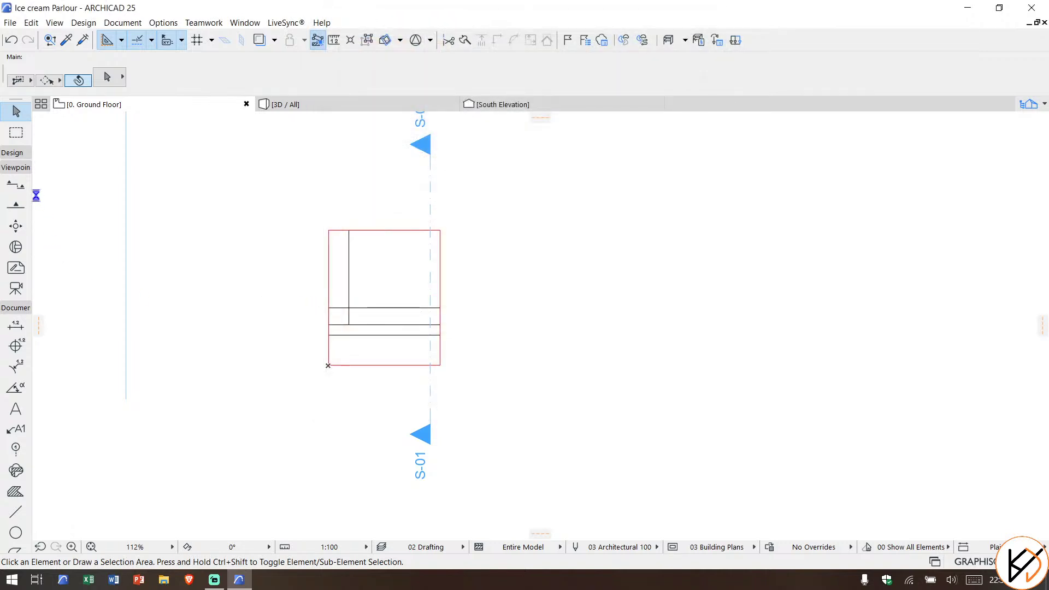
Step: Set the slab defaults to a thickness of 20 and an offset of 1000 from the Ground Floor home story
{"action": "left_click", "coordinate": [16, 167]}
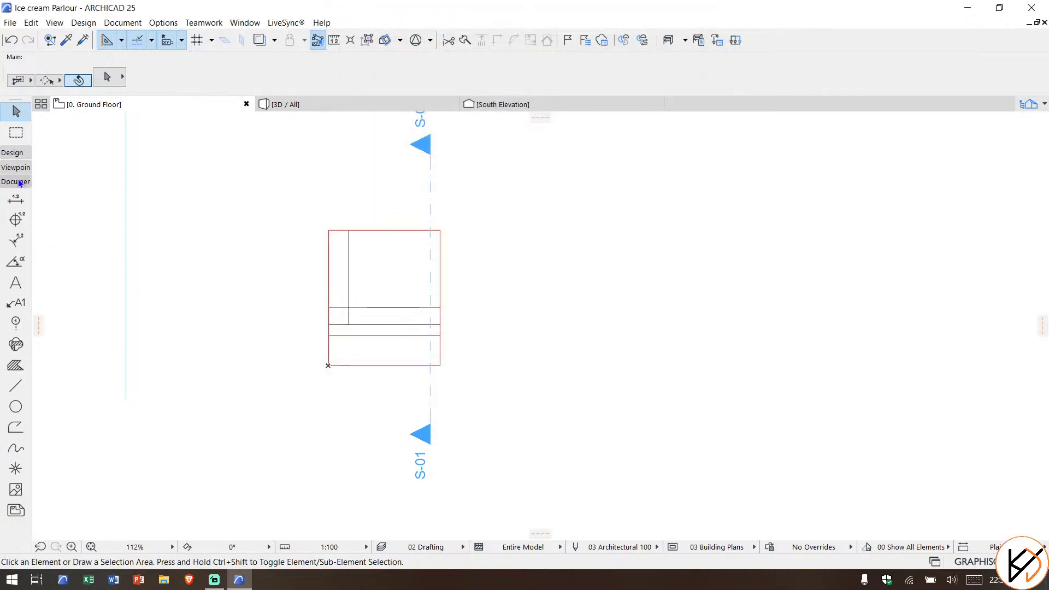
{"action": "left_click", "coordinate": [19, 182]}
{"action": "left_click", "coordinate": [12, 153]}
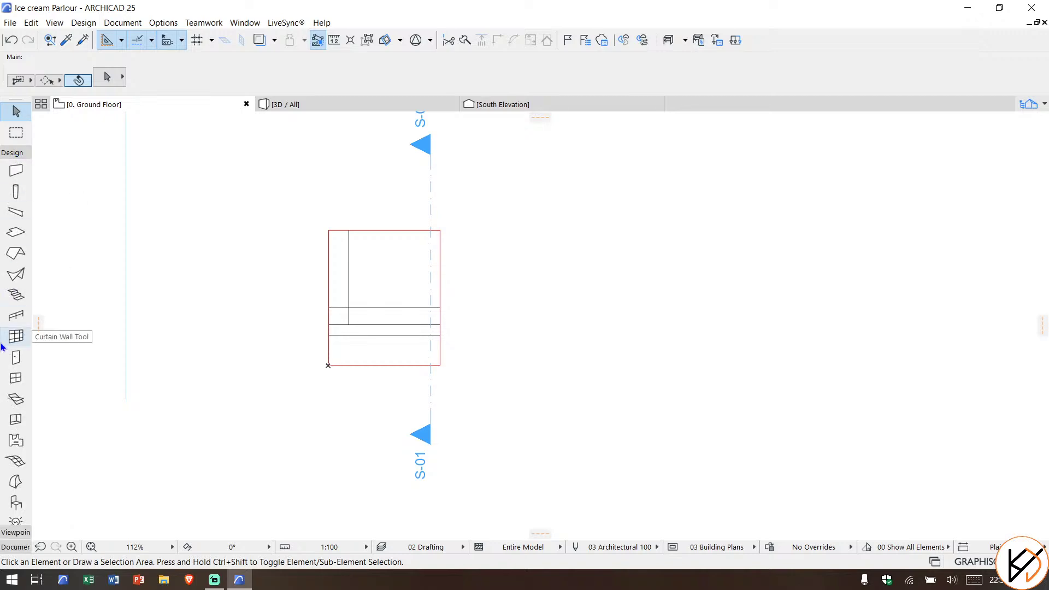
{"action": "left_click", "coordinate": [16, 233]}
{"action": "key", "text": "ctrl+t"}
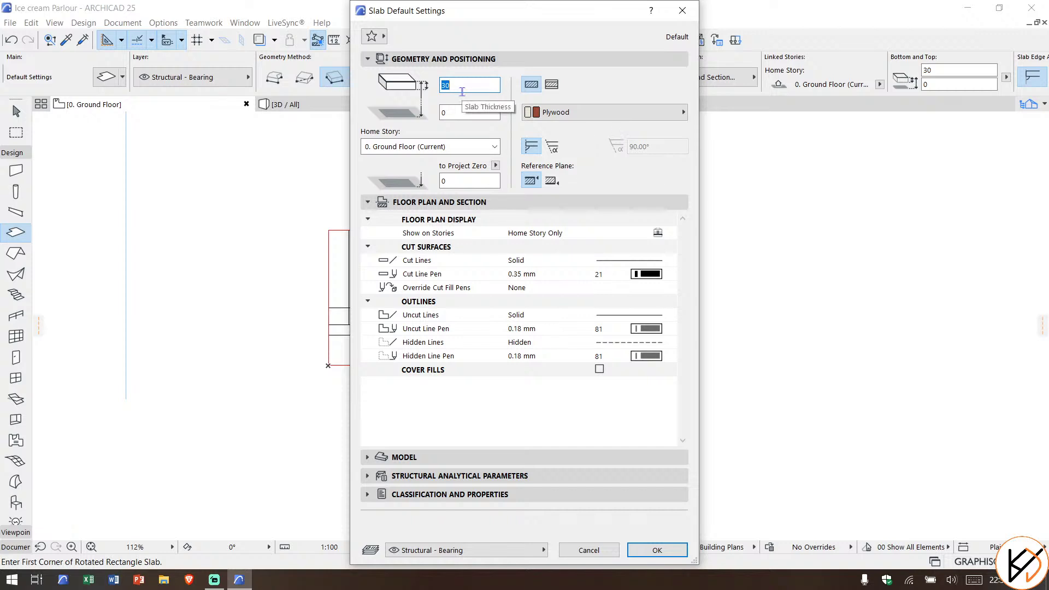
{"action": "type", "text": "20"}
{"action": "key", "text": "Tab"}
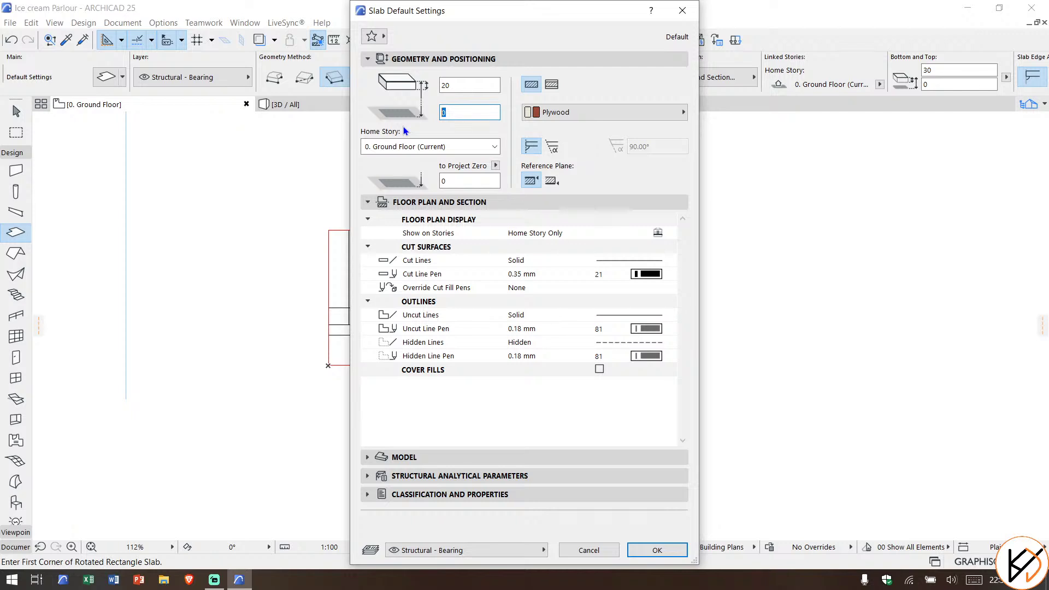
{"action": "type", "text": "1000"}
{"action": "key", "text": "Return"}
Step: Draw a rotated-rectangle slab filling the narrow strip between the two lowest inner horizontal lines, across the outline's full width
{"action": "scroll", "coordinate": [361, 371], "scroll_direction": "up", "scroll_amount": 6}
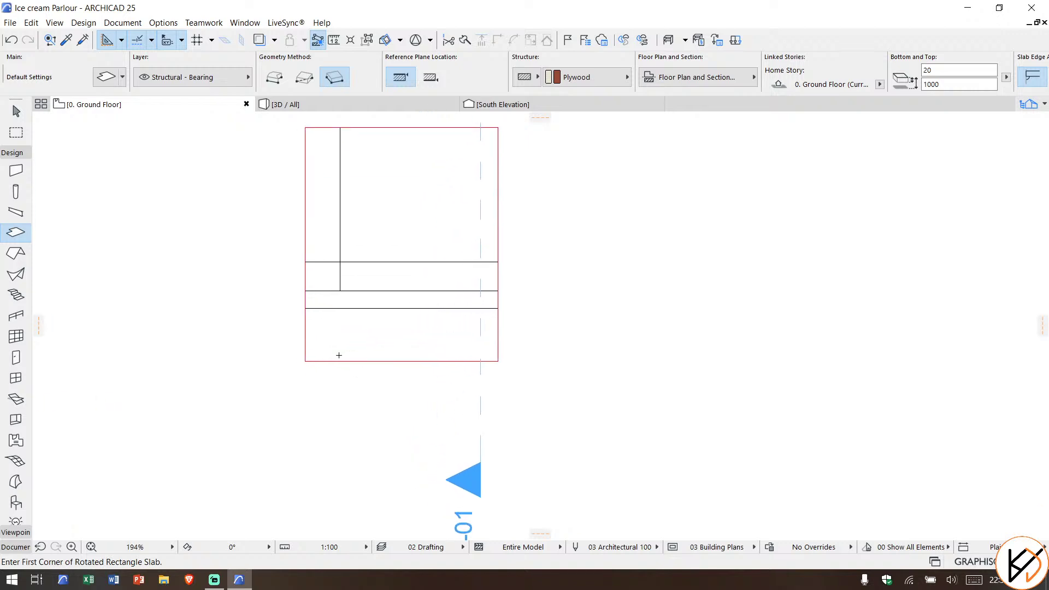
{"action": "left_click", "coordinate": [278, 300]}
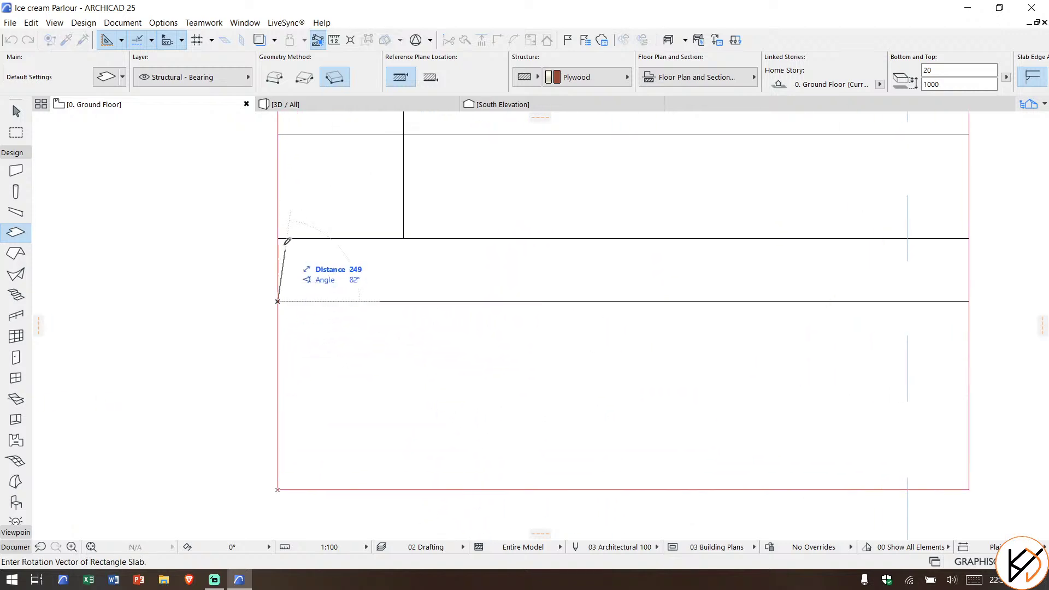
{"action": "left_click", "coordinate": [278, 235]}
{"action": "middle_click_drag", "start_coordinate": [630, 245], "coordinate": [431, 291]}
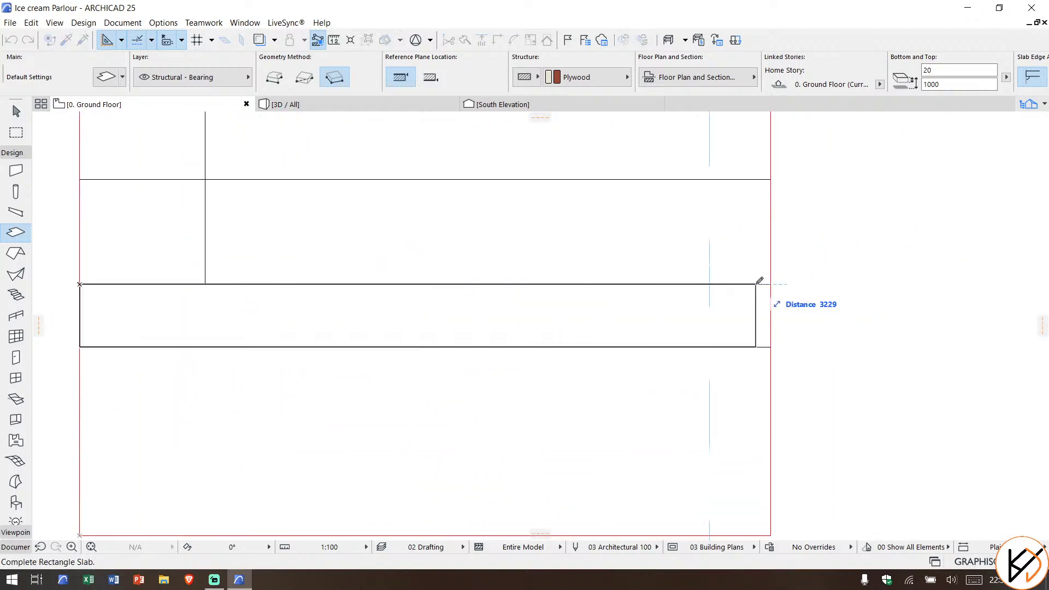
{"action": "left_click", "coordinate": [770, 280]}
{"action": "key", "text": "Escape"}
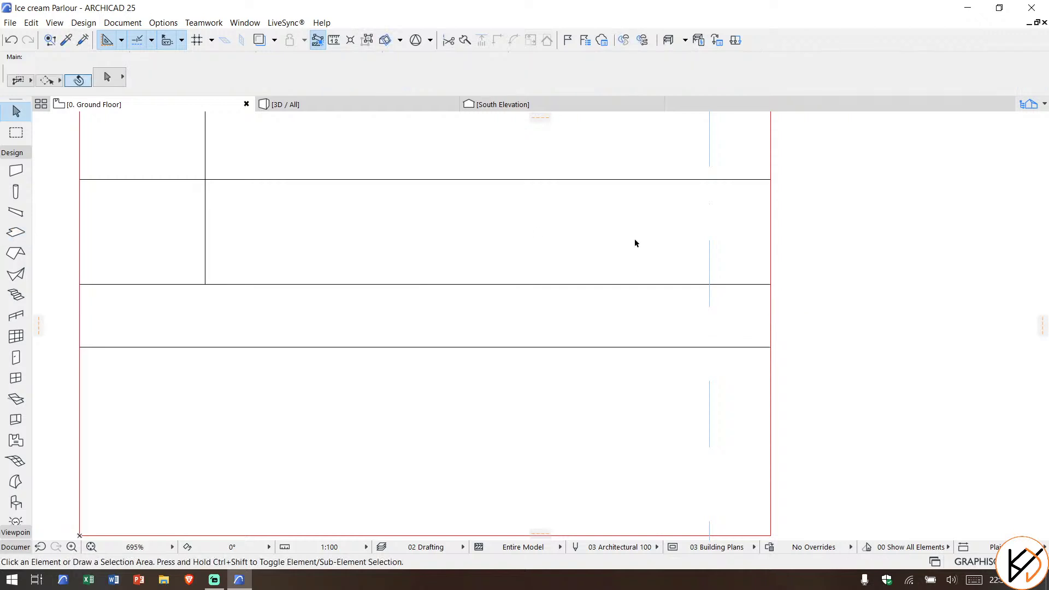
{"action": "scroll", "coordinate": [497, 368], "scroll_direction": "down", "scroll_amount": 10}
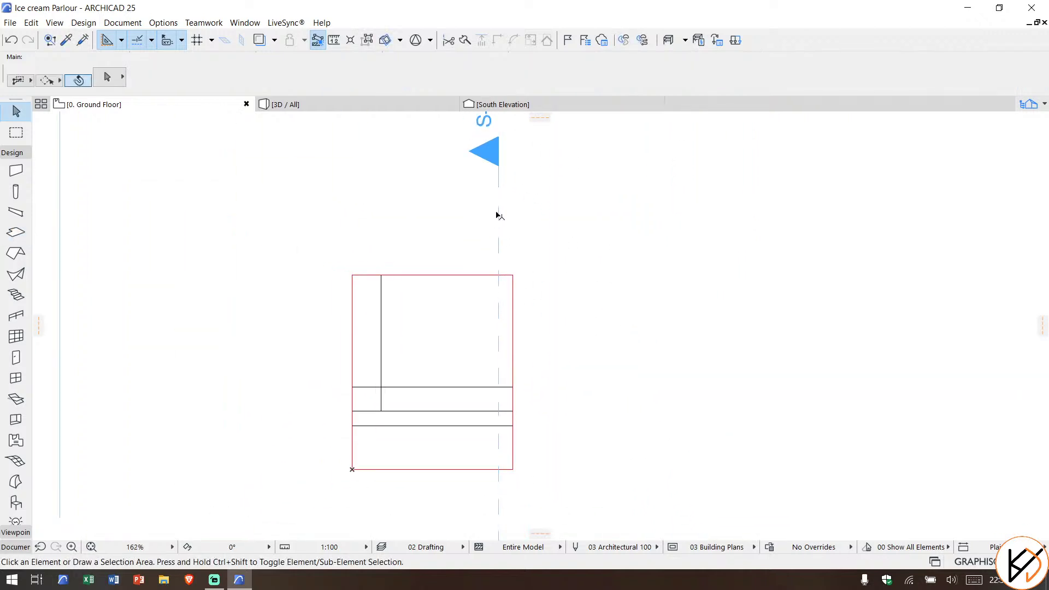
Step: Move the S-01 section line just outside the outline's right edge and open its section in a new tab
{"action": "left_click", "coordinate": [499, 222]}
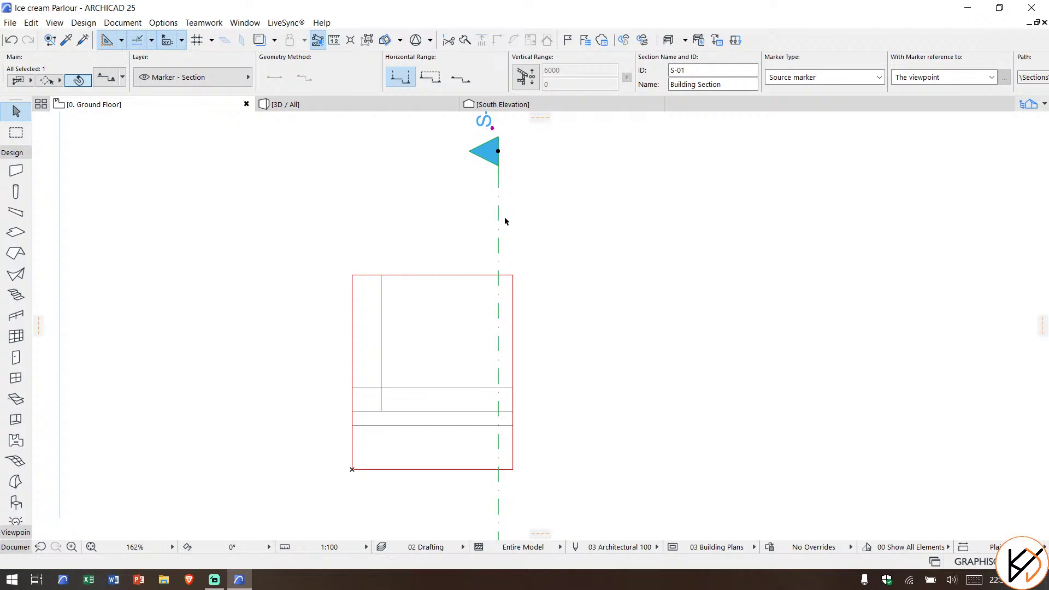
{"action": "left_click_drag", "start_coordinate": [500, 222], "coordinate": [522, 217]}
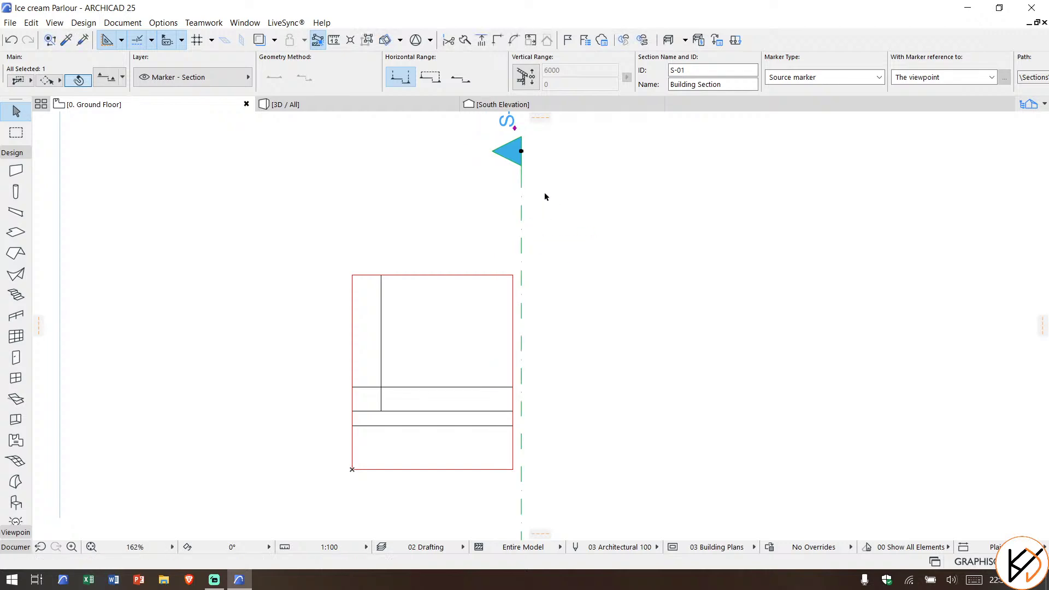
{"action": "right_click", "coordinate": [545, 193]}
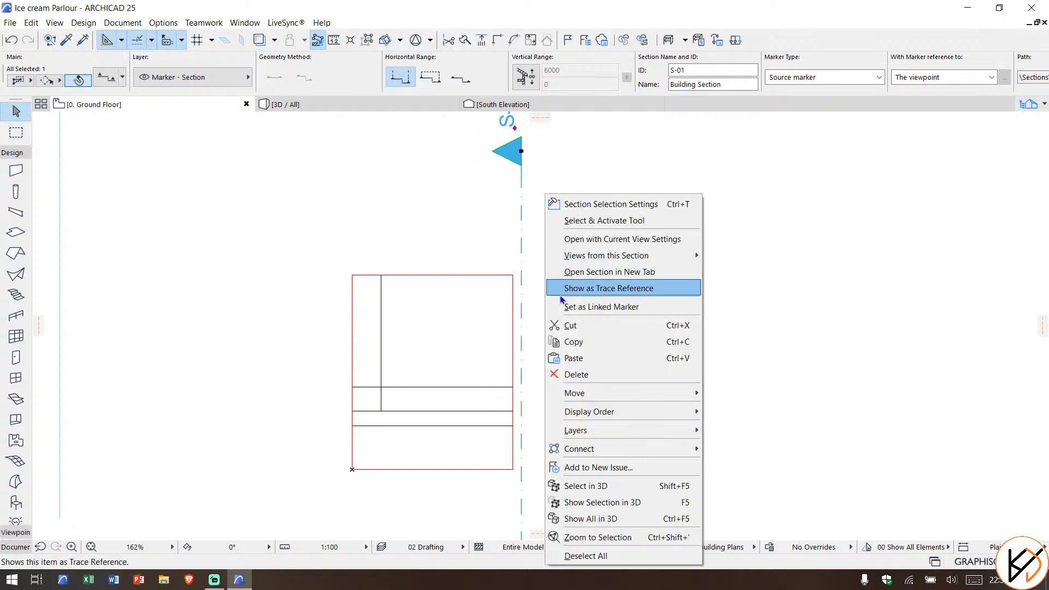
{"action": "left_click", "coordinate": [582, 270]}
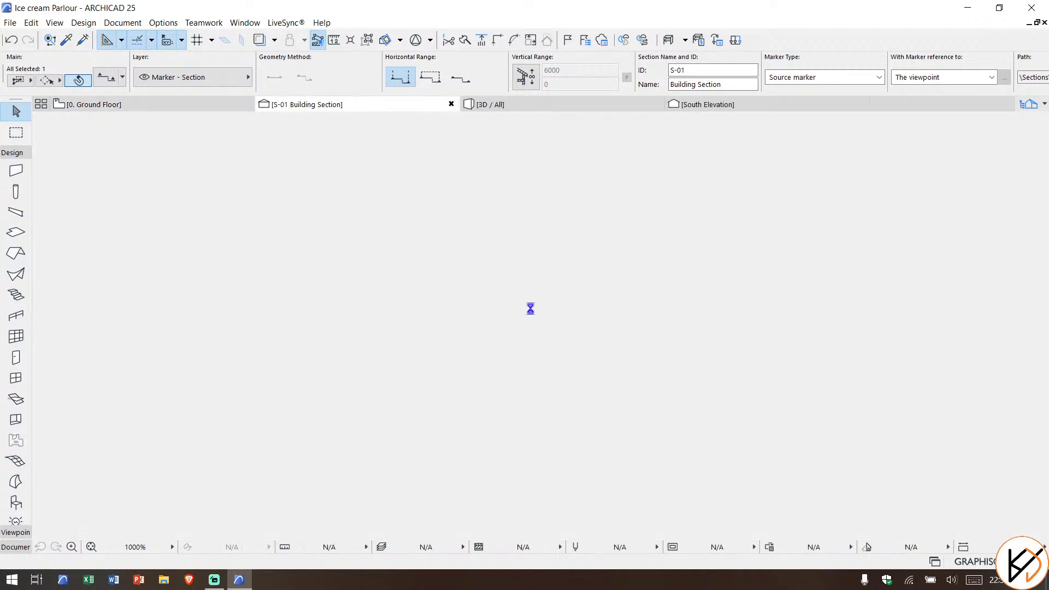
{"action": "scroll", "coordinate": [497, 317], "scroll_direction": "up", "scroll_amount": 10}
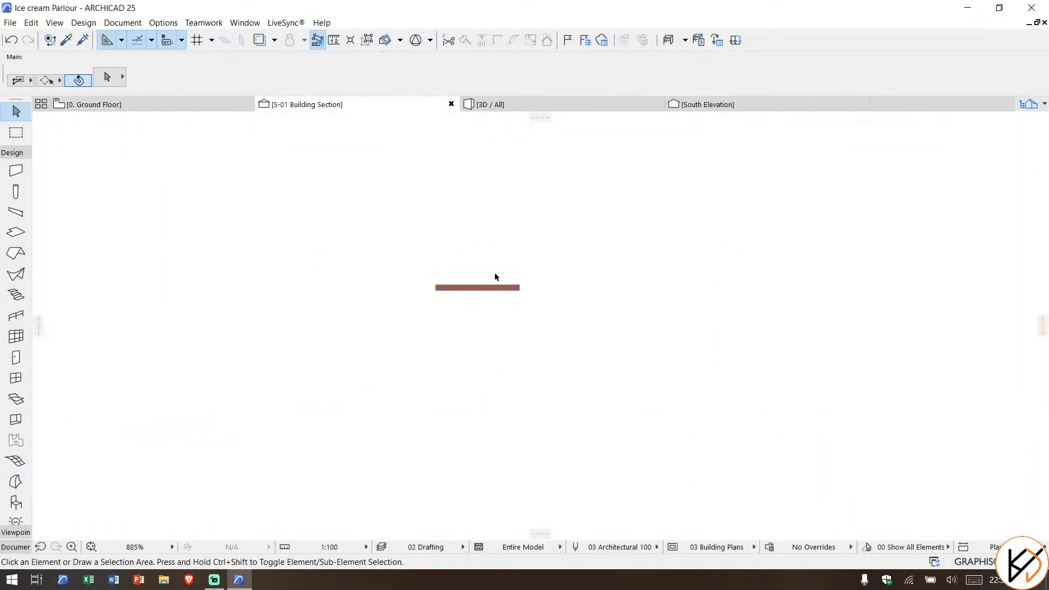
{"action": "scroll", "coordinate": [495, 277], "scroll_direction": "up", "scroll_amount": 5}
Step: Override the slab's top, edge and bottom surfaces, linked together, with the Wood - Pine Grained surface
{"action": "left_click", "coordinate": [553, 304]}
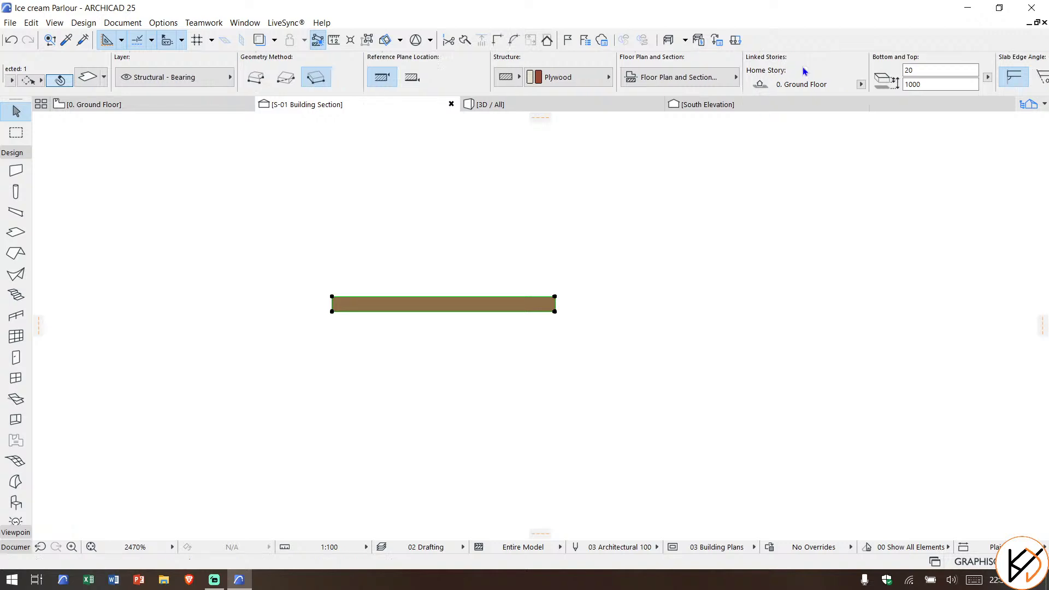
{"action": "scroll", "coordinate": [805, 71], "scroll_direction": "down", "scroll_amount": 5}
{"action": "left_click", "coordinate": [864, 86]}
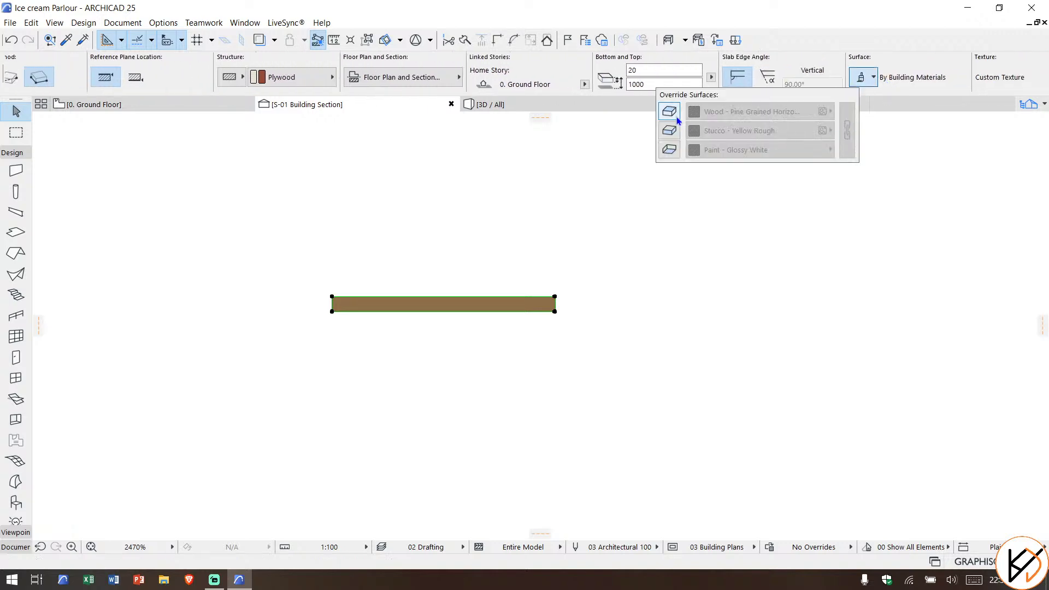
{"action": "left_click", "coordinate": [669, 112]}
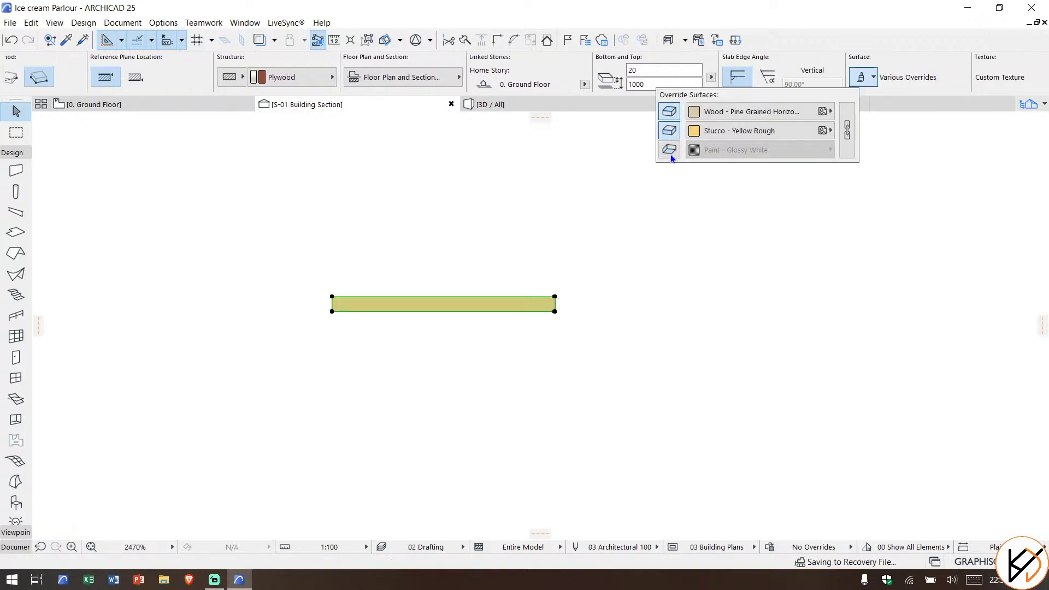
{"action": "left_click", "coordinate": [670, 153]}
{"action": "left_click", "coordinate": [847, 130]}
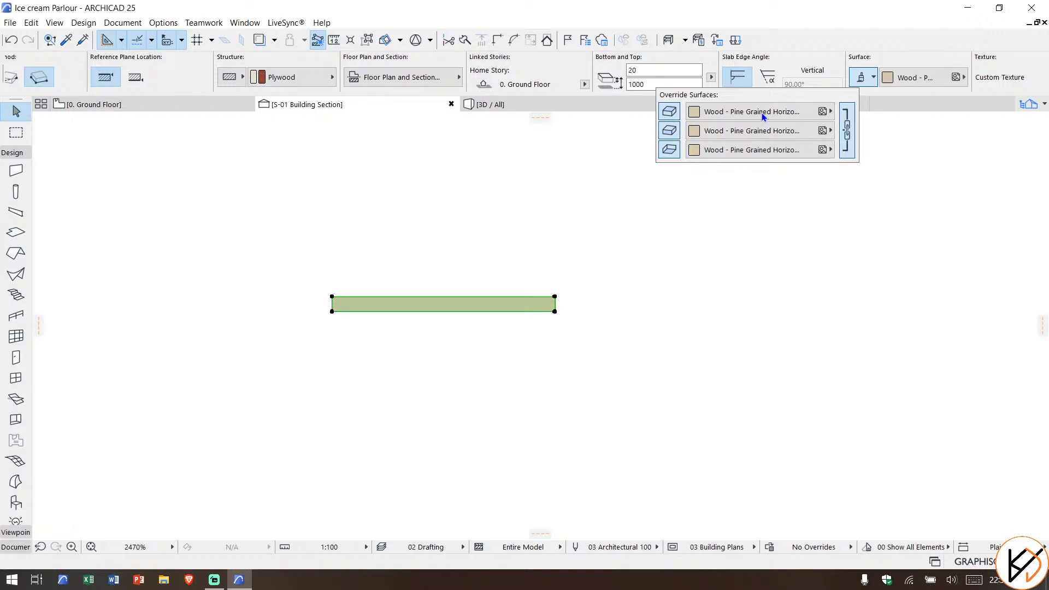
{"action": "left_click", "coordinate": [762, 113]}
{"action": "left_click", "coordinate": [572, 517]}
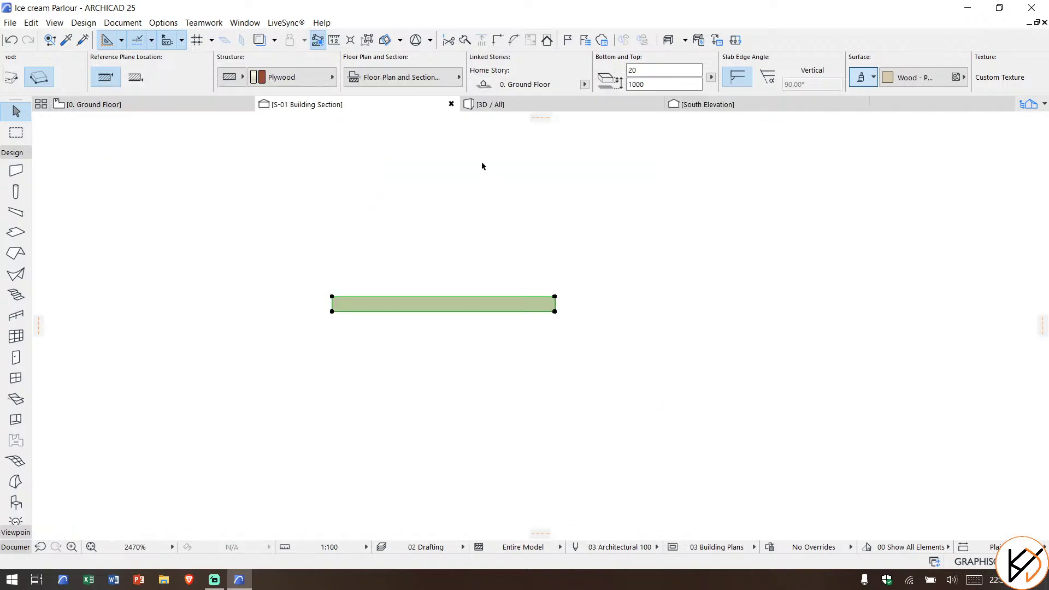
Step: Examine the slab's wood texture on all sides in the 3D view
{"action": "left_click", "coordinate": [510, 104]}
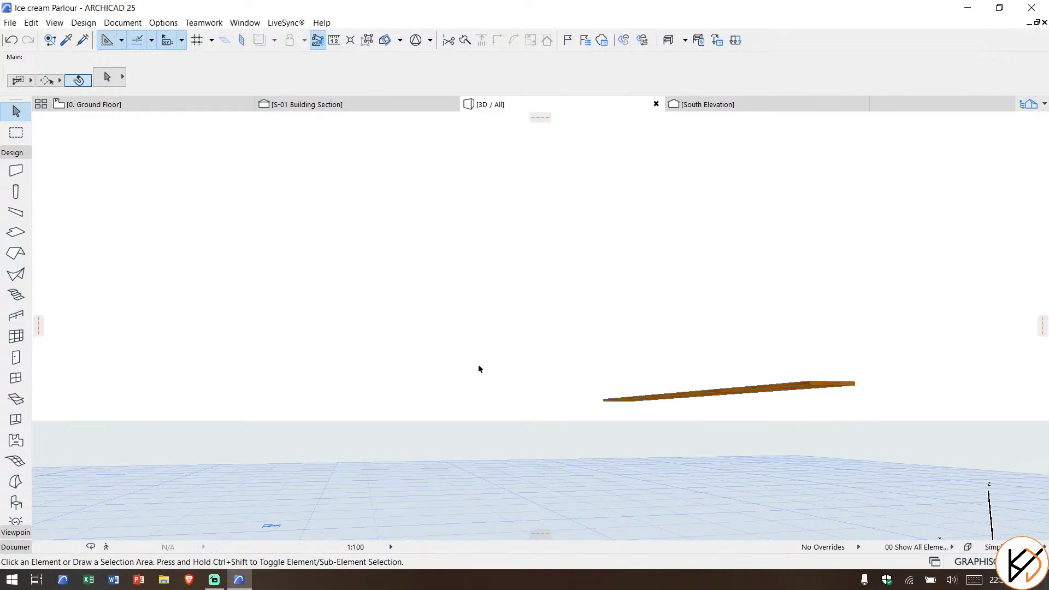
{"action": "left_click", "coordinate": [91, 546]}
{"action": "left_click_drag", "start_coordinate": [679, 269], "coordinate": [681, 377]}
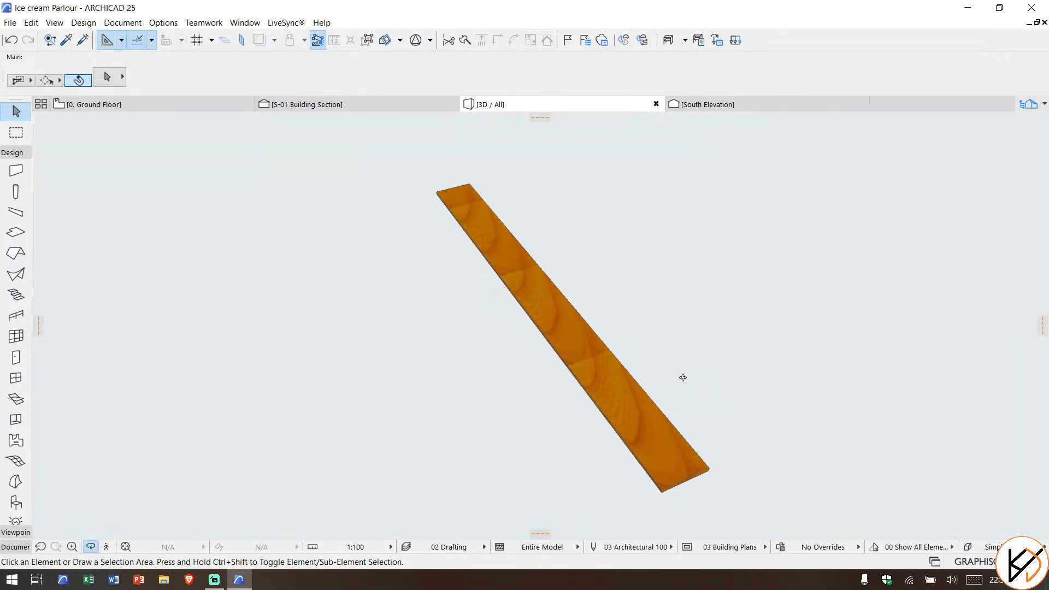
{"action": "scroll", "coordinate": [569, 380], "scroll_direction": "up", "scroll_amount": 5}
{"action": "left_click_drag", "start_coordinate": [568, 380], "coordinate": [802, 397]}
{"action": "scroll", "coordinate": [529, 325], "scroll_direction": "down", "scroll_amount": 5}
{"action": "left_click_drag", "start_coordinate": [529, 325], "coordinate": [389, 281]}
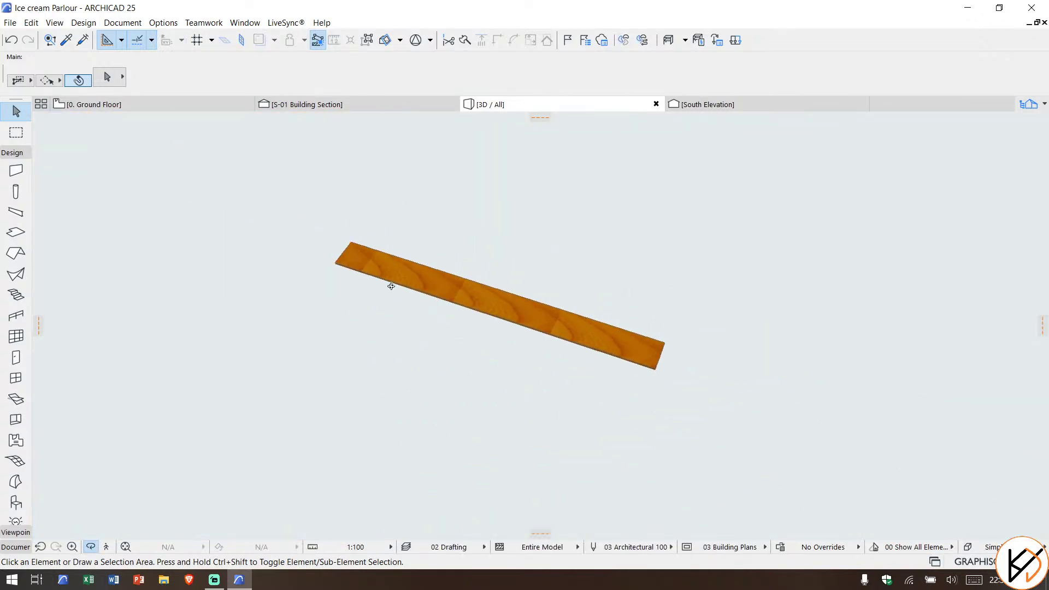
{"action": "scroll", "coordinate": [441, 274], "scroll_direction": "up", "scroll_amount": 4}
{"action": "left_click_drag", "start_coordinate": [488, 288], "coordinate": [510, 223]}
Step: Activate the Polyline tool from the Ground Floor plan and return to the S-01 Building Section
{"action": "left_click", "coordinate": [92, 104]}
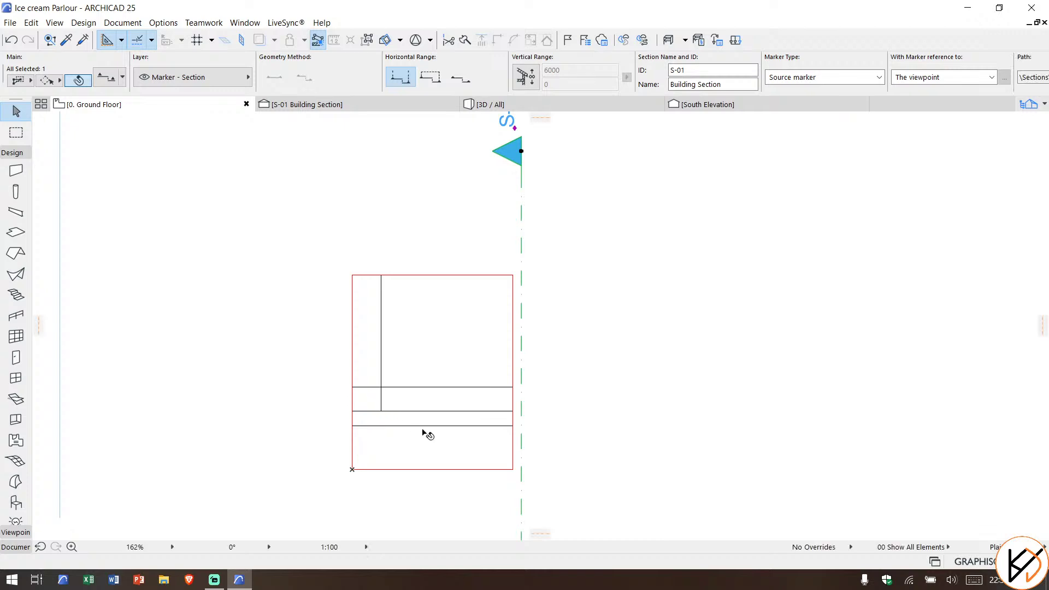
{"action": "scroll", "coordinate": [414, 423], "scroll_direction": "up", "scroll_amount": 6}
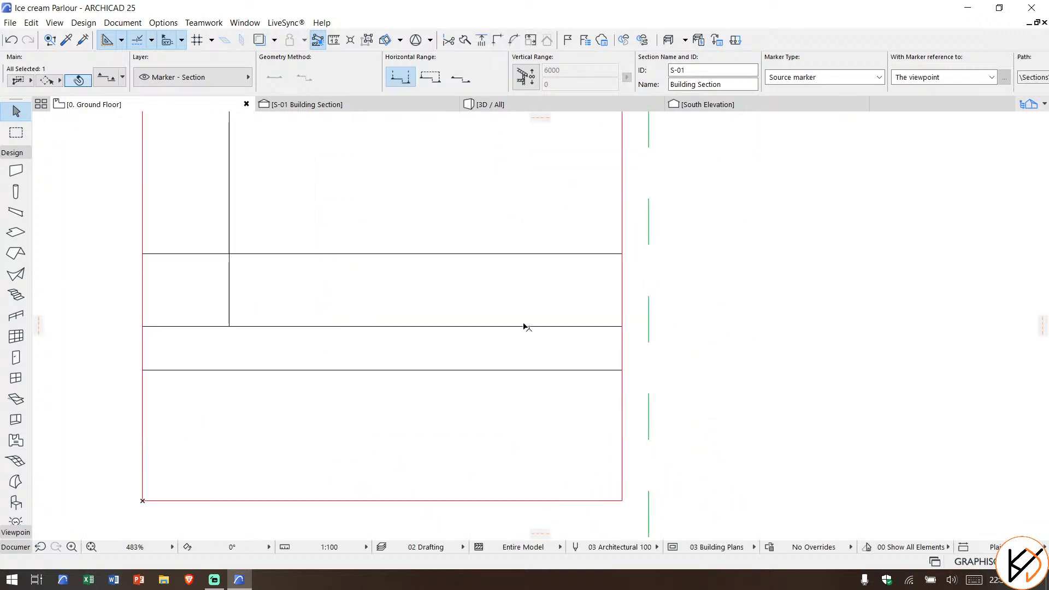
{"action": "scroll", "coordinate": [523, 327], "scroll_direction": "down", "scroll_amount": 4}
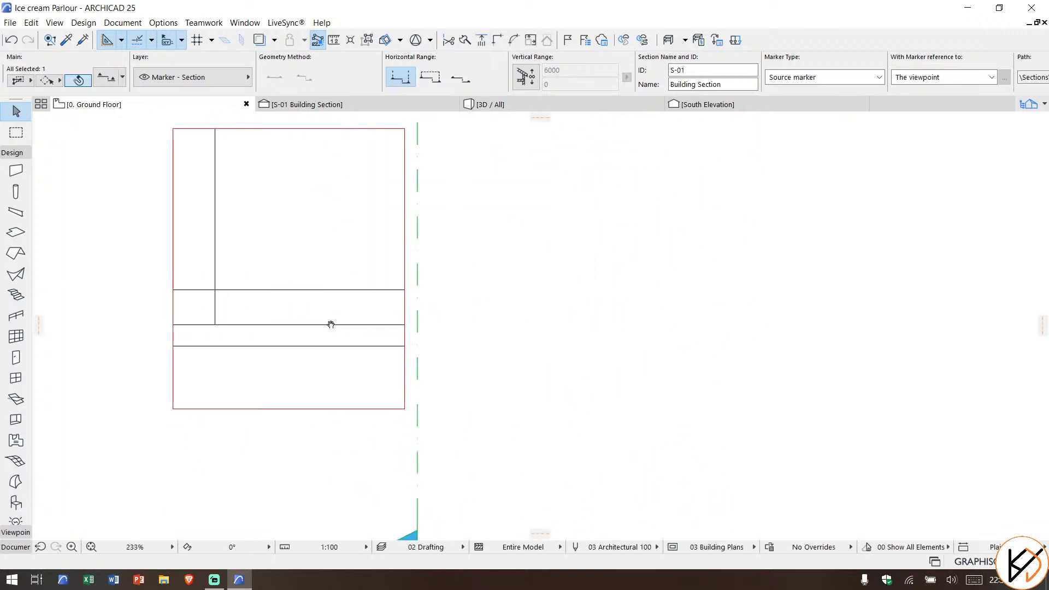
{"action": "left_click", "coordinate": [16, 153]}
{"action": "left_click", "coordinate": [16, 182]}
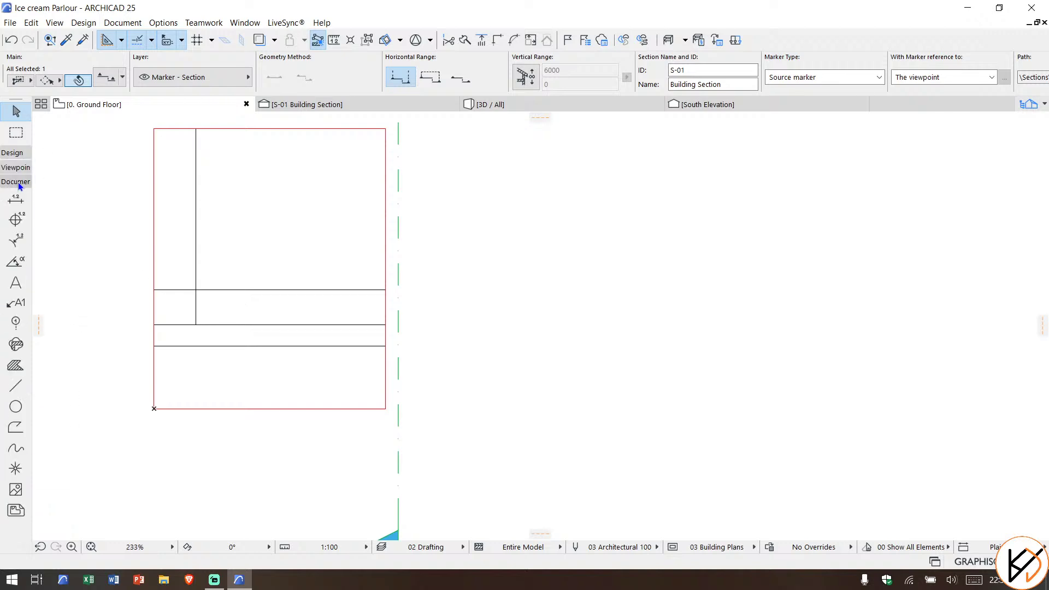
{"action": "left_click", "coordinate": [13, 430]}
{"action": "left_click", "coordinate": [323, 269]}
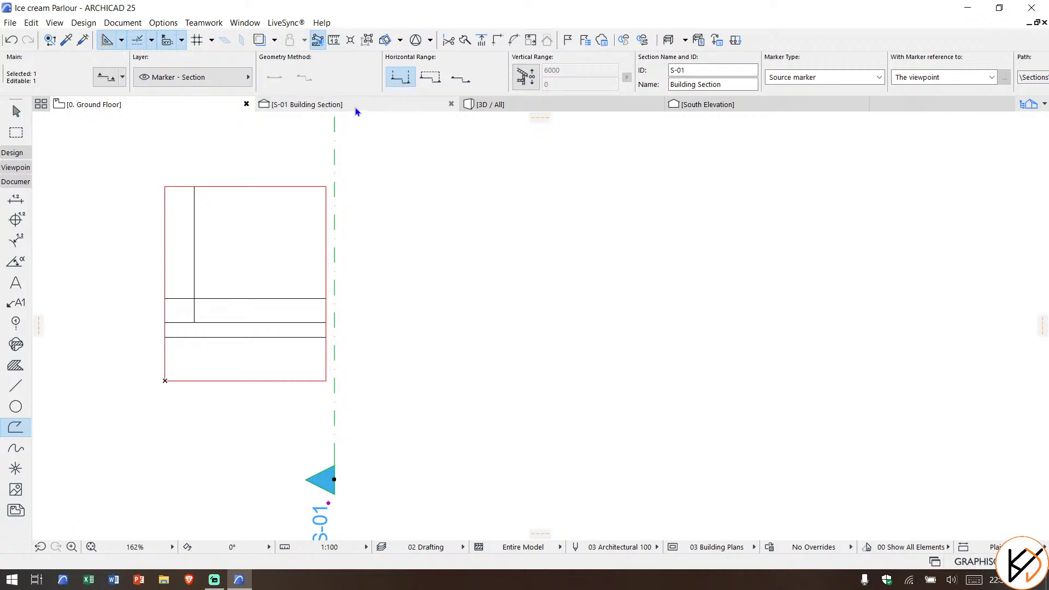
{"action": "key", "text": "Escape"}
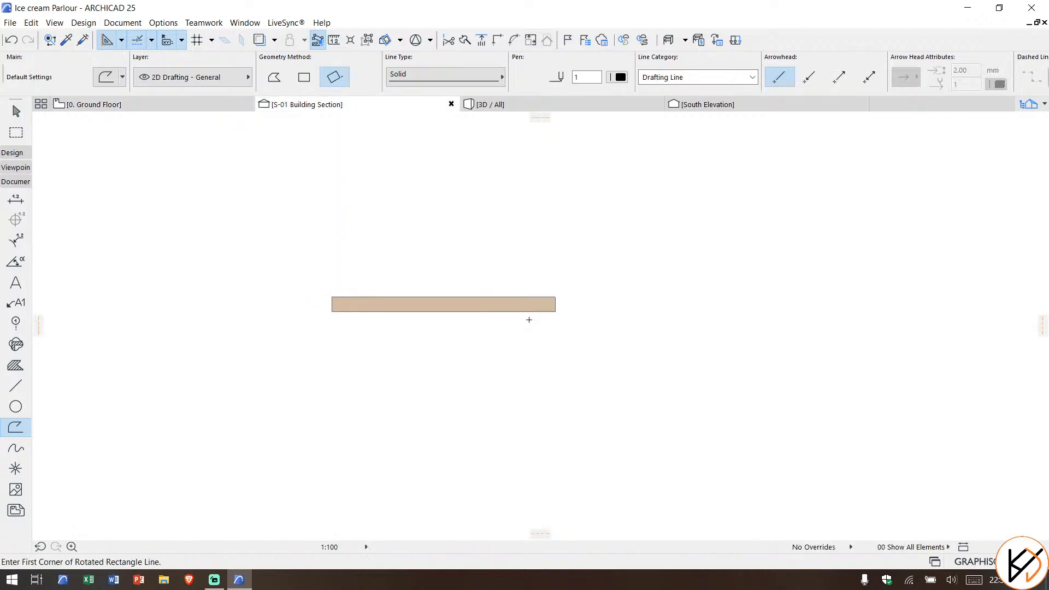
{"action": "scroll", "coordinate": [361, 354], "scroll_direction": "up", "scroll_amount": 1}
{"action": "scroll", "coordinate": [430, 324], "scroll_direction": "down", "scroll_amount": 1}
{"action": "middle_click_drag", "start_coordinate": [440, 330], "coordinate": [389, 354]}
{"action": "scroll", "coordinate": [388, 355], "scroll_direction": "down", "scroll_amount": 3}
{"action": "middle_click_drag", "start_coordinate": [569, 319], "coordinate": [435, 314]}
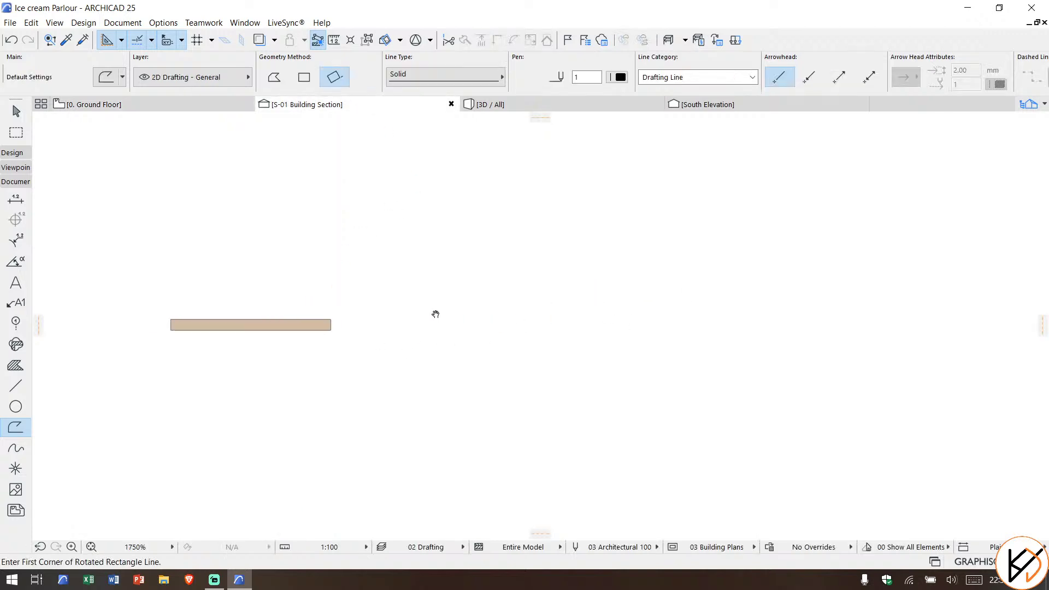
{"action": "left_click", "coordinate": [335, 319]}
{"action": "left_click", "coordinate": [335, 272]}
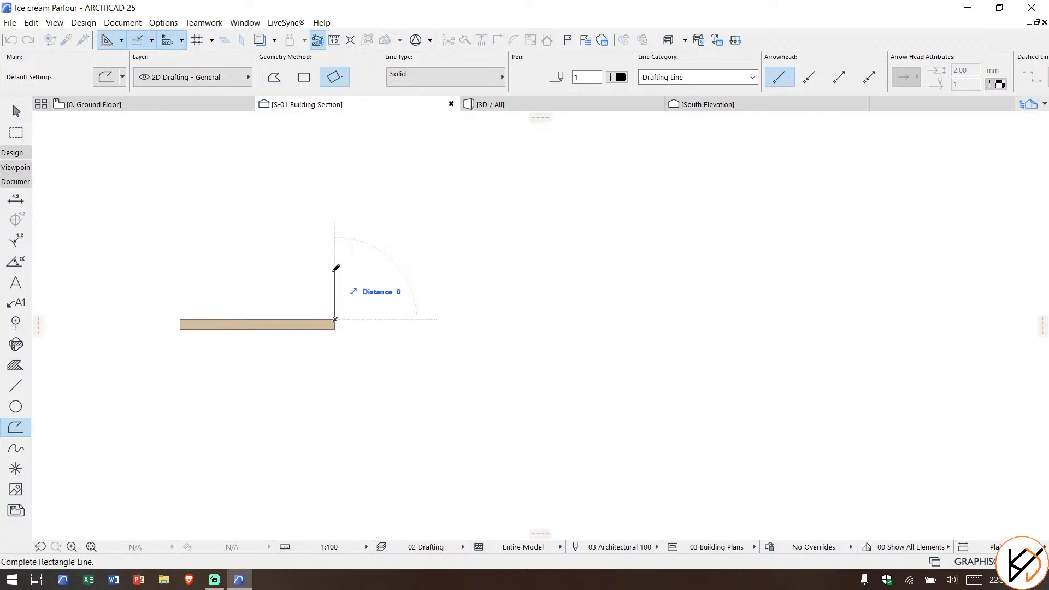
{"action": "left_click", "coordinate": [344, 227]}
{"action": "key", "text": "ctrl+z"}
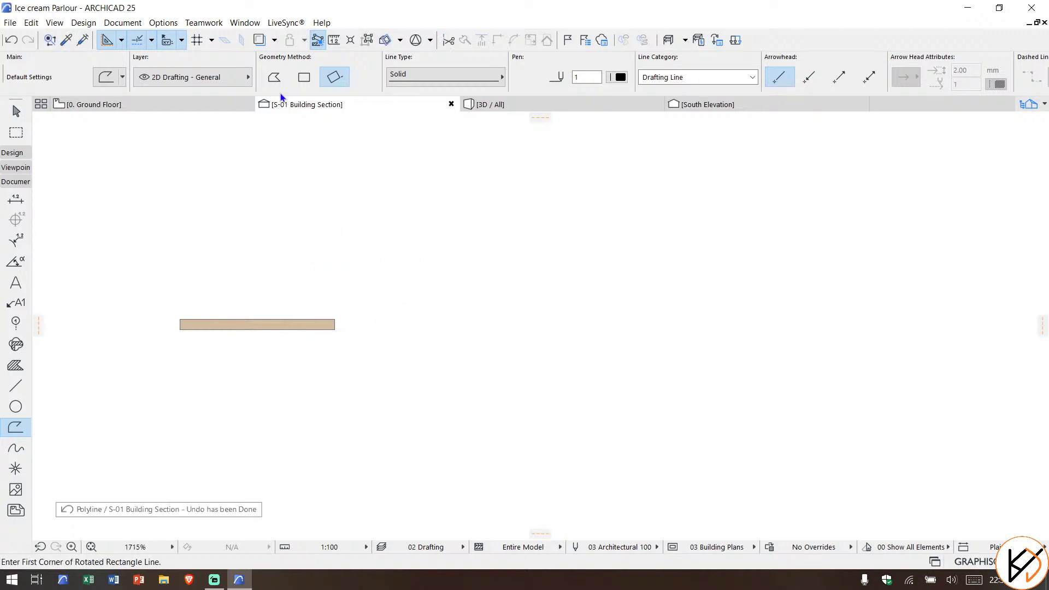
{"action": "left_click", "coordinate": [335, 319]}
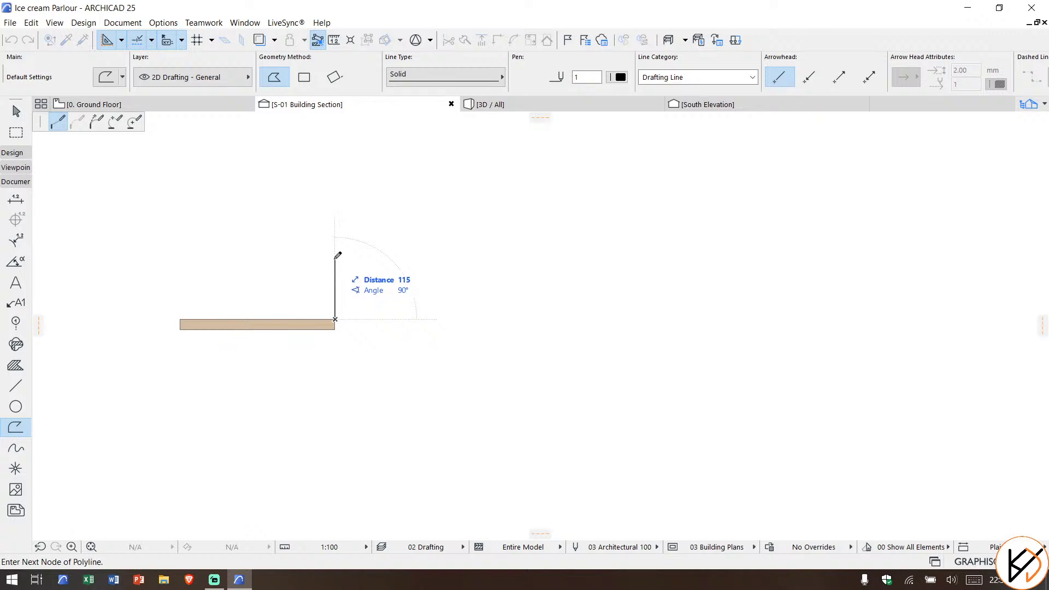
{"action": "left_click", "coordinate": [335, 259]}
{"action": "left_click", "coordinate": [365, 208]}
{"action": "left_click", "coordinate": [396, 192]}
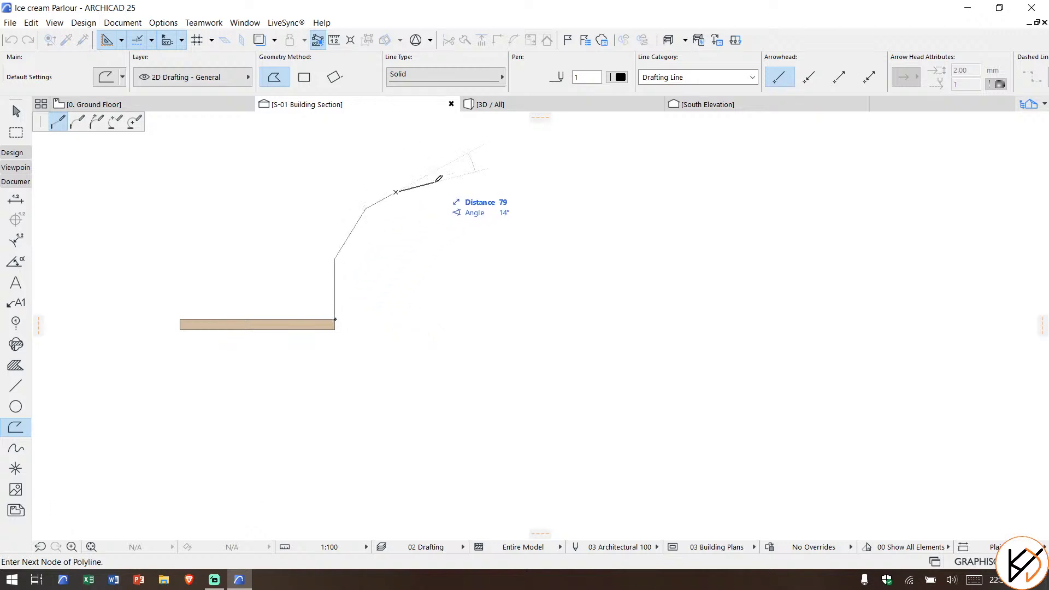
{"action": "left_click", "coordinate": [441, 180]}
{"action": "left_click", "coordinate": [477, 177]}
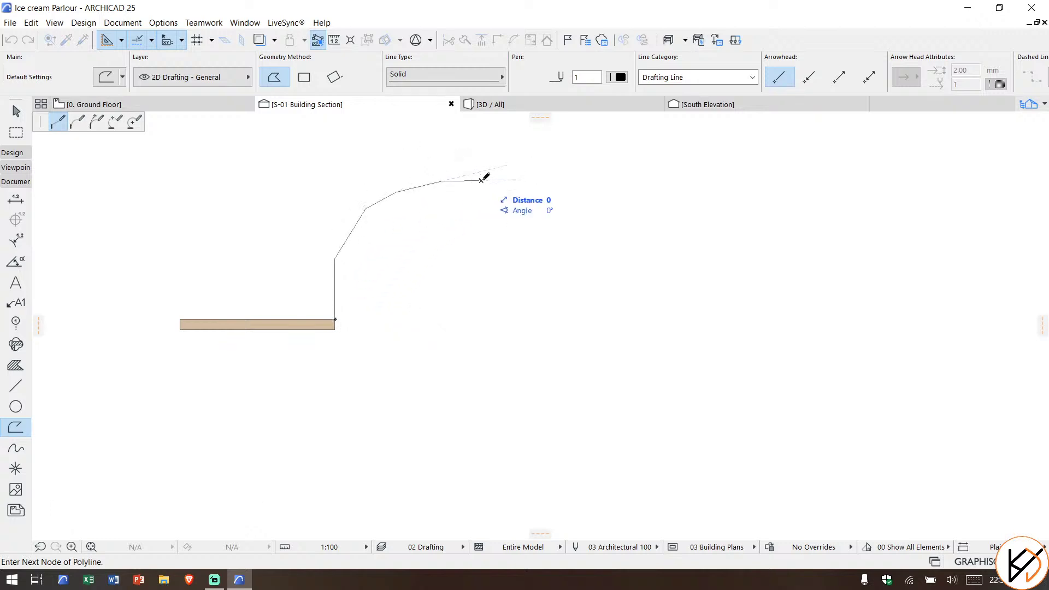
{"action": "scroll", "coordinate": [477, 178], "scroll_direction": "down", "scroll_amount": 2}
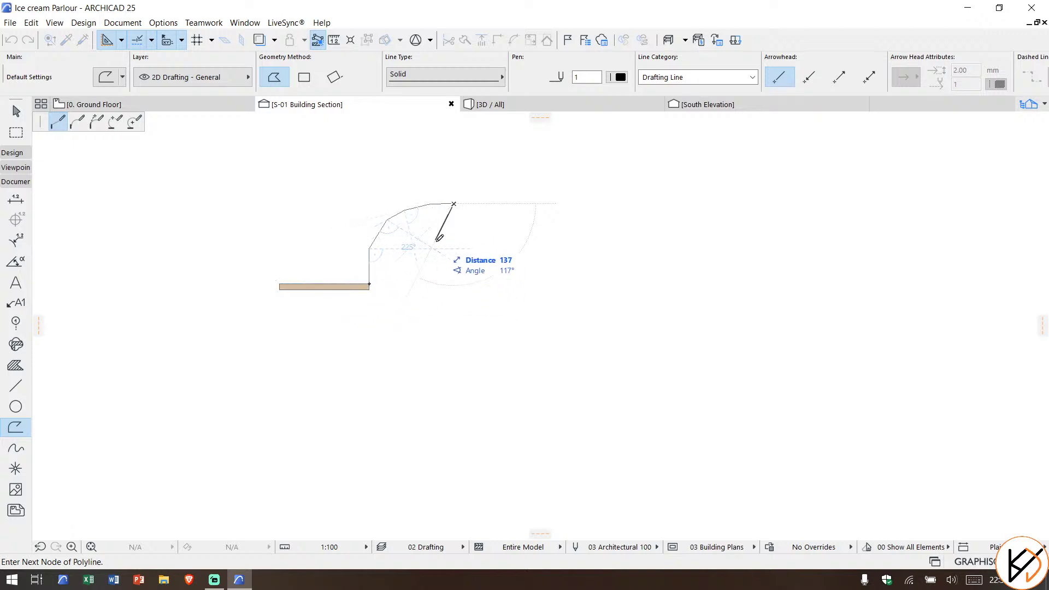
{"action": "scroll", "coordinate": [429, 290], "scroll_direction": "down", "scroll_amount": 3}
{"action": "middle_click_drag", "start_coordinate": [437, 291], "coordinate": [417, 334]}
{"action": "key", "text": "Escape"}
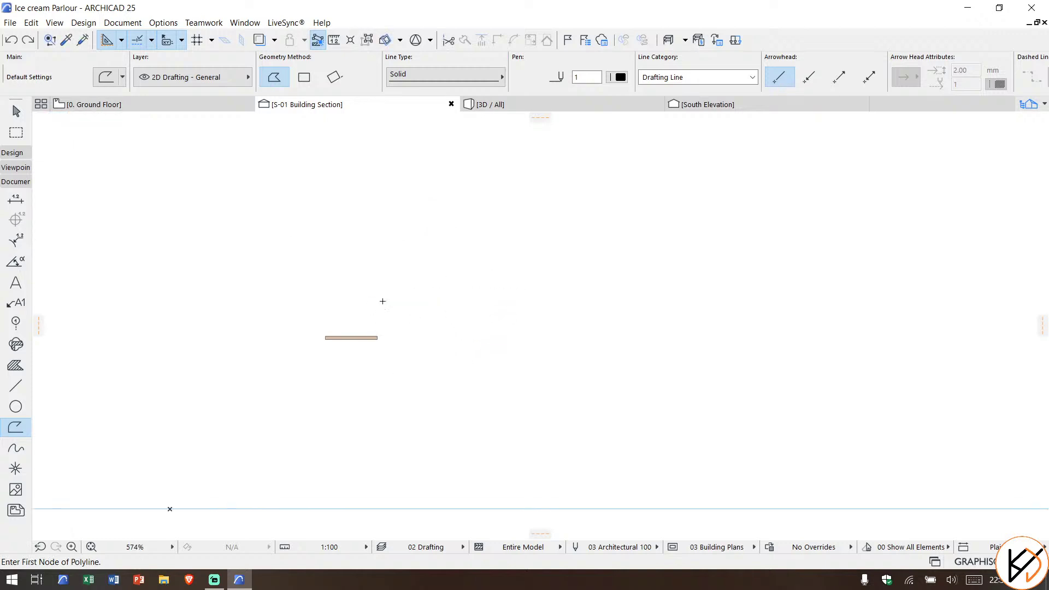
Step: Return to the Ground Floor plan and activate the Line tool with the settings of the existing horizontal line
{"action": "left_click", "coordinate": [134, 102]}
{"action": "scroll", "coordinate": [279, 349], "scroll_direction": "down", "scroll_amount": 2}
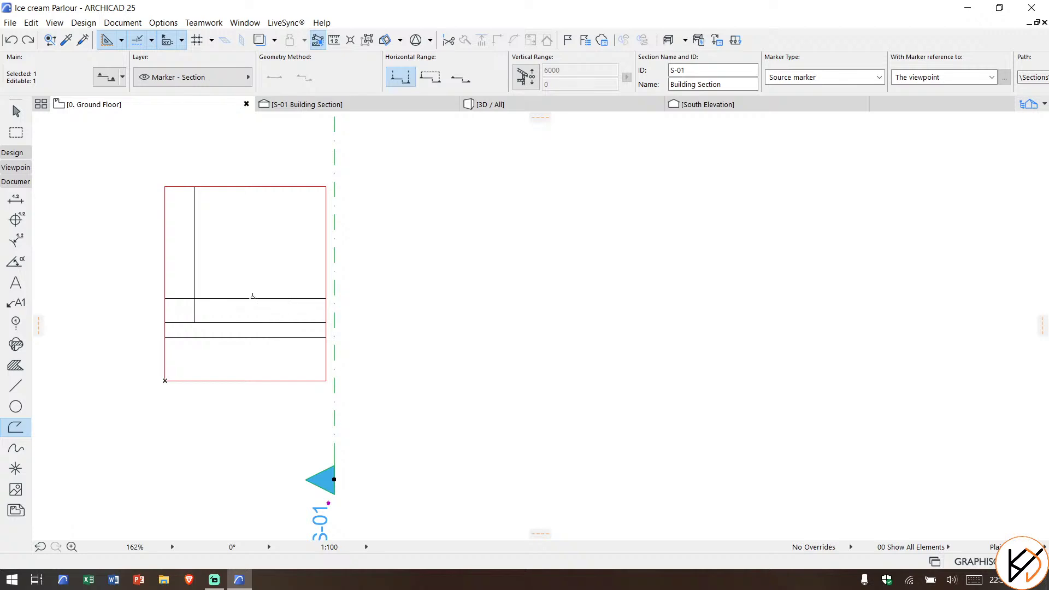
{"action": "scroll", "coordinate": [195, 292], "scroll_direction": "up", "scroll_amount": 3}
{"action": "key", "text": "Escape"}
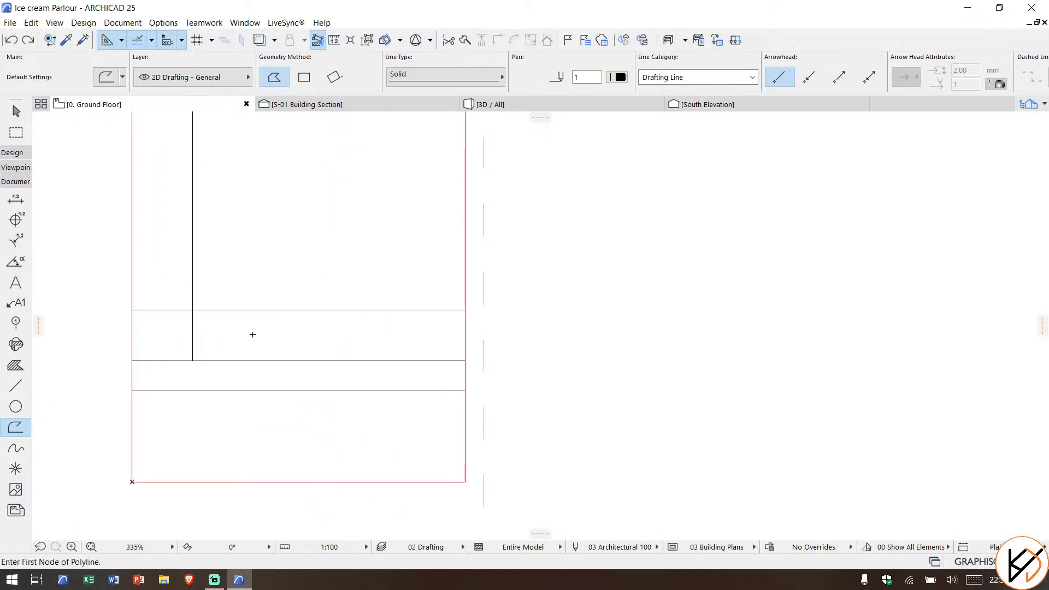
{"action": "left_click", "coordinate": [246, 310], "text": "alt"}
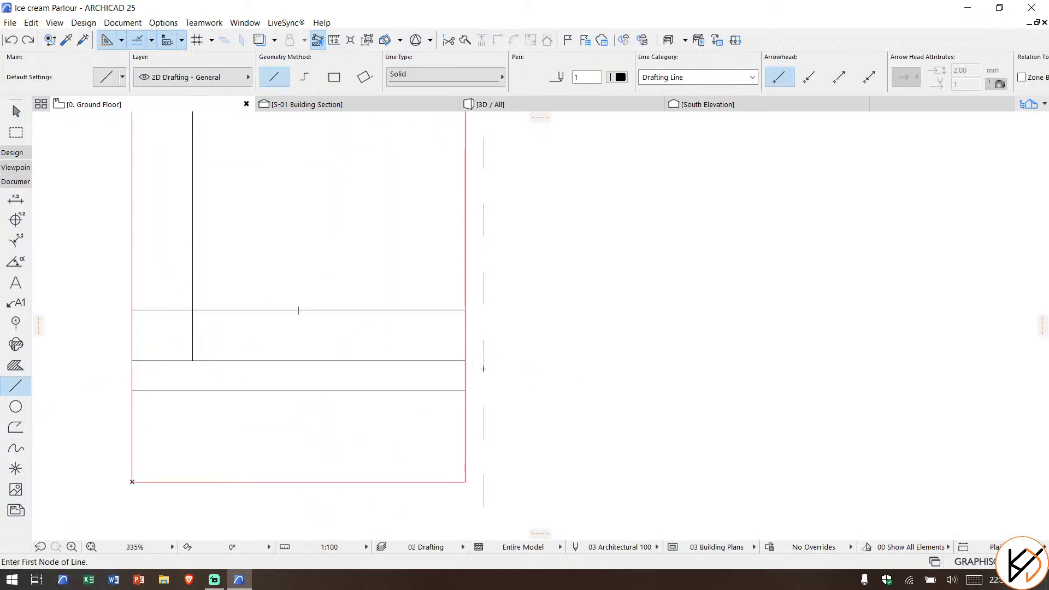
{"action": "scroll", "coordinate": [466, 377], "scroll_direction": "up", "scroll_amount": 1}
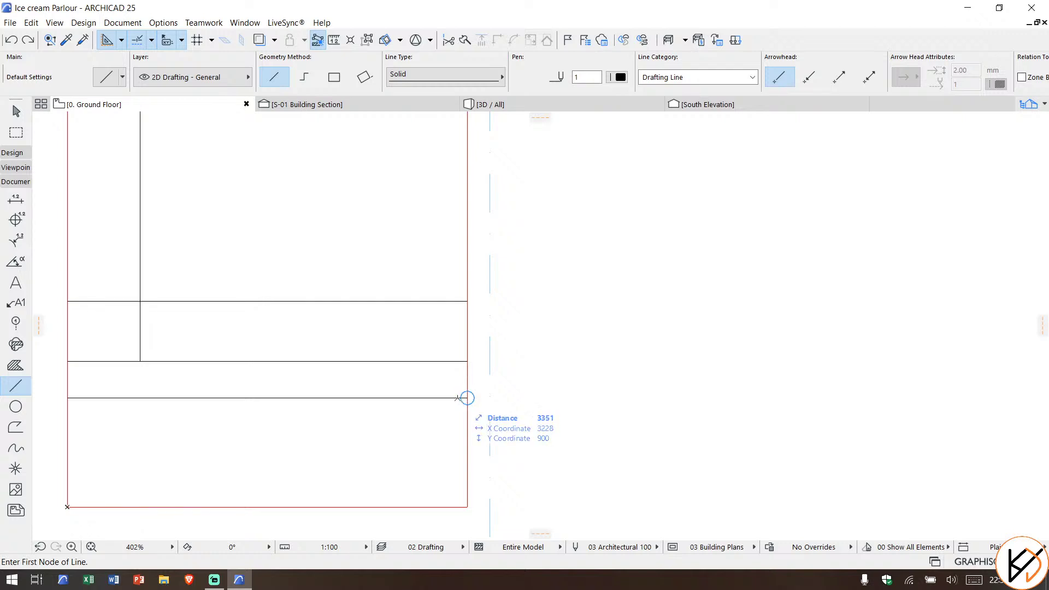
{"action": "type", "text": "1"}
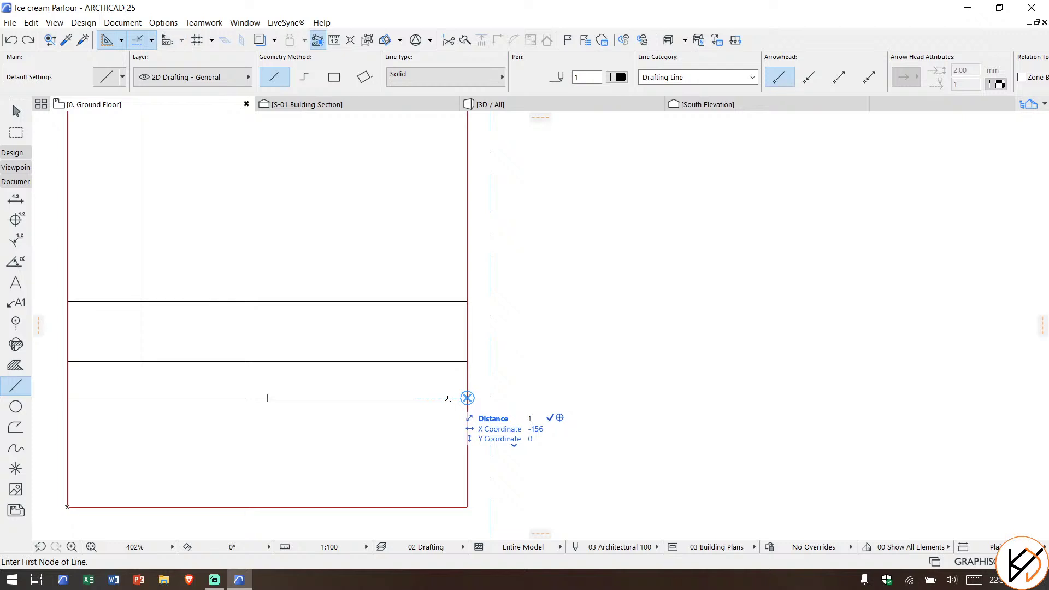
{"action": "type", "text": "700"}
{"action": "key", "text": "Return"}
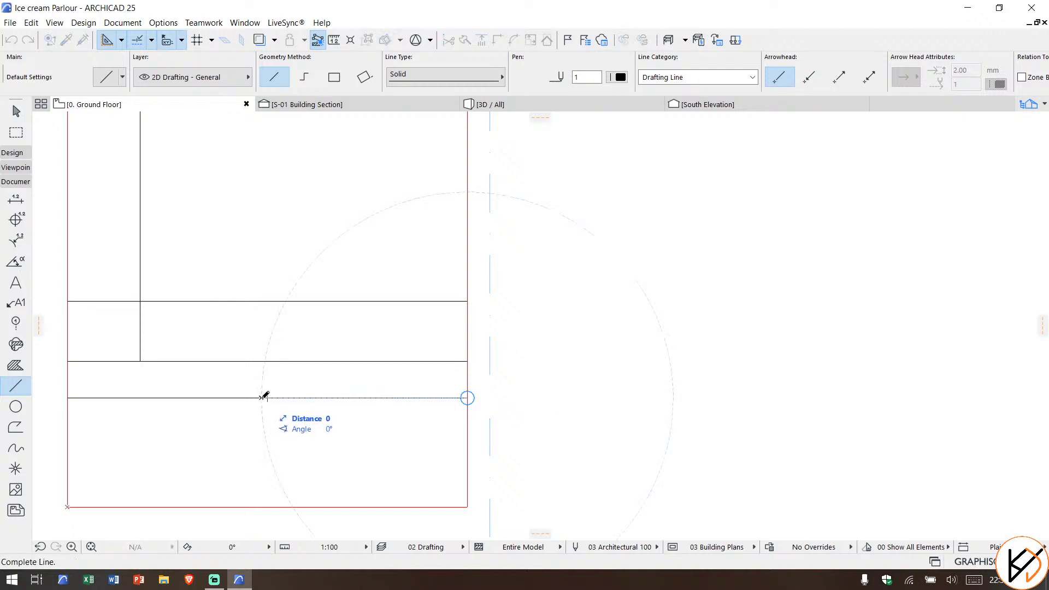
{"action": "key", "text": "Escape"}
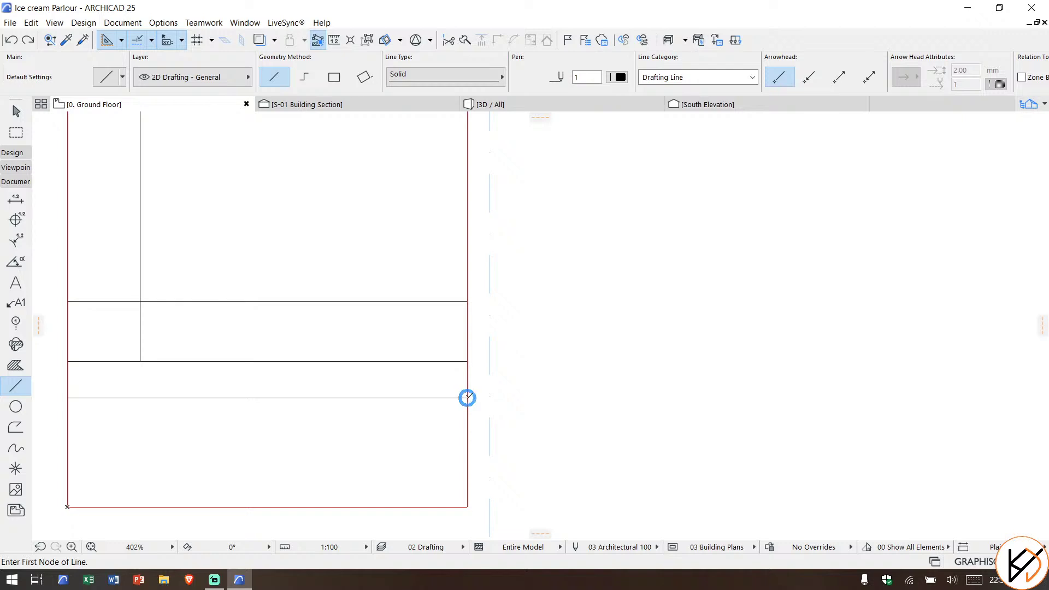
Step: Draw a vertical line upward from the slab's lower edge, starting 1500 mm left of its right end and stopping short of the outline's top edge
{"action": "type", "text": "1"}
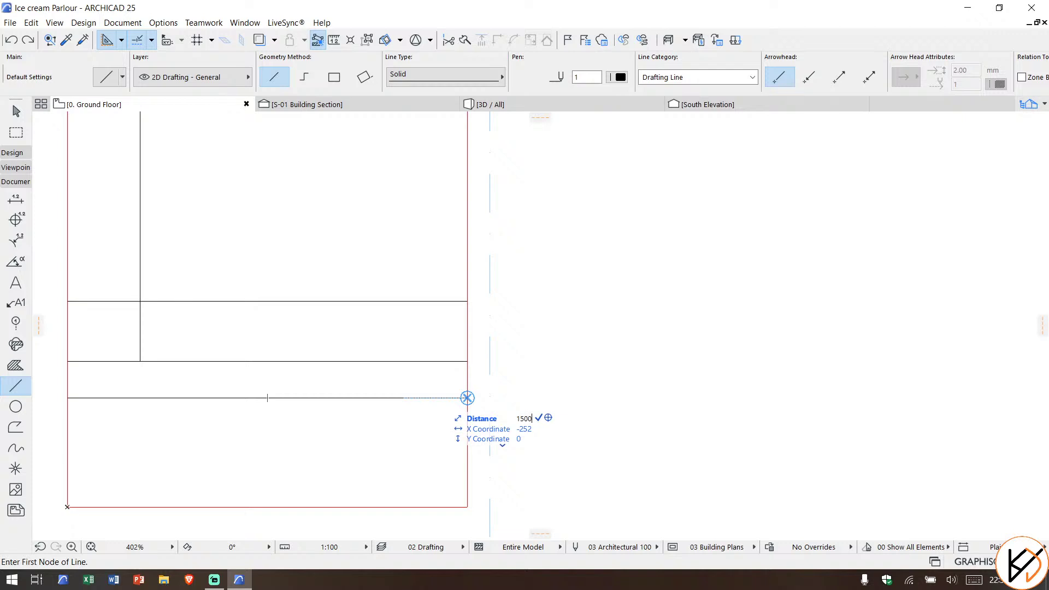
{"action": "type", "text": "500"}
{"action": "key", "text": "Return"}
{"action": "scroll", "coordinate": [284, 309], "scroll_direction": "down", "scroll_amount": 3}
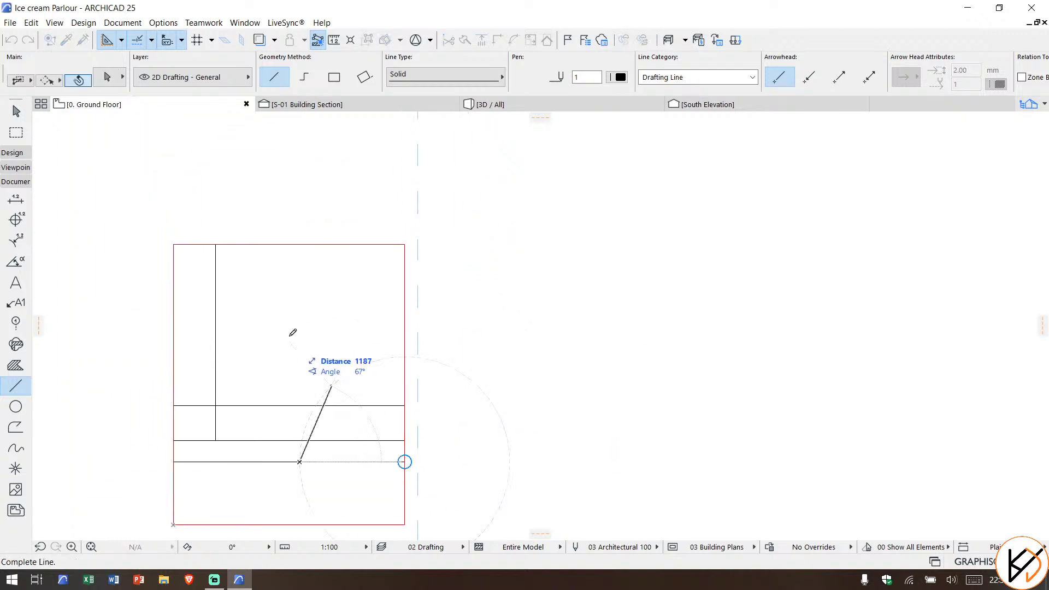
{"action": "left_click", "coordinate": [300, 275]}
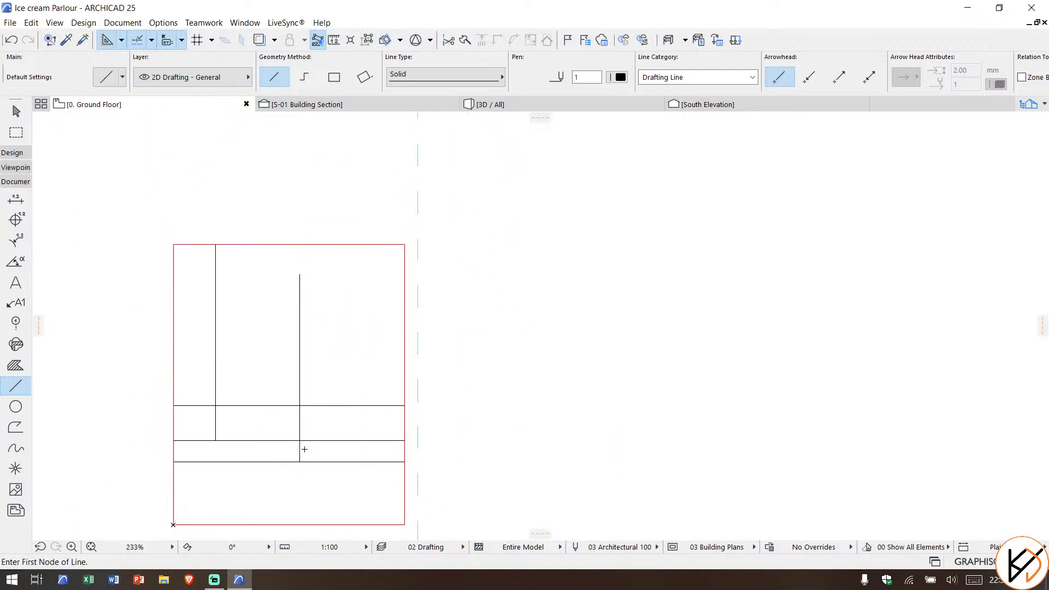
Step: Move the new vertical line 500 mm horizontally to the right
{"action": "scroll", "coordinate": [403, 330], "scroll_direction": "up", "scroll_amount": 3}
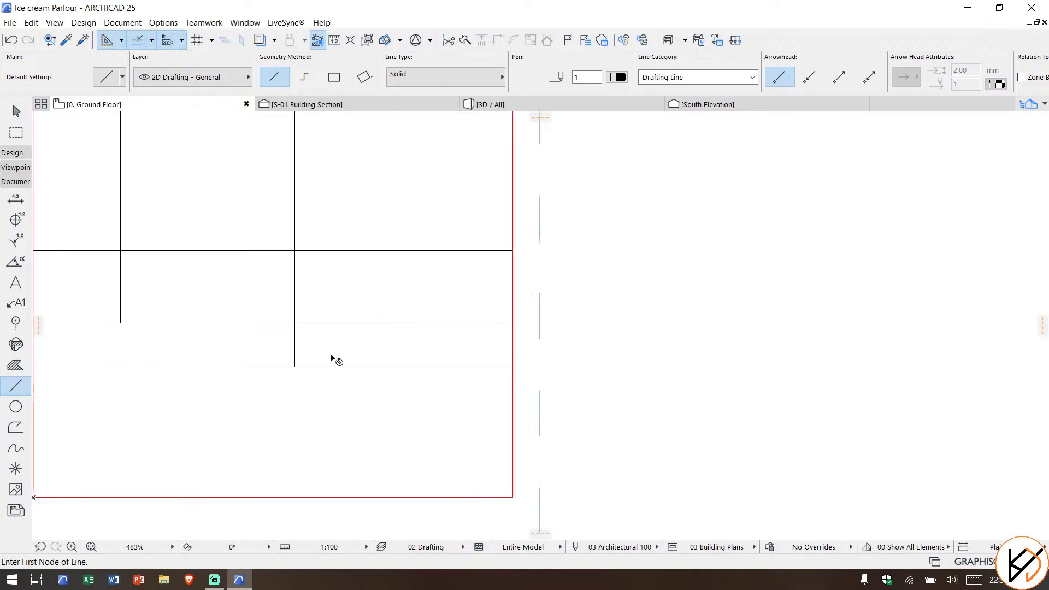
{"action": "key", "text": "Escape"}
{"action": "left_click", "coordinate": [295, 347]}
{"action": "key", "text": "ctrl+d"}
{"action": "left_click", "coordinate": [295, 346]}
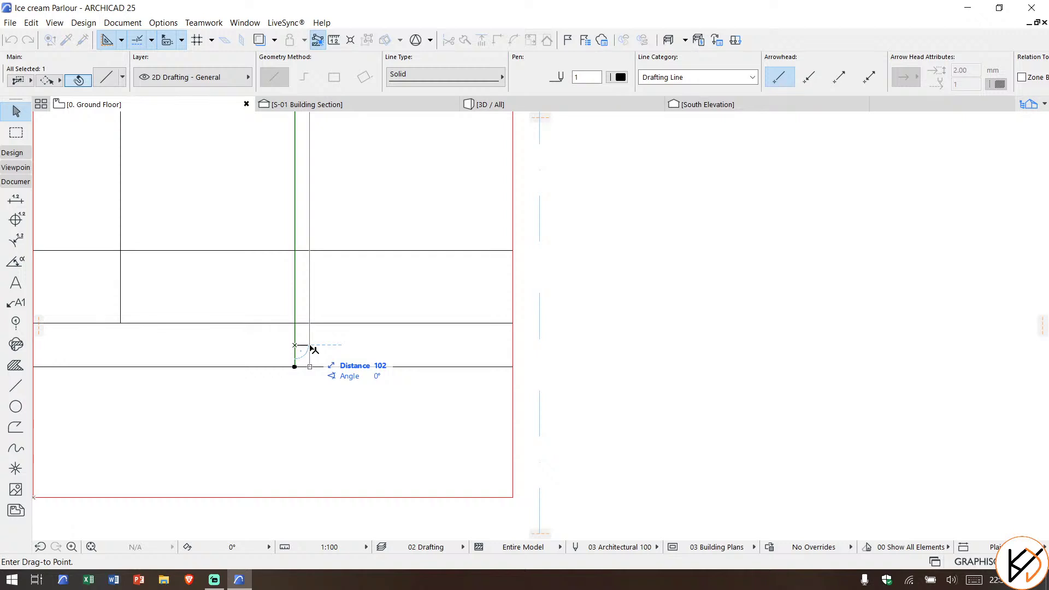
{"action": "type", "text": "500"}
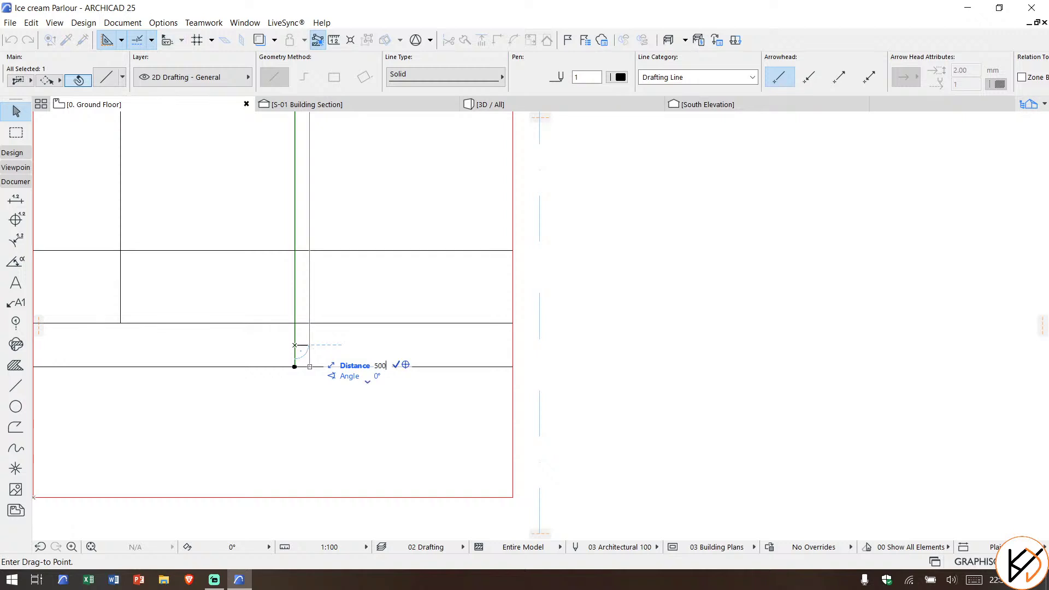
{"action": "key", "text": "Return"}
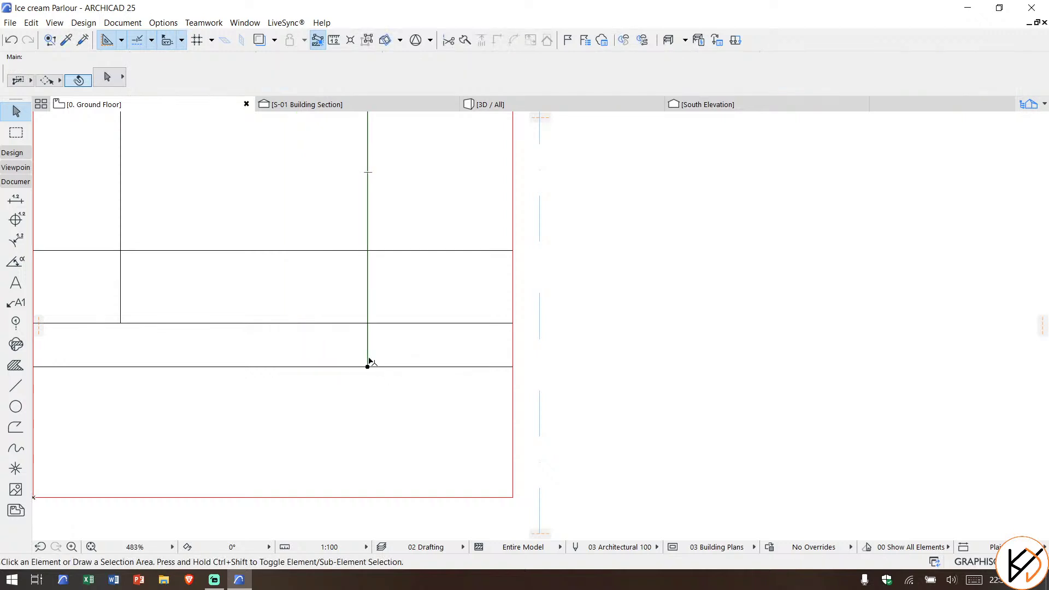
Step: Stretch the upper end of the moved vertical line to the outline's top edge
{"action": "left_click", "coordinate": [367, 368]}
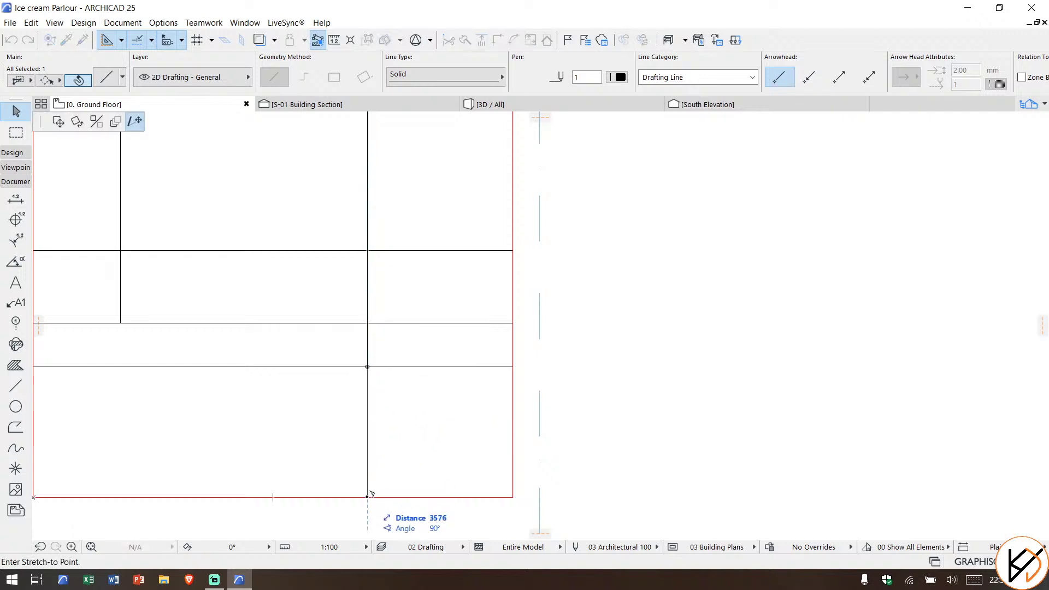
{"action": "key", "text": "Escape"}
{"action": "scroll", "coordinate": [370, 415], "scroll_direction": "down", "scroll_amount": 5}
{"action": "middle_click_drag", "start_coordinate": [374, 428], "coordinate": [376, 485]}
{"action": "scroll", "coordinate": [371, 278], "scroll_direction": "up", "scroll_amount": 4}
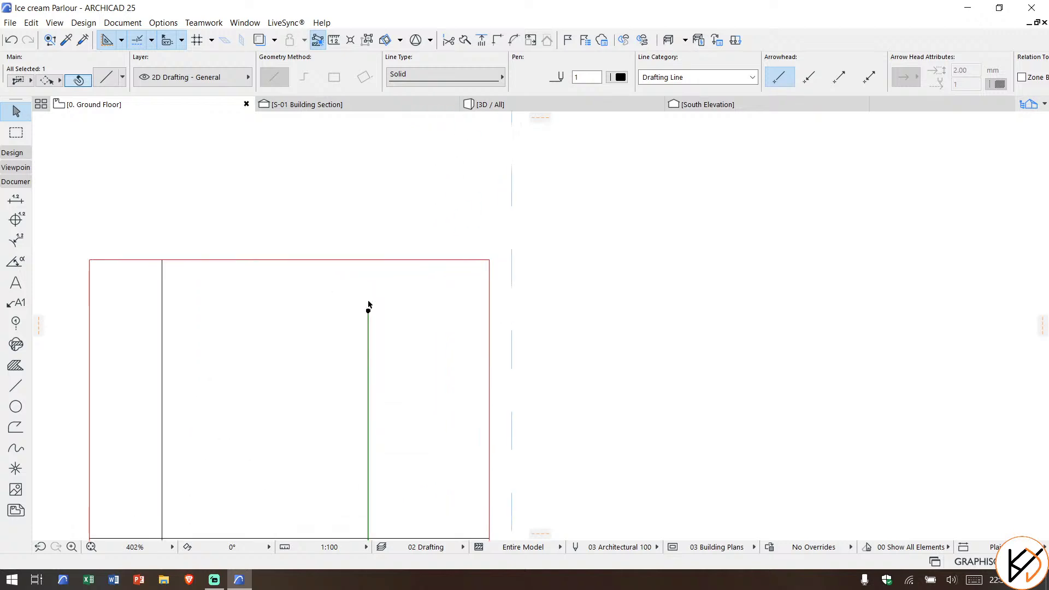
{"action": "left_click", "coordinate": [369, 312]}
{"action": "left_click", "coordinate": [370, 260]}
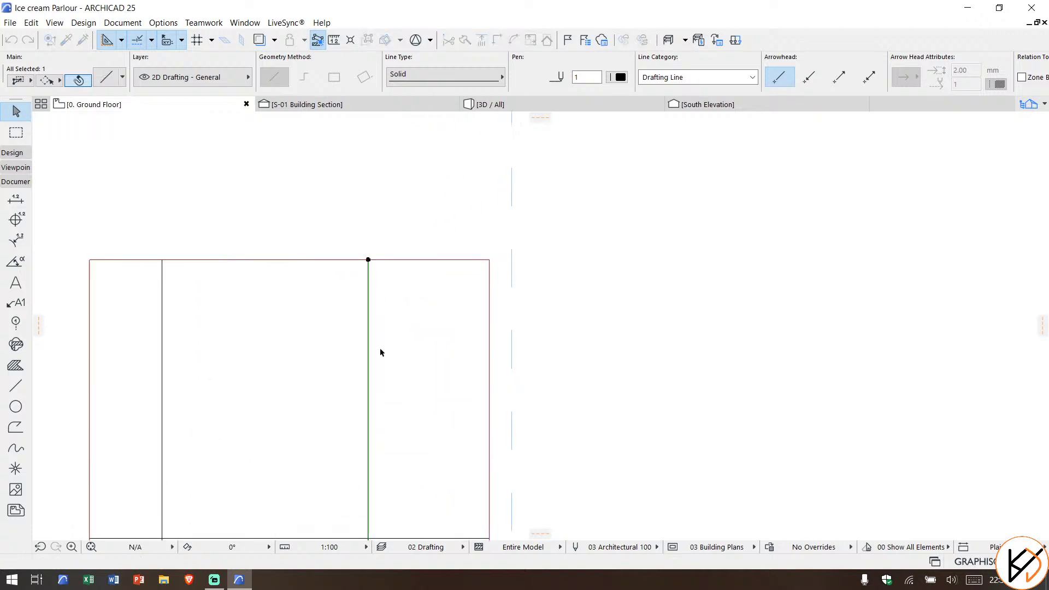
Step: Stretch the vertical line's lower end down past the slab to a total length of 3600 mm
{"action": "scroll", "coordinate": [379, 351], "scroll_direction": "down", "scroll_amount": 4}
{"action": "middle_click_drag", "start_coordinate": [388, 390], "coordinate": [372, 248]}
{"action": "scroll", "coordinate": [365, 339], "scroll_direction": "up", "scroll_amount": 4}
{"action": "left_click", "coordinate": [346, 361]}
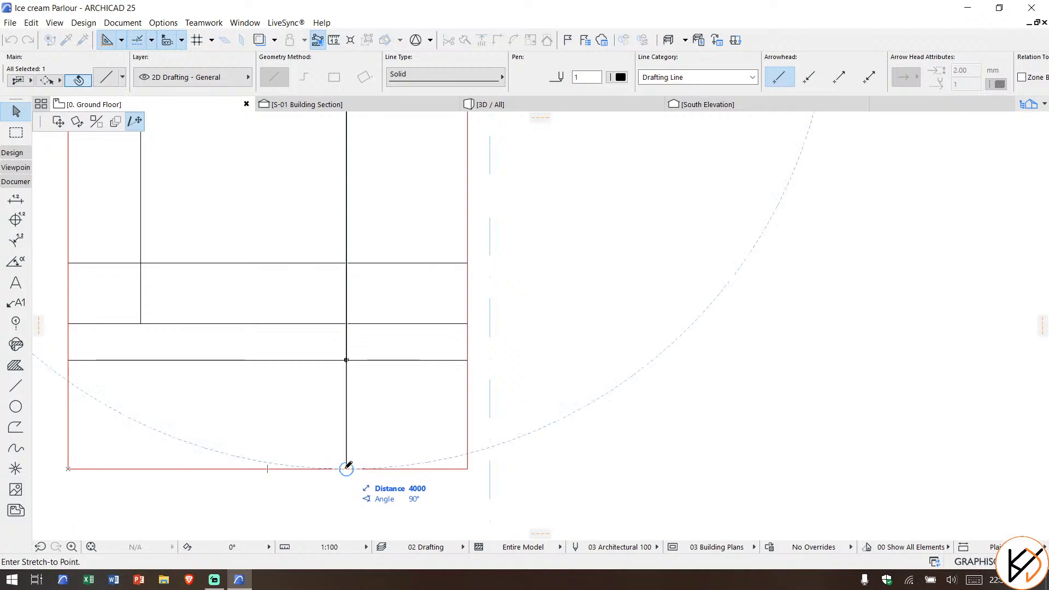
{"action": "type", "text": "36"}
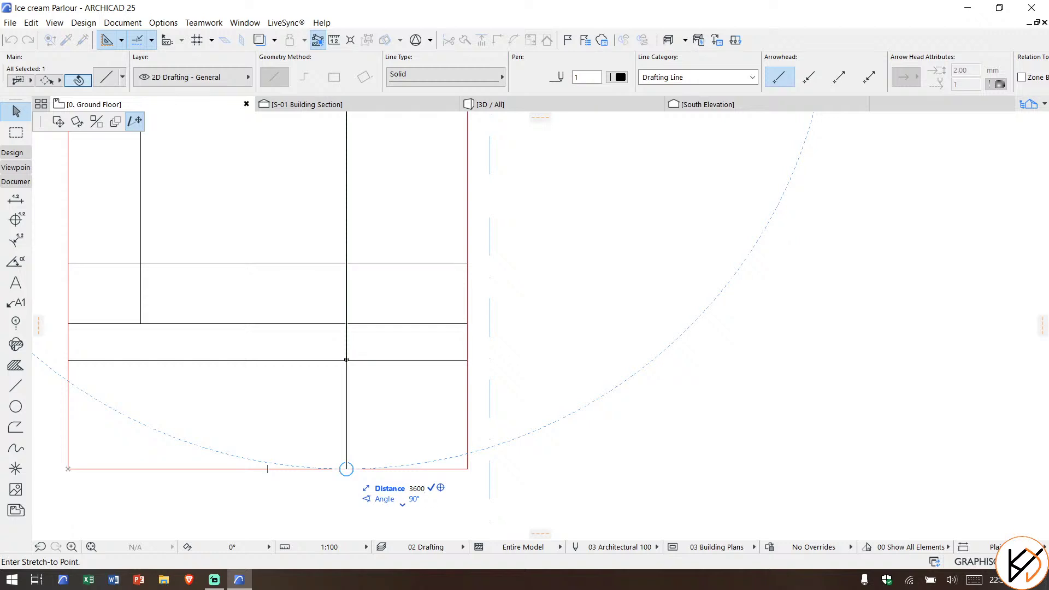
{"action": "key", "text": "Return"}
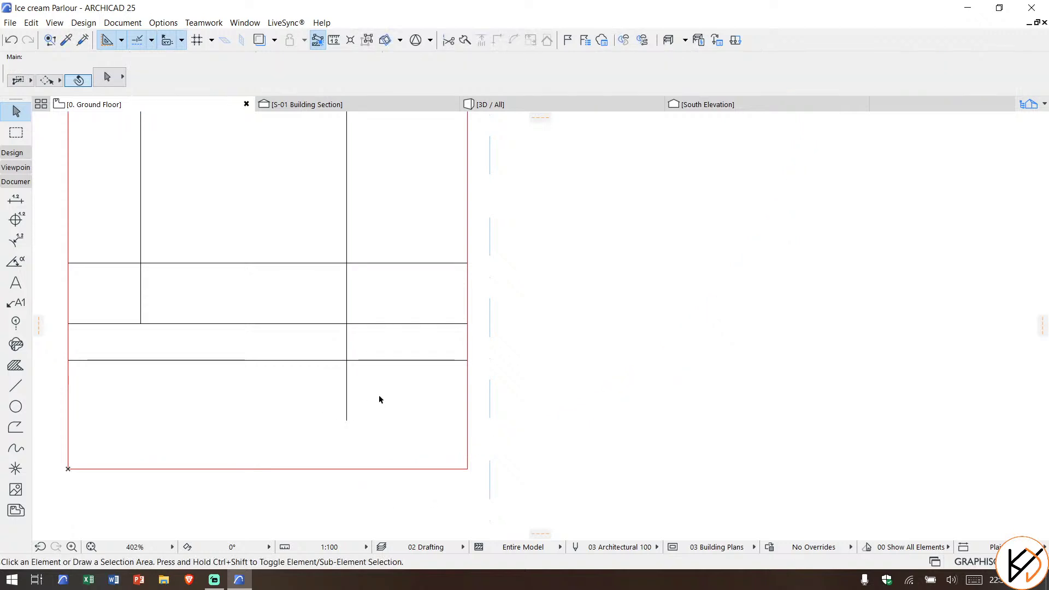
{"action": "key", "text": "alt"}
{"action": "key", "text": "w"}
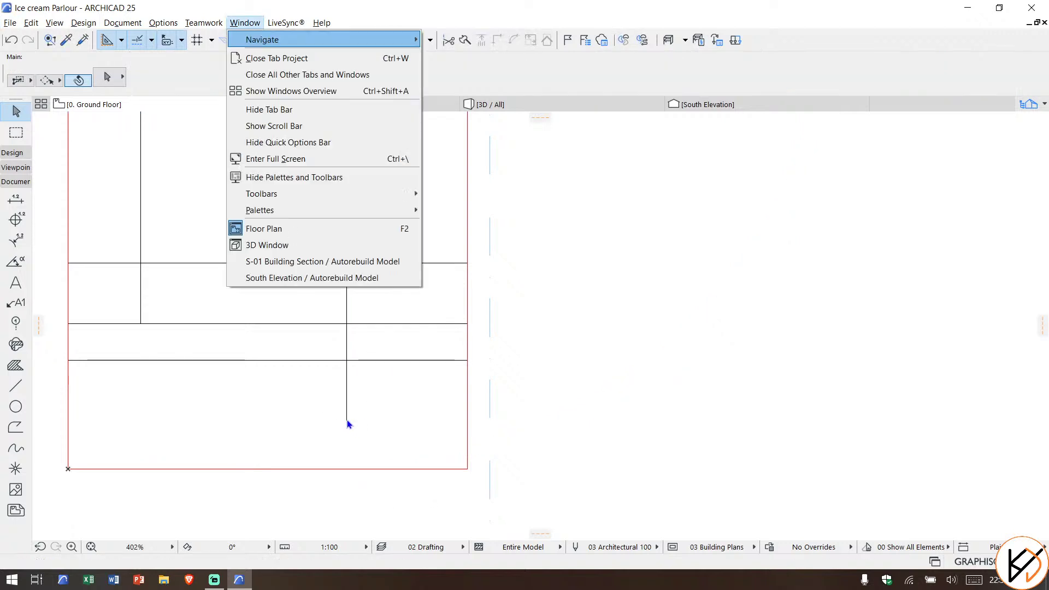
{"action": "key", "text": "Escape"}
{"action": "key", "text": "Escape"}
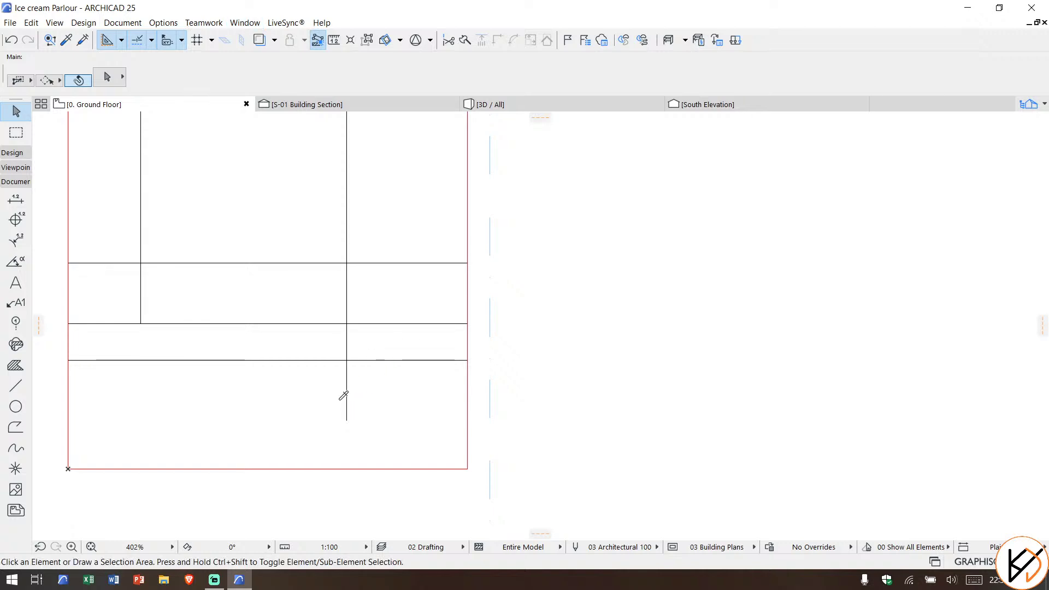
Step: Draw a 1000 mm horizontal line from the vertical line's lower end to the outline's right edge
{"action": "left_click", "coordinate": [347, 403], "text": "alt"}
{"action": "left_click", "coordinate": [347, 421]}
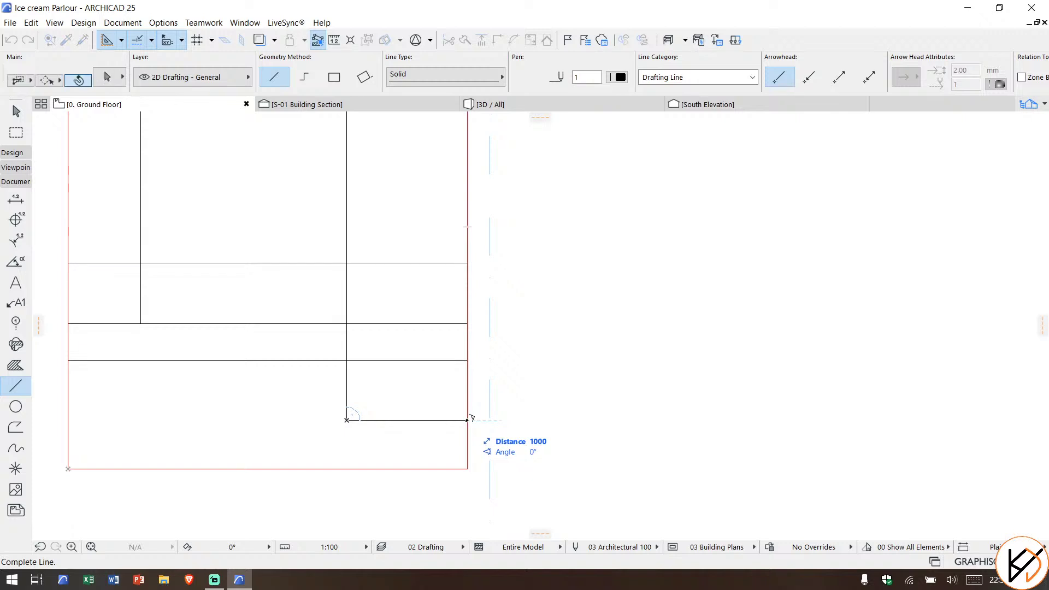
{"action": "key", "text": "space"}
{"action": "left_click", "coordinate": [467, 420]}
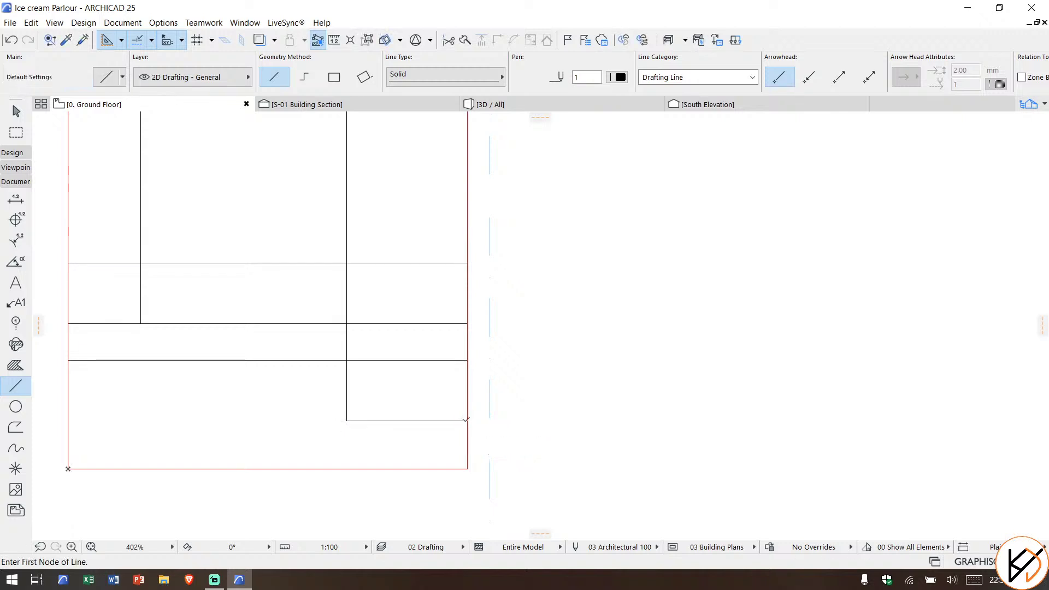
{"action": "middle_click_drag", "start_coordinate": [350, 343], "coordinate": [355, 361]}
{"action": "key", "text": "Escape"}
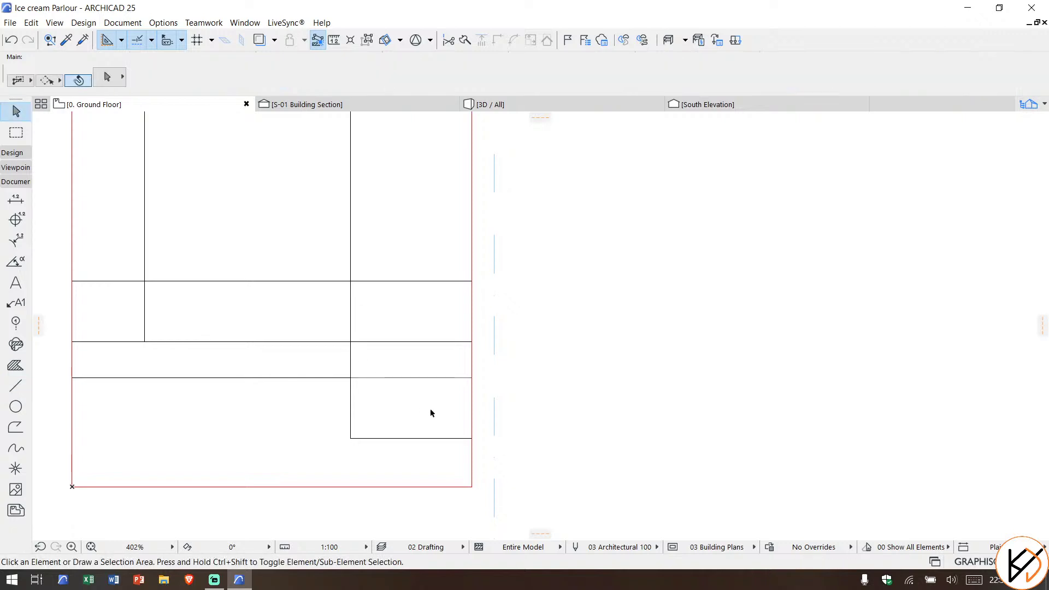
Step: Offset the plywood slab's right edge inward to the 3600 mm vertical line
{"action": "left_click", "coordinate": [412, 361]}
{"action": "left_click", "coordinate": [470, 367]}
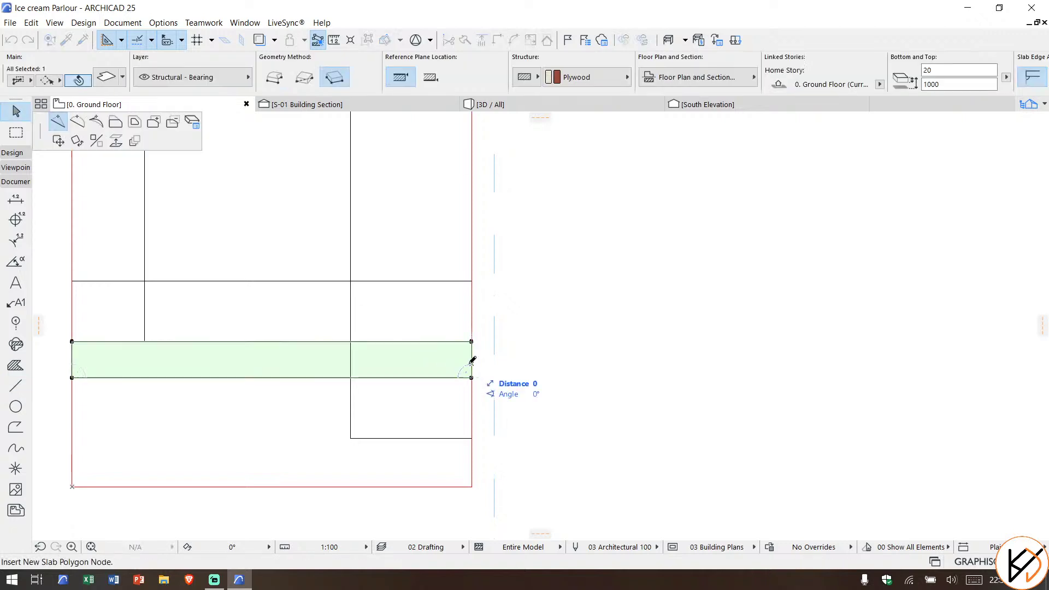
{"action": "left_click", "coordinate": [117, 126]}
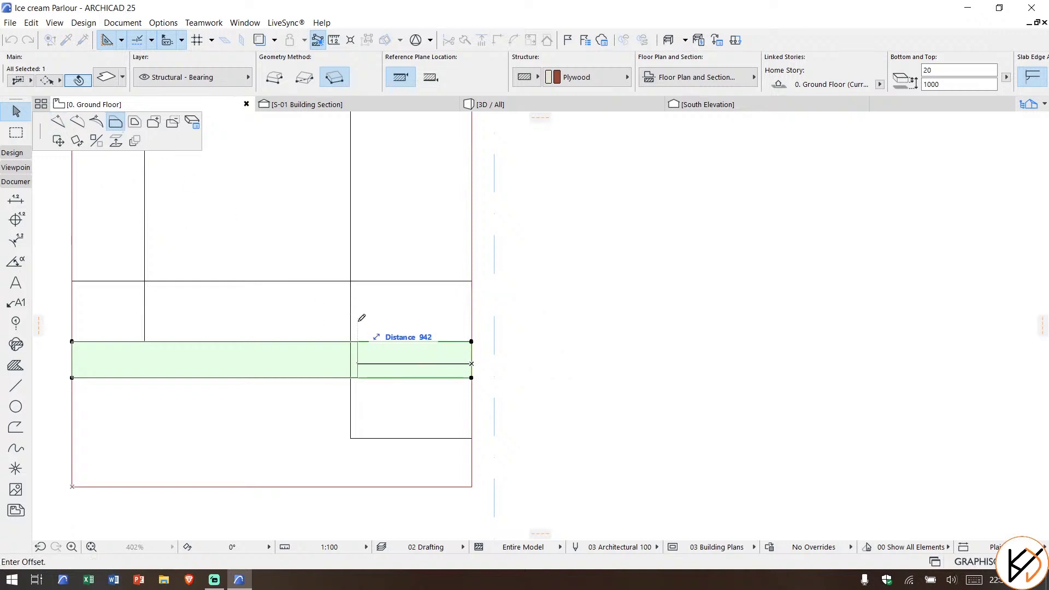
{"action": "scroll", "coordinate": [357, 328], "scroll_direction": "up", "scroll_amount": 2}
{"action": "key", "text": "Escape"}
{"action": "key", "text": "Escape"}
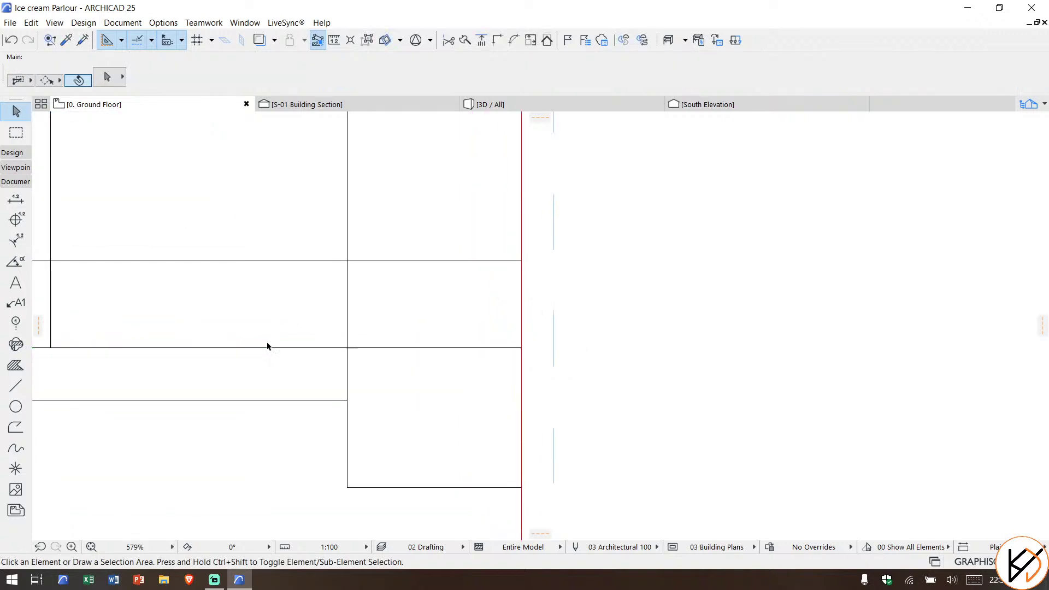
{"action": "scroll", "coordinate": [435, 328], "scroll_direction": "down", "scroll_amount": 4}
{"action": "scroll", "coordinate": [469, 305], "scroll_direction": "right", "scroll_amount": 5}
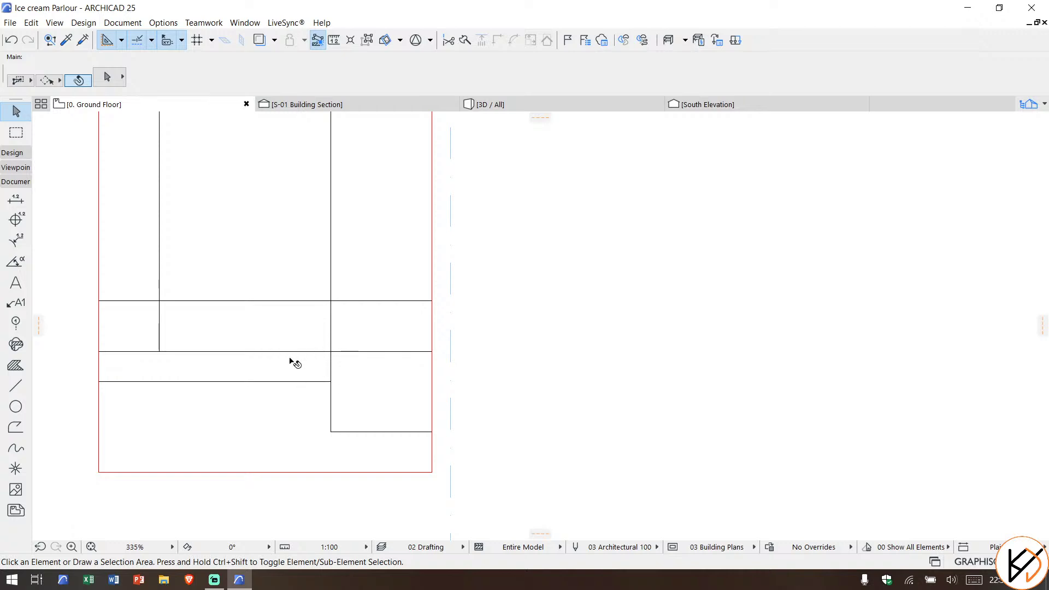
{"action": "scroll", "coordinate": [293, 363], "scroll_direction": "up", "scroll_amount": 3}
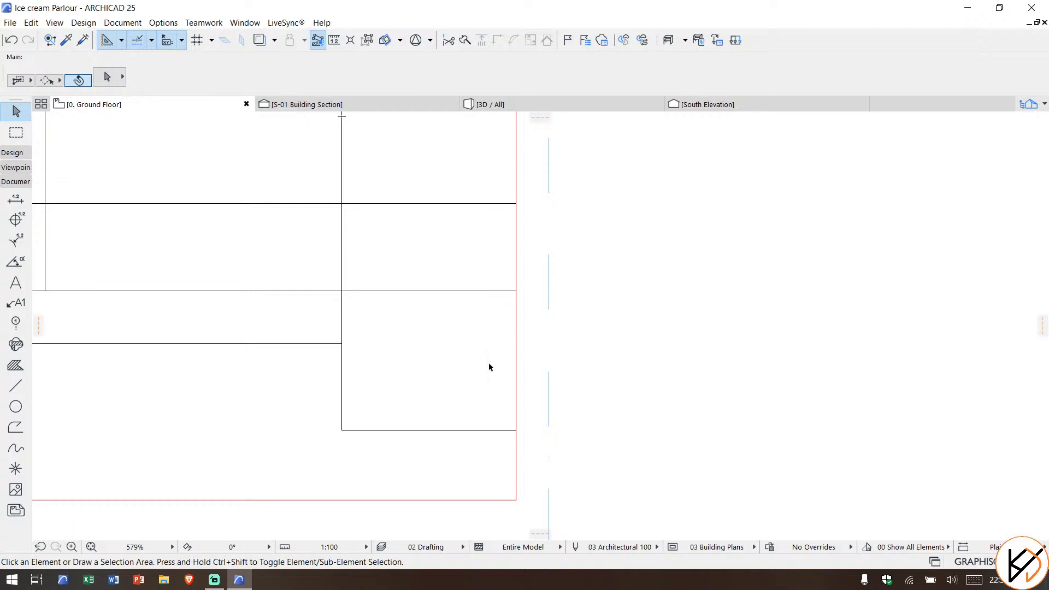
Step: Trim away the part of the upper horizontal line between the 3600 mm vertical line and the outline's right edge
{"action": "scroll", "coordinate": [432, 383], "scroll_direction": "down", "scroll_amount": 4}
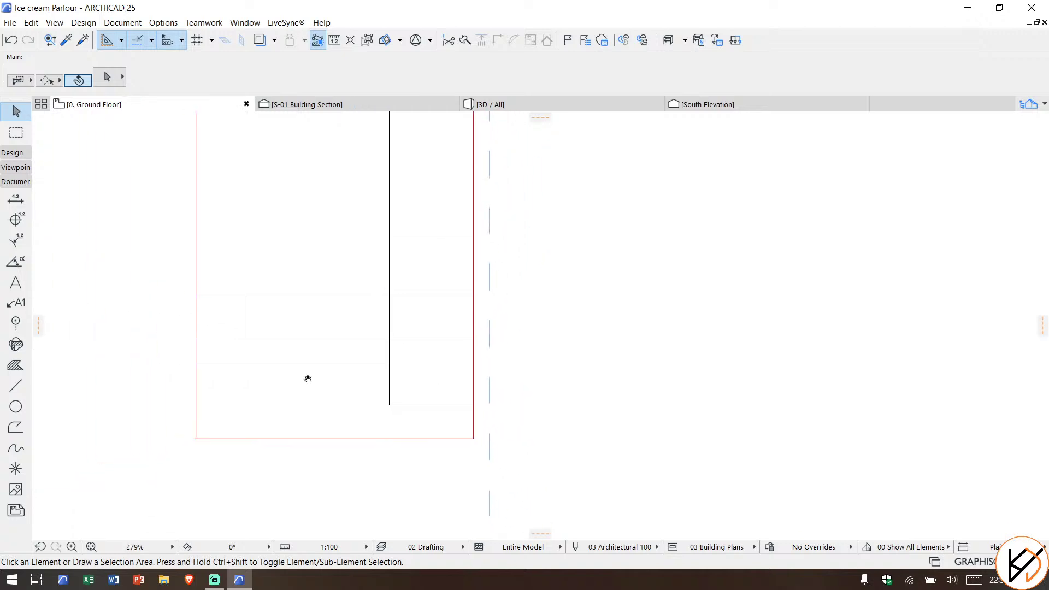
{"action": "middle_click_drag", "start_coordinate": [330, 392], "coordinate": [292, 342]}
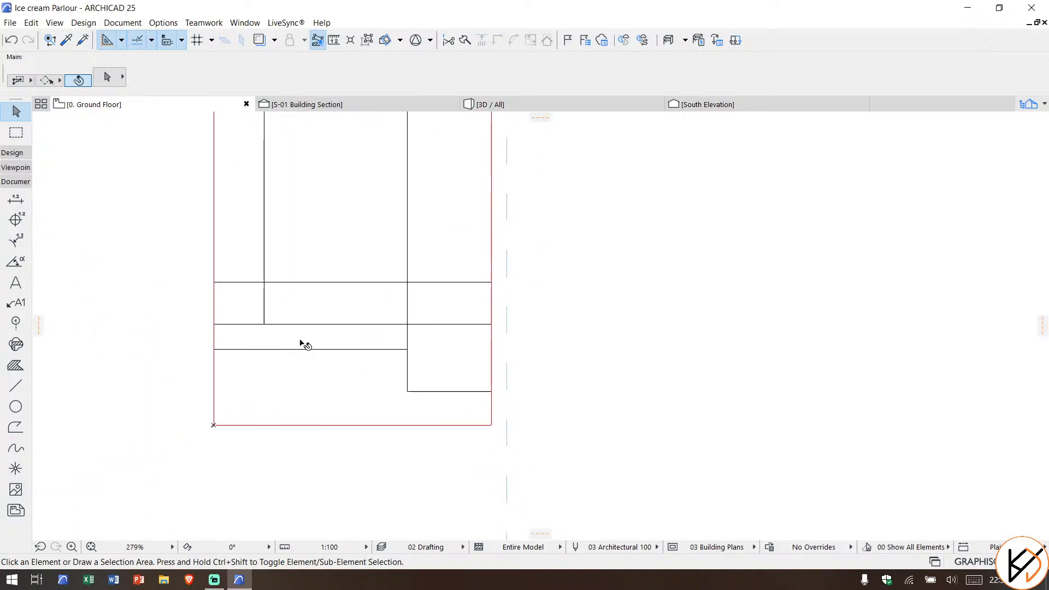
{"action": "left_click", "coordinate": [319, 346]}
{"action": "key", "text": "Escape"}
{"action": "scroll", "coordinate": [429, 290], "scroll_direction": "up", "scroll_amount": 2}
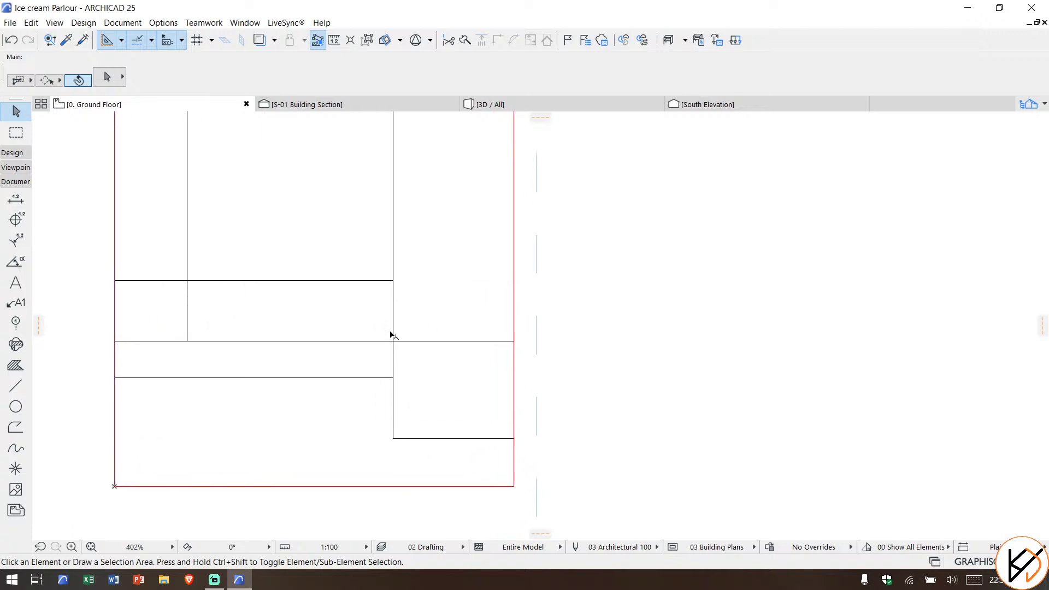
{"action": "scroll", "coordinate": [445, 332], "scroll_direction": "down", "scroll_amount": 1}
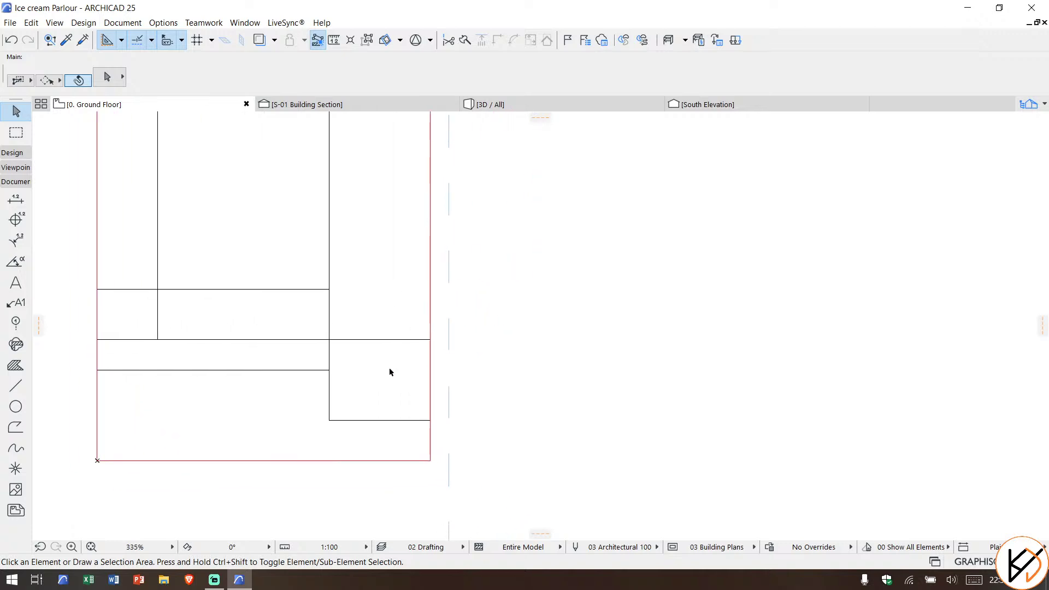
{"action": "middle_click_drag", "start_coordinate": [294, 312], "coordinate": [336, 339]}
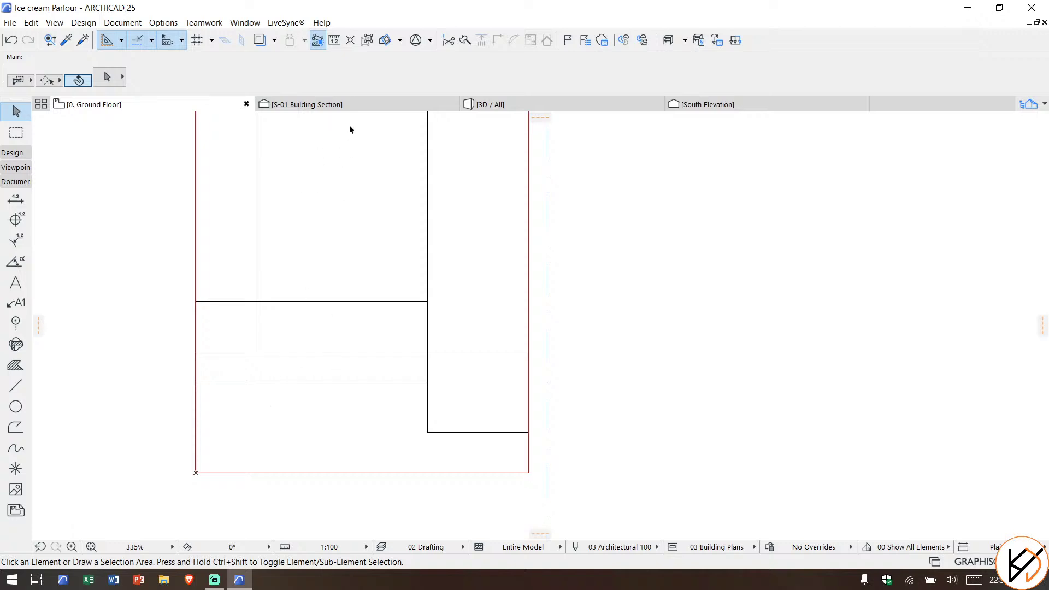
Step: In the S-01 building section, draw a vertical line down from the wooden slab's right end and a horizontal line to the right from it
{"action": "left_click", "coordinate": [342, 105]}
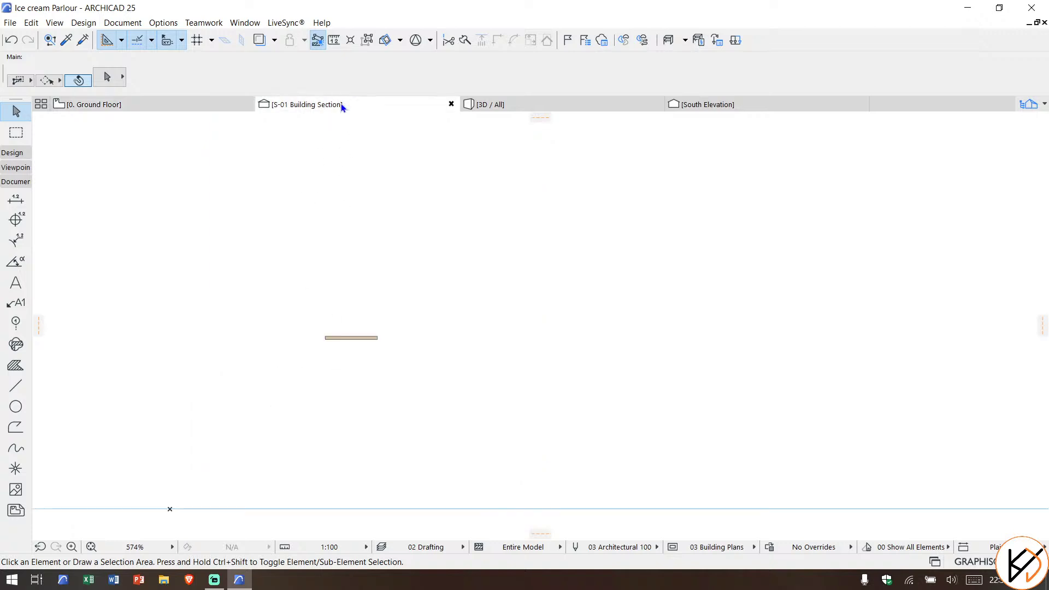
{"action": "scroll", "coordinate": [45, 387], "scroll_direction": "up", "scroll_amount": 3}
{"action": "left_click", "coordinate": [16, 386]}
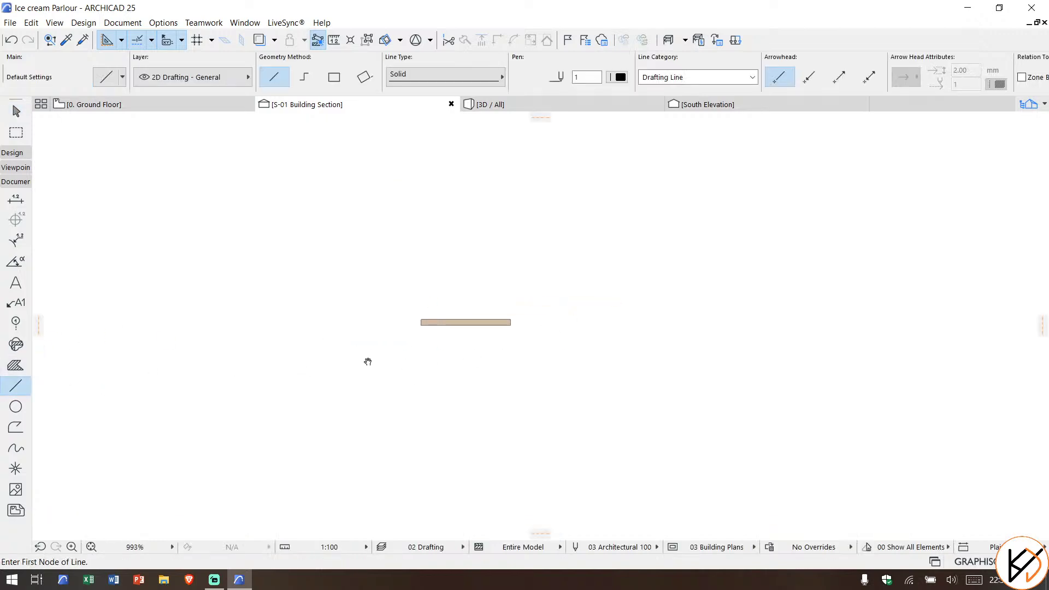
{"action": "left_click", "coordinate": [359, 323]}
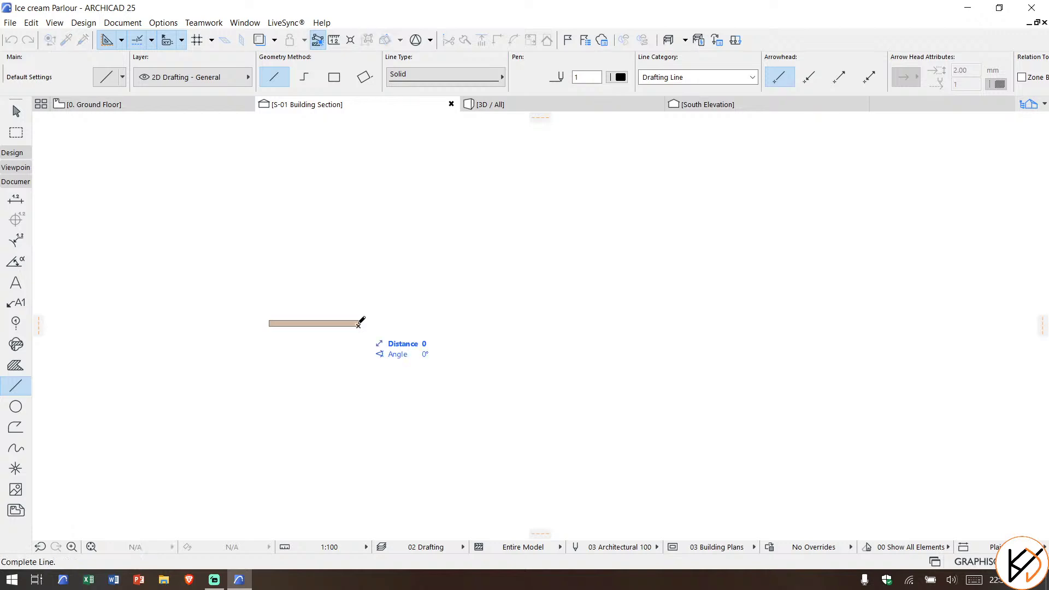
{"action": "left_click", "coordinate": [359, 369]}
{"action": "left_click", "coordinate": [359, 371]}
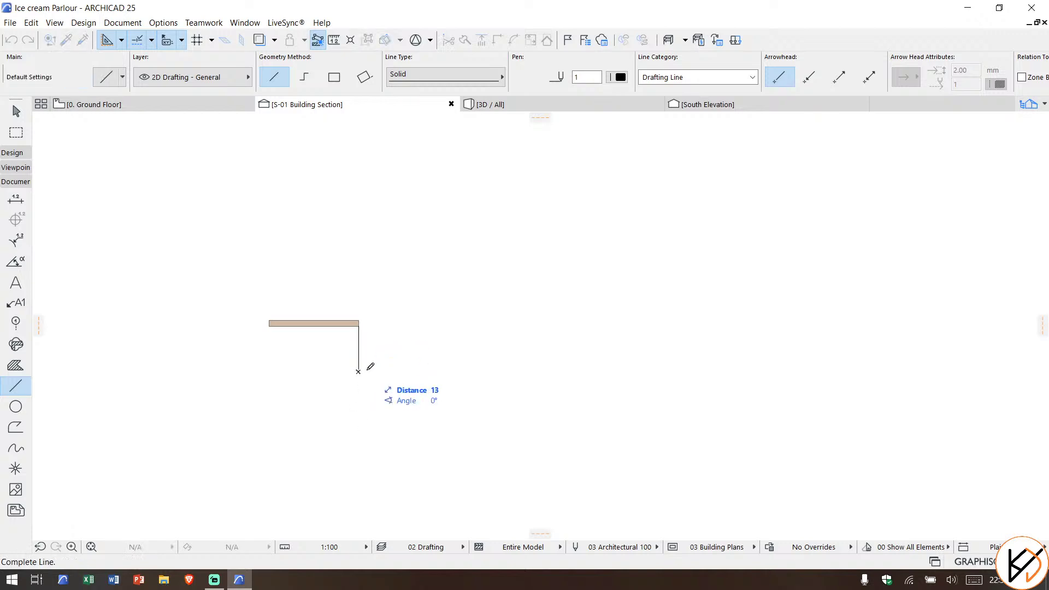
{"action": "left_click", "coordinate": [476, 372]}
{"action": "scroll", "coordinate": [476, 370], "scroll_direction": "down", "scroll_amount": 2}
{"action": "middle_click_drag", "start_coordinate": [457, 363], "coordinate": [437, 395]}
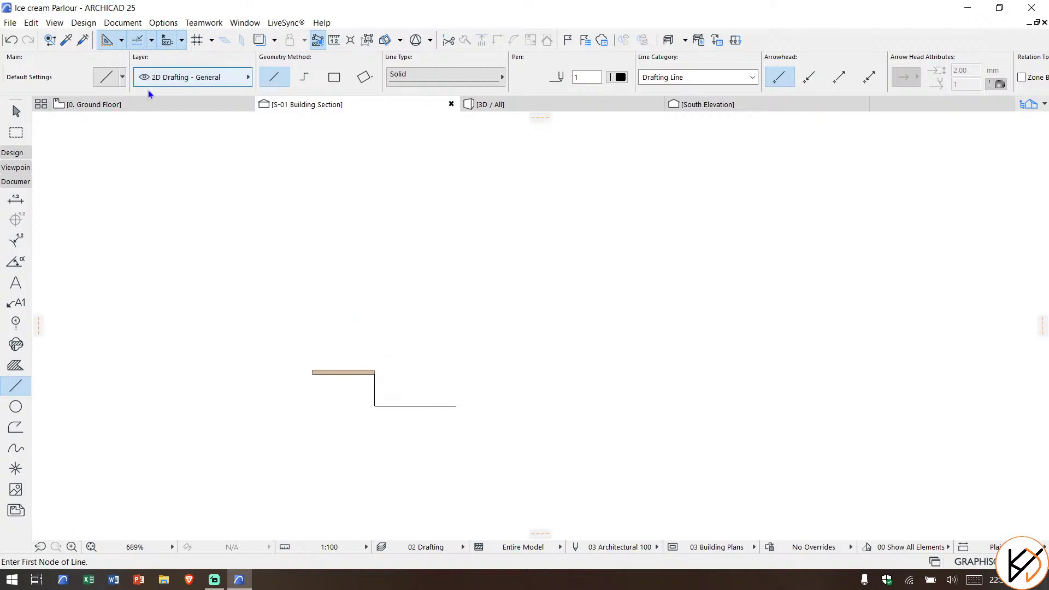
Step: On the Ground Floor plan, pick up the plywood slab's settings and set the new slab's surface to Metal - Aluminium
{"action": "left_click", "coordinate": [155, 105]}
{"action": "key", "text": "Escape"}
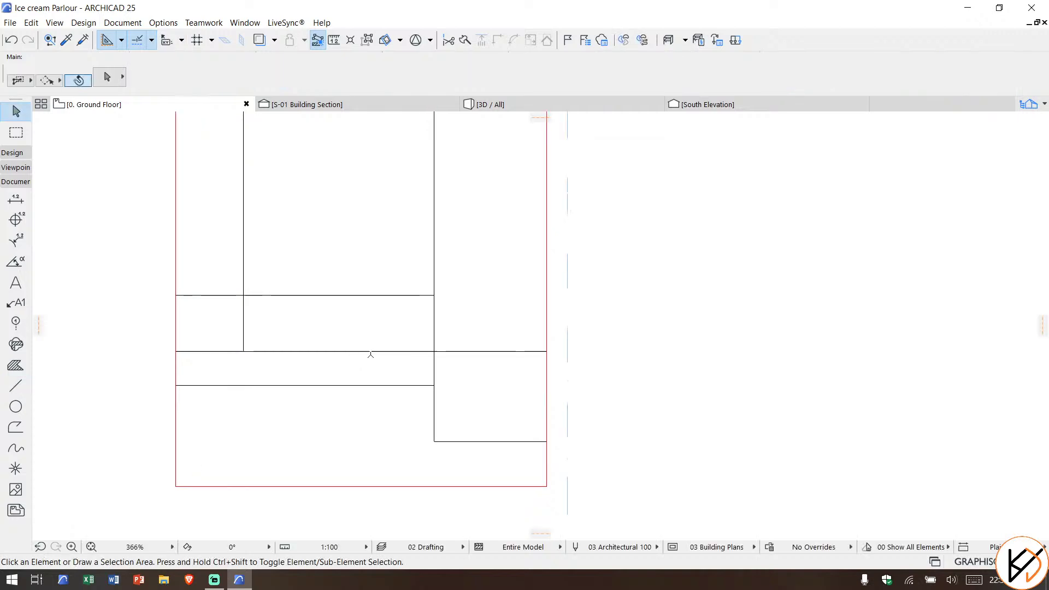
{"action": "scroll", "coordinate": [370, 353], "scroll_direction": "up", "scroll_amount": 2}
{"action": "left_click", "coordinate": [330, 374], "text": "alt"}
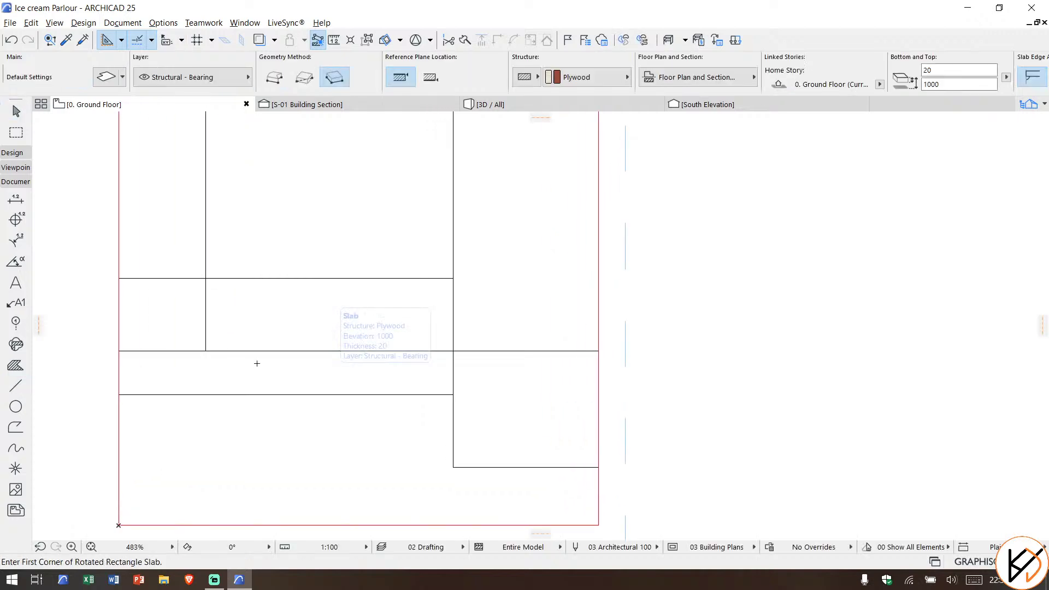
{"action": "scroll", "coordinate": [748, 82], "scroll_direction": "down", "scroll_amount": 3}
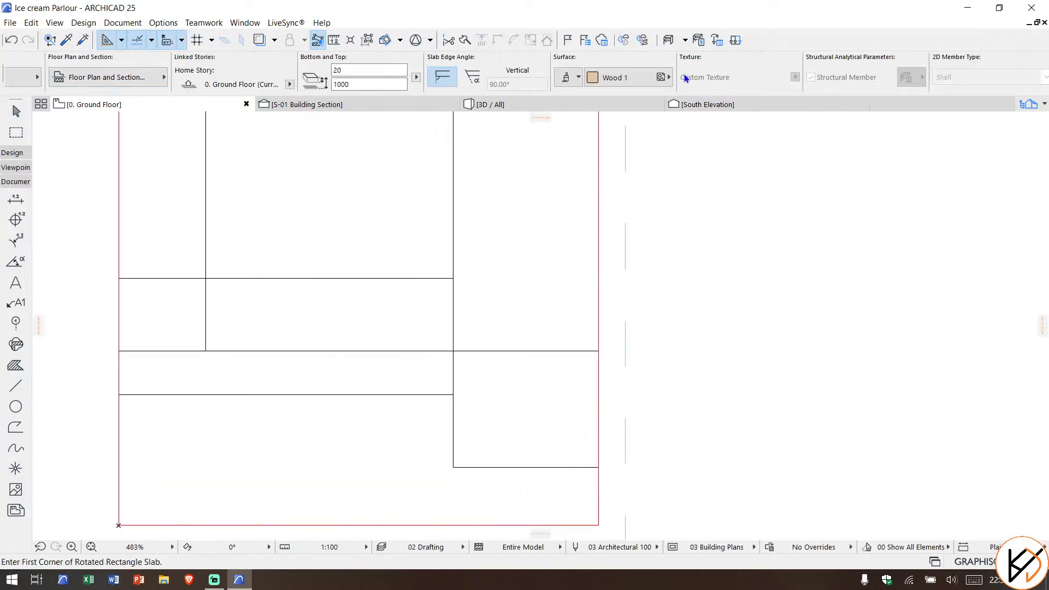
{"action": "left_click", "coordinate": [664, 76]}
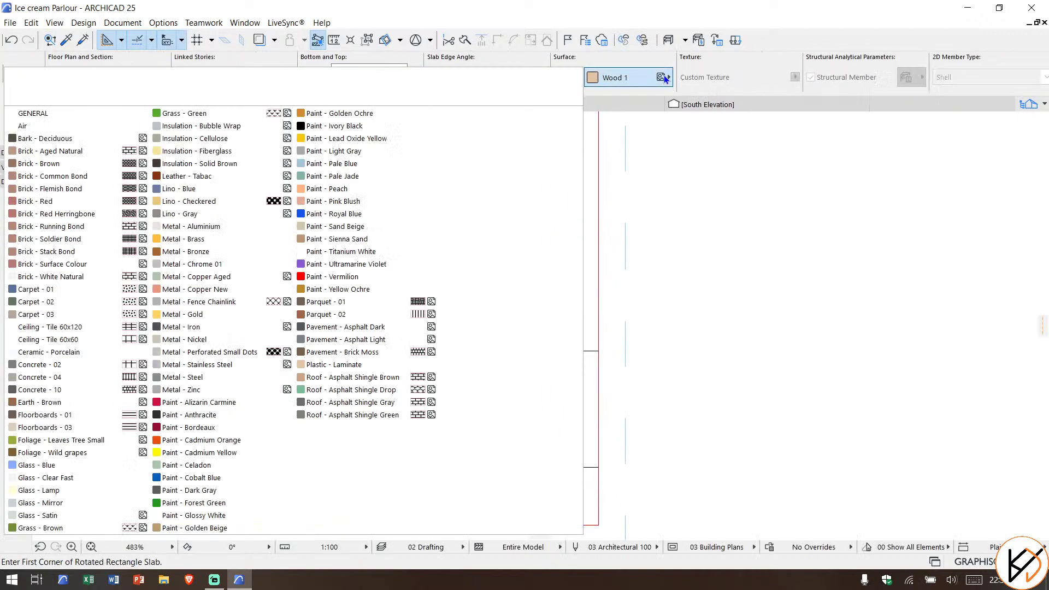
{"action": "left_click", "coordinate": [210, 227]}
{"action": "scroll", "coordinate": [240, 351], "scroll_direction": "up", "scroll_amount": 1}
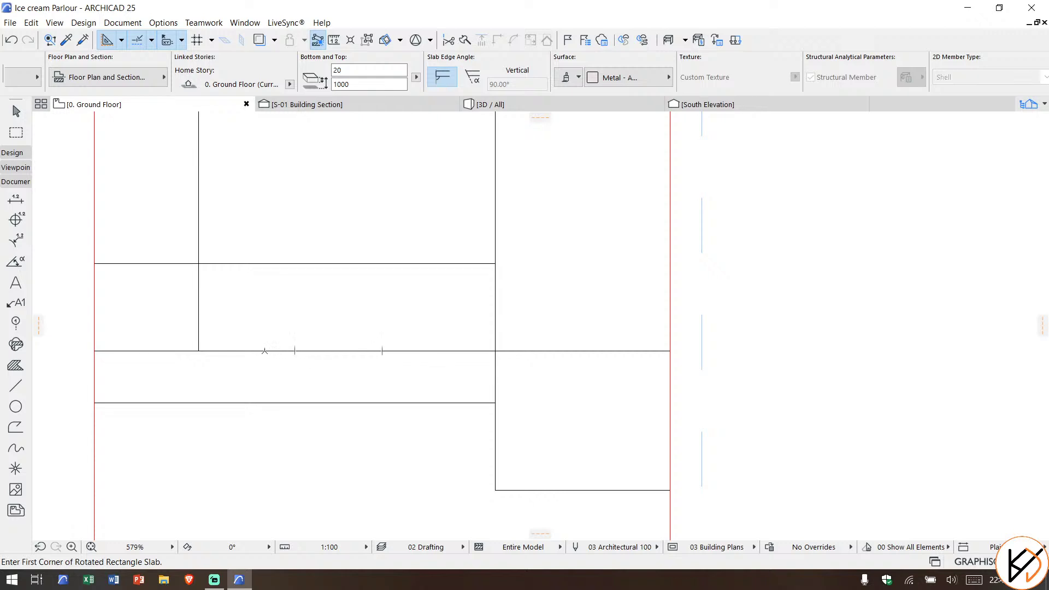
Step: Draw an 800 mm long rectangular slab between the two horizontal lines above the plywood slab
{"action": "left_click", "coordinate": [253, 350]}
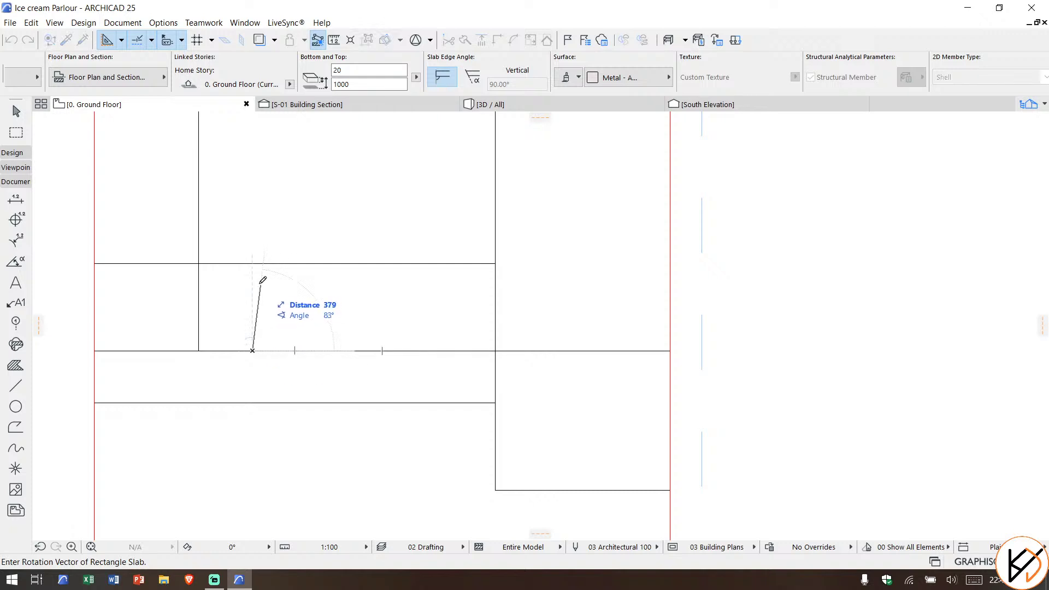
{"action": "left_click", "coordinate": [253, 264]}
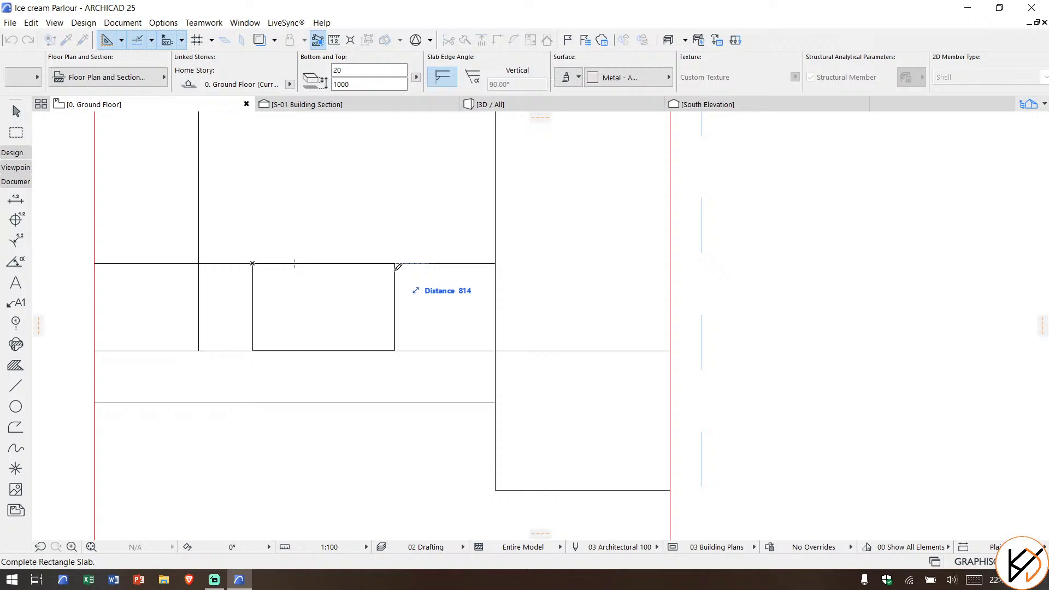
{"action": "type", "text": "8"}
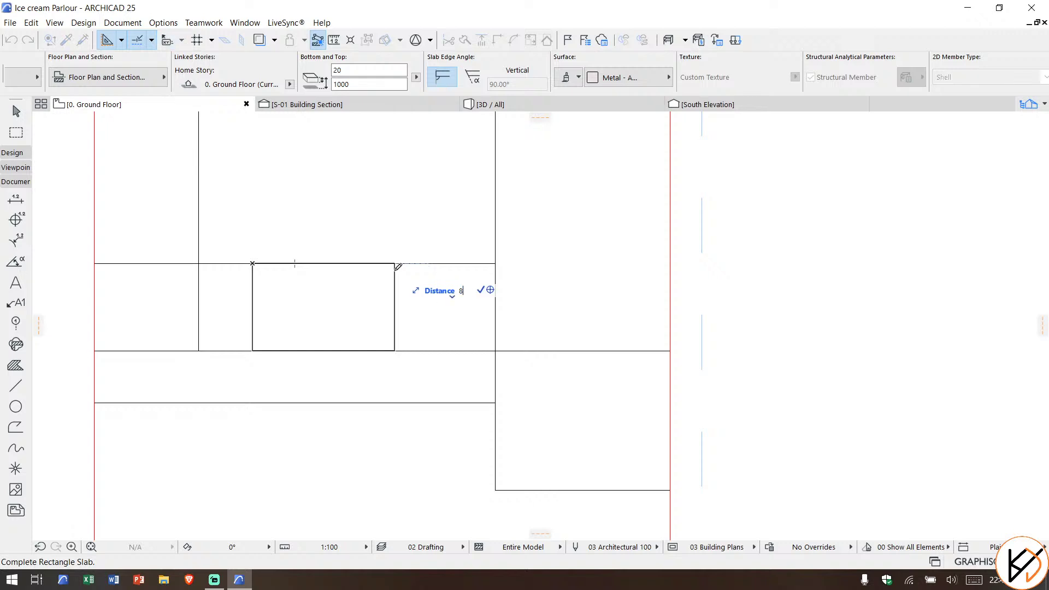
{"action": "type", "text": "00"}
{"action": "key", "text": "Return"}
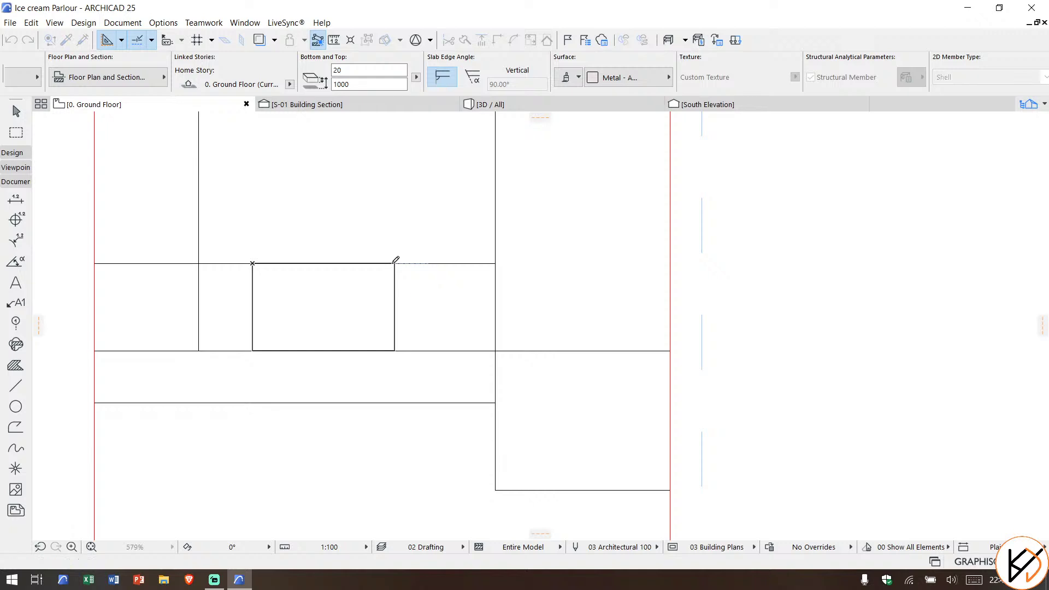
{"action": "key", "text": "Escape"}
Step: Move the new 800 mm slab a short distance horizontally toward the 3600 mm vertical line
{"action": "left_click", "coordinate": [350, 310]}
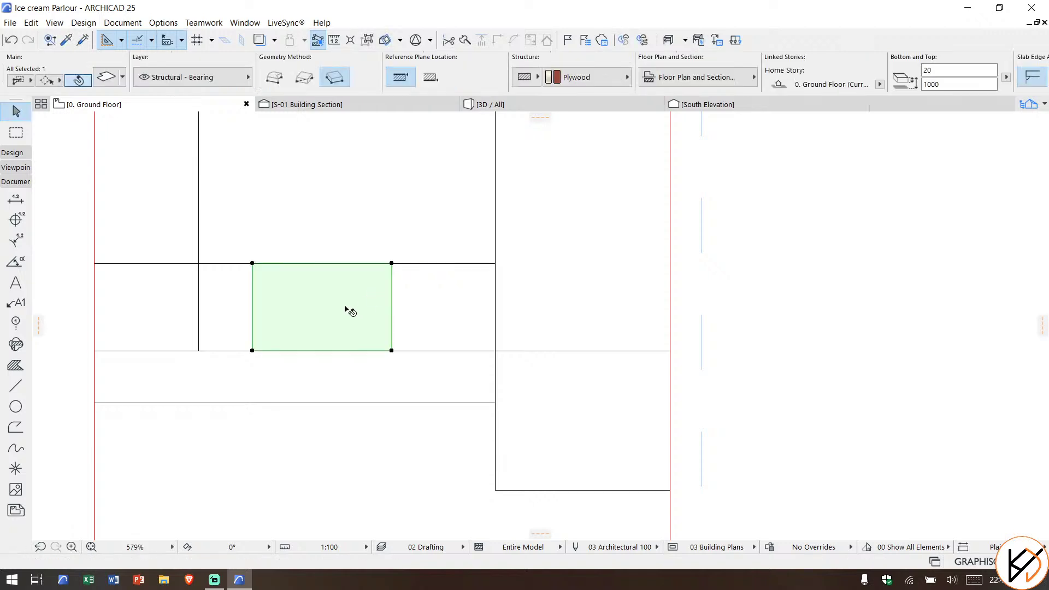
{"action": "key", "text": "ctrl+d"}
{"action": "left_click", "coordinate": [332, 307]}
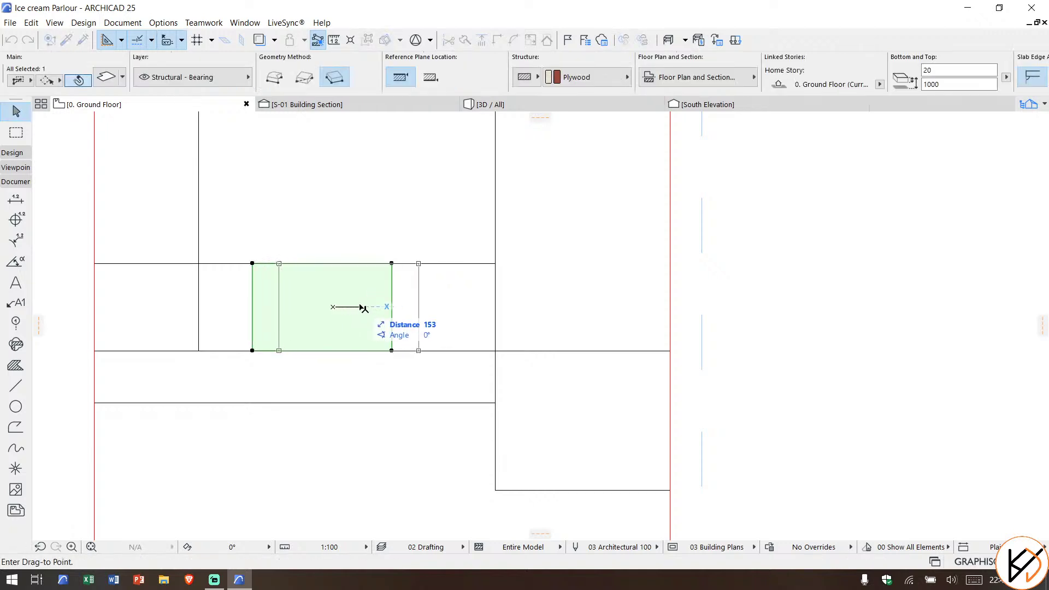
{"action": "left_click", "coordinate": [356, 308]}
{"action": "key", "text": "Escape"}
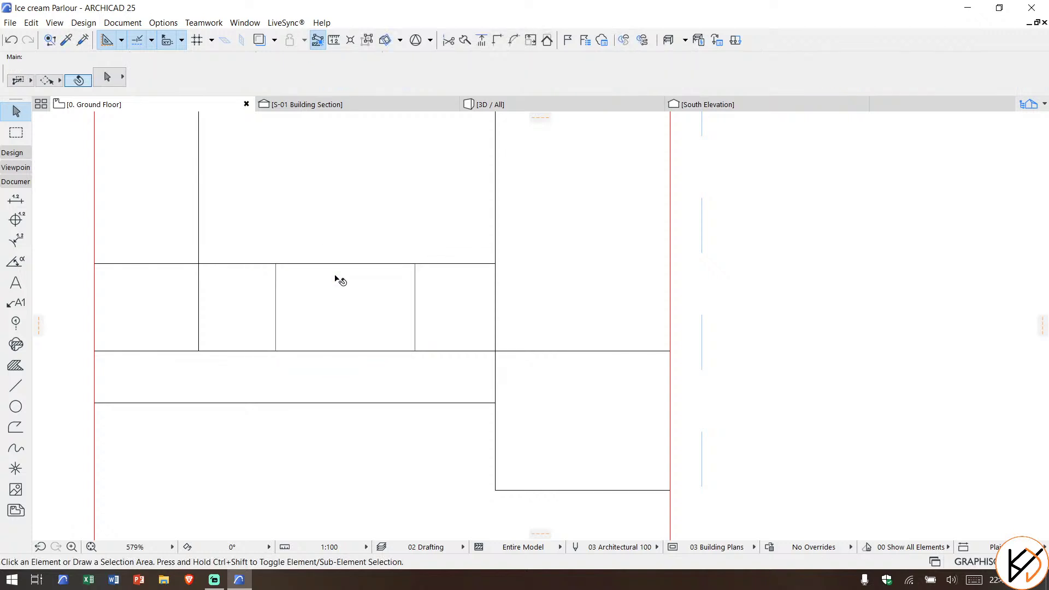
Step: Offset the 800 mm slab's upper and lower edges inward by 50 mm each
{"action": "left_click", "coordinate": [352, 267]}
{"action": "left_click", "coordinate": [346, 263]}
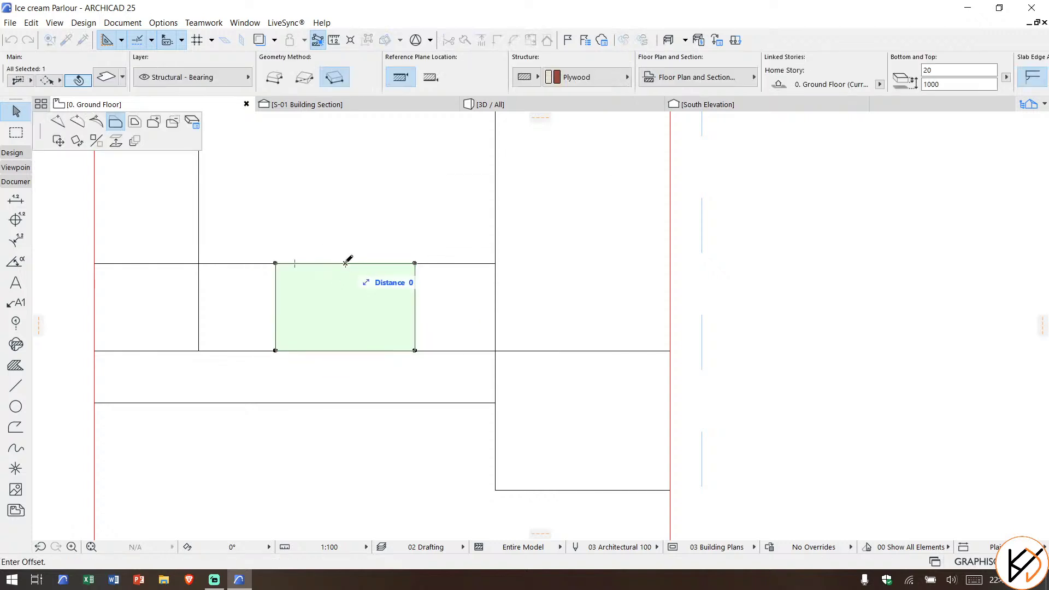
{"action": "key", "text": "Return"}
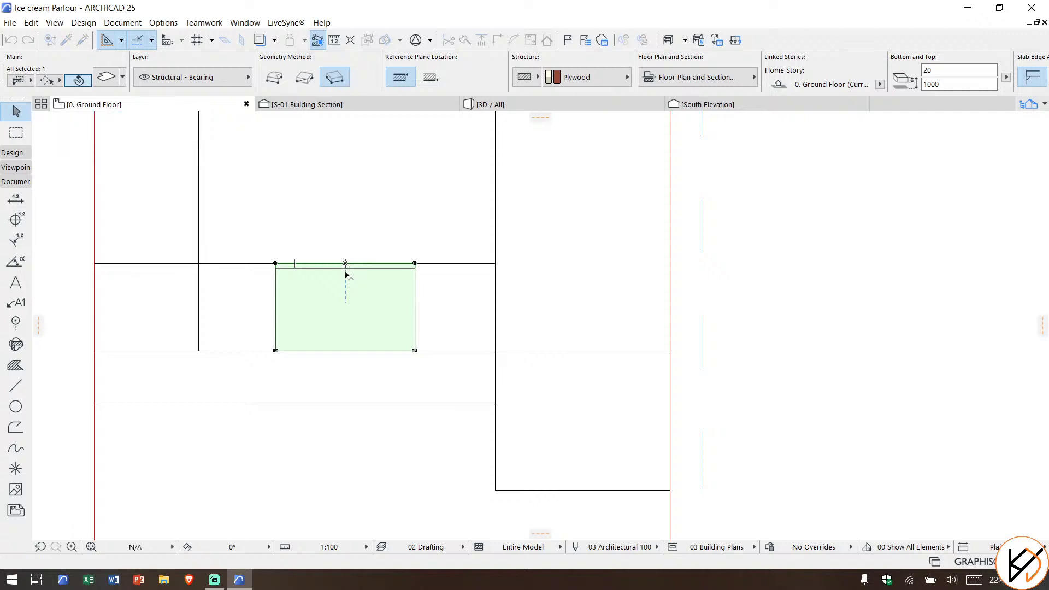
{"action": "key", "text": "Escape"}
{"action": "scroll", "coordinate": [385, 325], "scroll_direction": "up", "scroll_amount": 2}
{"action": "left_click", "coordinate": [385, 339]}
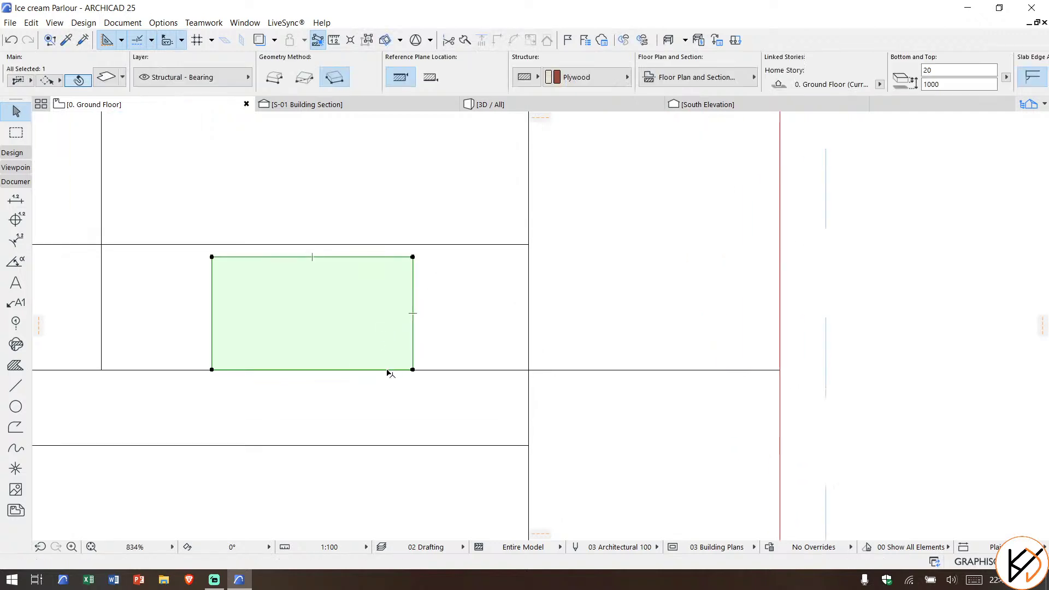
{"action": "left_click", "coordinate": [386, 370]}
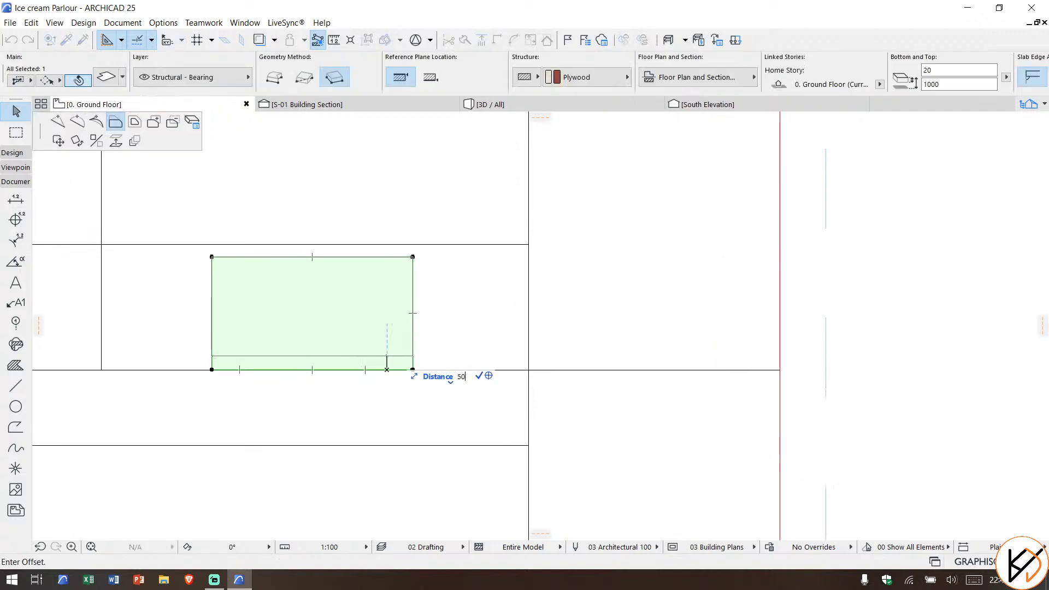
{"action": "left_click", "coordinate": [389, 358]}
{"action": "key", "text": "Escape"}
Step: Set the 800 mm slab's elevation to 800
{"action": "scroll", "coordinate": [425, 302], "scroll_direction": "down", "scroll_amount": 2}
{"action": "scroll", "coordinate": [349, 220], "scroll_direction": "down", "scroll_amount": 1}
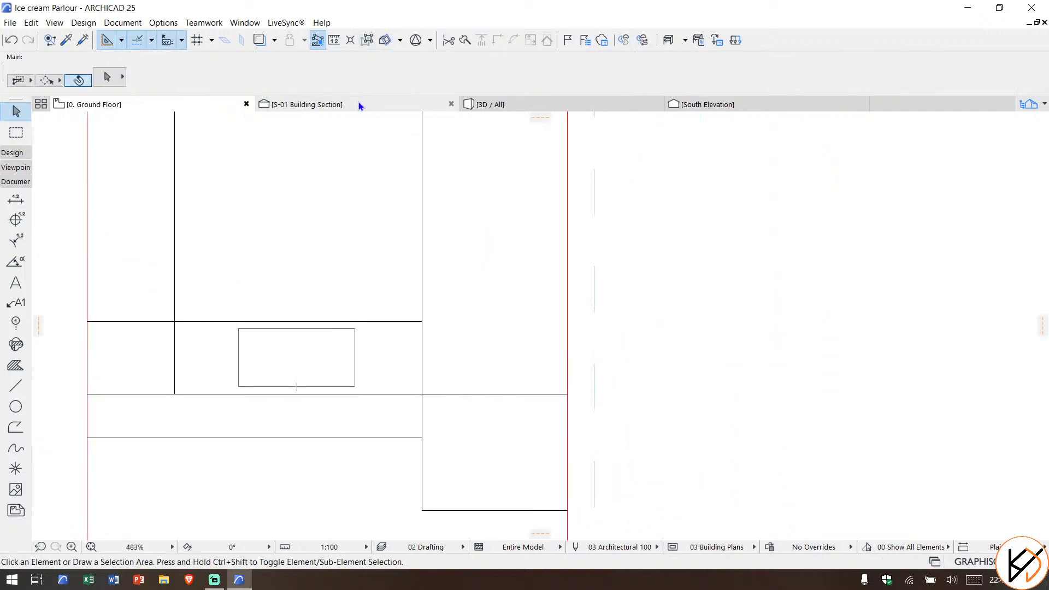
{"action": "left_click", "coordinate": [326, 347]}
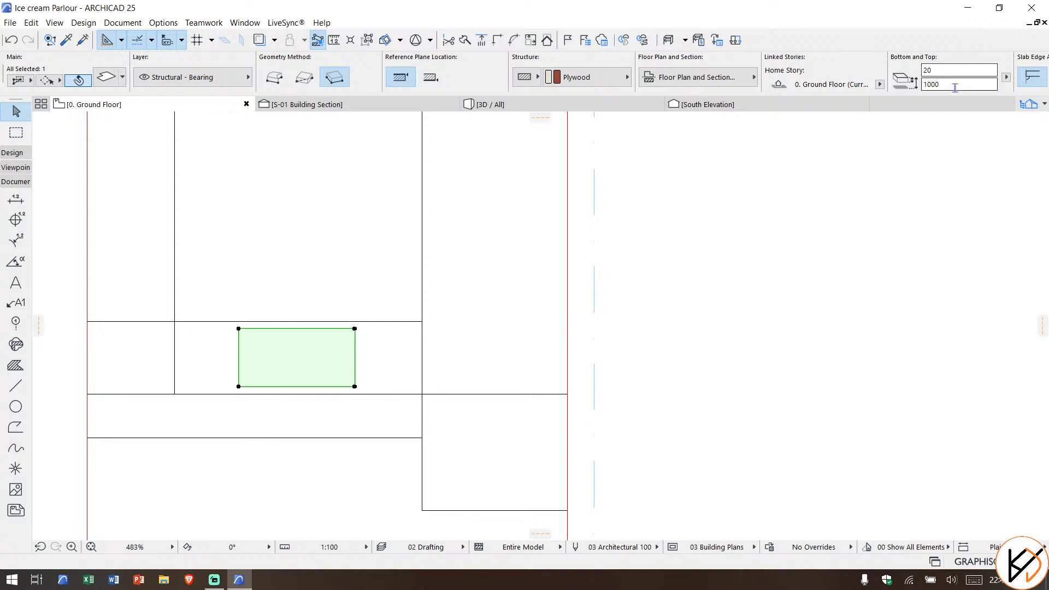
{"action": "left_click_drag", "start_coordinate": [955, 86], "coordinate": [870, 103]}
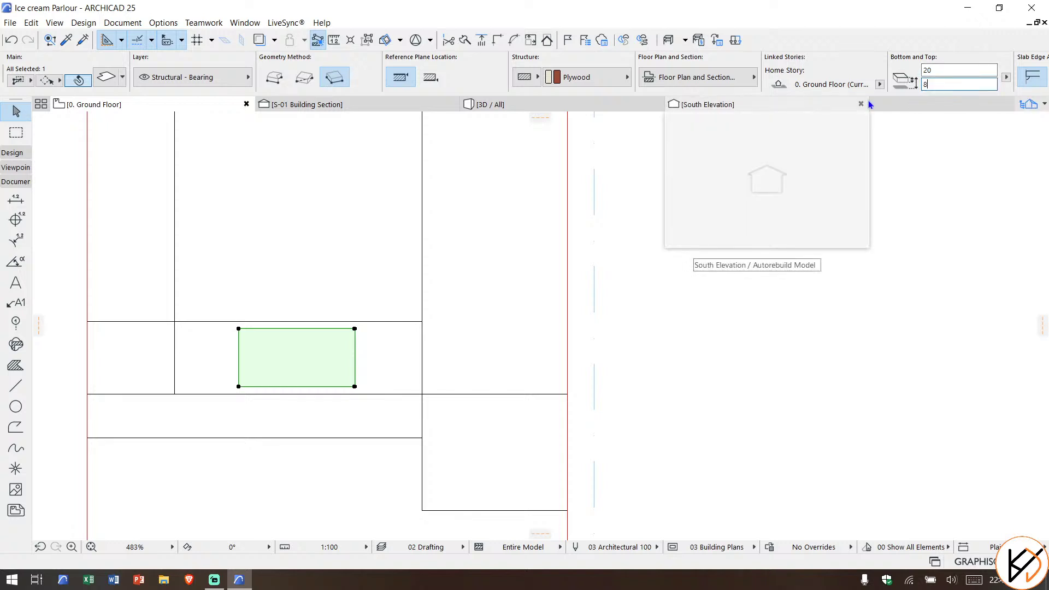
{"action": "type", "text": "99200"}
{"action": "type", "text": "800"}
{"action": "left_click", "coordinate": [670, 264]}
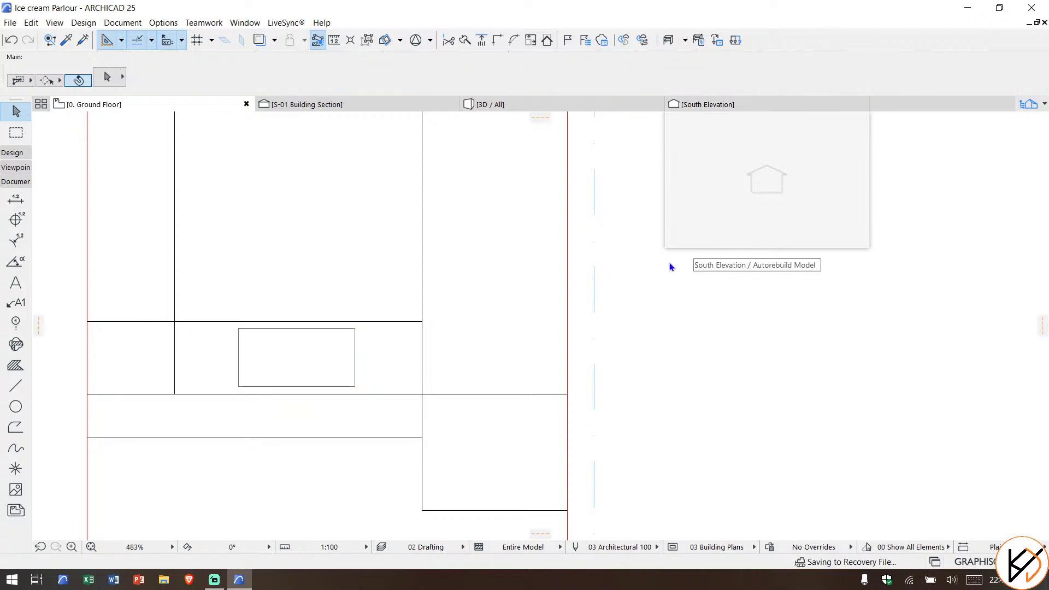
Step: Compare the metal slab's height with the wooden slab and drawn lines in the building section, and return to the Ground Floor plan
{"action": "left_click", "coordinate": [350, 102]}
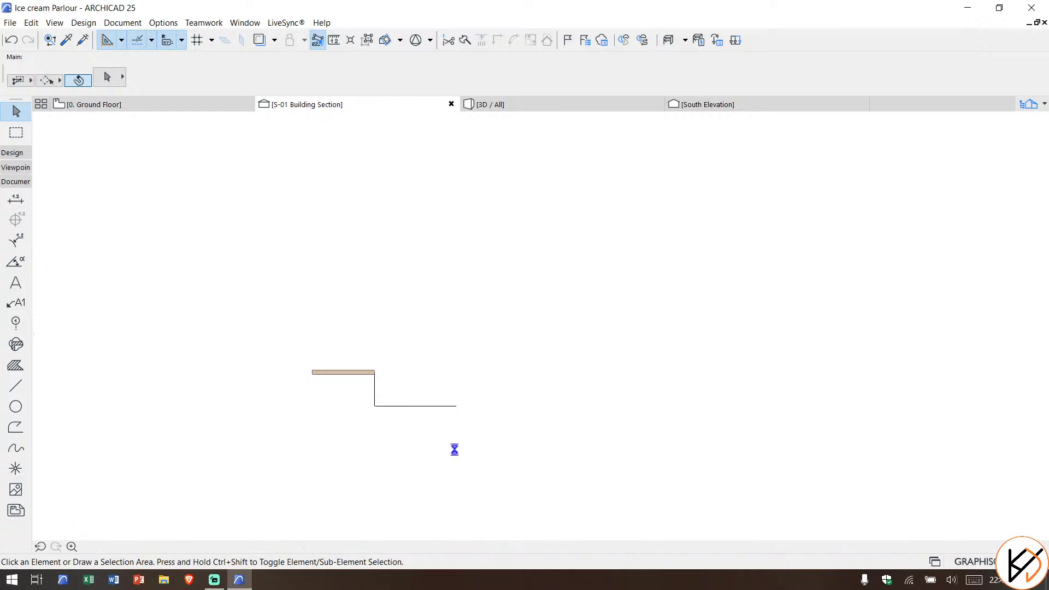
{"action": "scroll", "coordinate": [481, 394], "scroll_direction": "up", "scroll_amount": 5}
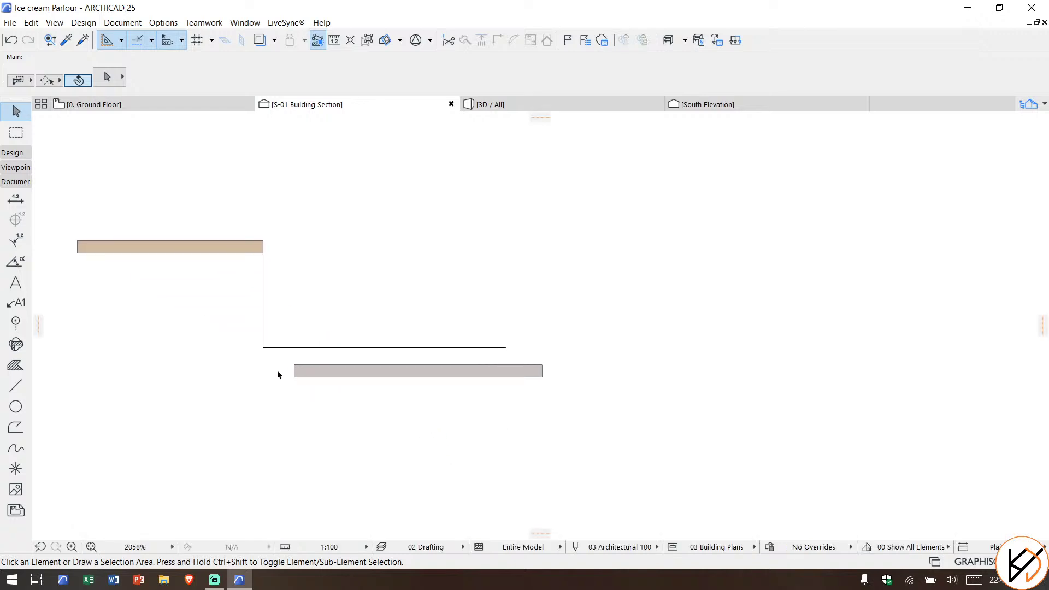
{"action": "scroll", "coordinate": [295, 370], "scroll_direction": "up", "scroll_amount": 2}
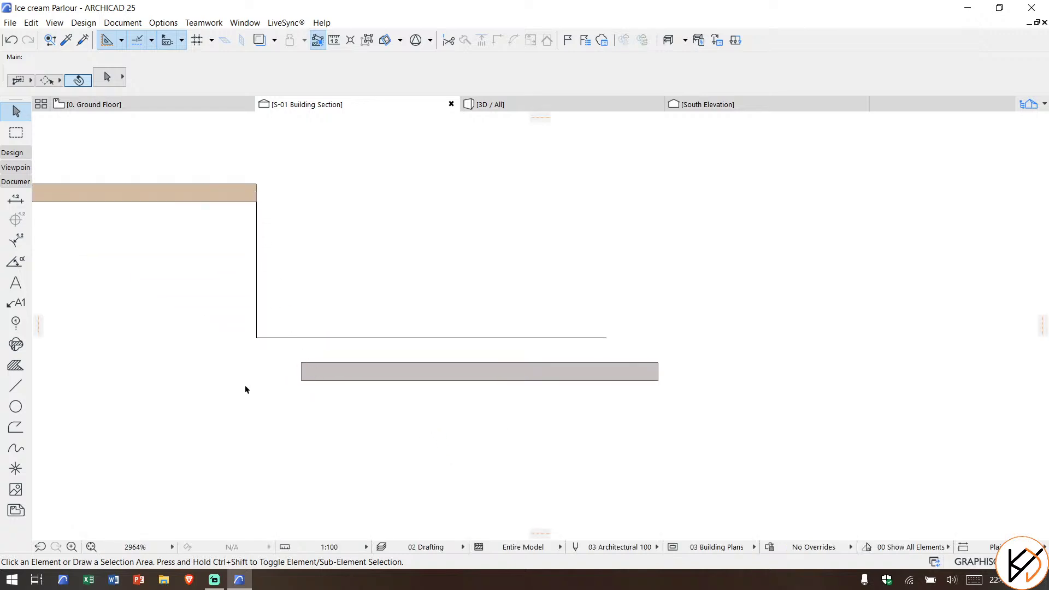
{"action": "scroll", "coordinate": [258, 303], "scroll_direction": "down", "scroll_amount": 4}
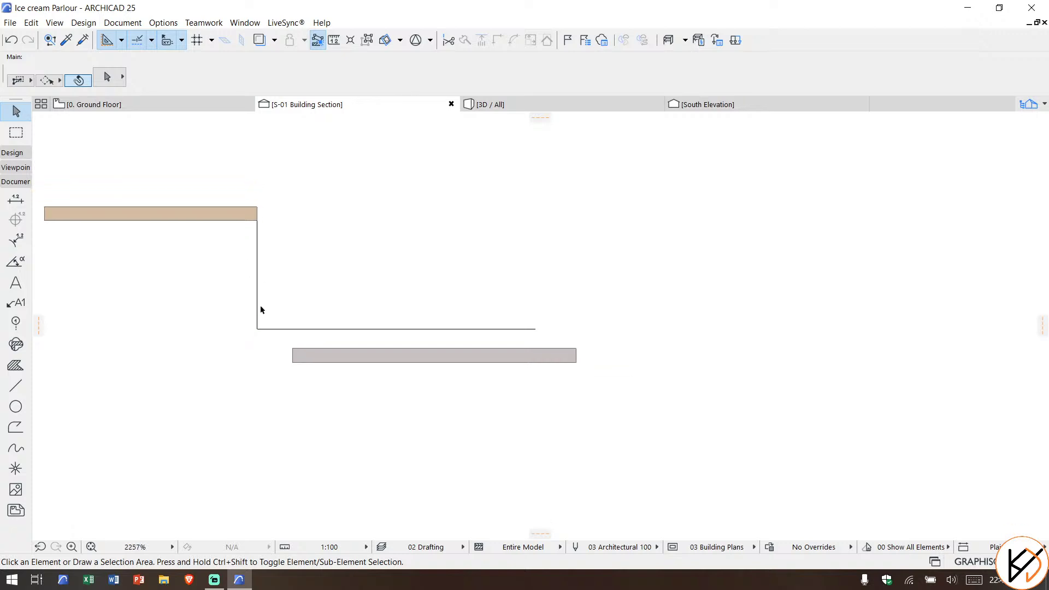
{"action": "left_click", "coordinate": [137, 105]}
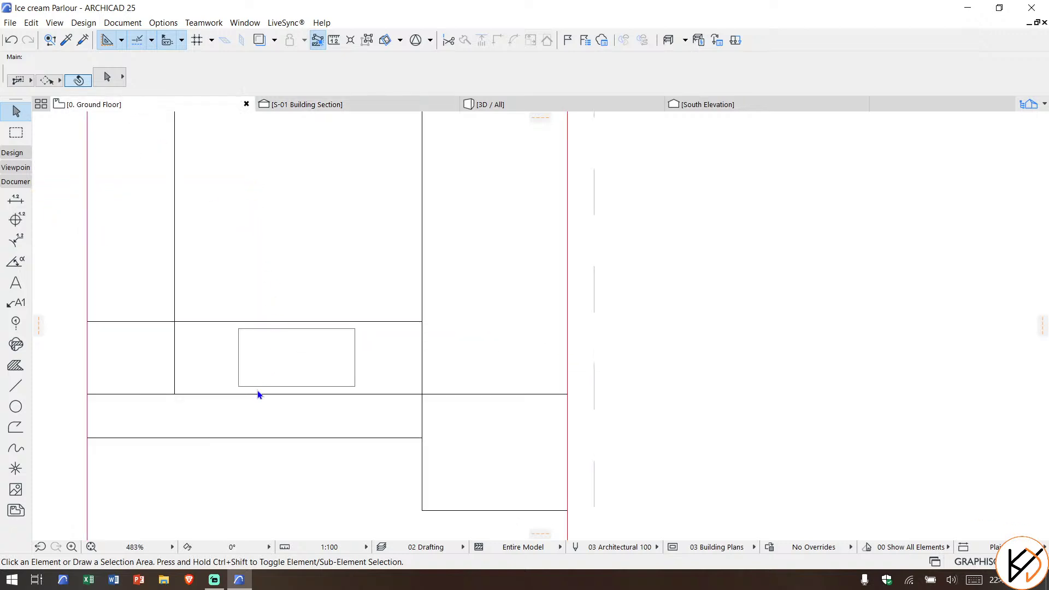
Step: Draw a thin rectangular plywood slab, 1500 thick with its top at 1000, along the horizontal line just below the metal slab's rectangle
{"action": "scroll", "coordinate": [266, 390], "scroll_direction": "down", "scroll_amount": 6}
{"action": "scroll", "coordinate": [266, 410], "scroll_direction": "up", "scroll_amount": 3}
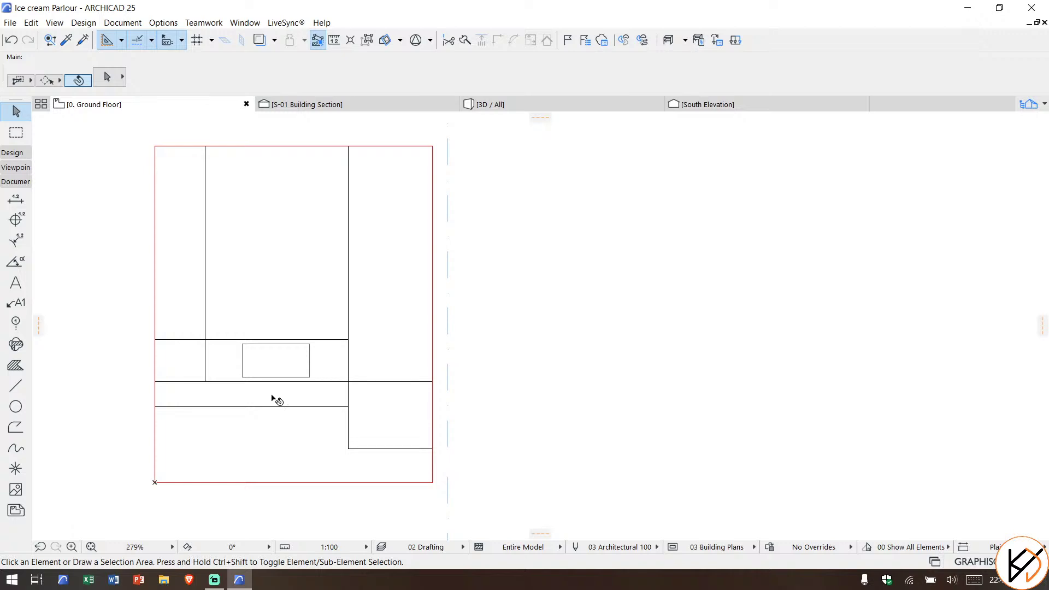
{"action": "left_click", "coordinate": [273, 394], "text": "alt"}
{"action": "scroll", "coordinate": [172, 394], "scroll_direction": "up", "scroll_amount": 6}
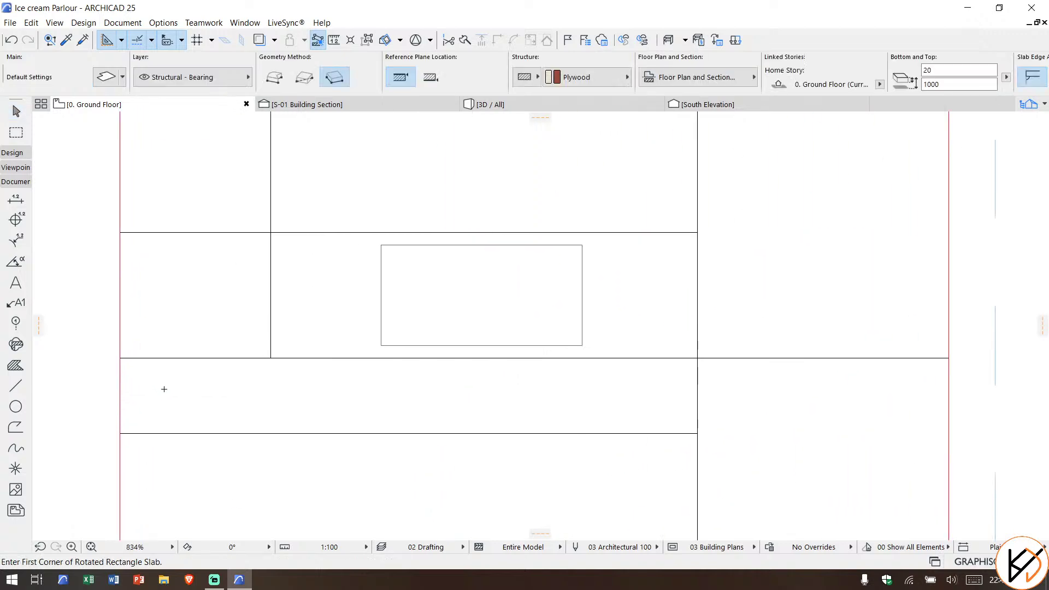
{"action": "scroll", "coordinate": [164, 390], "scroll_direction": "up", "scroll_amount": 1}
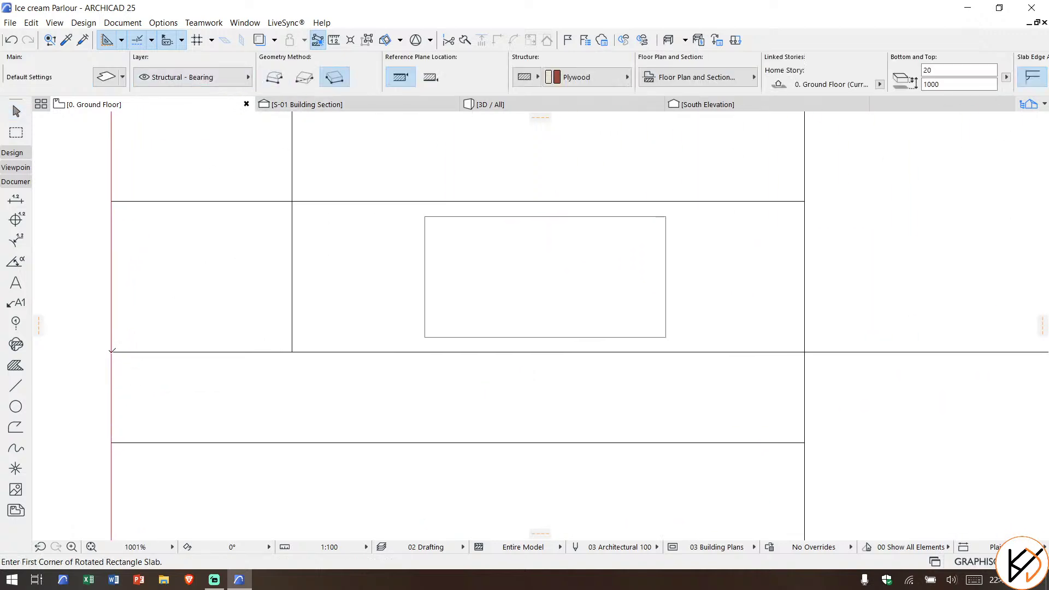
{"action": "left_click", "coordinate": [112, 352]}
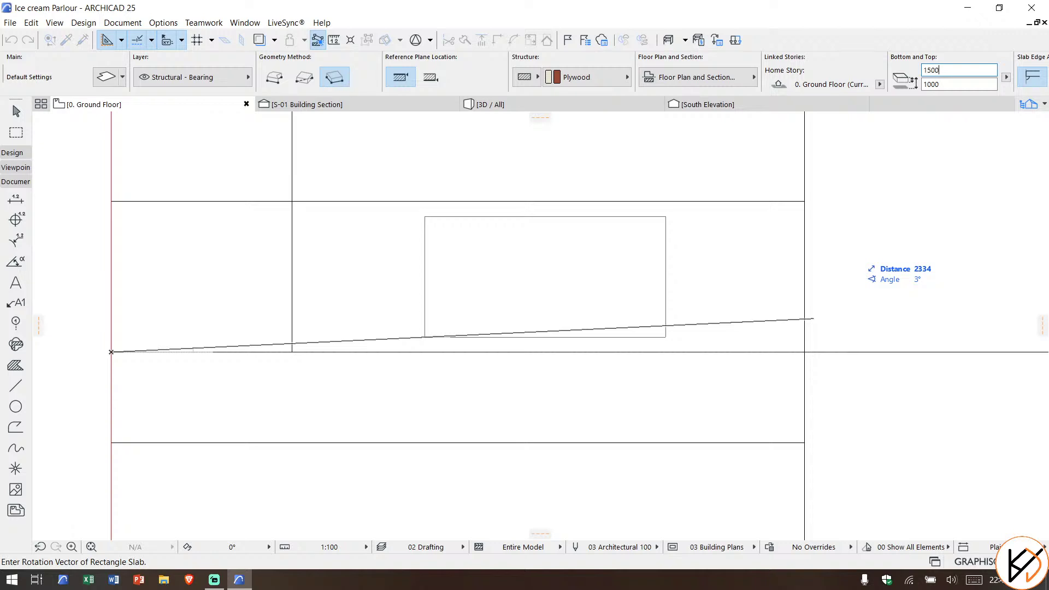
{"action": "left_click", "coordinate": [805, 352]}
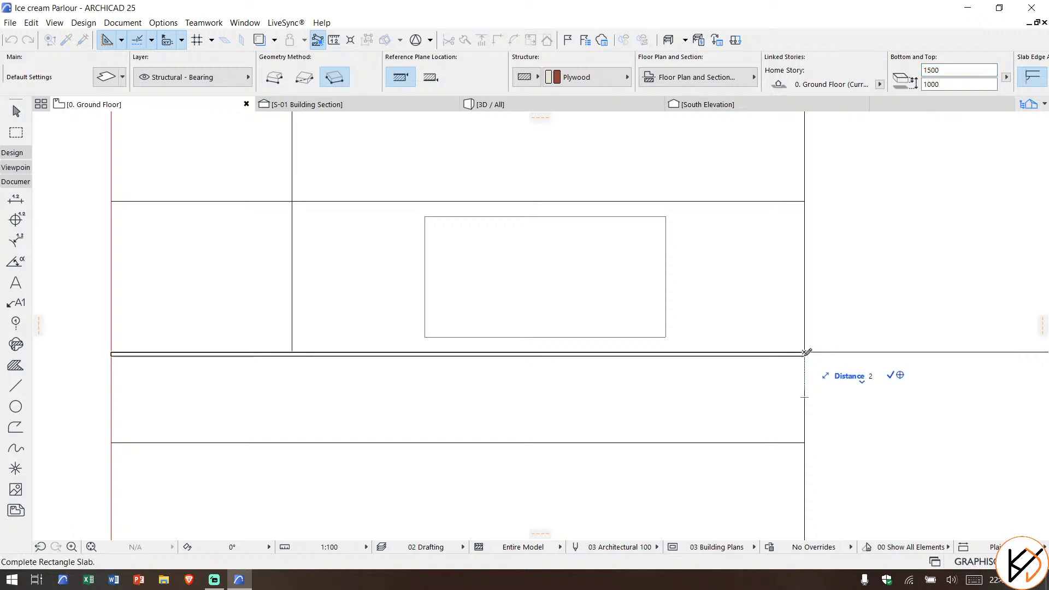
{"action": "left_click", "coordinate": [806, 356]}
{"action": "scroll", "coordinate": [497, 323], "scroll_direction": "down", "scroll_amount": 3}
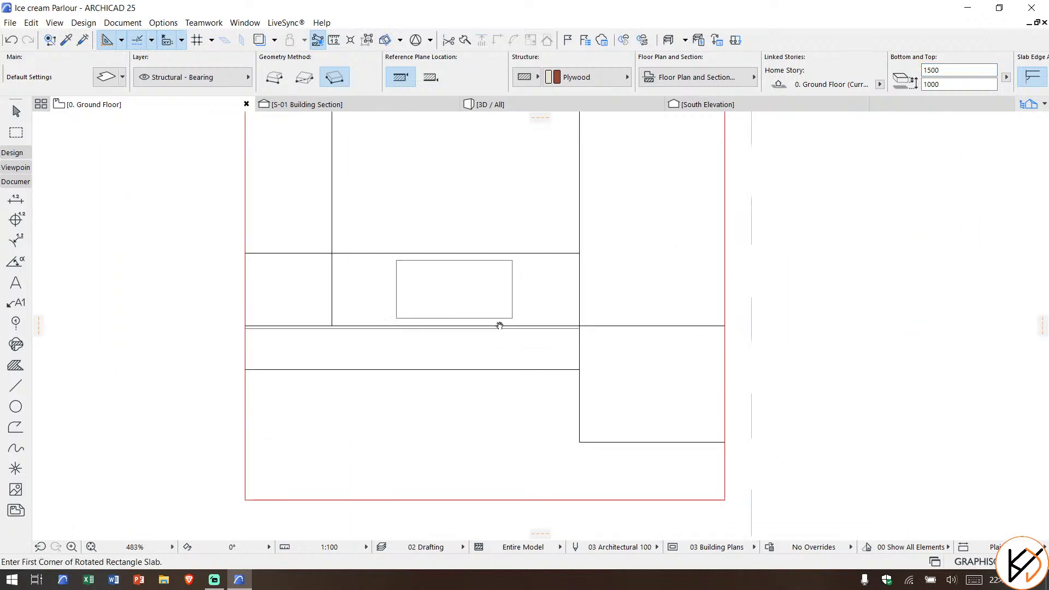
Step: In the building section, shorten the new vertical slab from its lower end to the ground line, giving a thickness of 1000
{"action": "left_click", "coordinate": [412, 104]}
{"action": "scroll", "coordinate": [314, 341], "scroll_direction": "down", "scroll_amount": 6}
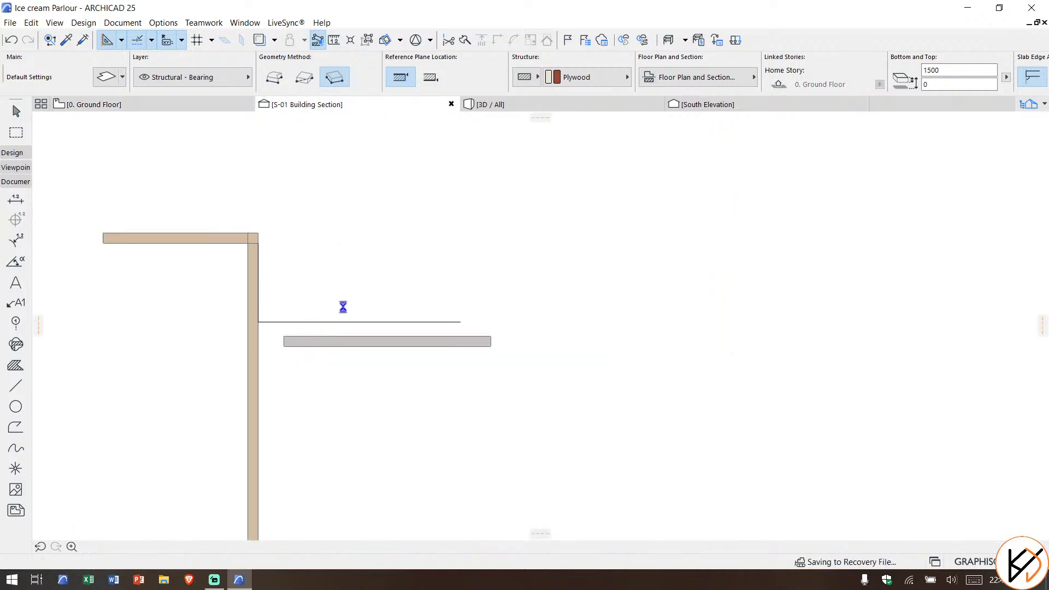
{"action": "middle_click_drag", "start_coordinate": [382, 251], "coordinate": [380, 226]}
{"action": "key", "text": "Escape"}
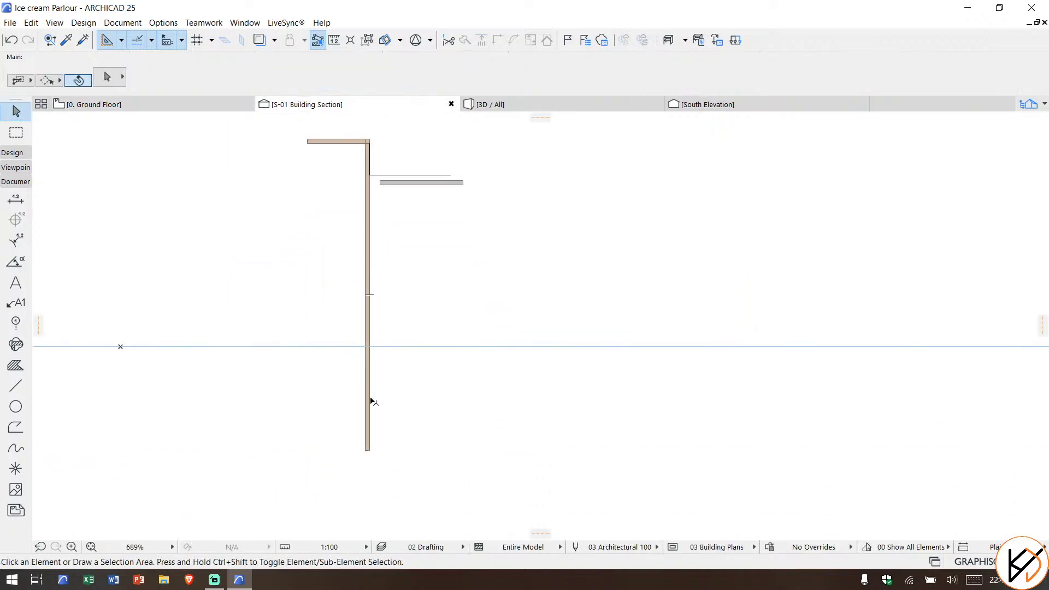
{"action": "left_click", "coordinate": [370, 400]}
{"action": "left_click", "coordinate": [368, 450]}
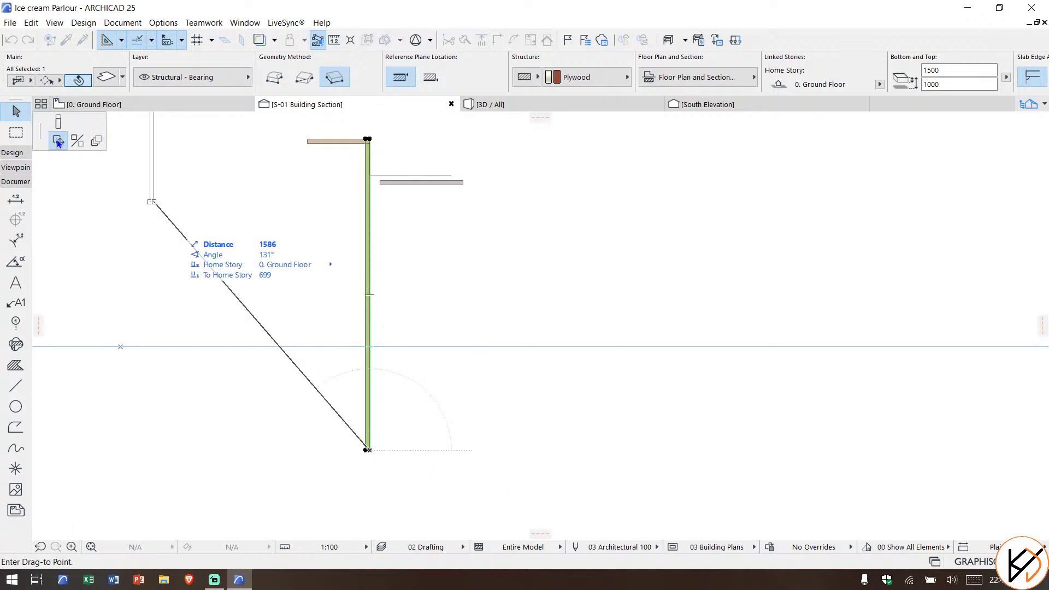
{"action": "left_click", "coordinate": [58, 121]}
{"action": "scroll", "coordinate": [361, 327], "scroll_direction": "up", "scroll_amount": 5}
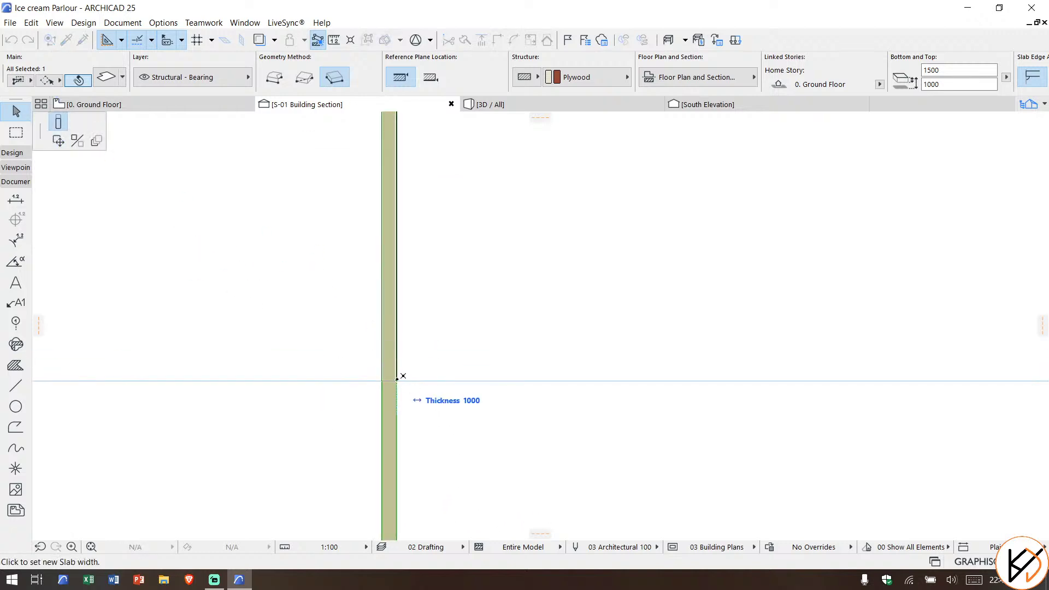
{"action": "left_click", "coordinate": [400, 377]}
{"action": "scroll", "coordinate": [384, 242], "scroll_direction": "down", "scroll_amount": 3}
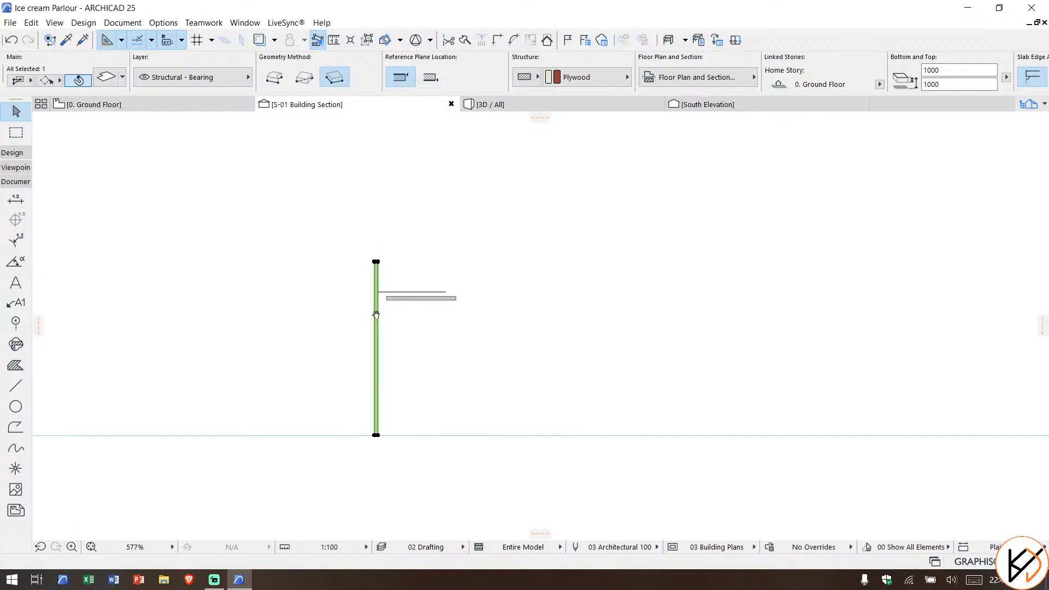
Step: Lower the vertical slab's top to the underside of the wooden countertop slab
{"action": "scroll", "coordinate": [397, 328], "scroll_direction": "up", "scroll_amount": 6}
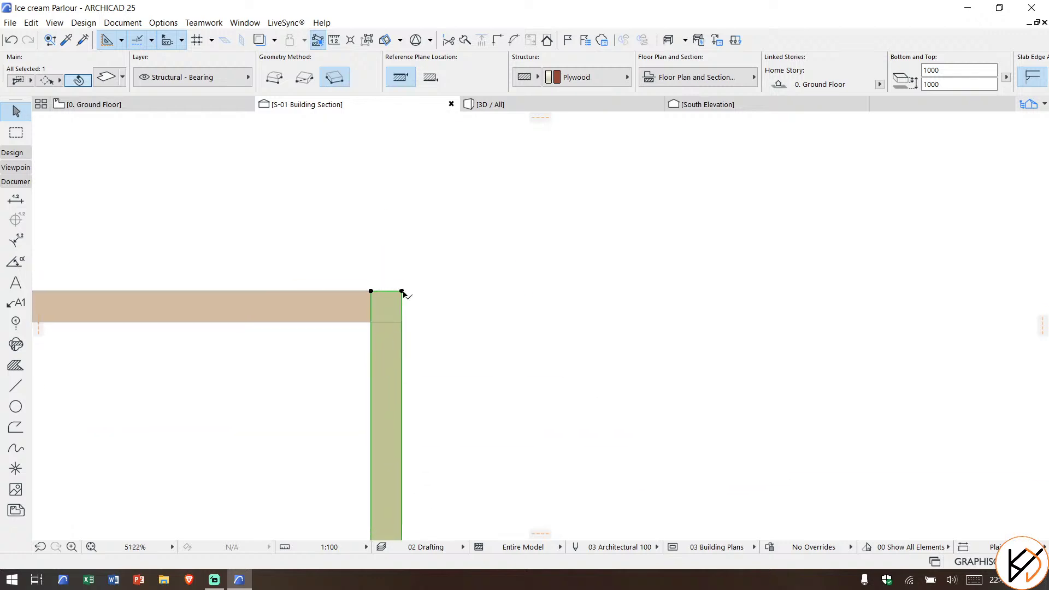
{"action": "left_click", "coordinate": [402, 292]}
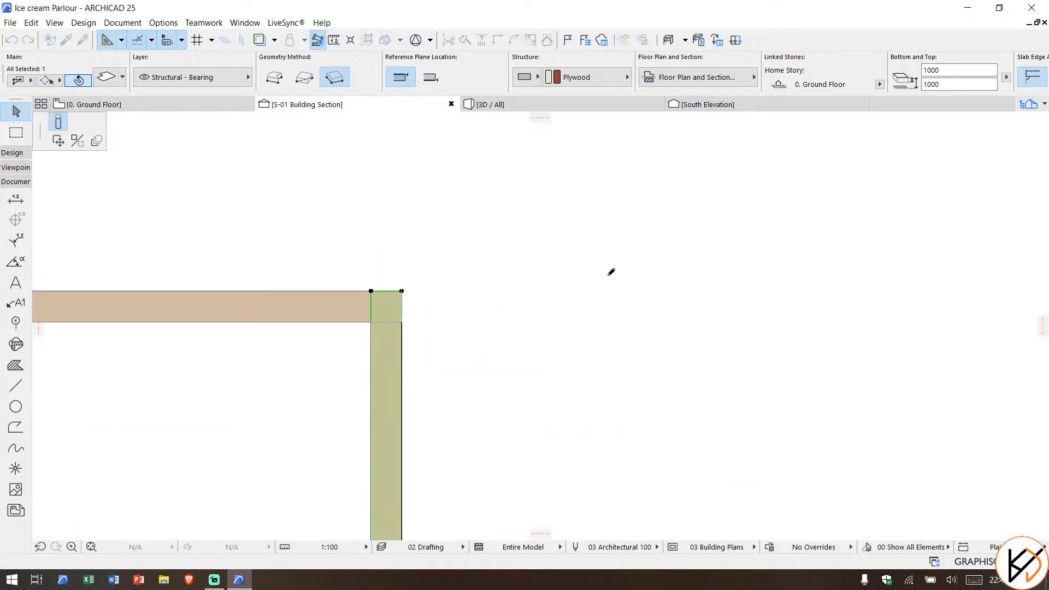
{"action": "left_click", "coordinate": [521, 281]}
{"action": "scroll", "coordinate": [522, 283], "scroll_direction": "down", "scroll_amount": 5}
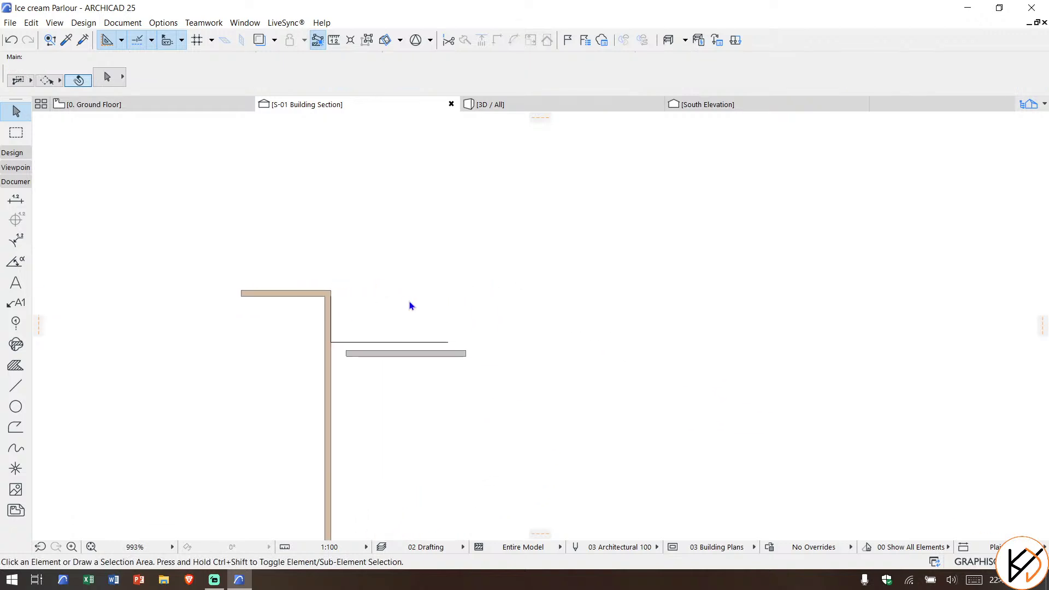
Step: Inspect the junction of the countertop, vertical panel and metal slab in 3D from several sides
{"action": "left_click", "coordinate": [533, 107]}
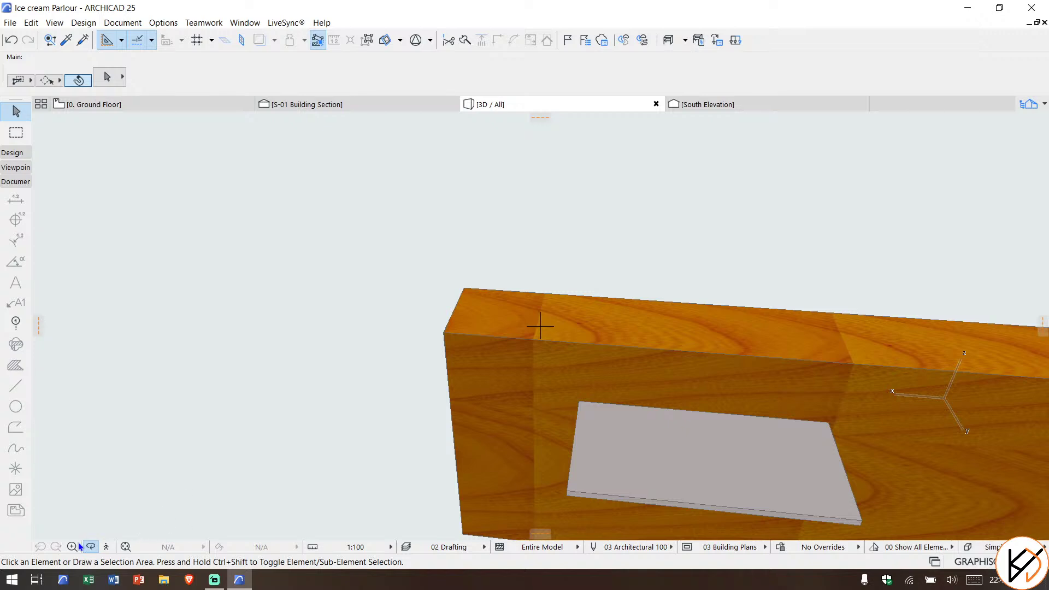
{"action": "left_click_drag", "start_coordinate": [235, 365], "coordinate": [500, 355]}
{"action": "left_click_drag", "start_coordinate": [328, 378], "coordinate": [452, 285]}
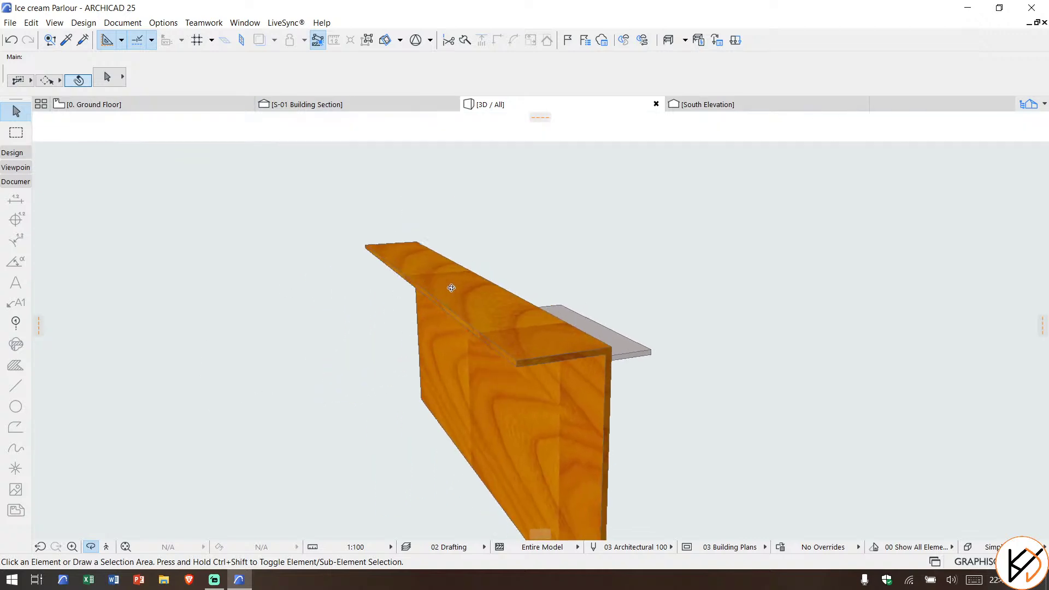
Step: For the Ground Floor plan, search the object library for "stool" and set Bar Stool 25 in Style 2 as the object to place
{"action": "left_click", "coordinate": [167, 105]}
{"action": "left_click", "coordinate": [17, 154]}
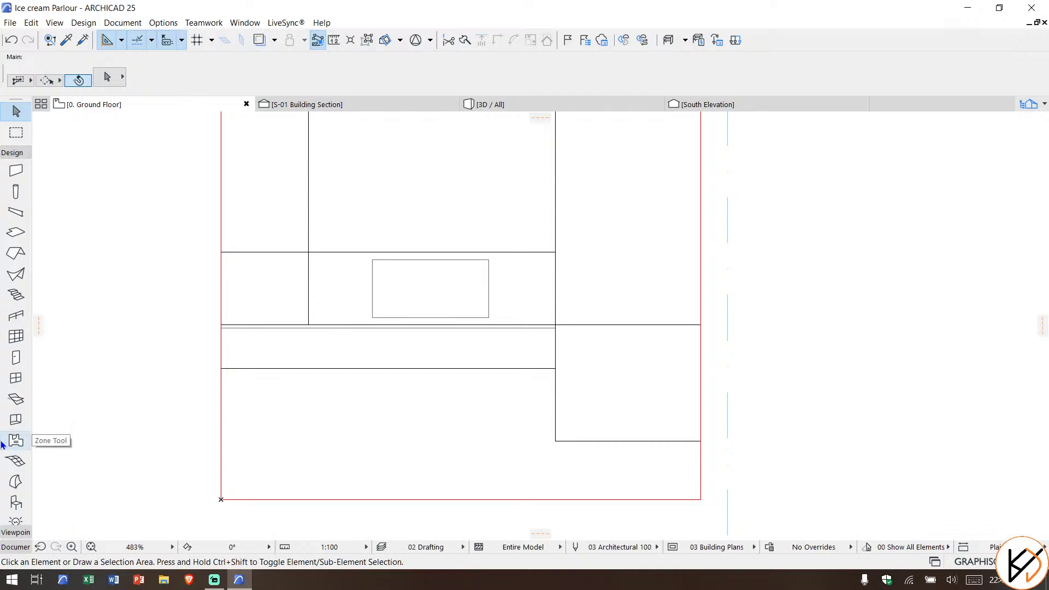
{"action": "left_click", "coordinate": [16, 502]}
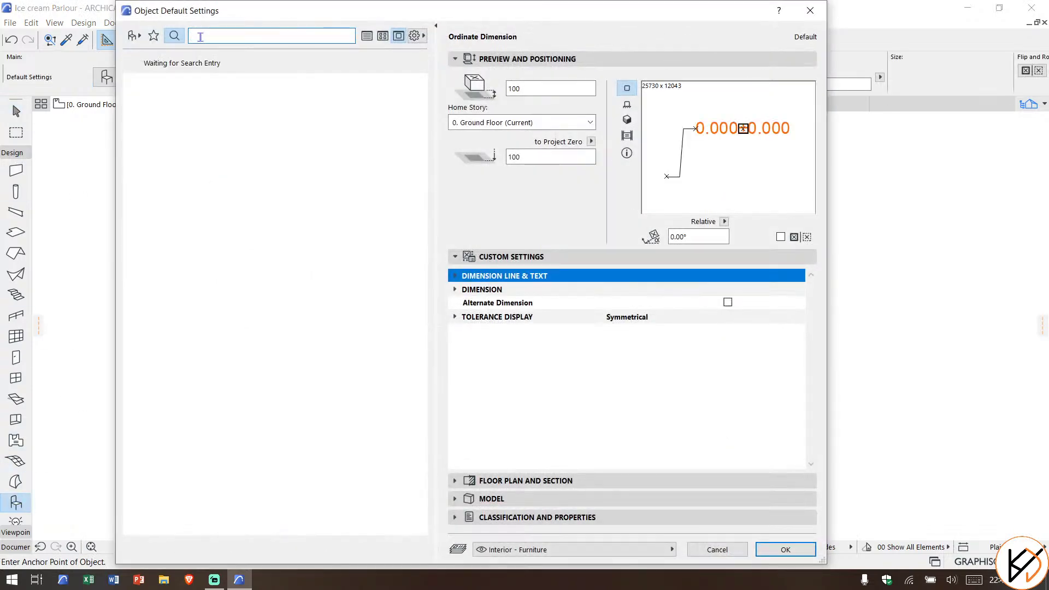
{"action": "left_click", "coordinate": [200, 37]}
{"action": "type", "text": "stool"}
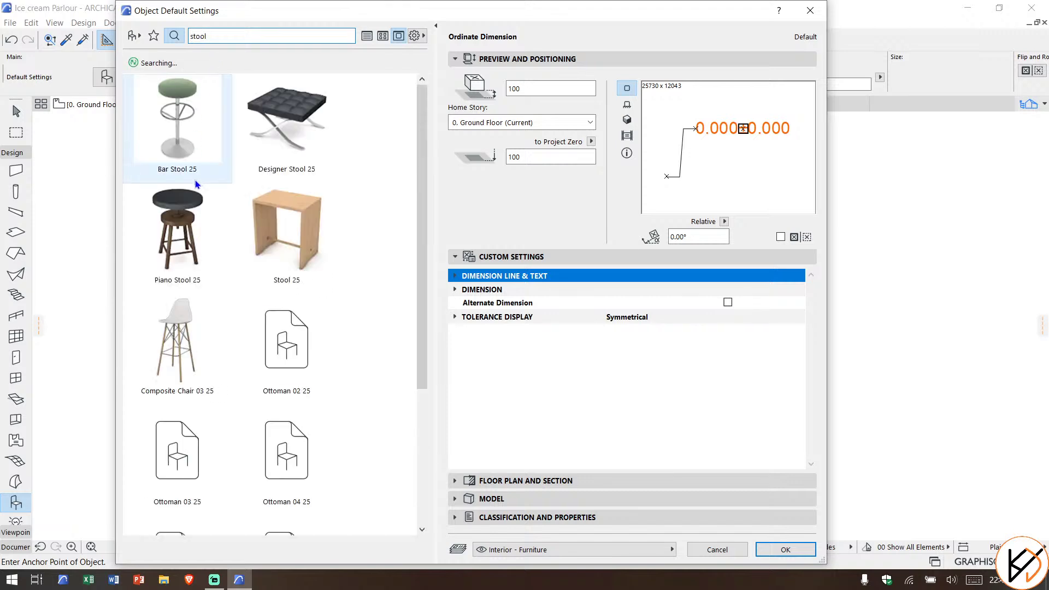
{"action": "left_click", "coordinate": [194, 174]}
{"action": "left_click", "coordinate": [568, 356]}
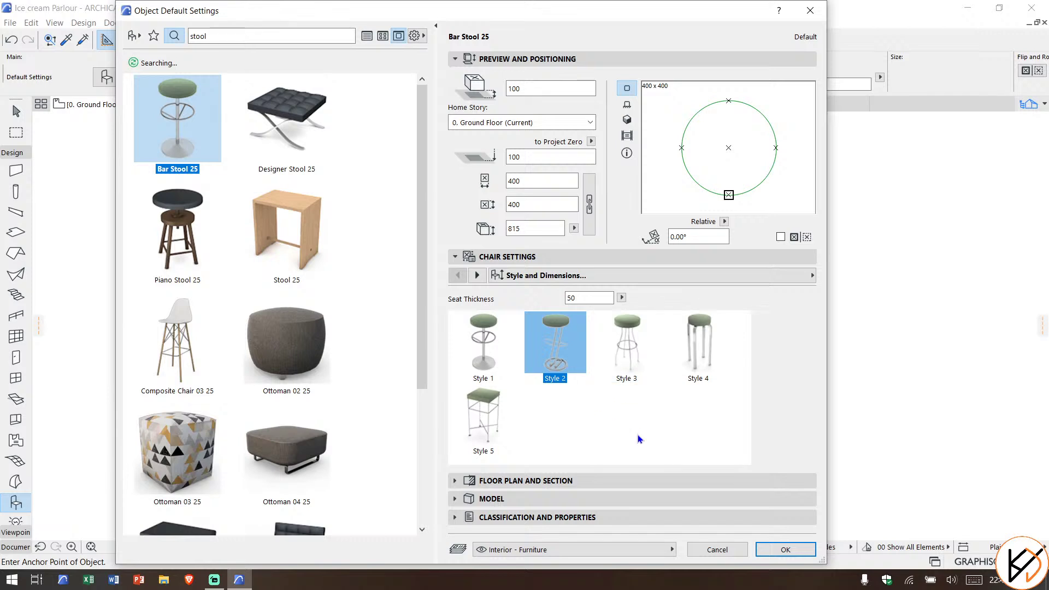
{"action": "left_click", "coordinate": [632, 111]}
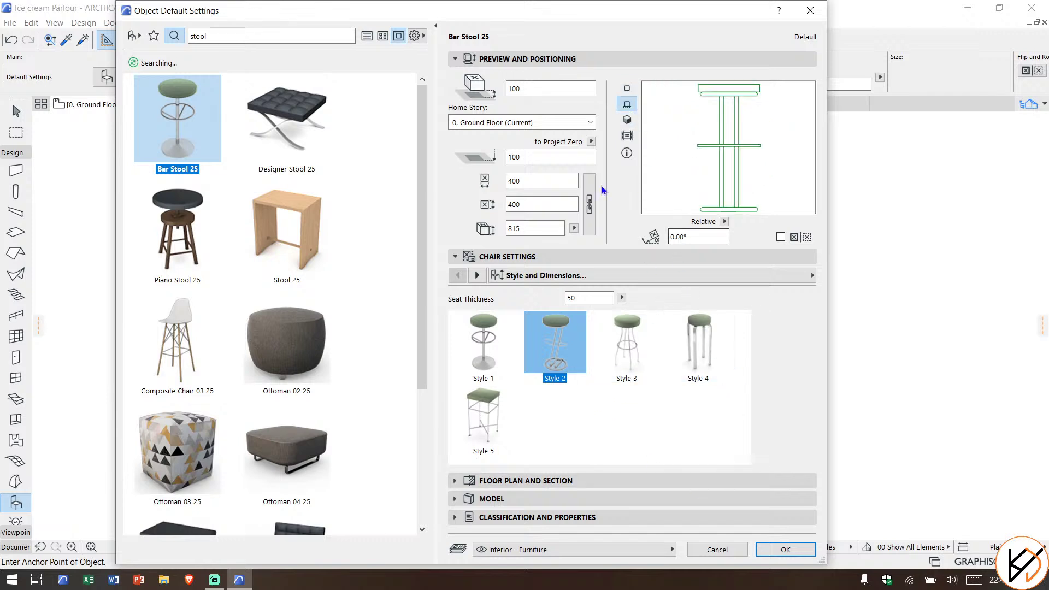
{"action": "left_click", "coordinate": [627, 136]}
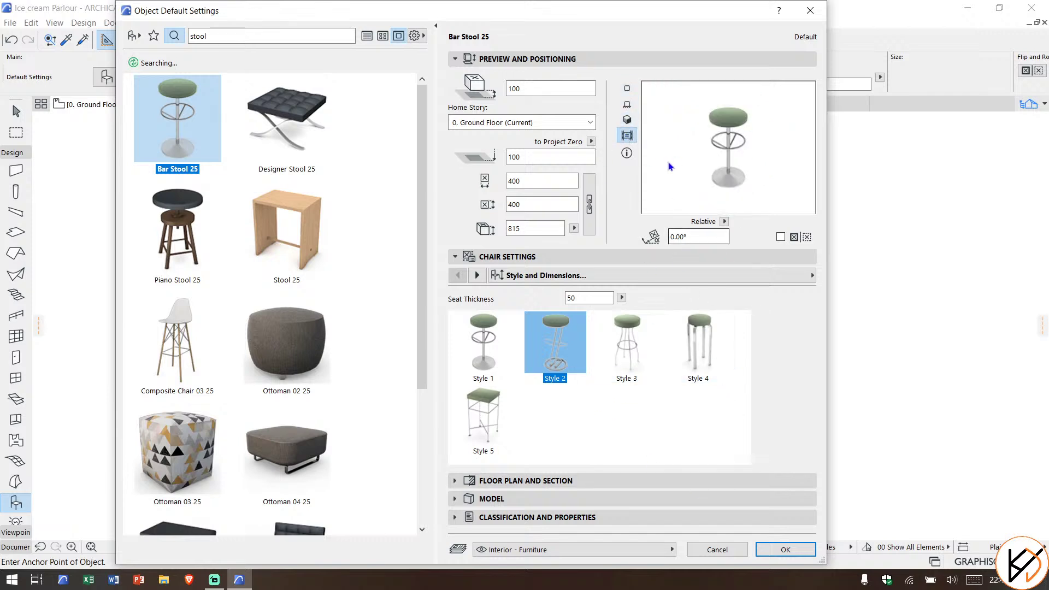
{"action": "left_click", "coordinate": [627, 88]}
{"action": "left_click", "coordinate": [786, 550]}
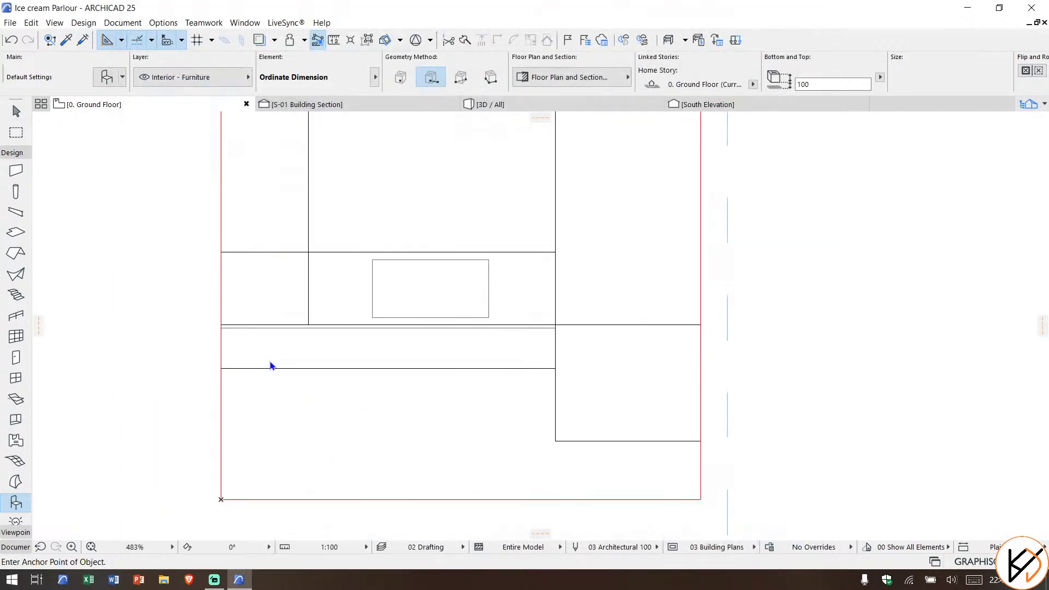
Step: Place one bar stool in front of the counter near the plan's lower-left corner, with its rotation vector horizontal toward the red boundary
{"action": "scroll", "coordinate": [264, 366], "scroll_direction": "up", "scroll_amount": 3}
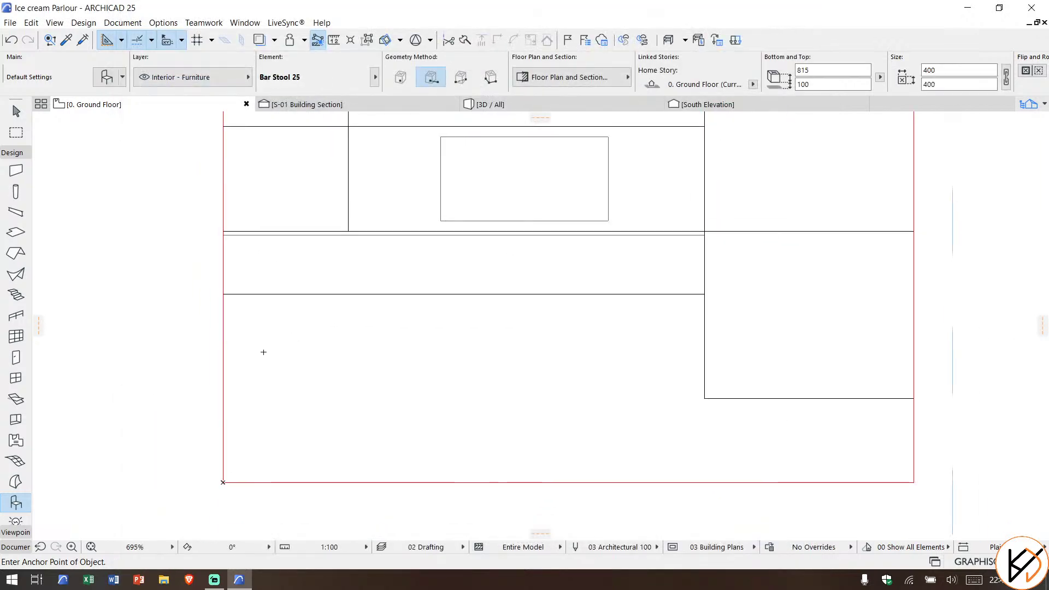
{"action": "left_click", "coordinate": [280, 356]}
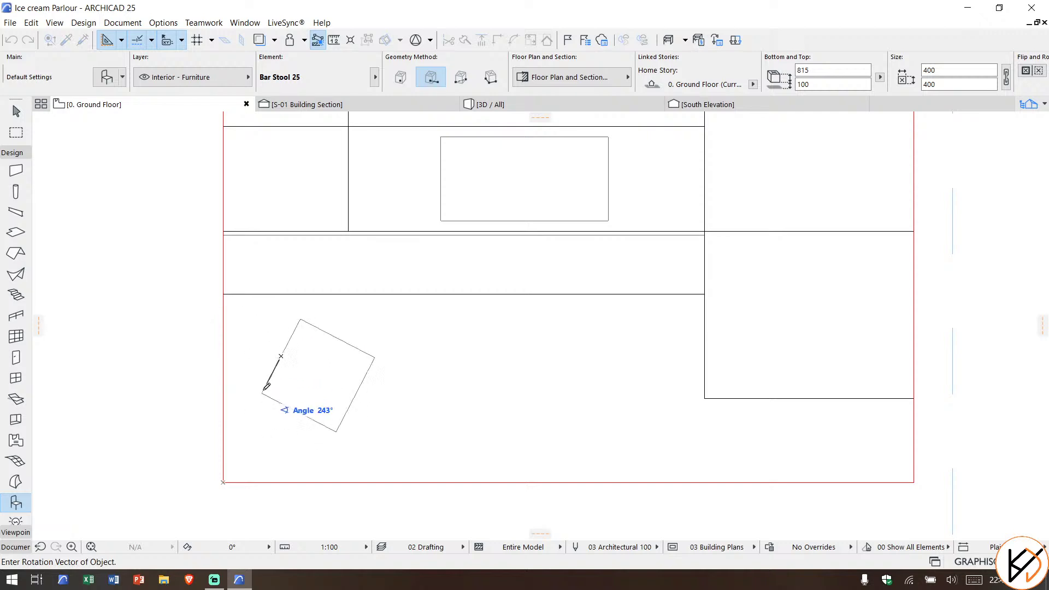
{"action": "left_click", "coordinate": [228, 356]}
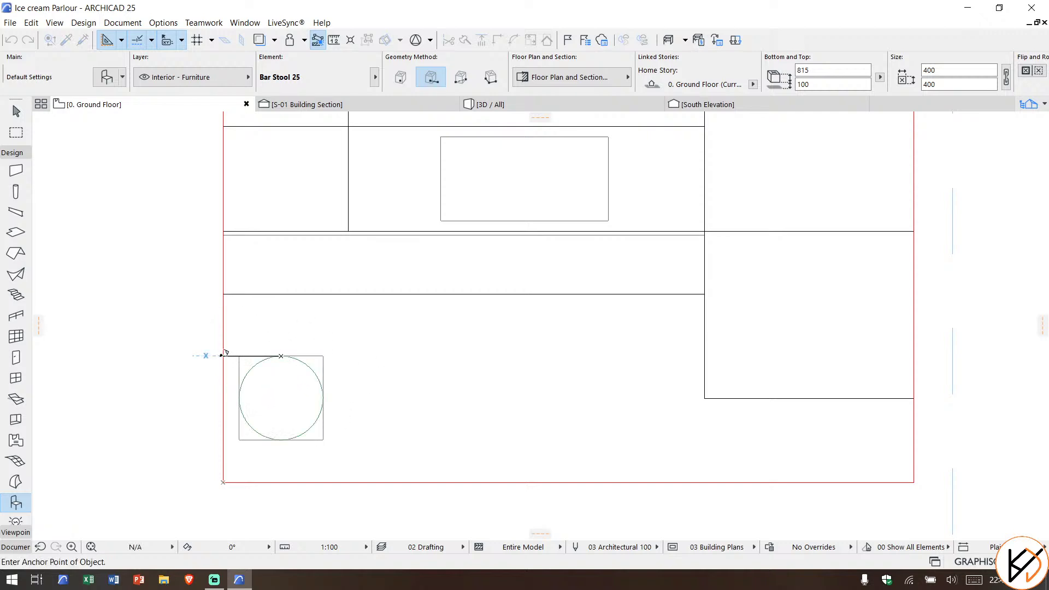
{"action": "key", "text": "Escape"}
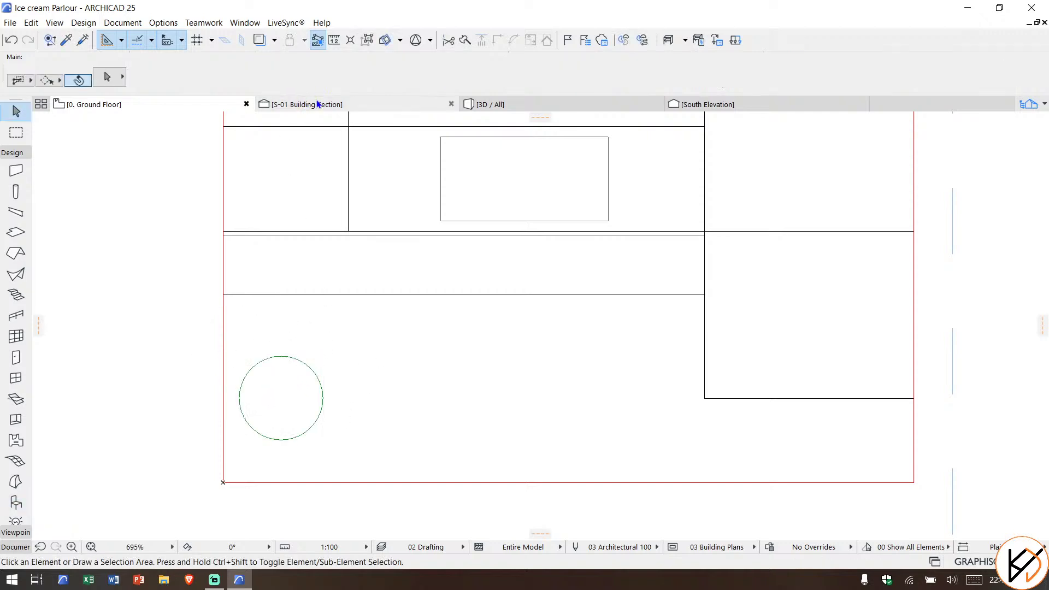
Step: Set the bar stool's base elevation to 0
{"action": "left_click", "coordinate": [316, 375]}
{"action": "left_click", "coordinate": [828, 84]}
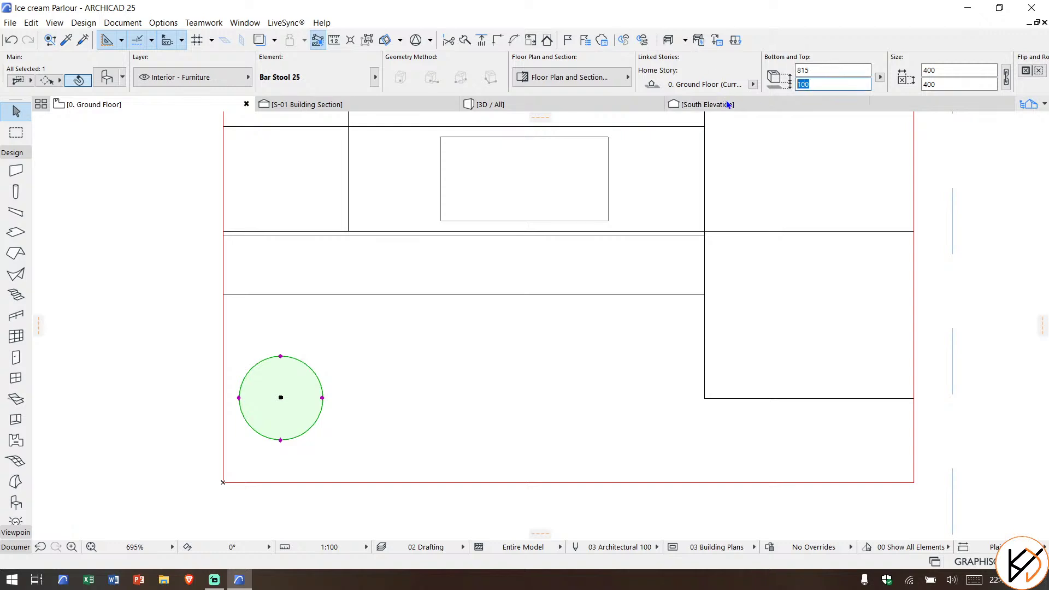
{"action": "type", "text": "0"}
{"action": "key", "text": "Return"}
{"action": "key", "text": "Escape"}
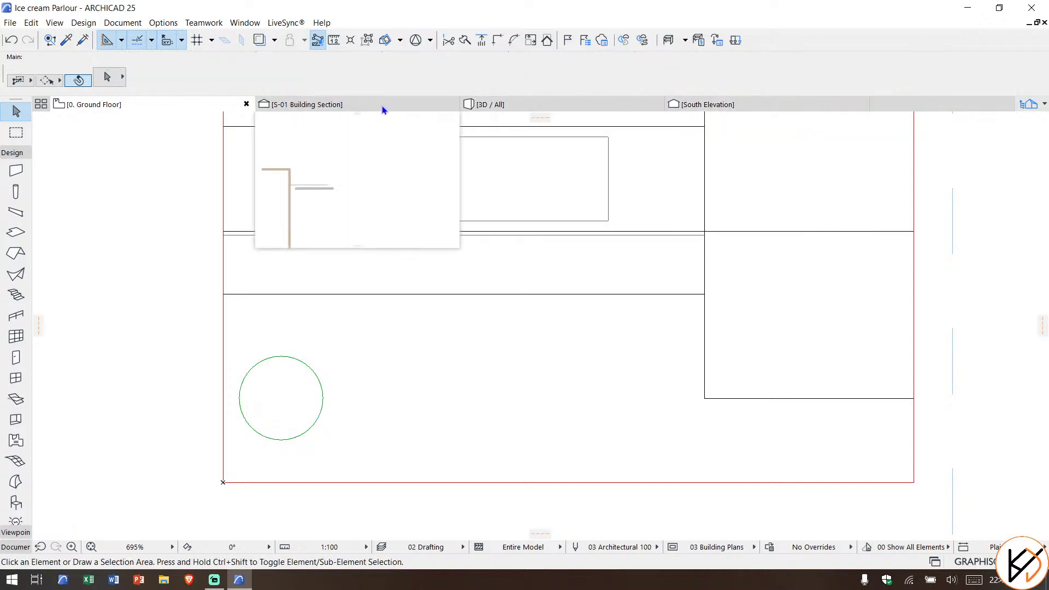
Step: In the building section, measure the vertical gap between the bar stool's seat and the countertop's underside
{"action": "left_click", "coordinate": [382, 106]}
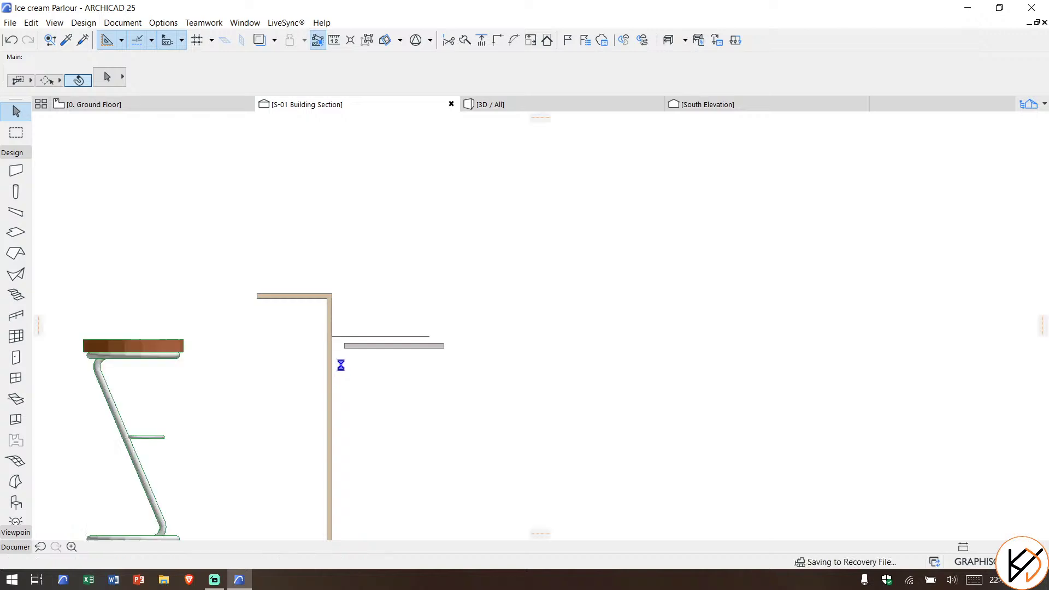
{"action": "scroll", "coordinate": [339, 363], "scroll_direction": "down", "scroll_amount": 4}
{"action": "scroll", "coordinate": [281, 336], "scroll_direction": "up", "scroll_amount": 4}
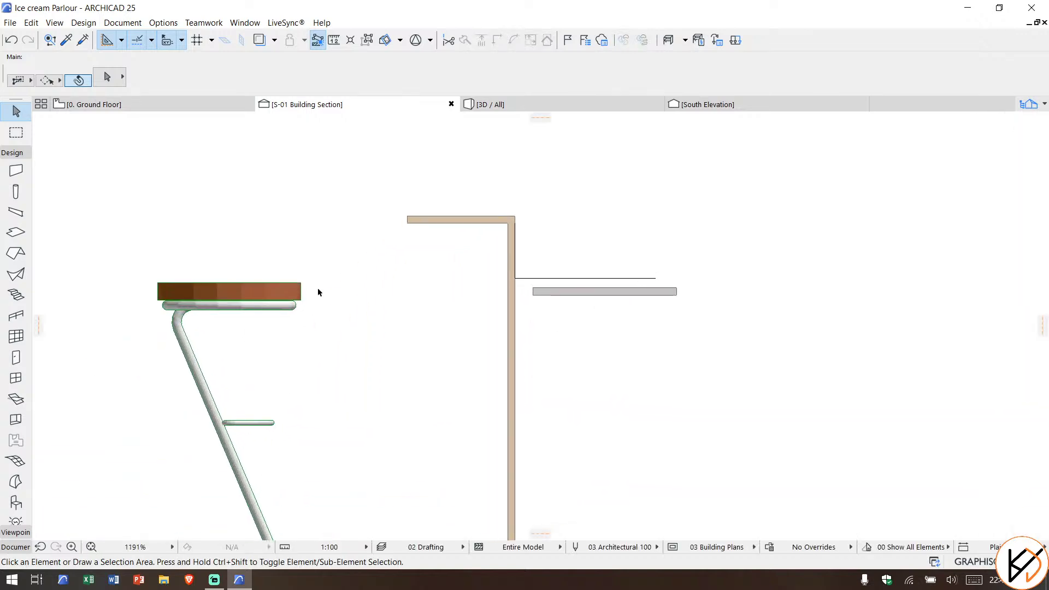
{"action": "key", "text": "m"}
{"action": "left_click", "coordinate": [302, 282]}
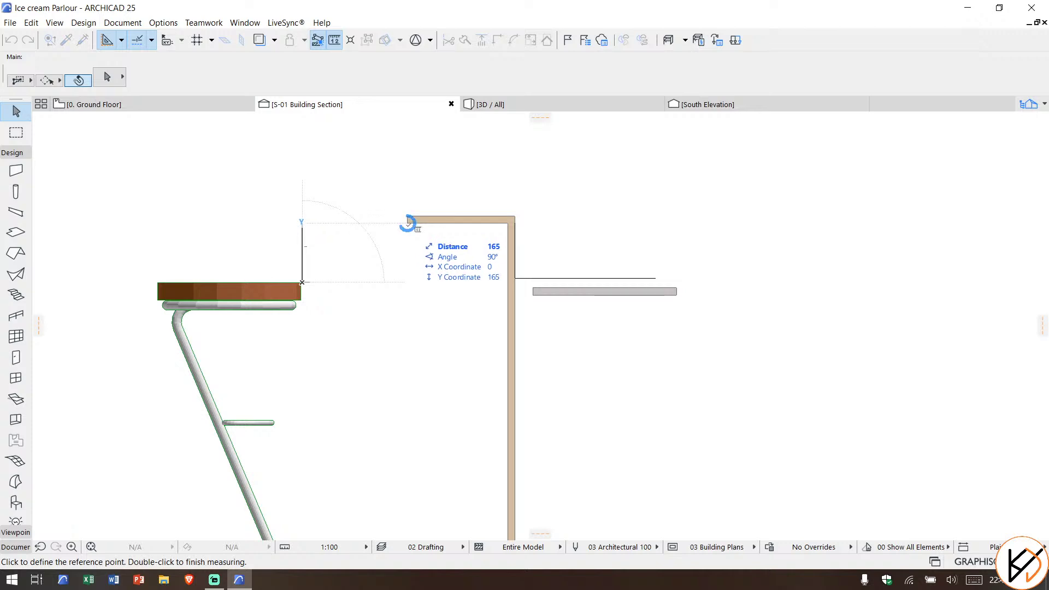
{"action": "scroll", "coordinate": [282, 270], "scroll_direction": "down", "scroll_amount": 2}
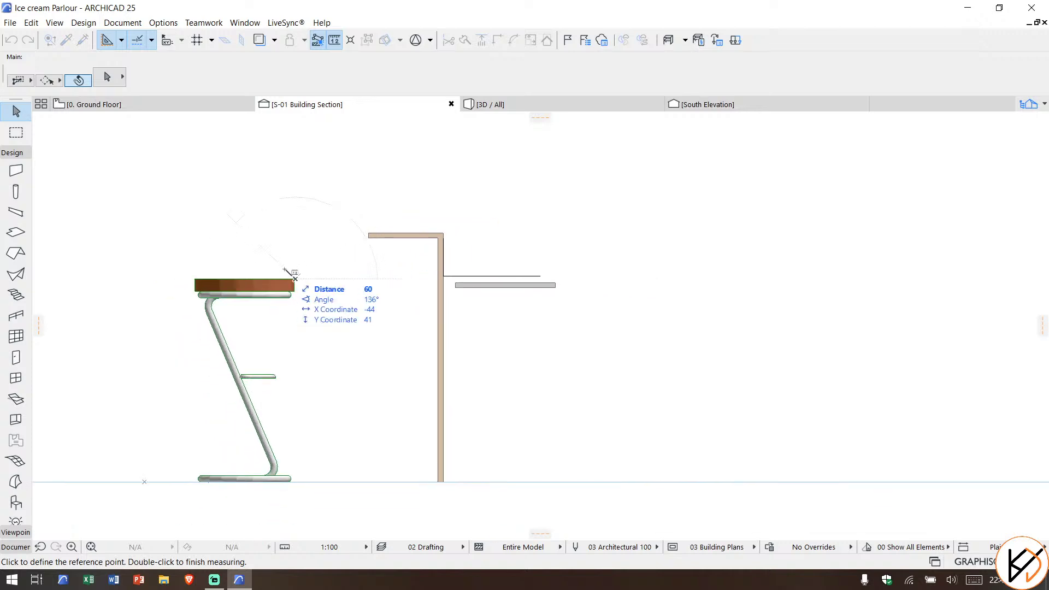
{"action": "key", "text": "Escape"}
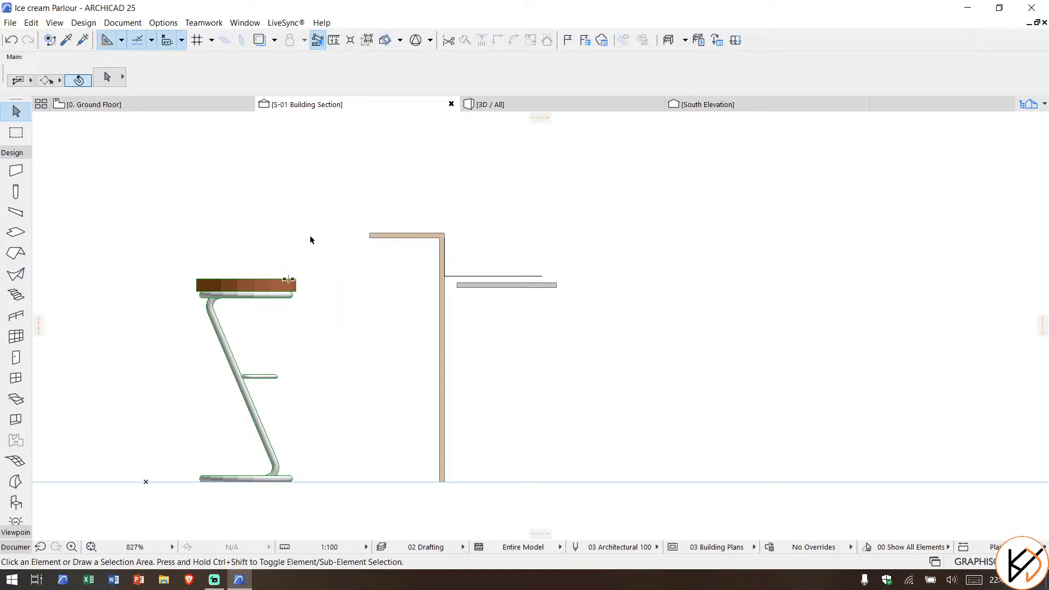
{"action": "scroll", "coordinate": [330, 260], "scroll_direction": "down", "scroll_amount": 4}
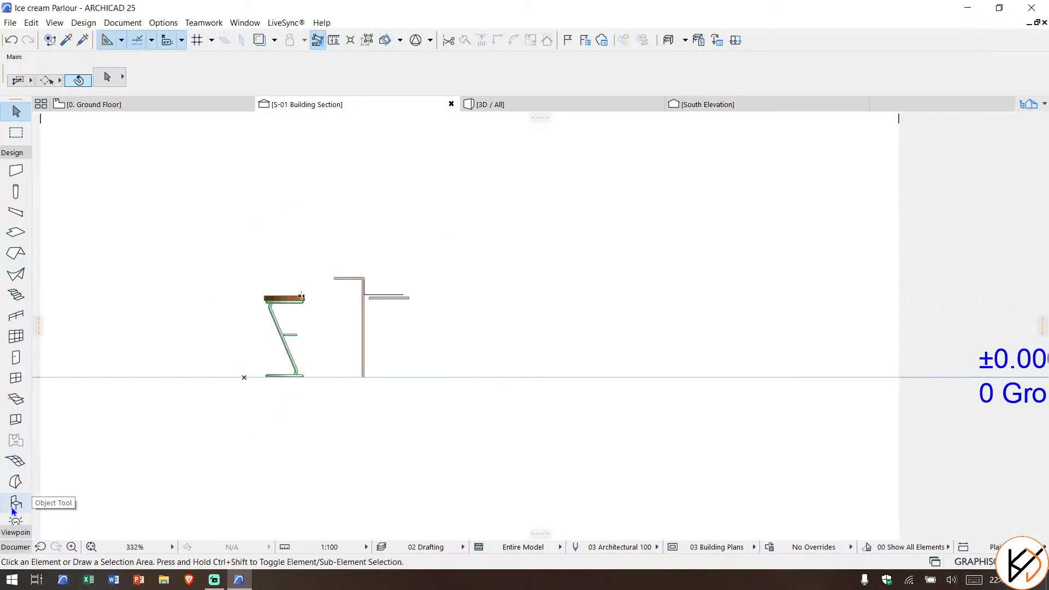
Step: Search the object library for "man" and set Man Sitting 02 25 as the object to place
{"action": "left_click", "coordinate": [15, 502]}
{"action": "key", "text": "ctrl+t"}
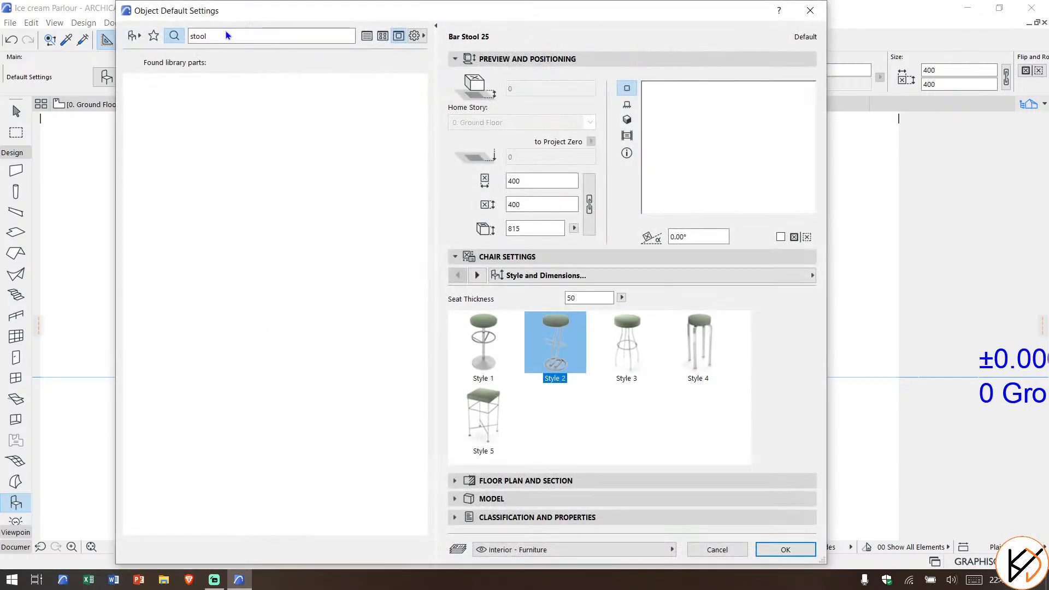
{"action": "type", "text": "ma"}
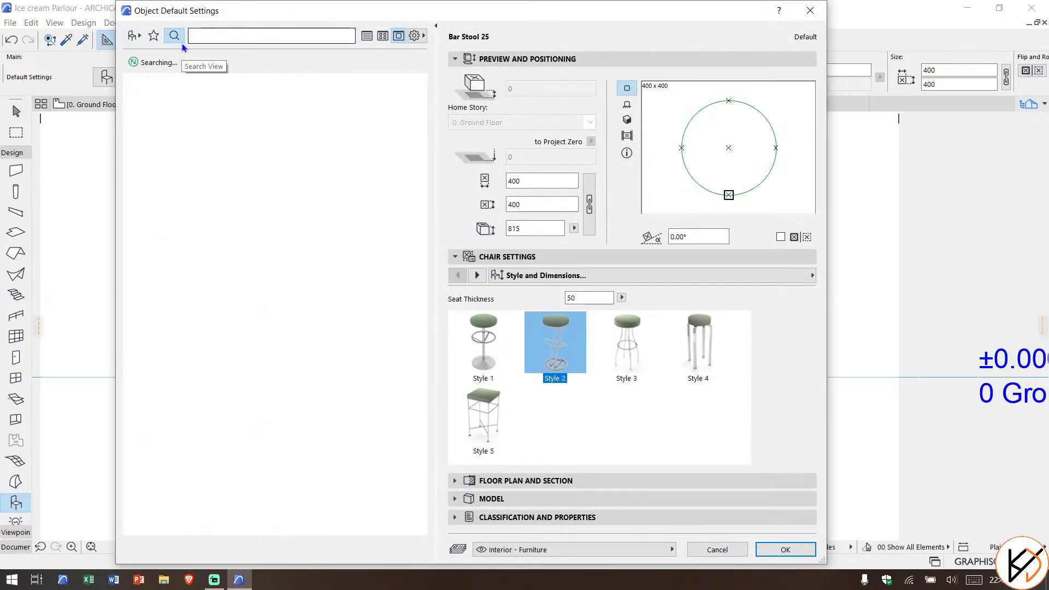
{"action": "type", "text": "n"}
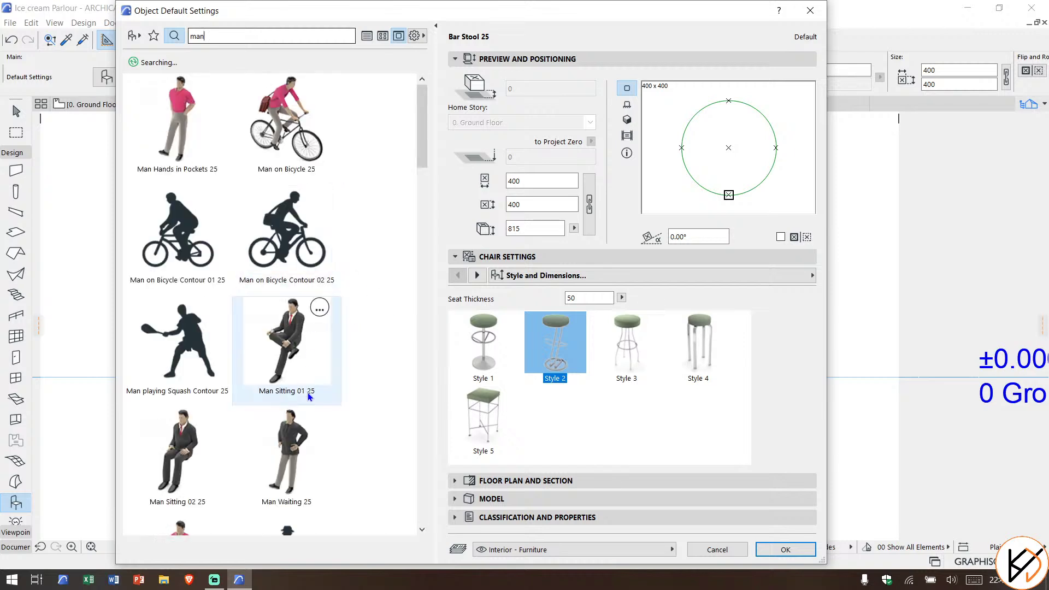
{"action": "scroll", "coordinate": [304, 386], "scroll_direction": "down", "scroll_amount": 2}
{"action": "left_click", "coordinate": [188, 358]}
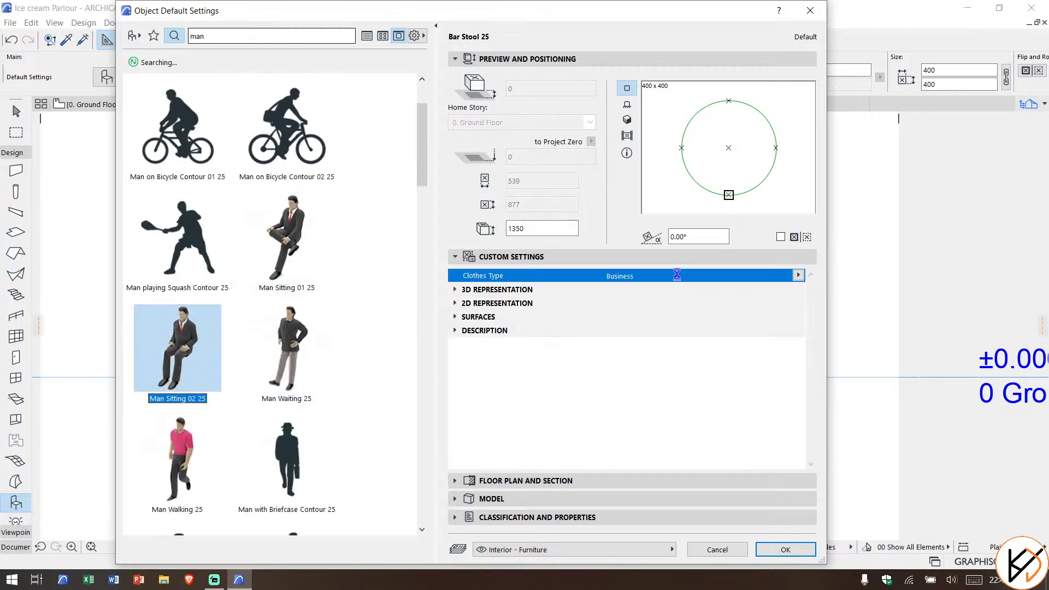
{"action": "left_click", "coordinate": [455, 304]}
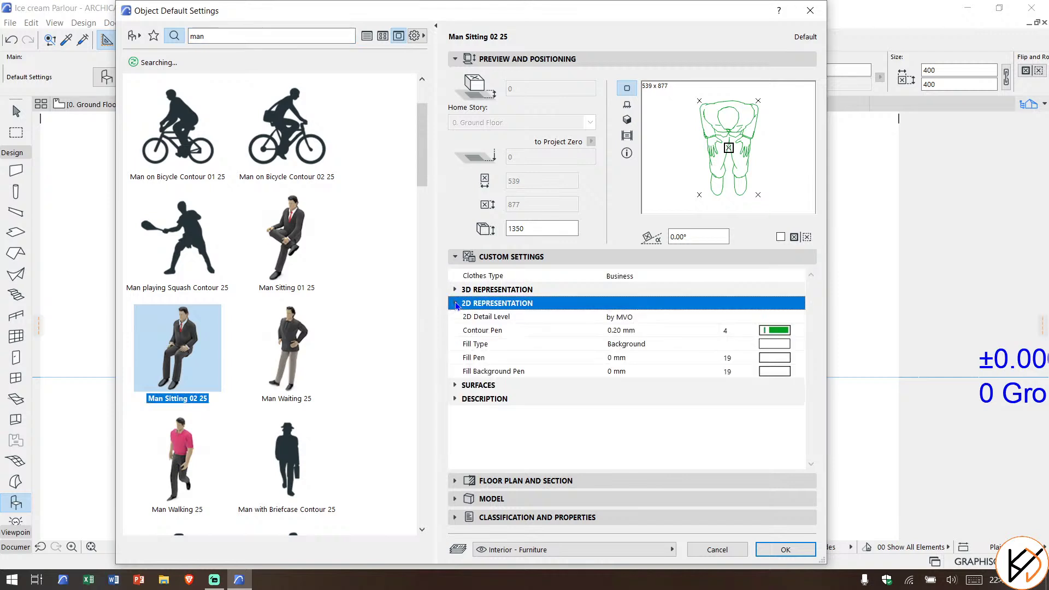
{"action": "left_click", "coordinate": [455, 290]}
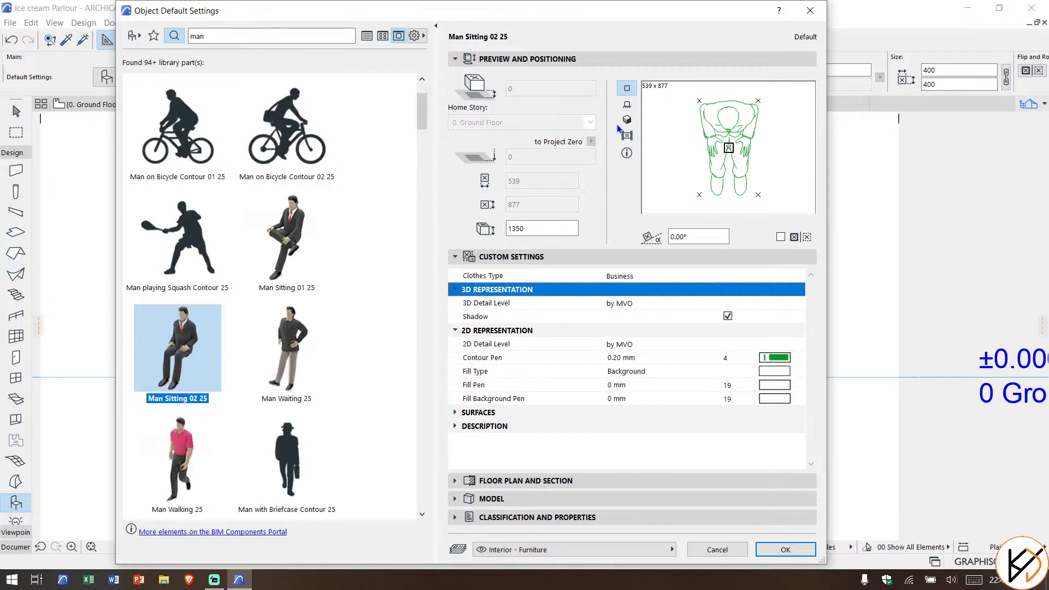
{"action": "left_click", "coordinate": [805, 550]}
Step: Try to place the sitting man beside the bar stool directly in the building section
{"action": "left_click", "coordinate": [304, 329]}
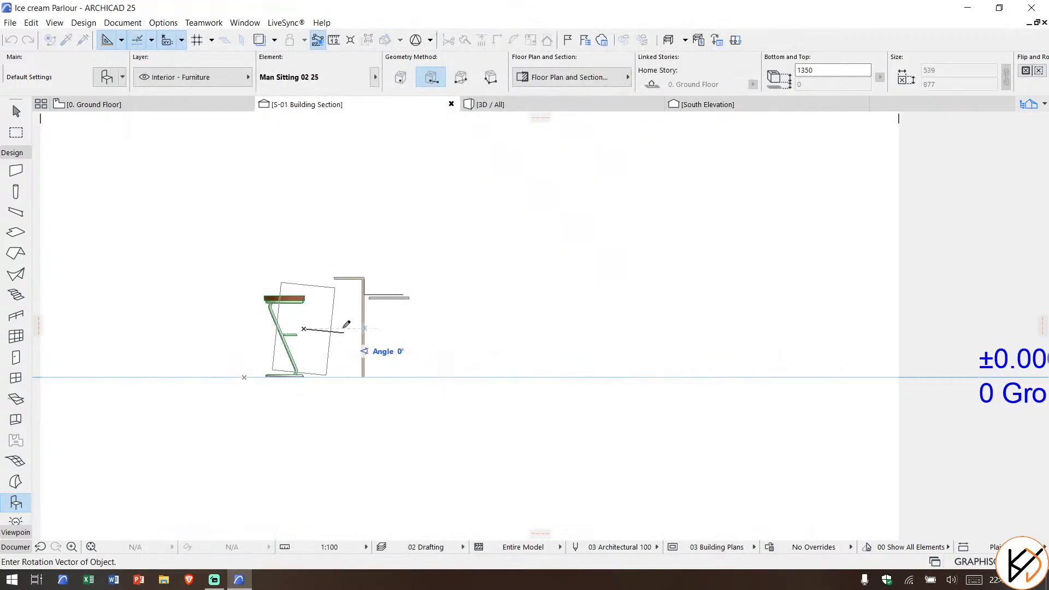
{"action": "left_click", "coordinate": [373, 328]}
{"action": "key", "text": "Escape"}
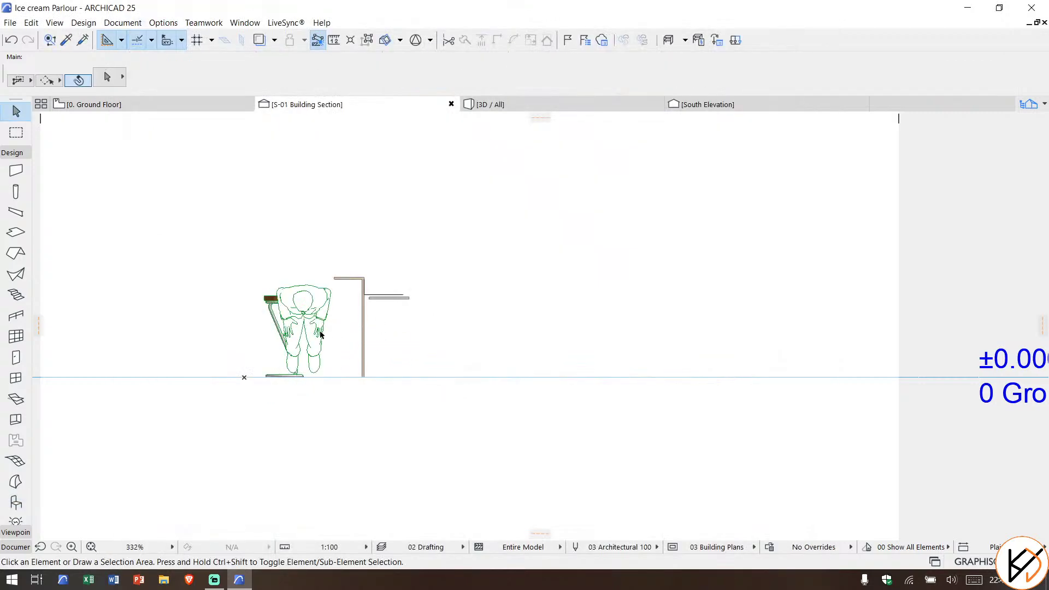
{"action": "key", "text": "ctrl+z"}
Step: Place the sitting man over the bar stool in the Ground Floor plan, rotated so that he faces the counter
{"action": "left_click", "coordinate": [129, 105]}
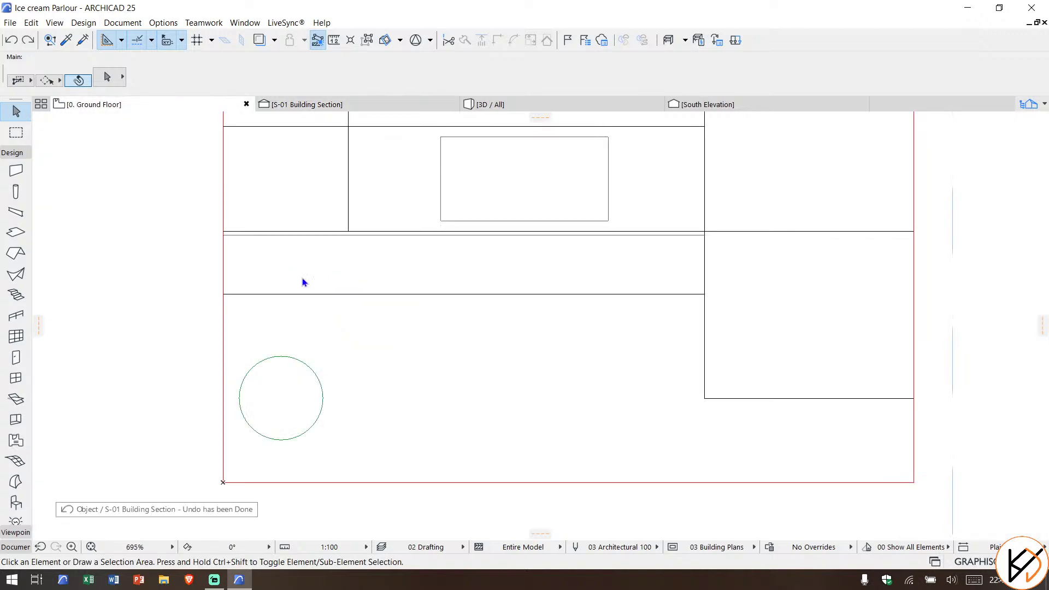
{"action": "scroll", "coordinate": [301, 372], "scroll_direction": "down", "scroll_amount": 3}
{"action": "key", "text": "ctrl+shift+z"}
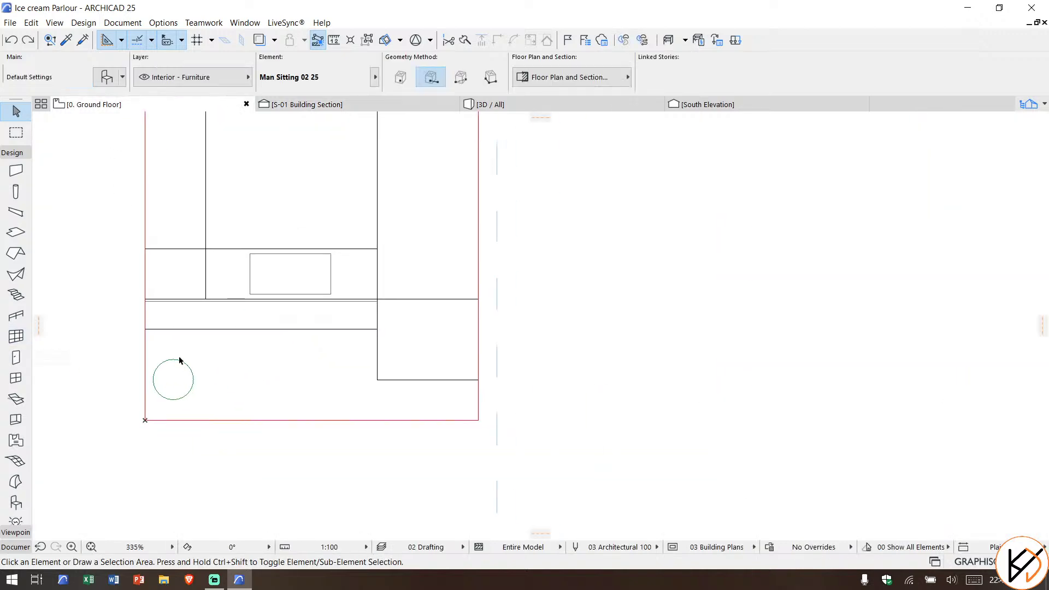
{"action": "left_click", "coordinate": [173, 375]}
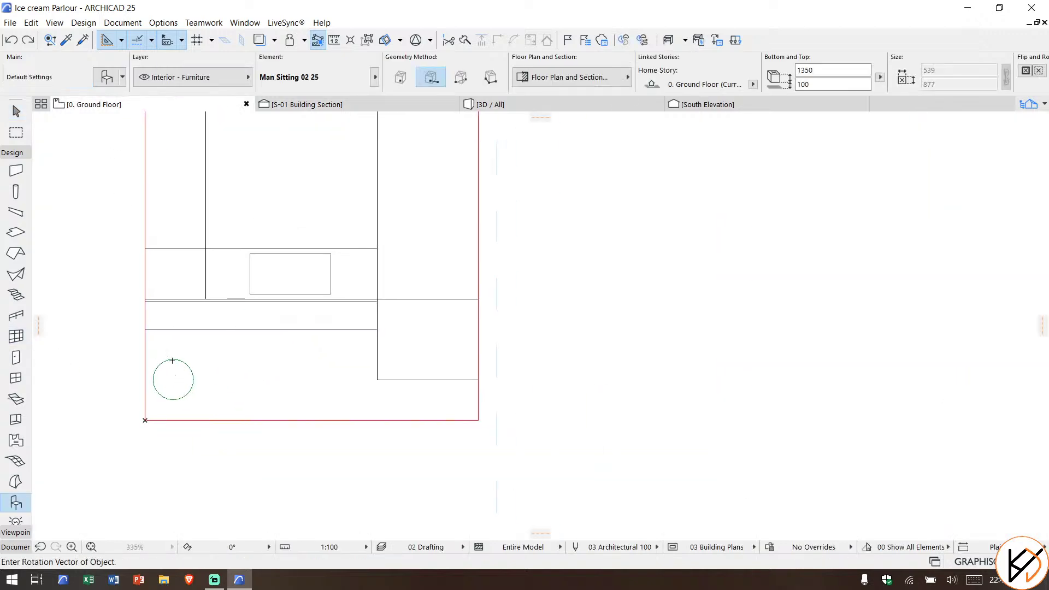
{"action": "left_click", "coordinate": [95, 374]}
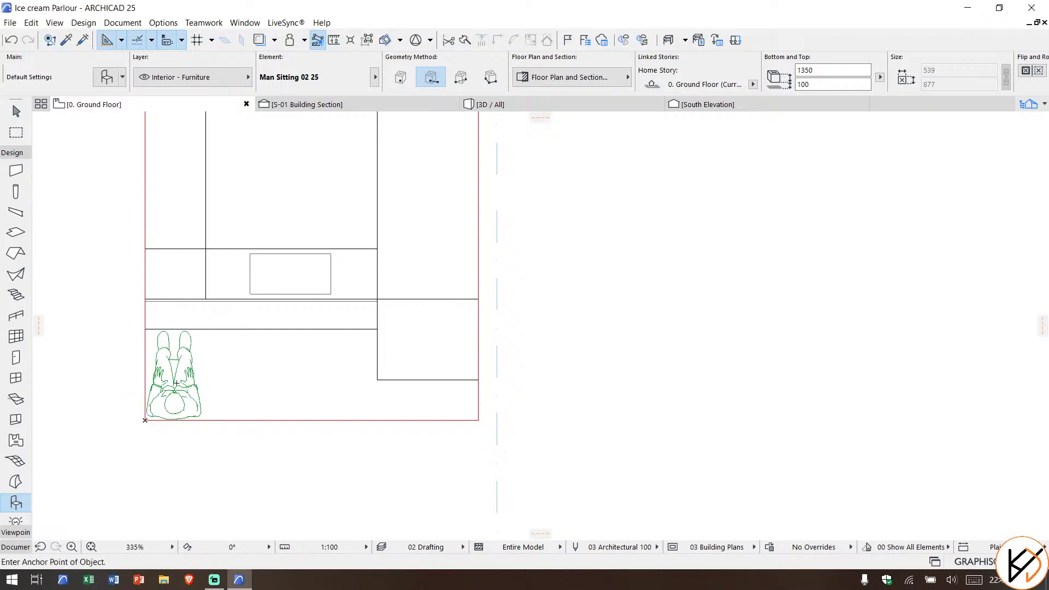
{"action": "key", "text": "Escape"}
Step: In the building section, move the sitting man up onto the bar stool's seat, to a base elevation of 386
{"action": "left_click", "coordinate": [369, 103]}
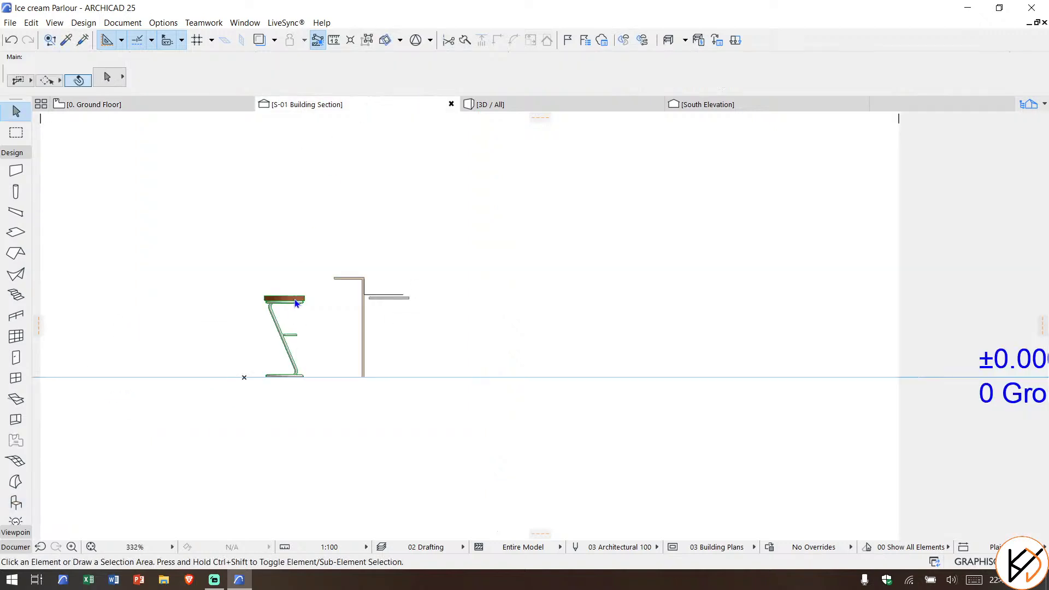
{"action": "scroll", "coordinate": [305, 328], "scroll_direction": "up", "scroll_amount": 3}
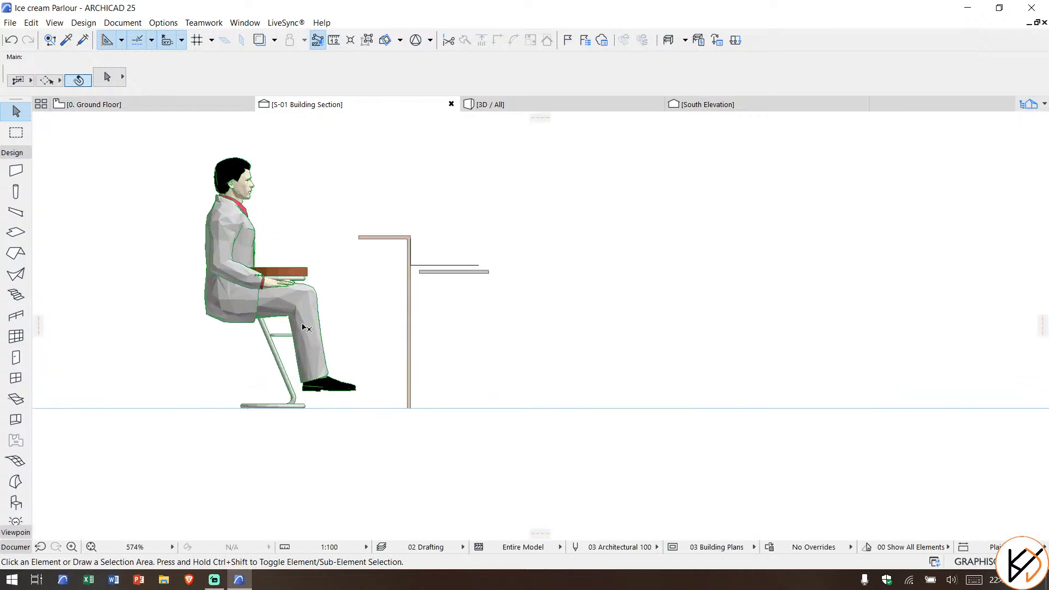
{"action": "left_click", "coordinate": [328, 320]}
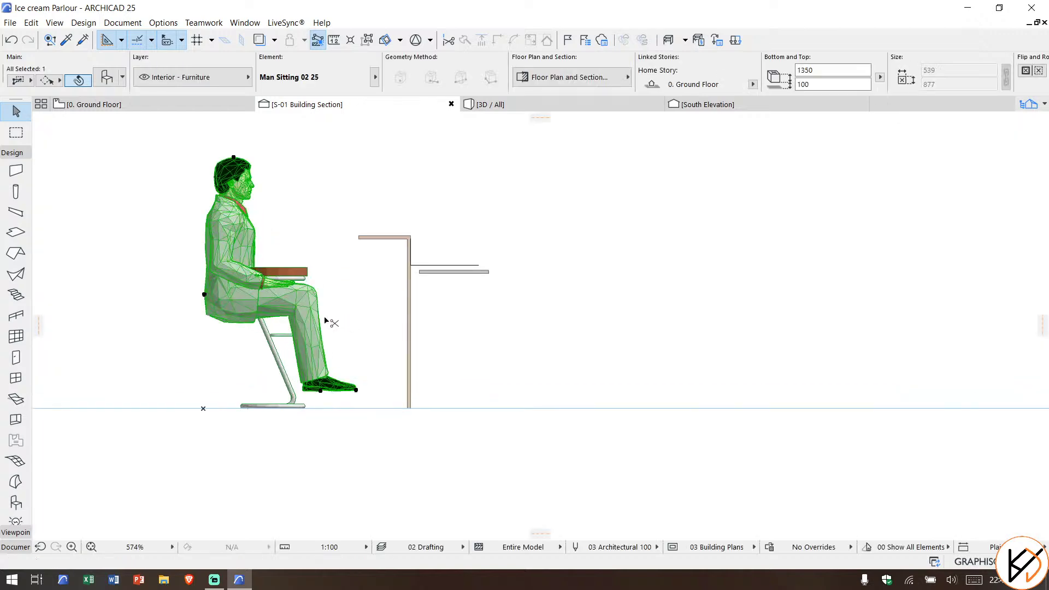
{"action": "key", "text": "ctrl+e"}
{"action": "left_click", "coordinate": [288, 316]}
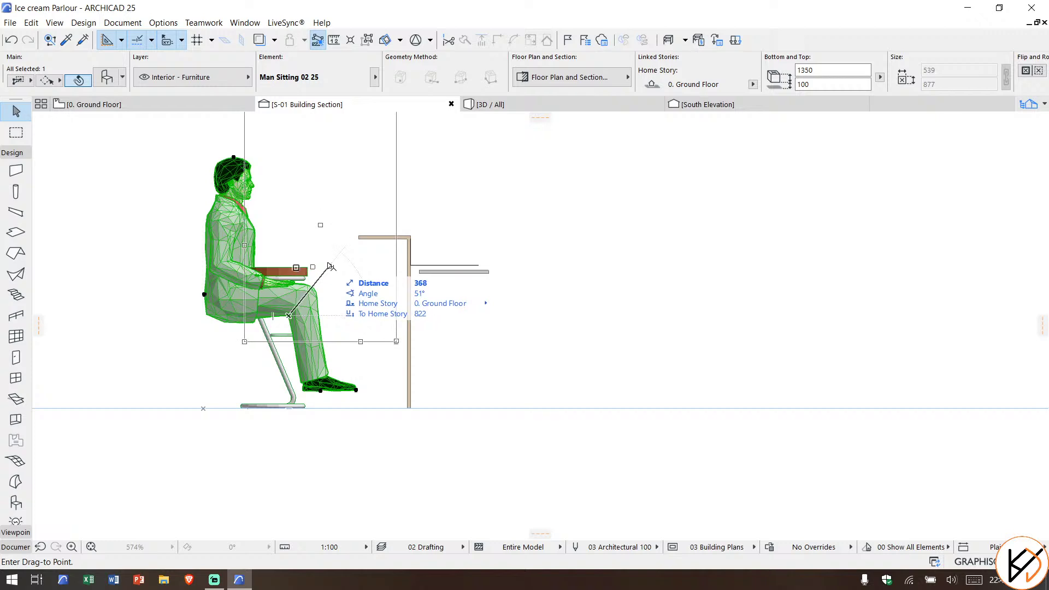
{"action": "left_click", "coordinate": [327, 266]}
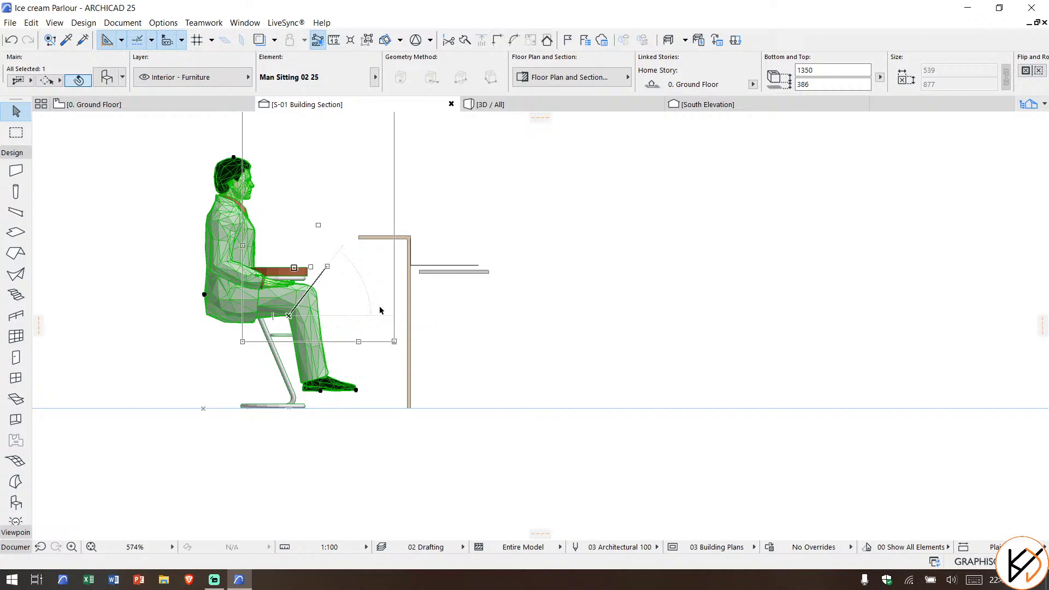
{"action": "left_click", "coordinate": [381, 311]}
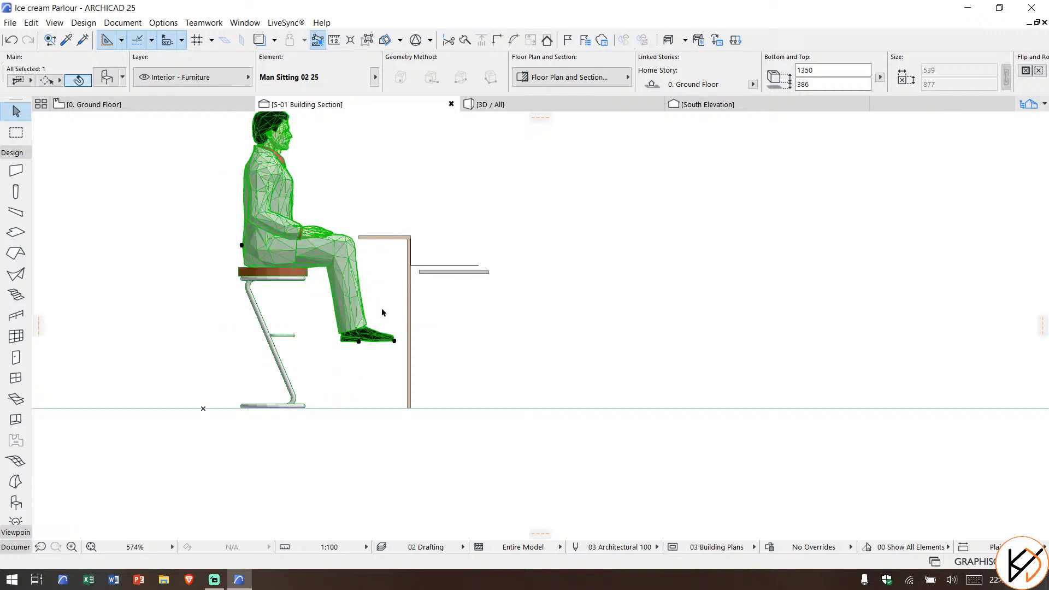
Step: Try a height of 600 for the bar stool and set its final height to 700
{"action": "middle_click_drag", "start_coordinate": [295, 290], "coordinate": [290, 345]}
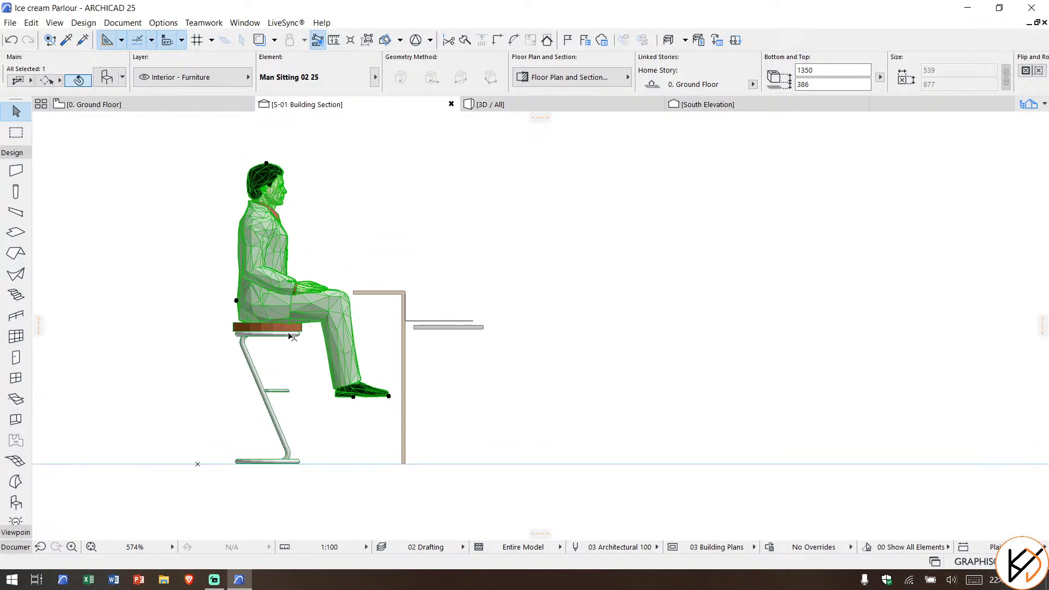
{"action": "left_click", "coordinate": [290, 335]}
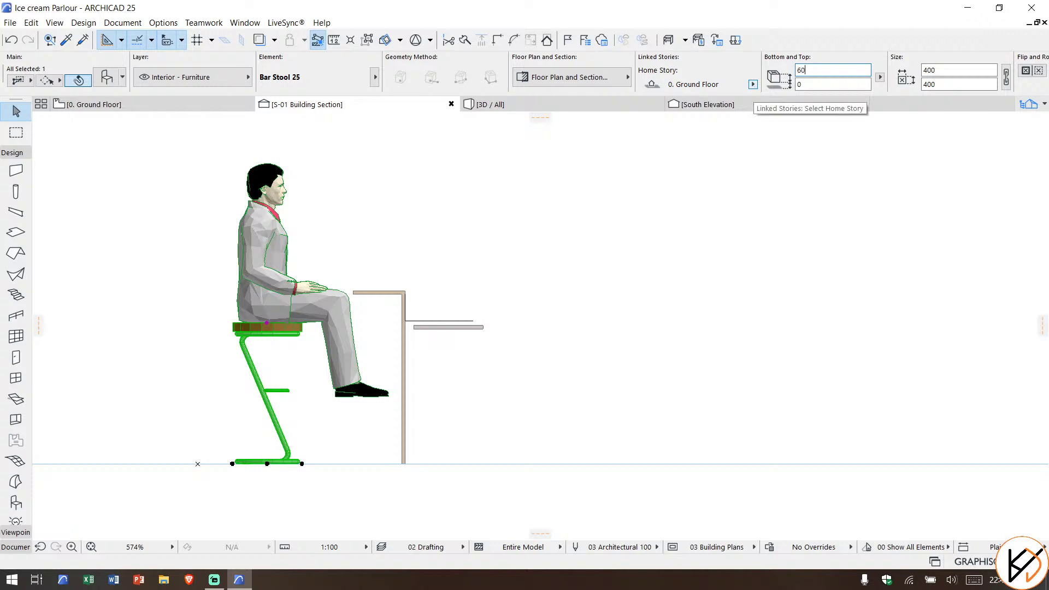
{"action": "key", "text": "Return"}
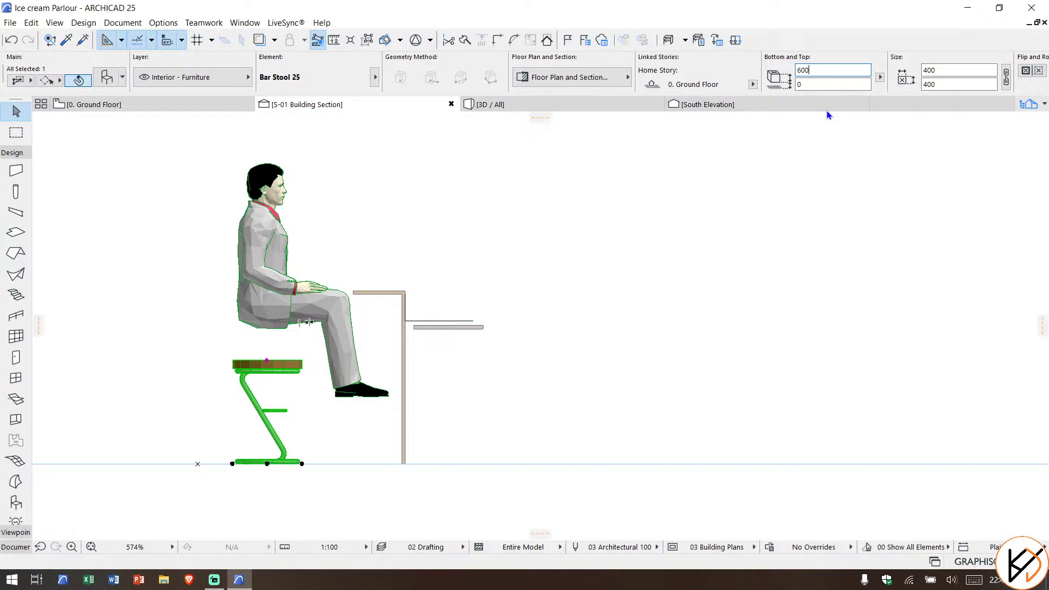
{"action": "left_click", "coordinate": [814, 71]}
{"action": "key", "text": "Return"}
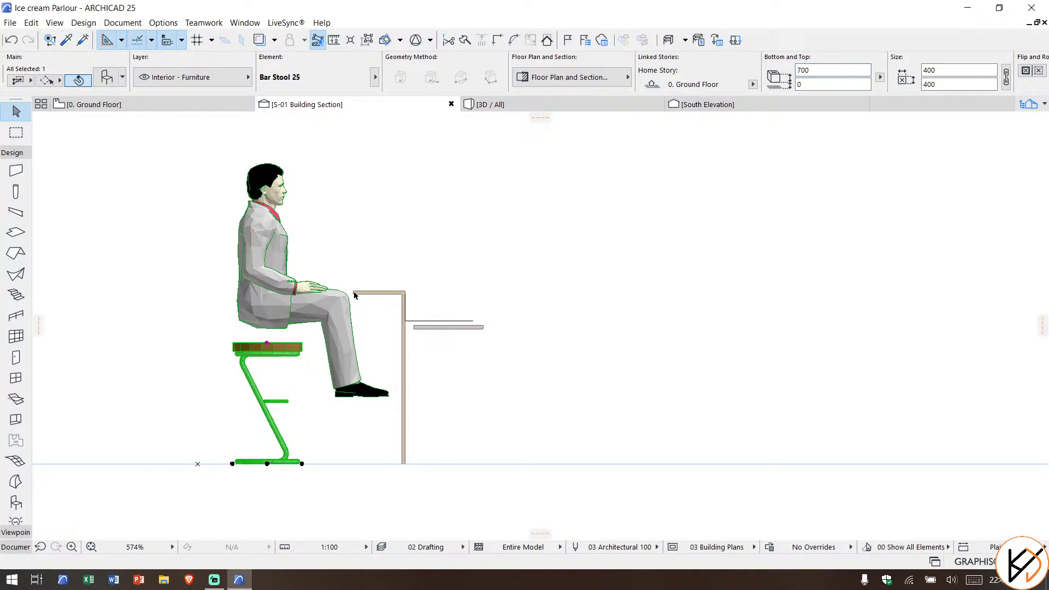
Step: Move the sitting man straight down onto the lowered stool seat, to a base elevation of 280
{"action": "left_click", "coordinate": [317, 327]}
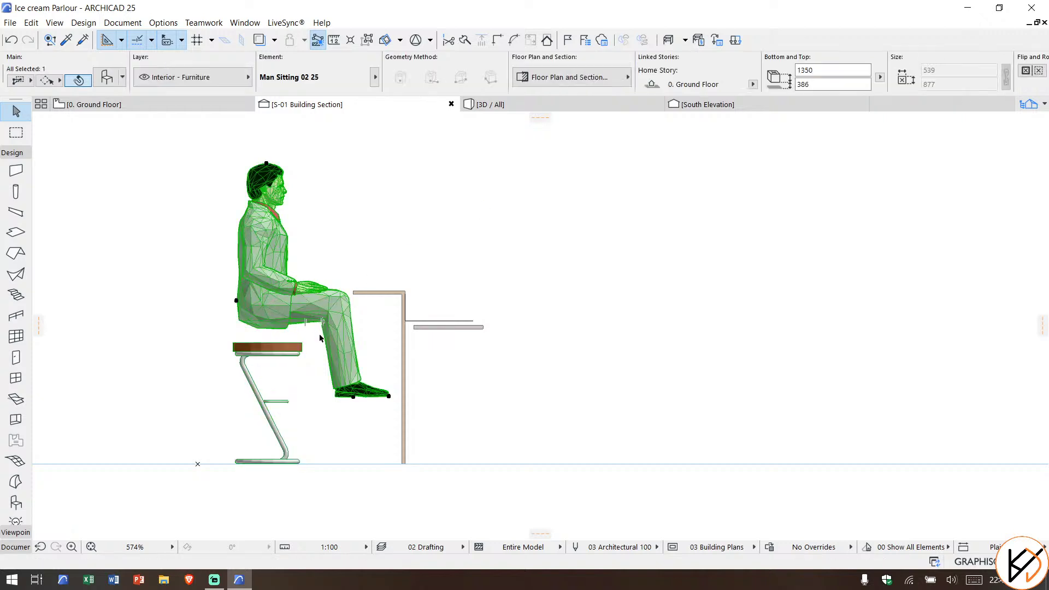
{"action": "key", "text": "ctrl+d"}
{"action": "left_click", "coordinate": [321, 322]}
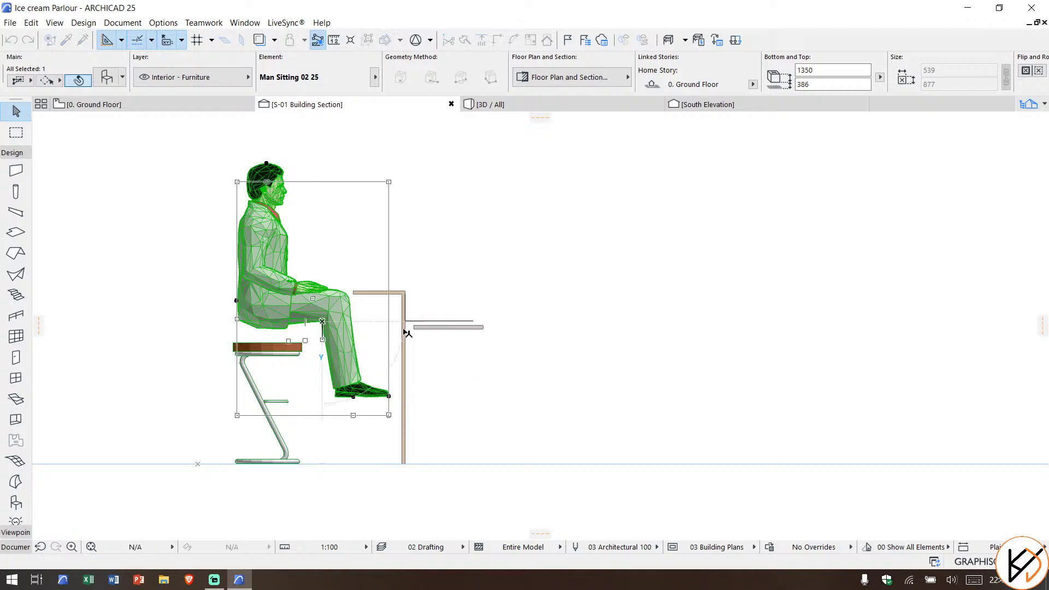
{"action": "key", "text": "Escape"}
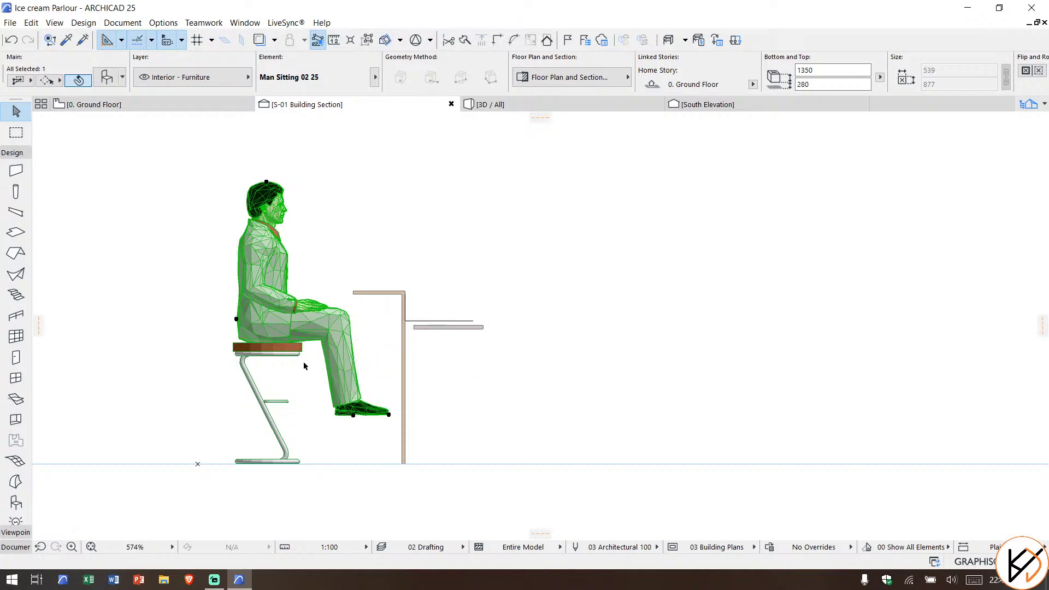
{"action": "left_click", "coordinate": [288, 351], "text": "shift"}
{"action": "key", "text": "ctrl+d"}
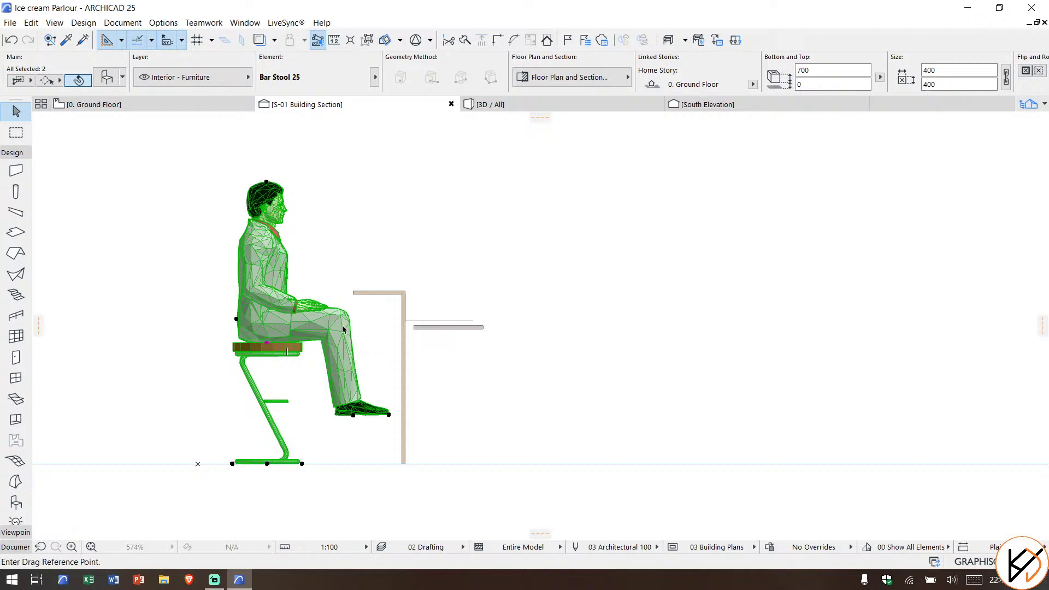
{"action": "left_click", "coordinate": [342, 326]}
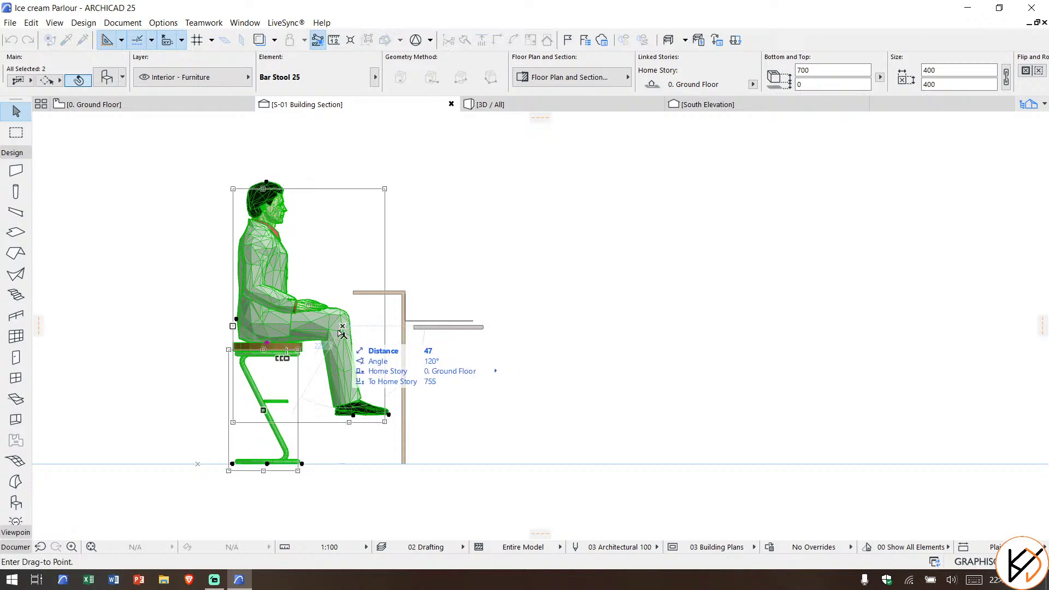
{"action": "key", "text": "Escape"}
{"action": "key", "text": "Escape"}
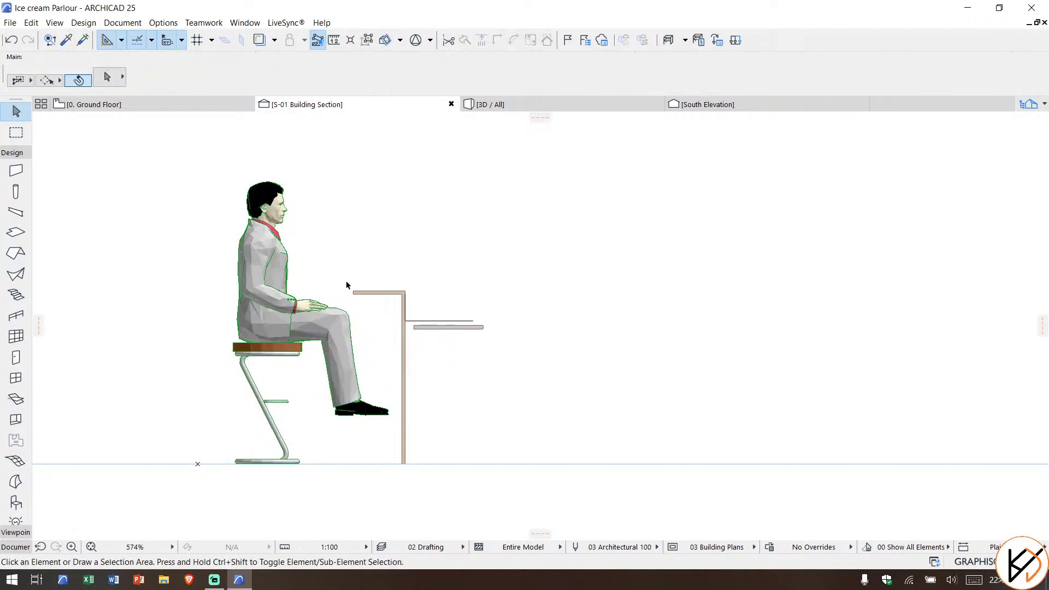
Step: Delete the sitting man from the building section, keeping the bar stool
{"action": "left_click", "coordinate": [277, 258]}
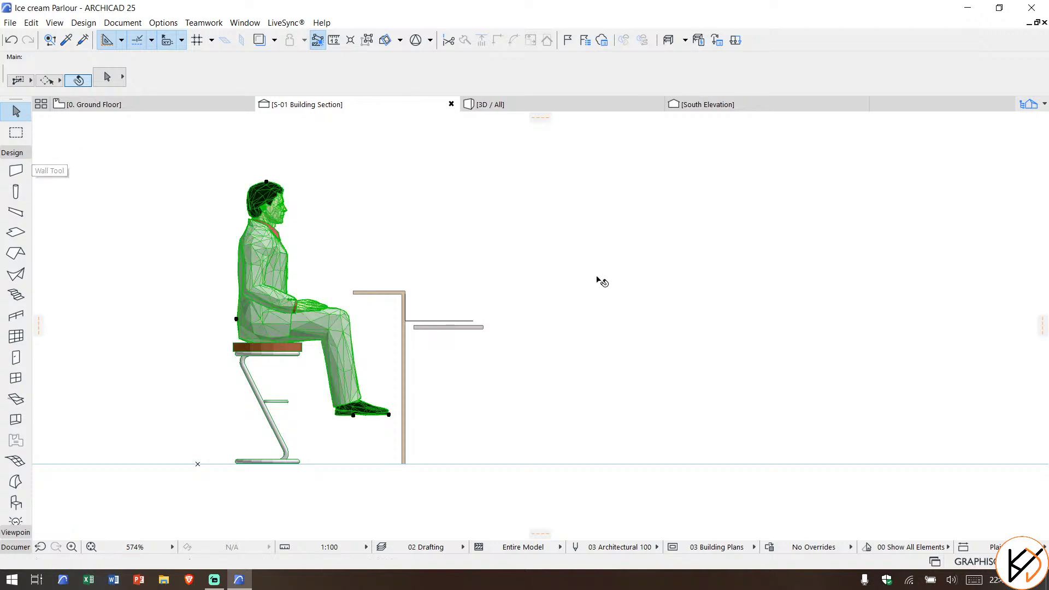
{"action": "left_click", "coordinate": [598, 277]}
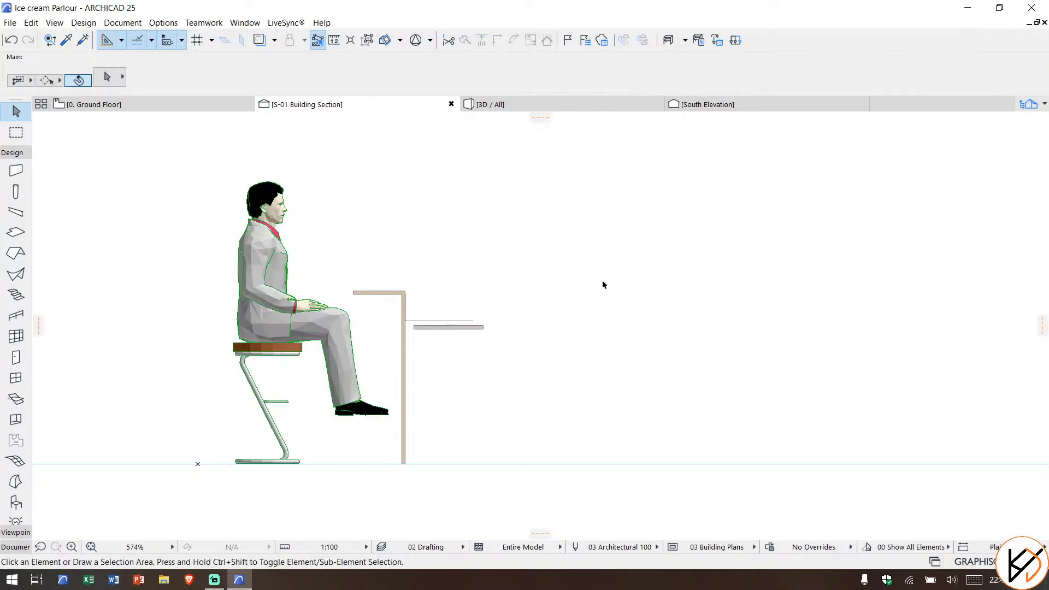
{"action": "left_click", "coordinate": [257, 279]}
{"action": "left_click", "coordinate": [140, 164]}
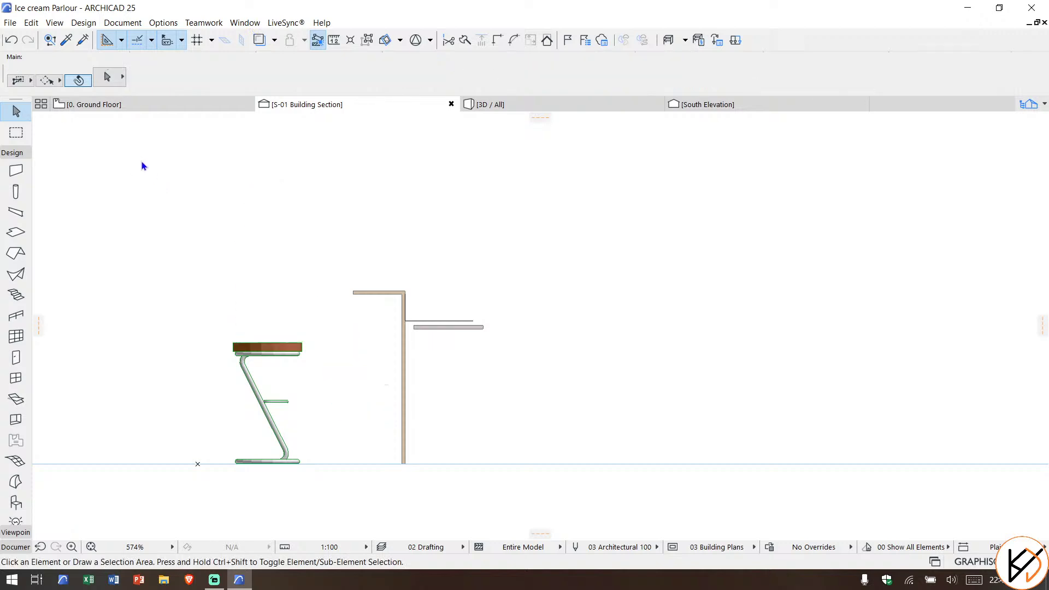
Step: On the ground floor plan, multiply the bar stool into two further copies in a horizontal row at increments of about 733
{"action": "left_click", "coordinate": [146, 106]}
{"action": "scroll", "coordinate": [202, 397], "scroll_direction": "up", "scroll_amount": 3}
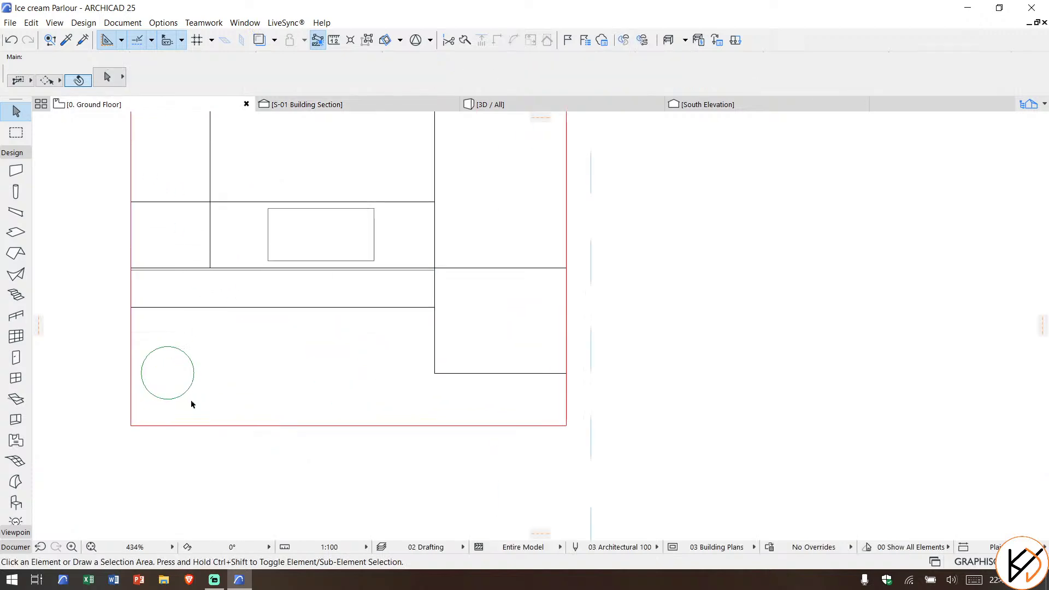
{"action": "left_click", "coordinate": [179, 373]}
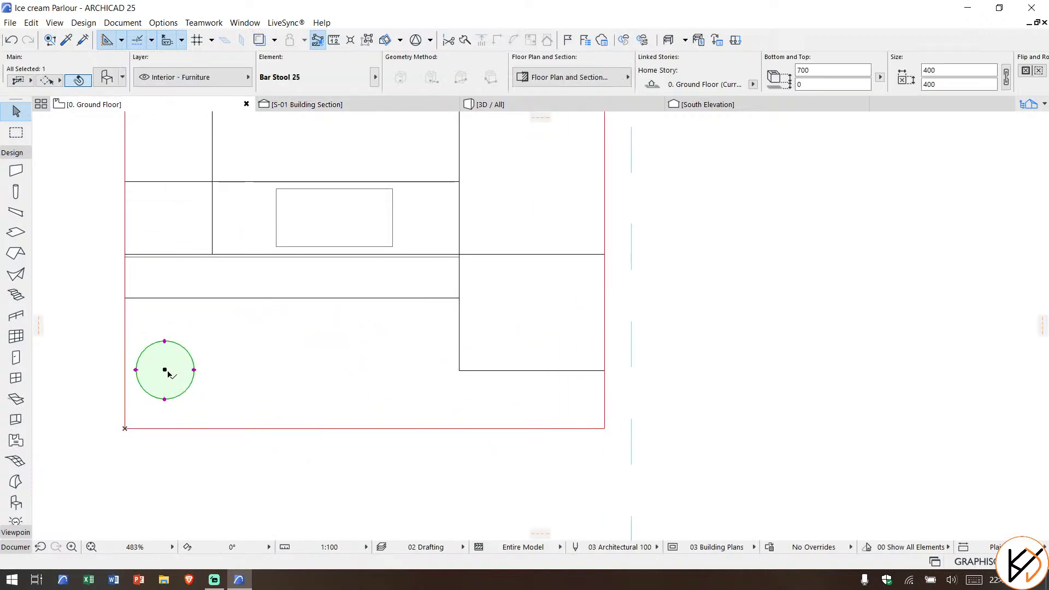
{"action": "left_click", "coordinate": [165, 370]}
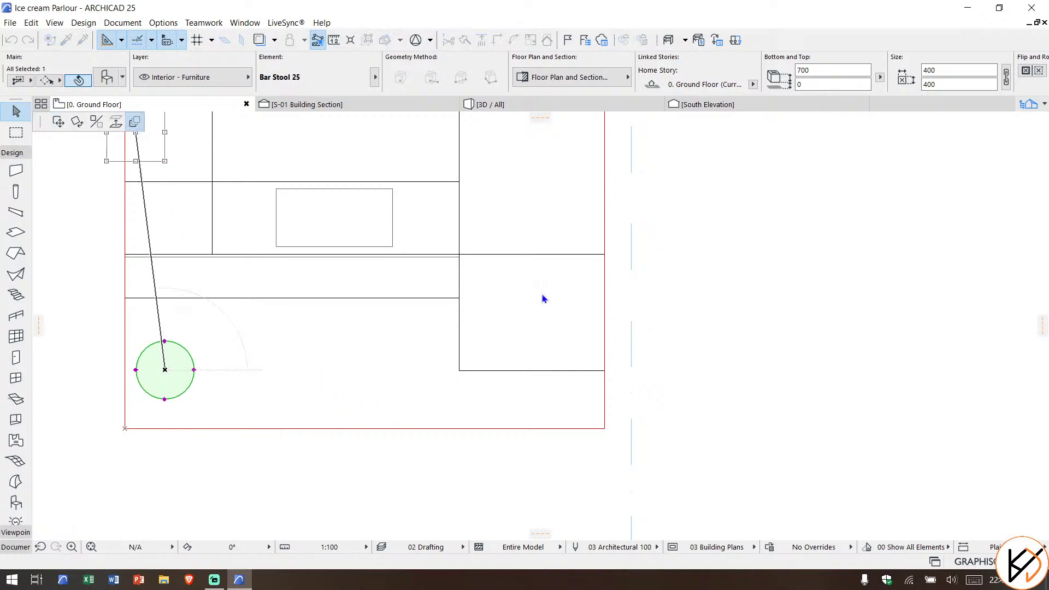
{"action": "left_click", "coordinate": [135, 121]}
{"action": "left_click", "coordinate": [486, 203]}
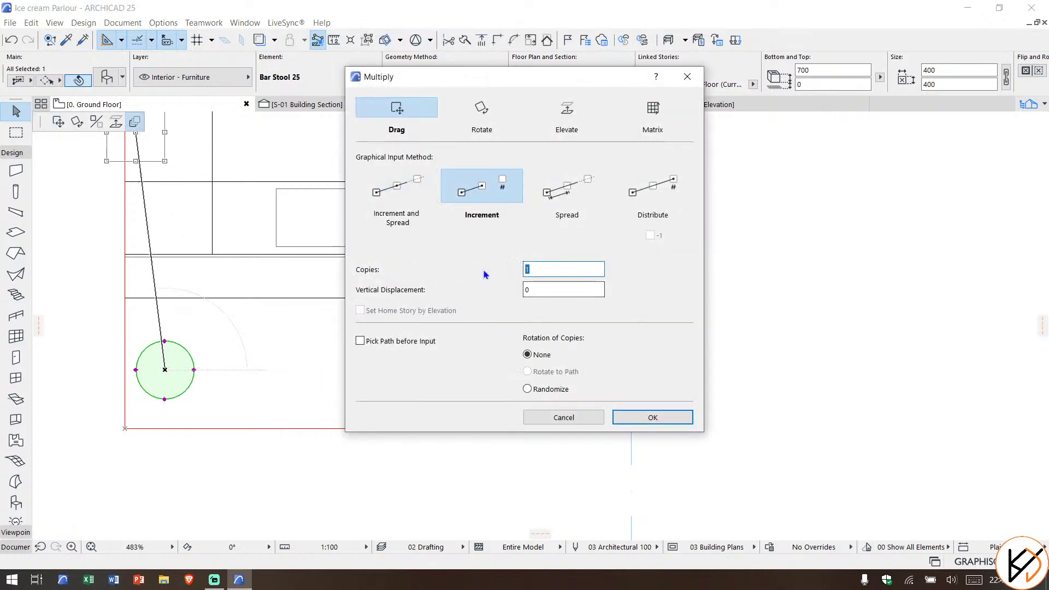
{"action": "type", "text": "2"}
{"action": "key", "text": "Return"}
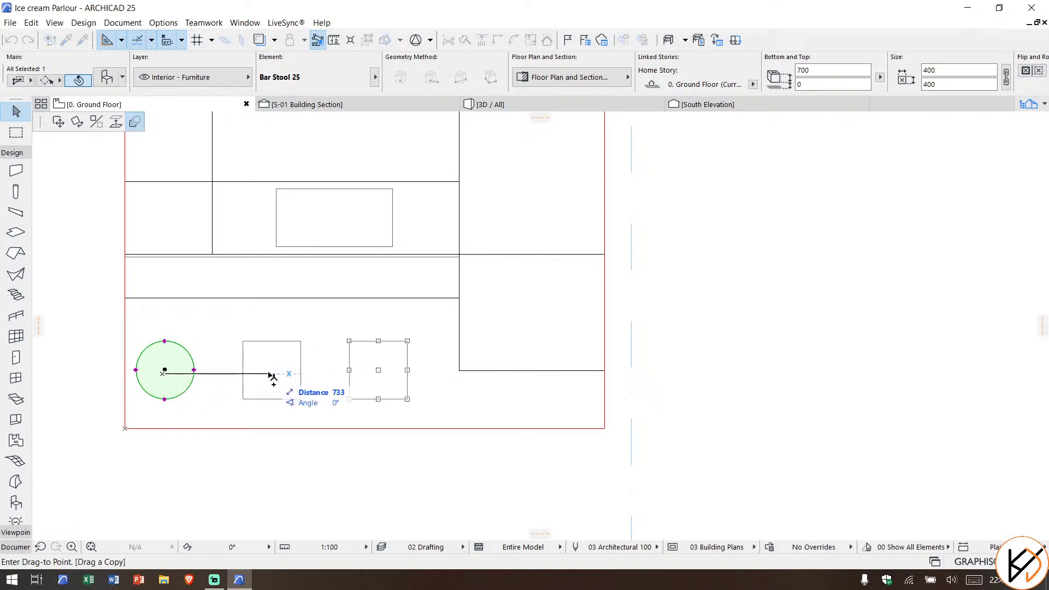
{"action": "left_click", "coordinate": [271, 376]}
Step: Move the three bar stools together straight up in plan, slightly closer to the counter
{"action": "key", "text": "ctrl+d"}
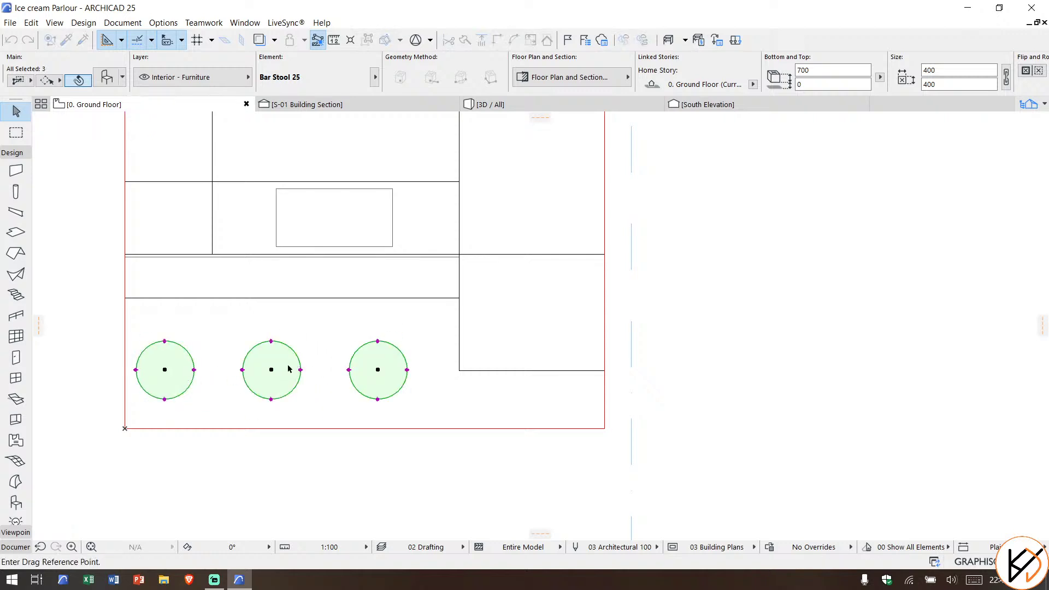
{"action": "left_click", "coordinate": [271, 370]}
{"action": "left_click", "coordinate": [272, 350]}
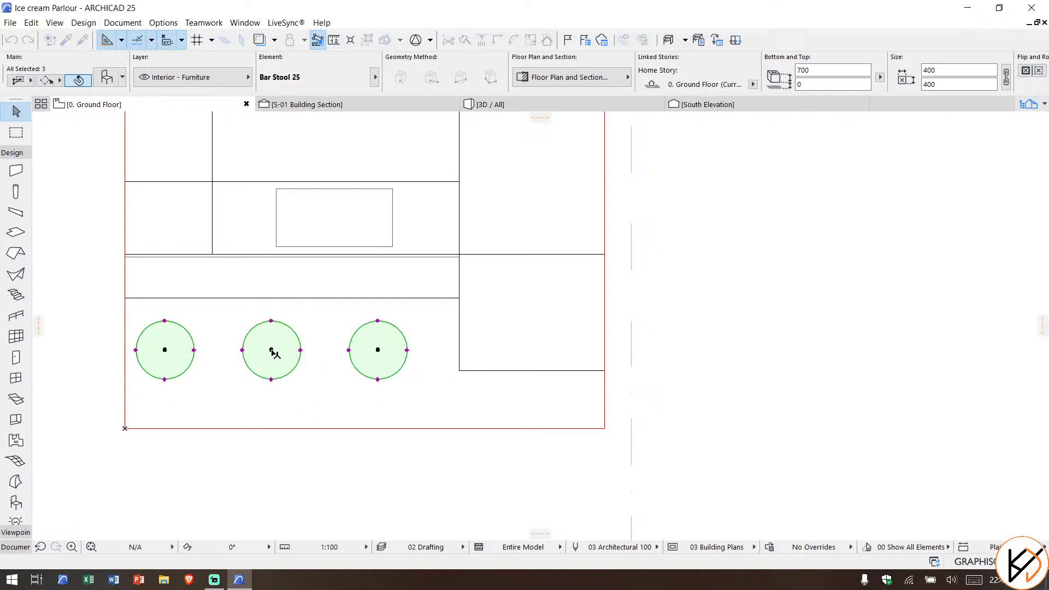
{"action": "key", "text": "Escape"}
{"action": "scroll", "coordinate": [497, 296], "scroll_direction": "down", "scroll_amount": 2}
{"action": "middle_click_drag", "start_coordinate": [512, 287], "coordinate": [427, 325]}
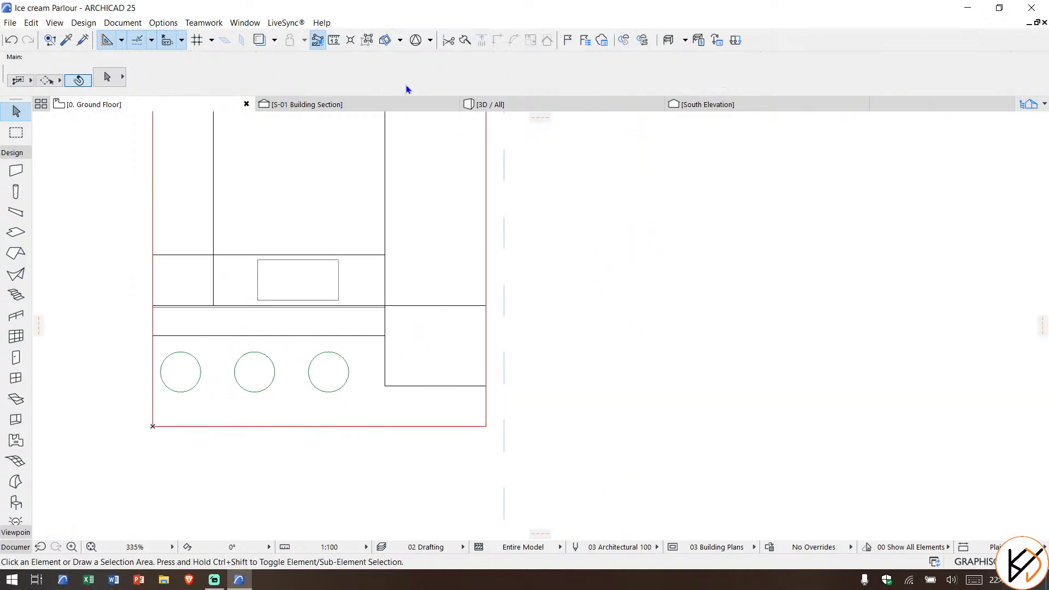
Step: Examine the three bar stools against the counter front from several angles in 3D
{"action": "left_click", "coordinate": [521, 106]}
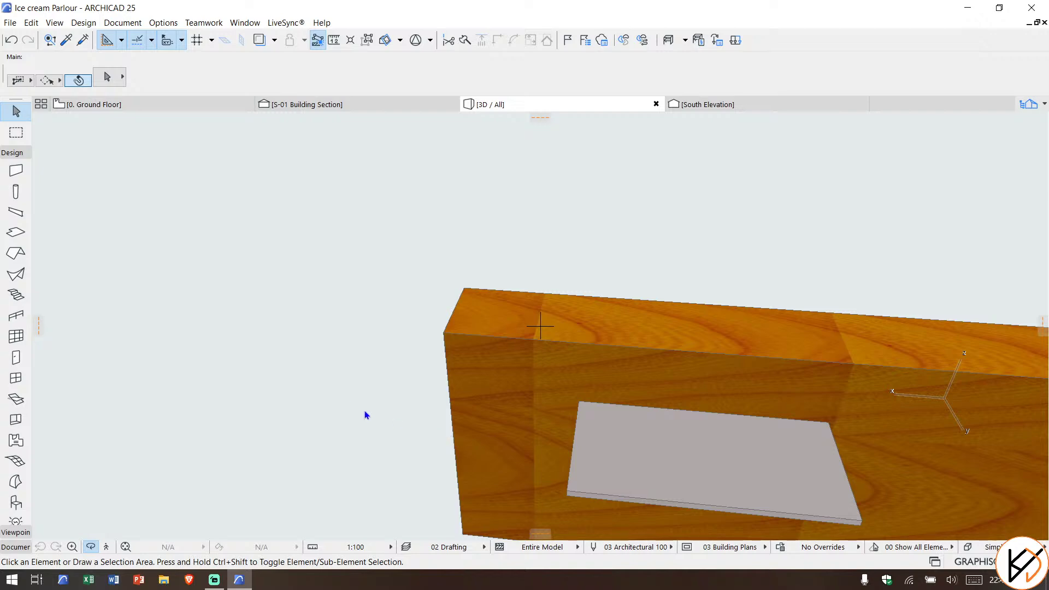
{"action": "middle_click_drag", "start_coordinate": [365, 411], "coordinate": [326, 208], "text": "shift"}
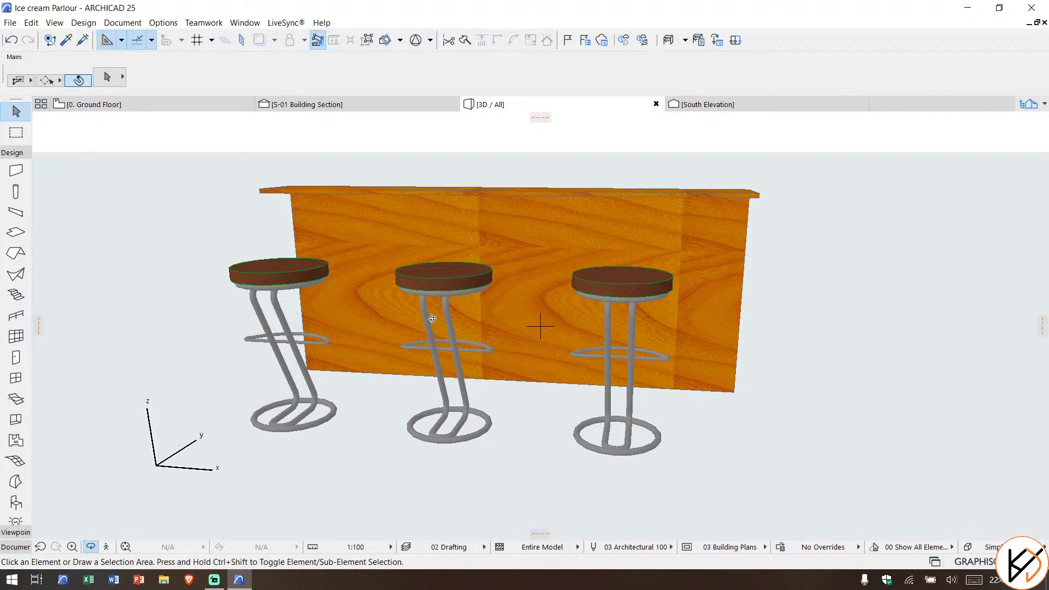
{"action": "middle_click_drag", "start_coordinate": [431, 318], "coordinate": [562, 305], "text": "shift"}
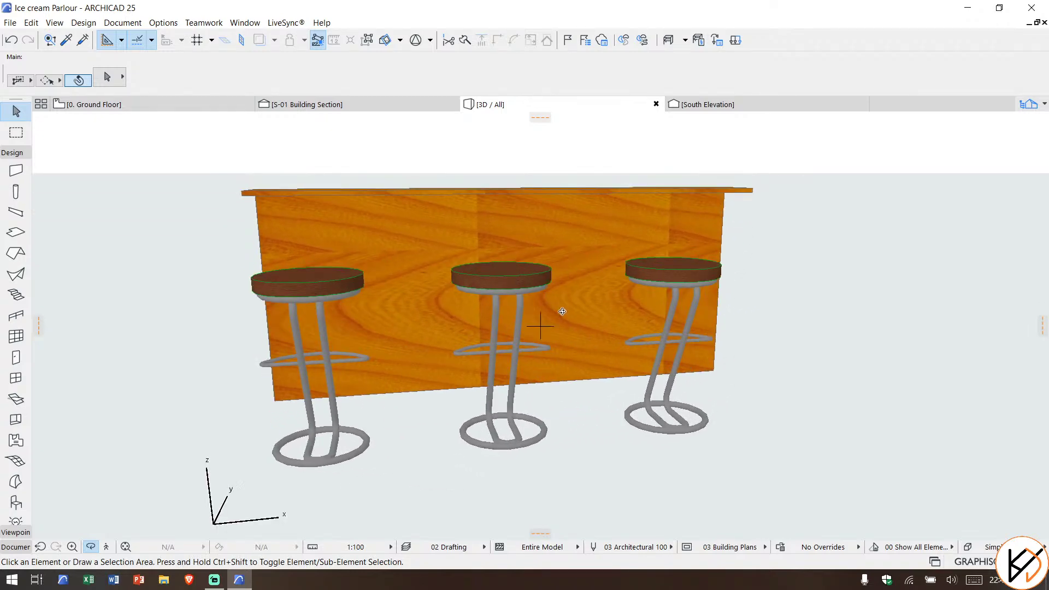
{"action": "middle_click_drag", "start_coordinate": [428, 310], "coordinate": [303, 316], "text": "shift"}
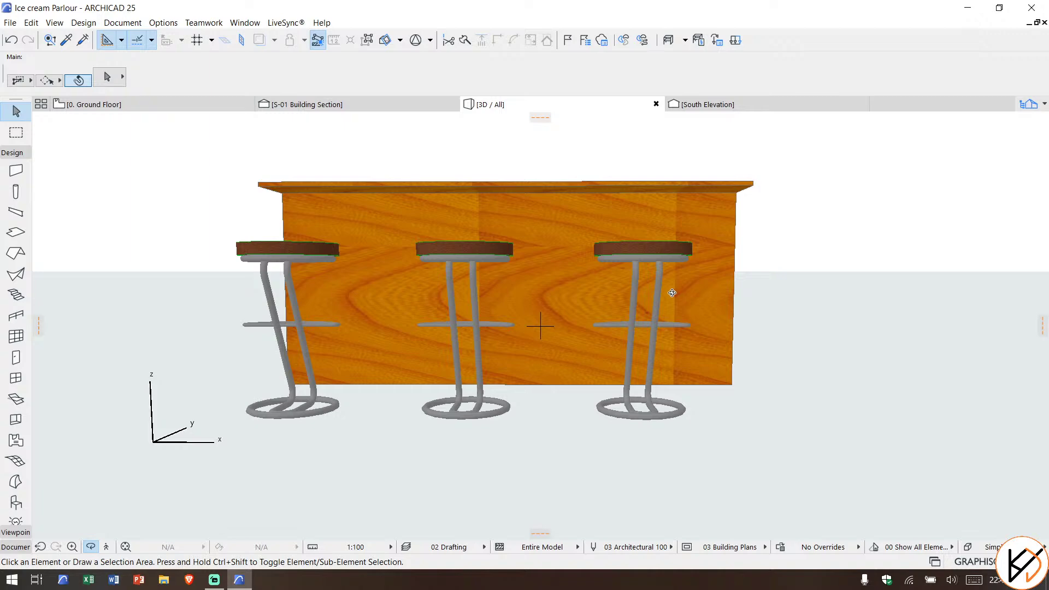
{"action": "middle_click_drag", "start_coordinate": [672, 293], "coordinate": [487, 301], "text": "shift"}
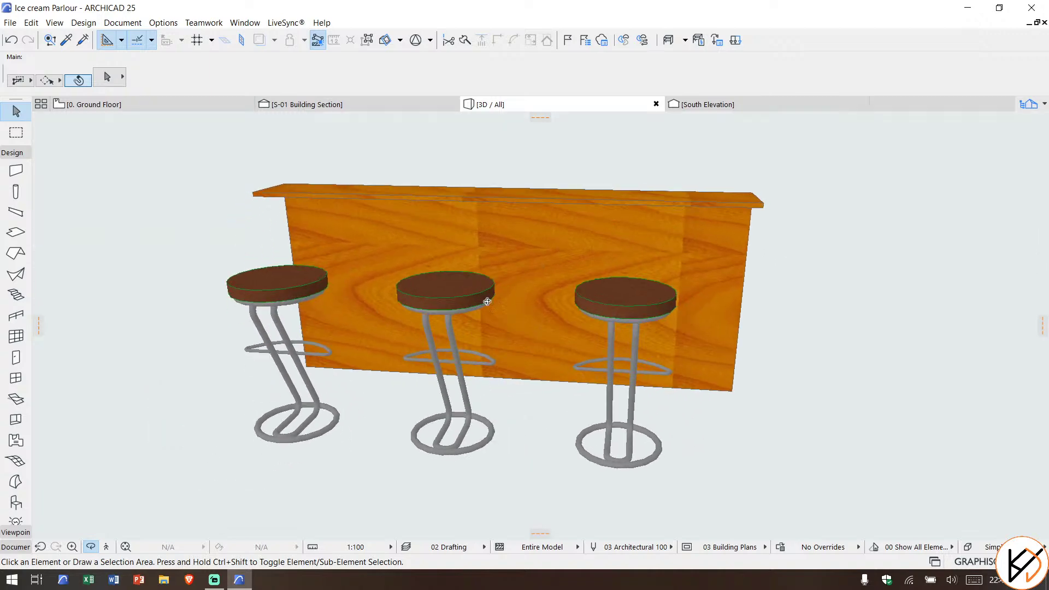
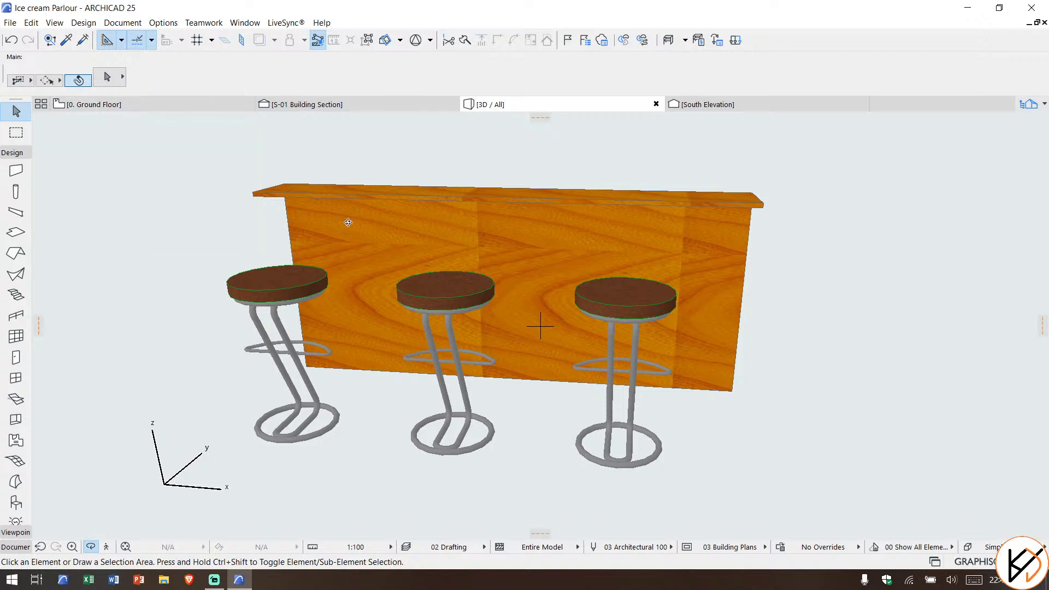
Step: Pick up the counter front panel's slab settings on the ground floor plan and set the new slab's surface to Paint - Titanium White
{"action": "left_click", "coordinate": [174, 106]}
{"action": "scroll", "coordinate": [382, 306], "scroll_direction": "up", "scroll_amount": 10}
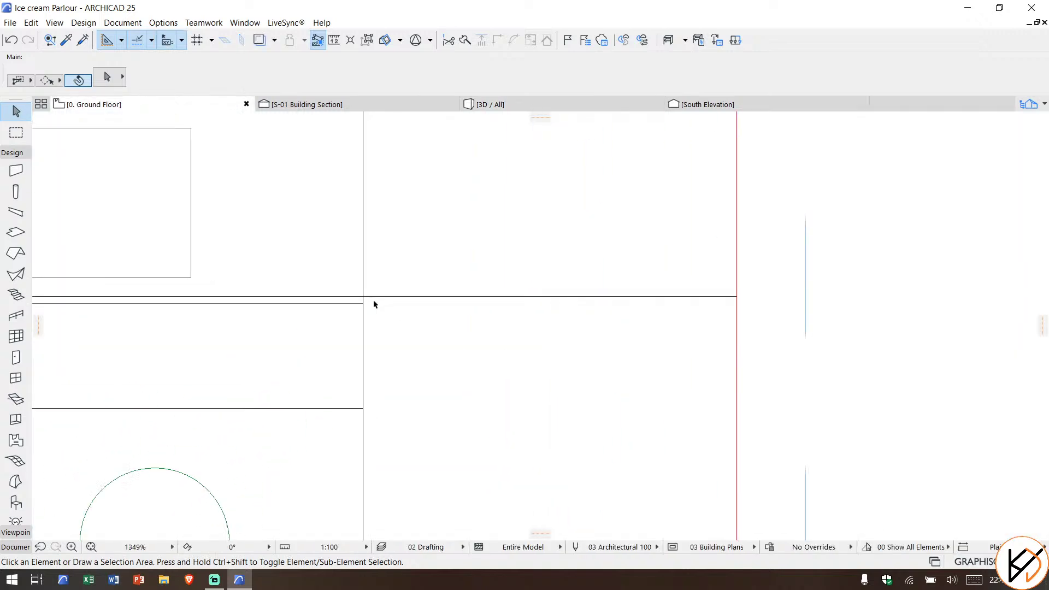
{"action": "left_click", "coordinate": [333, 308]}
{"action": "left_click", "coordinate": [347, 327]}
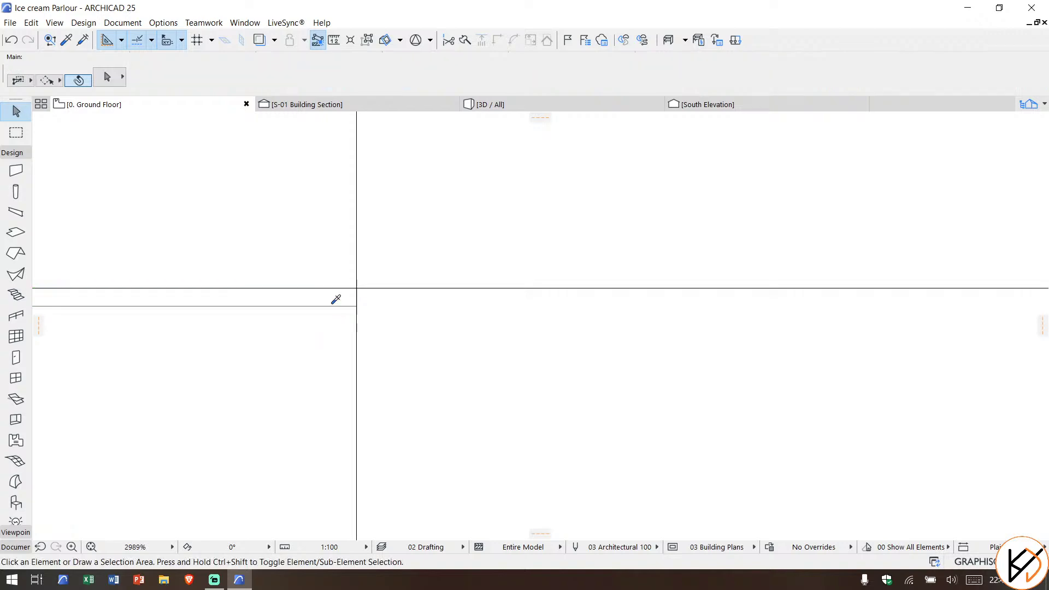
{"action": "left_click", "coordinate": [418, 292], "text": "alt"}
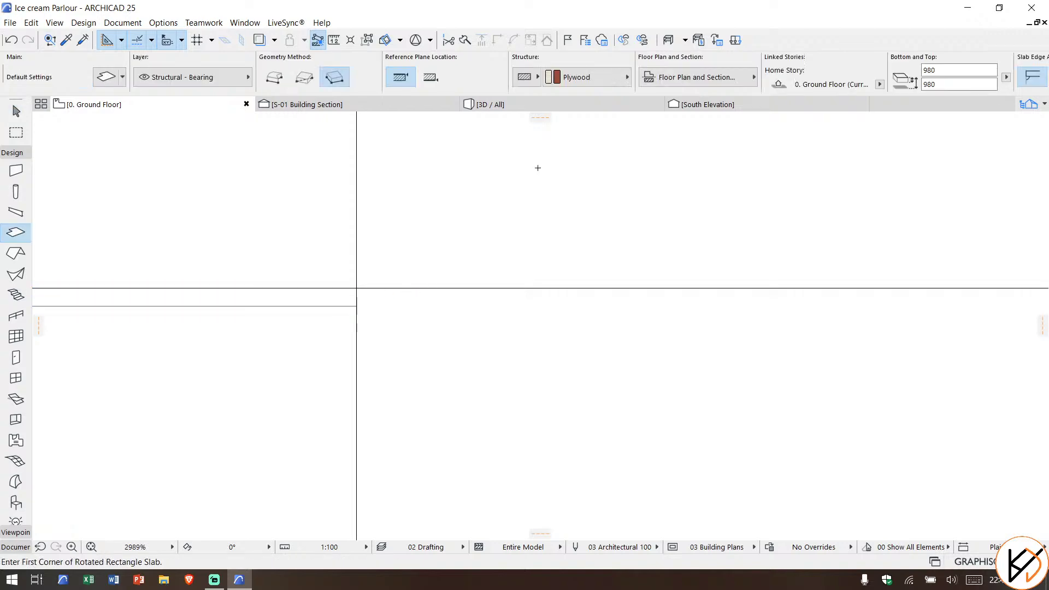
{"action": "scroll", "coordinate": [809, 76], "scroll_direction": "down", "scroll_amount": 5}
{"action": "left_click", "coordinate": [780, 80]}
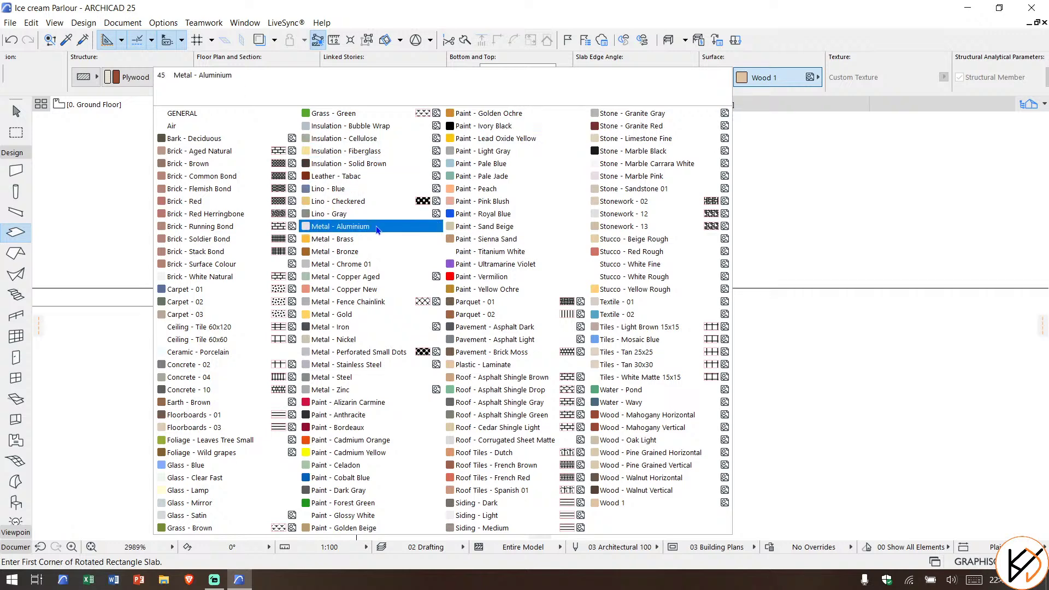
{"action": "left_click", "coordinate": [492, 251]}
Step: Draw a rotated rectangular slab over the front panel, starting 300 from its outer end, 20 deep and 1700 long
{"action": "scroll", "coordinate": [301, 346], "scroll_direction": "down", "scroll_amount": 3}
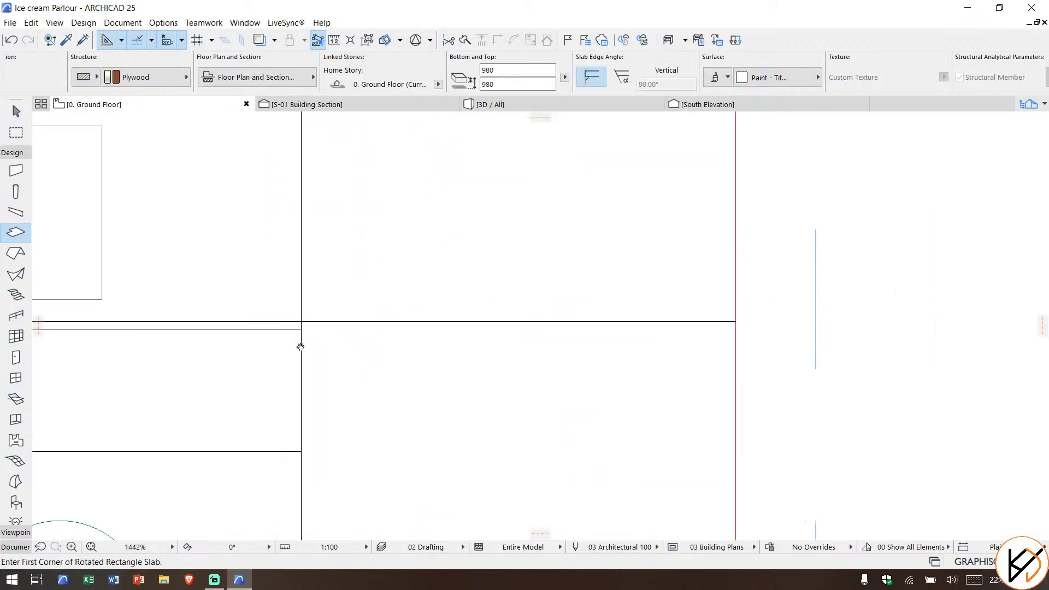
{"action": "scroll", "coordinate": [300, 347], "scroll_direction": "down", "scroll_amount": 3}
{"action": "scroll", "coordinate": [190, 288], "scroll_direction": "up", "scroll_amount": 1}
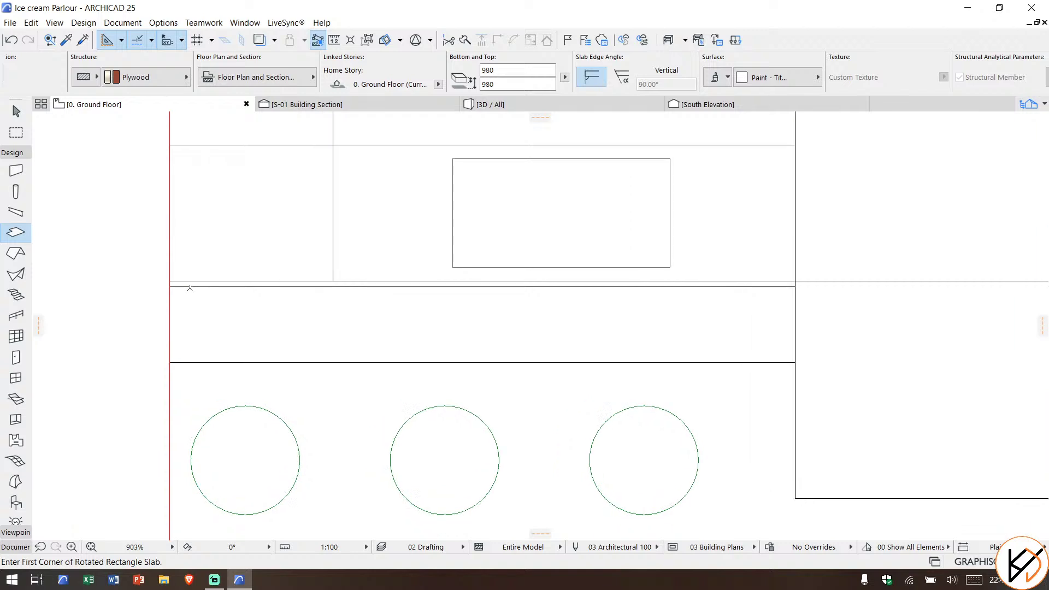
{"action": "scroll", "coordinate": [190, 288], "scroll_direction": "up", "scroll_amount": 5}
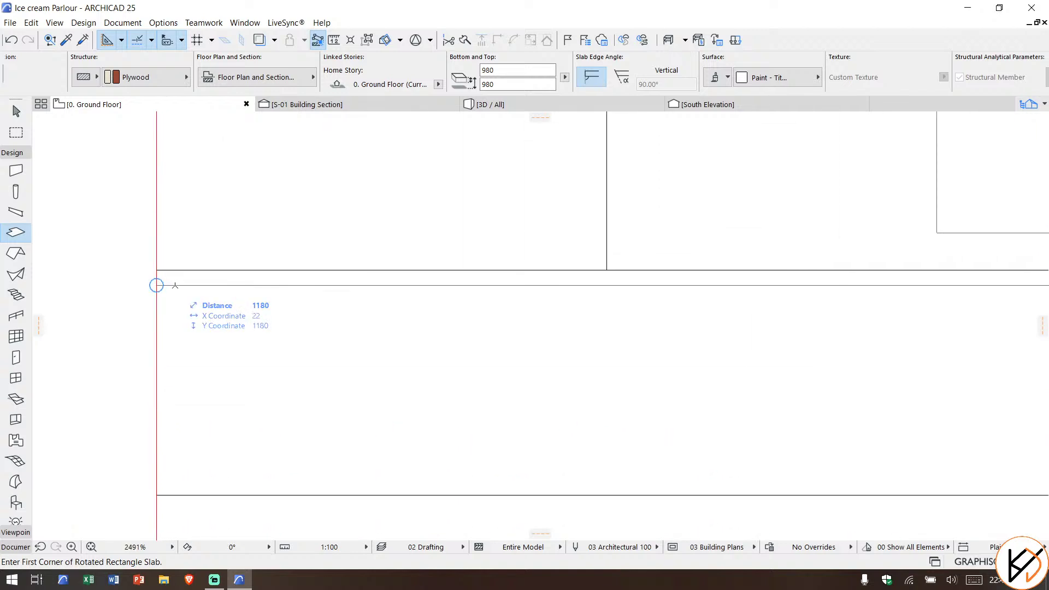
{"action": "type", "text": "3"}
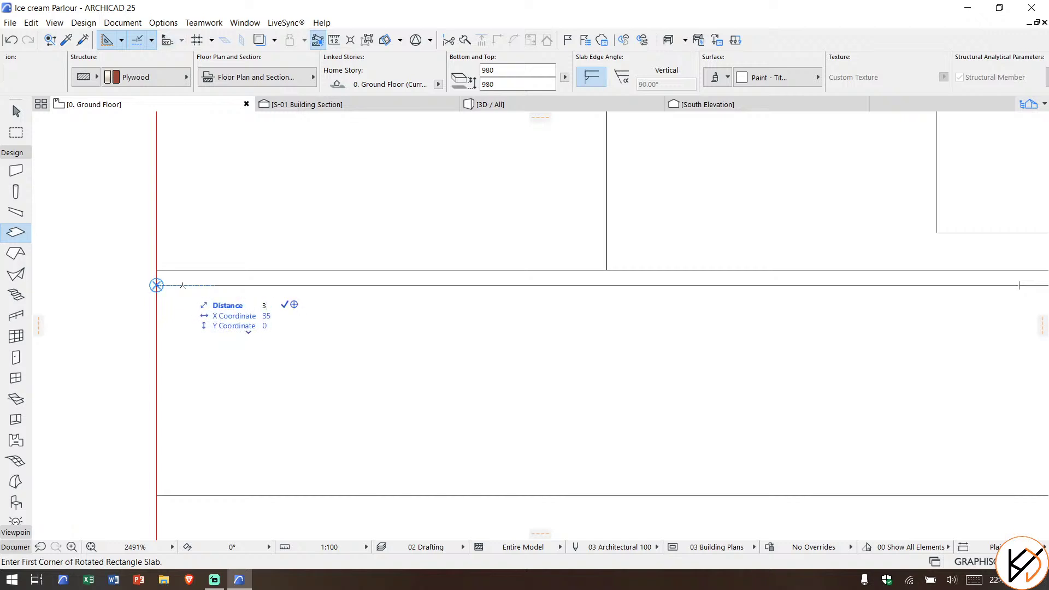
{"action": "type", "text": "00"}
{"action": "key", "text": "Return"}
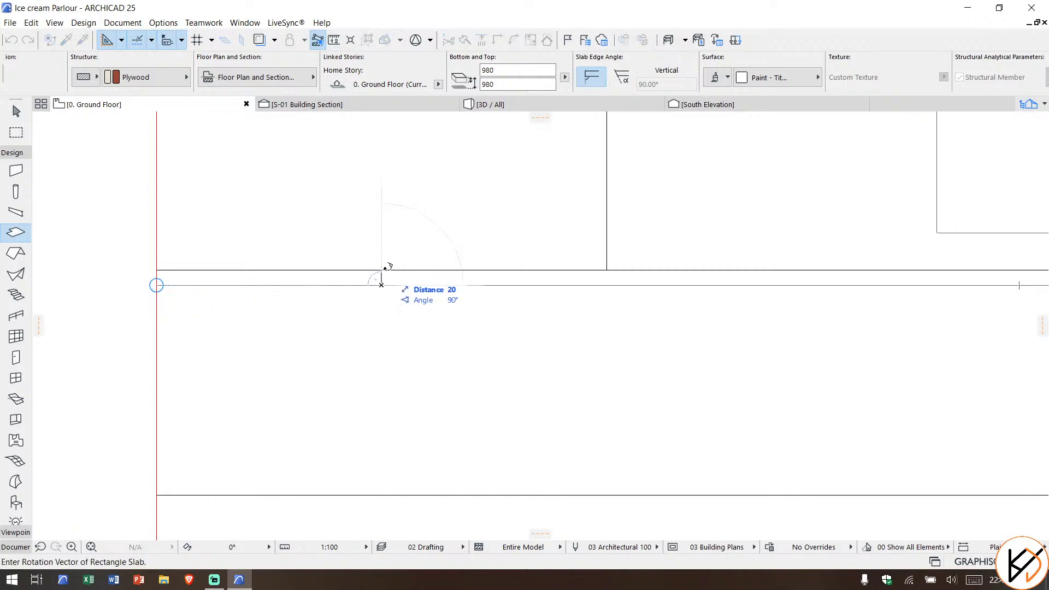
{"action": "left_click", "coordinate": [381, 270]}
{"action": "scroll", "coordinate": [328, 323], "scroll_direction": "down", "scroll_amount": 4}
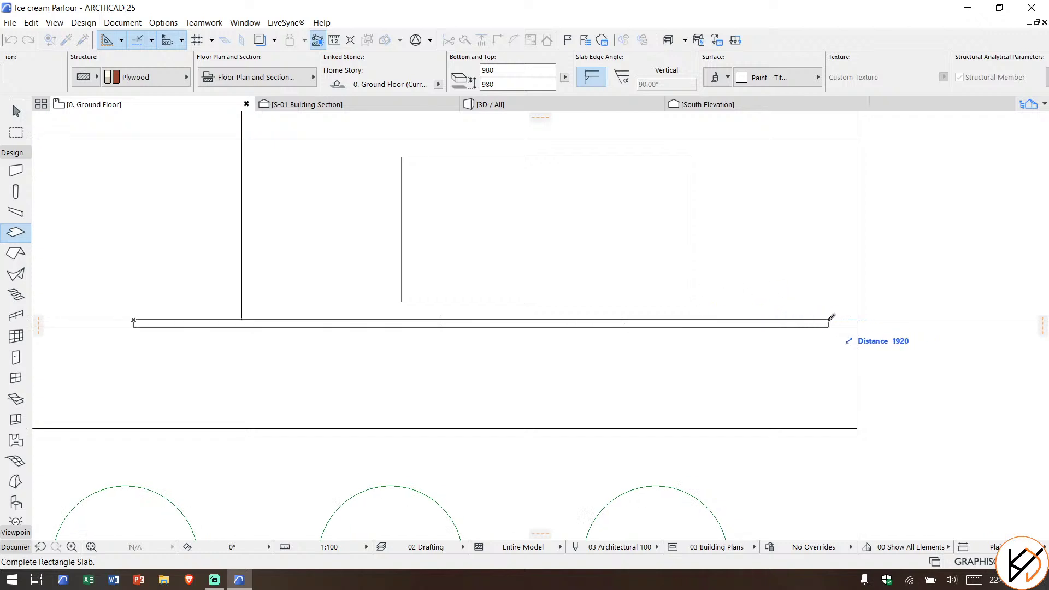
{"action": "type", "text": "1700"}
{"action": "key", "text": "Return"}
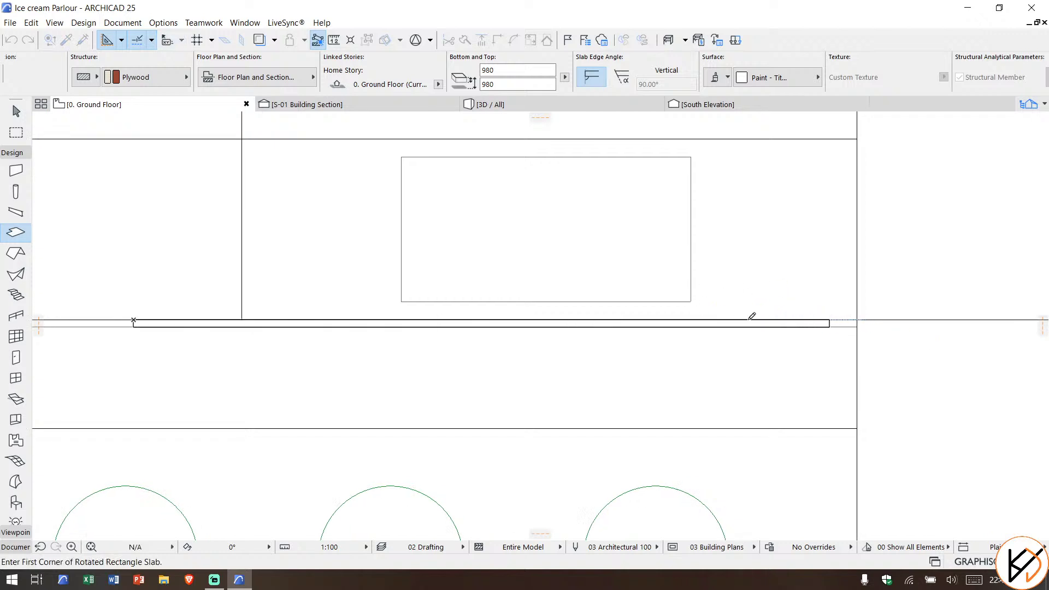
{"action": "key", "text": "Escape"}
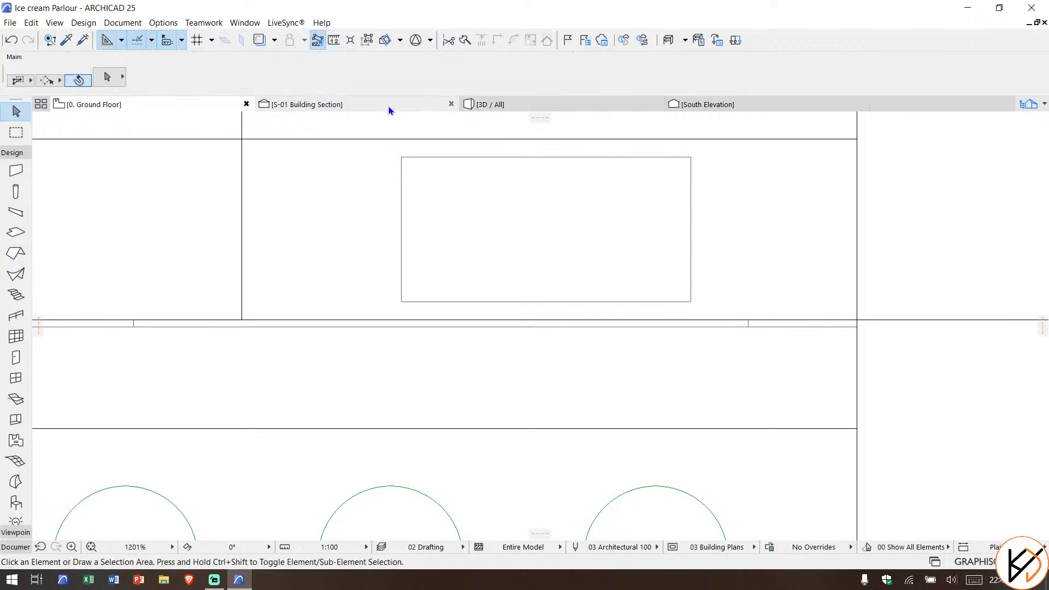
Step: In the building section, move the Wood 1 front panel straight up by about 148 to uncover the overlapping white slab
{"action": "left_click", "coordinate": [522, 107]}
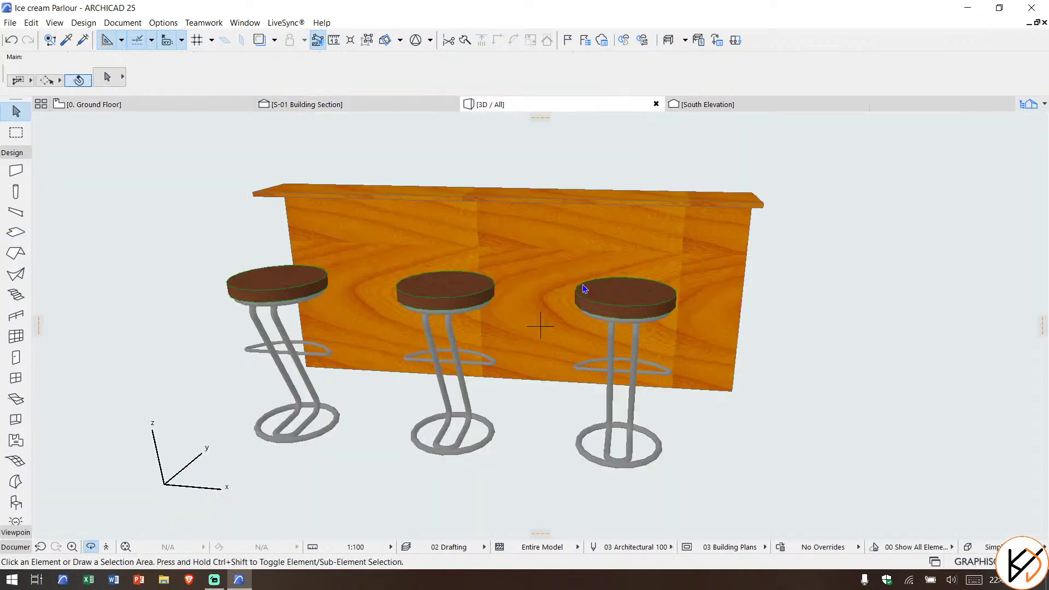
{"action": "left_click", "coordinate": [346, 100]}
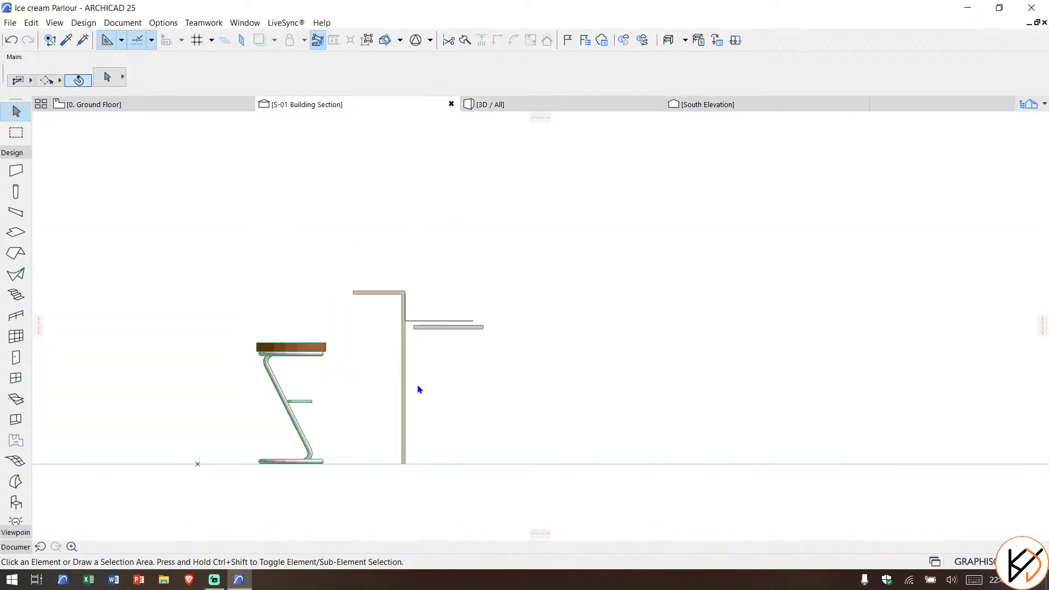
{"action": "left_click", "coordinate": [180, 108]}
{"action": "left_click", "coordinate": [400, 106]}
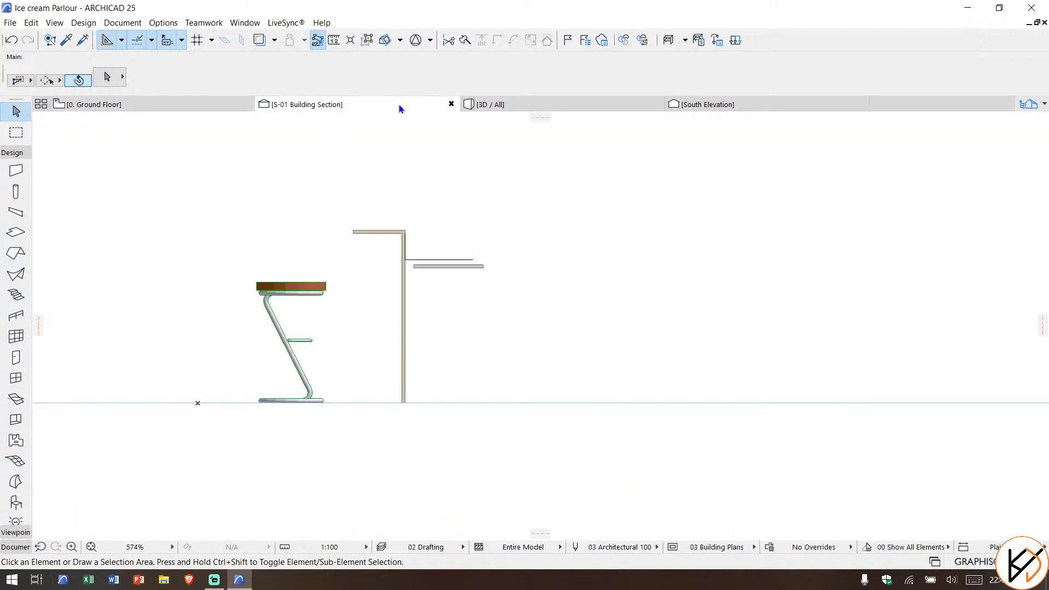
{"action": "scroll", "coordinate": [400, 357], "scroll_direction": "up", "scroll_amount": 6}
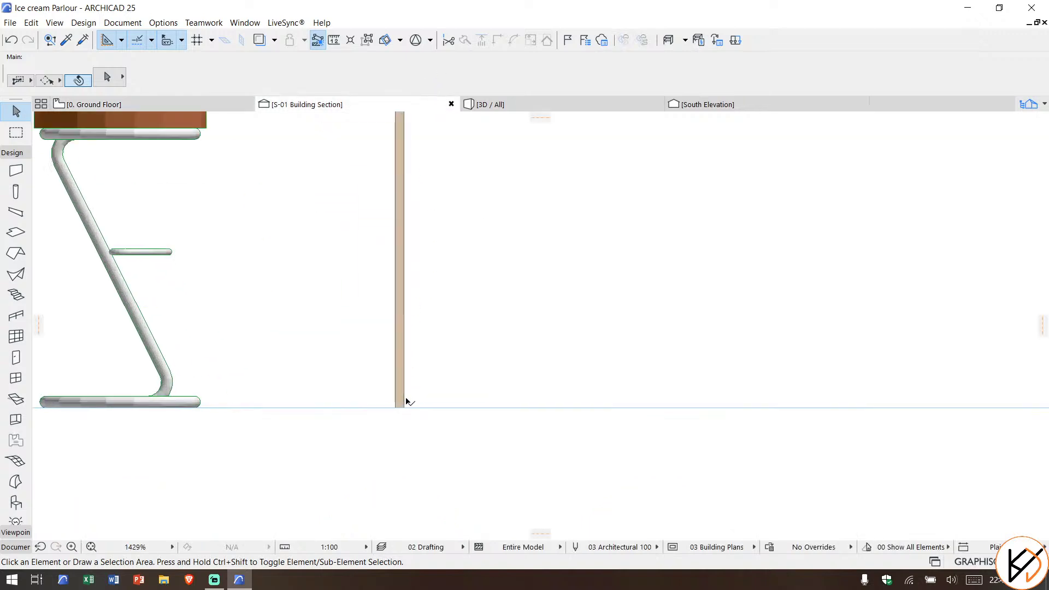
{"action": "left_click", "coordinate": [400, 358]}
{"action": "scroll", "coordinate": [819, 83], "scroll_direction": "down", "scroll_amount": 5}
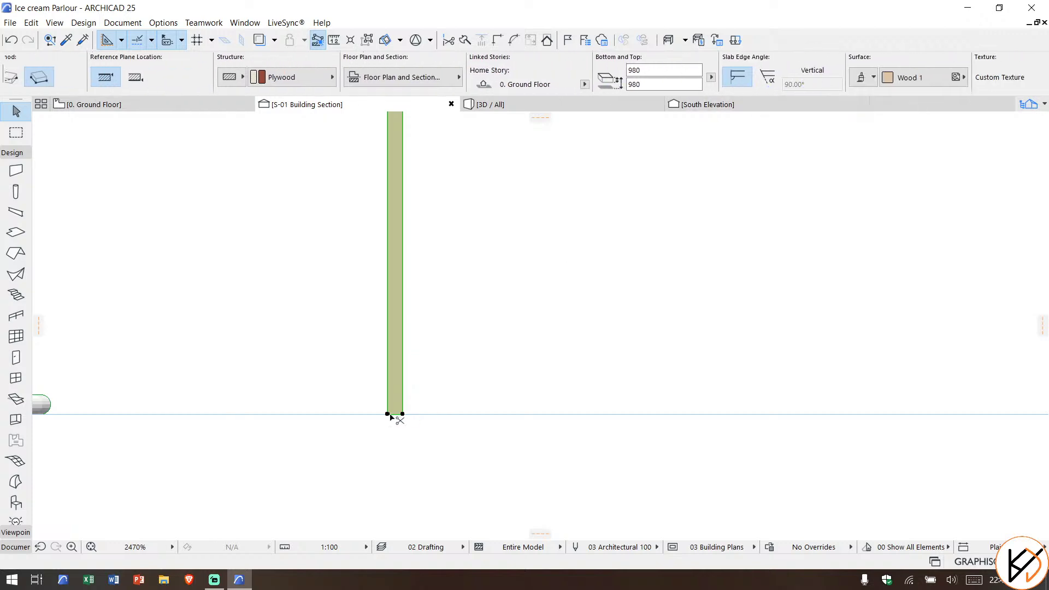
{"action": "key", "text": "ctrl+d"}
{"action": "left_click", "coordinate": [393, 380]}
{"action": "left_click", "coordinate": [393, 271]}
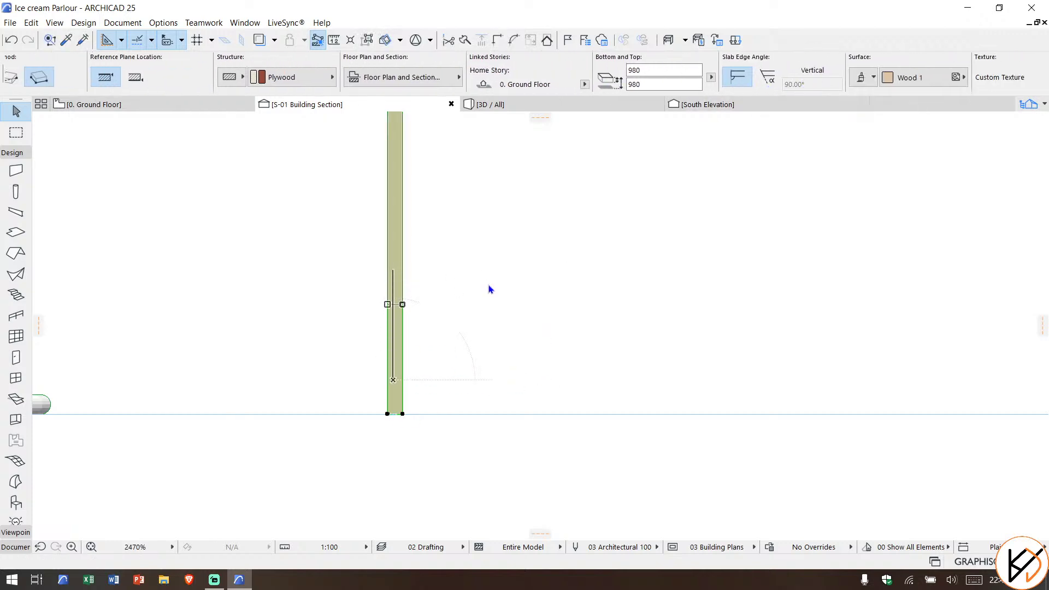
{"action": "left_click", "coordinate": [487, 283]}
Step: Move the white slab sideways by its own thickness, to the stool side of the counter front panel
{"action": "left_click", "coordinate": [404, 357]}
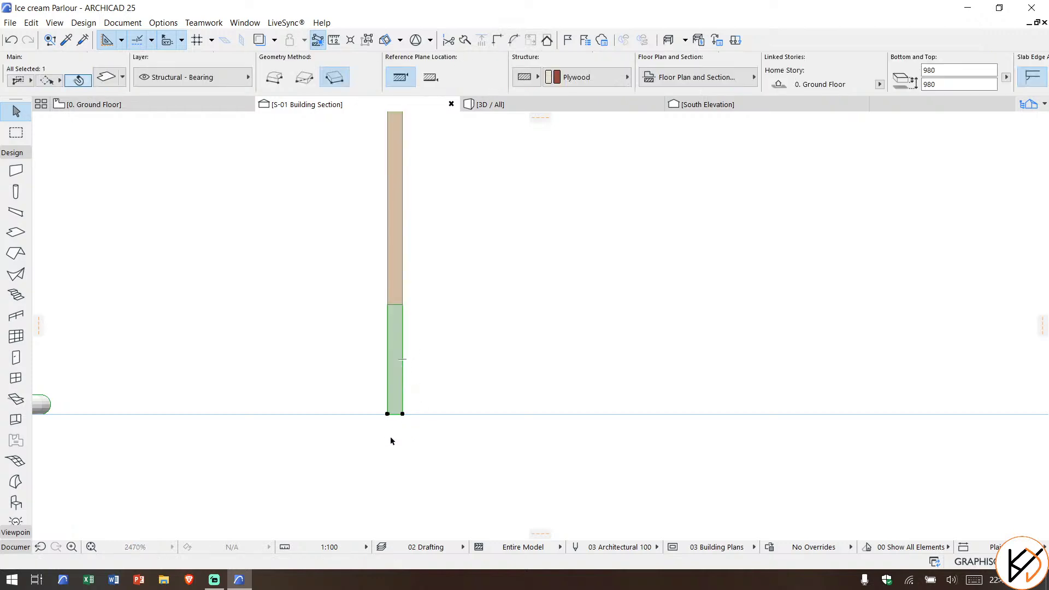
{"action": "key", "text": "ctrl+d"}
{"action": "left_click", "coordinate": [402, 413]}
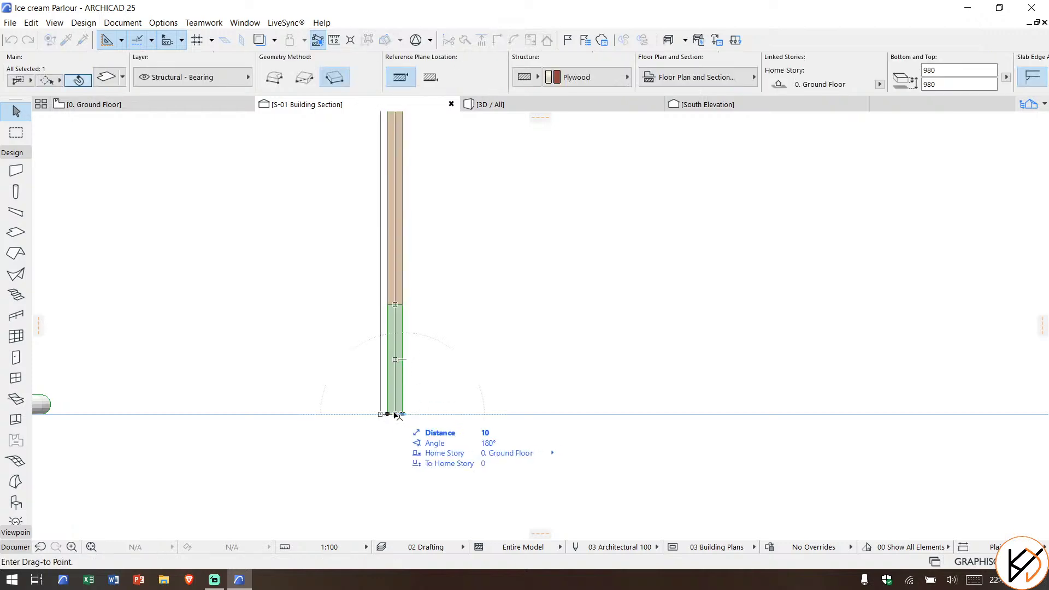
Step: Move the Wood 1 front panel straight down so its lower end rests on the ground floor line
{"action": "left_click", "coordinate": [403, 304]}
{"action": "key", "text": "ctrl+d"}
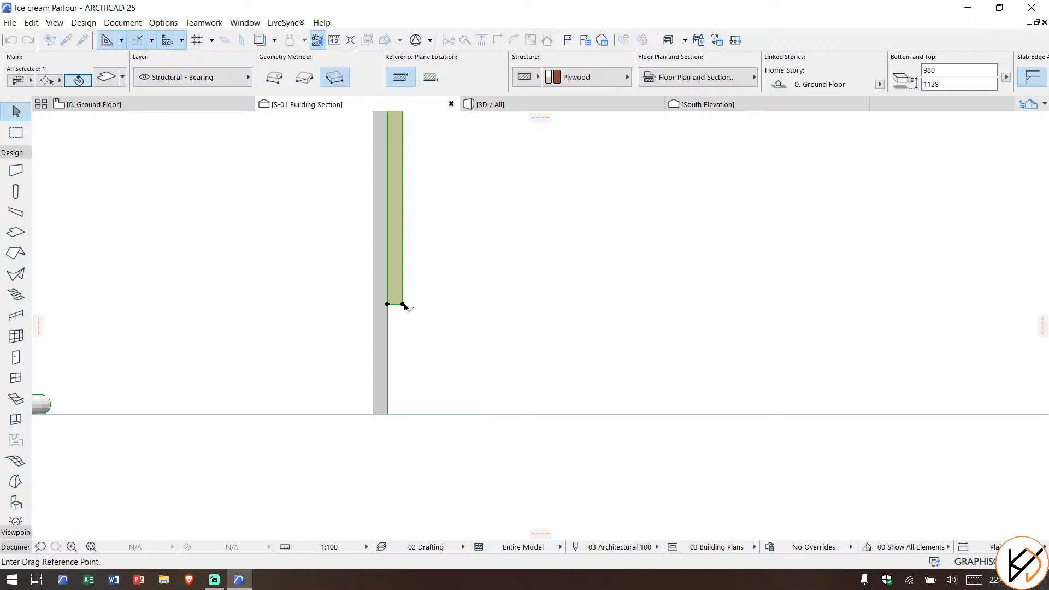
{"action": "left_click", "coordinate": [402, 304]}
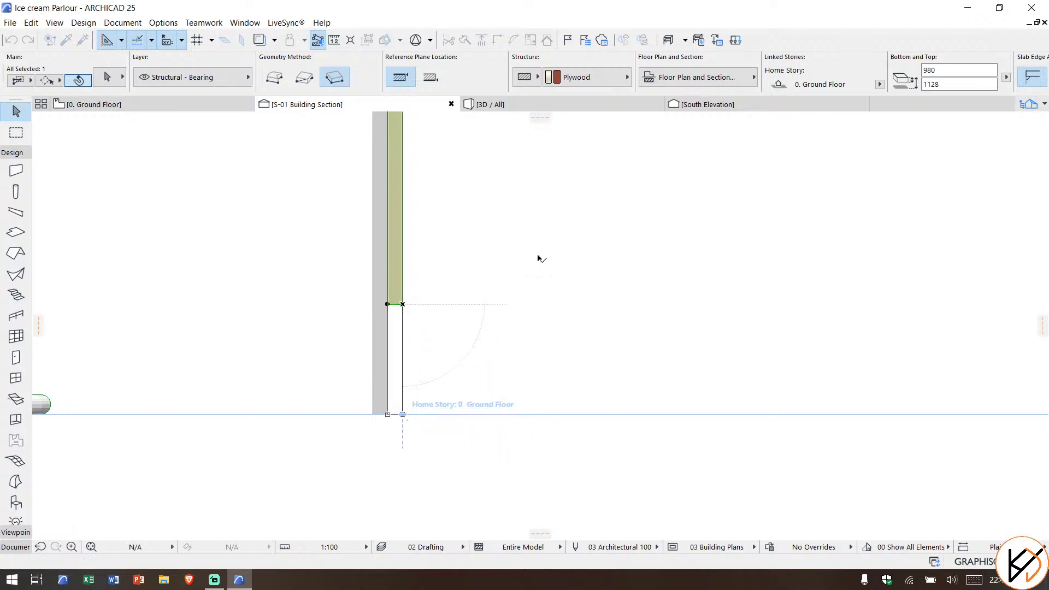
{"action": "left_click", "coordinate": [544, 234]}
{"action": "scroll", "coordinate": [498, 223], "scroll_direction": "down", "scroll_amount": 4}
{"action": "middle_click_drag", "start_coordinate": [484, 258], "coordinate": [449, 344]}
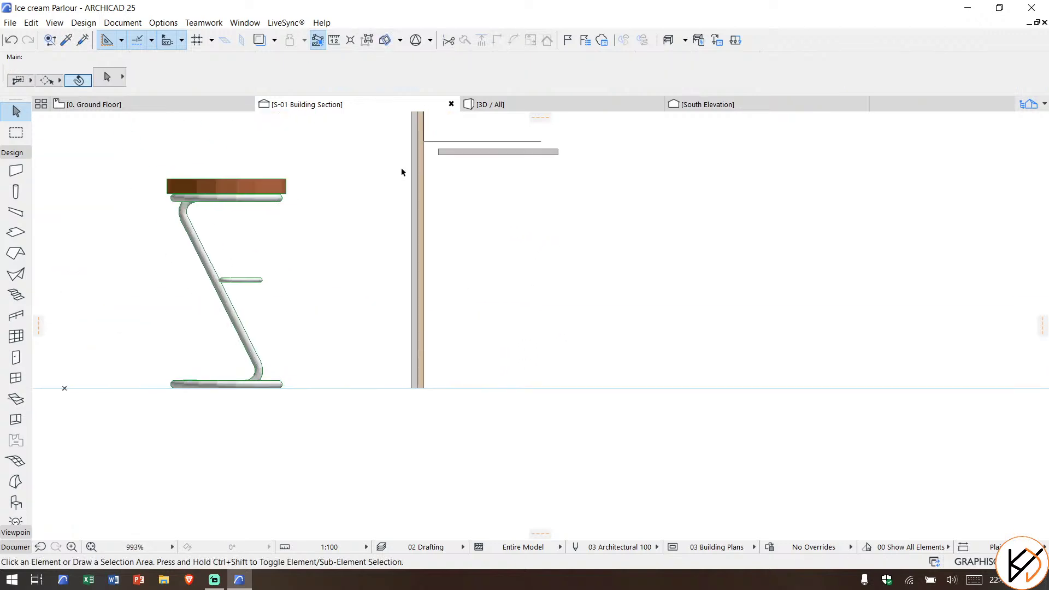
Step: Lower the top edge of the white slab on the counter front to a slab thickness of 850
{"action": "middle_click_drag", "start_coordinate": [402, 173], "coordinate": [405, 251]}
{"action": "left_click", "coordinate": [407, 228]}
{"action": "scroll", "coordinate": [410, 227], "scroll_direction": "up", "scroll_amount": 3}
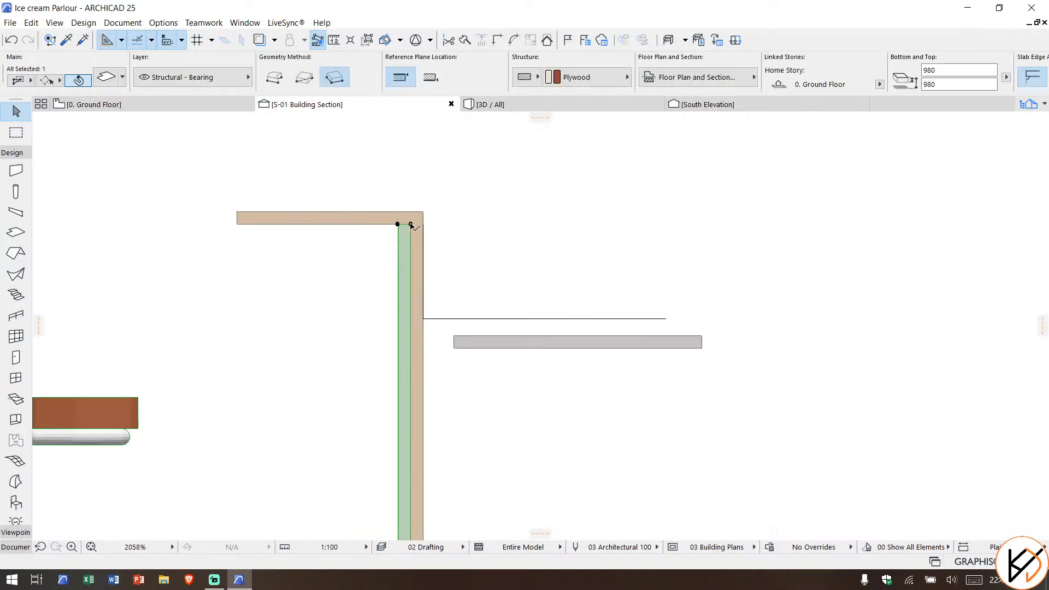
{"action": "left_click", "coordinate": [411, 224]}
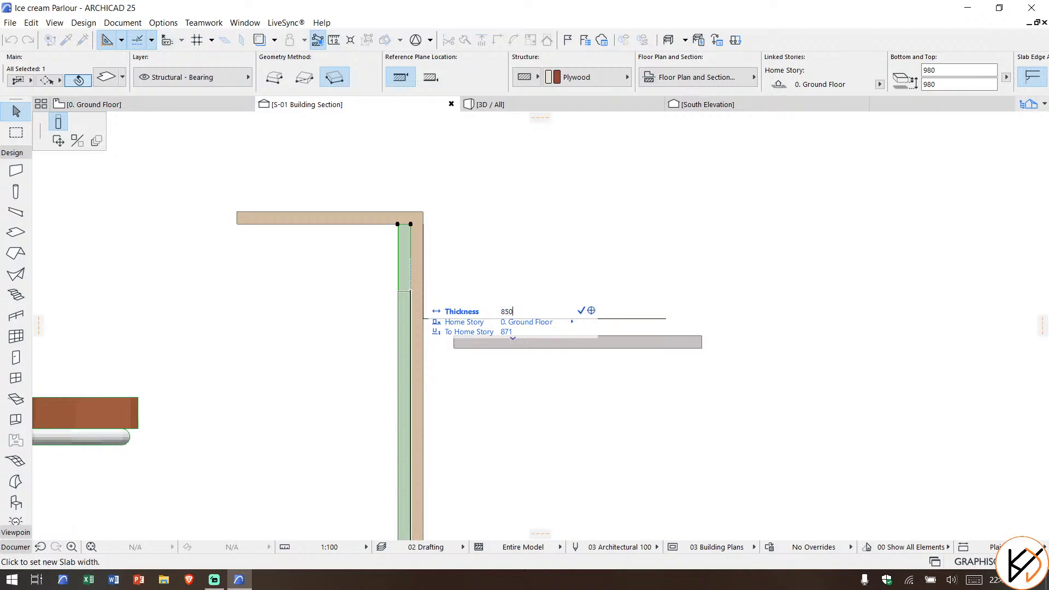
{"action": "key", "text": "Return"}
{"action": "scroll", "coordinate": [421, 288], "scroll_direction": "down", "scroll_amount": 3}
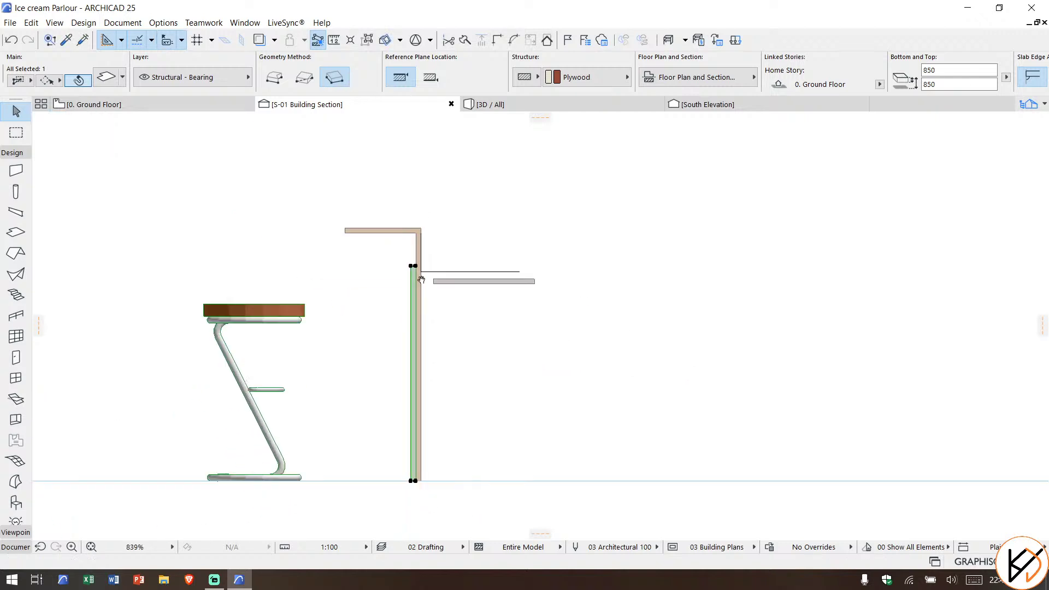
Step: Raise the white slab's bottom edge to a thickness of 700 and view the counter front in 3D
{"action": "scroll", "coordinate": [422, 438], "scroll_direction": "up", "scroll_amount": 2}
{"action": "left_click", "coordinate": [407, 432]}
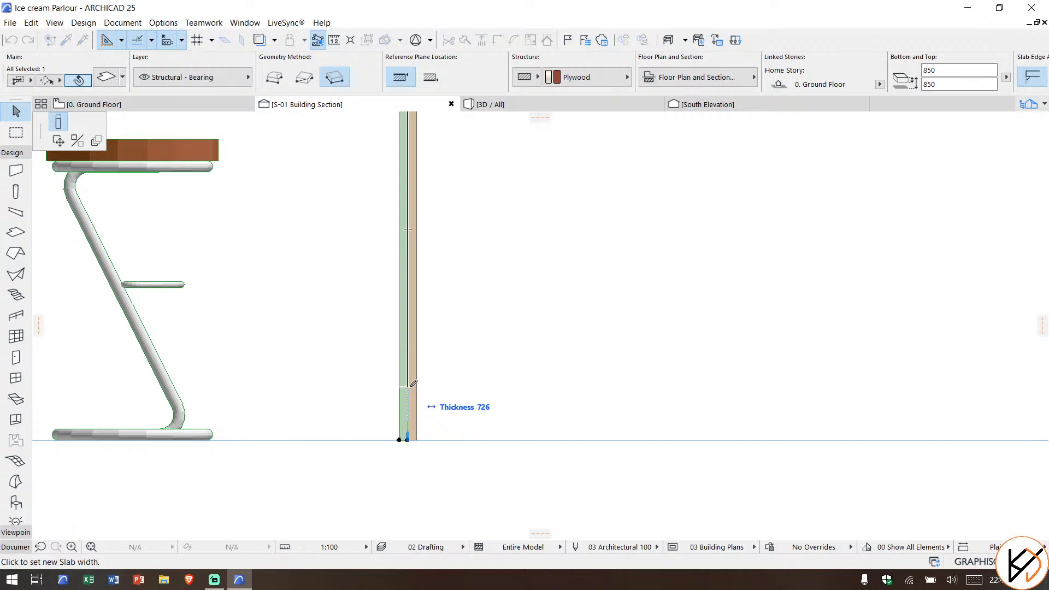
{"action": "type", "text": "76"}
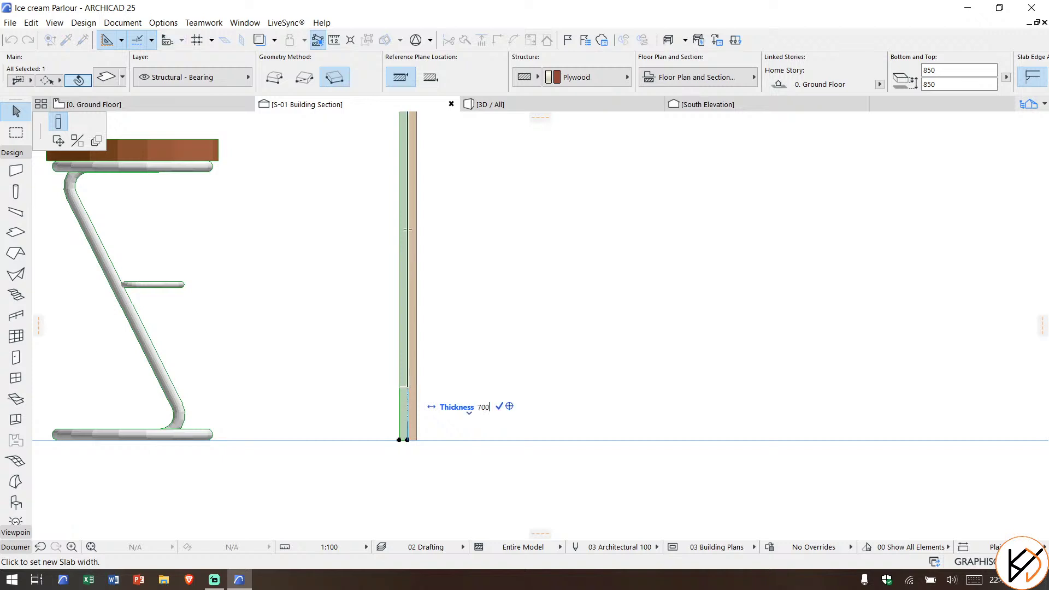
{"action": "key", "text": "Return"}
{"action": "scroll", "coordinate": [446, 336], "scroll_direction": "down", "scroll_amount": 3}
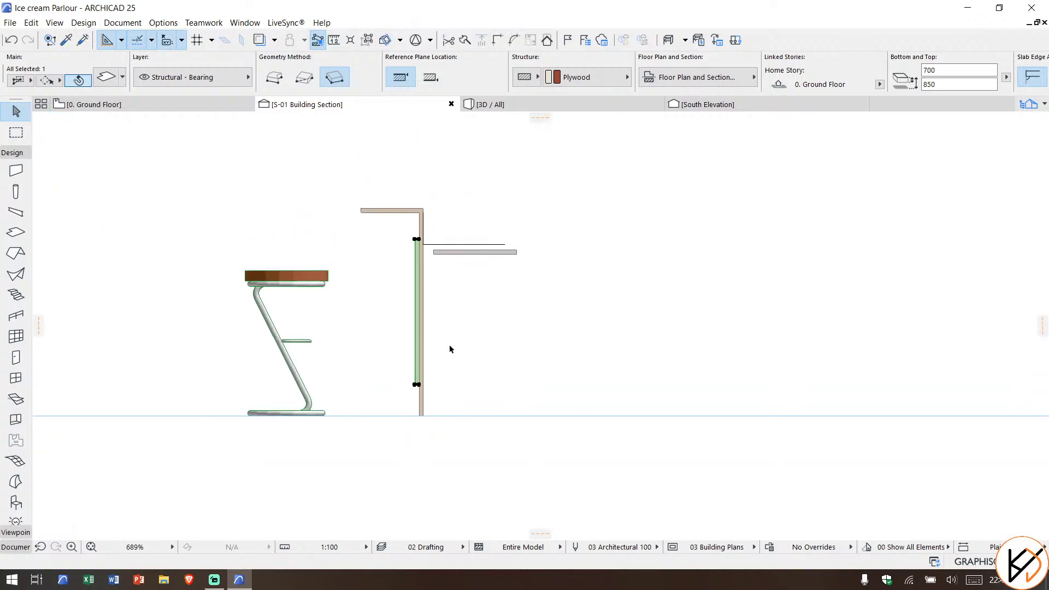
{"action": "key", "text": "Escape"}
{"action": "left_click", "coordinate": [518, 104]}
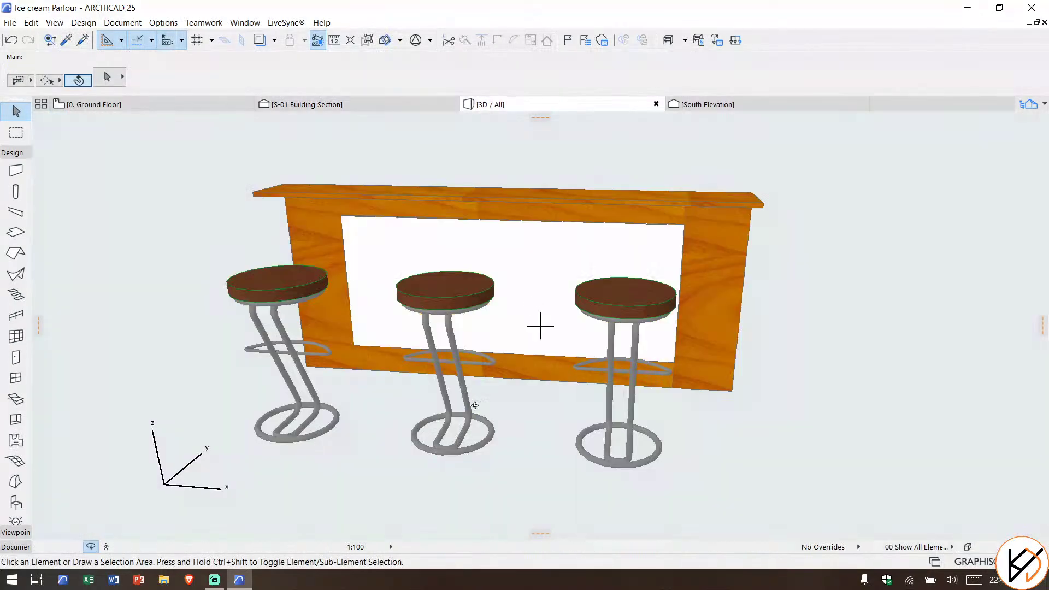
{"action": "mouse_move", "coordinate": [539, 323]}
{"action": "middle_mouse_down", "text": "shift"}
{"action": "mouse_move", "coordinate": [728, 385]}
{"action": "mouse_move", "coordinate": [229, 387]}
{"action": "mouse_move", "coordinate": [293, 328]}
{"action": "mouse_move", "coordinate": [480, 340]}
{"action": "mouse_move", "coordinate": [543, 321]}
{"action": "middle_mouse_up", "text": "shift"}
{"action": "scroll", "coordinate": [345, 268], "scroll_direction": "up", "scroll_amount": 3}
{"action": "middle_click_drag", "start_coordinate": [345, 269], "coordinate": [479, 244], "text": "shift"}
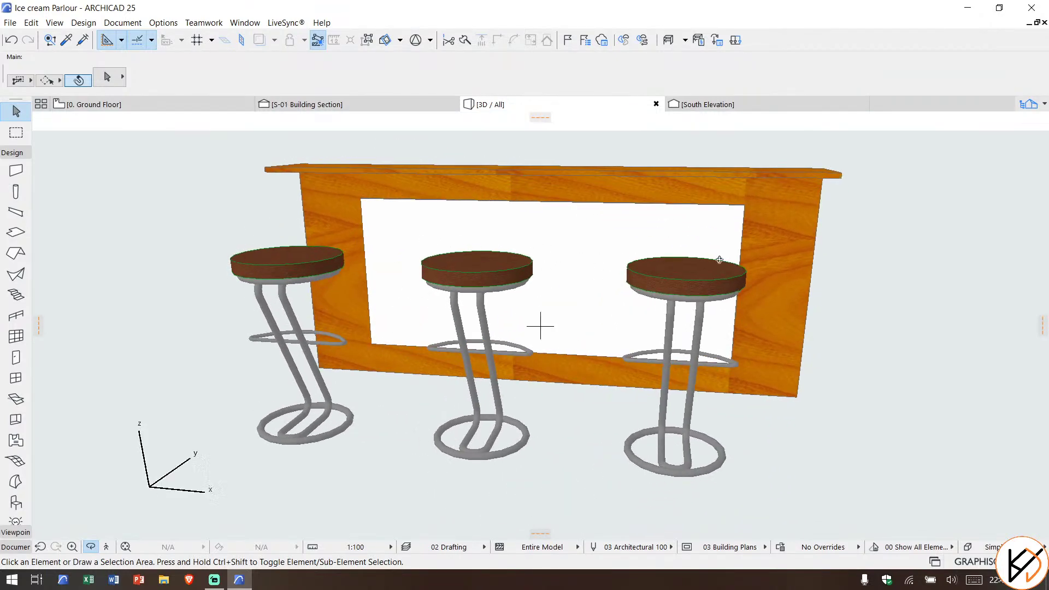
Step: Return to the ground floor plan and open the default settings of the Object tool
{"action": "left_click", "coordinate": [127, 106]}
{"action": "left_click", "coordinate": [13, 503]}
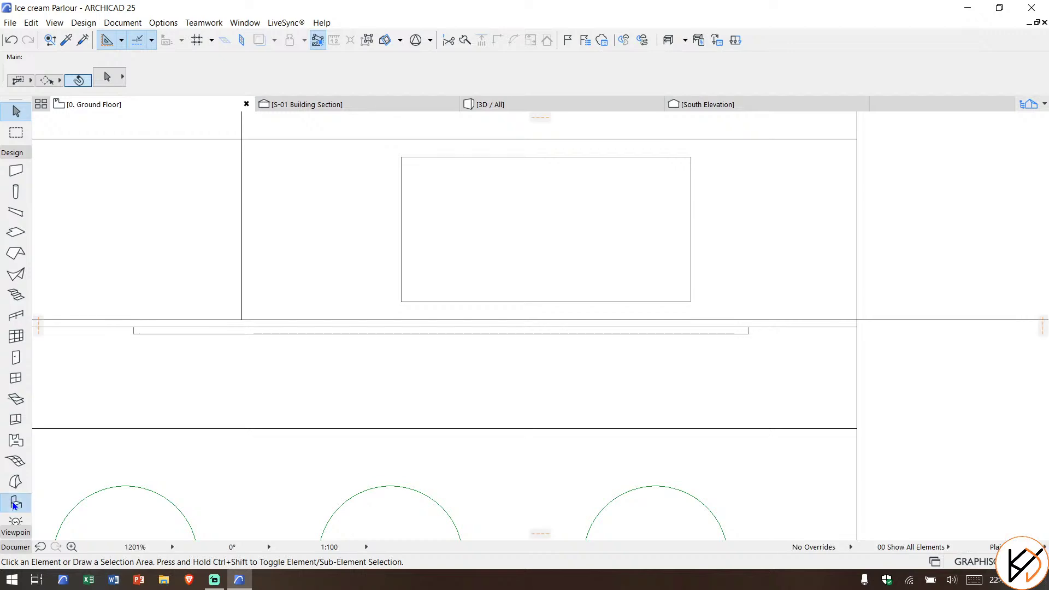
{"action": "double_click", "coordinate": [14, 503]}
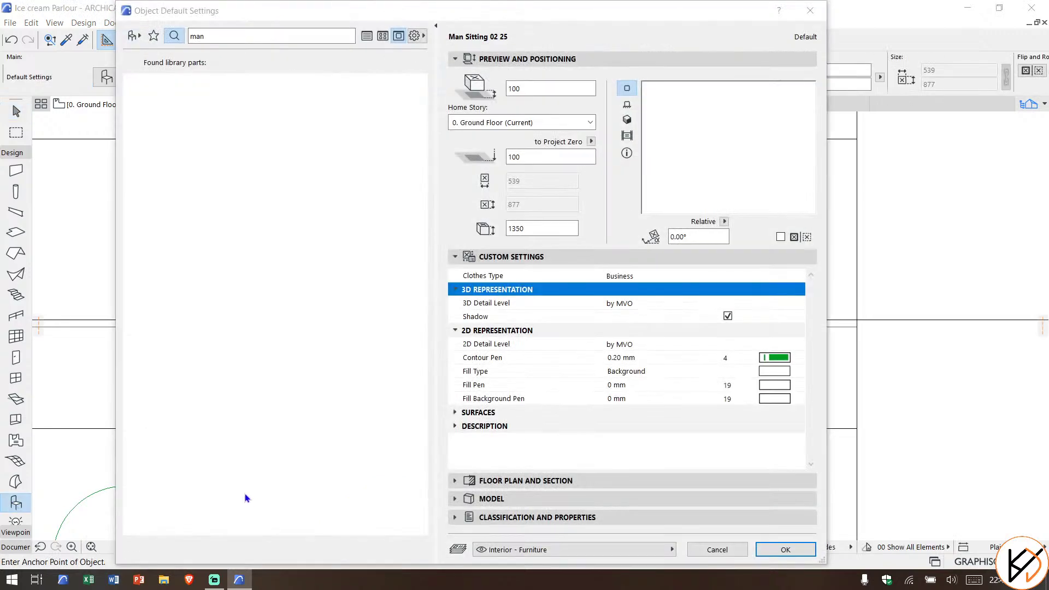
{"action": "left_click", "coordinate": [214, 580]}
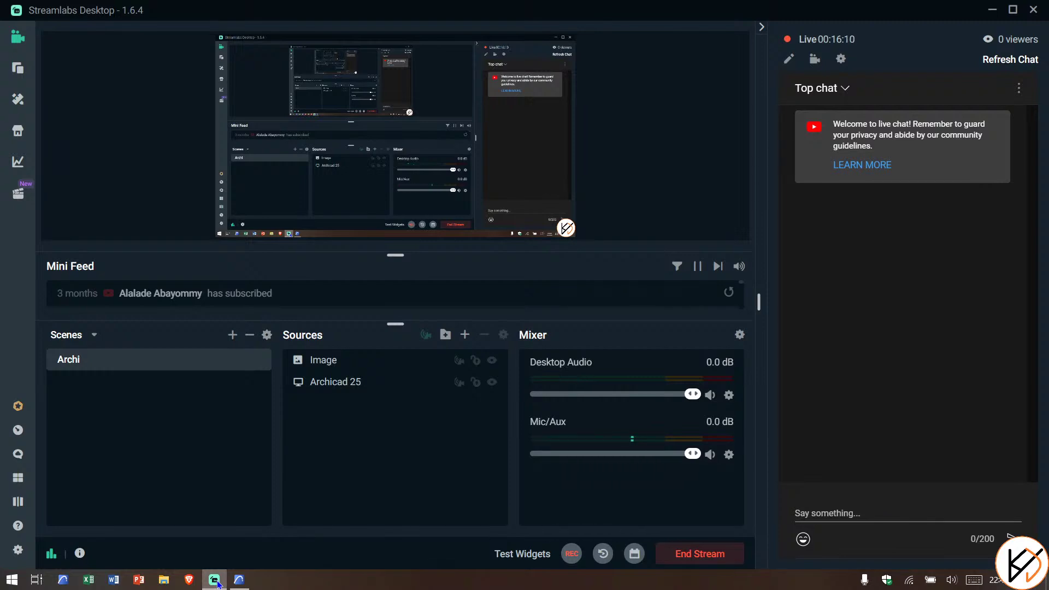
{"action": "left_click", "coordinate": [215, 581]}
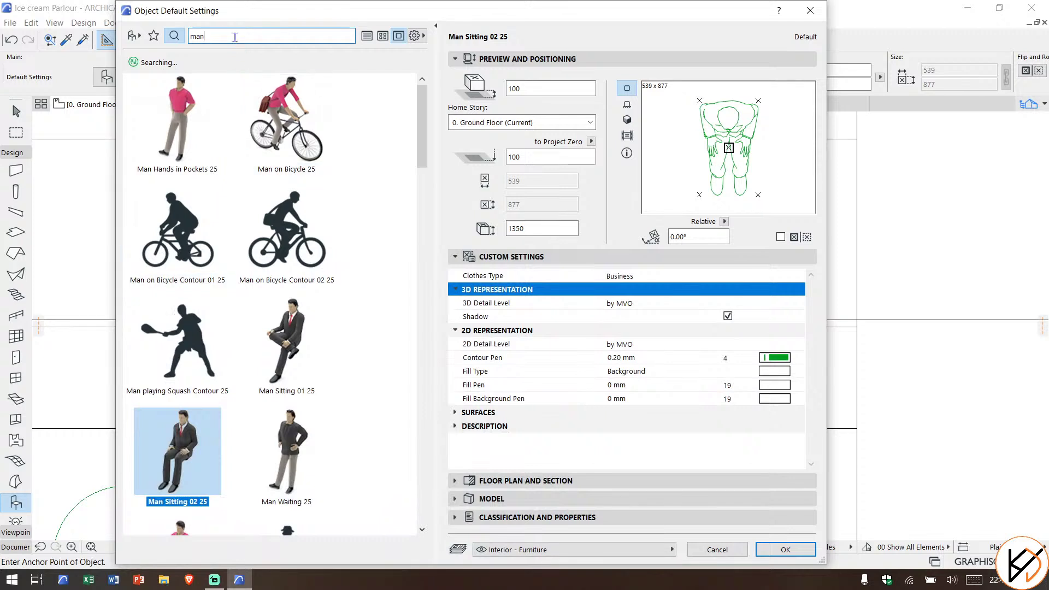
Step: Search the object library for "text" and choose the Text 3D 25 object
{"action": "key", "text": "BackSpace"}
{"action": "key", "text": "BackSpace"}
{"action": "key", "text": "BackSpace"}
{"action": "type", "text": "te"}
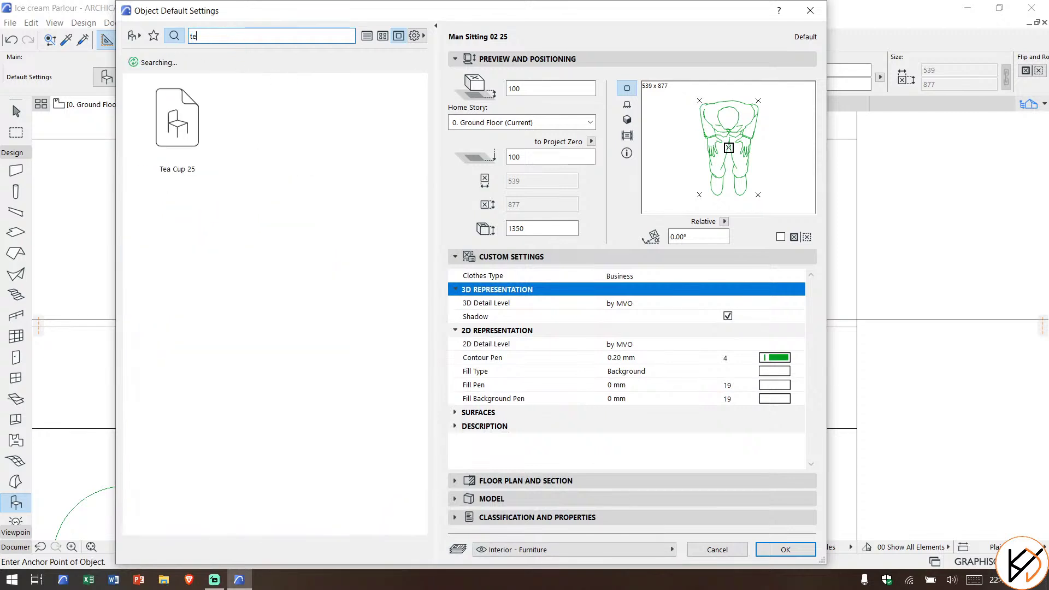
{"action": "type", "text": "xt"}
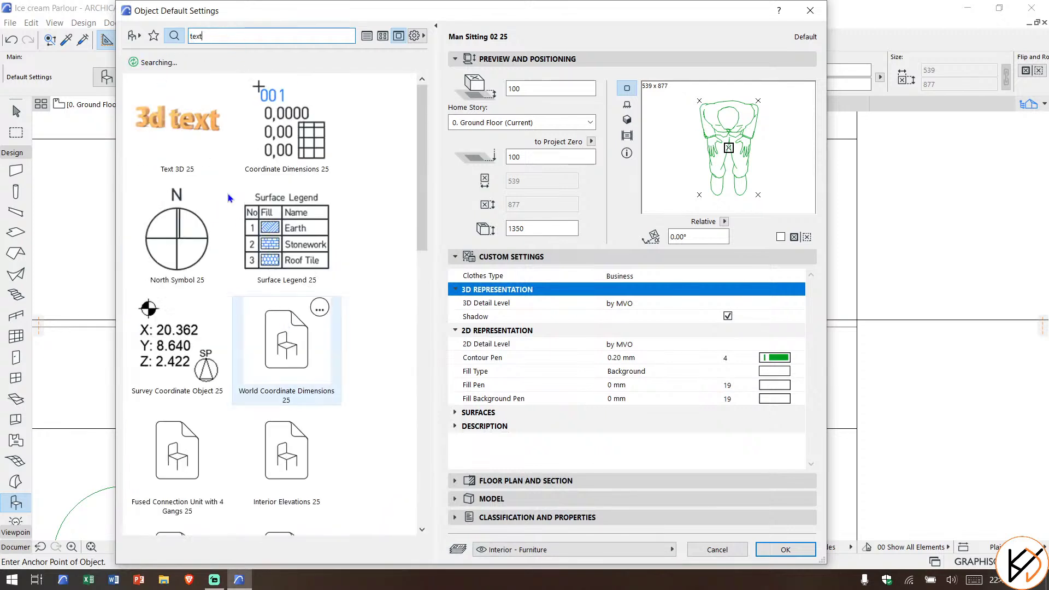
{"action": "left_click", "coordinate": [204, 133]}
Step: Set the 3D text's content to "KDV ICE CREAM" and its elevation to Project Zero to 400
{"action": "left_click_drag", "start_coordinate": [632, 295], "coordinate": [576, 296]}
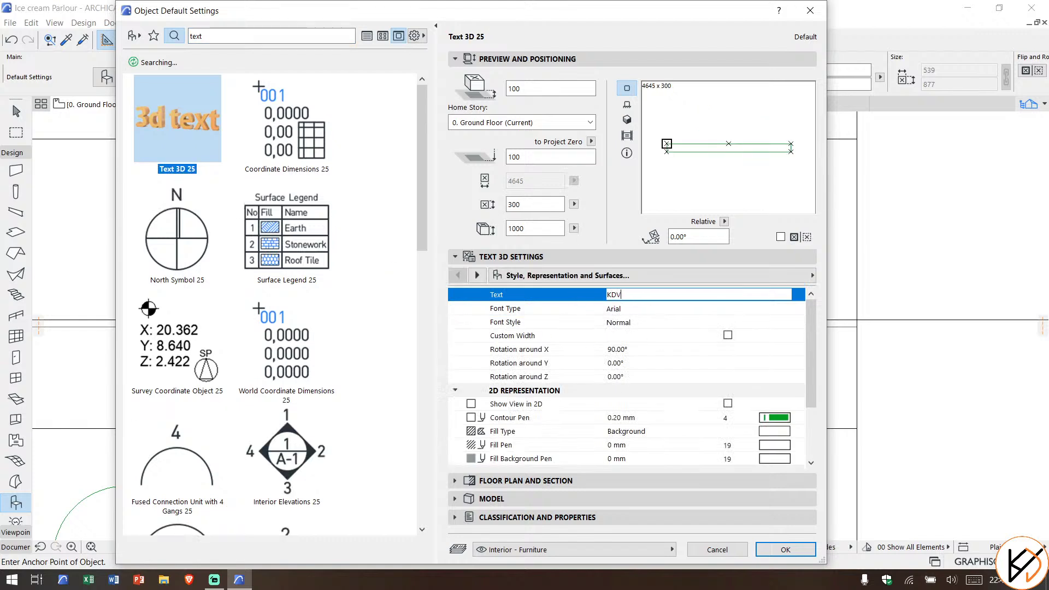
{"action": "type", "text": "KDV"}
{"action": "key", "text": "Return"}
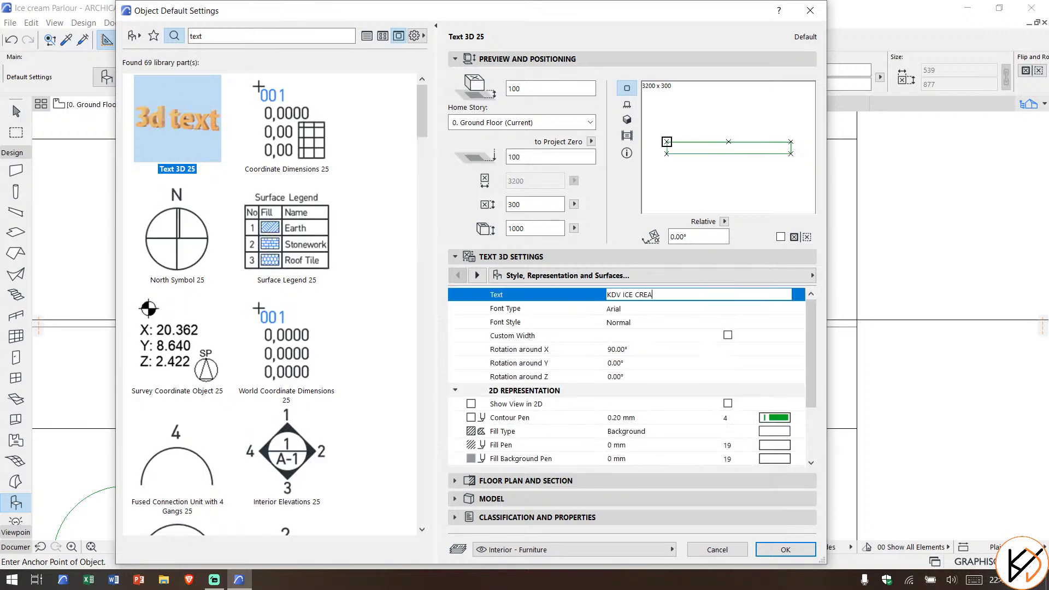
{"action": "left_click", "coordinate": [519, 156]}
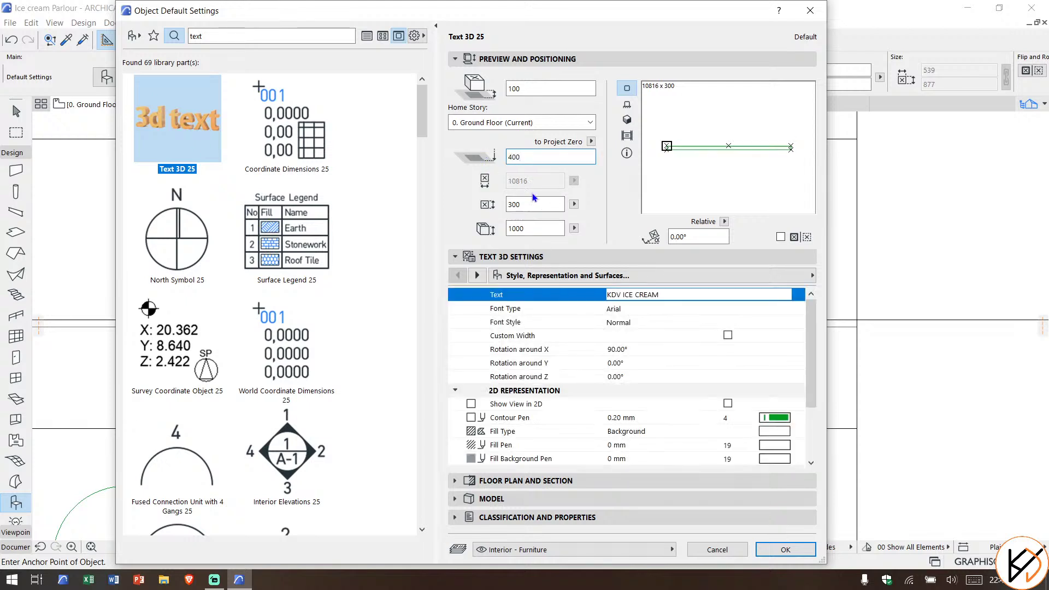
{"action": "left_click", "coordinate": [769, 309]}
{"action": "left_click", "coordinate": [800, 312]}
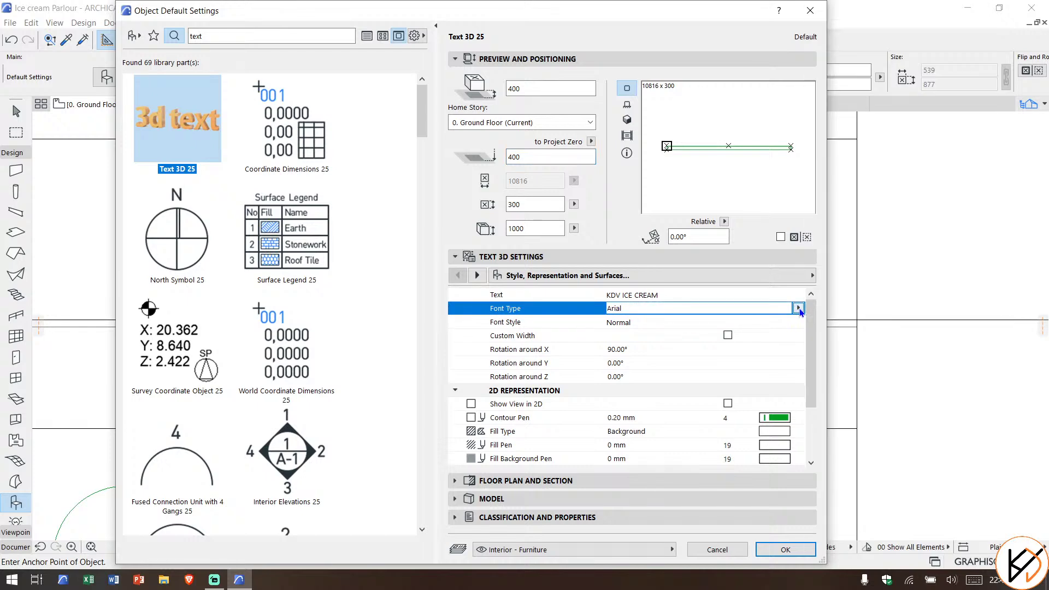
{"action": "left_click", "coordinate": [800, 310]}
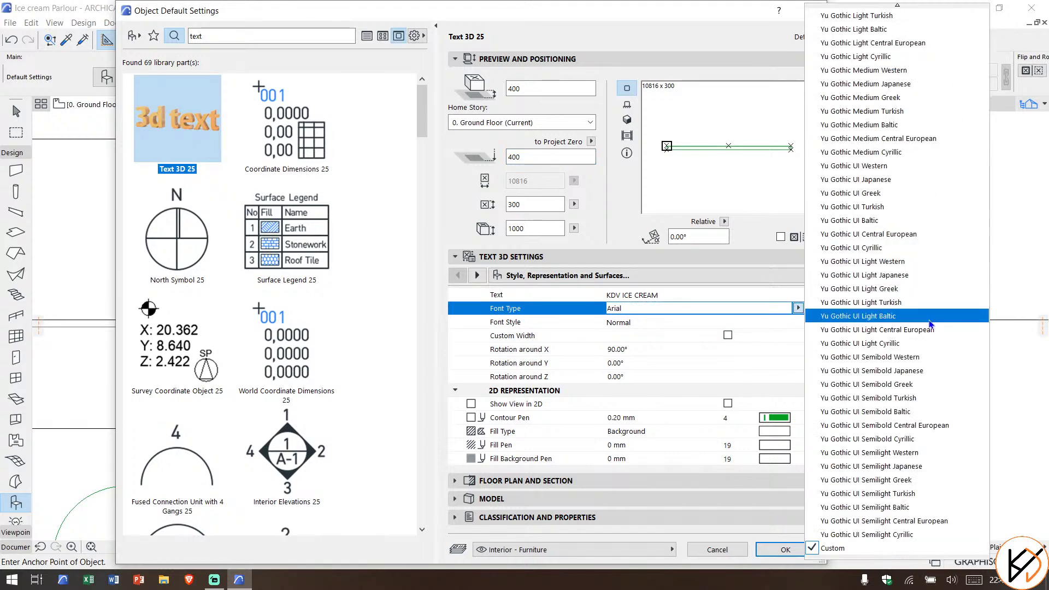
{"action": "scroll", "coordinate": [931, 324], "scroll_direction": "up", "scroll_amount": 9}
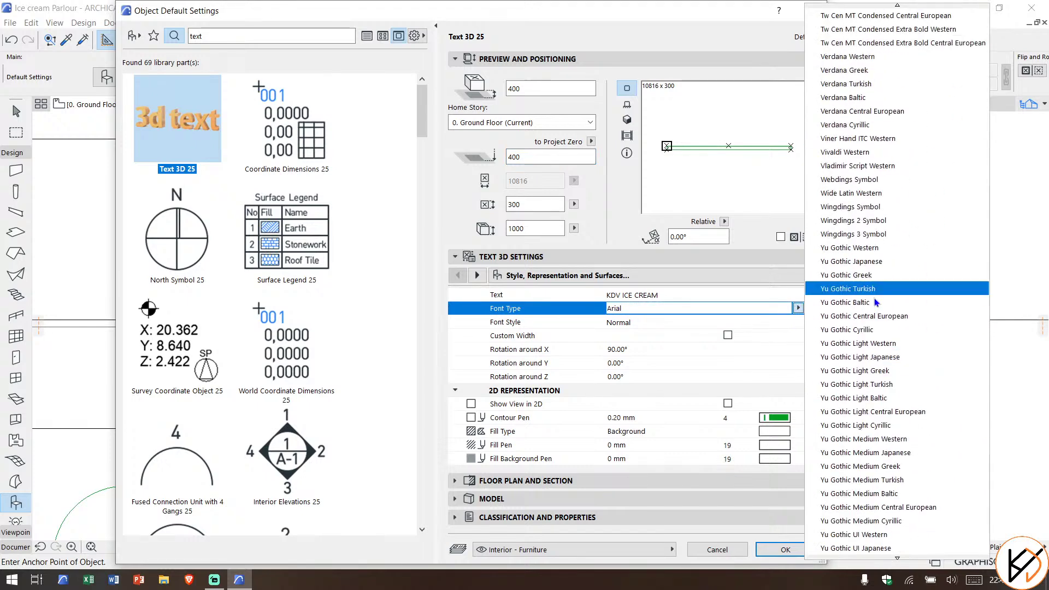
Step: Switch to the Brave browser and search Google for "Sylish text for ice cream"
{"action": "left_click", "coordinate": [189, 580]}
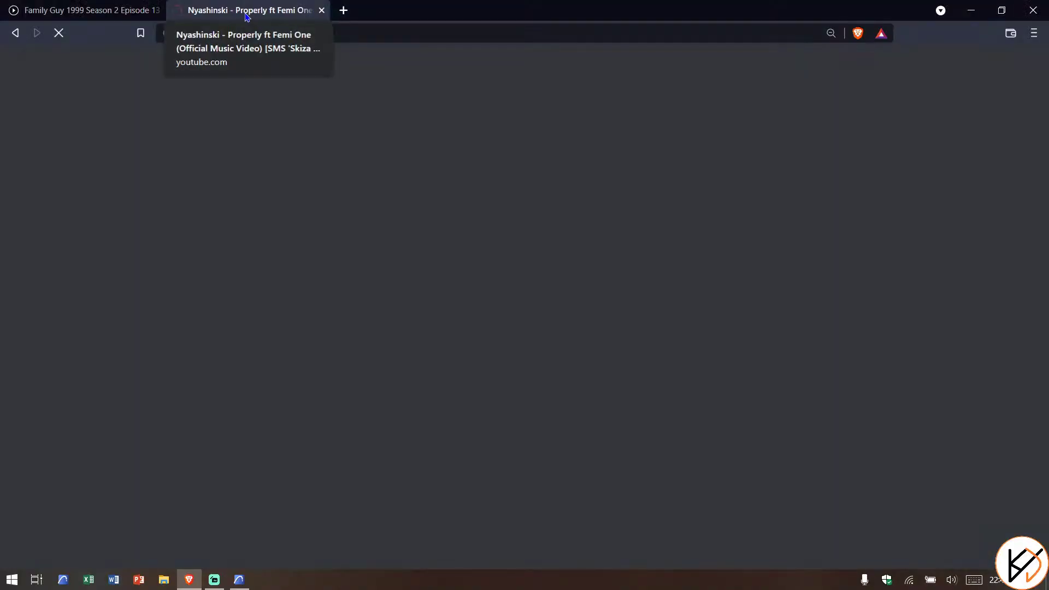
{"action": "left_click", "coordinate": [356, 31]}
{"action": "type", "text": "S"}
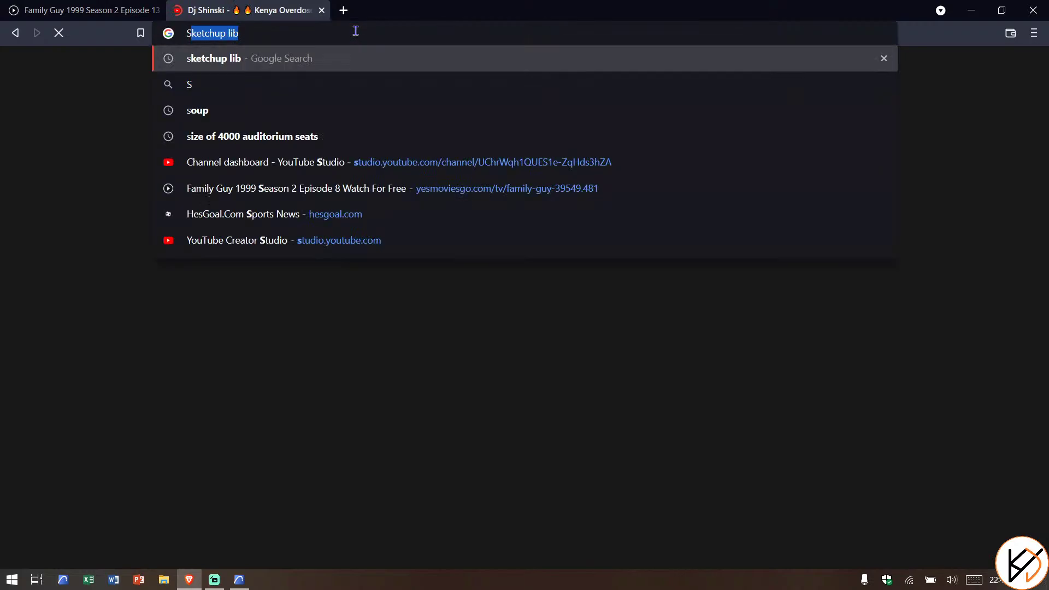
{"action": "type", "text": "yl"}
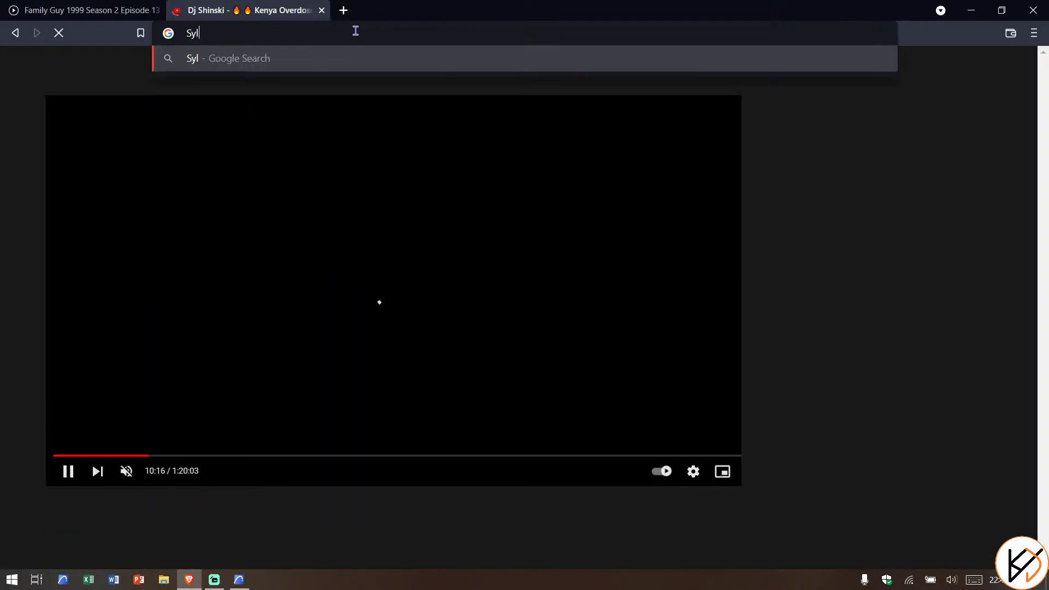
{"action": "type", "text": "ish text for "}
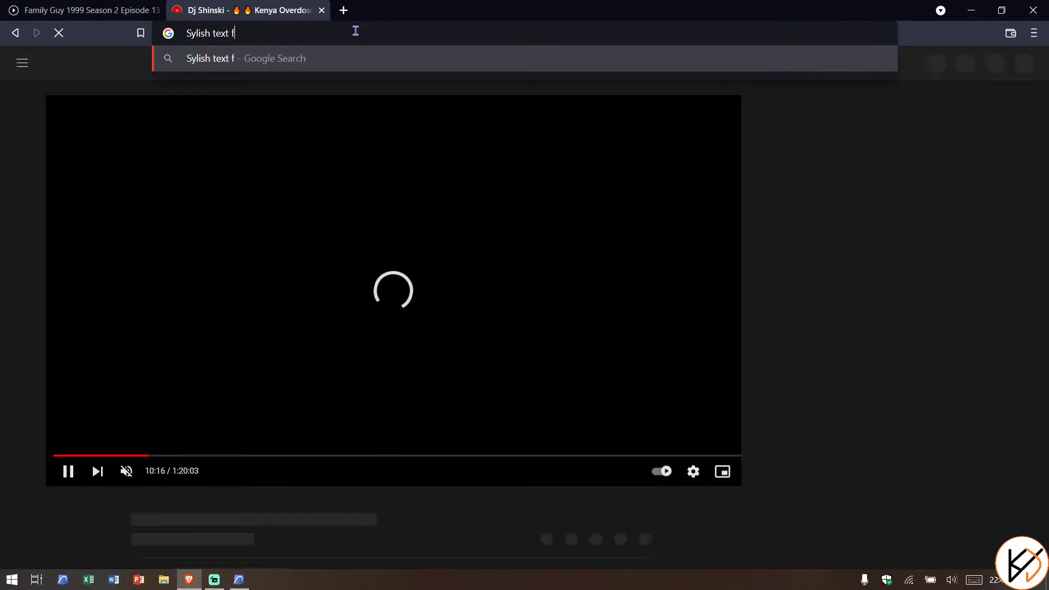
{"action": "type", "text": "ice cream"}
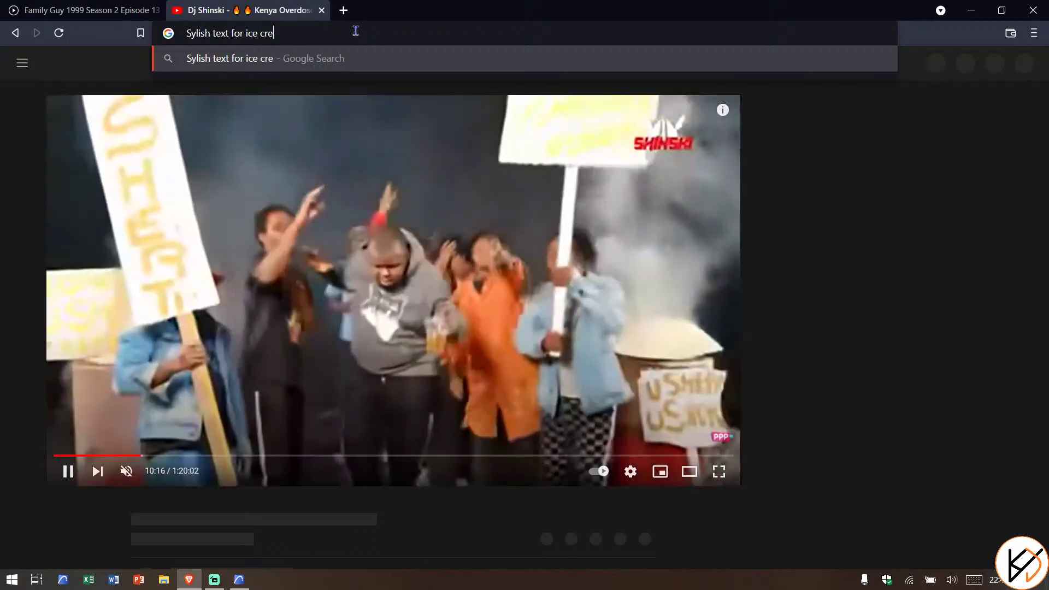
{"action": "key", "text": "Return"}
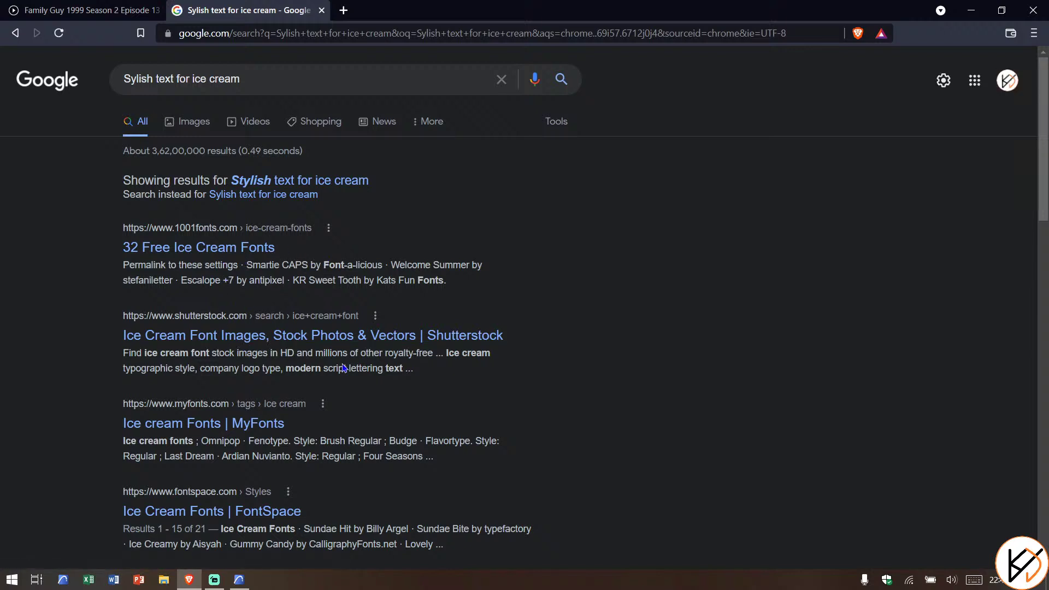
Step: Change the search wording to "Sylish font for ice cream" and look through the results
{"action": "double_click", "coordinate": [163, 78]}
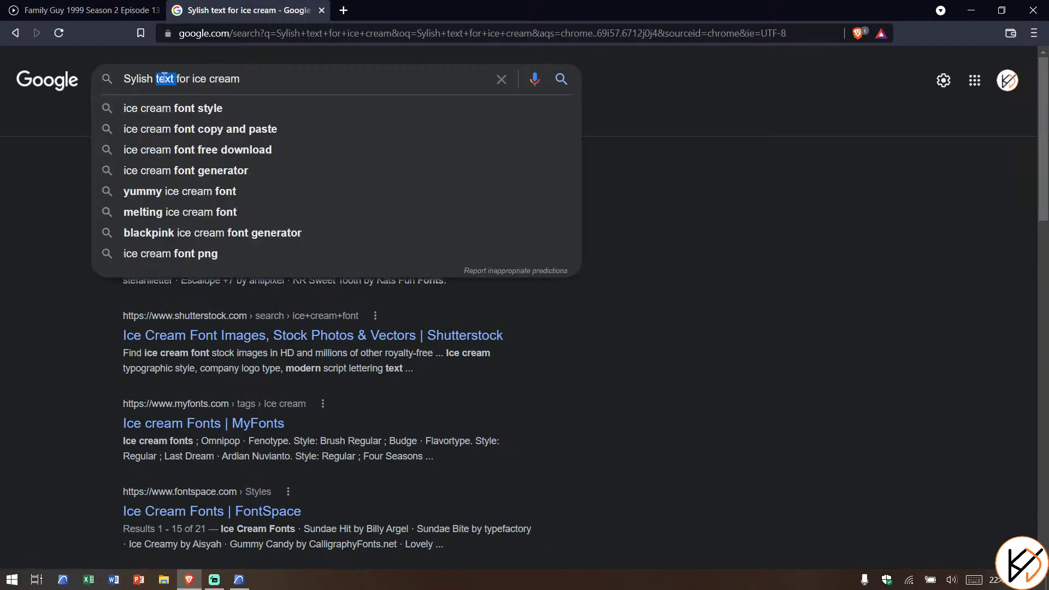
{"action": "type", "text": "font"}
{"action": "key", "text": "Return"}
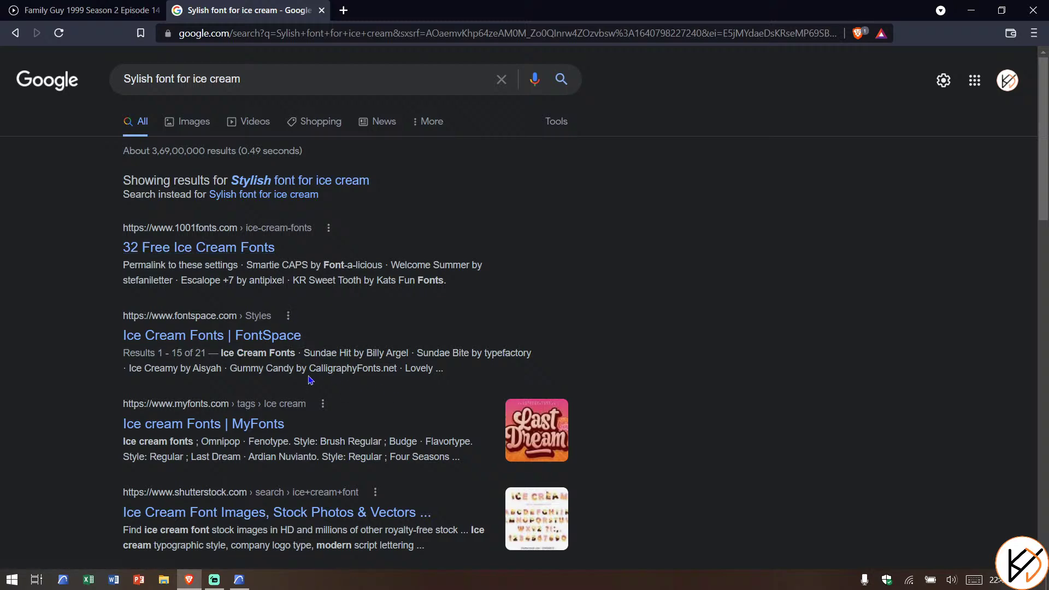
{"action": "scroll", "coordinate": [290, 410], "scroll_direction": "down", "scroll_amount": 3}
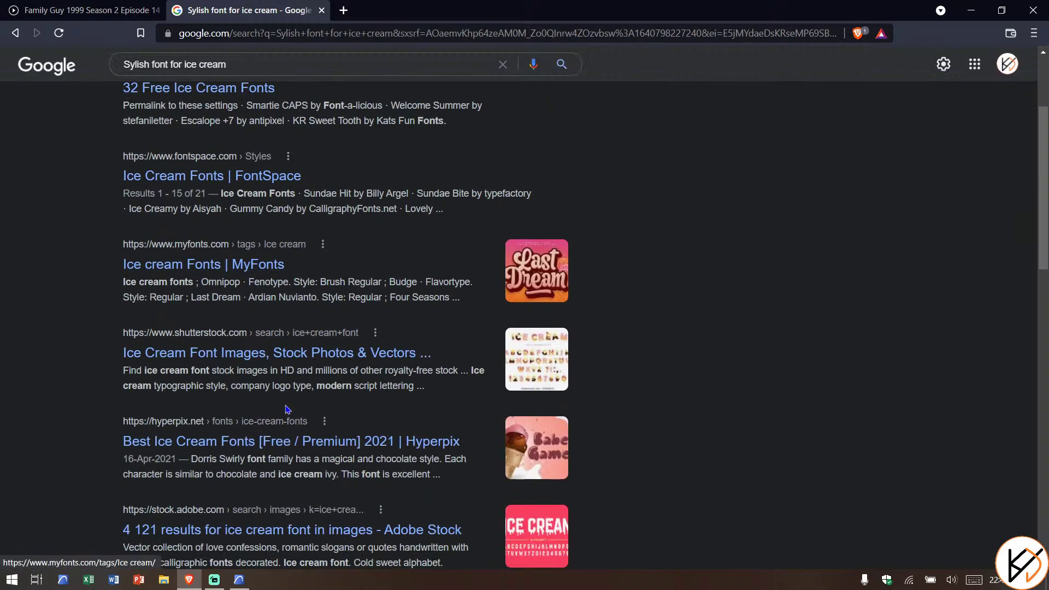
Step: Switch back to ARCHICAD and set the font type of the KDV ICE CREAM 3D text to Comic Sans MS Greek
{"action": "left_click", "coordinate": [237, 582]}
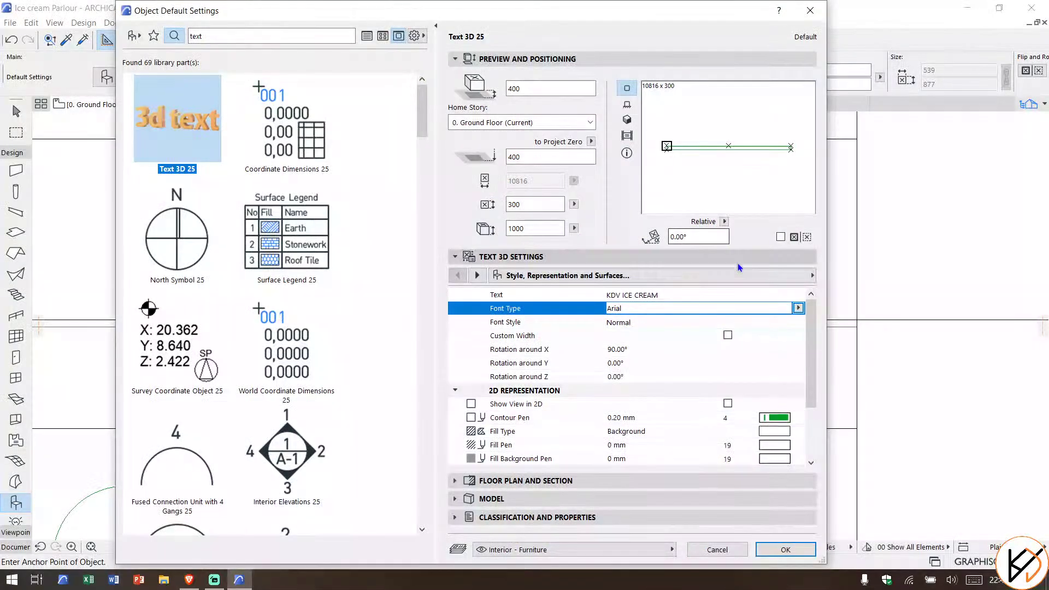
{"action": "left_click", "coordinate": [798, 308]}
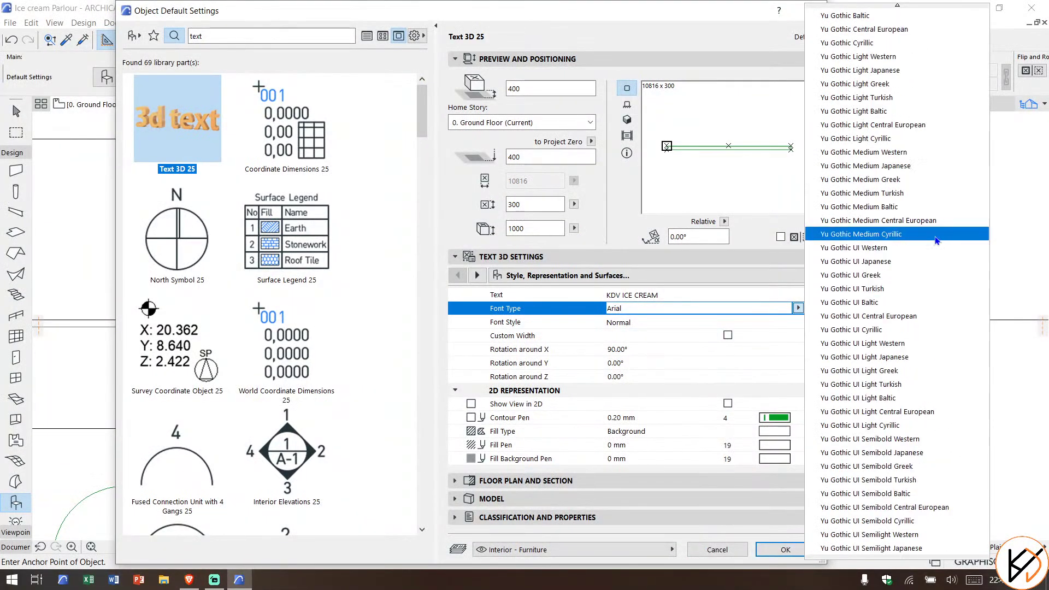
{"action": "scroll", "coordinate": [926, 239], "scroll_direction": "up", "scroll_amount": 15}
{"action": "scroll", "coordinate": [926, 239], "scroll_direction": "up", "scroll_amount": 20}
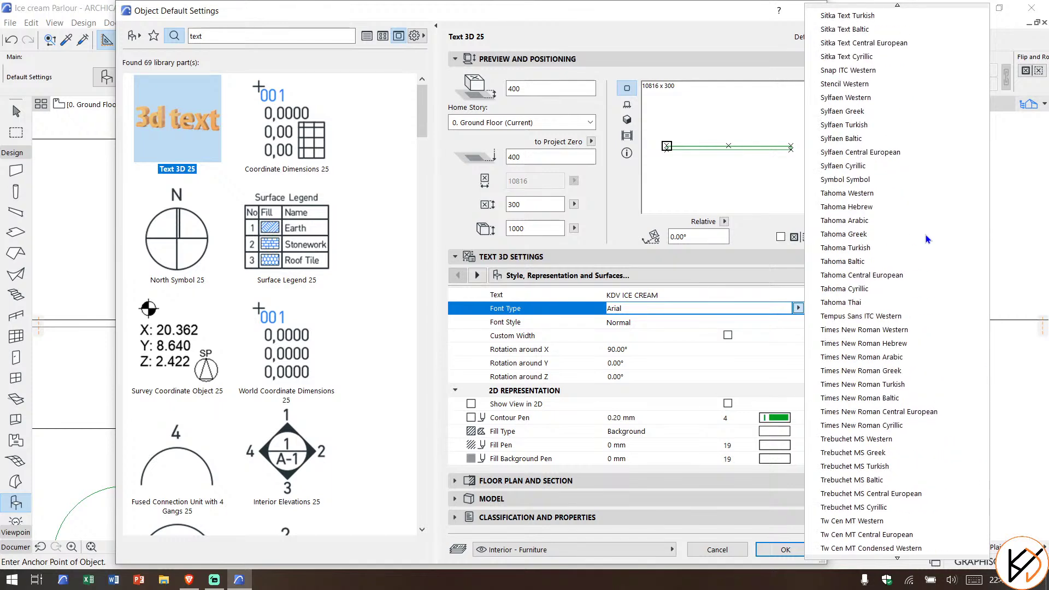
{"action": "scroll", "coordinate": [926, 239], "scroll_direction": "up", "scroll_amount": 20}
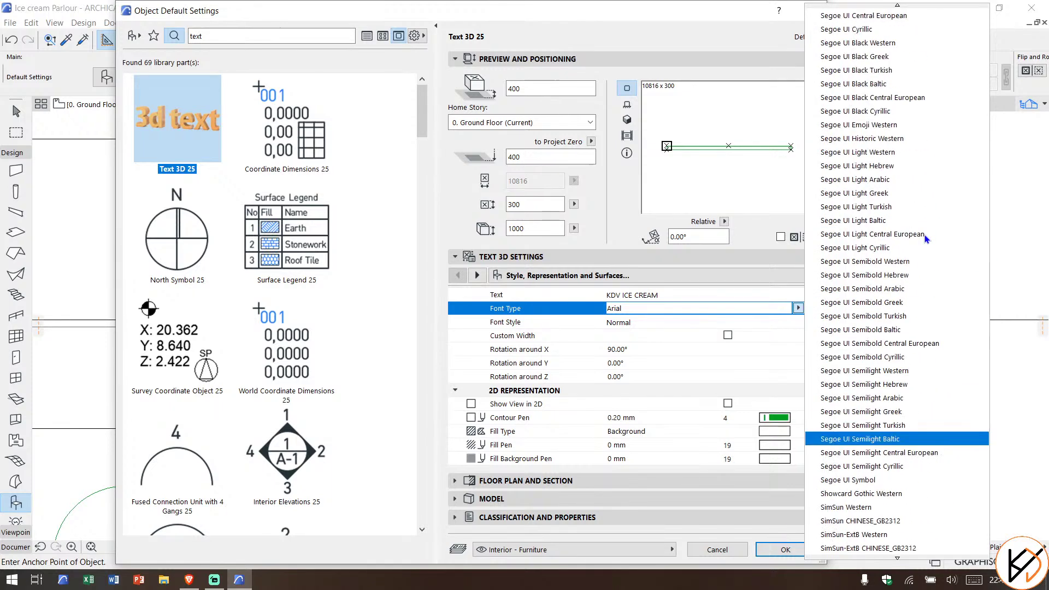
{"action": "scroll", "coordinate": [923, 234], "scroll_direction": "up", "scroll_amount": 10}
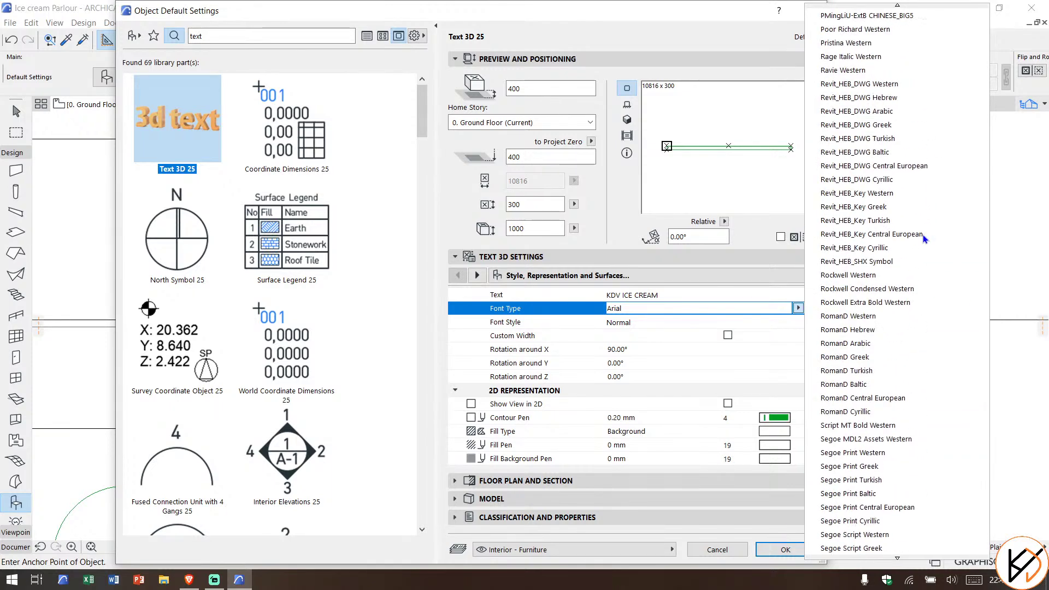
{"action": "scroll", "coordinate": [922, 235], "scroll_direction": "up", "scroll_amount": 5}
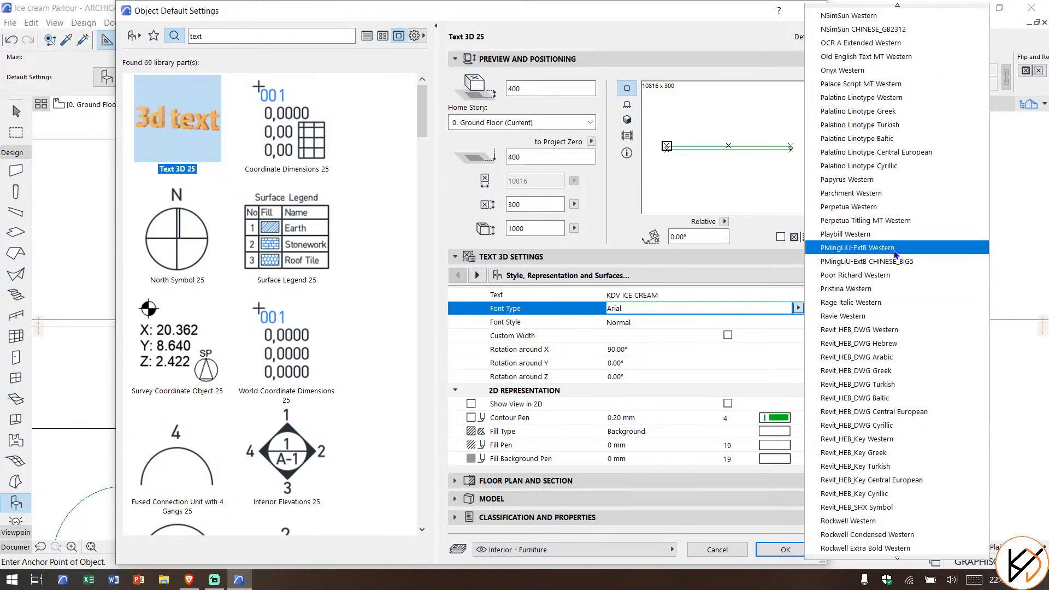
{"action": "scroll", "coordinate": [878, 194], "scroll_direction": "up", "scroll_amount": 18}
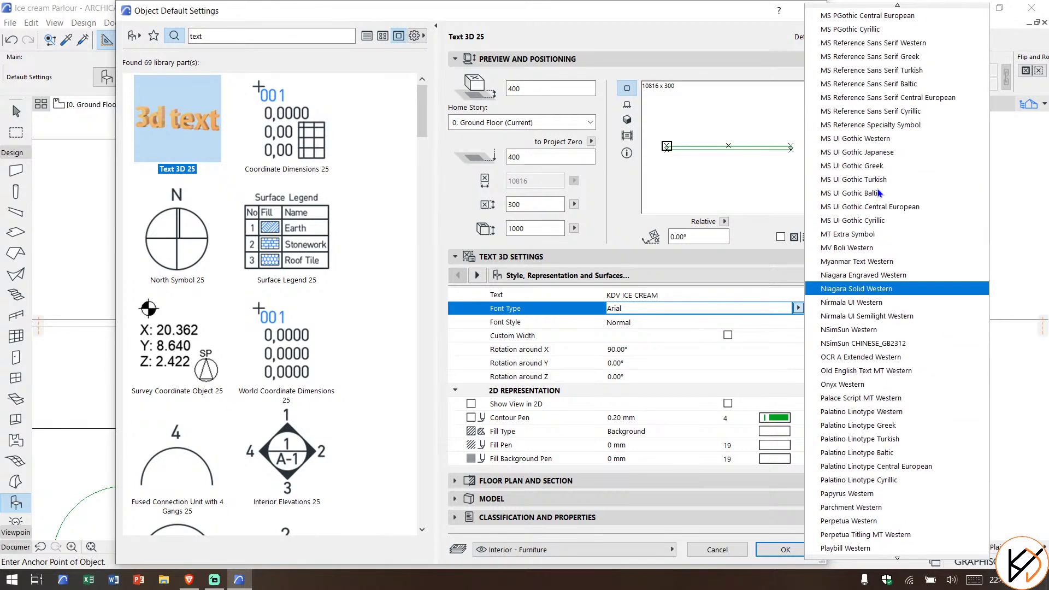
{"action": "scroll", "coordinate": [879, 192], "scroll_direction": "up", "scroll_amount": 19}
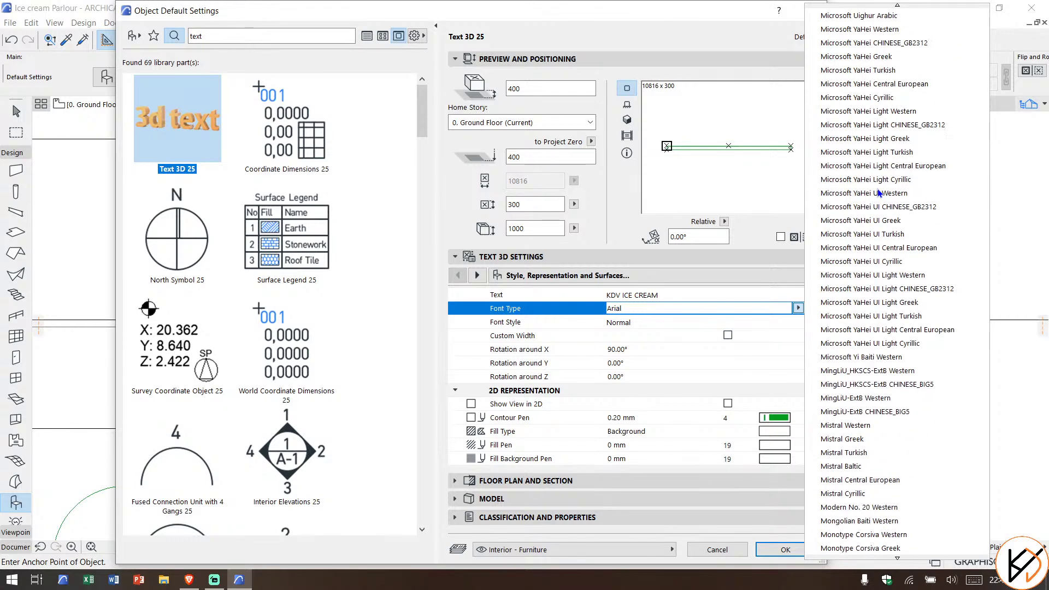
{"action": "scroll", "coordinate": [878, 193], "scroll_direction": "up", "scroll_amount": 20}
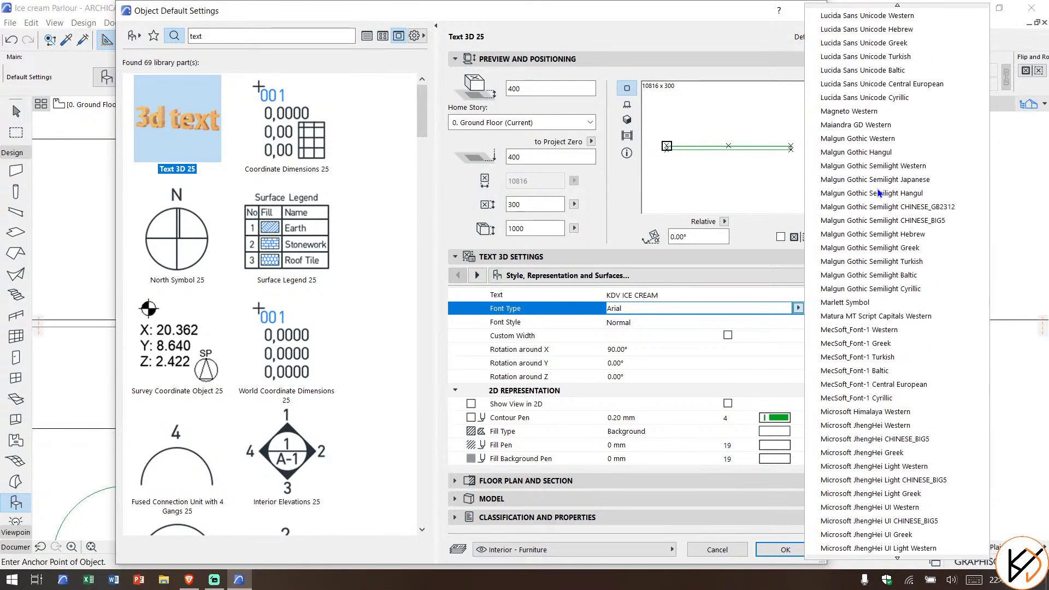
{"action": "scroll", "coordinate": [878, 192], "scroll_direction": "up", "scroll_amount": 18}
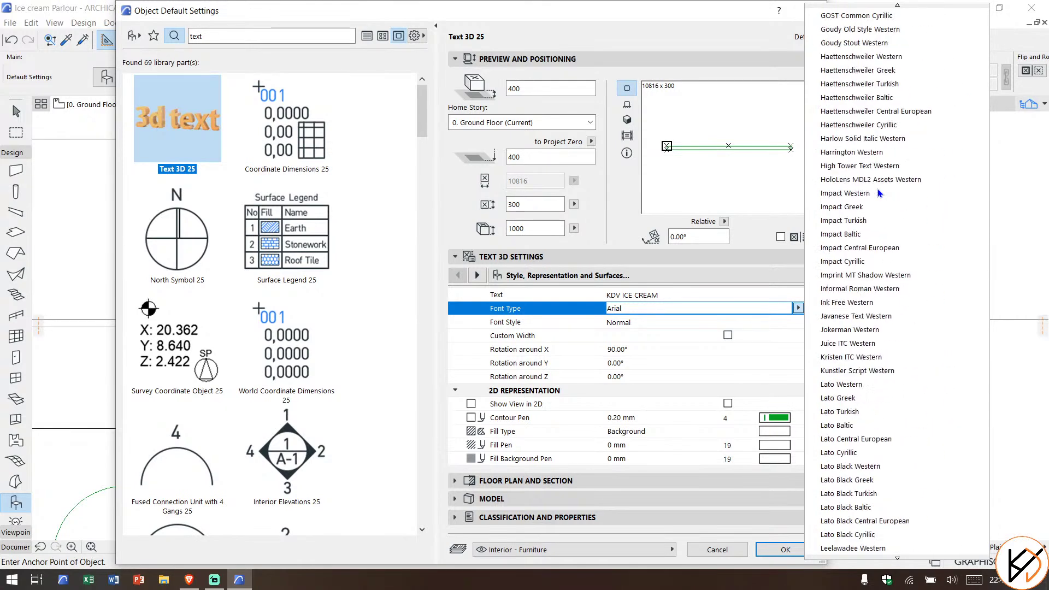
{"action": "scroll", "coordinate": [878, 192], "scroll_direction": "up", "scroll_amount": 9}
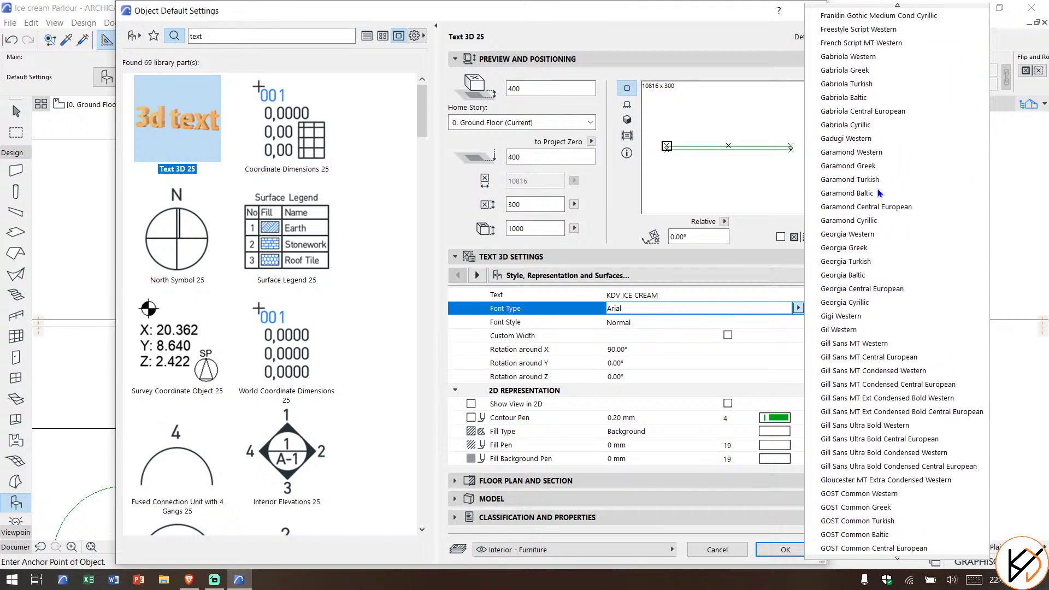
{"action": "scroll", "coordinate": [878, 192], "scroll_direction": "up", "scroll_amount": 5}
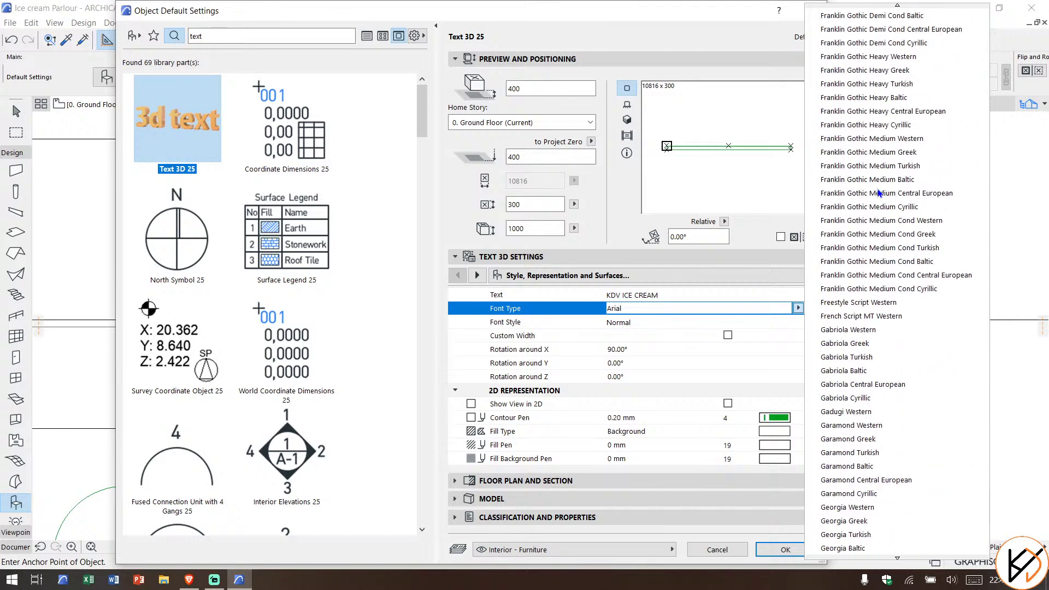
{"action": "scroll", "coordinate": [878, 192], "scroll_direction": "up", "scroll_amount": 5}
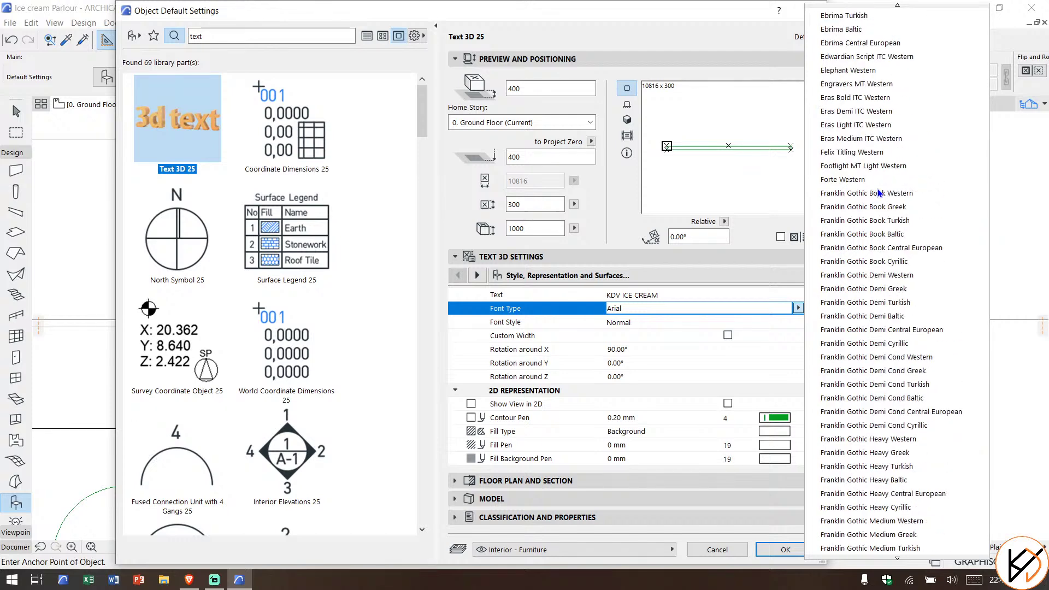
{"action": "scroll", "coordinate": [878, 192], "scroll_direction": "up", "scroll_amount": 10}
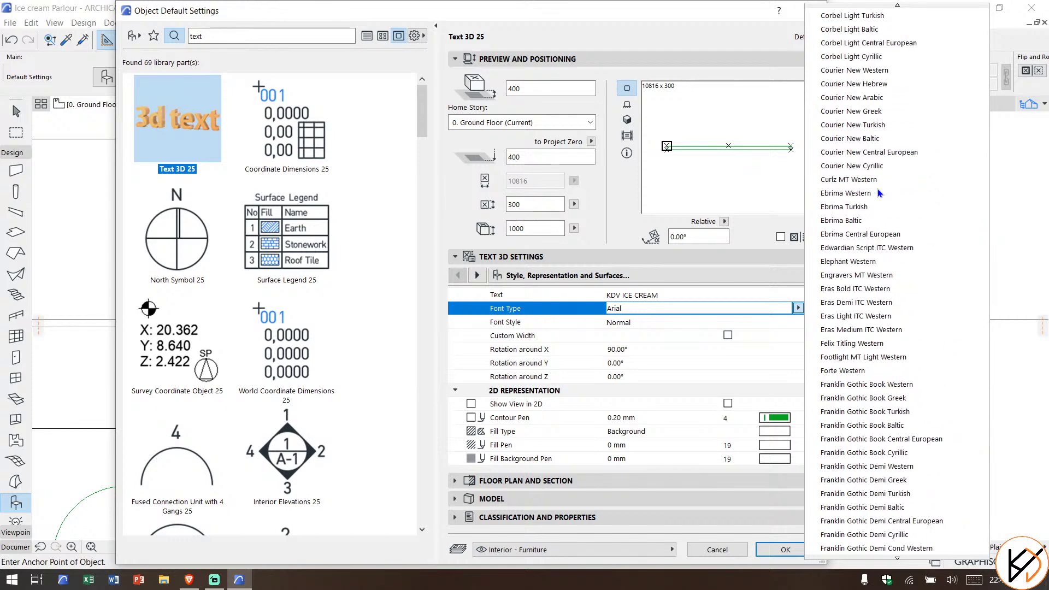
{"action": "scroll", "coordinate": [878, 193], "scroll_direction": "up", "scroll_amount": 3}
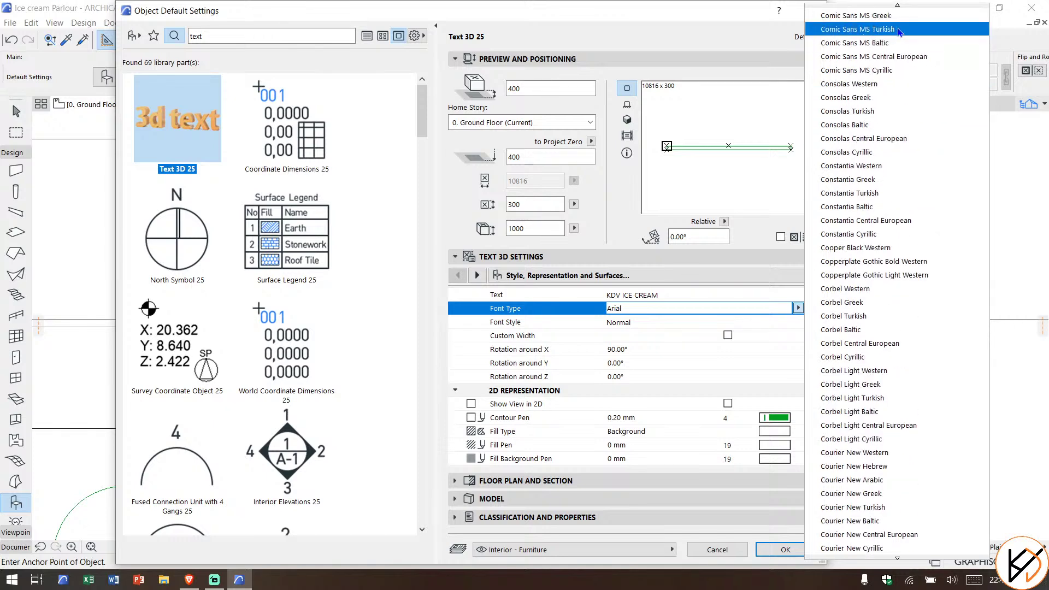
{"action": "left_click", "coordinate": [943, 234]}
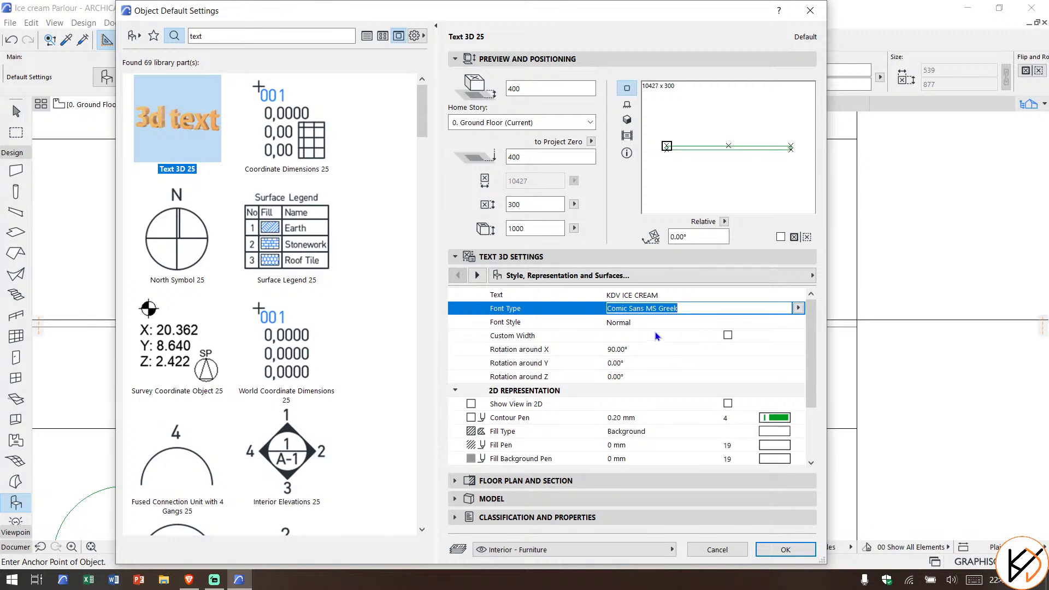
Step: Set the 3D text's Dimension 2 to 10 and its height to 30, and accept the object settings
{"action": "left_click_drag", "start_coordinate": [530, 206], "coordinate": [489, 205]}
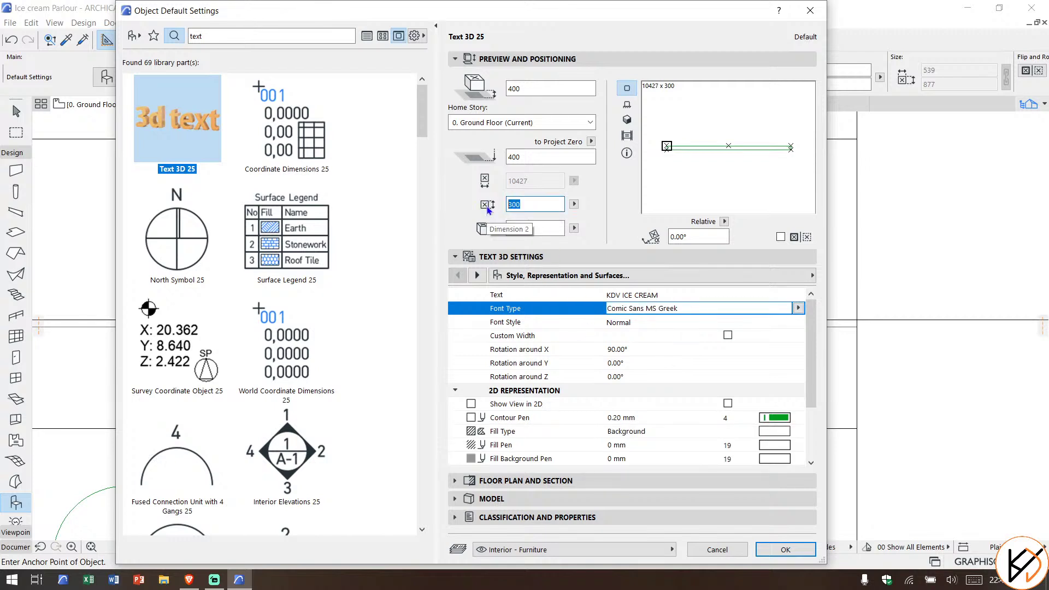
{"action": "type", "text": "10"}
{"action": "left_click", "coordinate": [538, 229]}
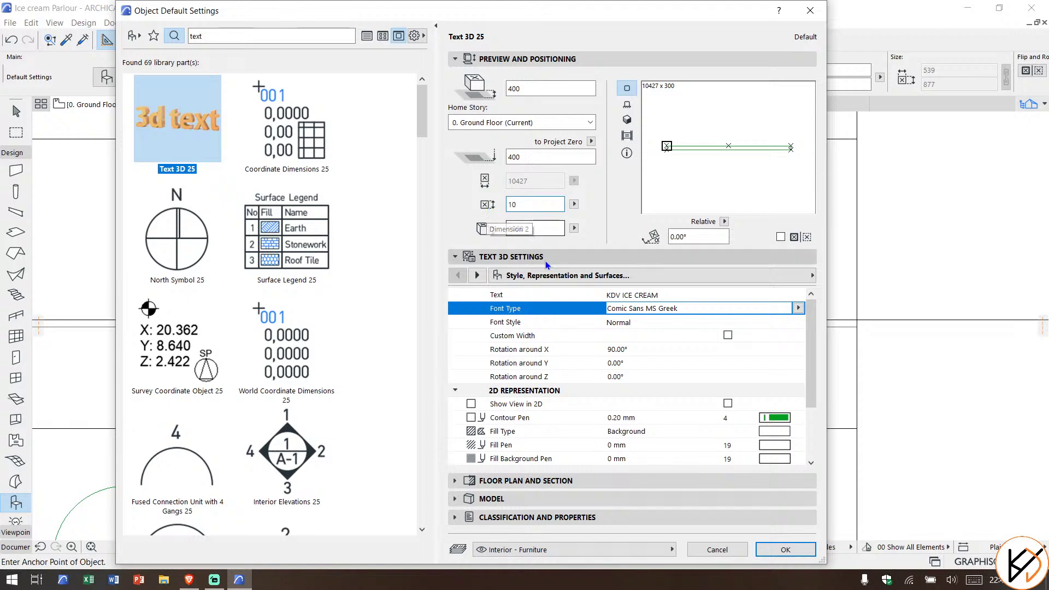
{"action": "type", "text": "1000"}
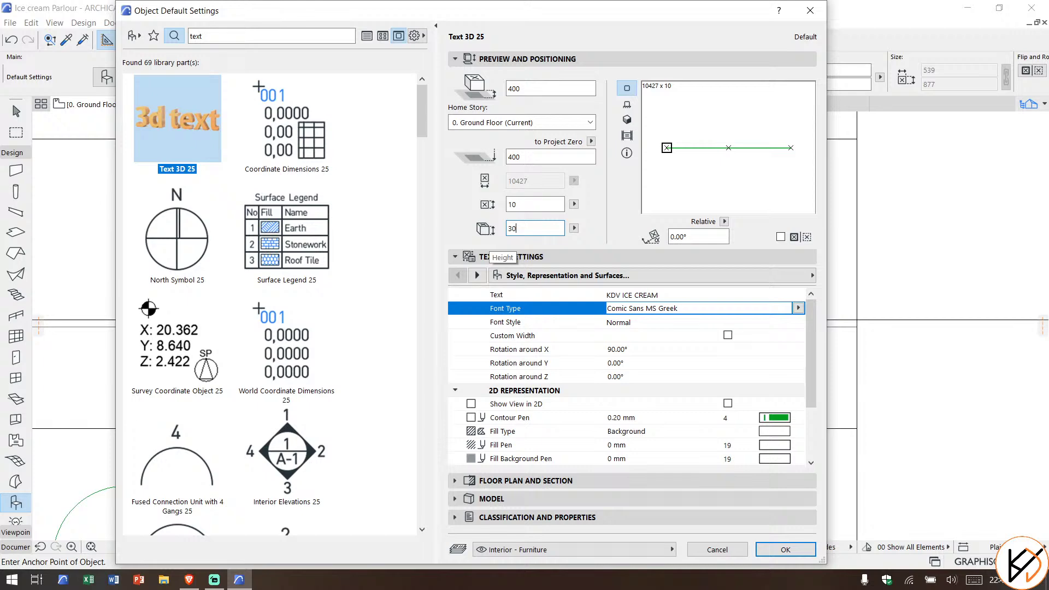
{"action": "left_click", "coordinate": [786, 550]}
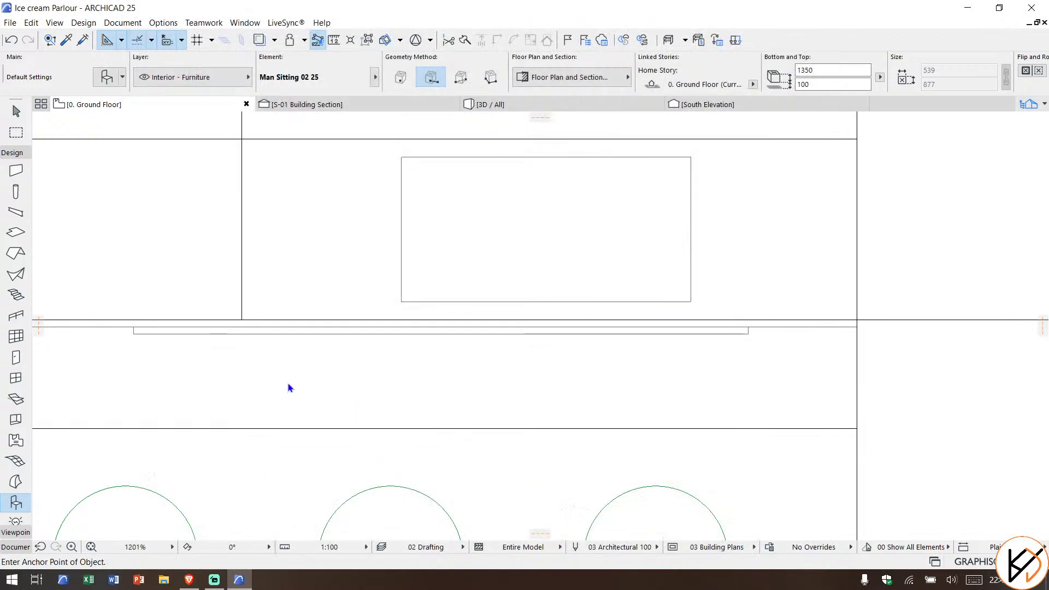
Step: Place the 3D text horizontally along the lower edge of the long thin panel, starting near its left end
{"action": "scroll", "coordinate": [232, 343], "scroll_direction": "down", "scroll_amount": 4}
{"action": "middle_click_drag", "start_coordinate": [218, 346], "coordinate": [277, 347]}
{"action": "scroll", "coordinate": [276, 346], "scroll_direction": "up", "scroll_amount": 4}
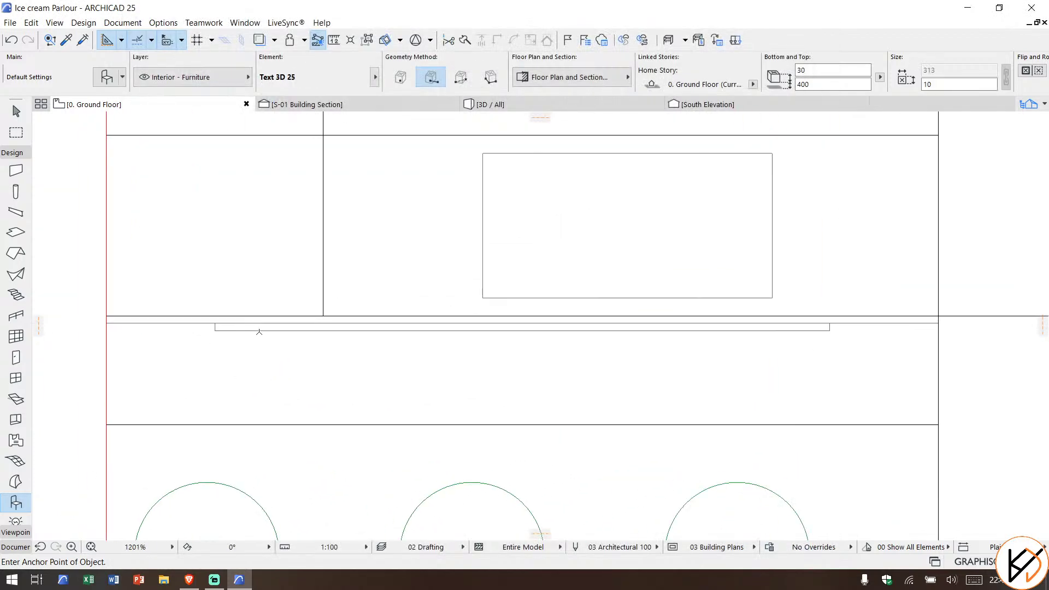
{"action": "left_click", "coordinate": [259, 331]}
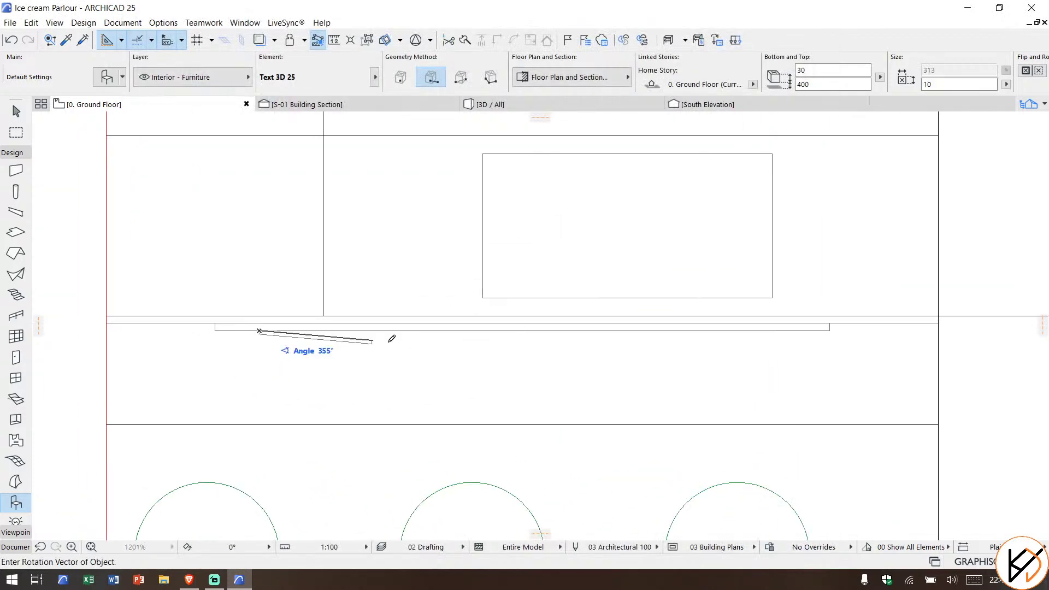
{"action": "left_click", "coordinate": [563, 326]}
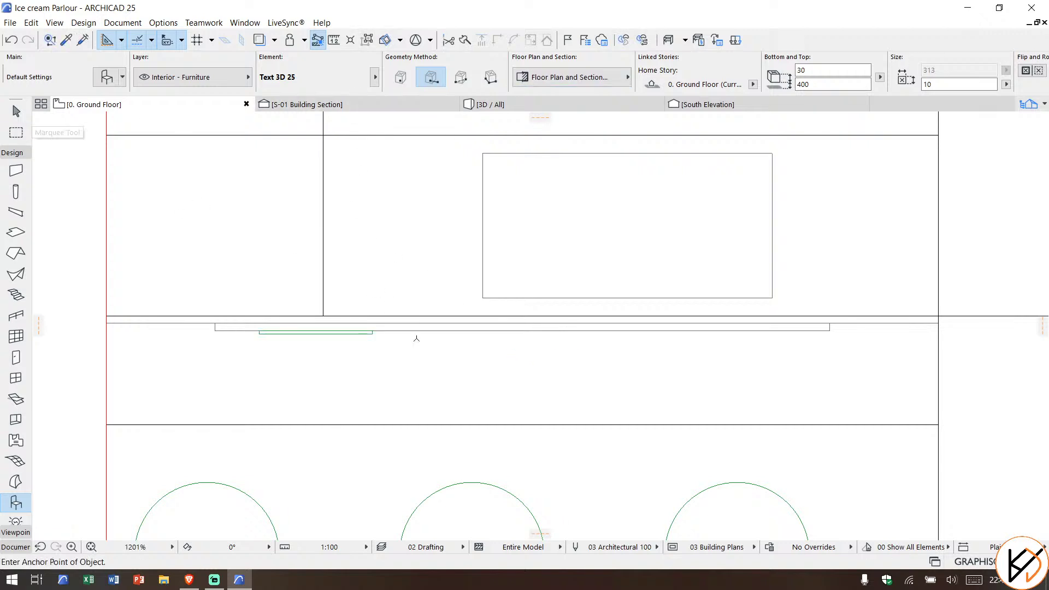
Step: Draw a horizontal section line on the ground floor plan just in front of the parlour's stools, facing toward the counter
{"action": "scroll", "coordinate": [418, 339], "scroll_direction": "down", "scroll_amount": 8}
{"action": "middle_click_drag", "start_coordinate": [576, 321], "coordinate": [524, 300]}
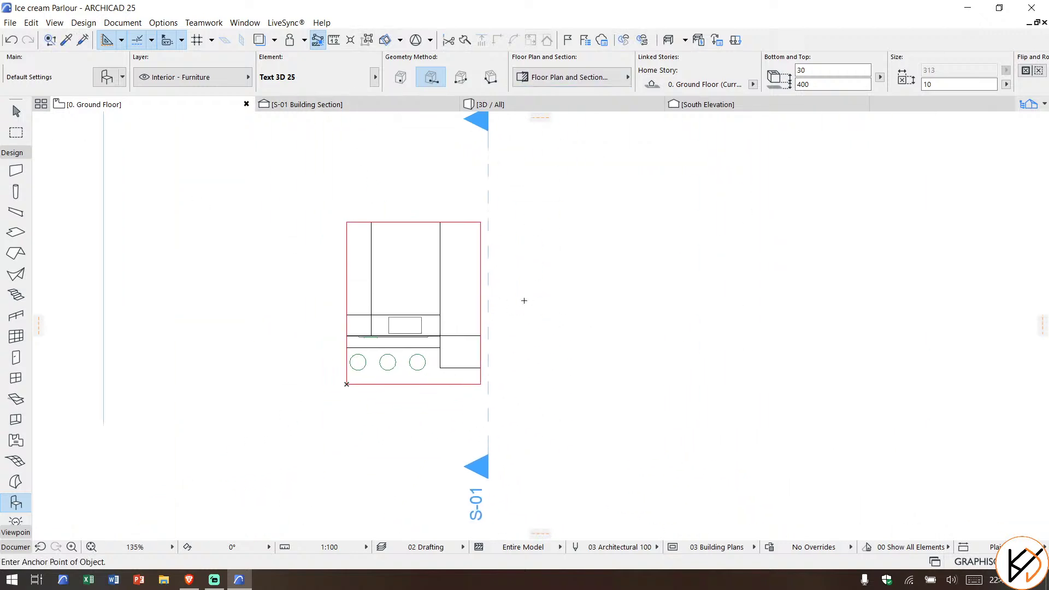
{"action": "left_click", "coordinate": [13, 152]}
{"action": "left_click", "coordinate": [15, 167]}
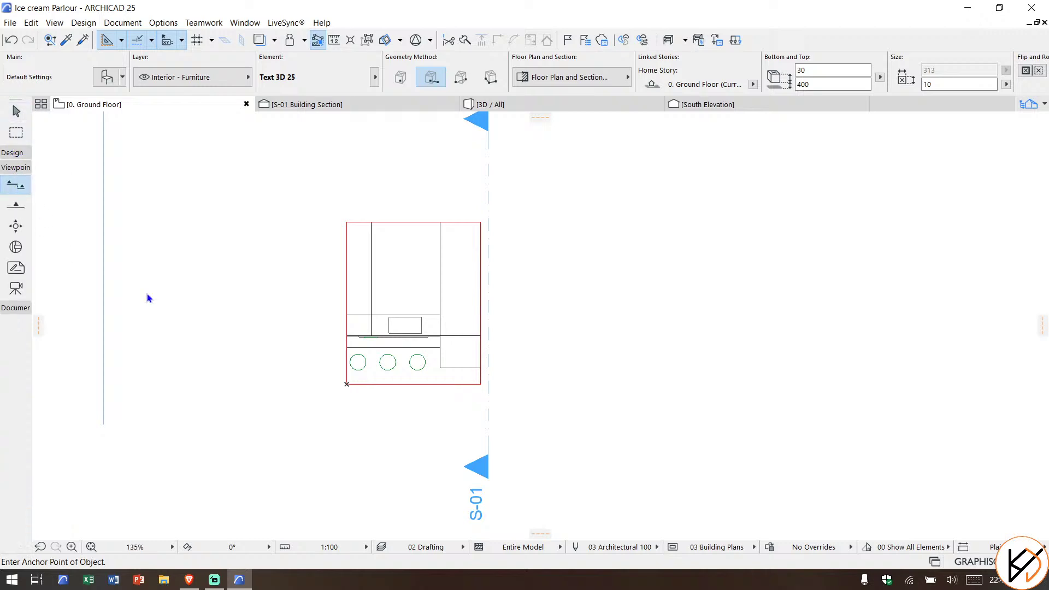
{"action": "left_click", "coordinate": [313, 407]}
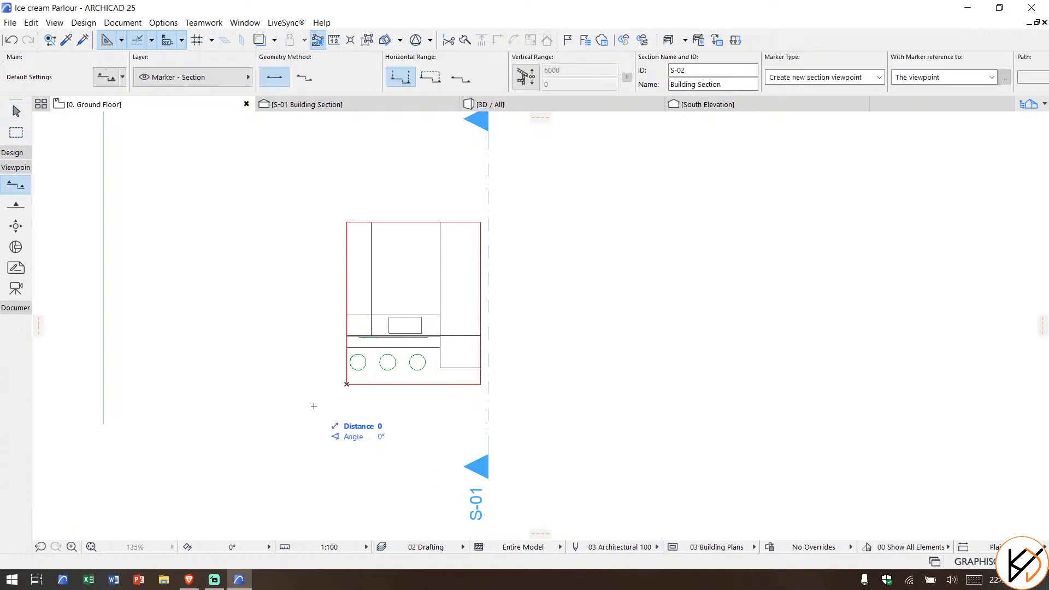
{"action": "left_click", "coordinate": [510, 406]}
{"action": "left_click", "coordinate": [513, 380]}
{"action": "key", "text": "Escape"}
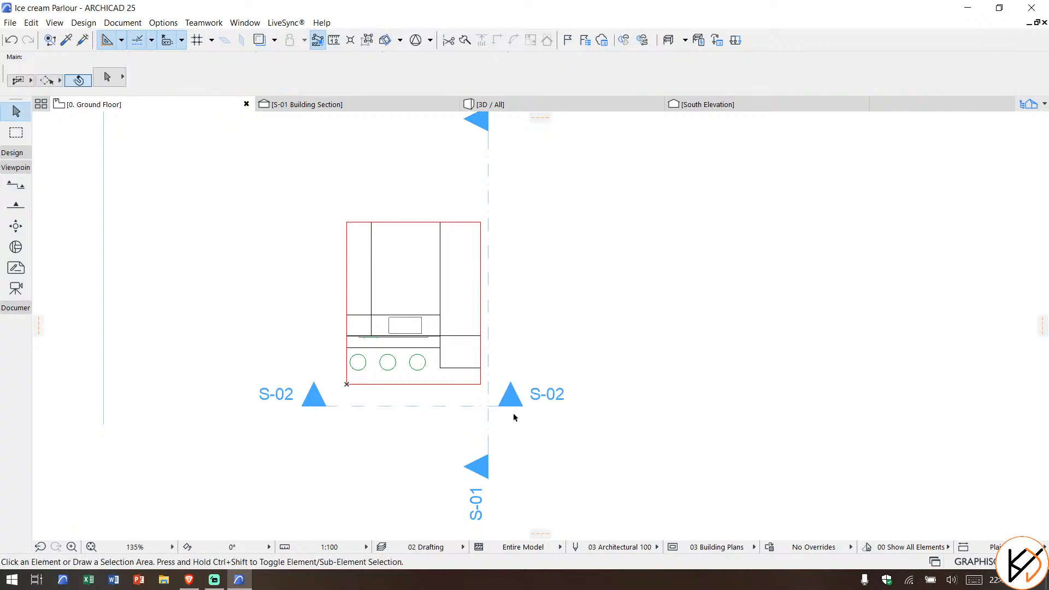
Step: Open the new section in front of the stools with the current view settings
{"action": "right_click", "coordinate": [563, 292]}
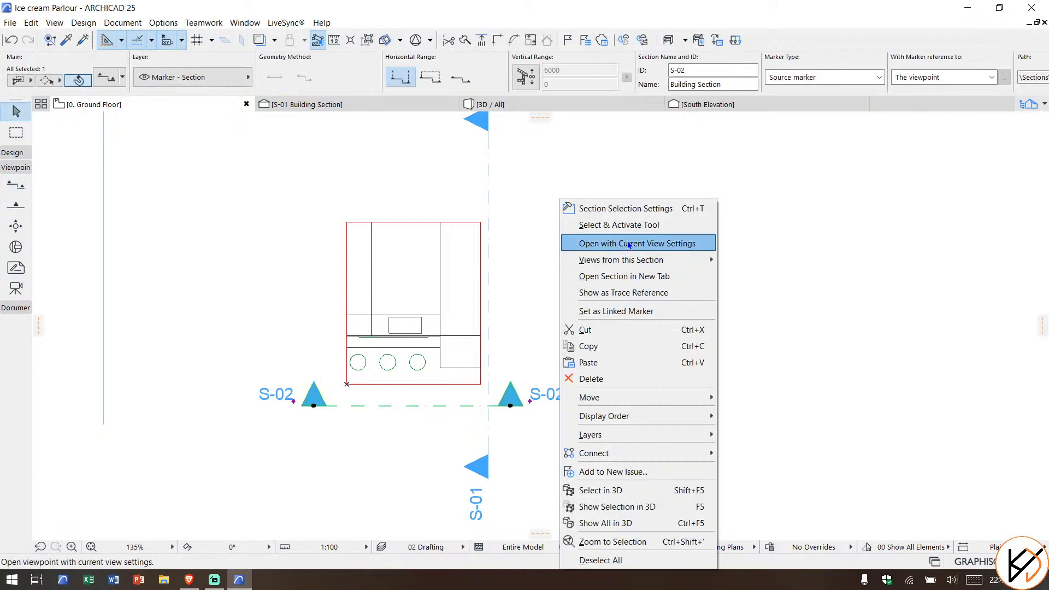
{"action": "left_click", "coordinate": [636, 243]}
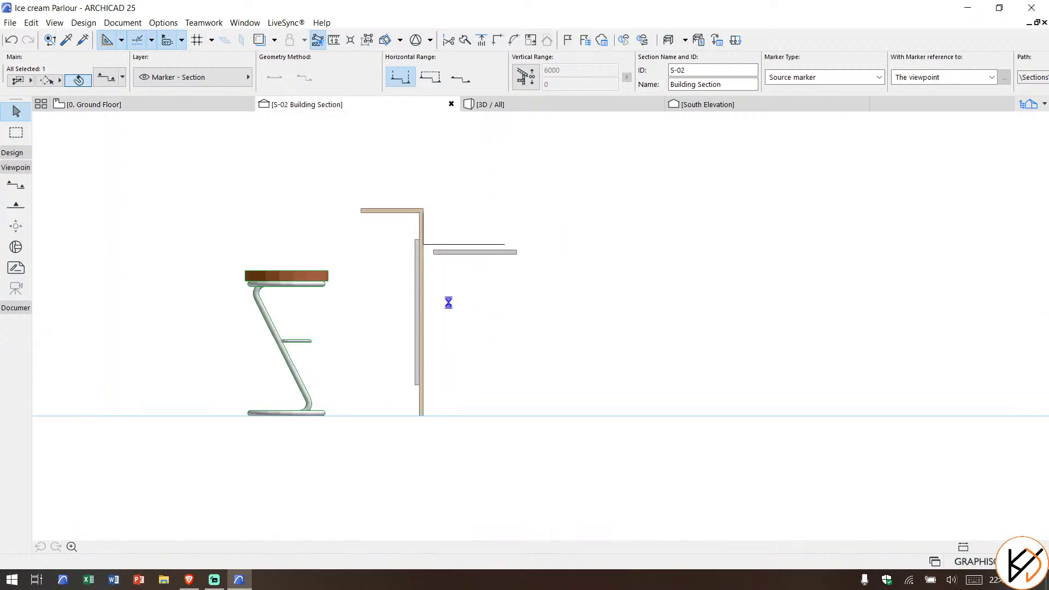
{"action": "scroll", "coordinate": [484, 347], "scroll_direction": "up", "scroll_amount": 5}
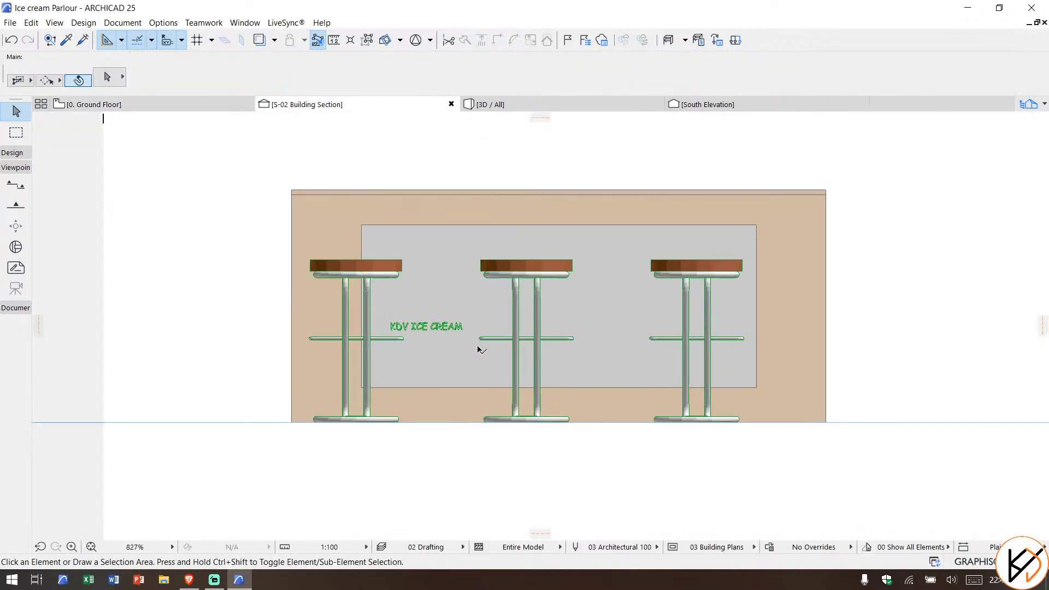
Step: Select the KDV ICE CREAM 3D text in the section, try a height of 300, and settle on a height of 150
{"action": "scroll", "coordinate": [480, 349], "scroll_direction": "up", "scroll_amount": 4}
{"action": "left_click", "coordinate": [445, 306]}
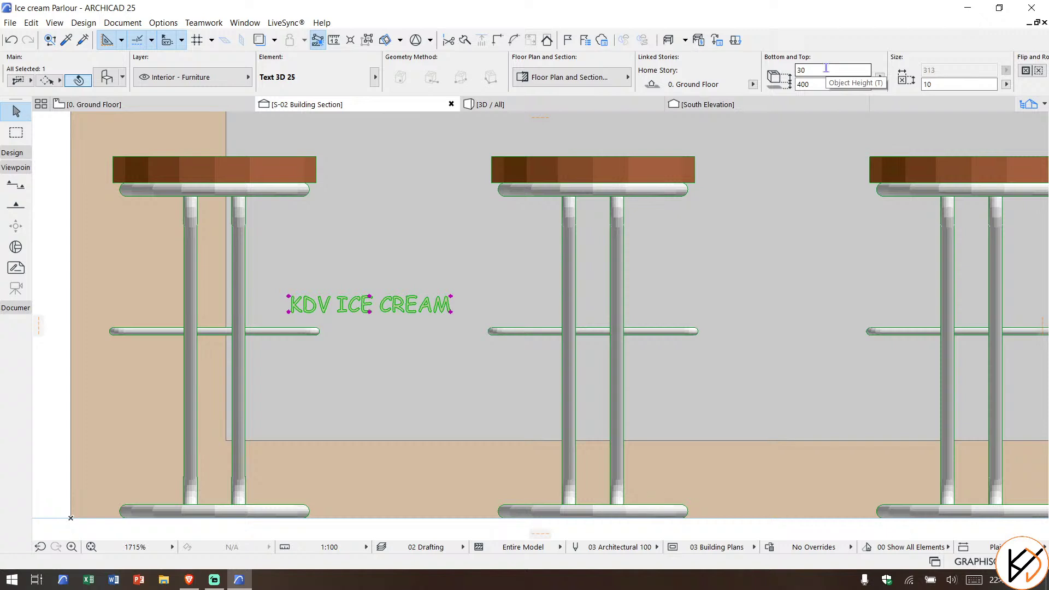
{"action": "left_click", "coordinate": [826, 69]}
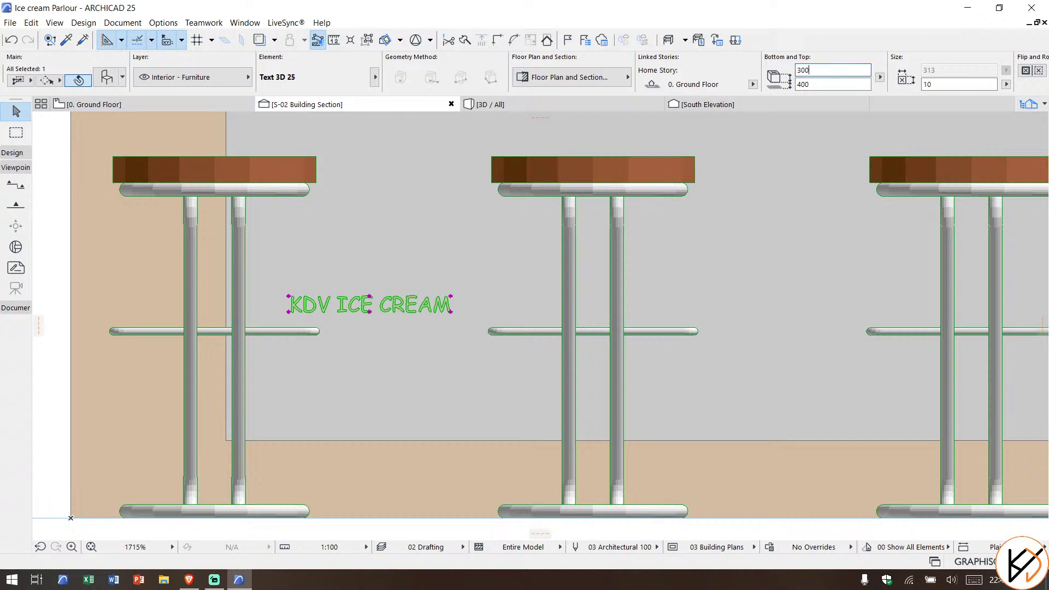
{"action": "type", "text": "0"}
{"action": "key", "text": "Return"}
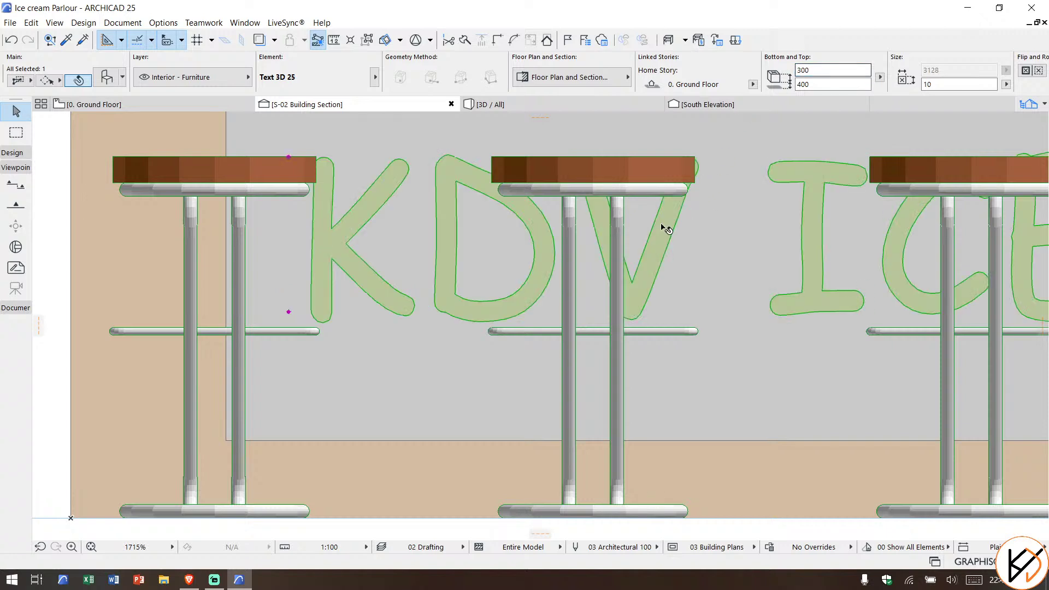
{"action": "scroll", "coordinate": [666, 229], "scroll_direction": "down", "scroll_amount": 4}
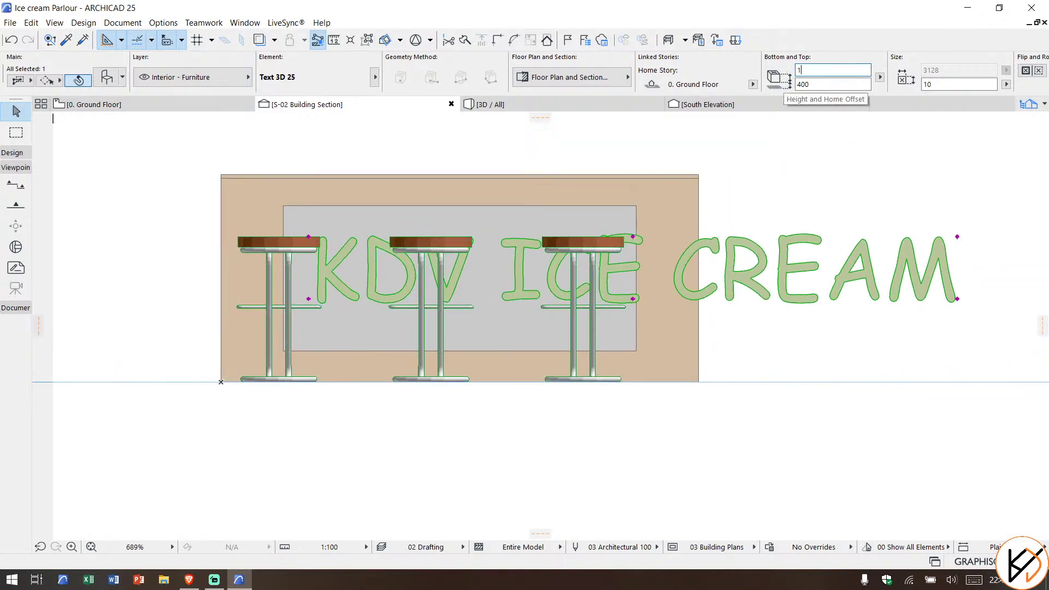
{"action": "type", "text": "150"}
{"action": "key", "text": "Return"}
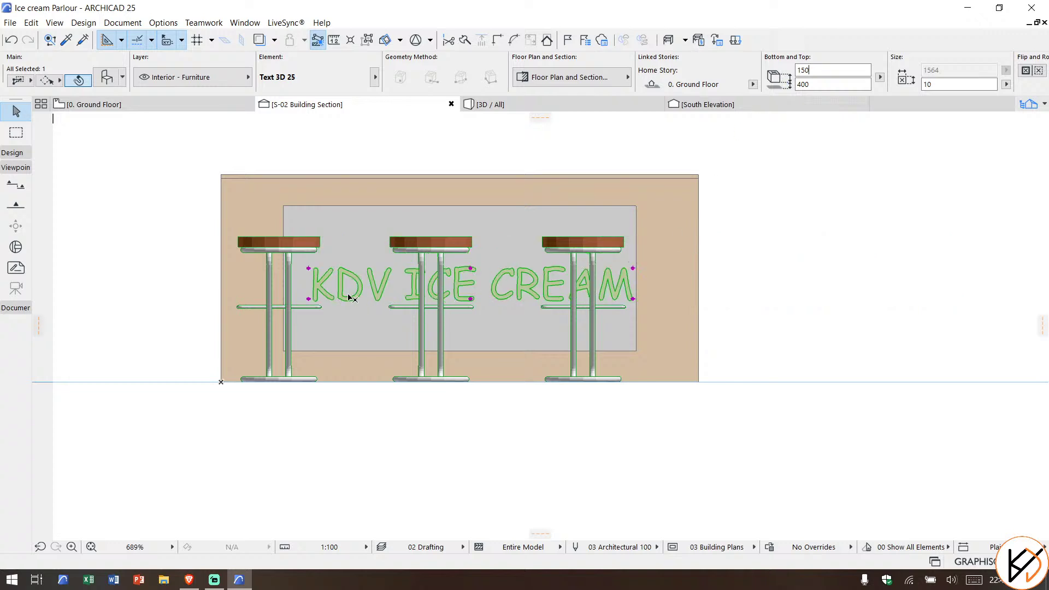
Step: Move the enlarged KDV ICE CREAM text slightly left so it sits roughly centred across the grey panel
{"action": "scroll", "coordinate": [312, 307], "scroll_direction": "up", "scroll_amount": 2}
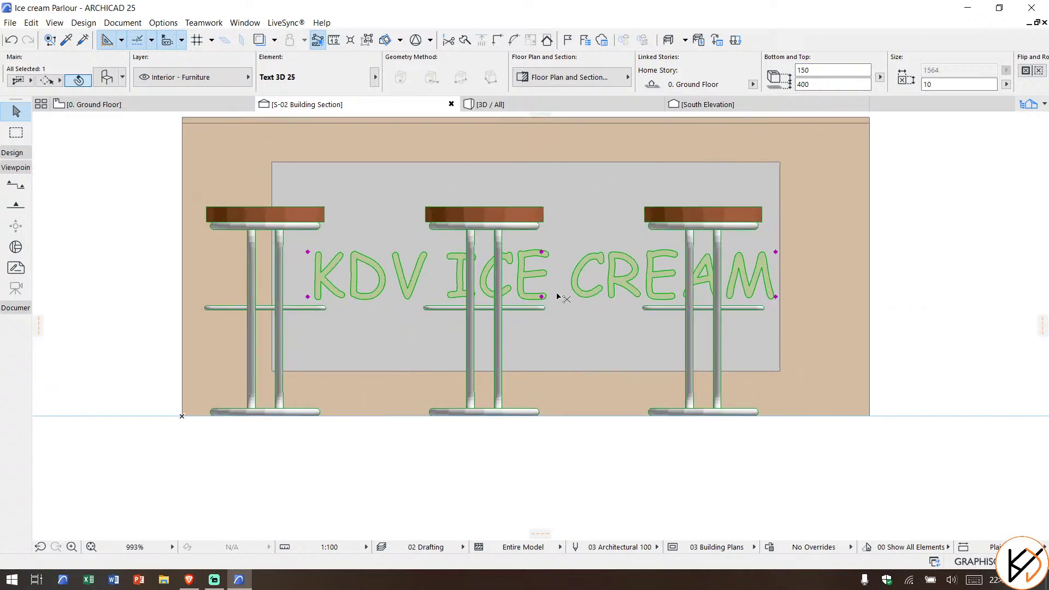
{"action": "left_click", "coordinate": [776, 298]}
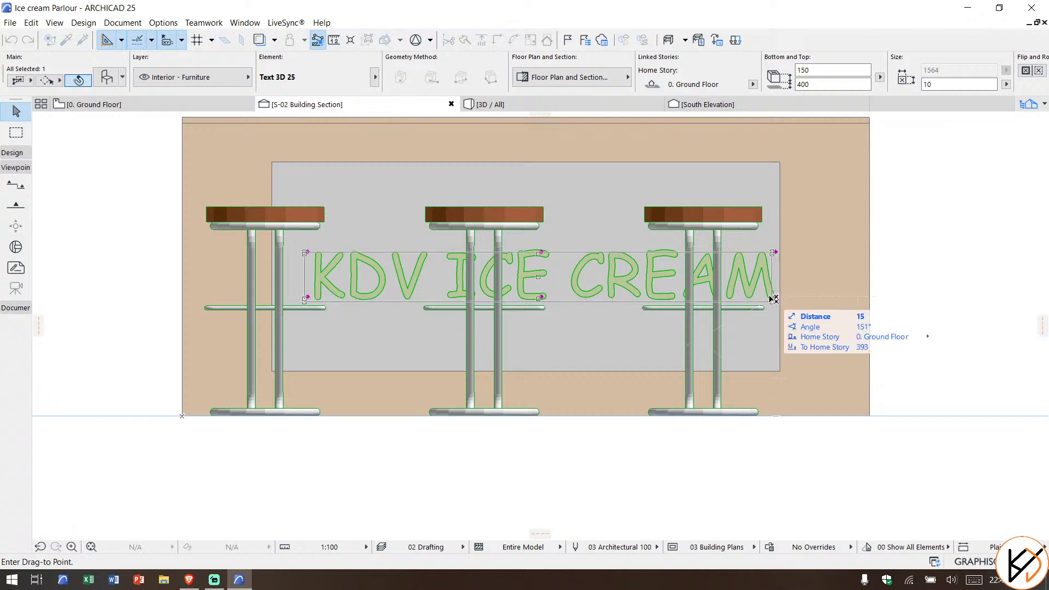
{"action": "left_click", "coordinate": [763, 298]}
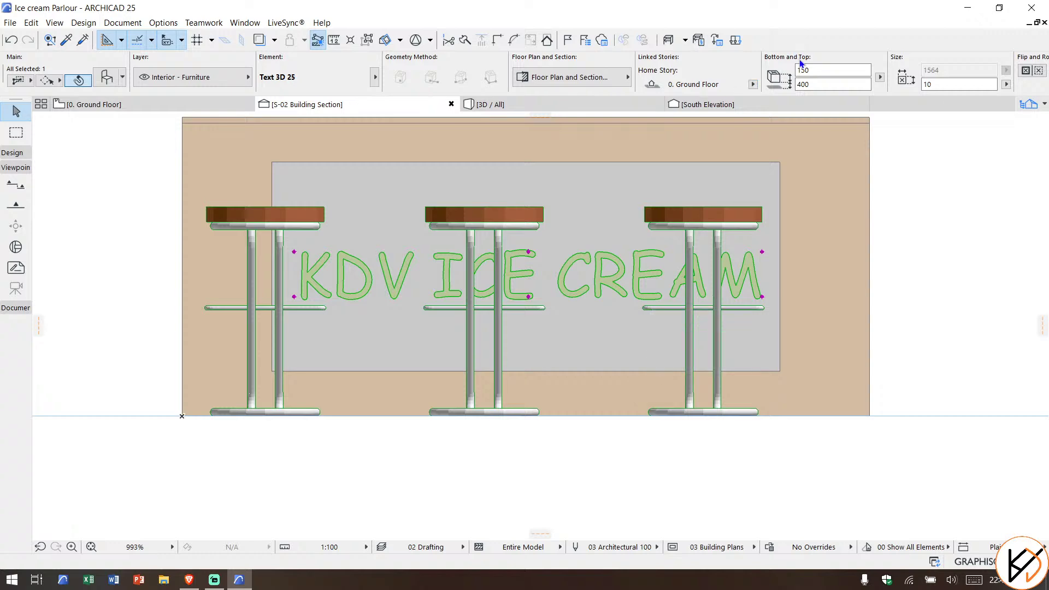
Step: Override the KDV ICE CREAM text's surface with Paint - Peach and deselect the text
{"action": "scroll", "coordinate": [896, 83], "scroll_direction": "down", "scroll_amount": 8}
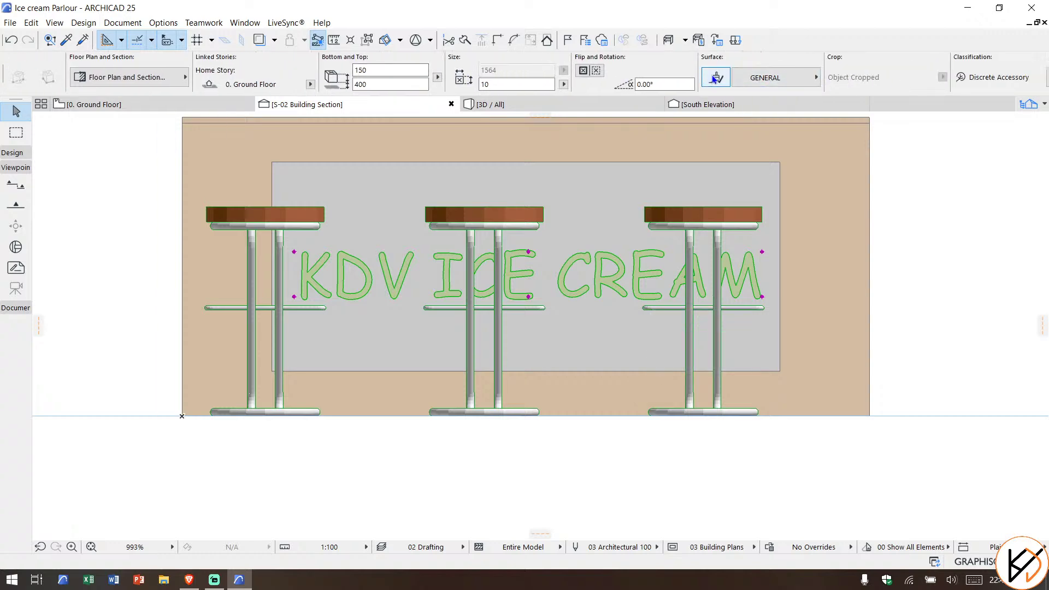
{"action": "left_click", "coordinate": [799, 82]}
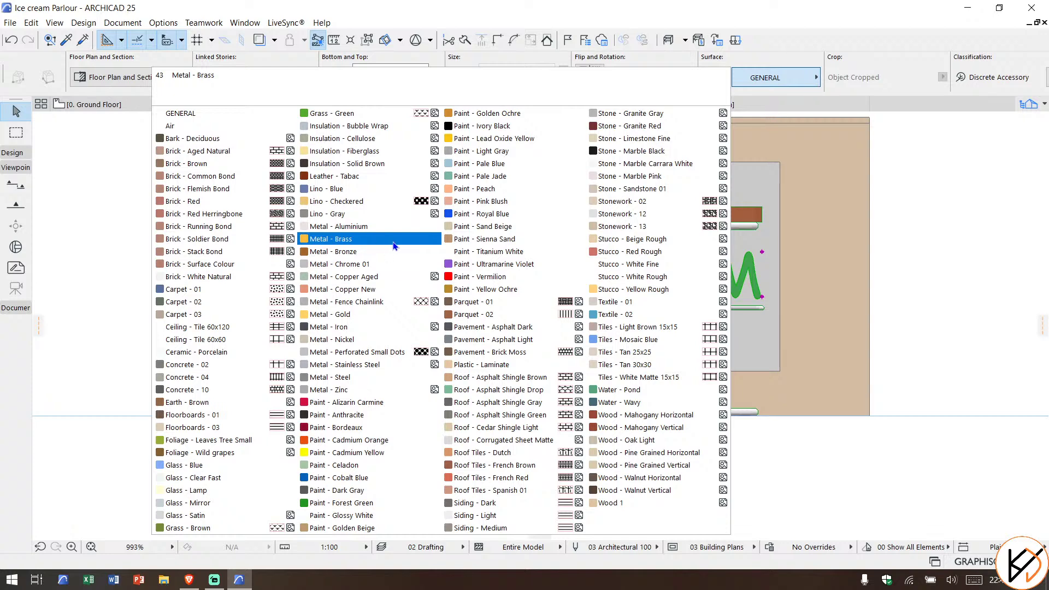
{"action": "left_click", "coordinate": [471, 190]}
{"action": "left_click", "coordinate": [928, 235]}
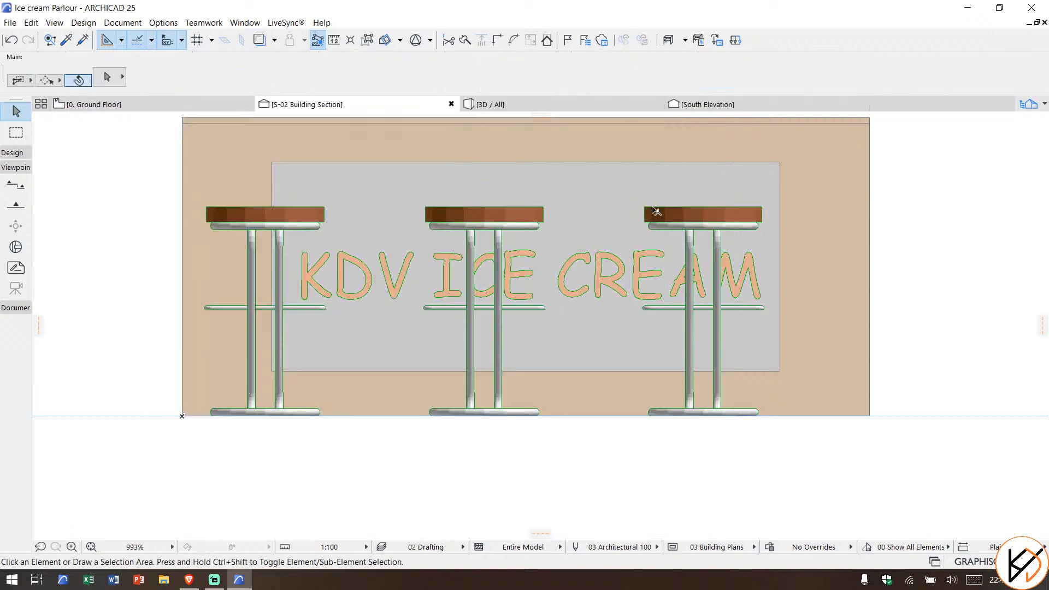
Step: Check the sign on the counter front in the 3D view, and return to the S-02 building section
{"action": "left_click", "coordinate": [529, 104]}
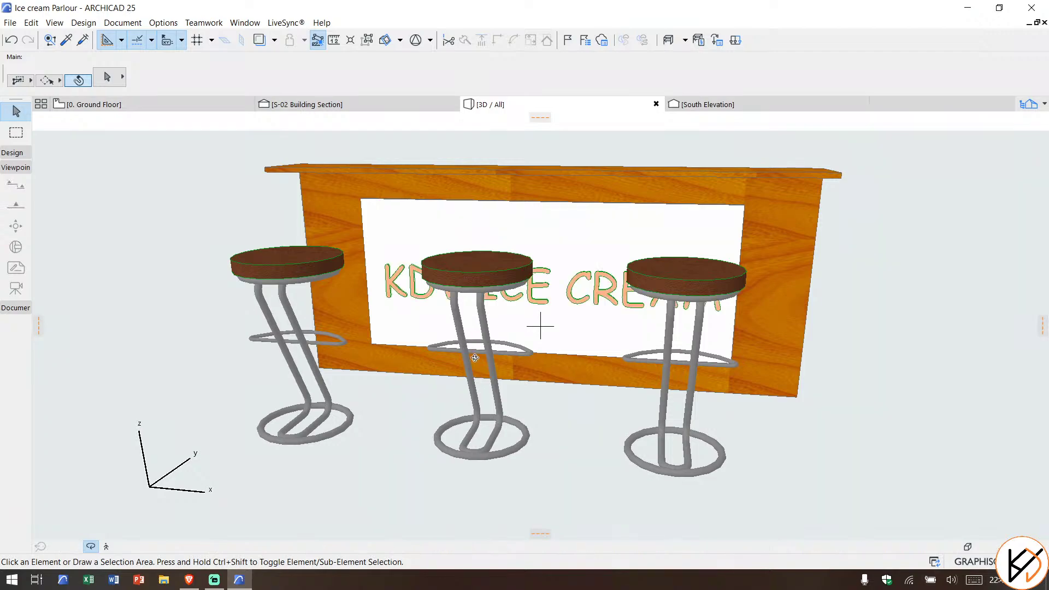
{"action": "left_click_drag", "start_coordinate": [602, 387], "coordinate": [677, 363]}
{"action": "left_click", "coordinate": [307, 104]}
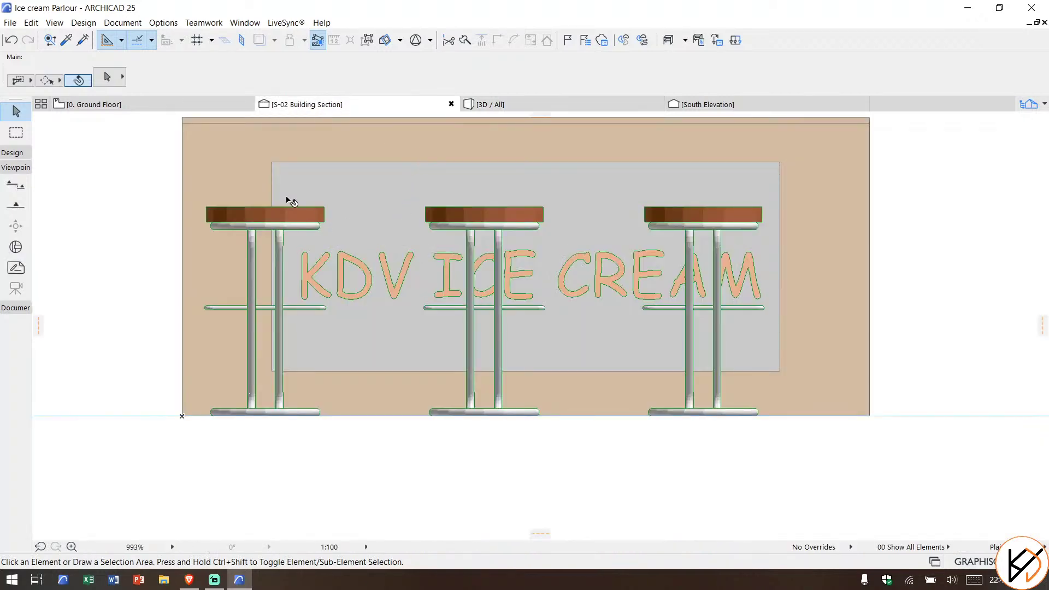
{"action": "scroll", "coordinate": [285, 182], "scroll_direction": "up", "scroll_amount": 5}
{"action": "scroll", "coordinate": [625, 197], "scroll_direction": "down", "scroll_amount": 4}
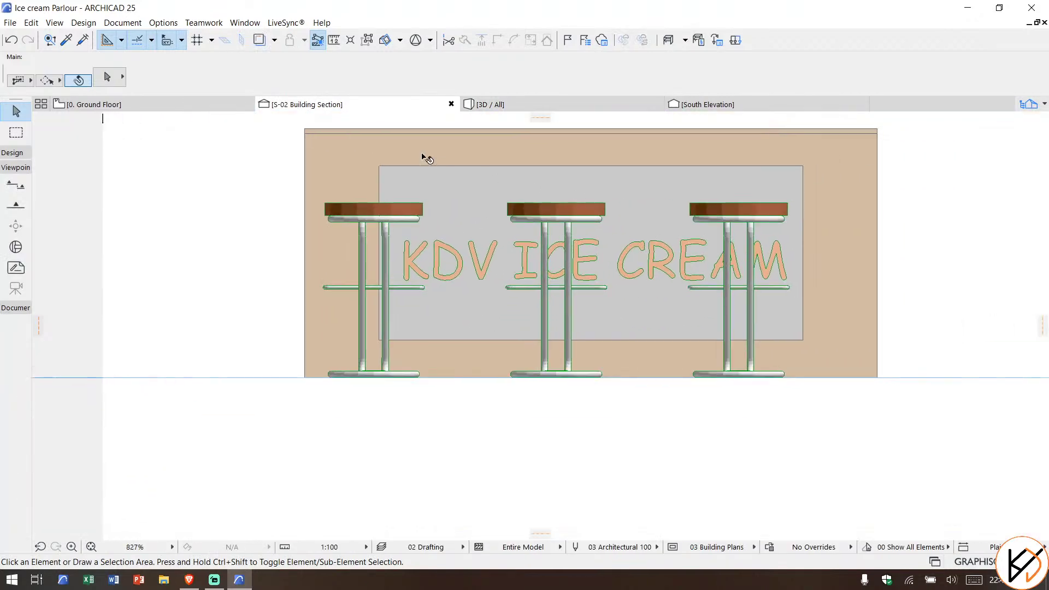
Step: Trace the grey panel's outline with a rotated-rectangle polyline, starting at its lower-left corner and matching the panel's full height and width
{"action": "left_click", "coordinate": [15, 308]}
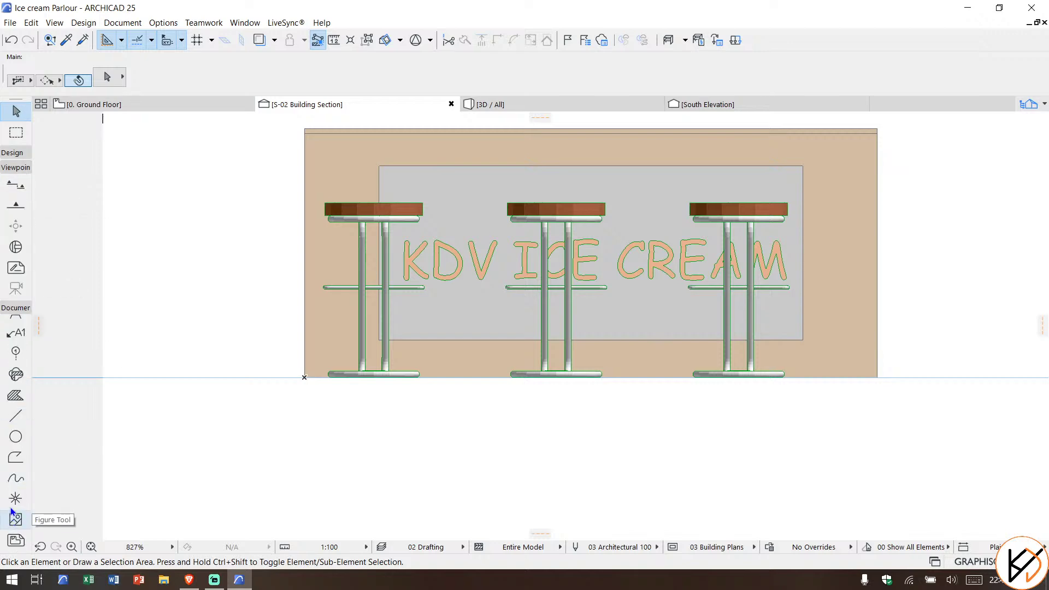
{"action": "left_click", "coordinate": [16, 457]}
{"action": "scroll", "coordinate": [361, 314], "scroll_direction": "up", "scroll_amount": 4}
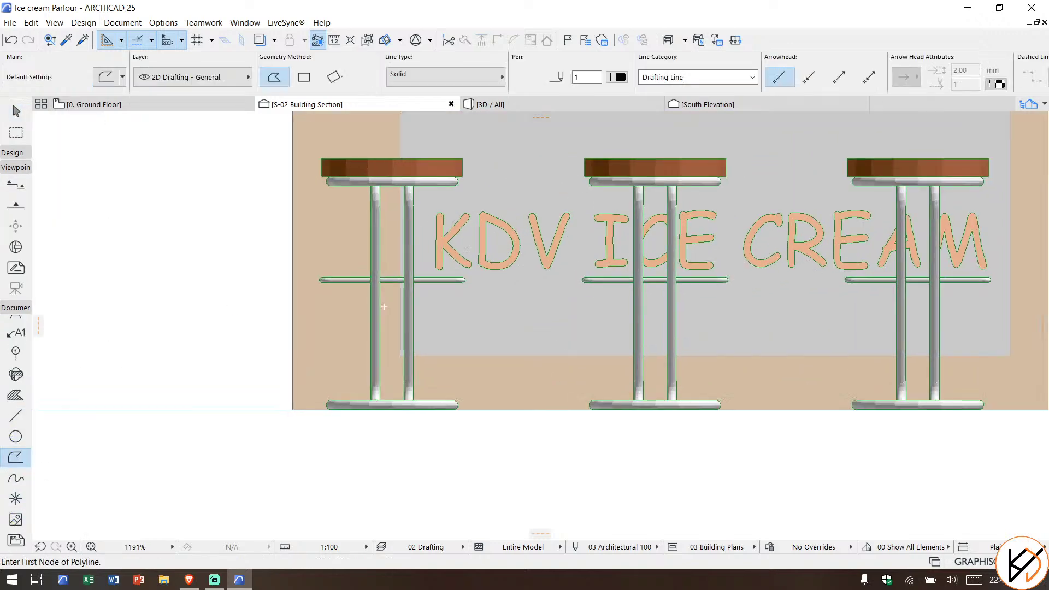
{"action": "left_click", "coordinate": [408, 377]}
{"action": "scroll", "coordinate": [363, 422], "scroll_direction": "down", "scroll_amount": 4}
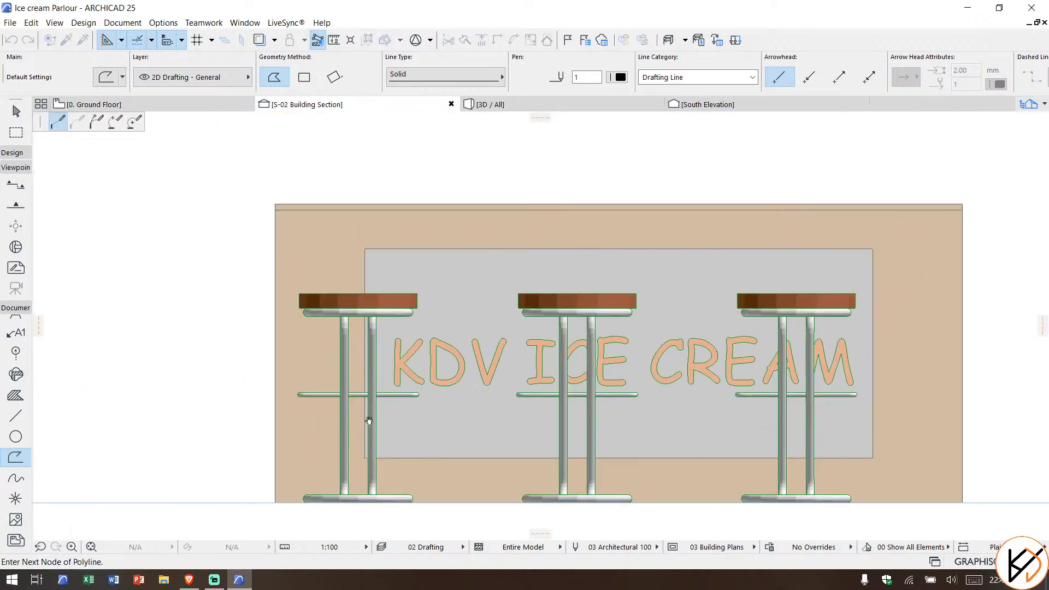
{"action": "left_click", "coordinate": [365, 254]}
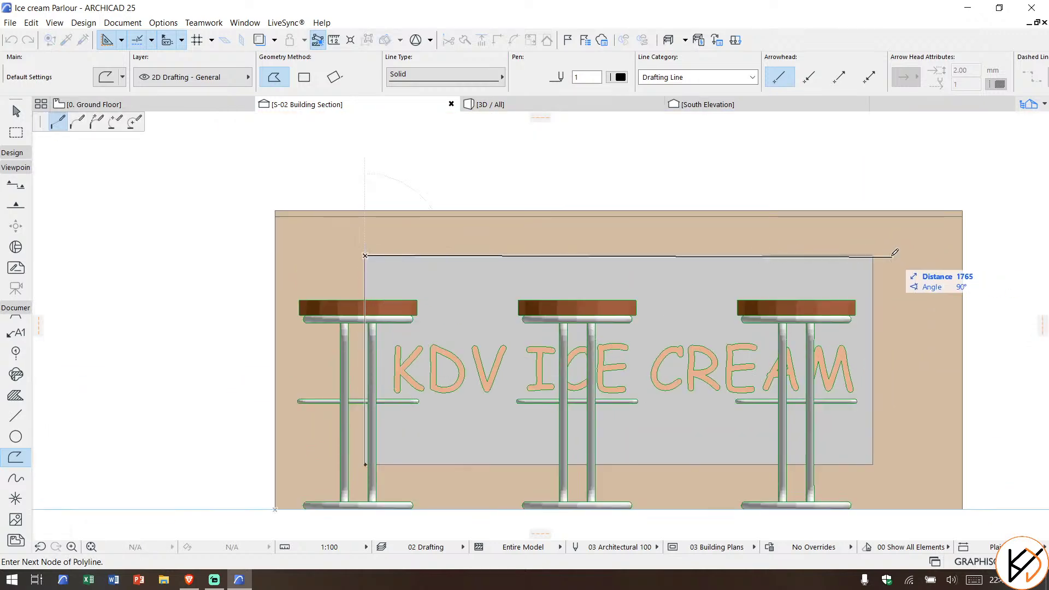
{"action": "left_click", "coordinate": [334, 77]}
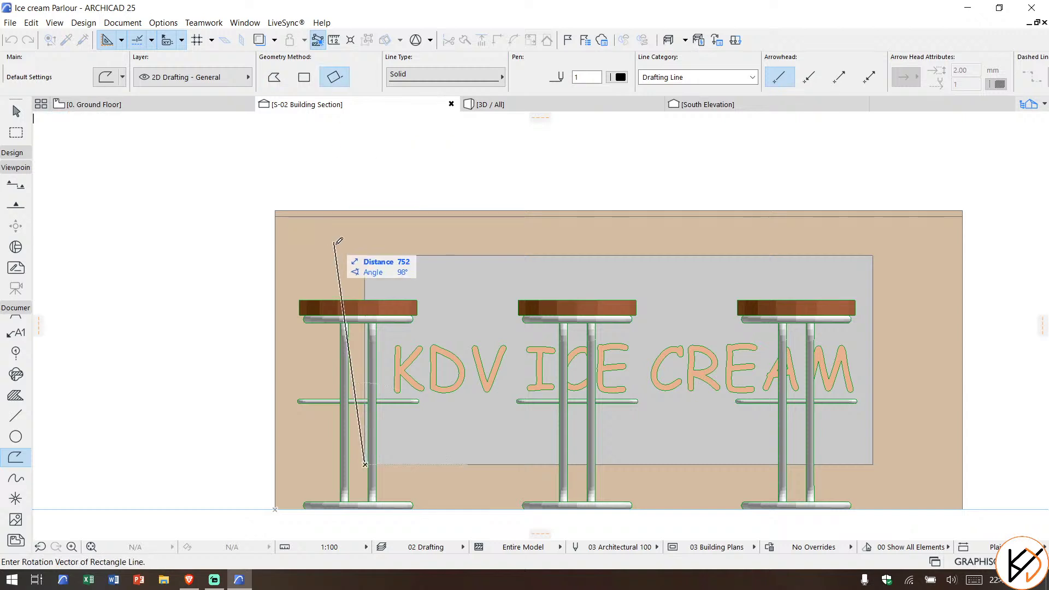
{"action": "left_click", "coordinate": [365, 255]}
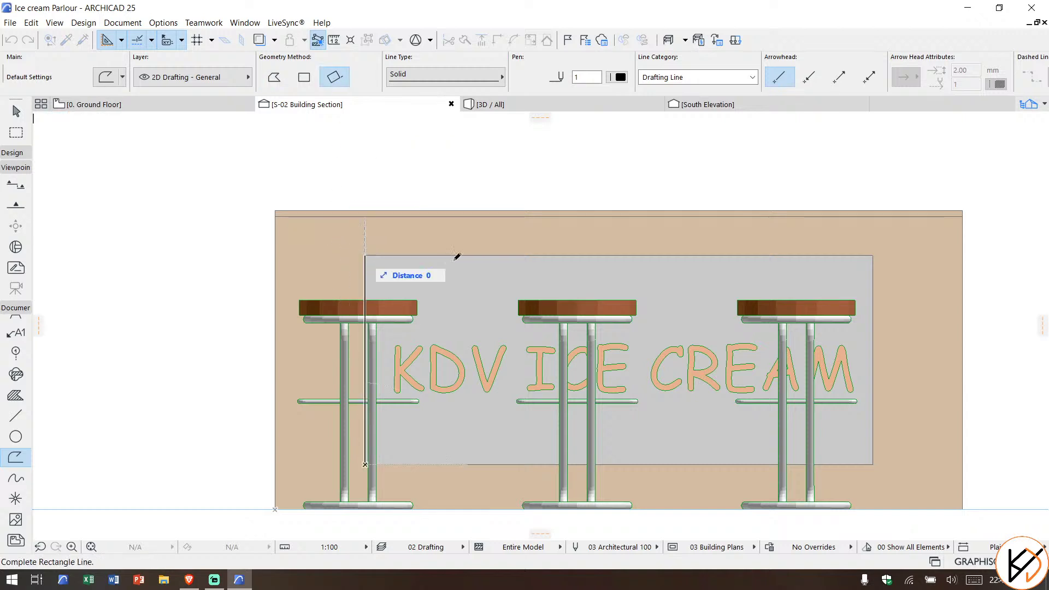
{"action": "left_click", "coordinate": [874, 251]}
{"action": "scroll", "coordinate": [710, 304], "scroll_direction": "right", "scroll_amount": 3, "text": "shift"}
{"action": "key", "text": "Escape"}
Step: Select the rectangle traced around the grey panel and offset all its edges outward by 50
{"action": "left_click", "coordinate": [682, 300]}
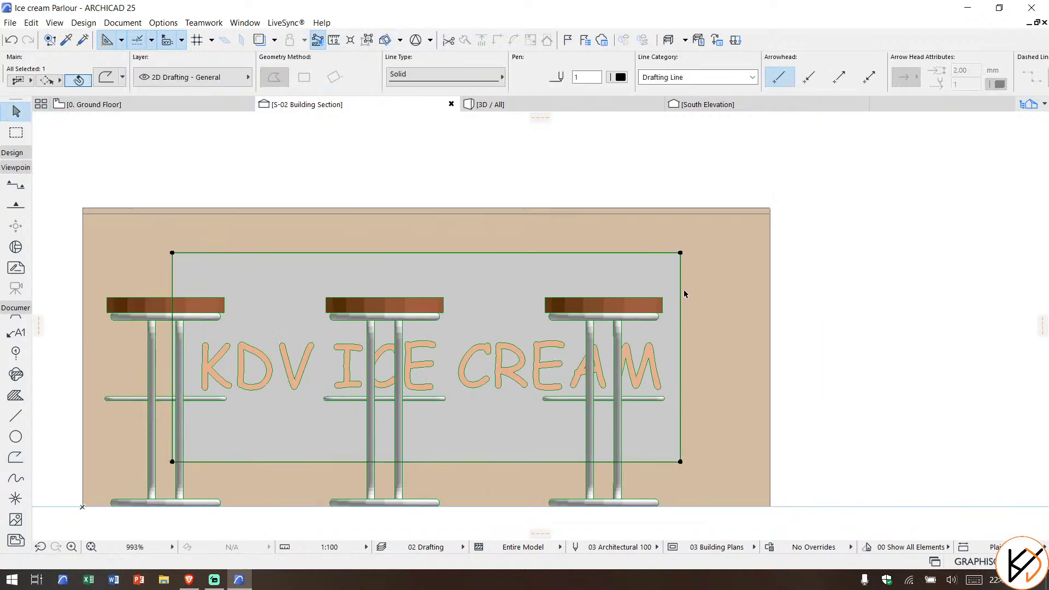
{"action": "left_click", "coordinate": [680, 280]}
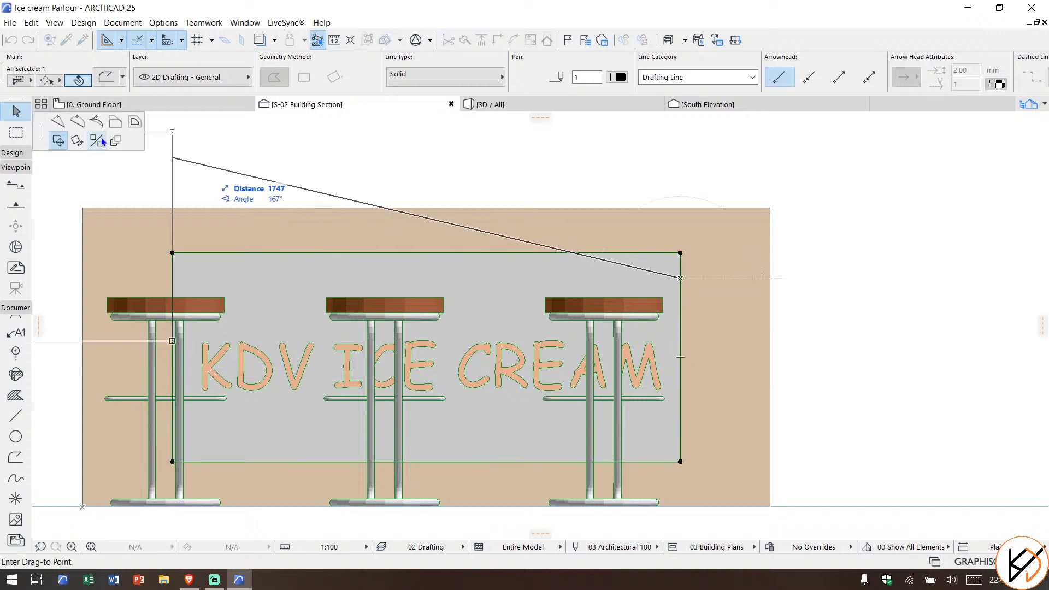
{"action": "scroll", "coordinate": [716, 271], "scroll_direction": "up", "scroll_amount": 3}
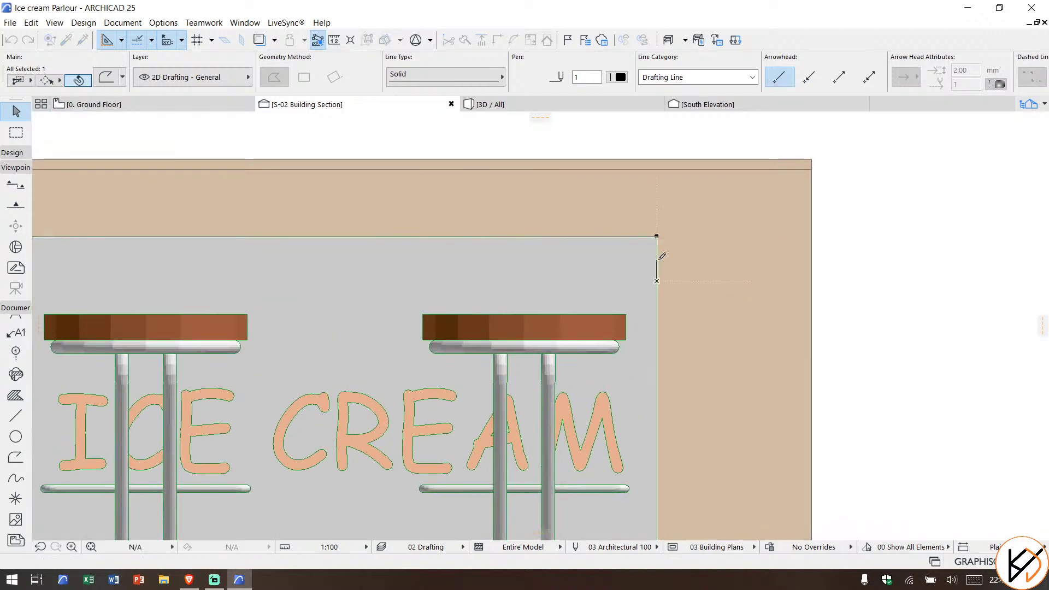
{"action": "left_click", "coordinate": [658, 276]}
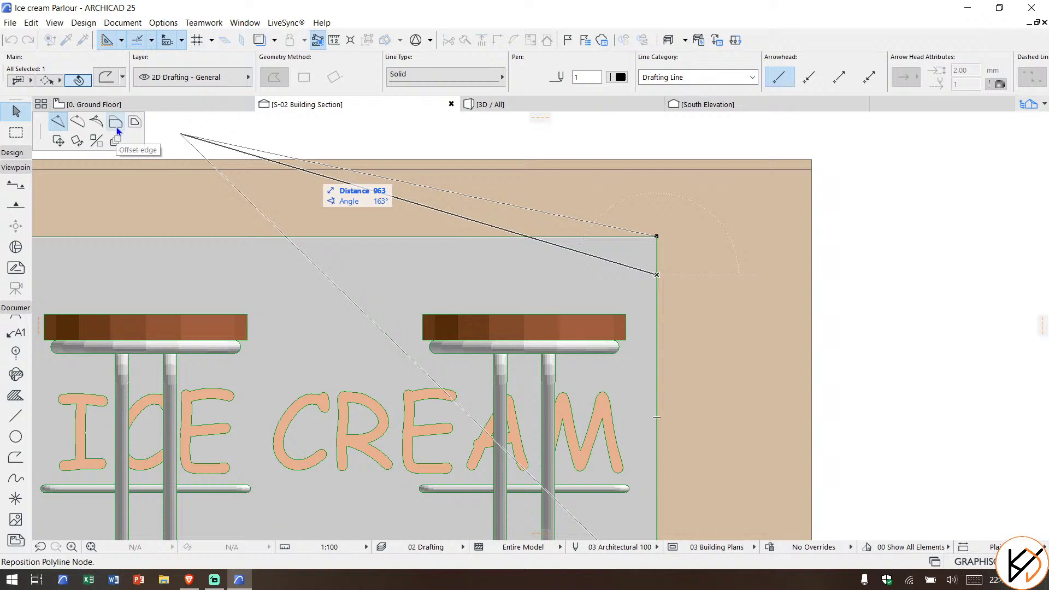
{"action": "left_click", "coordinate": [135, 123]}
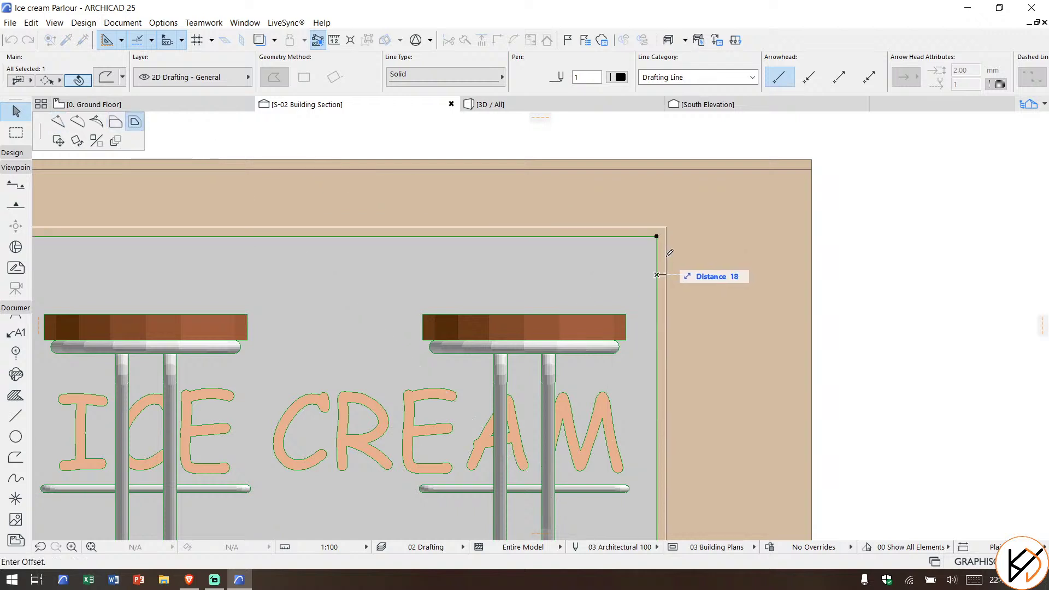
{"action": "type", "text": "50"}
{"action": "key", "text": "Return"}
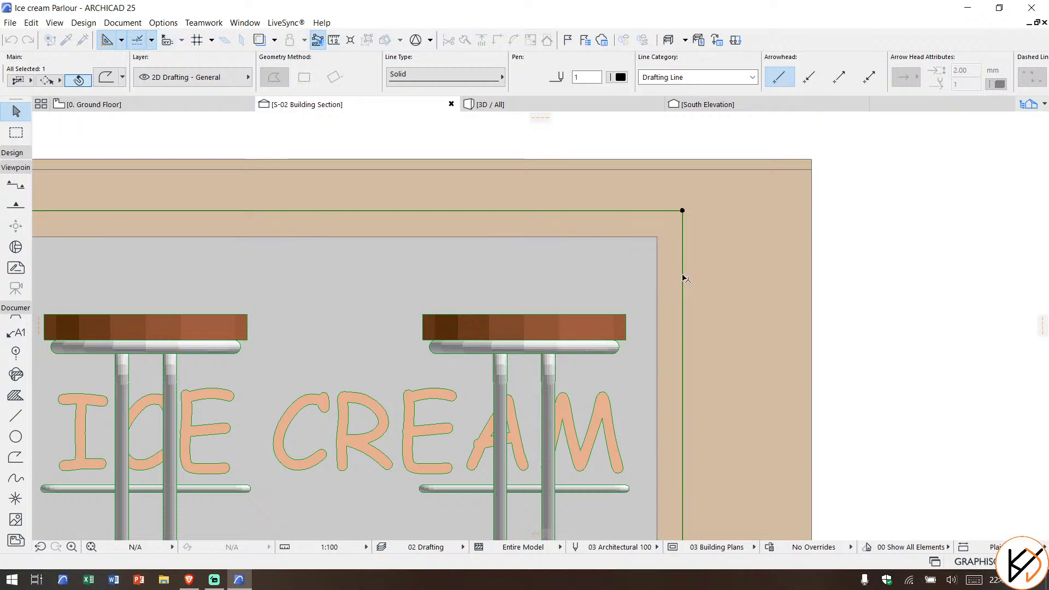
{"action": "left_click", "coordinate": [682, 280]}
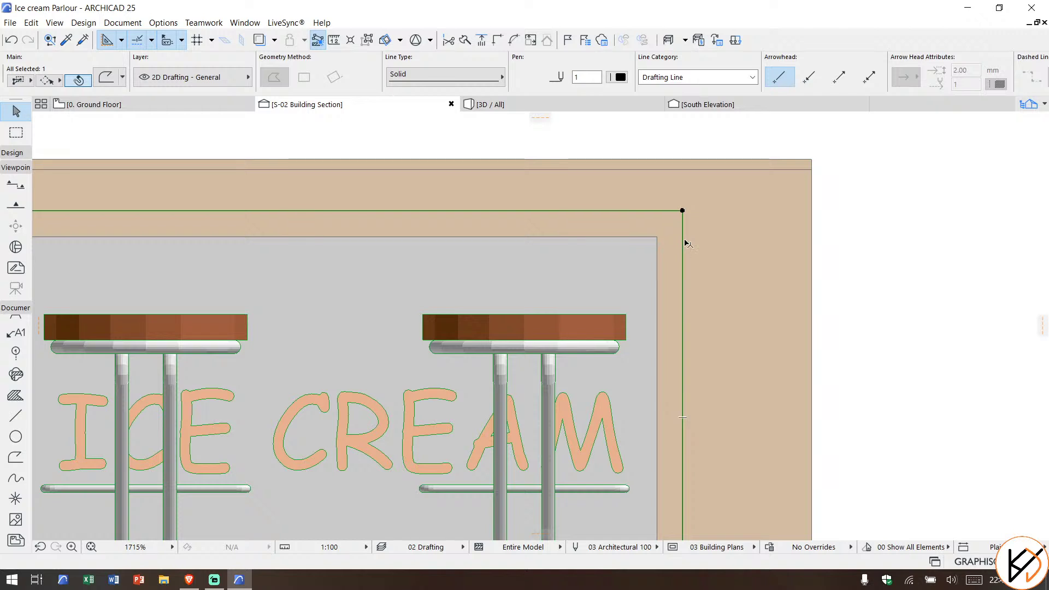
{"action": "scroll", "coordinate": [684, 242], "scroll_direction": "down", "scroll_amount": 4}
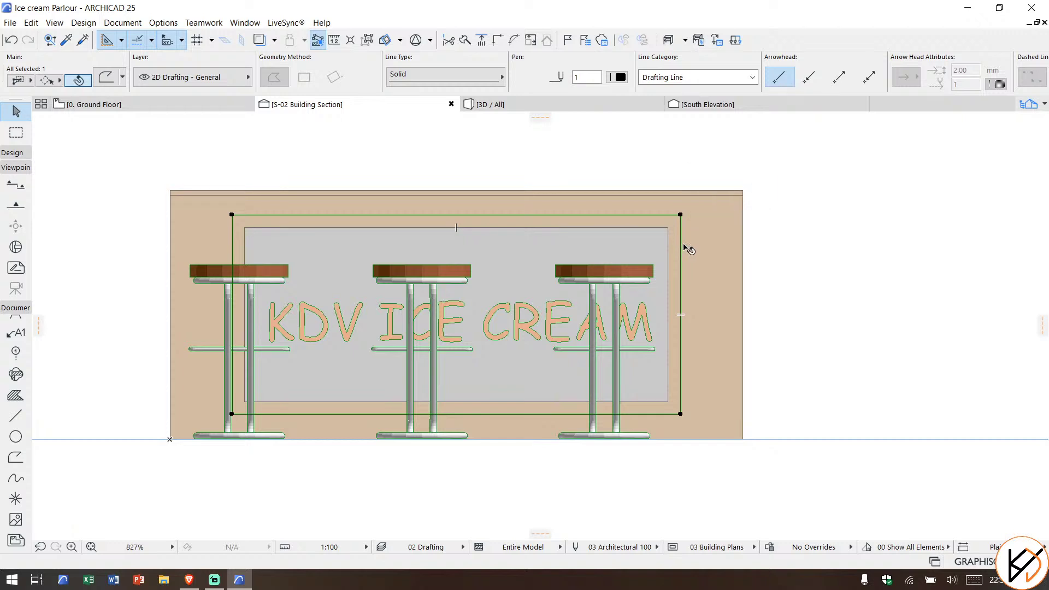
Step: Undo the outline's outward offset and chamfer its upper-right corner by adding a node on the vertical edge and sliding the corner node inward
{"action": "key", "text": "ctrl+z"}
{"action": "scroll", "coordinate": [679, 251], "scroll_direction": "up", "scroll_amount": 3}
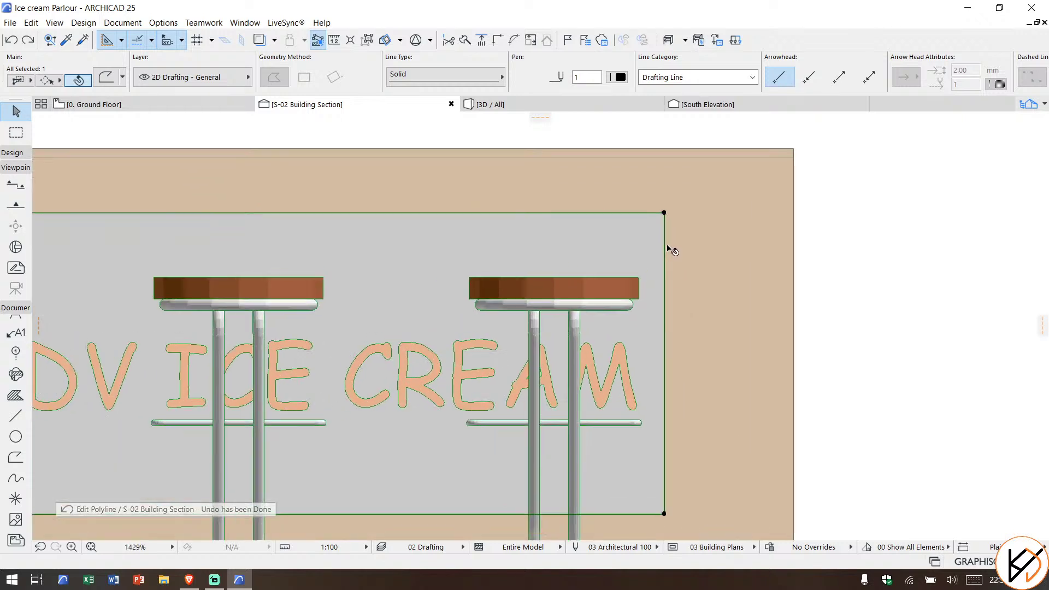
{"action": "left_click", "coordinate": [666, 245]}
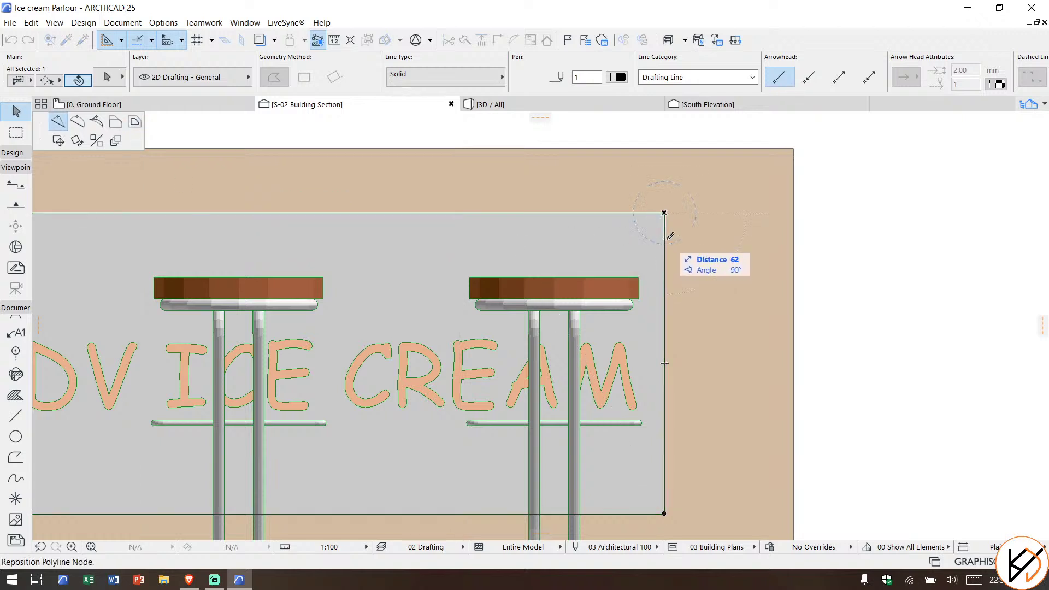
{"action": "left_click", "coordinate": [667, 236]}
{"action": "left_click", "coordinate": [664, 213]}
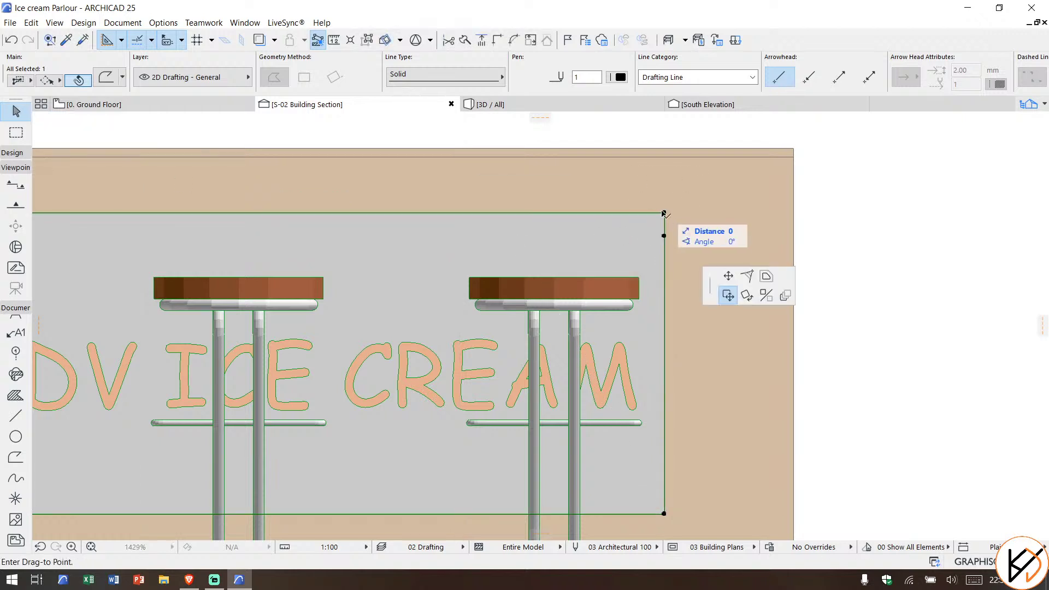
{"action": "left_click", "coordinate": [58, 121]}
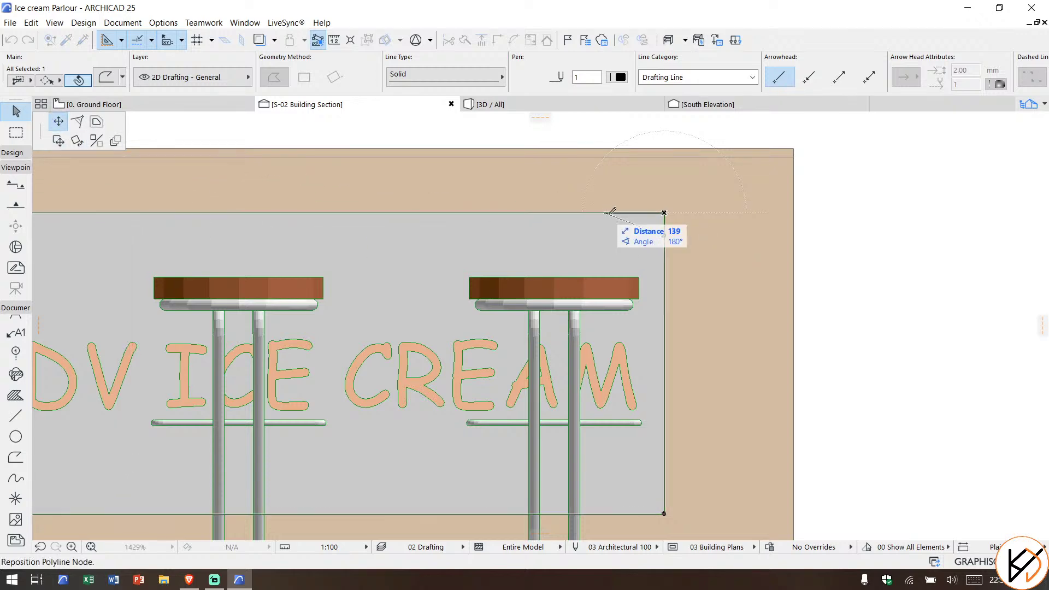
{"action": "left_click", "coordinate": [648, 213]}
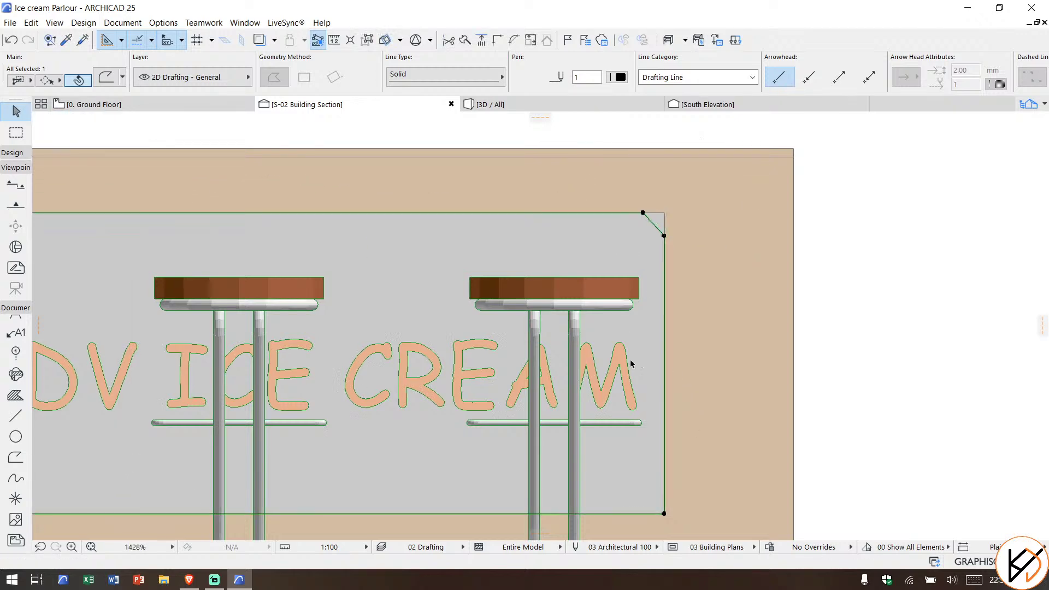
Step: Chamfer the outline's lower-right corner by adding a node on the bottom edge and moving the corner node up the vertical edge
{"action": "scroll", "coordinate": [696, 365], "scroll_direction": "up", "scroll_amount": 2}
{"action": "middle_click_drag", "start_coordinate": [616, 335], "coordinate": [593, 275]}
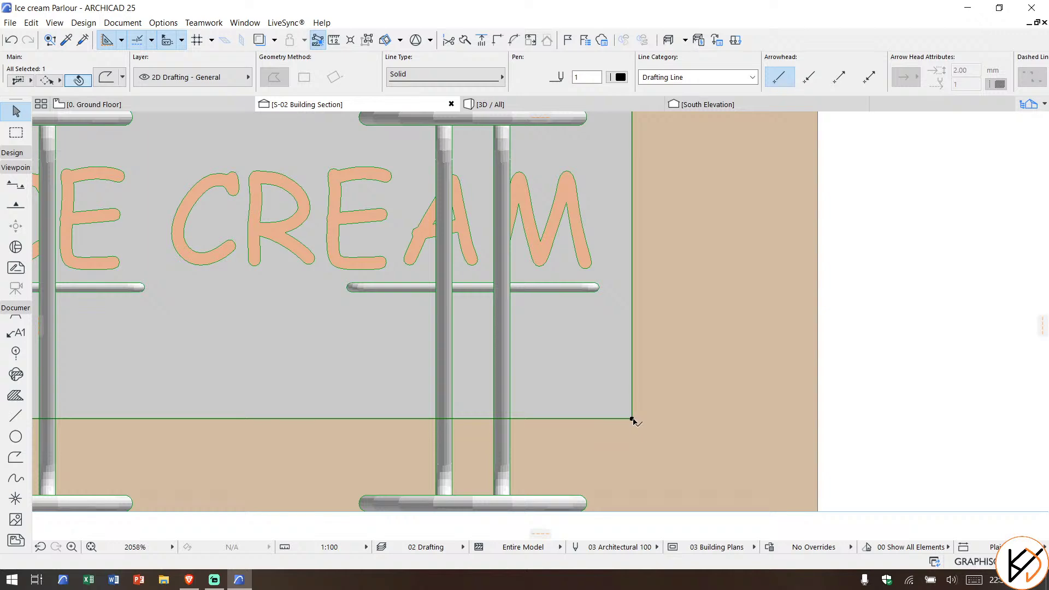
{"action": "left_click", "coordinate": [606, 420]}
{"action": "left_click", "coordinate": [606, 419]}
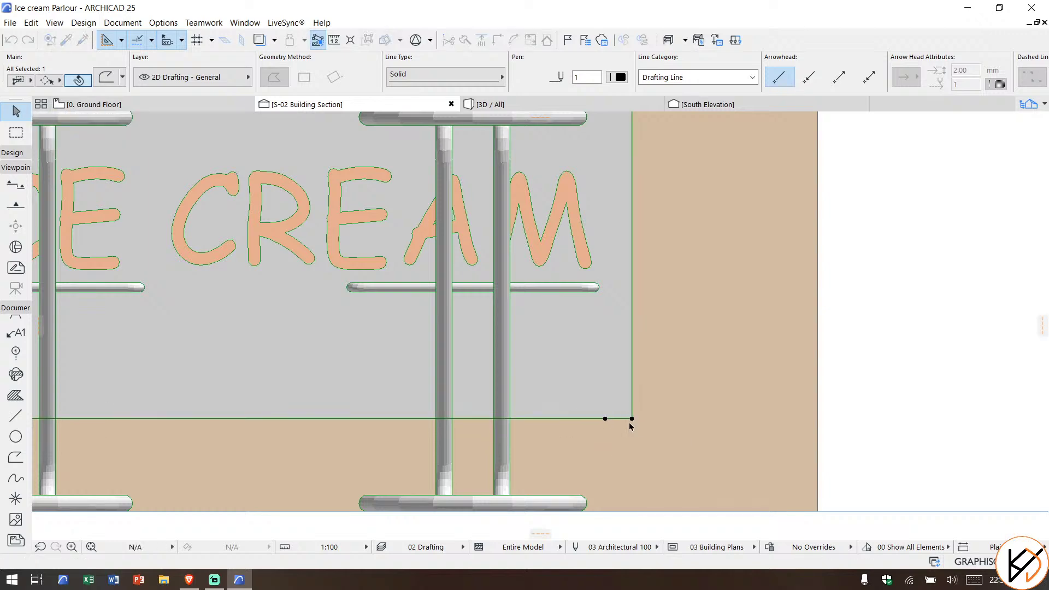
{"action": "left_click", "coordinate": [632, 420]}
{"action": "left_click", "coordinate": [633, 389]}
Step: Chamfer the outline's lower-left corner by adding a node on the bottom edge and moving the corner node upward
{"action": "scroll", "coordinate": [683, 378], "scroll_direction": "down", "scroll_amount": 4}
{"action": "middle_click_drag", "start_coordinate": [633, 393], "coordinate": [587, 402]}
{"action": "scroll", "coordinate": [502, 382], "scroll_direction": "up", "scroll_amount": 6}
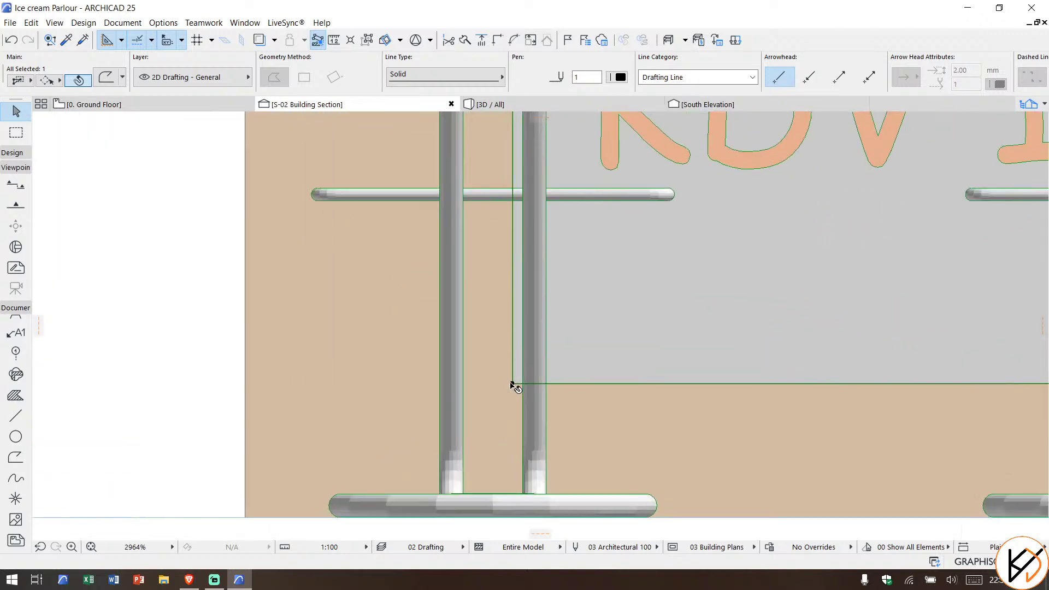
{"action": "left_click", "coordinate": [557, 385]}
{"action": "left_click", "coordinate": [552, 383]}
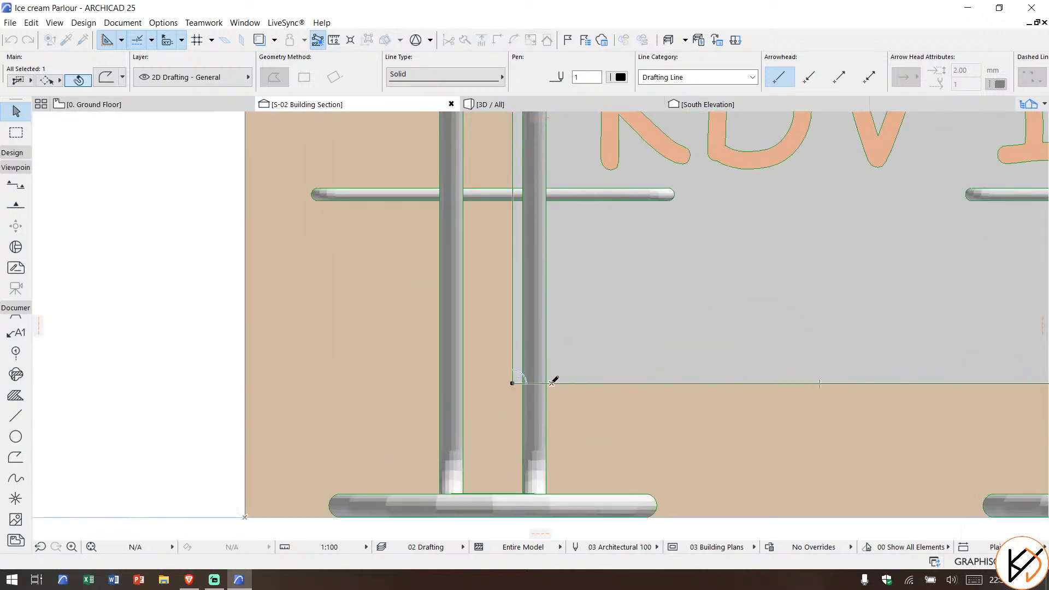
{"action": "left_click", "coordinate": [513, 354]}
Step: Chamfer the outline's upper-left corner by adding a node on the top edge and moving the corner node down
{"action": "scroll", "coordinate": [545, 332], "scroll_direction": "down", "scroll_amount": 3}
{"action": "middle_click_drag", "start_coordinate": [538, 181], "coordinate": [499, 323]}
{"action": "middle_click_drag", "start_coordinate": [499, 220], "coordinate": [499, 228]}
{"action": "scroll", "coordinate": [499, 228], "scroll_direction": "up", "scroll_amount": 5}
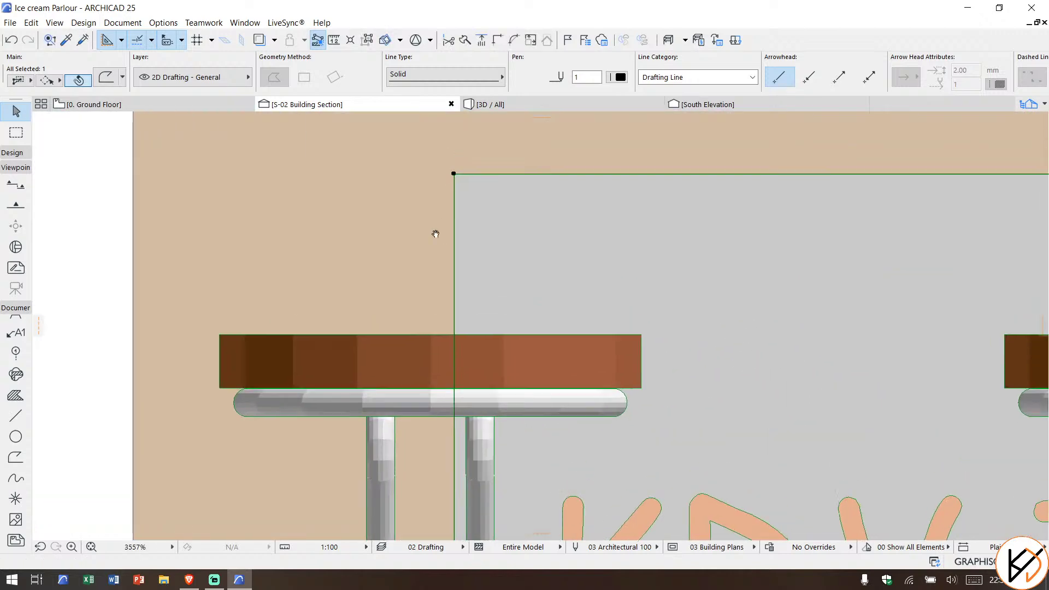
{"action": "left_click", "coordinate": [438, 221]}
{"action": "key", "text": "Escape"}
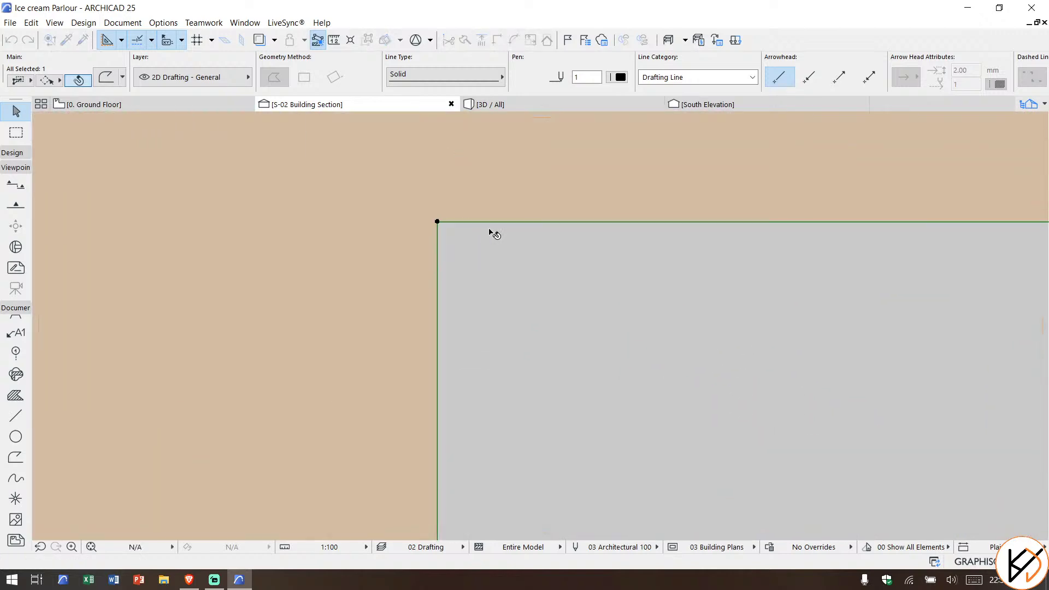
{"action": "left_click", "coordinate": [502, 221]}
{"action": "key", "text": "Escape"}
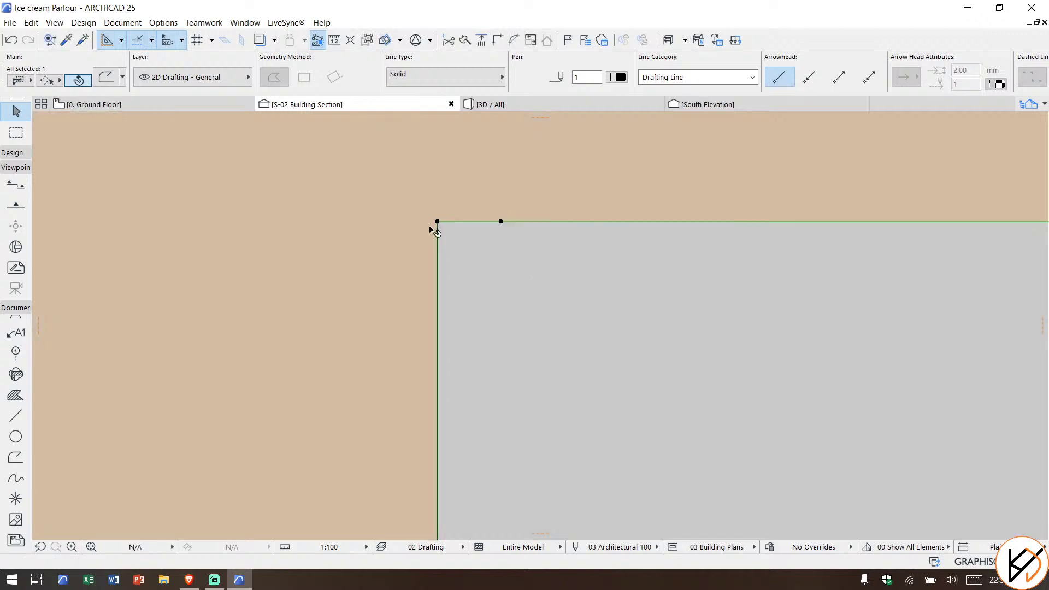
{"action": "left_click", "coordinate": [437, 222]}
{"action": "left_click", "coordinate": [439, 284]}
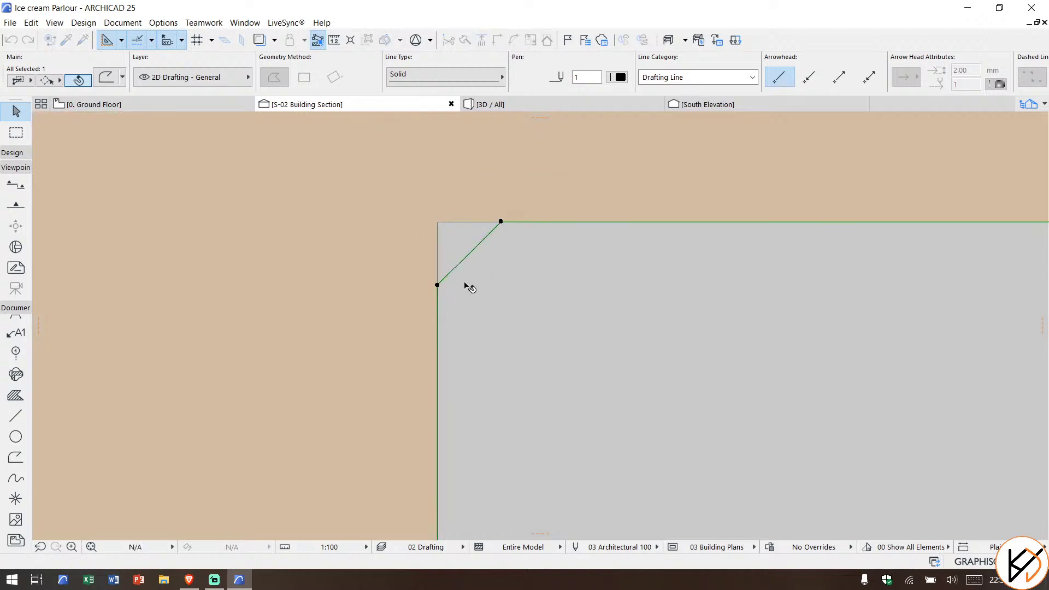
Step: Curve the chamfered edges at the outline's two upper corners outward into rounded arcs
{"action": "scroll", "coordinate": [443, 308], "scroll_direction": "down", "scroll_amount": 3}
{"action": "left_click", "coordinate": [443, 296]}
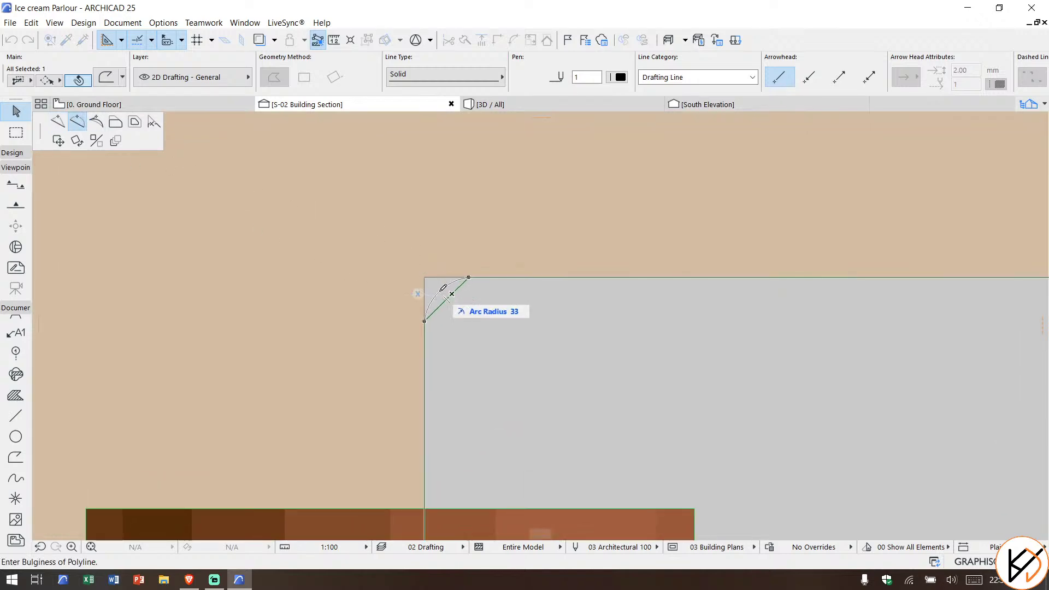
{"action": "left_click", "coordinate": [425, 290]}
{"action": "scroll", "coordinate": [638, 319], "scroll_direction": "down", "scroll_amount": 3}
{"action": "scroll", "coordinate": [638, 319], "scroll_direction": "down", "scroll_amount": 2}
{"action": "scroll", "coordinate": [918, 268], "scroll_direction": "up", "scroll_amount": 6}
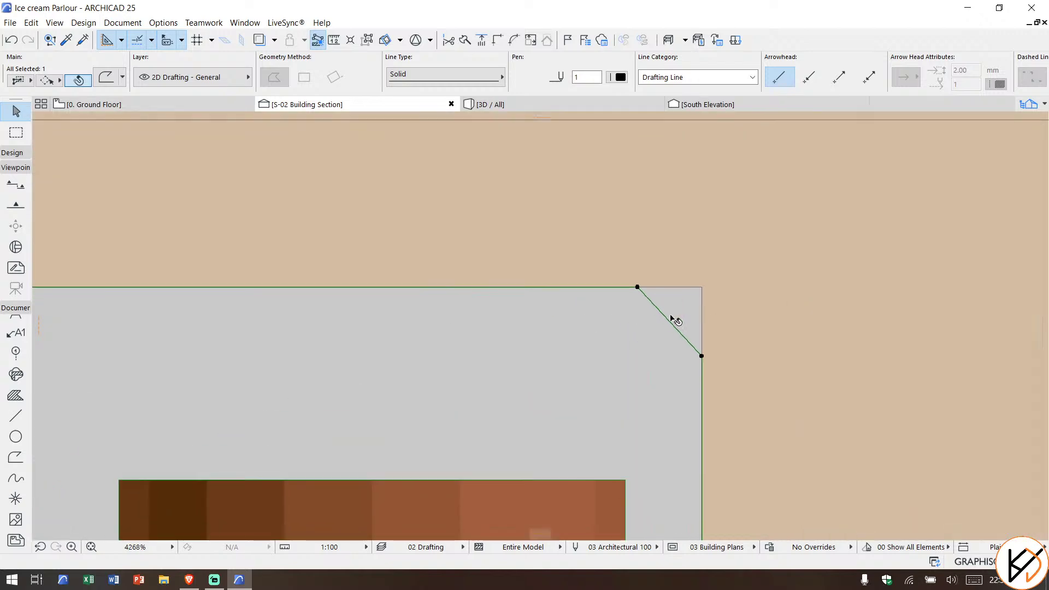
{"action": "left_click", "coordinate": [676, 320]}
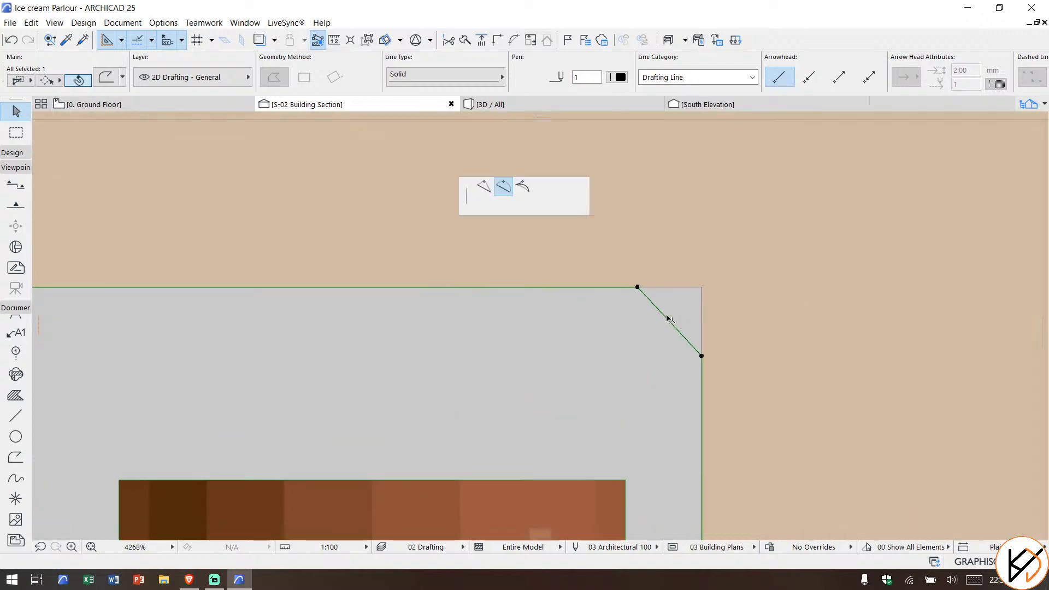
{"action": "left_click", "coordinate": [682, 303]}
{"action": "scroll", "coordinate": [679, 356], "scroll_direction": "down", "scroll_amount": 4}
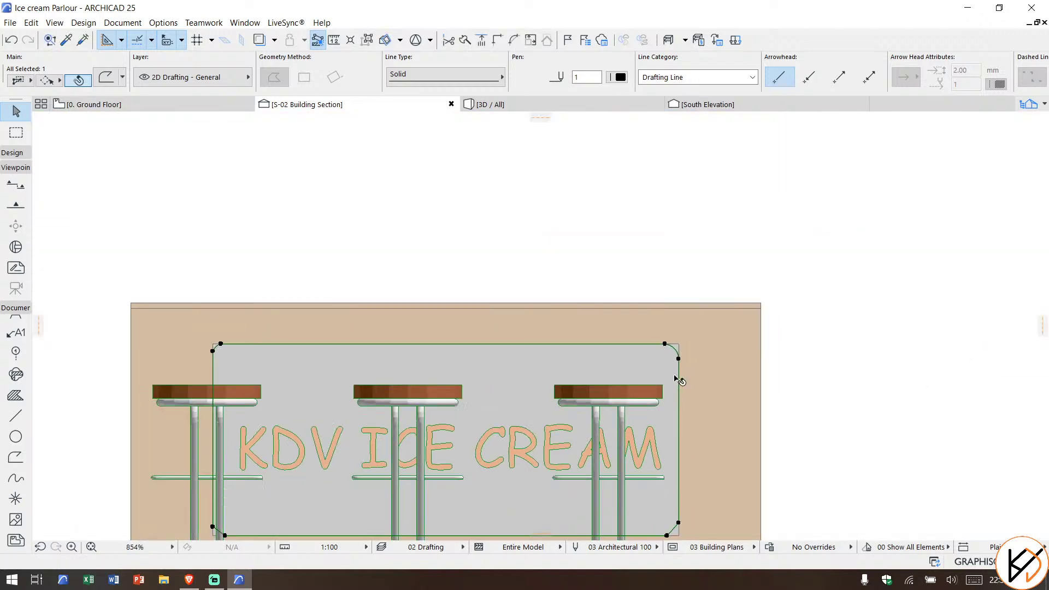
Step: Curve the chamfered edge at the outline's lower-right corner outward into a rounded arc
{"action": "scroll", "coordinate": [645, 317], "scroll_direction": "up", "scroll_amount": 5}
{"action": "scroll", "coordinate": [654, 338], "scroll_direction": "up", "scroll_amount": 2}
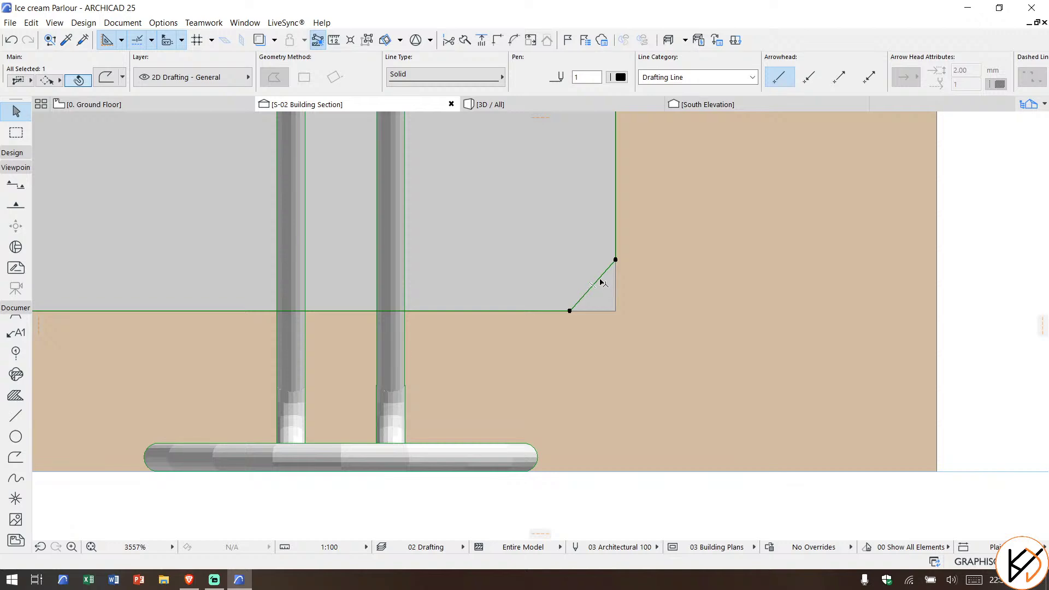
{"action": "left_click", "coordinate": [601, 282]}
{"action": "left_click", "coordinate": [611, 304]}
{"action": "scroll", "coordinate": [722, 298], "scroll_direction": "down", "scroll_amount": 4}
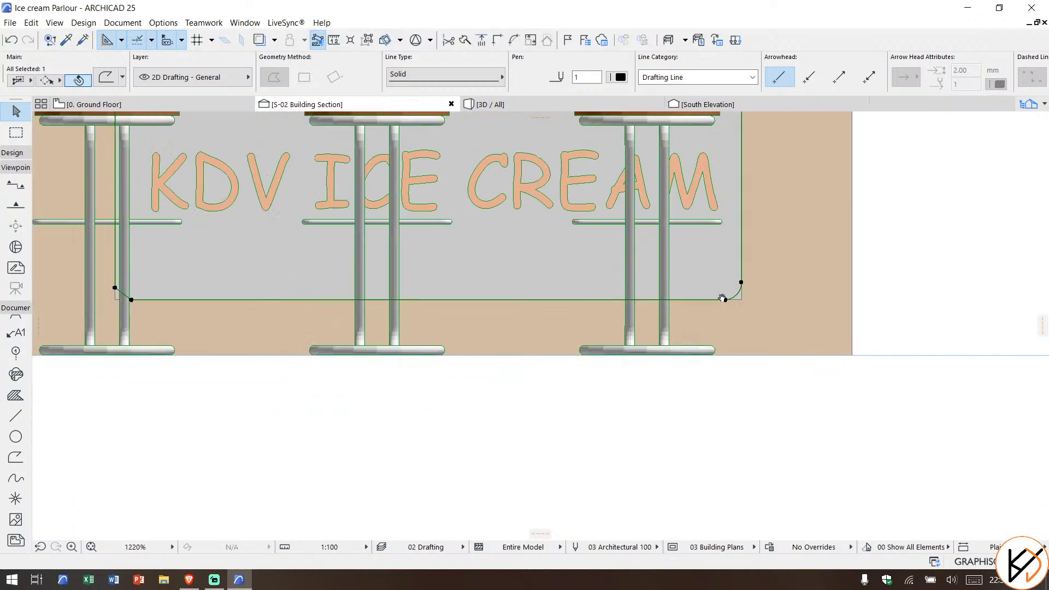
Step: Even out the lower-left chamfer by raising its upper node, and curve the chamfer outward into a rounded arc
{"action": "scroll", "coordinate": [324, 298], "scroll_direction": "up", "scroll_amount": 4}
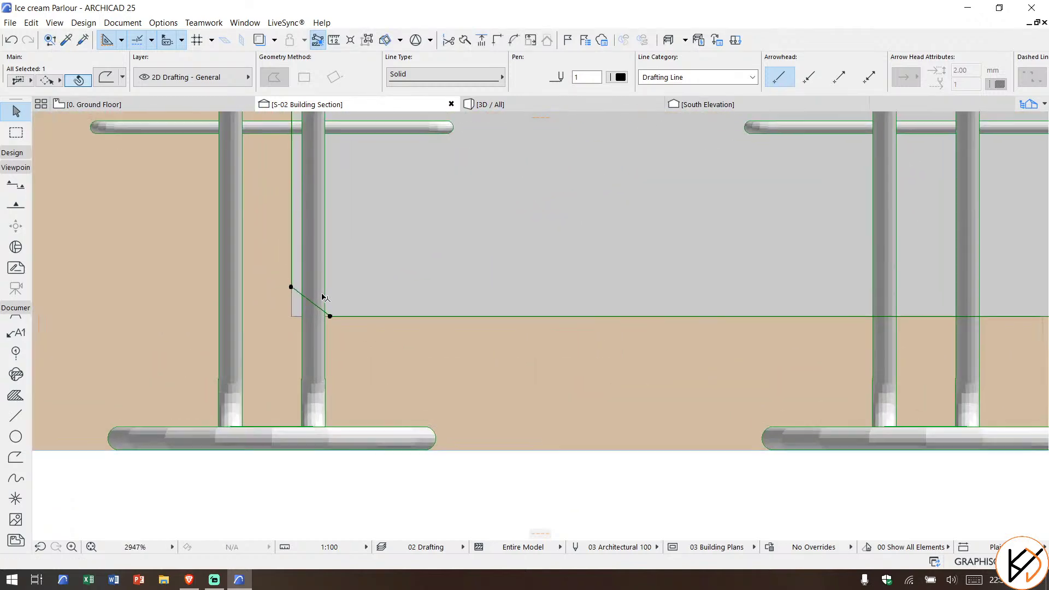
{"action": "scroll", "coordinate": [317, 297], "scroll_direction": "up", "scroll_amount": 3}
{"action": "left_click", "coordinate": [277, 274]}
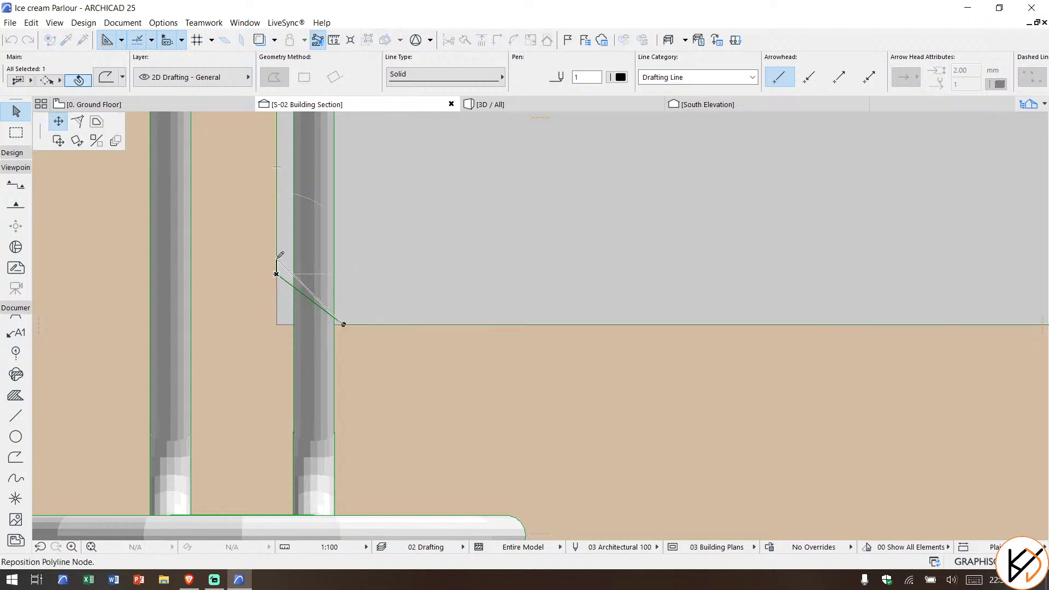
{"action": "left_click", "coordinate": [276, 258]}
{"action": "left_click", "coordinate": [307, 291]}
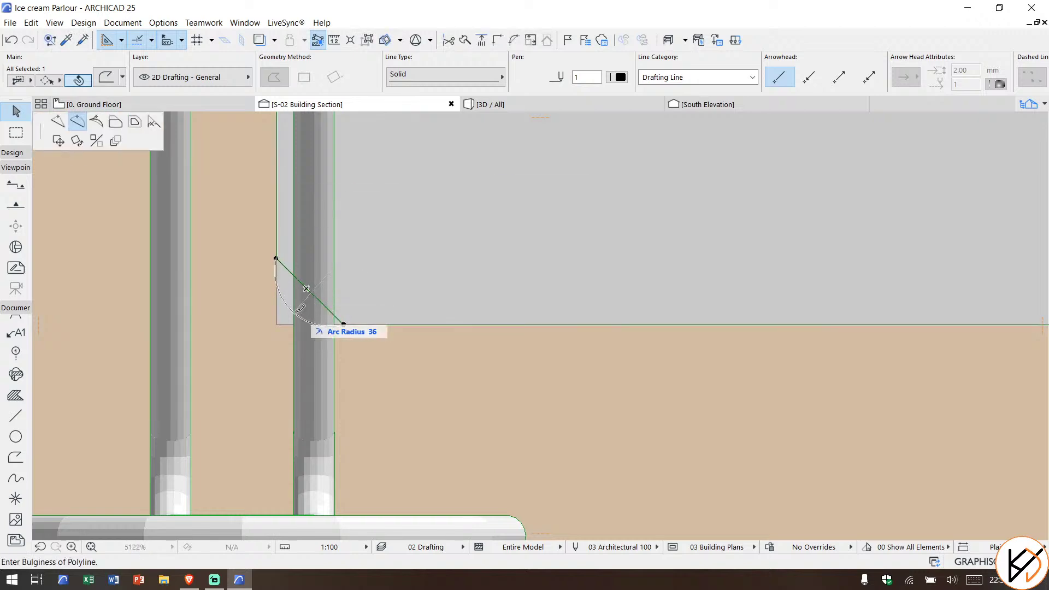
{"action": "left_click", "coordinate": [403, 326]}
{"action": "scroll", "coordinate": [408, 331], "scroll_direction": "down", "scroll_amount": 10}
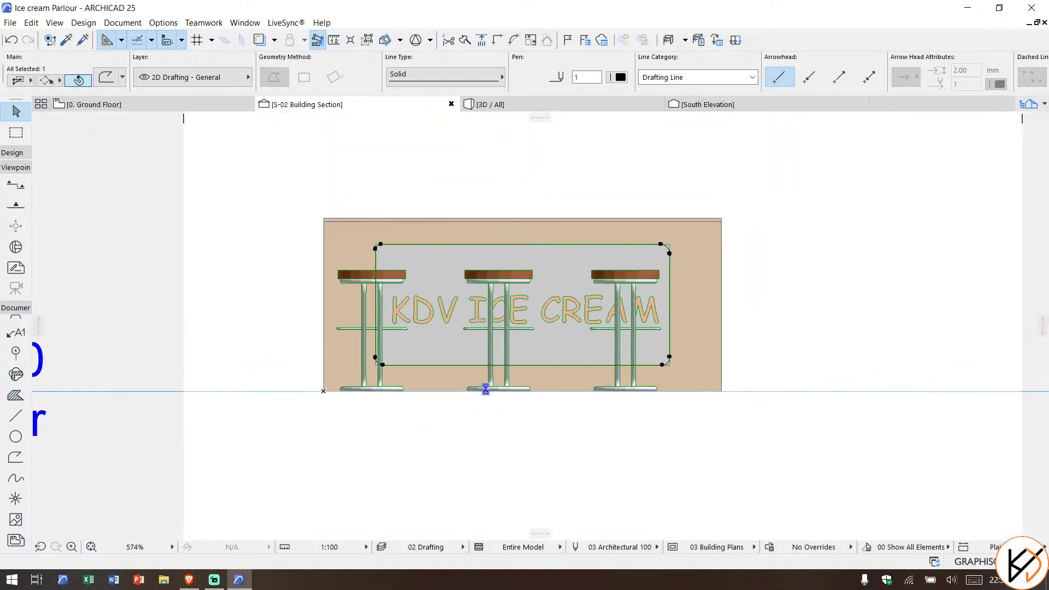
Step: Cut the rounded outline from the section and paste it into the Ground Floor plan, just below the S-02 section line
{"action": "key", "text": "ctrl+x"}
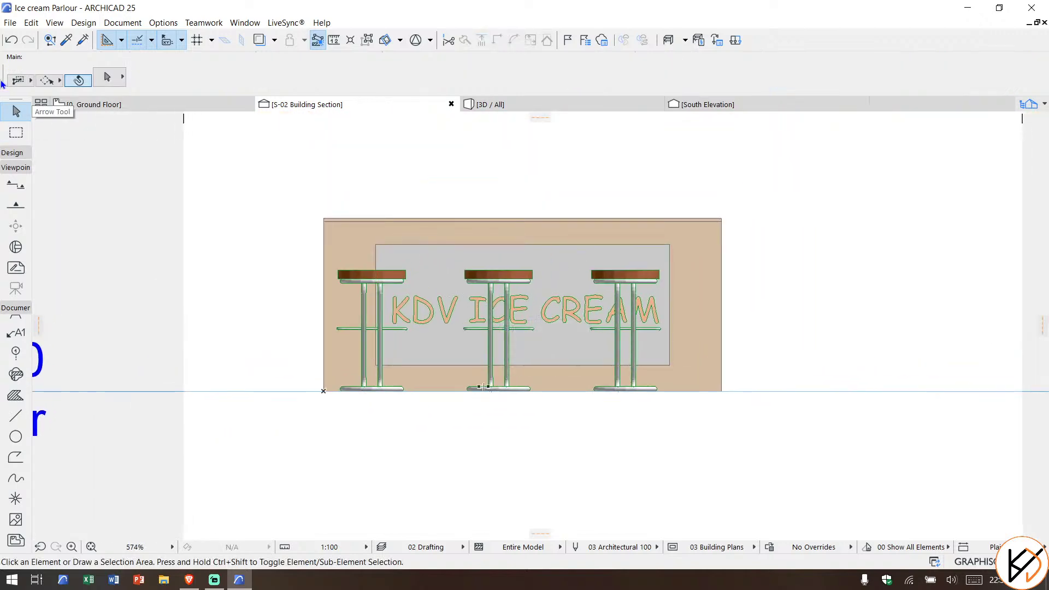
{"action": "left_click", "coordinate": [93, 104]}
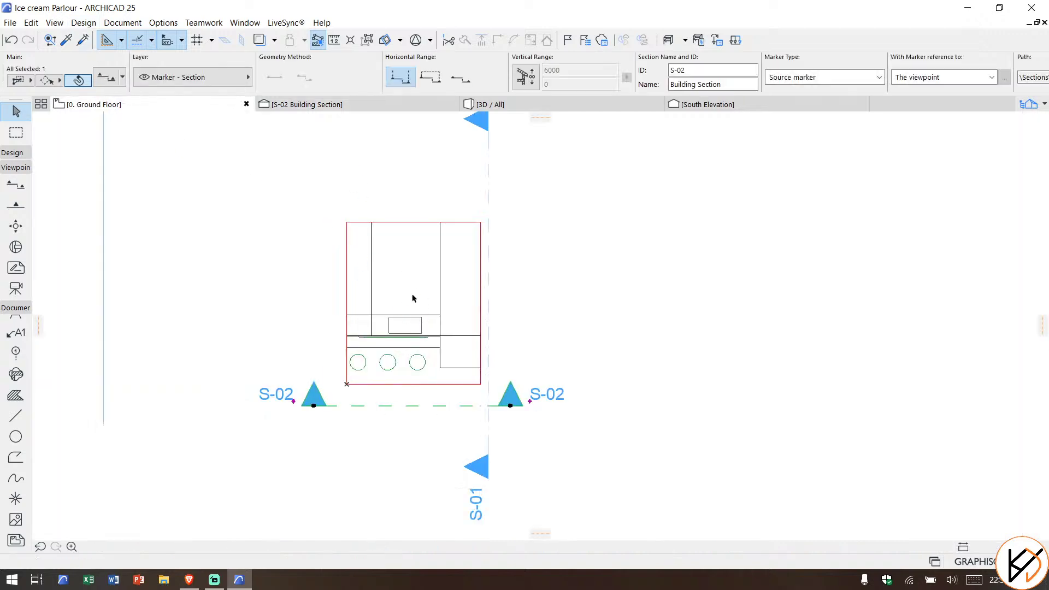
{"action": "scroll", "coordinate": [619, 300], "scroll_direction": "down", "scroll_amount": 4}
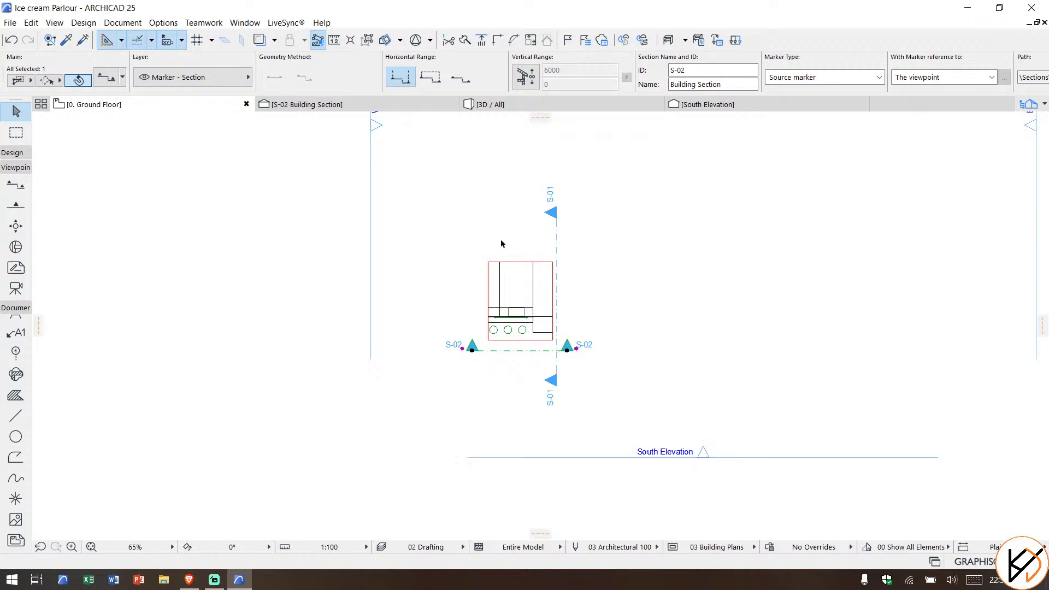
{"action": "left_click", "coordinate": [490, 383]}
{"action": "scroll", "coordinate": [417, 362], "scroll_direction": "down", "scroll_amount": 1}
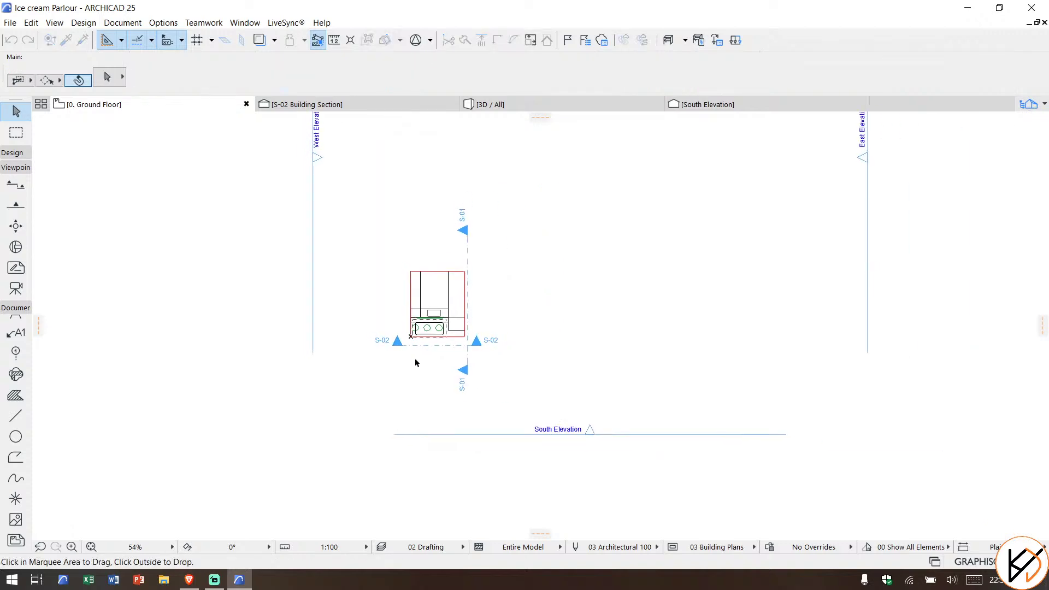
{"action": "left_click_drag", "start_coordinate": [450, 326], "coordinate": [449, 376]}
{"action": "left_click", "coordinate": [554, 337]}
Step: Set the Shell defaults to a basic Reinforced Concrete - Structural build, home story elevation 20, shown on Home Story Only
{"action": "left_click", "coordinate": [12, 153]}
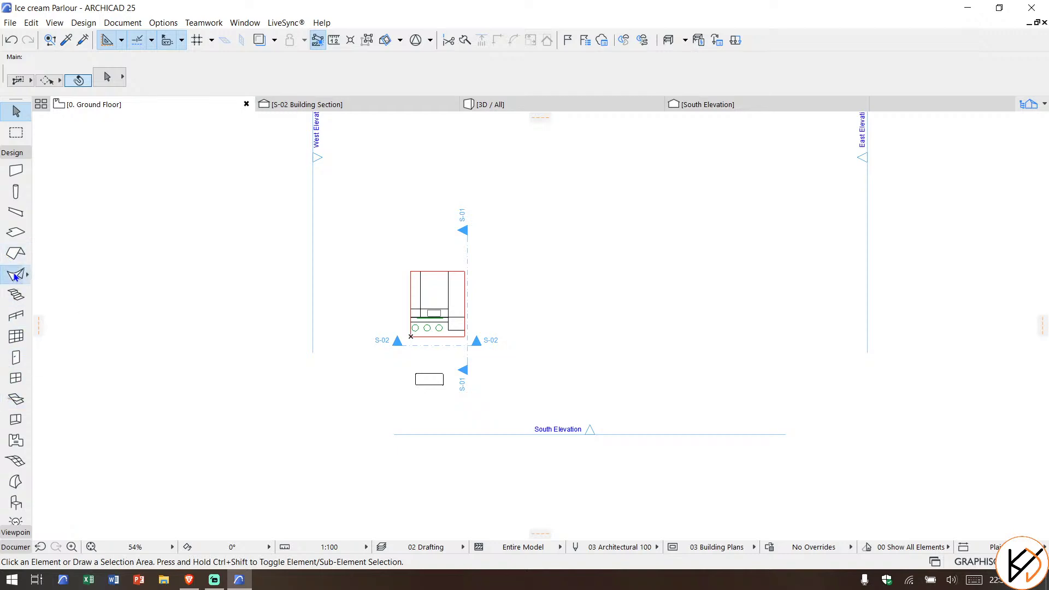
{"action": "left_click", "coordinate": [15, 274]}
{"action": "left_click", "coordinate": [676, 78]}
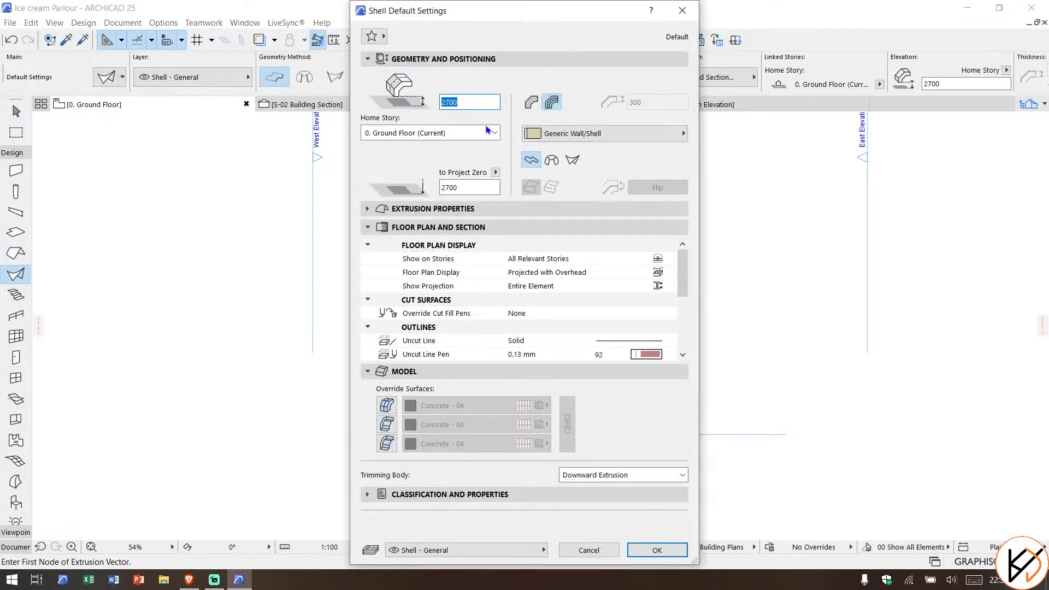
{"action": "left_click", "coordinate": [535, 102]}
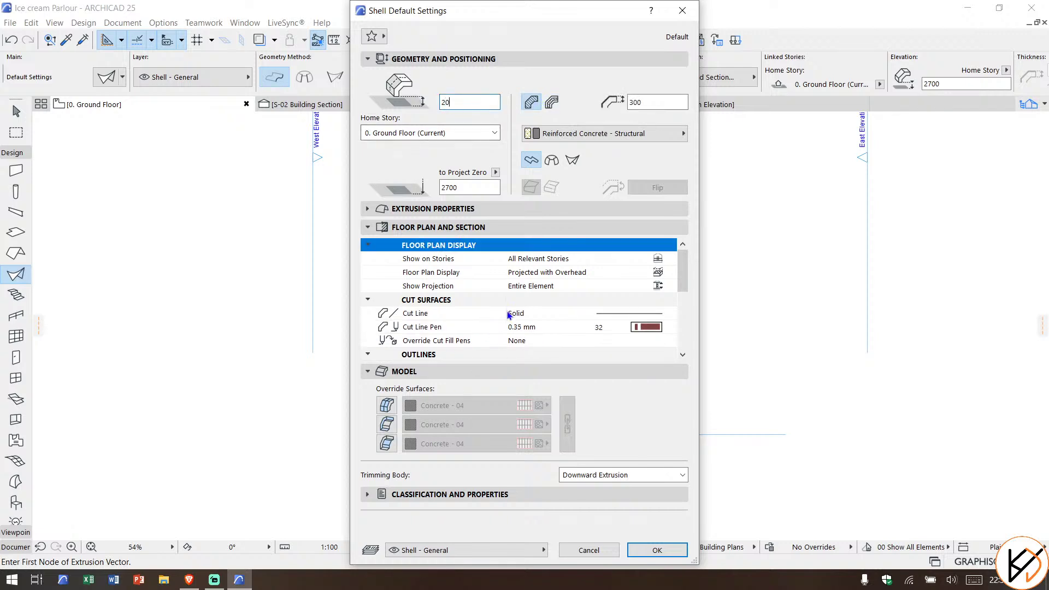
{"action": "left_click", "coordinate": [652, 257]}
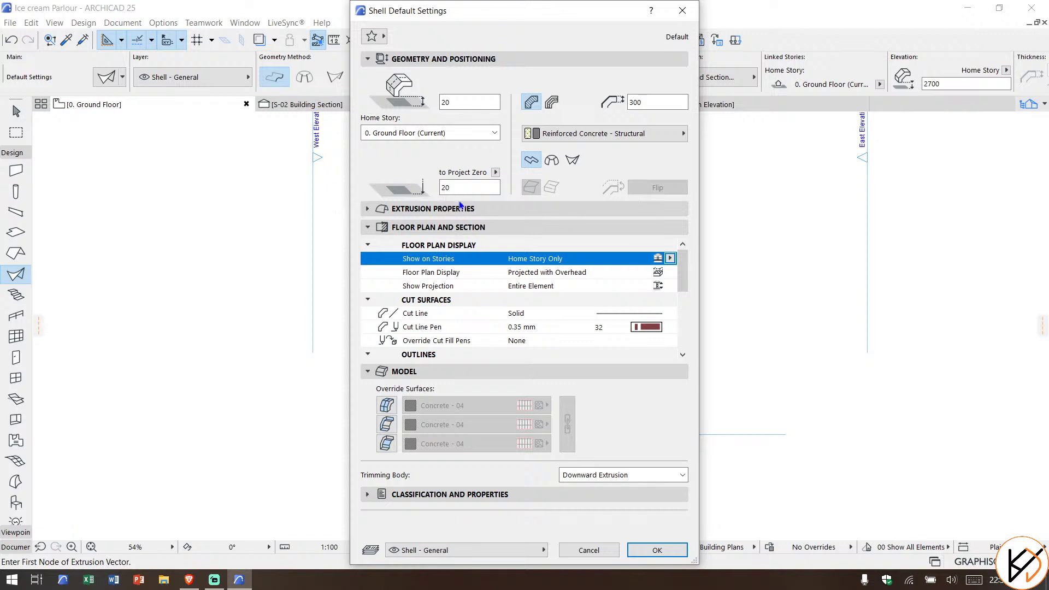
Step: Turn on the surface overrides for all three surfaces in the Shell defaults
{"action": "left_click", "coordinate": [373, 56]}
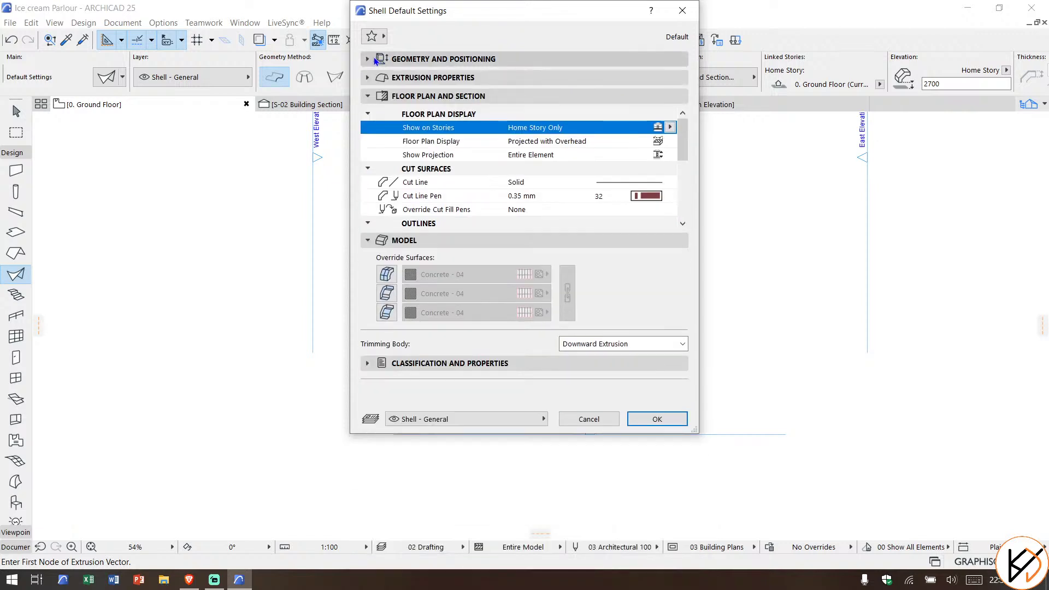
{"action": "left_click", "coordinate": [368, 102]}
{"action": "left_click", "coordinate": [387, 149]}
{"action": "left_click", "coordinate": [386, 166]}
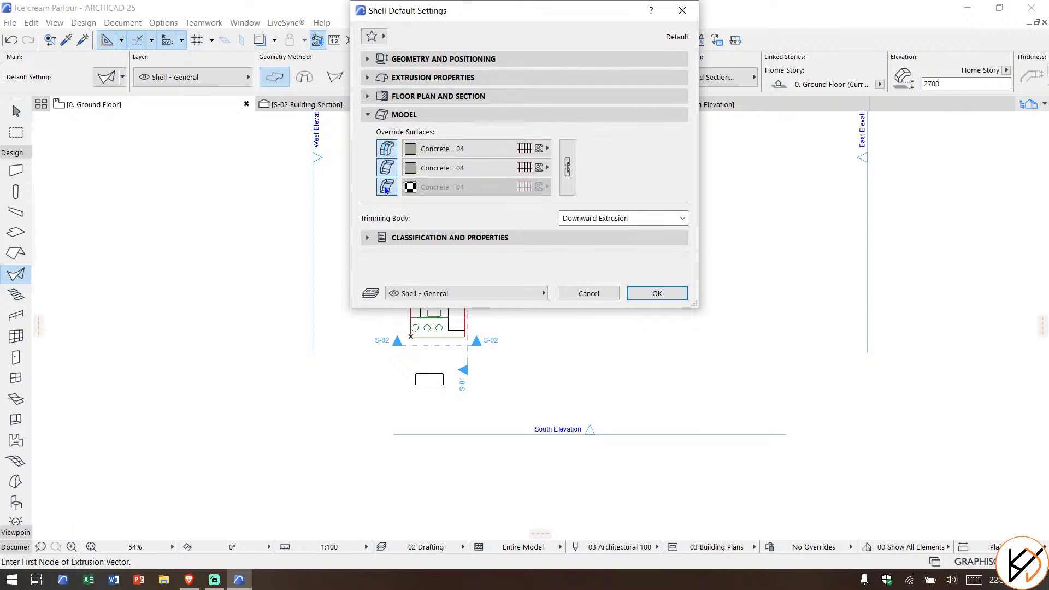
{"action": "left_click", "coordinate": [386, 187]}
{"action": "left_click", "coordinate": [547, 187]}
{"action": "left_click", "coordinate": [546, 171]}
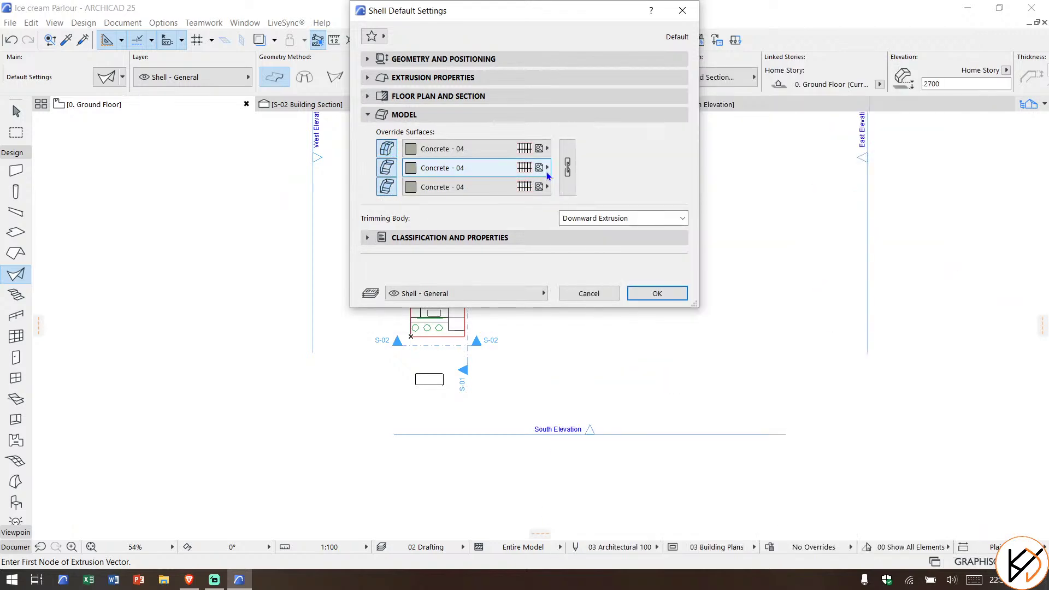
Step: Override the shell's surfaces with Wood 1, link them together, and accept the default settings
{"action": "left_click", "coordinate": [530, 169]}
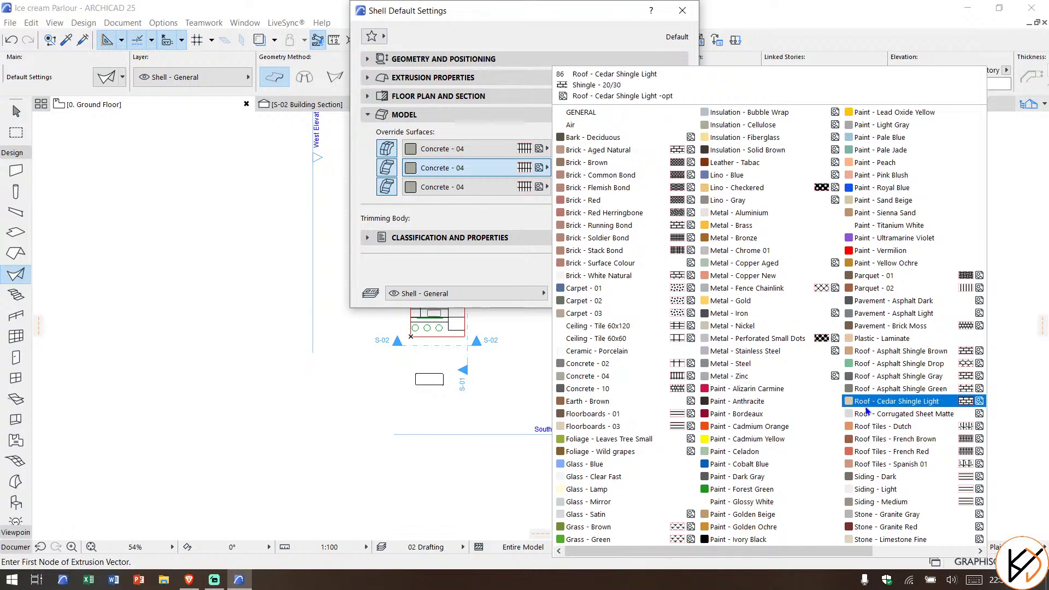
{"action": "scroll", "coordinate": [867, 411], "scroll_direction": "right", "scroll_amount": 1}
{"action": "left_click", "coordinate": [870, 462]}
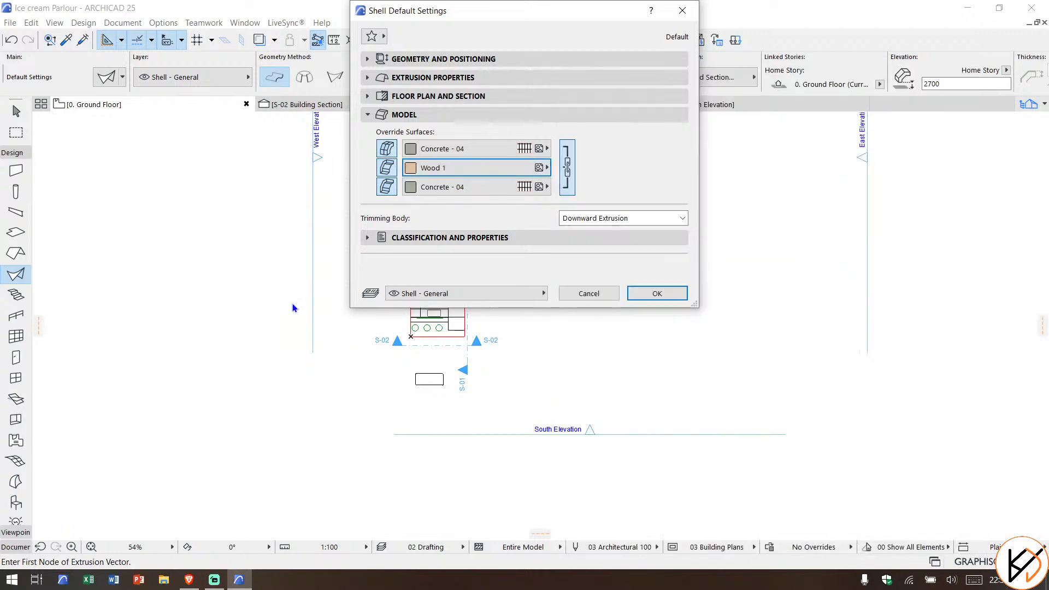
{"action": "left_click", "coordinate": [506, 148]}
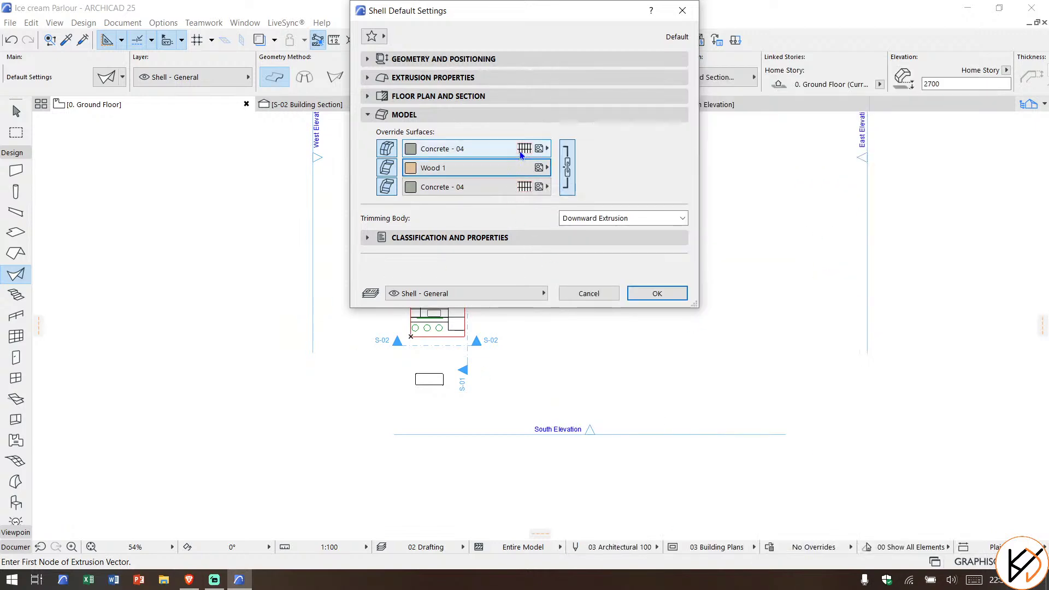
{"action": "scroll", "coordinate": [874, 492], "scroll_direction": "right", "scroll_amount": 1}
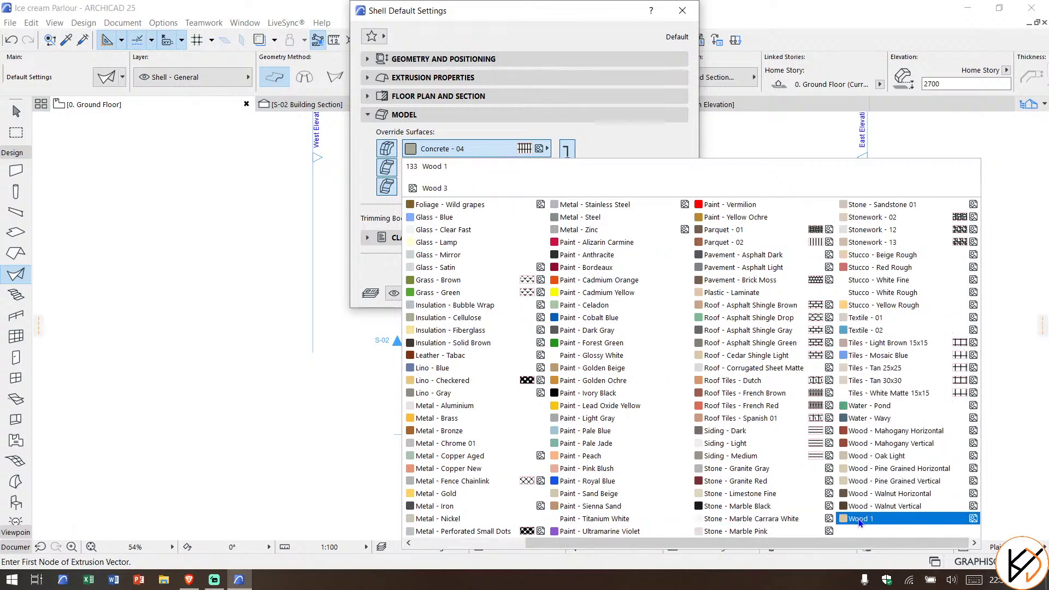
{"action": "left_click", "coordinate": [874, 519]}
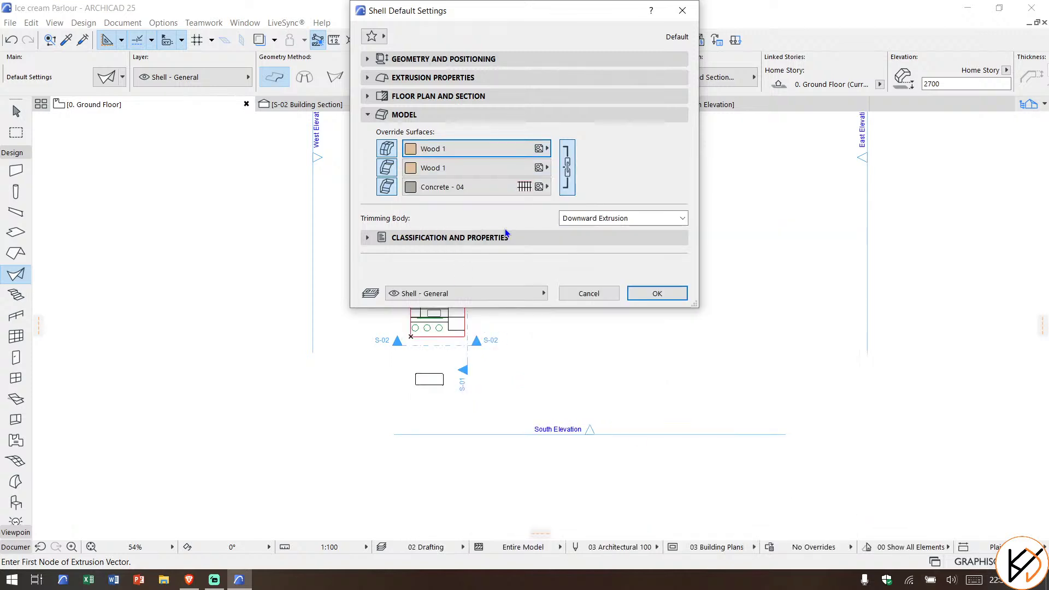
{"action": "left_click", "coordinate": [567, 186]}
{"action": "left_click", "coordinate": [650, 295]}
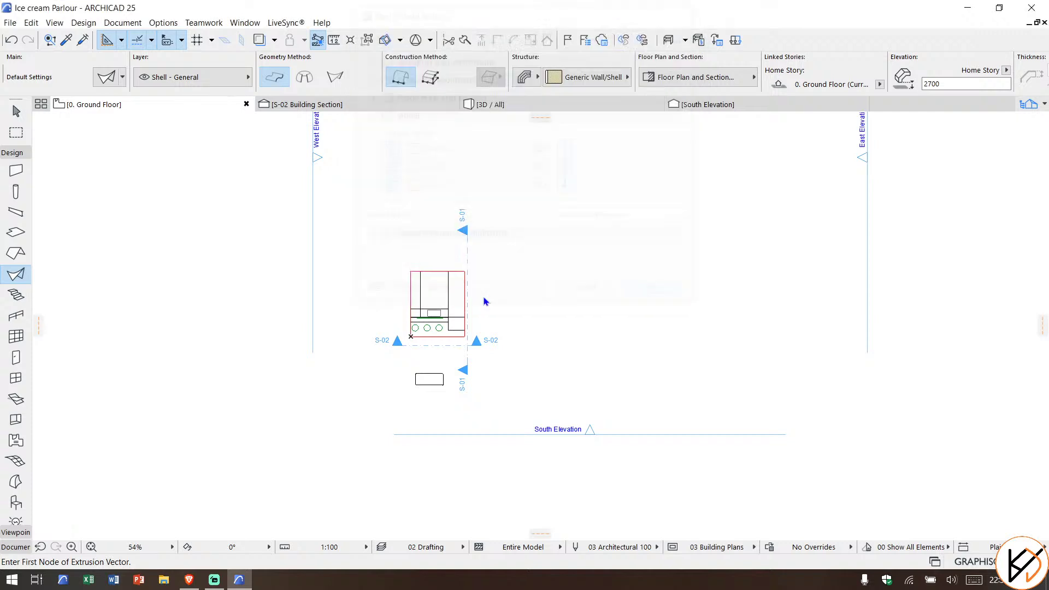
Step: Create a detailed extruded shell from the rounded outline with an extrusion length of 20, and select it
{"action": "scroll", "coordinate": [394, 296], "scroll_direction": "up", "scroll_amount": 10}
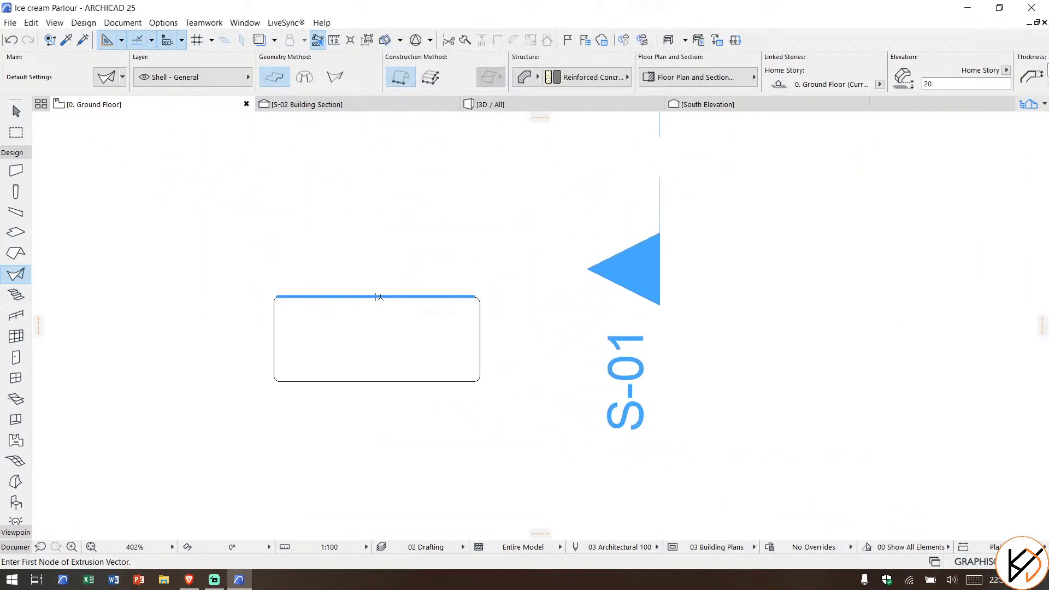
{"action": "left_click", "coordinate": [432, 78]}
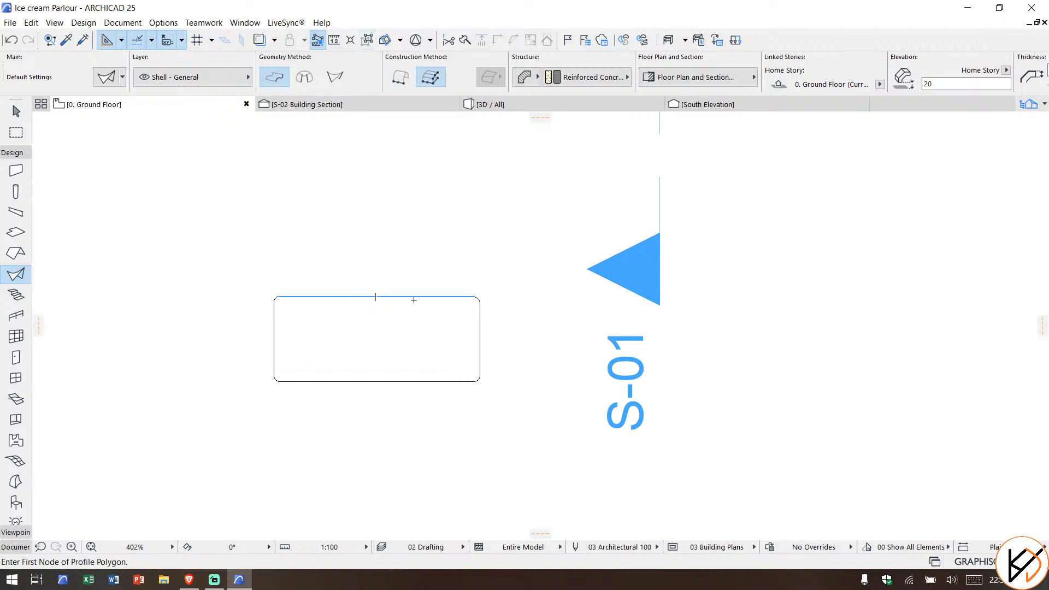
{"action": "left_click", "coordinate": [415, 301]}
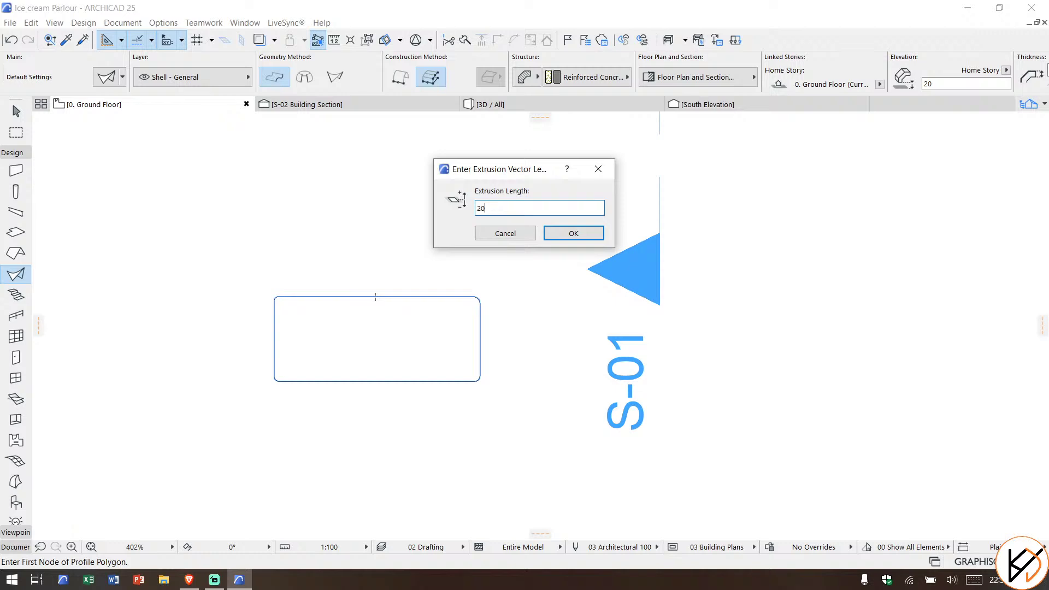
{"action": "key", "text": "Return"}
{"action": "key", "text": "Escape"}
{"action": "left_click", "coordinate": [445, 338]}
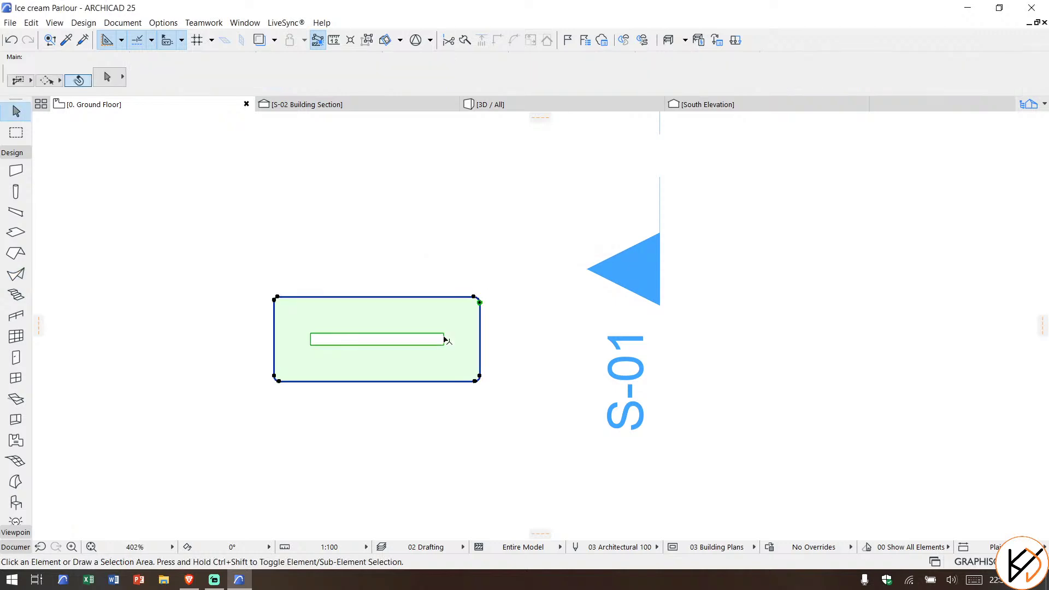
{"action": "scroll", "coordinate": [443, 338], "scroll_direction": "up", "scroll_amount": 4}
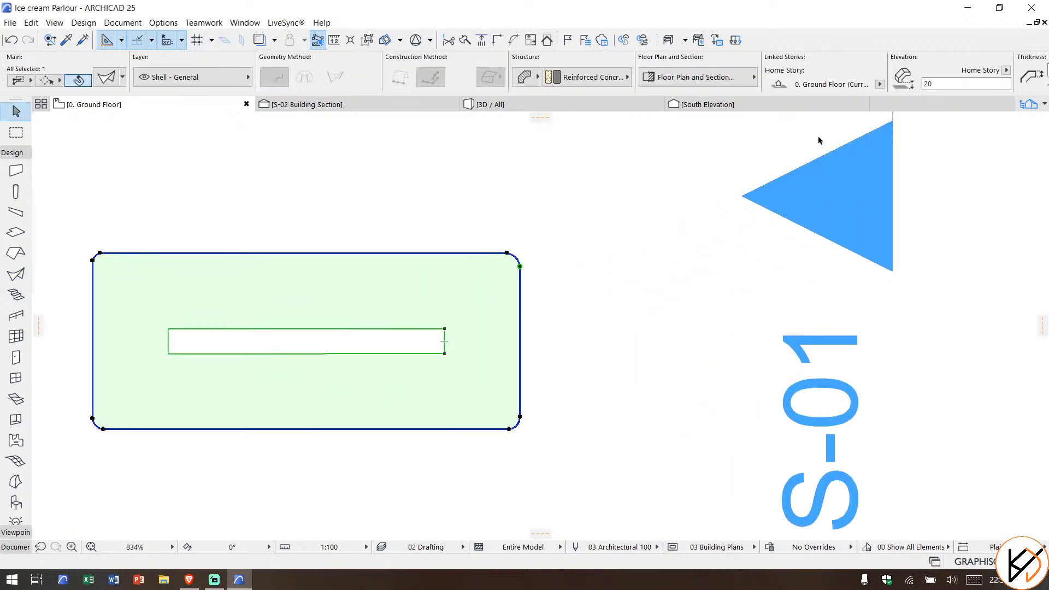
{"action": "left_click", "coordinate": [445, 331]}
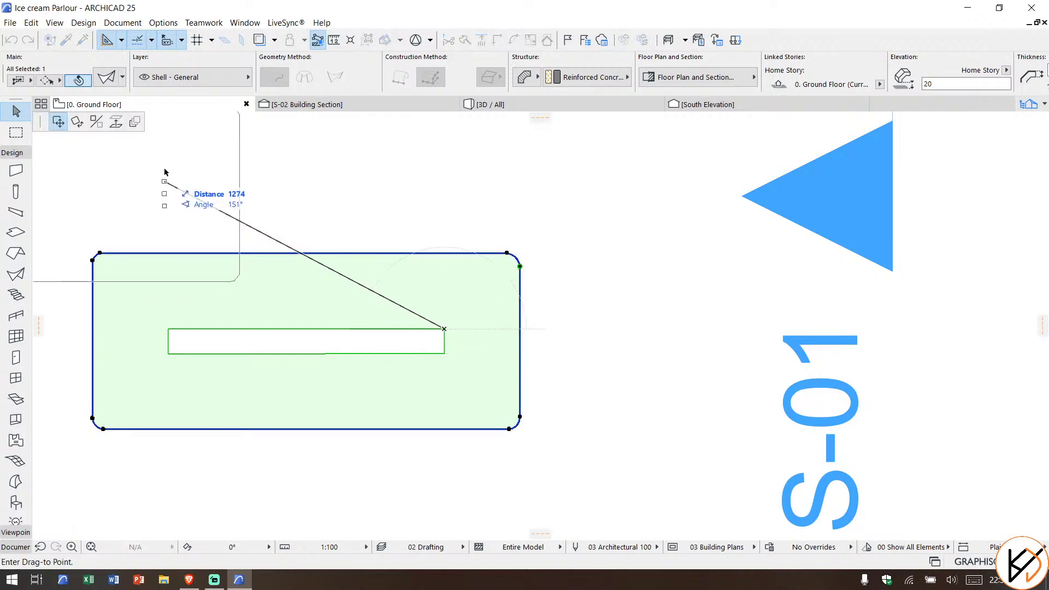
{"action": "scroll", "coordinate": [455, 360], "scroll_direction": "up", "scroll_amount": 3}
{"action": "left_click", "coordinate": [436, 348]}
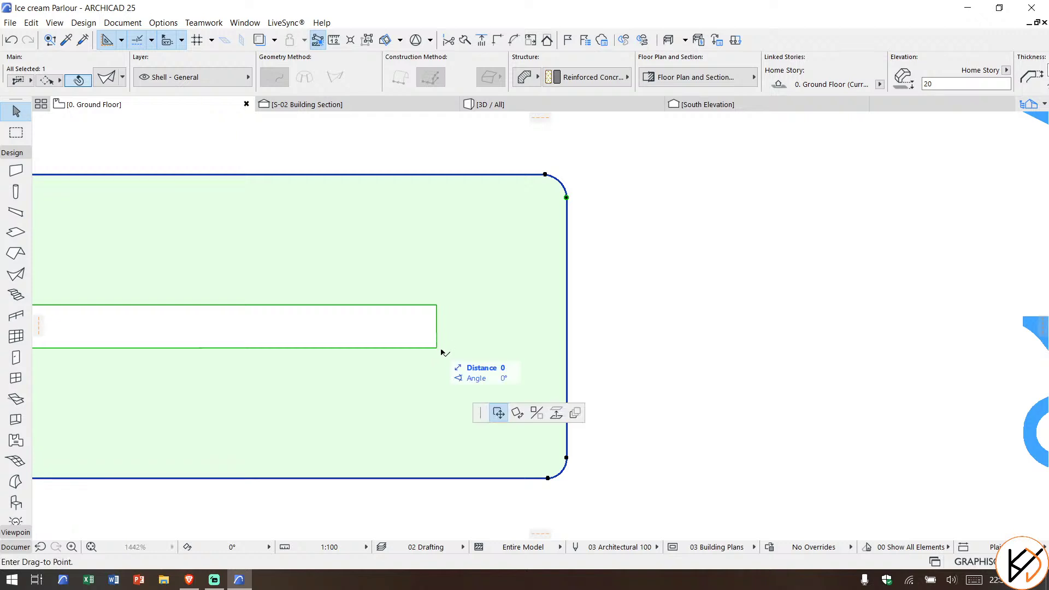
{"action": "key", "text": "Escape"}
{"action": "scroll", "coordinate": [451, 306], "scroll_direction": "down", "scroll_amount": 5}
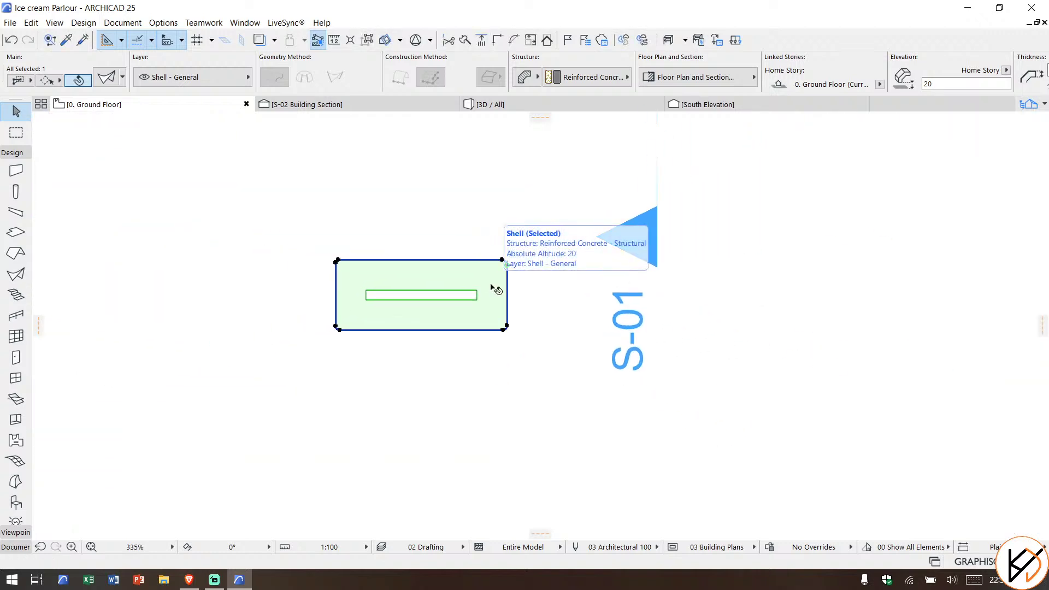
{"action": "scroll", "coordinate": [486, 308], "scroll_direction": "up", "scroll_amount": 2}
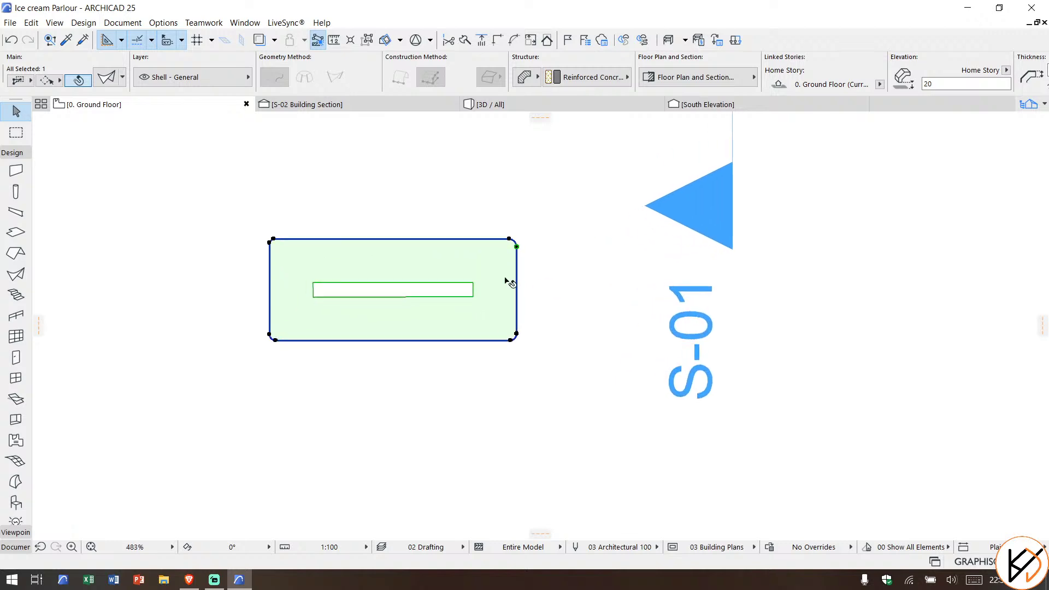
Step: Cut a rectangular hole about 593 mm high through the selected shell, slightly inside its rounded edge, leaving a narrow frame
{"action": "right_click", "coordinate": [546, 205]}
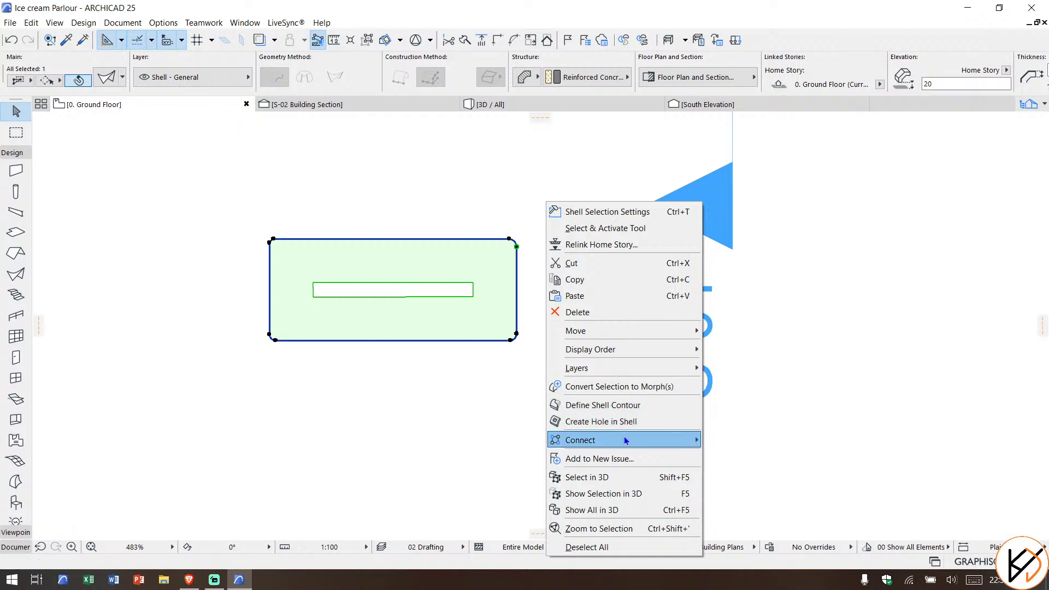
{"action": "left_click", "coordinate": [601, 422]}
{"action": "scroll", "coordinate": [330, 313], "scroll_direction": "up", "scroll_amount": 5}
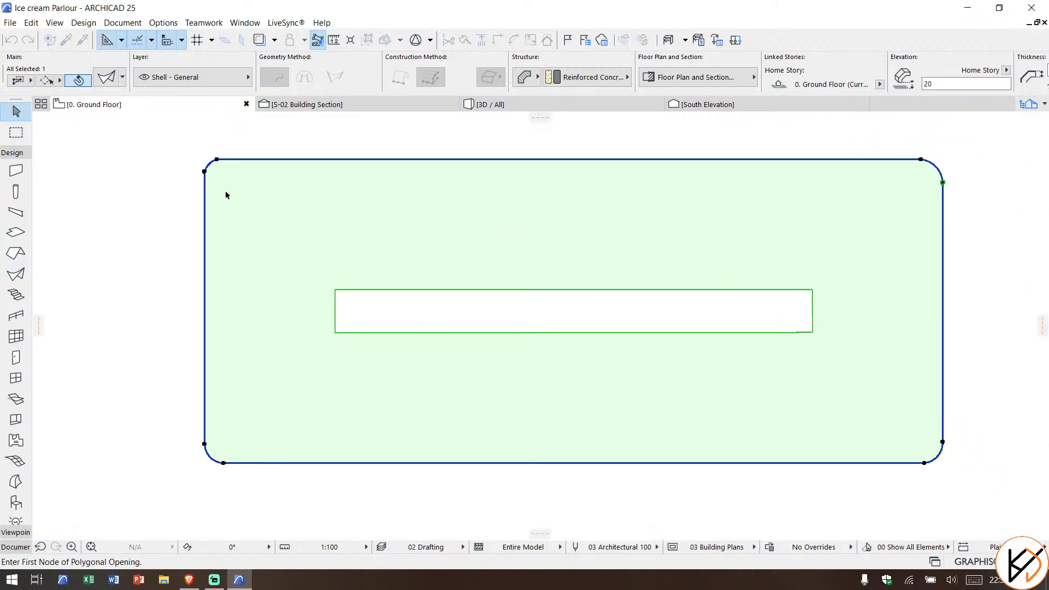
{"action": "left_click", "coordinate": [225, 180]}
{"action": "scroll", "coordinate": [712, 204], "scroll_direction": "right", "scroll_amount": 3}
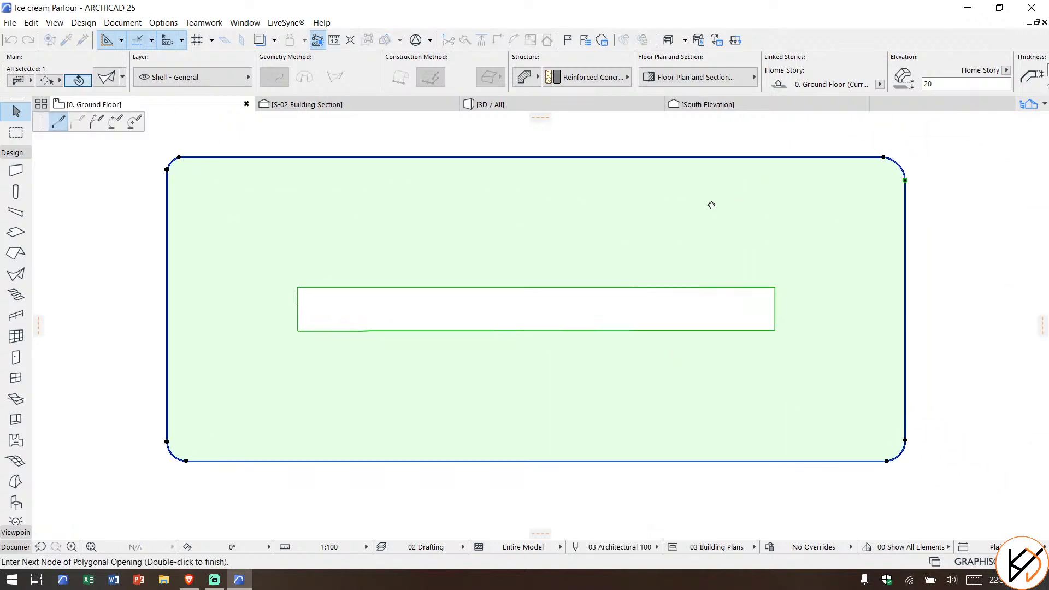
{"action": "left_click", "coordinate": [849, 175]}
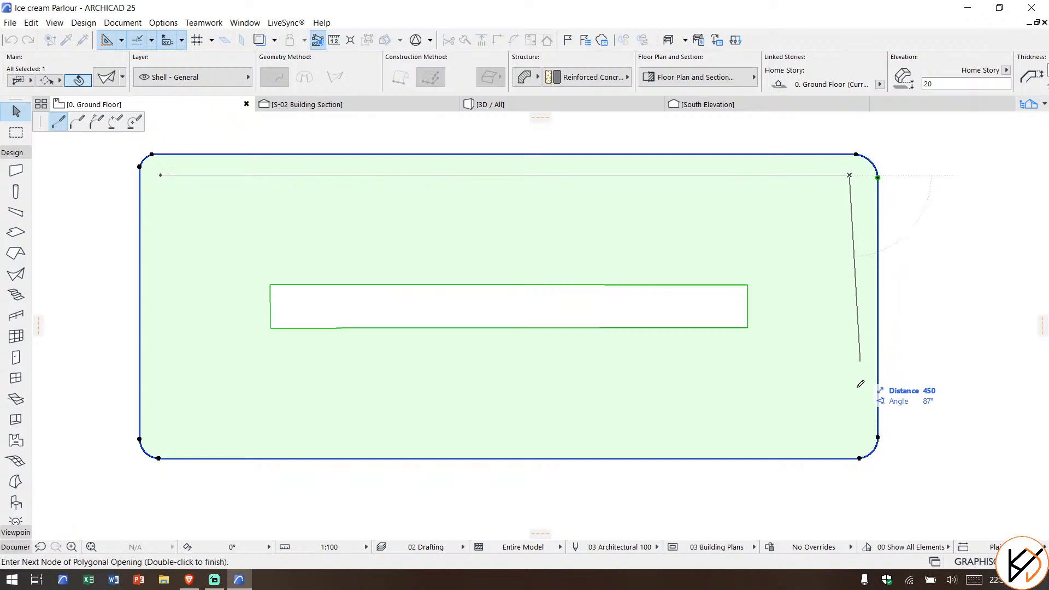
{"action": "left_click", "coordinate": [849, 432]}
{"action": "left_click", "coordinate": [160, 432]}
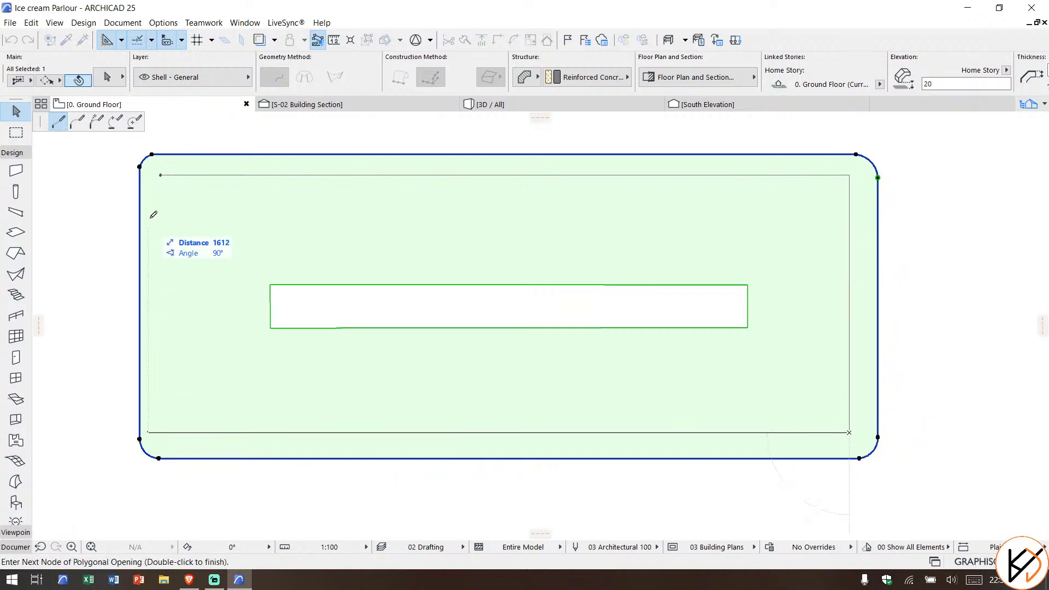
{"action": "left_click", "coordinate": [162, 173]}
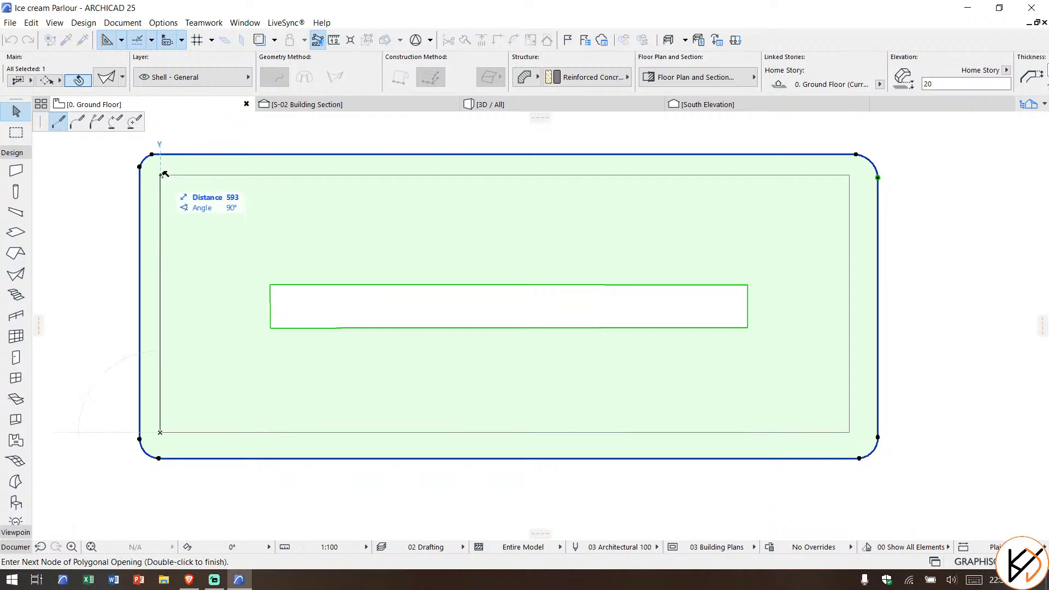
{"action": "left_click", "coordinate": [161, 175]}
{"action": "scroll", "coordinate": [397, 279], "scroll_direction": "down", "scroll_amount": 3}
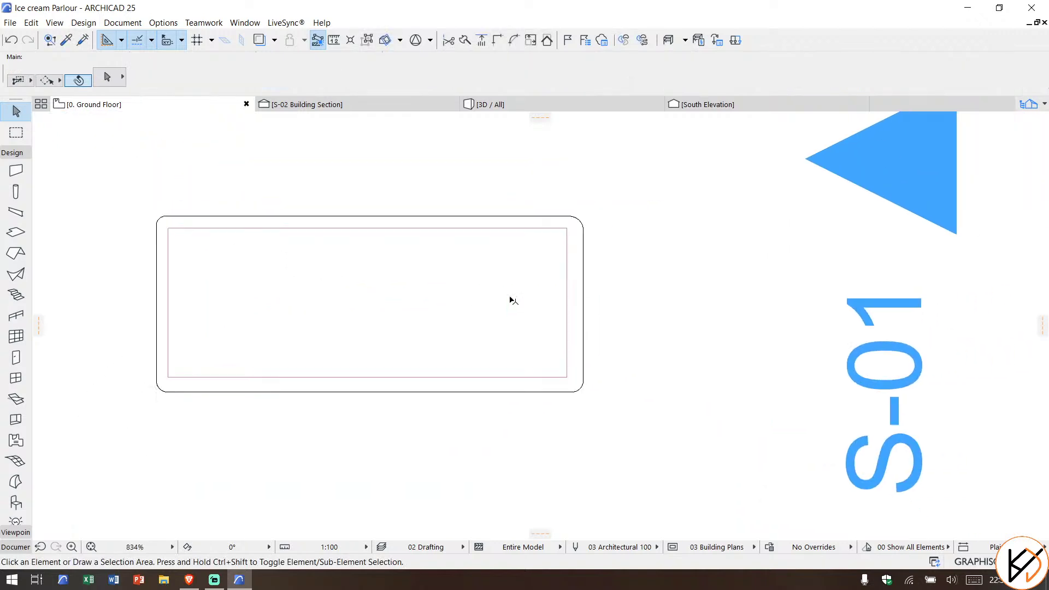
{"action": "key", "text": "Escape"}
Step: Examine the wooden frame shell lying in front of the counter in the 3D view
{"action": "left_click", "coordinate": [507, 104]}
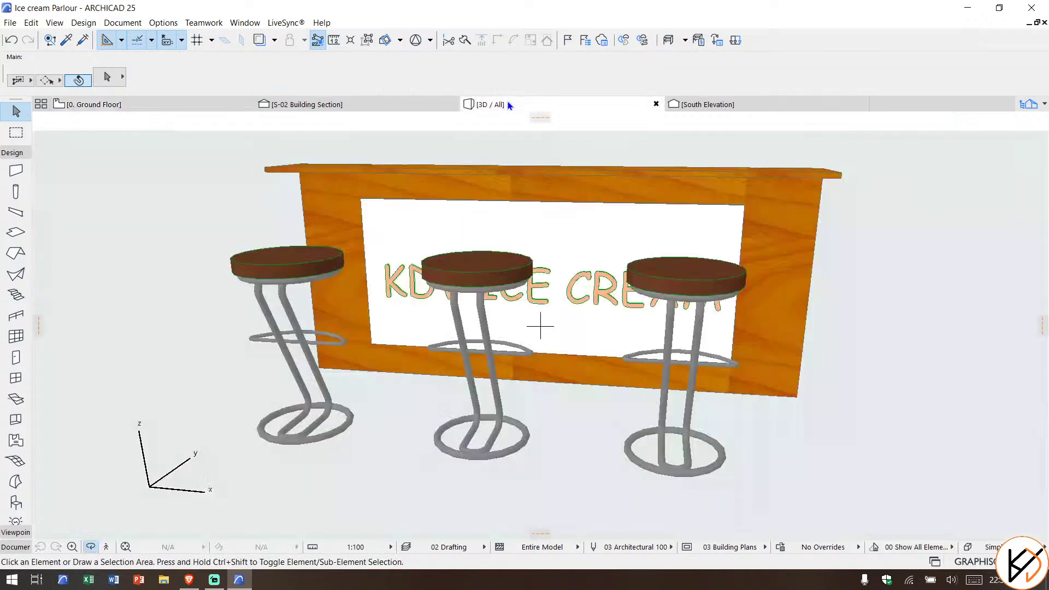
{"action": "scroll", "coordinate": [361, 457], "scroll_direction": "down", "scroll_amount": 6}
{"action": "middle_click_drag", "start_coordinate": [361, 456], "coordinate": [410, 388], "text": "shift"}
{"action": "scroll", "coordinate": [352, 447], "scroll_direction": "up", "scroll_amount": 2}
{"action": "scroll", "coordinate": [352, 448], "scroll_direction": "up", "scroll_amount": 5}
{"action": "middle_click_drag", "start_coordinate": [389, 431], "coordinate": [530, 408], "text": "shift"}
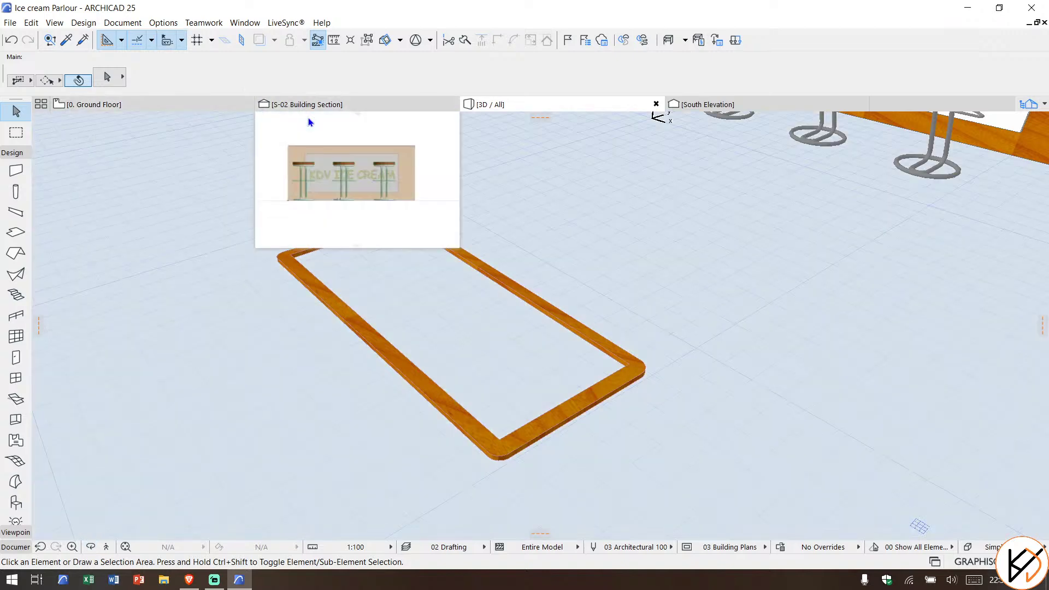
Step: Open the East Elevation from its marker on the Ground Floor plan
{"action": "left_click", "coordinate": [149, 106]}
{"action": "scroll", "coordinate": [642, 293], "scroll_direction": "down", "scroll_amount": 15}
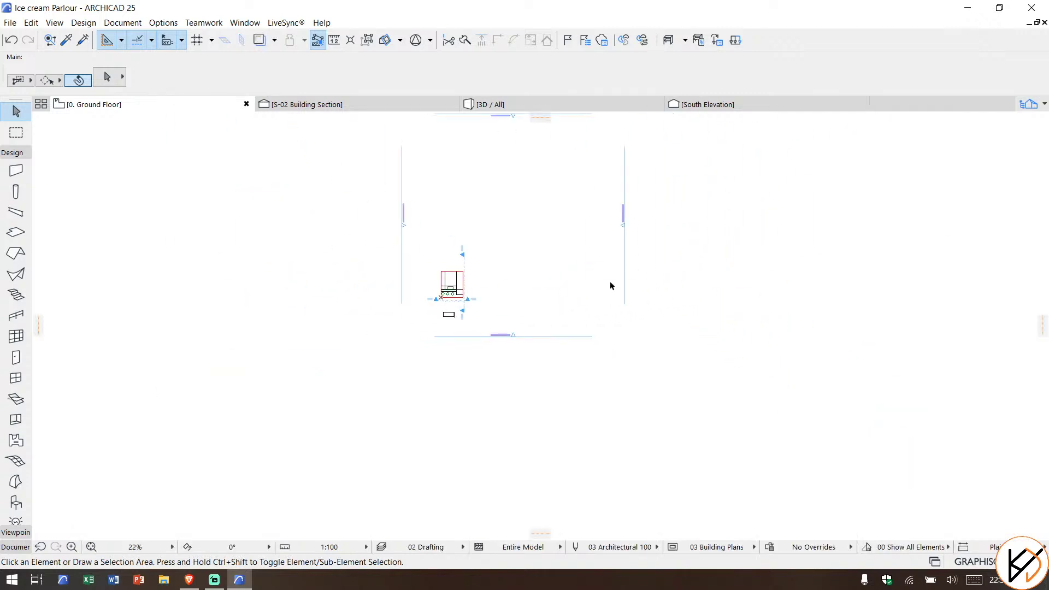
{"action": "left_click", "coordinate": [688, 212]}
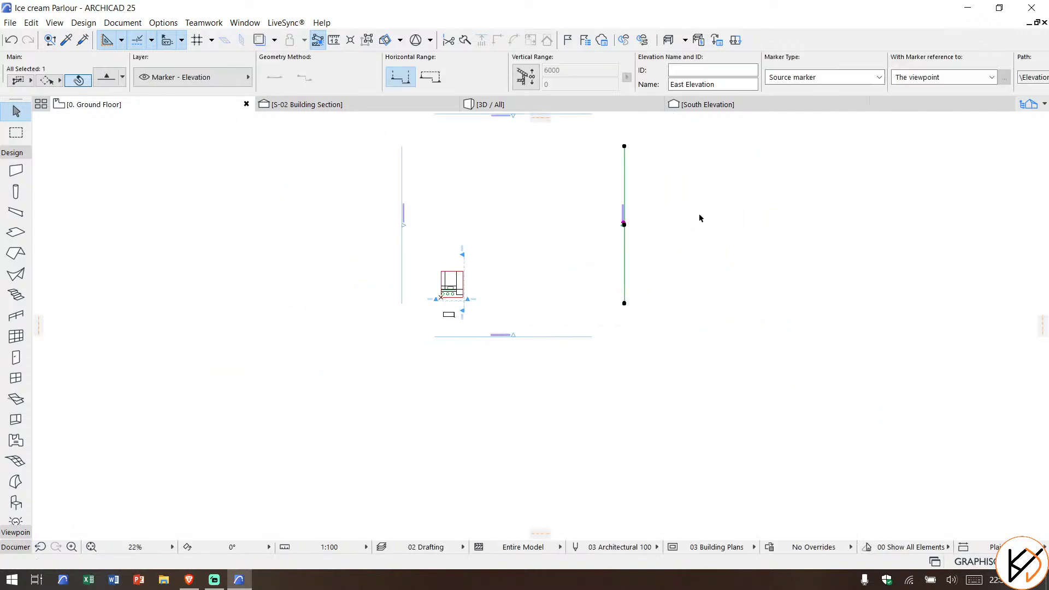
{"action": "right_click", "coordinate": [685, 197]}
{"action": "left_click", "coordinate": [711, 242]}
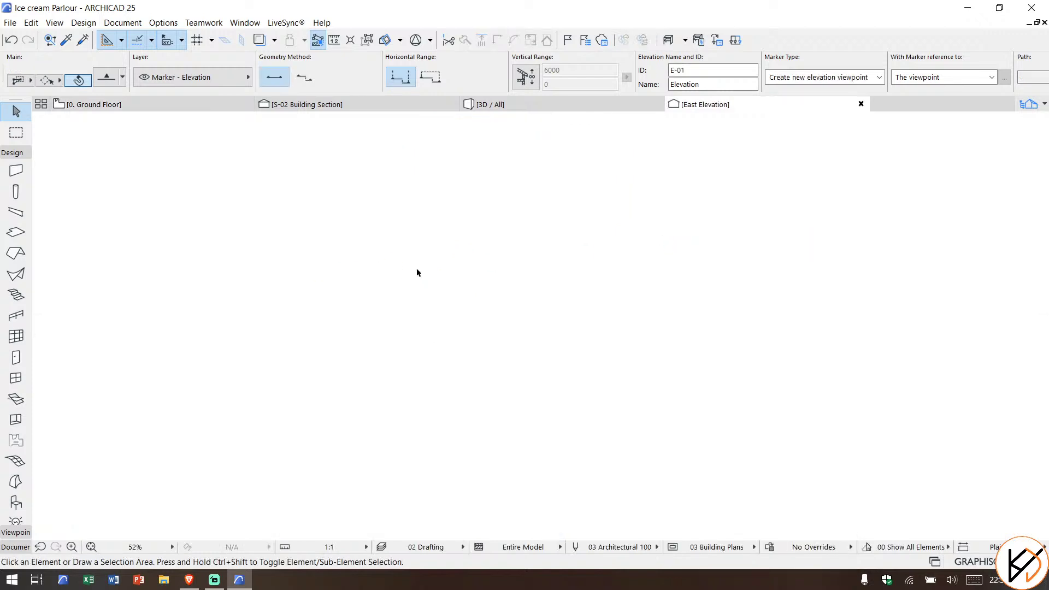
Step: Shorten the hole's cutting volume above and below the shell in the East Elevation so it extends only slightly past both faces
{"action": "scroll", "coordinate": [382, 377], "scroll_direction": "up", "scroll_amount": 7}
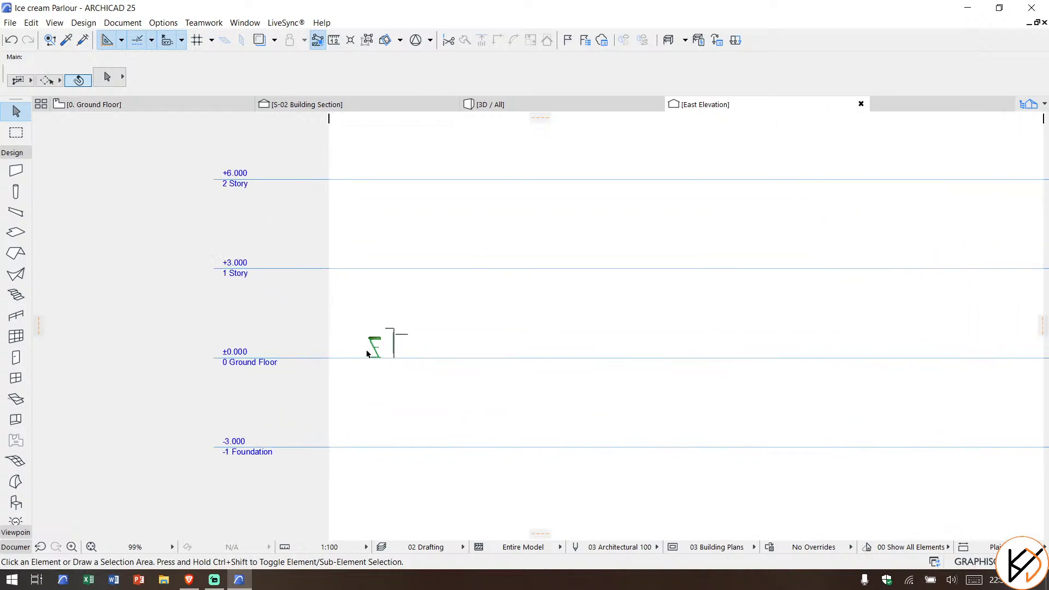
{"action": "scroll", "coordinate": [295, 366], "scroll_direction": "down", "scroll_amount": 4}
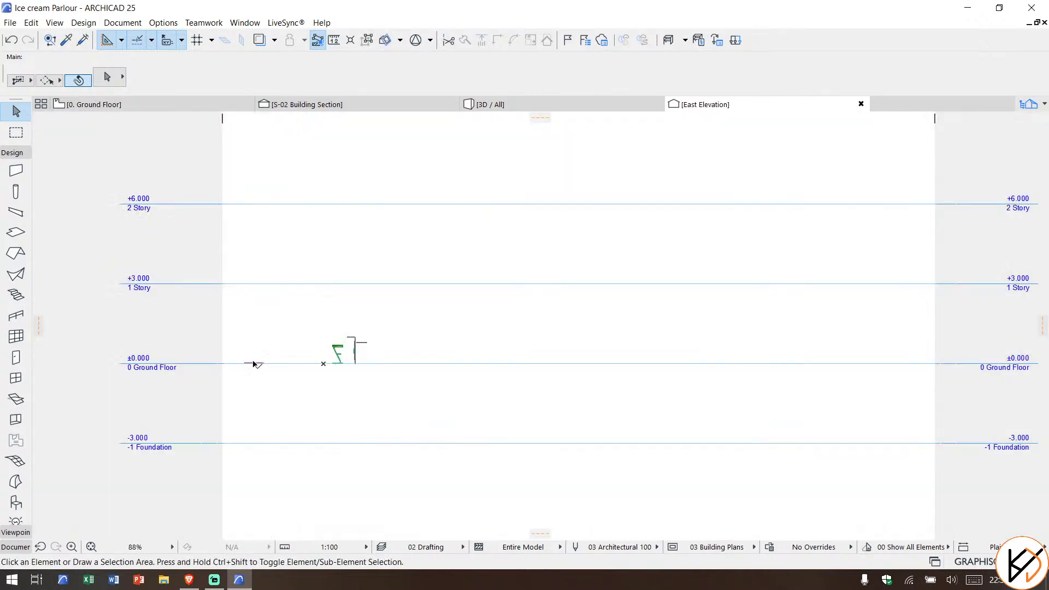
{"action": "scroll", "coordinate": [254, 363], "scroll_direction": "up", "scroll_amount": 8}
{"action": "left_click", "coordinate": [323, 346]}
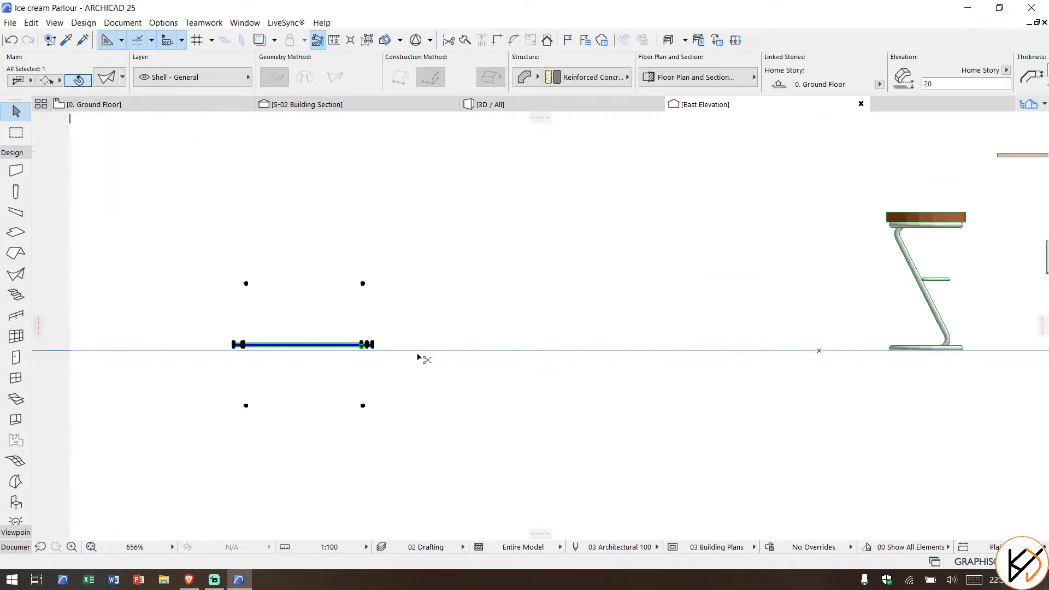
{"action": "left_click", "coordinate": [365, 290]}
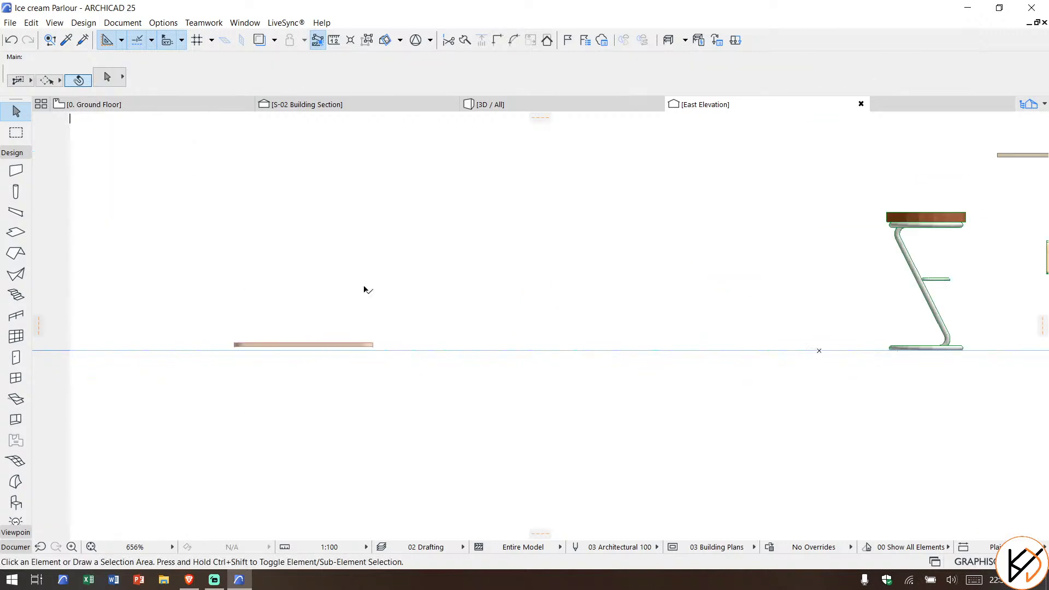
{"action": "left_click", "coordinate": [356, 345]}
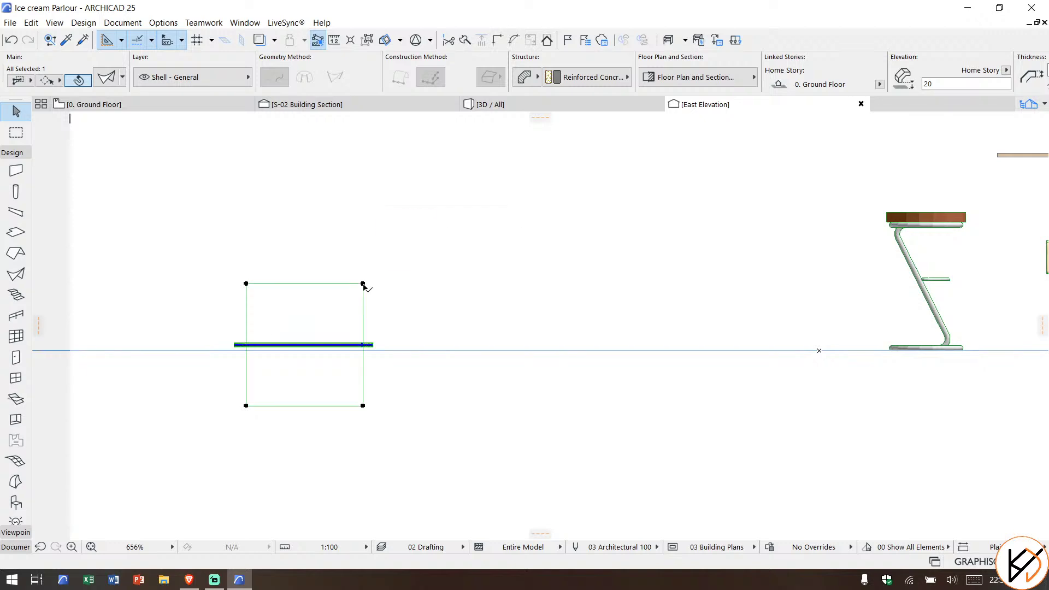
{"action": "left_click", "coordinate": [363, 283]}
{"action": "left_click", "coordinate": [426, 347]}
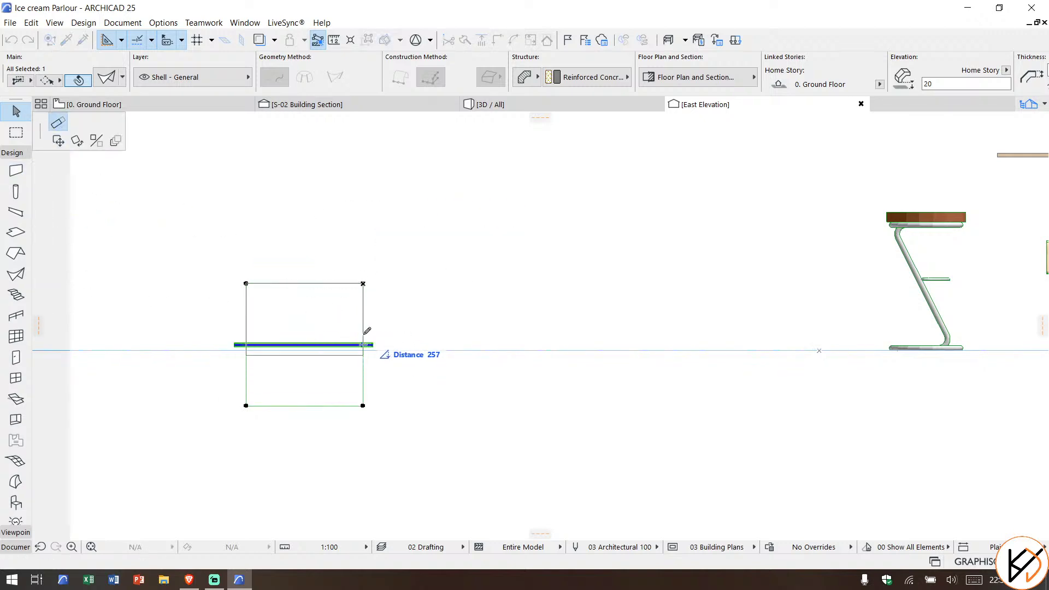
{"action": "left_click", "coordinate": [411, 376]}
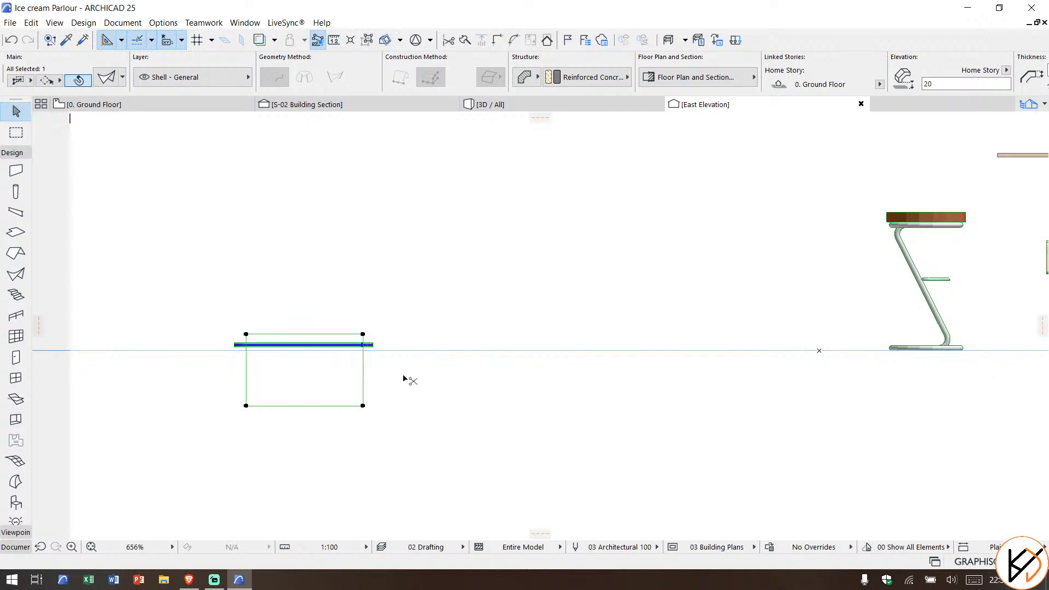
{"action": "left_click", "coordinate": [363, 405]}
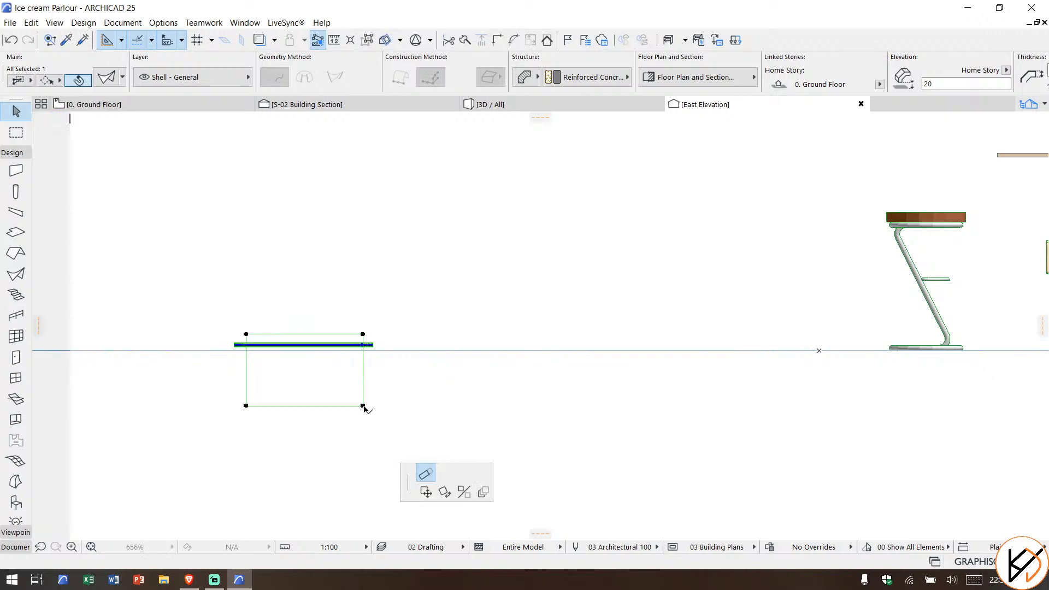
{"action": "left_click", "coordinate": [386, 361]}
Step: Try to rotate the shell by 90° about a point near the end facing the counter, and undo the rotation
{"action": "key", "text": "ctrl+e"}
{"action": "left_click", "coordinate": [352, 345]}
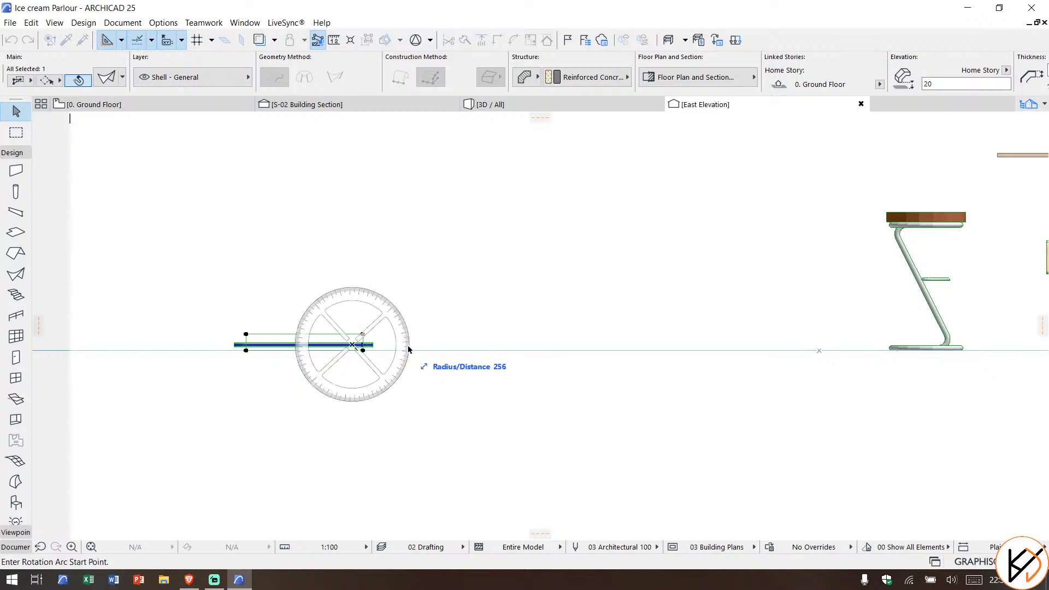
{"action": "left_click", "coordinate": [428, 345]}
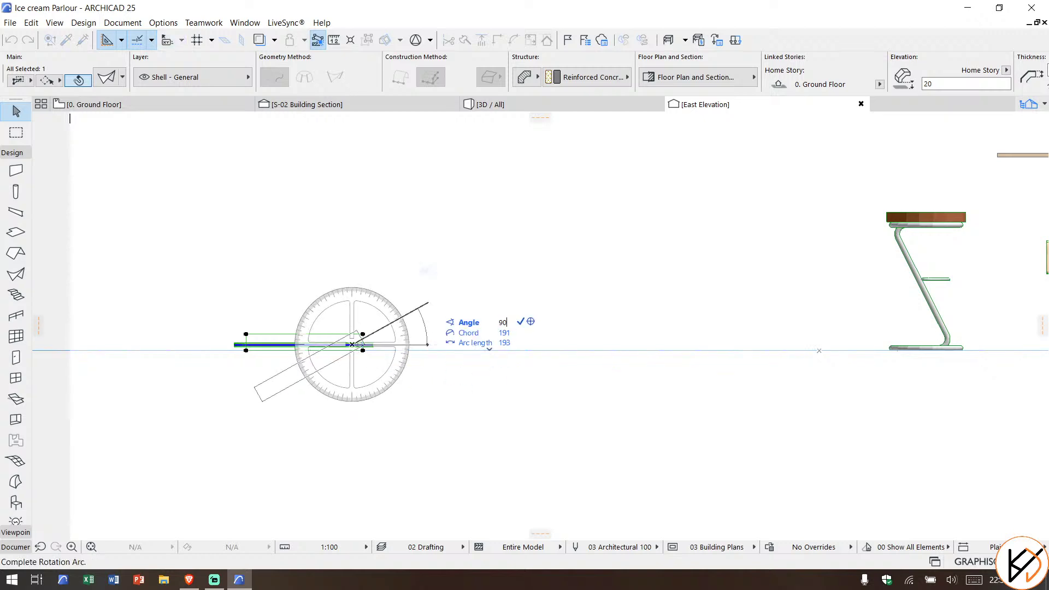
{"action": "key", "text": "Return"}
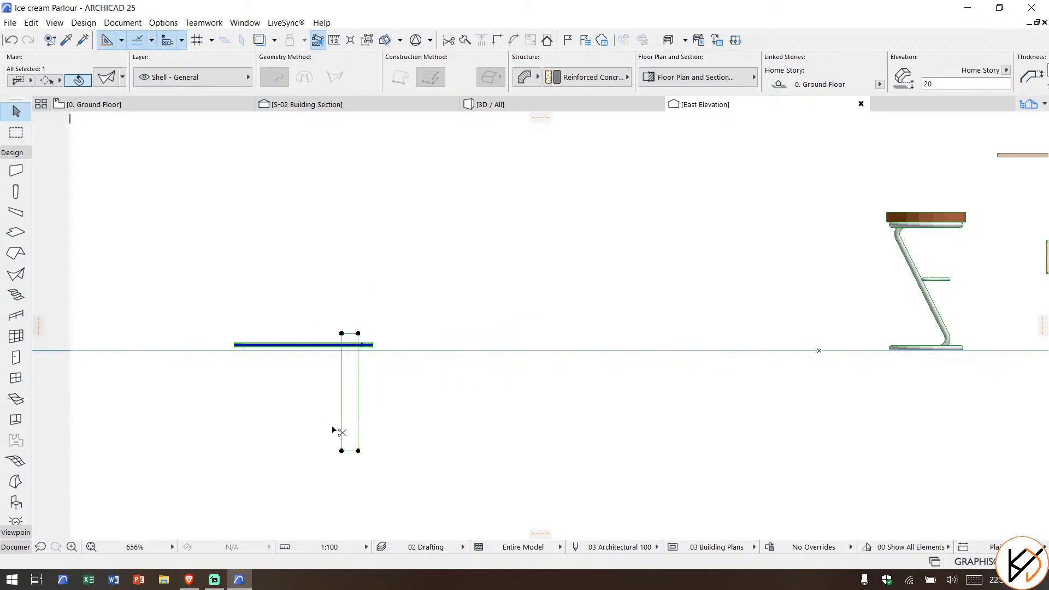
{"action": "key", "text": "ctrl+z"}
Step: Rotate the shell to vertical about the end nearest the counter
{"action": "scroll", "coordinate": [388, 321], "scroll_direction": "up", "scroll_amount": 4}
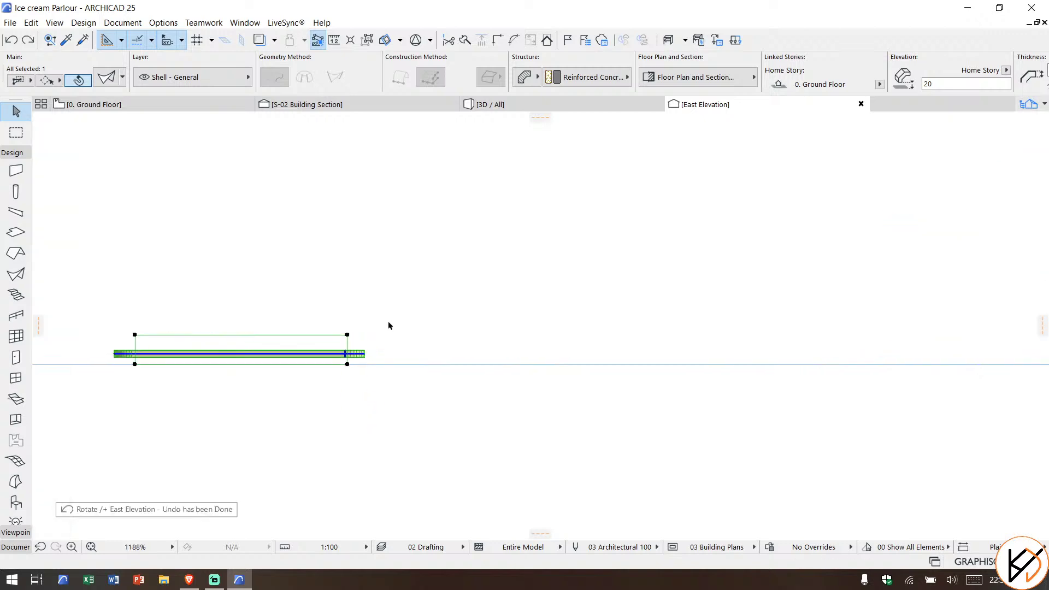
{"action": "key", "text": "Escape"}
{"action": "left_click", "coordinate": [360, 358]}
{"action": "key", "text": "ctrl+e"}
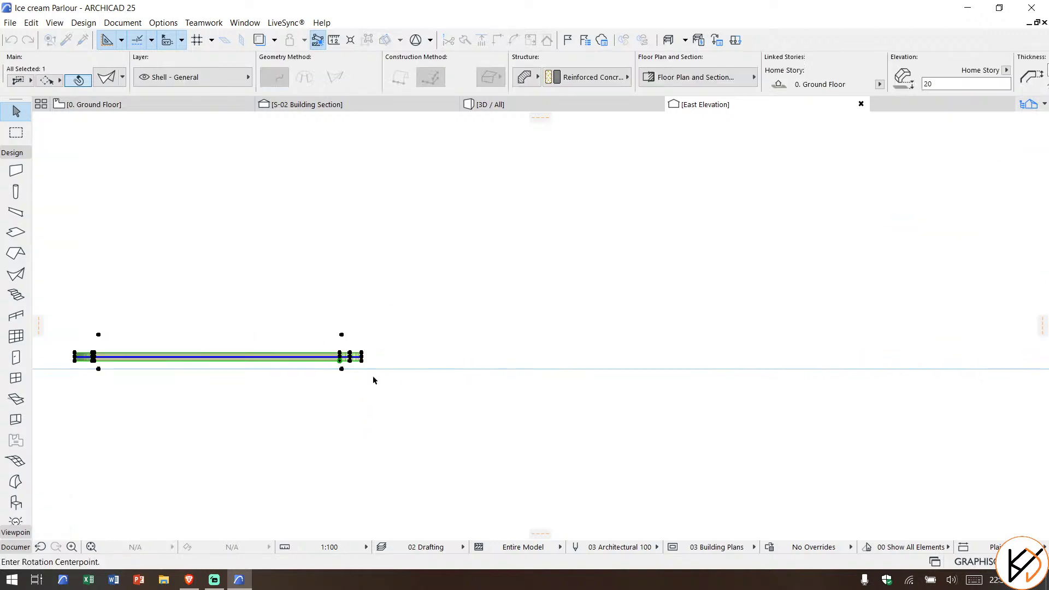
{"action": "left_click", "coordinate": [361, 357]}
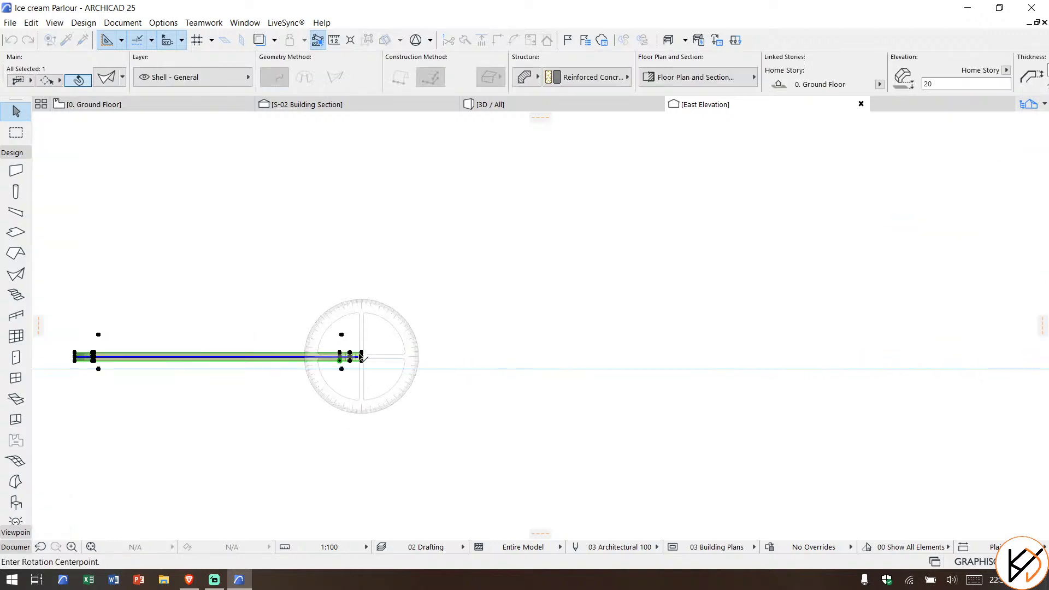
{"action": "left_click", "coordinate": [463, 357]}
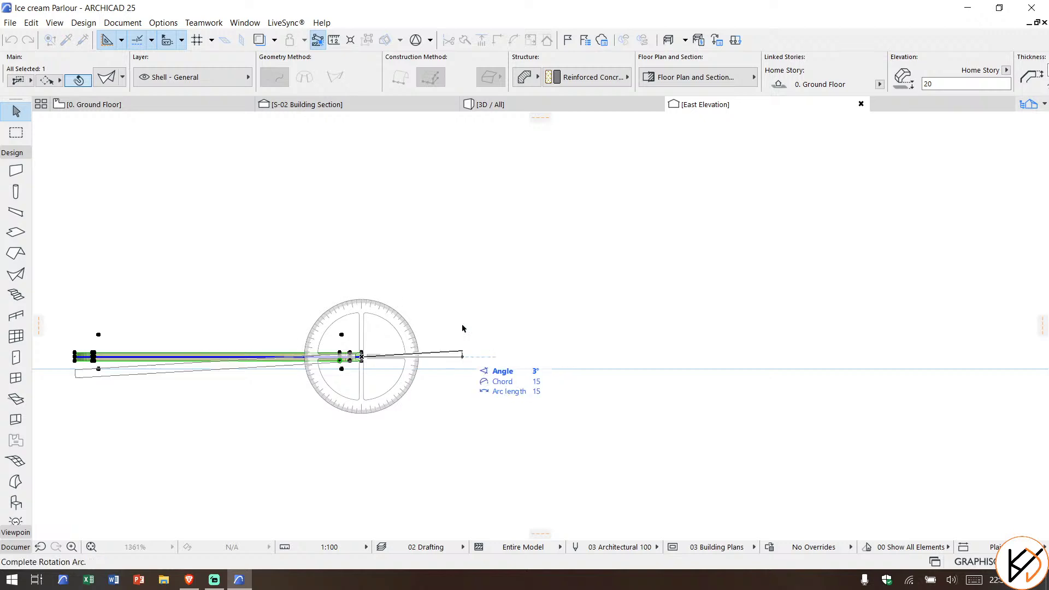
{"action": "left_click", "coordinate": [414, 354]}
Step: Move the upright shell about 2071 toward the counter, placing its lower end about 50 above the Ground Floor level
{"action": "key", "text": "ctrl+d"}
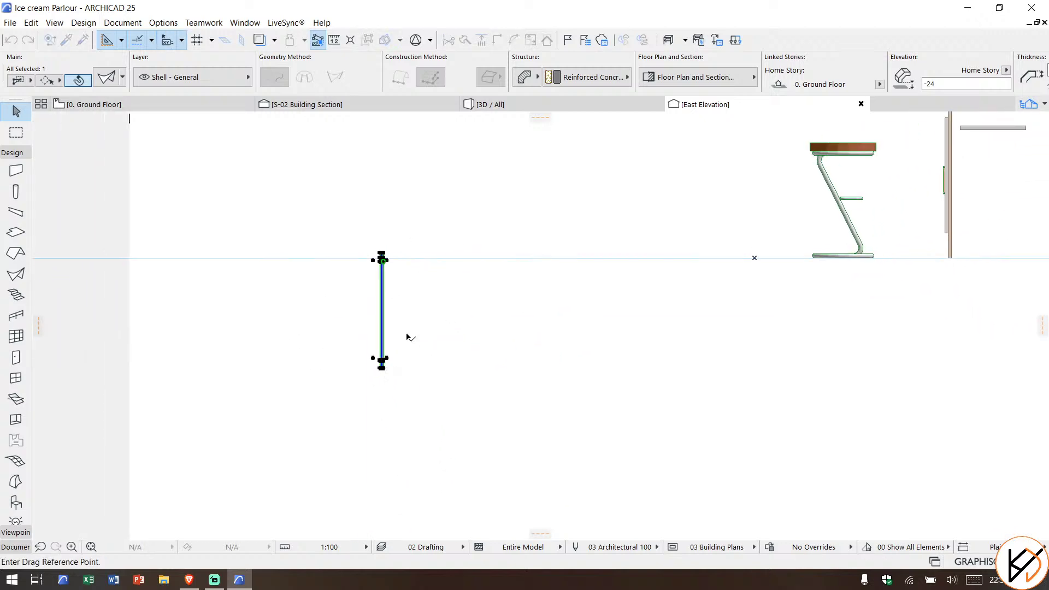
{"action": "left_click", "coordinate": [381, 367]}
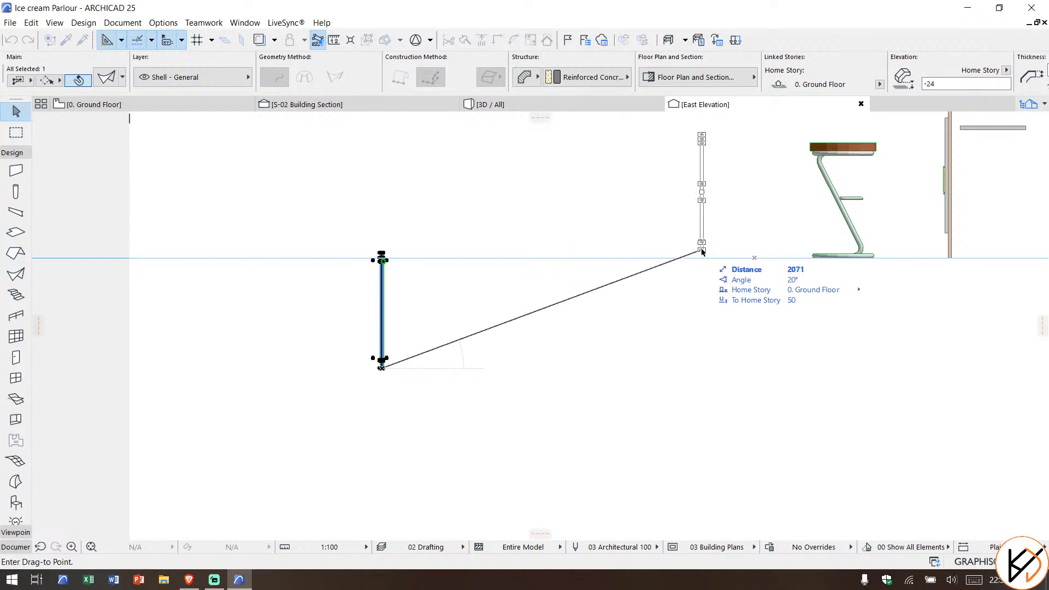
{"action": "left_click", "coordinate": [702, 251]}
Step: In the S-02 Building Section, move the frame shell straight up over the grey sign panel to an elevation of about 814
{"action": "left_click", "coordinate": [322, 105]}
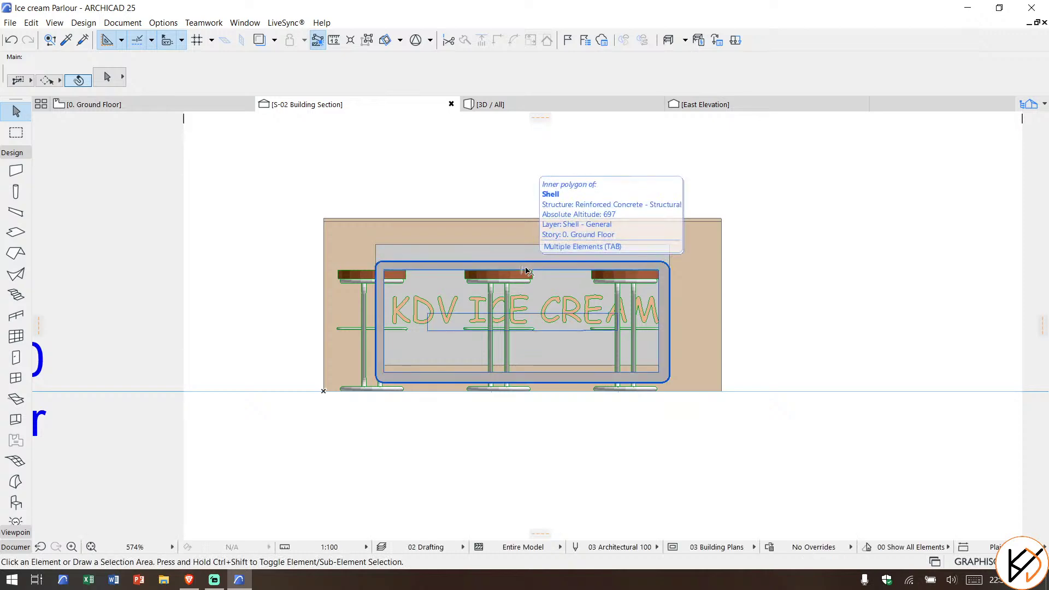
{"action": "scroll", "coordinate": [639, 302], "scroll_direction": "up", "scroll_amount": 2}
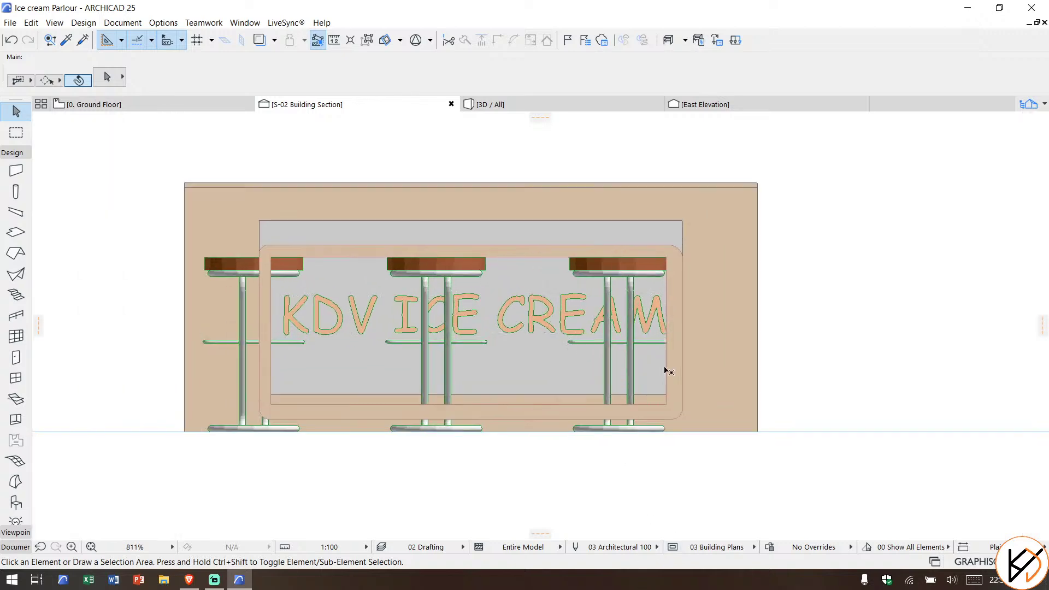
{"action": "left_click", "coordinate": [679, 418]}
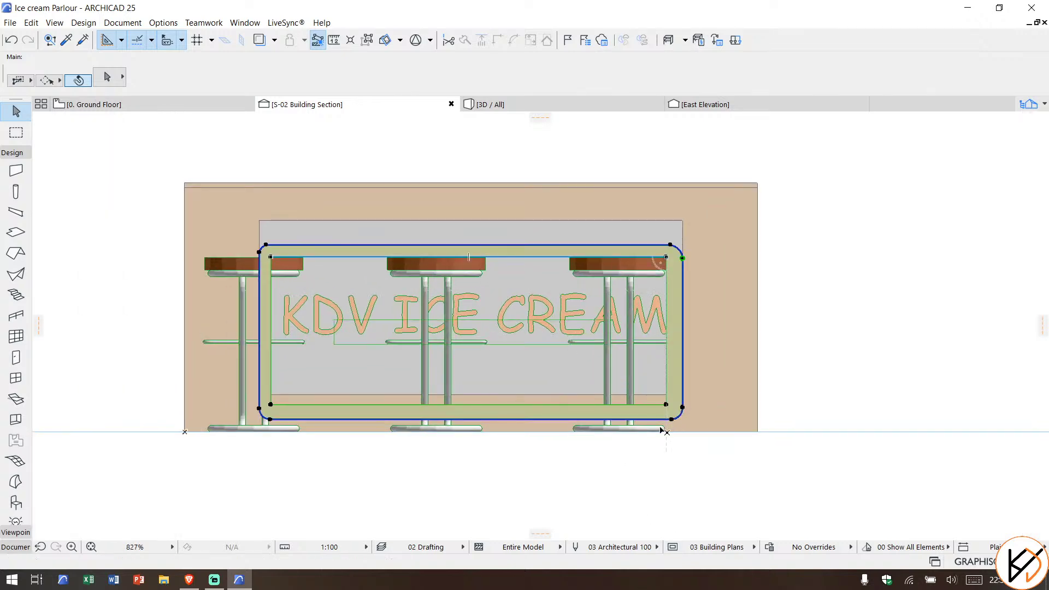
{"action": "key", "text": "ctrl+d"}
{"action": "left_click", "coordinate": [667, 257]}
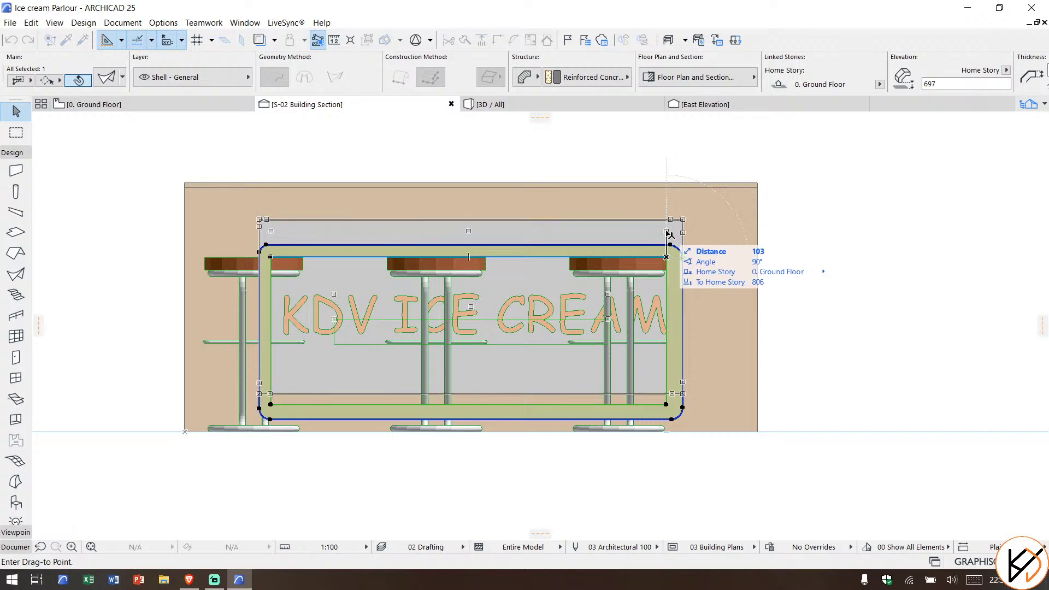
{"action": "left_click", "coordinate": [668, 231]}
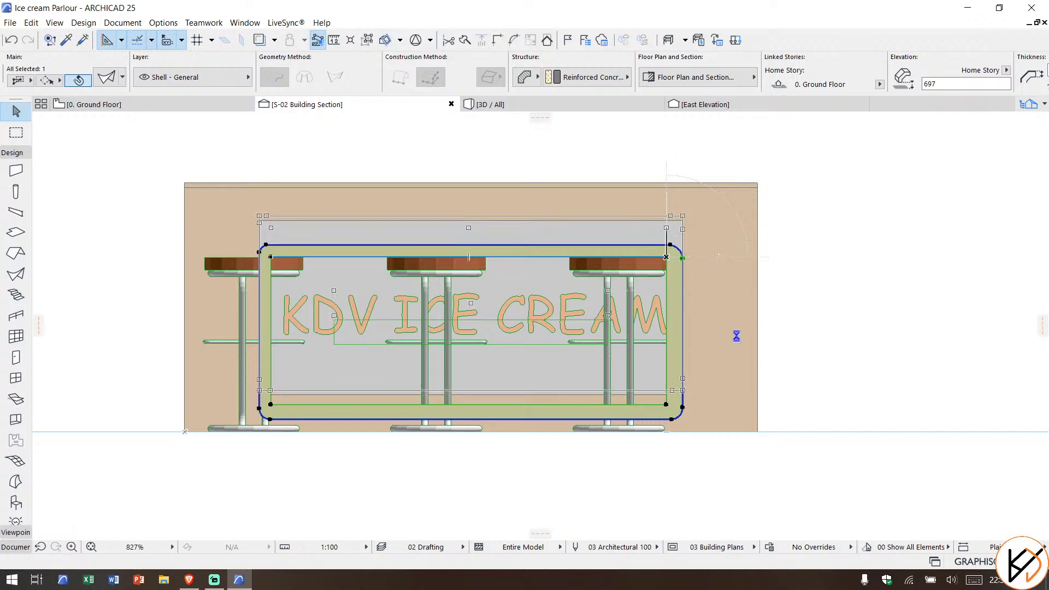
Step: Move the frame shell straight down so its lower edge lines up with the bottom edge of the grey sign panel
{"action": "scroll", "coordinate": [672, 403], "scroll_direction": "up", "scroll_amount": 3}
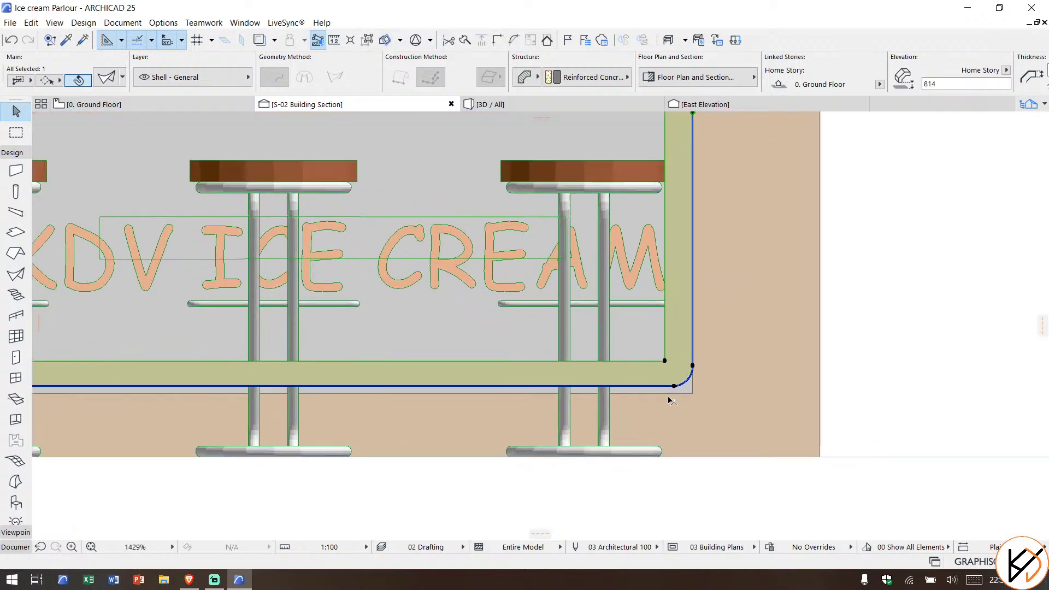
{"action": "scroll", "coordinate": [672, 402], "scroll_direction": "up", "scroll_amount": 3}
{"action": "key", "text": "ctrl+d"}
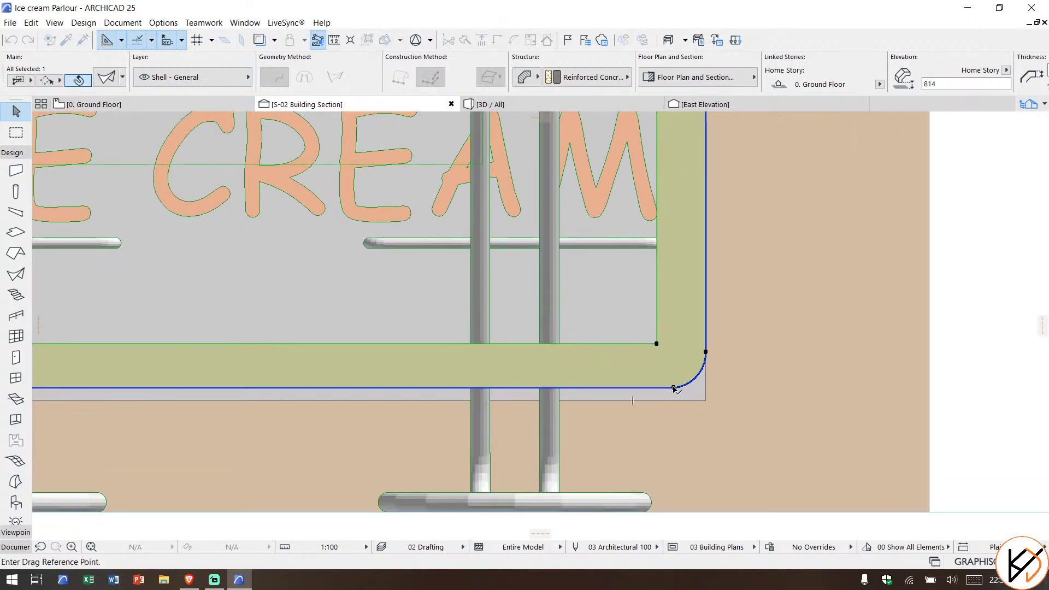
{"action": "left_click", "coordinate": [673, 389]}
{"action": "left_click", "coordinate": [675, 402]}
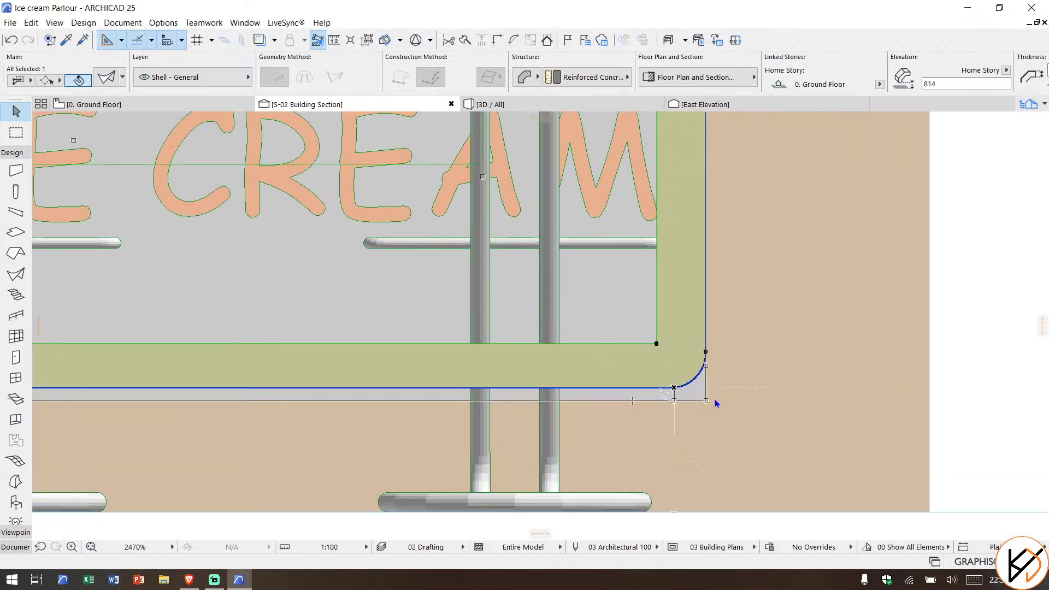
Step: Offset all outer edges of the frame shell slightly outward so they extend past the grey sign panel
{"action": "scroll", "coordinate": [713, 400], "scroll_direction": "down", "scroll_amount": 8}
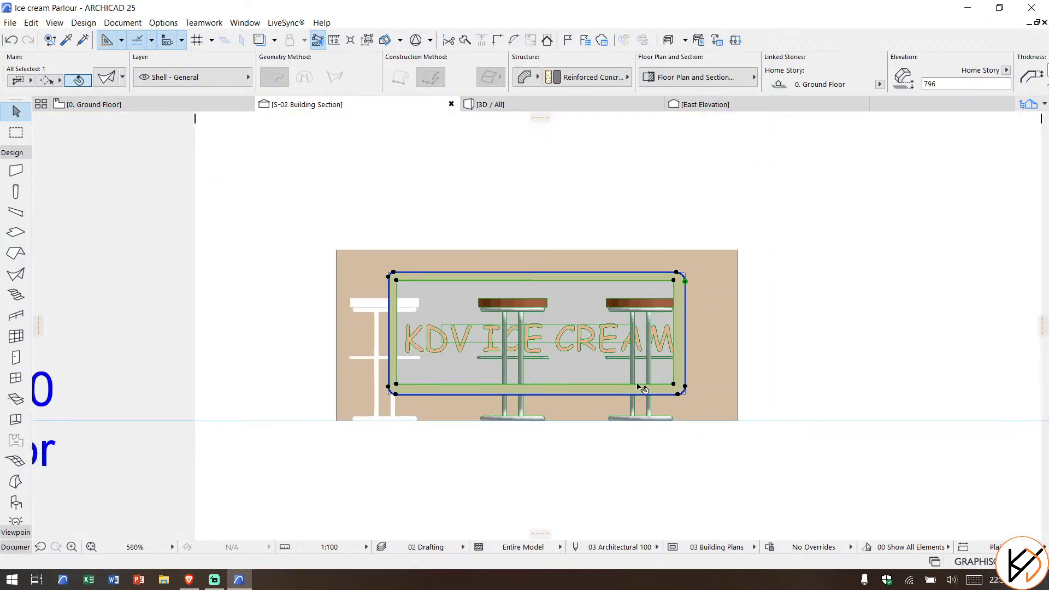
{"action": "scroll", "coordinate": [685, 295], "scroll_direction": "up", "scroll_amount": 3}
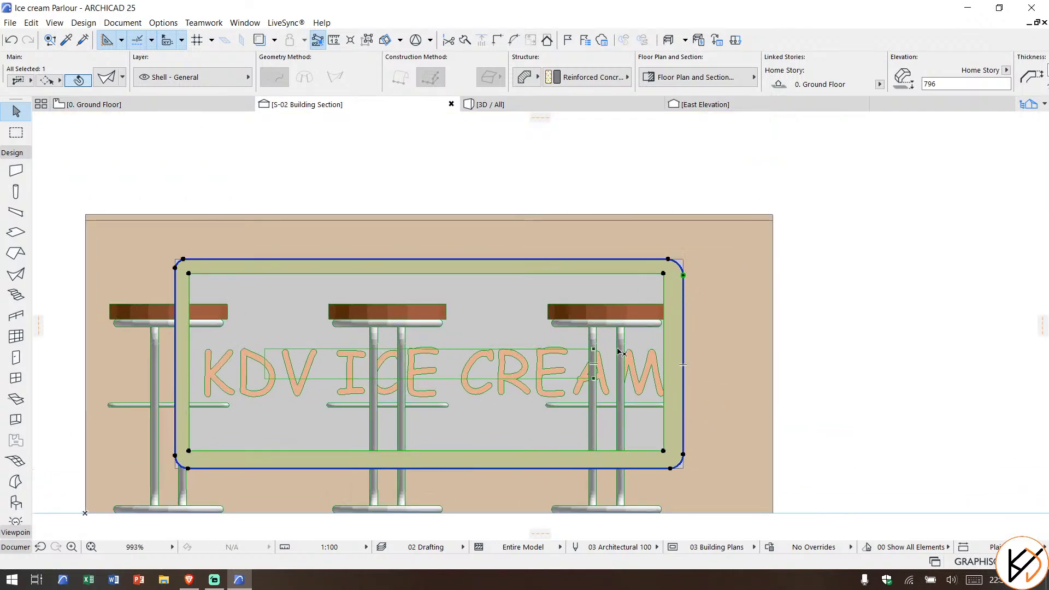
{"action": "left_click", "coordinate": [684, 330]}
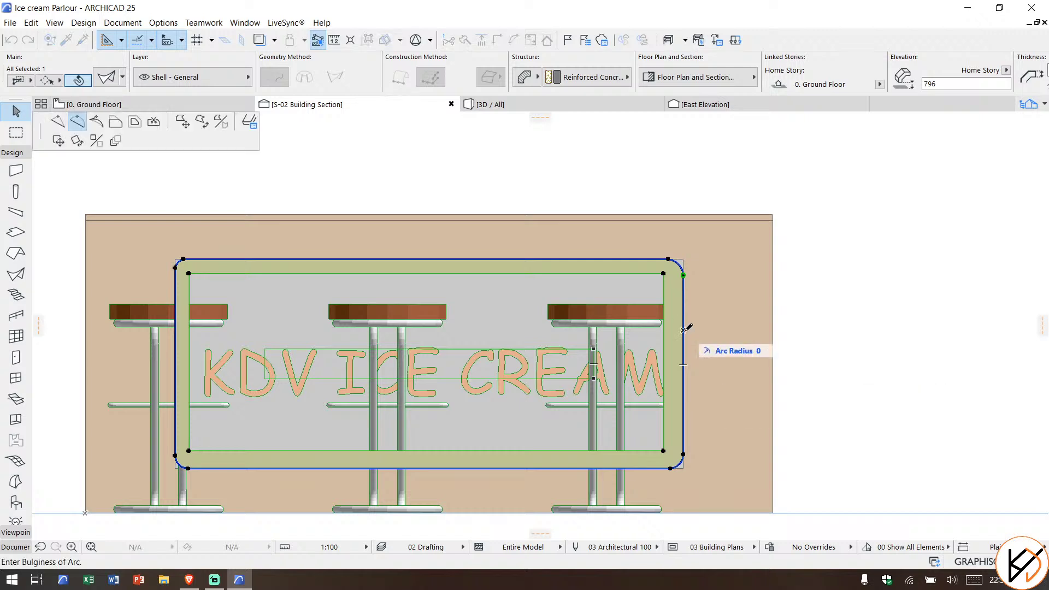
{"action": "left_click", "coordinate": [136, 124]}
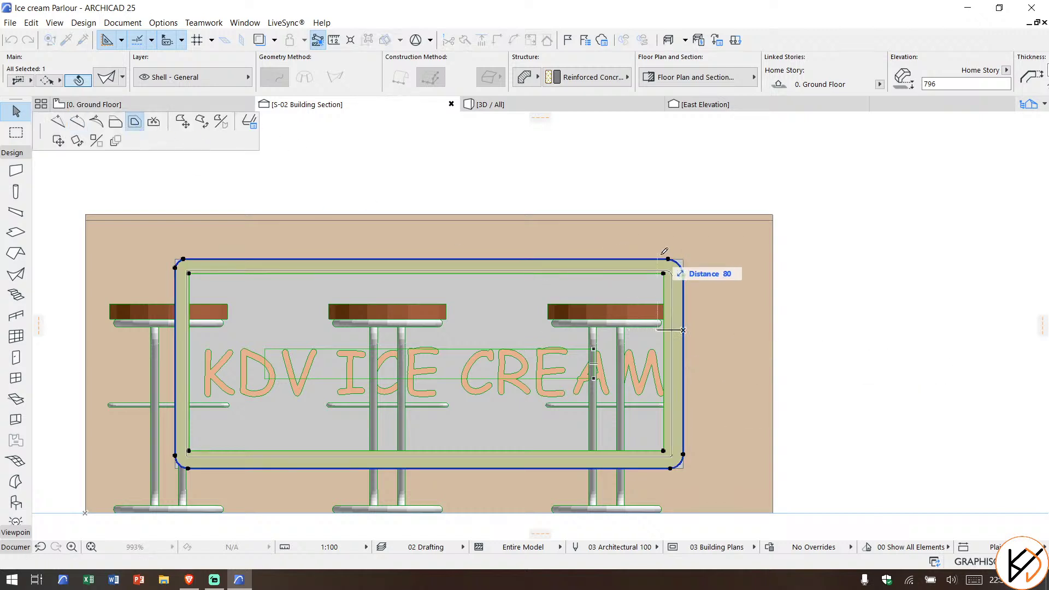
{"action": "left_click", "coordinate": [692, 256]}
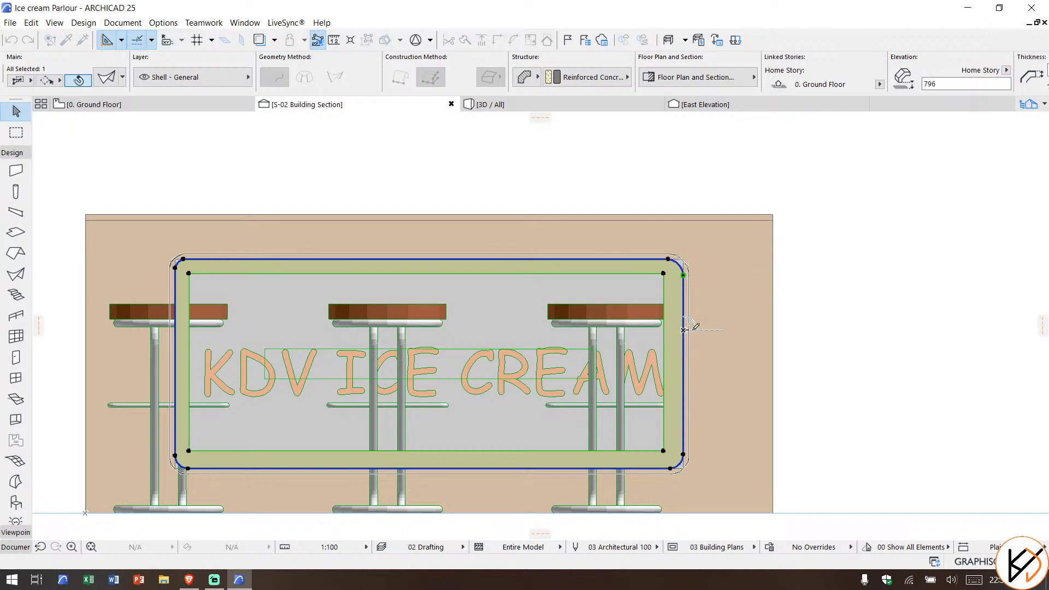
{"action": "left_click", "coordinate": [686, 330]}
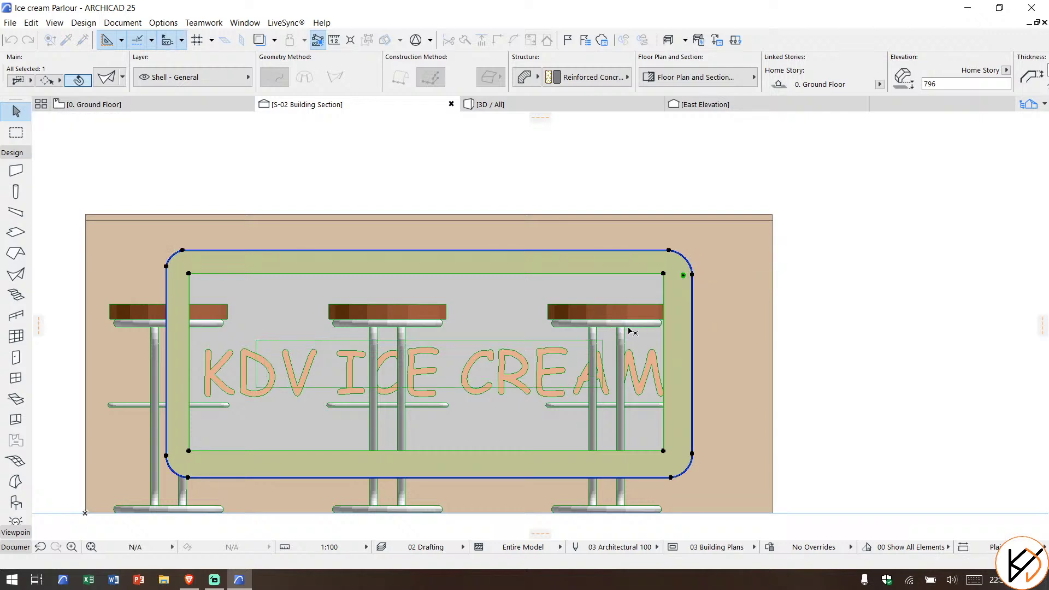
Step: Offset all edges of the frame's inner opening outward by 20 to clear the KDV ICE CREAM lettering
{"action": "left_click", "coordinate": [665, 342]}
{"action": "left_click", "coordinate": [664, 343]}
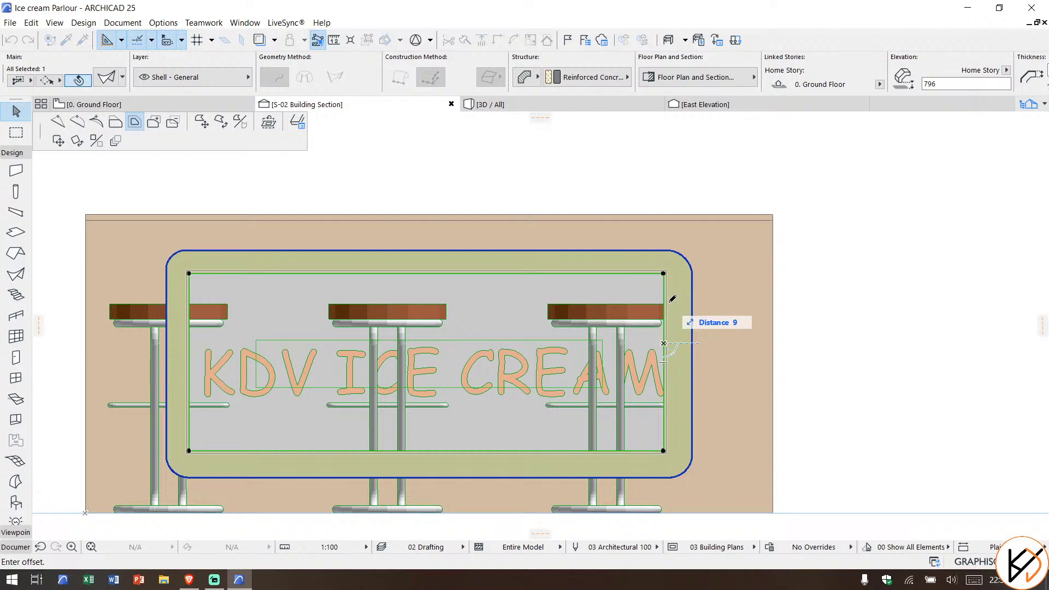
{"action": "type", "text": "10"}
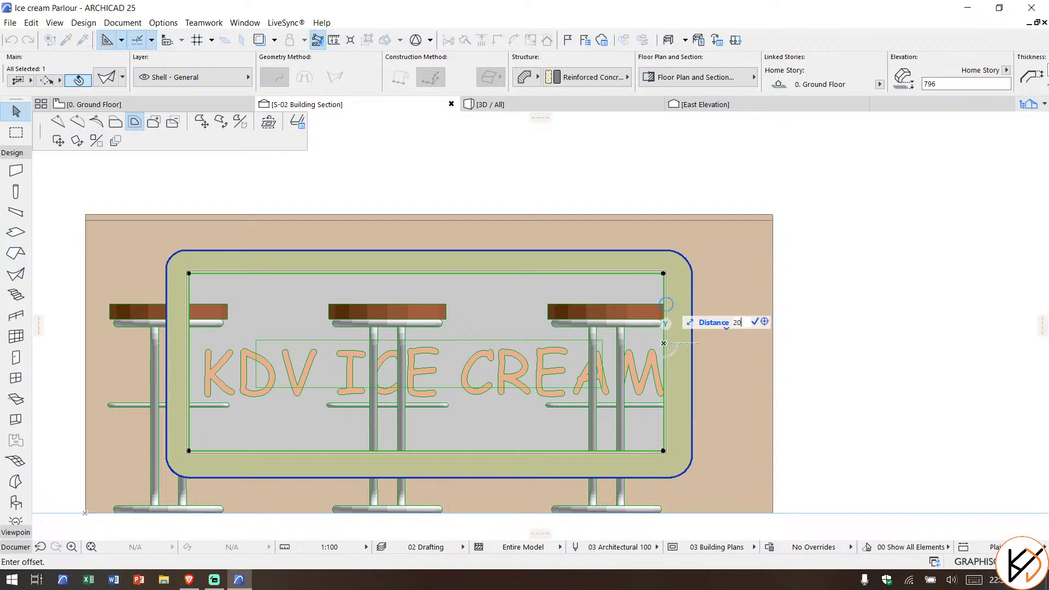
{"action": "key", "text": "Return"}
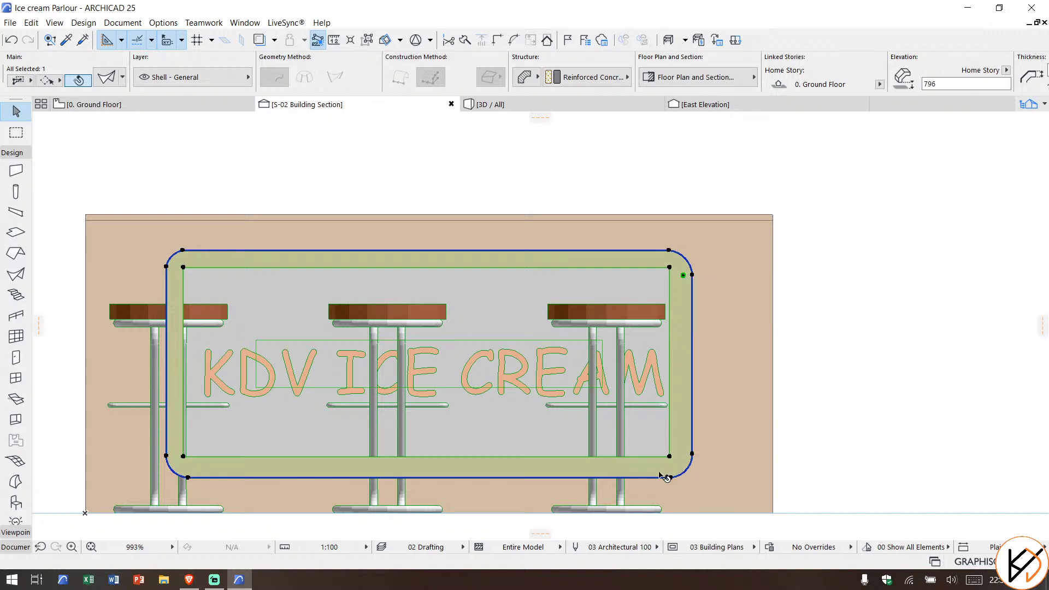
{"action": "key", "text": "Escape"}
{"action": "scroll", "coordinate": [208, 467], "scroll_direction": "up", "scroll_amount": 3}
{"action": "left_click", "coordinate": [228, 464]}
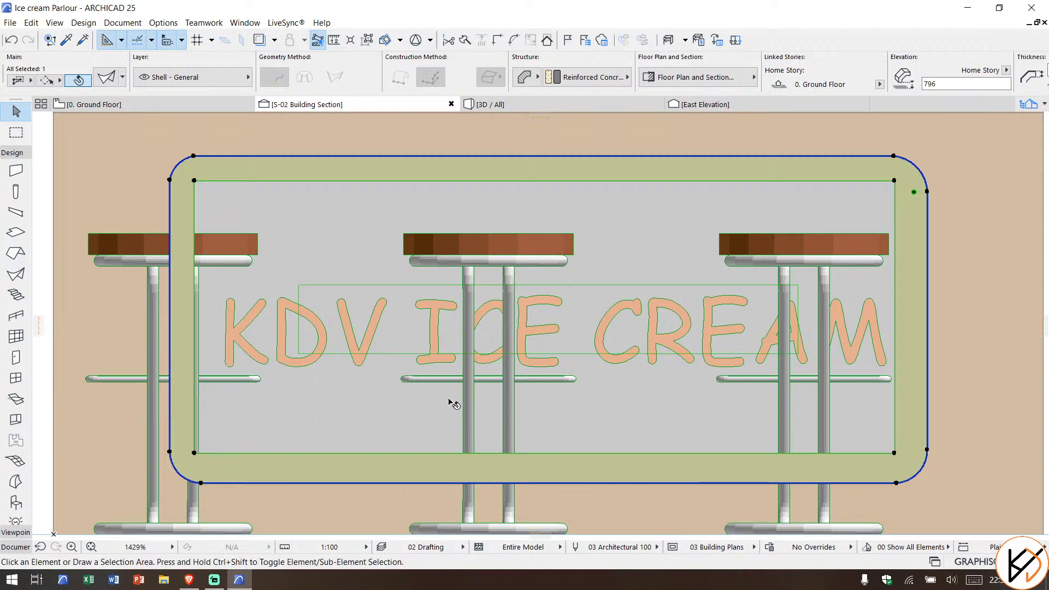
Step: In the Ground Floor plan, move the KDV ICE CREAM 3D text slightly left so it sits centred along the sign panel
{"action": "key", "text": "Escape"}
{"action": "scroll", "coordinate": [556, 398], "scroll_direction": "down", "scroll_amount": 6}
{"action": "left_click", "coordinate": [578, 376]}
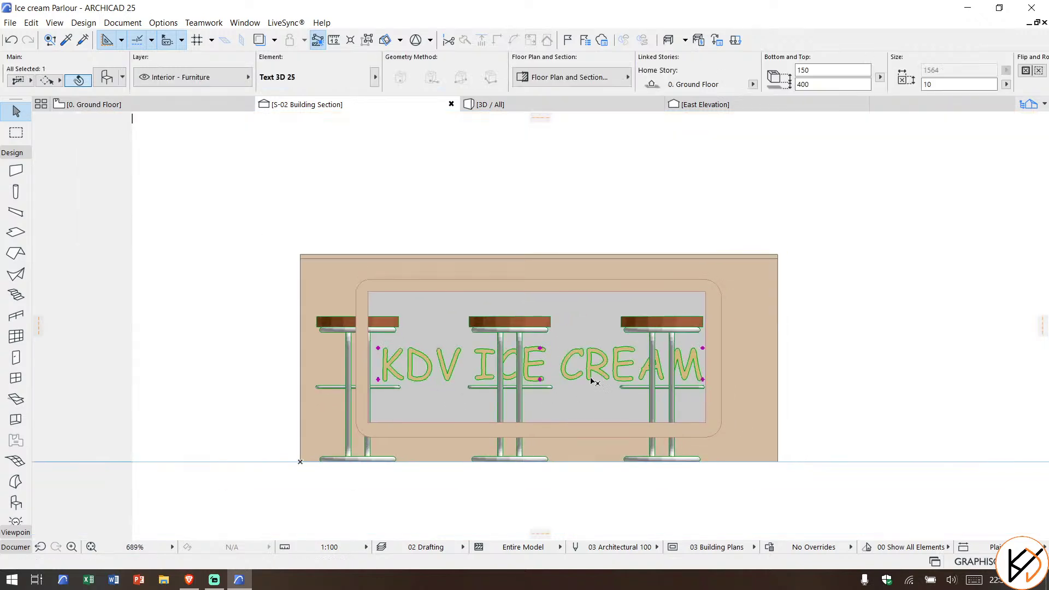
{"action": "left_click", "coordinate": [220, 105]}
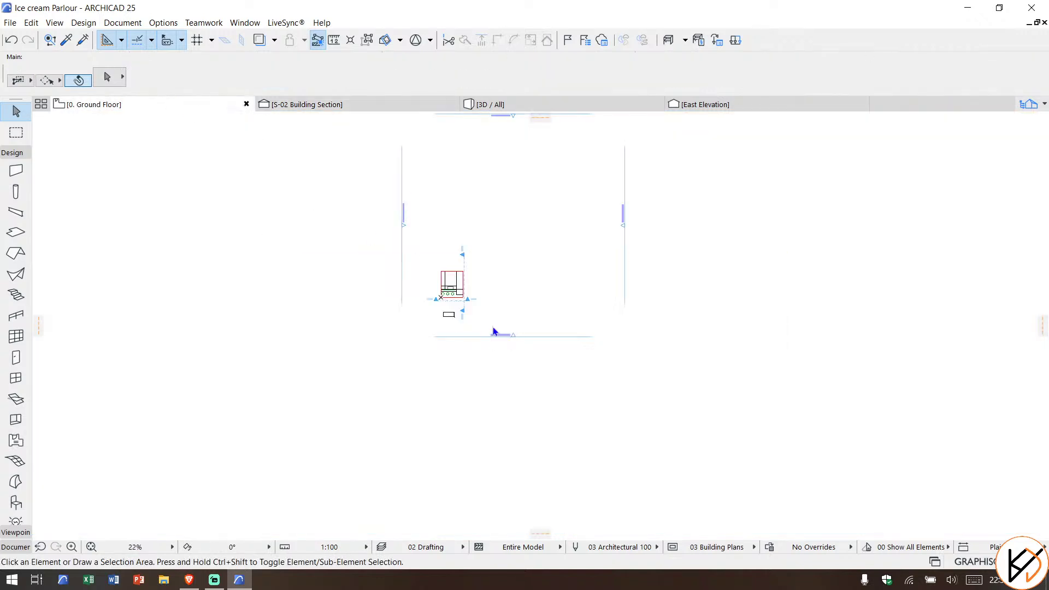
{"action": "left_click", "coordinate": [462, 286]}
{"action": "scroll", "coordinate": [467, 285], "scroll_direction": "up", "scroll_amount": 10}
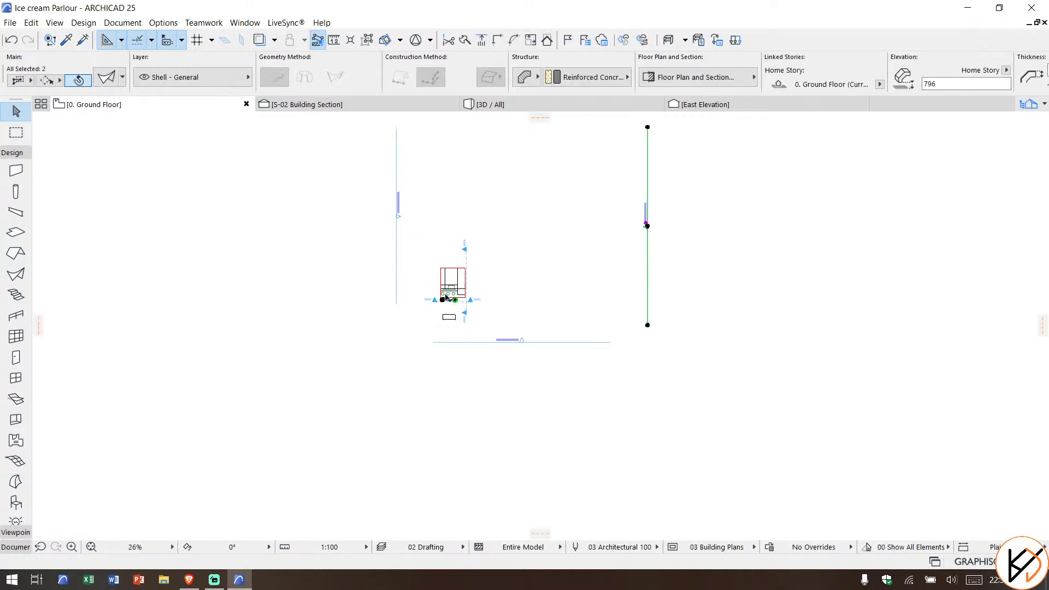
{"action": "scroll", "coordinate": [470, 285], "scroll_direction": "up", "scroll_amount": 8}
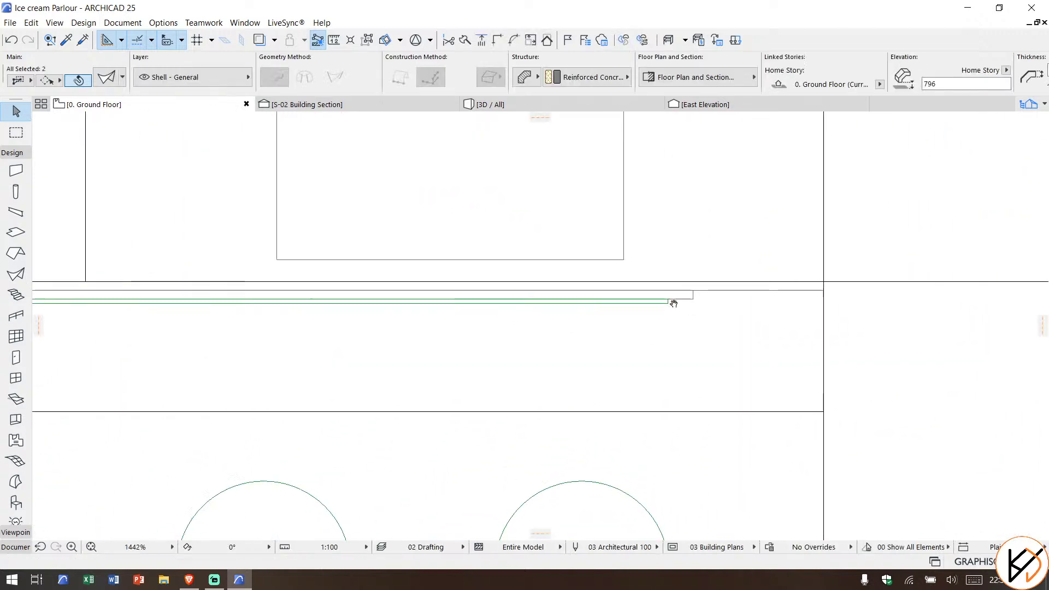
{"action": "scroll", "coordinate": [680, 309], "scroll_direction": "down", "scroll_amount": 3}
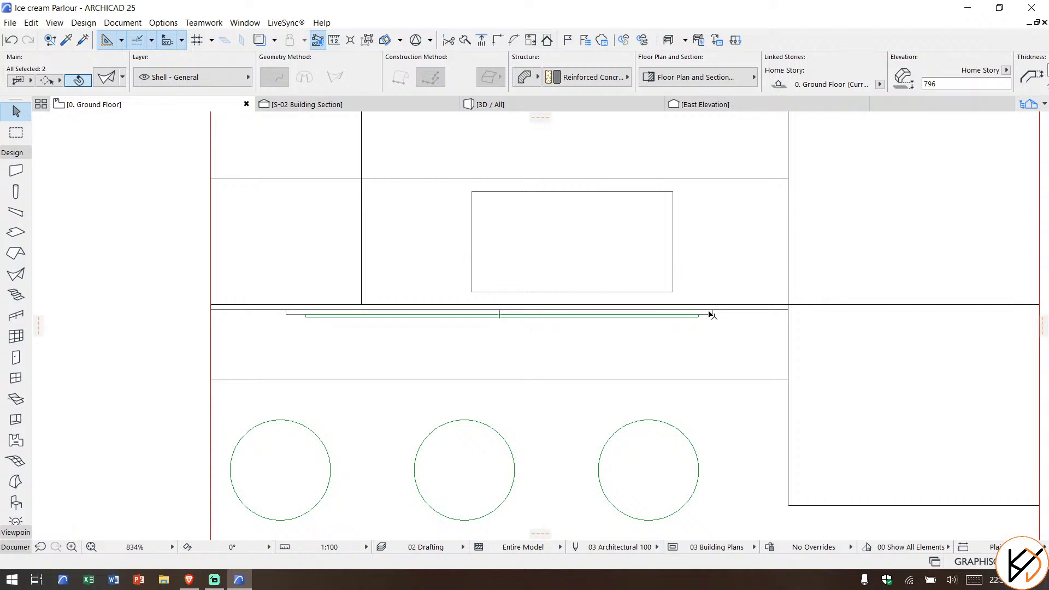
{"action": "left_click", "coordinate": [712, 315]}
{"action": "scroll", "coordinate": [699, 327], "scroll_direction": "up", "scroll_amount": 3}
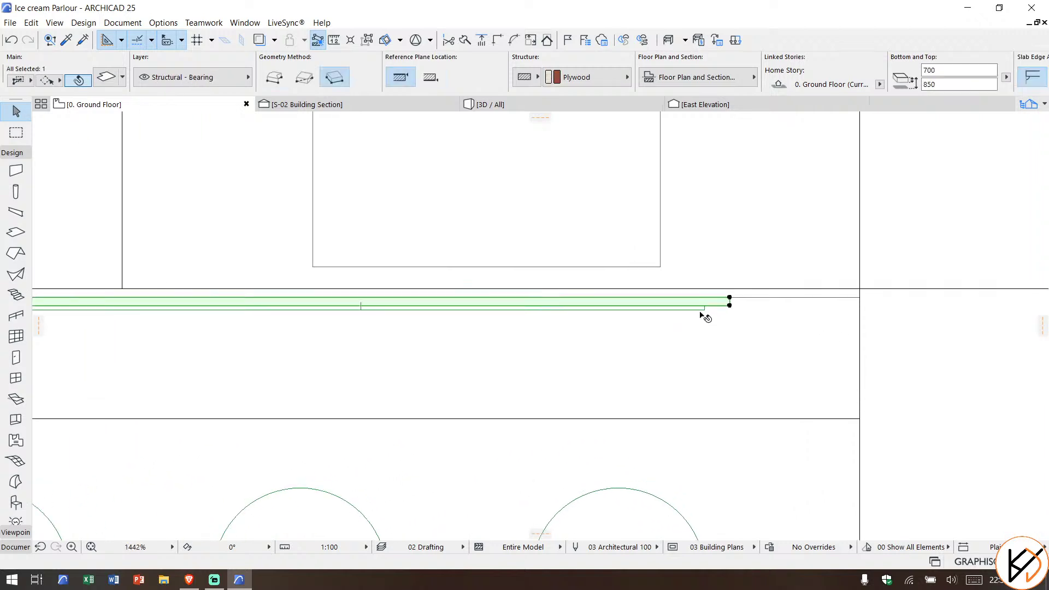
{"action": "left_click", "coordinate": [704, 309]}
{"action": "scroll", "coordinate": [538, 334], "scroll_direction": "down", "scroll_amount": 3}
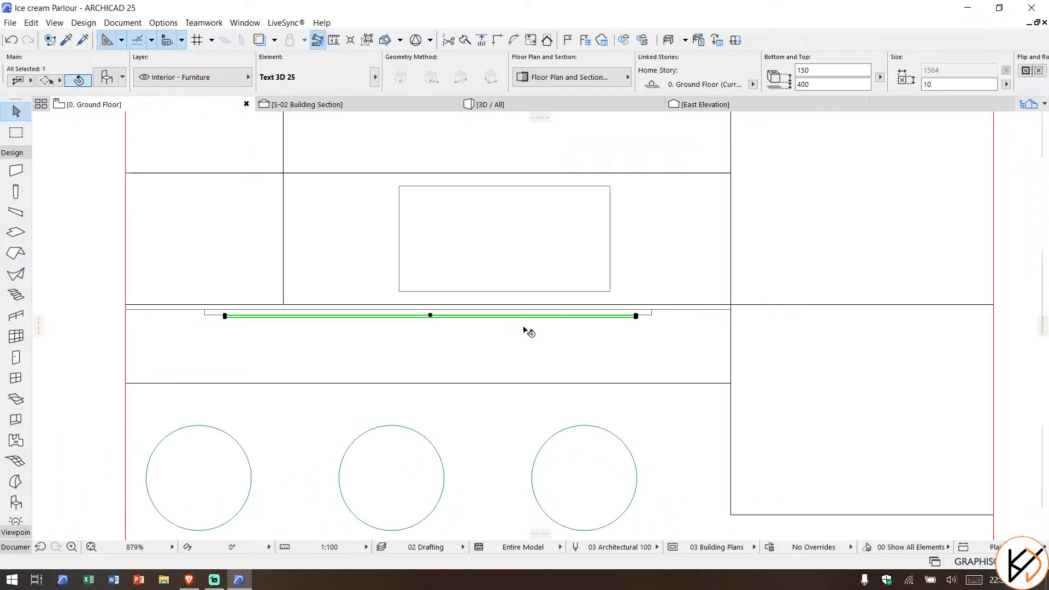
{"action": "scroll", "coordinate": [257, 322], "scroll_direction": "up", "scroll_amount": 5}
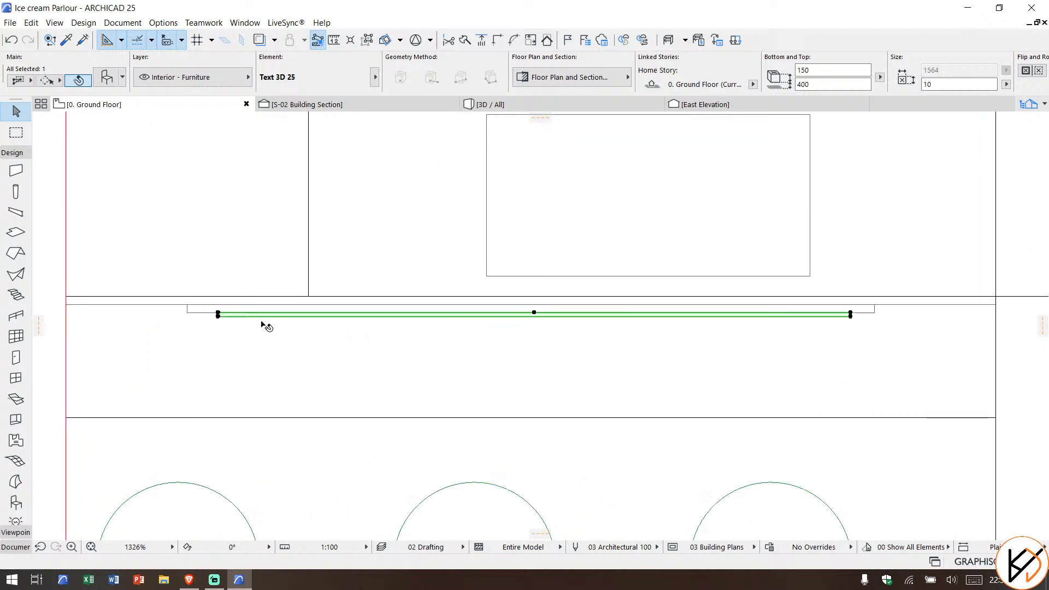
{"action": "key", "text": "ctrl+d"}
{"action": "left_click", "coordinate": [312, 319]}
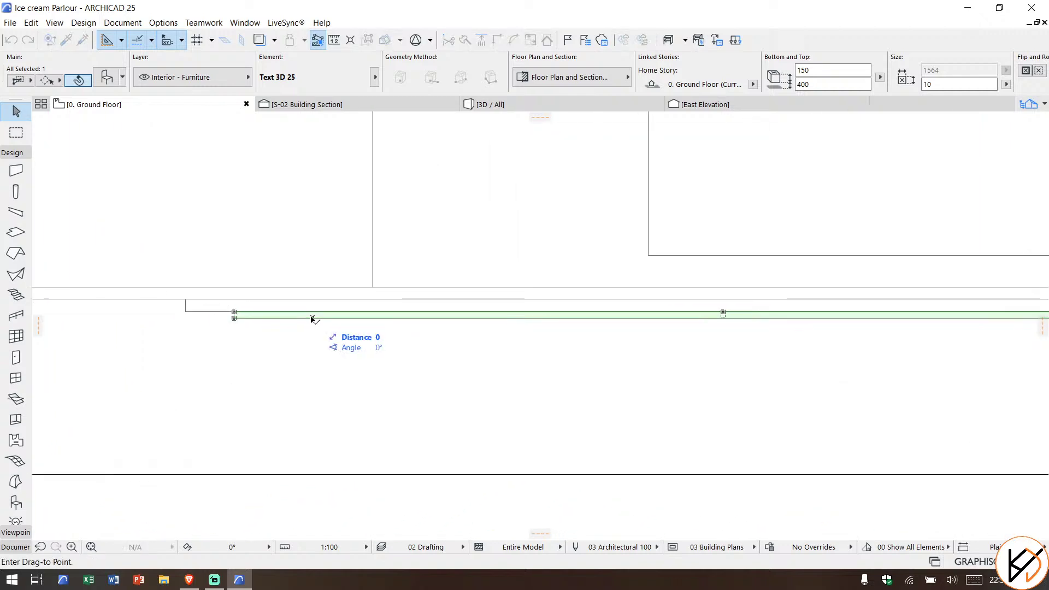
{"action": "left_click", "coordinate": [308, 319]}
{"action": "scroll", "coordinate": [579, 329], "scroll_direction": "down", "scroll_amount": 4}
{"action": "middle_click_drag", "start_coordinate": [579, 329], "coordinate": [326, 334]}
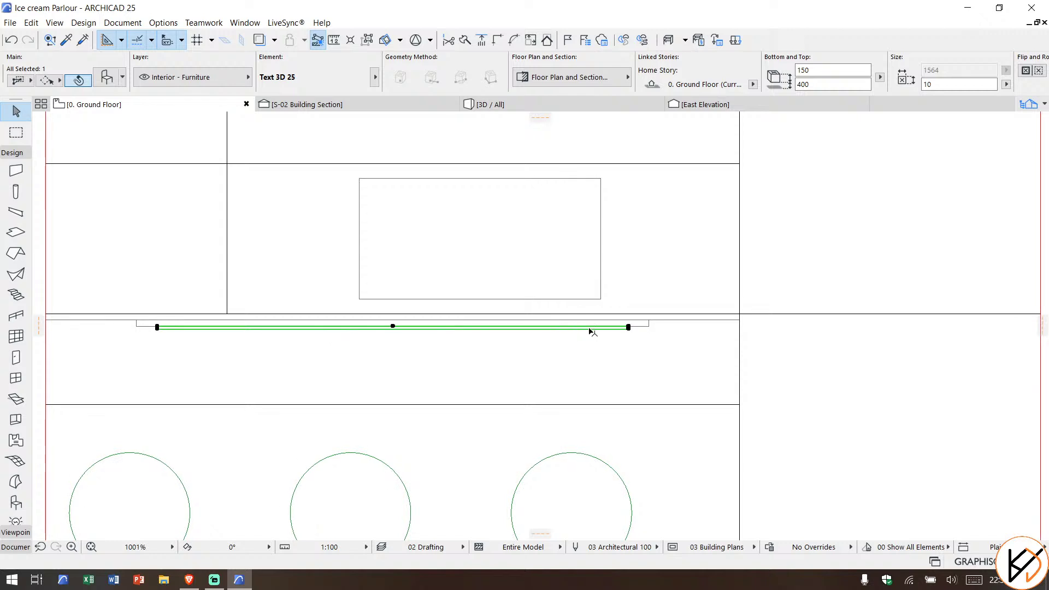
{"action": "key", "text": "Escape"}
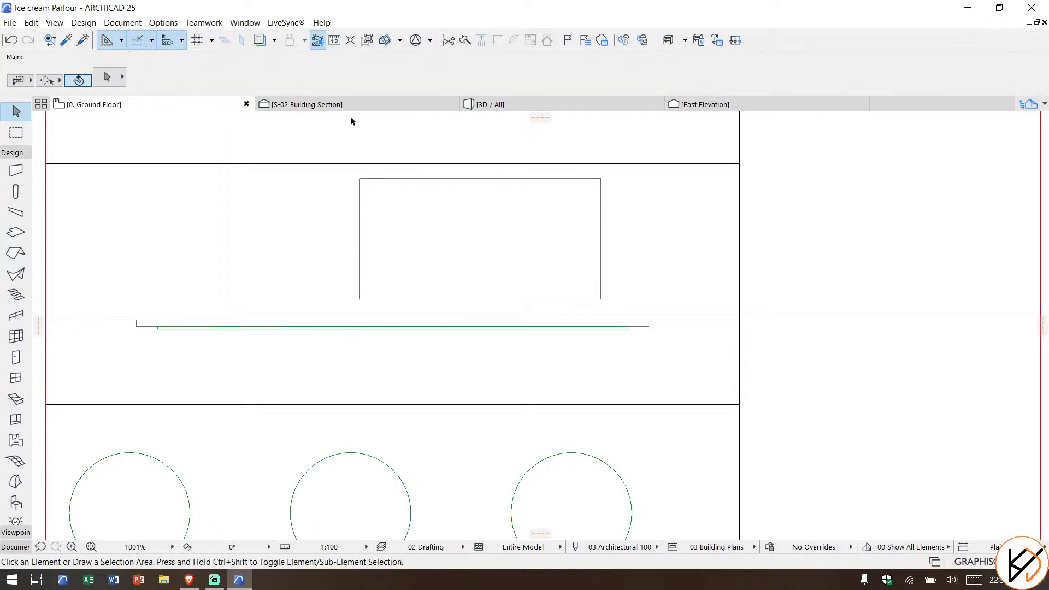
Step: In the S-02 Building Section, offset only the right edge of the frame's inner opening slightly outward, away from the lettering
{"action": "left_click", "coordinate": [309, 106]}
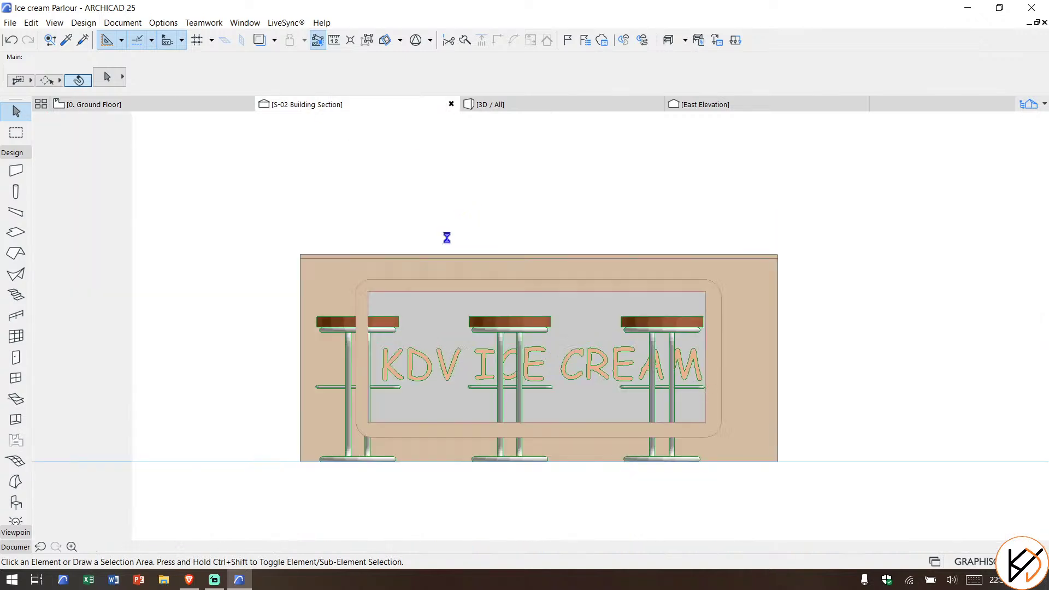
{"action": "middle_click_drag", "start_coordinate": [609, 348], "coordinate": [559, 325]}
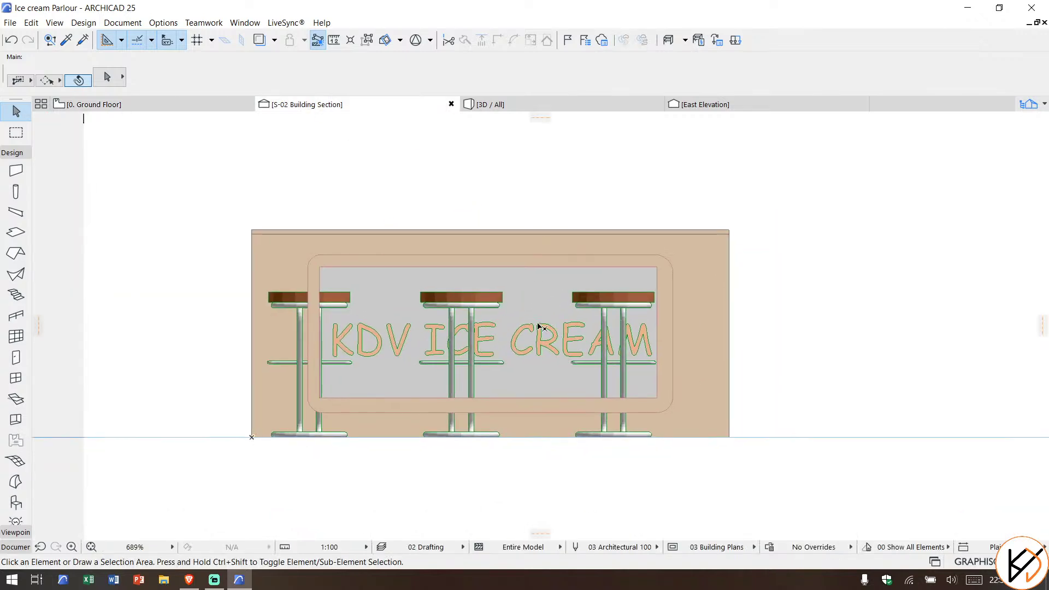
{"action": "left_click", "coordinate": [673, 343]}
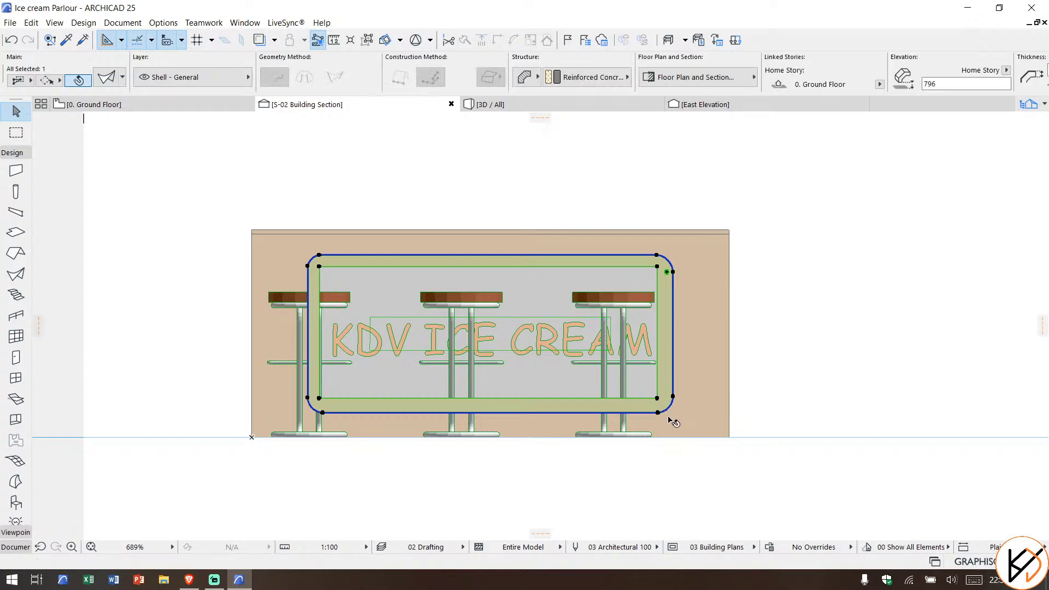
{"action": "scroll", "coordinate": [673, 422], "scroll_direction": "up", "scroll_amount": 5}
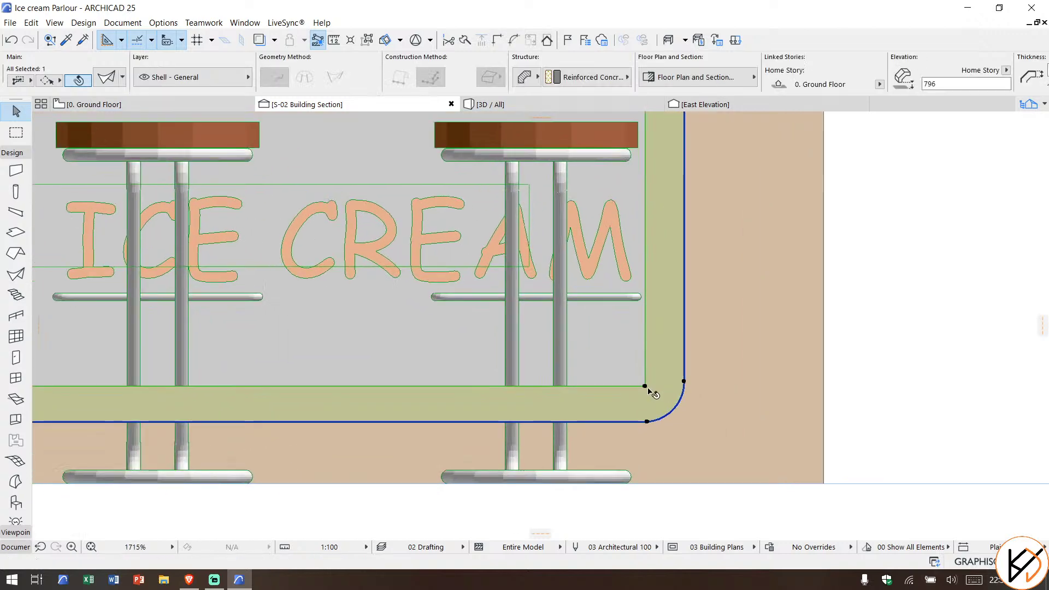
{"action": "key", "text": "Escape"}
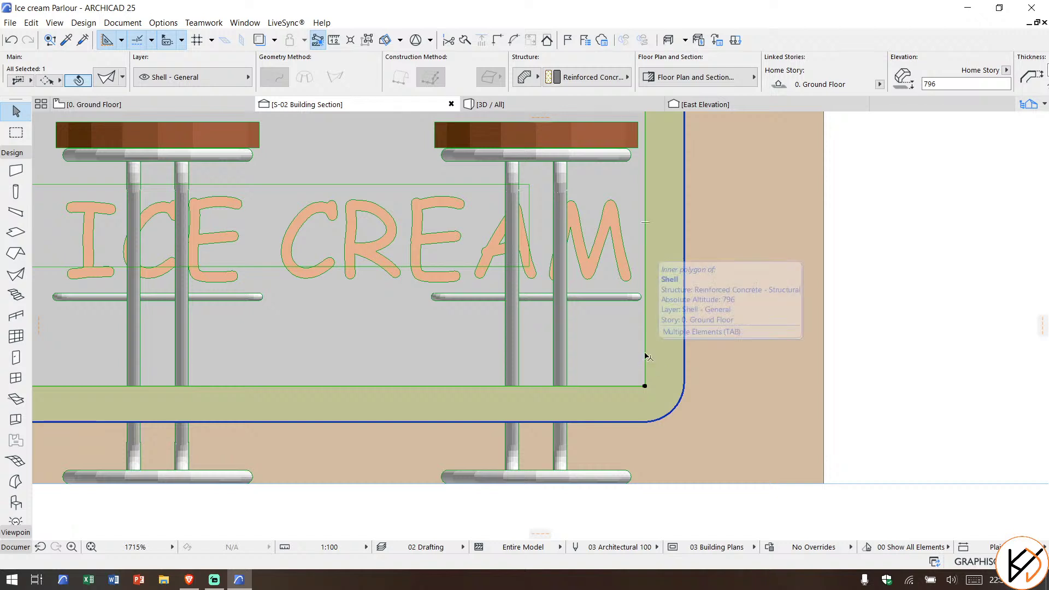
{"action": "left_click", "coordinate": [646, 354]}
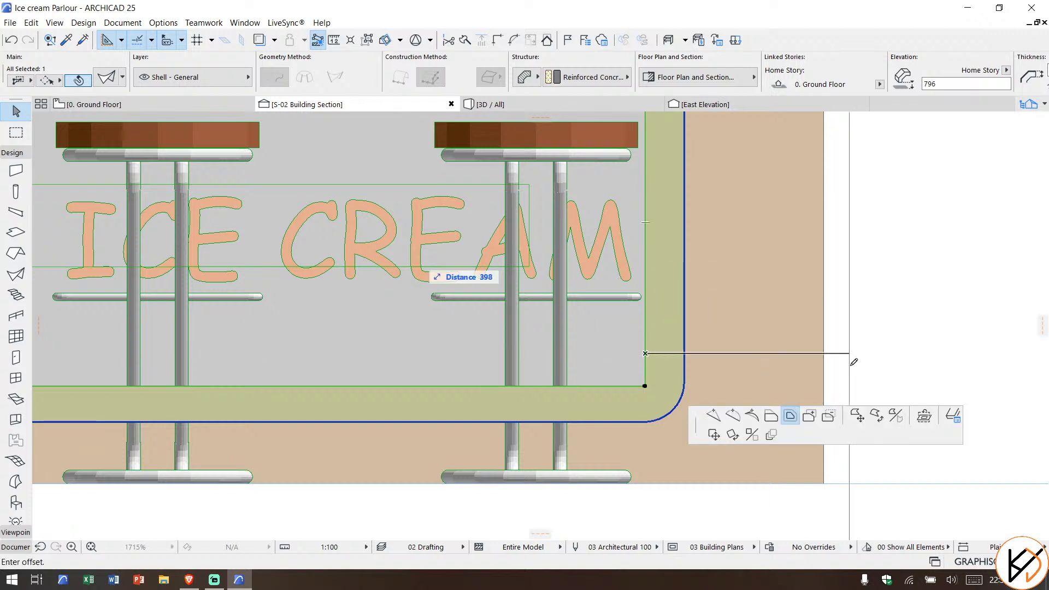
{"action": "left_click", "coordinate": [115, 121]}
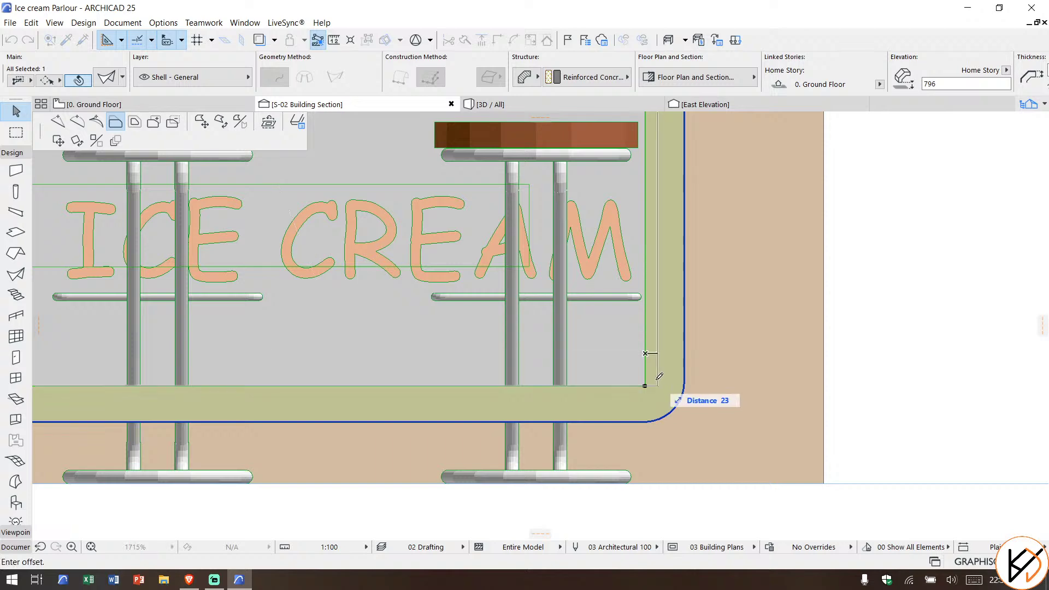
{"action": "left_click", "coordinate": [652, 379]}
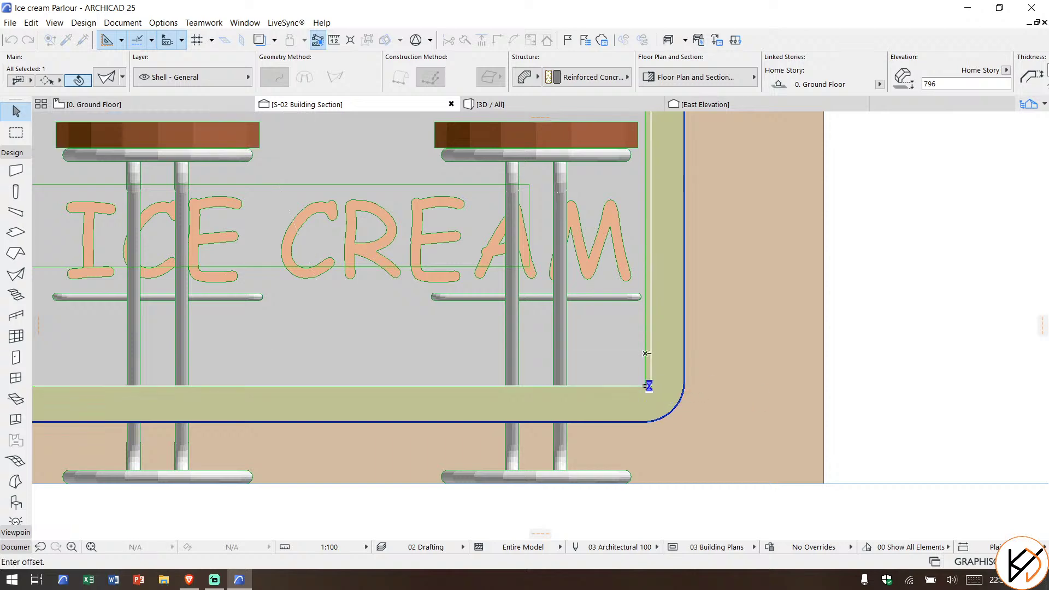
{"action": "scroll", "coordinate": [651, 383], "scroll_direction": "down", "scroll_amount": 5}
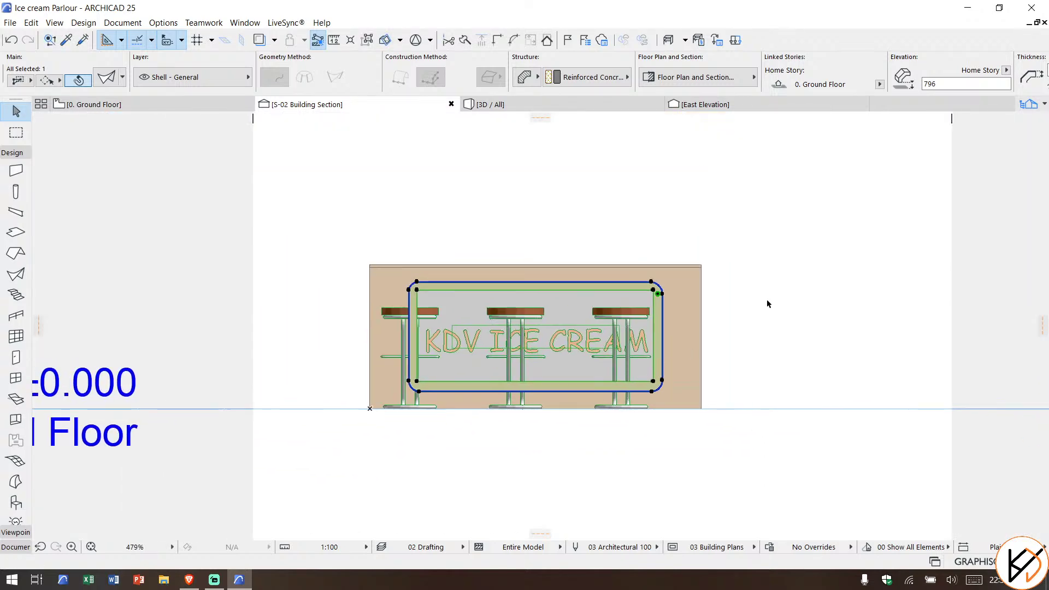
{"action": "key", "text": "Escape"}
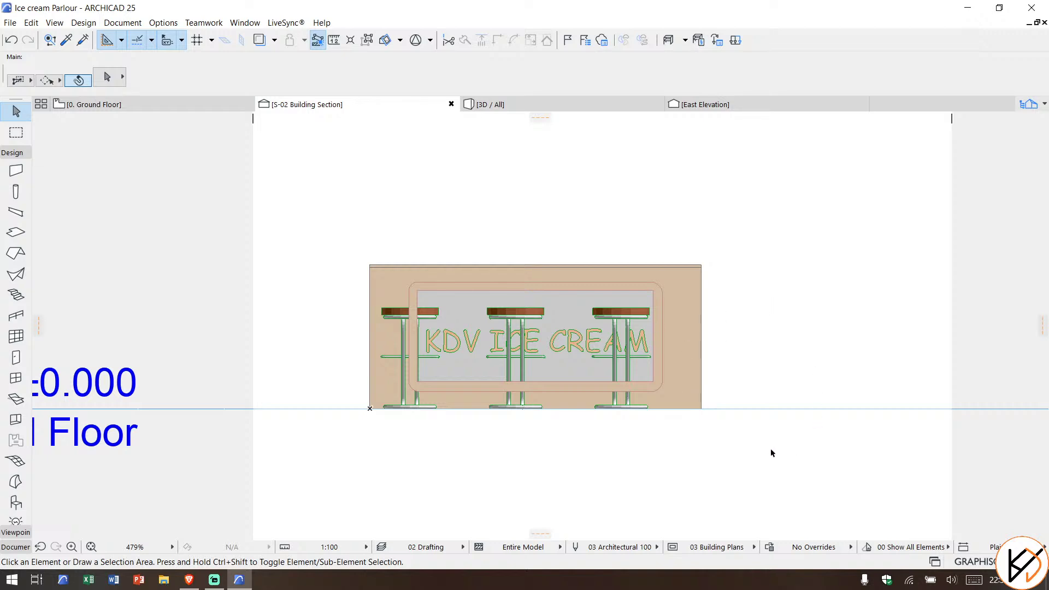
Step: Send the frame shell backward in the section's display order
{"action": "left_click", "coordinate": [642, 393]}
{"action": "right_click", "coordinate": [766, 256]}
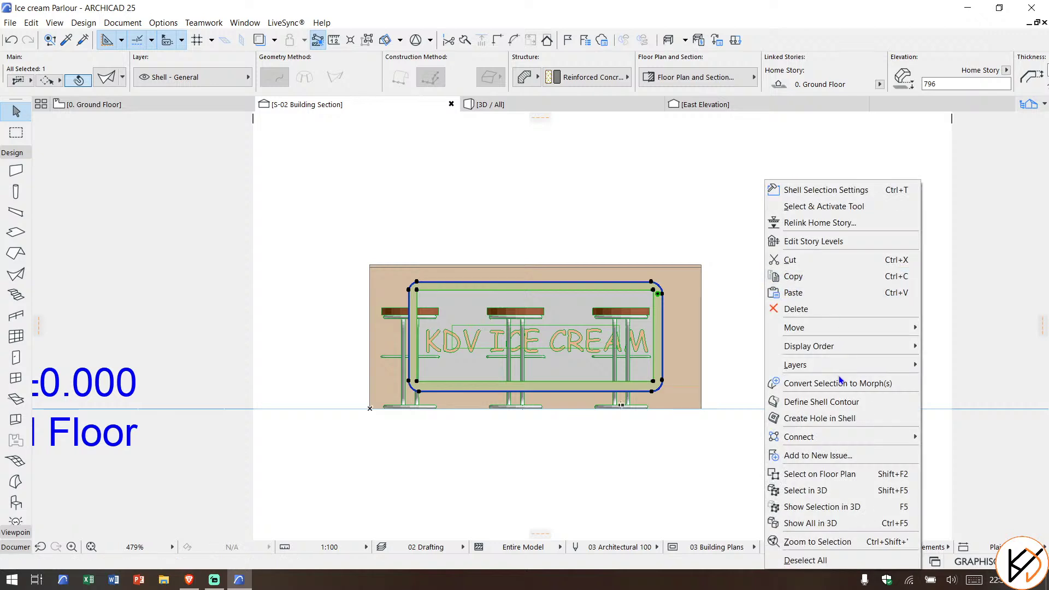
{"action": "mouse_move", "coordinate": [857, 347]}
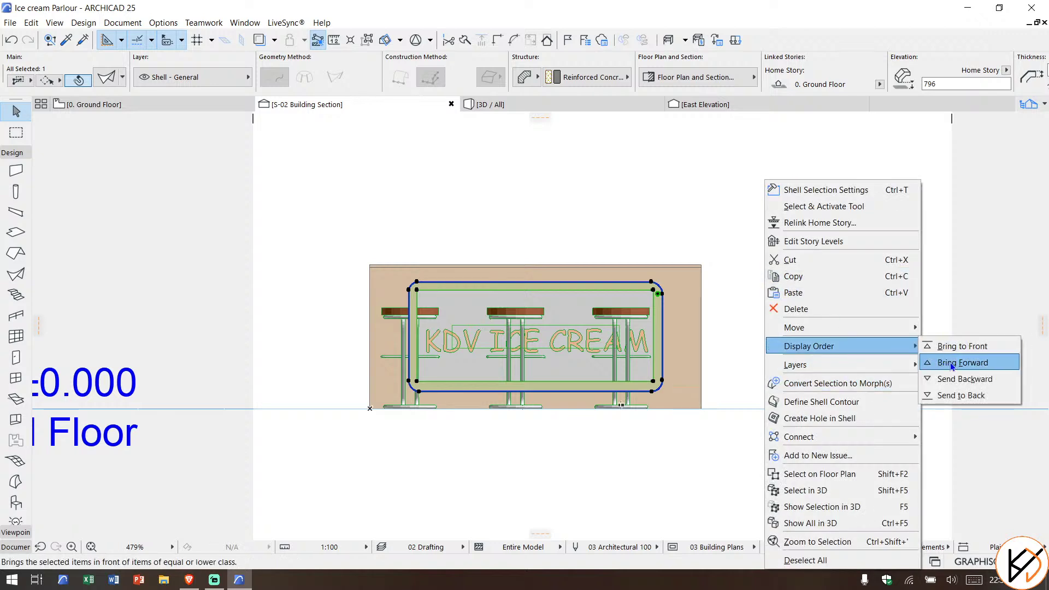
{"action": "left_click", "coordinate": [953, 379]}
{"action": "key", "text": "Escape"}
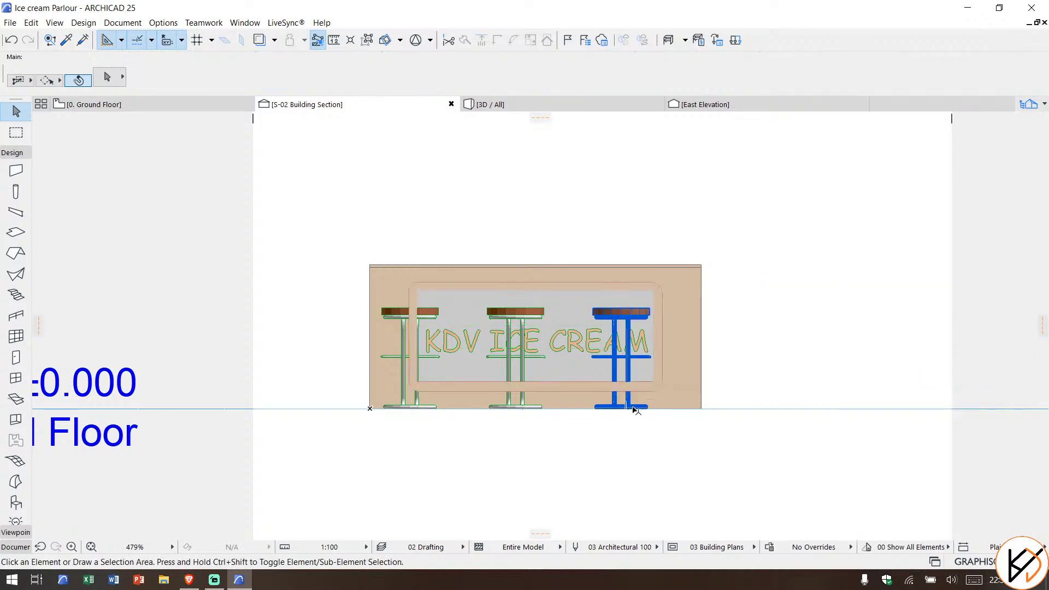
{"action": "left_click", "coordinate": [652, 408]}
{"action": "left_click", "coordinate": [522, 409], "text": "shift"}
{"action": "left_click", "coordinate": [428, 411], "text": "shift"}
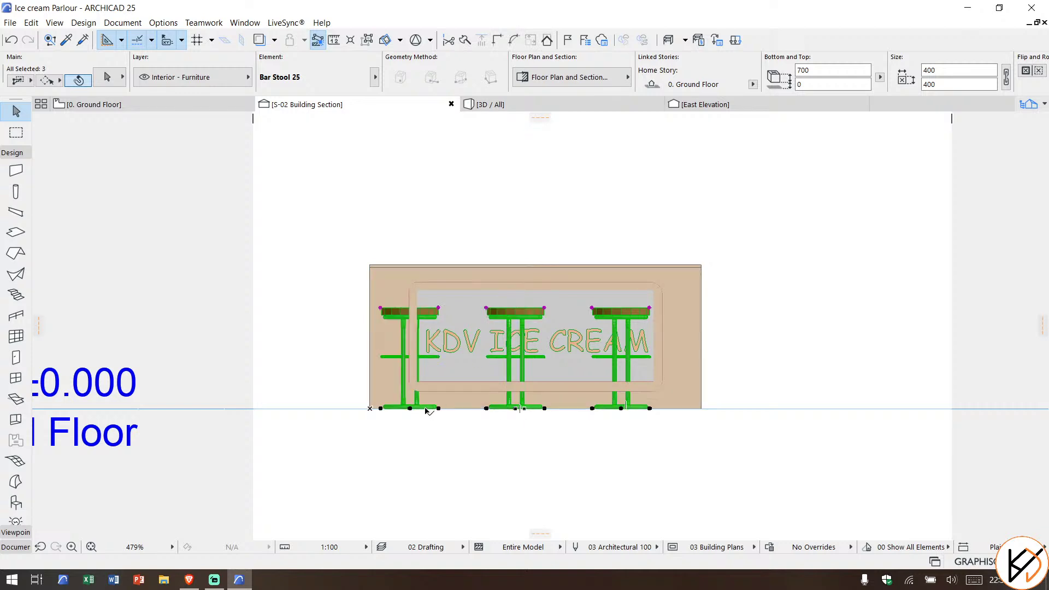
{"action": "right_click", "coordinate": [472, 195]}
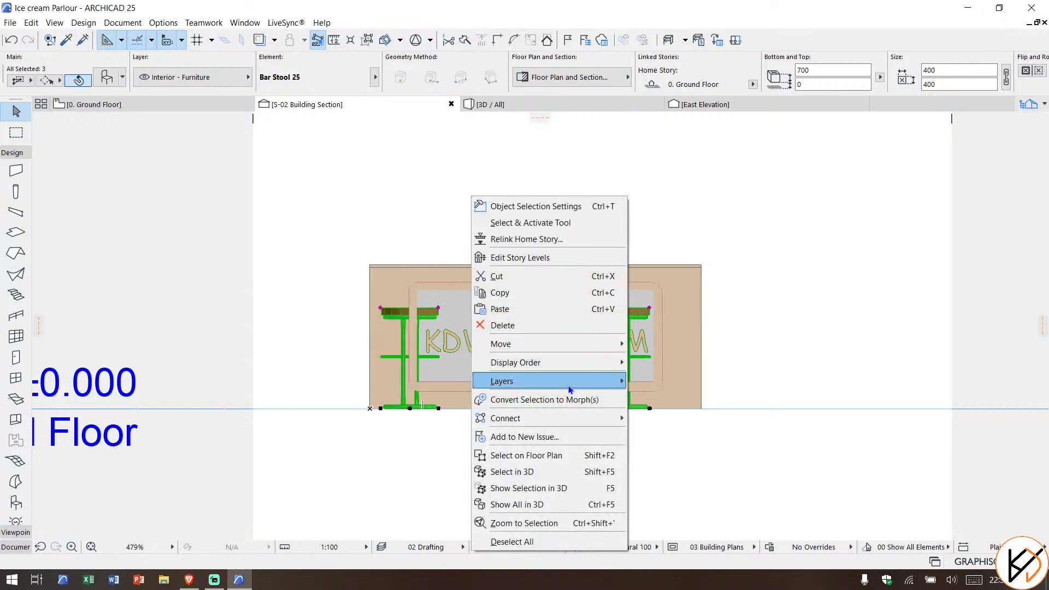
{"action": "left_click", "coordinate": [500, 293]}
{"action": "left_click", "coordinate": [376, 150]}
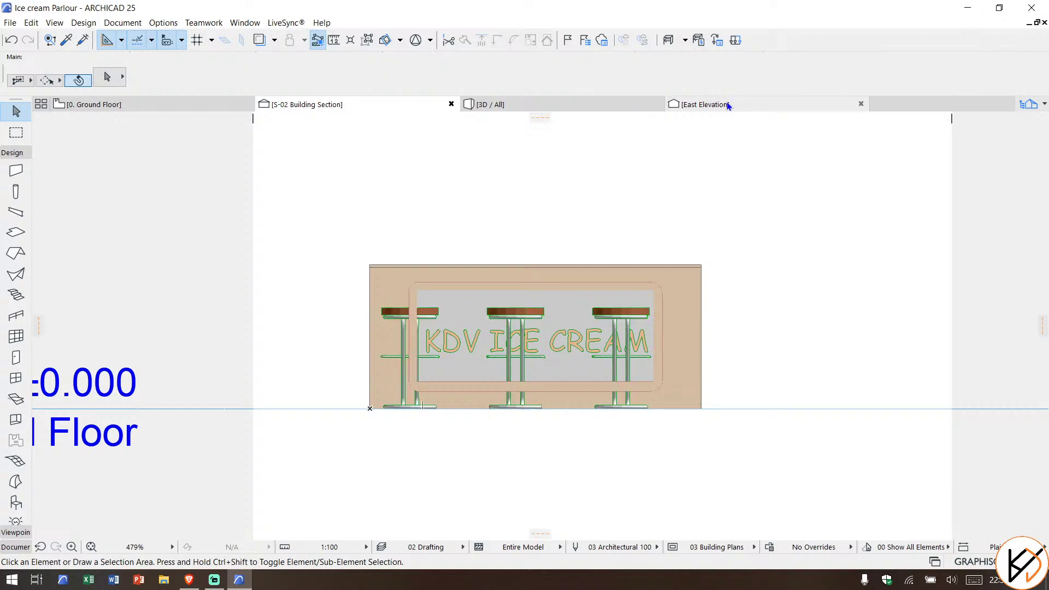
Step: In the East Elevation, move the frame shell horizontally past the bar stool until its back face meets the grey sign panel's front face
{"action": "left_click", "coordinate": [722, 108]}
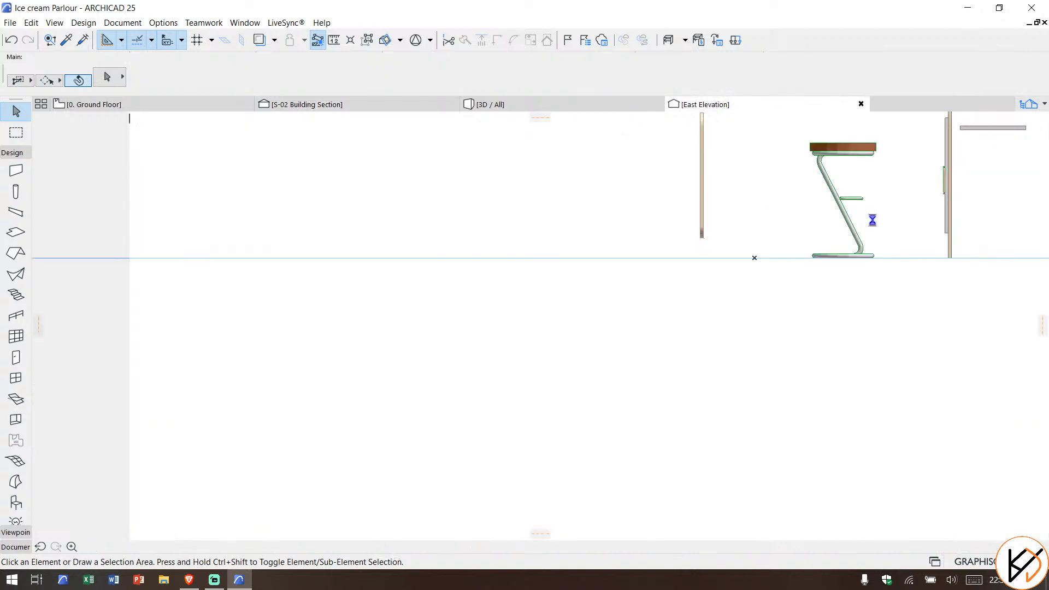
{"action": "scroll", "coordinate": [871, 220], "scroll_direction": "down", "scroll_amount": 4}
{"action": "scroll", "coordinate": [792, 231], "scroll_direction": "up", "scroll_amount": 4}
{"action": "scroll", "coordinate": [549, 295], "scroll_direction": "up", "scroll_amount": 4}
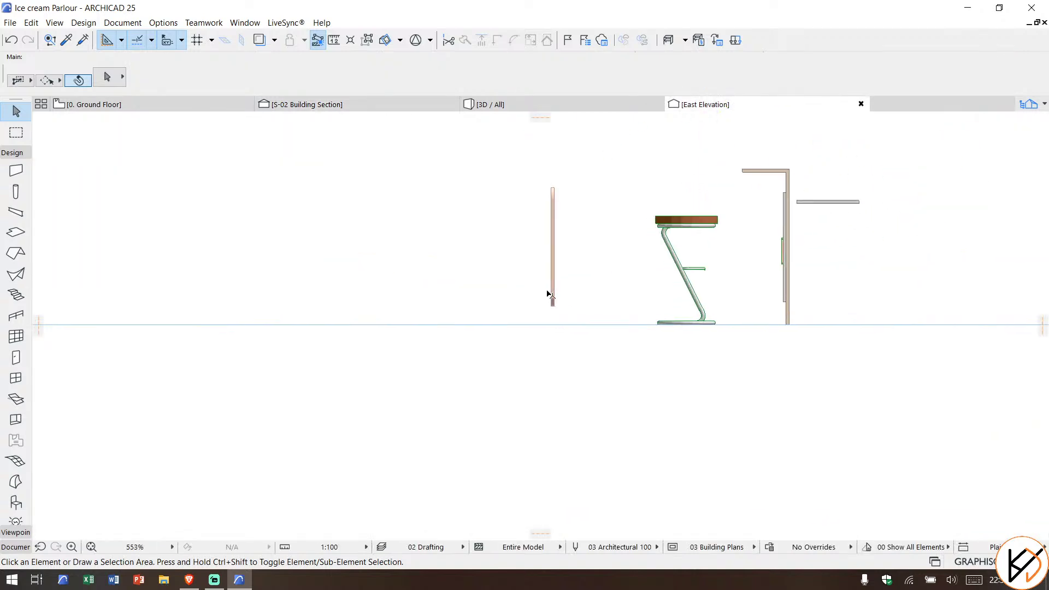
{"action": "left_click", "coordinate": [556, 304]}
{"action": "key", "text": "ctrl+d"}
{"action": "scroll", "coordinate": [572, 319], "scroll_direction": "up", "scroll_amount": 5}
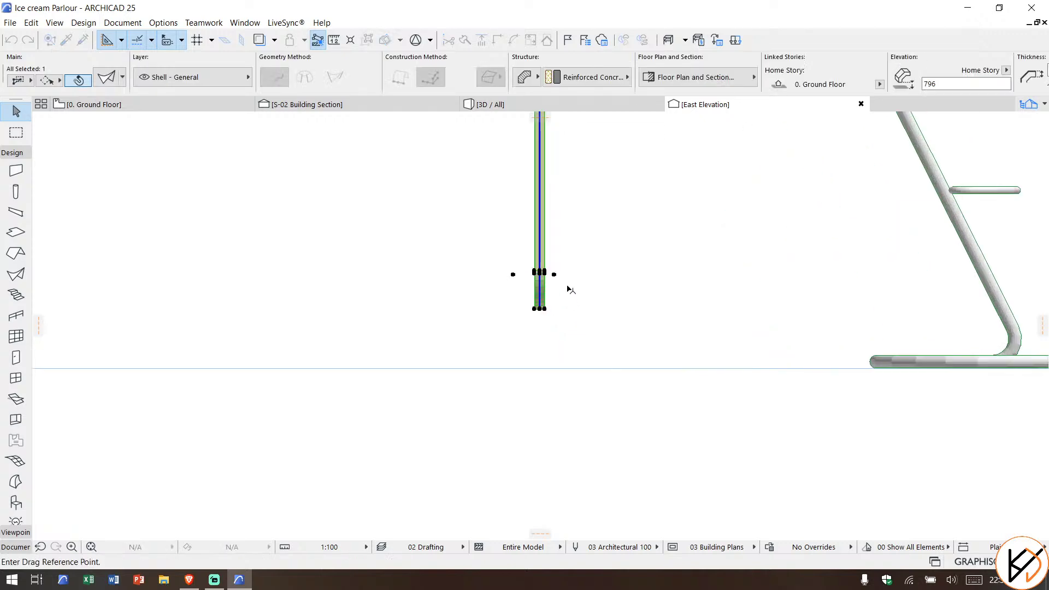
{"action": "scroll", "coordinate": [542, 274], "scroll_direction": "up", "scroll_amount": 3}
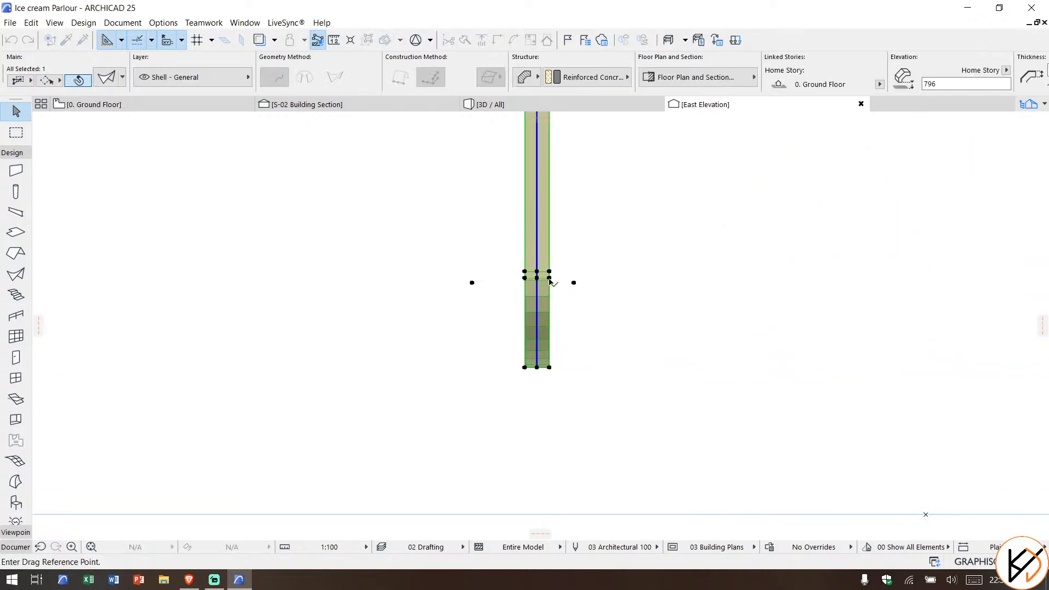
{"action": "left_click", "coordinate": [551, 281]}
{"action": "scroll", "coordinate": [731, 279], "scroll_direction": "down", "scroll_amount": 2}
{"action": "middle_click_drag", "start_coordinate": [731, 279], "coordinate": [349, 298]}
{"action": "scroll", "coordinate": [445, 300], "scroll_direction": "down", "scroll_amount": 1}
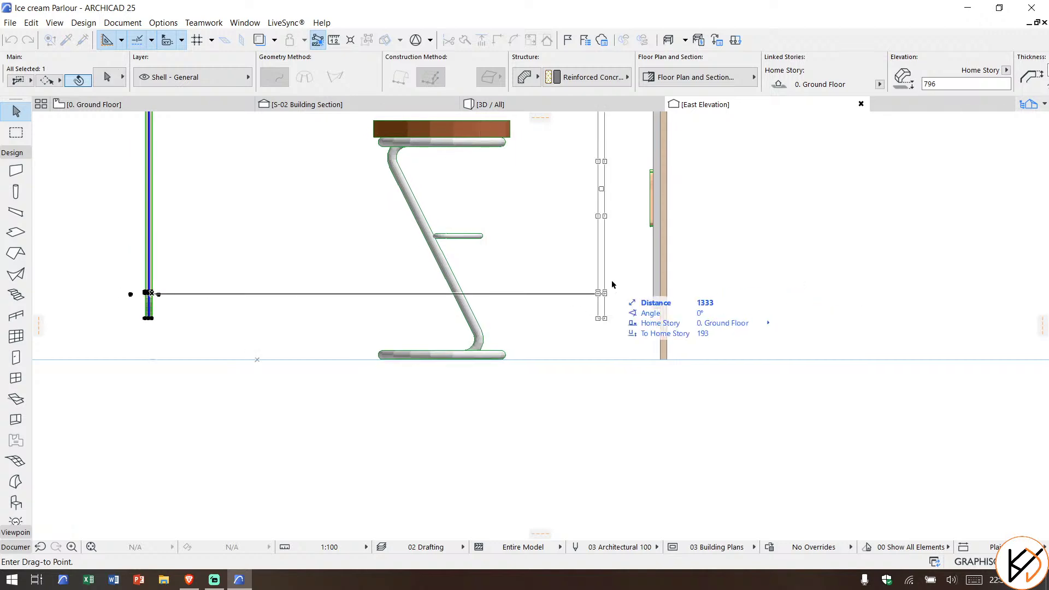
{"action": "scroll", "coordinate": [650, 293], "scroll_direction": "up", "scroll_amount": 4}
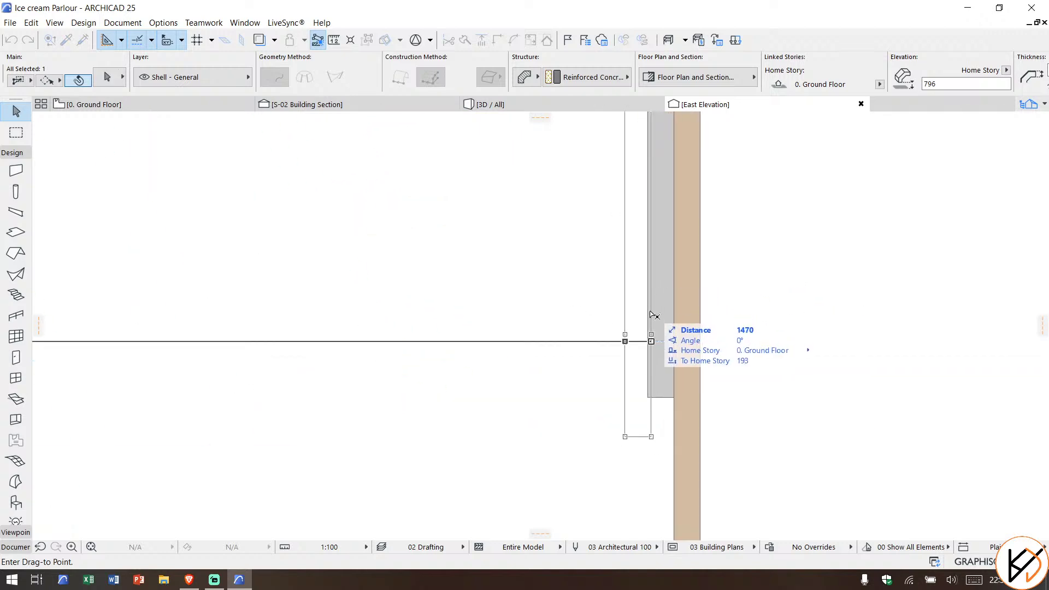
{"action": "left_click", "coordinate": [648, 339]}
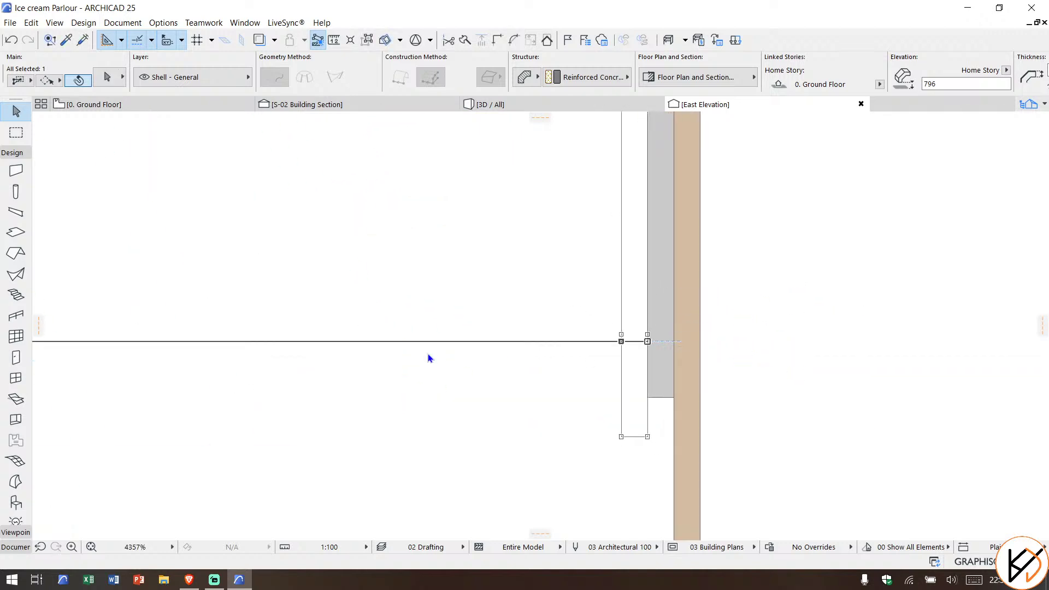
{"action": "key", "text": "Escape"}
{"action": "scroll", "coordinate": [611, 297], "scroll_direction": "down", "scroll_amount": 5}
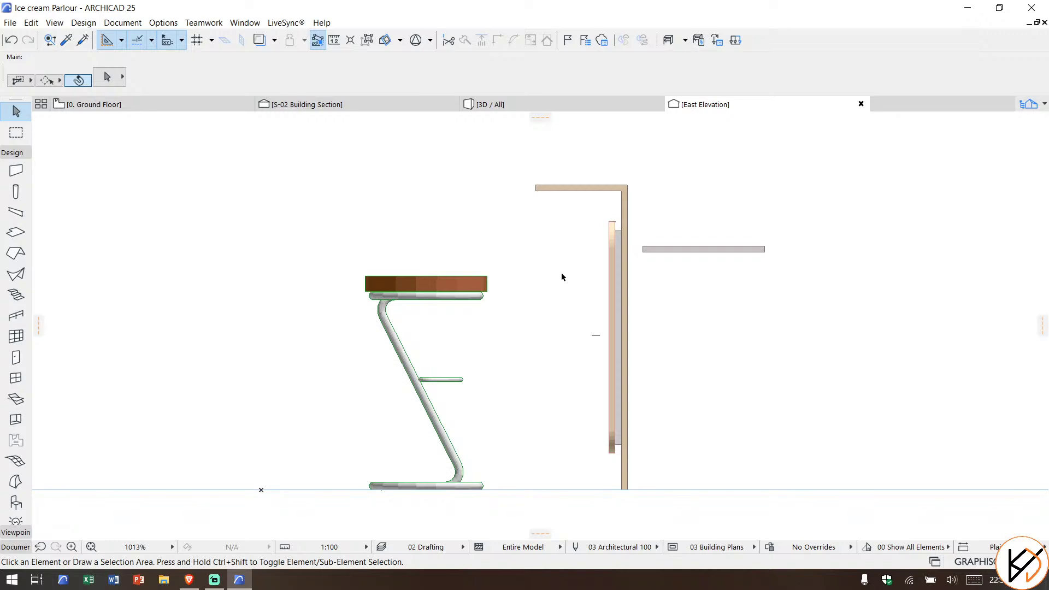
Step: Inspect the counter, framed KDV ICE CREAM sign and bar stools from several sides in 3D, then return to the Ground Floor plan
{"action": "left_click", "coordinate": [520, 103]}
{"action": "middle_click_drag", "start_coordinate": [605, 347], "coordinate": [82, 539]}
{"action": "left_click", "coordinate": [89, 546]}
{"action": "left_click_drag", "start_coordinate": [615, 299], "coordinate": [926, 233]}
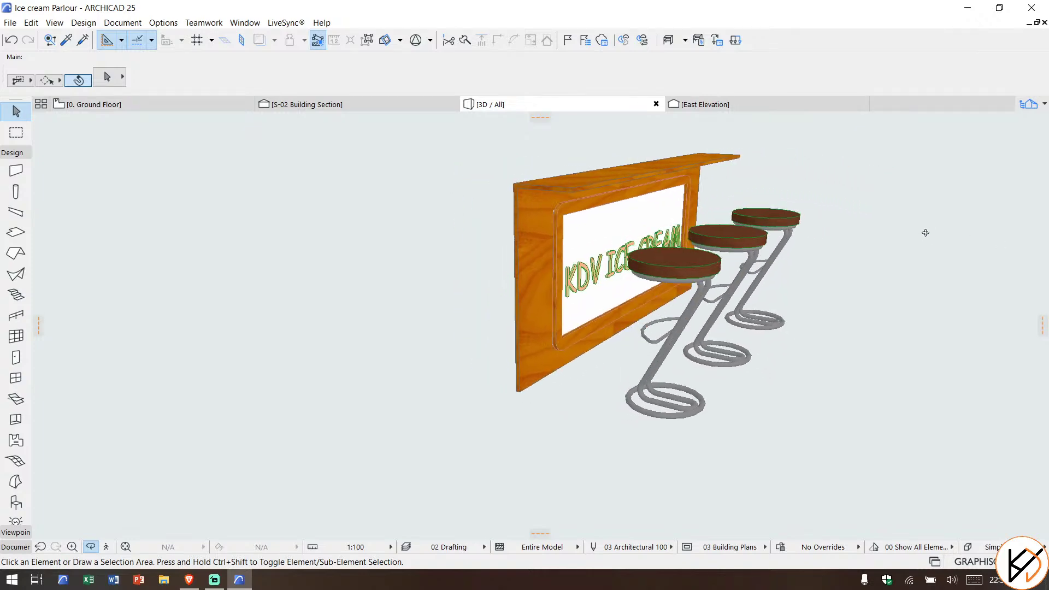
{"action": "left_click_drag", "start_coordinate": [700, 278], "coordinate": [605, 312]}
{"action": "scroll", "coordinate": [391, 260], "scroll_direction": "down", "scroll_amount": 2}
{"action": "scroll", "coordinate": [441, 251], "scroll_direction": "down", "scroll_amount": 2}
{"action": "left_click", "coordinate": [135, 109]}
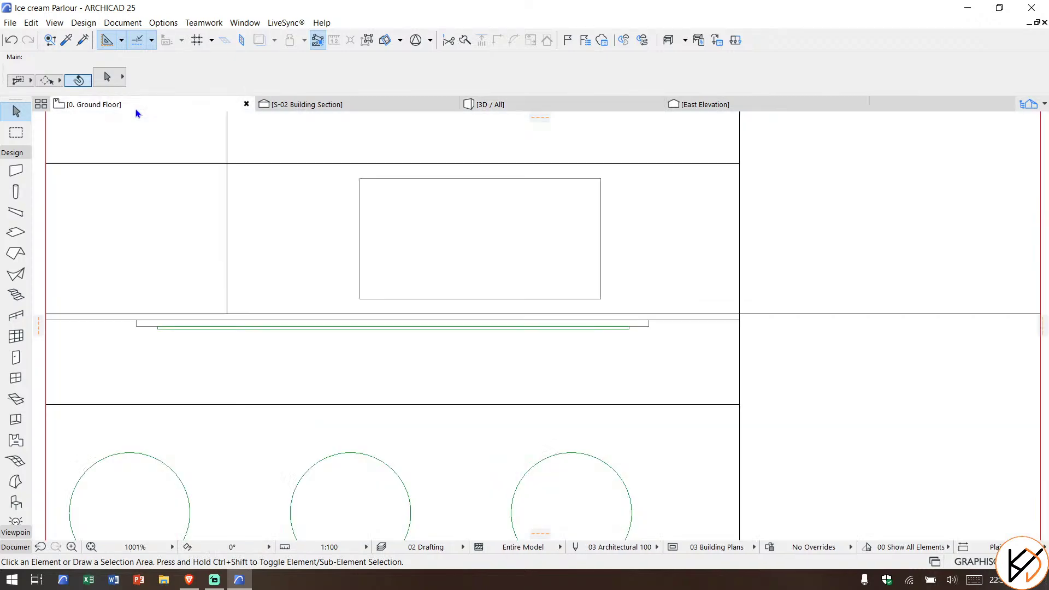
Step: Switch to Streamlabs Desktop, mute and unmute the Mic/Aux channel, and return to ARCHICAD
{"action": "left_click", "coordinate": [214, 580]}
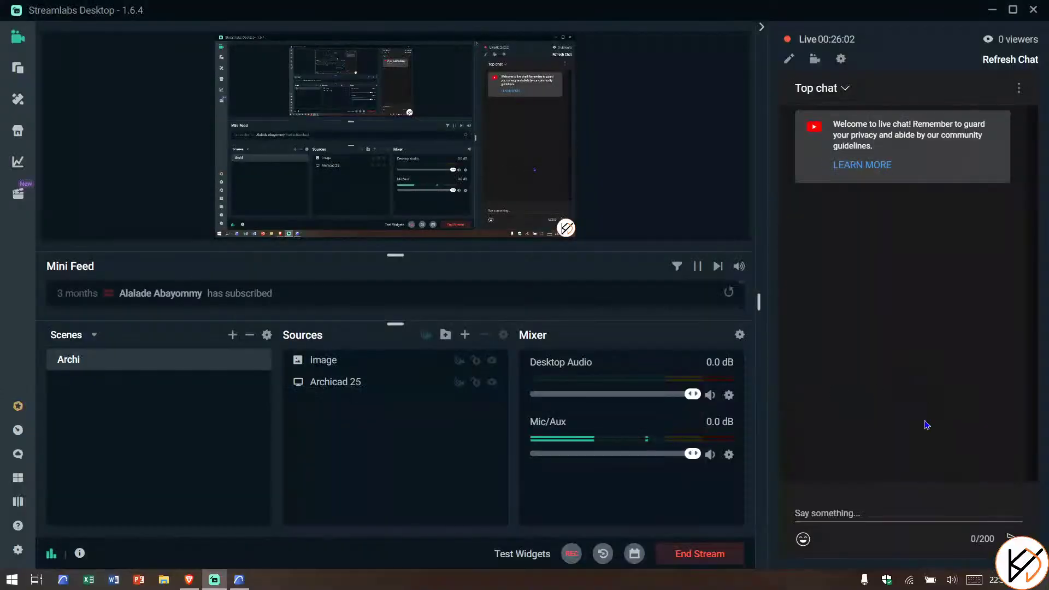
{"action": "left_click", "coordinate": [710, 454]}
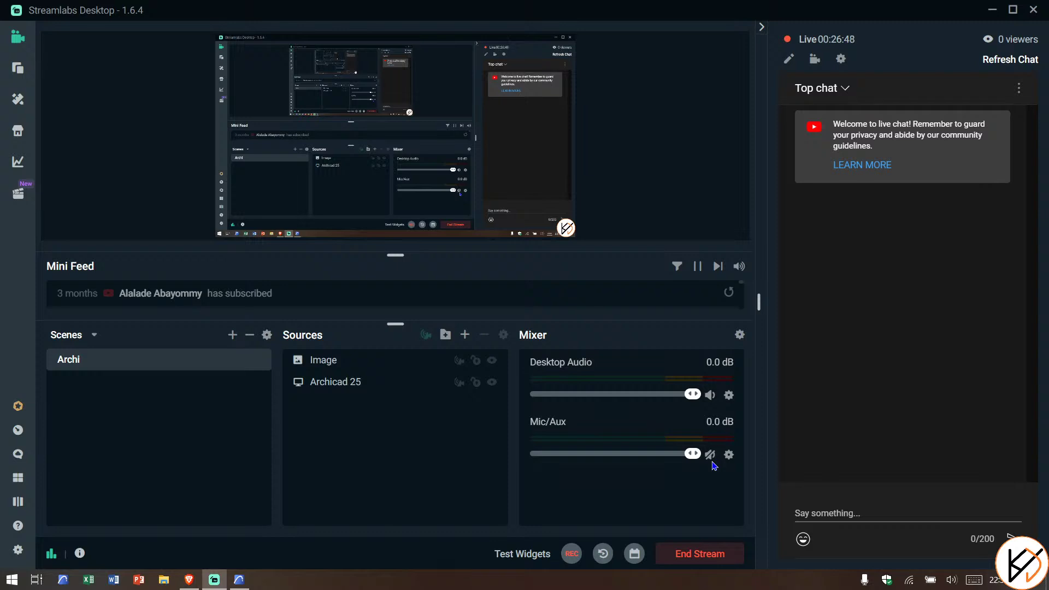
{"action": "left_click", "coordinate": [710, 454]}
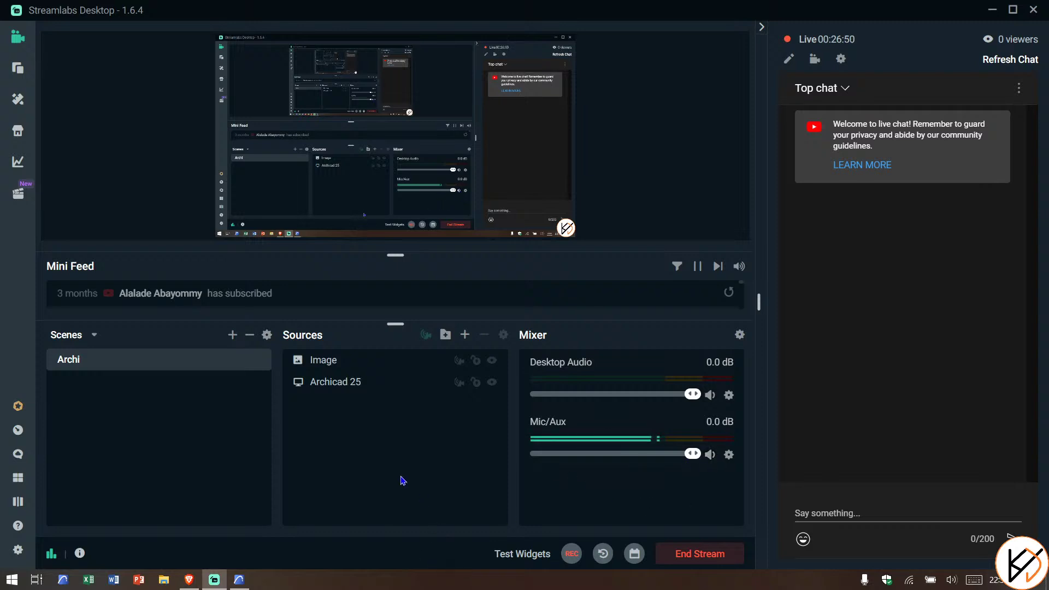
{"action": "left_click", "coordinate": [239, 580]}
Step: Examine the area behind the counter front in the Ground Floor plan and the 3D view
{"action": "scroll", "coordinate": [503, 235], "scroll_direction": "down", "scroll_amount": 2}
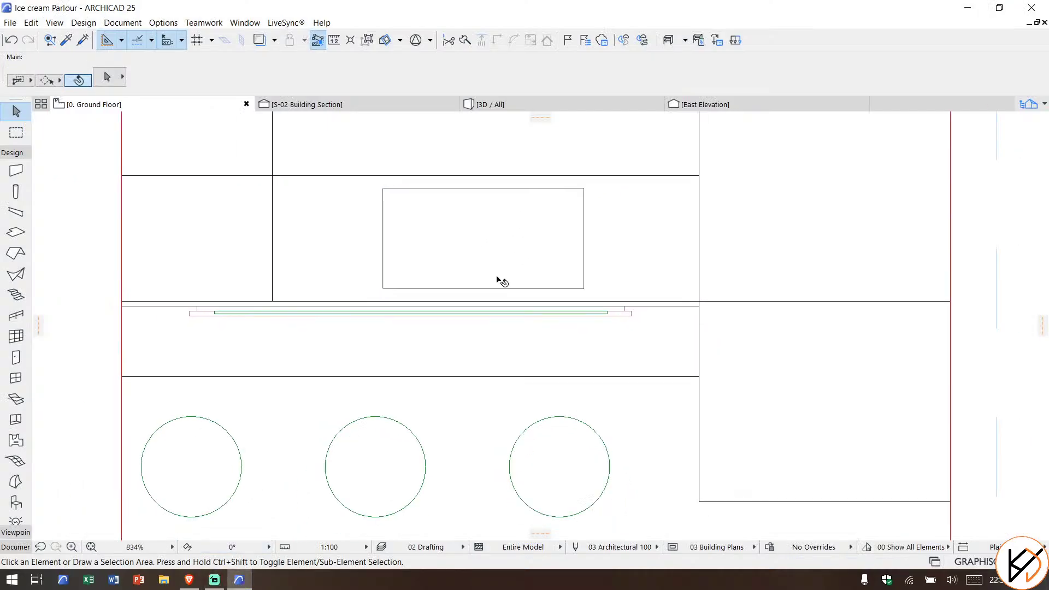
{"action": "scroll", "coordinate": [383, 306], "scroll_direction": "up", "scroll_amount": 3, "text": "ctrl"}
{"action": "scroll", "coordinate": [241, 327], "scroll_direction": "down", "scroll_amount": 2}
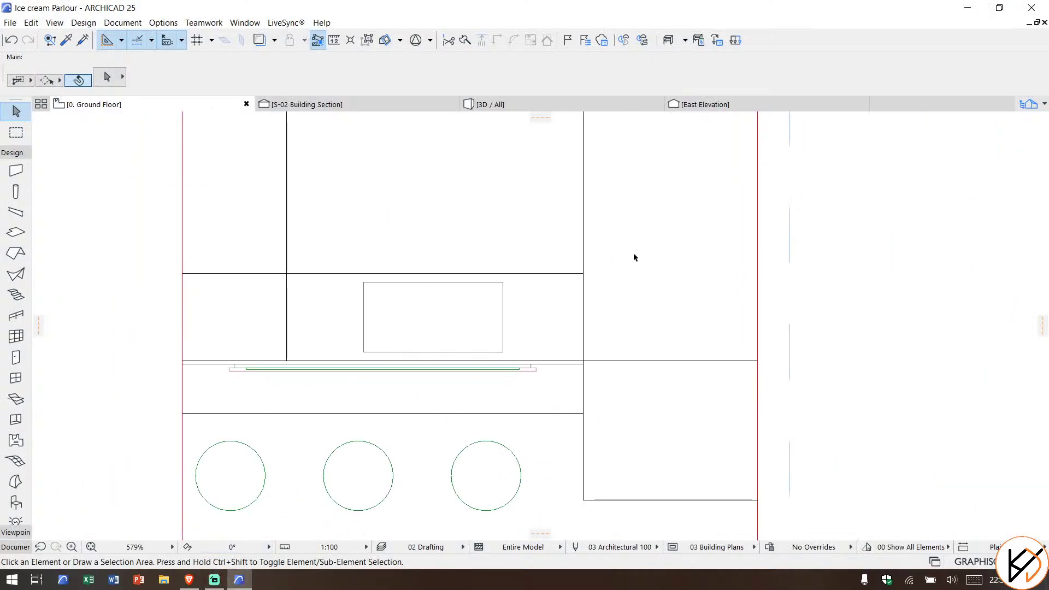
{"action": "middle_click_drag", "start_coordinate": [643, 292], "coordinate": [667, 279]}
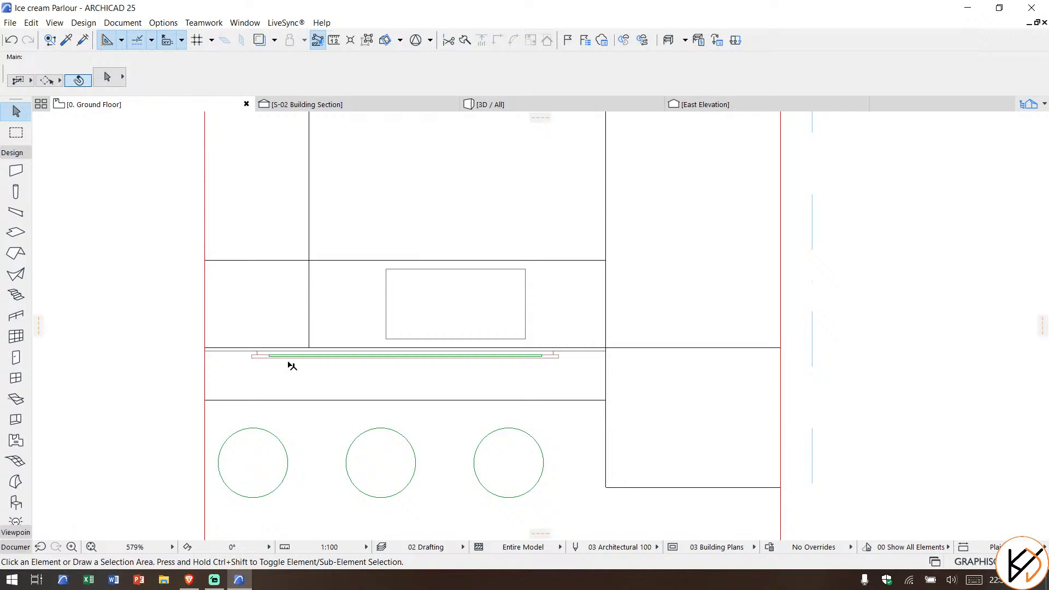
{"action": "scroll", "coordinate": [338, 389], "scroll_direction": "up", "scroll_amount": 2}
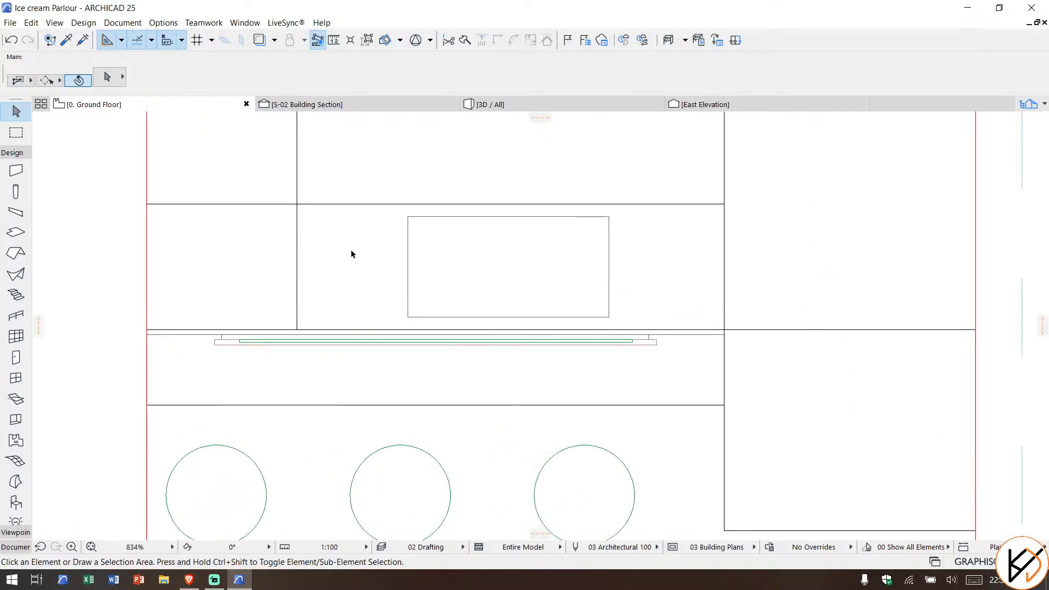
{"action": "scroll", "coordinate": [363, 247], "scroll_direction": "down", "scroll_amount": 2}
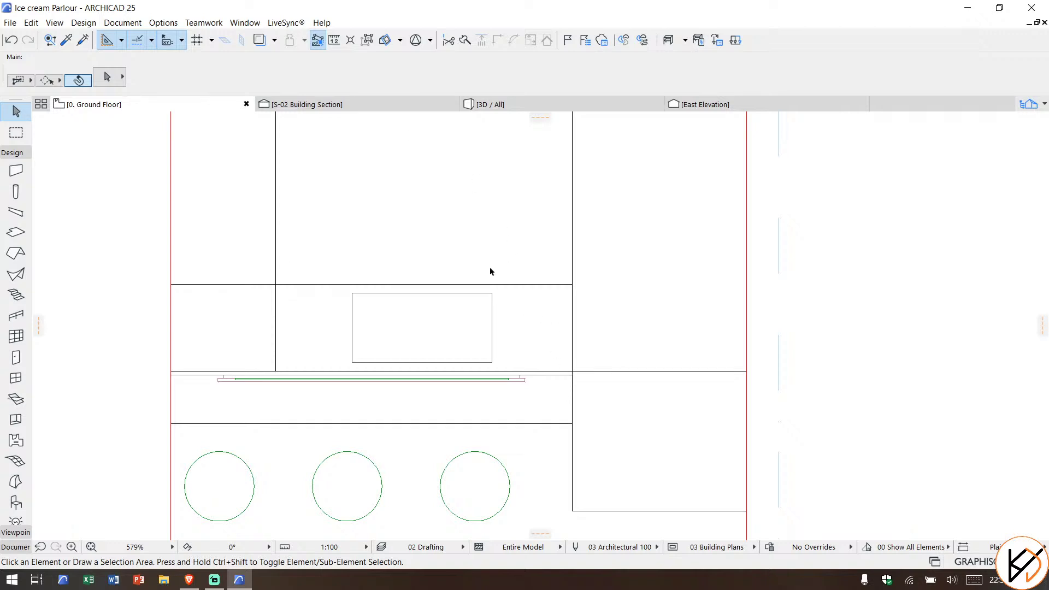
{"action": "scroll", "coordinate": [489, 267], "scroll_direction": "down", "scroll_amount": 2}
{"action": "left_click", "coordinate": [514, 104]}
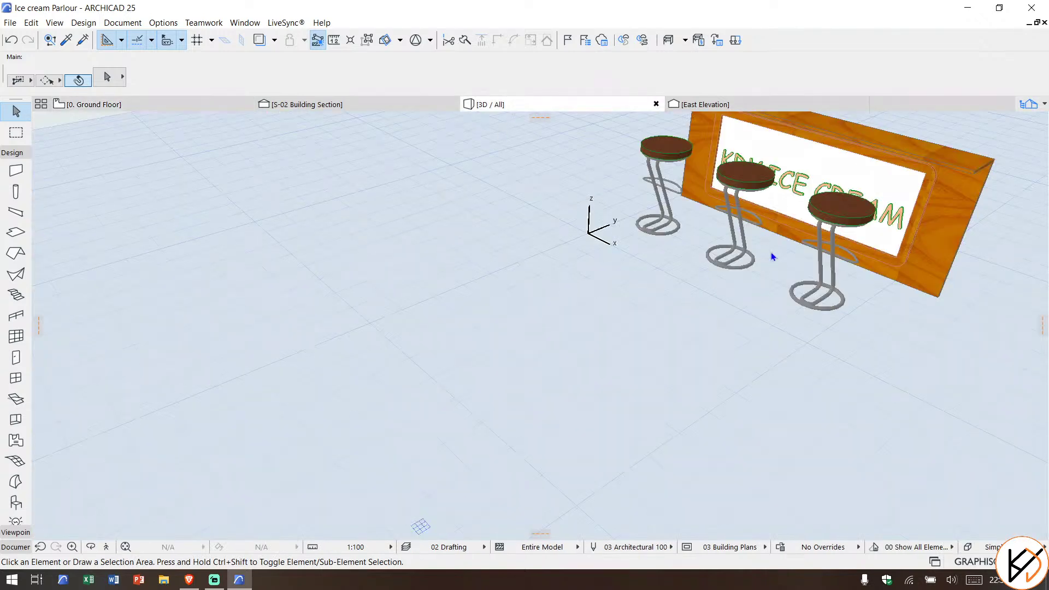
{"action": "left_click", "coordinate": [91, 547]}
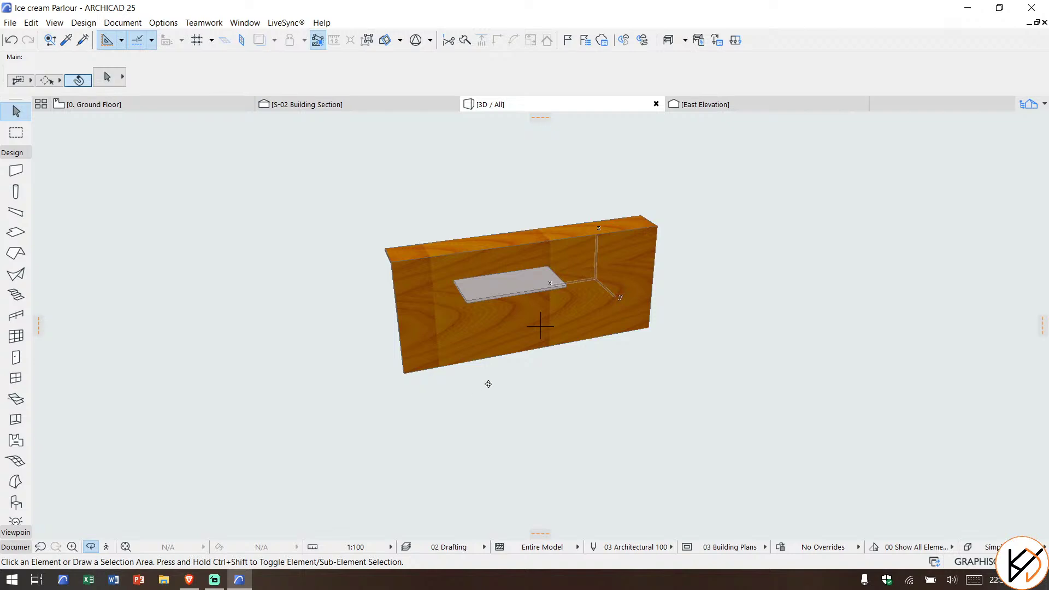
{"action": "left_click_drag", "start_coordinate": [488, 384], "coordinate": [757, 250]}
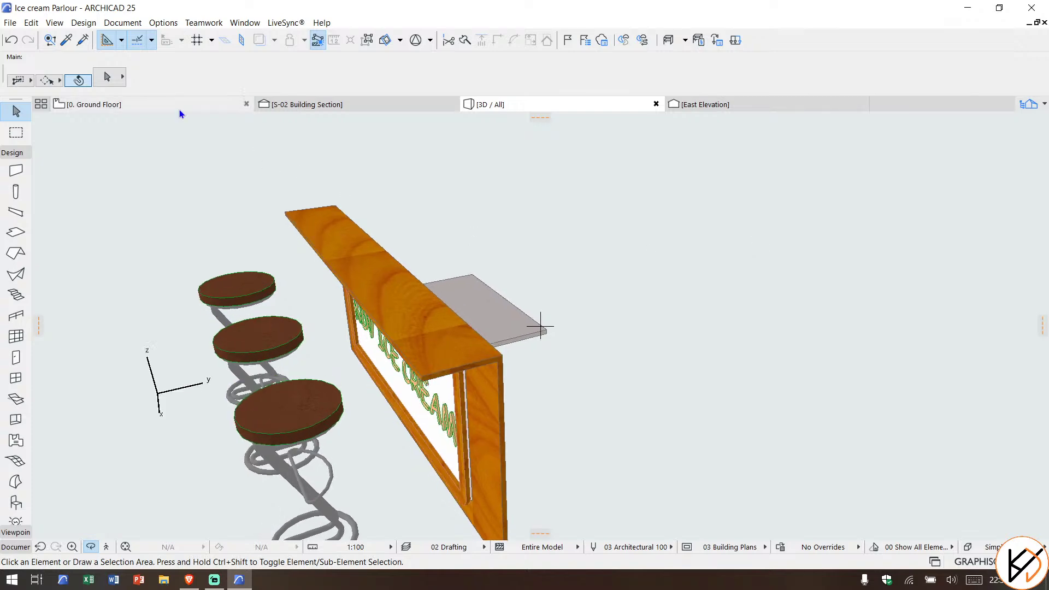
{"action": "mouse_move", "coordinate": [180, 108]}
{"action": "left_click_drag", "start_coordinate": [494, 251], "coordinate": [546, 208]}
Step: In the Ground Floor plan, pick up the plywood counter top's slab settings for a new slab behind the counter front
{"action": "left_click", "coordinate": [165, 107]}
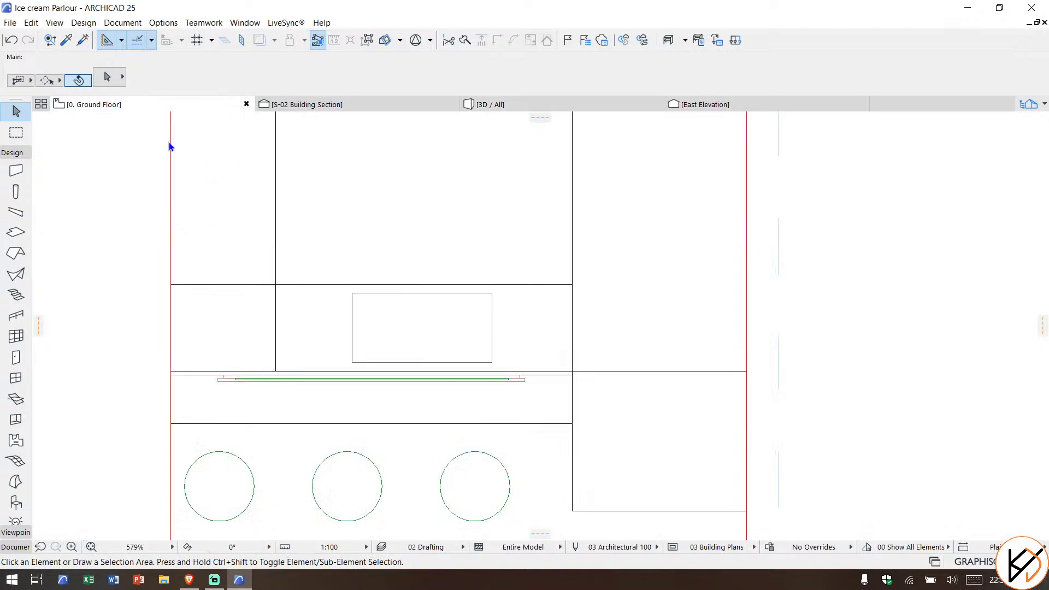
{"action": "scroll", "coordinate": [330, 334], "scroll_direction": "down", "scroll_amount": 5}
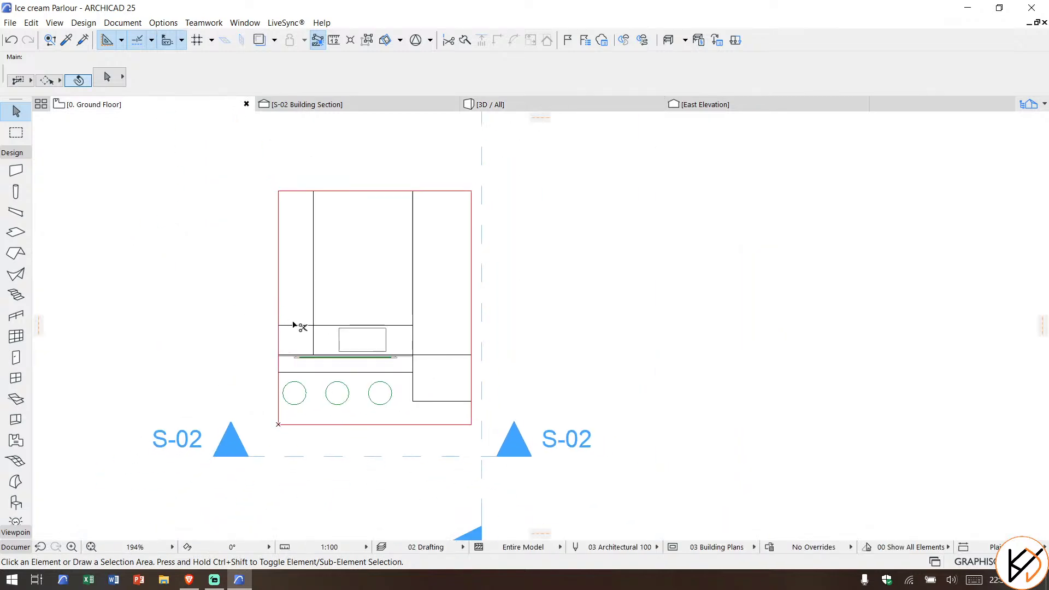
{"action": "scroll", "coordinate": [332, 372], "scroll_direction": "up", "scroll_amount": 6}
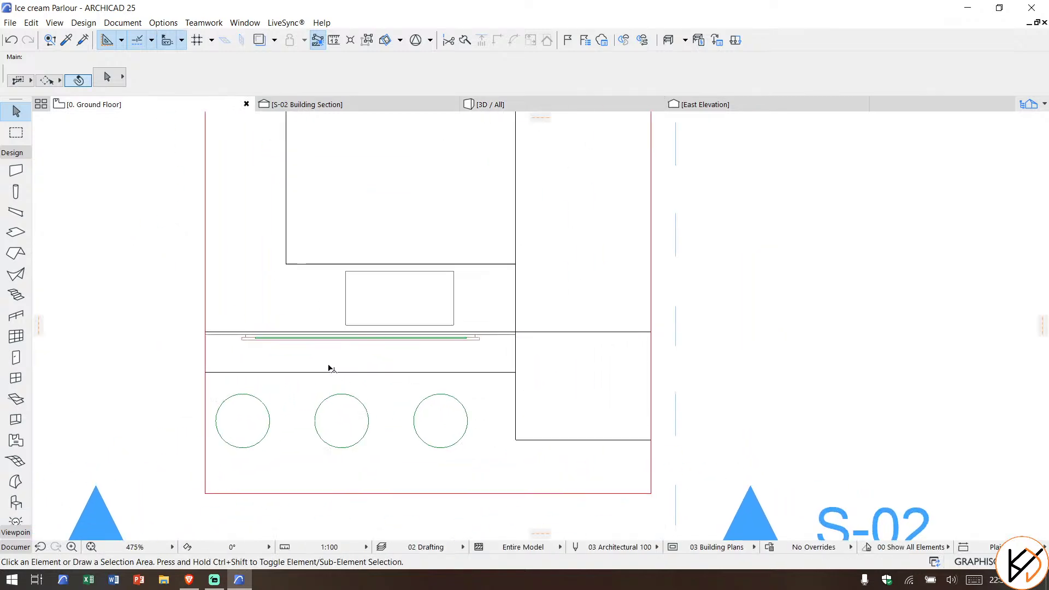
{"action": "left_click", "coordinate": [336, 345], "text": "alt"}
{"action": "scroll", "coordinate": [620, 313], "scroll_direction": "up", "scroll_amount": 3}
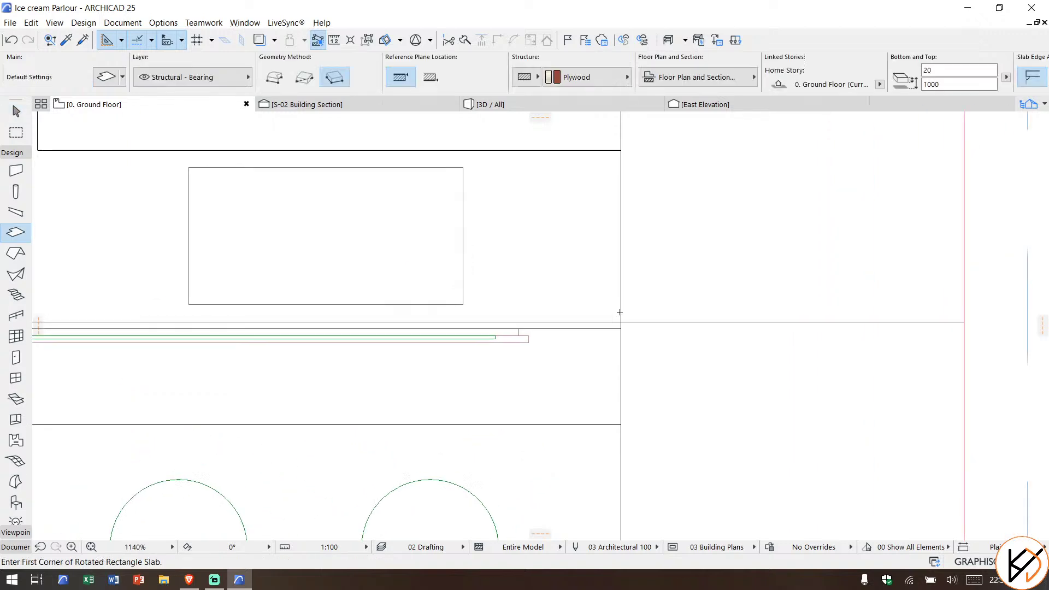
{"action": "left_click", "coordinate": [621, 323]}
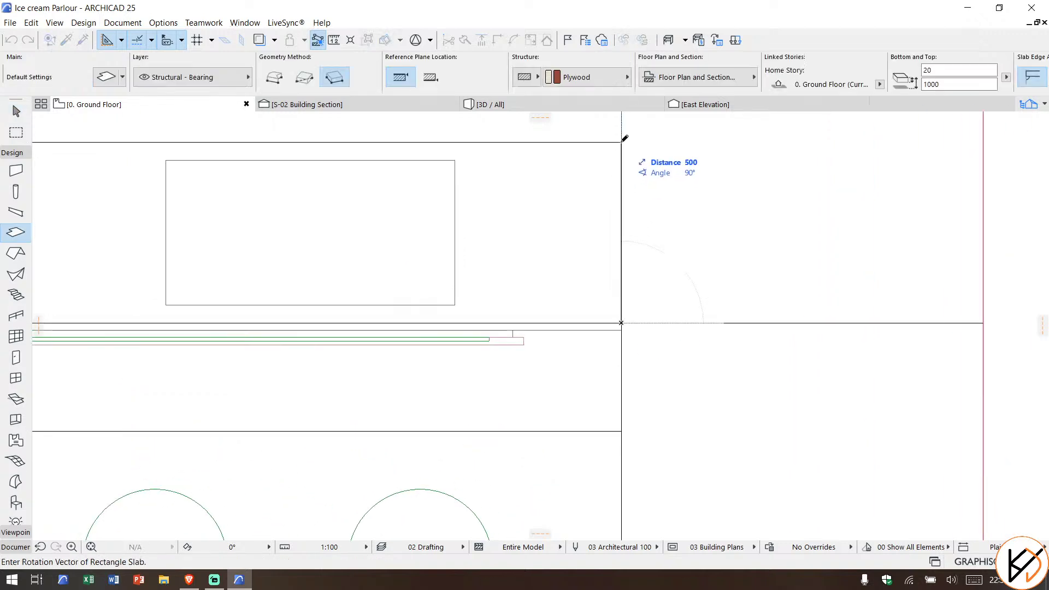
{"action": "left_click", "coordinate": [274, 77]}
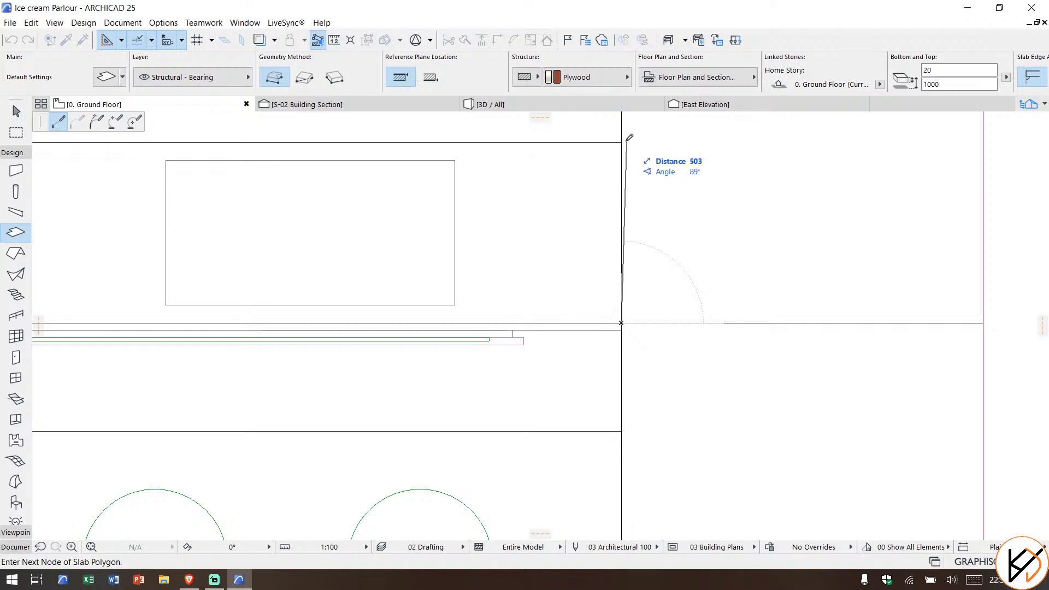
{"action": "scroll", "coordinate": [306, 203], "scroll_direction": "down", "scroll_amount": 3}
{"action": "middle_click_drag", "start_coordinate": [307, 204], "coordinate": [633, 288]}
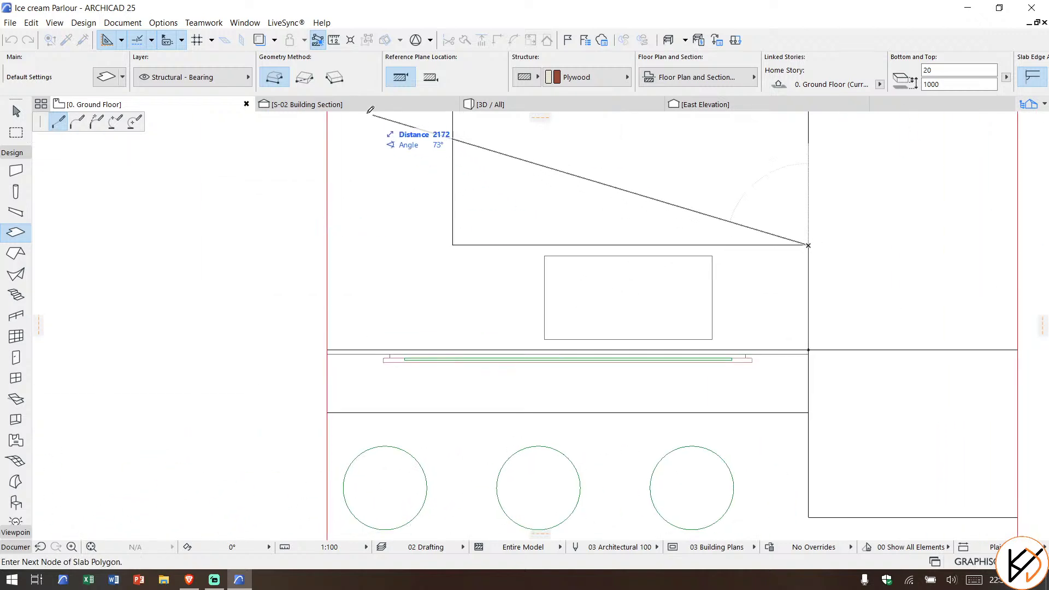
{"action": "left_click", "coordinate": [336, 79]}
Step: Draw a rotated-rectangle slab 500 deep behind the counter front, spanning its full width from the inner corner to the outer wall line
{"action": "scroll", "coordinate": [365, 300], "scroll_direction": "up", "scroll_amount": 1}
{"action": "left_click", "coordinate": [808, 350]}
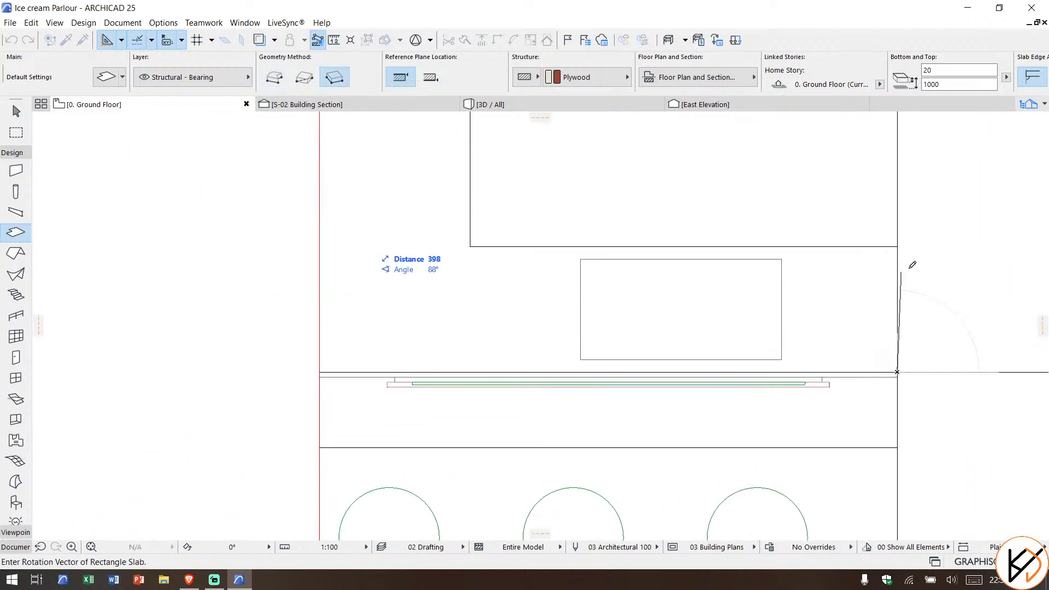
{"action": "left_click", "coordinate": [899, 246]}
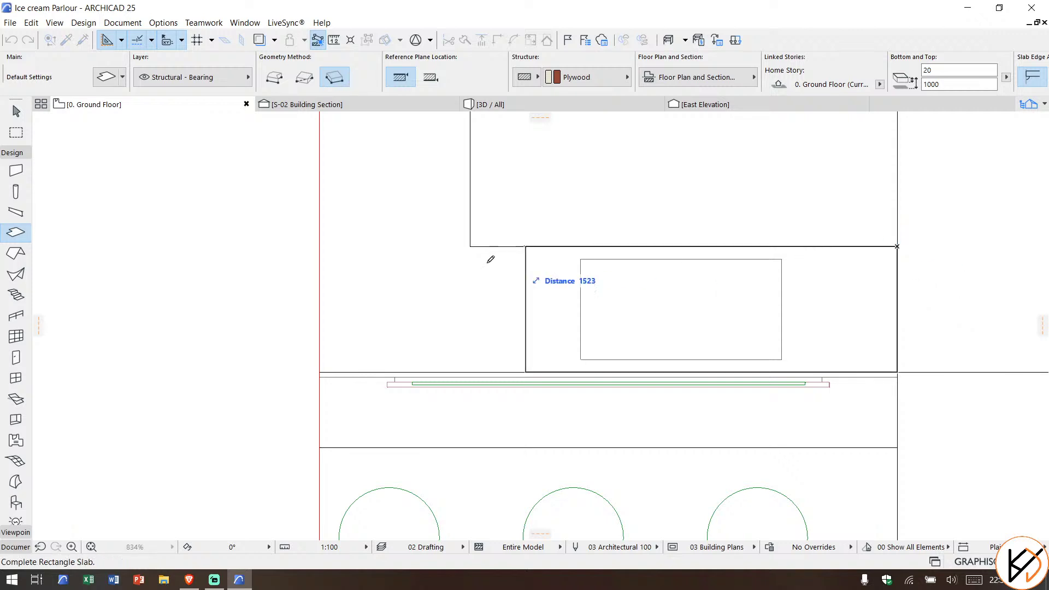
{"action": "left_click", "coordinate": [320, 243]}
{"action": "key", "text": "Escape"}
Step: Set the surface of the new slab behind the counter to Stone - Marble Carrara White
{"action": "left_click", "coordinate": [502, 282]}
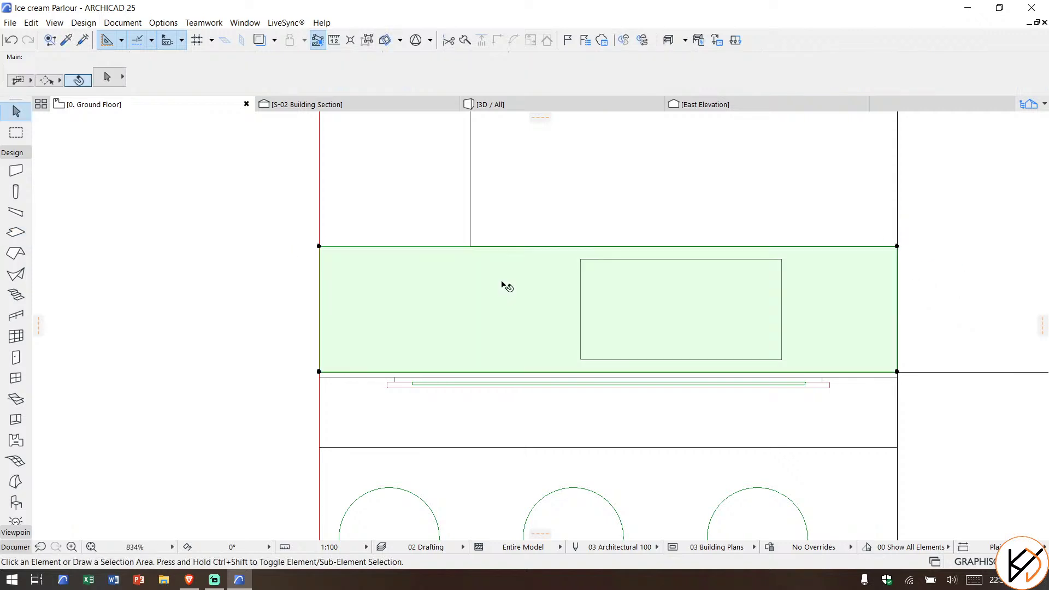
{"action": "scroll", "coordinate": [874, 77], "scroll_direction": "down", "scroll_amount": 5}
{"action": "left_click", "coordinate": [609, 77]}
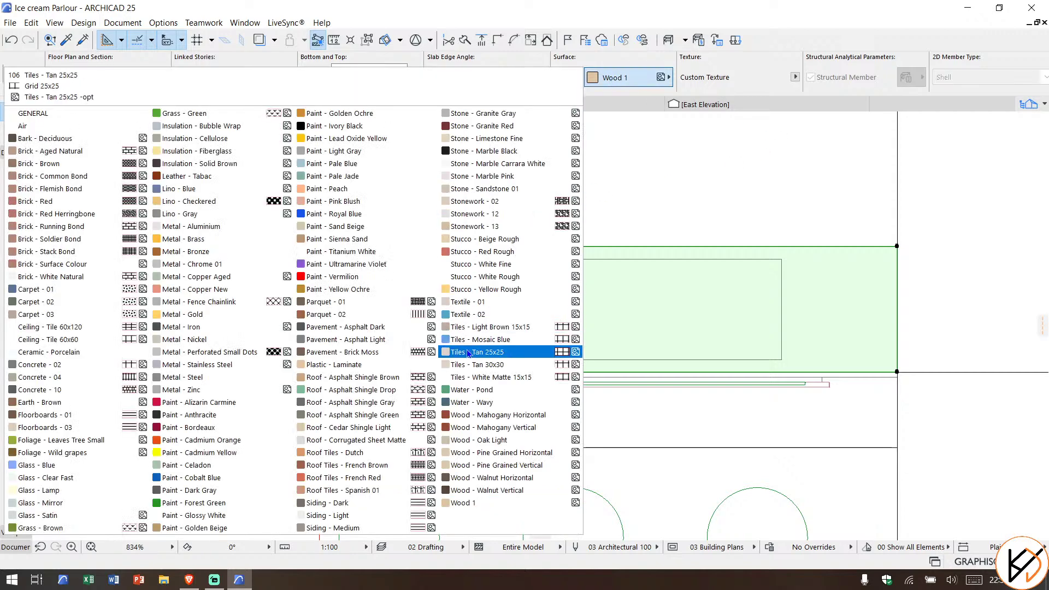
{"action": "left_click", "coordinate": [461, 164]}
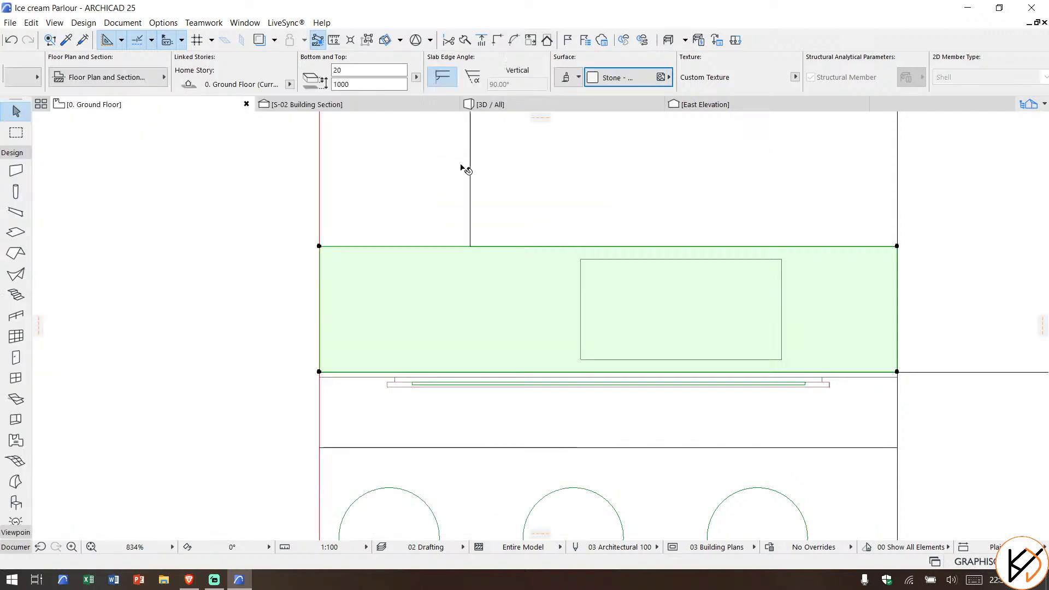
{"action": "left_click", "coordinate": [398, 176]}
{"action": "left_click", "coordinate": [520, 106]}
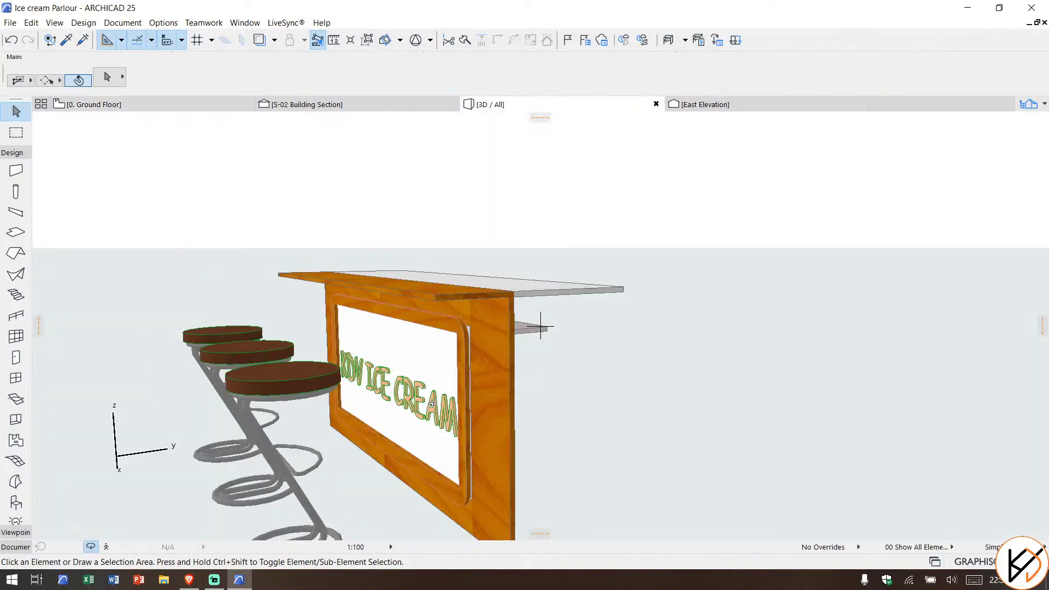
{"action": "middle_click_drag", "start_coordinate": [595, 371], "coordinate": [489, 336], "text": "shift"}
{"action": "scroll", "coordinate": [463, 384], "scroll_direction": "up", "scroll_amount": 5}
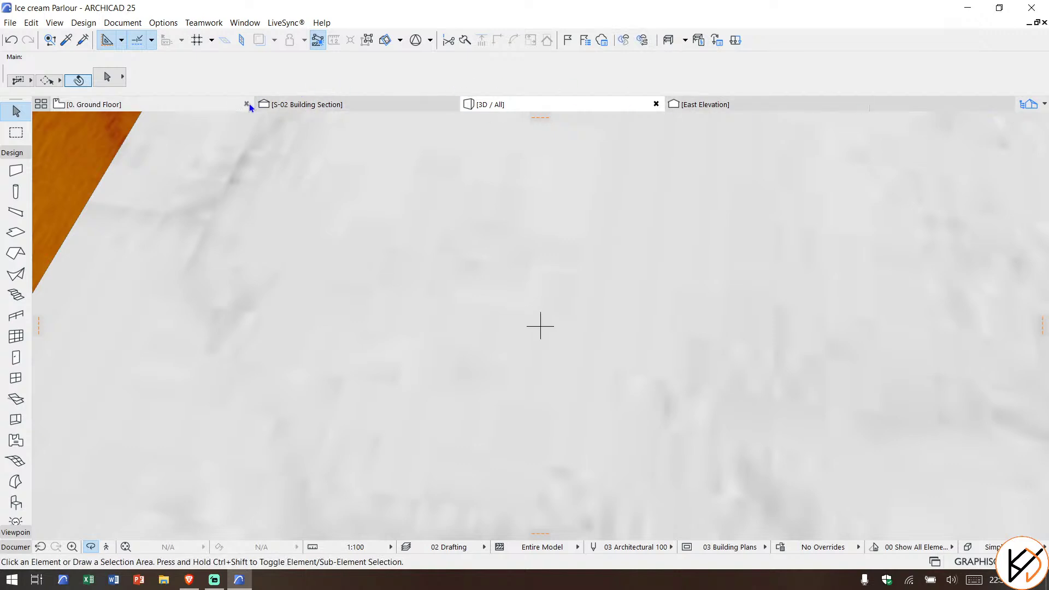
Step: In the S-01 Building Section, move the marble slab straight down along the counter's back until its top is at 780
{"action": "left_click", "coordinate": [1029, 104]}
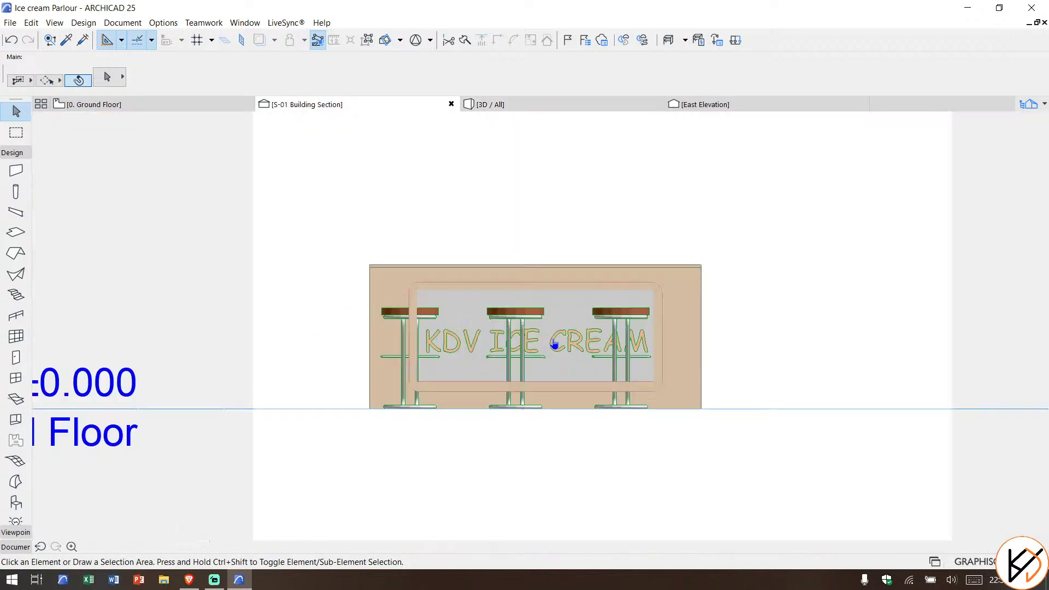
{"action": "scroll", "coordinate": [476, 224], "scroll_direction": "up", "scroll_amount": 5}
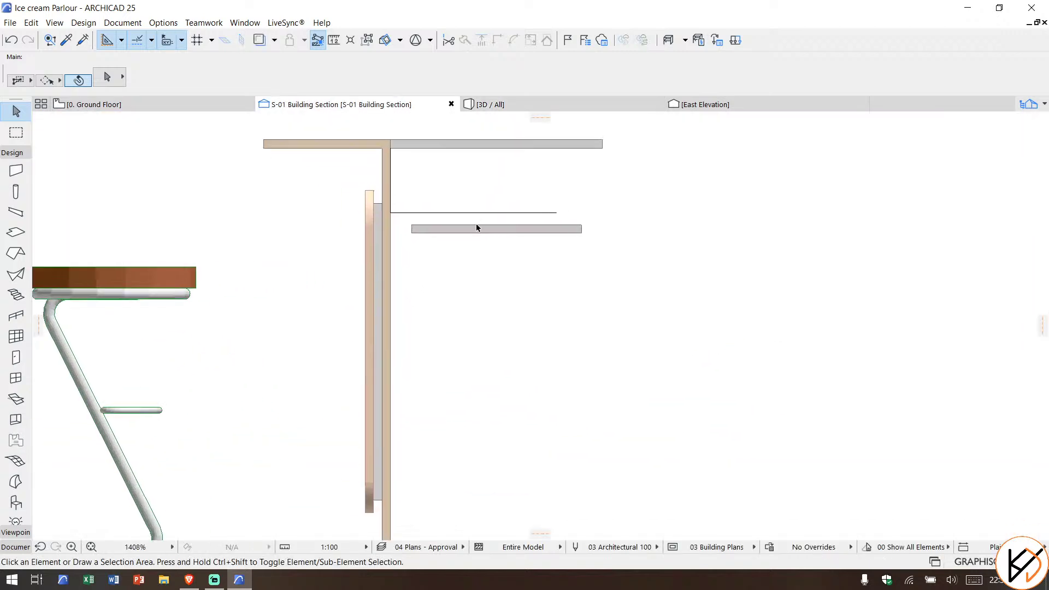
{"action": "left_click", "coordinate": [512, 217]}
{"action": "key", "text": "ctrl+d"}
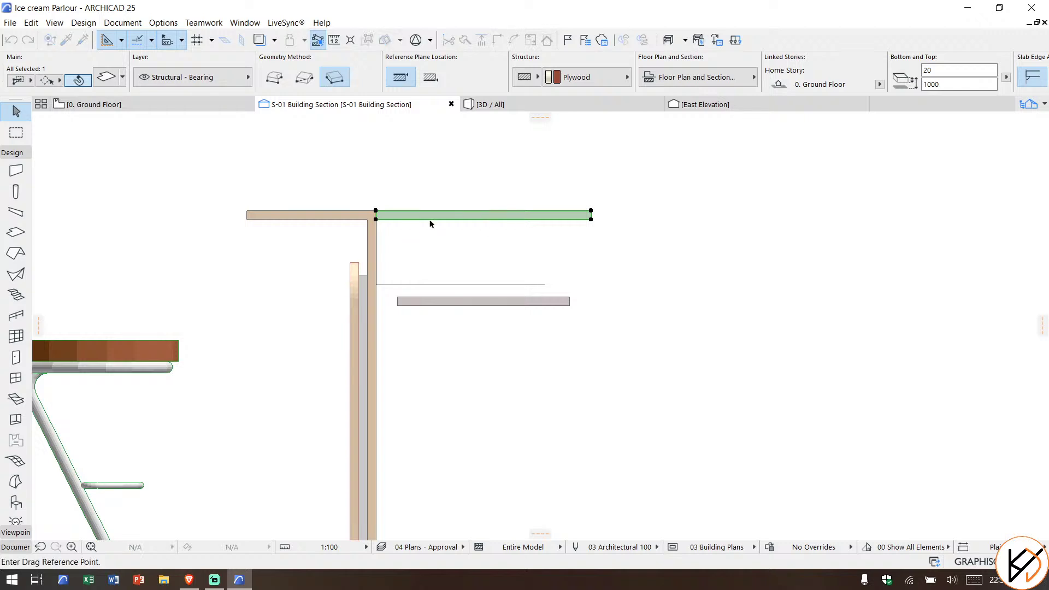
{"action": "scroll", "coordinate": [420, 223], "scroll_direction": "up", "scroll_amount": 3}
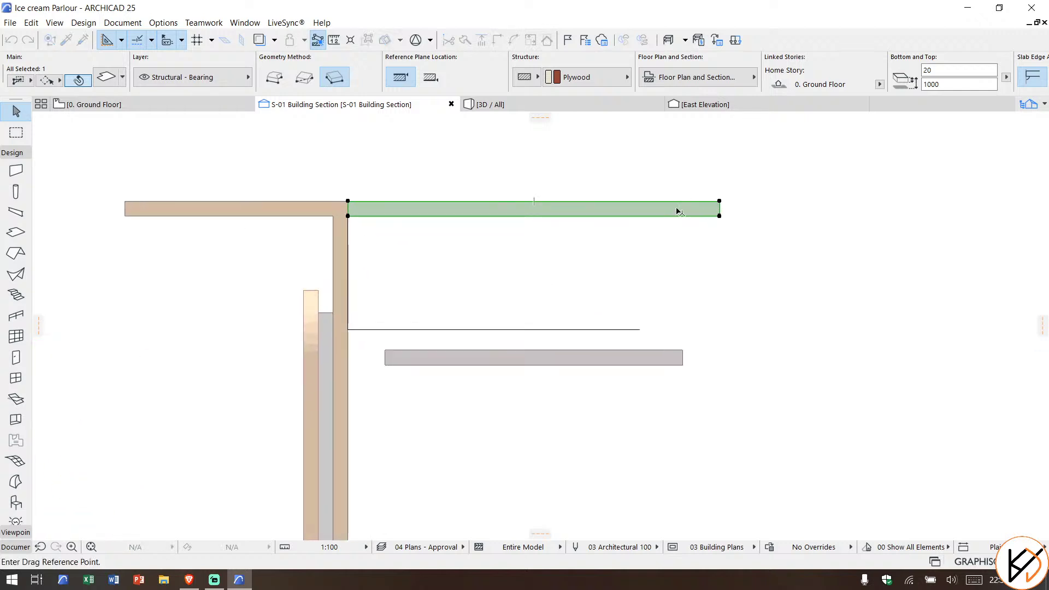
{"action": "left_click", "coordinate": [677, 201]}
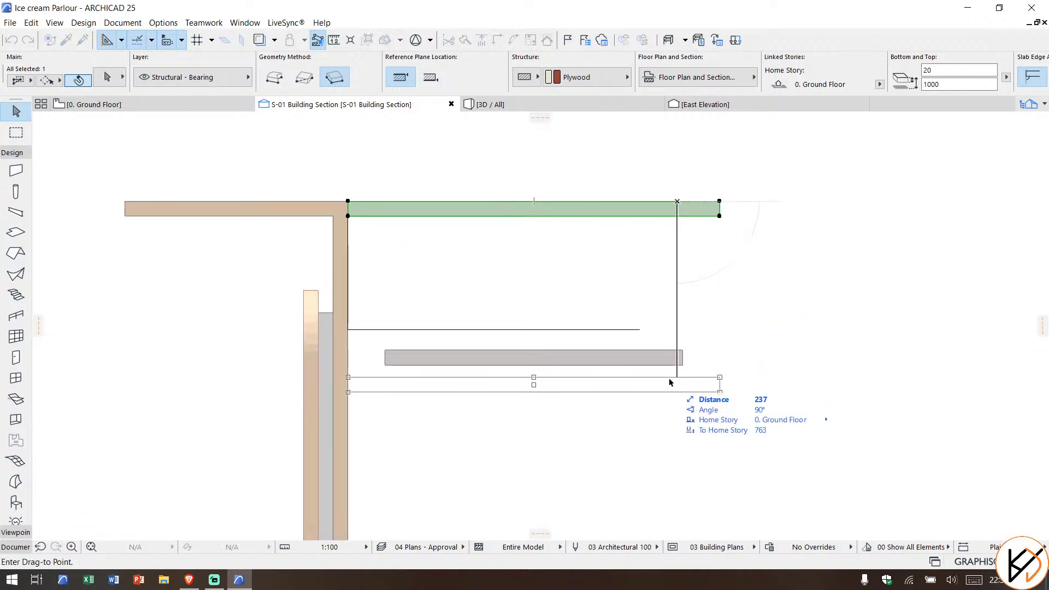
{"action": "left_click", "coordinate": [724, 346]}
{"action": "key", "text": "Escape"}
Step: Examine the marble worktop slab behind the counter front from several angles in the 3D view
{"action": "left_click", "coordinate": [174, 105]}
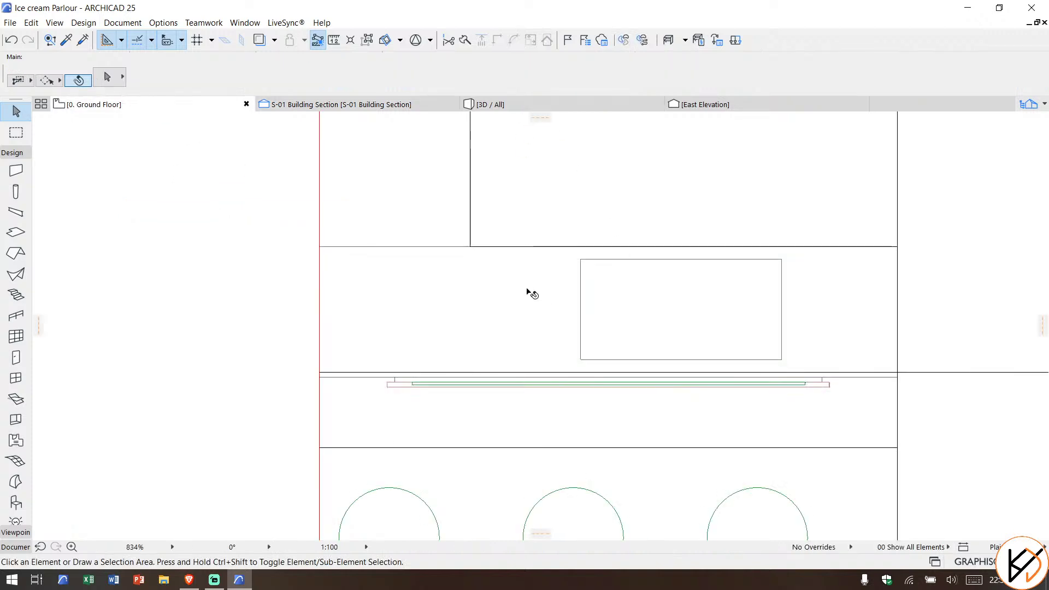
{"action": "left_click", "coordinate": [421, 252]}
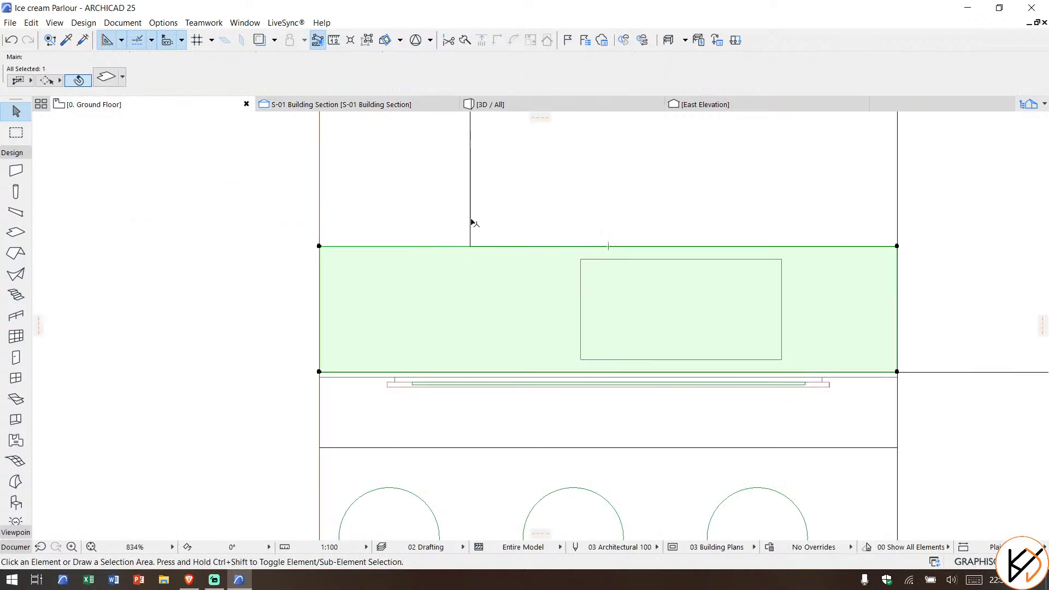
{"action": "left_click", "coordinate": [538, 108]}
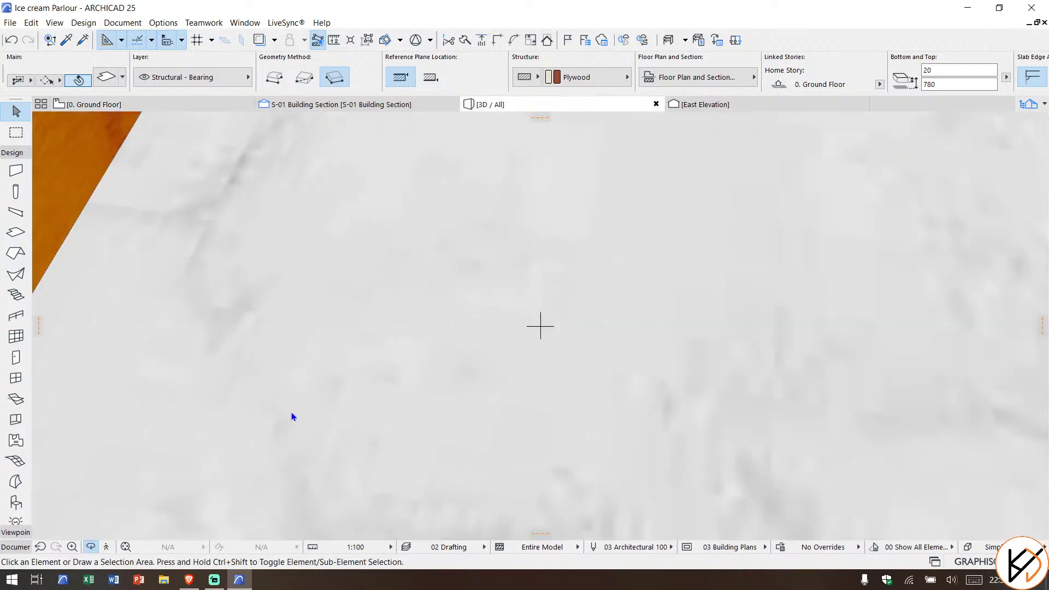
{"action": "key", "text": "Escape"}
{"action": "scroll", "coordinate": [284, 419], "scroll_direction": "down", "scroll_amount": 5}
{"action": "middle_click_drag", "start_coordinate": [469, 334], "coordinate": [539, 323], "text": "shift"}
{"action": "scroll", "coordinate": [385, 288], "scroll_direction": "up", "scroll_amount": 5}
{"action": "middle_click_drag", "start_coordinate": [385, 288], "coordinate": [454, 305], "text": "shift"}
{"action": "scroll", "coordinate": [429, 317], "scroll_direction": "down", "scroll_amount": 5}
{"action": "scroll", "coordinate": [428, 320], "scroll_direction": "down", "scroll_amount": 5}
{"action": "scroll", "coordinate": [469, 329], "scroll_direction": "up", "scroll_amount": 2}
{"action": "middle_click_drag", "start_coordinate": [510, 347], "coordinate": [274, 241], "text": "shift"}
Step: In the Ground Floor plan, move the small rectangular plywood slab horizontally along the marble worktop to near the worktop's right-hand end
{"action": "left_click", "coordinate": [142, 105]}
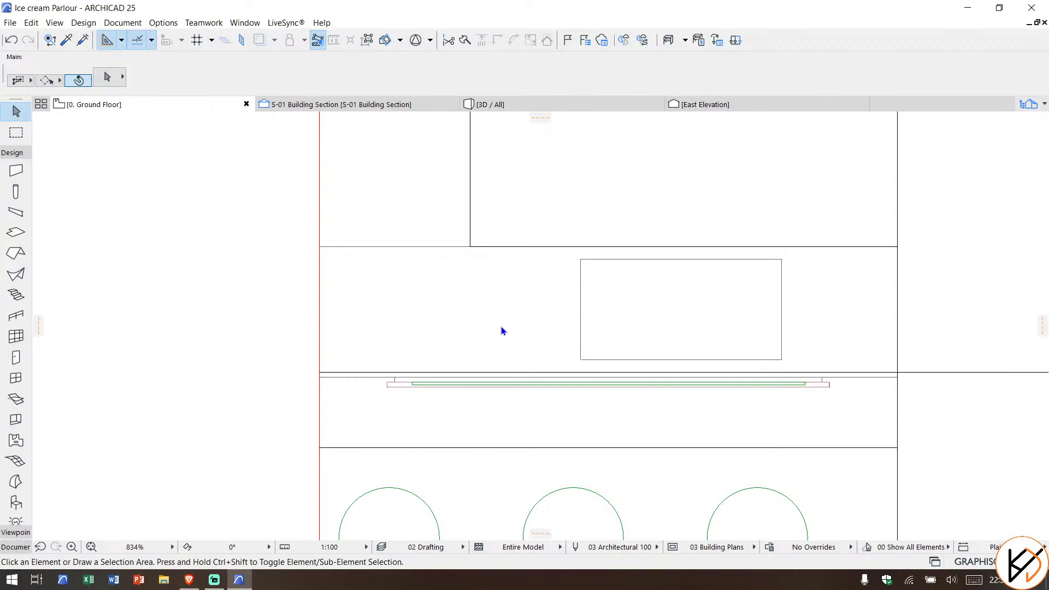
{"action": "left_click", "coordinate": [574, 324]}
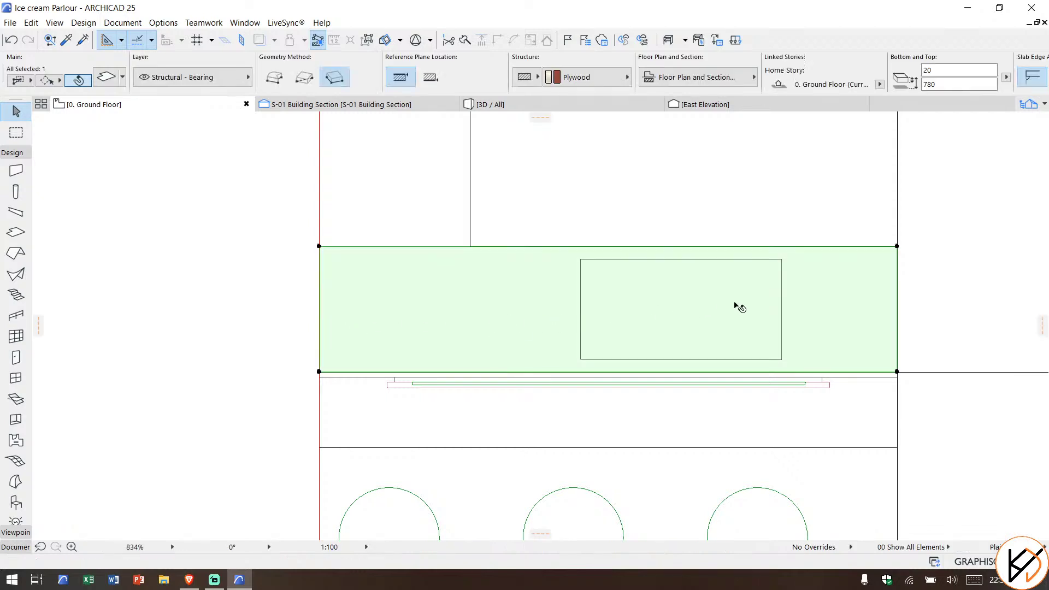
{"action": "scroll", "coordinate": [750, 301], "scroll_direction": "down", "scroll_amount": 4}
{"action": "middle_click_drag", "start_coordinate": [750, 302], "coordinate": [463, 330]}
{"action": "key", "text": "Escape"}
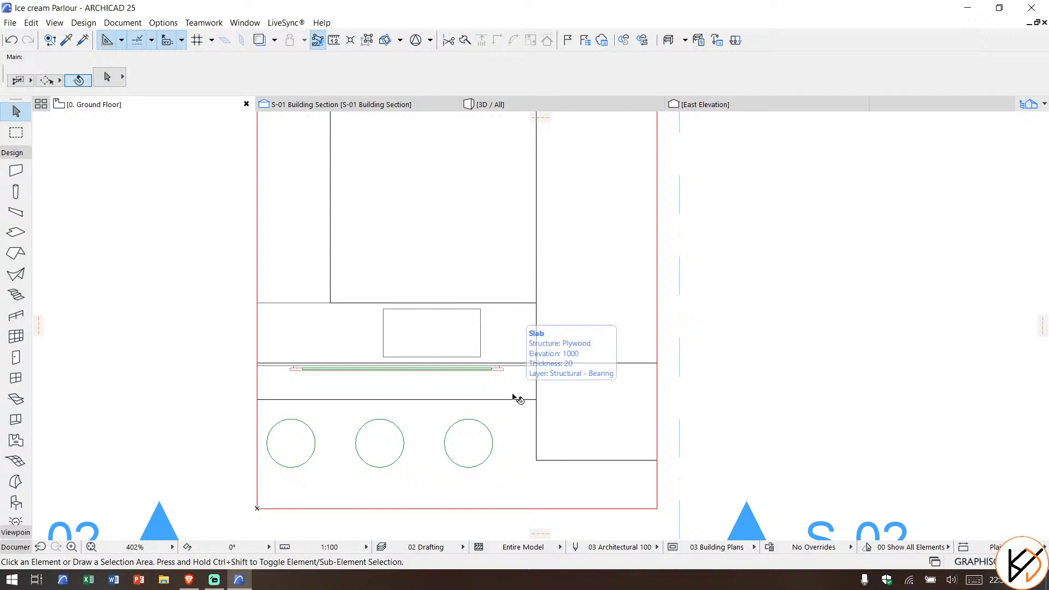
{"action": "scroll", "coordinate": [481, 344], "scroll_direction": "up", "scroll_amount": 3}
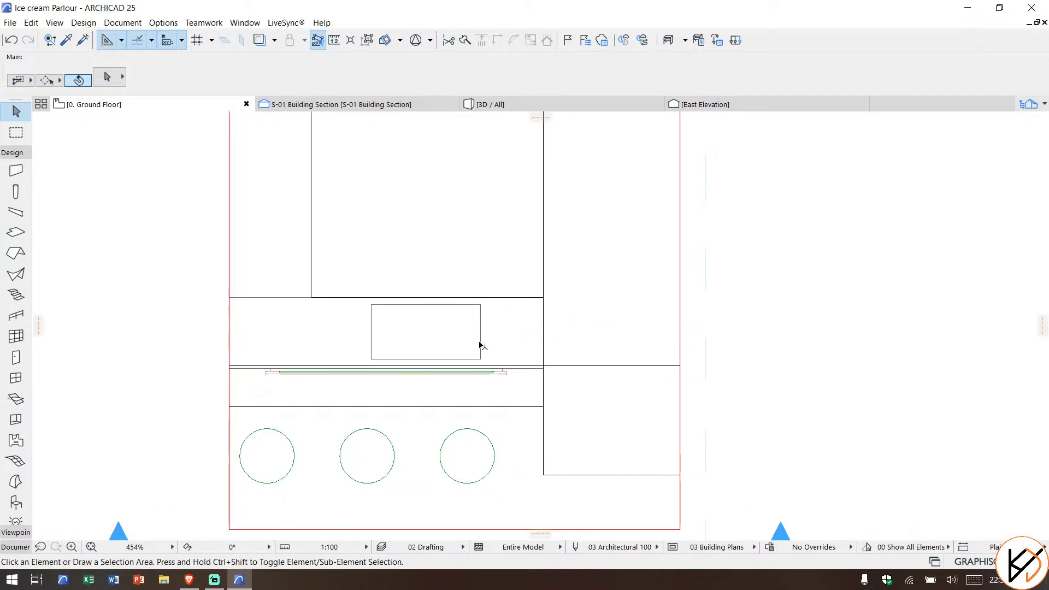
{"action": "left_click", "coordinate": [474, 338]}
{"action": "key", "text": "Escape"}
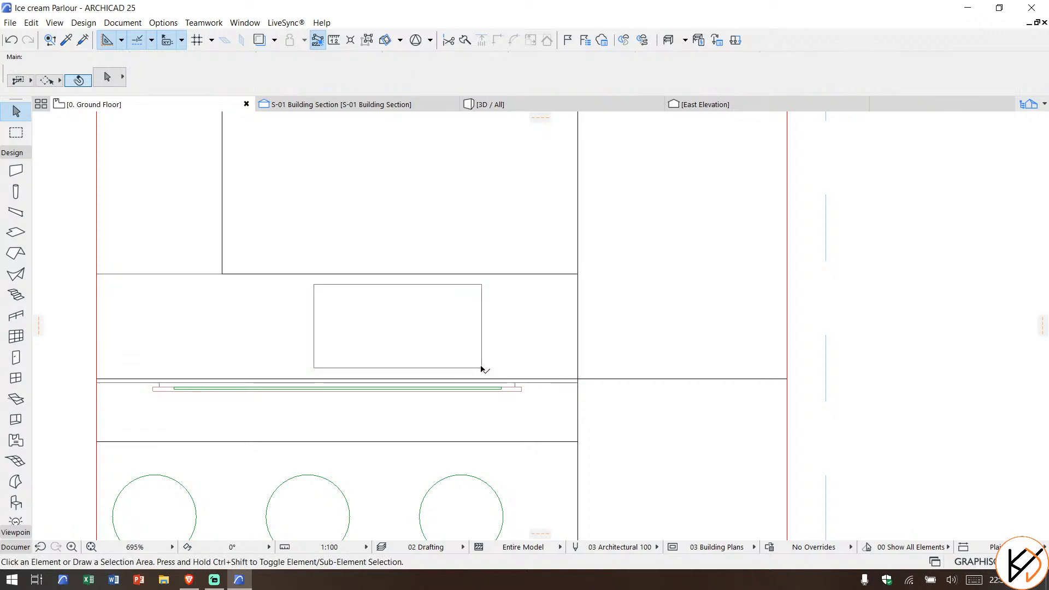
{"action": "left_click", "coordinate": [481, 368]}
{"action": "key", "text": "ctrl+d"}
{"action": "left_click", "coordinate": [471, 351]}
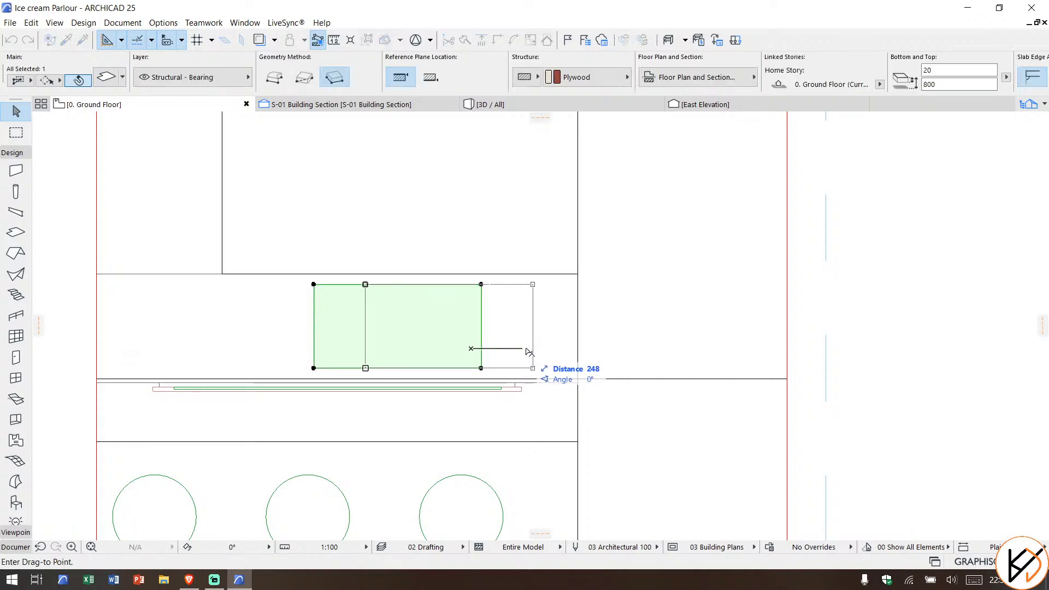
{"action": "left_click", "coordinate": [551, 351]}
{"action": "key", "text": "Escape"}
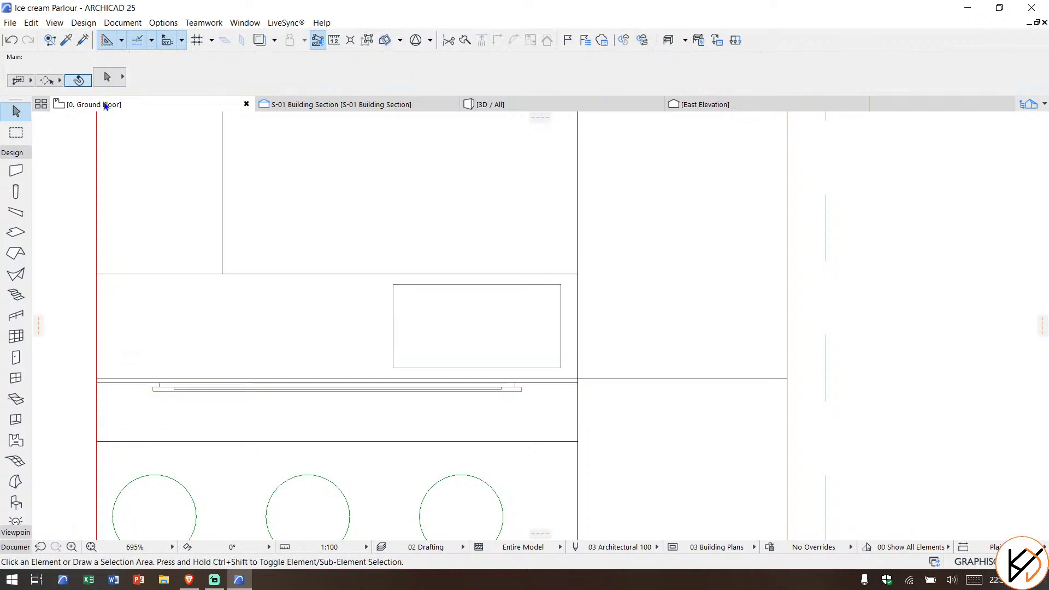
{"action": "right_click", "coordinate": [106, 105]}
{"action": "left_click", "coordinate": [178, 280]}
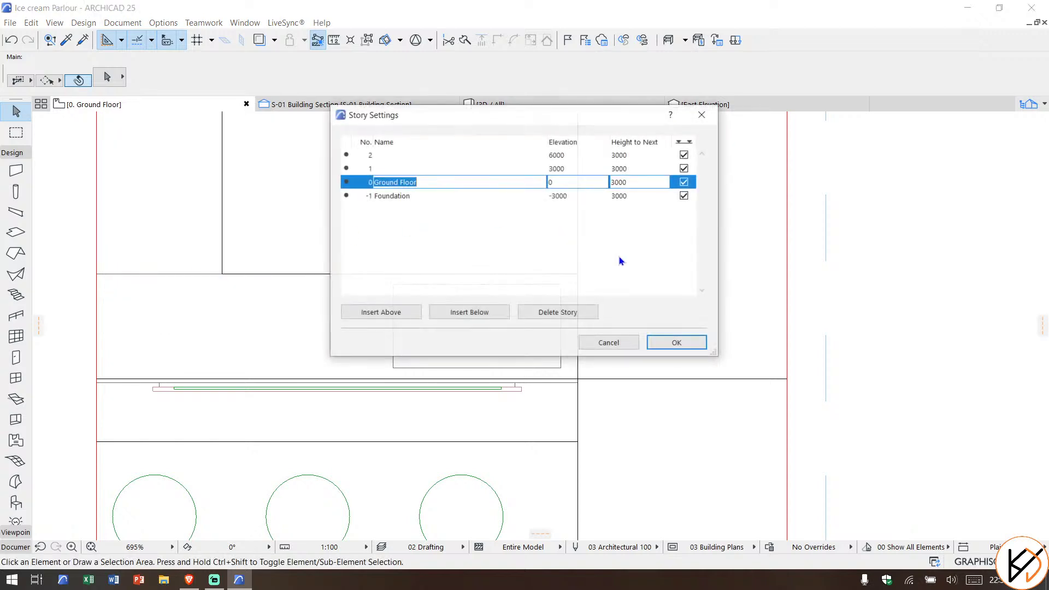
{"action": "left_click_drag", "start_coordinate": [608, 169], "coordinate": [608, 196]}
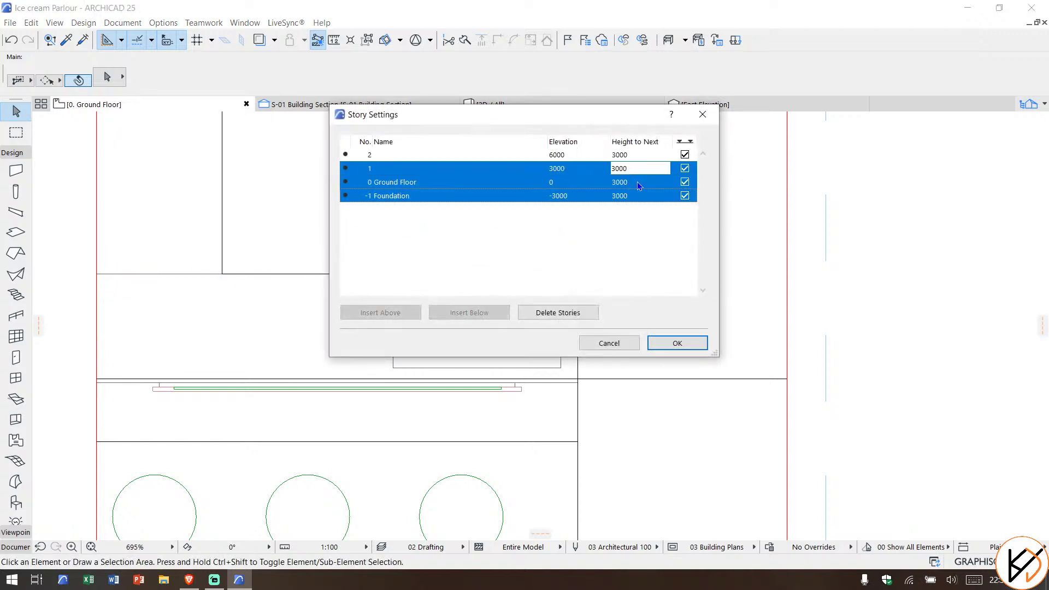
{"action": "key", "text": "Return"}
{"action": "left_click", "coordinate": [632, 255]}
{"action": "key", "text": "Escape"}
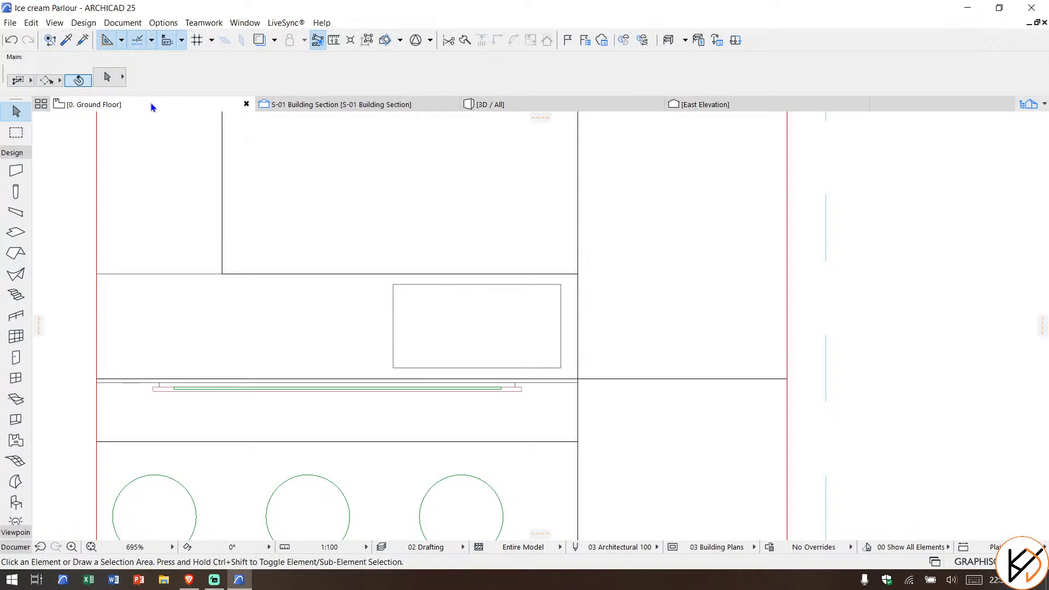
Step: Set the Ground Floor story's height to next to 4000 and view the counter in 3D
{"action": "right_click", "coordinate": [153, 106]}
{"action": "left_click", "coordinate": [262, 283]}
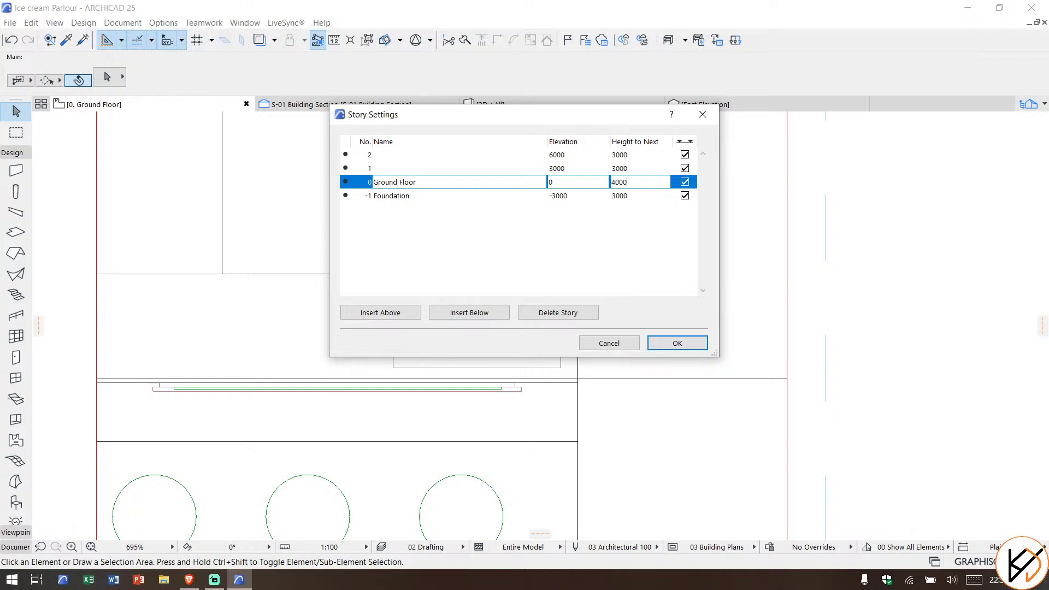
{"action": "key", "text": "Return"}
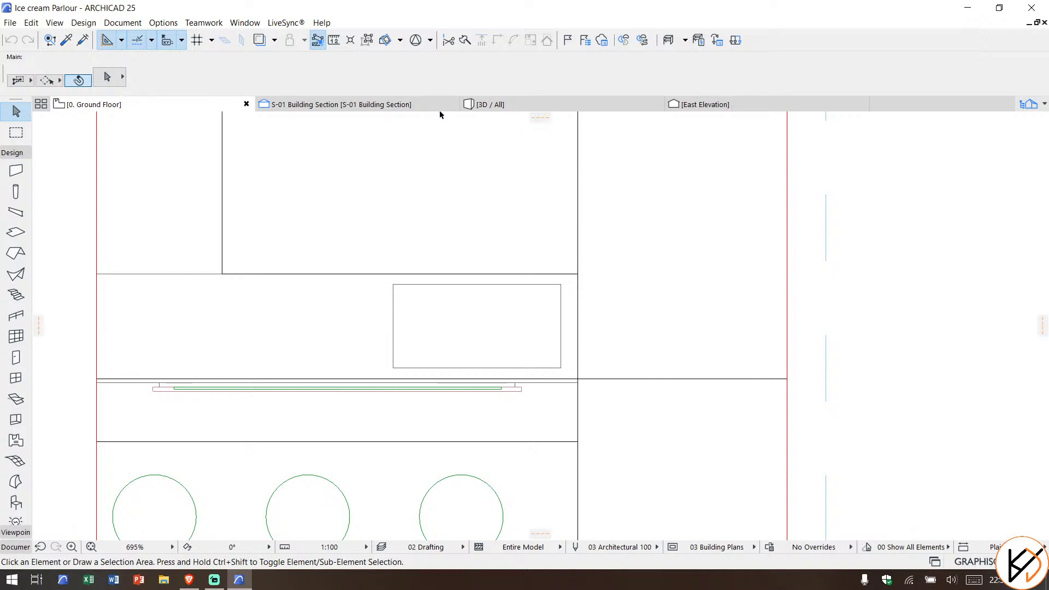
{"action": "left_click", "coordinate": [523, 104]}
{"action": "scroll", "coordinate": [198, 496], "scroll_direction": "down", "scroll_amount": 5}
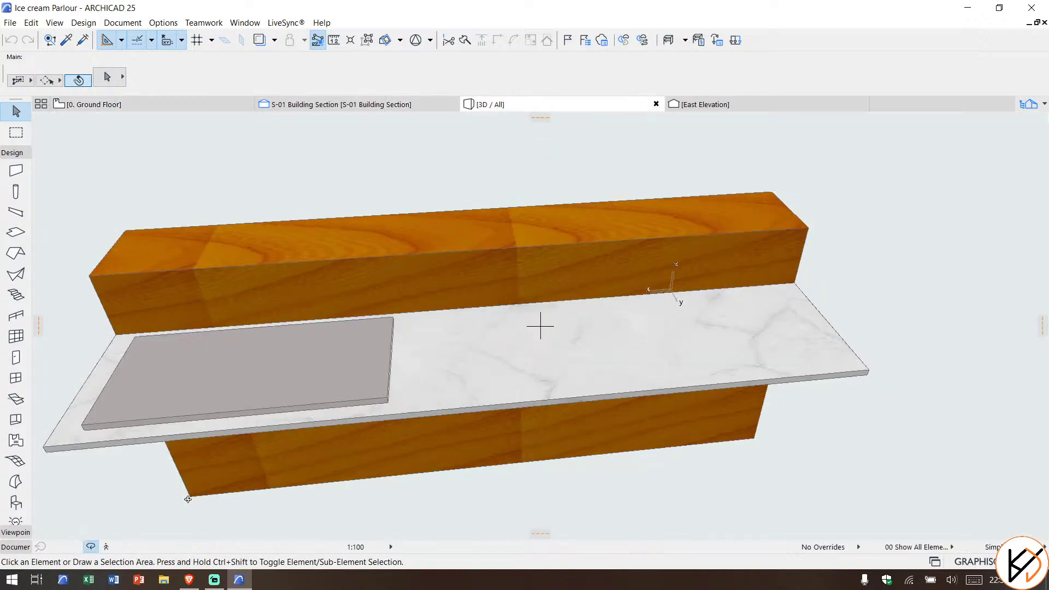
{"action": "left_click_drag", "start_coordinate": [186, 483], "coordinate": [348, 419]}
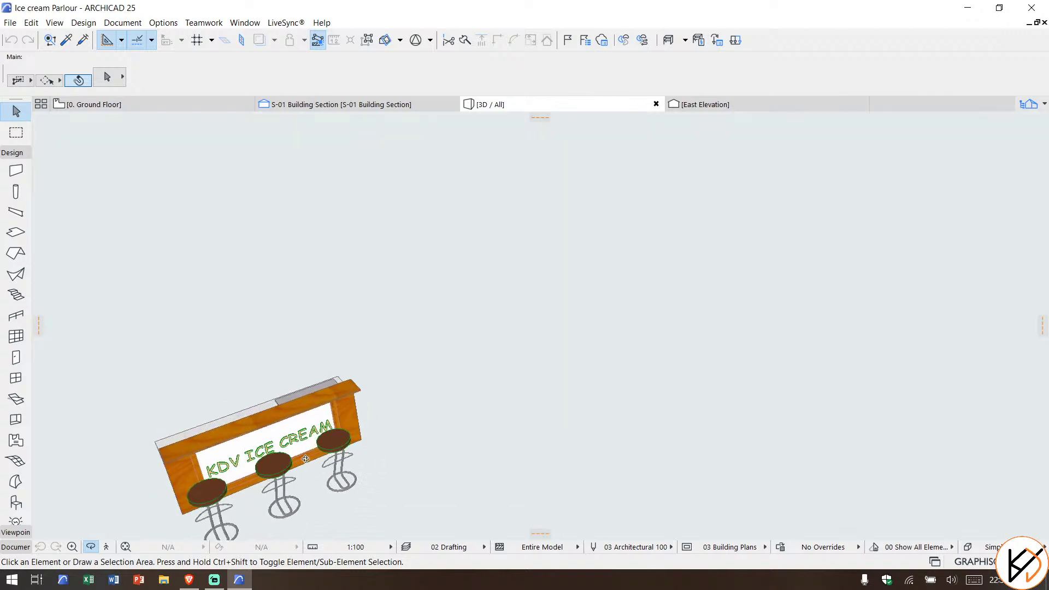
Step: For a new object in the Ground Floor plan, search the object library for "frige" and choose Refrigerator Side by Side 25
{"action": "left_click", "coordinate": [91, 104]}
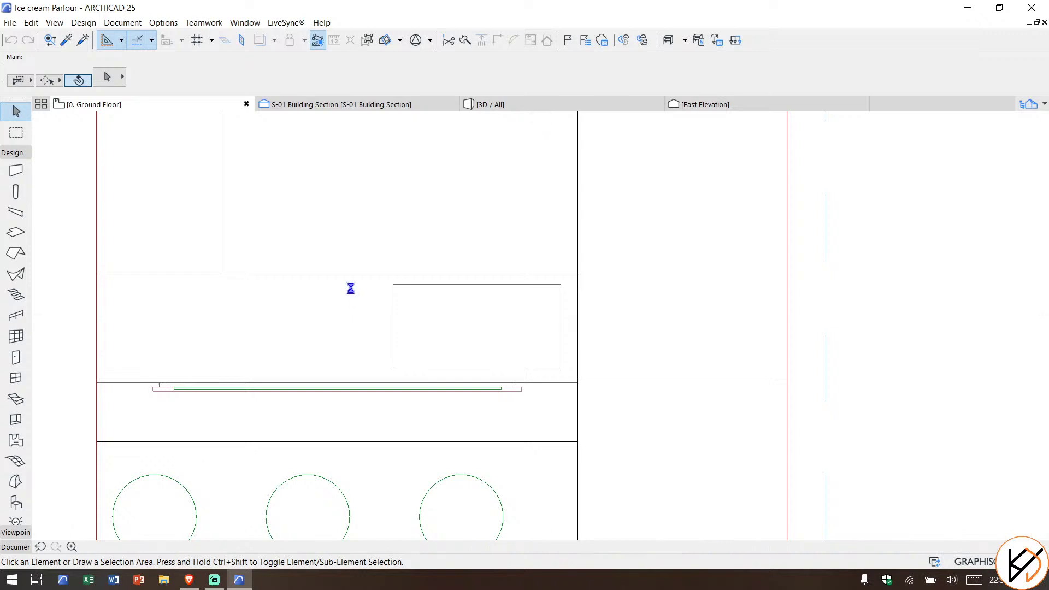
{"action": "scroll", "coordinate": [356, 293], "scroll_direction": "down", "scroll_amount": 5}
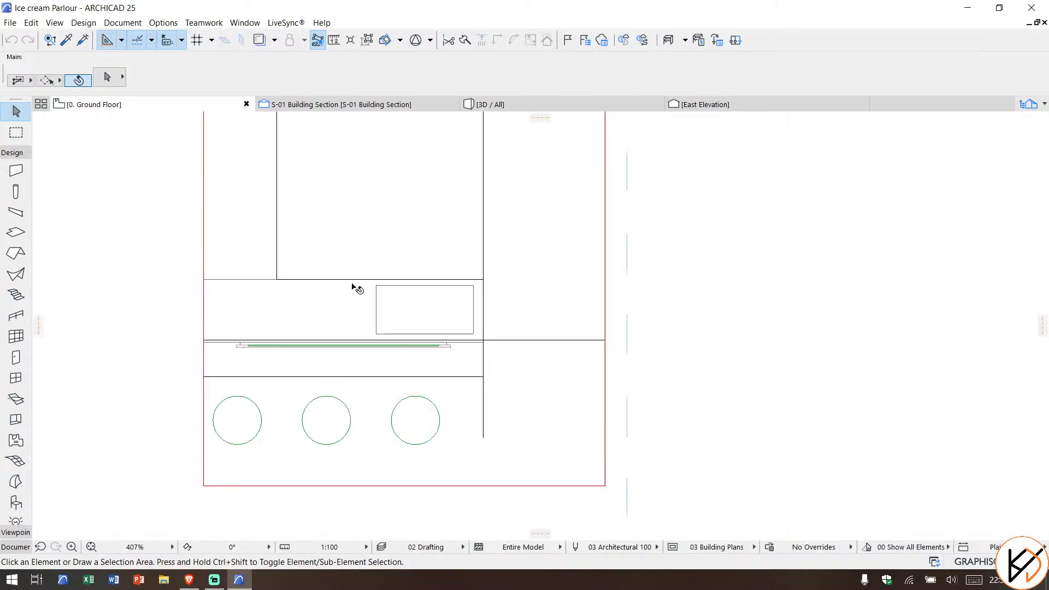
{"action": "left_click", "coordinate": [16, 502]}
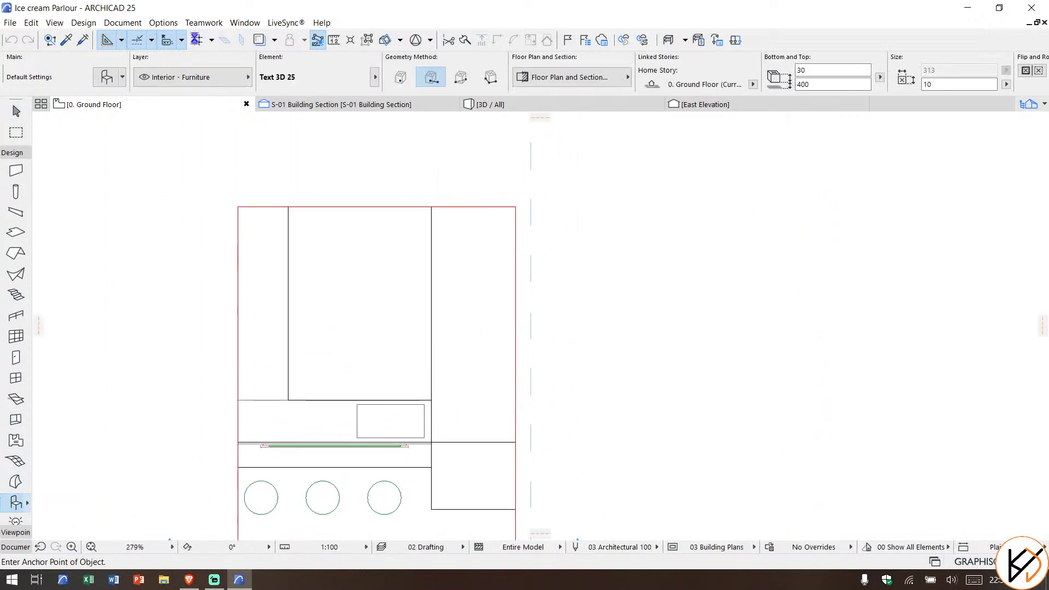
{"action": "key", "text": "ctrl+t"}
{"action": "left_click", "coordinate": [195, 38]}
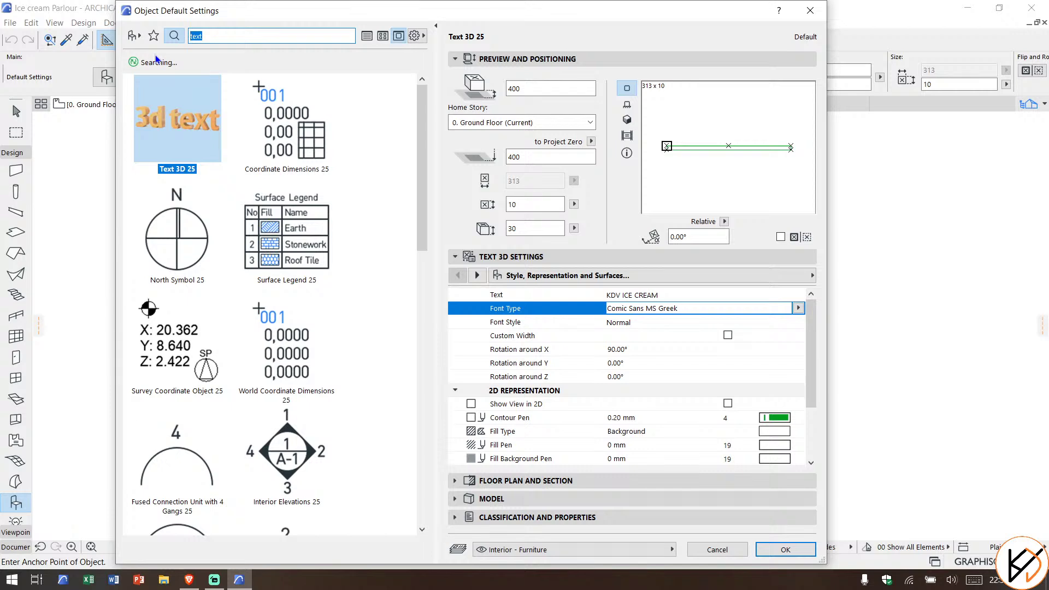
{"action": "type", "text": "frige"}
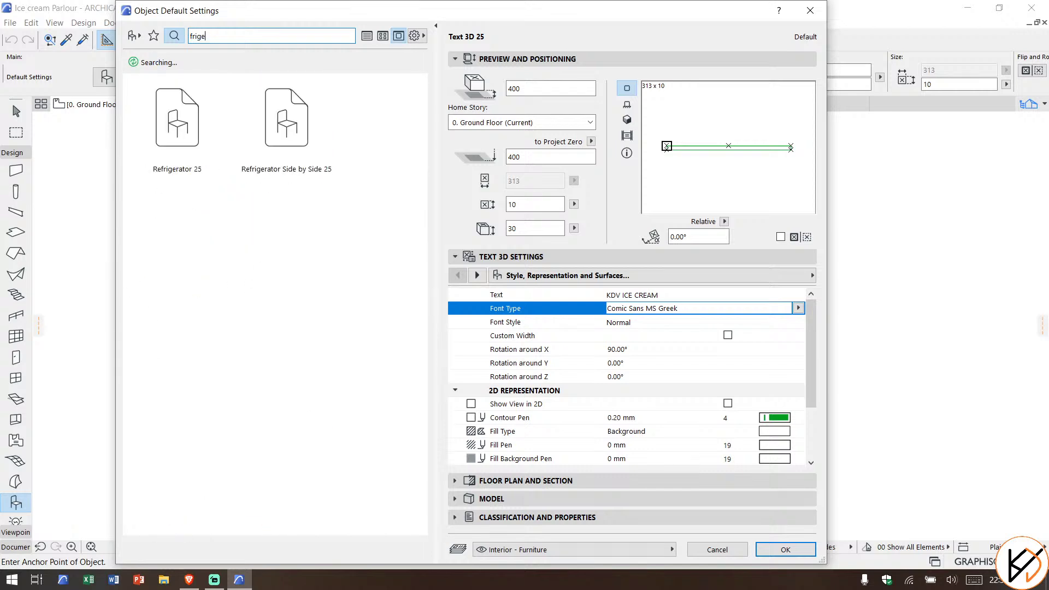
{"action": "left_click", "coordinate": [307, 148]}
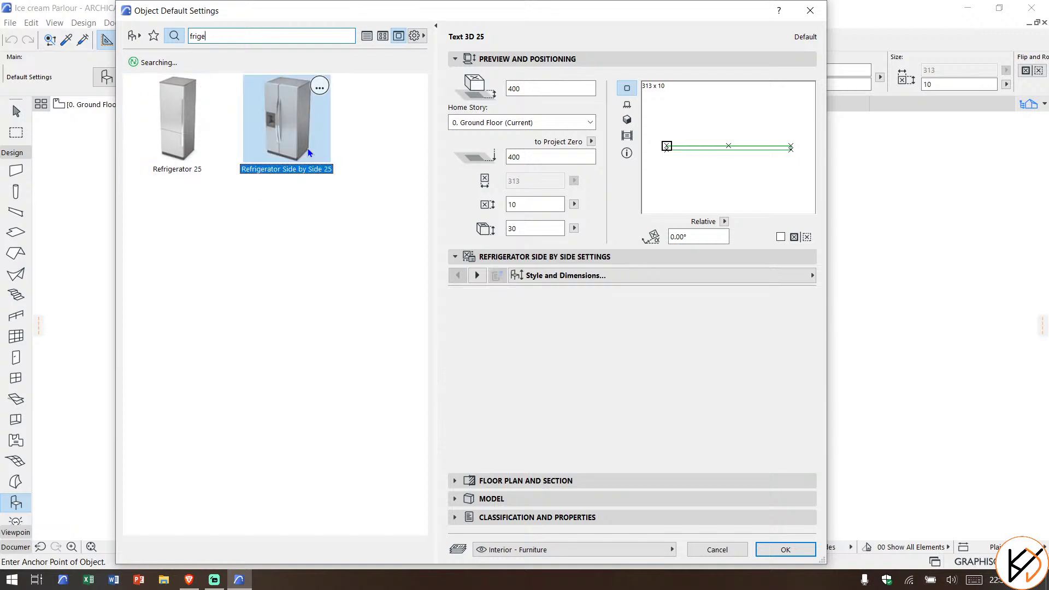
{"action": "left_click", "coordinate": [478, 276]}
{"action": "left_click", "coordinate": [479, 276]}
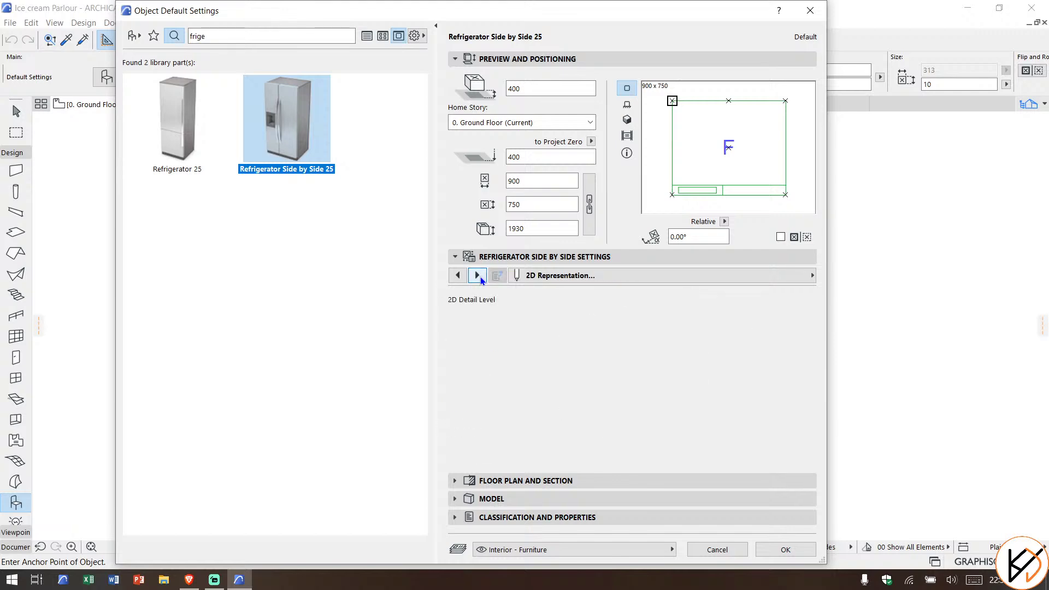
{"action": "left_click", "coordinate": [478, 276]}
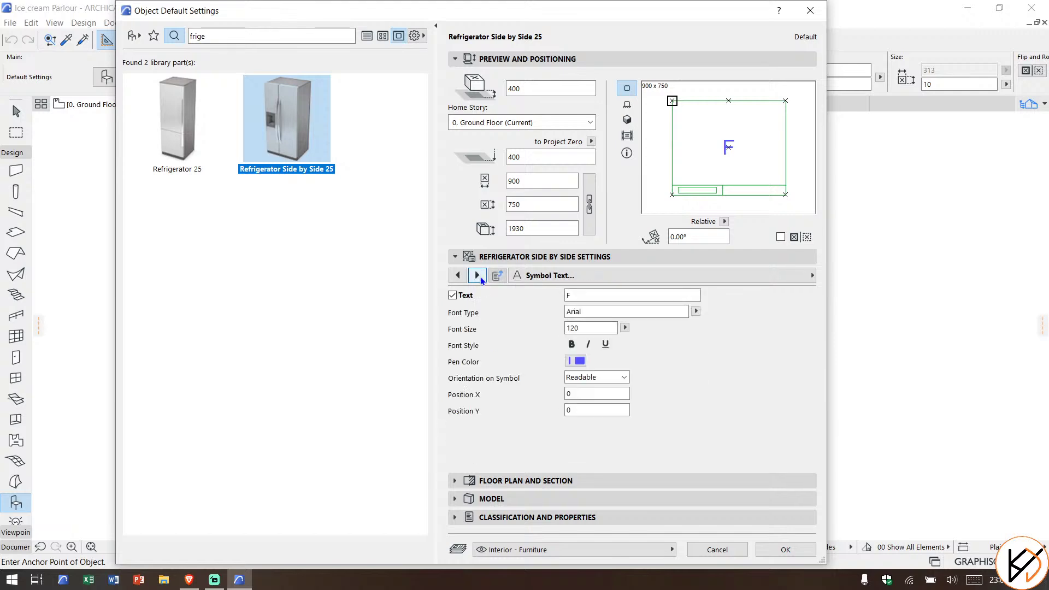
{"action": "left_click", "coordinate": [772, 549]}
Step: Place the side-by-side refrigerator at an angle of 0° against the plan's upper outer wall line, between the two inner vertical lines
{"action": "scroll", "coordinate": [315, 206], "scroll_direction": "up", "scroll_amount": 2}
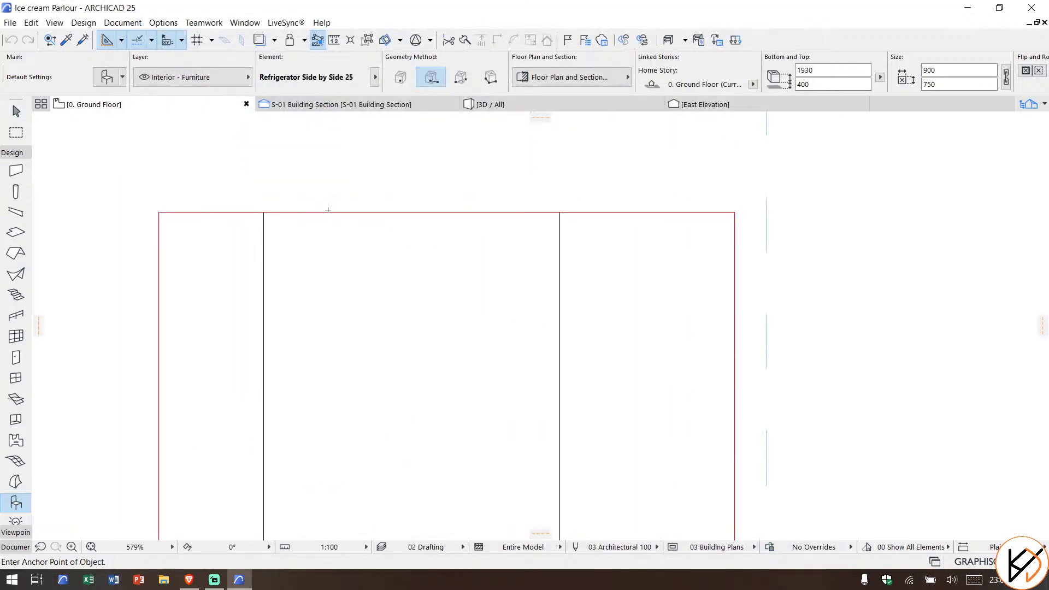
{"action": "left_click", "coordinate": [368, 213]}
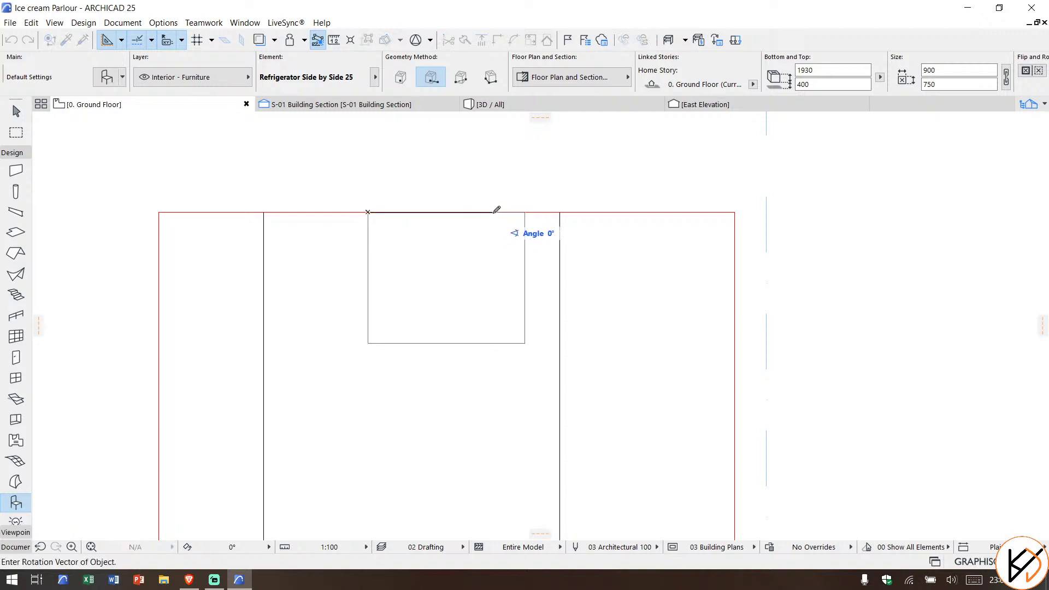
{"action": "left_click", "coordinate": [496, 212]}
{"action": "scroll", "coordinate": [573, 253], "scroll_direction": "down", "scroll_amount": 1}
{"action": "scroll", "coordinate": [573, 252], "scroll_direction": "down", "scroll_amount": 3}
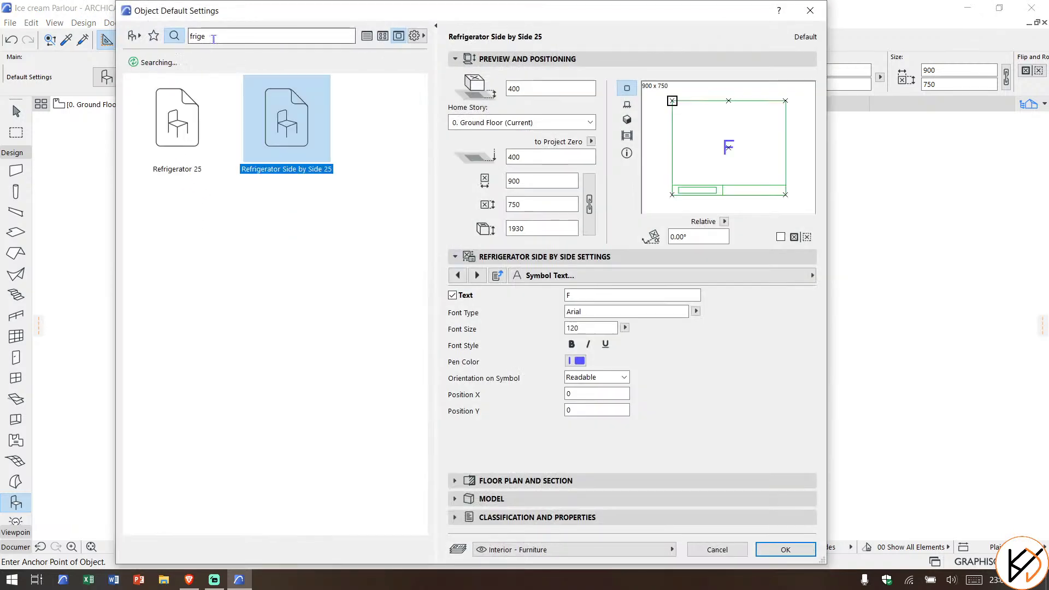
Step: Search the object library for "fridge" and look through the refrigerator models offered, including Refrigerator #1022
{"action": "left_click", "coordinate": [215, 38]}
{"action": "key", "text": "BackSpace"}
{"action": "key", "text": "BackSpace"}
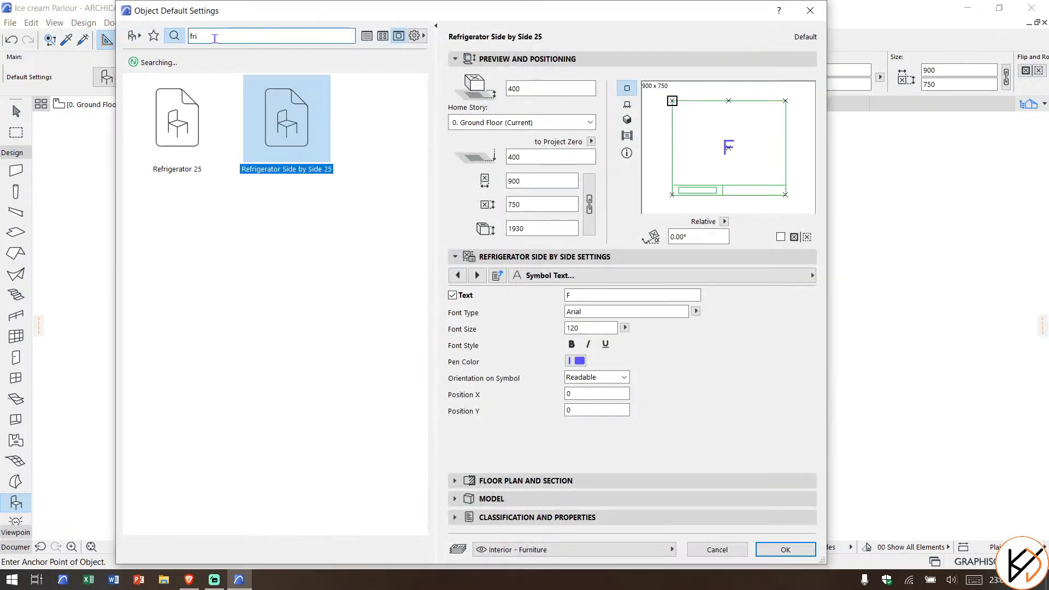
{"action": "type", "text": "dge"}
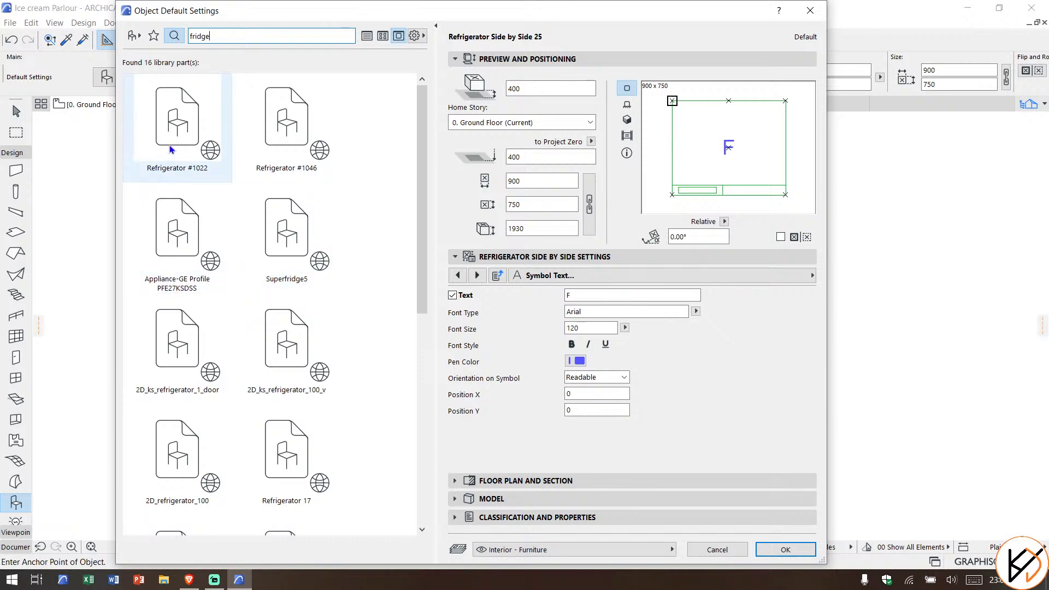
{"action": "left_click", "coordinate": [171, 150]}
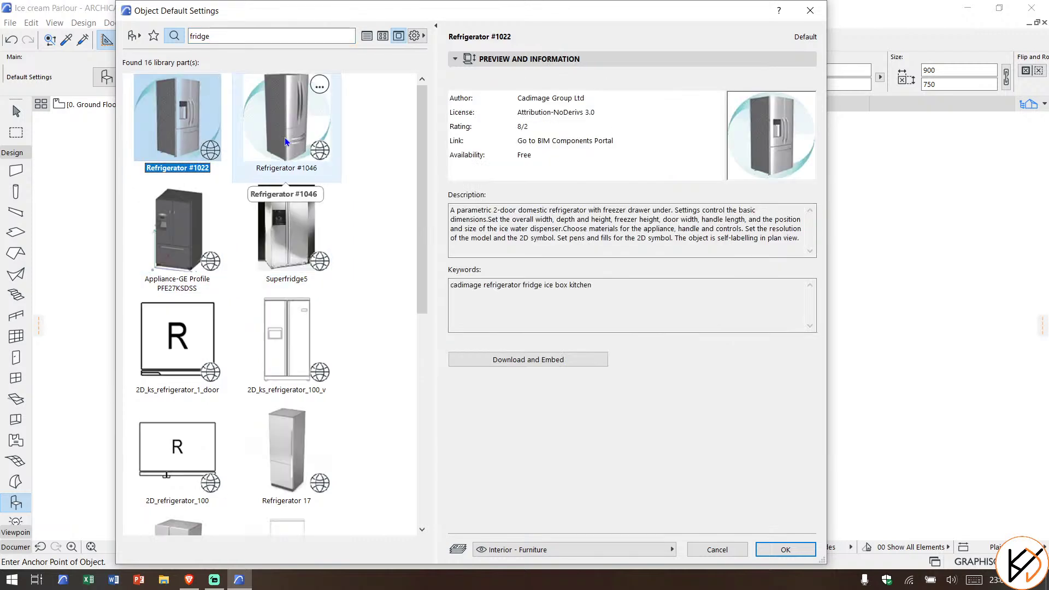
{"action": "scroll", "coordinate": [280, 212], "scroll_direction": "down", "scroll_amount": 2}
{"action": "scroll", "coordinate": [236, 316], "scroll_direction": "down", "scroll_amount": 2}
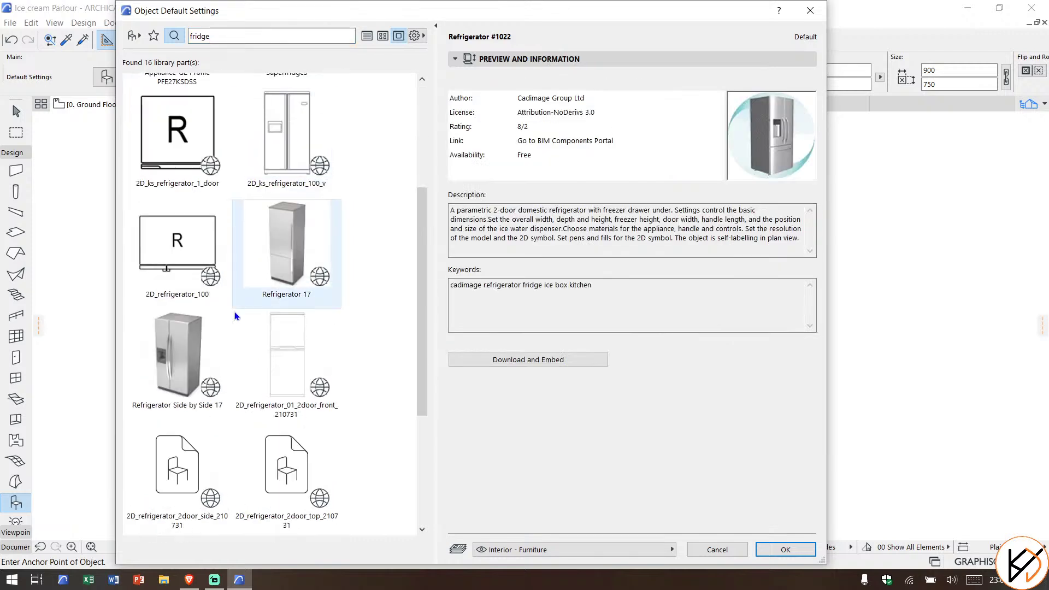
{"action": "scroll", "coordinate": [224, 352], "scroll_direction": "down", "scroll_amount": 2}
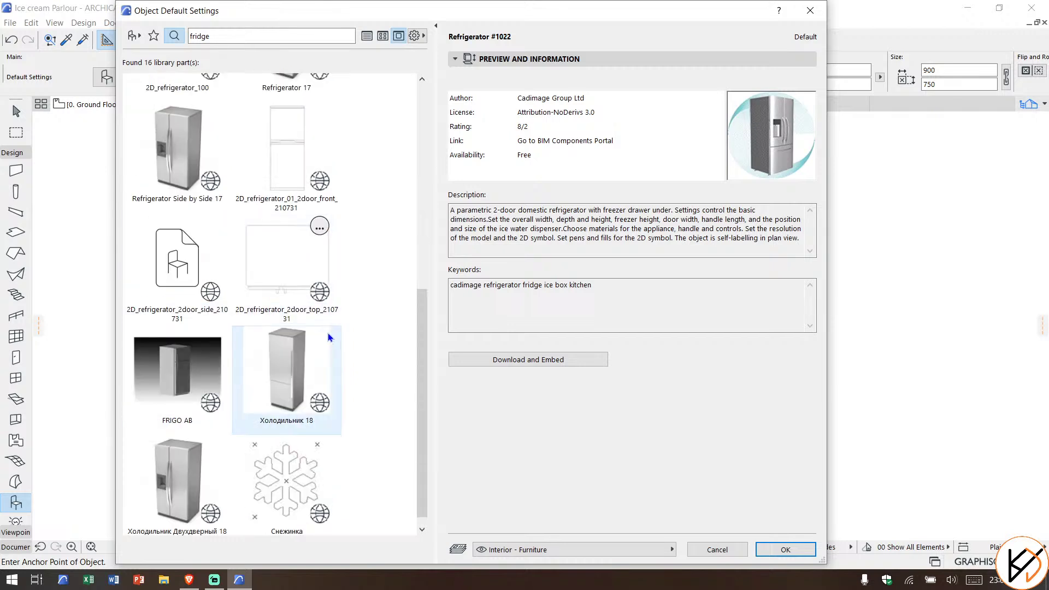
{"action": "scroll", "coordinate": [328, 334], "scroll_direction": "down", "scroll_amount": 1}
{"action": "scroll", "coordinate": [326, 330], "scroll_direction": "up", "scroll_amount": 5}
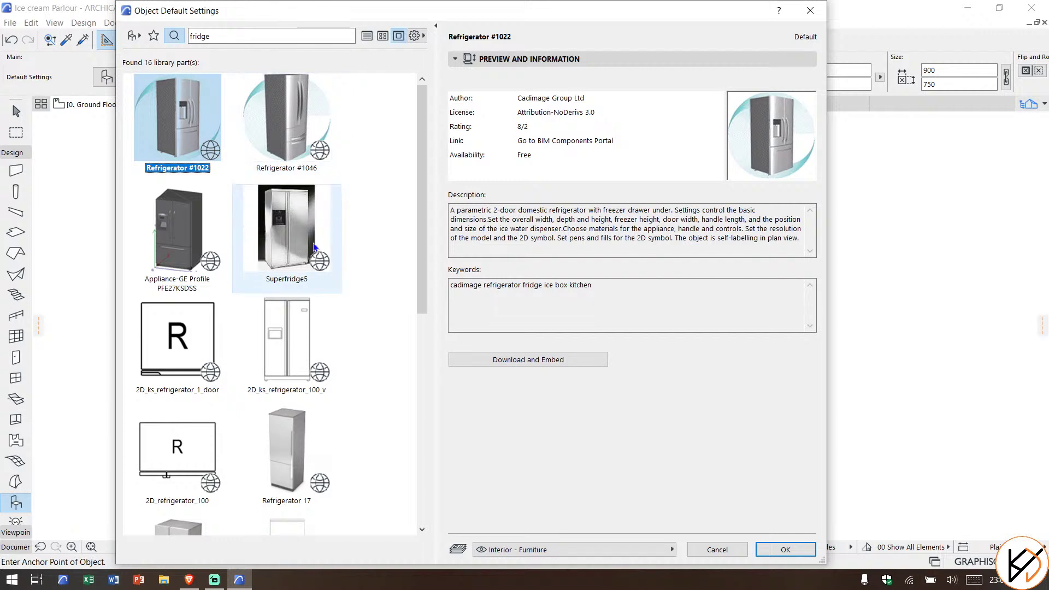
Step: Search the object library for "refrig", choose Refrigerator 25 and look through its settings pages up to 3D Representation and Surfaces
{"action": "left_click", "coordinate": [181, 42]}
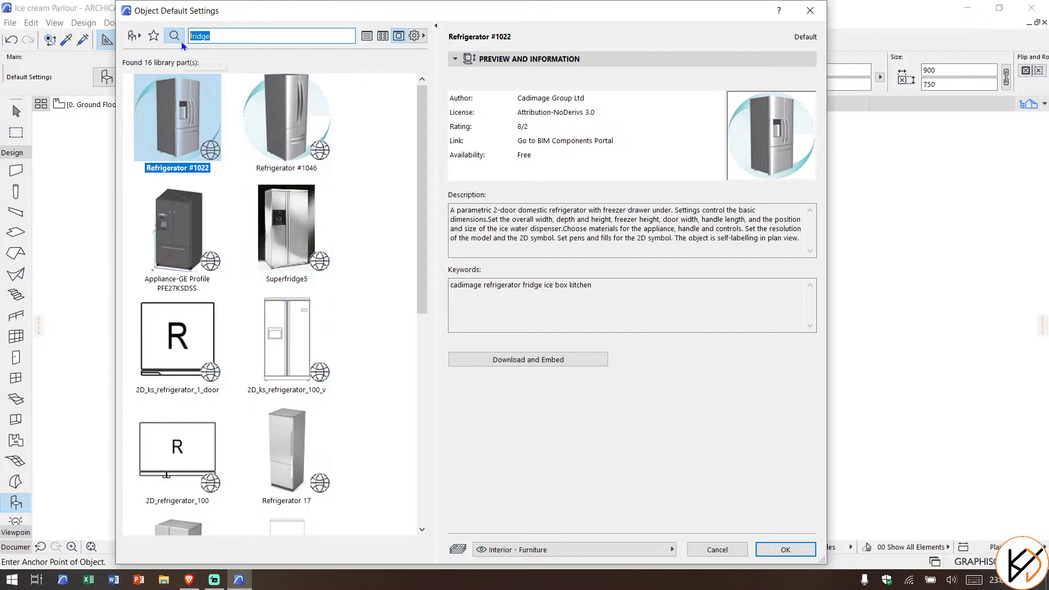
{"action": "type", "text": "refr"}
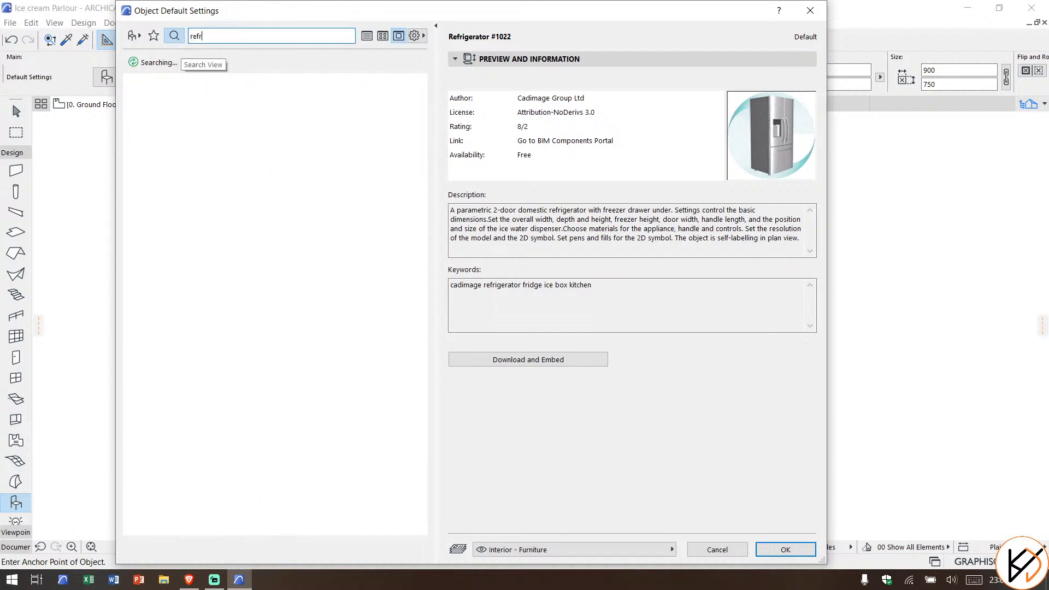
{"action": "type", "text": "ig"}
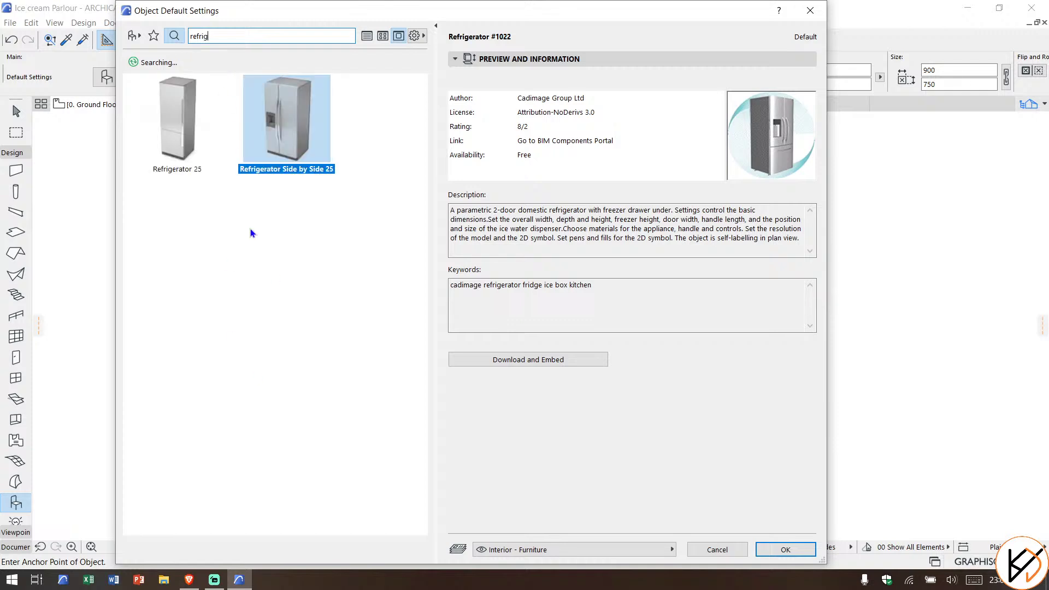
{"action": "left_click", "coordinate": [201, 150]}
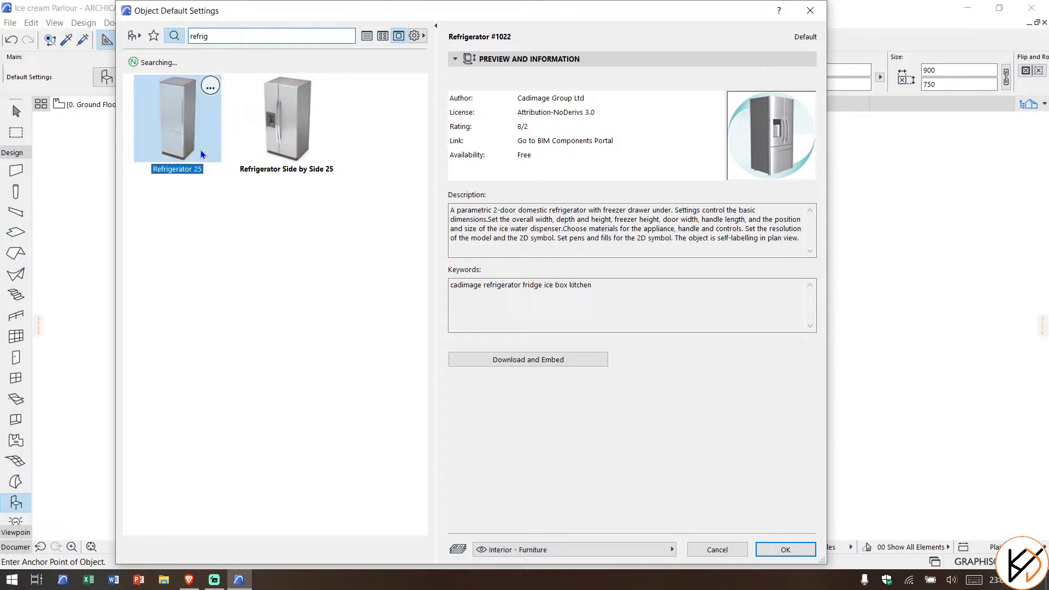
{"action": "left_click", "coordinate": [484, 274]}
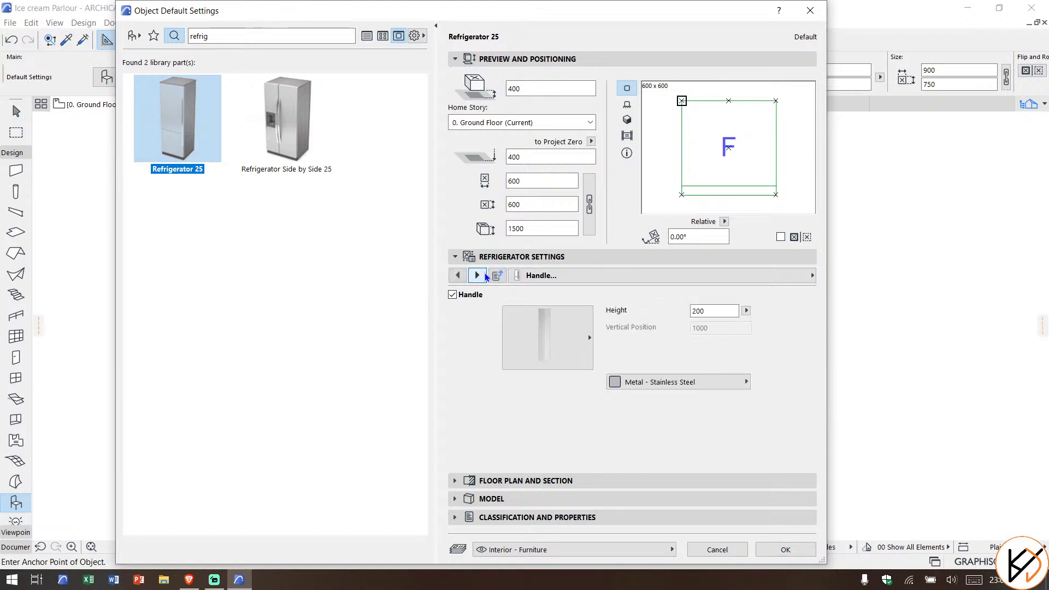
{"action": "left_click", "coordinate": [484, 273]}
{"action": "left_click", "coordinate": [484, 273]}
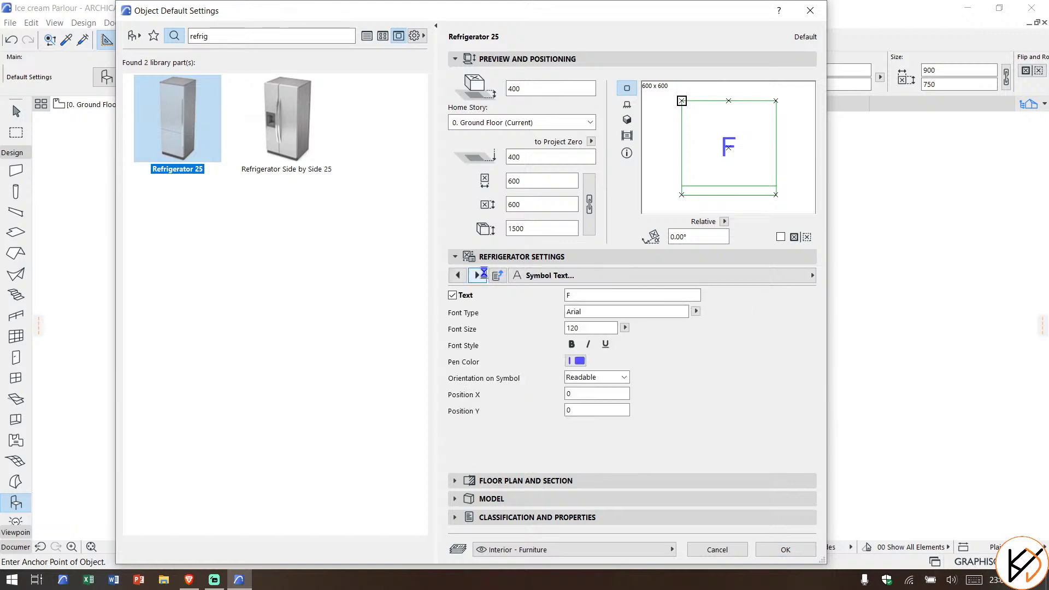
{"action": "left_click", "coordinate": [477, 276]}
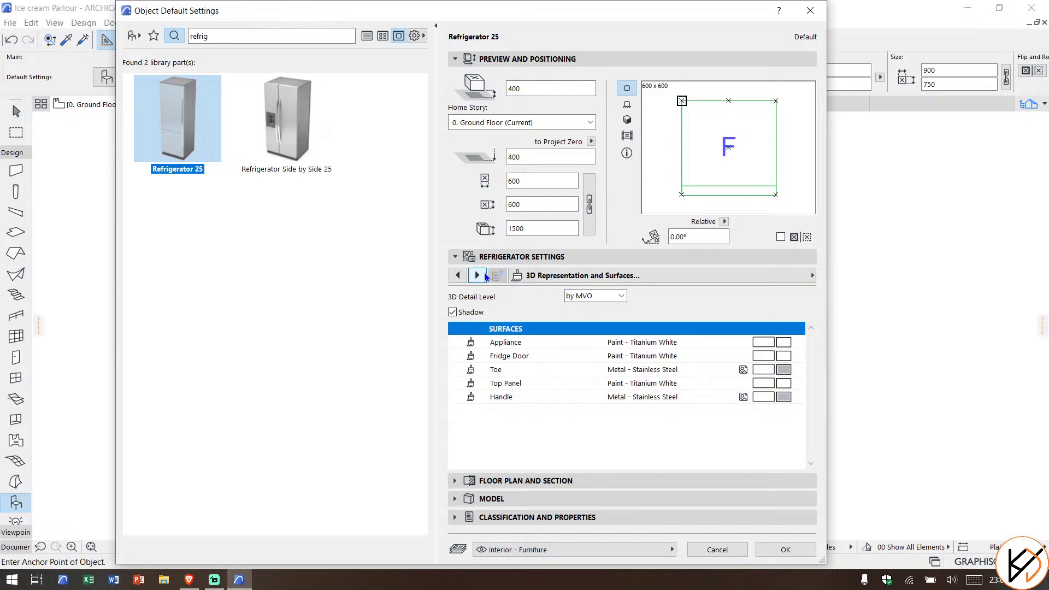
Step: Set Refrigerator 25's base elevation to 0 and its height to 1000, and accept the object settings
{"action": "left_click", "coordinate": [524, 88]}
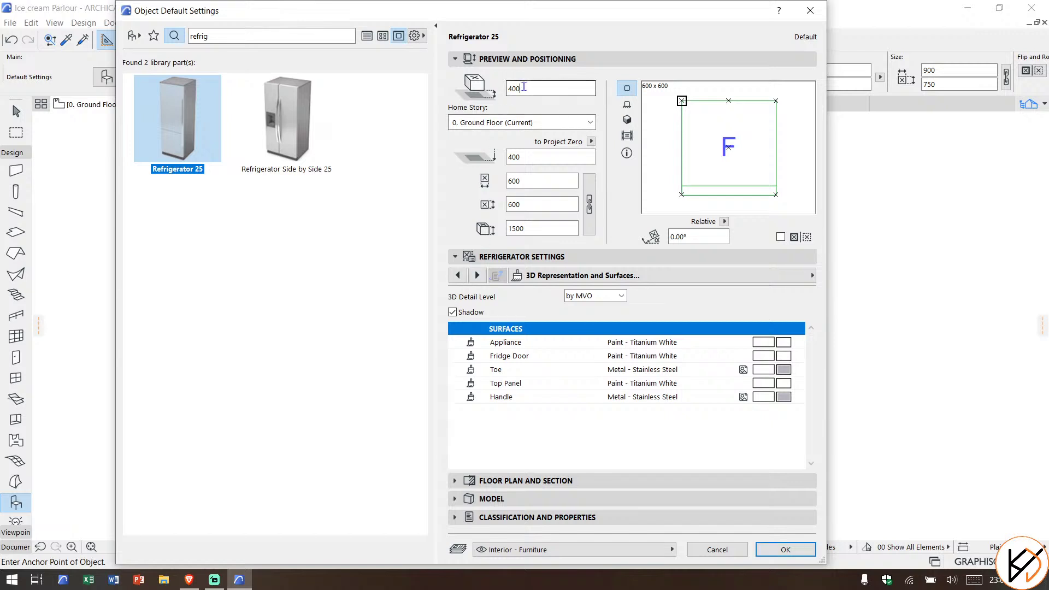
{"action": "left_click_drag", "start_coordinate": [523, 88], "coordinate": [490, 101]}
{"action": "left_click", "coordinate": [536, 225]}
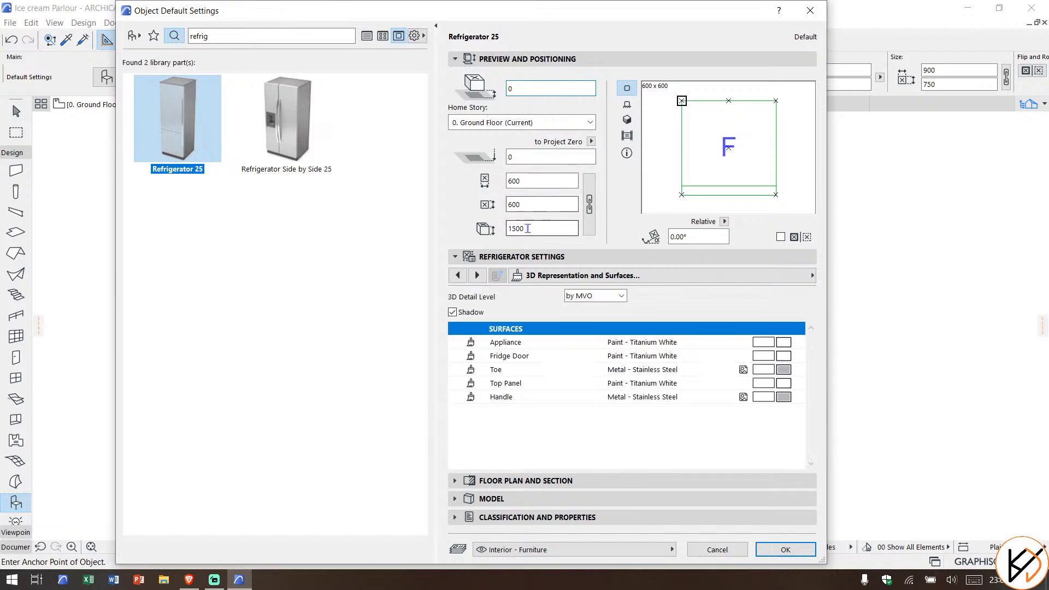
{"action": "left_click_drag", "start_coordinate": [536, 225], "coordinate": [482, 243]}
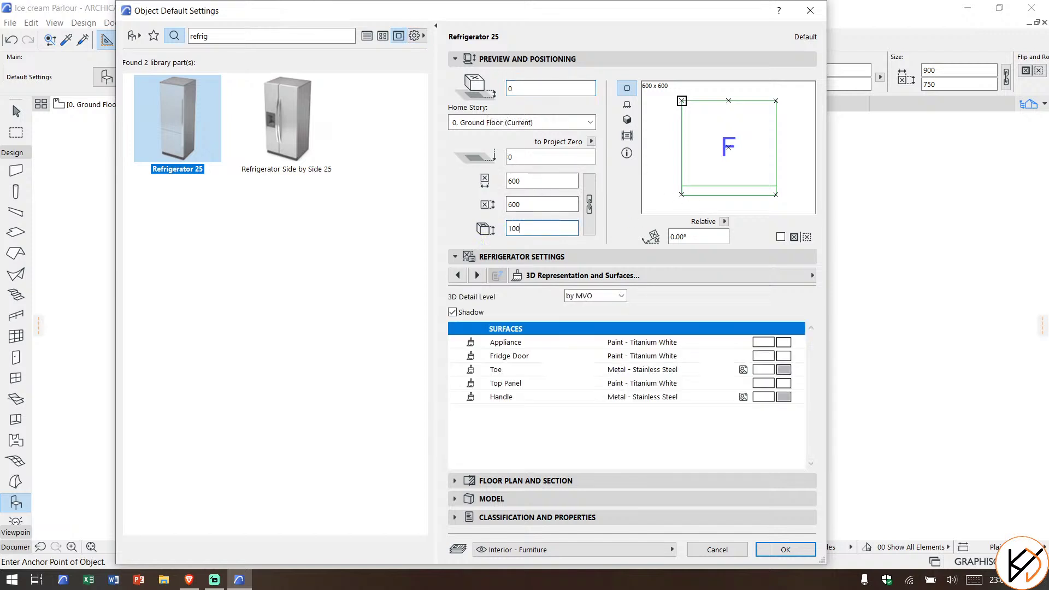
{"action": "type", "text": "1000"}
{"action": "key", "text": "Return"}
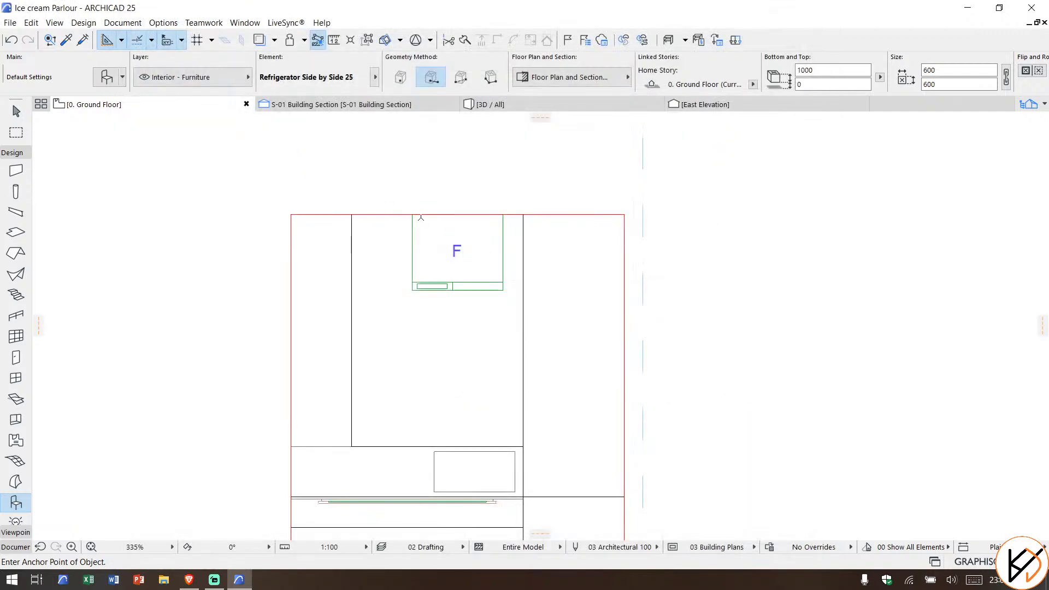
Step: Place Refrigerator 25 at the plan's upper-left outer corner, aligned along the upper wall line at an angle of 0°
{"action": "scroll", "coordinate": [279, 214], "scroll_direction": "up", "scroll_amount": 2}
{"action": "left_click", "coordinate": [295, 214]}
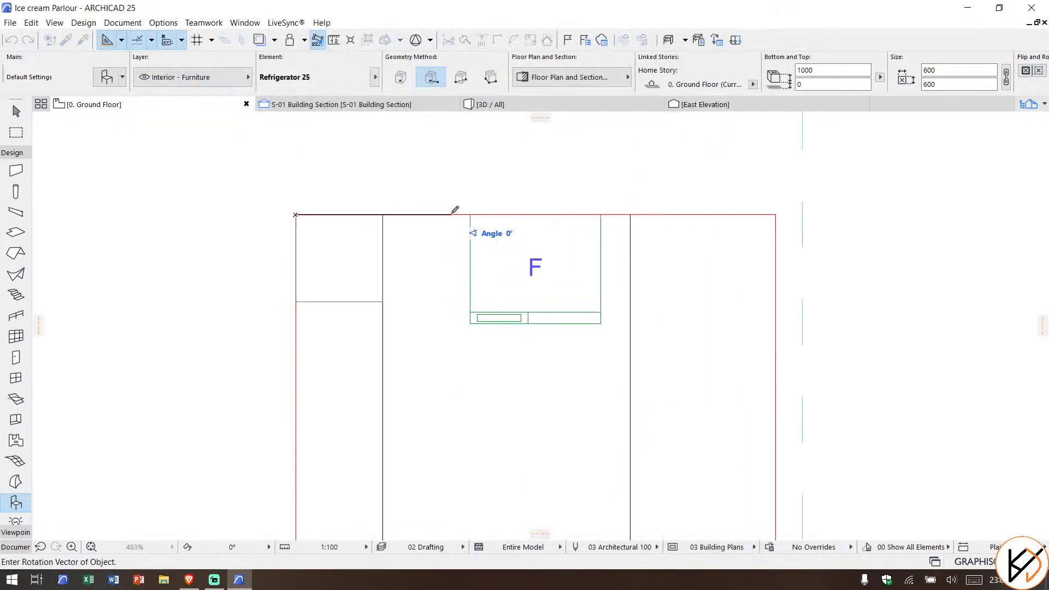
{"action": "left_click", "coordinate": [455, 215]}
{"action": "key", "text": "Escape"}
Step: Stretch the corner refrigerator horizontally from its lower-right corner to a width of 1005
{"action": "left_click", "coordinate": [383, 300]}
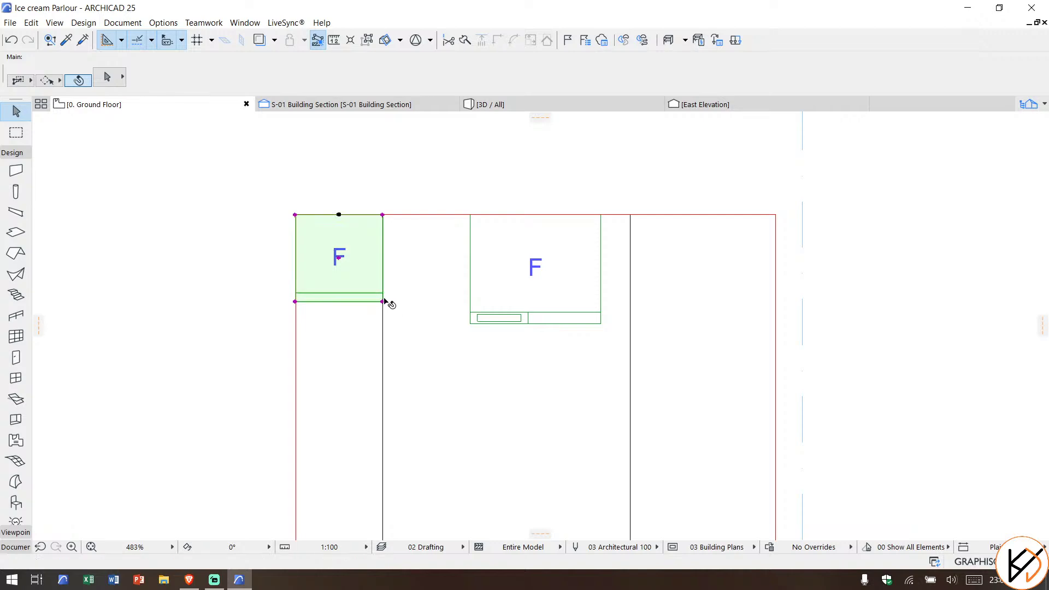
{"action": "left_click", "coordinate": [384, 301]}
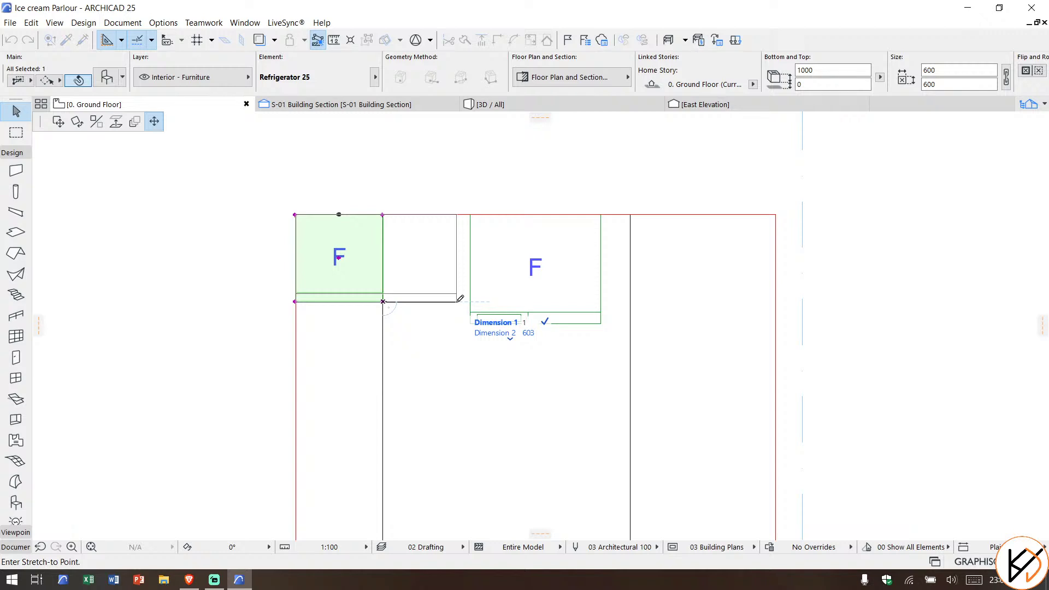
{"action": "type", "text": "1000"}
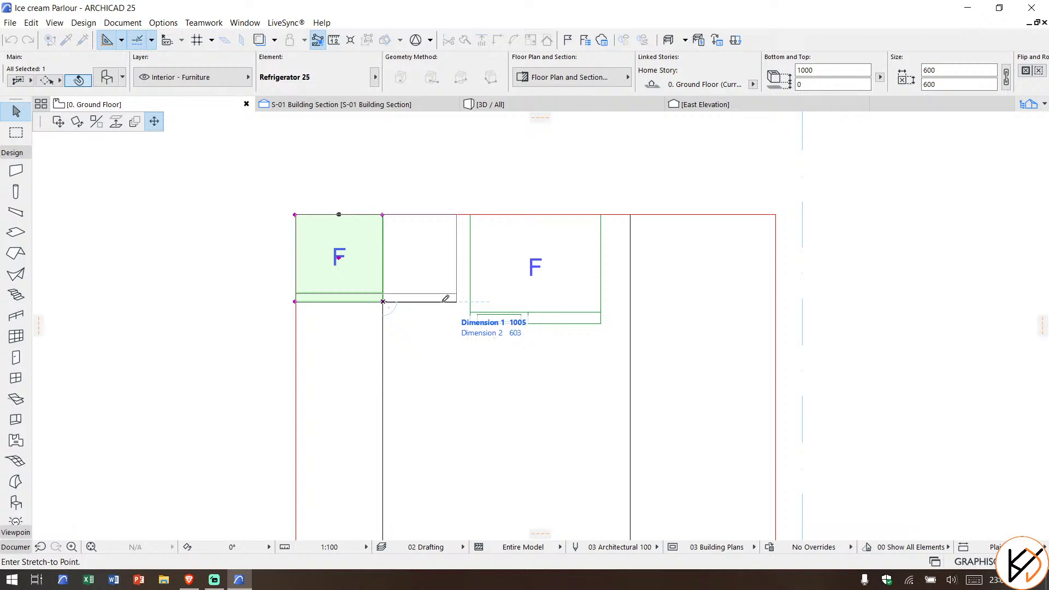
{"action": "key", "text": "Return"}
{"action": "key", "text": "Escape"}
Step: Switch to the Brave browser, search Google for "chest refrigerator dimensions" and view the dimensioned drawing of the 380 L chest freezer
{"action": "left_click", "coordinate": [189, 580]}
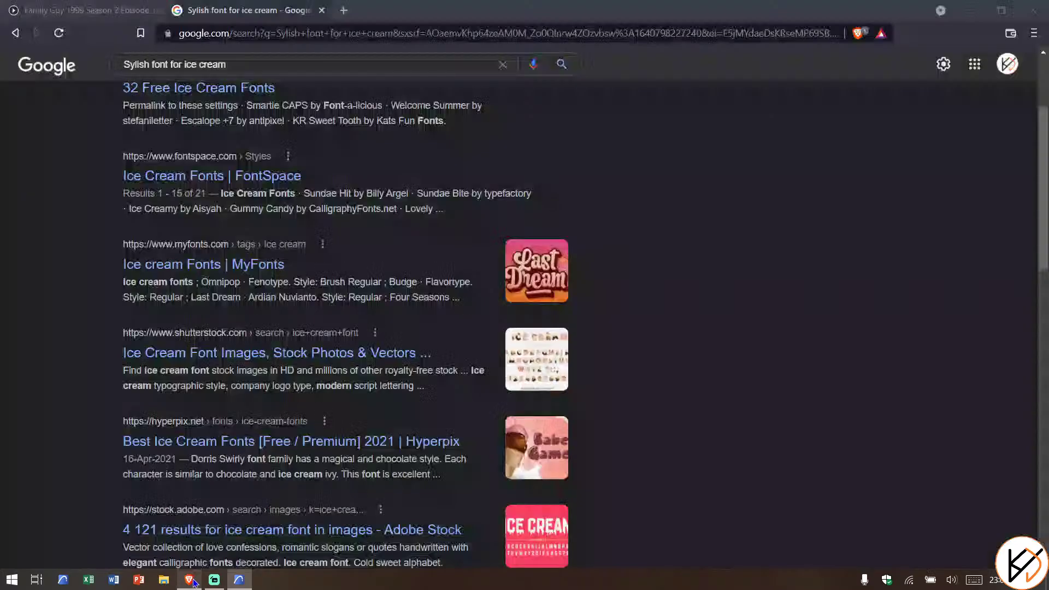
{"action": "left_click", "coordinate": [308, 34]}
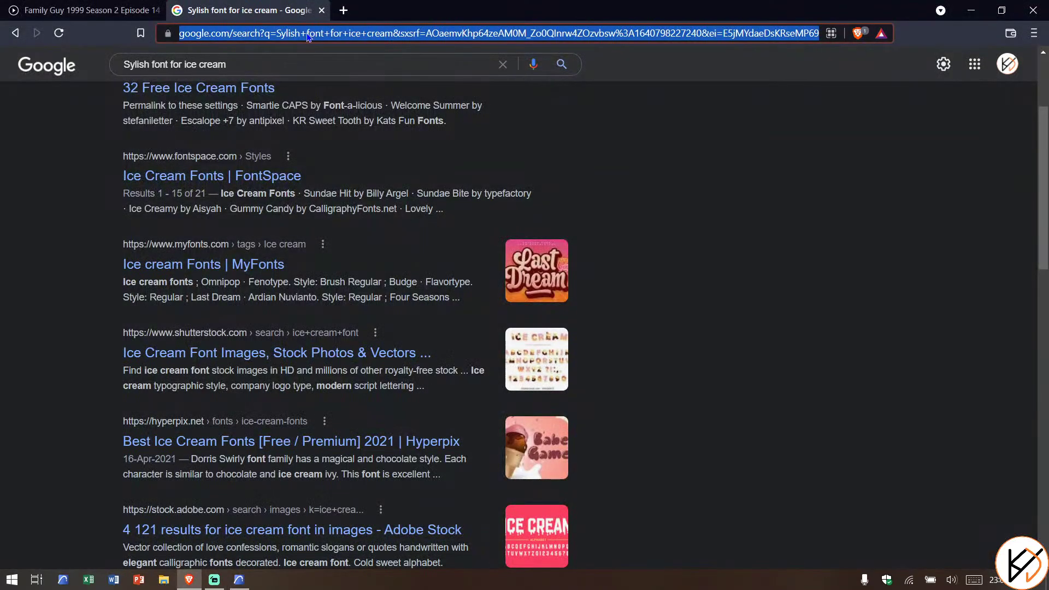
{"action": "type", "text": "chest"}
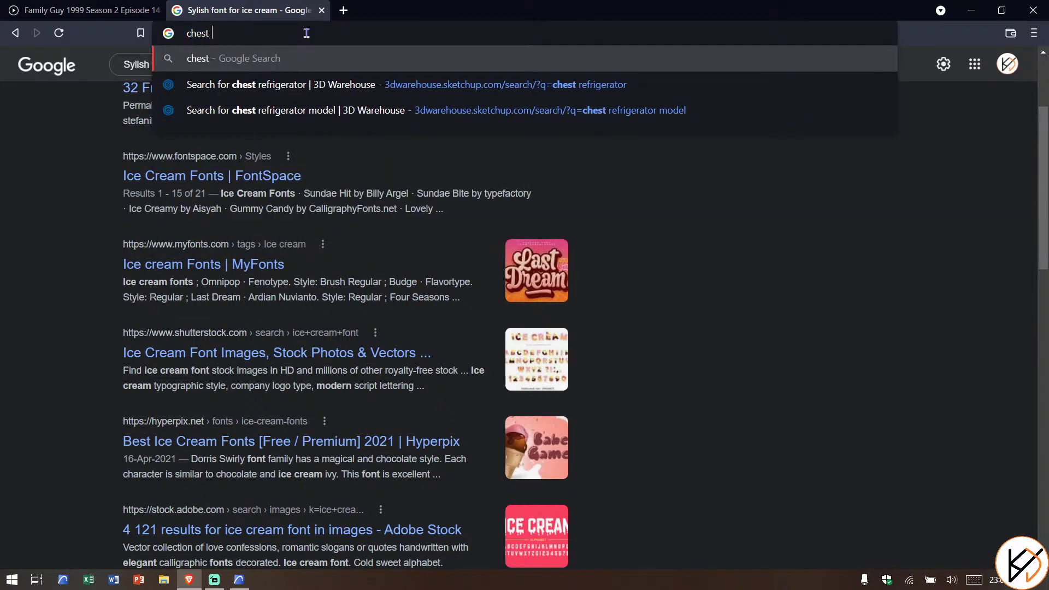
{"action": "type", "text": " refri"}
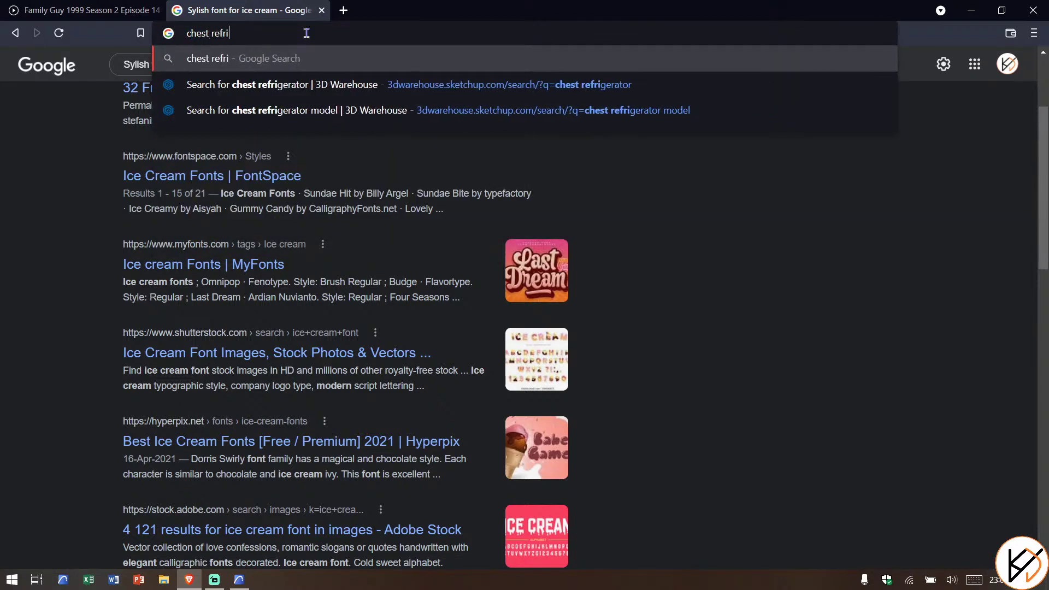
{"action": "type", "text": "girator dimen"}
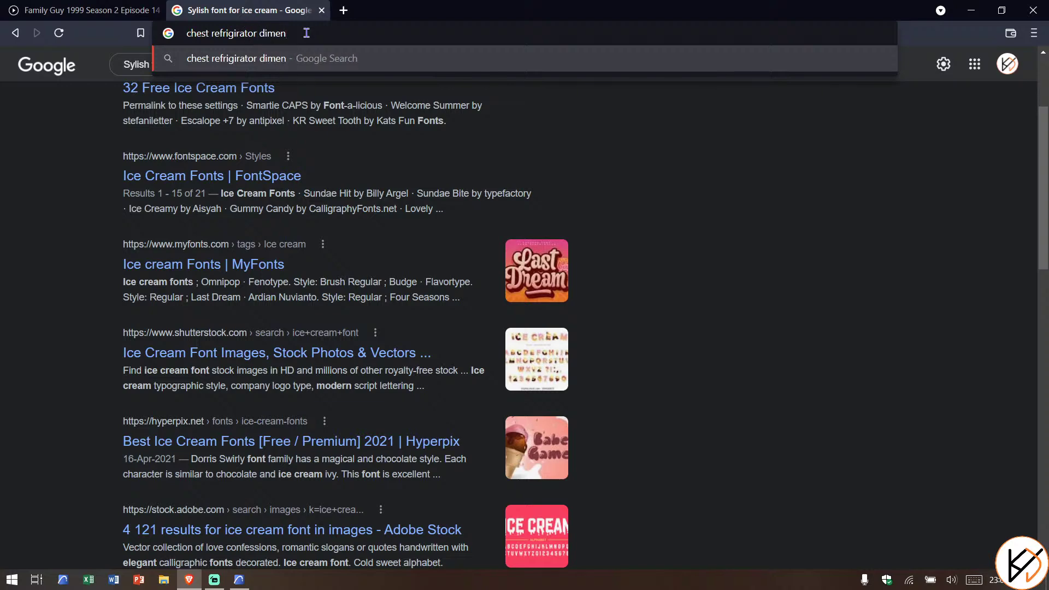
{"action": "type", "text": "sions"}
{"action": "key", "text": "Return"}
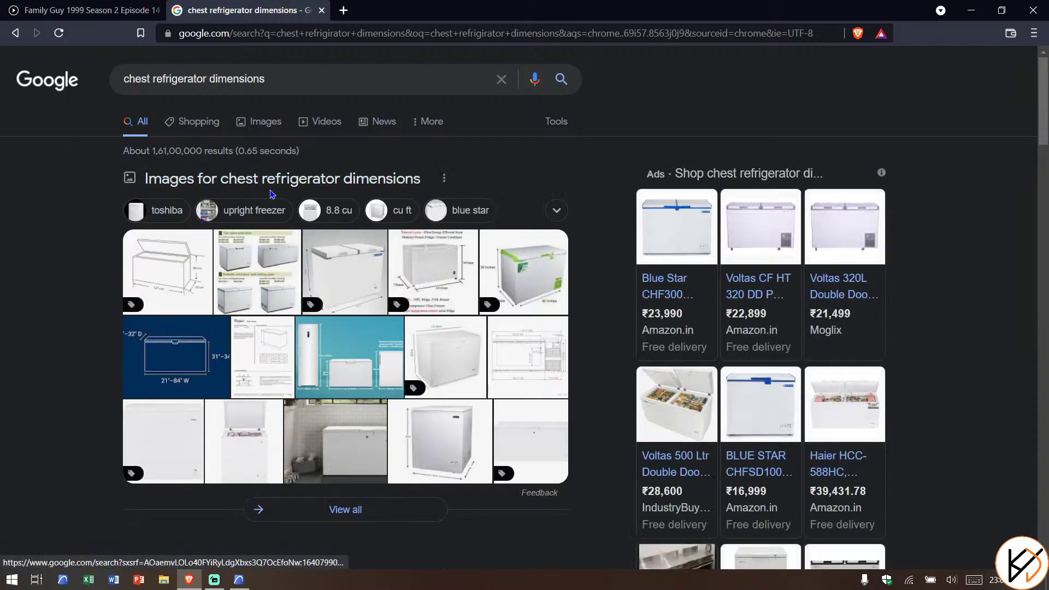
{"action": "left_click", "coordinate": [208, 291]}
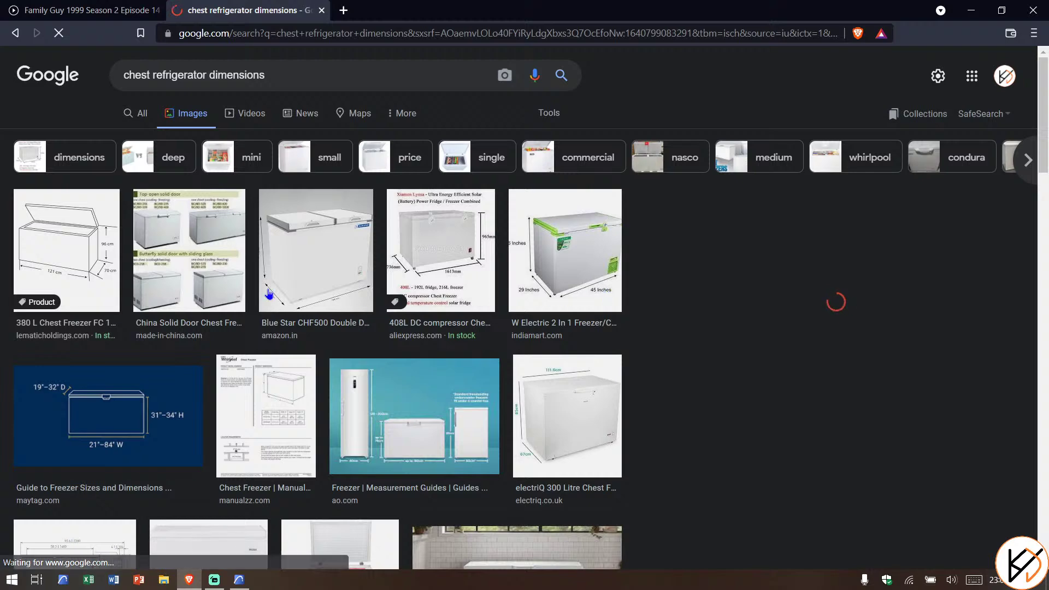
{"action": "left_click", "coordinate": [111, 296]}
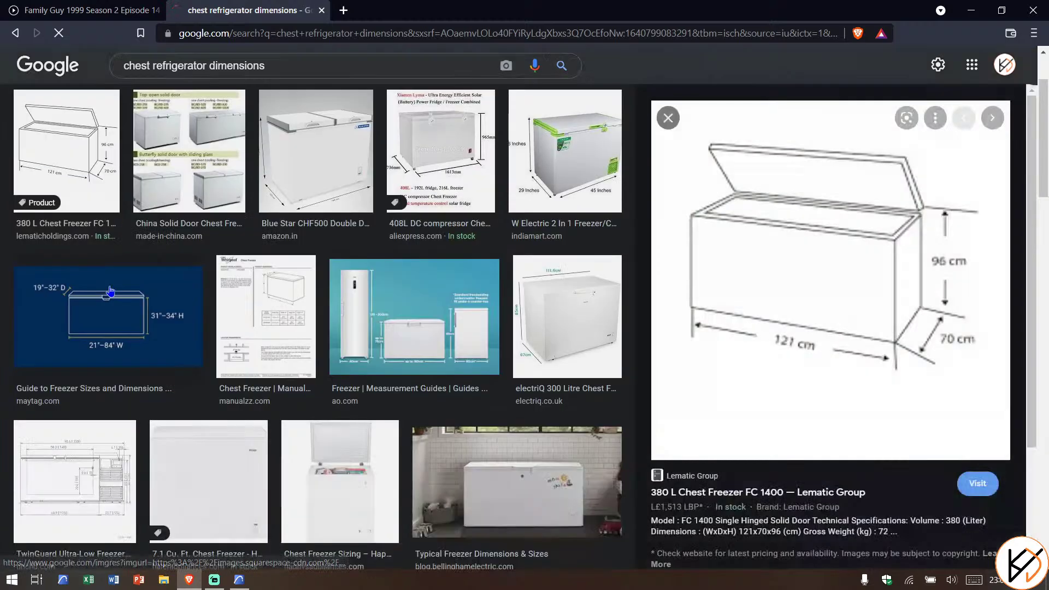
Step: Back in ARCHICAD, set the corner refrigerator's height to 960, its depth to 700 and its width to 1200
{"action": "left_click", "coordinate": [239, 579]}
{"action": "left_click", "coordinate": [417, 276]}
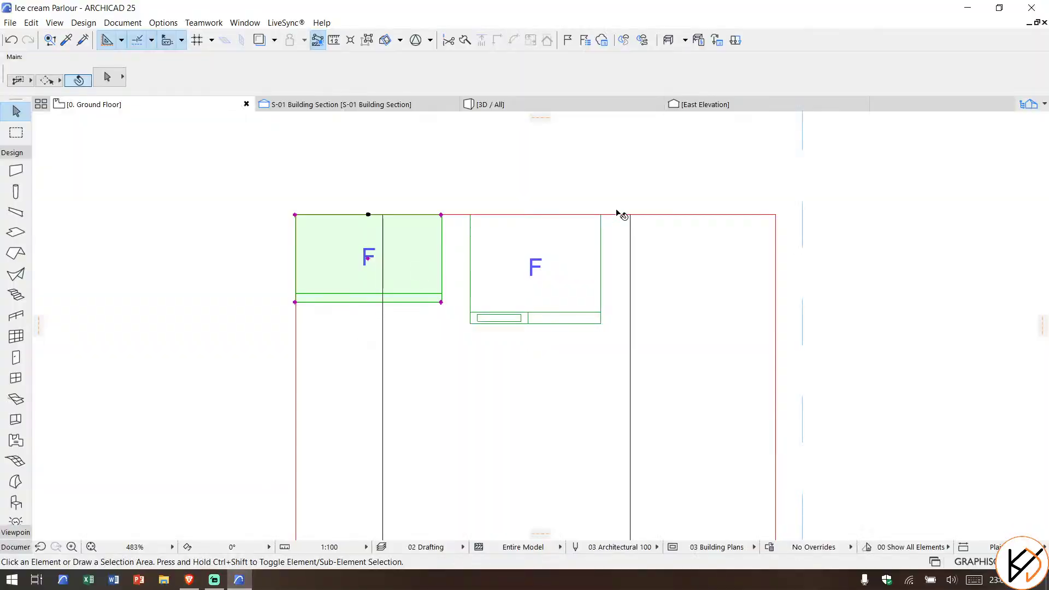
{"action": "left_click_drag", "start_coordinate": [821, 71], "coordinate": [680, 96]}
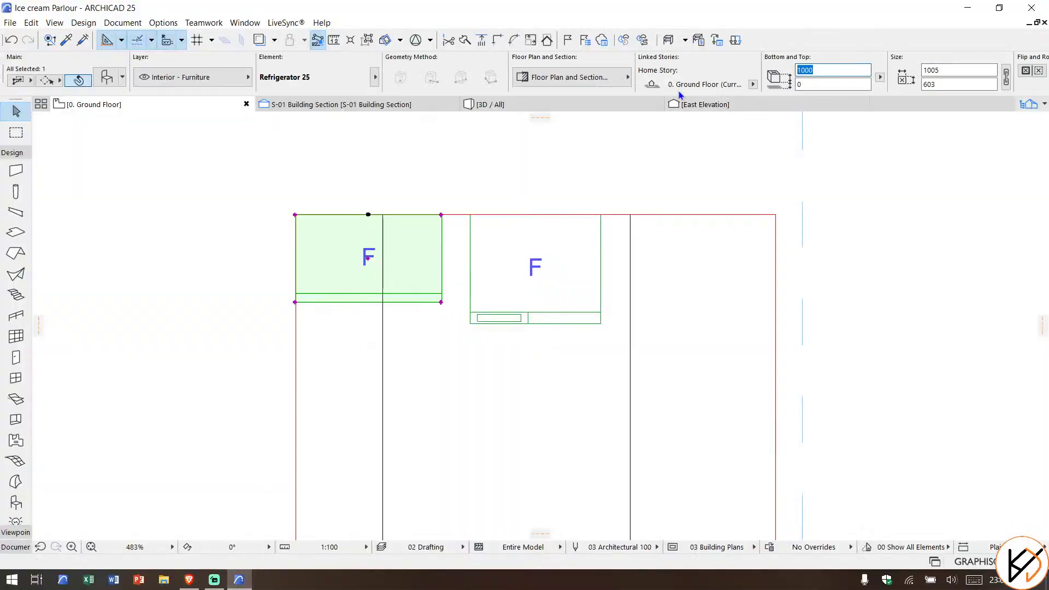
{"action": "type", "text": "960"}
{"action": "key", "text": "Tab"}
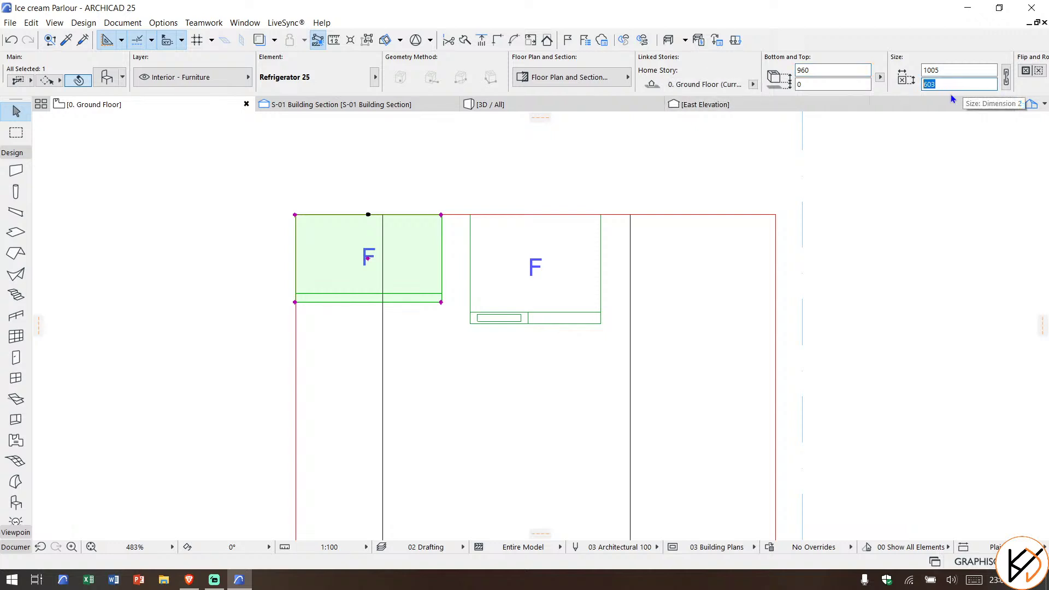
{"action": "type", "text": "700"}
{"action": "key", "text": "Tab"}
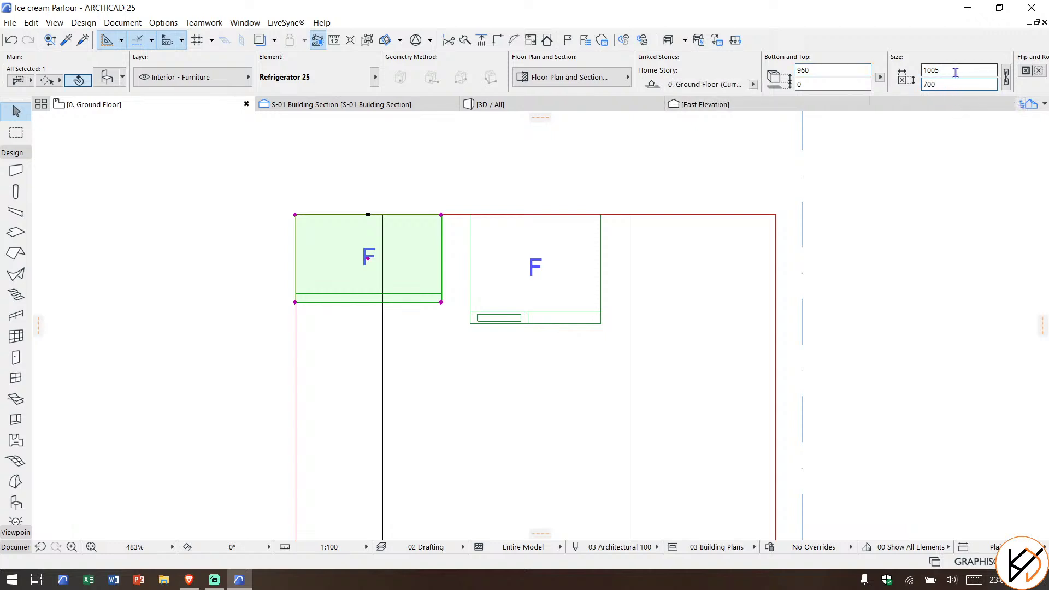
{"action": "type", "text": "12"}
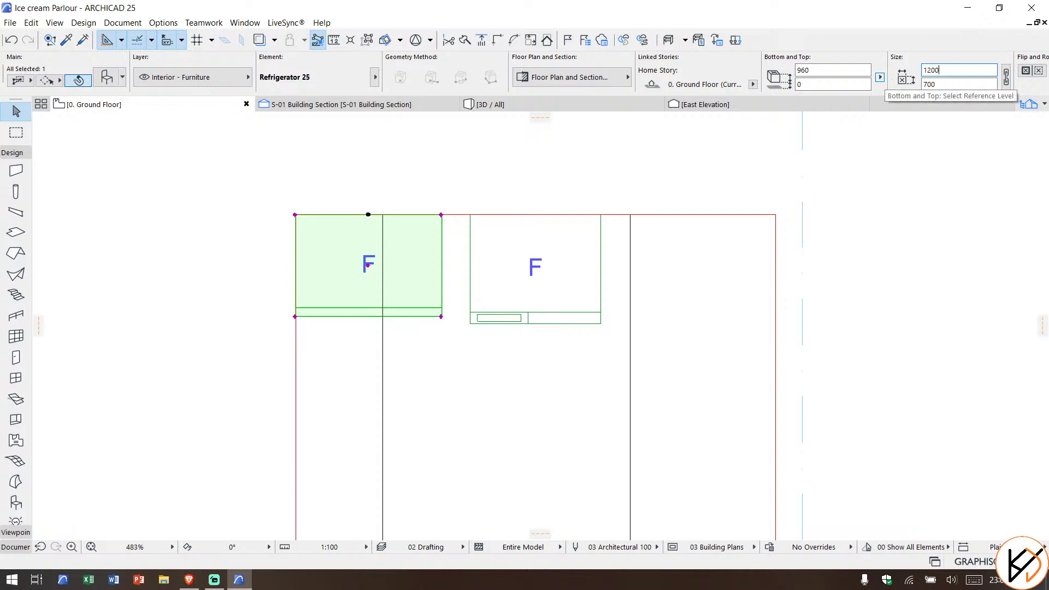
{"action": "key", "text": "Return"}
{"action": "left_click", "coordinate": [439, 388]}
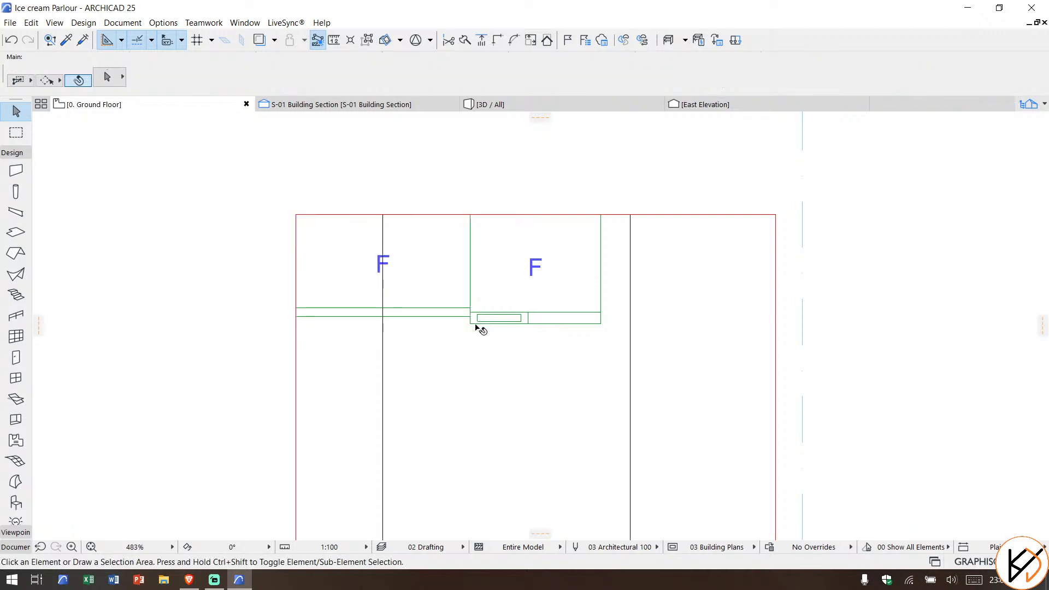
Step: Stretch the side-by-side refrigerator's lower-left corner up to the adjoining refrigerator's front corner, making it 700 deep
{"action": "left_click", "coordinate": [484, 315]}
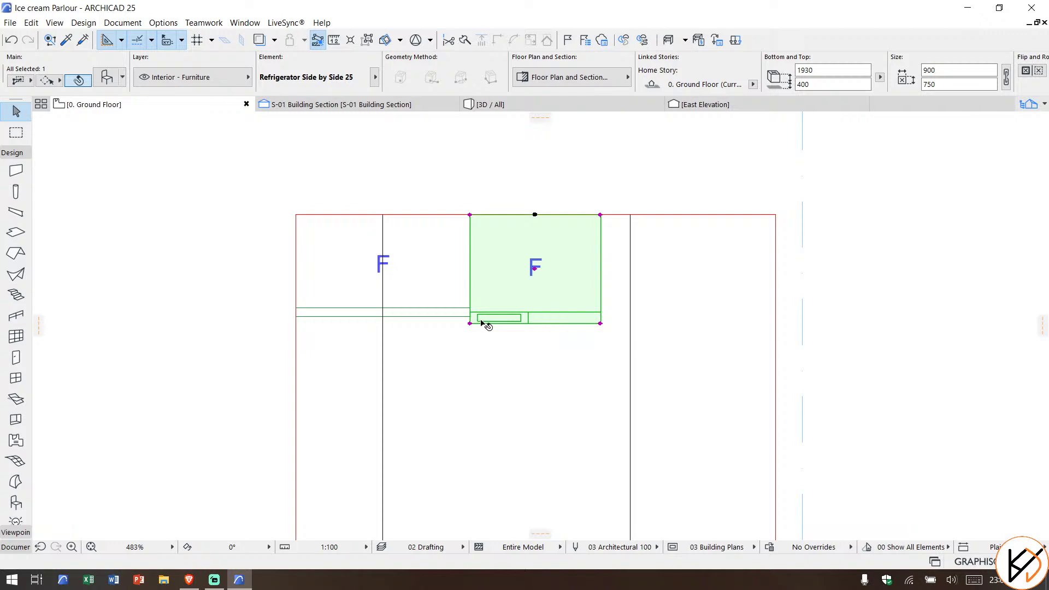
{"action": "scroll", "coordinate": [477, 322], "scroll_direction": "up", "scroll_amount": 2}
{"action": "scroll", "coordinate": [477, 323], "scroll_direction": "up", "scroll_amount": 2}
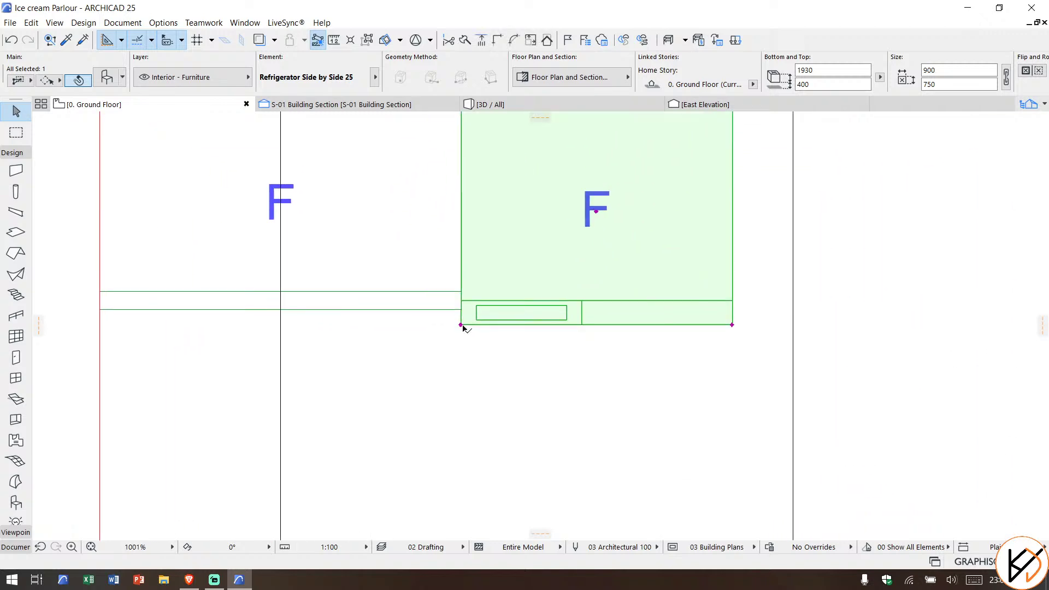
{"action": "left_click", "coordinate": [461, 326]}
{"action": "left_click", "coordinate": [465, 310]}
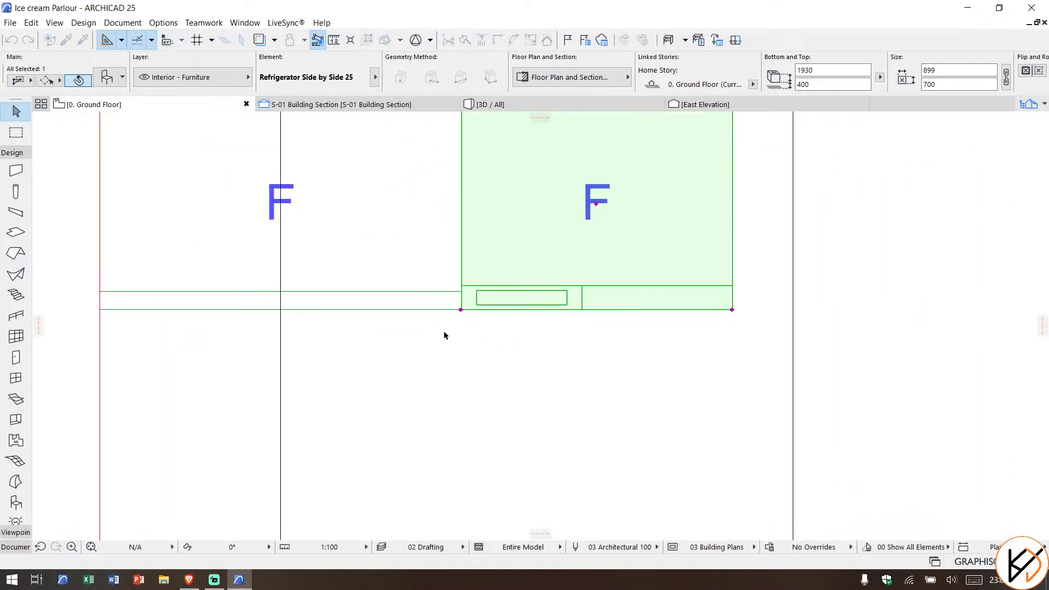
{"action": "left_click", "coordinate": [446, 335]}
{"action": "scroll", "coordinate": [445, 336], "scroll_direction": "down", "scroll_amount": 4}
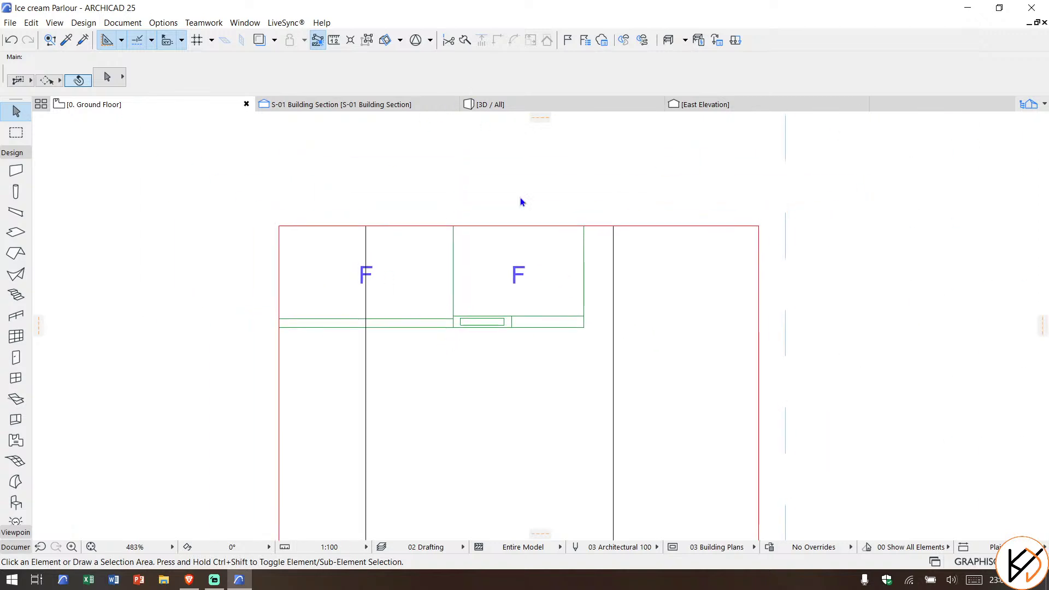
Step: Check the side-by-side refrigerator's elevation settings, and inspect both refrigerators with the counter in the 3D view
{"action": "left_click", "coordinate": [557, 293]}
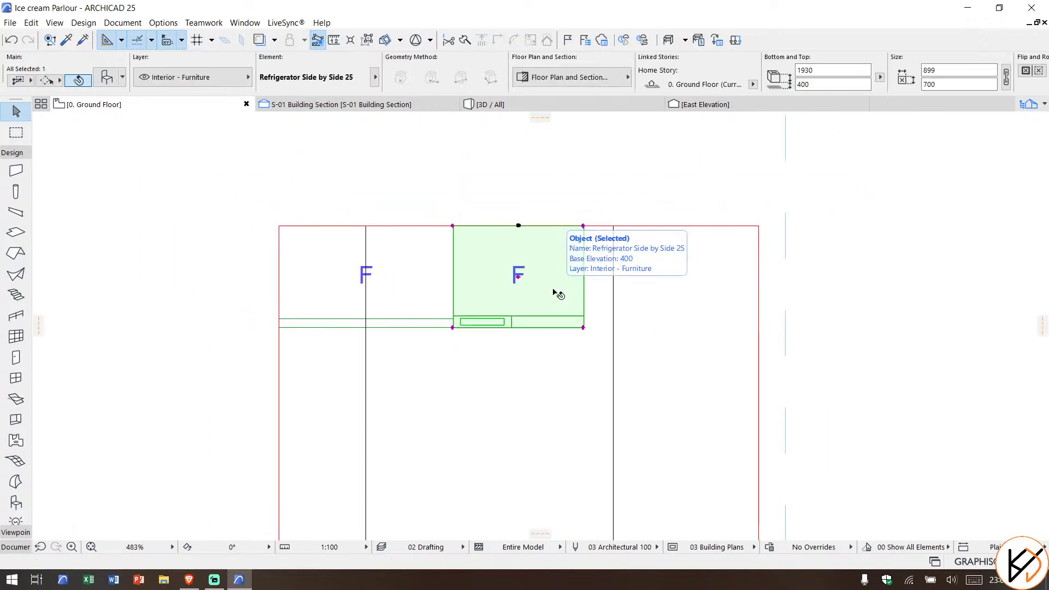
{"action": "left_click", "coordinate": [831, 84]}
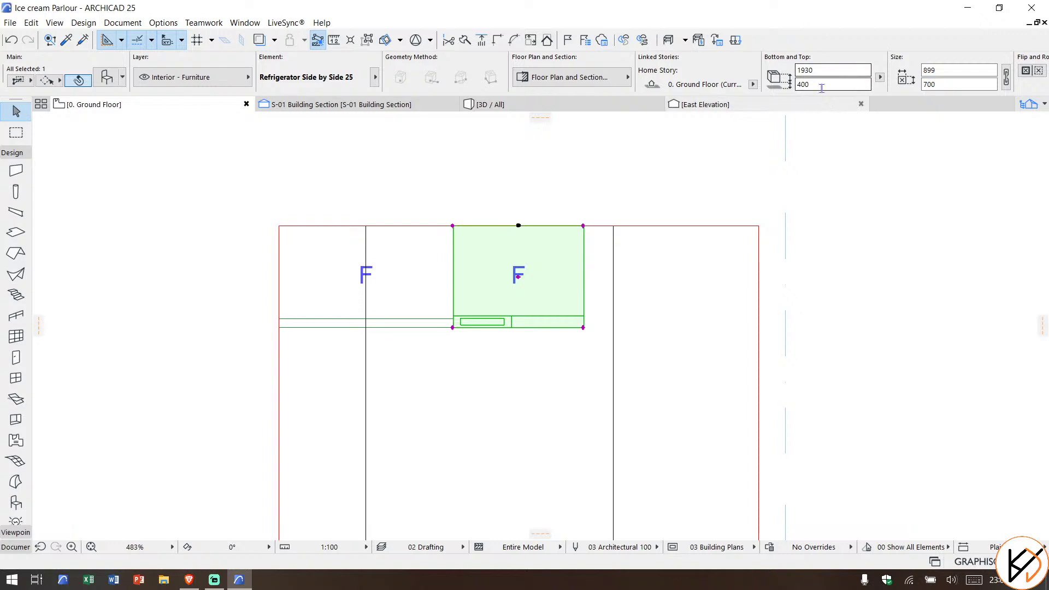
{"action": "left_click", "coordinate": [566, 180]}
{"action": "left_click", "coordinate": [526, 103]}
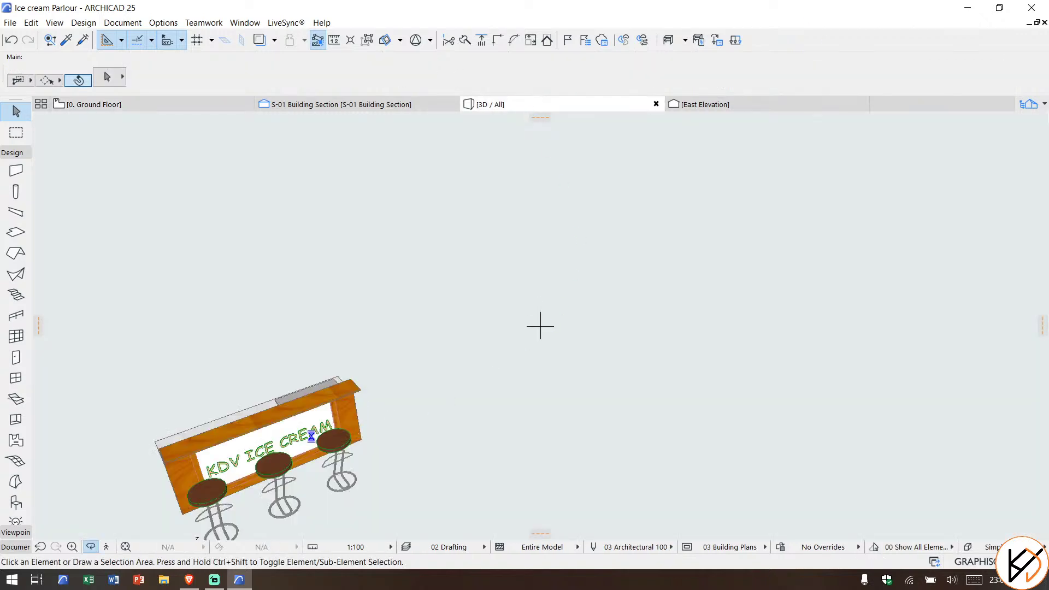
{"action": "middle_click_drag", "start_coordinate": [351, 363], "coordinate": [480, 334], "text": "shift"}
{"action": "middle_click_drag", "start_coordinate": [324, 329], "coordinate": [422, 346], "text": "shift"}
Step: On the ground floor plan, draw a 200 thick brick wall, reference line on Outside Face, along the full rear boundary behind the refrigerators
{"action": "left_click", "coordinate": [140, 105]}
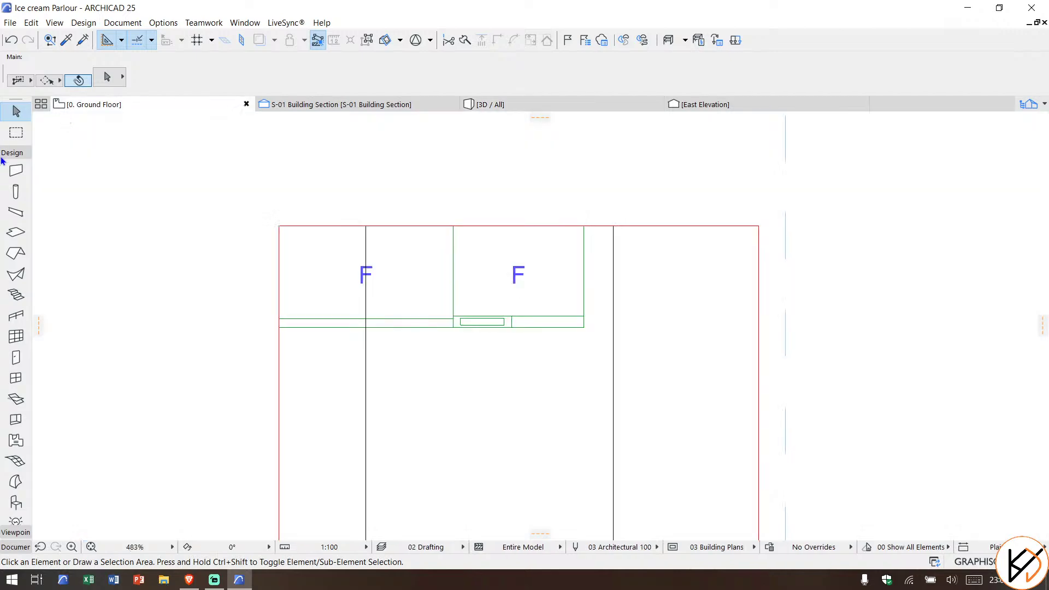
{"action": "left_click", "coordinate": [14, 172]}
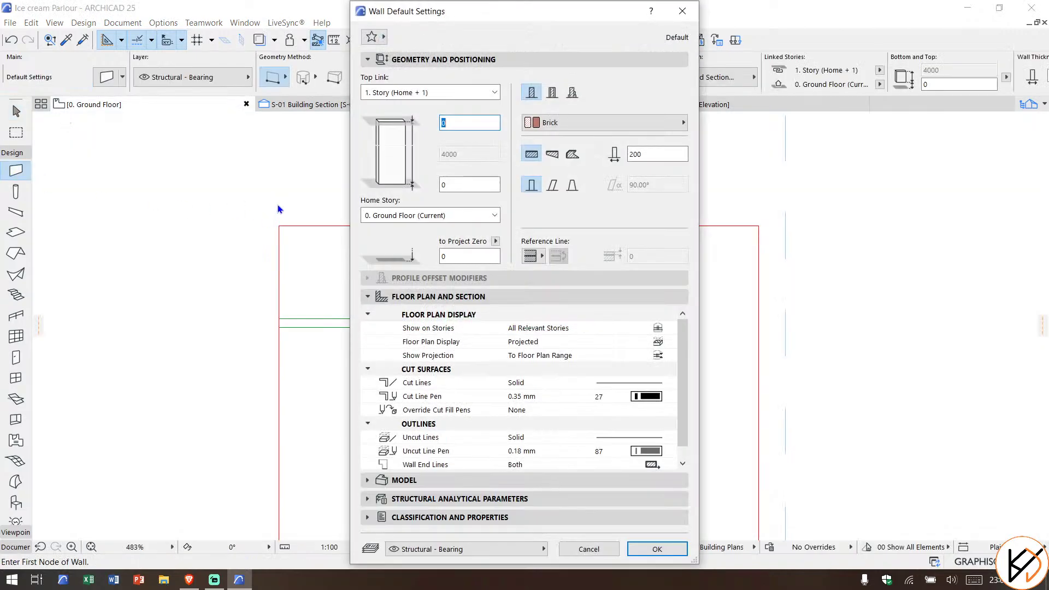
{"action": "left_click", "coordinate": [685, 16]}
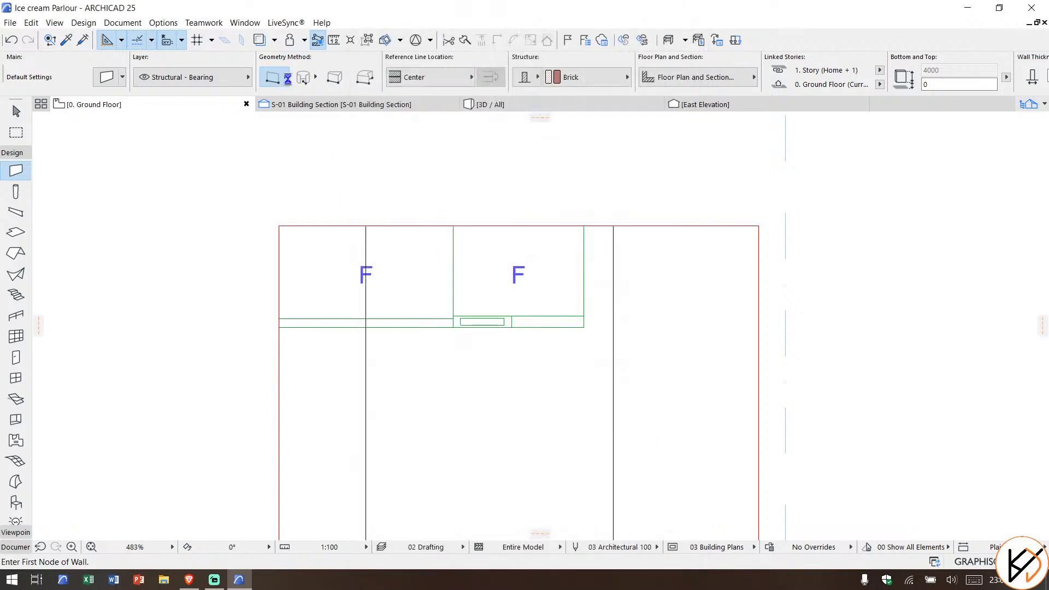
{"action": "left_click", "coordinate": [471, 76]}
{"action": "left_click", "coordinate": [505, 75]}
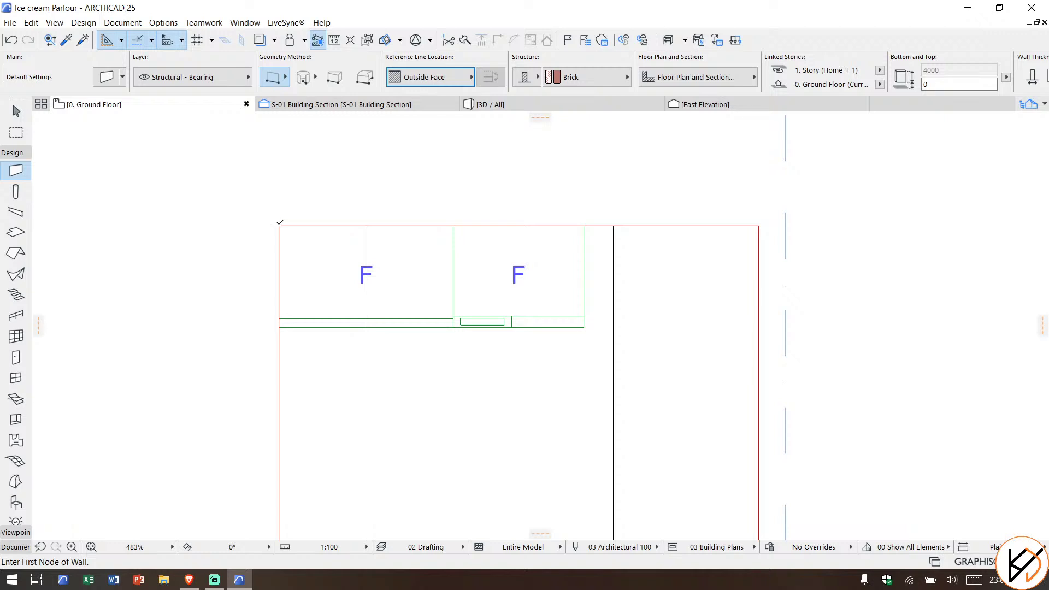
{"action": "left_click", "coordinate": [280, 226]}
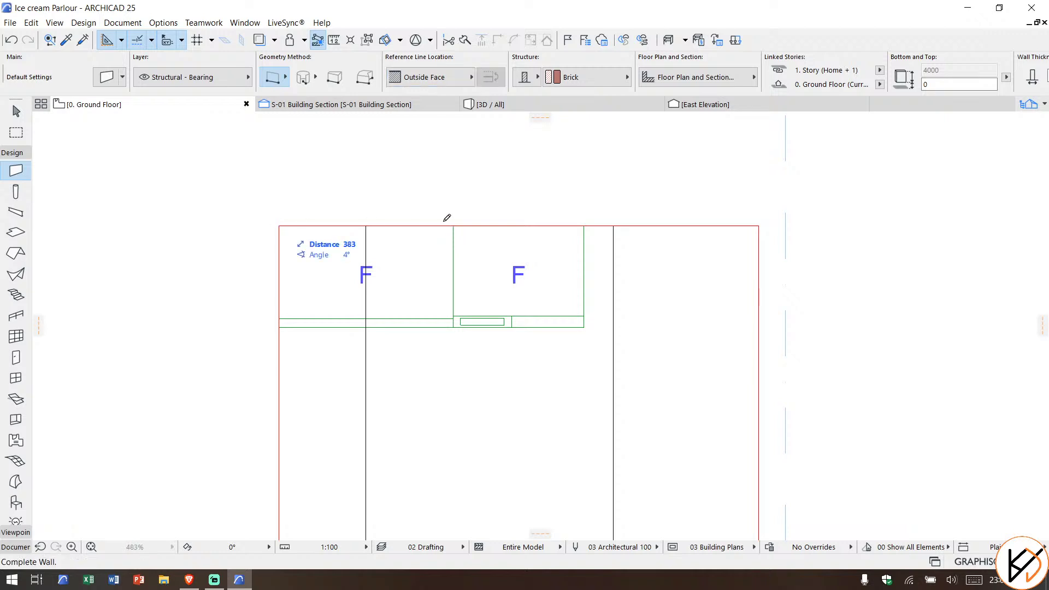
{"action": "left_click", "coordinate": [758, 225]}
{"action": "key", "text": "shift+F1"}
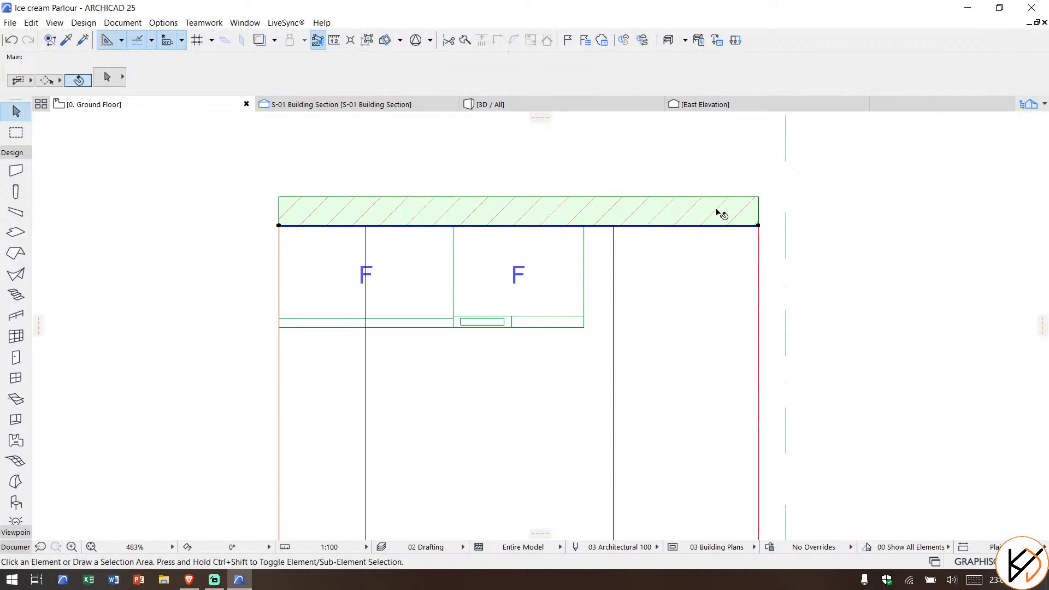
{"action": "double_click", "coordinate": [667, 225]}
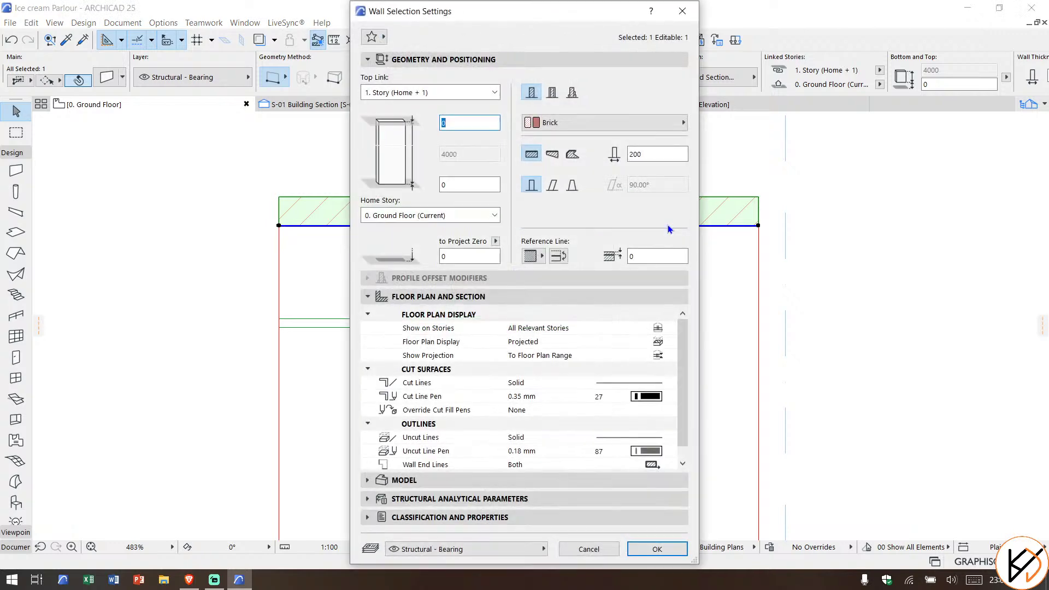
{"action": "left_click", "coordinate": [661, 547]}
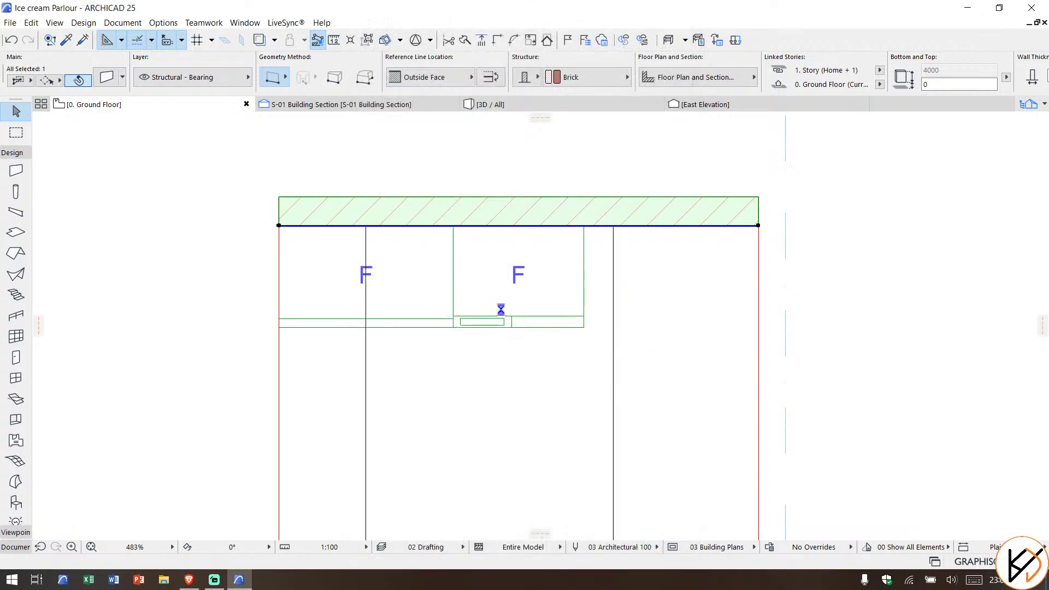
Step: Examine the brick wall and the refrigerators in front of it from several angles in the 3D view
{"action": "left_click", "coordinate": [517, 106]}
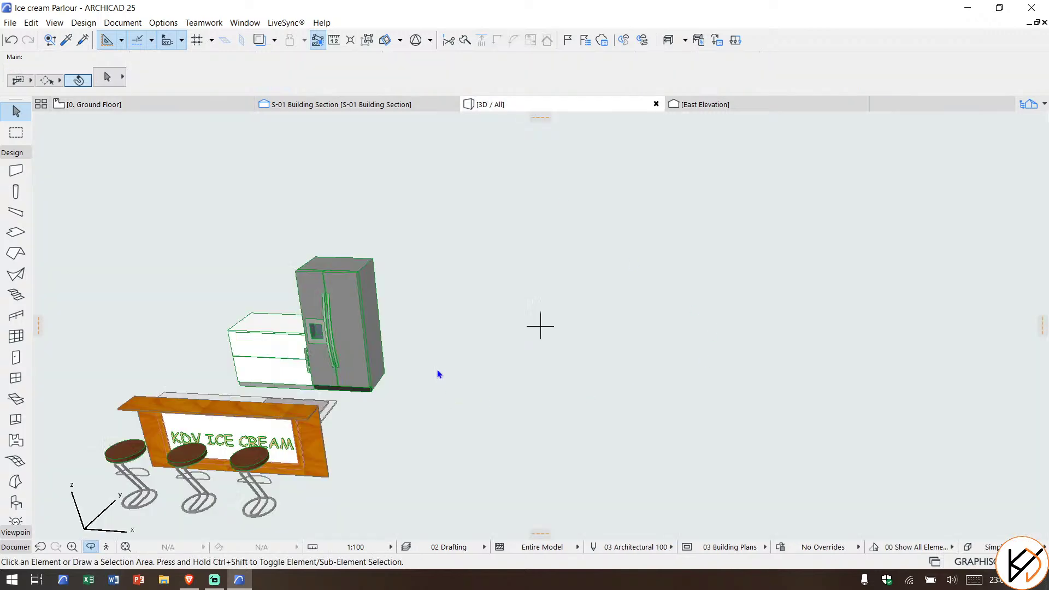
{"action": "middle_click_drag", "start_coordinate": [437, 374], "coordinate": [550, 271], "text": "shift"}
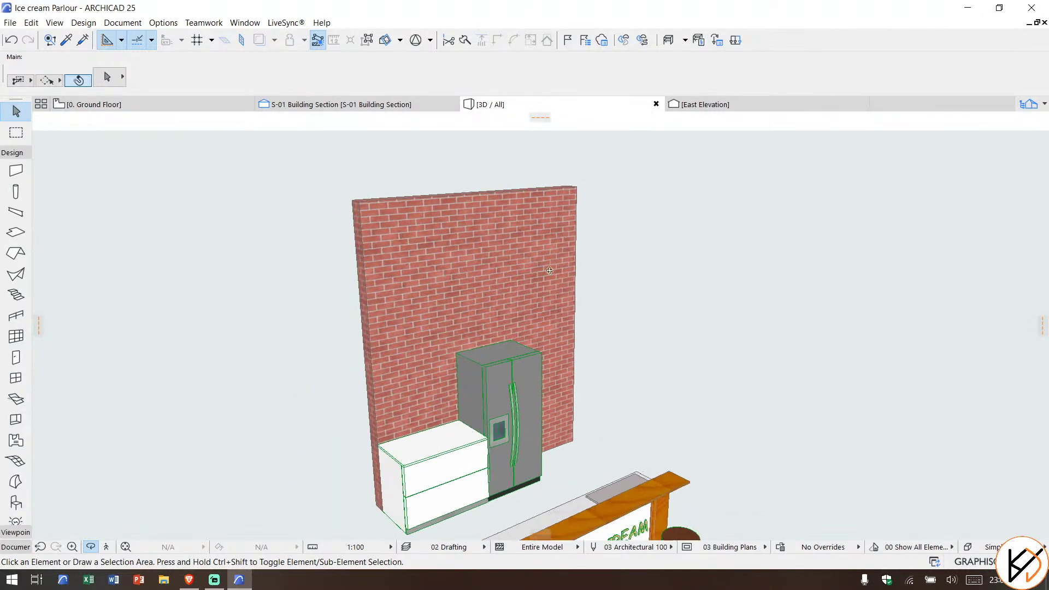
{"action": "middle_click_drag", "start_coordinate": [483, 299], "coordinate": [437, 334], "text": "shift"}
{"action": "scroll", "coordinate": [404, 368], "scroll_direction": "up", "scroll_amount": 2}
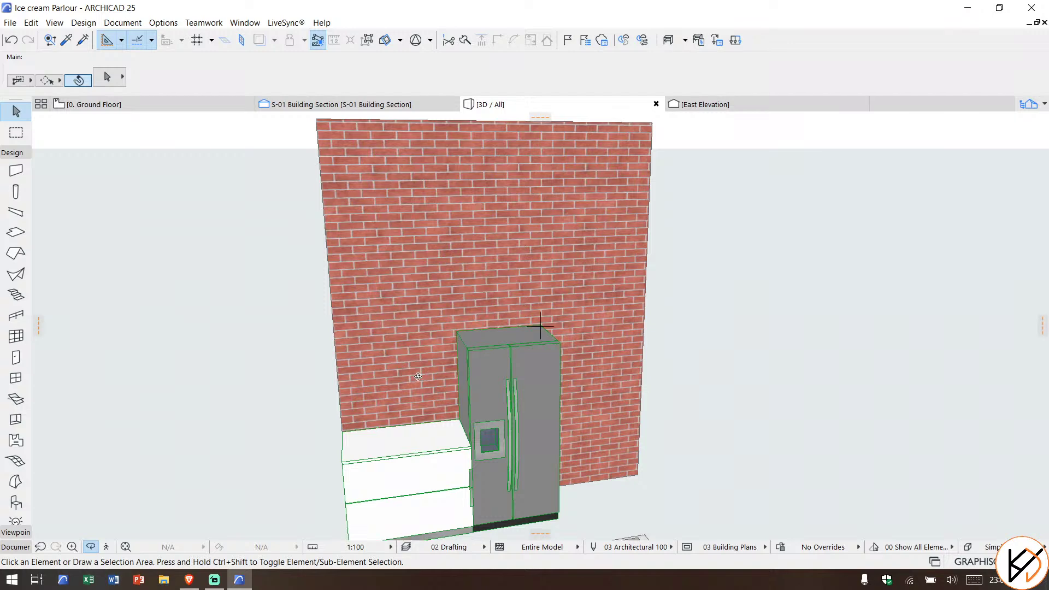
{"action": "middle_click_drag", "start_coordinate": [418, 377], "coordinate": [418, 340], "text": "shift"}
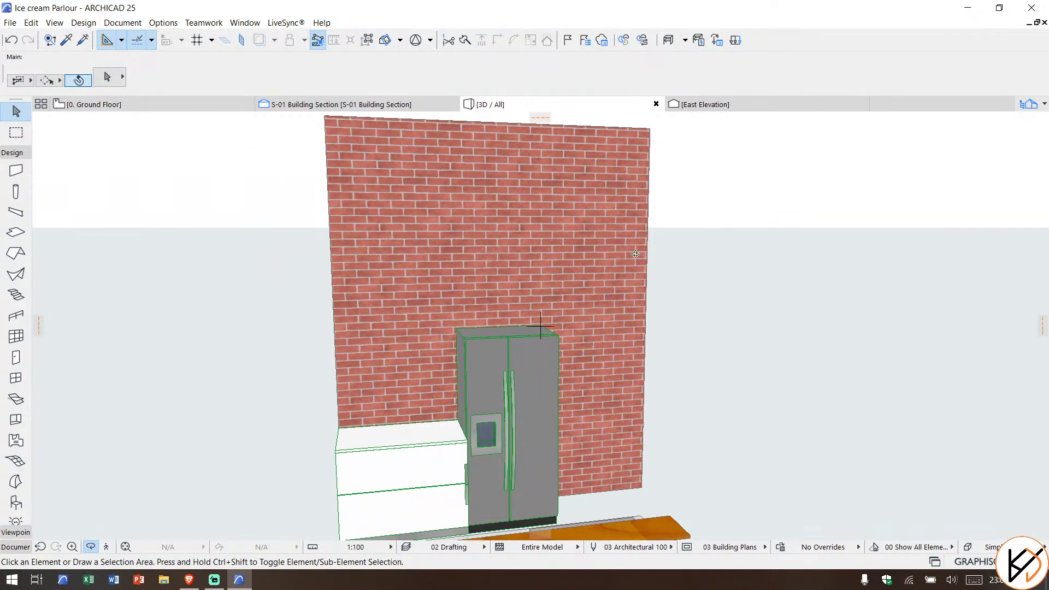
{"action": "middle_click_drag", "start_coordinate": [636, 254], "coordinate": [454, 273], "text": "shift"}
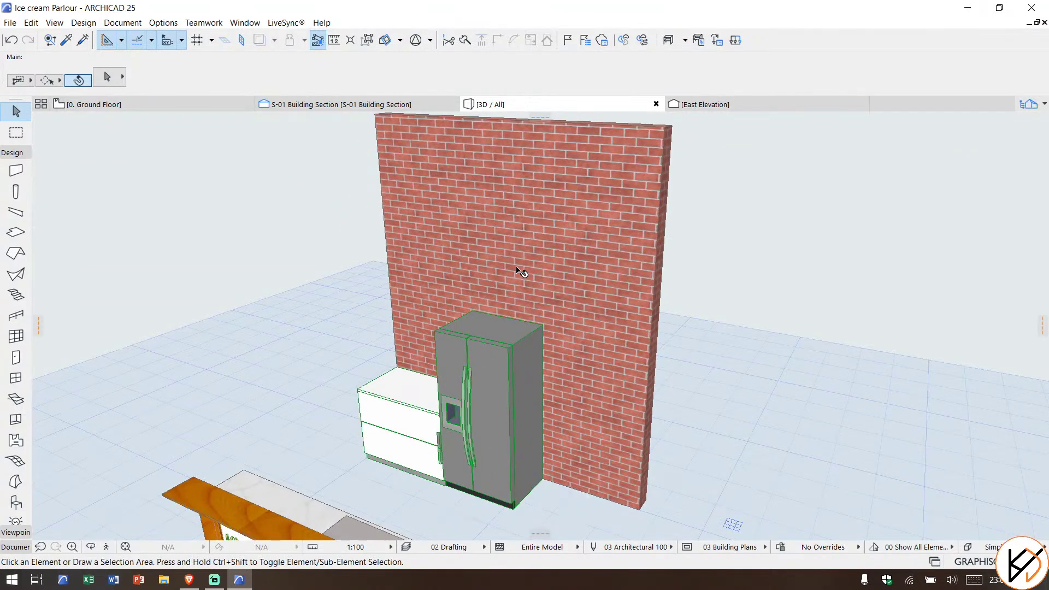
{"action": "left_click", "coordinate": [91, 548]}
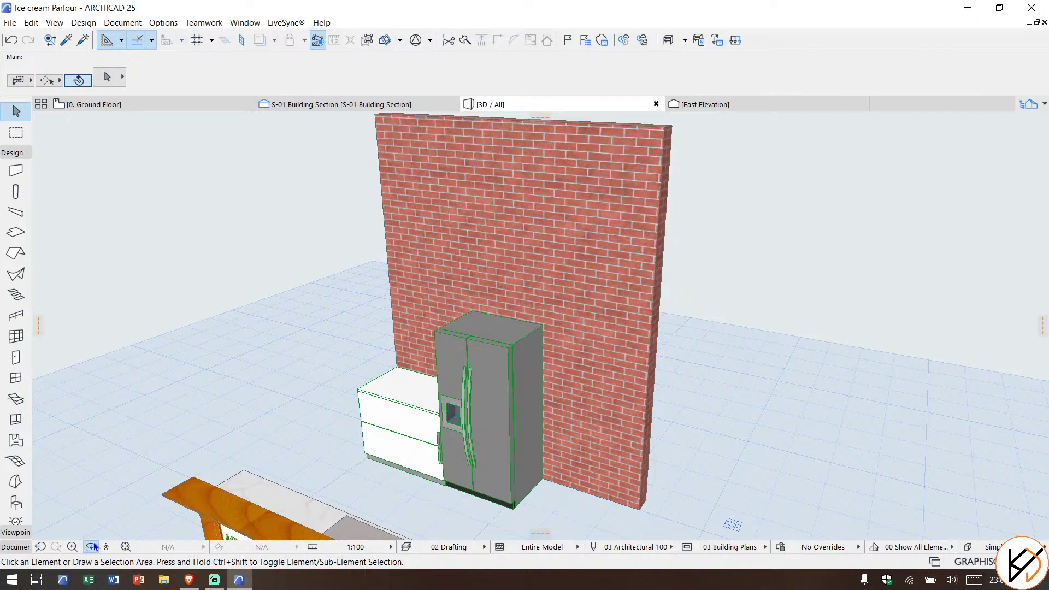
Step: Switch from the 3D view to the ground floor plan, framing the counter area
{"action": "left_click_drag", "start_coordinate": [1027, 284], "coordinate": [632, 350]}
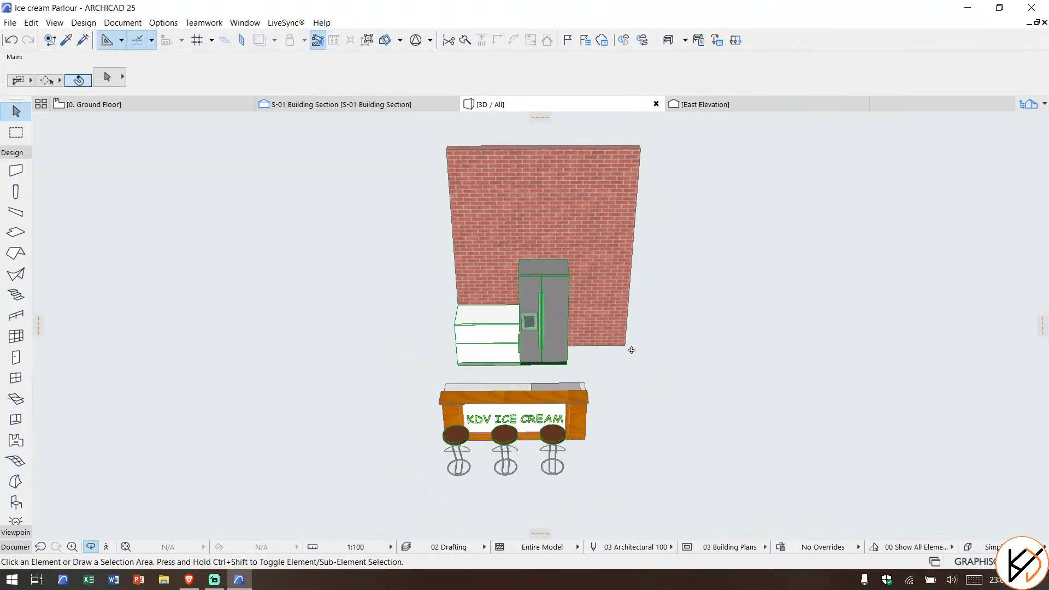
{"action": "left_click", "coordinate": [142, 107]}
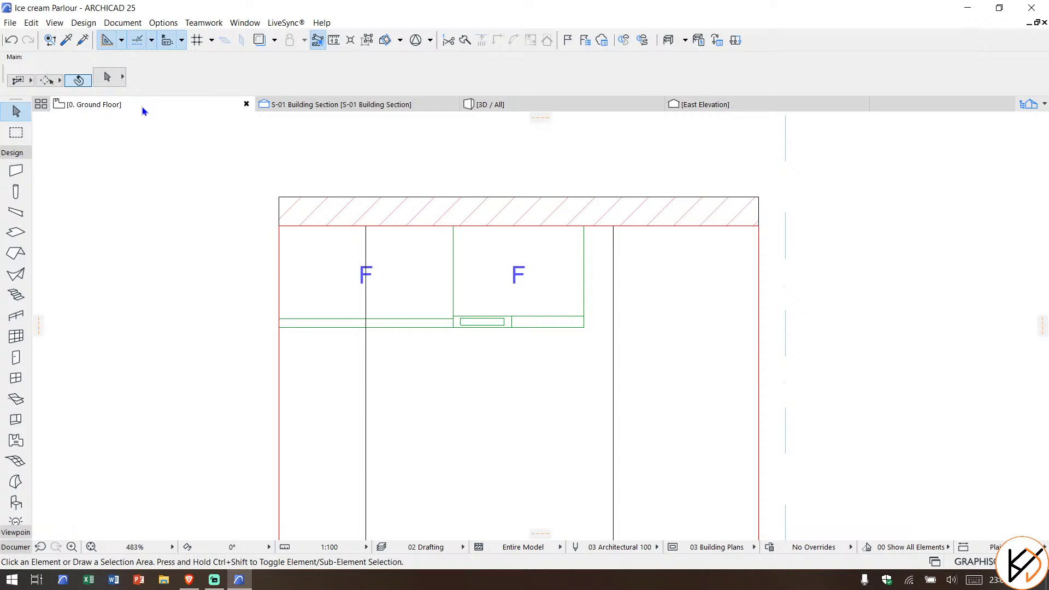
{"action": "scroll", "coordinate": [115, 183], "scroll_direction": "down", "scroll_amount": 5}
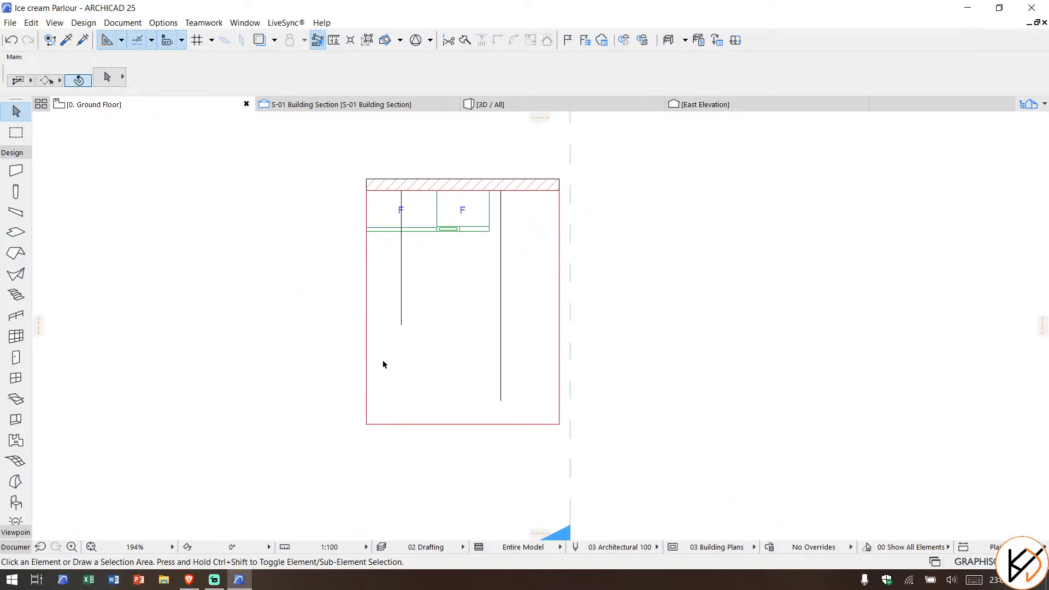
{"action": "scroll", "coordinate": [392, 264], "scroll_direction": "up", "scroll_amount": 2}
{"action": "scroll", "coordinate": [392, 264], "scroll_direction": "up", "scroll_amount": 1}
Step: Try to add a node to the counter slab's rear edge where the left vertical guide line meets it
{"action": "left_click", "coordinate": [387, 403]}
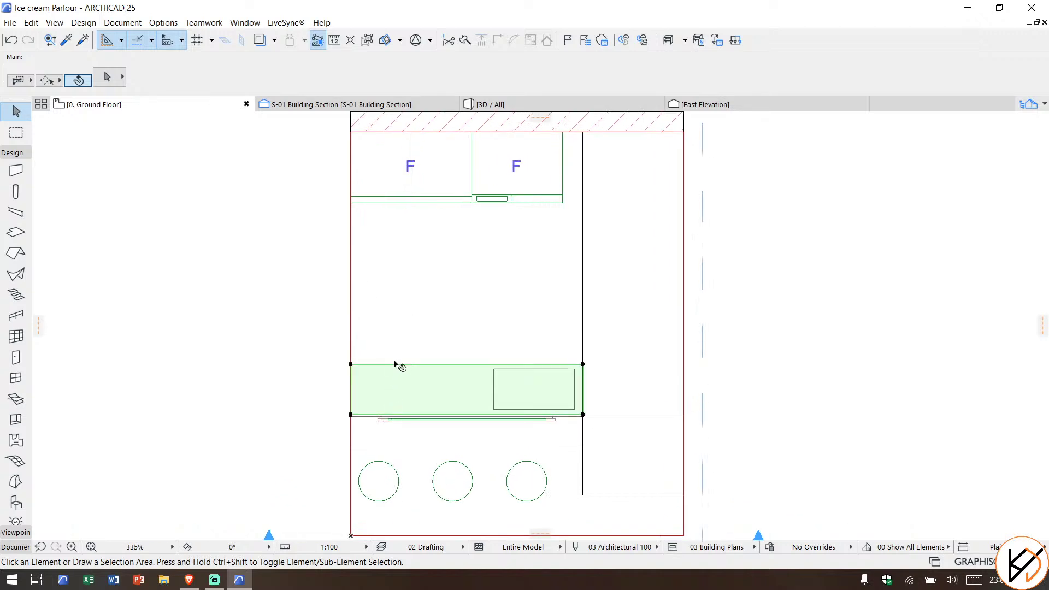
{"action": "scroll", "coordinate": [398, 367], "scroll_direction": "up", "scroll_amount": 2}
{"action": "left_click", "coordinate": [398, 364]}
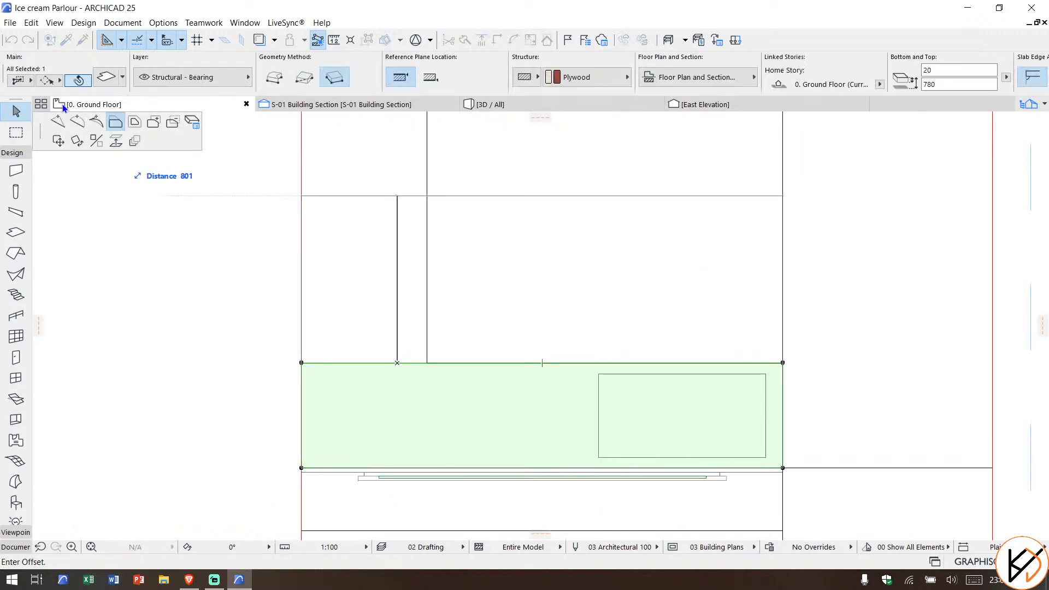
{"action": "left_click", "coordinate": [427, 362]}
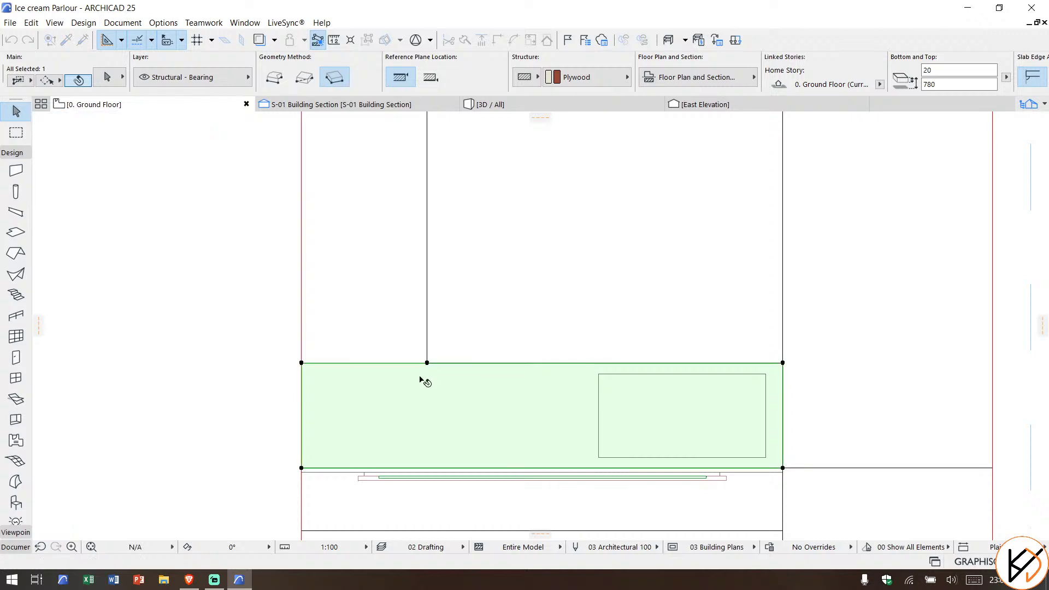
Step: Offset the short left part of the counter slab's rear edge toward the brick wall to form an L-shaped counter
{"action": "left_click", "coordinate": [393, 362]}
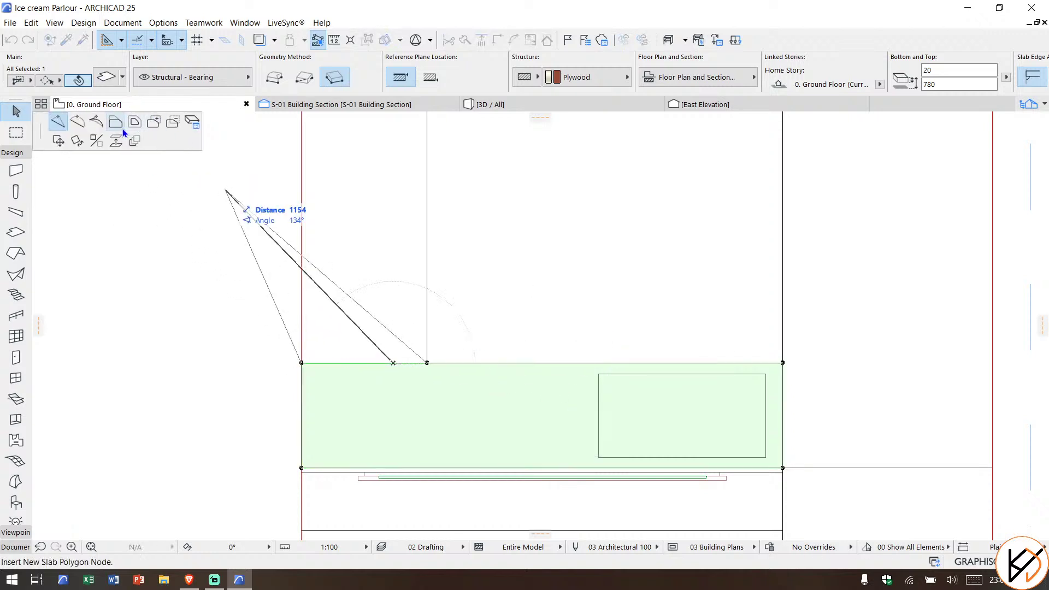
{"action": "scroll", "coordinate": [399, 336], "scroll_direction": "down", "scroll_amount": 3}
{"action": "scroll", "coordinate": [421, 272], "scroll_direction": "up", "scroll_amount": 2}
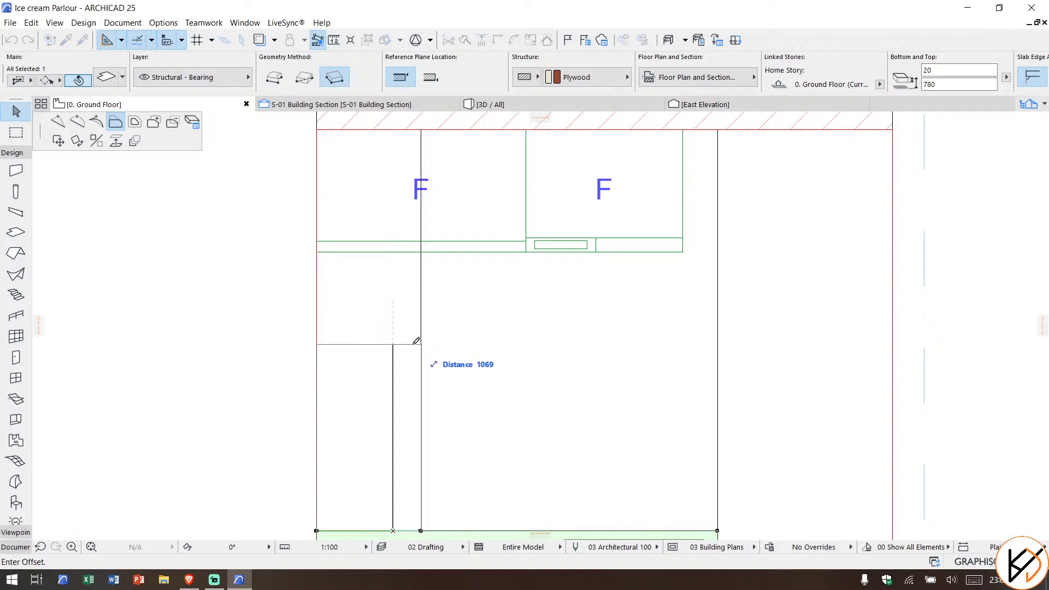
{"action": "type", "text": "10"}
{"action": "key", "text": "Return"}
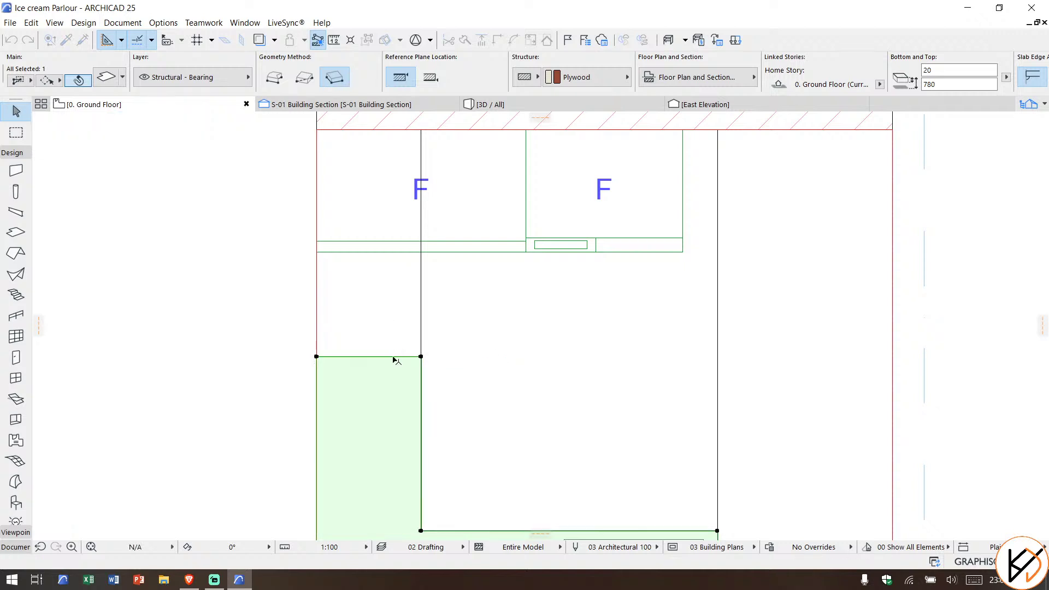
{"action": "key", "text": "Escape"}
Step: Delete the left vertical guide line between the brick wall and the counter, and inspect the overlapping L-shaped slabs
{"action": "scroll", "coordinate": [455, 350], "scroll_direction": "down", "scroll_amount": 5}
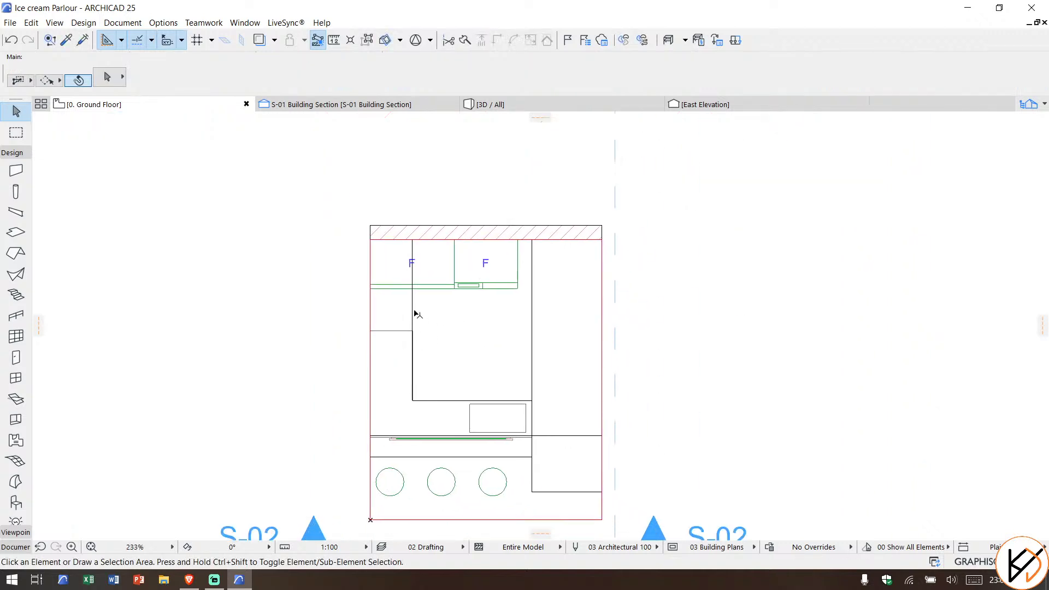
{"action": "left_click", "coordinate": [413, 308]}
{"action": "key", "text": "Delete"}
{"action": "left_click", "coordinate": [400, 388]}
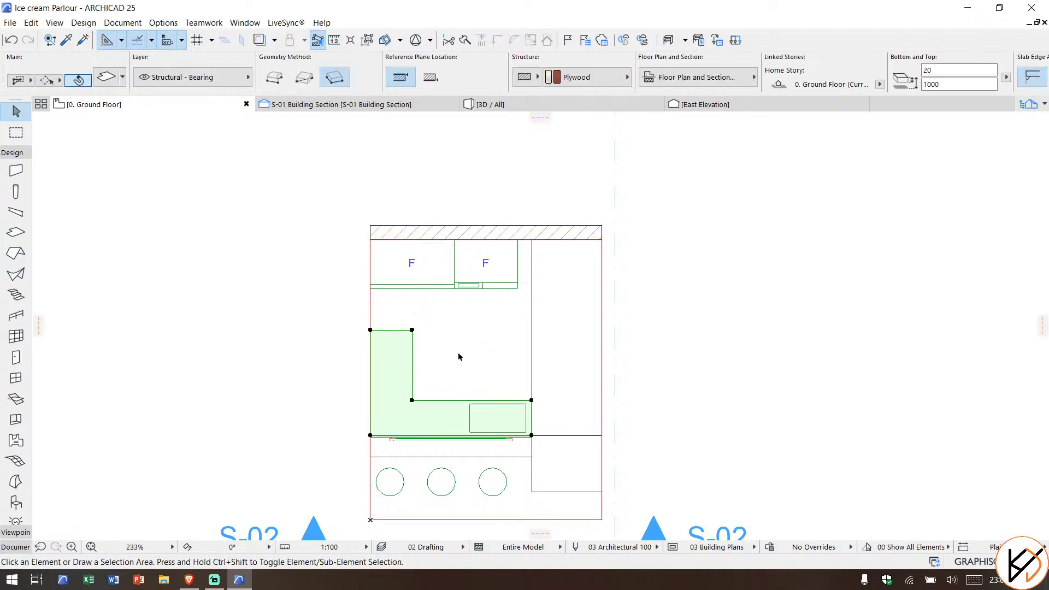
{"action": "key", "text": "Escape"}
{"action": "left_click", "coordinate": [411, 360]}
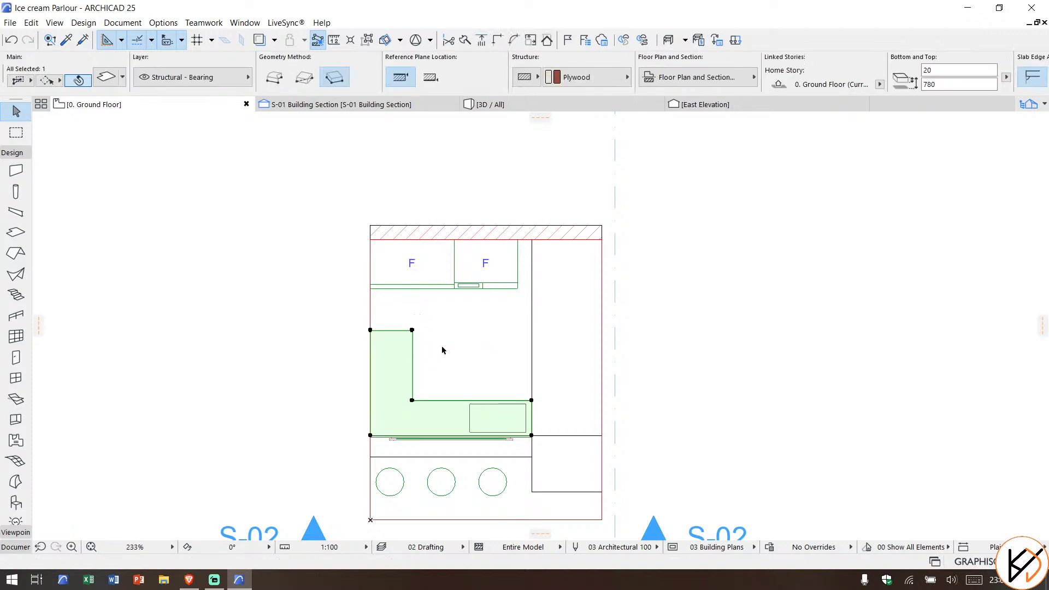
{"action": "key", "text": "Escape"}
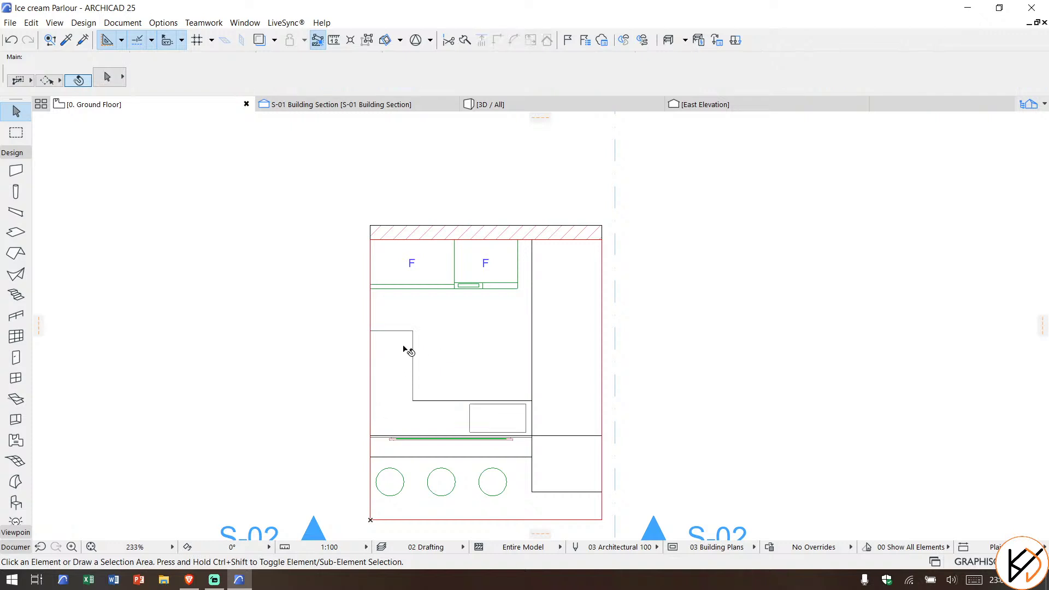
Step: Undo the guide line deletion and the L-shaped edits to the counter slab
{"action": "key", "text": "ctrl+z"}
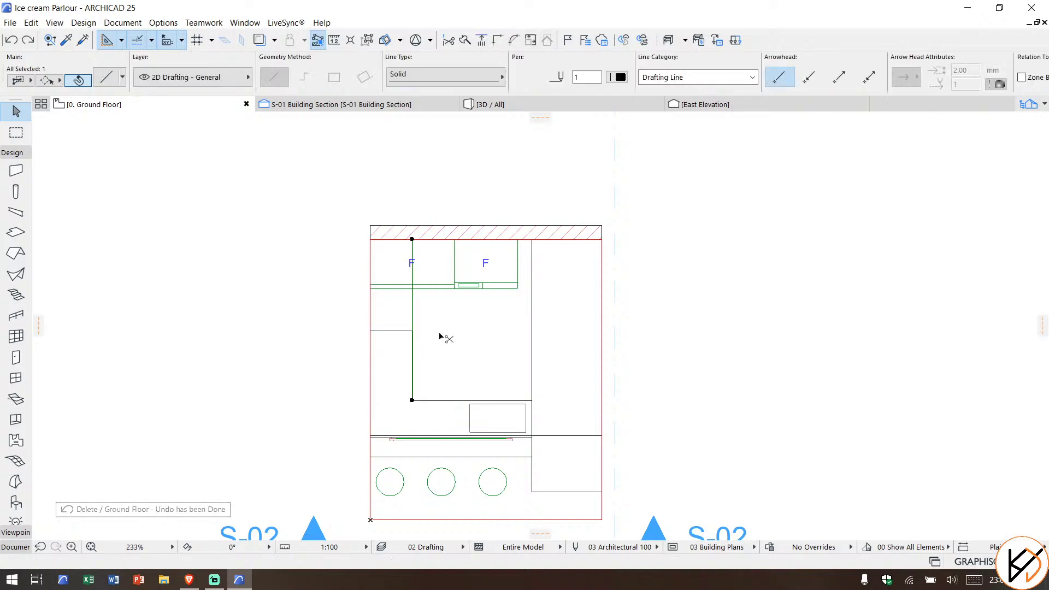
{"action": "key", "text": "ctrl+z"}
{"action": "key", "text": "ctrl+z"}
Step: Remove the left vertical guide line that crosses the wide freezer and ends at the counter
{"action": "left_click", "coordinate": [415, 335]}
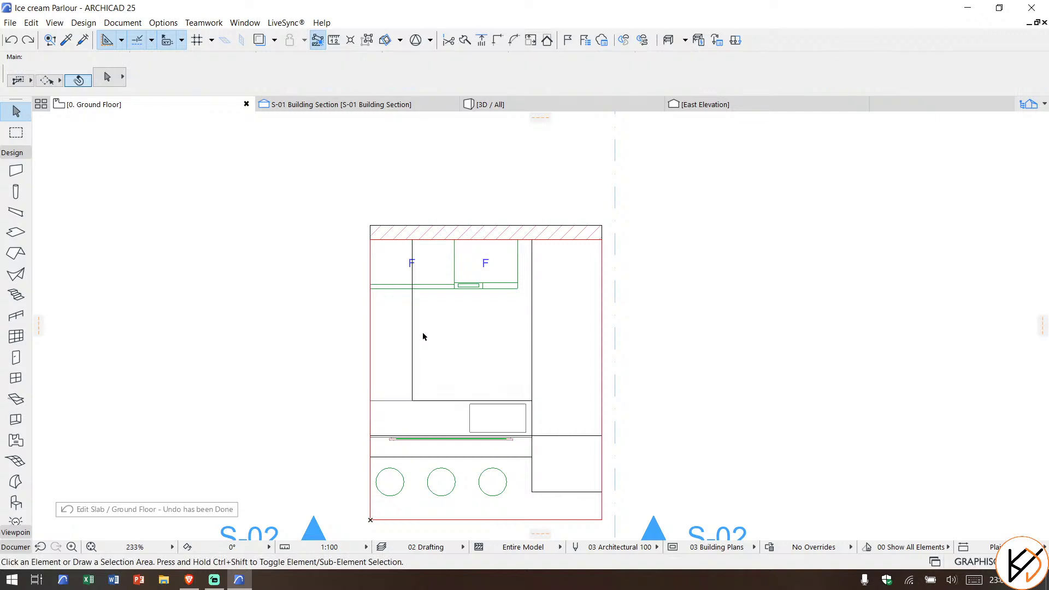
{"action": "key", "text": "Delete"}
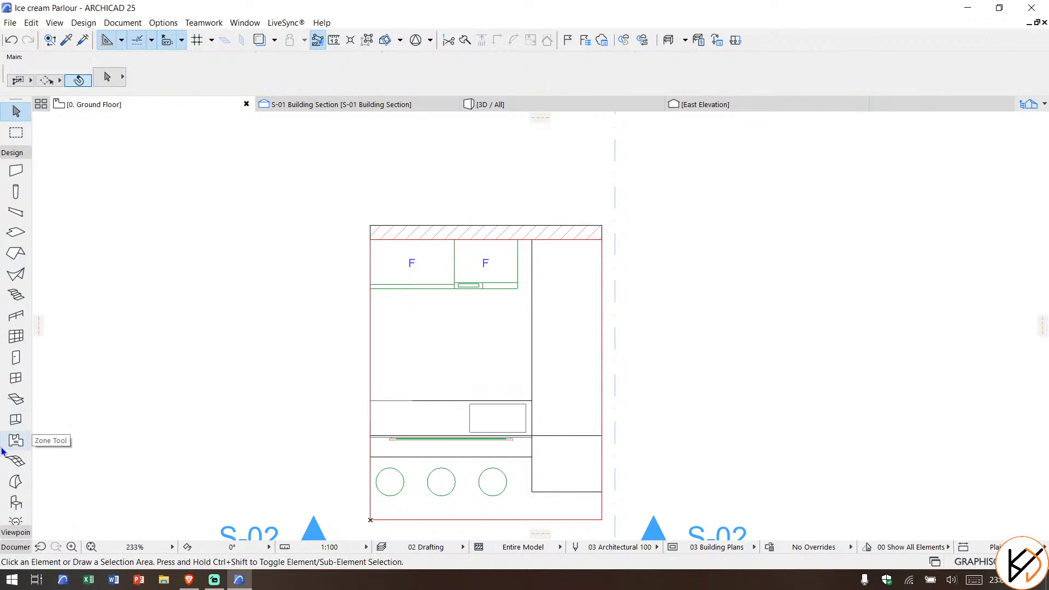
Step: Open the Object default settings and search the library for "sink"
{"action": "left_click", "coordinate": [15, 502]}
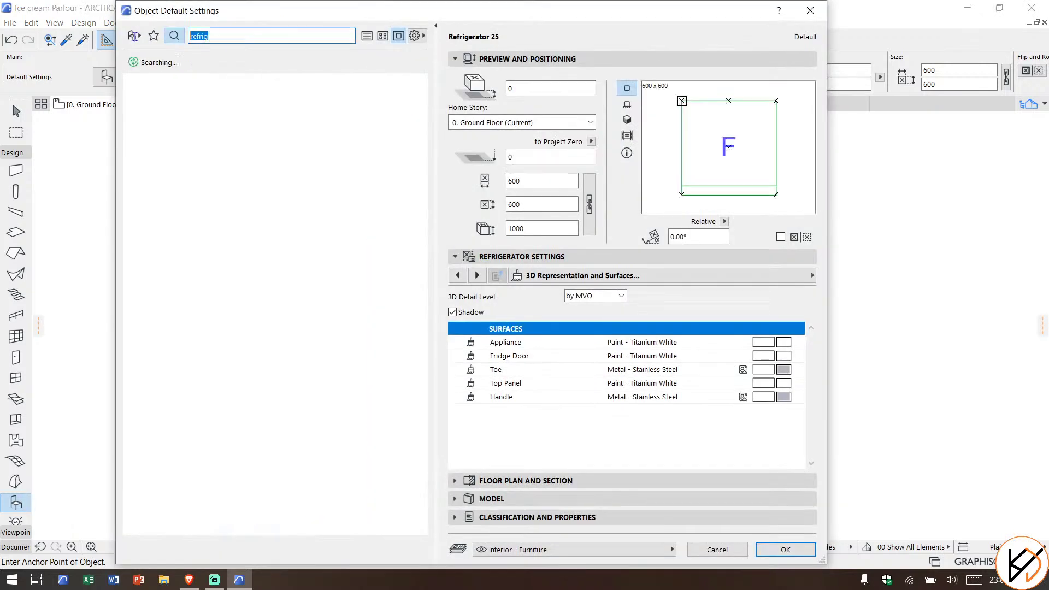
{"action": "type", "text": "sink"}
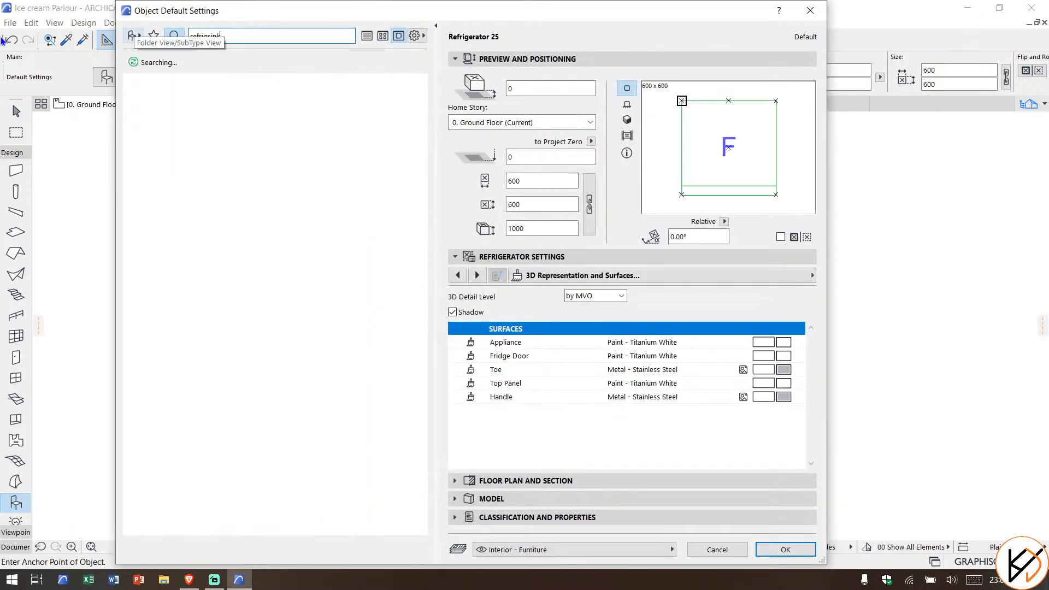
{"action": "left_click_drag", "start_coordinate": [245, 41], "coordinate": [144, 44]}
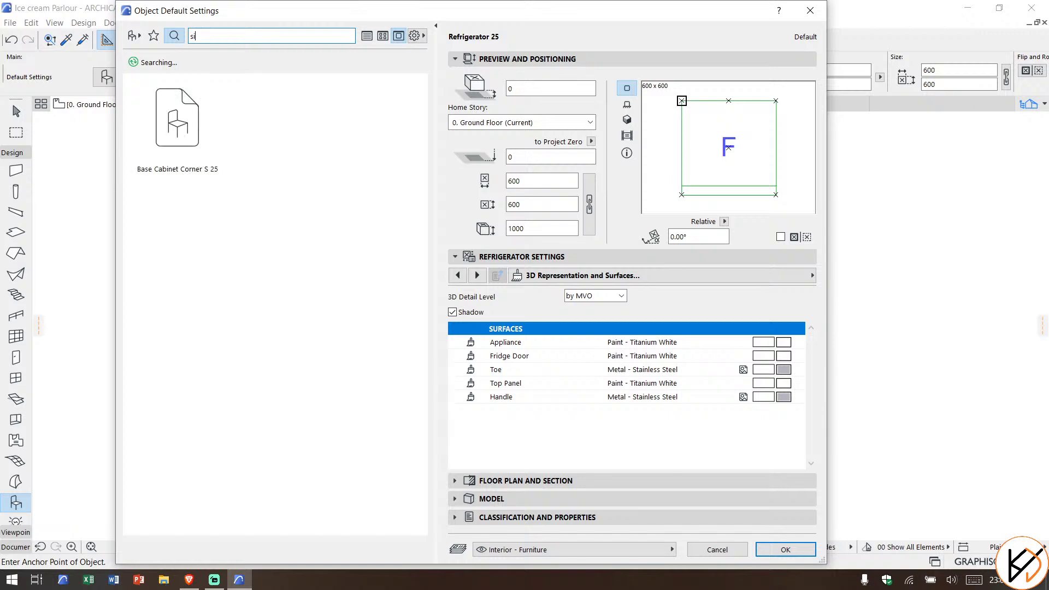
{"action": "type", "text": "ink"}
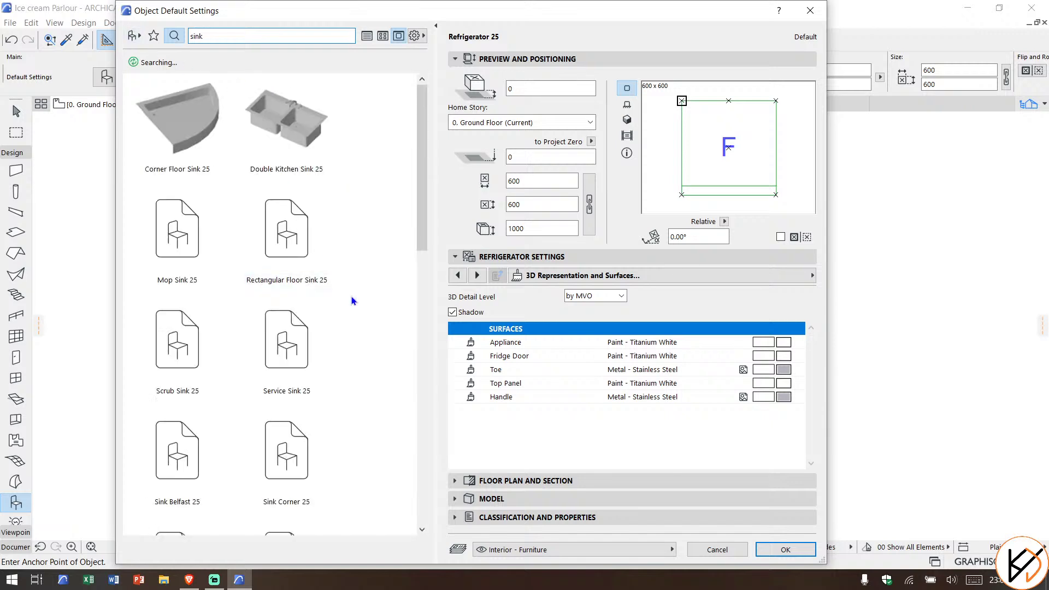
Step: Choose Base Cabinet Block 25 from the library results as the object to place
{"action": "scroll", "coordinate": [309, 276], "scroll_direction": "down", "scroll_amount": 10}
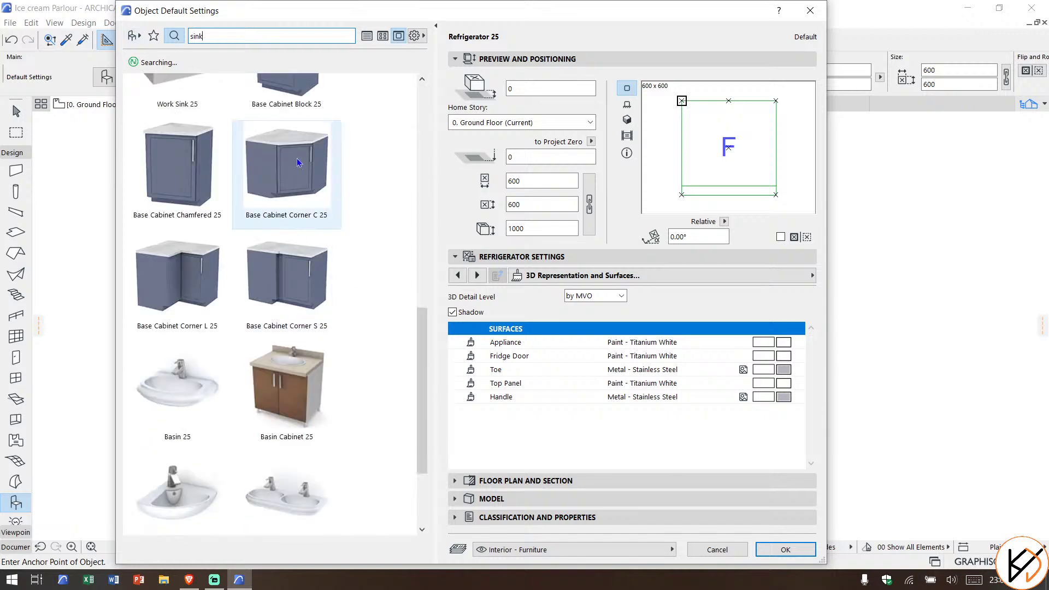
{"action": "scroll", "coordinate": [309, 273], "scroll_direction": "up", "scroll_amount": 2}
{"action": "left_click", "coordinate": [320, 208]}
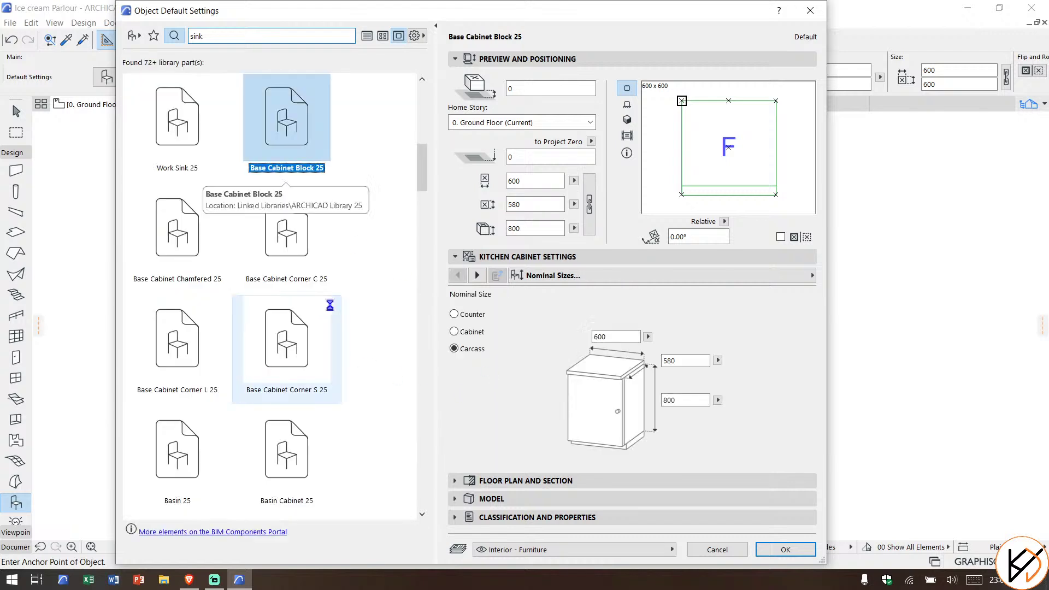
{"action": "scroll", "coordinate": [336, 312], "scroll_direction": "up", "scroll_amount": 4}
{"action": "scroll", "coordinate": [343, 314], "scroll_direction": "down", "scroll_amount": 4}
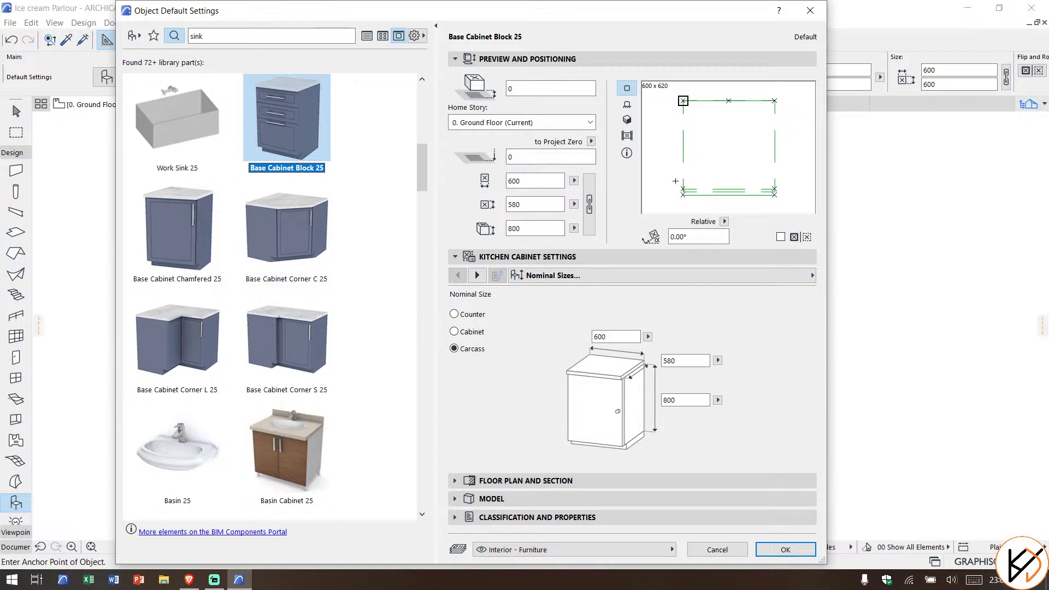
{"action": "left_click", "coordinate": [763, 545]}
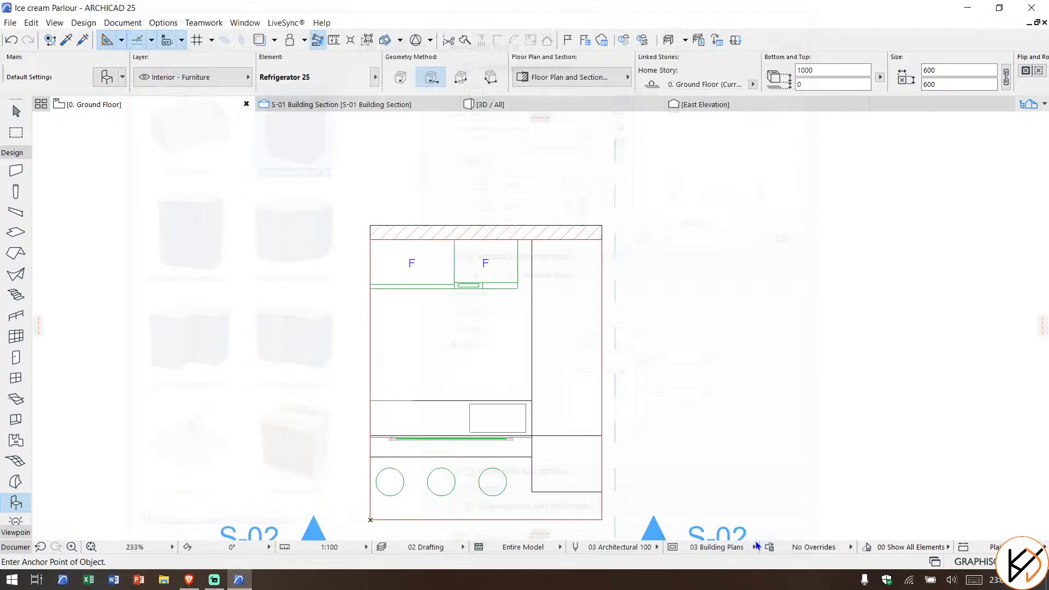
Step: Place the base cabinet along the left floor edge, starting at the counter's rear left corner and facing inward
{"action": "scroll", "coordinate": [383, 372], "scroll_direction": "up", "scroll_amount": 4}
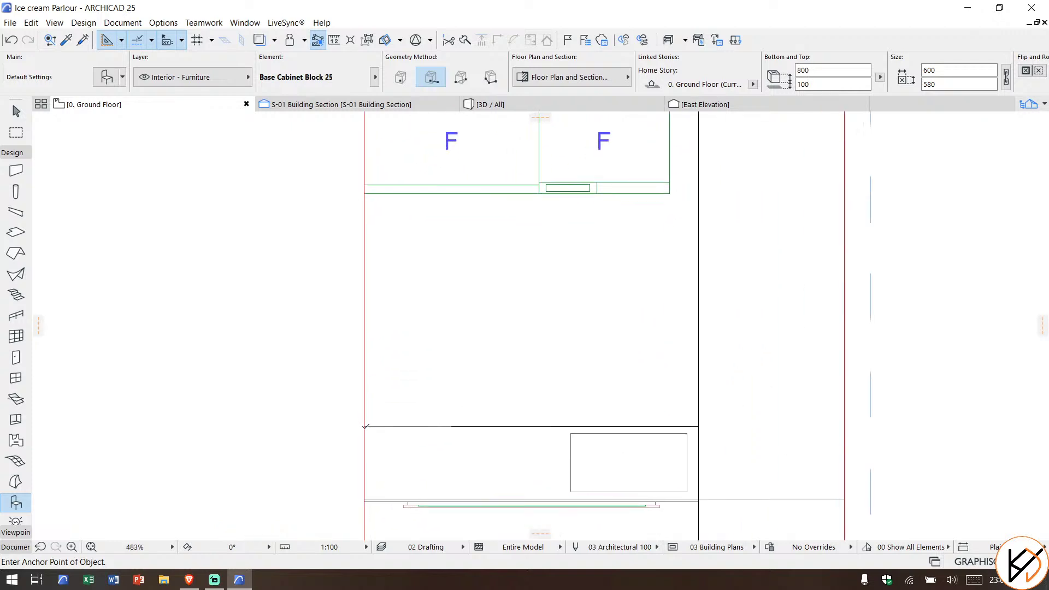
{"action": "left_click", "coordinate": [365, 427]}
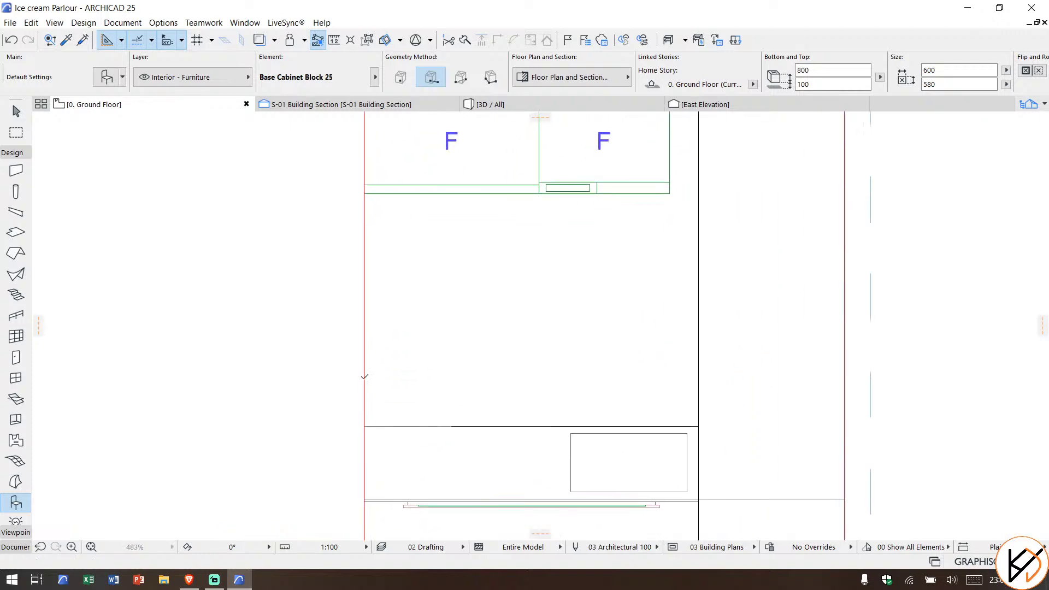
{"action": "left_click", "coordinate": [365, 340]}
{"action": "key", "text": "Escape"}
Step: Stretch the base cabinet's carcass width to 1000 and set its bottom elevation to 0
{"action": "left_click", "coordinate": [454, 340]}
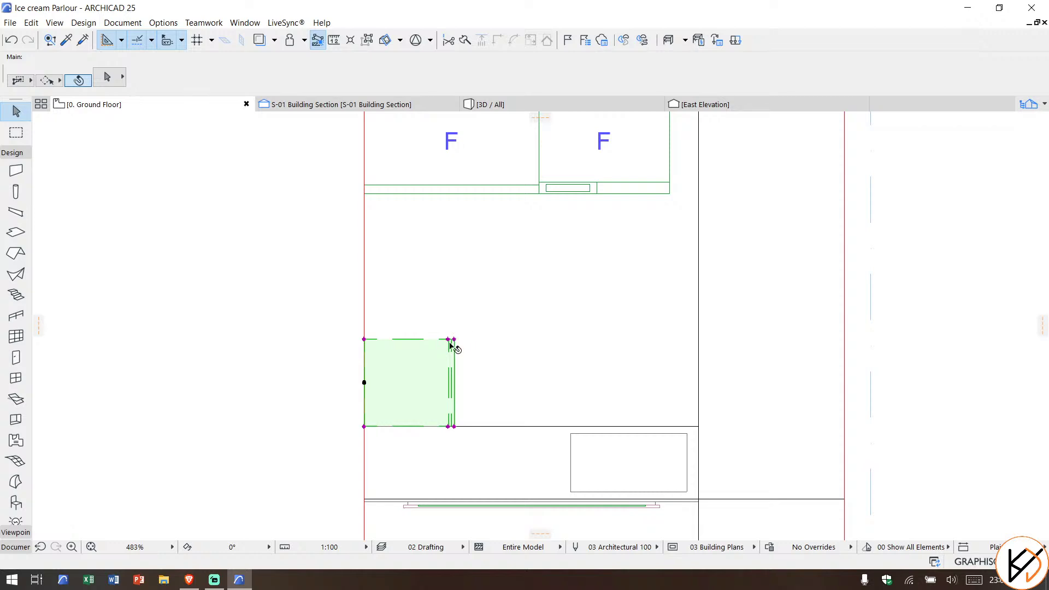
{"action": "left_click", "coordinate": [449, 339]}
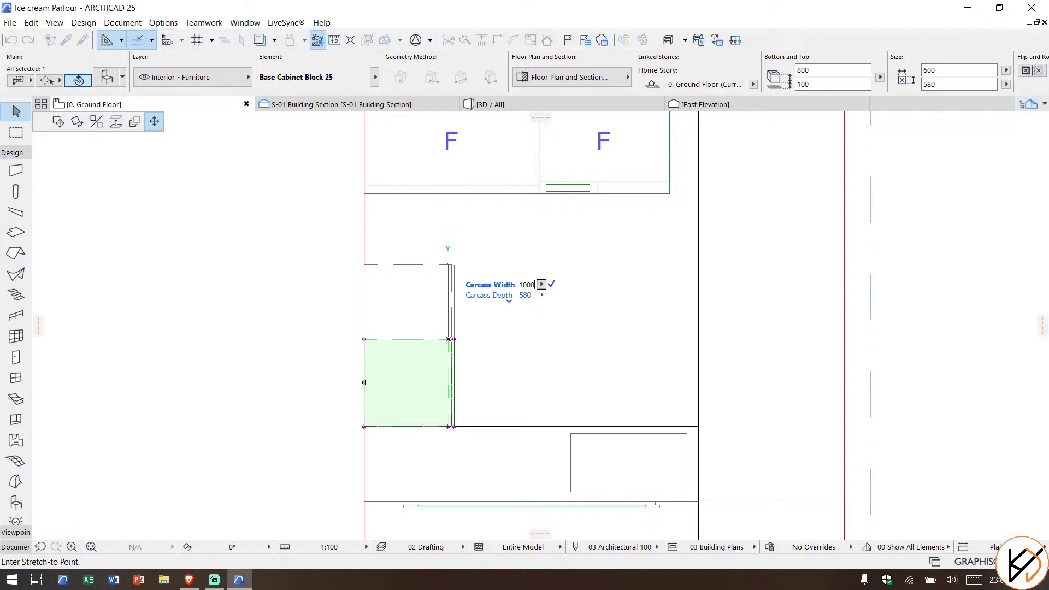
{"action": "key", "text": "Return"}
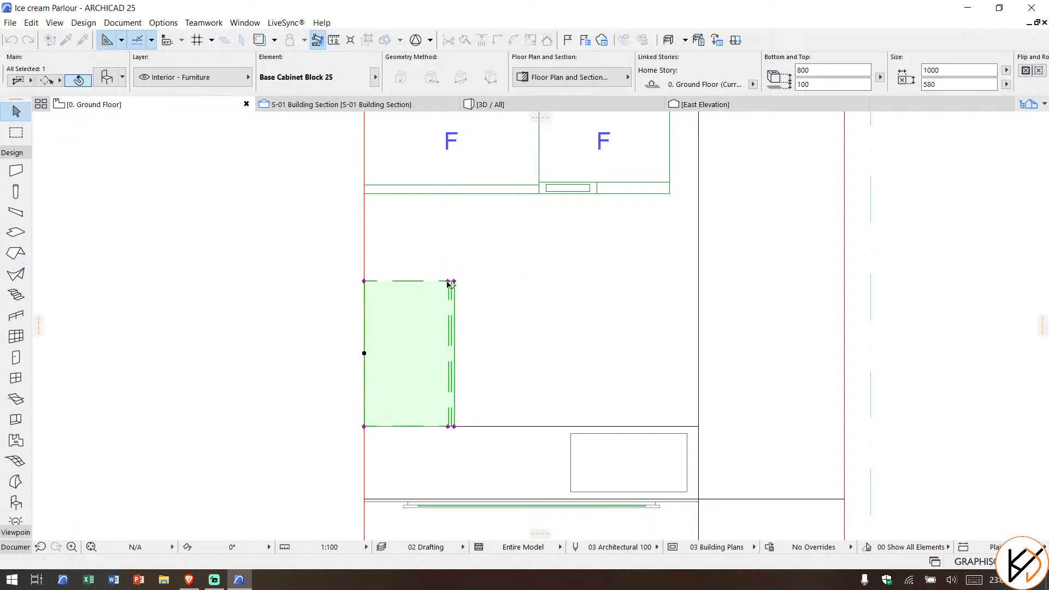
{"action": "left_click", "coordinate": [821, 83]}
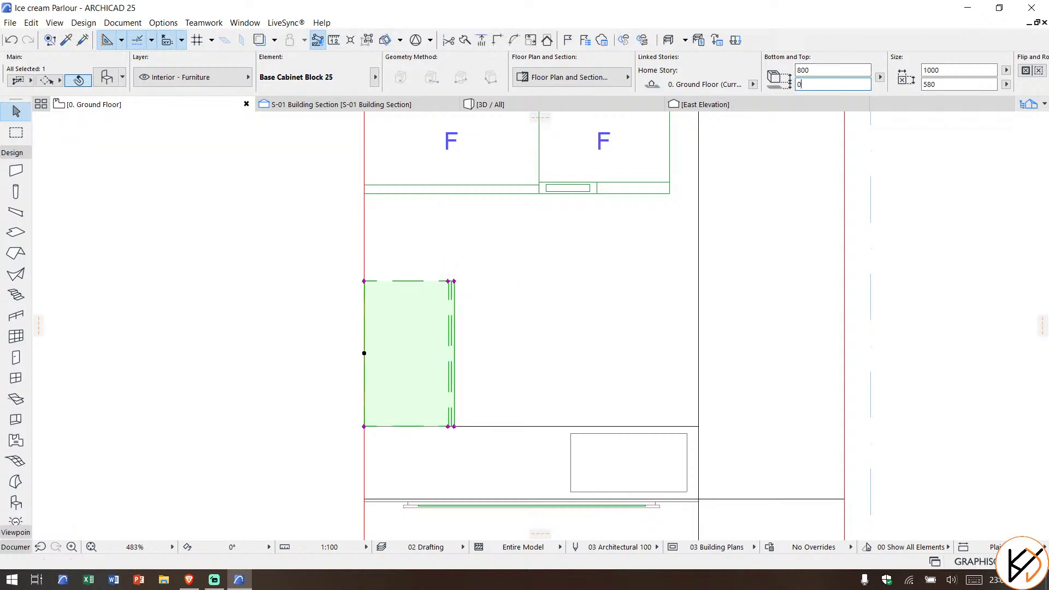
{"action": "type", "text": "0"}
{"action": "key", "text": "Return"}
Step: Examine the new base cabinet's height and fit against the marble counter in the 3D view
{"action": "left_click", "coordinate": [486, 104]}
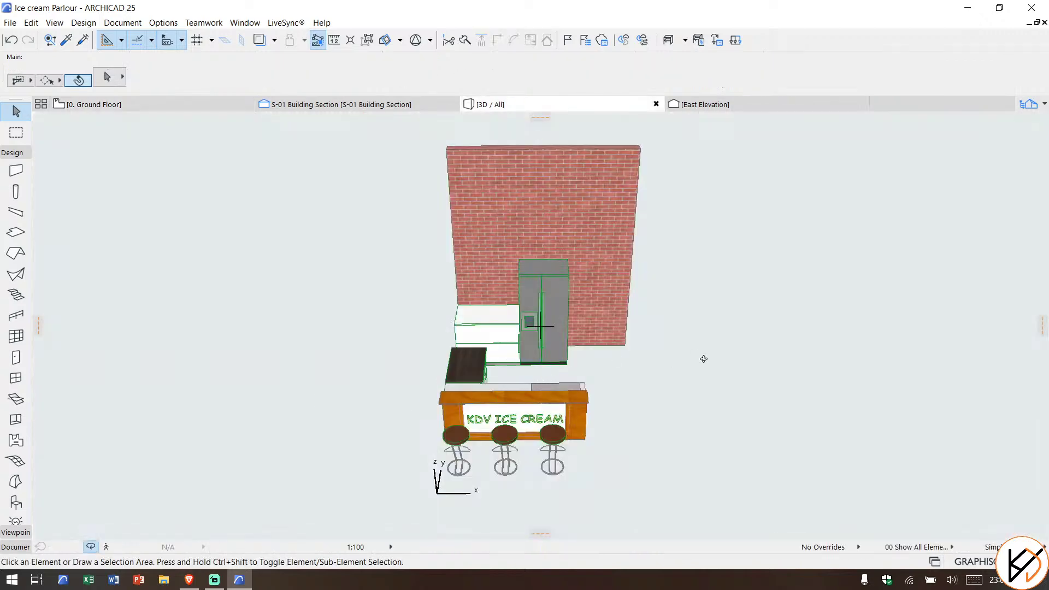
{"action": "middle_click_drag", "start_coordinate": [703, 359], "coordinate": [418, 333], "text": "shift"}
{"action": "scroll", "coordinate": [515, 351], "scroll_direction": "up", "scroll_amount": 4}
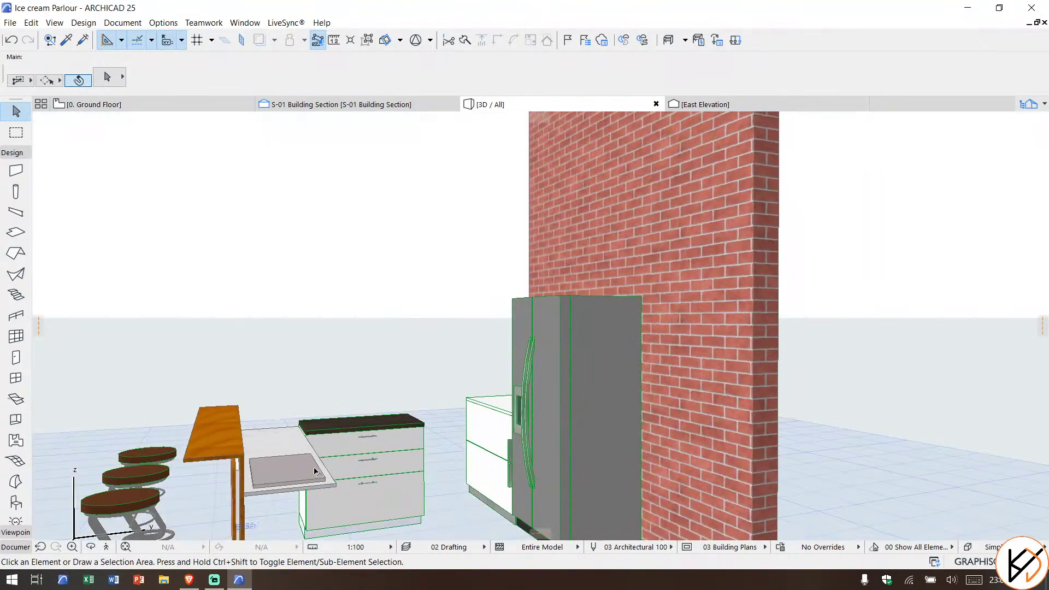
{"action": "mouse_move", "coordinate": [322, 442]}
{"action": "middle_mouse_down", "text": "shift"}
{"action": "mouse_move", "coordinate": [329, 455]}
{"action": "mouse_move", "coordinate": [403, 472]}
{"action": "mouse_move", "coordinate": [335, 456]}
{"action": "middle_mouse_up", "text": "shift"}
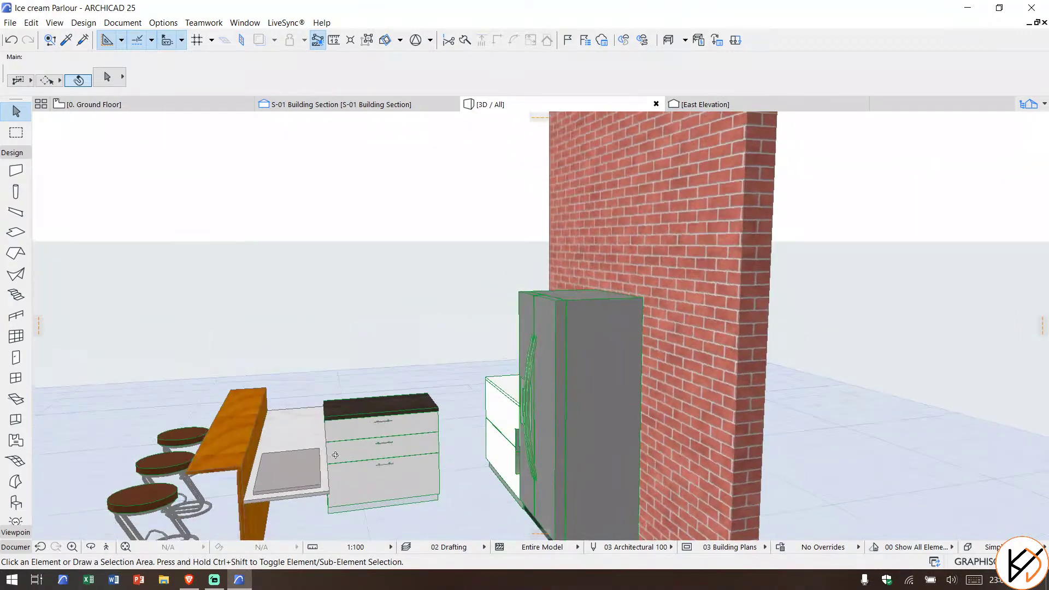
{"action": "scroll", "coordinate": [331, 413], "scroll_direction": "up", "scroll_amount": 2}
{"action": "scroll", "coordinate": [333, 415], "scroll_direction": "up", "scroll_amount": 5}
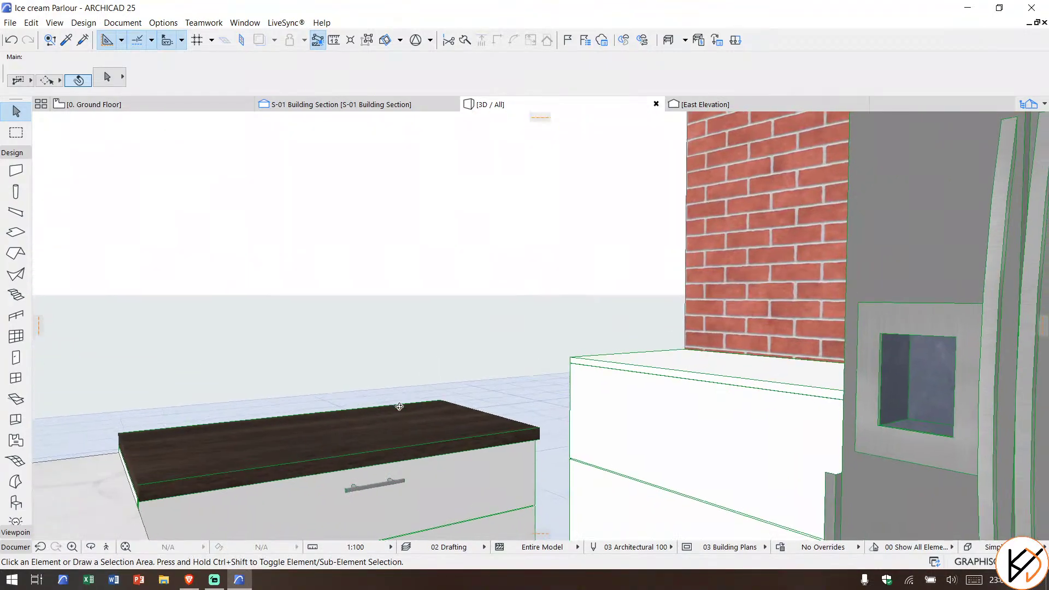
{"action": "middle_click_drag", "start_coordinate": [397, 412], "coordinate": [256, 308], "text": "shift"}
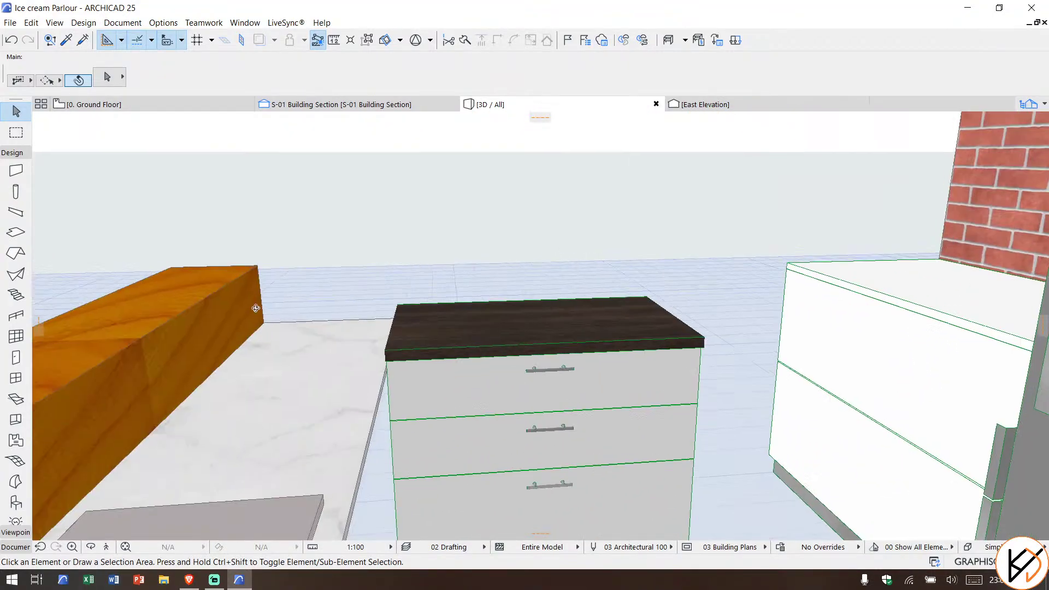
Step: In the building section, move both counter slabs up so the lower slab's underside aligns with the underside of the cabinet's worktop
{"action": "left_click", "coordinate": [353, 106]}
{"action": "scroll", "coordinate": [712, 360], "scroll_direction": "down", "scroll_amount": 1}
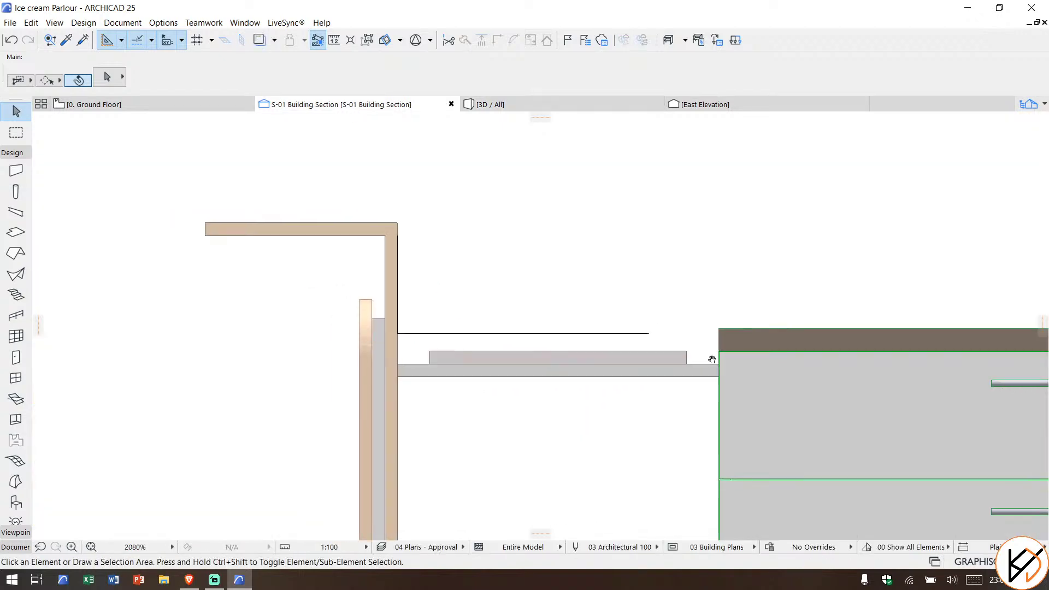
{"action": "middle_click_drag", "start_coordinate": [712, 359], "coordinate": [509, 363]}
{"action": "left_click", "coordinate": [506, 371]}
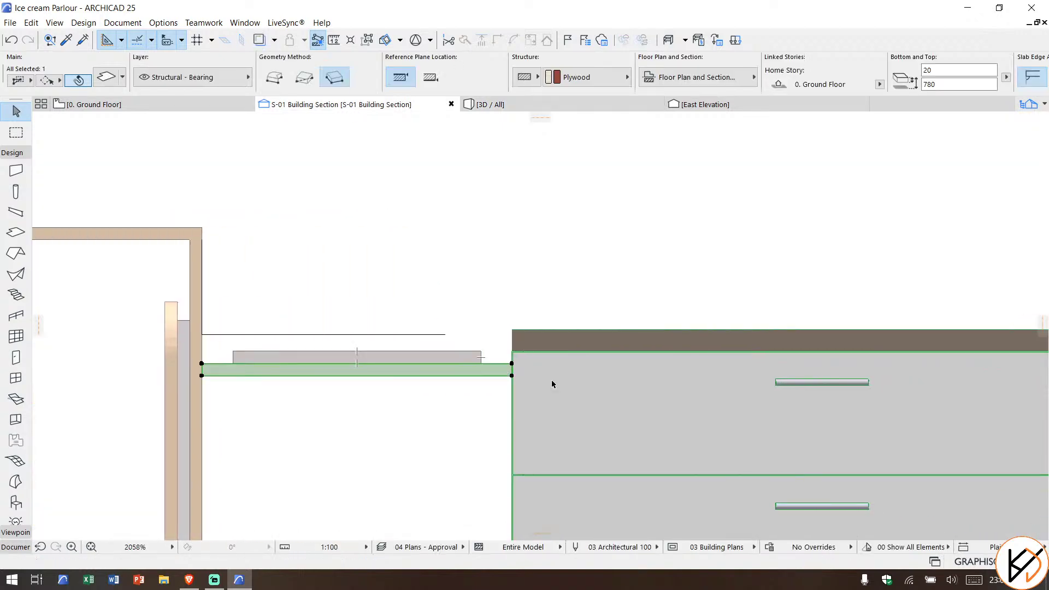
{"action": "key", "text": "ctrl+d"}
{"action": "scroll", "coordinate": [526, 385], "scroll_direction": "up", "scroll_amount": 3}
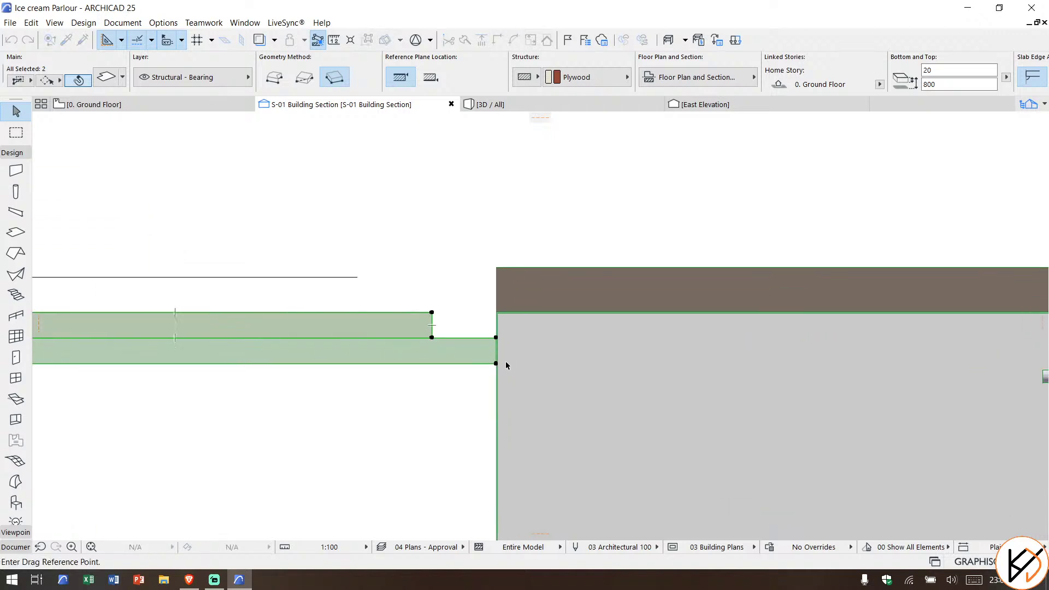
{"action": "left_click", "coordinate": [496, 364]}
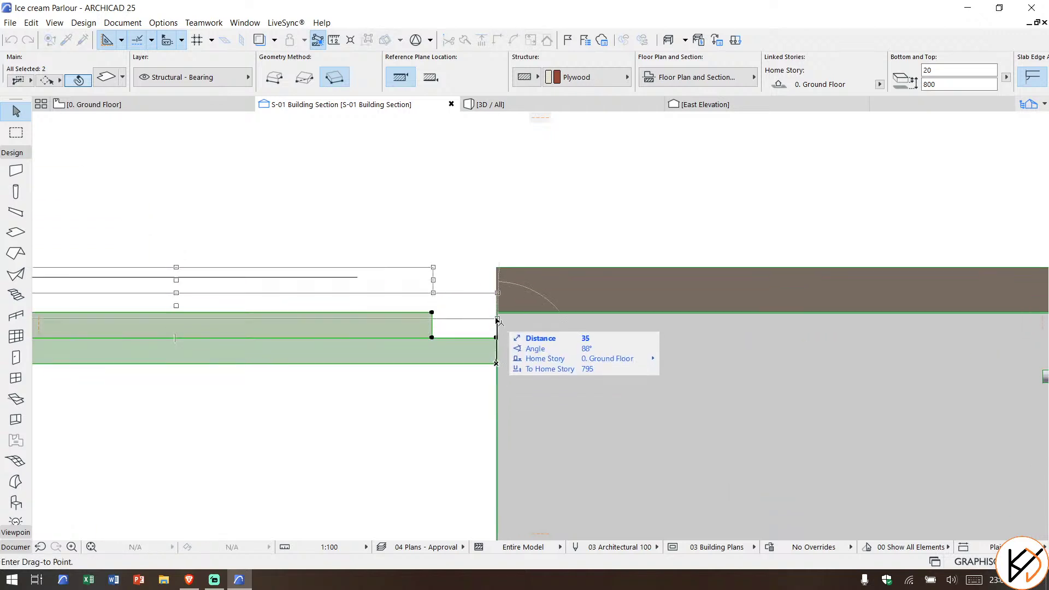
{"action": "left_click", "coordinate": [496, 312]}
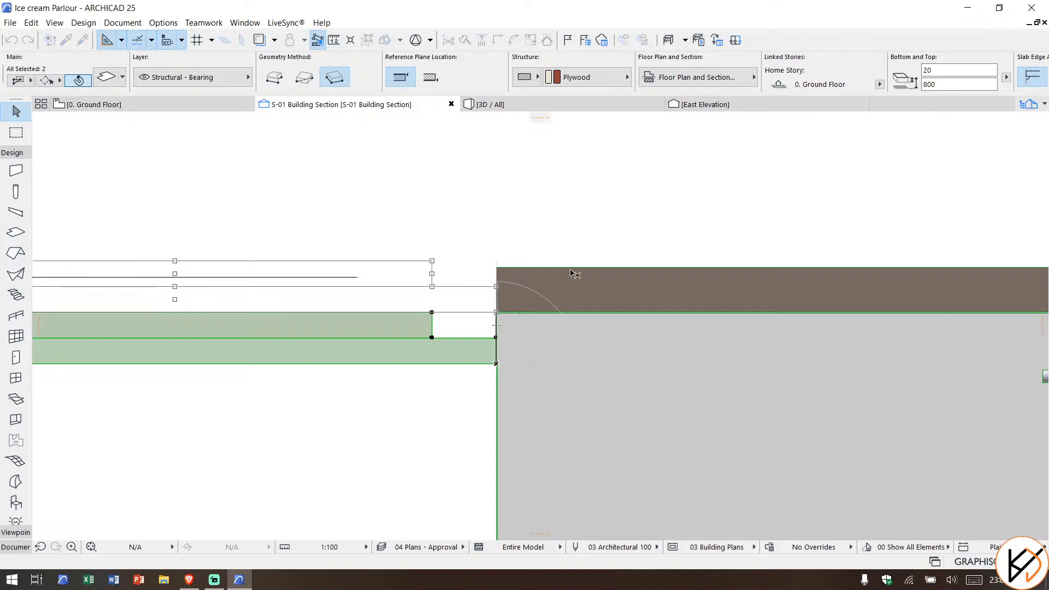
{"action": "left_click", "coordinate": [511, 235]}
{"action": "scroll", "coordinate": [511, 235], "scroll_direction": "down", "scroll_amount": 3}
{"action": "scroll", "coordinate": [519, 235], "scroll_direction": "down", "scroll_amount": 5}
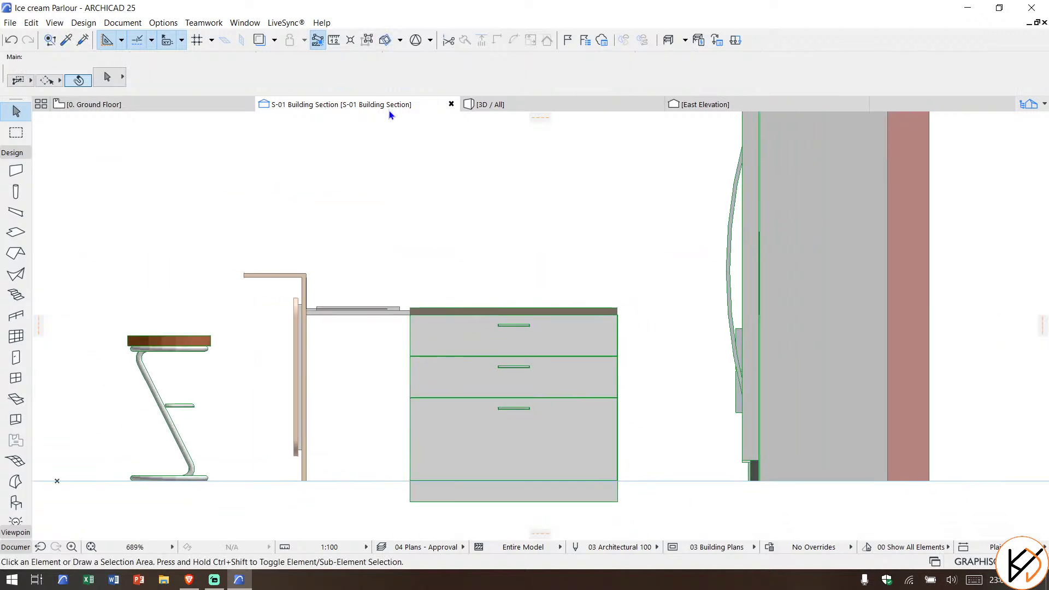
Step: Set the base cabinet's number of segments to 1 in its segment geometry, working from the 3D view
{"action": "left_click", "coordinate": [519, 108]}
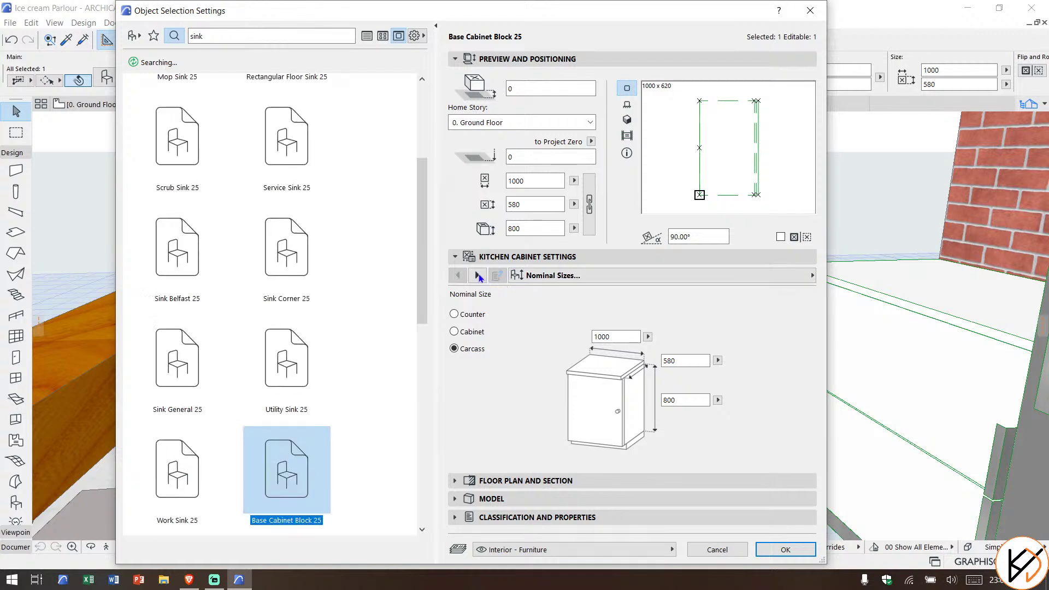
{"action": "left_click", "coordinate": [478, 276]}
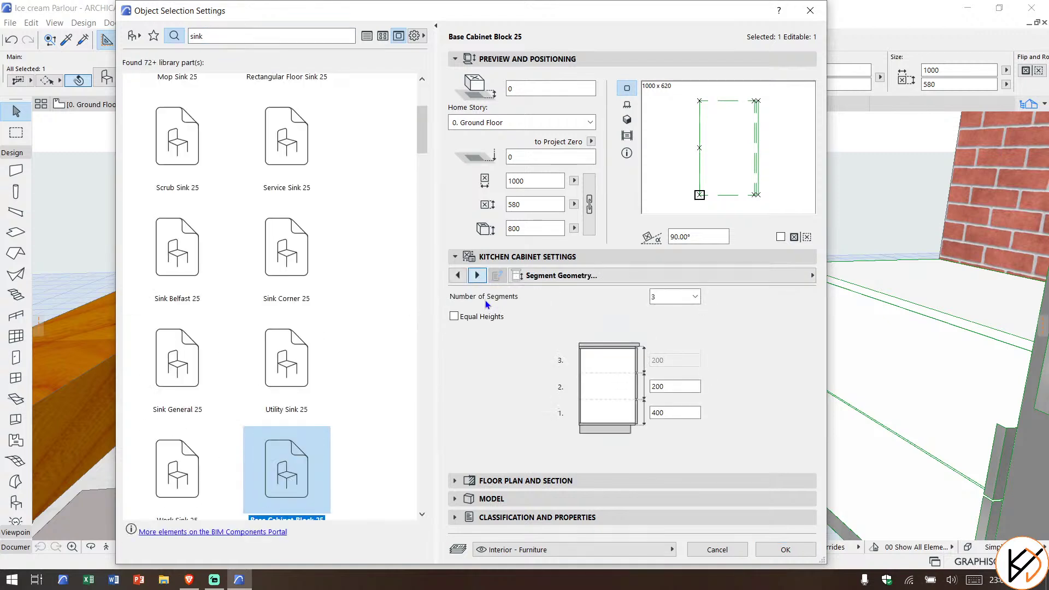
{"action": "left_click", "coordinate": [662, 296]}
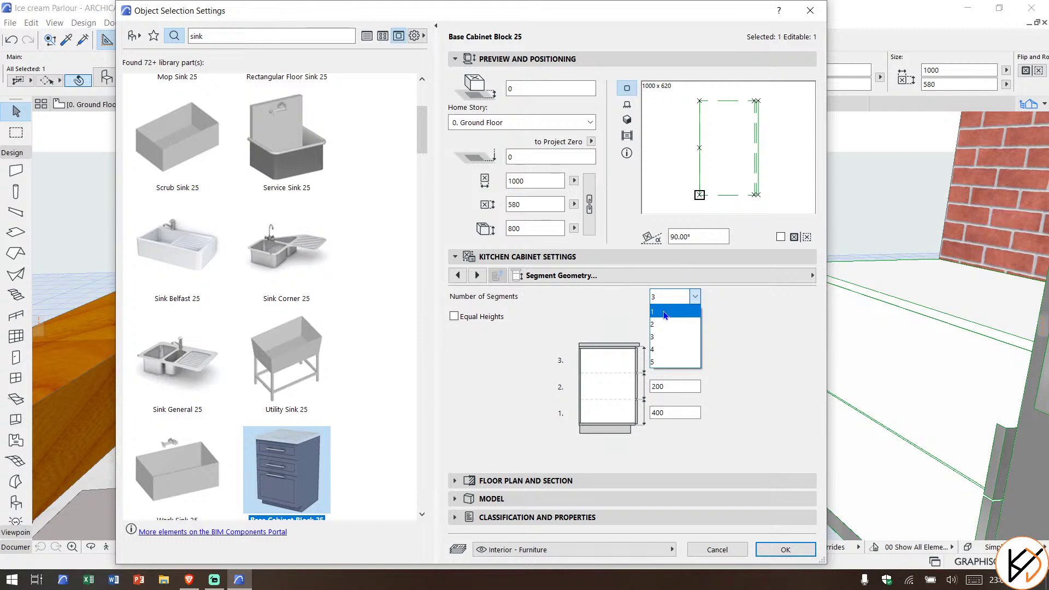
{"action": "left_click", "coordinate": [664, 313]}
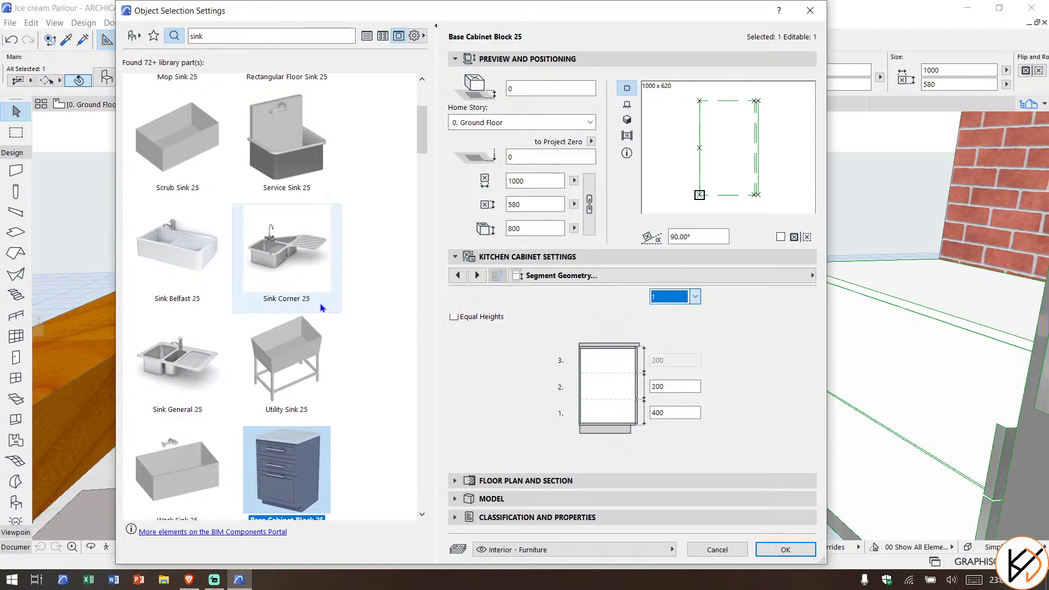
Step: Change the type of the base cabinet's single segment to Door
{"action": "left_click", "coordinate": [478, 276]}
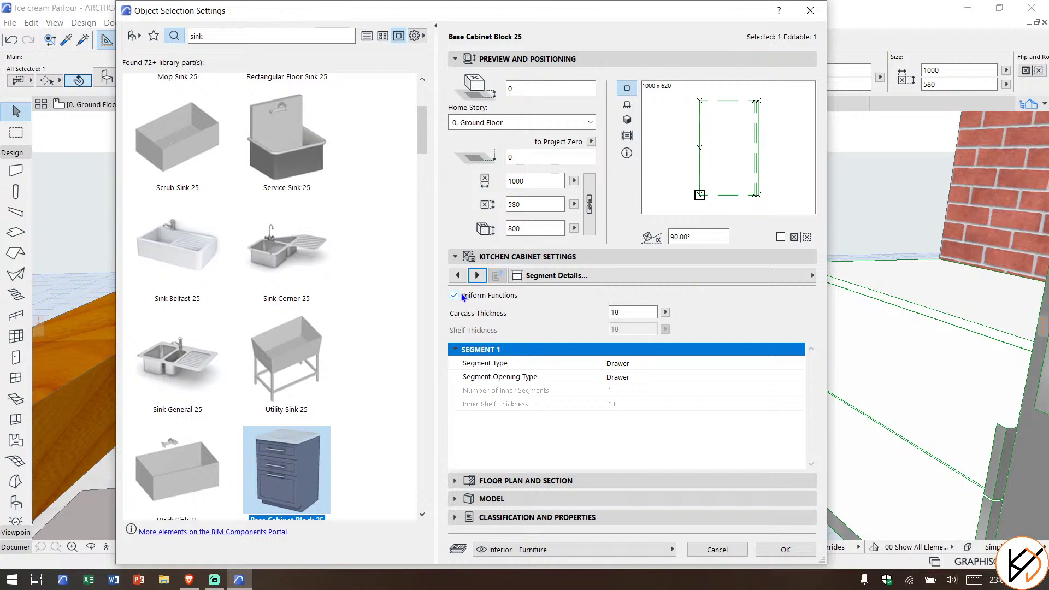
{"action": "left_click", "coordinate": [754, 365]}
{"action": "left_click", "coordinate": [799, 363]}
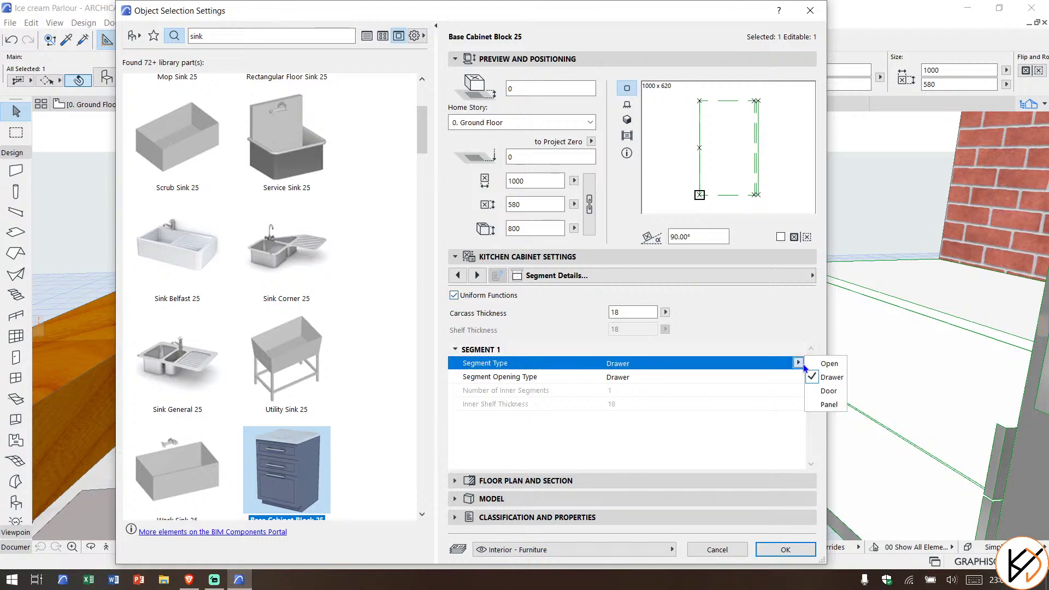
{"action": "left_click", "coordinate": [821, 391]}
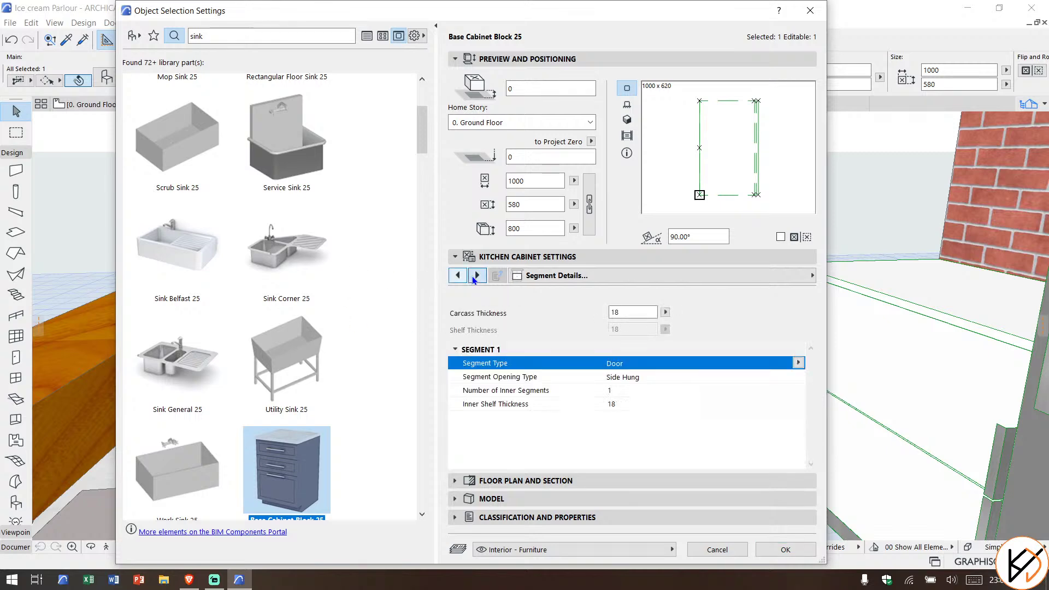
Step: Enable the Sink component on the base cabinet and open its detailed sink settings
{"action": "left_click", "coordinate": [473, 277]}
{"action": "left_click", "coordinate": [454, 318]}
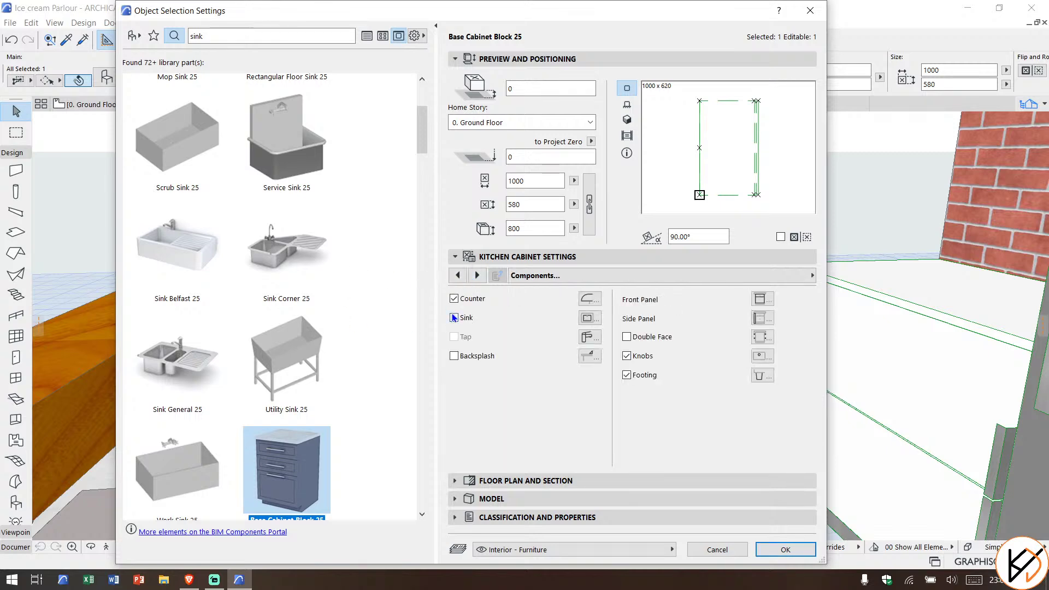
{"action": "left_click", "coordinate": [478, 278]}
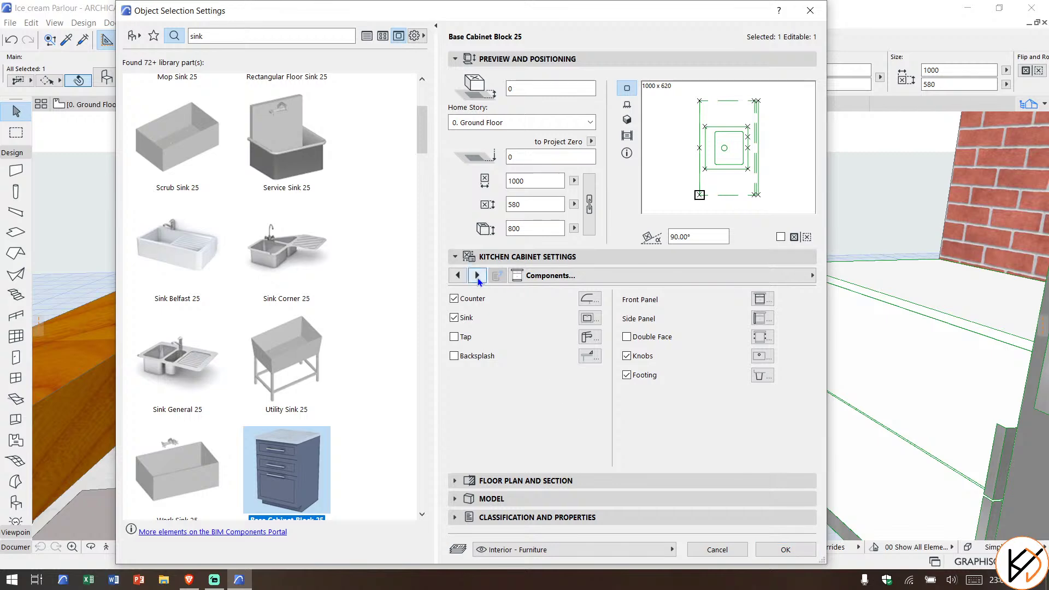
{"action": "left_click", "coordinate": [589, 319]}
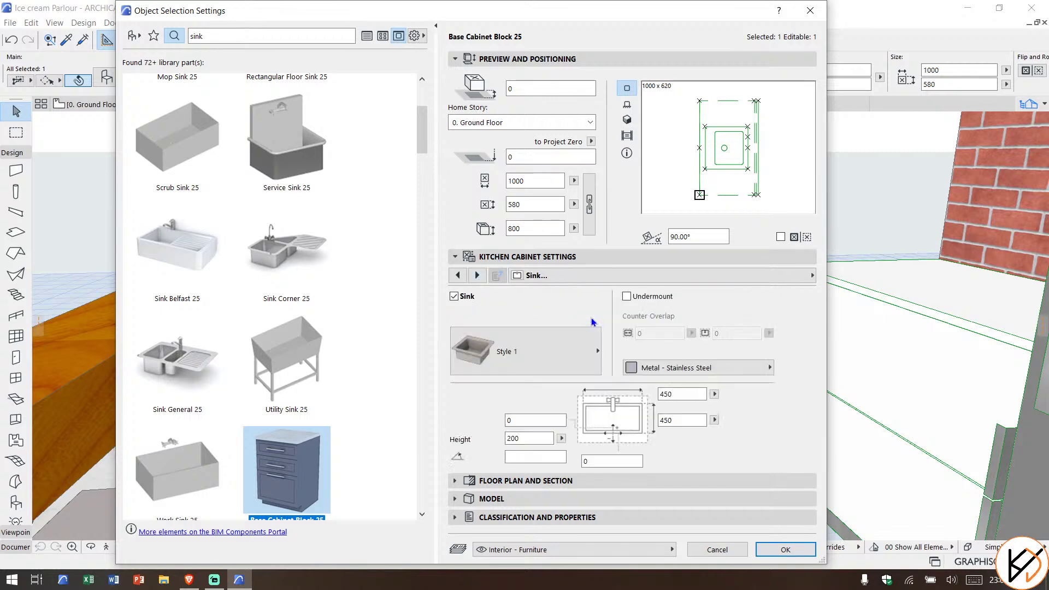
Step: Set the cabinet's sink to the apron-front shape in Style 3
{"action": "left_click", "coordinate": [586, 351]}
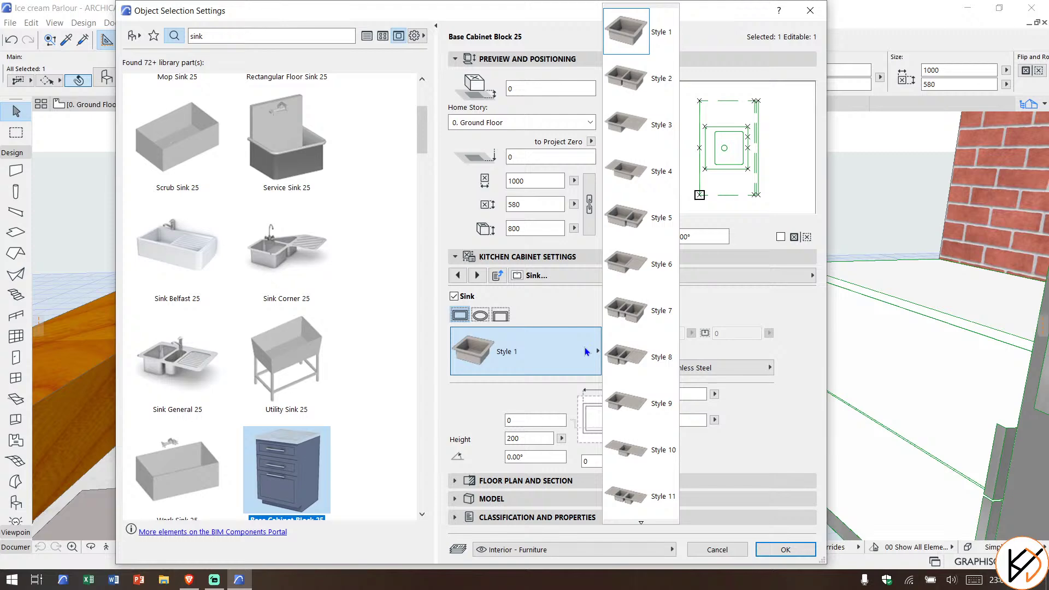
{"action": "scroll", "coordinate": [648, 372], "scroll_direction": "down", "scroll_amount": 3}
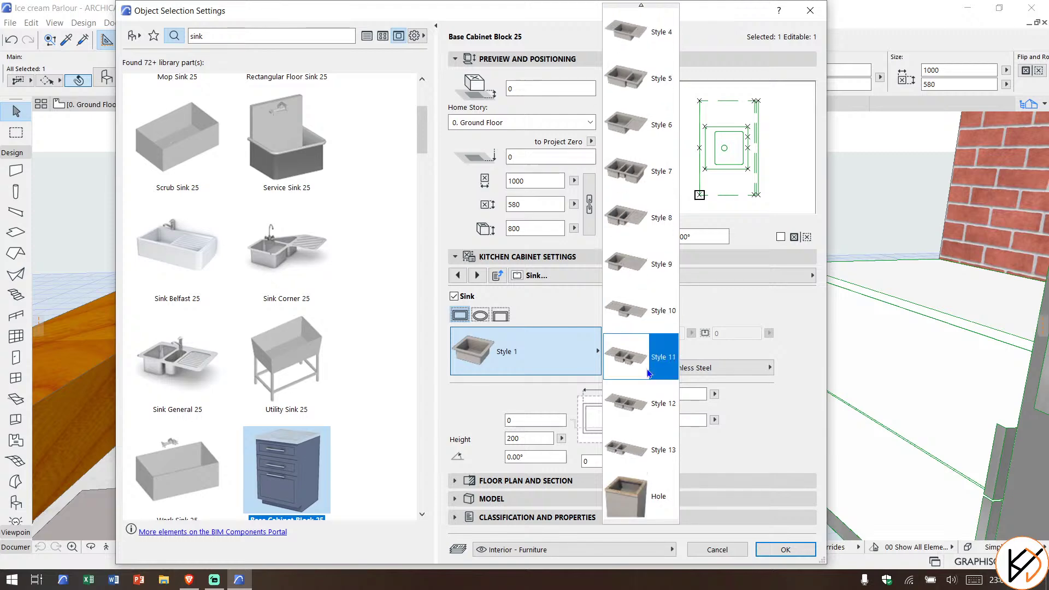
{"action": "left_click", "coordinate": [477, 316]}
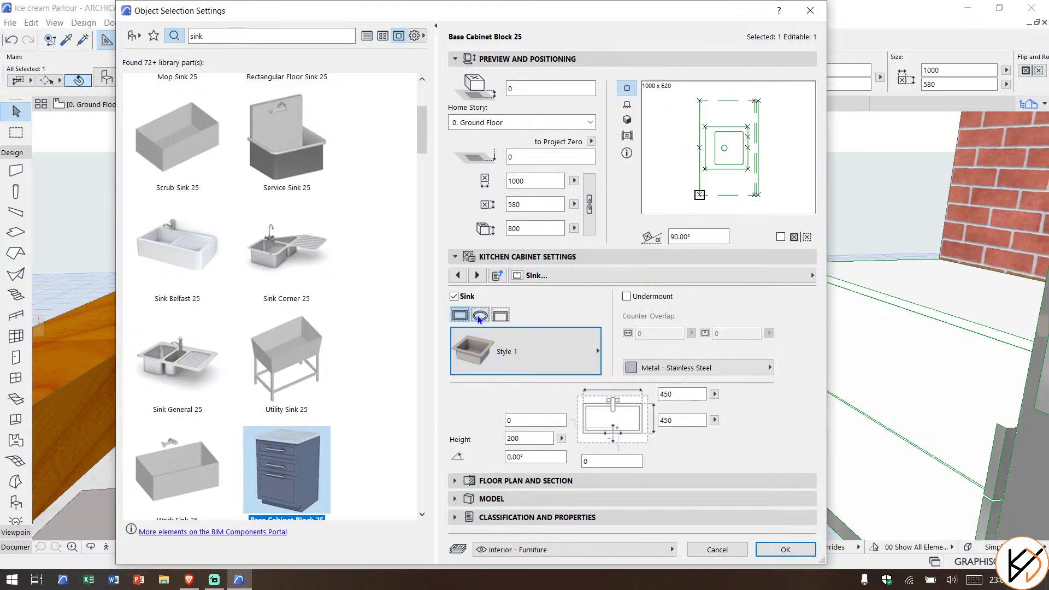
{"action": "left_click", "coordinate": [480, 315]}
{"action": "left_click", "coordinate": [501, 316]}
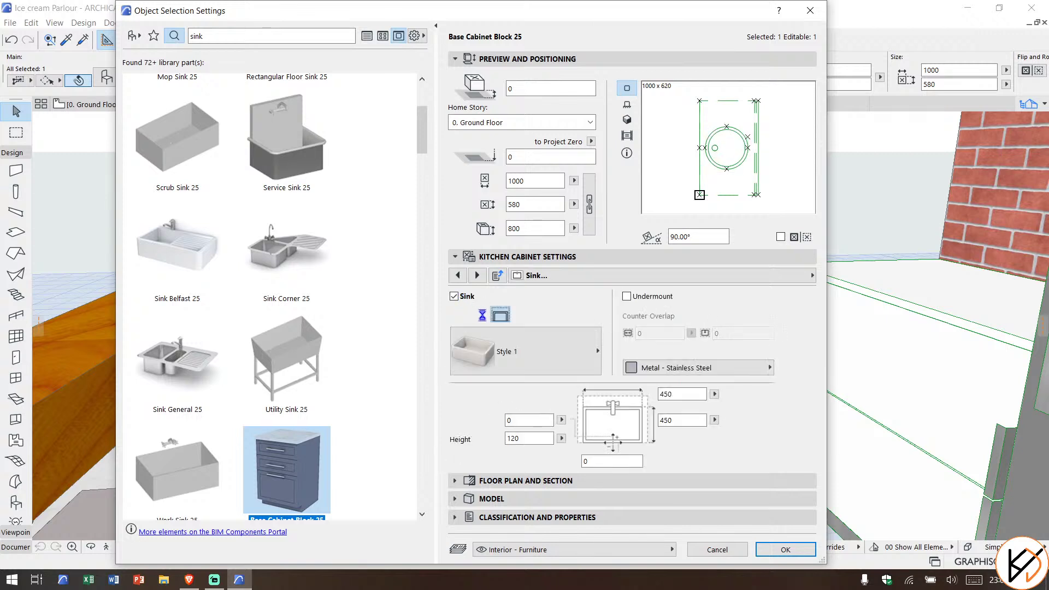
{"action": "left_click", "coordinate": [567, 356]}
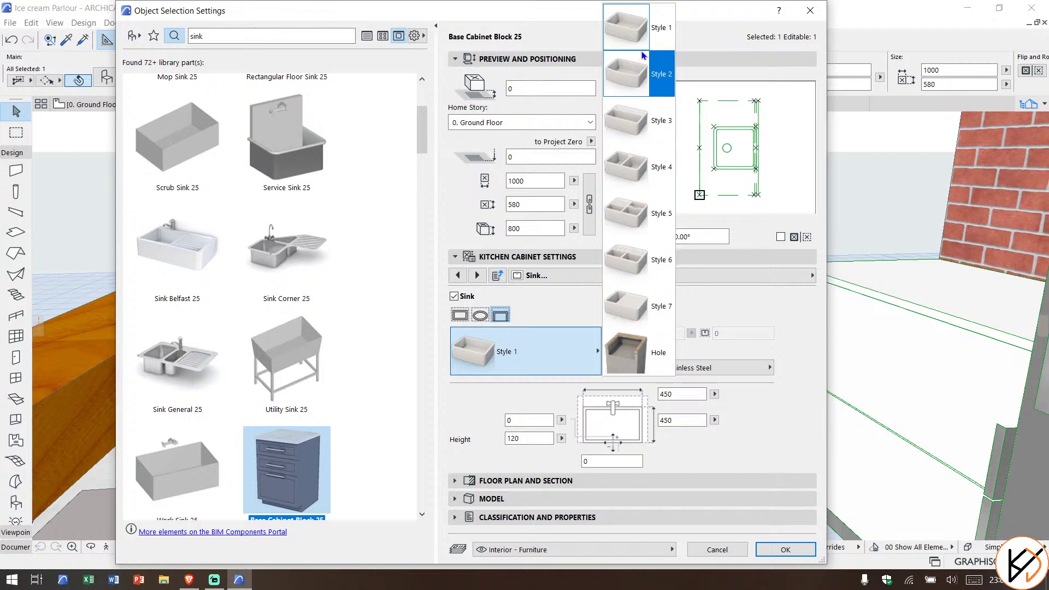
{"action": "left_click", "coordinate": [638, 126]}
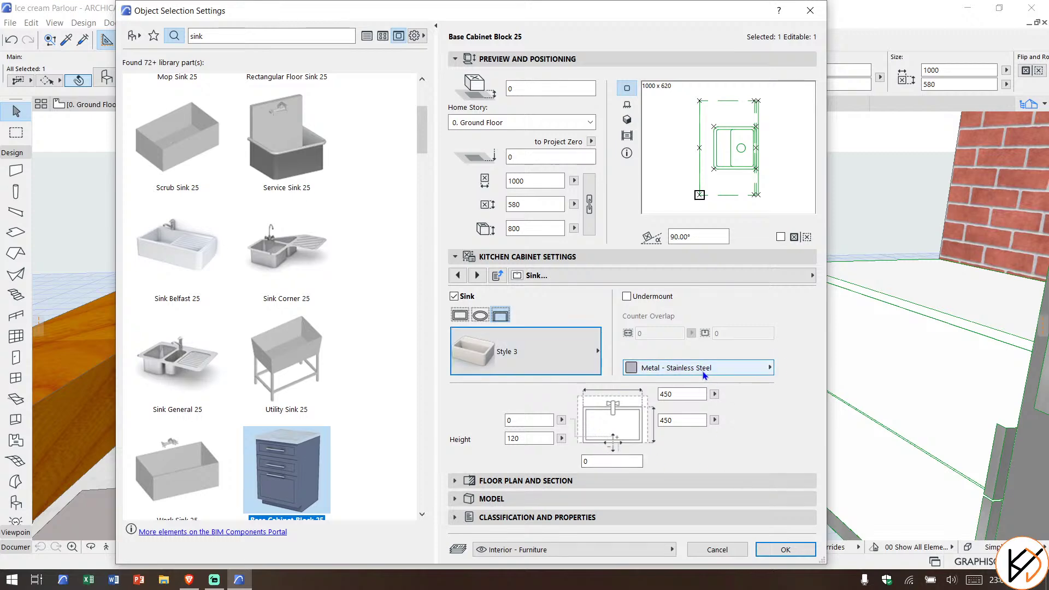
Step: Assign the Ceramic - Porcelain surface to the sink and enable Undermount
{"action": "left_click", "coordinate": [681, 371]}
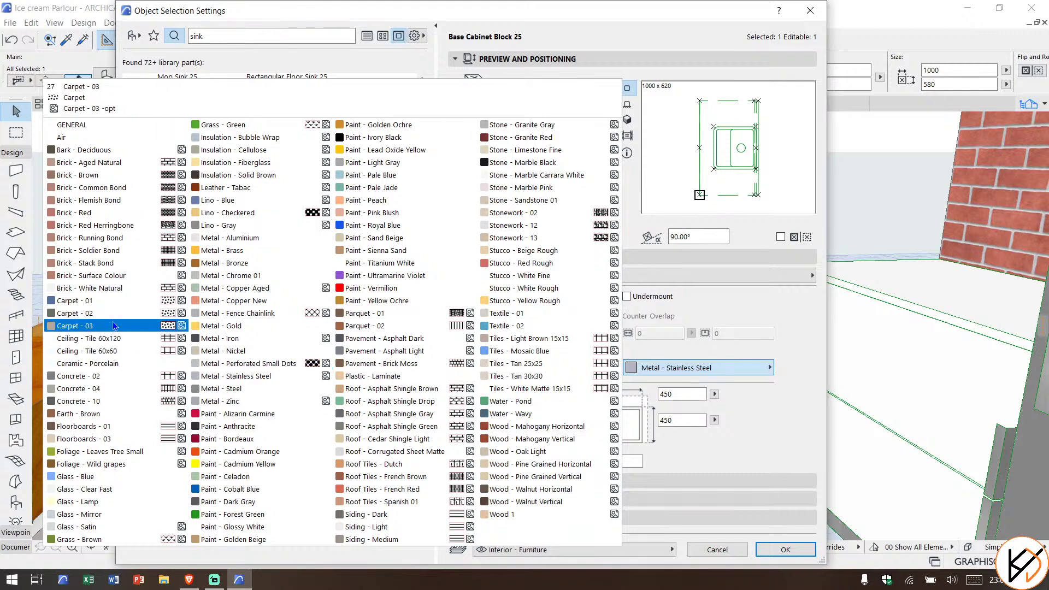
{"action": "left_click", "coordinate": [87, 364]}
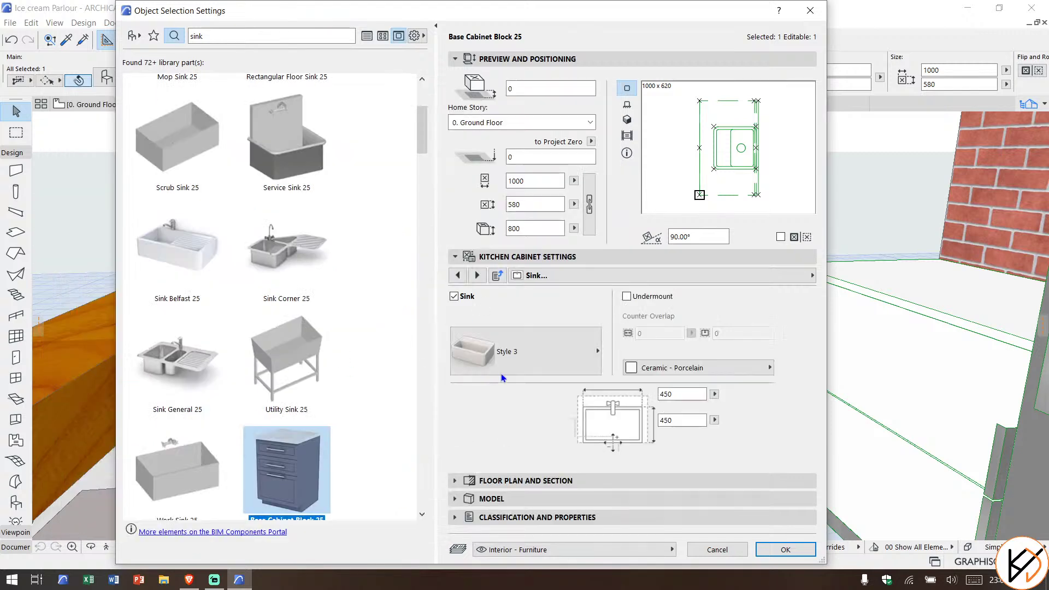
{"action": "left_click", "coordinate": [627, 296]}
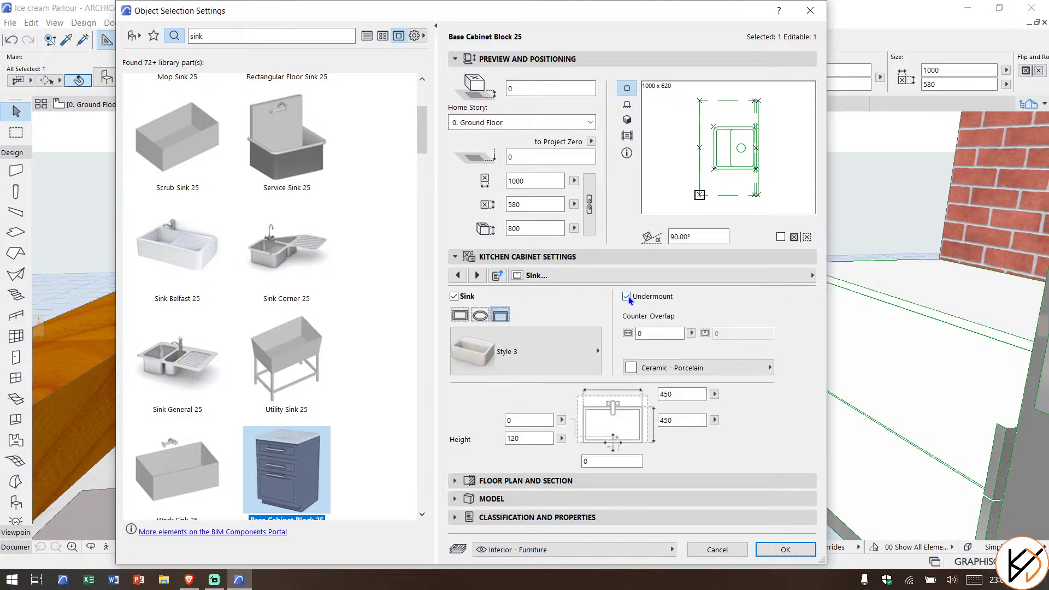
Step: Add a tap to the sink and make it a Two Handle Mixer in Style 2
{"action": "left_click", "coordinate": [478, 275]}
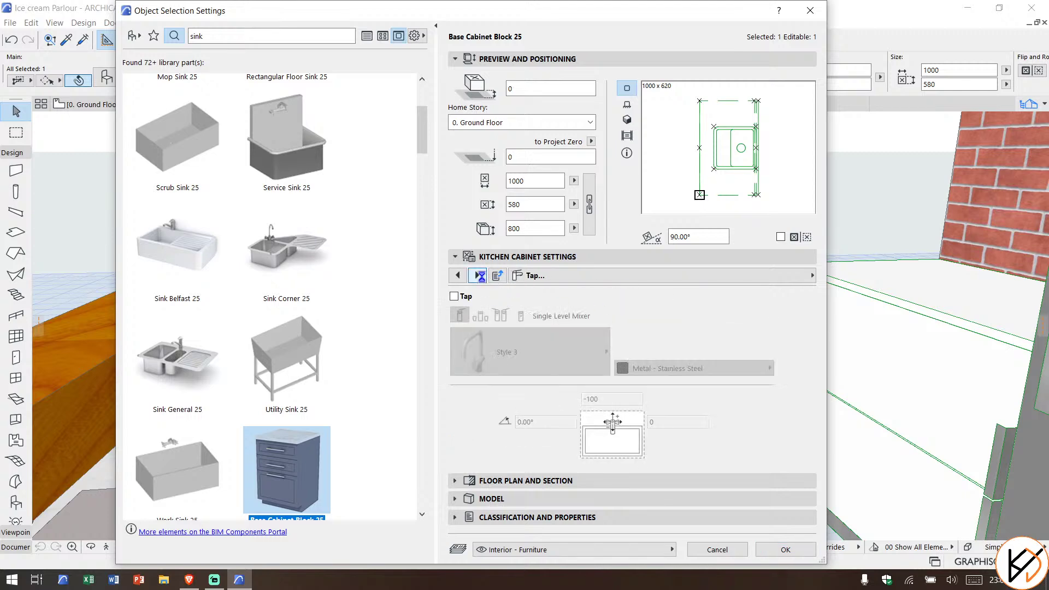
{"action": "left_click", "coordinate": [454, 297]}
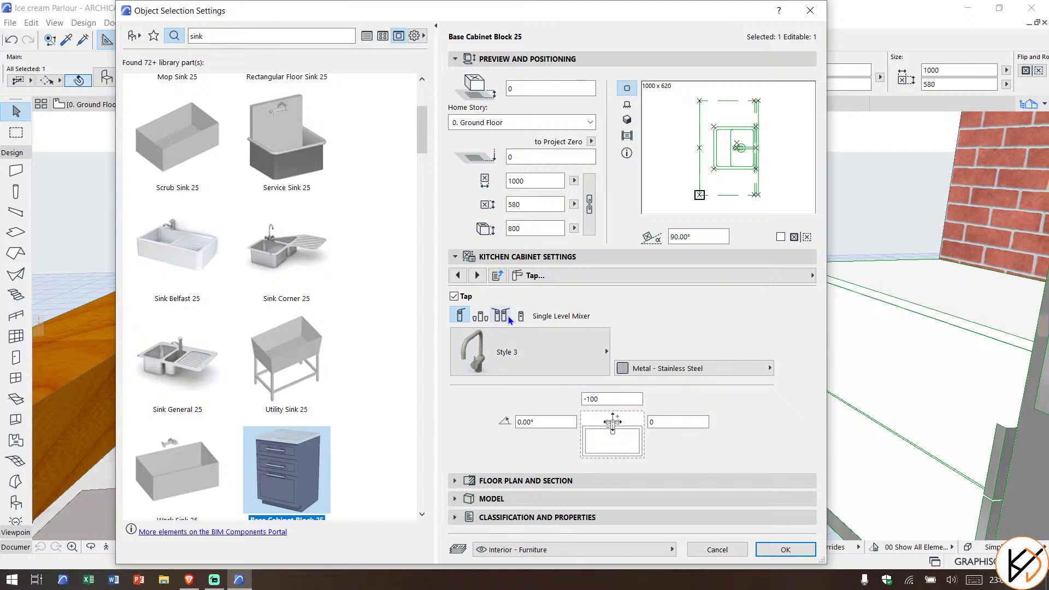
{"action": "left_click", "coordinate": [501, 315]}
{"action": "left_click", "coordinate": [535, 348]}
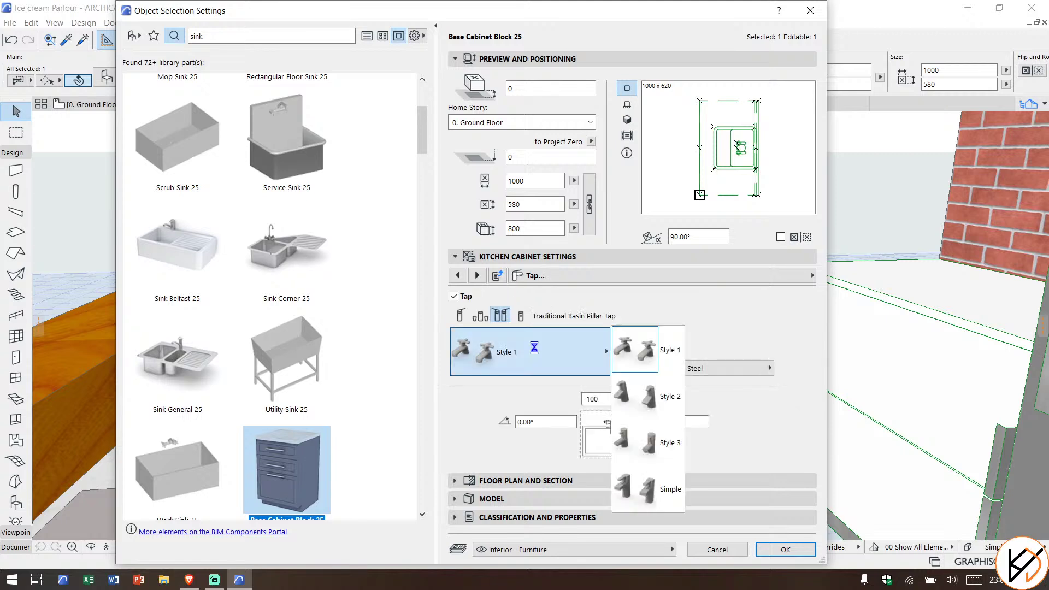
{"action": "left_click", "coordinate": [534, 348]}
{"action": "left_click", "coordinate": [474, 320]}
{"action": "left_click", "coordinate": [537, 343]}
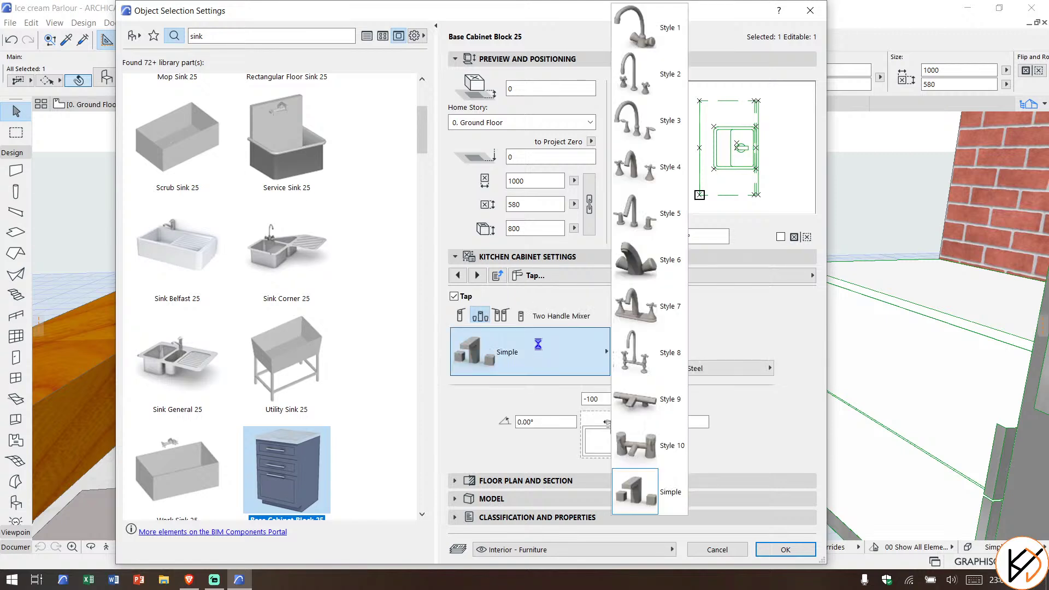
{"action": "left_click", "coordinate": [640, 71]}
Step: Enable Uniform Style for the cabinet's front panel and keep the Overlay panel position
{"action": "left_click", "coordinate": [477, 276]}
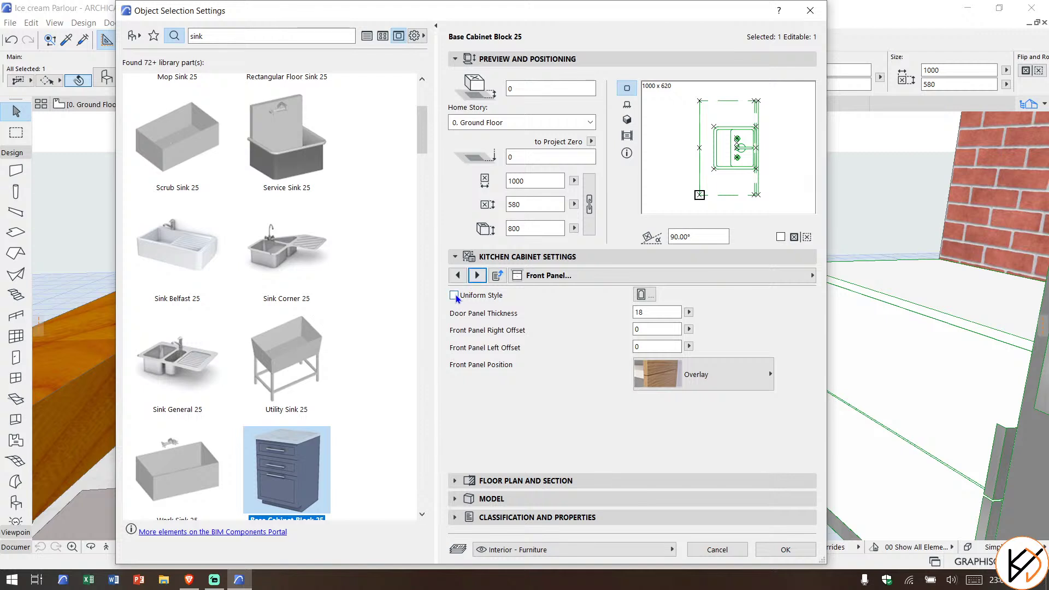
{"action": "left_click", "coordinate": [454, 295]}
{"action": "left_click", "coordinate": [663, 363]}
{"action": "left_click", "coordinate": [444, 257]}
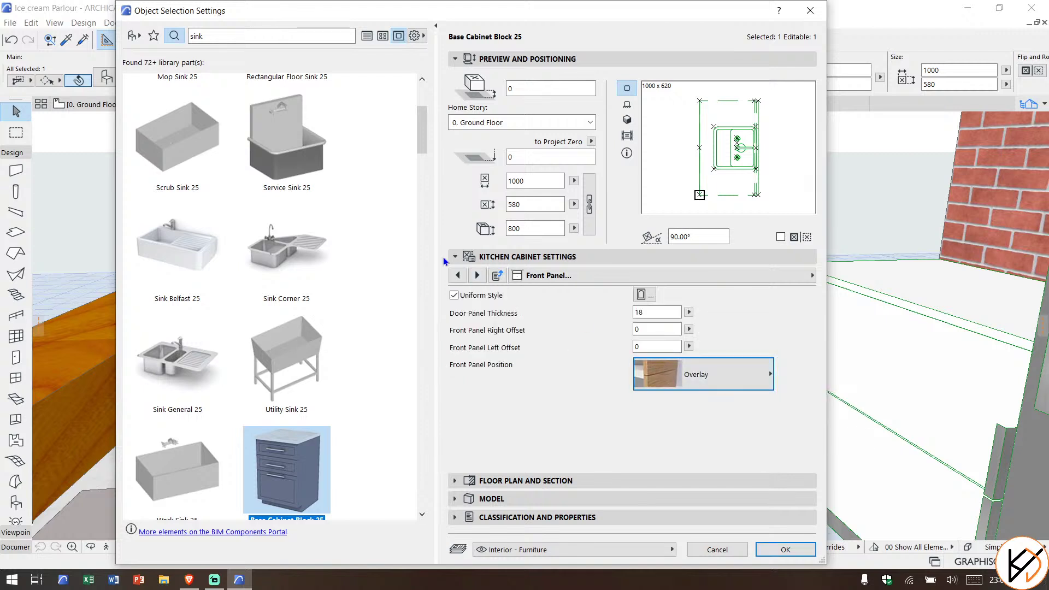
Step: Review the cabinet's side panel, double face, footing and remaining settings pages
{"action": "left_click", "coordinate": [477, 276]}
{"action": "left_click", "coordinate": [478, 276]}
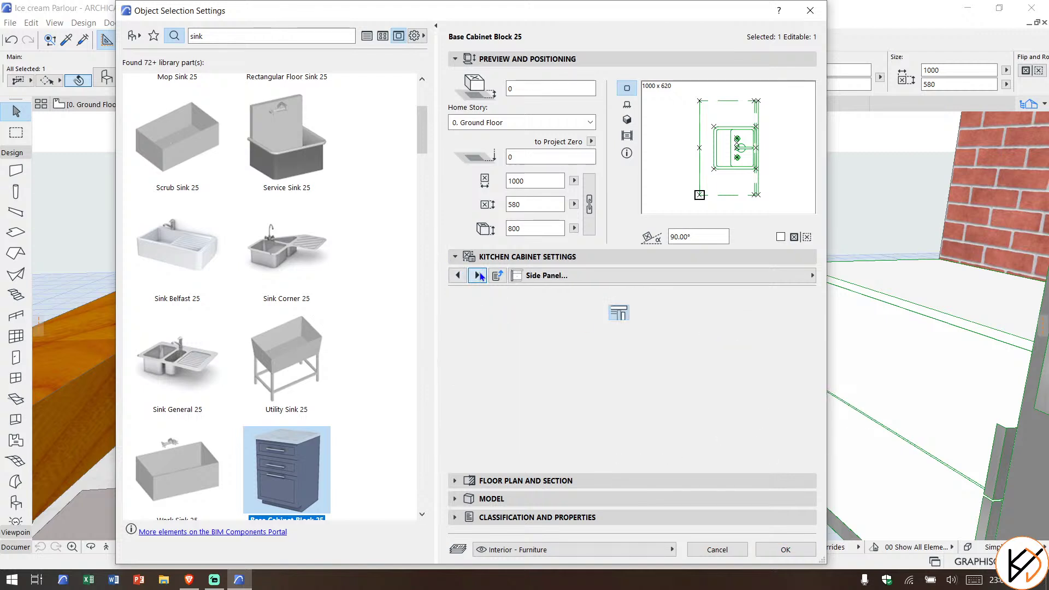
{"action": "left_click", "coordinate": [479, 275]}
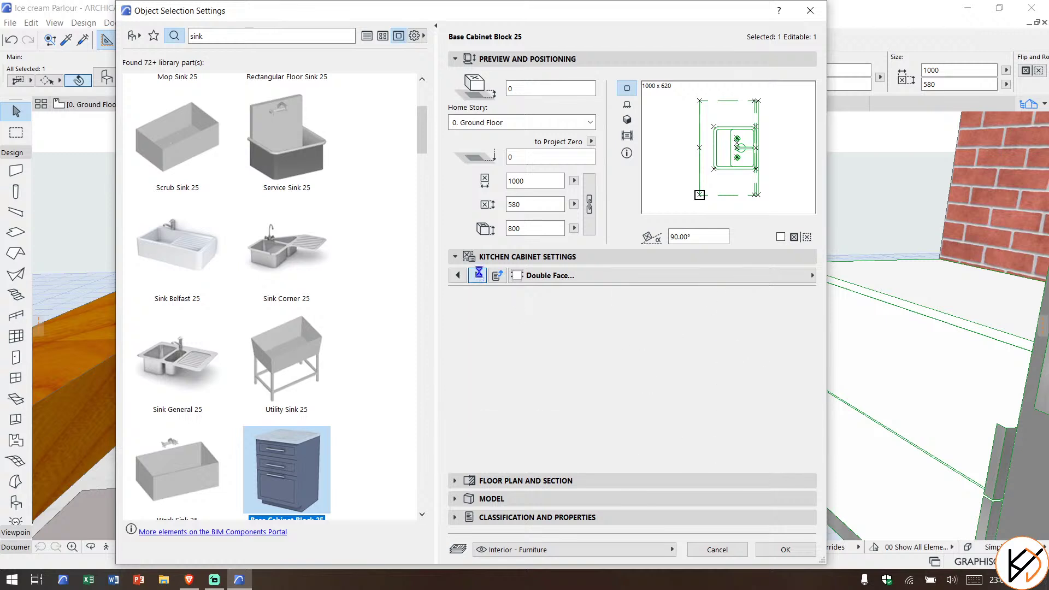
{"action": "left_click", "coordinate": [479, 276]}
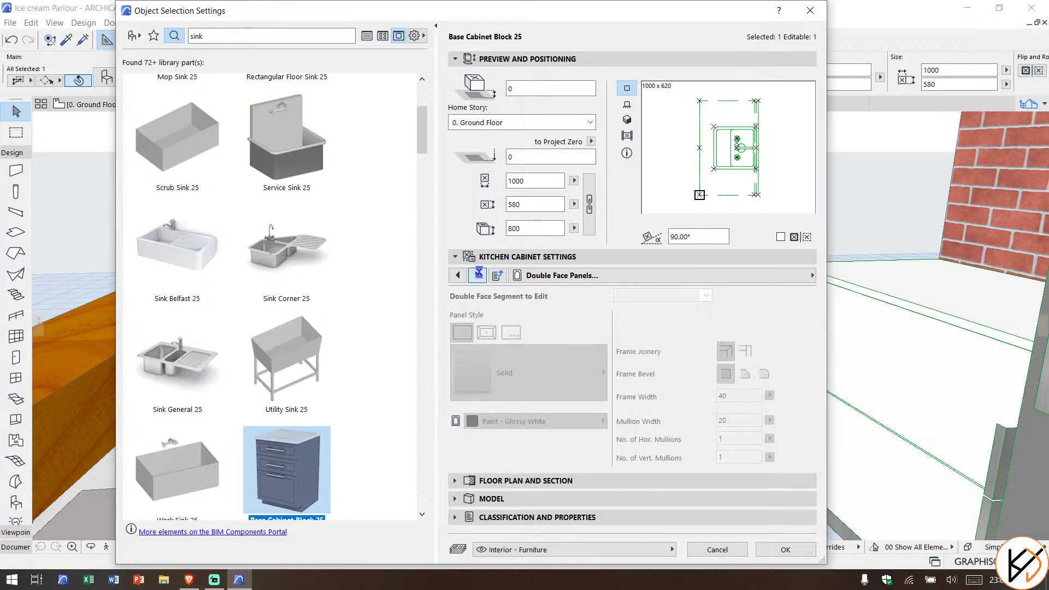
{"action": "left_click", "coordinate": [480, 275]}
{"action": "left_click", "coordinate": [478, 273]}
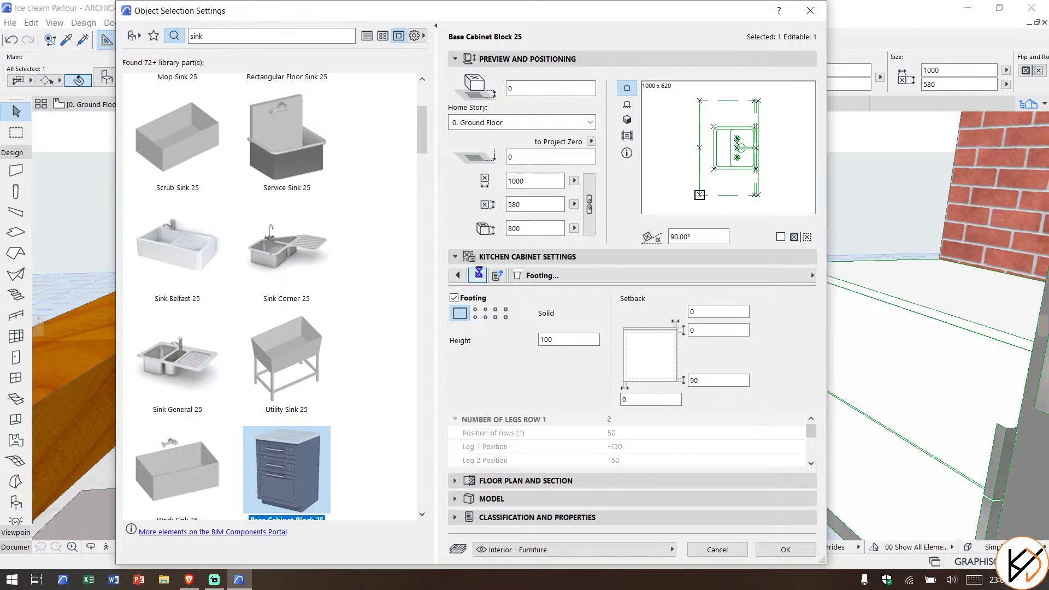
{"action": "left_click", "coordinate": [479, 273]}
{"action": "left_click", "coordinate": [479, 273]}
{"action": "left_click", "coordinate": [480, 276]}
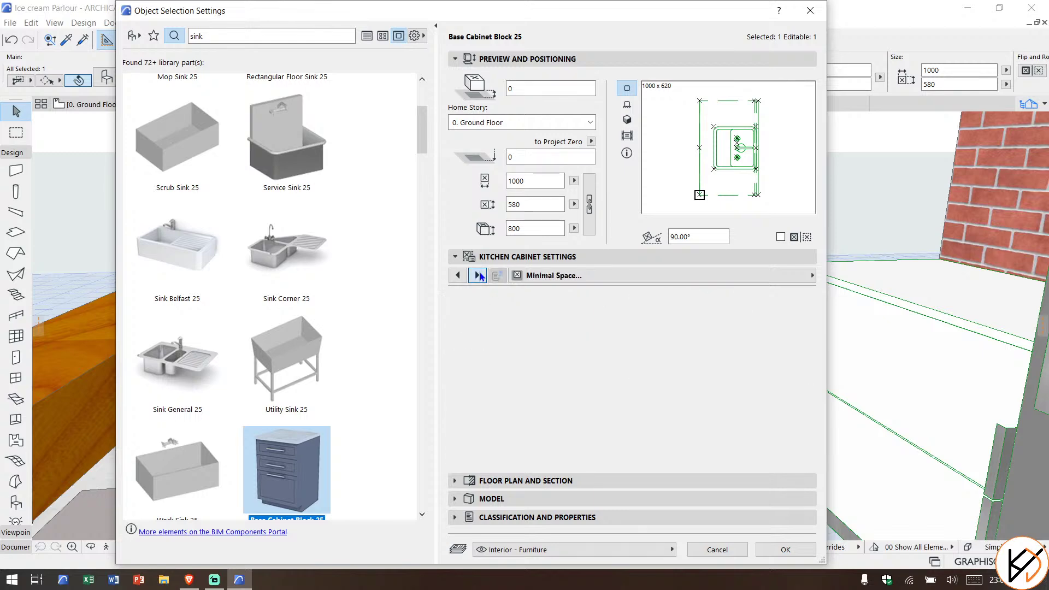
Step: Assign the Wood 1 surface to the cabinet body and its shelf
{"action": "left_click", "coordinate": [458, 275]}
{"action": "scroll", "coordinate": [728, 420], "scroll_direction": "down", "scroll_amount": 10}
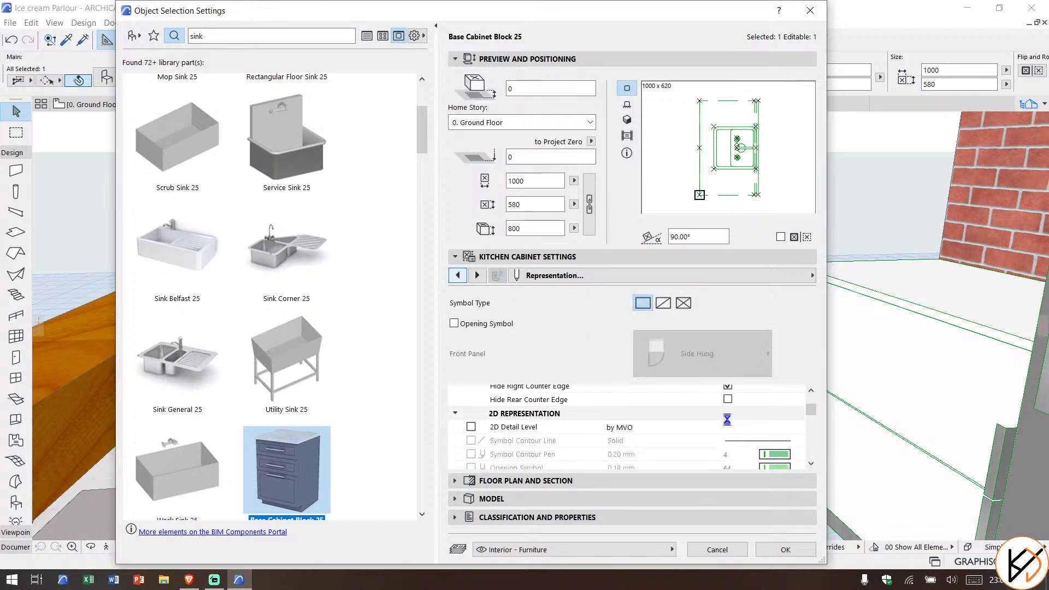
{"action": "scroll", "coordinate": [728, 420], "scroll_direction": "down", "scroll_amount": 2}
{"action": "scroll", "coordinate": [728, 419], "scroll_direction": "up", "scroll_amount": 8}
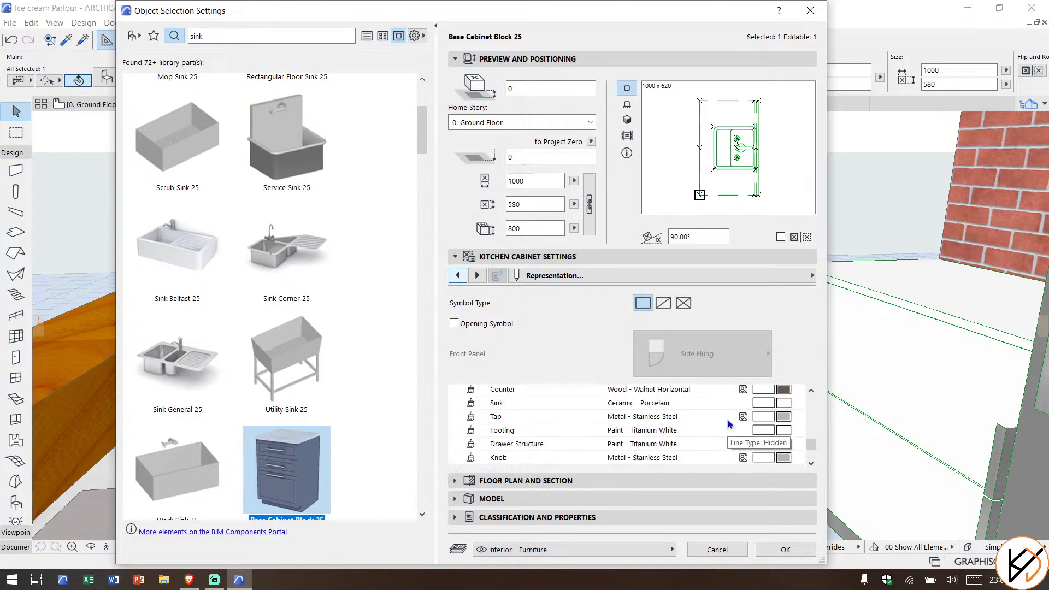
{"action": "left_click", "coordinate": [452, 58]}
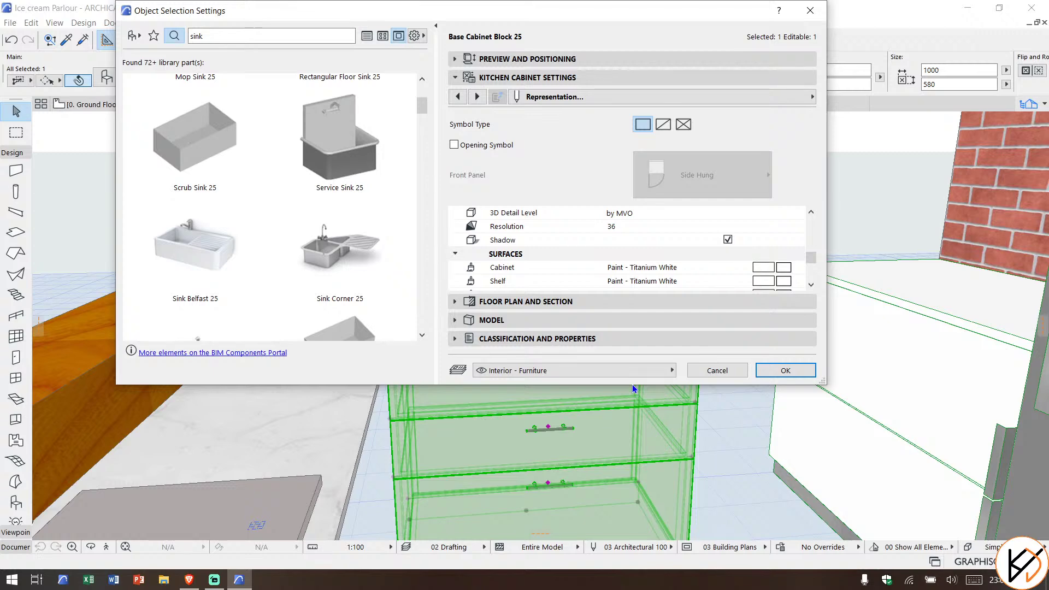
{"action": "left_click_drag", "start_coordinate": [632, 385], "coordinate": [632, 560]}
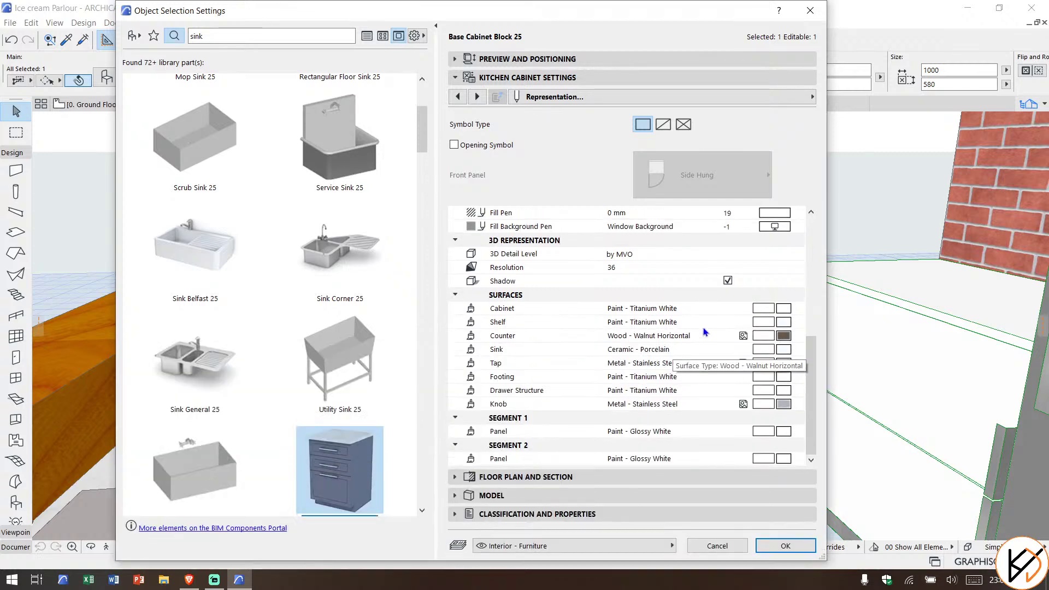
{"action": "left_click", "coordinate": [782, 314]}
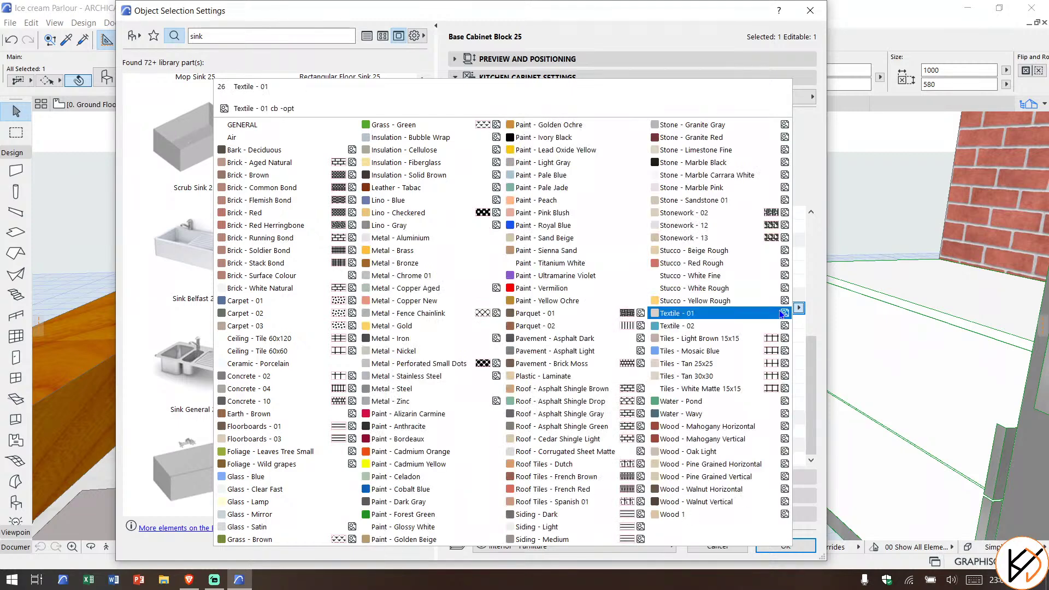
{"action": "left_click", "coordinate": [784, 369]}
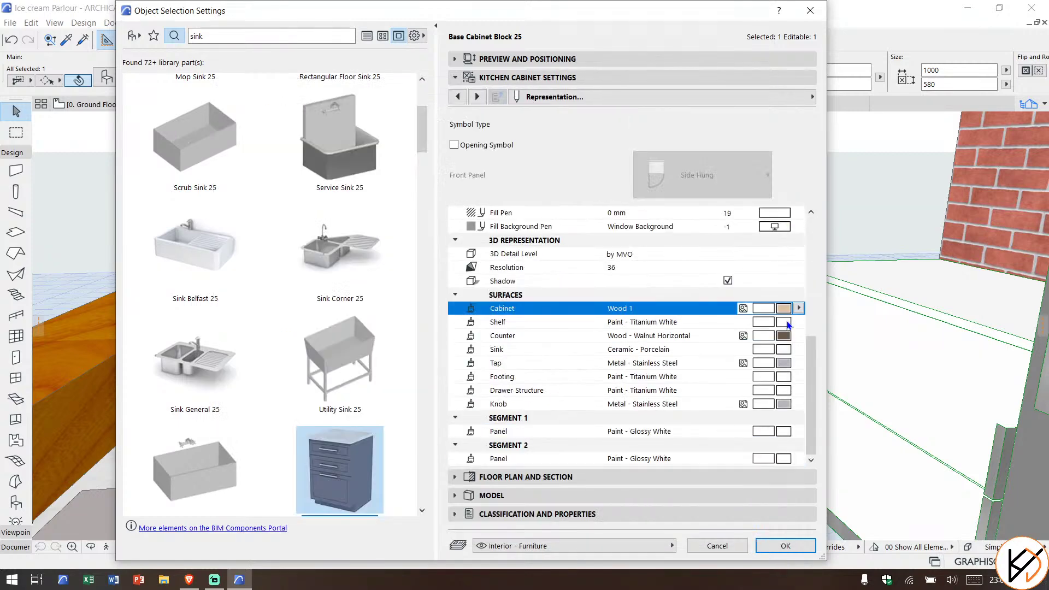
{"action": "left_click", "coordinate": [783, 322]}
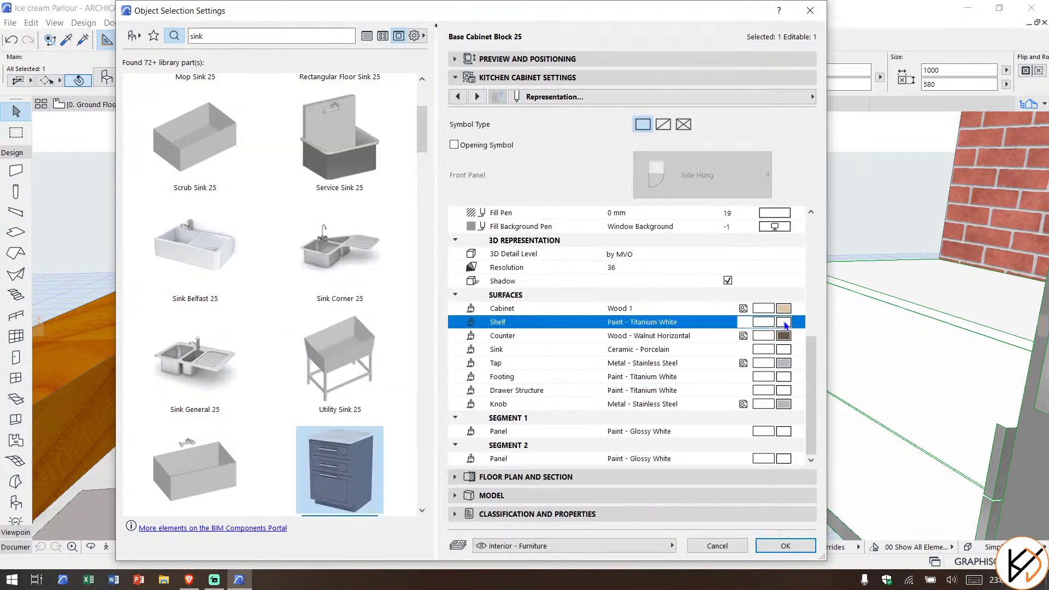
{"action": "left_click", "coordinate": [684, 517]}
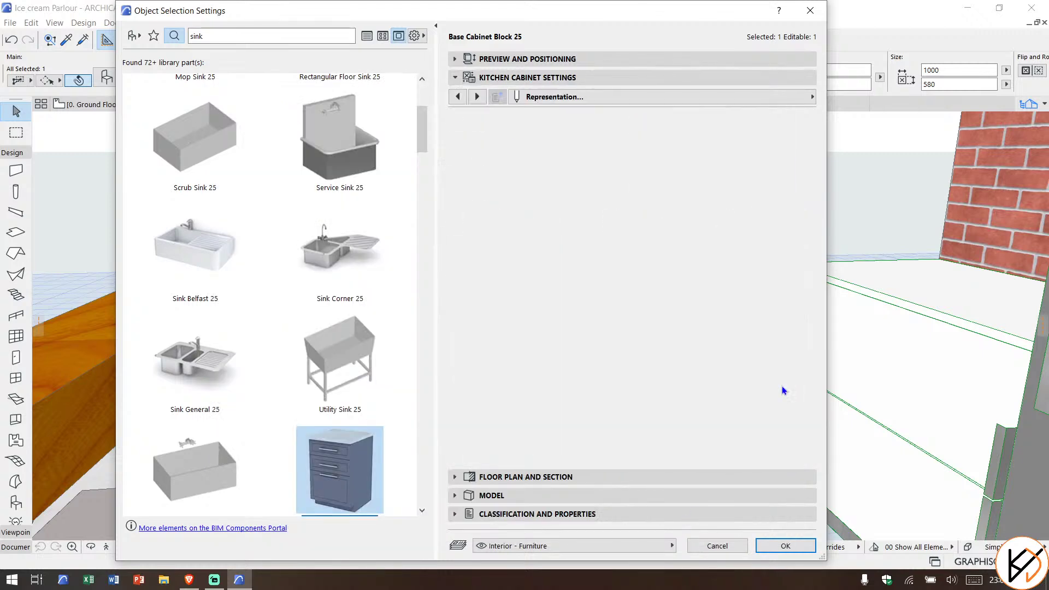
Step: Assign Stone - Marble Carrara White to the counter and Wood 1 to the footing
{"action": "left_click", "coordinate": [783, 335]}
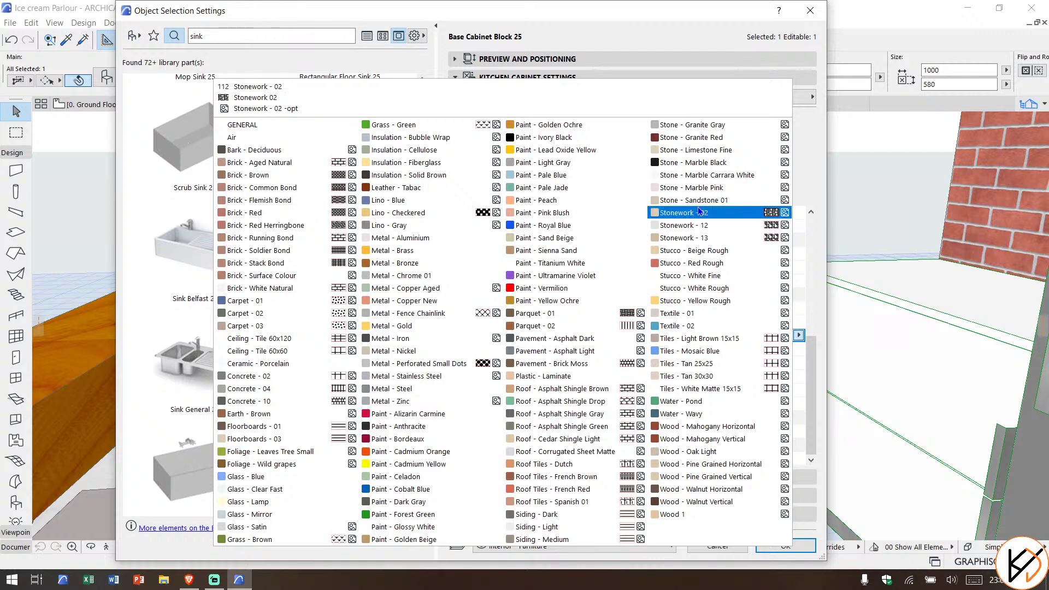
{"action": "left_click", "coordinate": [708, 176]}
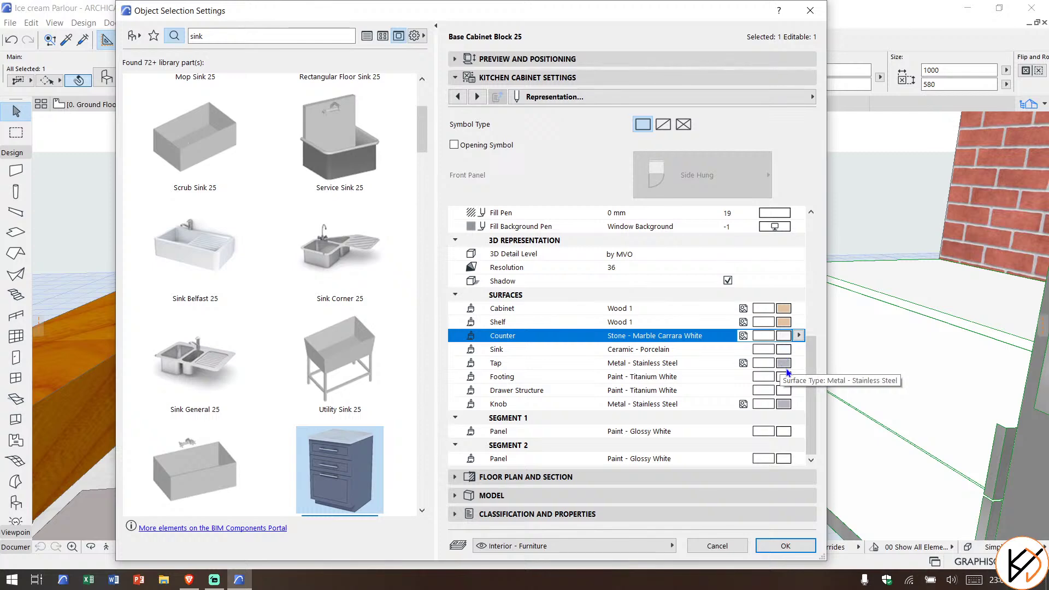
{"action": "left_click", "coordinate": [788, 382]}
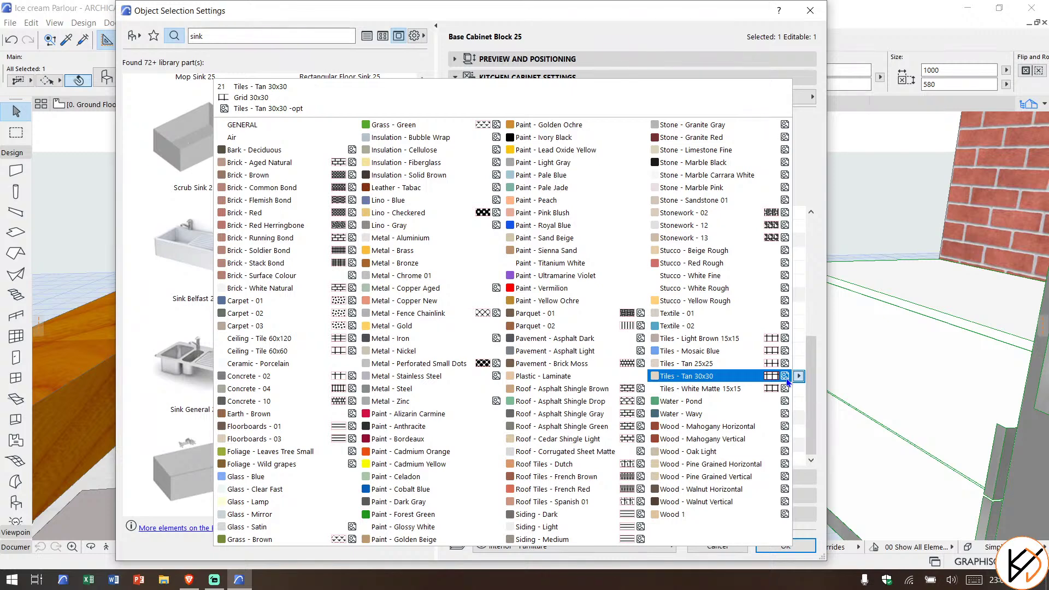
{"action": "left_click", "coordinate": [720, 515]}
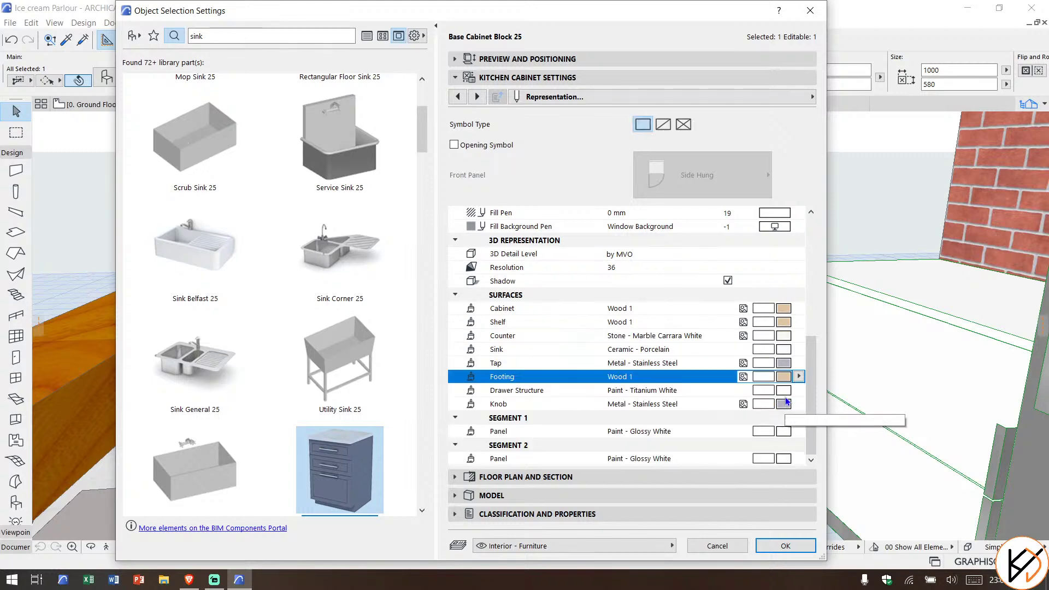
Step: Assign the Wood 1 surface to the drawer structure and to the panels of Segment 1 and Segment 2
{"action": "left_click", "coordinate": [783, 391]}
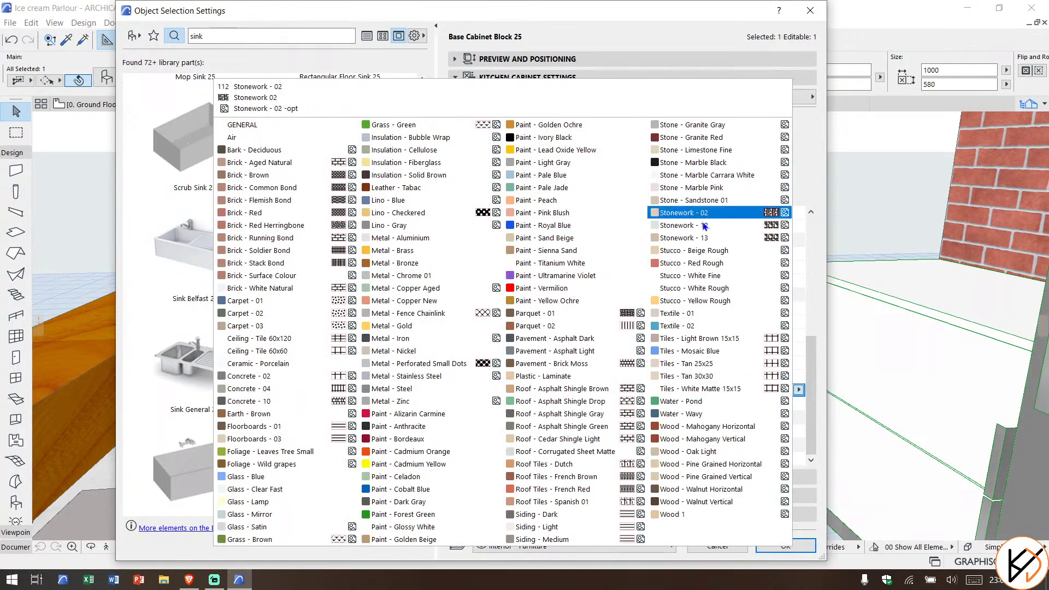
{"action": "left_click", "coordinate": [703, 514]}
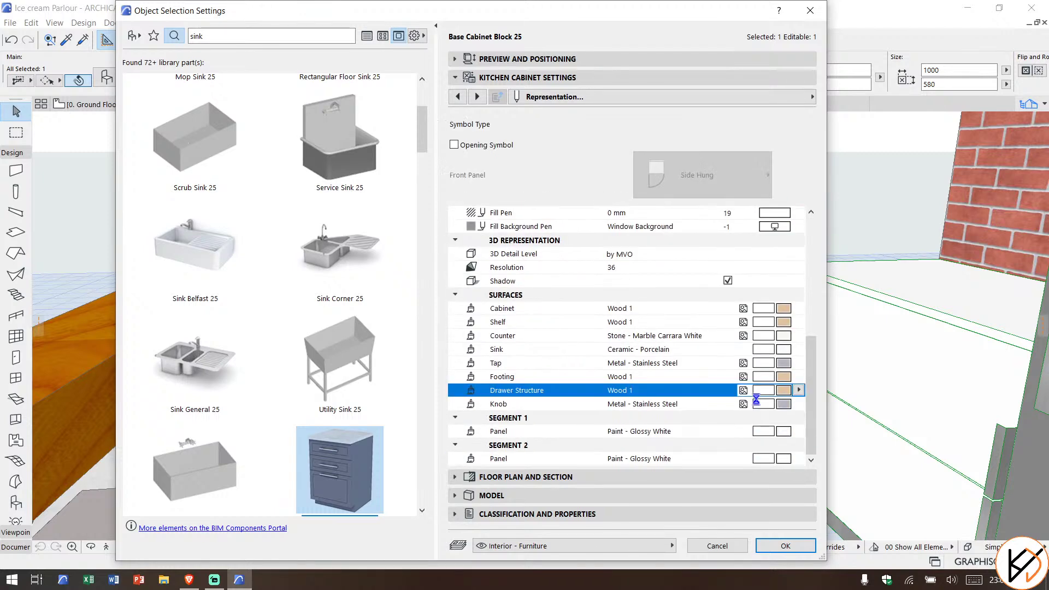
{"action": "left_click", "coordinate": [792, 433]}
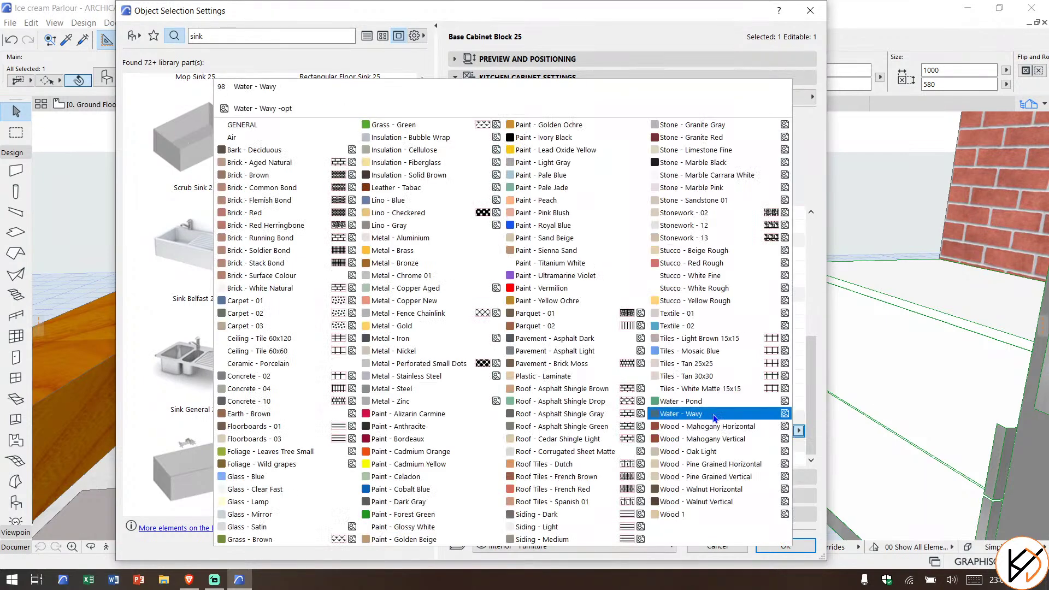
{"action": "left_click", "coordinate": [765, 498]}
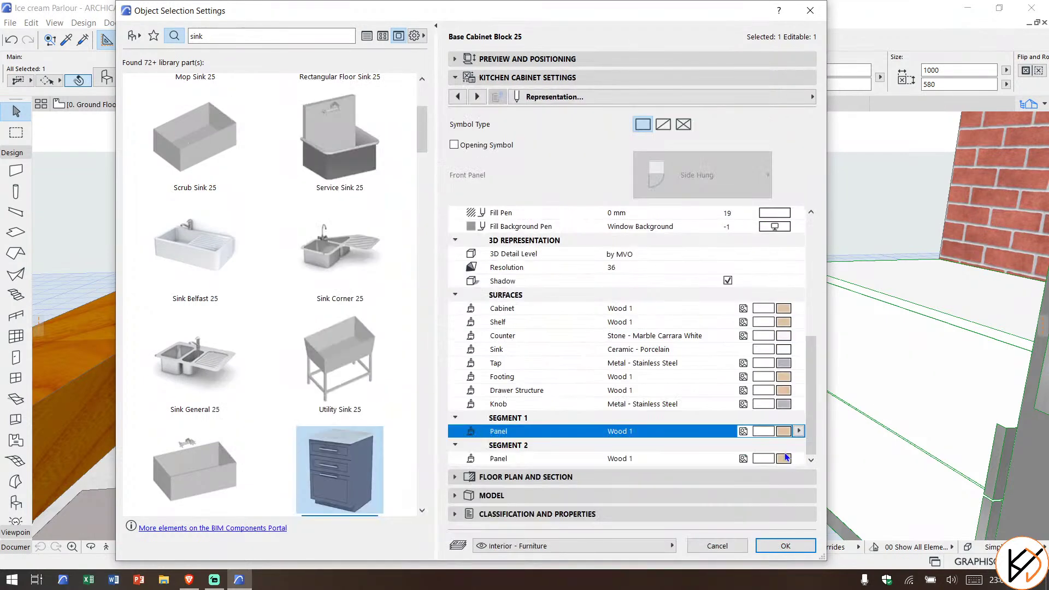
{"action": "left_click", "coordinate": [785, 459]}
{"action": "left_click", "coordinate": [726, 515]}
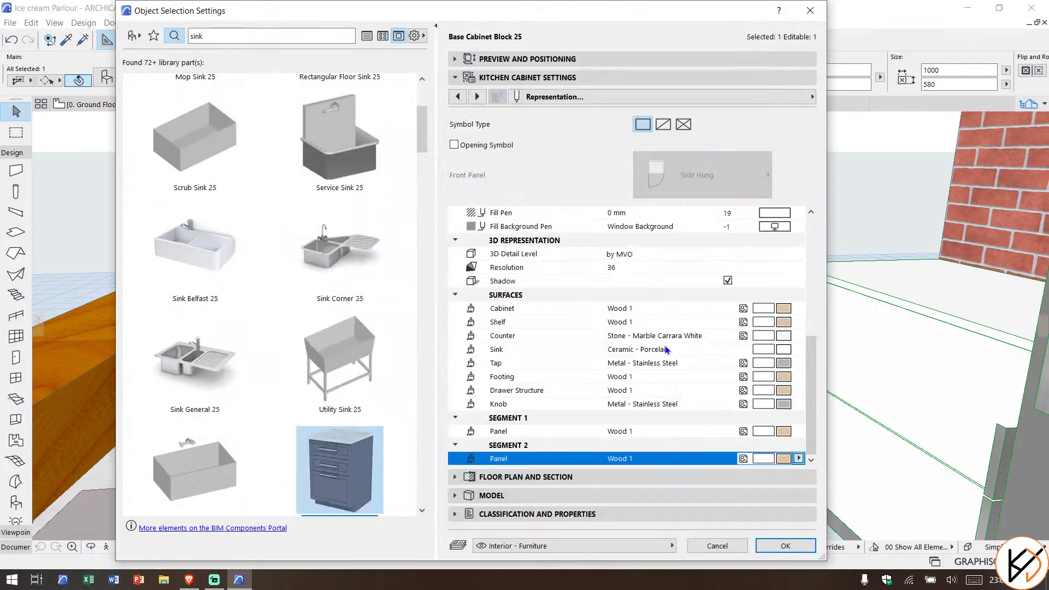
Step: Set the cabinet's 3D Detail Level to Full, apply the object settings and deselect the cabinet
{"action": "scroll", "coordinate": [627, 225], "scroll_direction": "up", "scroll_amount": 6}
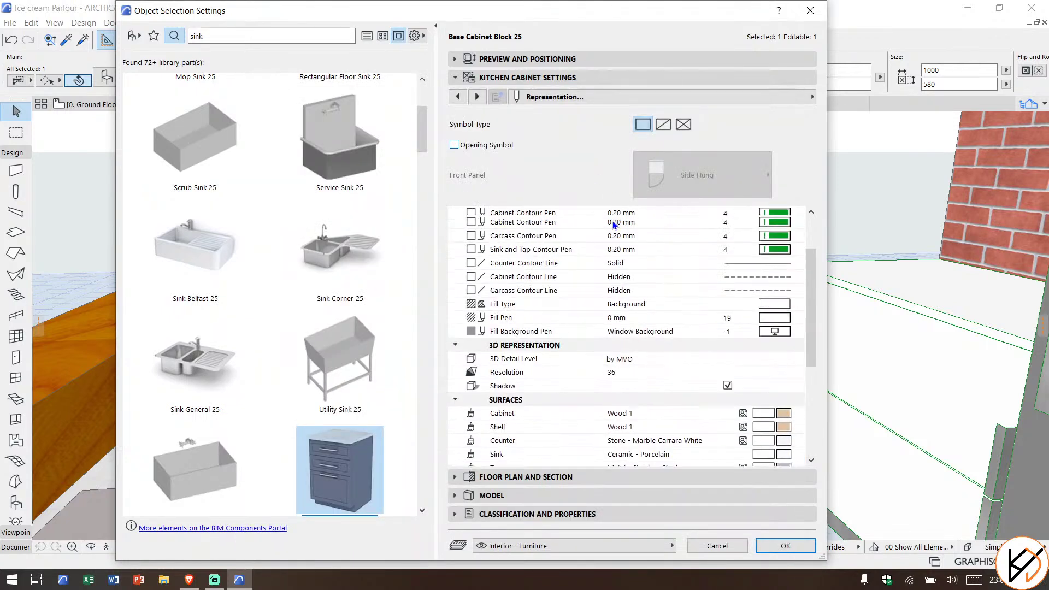
{"action": "scroll", "coordinate": [613, 268], "scroll_direction": "down", "scroll_amount": 6}
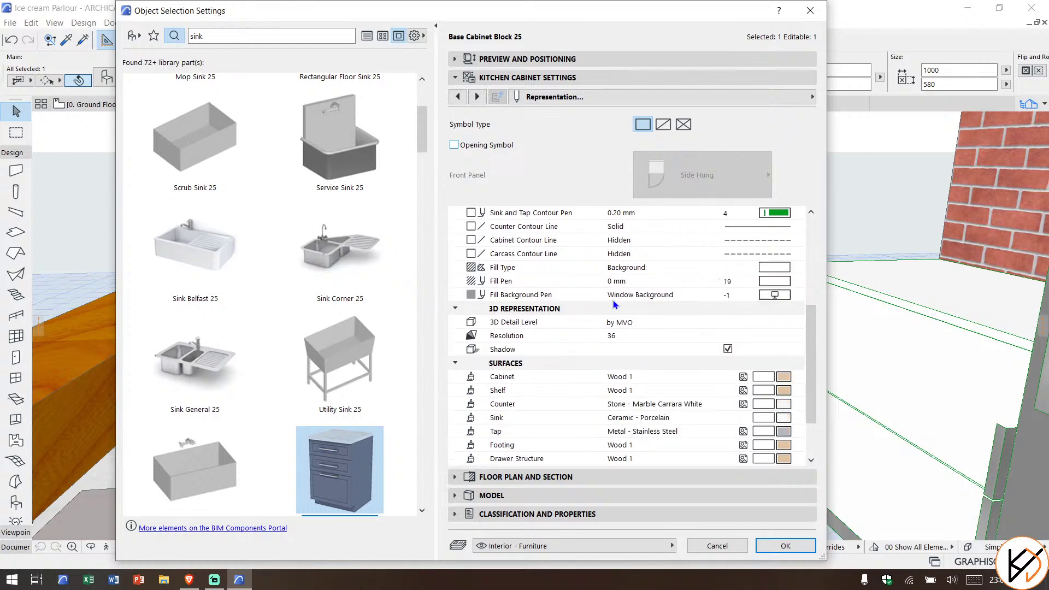
{"action": "left_click", "coordinate": [743, 326]}
{"action": "left_click", "coordinate": [798, 322]}
{"action": "left_click", "coordinate": [820, 335]}
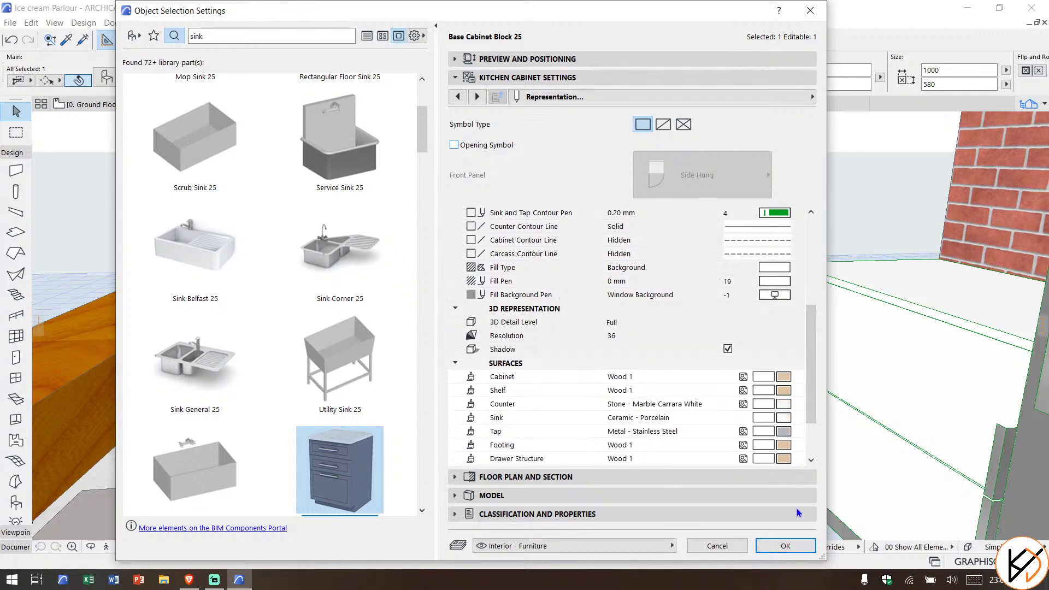
{"action": "left_click", "coordinate": [787, 545]}
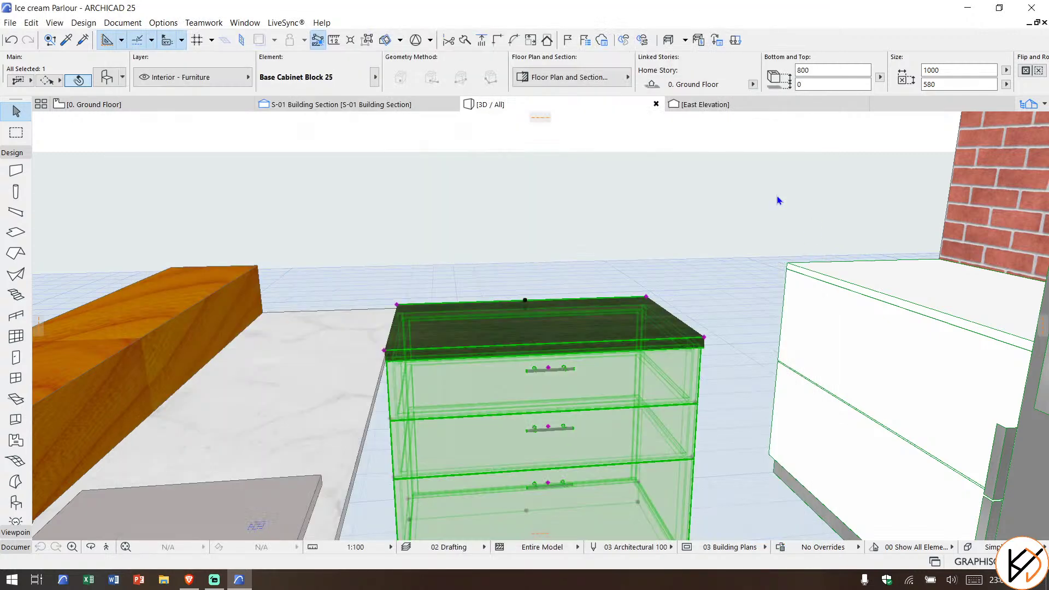
{"action": "left_click", "coordinate": [647, 213]}
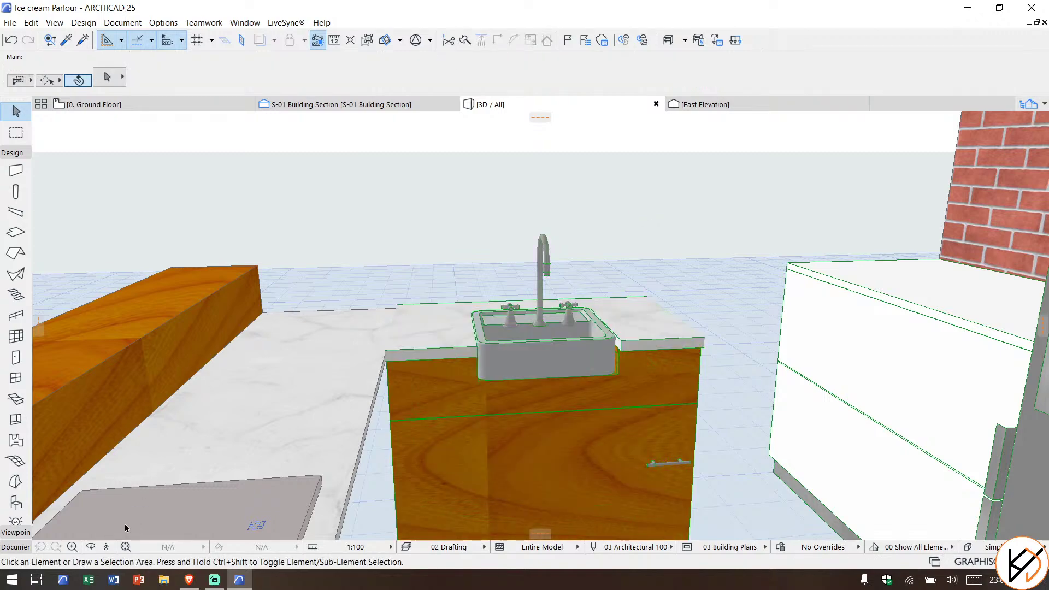
Step: Inspect the sink cabinet from above in 3D, and measure the sink's width in the Ground Floor plan
{"action": "left_click", "coordinate": [89, 548]}
{"action": "left_click_drag", "start_coordinate": [518, 368], "coordinate": [270, 235]}
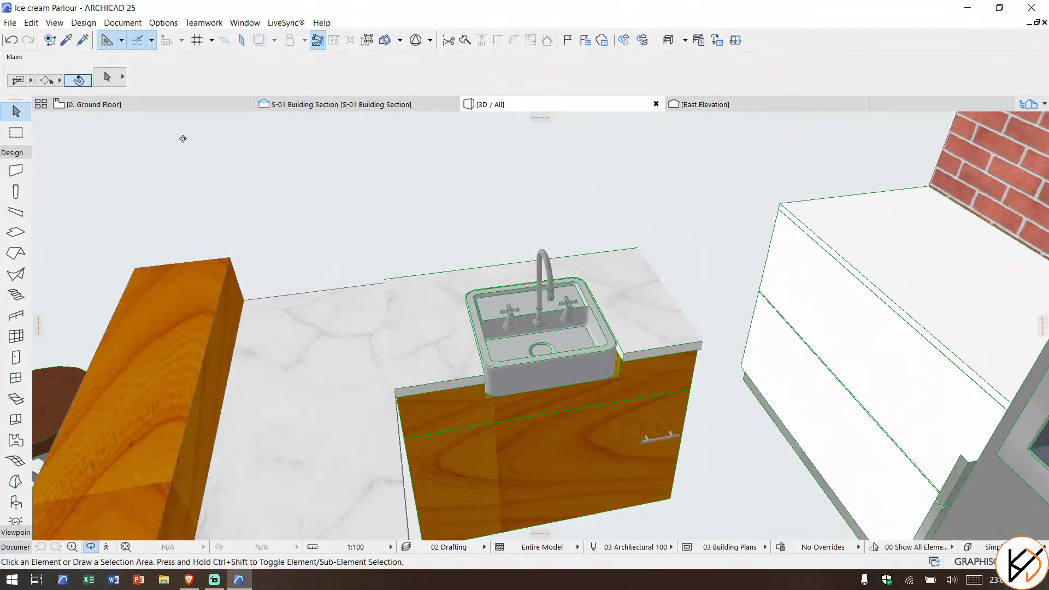
{"action": "left_click", "coordinate": [176, 106]}
{"action": "left_click", "coordinate": [463, 373]}
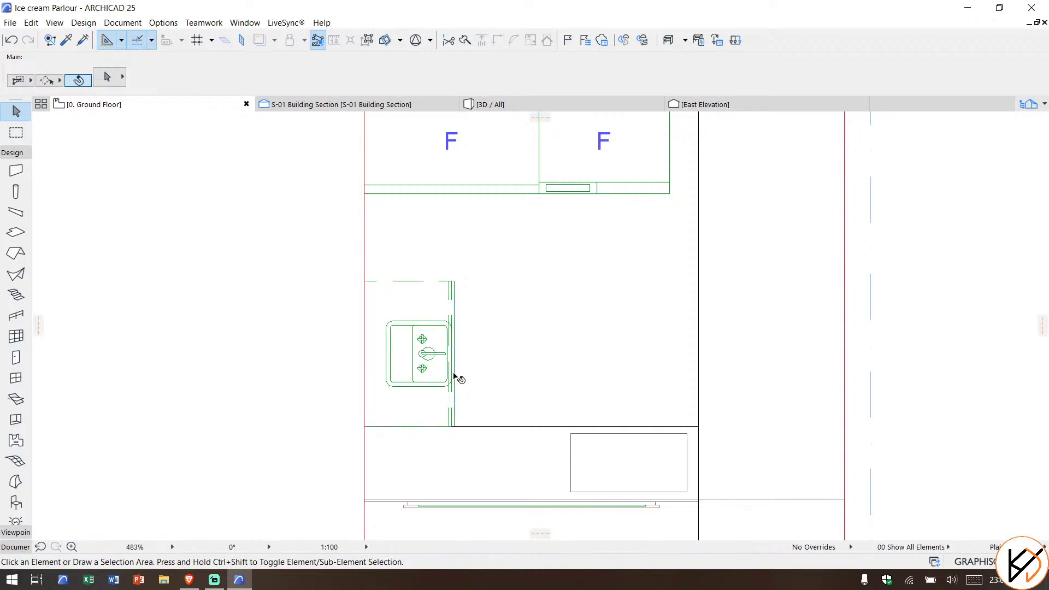
{"action": "scroll", "coordinate": [457, 377], "scroll_direction": "up", "scroll_amount": 3}
{"action": "key", "text": "m"}
{"action": "left_click", "coordinate": [419, 394]}
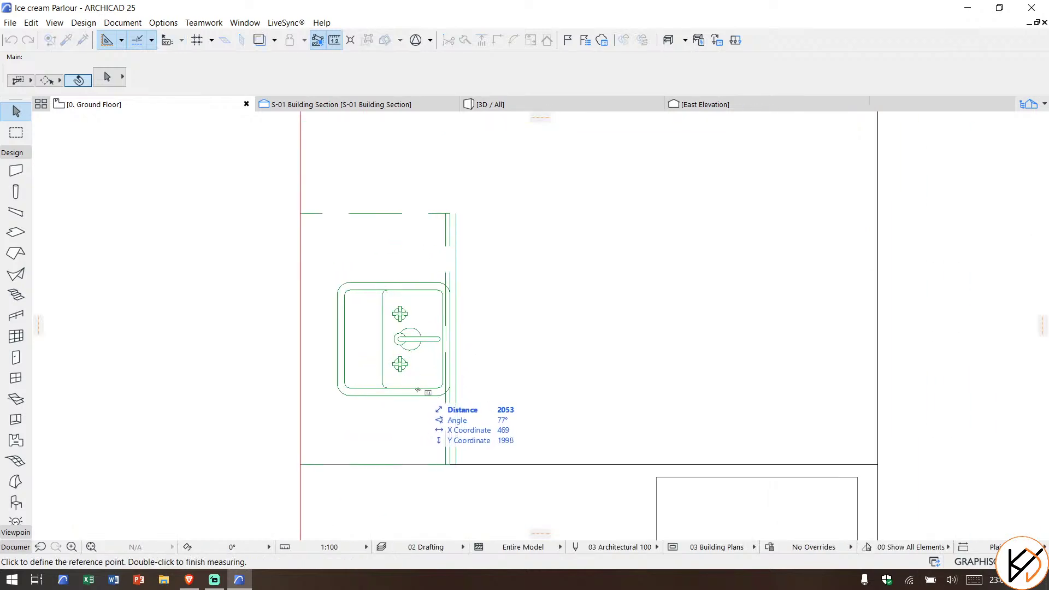
{"action": "double_click", "coordinate": [428, 307]}
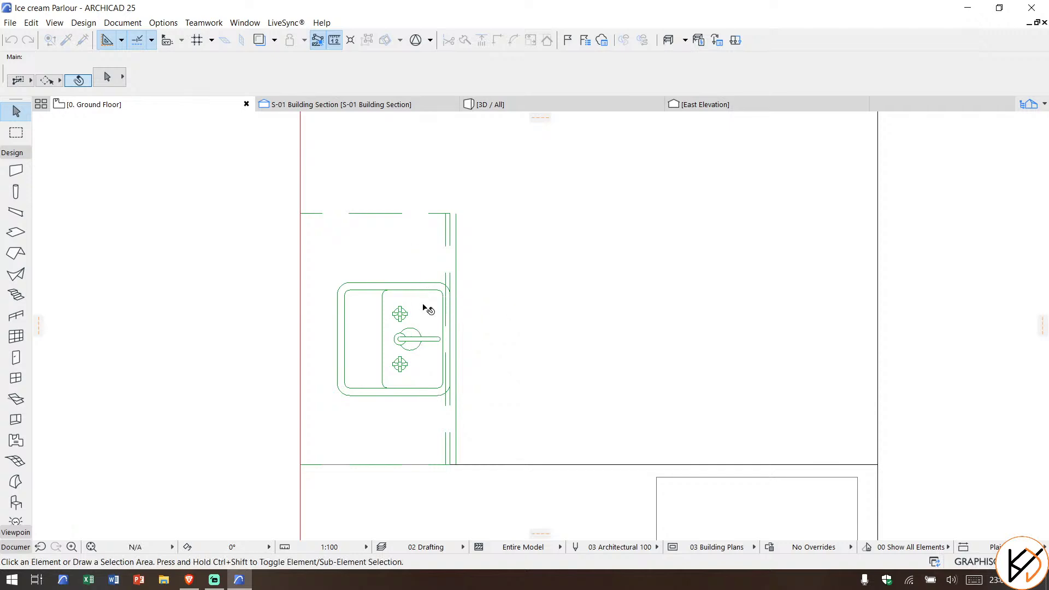
{"action": "left_click", "coordinate": [433, 300]}
{"action": "key", "text": "Escape"}
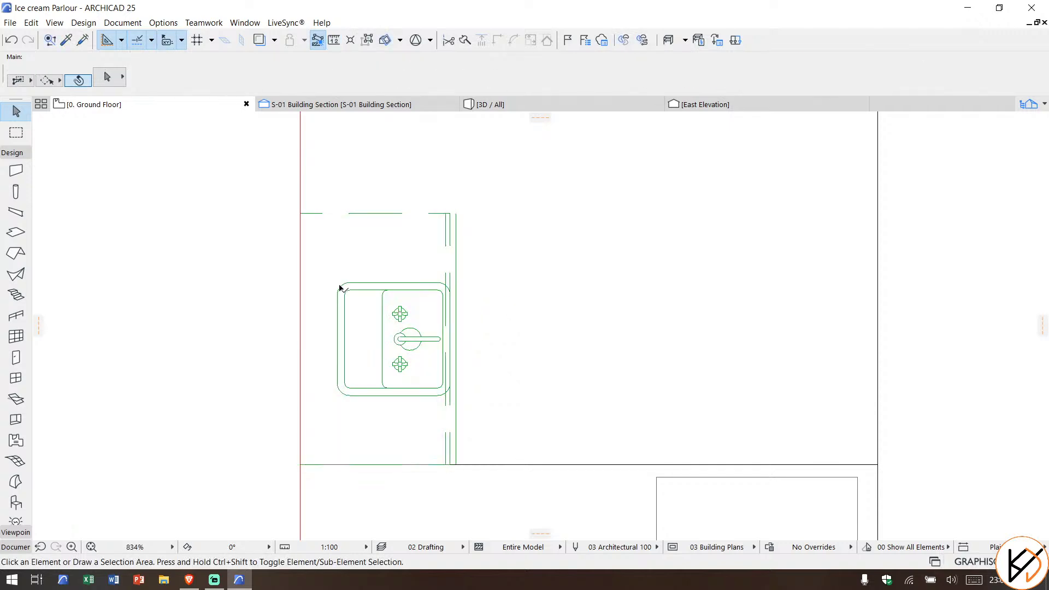
Step: Stretch the sink from its corner to a Sink Width of 600 in the floor plan, and deselect the cabinet
{"action": "left_click", "coordinate": [339, 290]}
{"action": "left_click", "coordinate": [337, 282]}
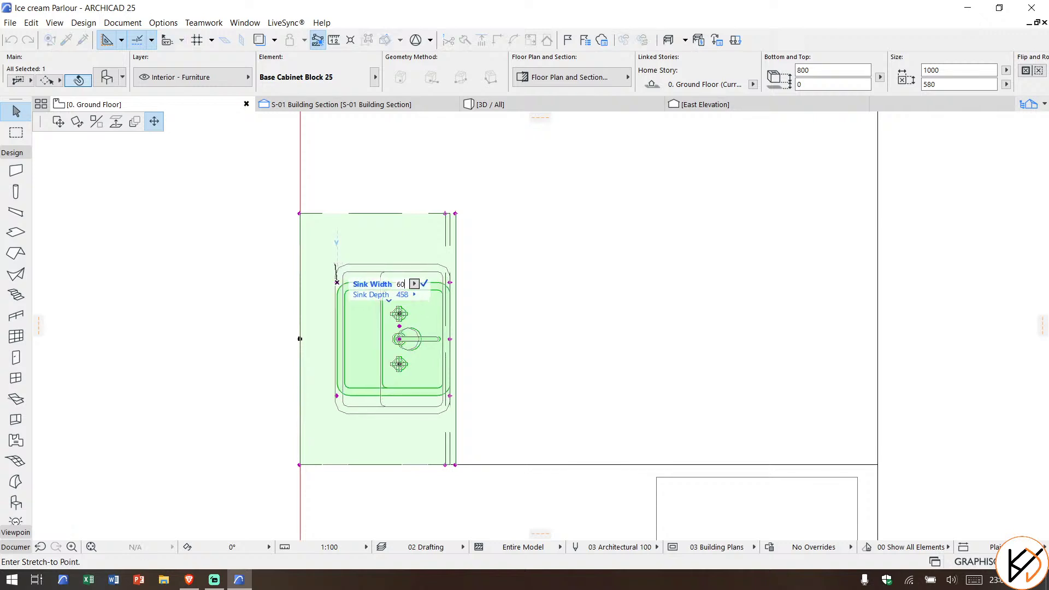
{"action": "left_click", "coordinate": [335, 265]}
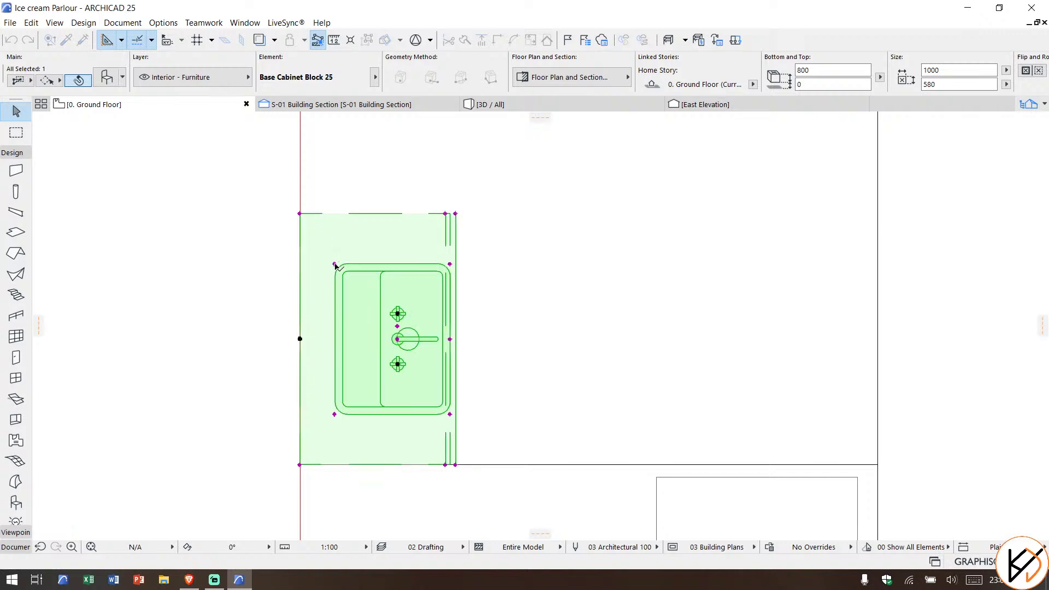
{"action": "left_click", "coordinate": [468, 298]}
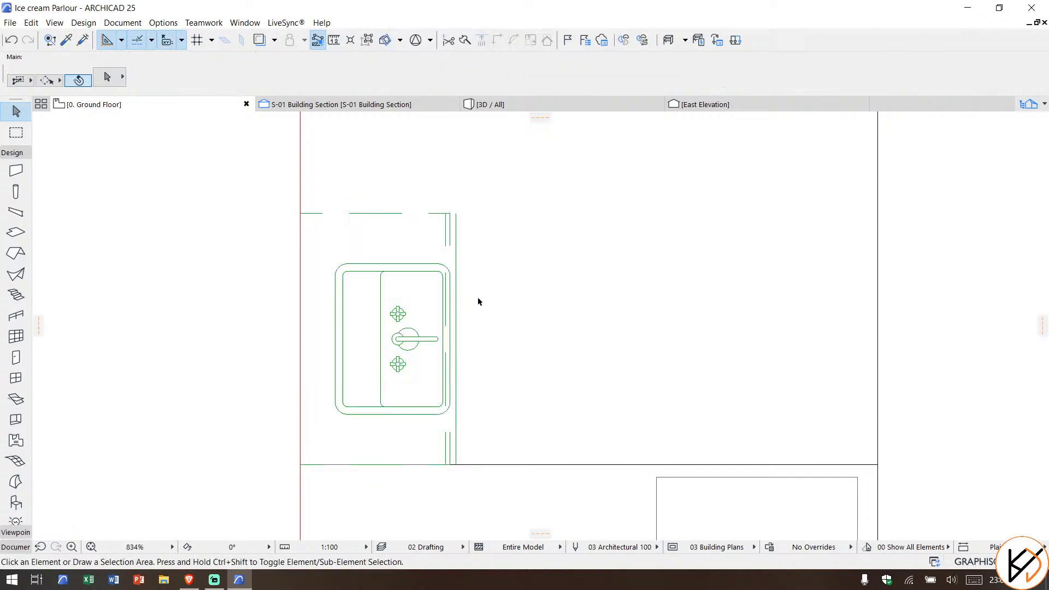
{"action": "scroll", "coordinate": [481, 293], "scroll_direction": "down", "scroll_amount": 3}
{"action": "middle_click_drag", "start_coordinate": [484, 287], "coordinate": [428, 303]}
{"action": "left_click", "coordinate": [383, 334]}
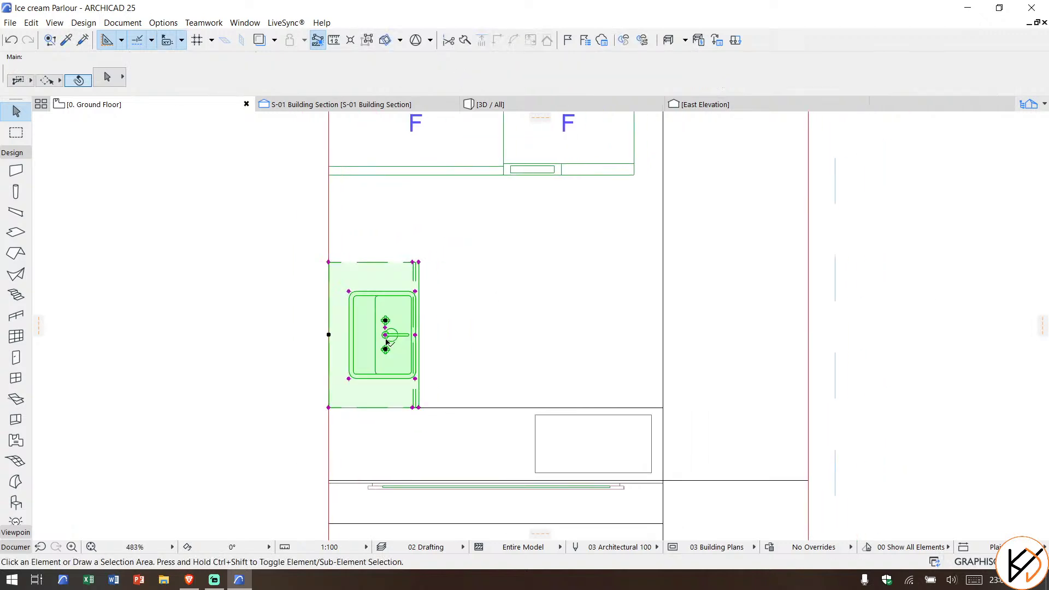
{"action": "left_click", "coordinate": [385, 321]}
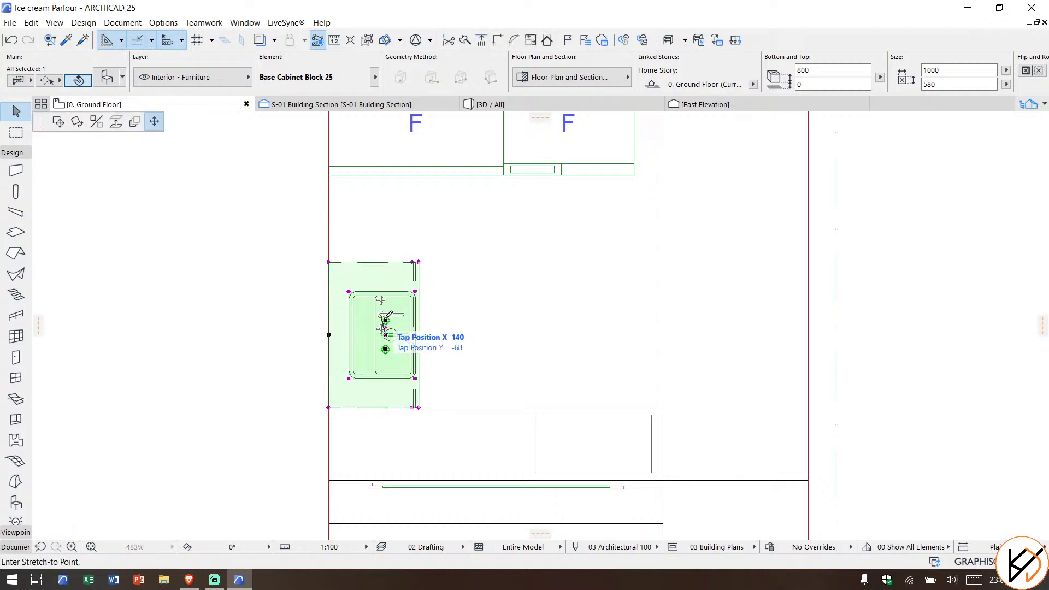
{"action": "key", "text": "Escape"}
{"action": "key", "text": "Escape"}
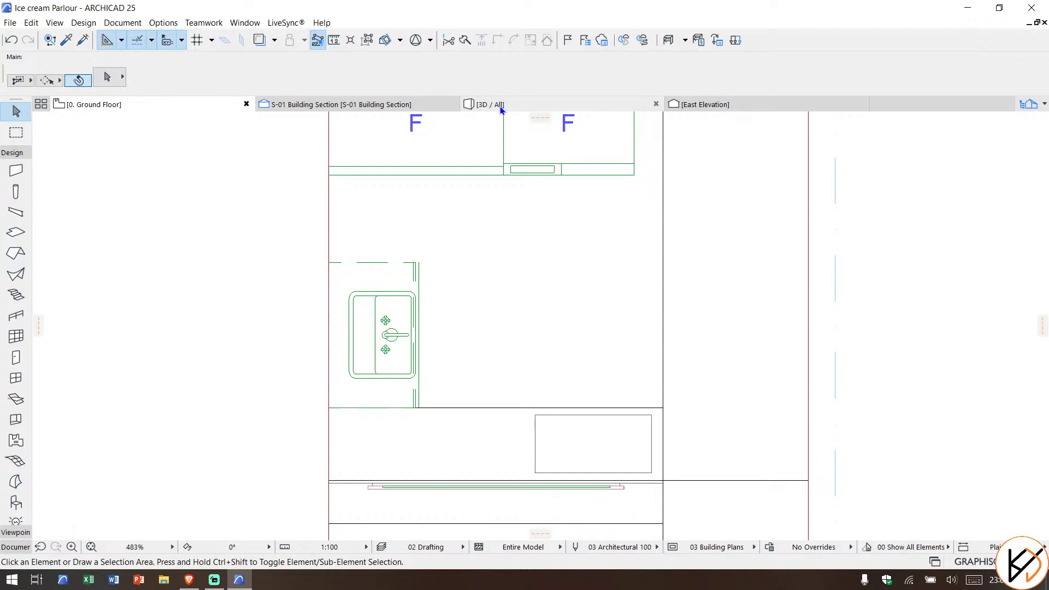
Step: Inspect the resized sink and tap on the base cabinet in the 3D view
{"action": "left_click", "coordinate": [498, 105]}
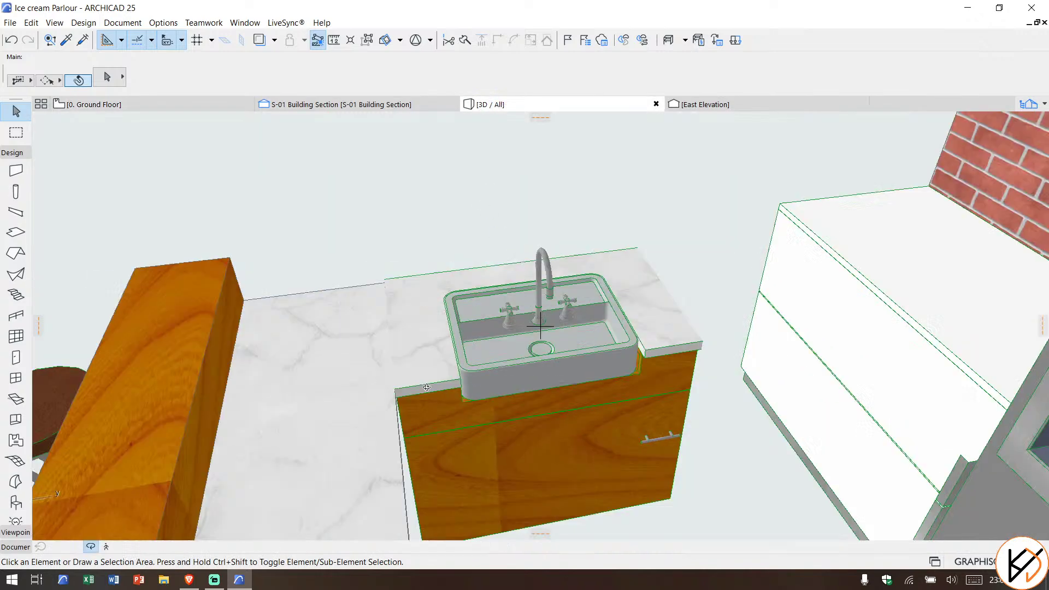
{"action": "middle_click_drag", "start_coordinate": [438, 358], "coordinate": [317, 354], "text": "shift"}
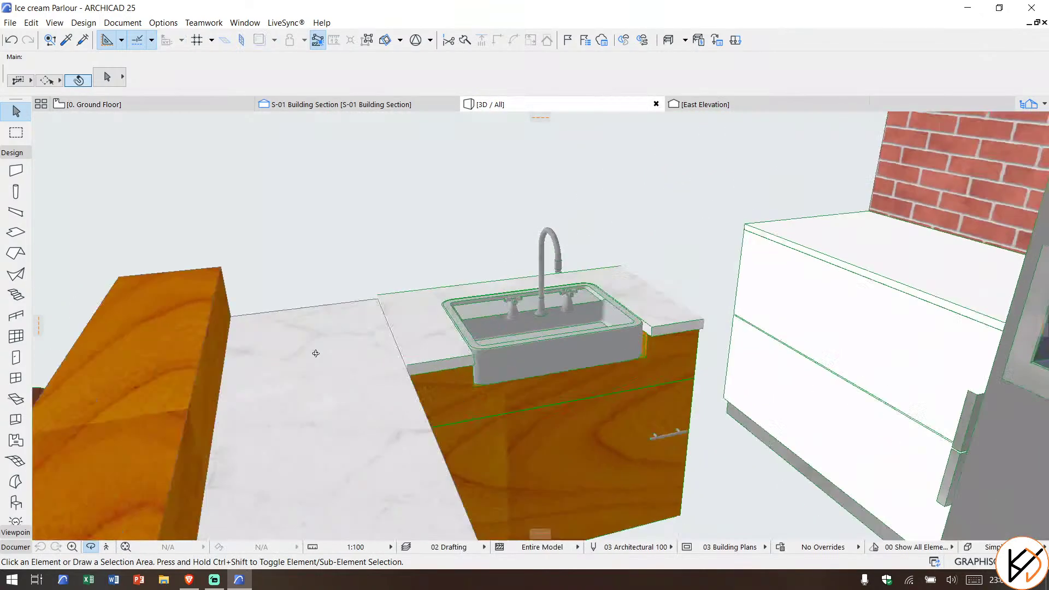
{"action": "scroll", "coordinate": [401, 349], "scroll_direction": "up", "scroll_amount": 5}
{"action": "scroll", "coordinate": [413, 352], "scroll_direction": "down", "scroll_amount": 4}
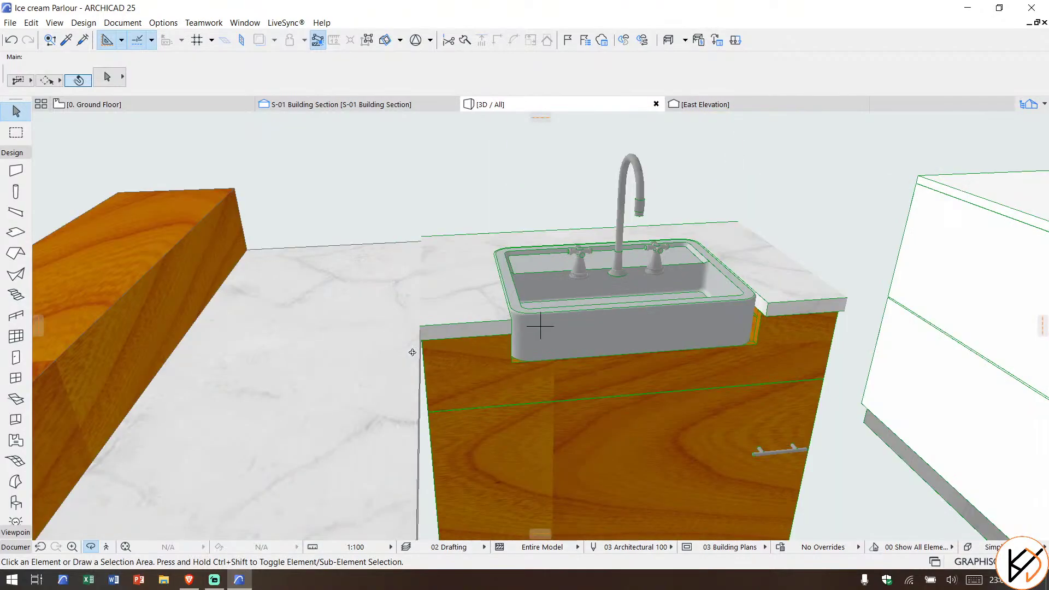
{"action": "left_click", "coordinate": [214, 580]}
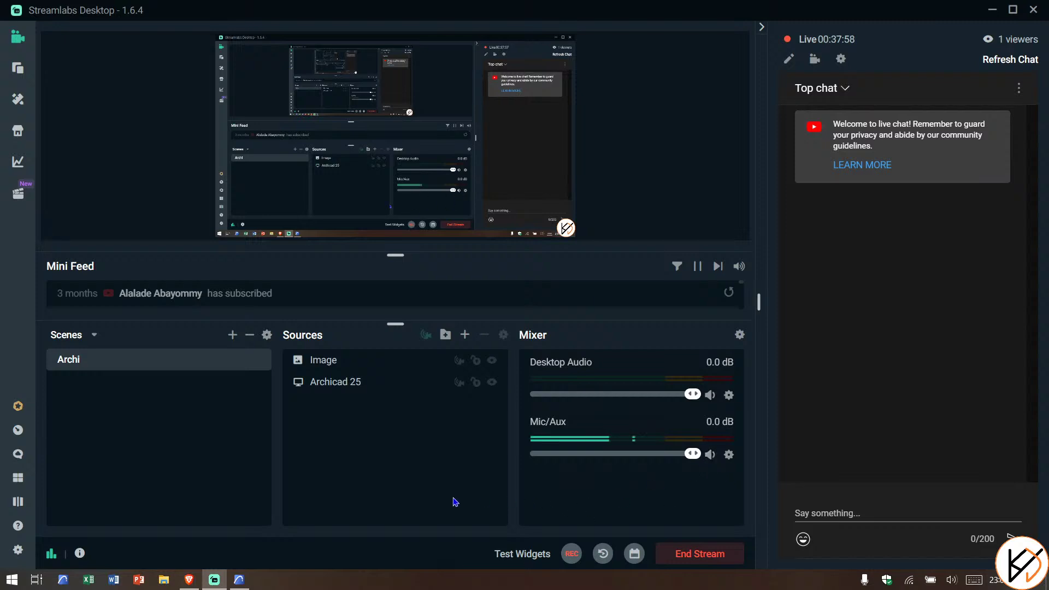
{"action": "mouse_move", "coordinate": [244, 585]}
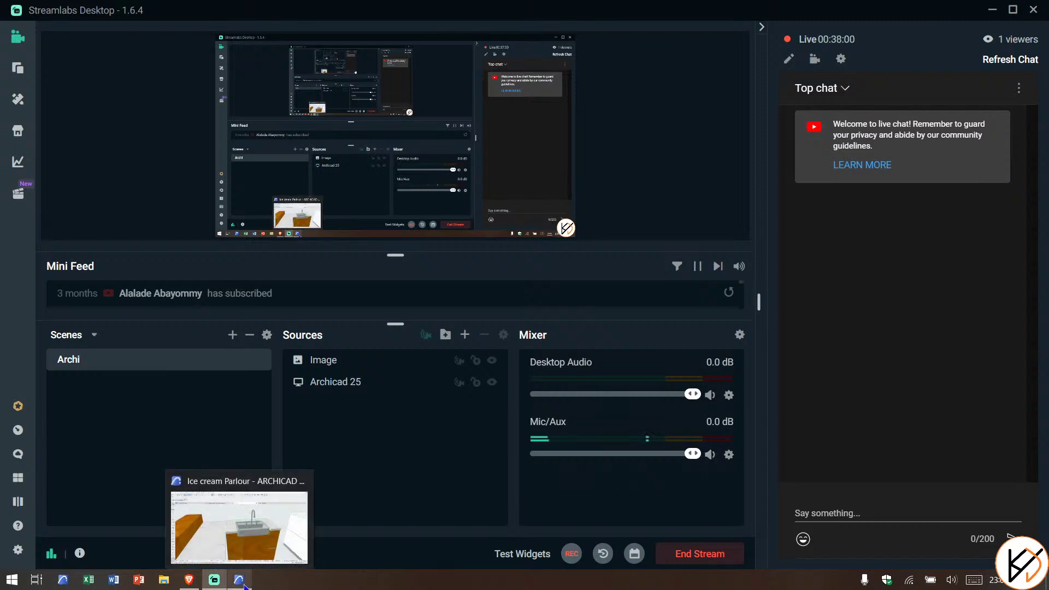
{"action": "left_click", "coordinate": [244, 584]}
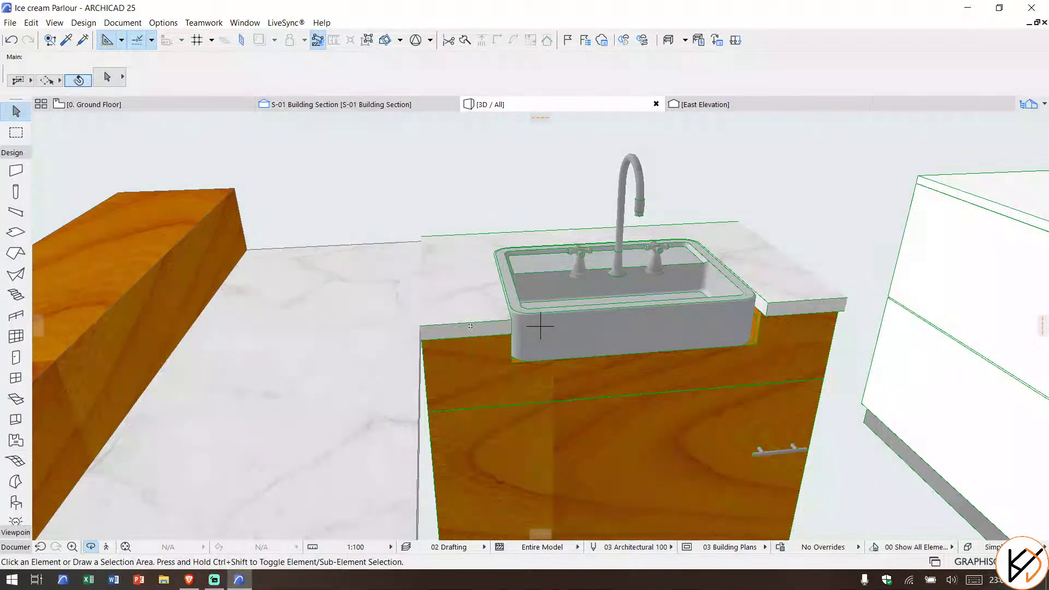
Step: Open the sink base cabinet's object settings from the 3D view and go back through the cabinet settings pages to Nominal Sizes
{"action": "scroll", "coordinate": [632, 318], "scroll_direction": "up", "scroll_amount": 5}
{"action": "middle_click_drag", "start_coordinate": [632, 319], "coordinate": [417, 207], "text": "shift"}
{"action": "scroll", "coordinate": [454, 280], "scroll_direction": "down", "scroll_amount": 3}
{"action": "scroll", "coordinate": [429, 281], "scroll_direction": "down", "scroll_amount": 4}
{"action": "middle_click_drag", "start_coordinate": [438, 288], "coordinate": [545, 259], "text": "shift"}
{"action": "left_click", "coordinate": [580, 356]}
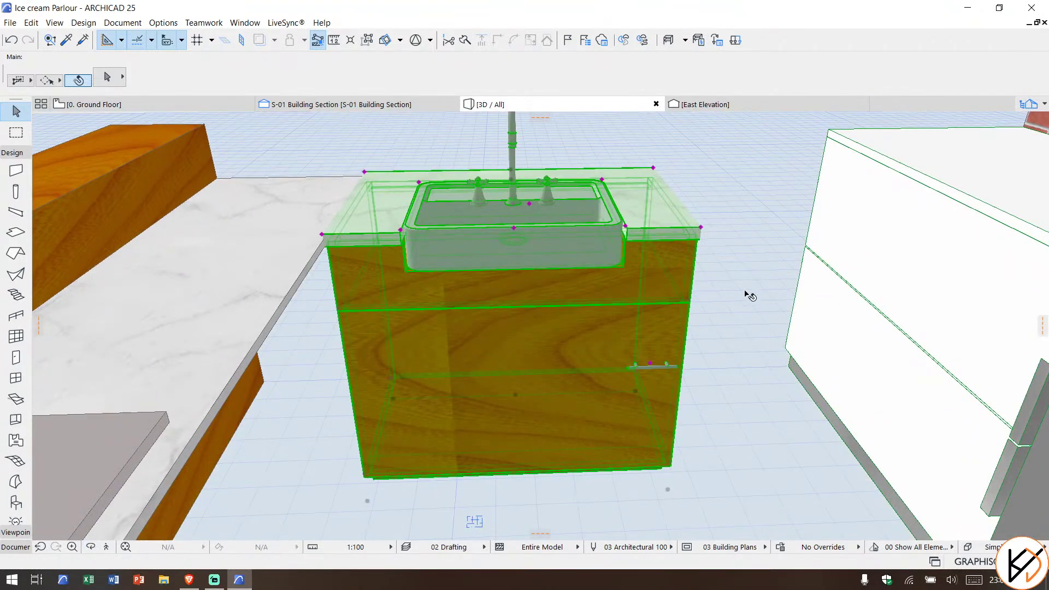
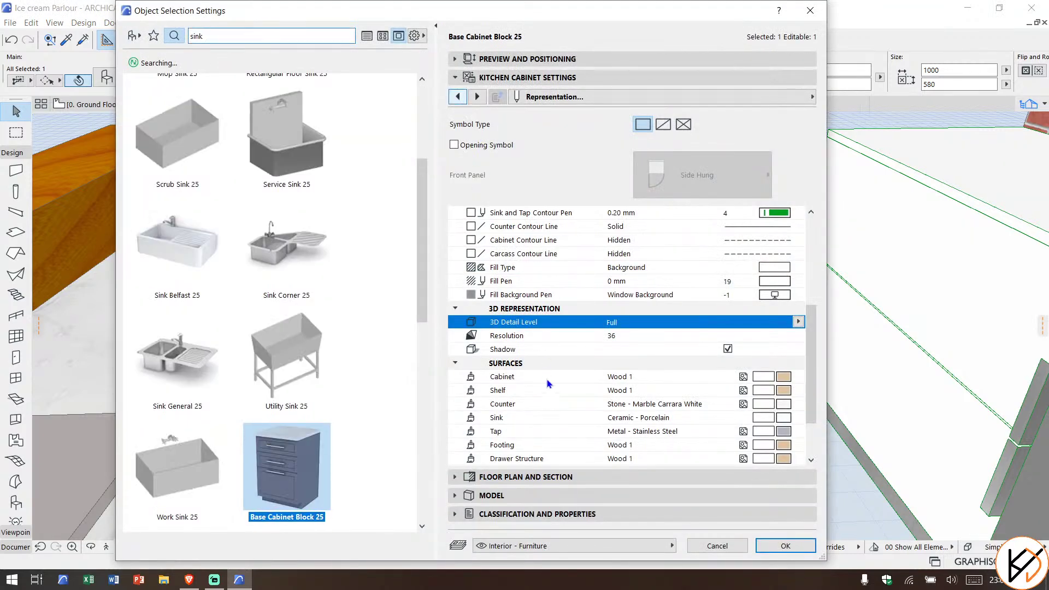
{"action": "scroll", "coordinate": [551, 382], "scroll_direction": "down", "scroll_amount": 2}
{"action": "left_click", "coordinate": [457, 96]}
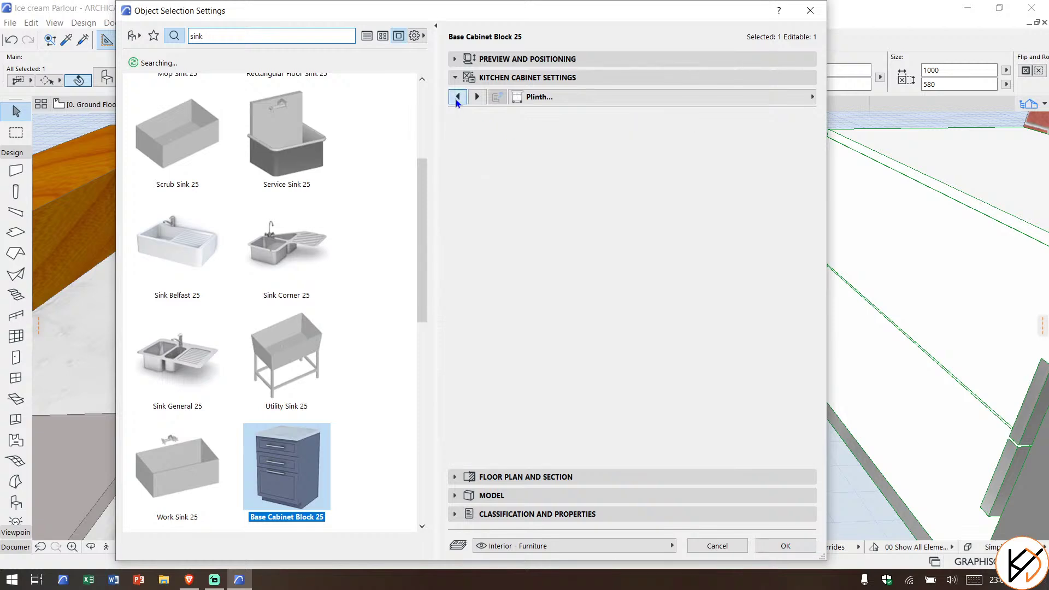
{"action": "left_click", "coordinate": [456, 97]}
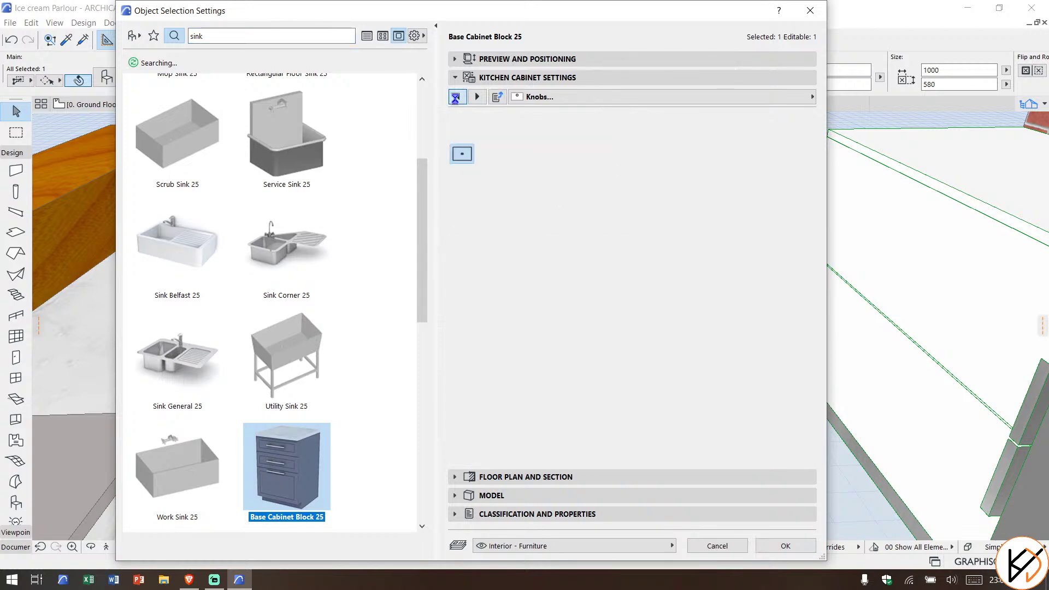
{"action": "left_click", "coordinate": [457, 98]}
{"action": "left_click", "coordinate": [457, 97]}
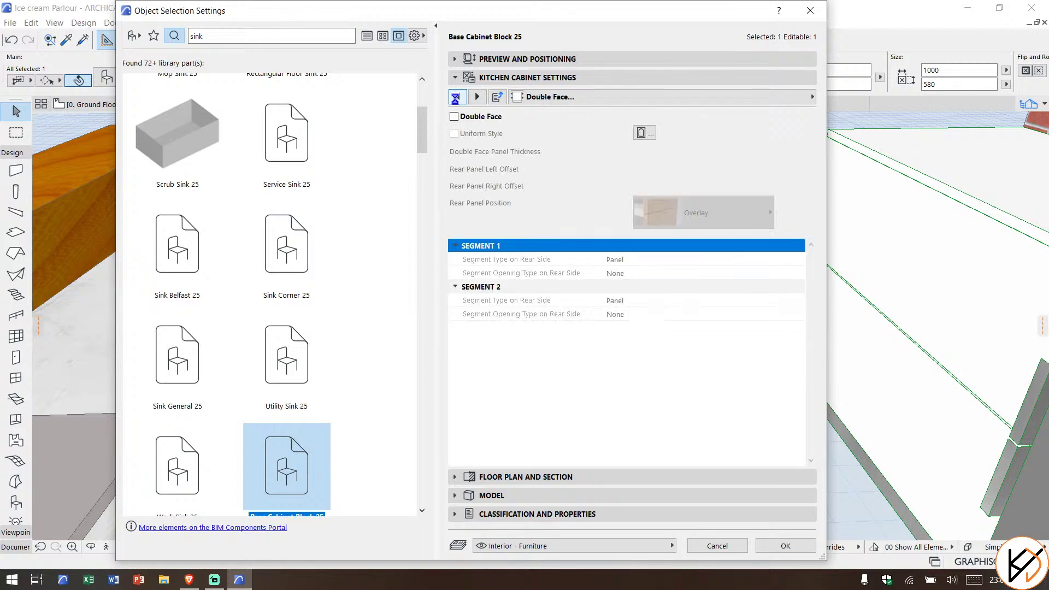
{"action": "left_click", "coordinate": [458, 97]}
{"action": "left_click", "coordinate": [457, 97]}
{"action": "left_click", "coordinate": [456, 97]}
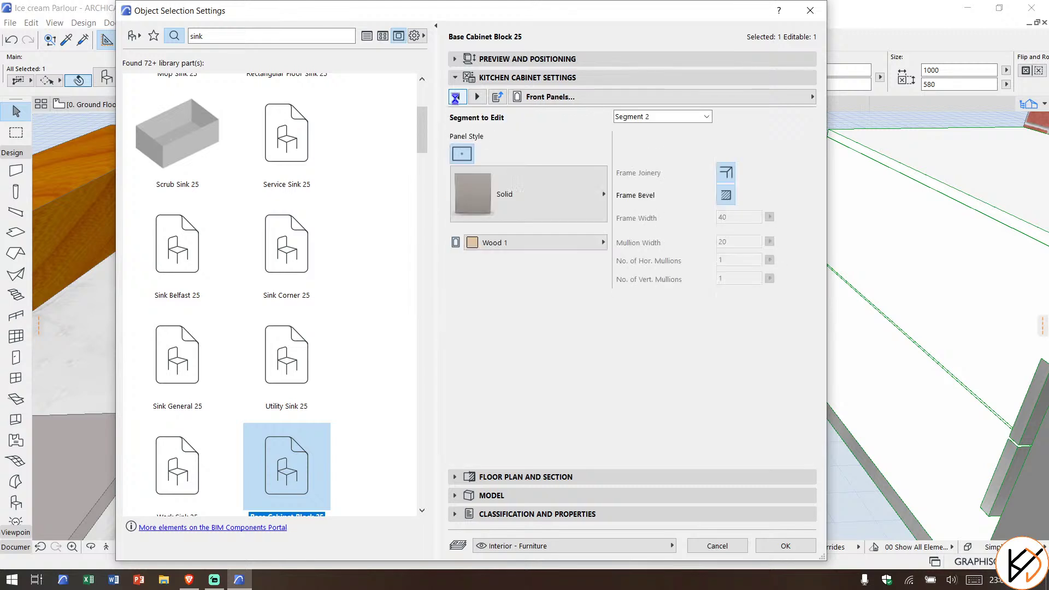
{"action": "left_click", "coordinate": [455, 97]}
{"action": "left_click", "coordinate": [456, 97]}
{"action": "left_click", "coordinate": [456, 98]}
{"action": "left_click", "coordinate": [456, 98]}
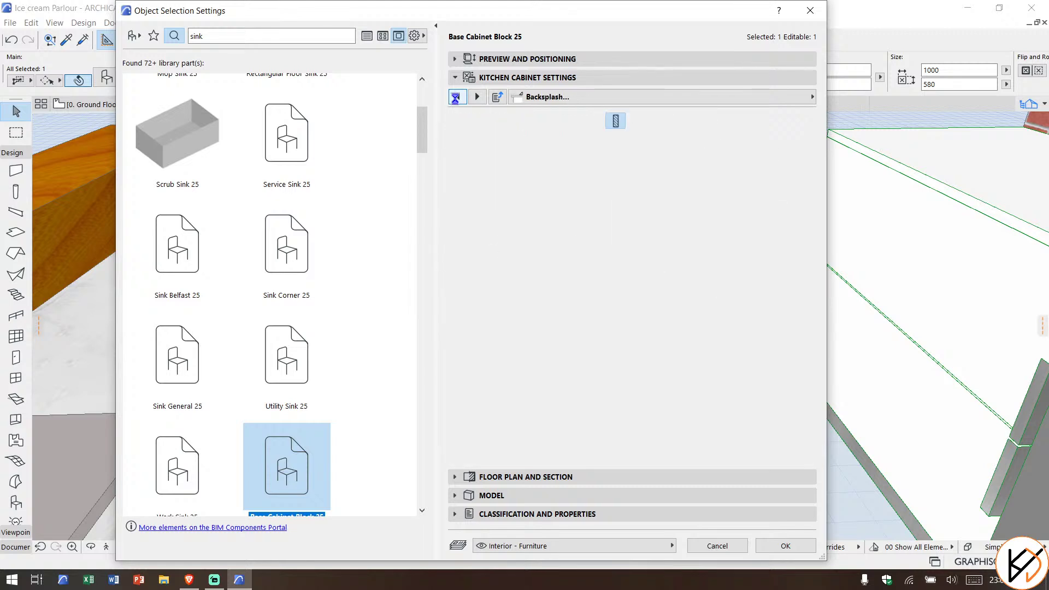
{"action": "left_click", "coordinate": [456, 98]}
{"action": "left_click", "coordinate": [456, 98]}
{"action": "left_click", "coordinate": [456, 98]}
{"action": "left_click", "coordinate": [455, 98]}
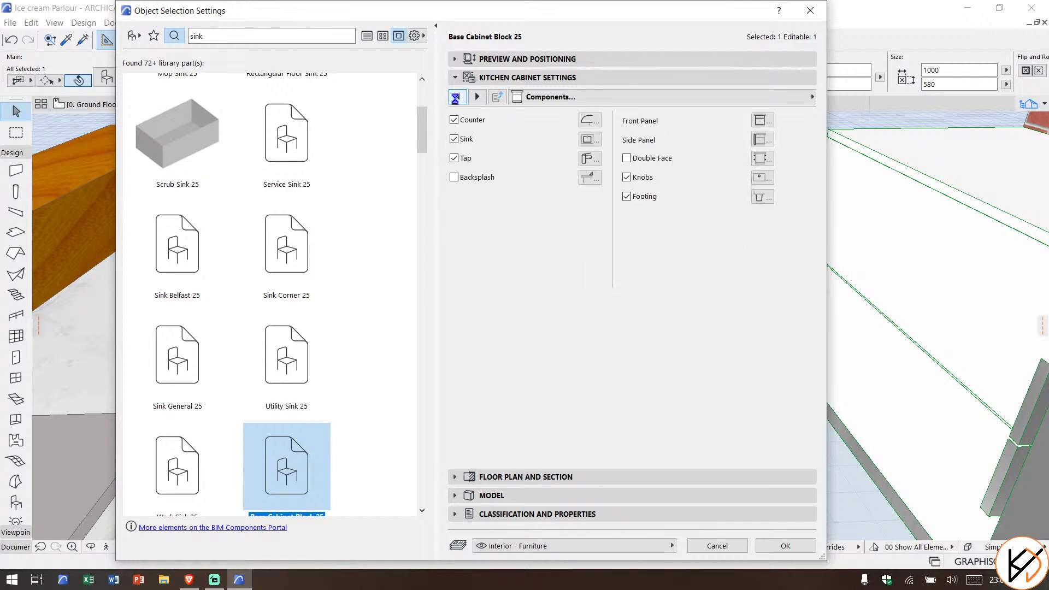
{"action": "left_click", "coordinate": [455, 98]}
{"action": "left_click", "coordinate": [455, 98]}
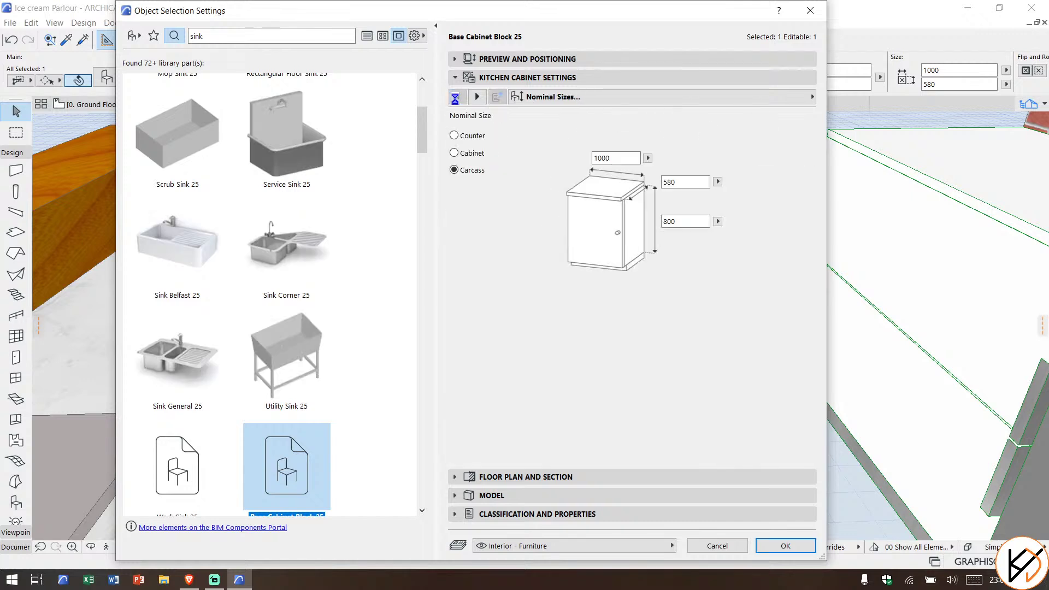
Step: Check the Number of Segments options in the cabinet's Segment Geometry settings, choosing 2 segments
{"action": "left_click", "coordinate": [476, 98]}
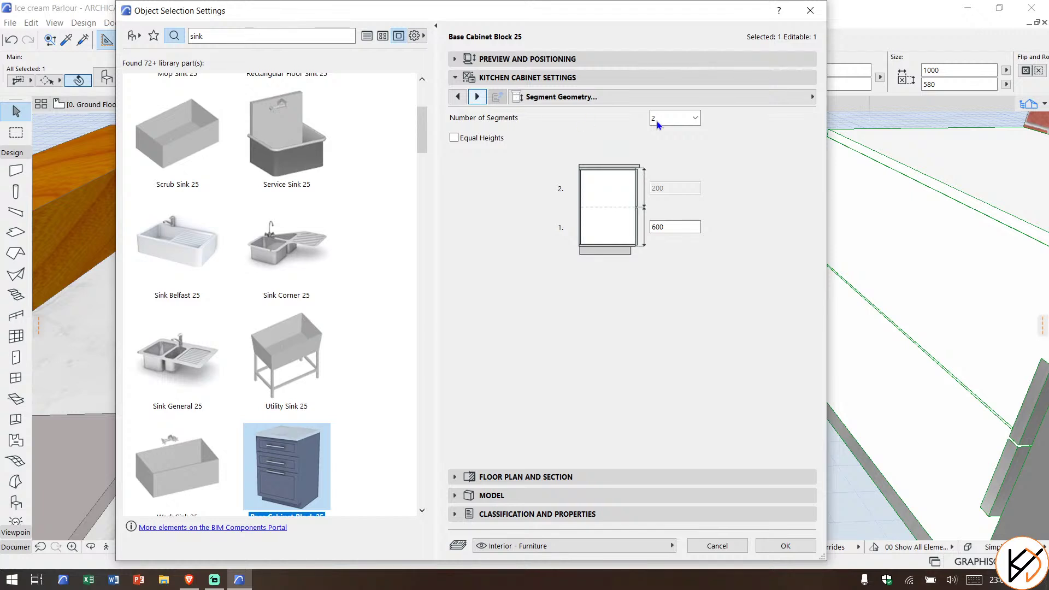
{"action": "left_click", "coordinate": [689, 118]}
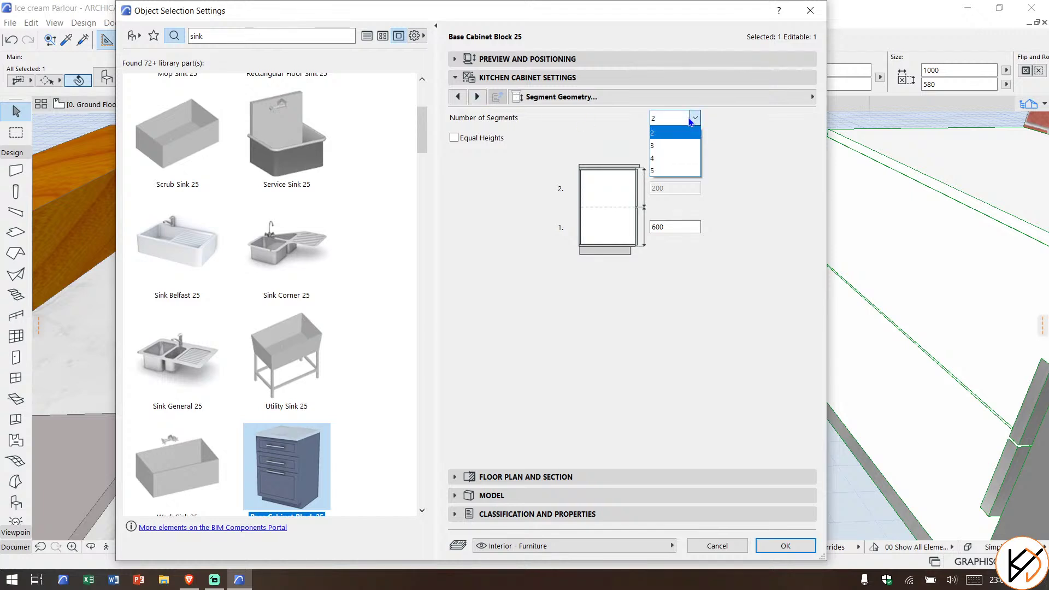
{"action": "left_click", "coordinate": [690, 120]}
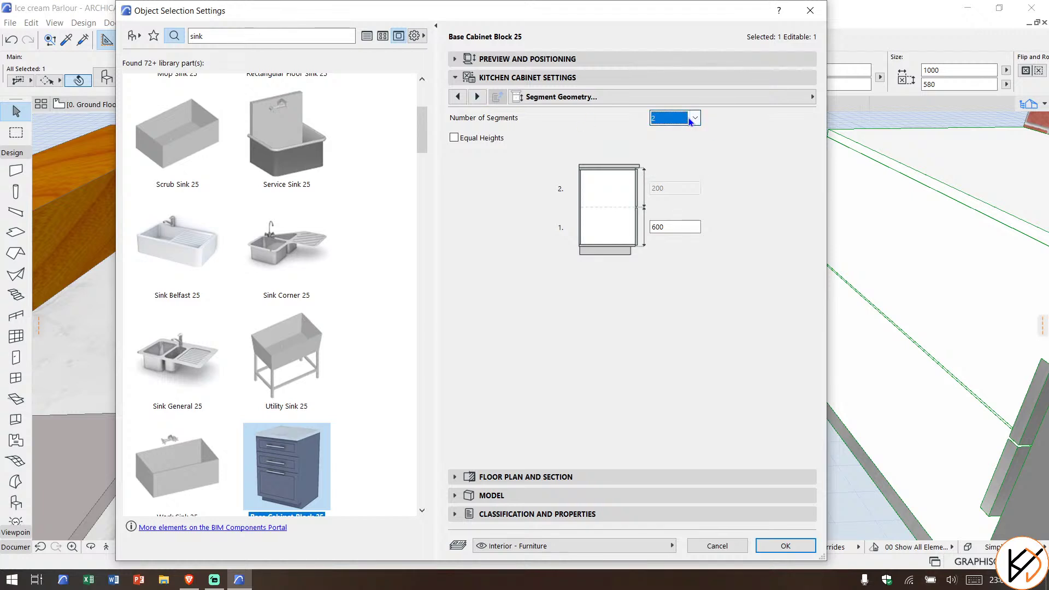
{"action": "left_click", "coordinate": [459, 98]}
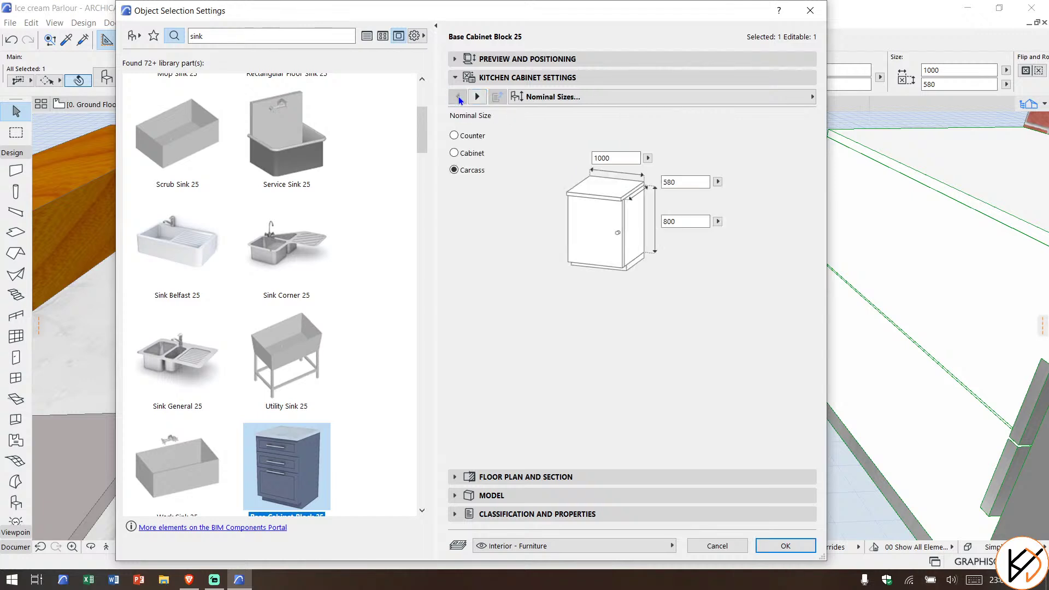
{"action": "left_click", "coordinate": [478, 97]}
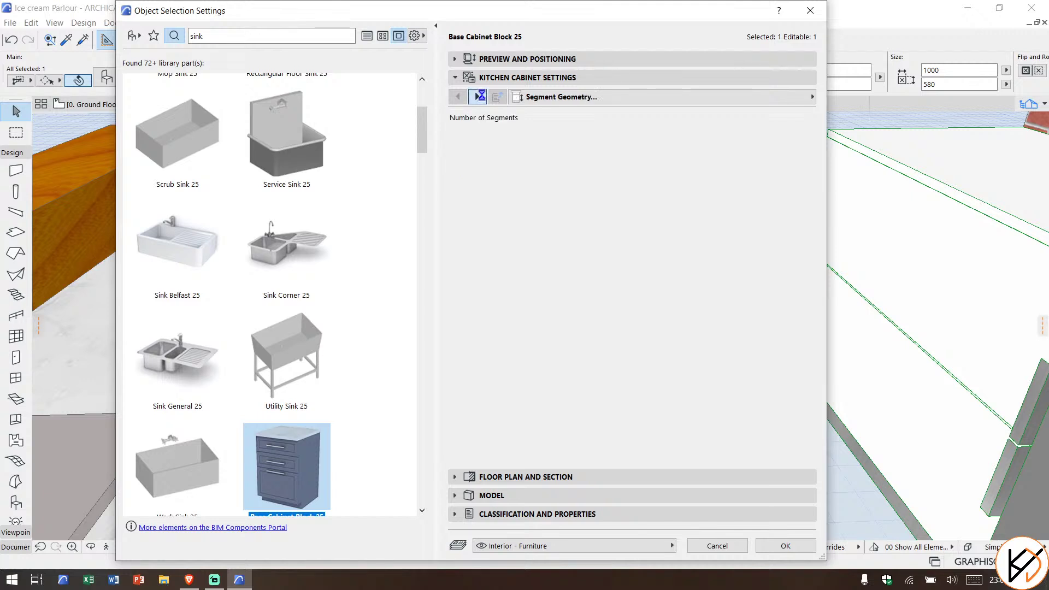
{"action": "left_click", "coordinate": [675, 124]}
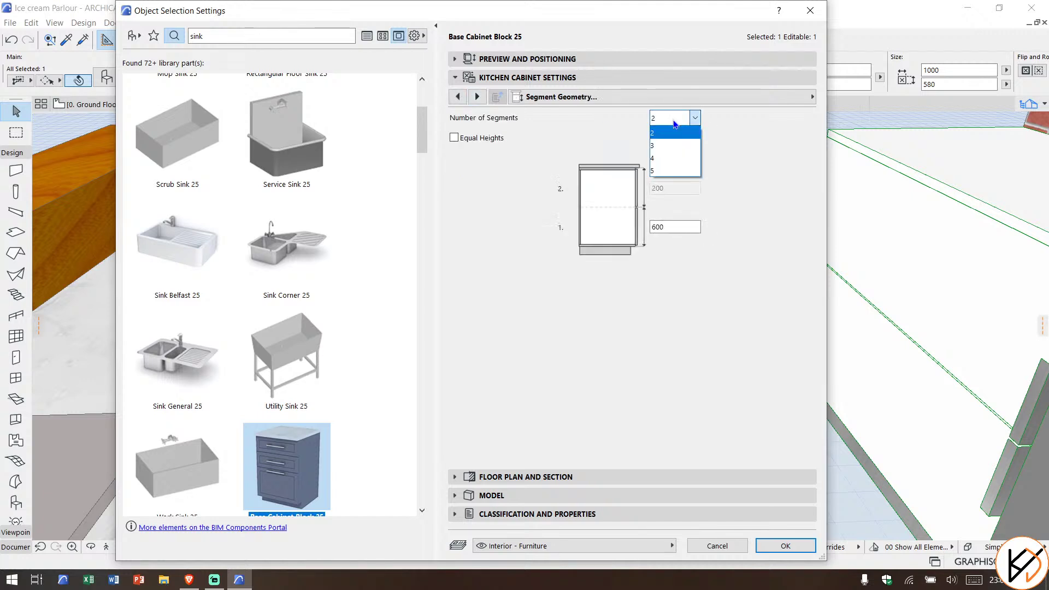
{"action": "left_click", "coordinate": [675, 131]}
Step: Set the Segment Opening Type of the Segment 1 door to Double Hung in Segment Details
{"action": "left_click", "coordinate": [479, 96]}
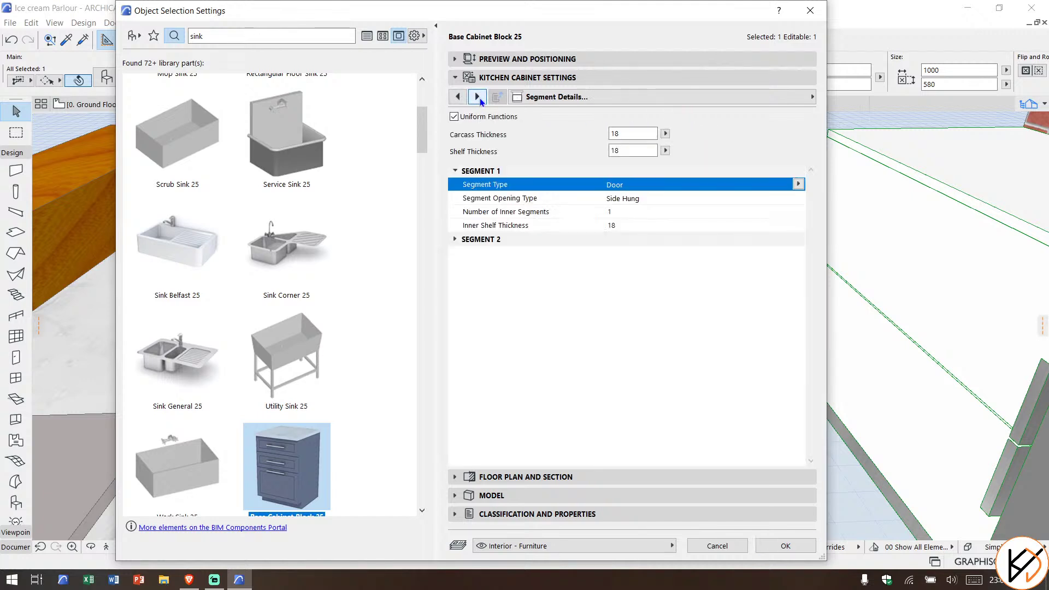
{"action": "left_click", "coordinate": [771, 198]}
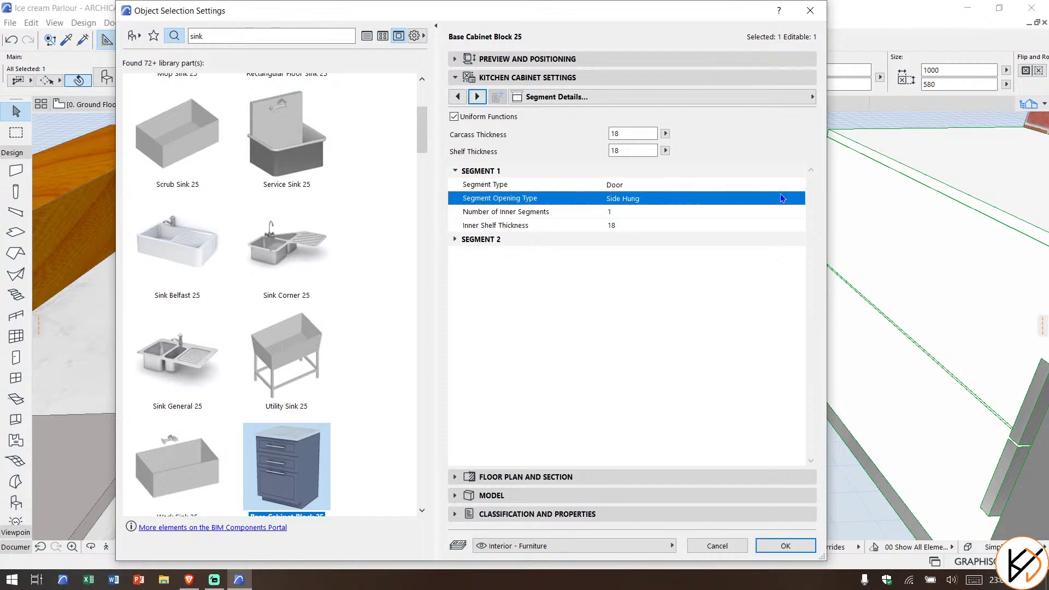
{"action": "left_click", "coordinate": [798, 197]}
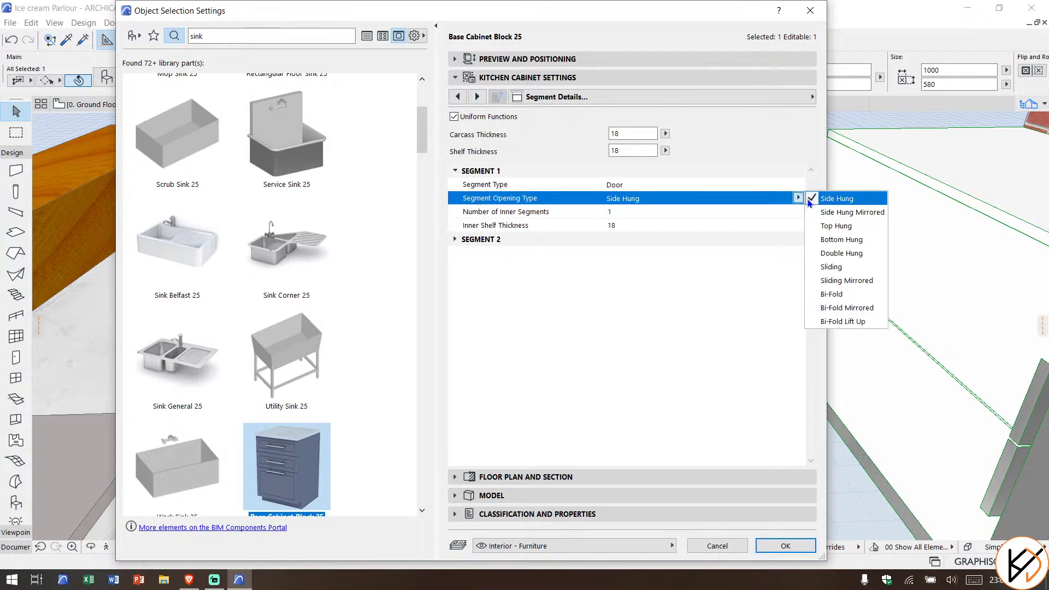
{"action": "left_click", "coordinate": [855, 257]}
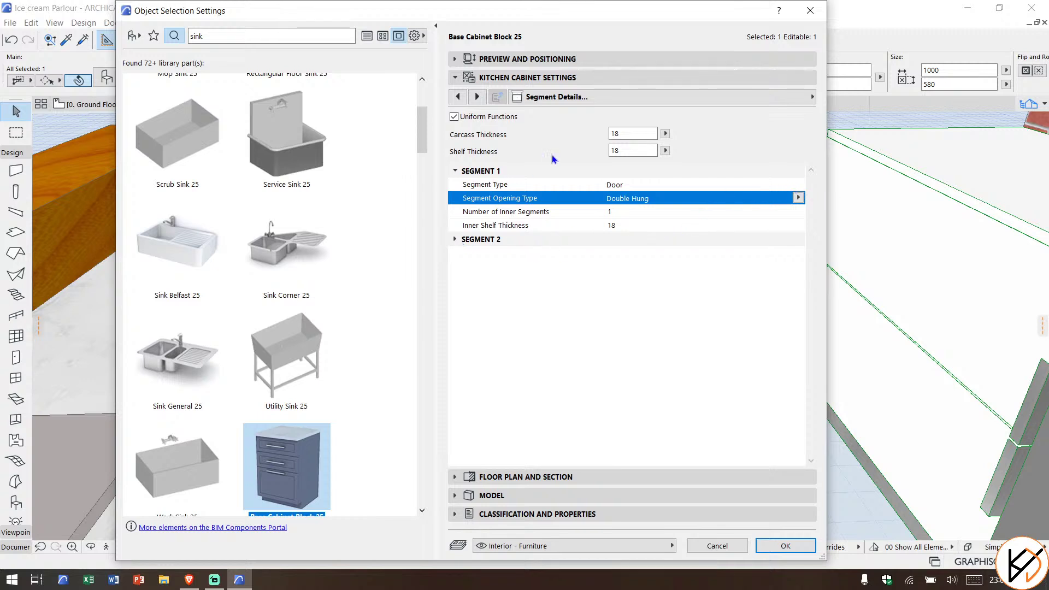
Step: Turn off Uniform Functions, review the Segment 2 type options, apply the object settings and deselect the cabinet
{"action": "left_click", "coordinate": [458, 118]}
{"action": "left_click", "coordinate": [467, 242]}
{"action": "left_click", "coordinate": [456, 241]}
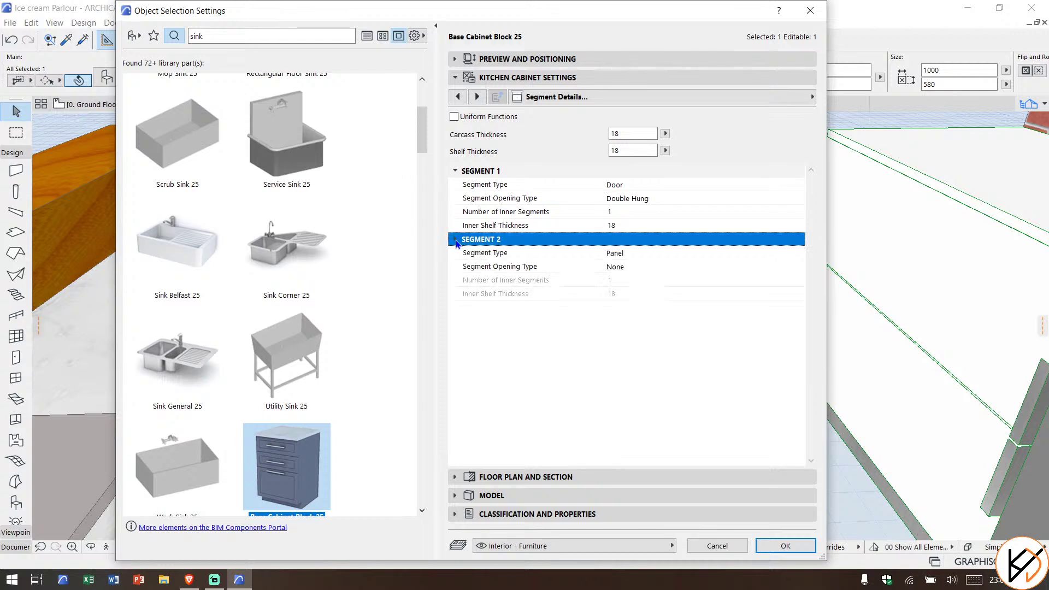
{"action": "left_click", "coordinate": [756, 251]}
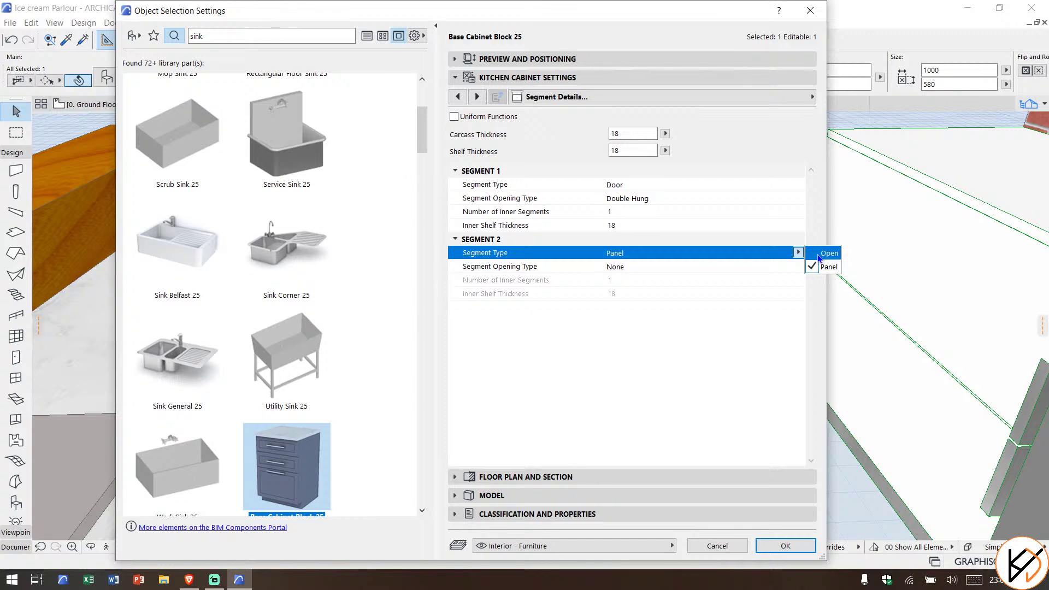
{"action": "left_click", "coordinate": [825, 253]}
{"action": "left_click", "coordinate": [806, 545]}
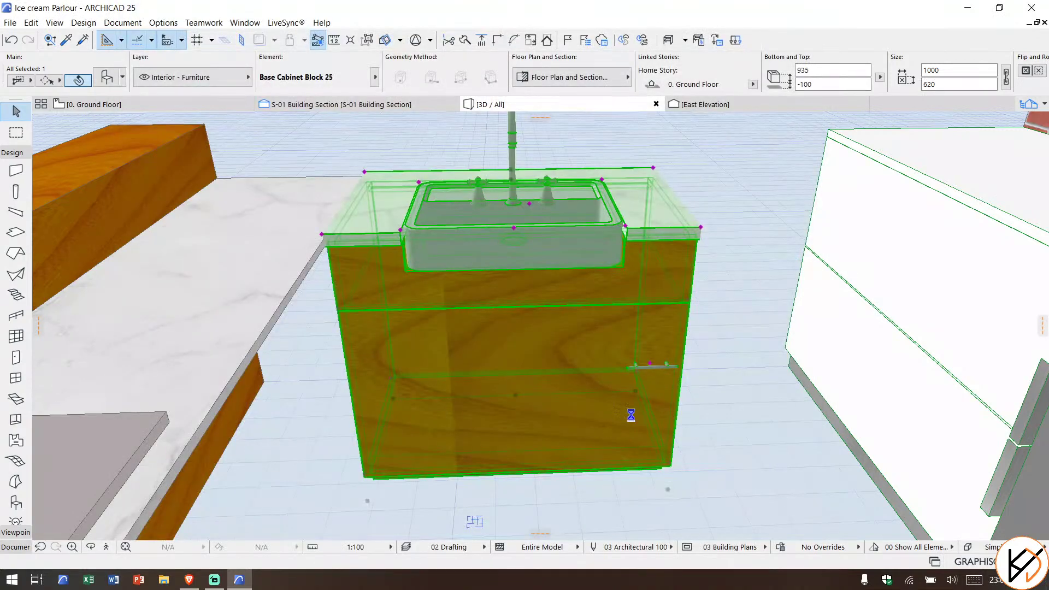
{"action": "left_click", "coordinate": [717, 179]}
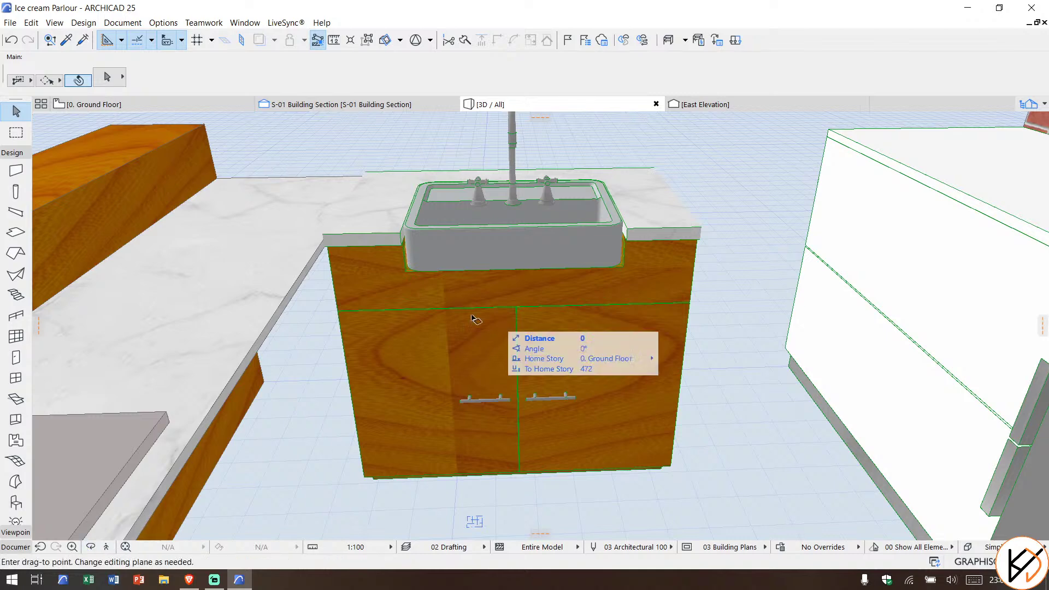
{"action": "left_click_drag", "start_coordinate": [511, 305], "coordinate": [543, 403]}
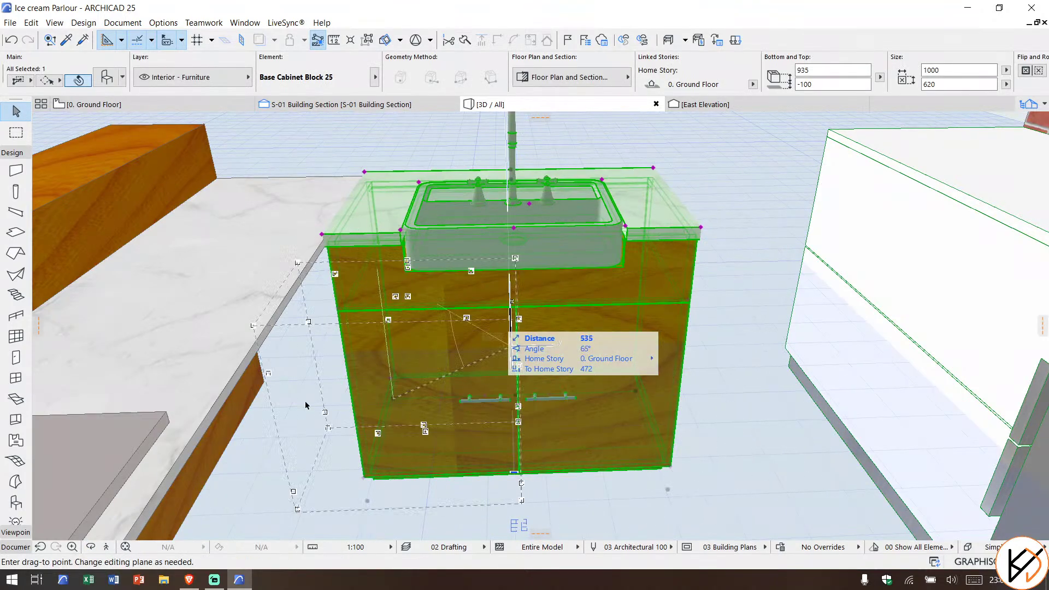
{"action": "key", "text": "Escape"}
{"action": "key", "text": "Escape"}
Step: Inspect the cabinet's double doors and the adjoining counter in 3D, and return to the Ground Floor plan
{"action": "left_click", "coordinate": [91, 547]}
{"action": "left_click_drag", "start_coordinate": [208, 492], "coordinate": [539, 323]}
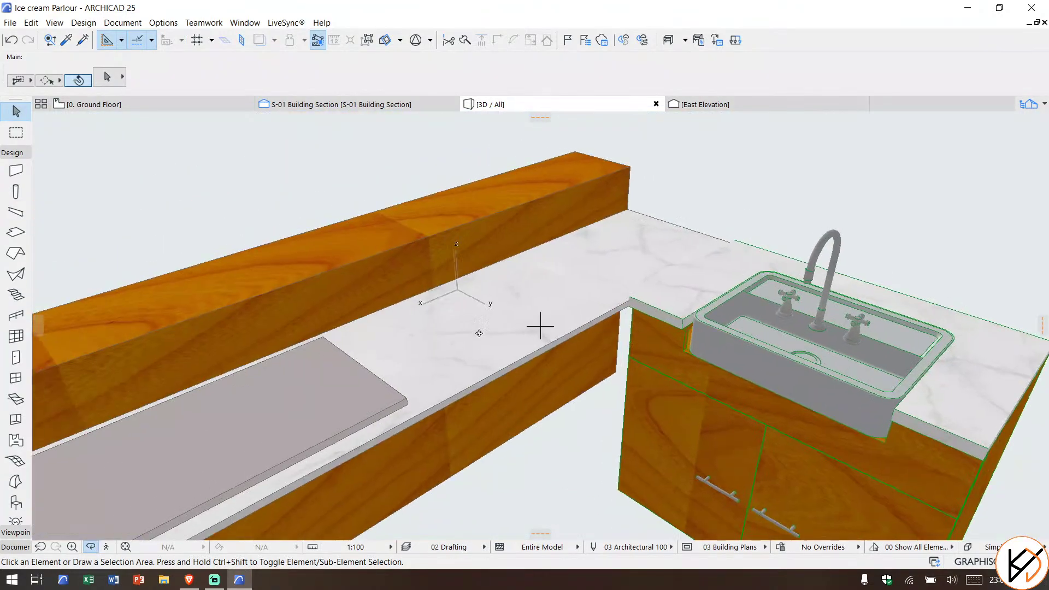
{"action": "scroll", "coordinate": [540, 326], "scroll_direction": "up", "scroll_amount": 3}
{"action": "left_click", "coordinate": [181, 107]}
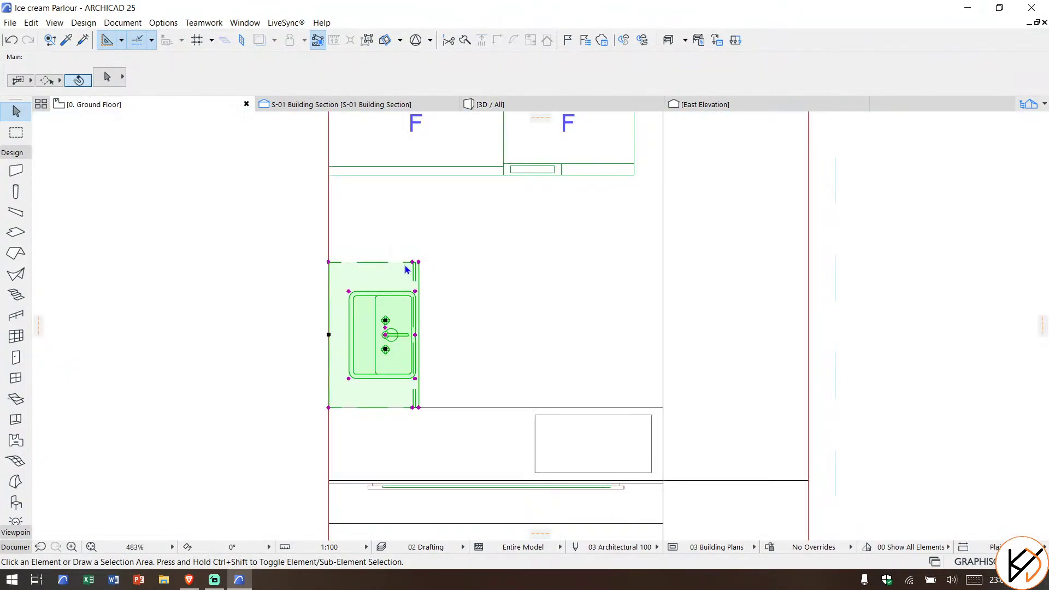
{"action": "left_click", "coordinate": [464, 391]}
{"action": "scroll", "coordinate": [481, 410], "scroll_direction": "up", "scroll_amount": 2}
{"action": "left_click", "coordinate": [480, 432]}
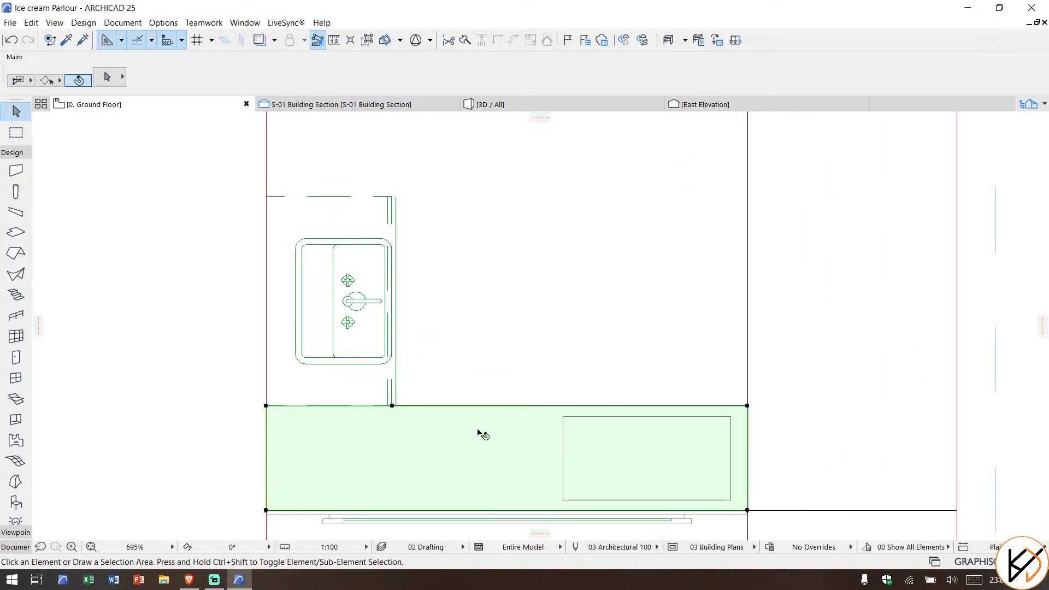
{"action": "scroll", "coordinate": [499, 342], "scroll_direction": "down", "scroll_amount": 3}
{"action": "scroll", "coordinate": [353, 410], "scroll_direction": "up", "scroll_amount": 2}
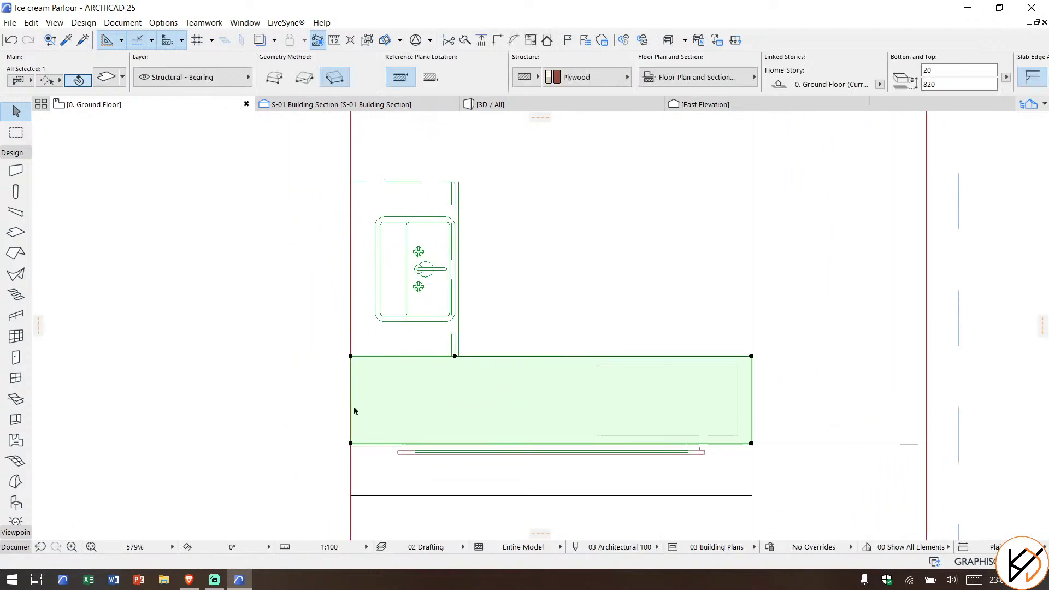
{"action": "left_click", "coordinate": [351, 408]}
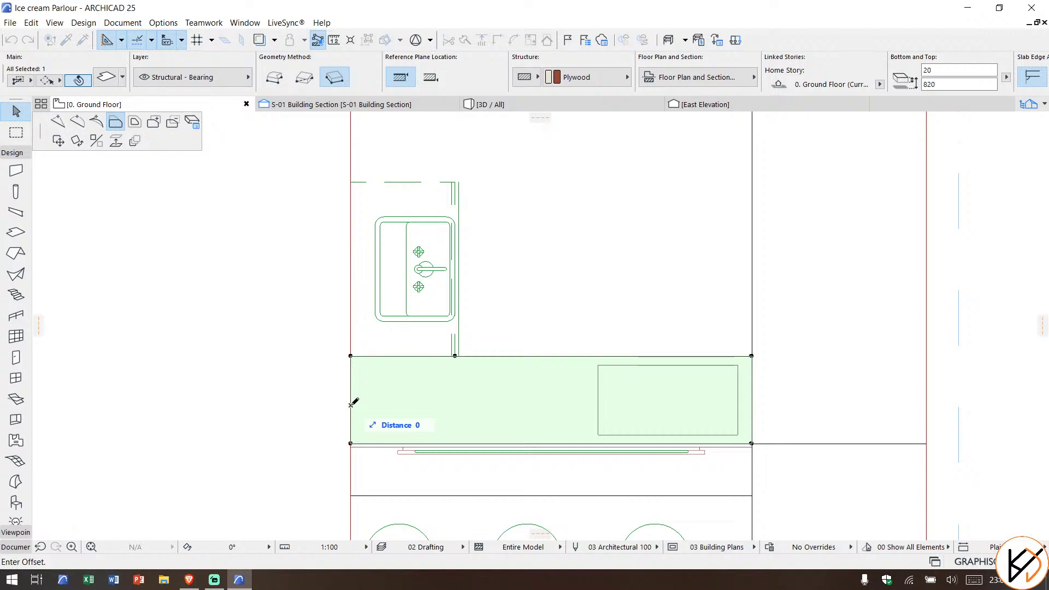
{"action": "key", "text": "Escape"}
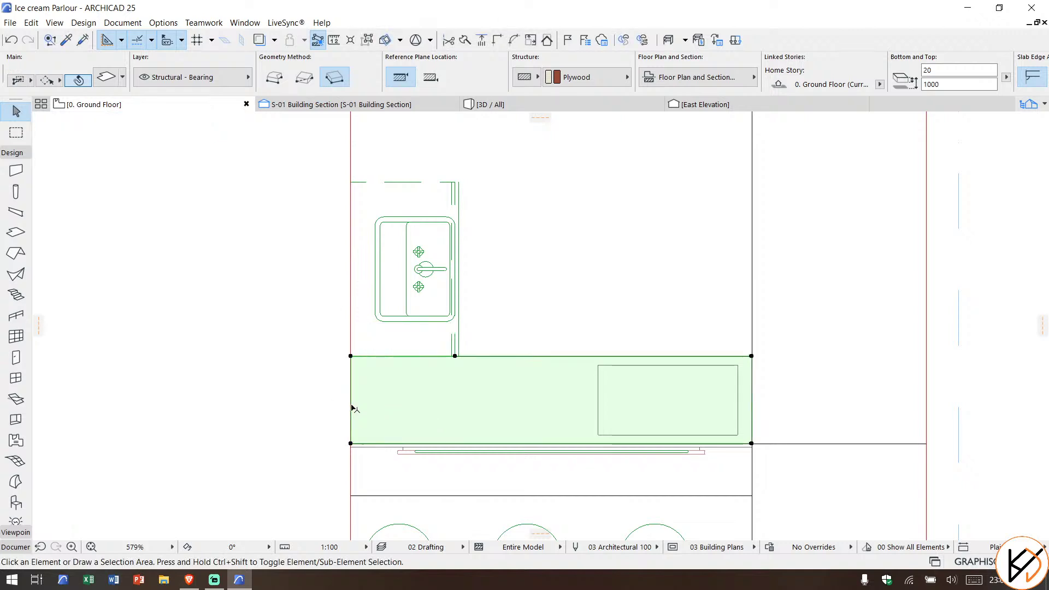
{"action": "key", "text": "Escape"}
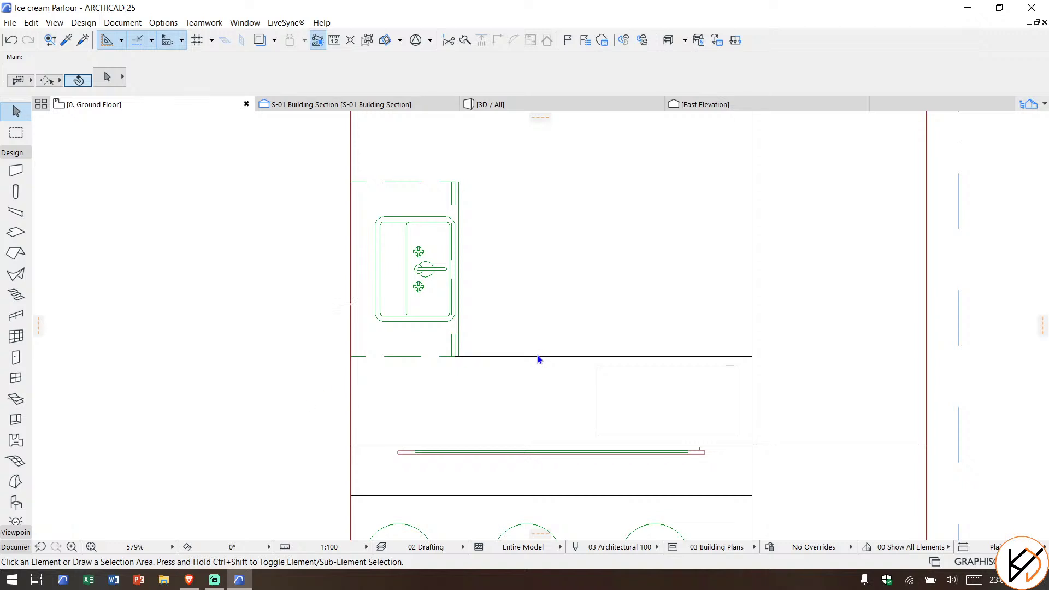
Step: Place a Base Cabinet Block 25 at the counter's free end, with its back along the bar side and its doors facing the sink area
{"action": "left_click", "coordinate": [16, 502]}
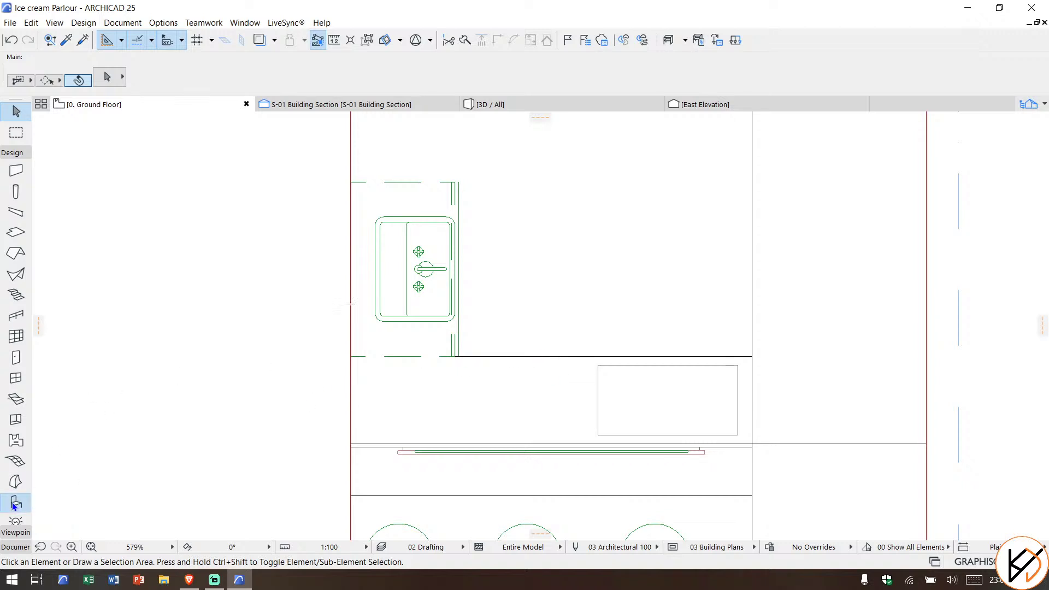
{"action": "key", "text": "ctrl+t"}
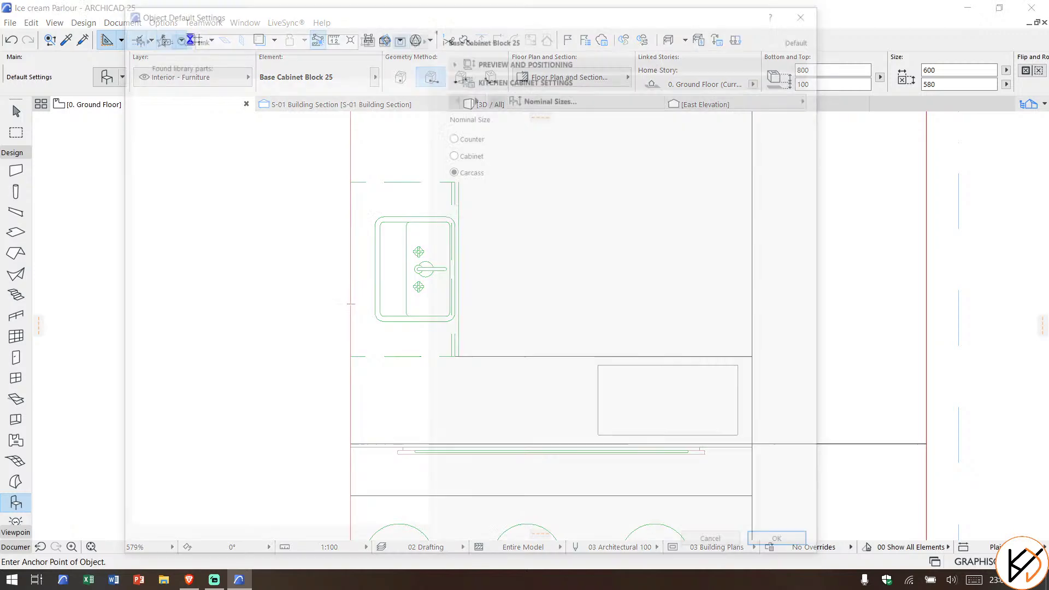
{"action": "left_click", "coordinate": [207, 37]}
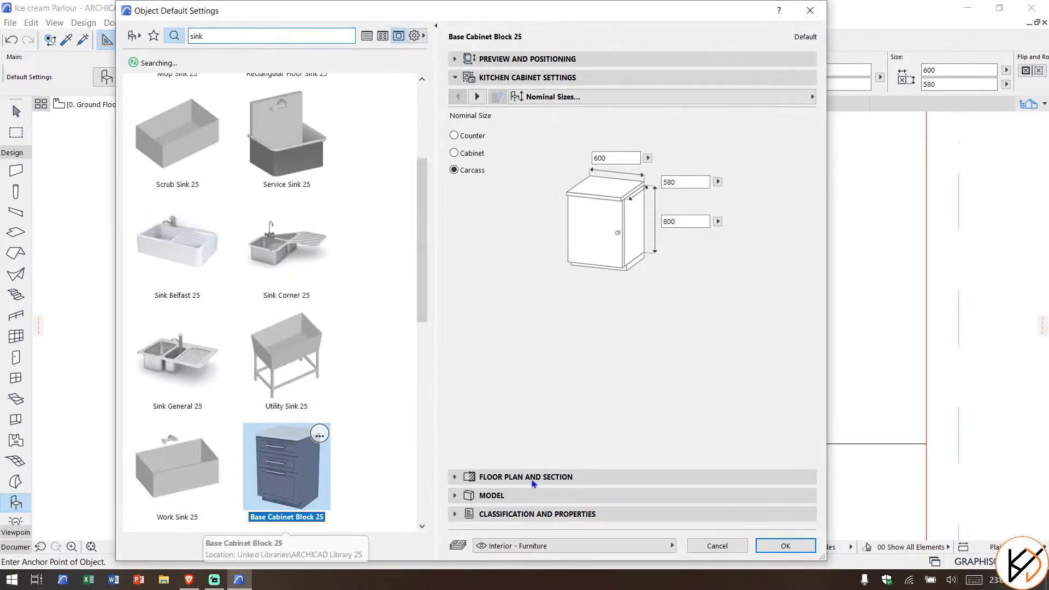
{"action": "left_click", "coordinate": [785, 546]}
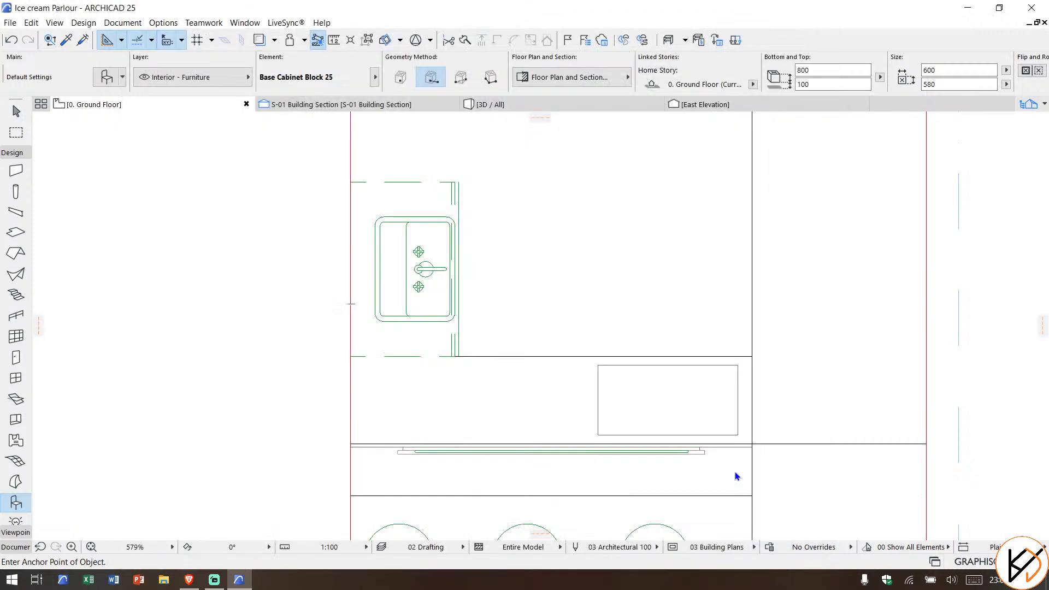
{"action": "scroll", "coordinate": [756, 442], "scroll_direction": "up", "scroll_amount": 2}
{"action": "left_click", "coordinate": [755, 444]}
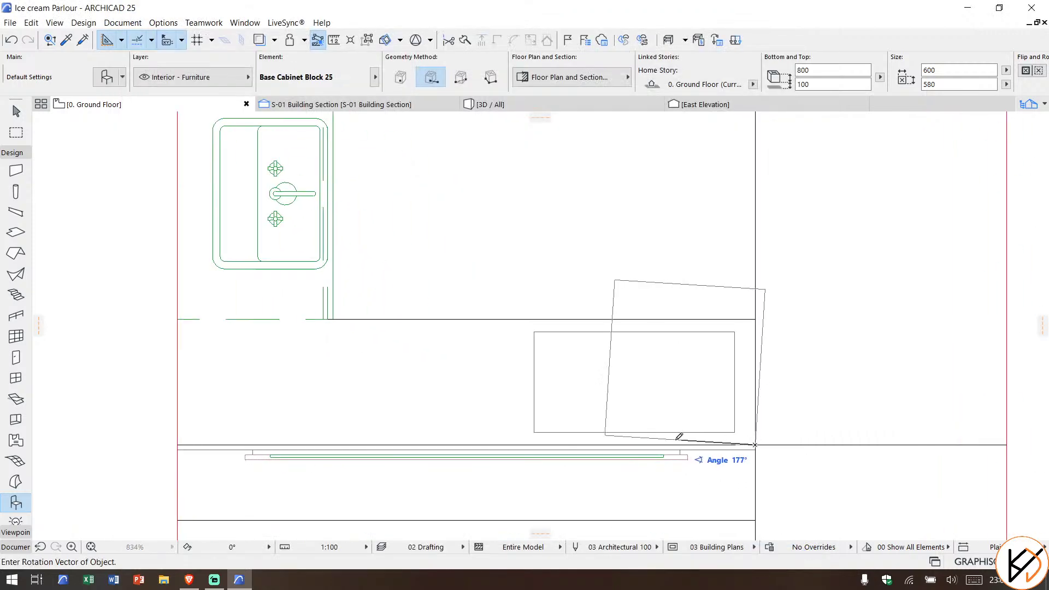
{"action": "left_click", "coordinate": [652, 335]}
Step: Set the new base cabinet's bottom elevation to 0 and its depth to 500
{"action": "left_click", "coordinate": [674, 300]}
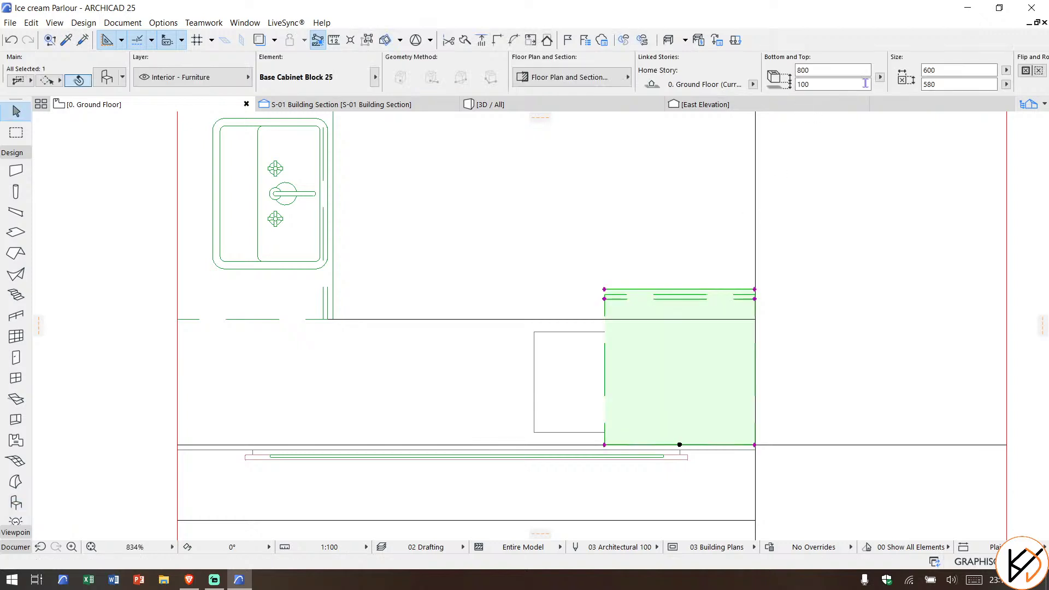
{"action": "left_click", "coordinate": [797, 85]}
{"action": "left_click", "coordinate": [941, 85]}
{"action": "key", "text": "Return"}
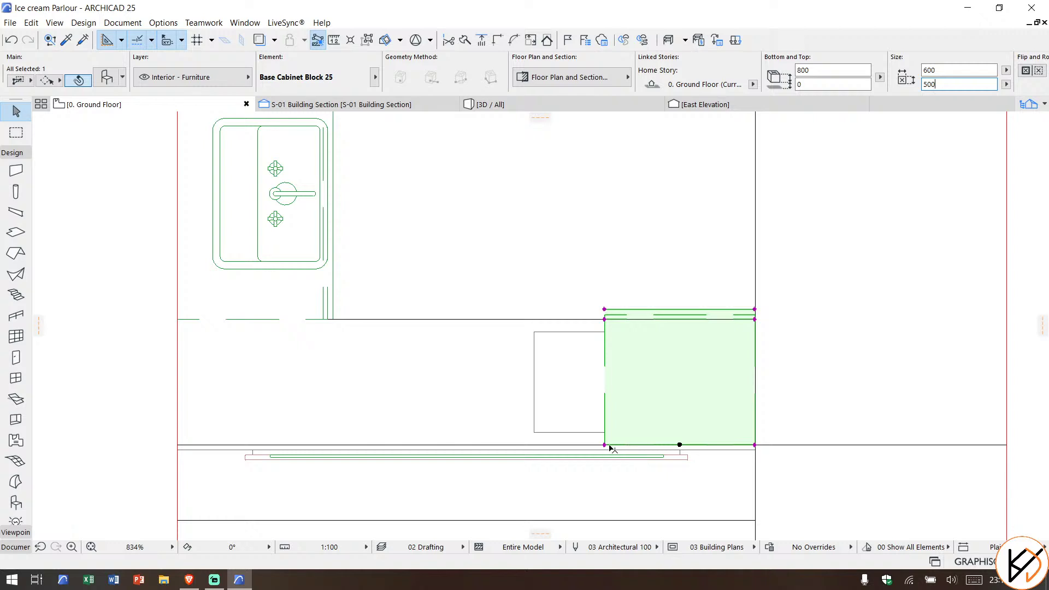
Step: Copy the base cabinet twice along the counter at 600 spacing, placing the units end to end towards the sink wall
{"action": "key", "text": "ctrl+shift+d"}
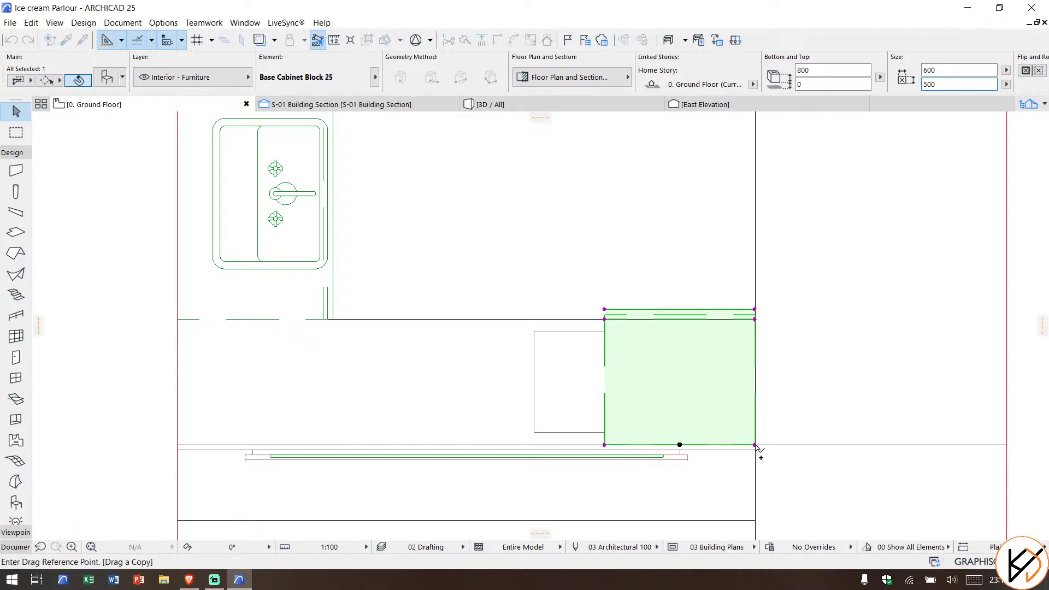
{"action": "left_click", "coordinate": [755, 445]}
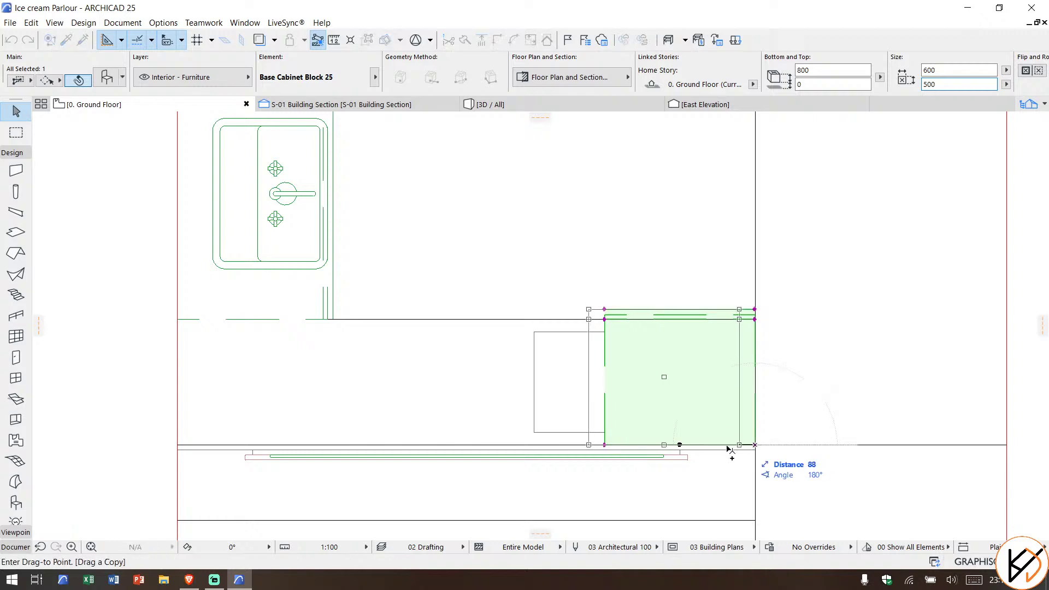
{"action": "left_click", "coordinate": [604, 445]}
{"action": "key", "text": "ctrl+shift+d"}
{"action": "left_click", "coordinate": [604, 445]}
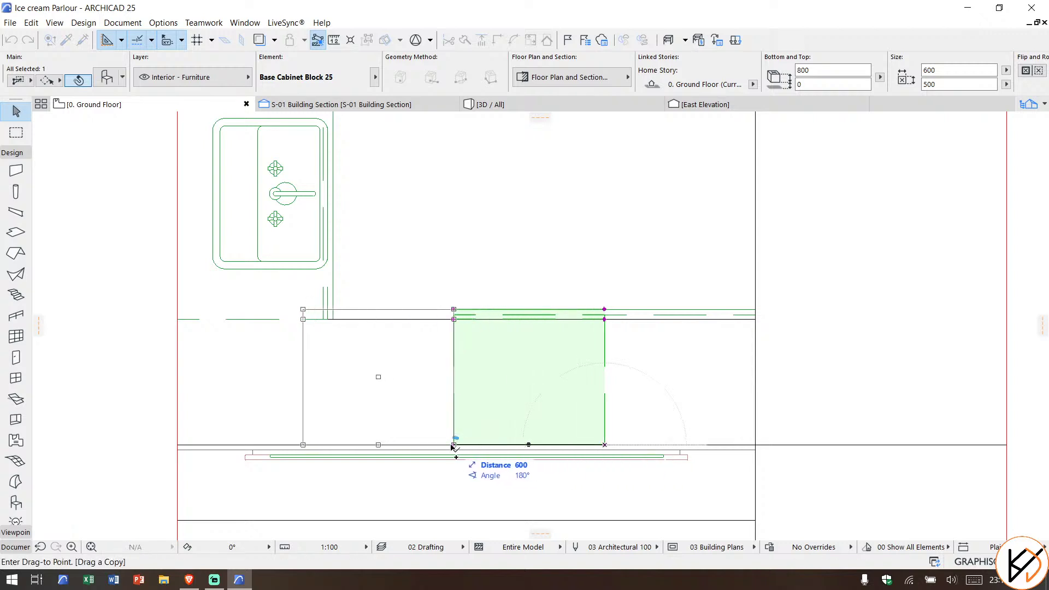
{"action": "left_click", "coordinate": [303, 445]}
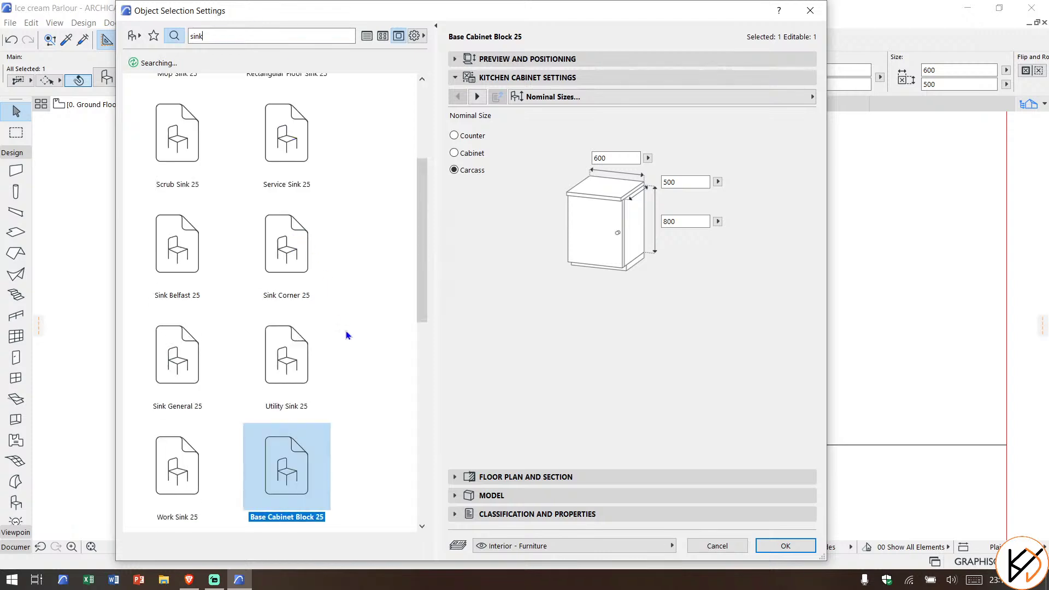
Step: Replace the cabinet copy nearest the sink wall with Base Cabinet Corner S 25
{"action": "scroll", "coordinate": [342, 353], "scroll_direction": "down", "scroll_amount": 1}
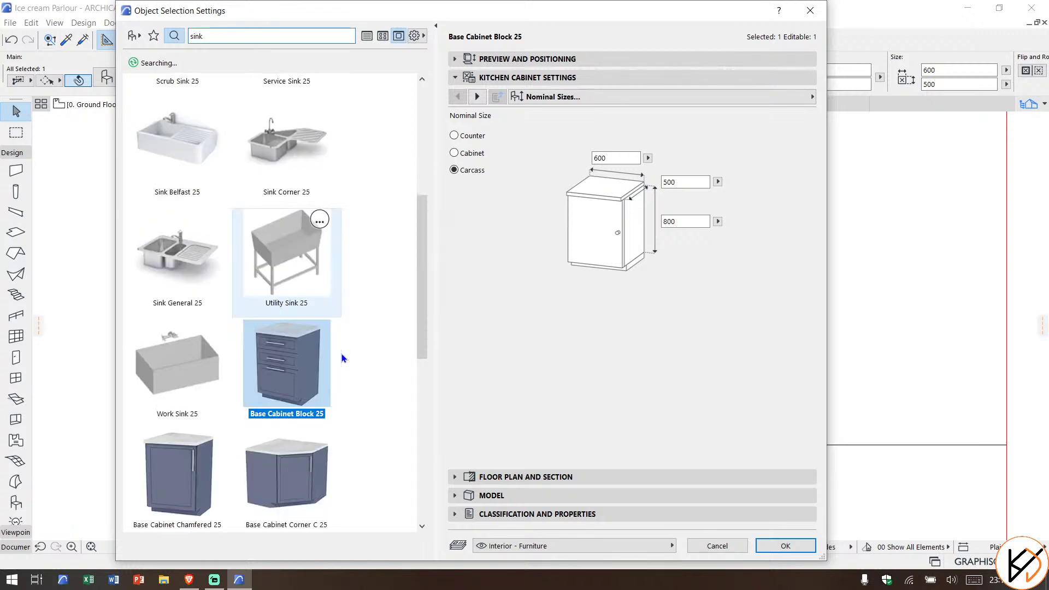
{"action": "scroll", "coordinate": [208, 486], "scroll_direction": "down", "scroll_amount": 1}
{"action": "scroll", "coordinate": [281, 475], "scroll_direction": "down", "scroll_amount": 2}
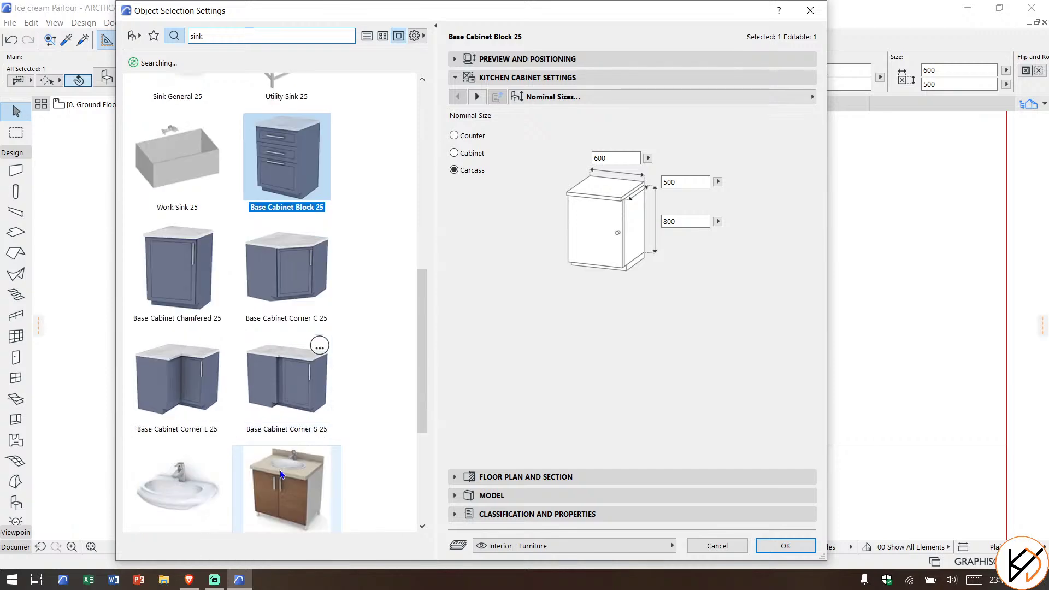
{"action": "left_click", "coordinate": [286, 384]}
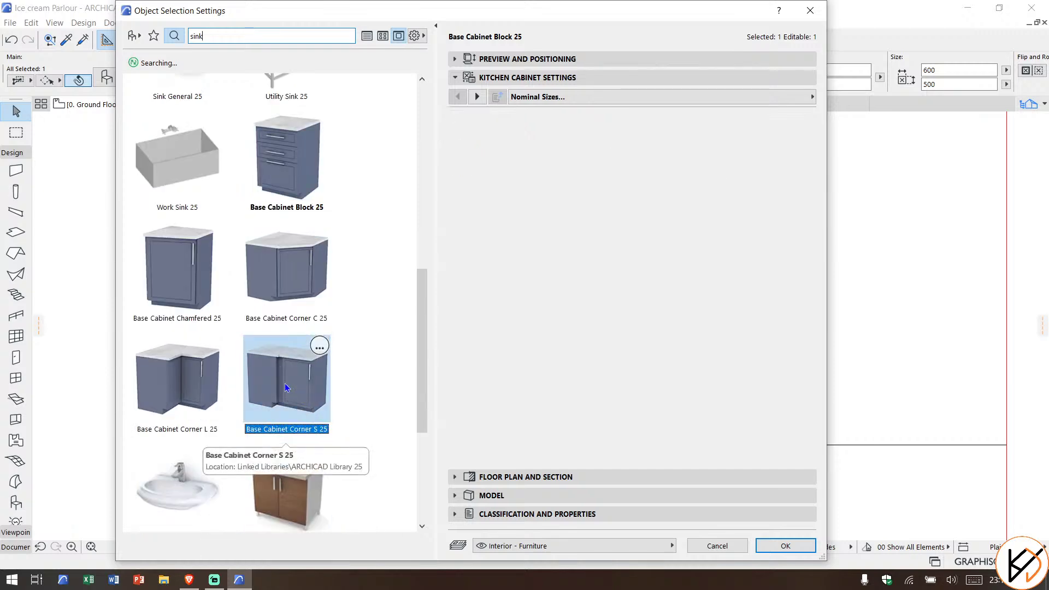
{"action": "left_click", "coordinate": [784, 545]}
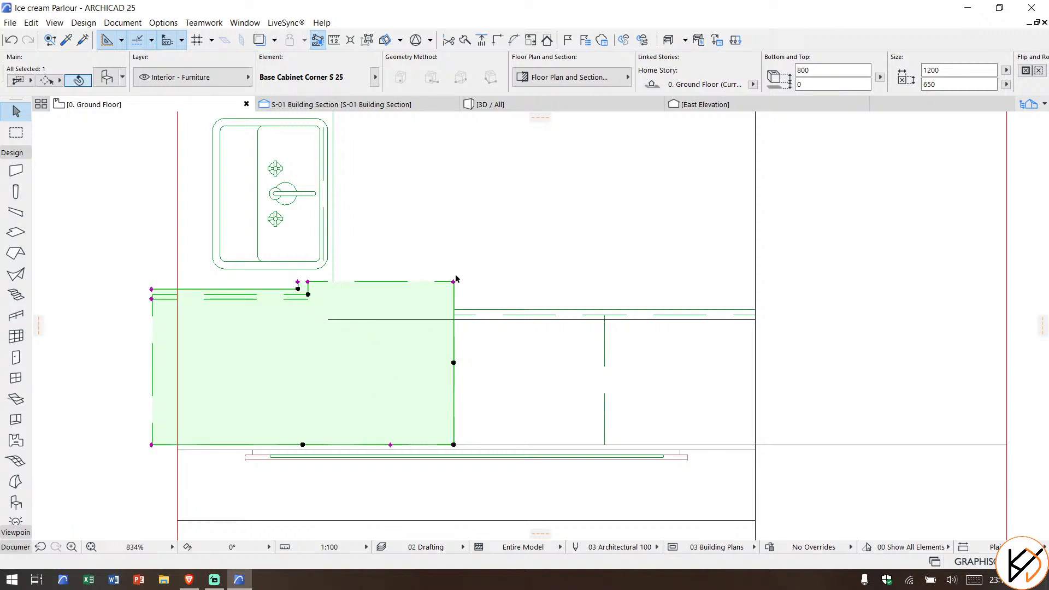
Step: Mirror the corner cabinet about a vertical axis and move it into the corner where the counter meets the wall
{"action": "key", "text": "ctrl+m"}
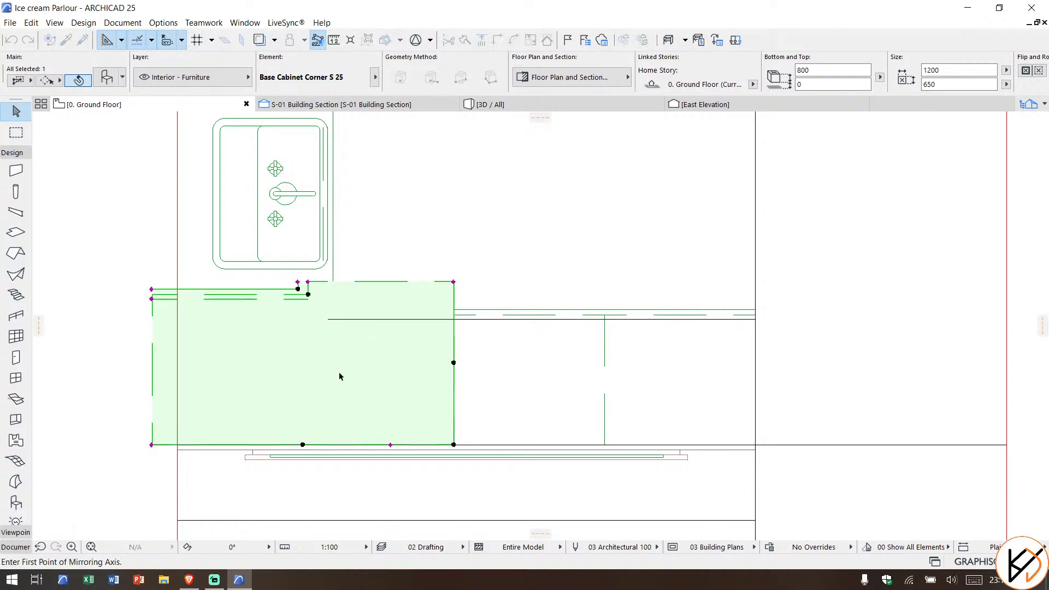
{"action": "left_click", "coordinate": [340, 373]}
{"action": "left_click", "coordinate": [340, 455]}
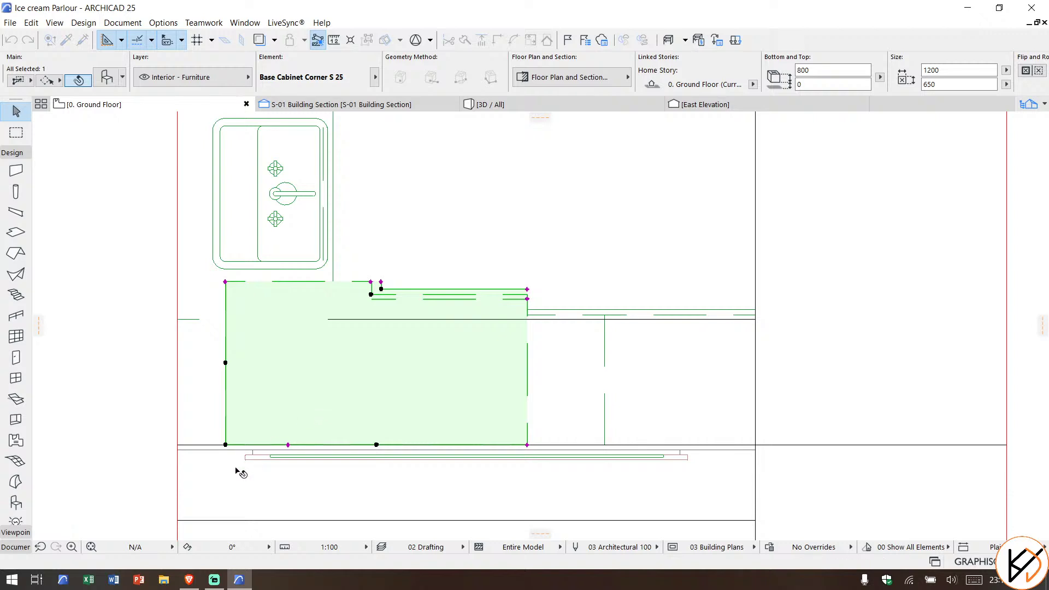
{"action": "key", "text": "ctrl+d"}
{"action": "scroll", "coordinate": [229, 448], "scroll_direction": "up", "scroll_amount": 3}
{"action": "left_click", "coordinate": [225, 445]}
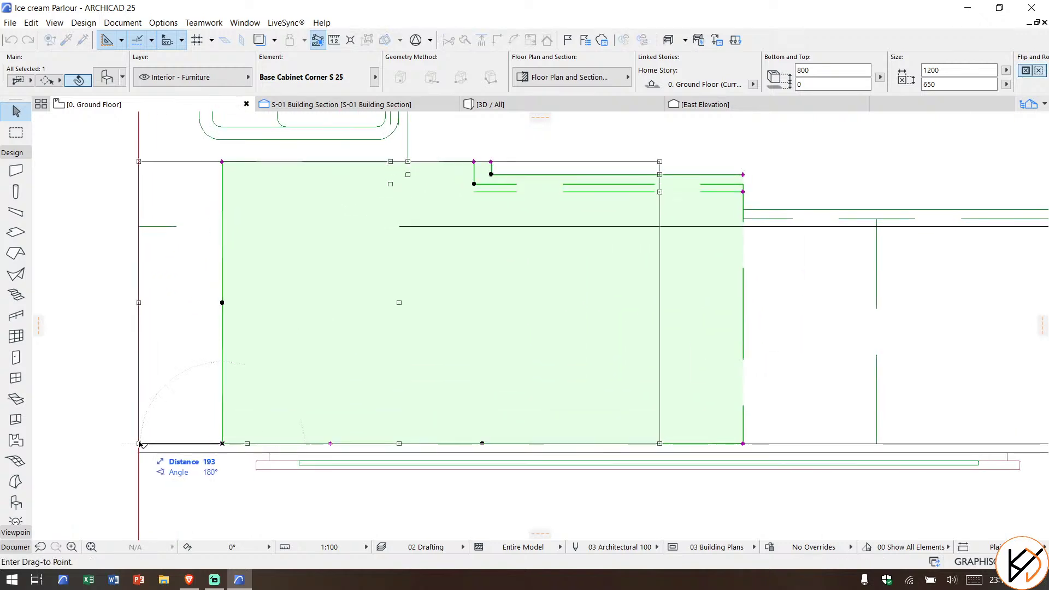
{"action": "left_click", "coordinate": [140, 444]}
Step: Set the corner cabinet's depth to 500 and align its door section with the fronts of the neighbouring cabinets
{"action": "left_click", "coordinate": [924, 85]}
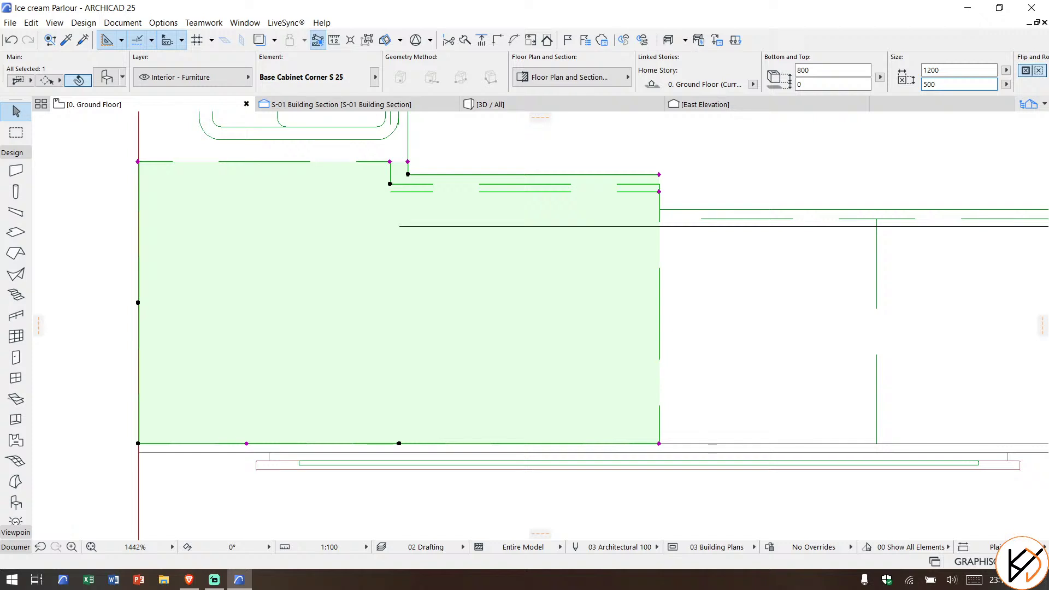
{"action": "type", "text": "500"}
{"action": "key", "text": "Return"}
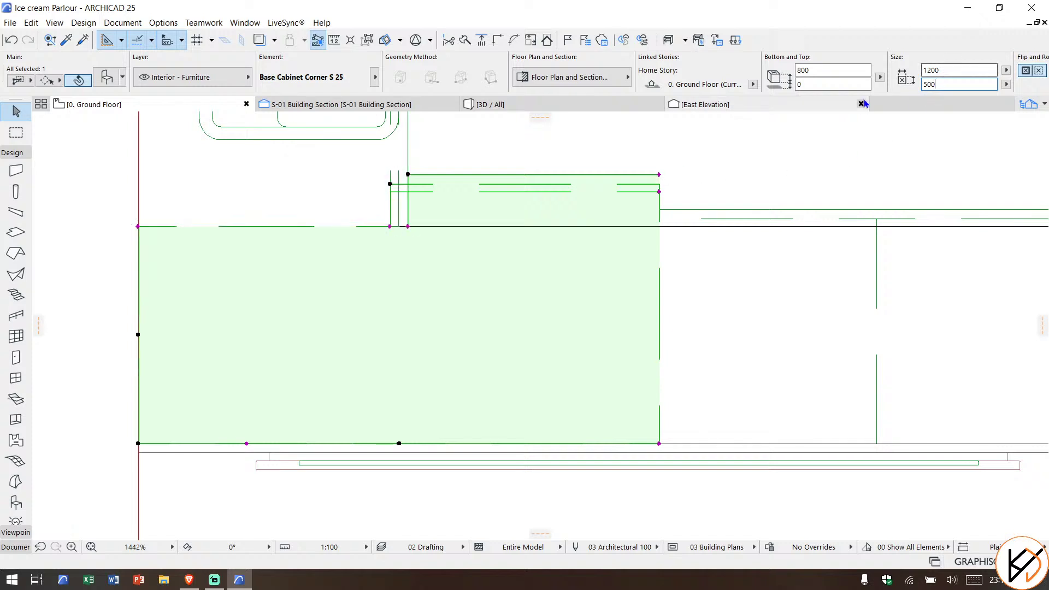
{"action": "left_click", "coordinate": [660, 192]}
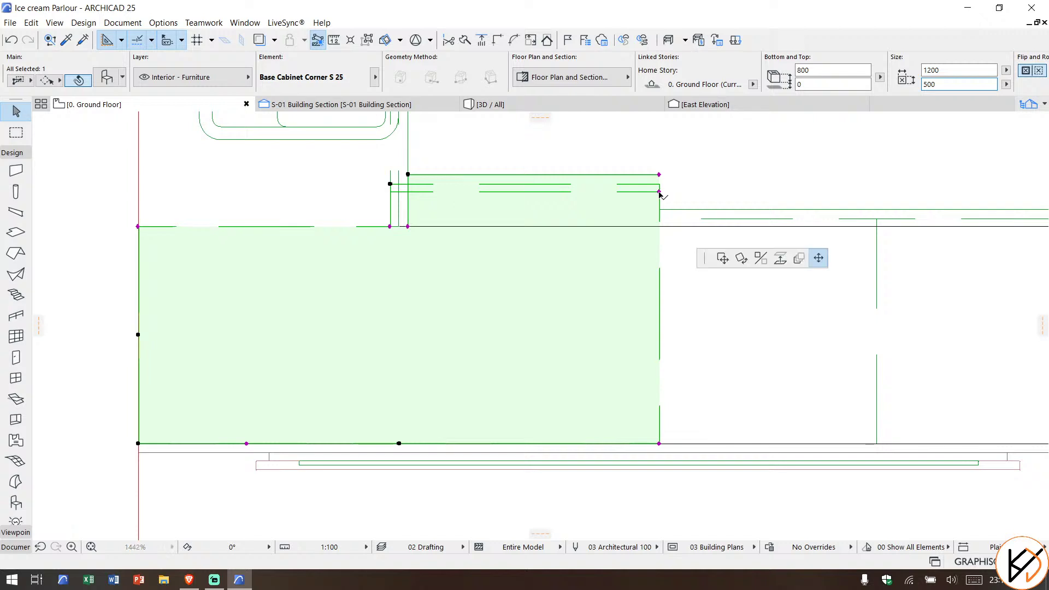
{"action": "left_click", "coordinate": [658, 226]}
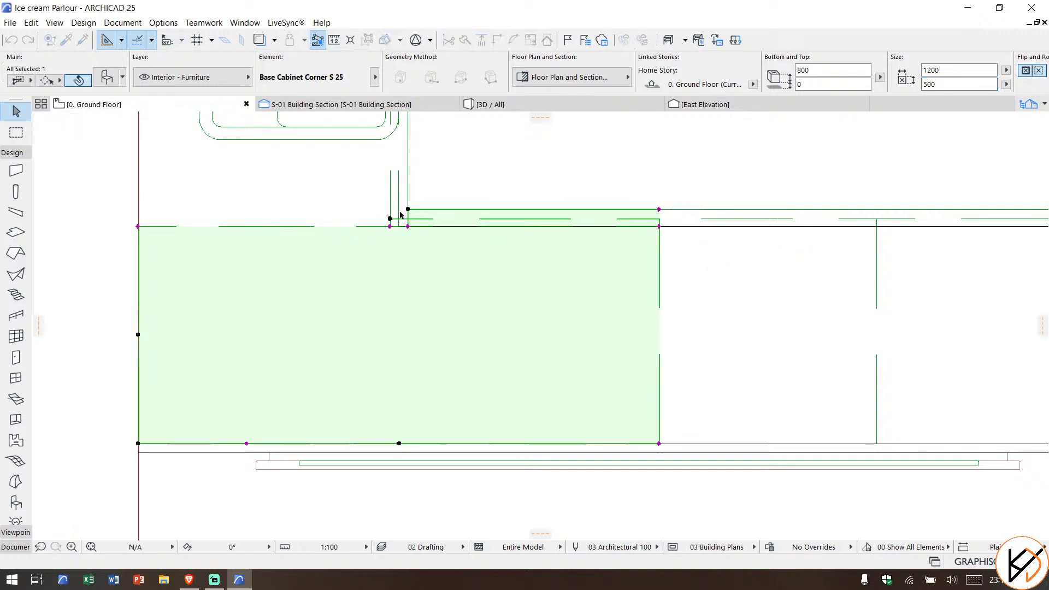
{"action": "left_click", "coordinate": [356, 196]}
{"action": "left_click", "coordinate": [484, 136]}
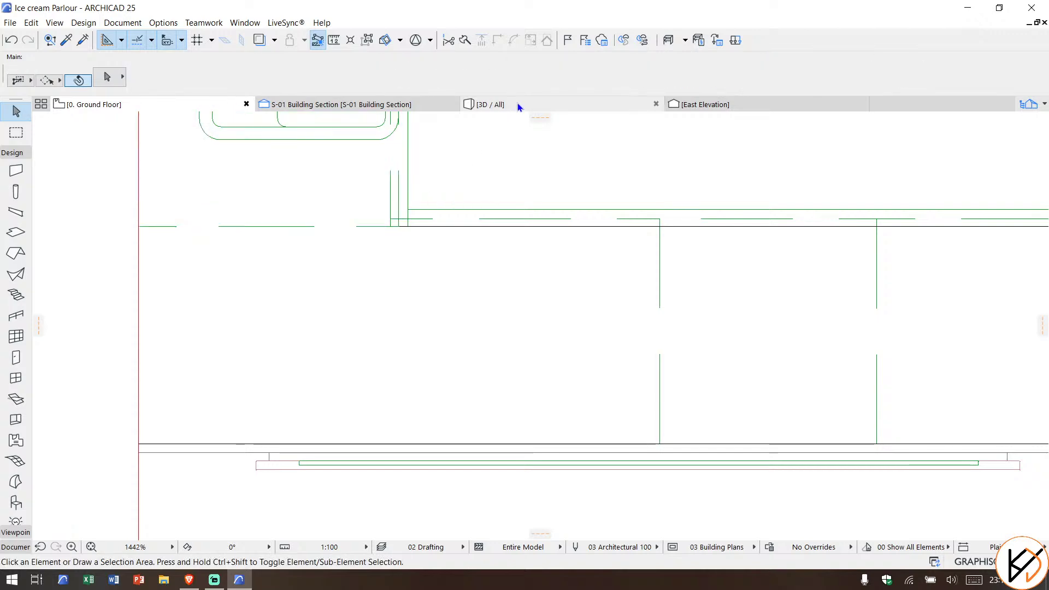
Step: Select the corner cabinet and the two drawer base cabinets along the counter in the 3D view and open their Representation settings
{"action": "left_click", "coordinate": [519, 108]}
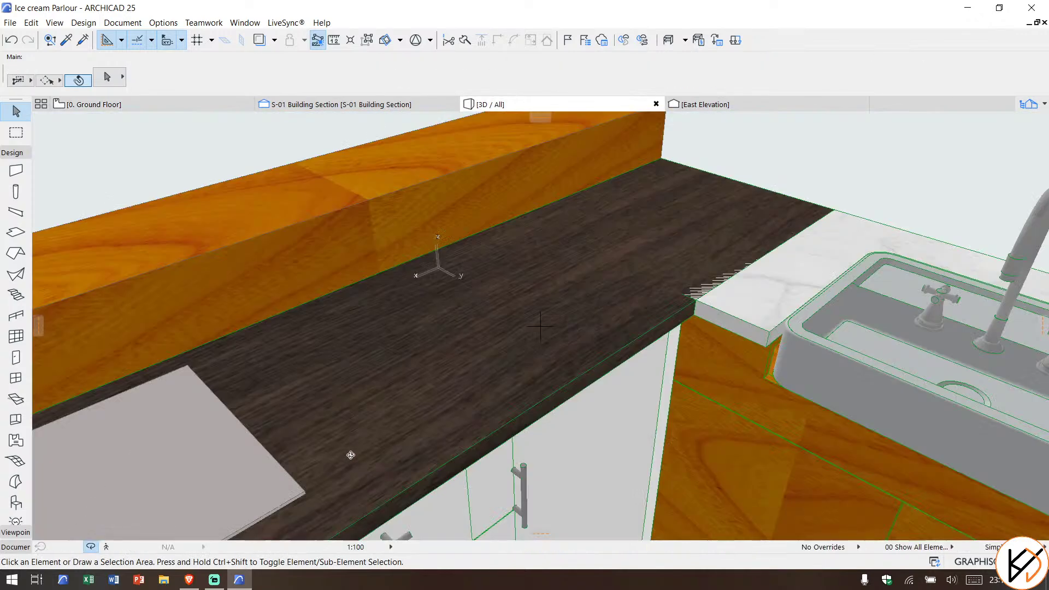
{"action": "scroll", "coordinate": [503, 429], "scroll_direction": "down", "scroll_amount": 4}
{"action": "middle_click_drag", "start_coordinate": [506, 426], "coordinate": [609, 287], "text": "shift"}
{"action": "scroll", "coordinate": [566, 383], "scroll_direction": "down", "scroll_amount": 5}
{"action": "scroll", "coordinate": [487, 479], "scroll_direction": "up", "scroll_amount": 2}
{"action": "middle_click_drag", "start_coordinate": [487, 479], "coordinate": [493, 455]}
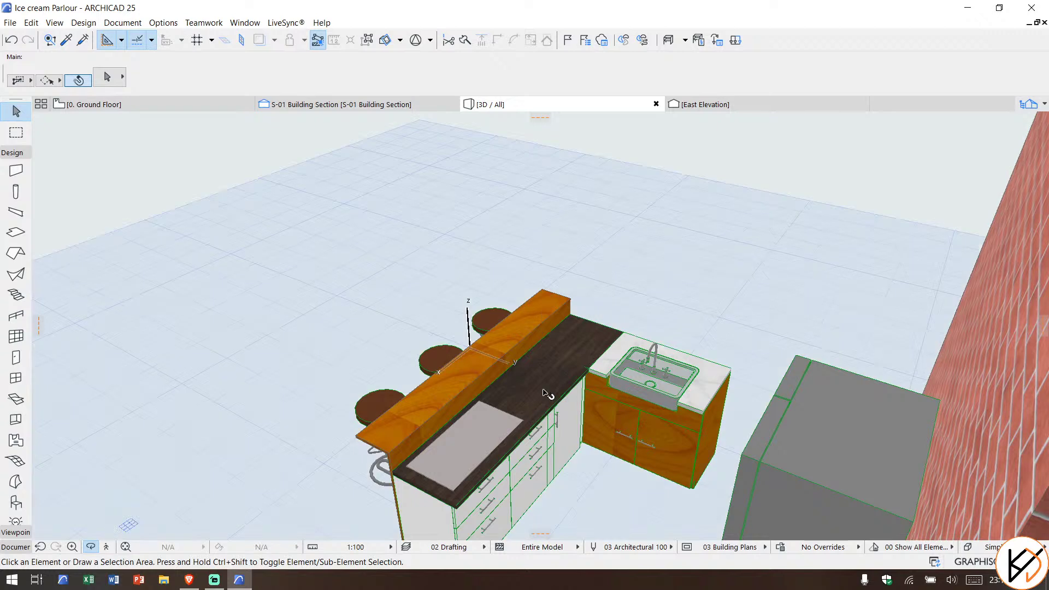
{"action": "left_click", "coordinate": [586, 381]}
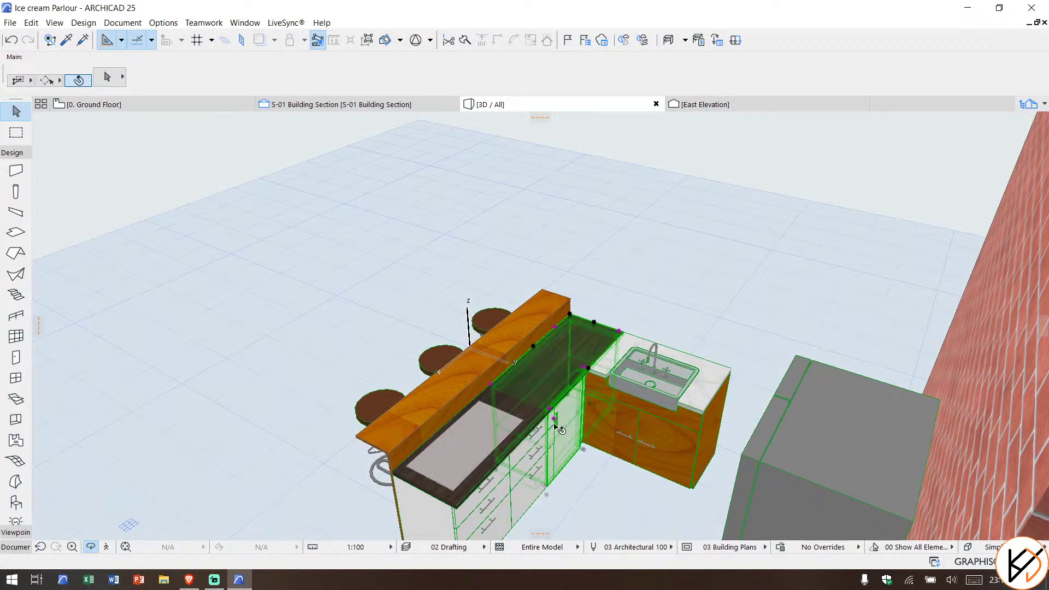
{"action": "left_click", "coordinate": [515, 457], "text": "shift"}
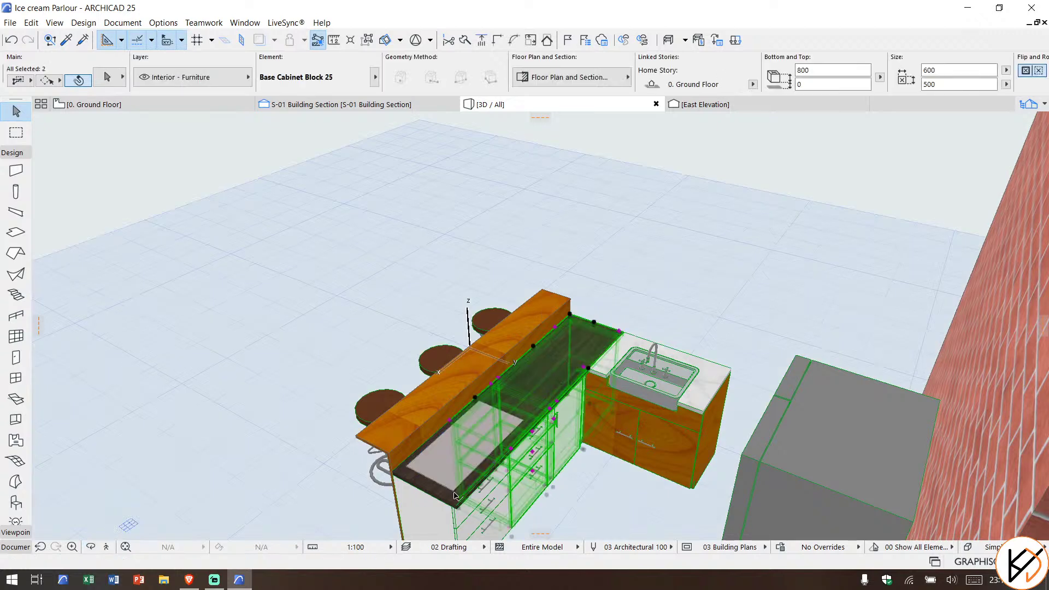
{"action": "left_click", "coordinate": [467, 518], "text": "shift"}
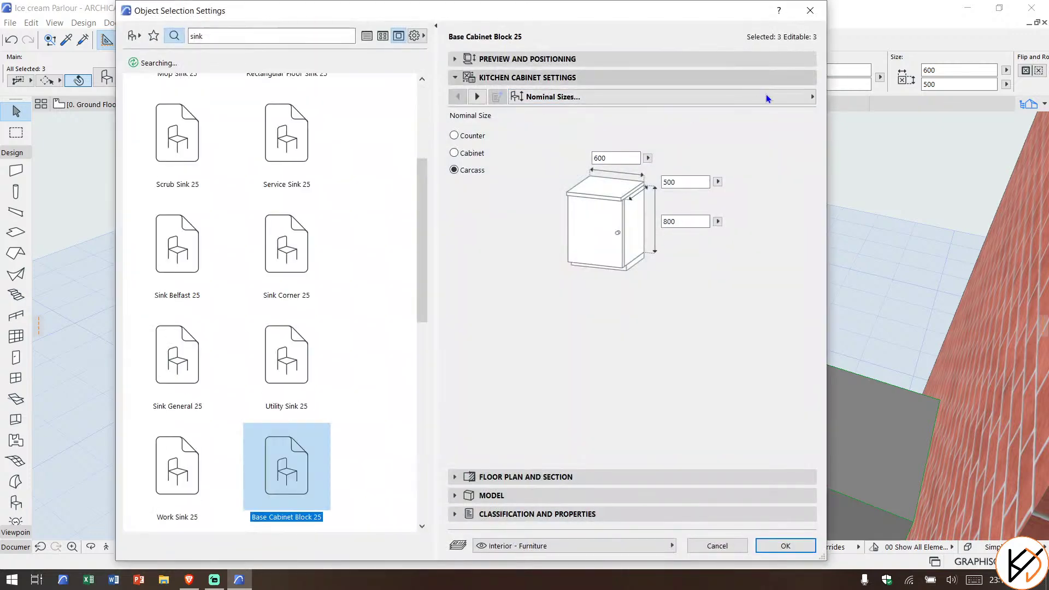
{"action": "left_click", "coordinate": [766, 97]}
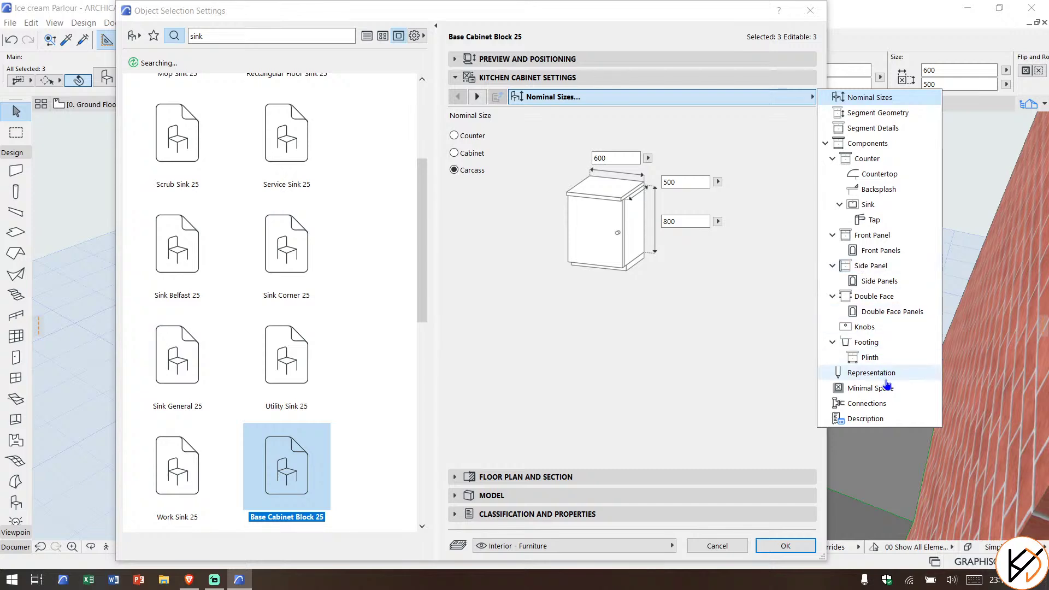
{"action": "left_click", "coordinate": [888, 374]}
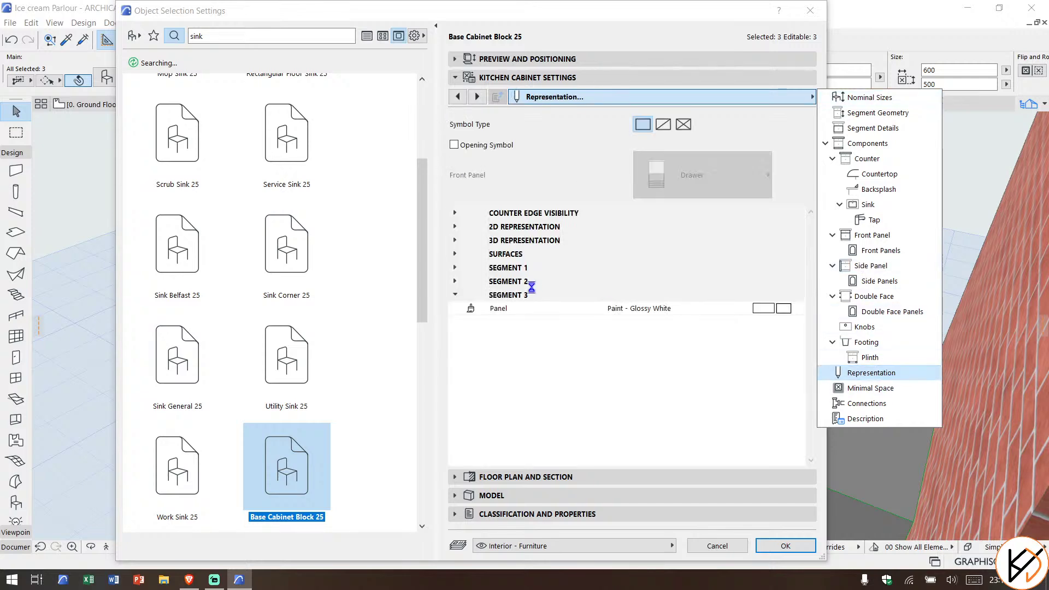
Step: Set the panel surface of Segments 3, 2 and 1 of the selected cabinets to Wood 1
{"action": "left_click", "coordinate": [783, 310]}
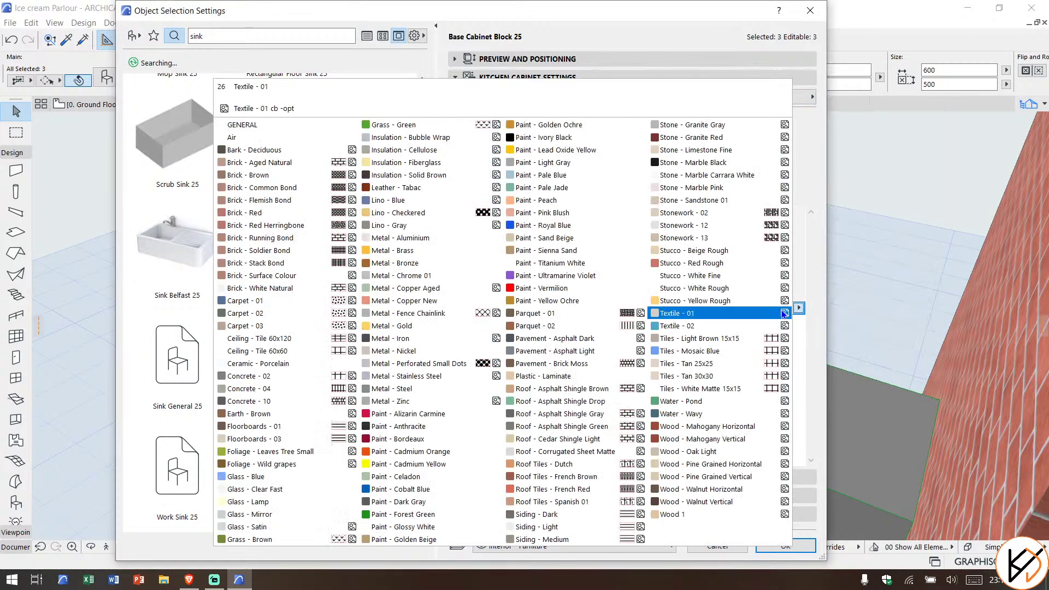
{"action": "left_click", "coordinate": [672, 524]}
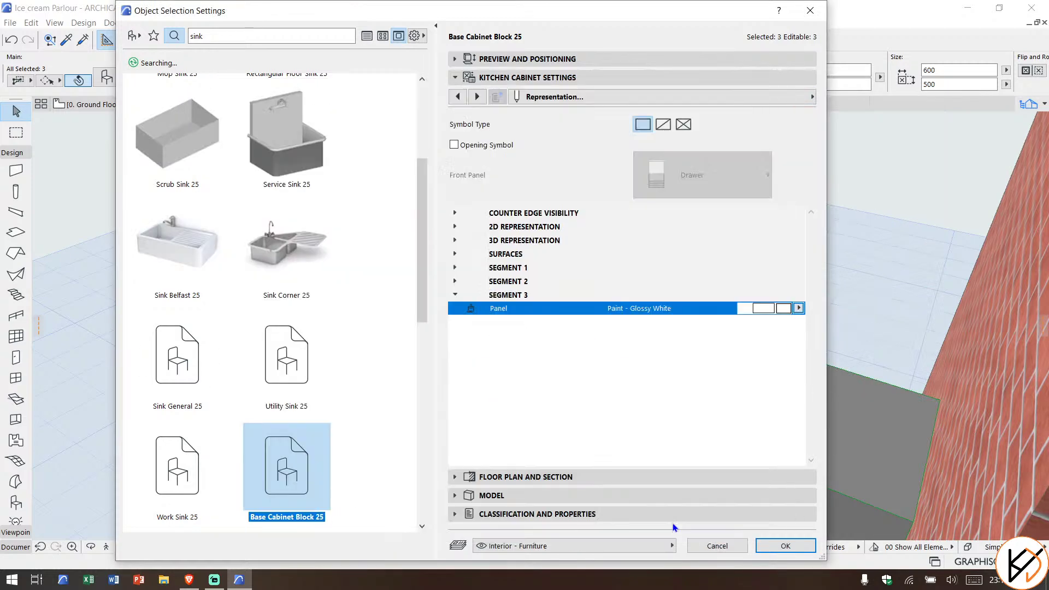
{"action": "left_click", "coordinate": [783, 308]}
{"action": "left_click", "coordinate": [809, 541]}
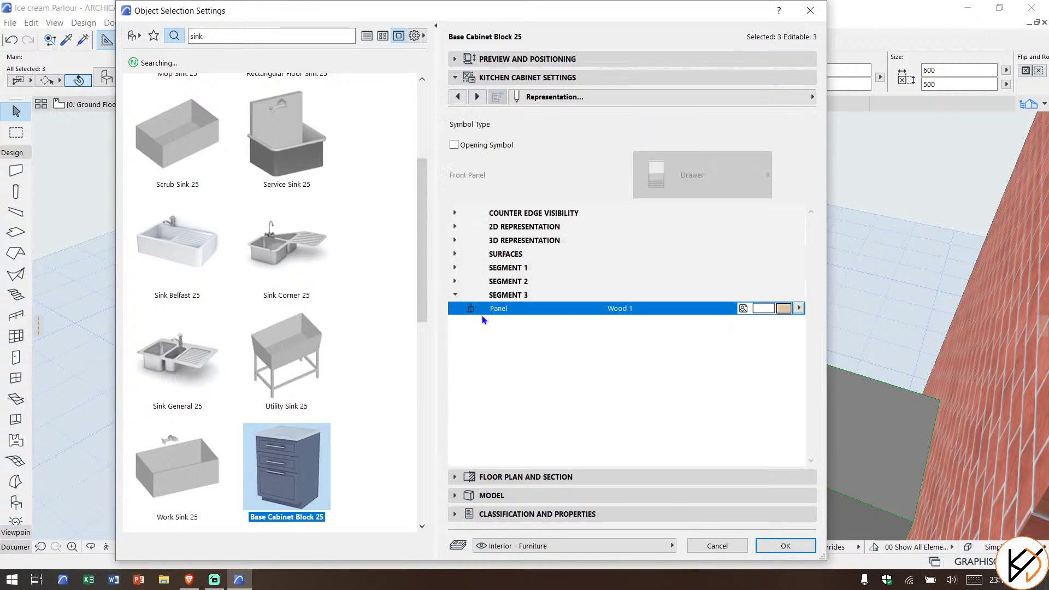
{"action": "left_click", "coordinate": [458, 282]}
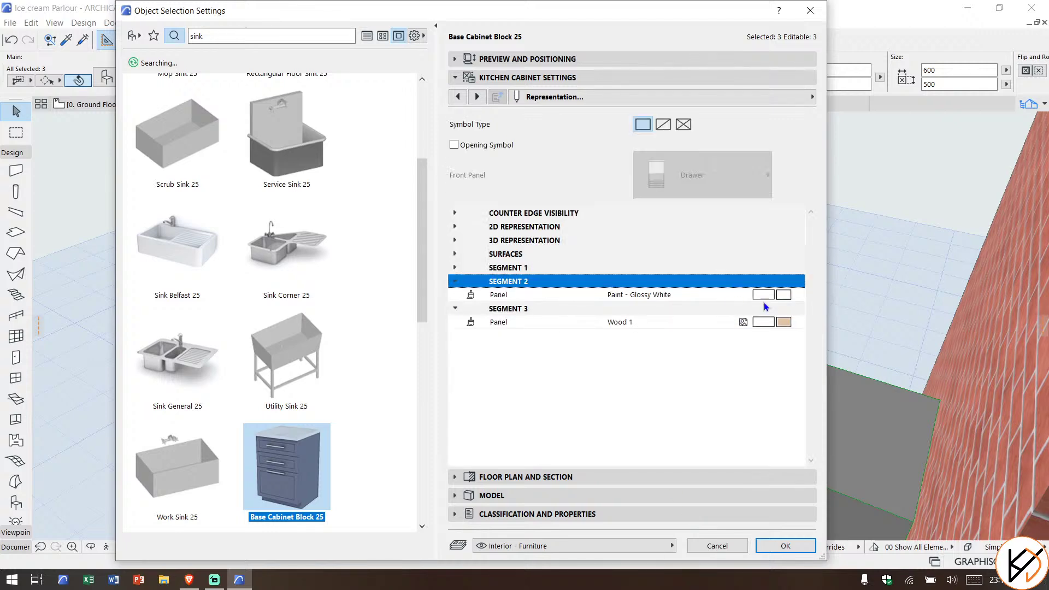
{"action": "left_click", "coordinate": [780, 295]}
{"action": "left_click", "coordinate": [670, 515]}
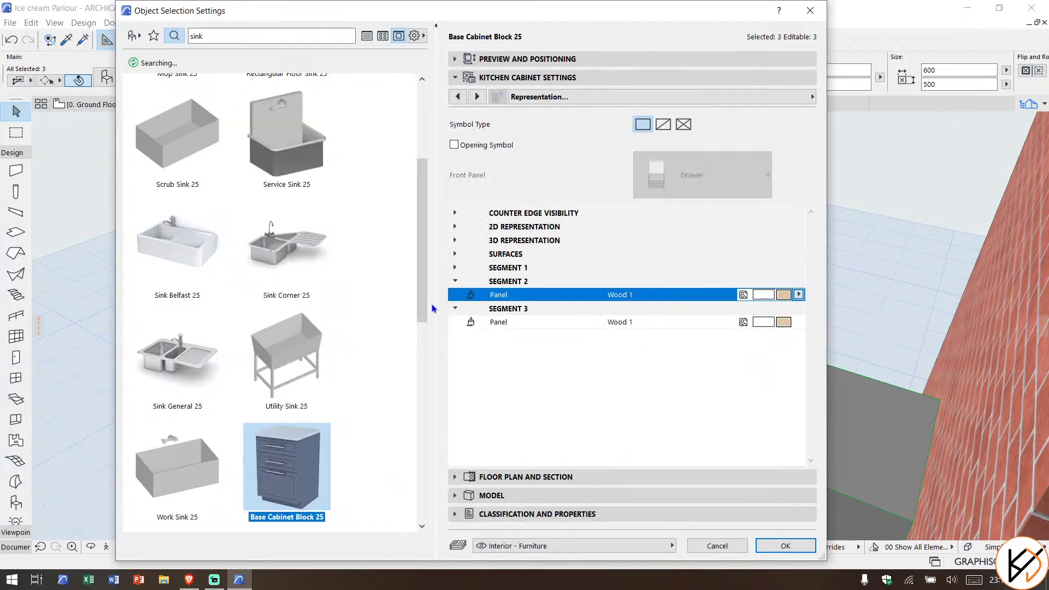
{"action": "left_click", "coordinate": [456, 281]}
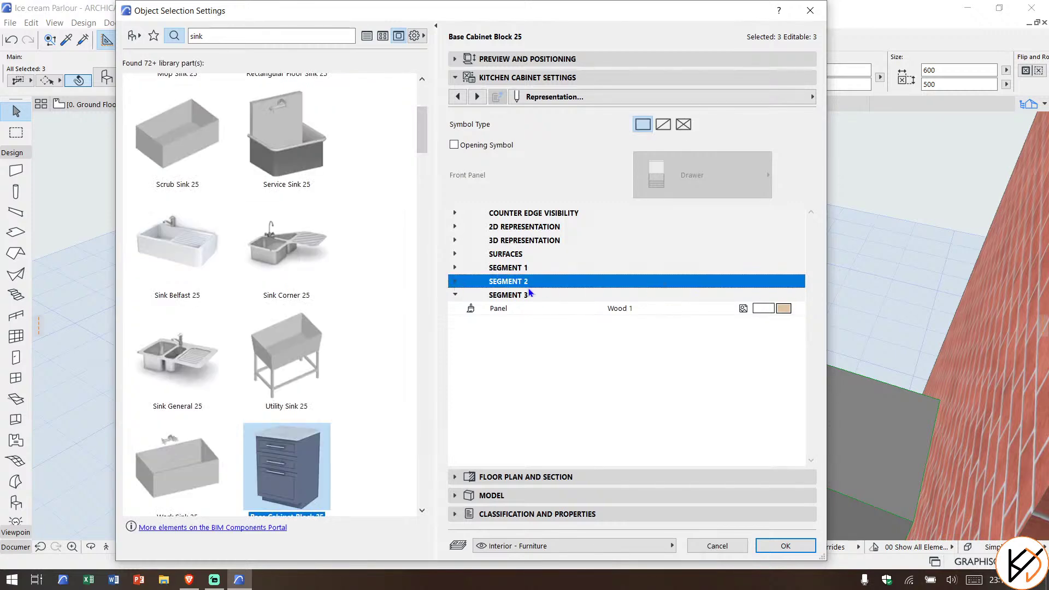
{"action": "left_click", "coordinate": [457, 282]}
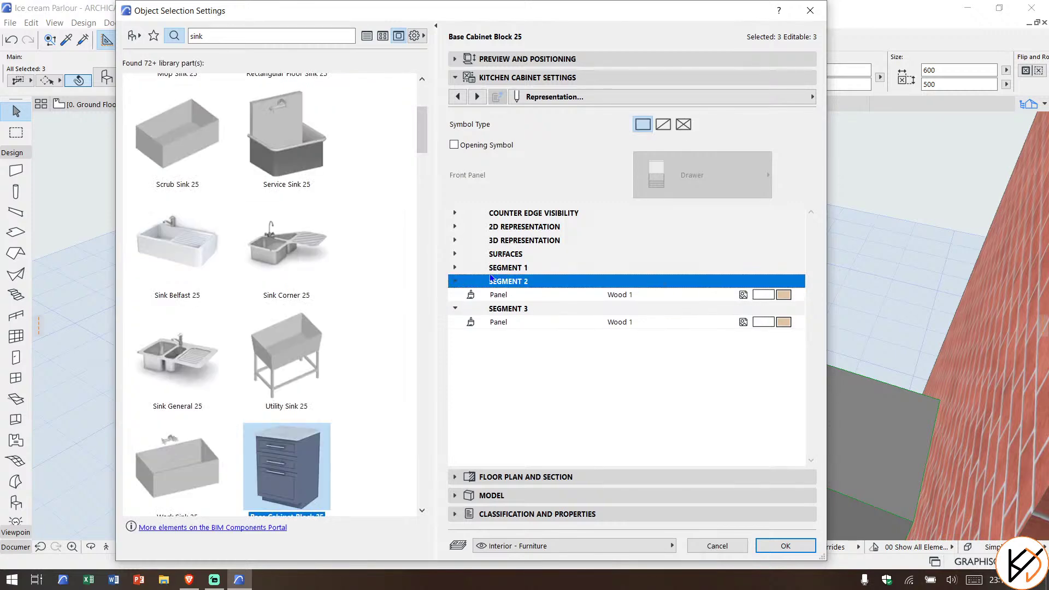
{"action": "left_click", "coordinate": [457, 268]}
{"action": "left_click", "coordinate": [779, 279]}
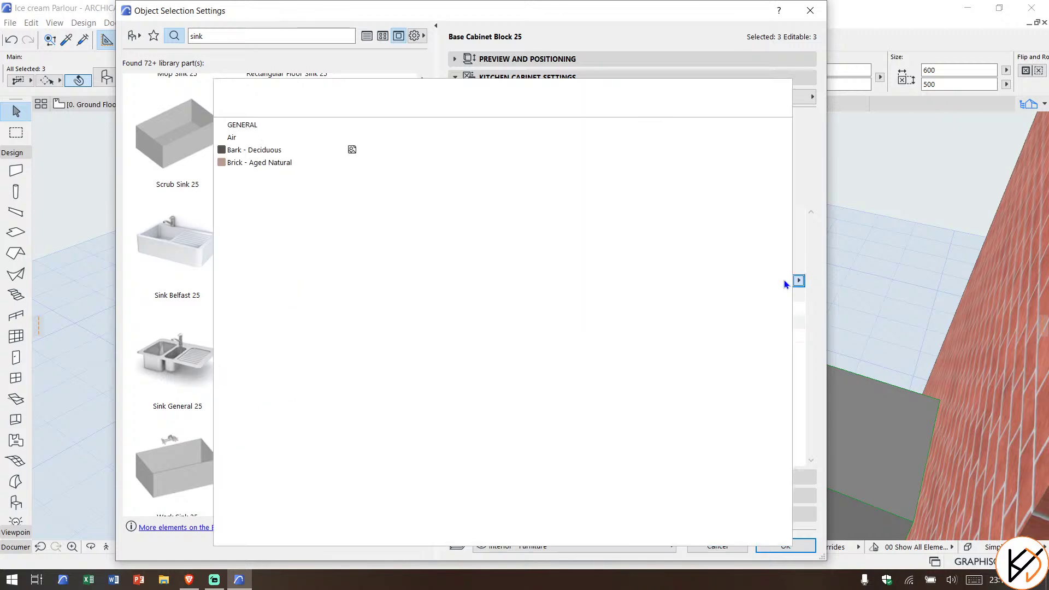
{"action": "left_click", "coordinate": [789, 548]}
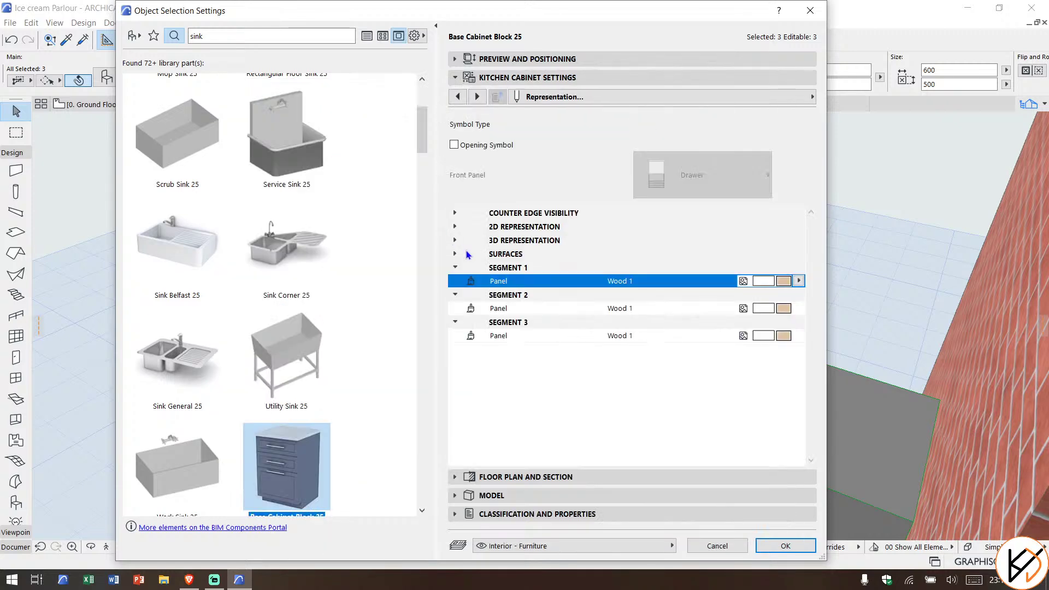
Step: Set the Cabinet, Shelf, Footing and Drawer Structure surfaces of the selected cabinets to Wood 1
{"action": "left_click", "coordinate": [455, 268]}
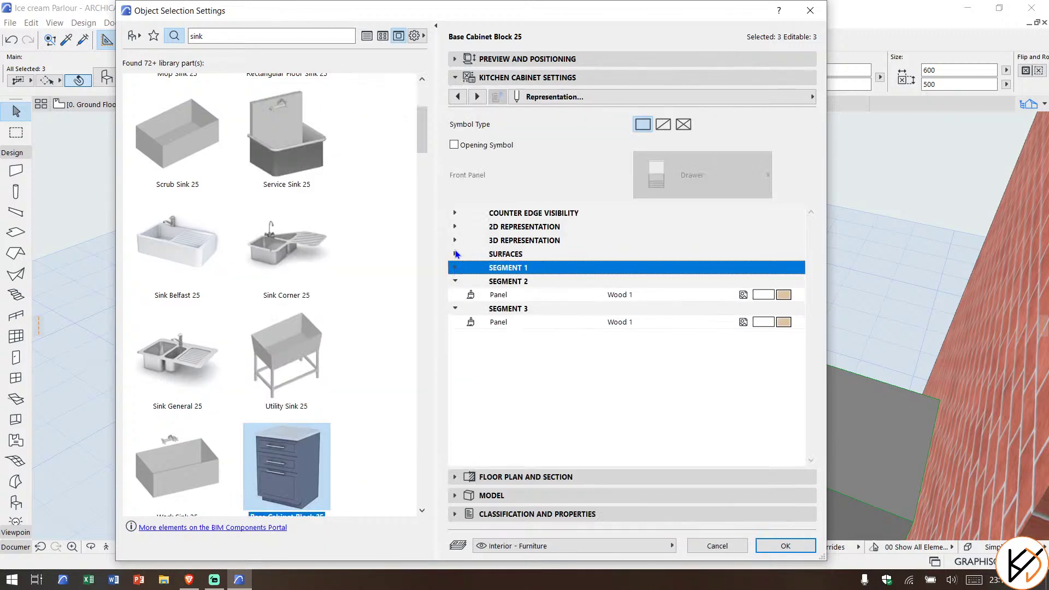
{"action": "left_click", "coordinate": [455, 255]}
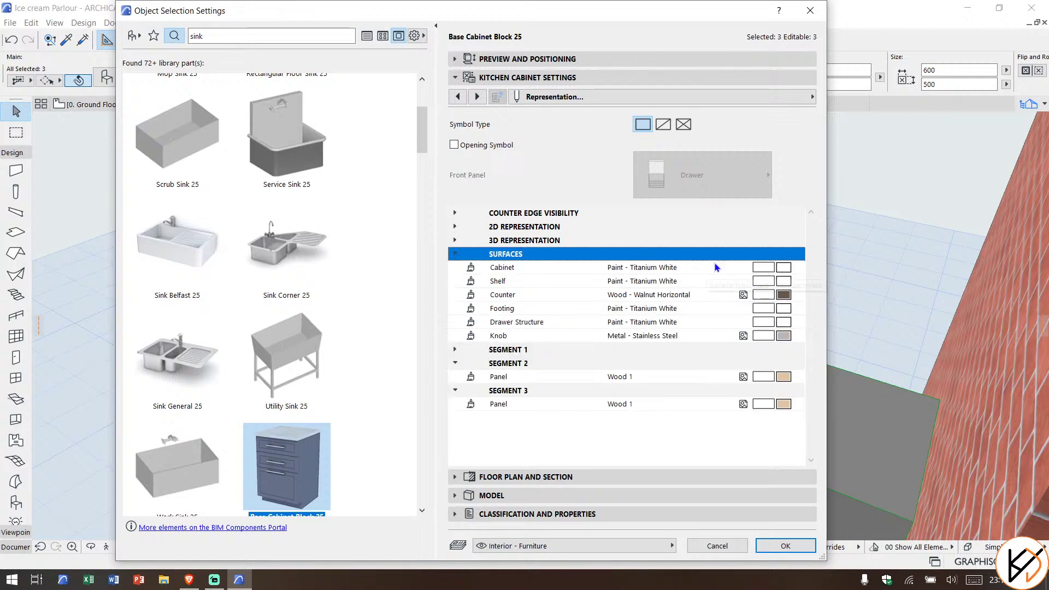
{"action": "left_click", "coordinate": [784, 268]}
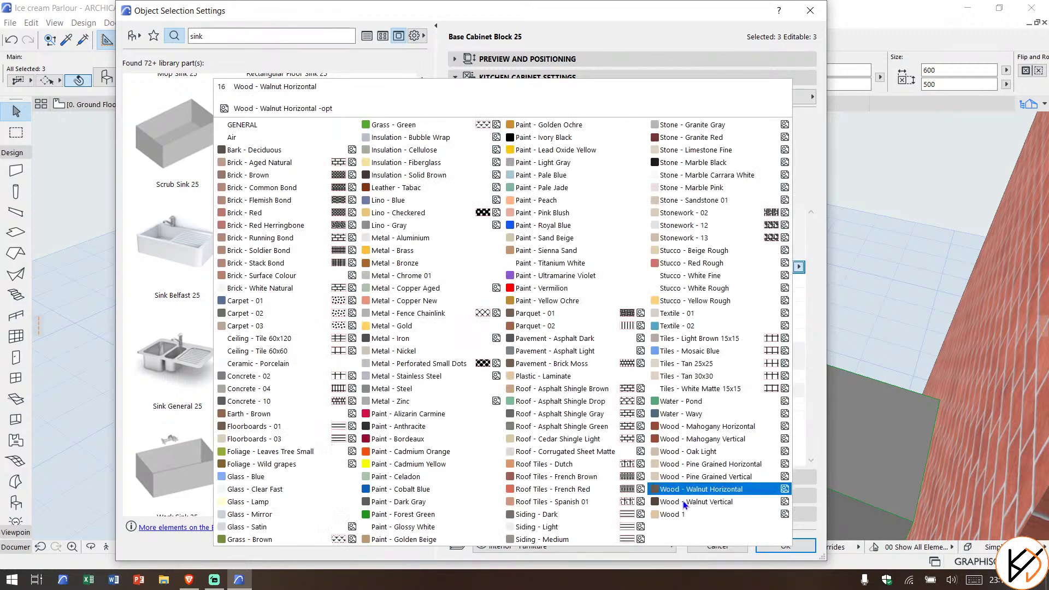
{"action": "left_click", "coordinate": [684, 514]}
{"action": "left_click", "coordinate": [783, 281]}
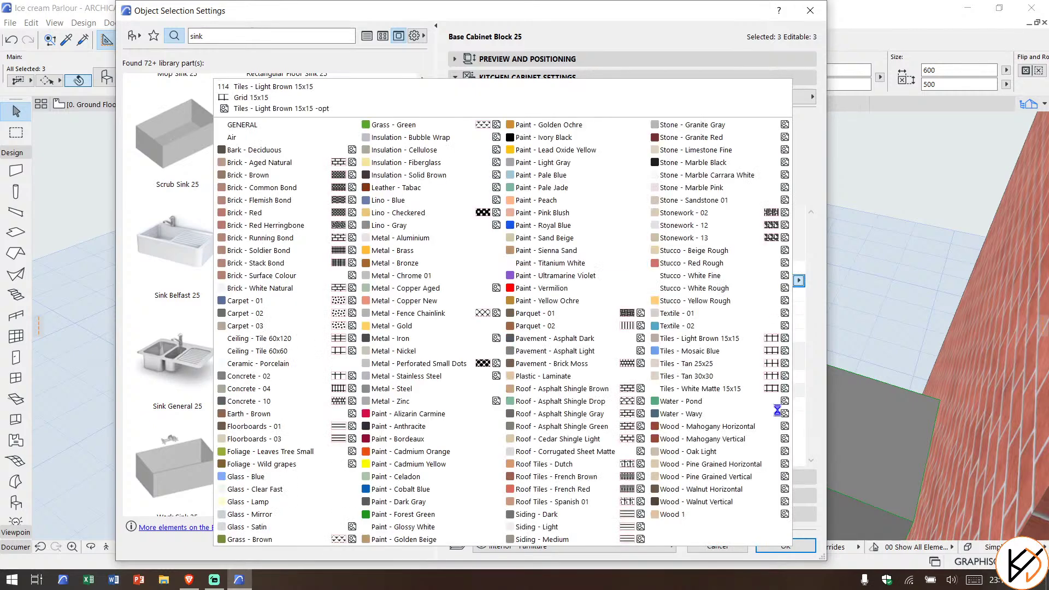
{"action": "left_click", "coordinate": [716, 514]}
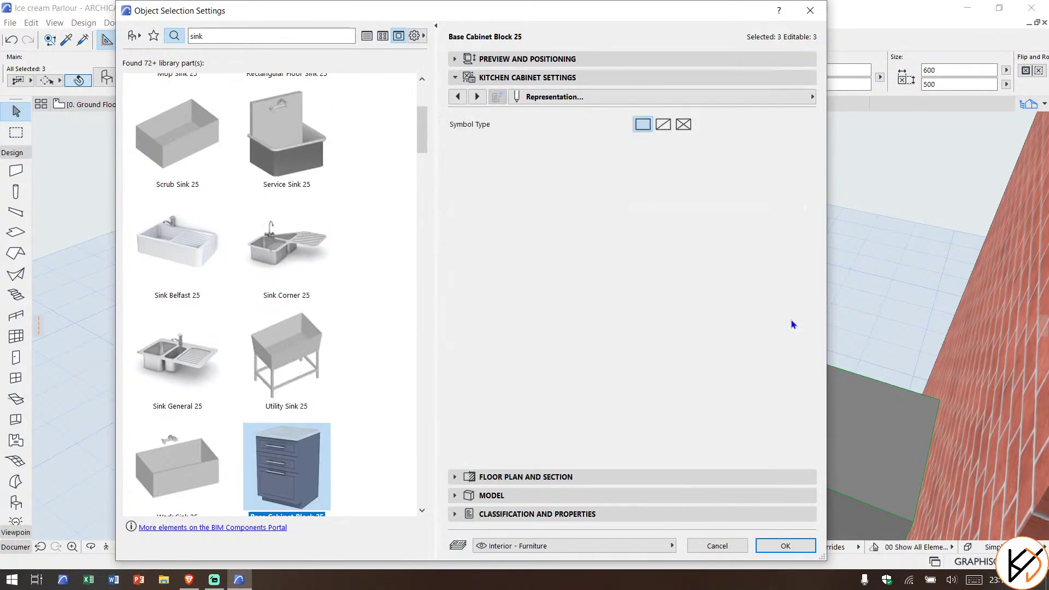
{"action": "left_click", "coordinate": [782, 310]}
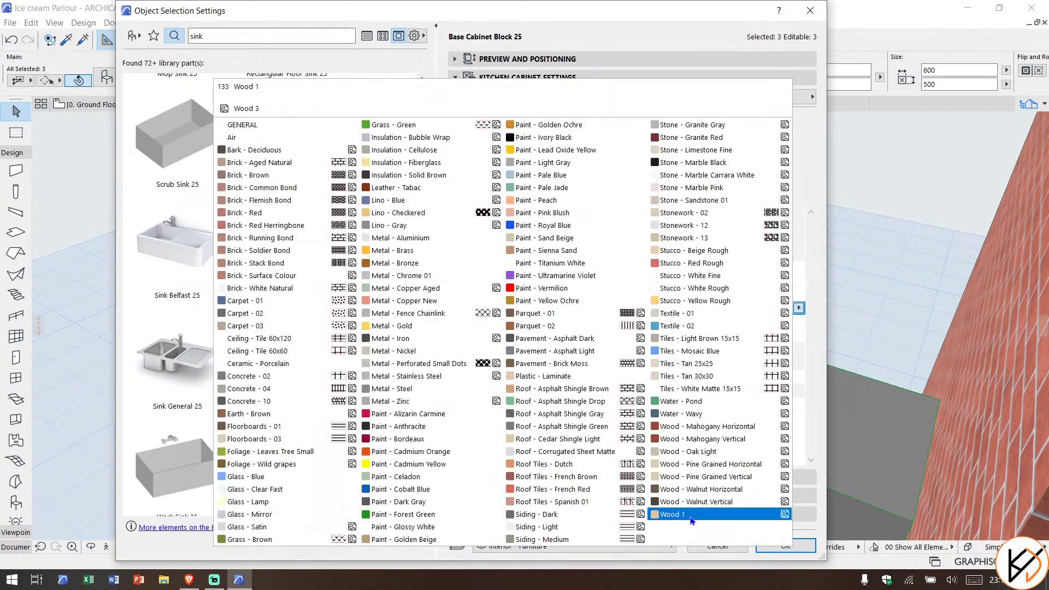
{"action": "left_click", "coordinate": [697, 514]}
{"action": "left_click", "coordinate": [784, 322]}
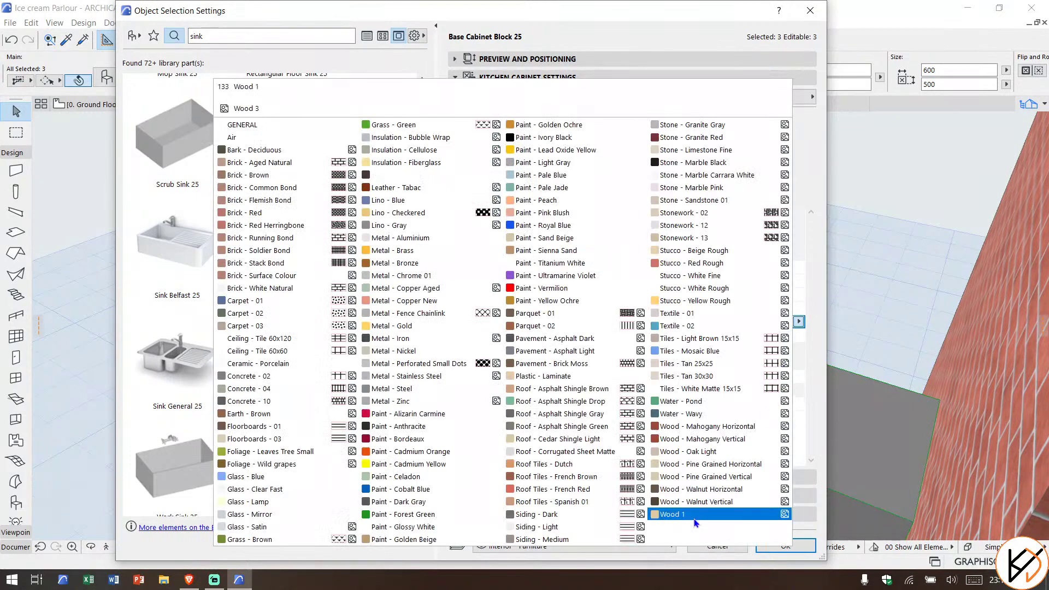
{"action": "left_click", "coordinate": [694, 517]}
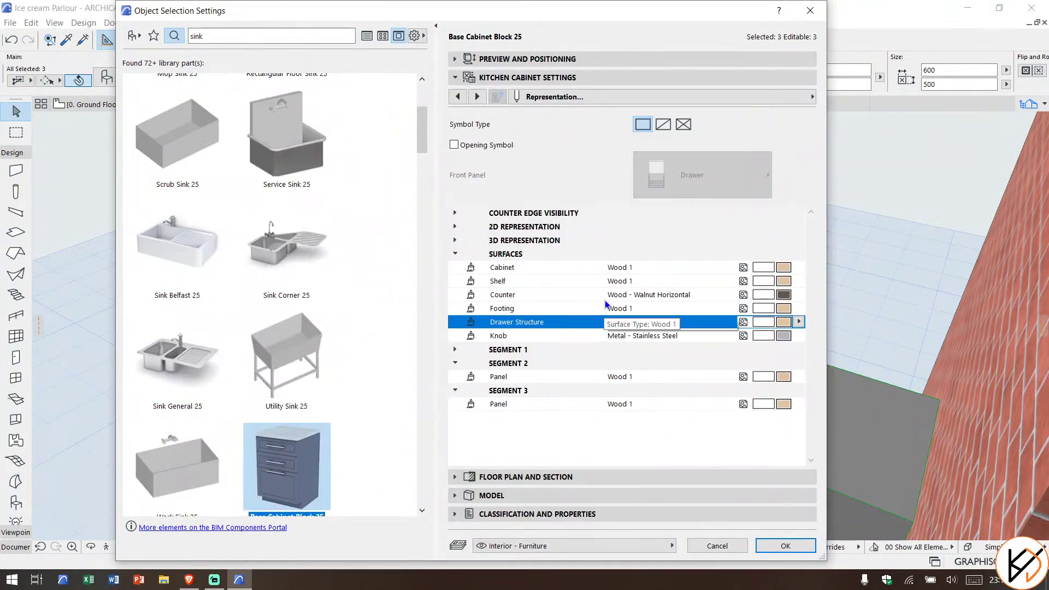
Step: Set the Counter surface of the selected cabinets to Stone - Marble Carrara White
{"action": "left_click", "coordinate": [782, 295]}
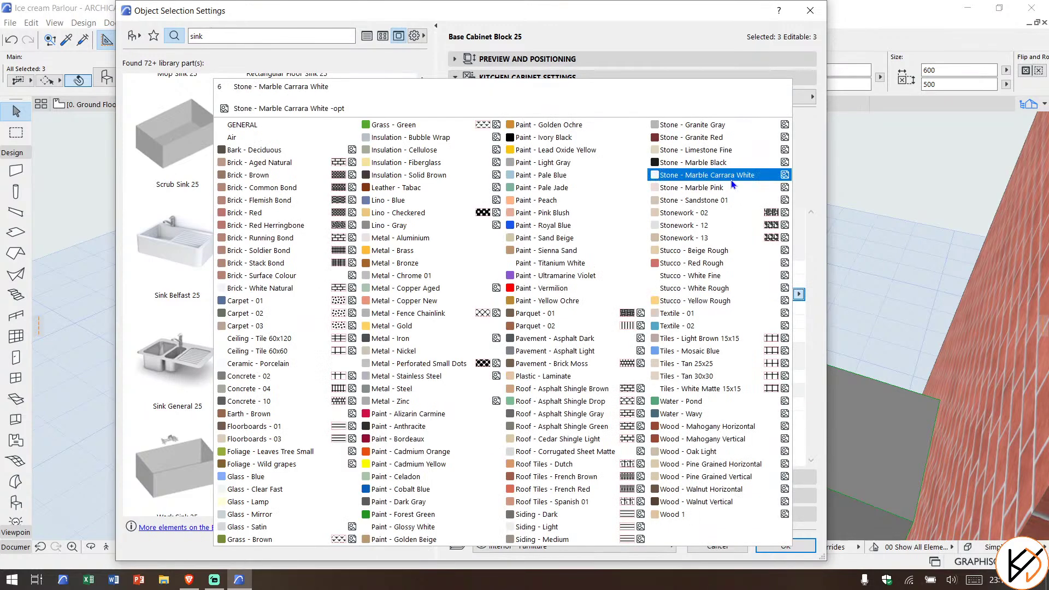
{"action": "left_click", "coordinate": [765, 175]}
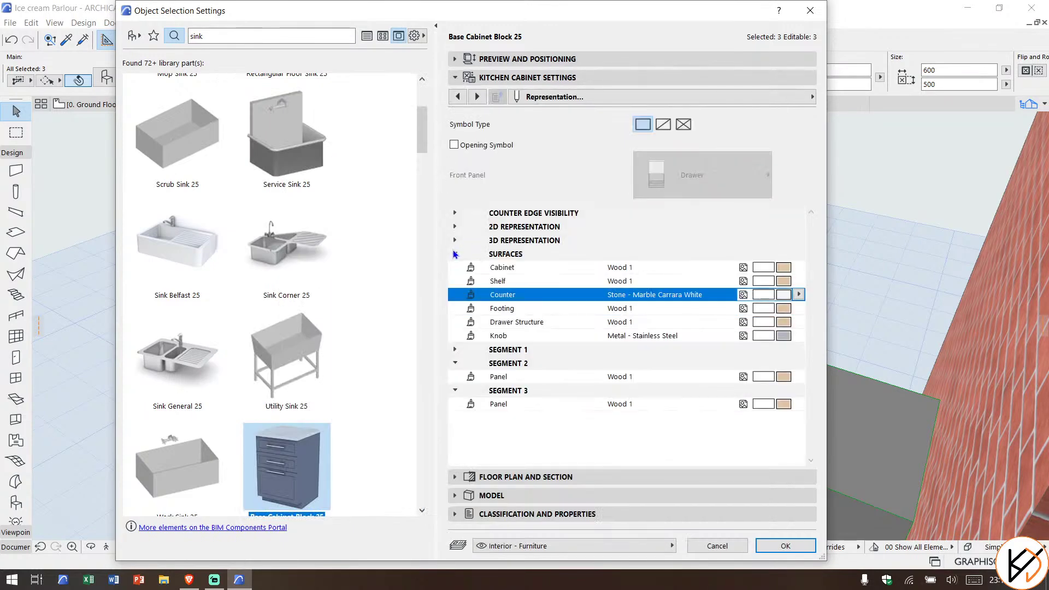
{"action": "left_click", "coordinate": [454, 253]}
Step: Set the selected cabinets' 3D Detail Level to Full and apply the object settings
{"action": "left_click", "coordinate": [455, 241]}
{"action": "left_click", "coordinate": [790, 256]}
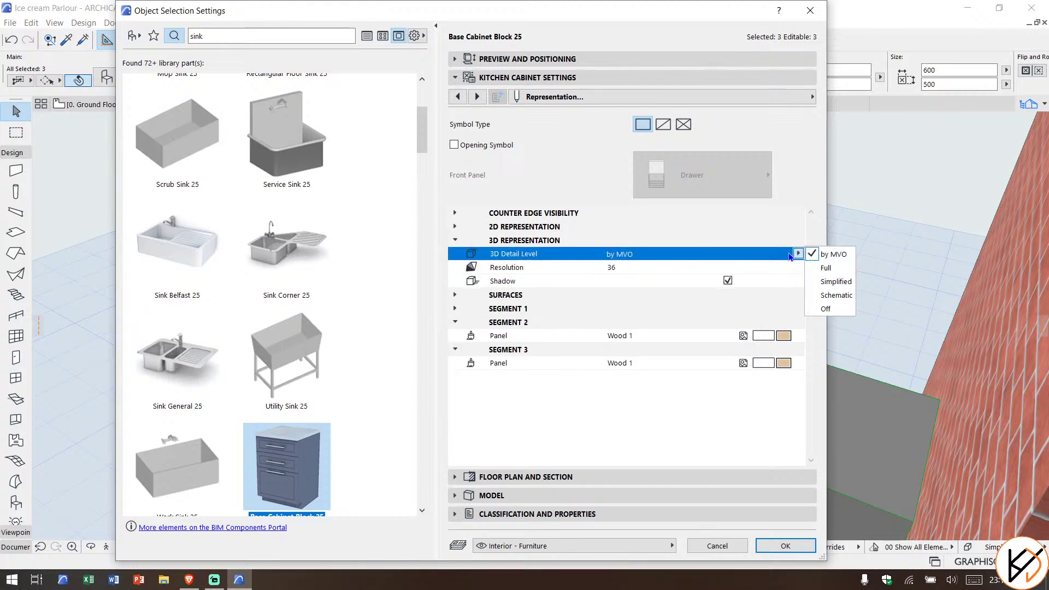
{"action": "left_click", "coordinate": [827, 280]}
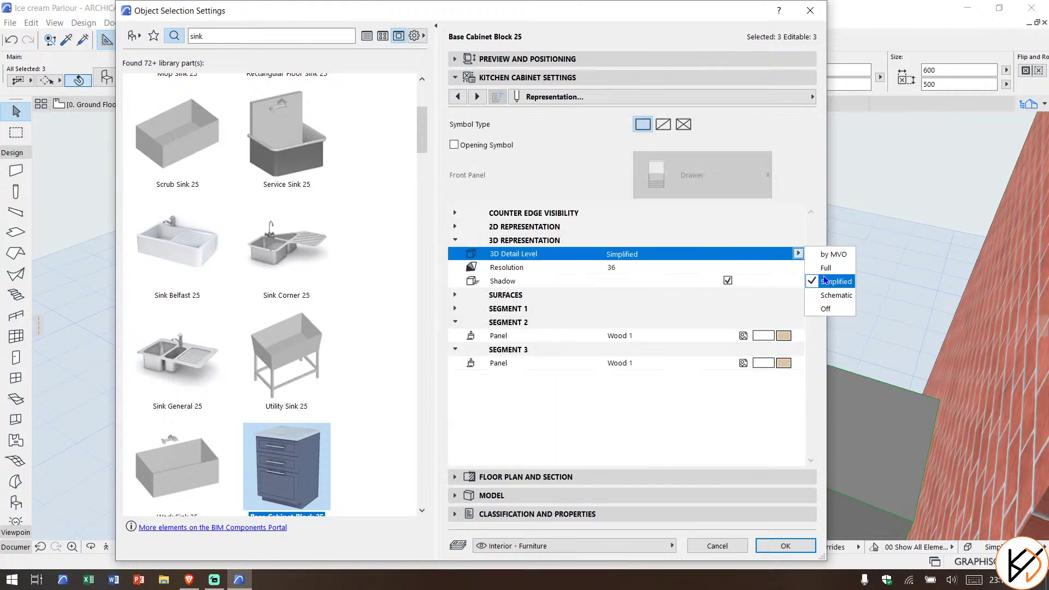
{"action": "left_click", "coordinate": [828, 269]}
{"action": "left_click", "coordinate": [778, 546]}
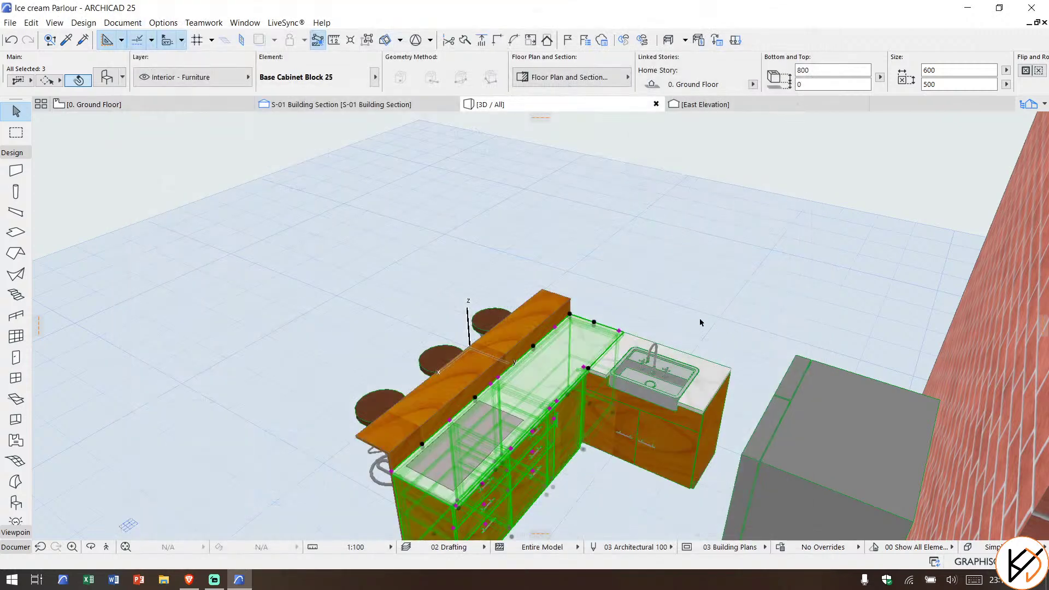
Step: In the settings of the three selected base cabinets, set the segment geometry's Number of Segments to 1
{"action": "double_click", "coordinate": [602, 340]}
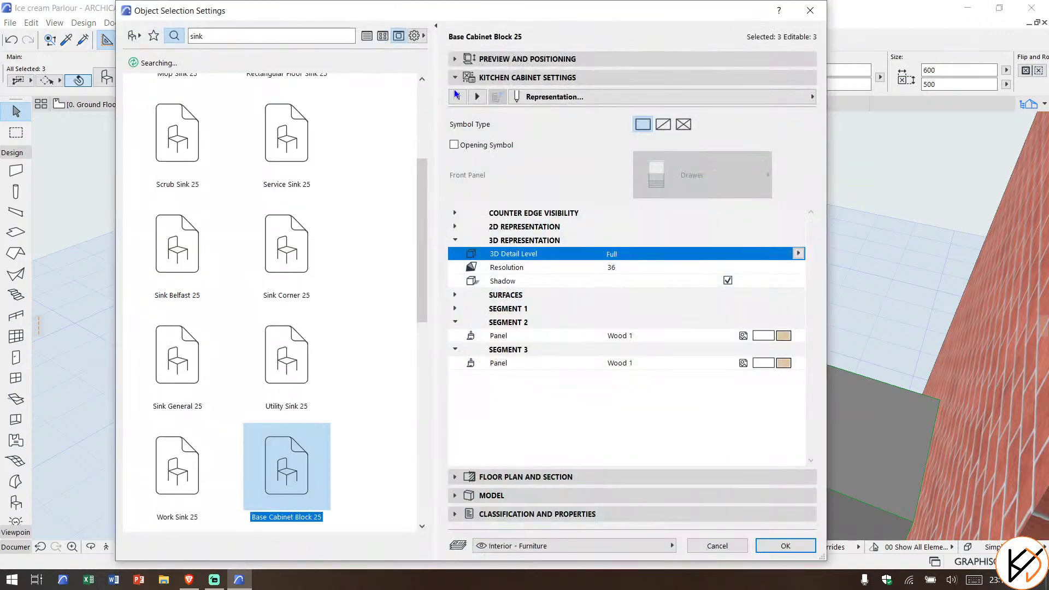
{"action": "left_click", "coordinate": [457, 97]}
{"action": "left_click", "coordinate": [457, 97]}
{"action": "left_click", "coordinate": [458, 97]}
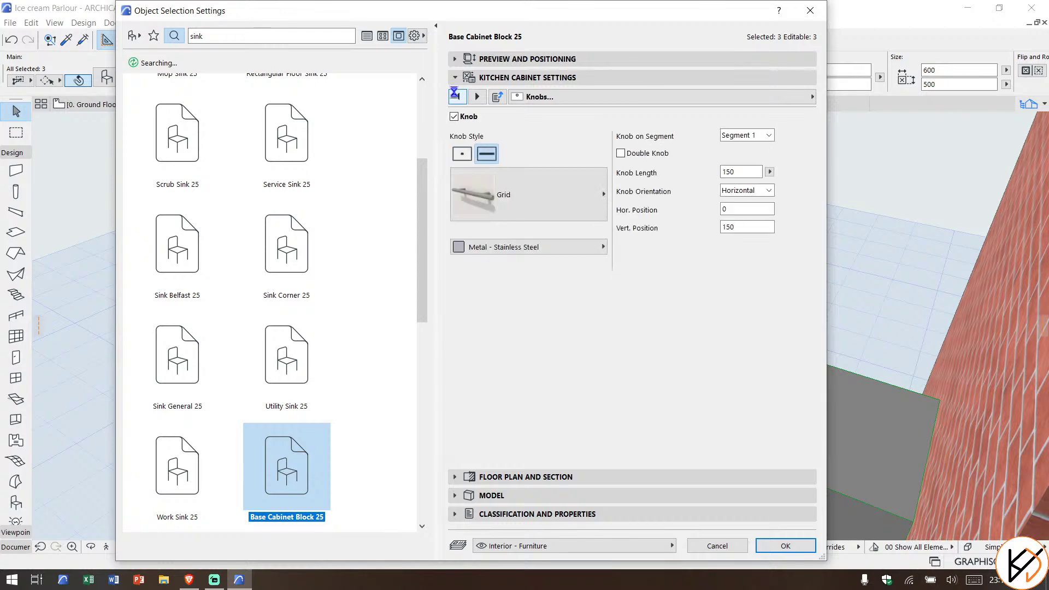
{"action": "left_click", "coordinate": [457, 97]}
{"action": "left_click", "coordinate": [458, 96]}
{"action": "left_click", "coordinate": [458, 97]}
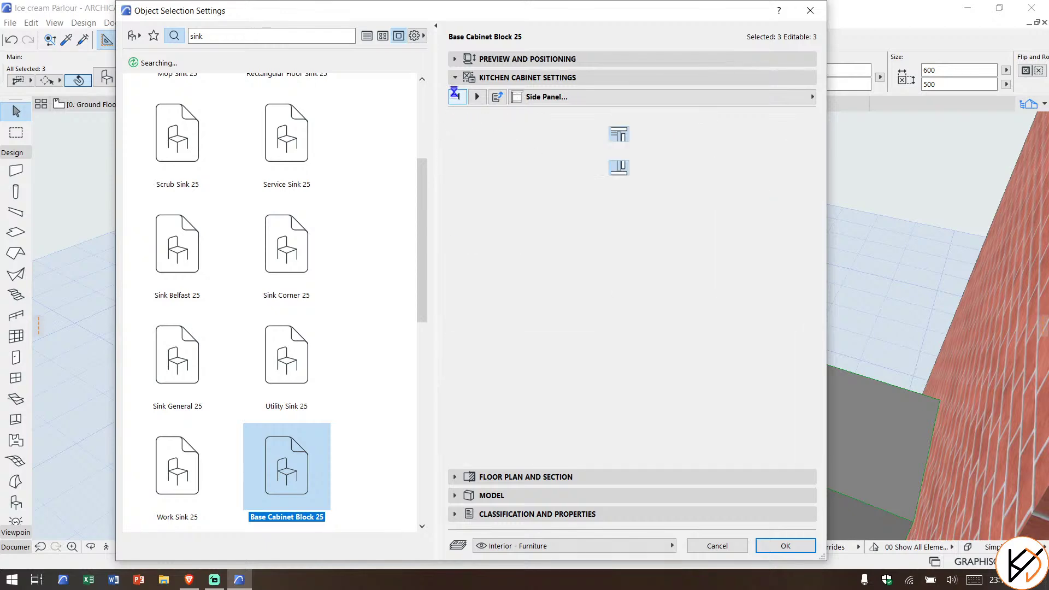
{"action": "left_click", "coordinate": [457, 96]}
{"action": "left_click", "coordinate": [457, 97]}
{"action": "left_click", "coordinate": [458, 97]}
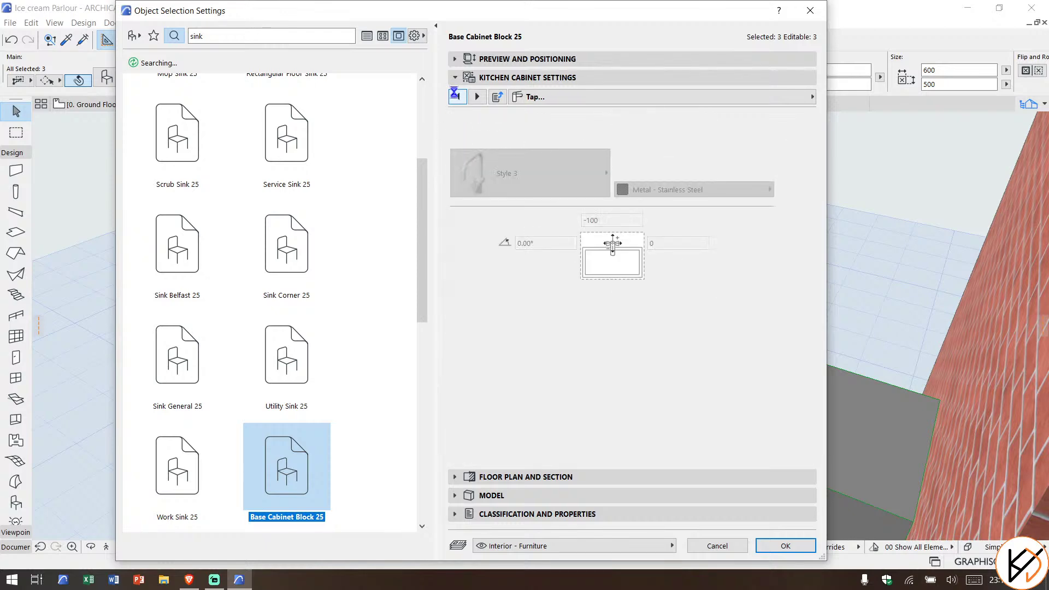
{"action": "left_click", "coordinate": [457, 96]}
{"action": "left_click", "coordinate": [457, 97]}
{"action": "left_click", "coordinate": [457, 97]}
{"action": "left_click", "coordinate": [457, 97]}
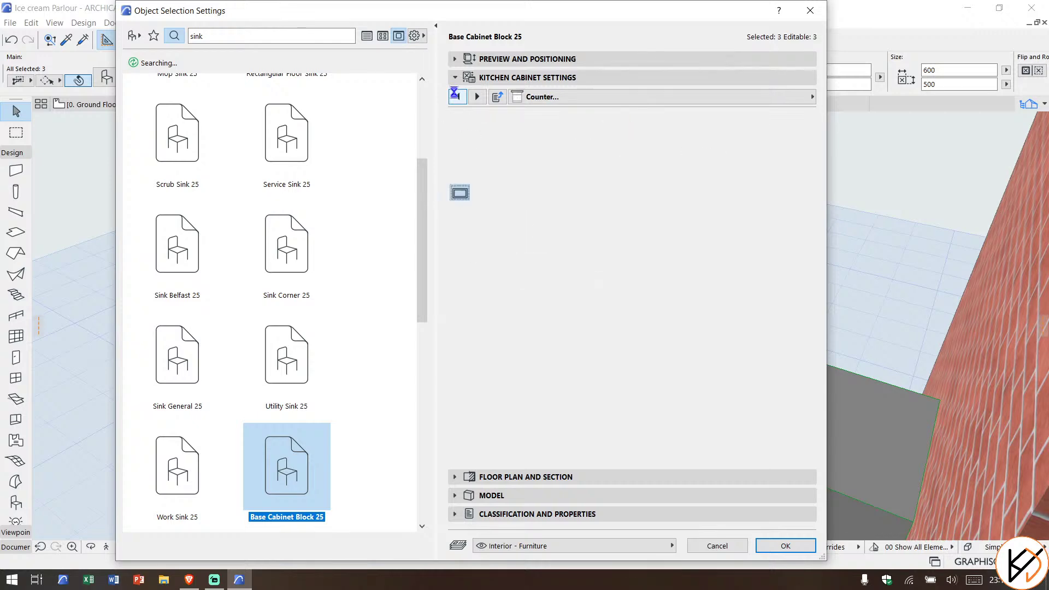
{"action": "left_click", "coordinate": [458, 97]}
{"action": "left_click", "coordinate": [458, 97]}
{"action": "left_click", "coordinate": [457, 97]}
{"action": "left_click", "coordinate": [457, 97]}
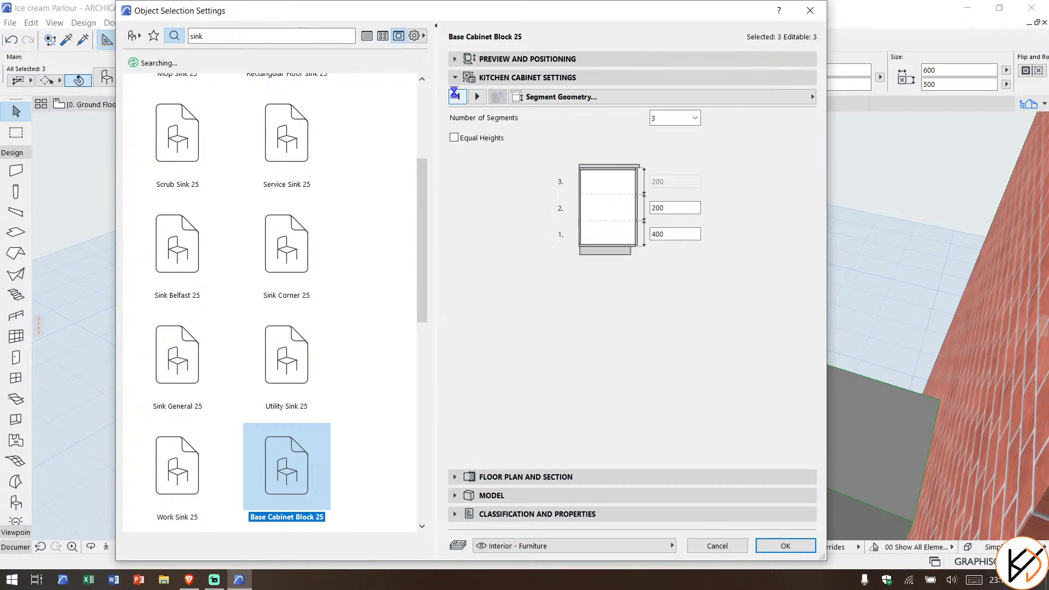
{"action": "left_click", "coordinate": [458, 97]}
{"action": "left_click", "coordinate": [477, 97]}
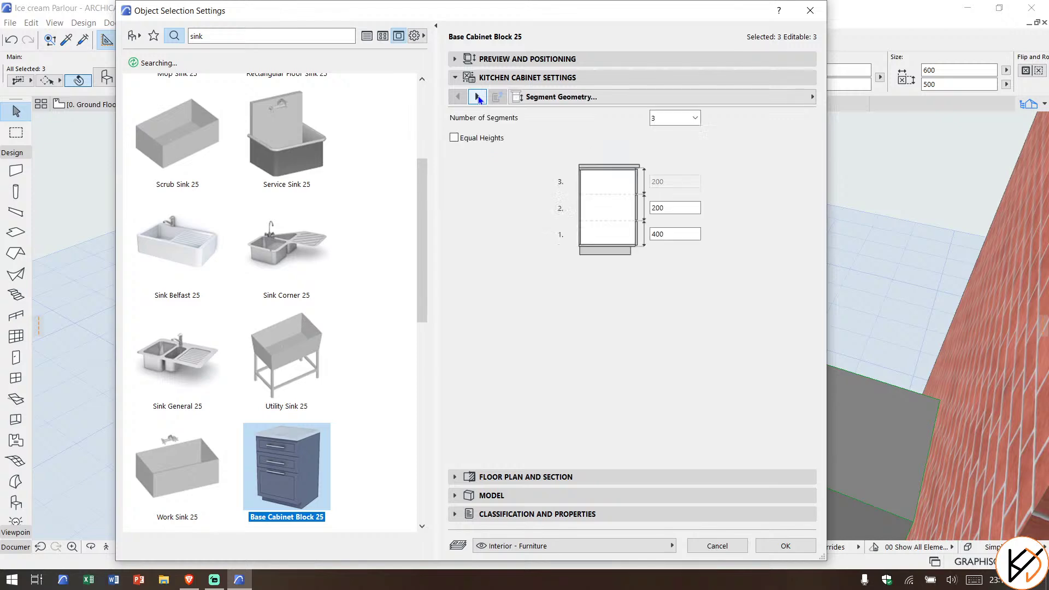
{"action": "left_click", "coordinate": [679, 123]}
{"action": "left_click", "coordinate": [657, 132]}
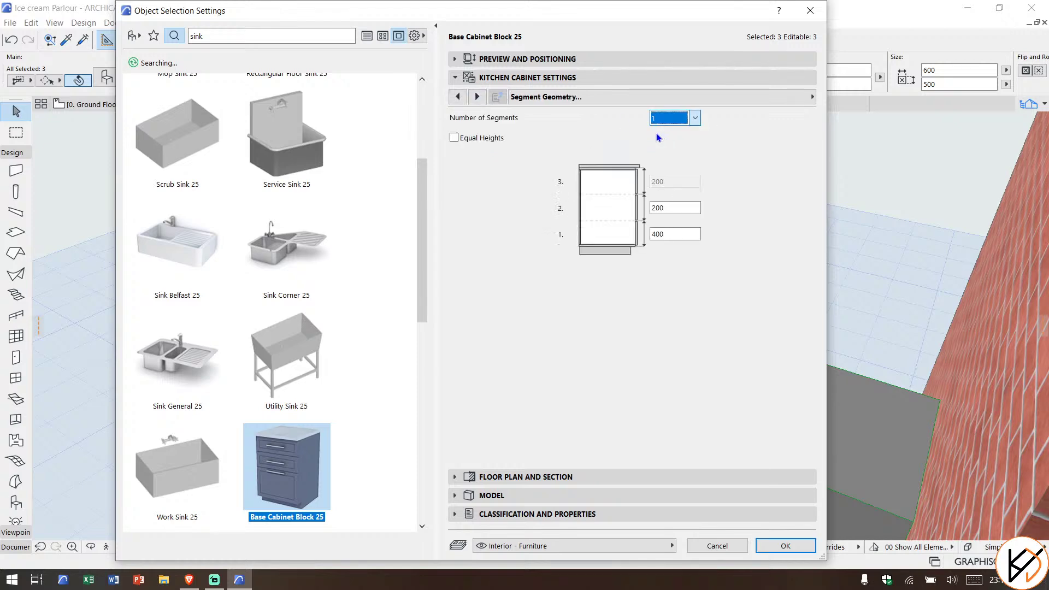
Step: Make Segment 1 a Door with Double Hung opening, apply the settings to the selected cabinets, and deselect them
{"action": "left_click", "coordinate": [483, 97]}
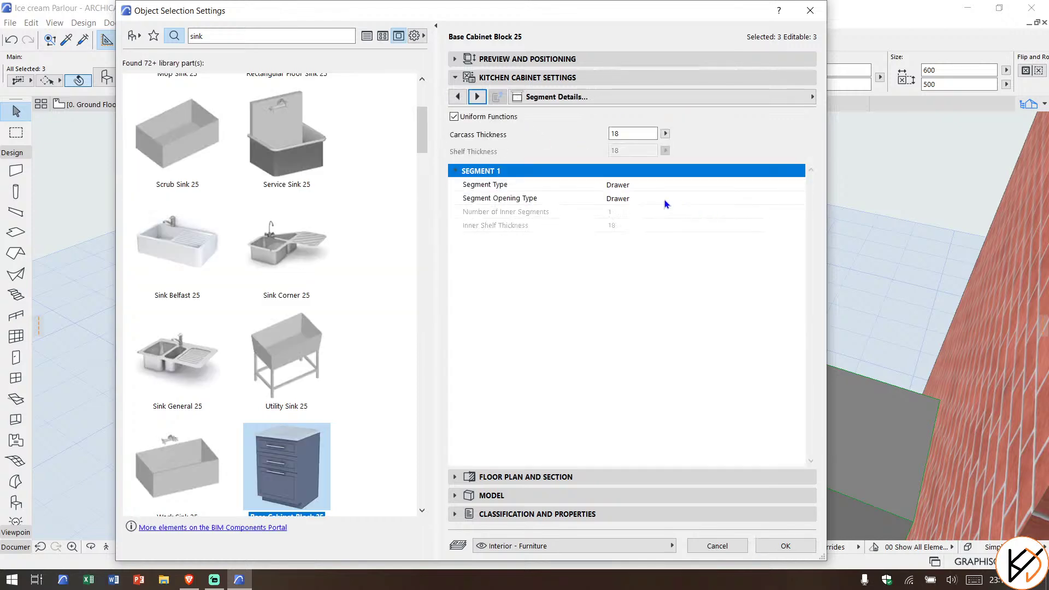
{"action": "left_click", "coordinate": [800, 186]}
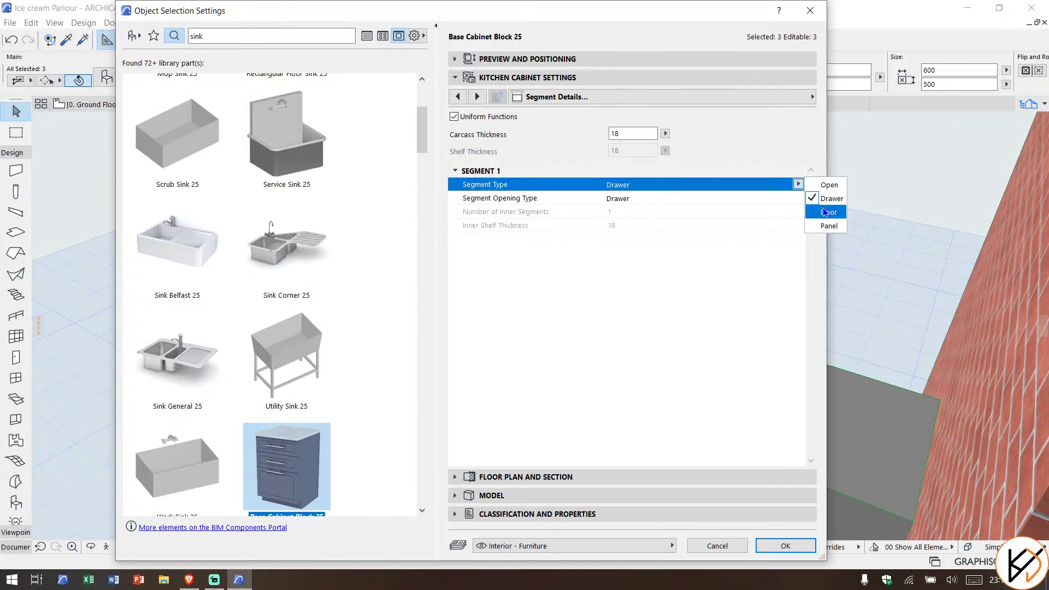
{"action": "left_click", "coordinate": [826, 212]}
{"action": "left_click", "coordinate": [797, 198]}
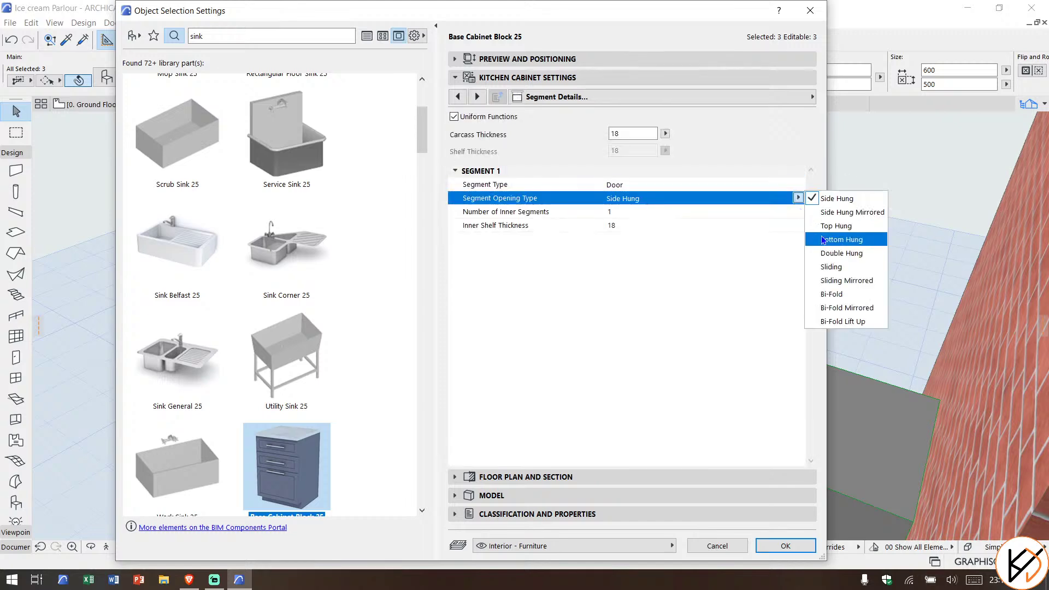
{"action": "left_click", "coordinate": [842, 253]}
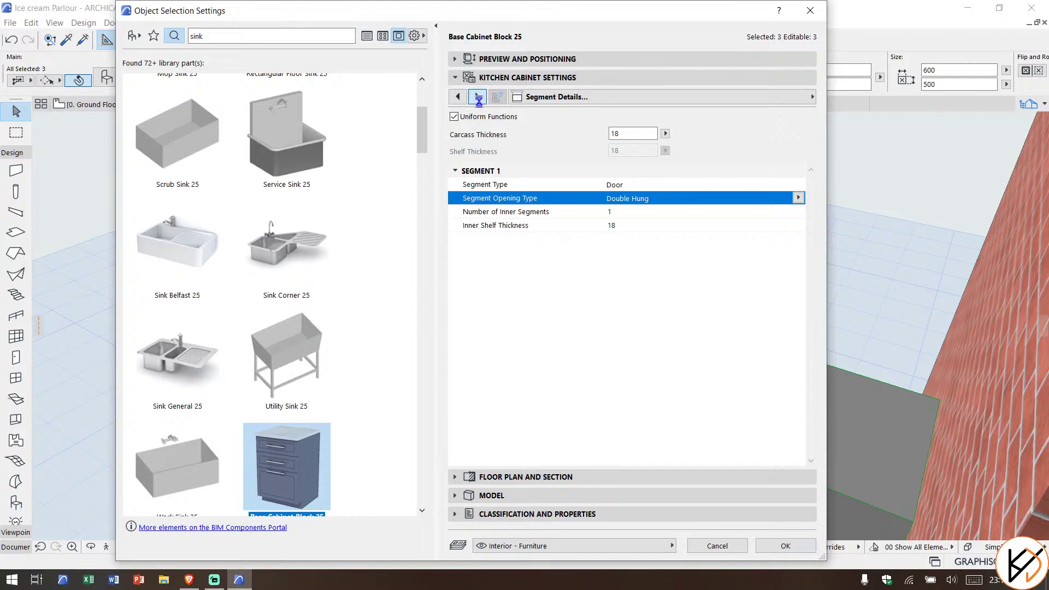
{"action": "left_click", "coordinate": [478, 97]}
{"action": "left_click", "coordinate": [478, 98]}
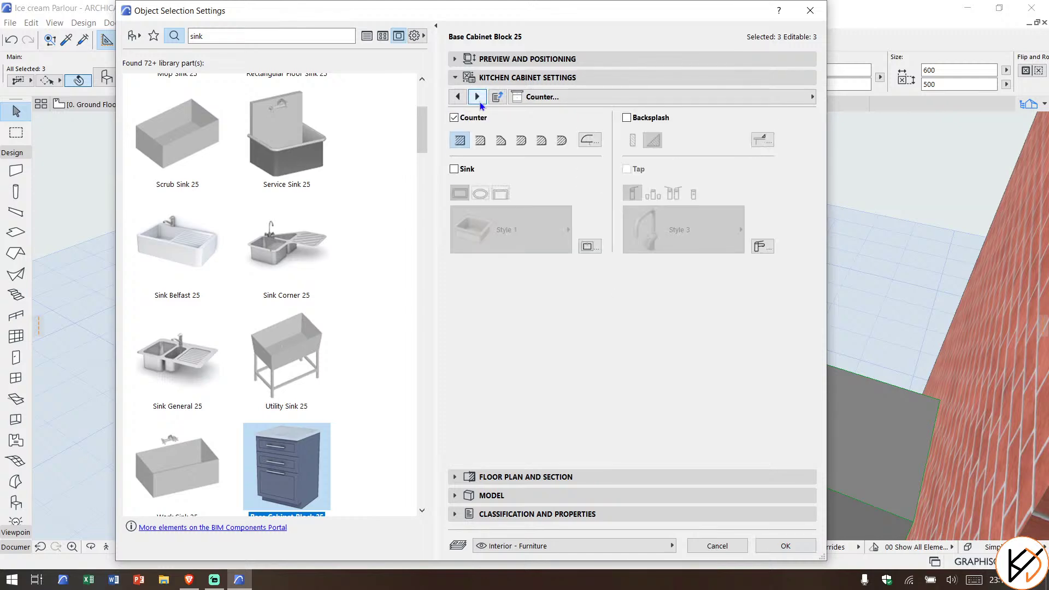
{"action": "left_click", "coordinate": [478, 97]}
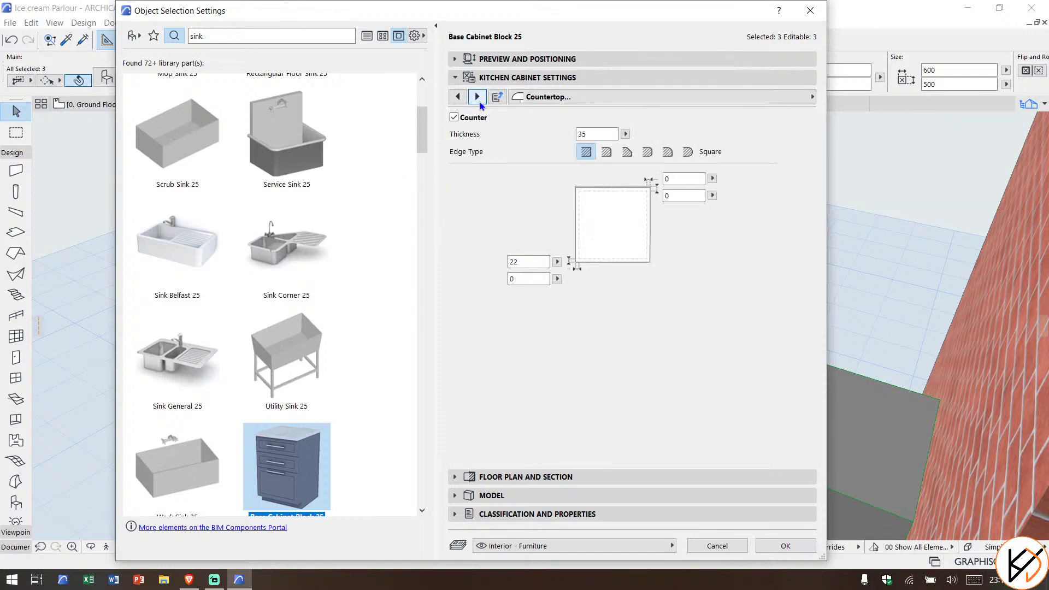
{"action": "left_click", "coordinate": [478, 97]}
{"action": "left_click", "coordinate": [478, 97]}
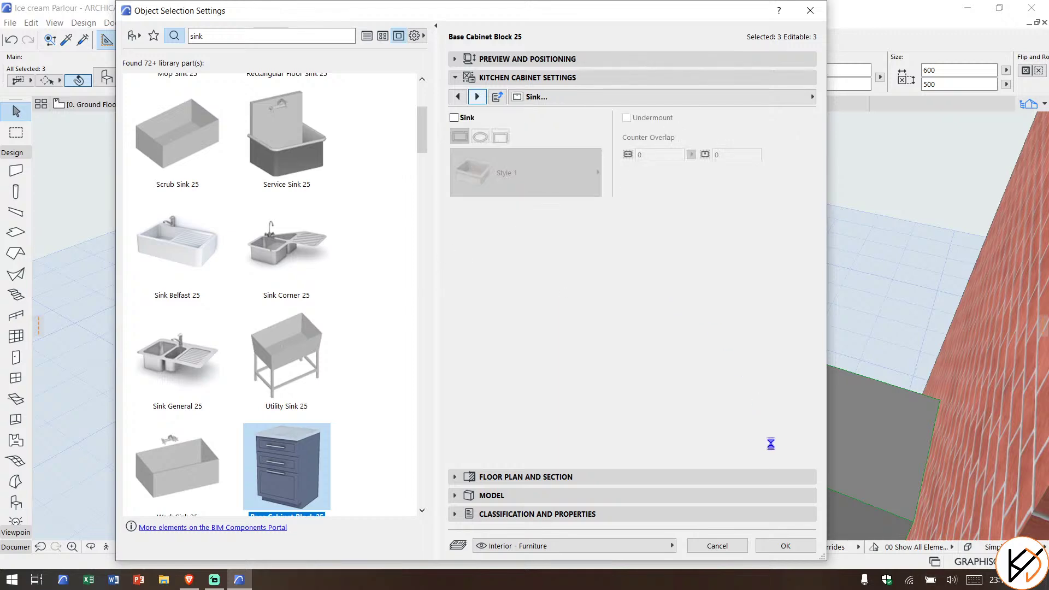
{"action": "left_click", "coordinate": [786, 546]}
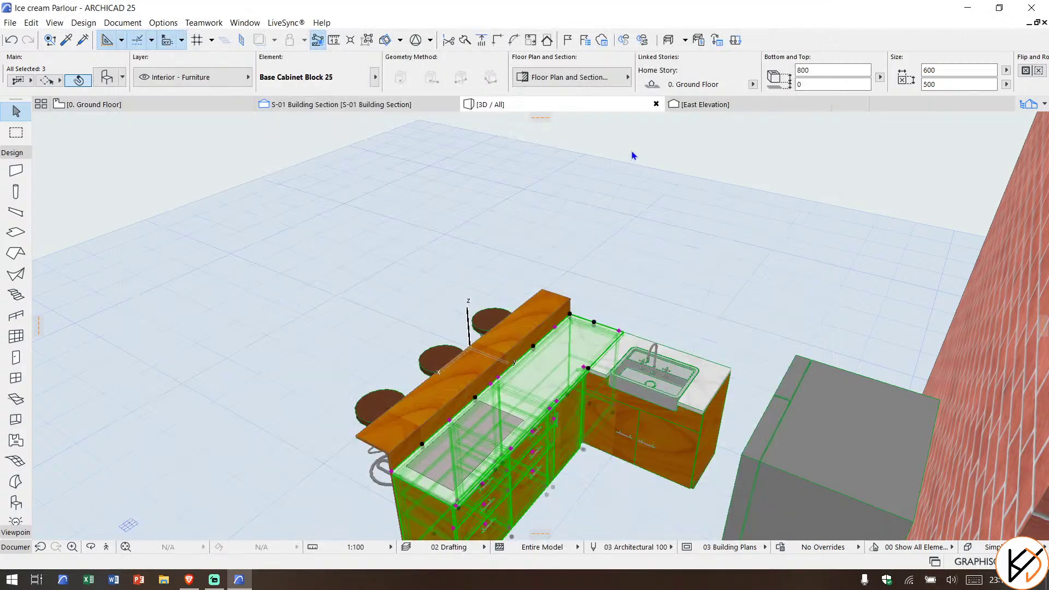
{"action": "left_click", "coordinate": [654, 141]}
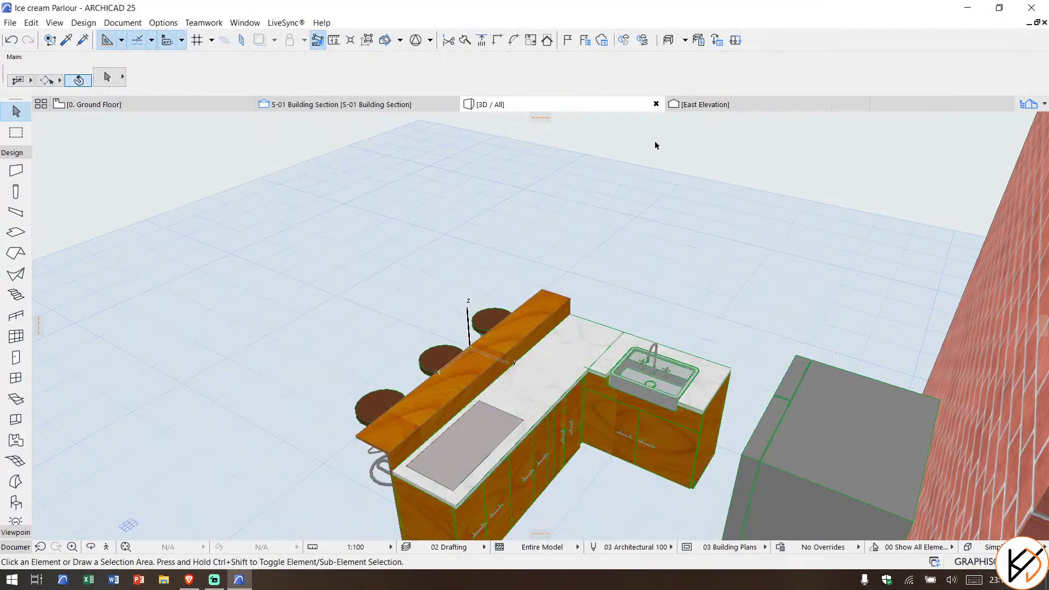
Step: Examine the counter, sink cabinet, fridge and brick back wall from several sides in 3D
{"action": "left_click", "coordinate": [91, 548]}
{"action": "left_click_drag", "start_coordinate": [382, 328], "coordinate": [584, 378]}
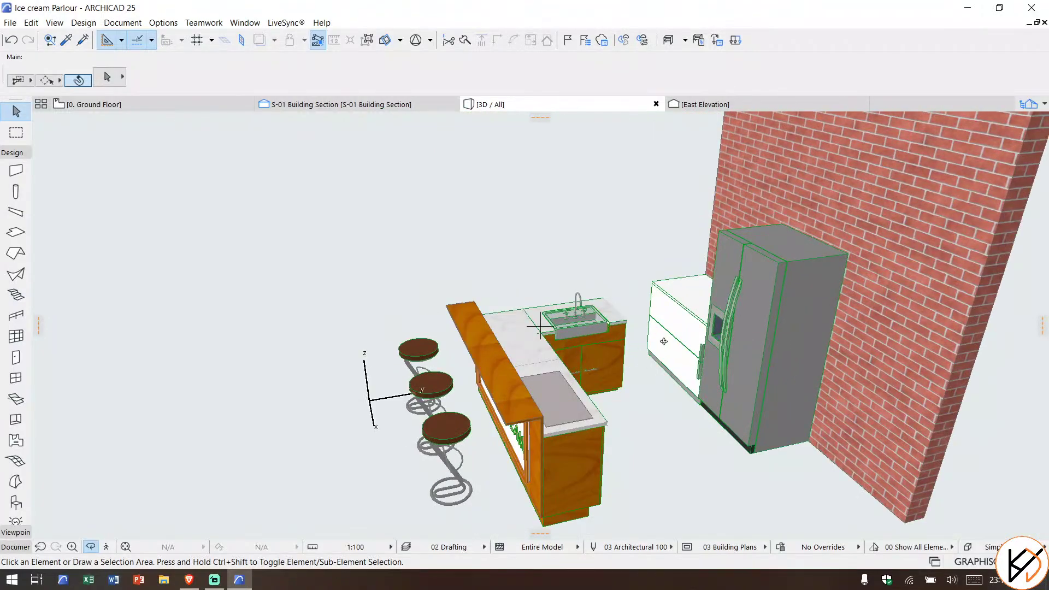
{"action": "left_click_drag", "start_coordinate": [664, 341], "coordinate": [572, 298]}
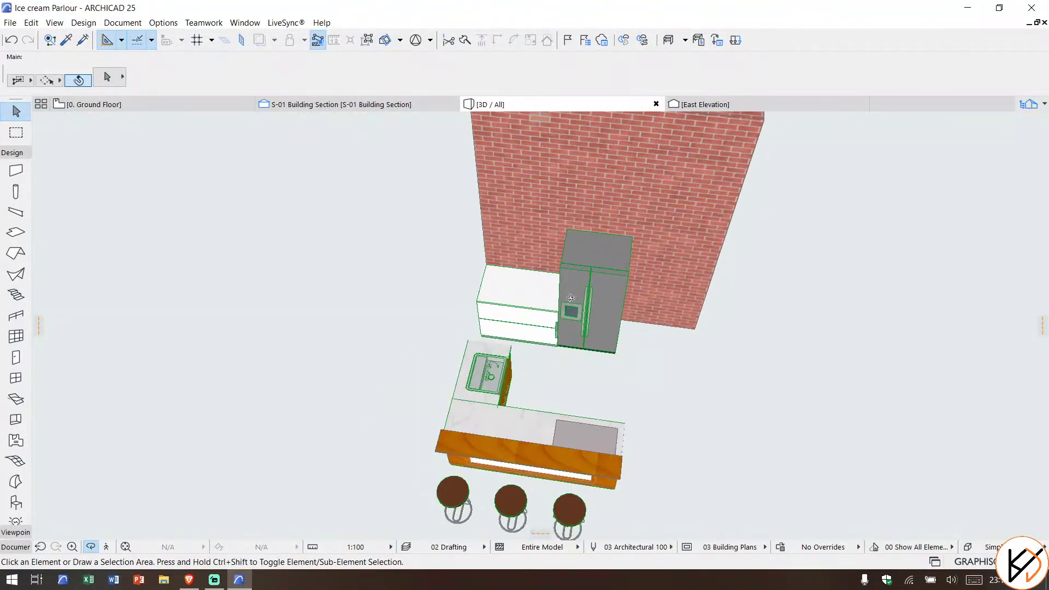
{"action": "left_click_drag", "start_coordinate": [742, 310], "coordinate": [565, 345]}
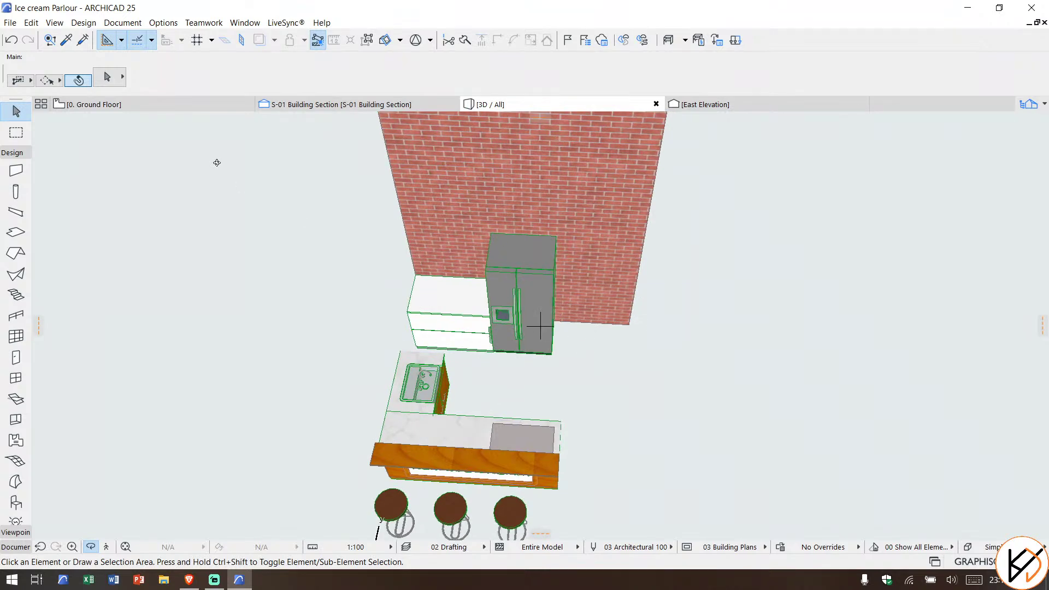
Step: In the Ground Floor plan, open the default object settings and search the library for storage objects
{"action": "left_click", "coordinate": [179, 105]}
{"action": "key", "text": "Escape"}
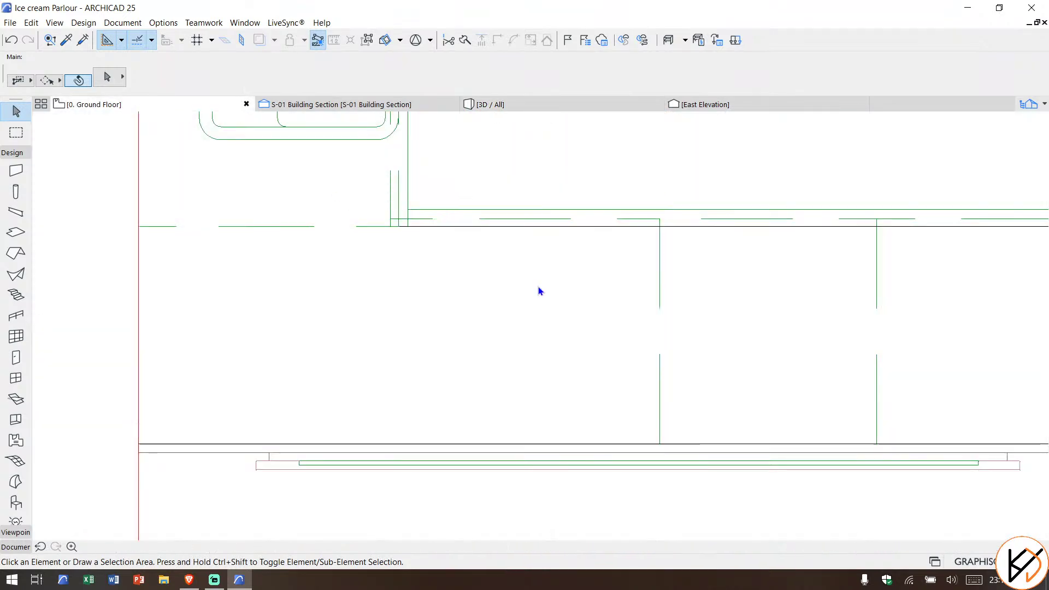
{"action": "scroll", "coordinate": [590, 273], "scroll_direction": "down", "scroll_amount": 7}
{"action": "scroll", "coordinate": [576, 253], "scroll_direction": "down", "scroll_amount": 2}
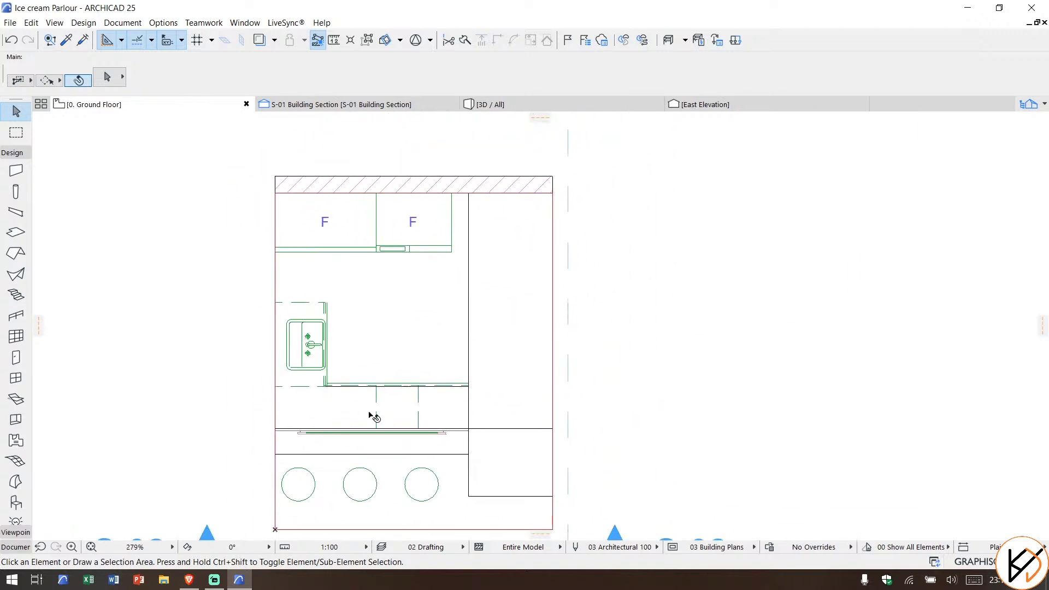
{"action": "scroll", "coordinate": [350, 407], "scroll_direction": "up", "scroll_amount": 6}
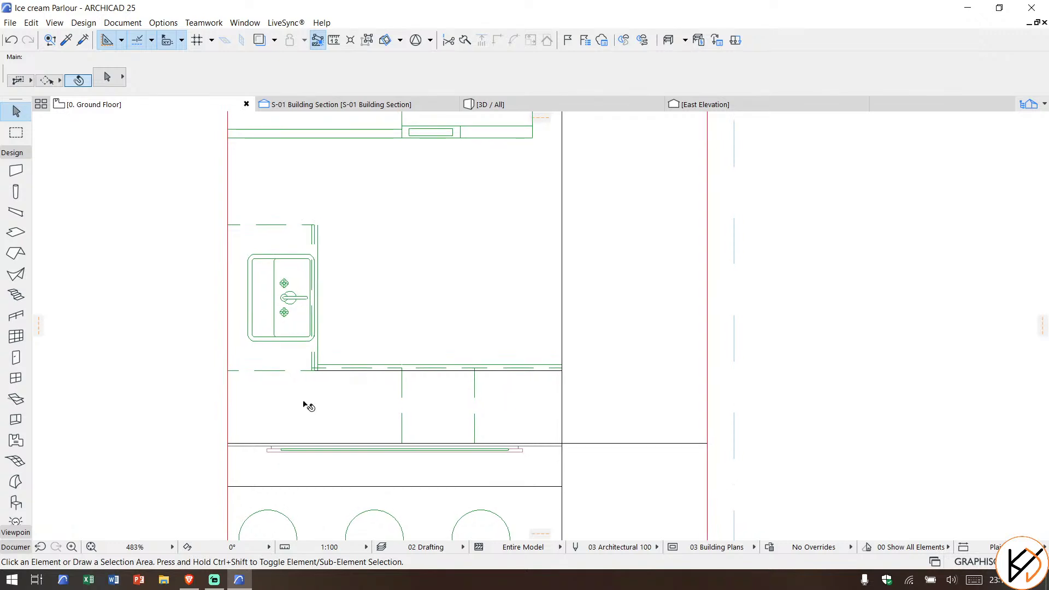
{"action": "middle_click_drag", "start_coordinate": [377, 440], "coordinate": [379, 441]}
{"action": "middle_click_drag", "start_coordinate": [566, 156], "coordinate": [466, 303]}
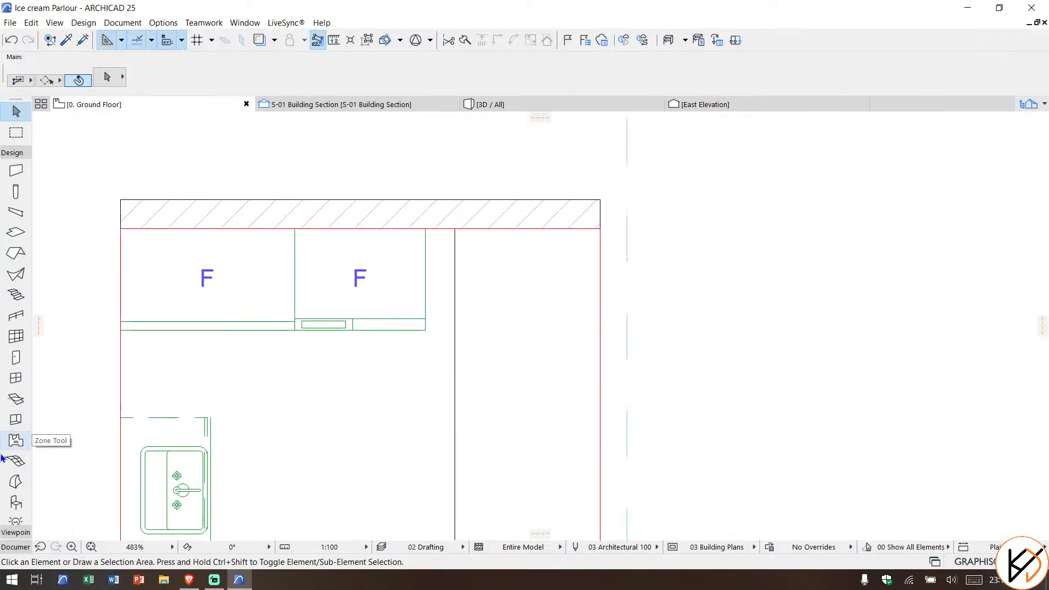
{"action": "left_click", "coordinate": [14, 502]}
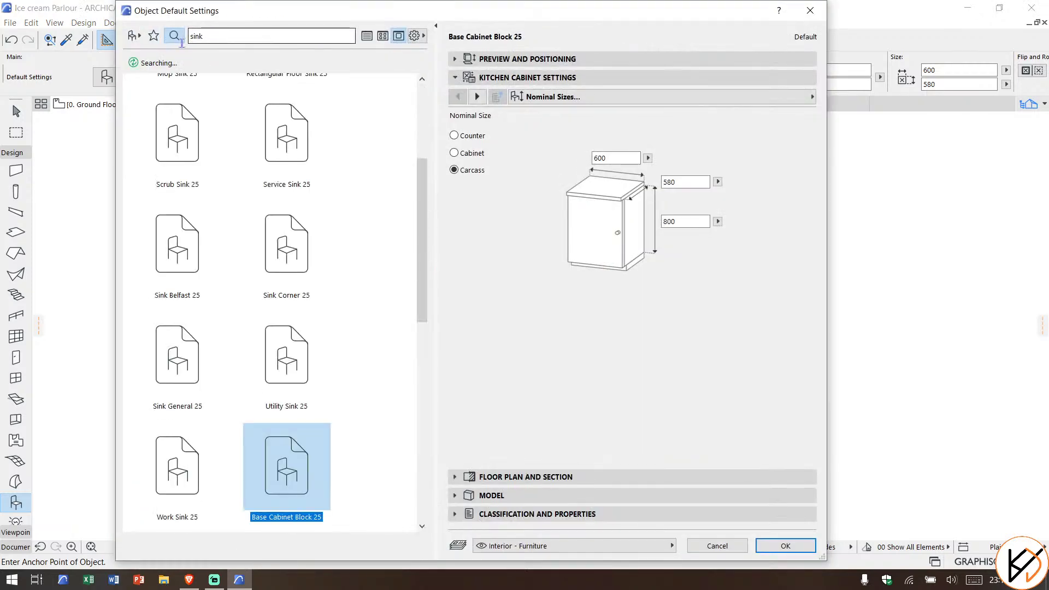
{"action": "double_click", "coordinate": [203, 42]}
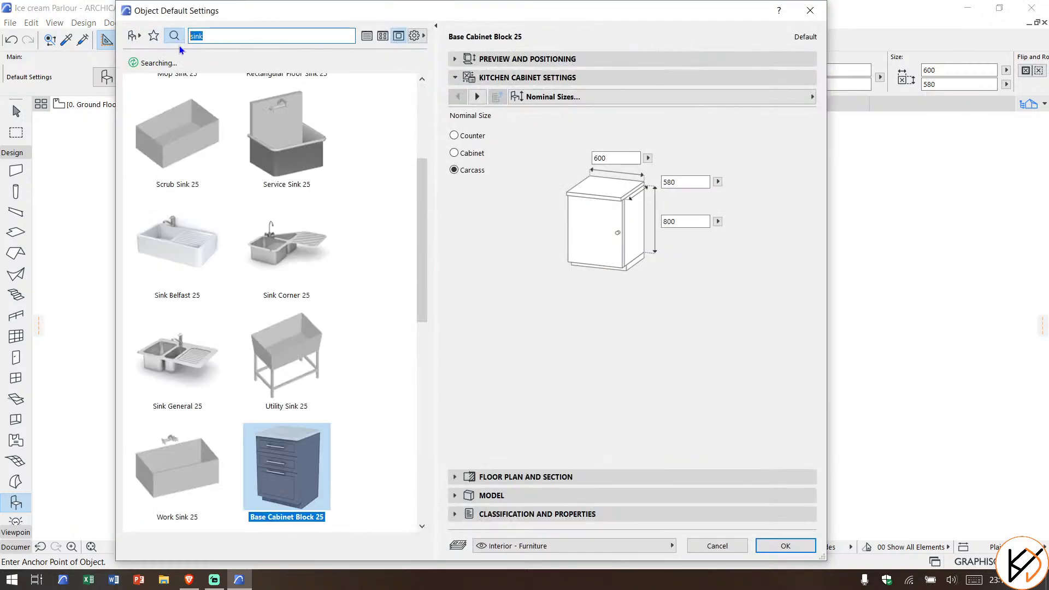
{"action": "type", "text": "stor"}
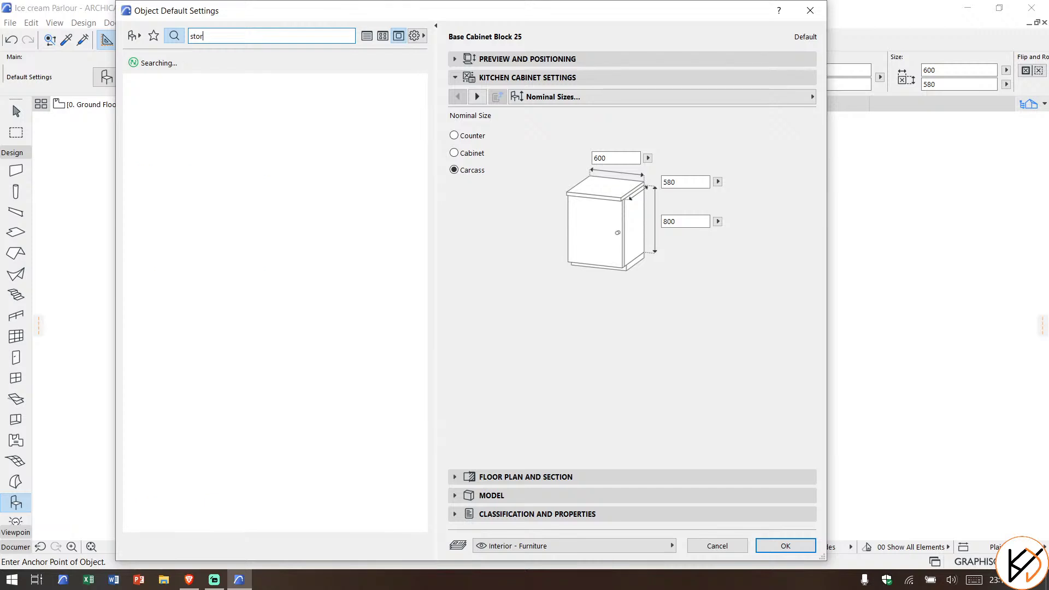
{"action": "type", "text": "age"}
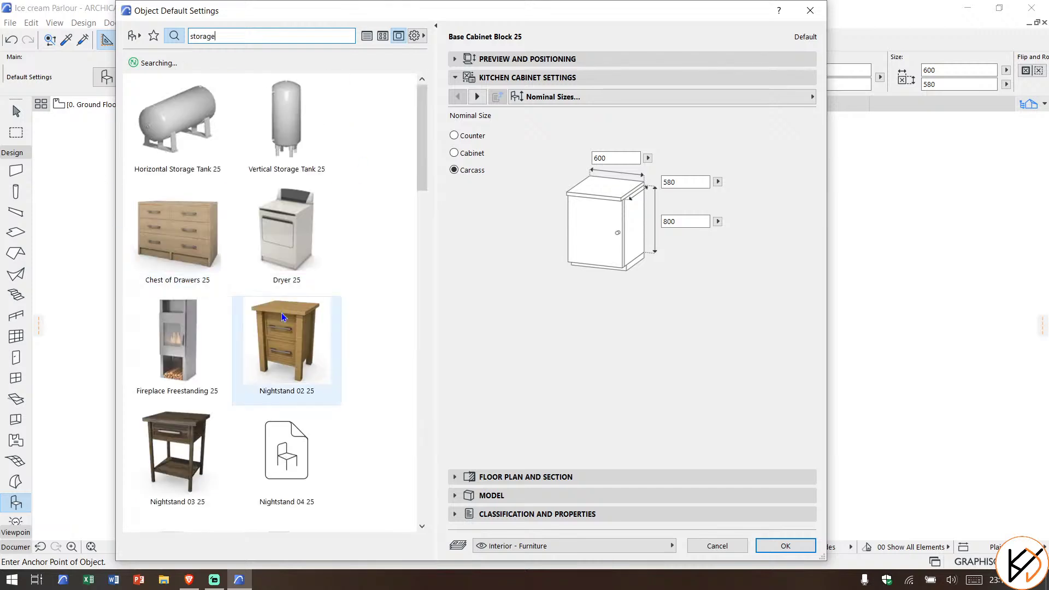
{"action": "scroll", "coordinate": [303, 348], "scroll_direction": "down", "scroll_amount": 2}
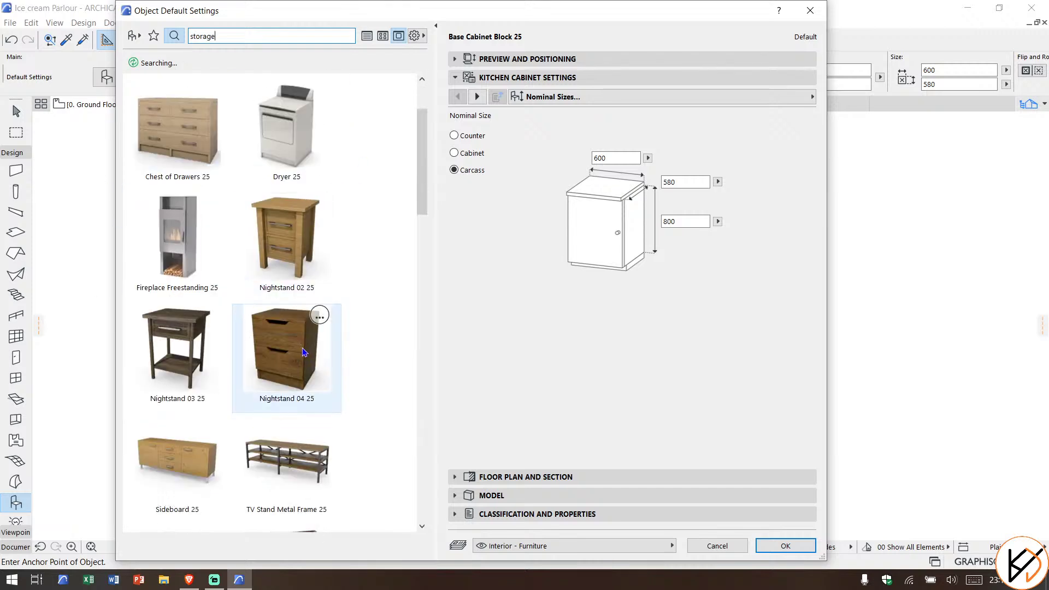
{"action": "scroll", "coordinate": [304, 351], "scroll_direction": "down", "scroll_amount": 3}
{"action": "scroll", "coordinate": [304, 352], "scroll_direction": "down", "scroll_amount": 4}
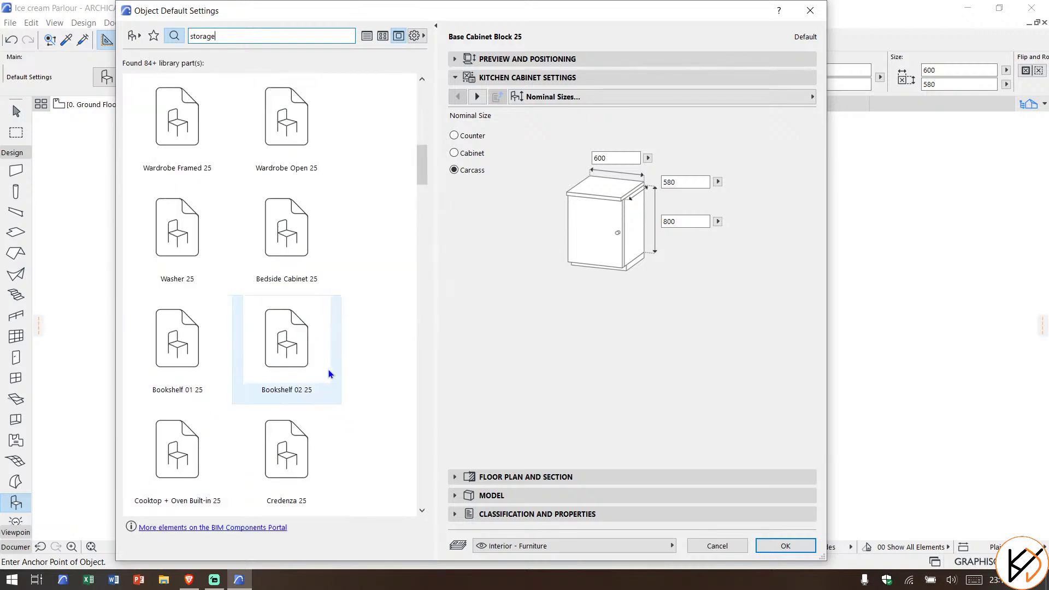
Step: Pick Bookshelf 01 25 and look through its style, dimensions, cornice and base settings
{"action": "left_click", "coordinate": [191, 353]}
{"action": "scroll", "coordinate": [338, 384], "scroll_direction": "down", "scroll_amount": 3}
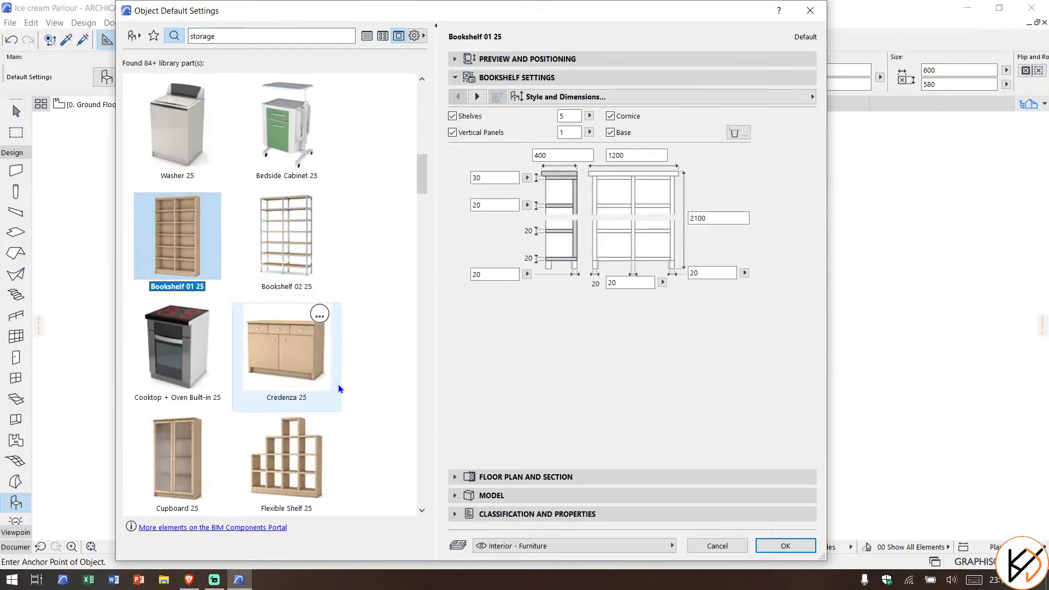
{"action": "left_click", "coordinate": [481, 100]}
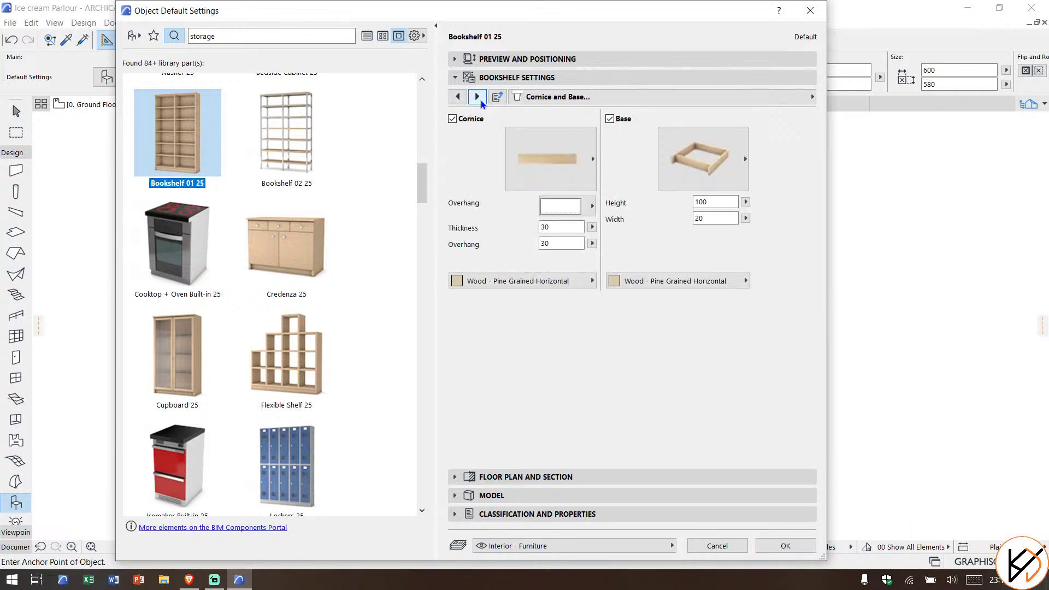
{"action": "left_click", "coordinate": [481, 100]}
{"action": "left_click", "coordinate": [457, 96]}
{"action": "left_click", "coordinate": [457, 98]}
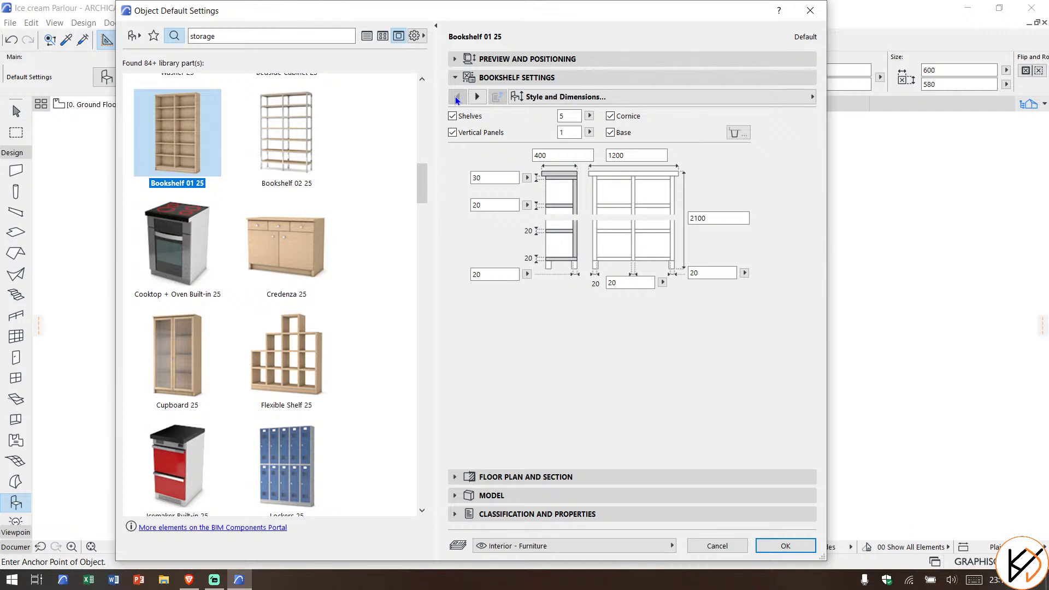
Step: Choose Flexible Shelf 25 from the storage objects and set its Frame surface to Wood 1
{"action": "left_click", "coordinate": [316, 317]}
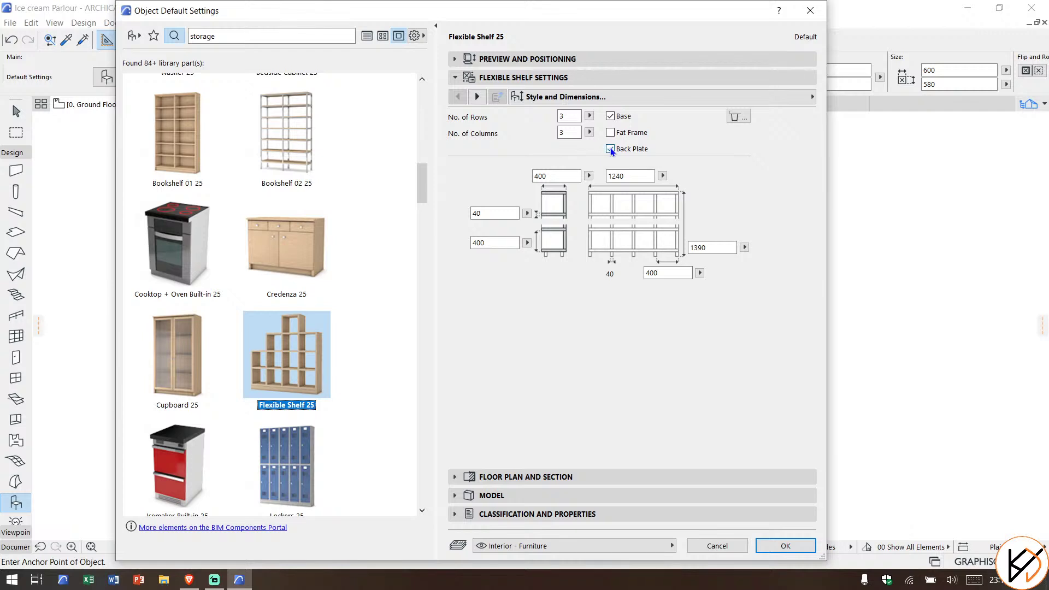
{"action": "left_click", "coordinate": [477, 97]}
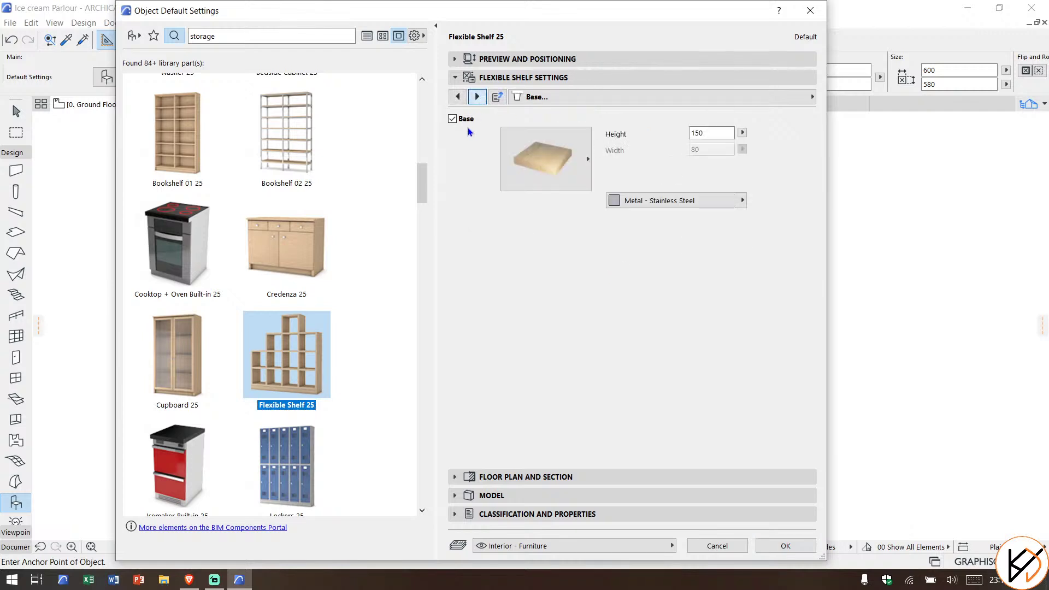
{"action": "left_click", "coordinate": [474, 98]}
{"action": "left_click", "coordinate": [477, 97]}
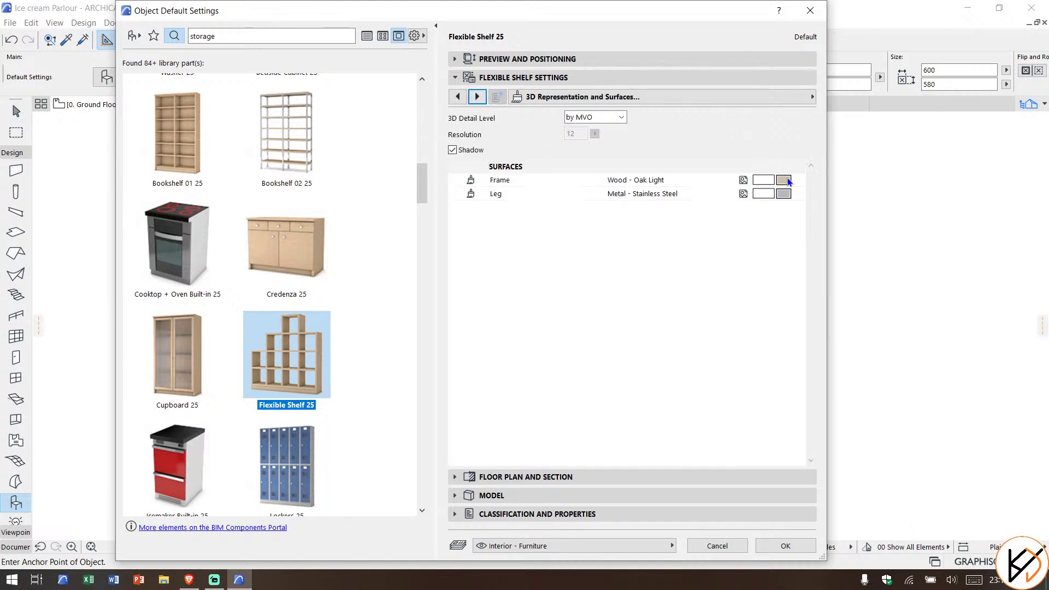
{"action": "left_click", "coordinate": [784, 193]}
{"action": "left_click", "coordinate": [724, 518]}
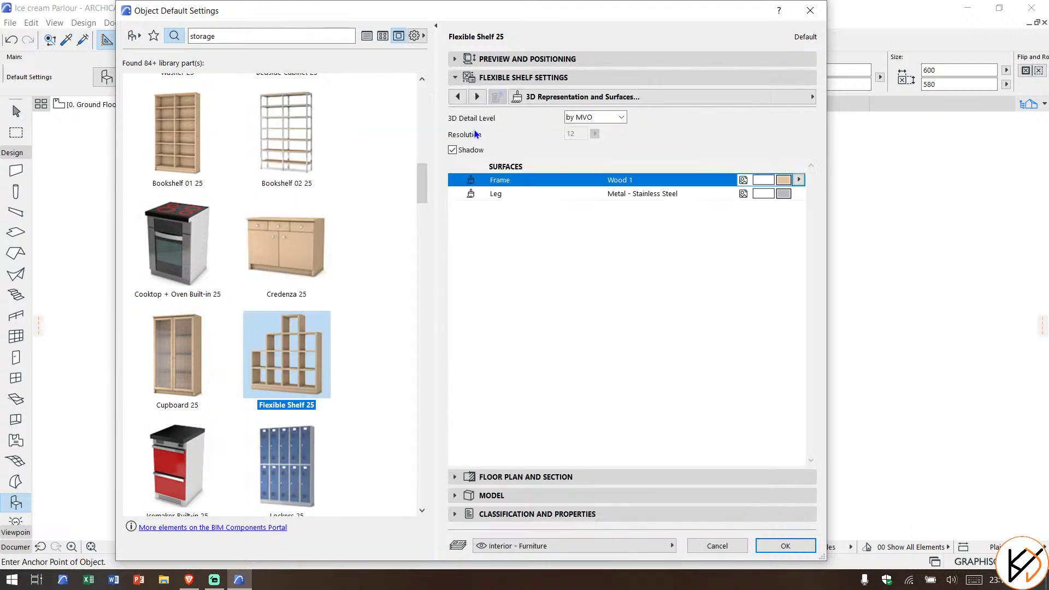
Step: Set the shelf's 3D Detail Level to Full and look through its minimal space, description and configuration settings
{"action": "left_click", "coordinate": [478, 97]}
{"action": "left_click", "coordinate": [594, 117]}
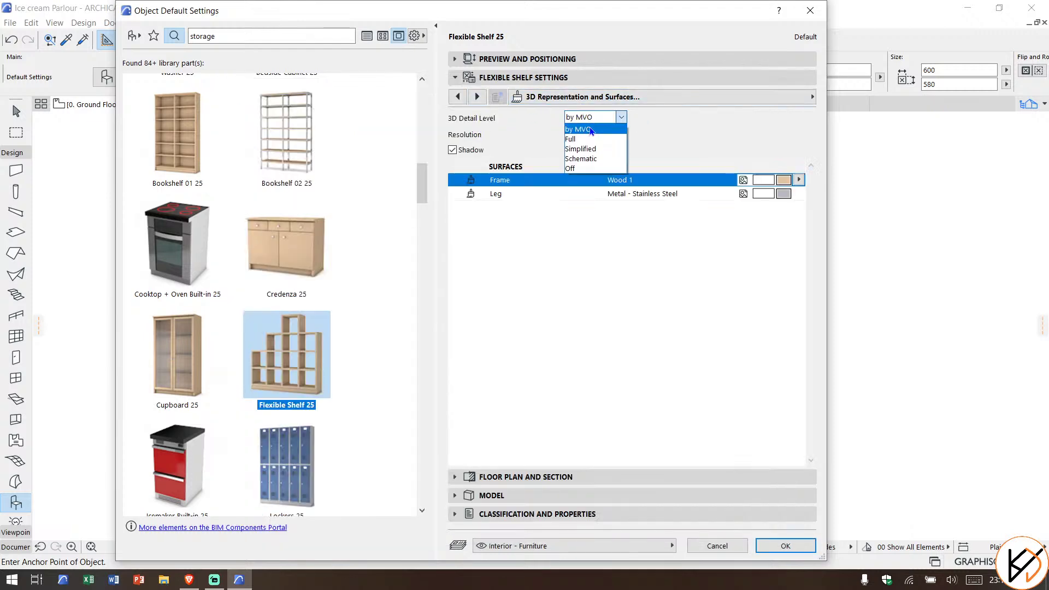
{"action": "left_click", "coordinate": [579, 129]}
{"action": "left_click", "coordinate": [477, 97]}
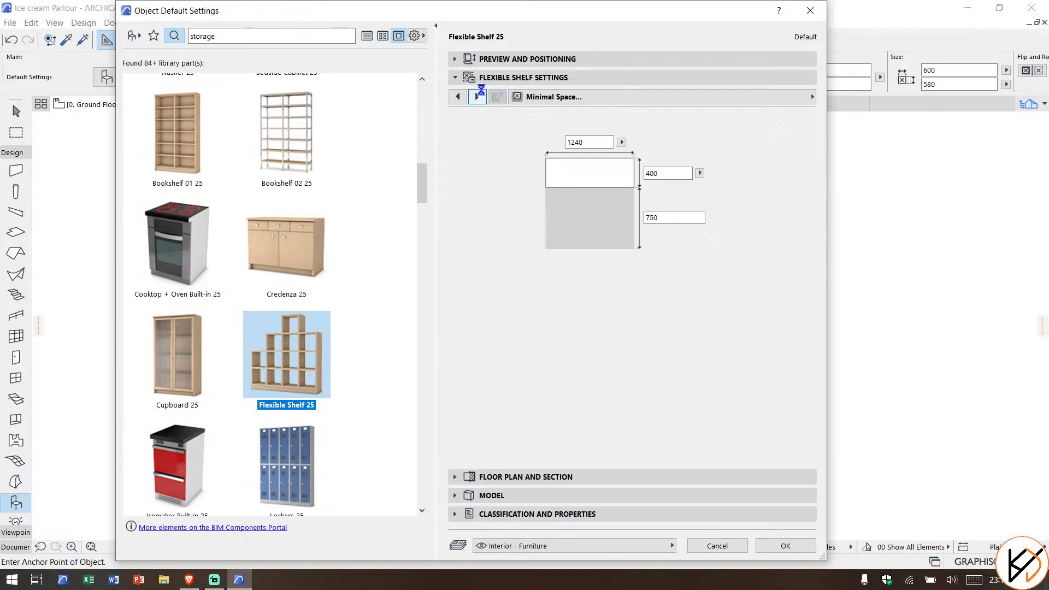
{"action": "left_click", "coordinate": [477, 97]}
{"action": "left_click", "coordinate": [477, 97]}
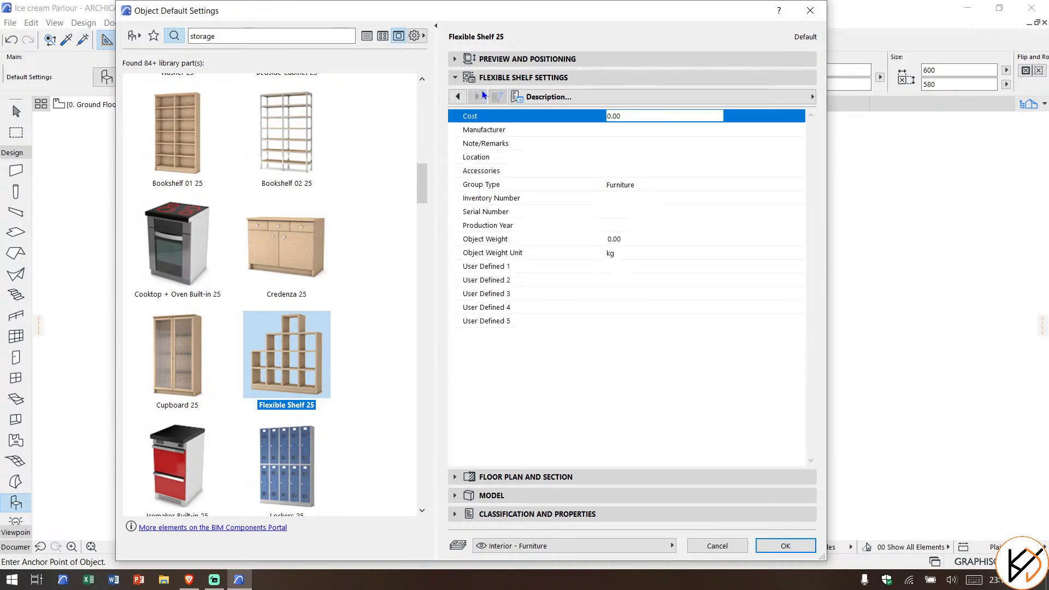
{"action": "left_click", "coordinate": [458, 97]}
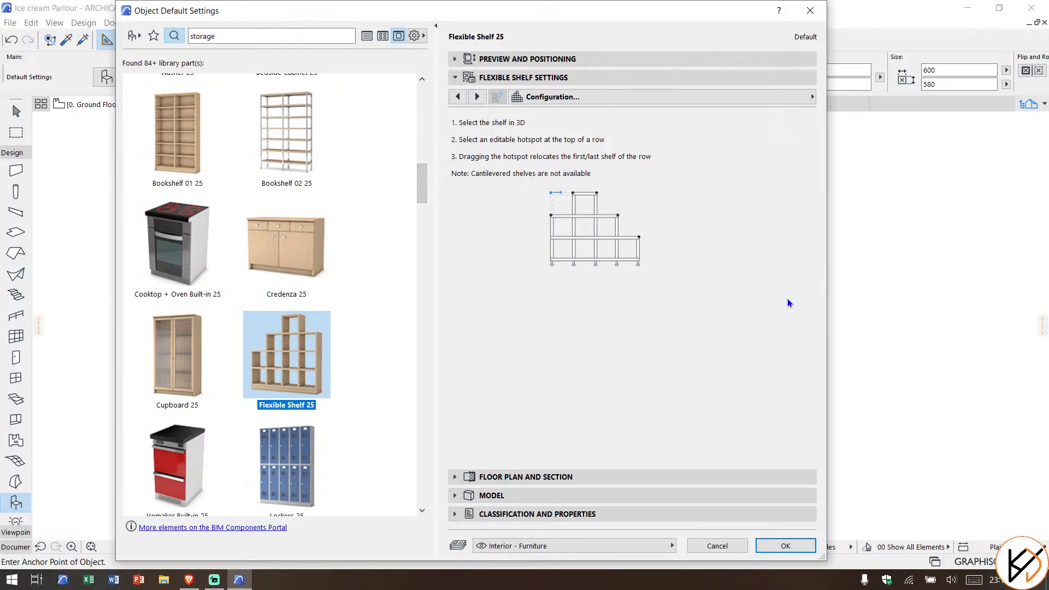
Step: Set the shelf's bottom elevation to 0, place it against the back wall directly beside the fridge, and select it
{"action": "left_click", "coordinate": [487, 59]}
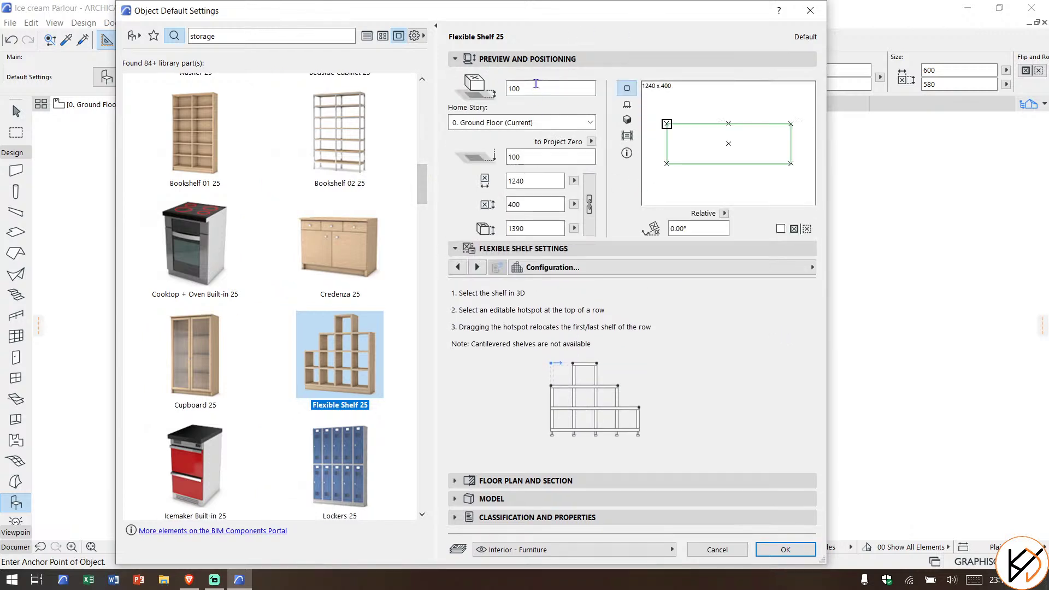
{"action": "left_click", "coordinate": [785, 549]}
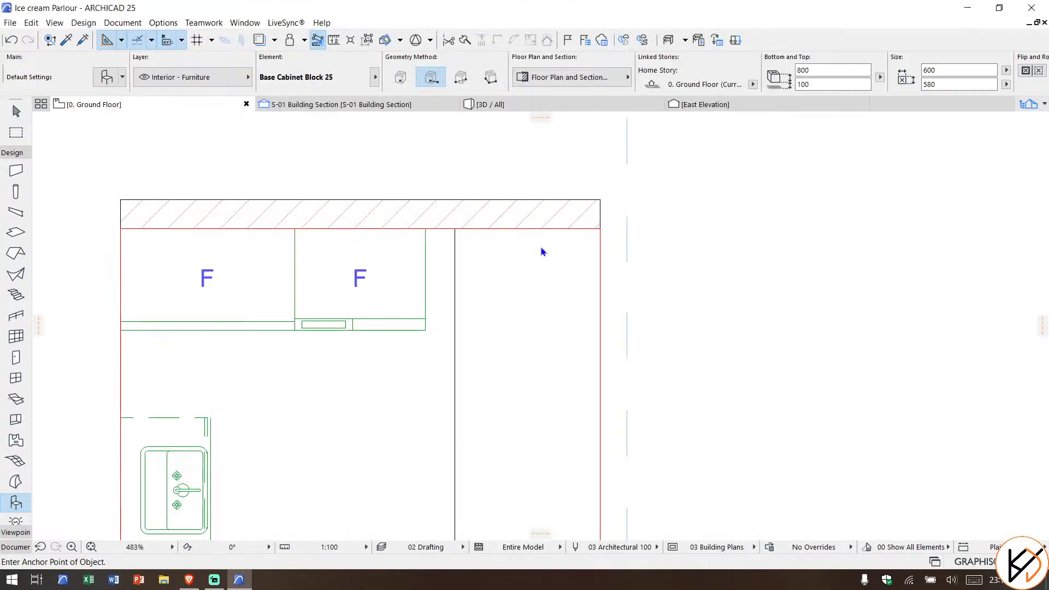
{"action": "scroll", "coordinate": [426, 229], "scroll_direction": "up", "scroll_amount": 3}
{"action": "left_click", "coordinate": [429, 225]}
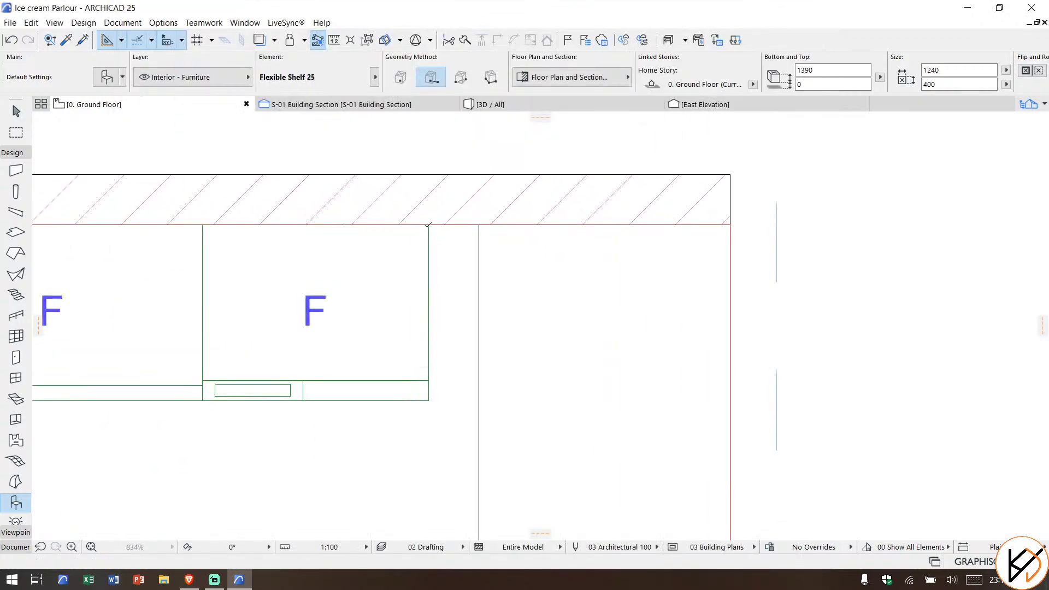
{"action": "left_click", "coordinate": [676, 225]}
{"action": "key", "text": "Escape"}
{"action": "left_click", "coordinate": [740, 287]}
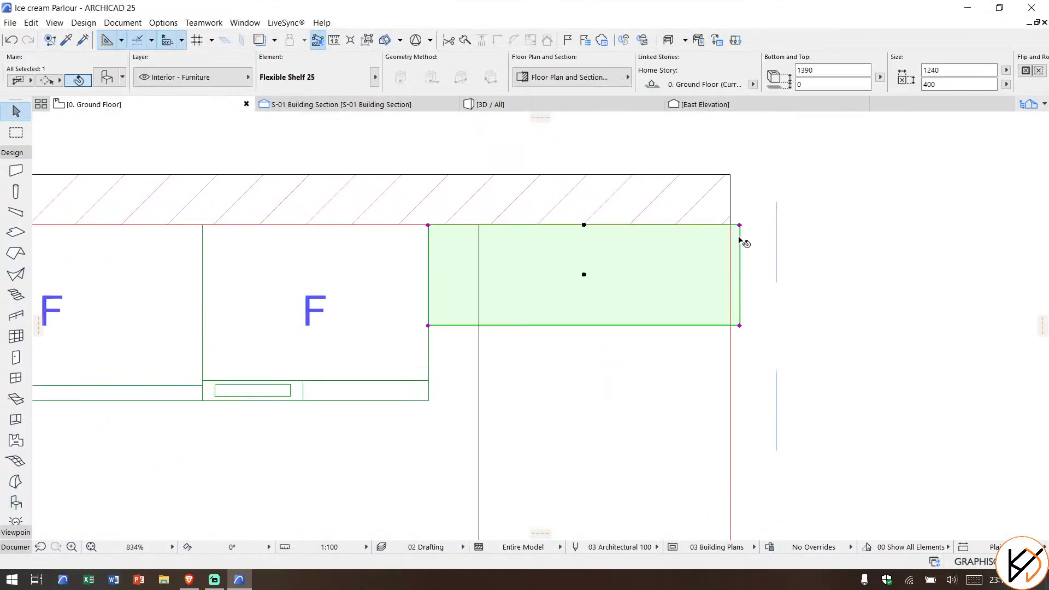
Step: Switch to Streamlabs Desktop, toggle the Mic/Aux mute until the microphone is on, and return to Archicad
{"action": "left_click", "coordinate": [215, 581]}
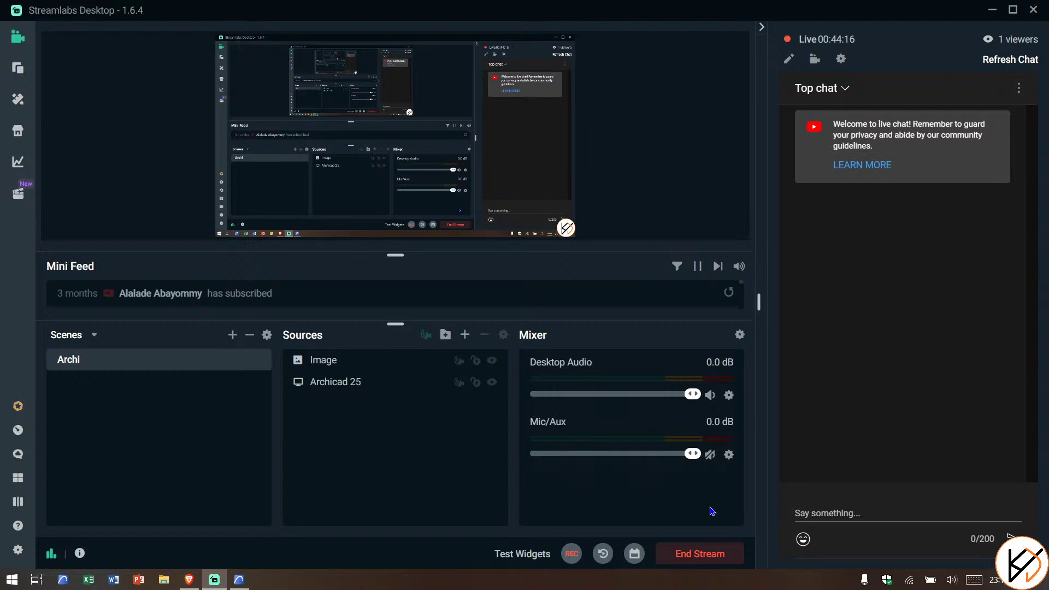
{"action": "left_click", "coordinate": [710, 455]}
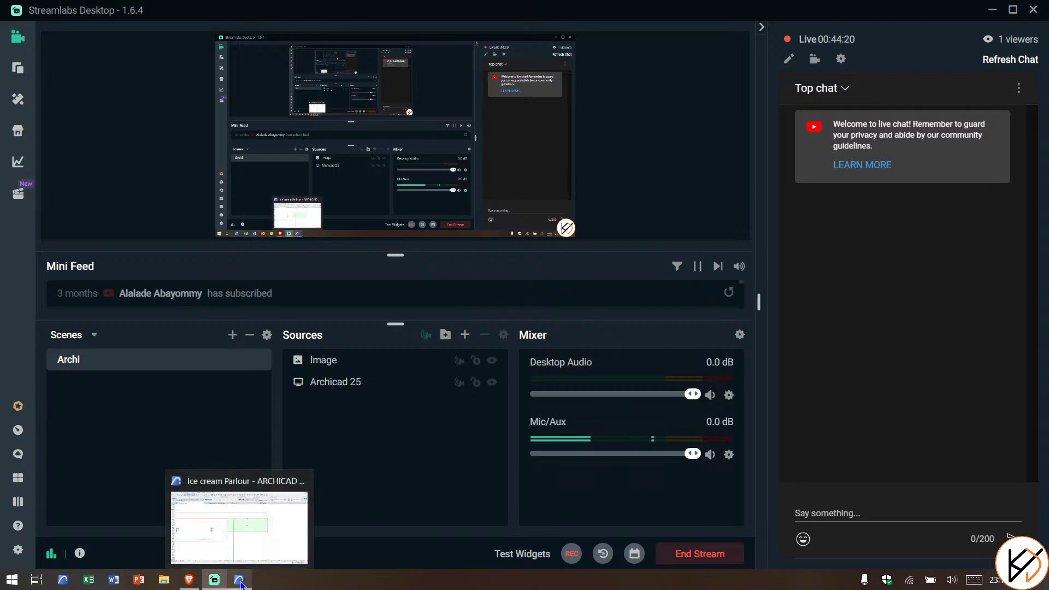
{"action": "left_click", "coordinate": [710, 456]}
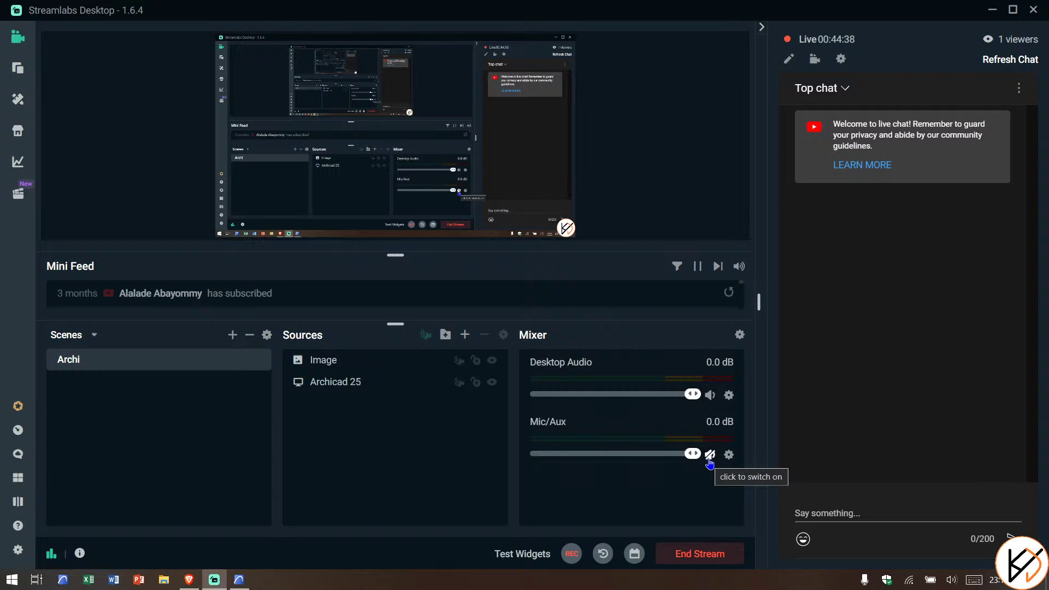
{"action": "left_click", "coordinate": [709, 456]}
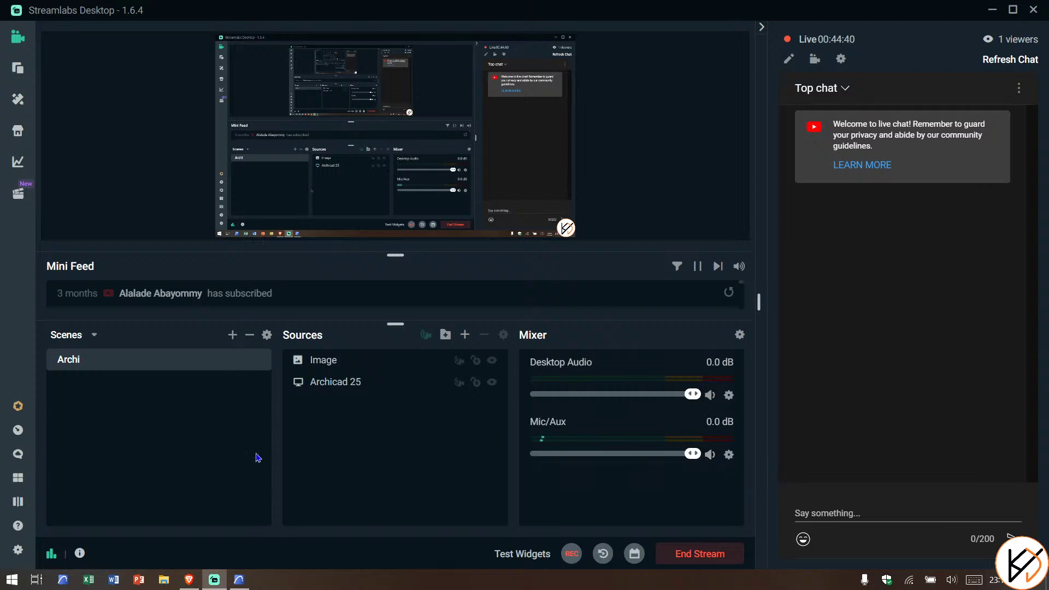
{"action": "left_click", "coordinate": [238, 579]}
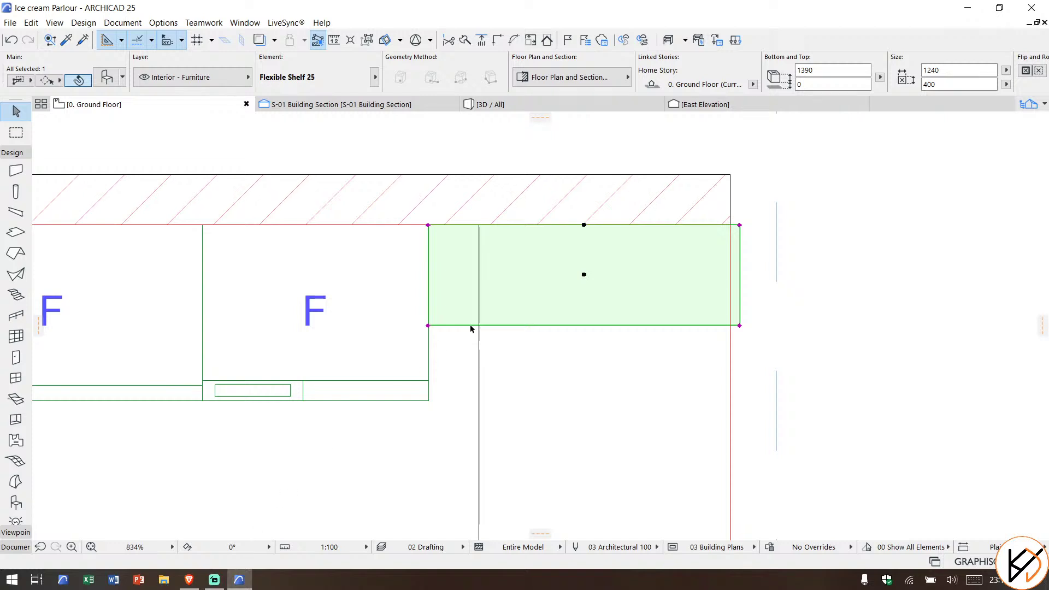
Step: Stretch the flexible shelf's outer end in plan to line up with the end of the back wall, about 1201 mm wide
{"action": "scroll", "coordinate": [690, 232], "scroll_direction": "up", "scroll_amount": 2}
{"action": "left_click", "coordinate": [762, 222]}
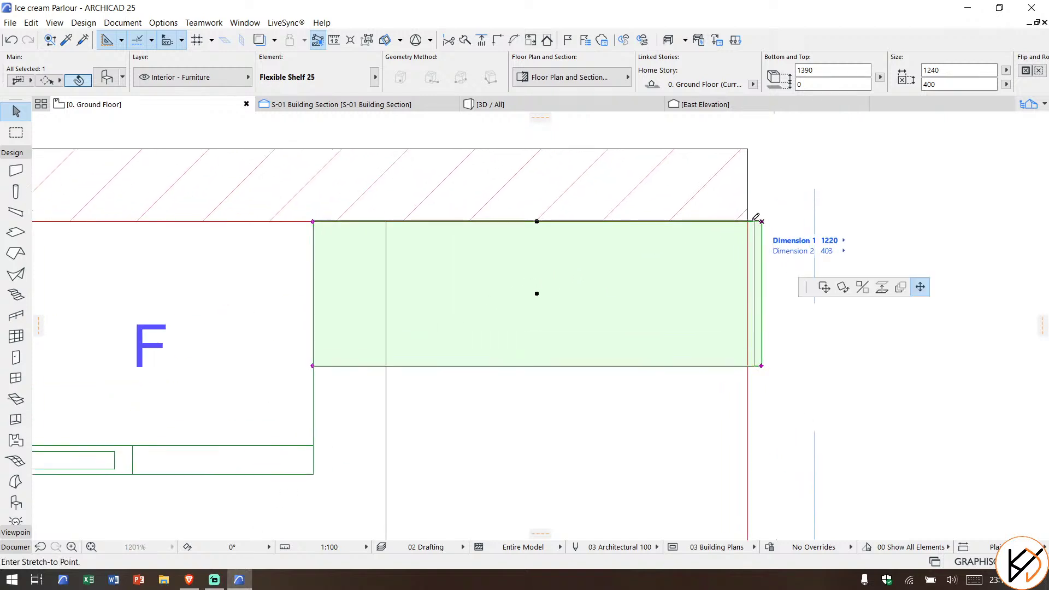
{"action": "left_click", "coordinate": [752, 223]}
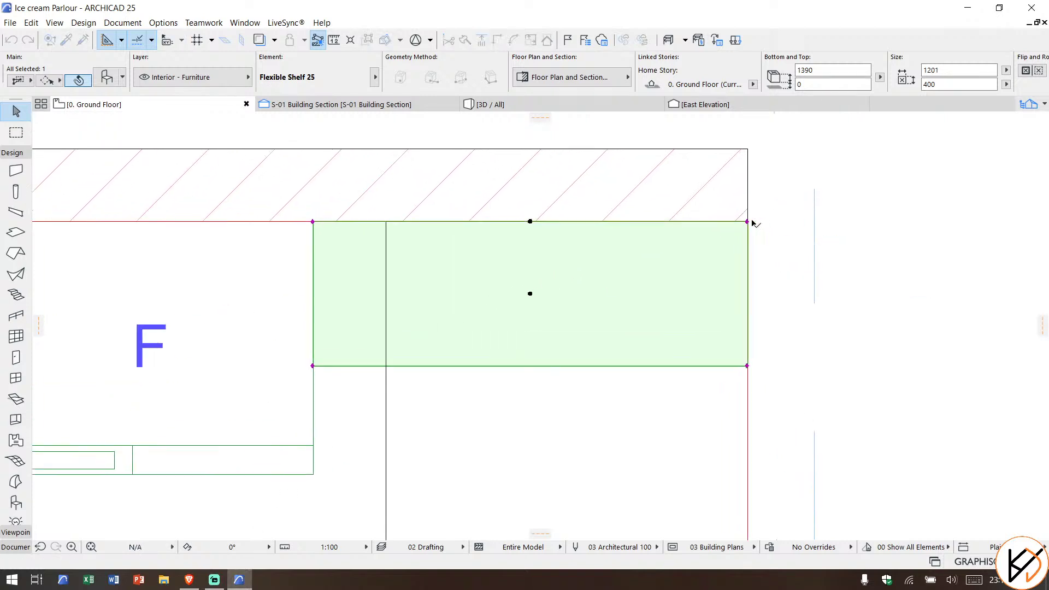
Step: In the 3D view, stretch the flexible shelf's height to about 1921 mm, roughly level with the fridge top, and deselect it
{"action": "left_click", "coordinate": [529, 106]}
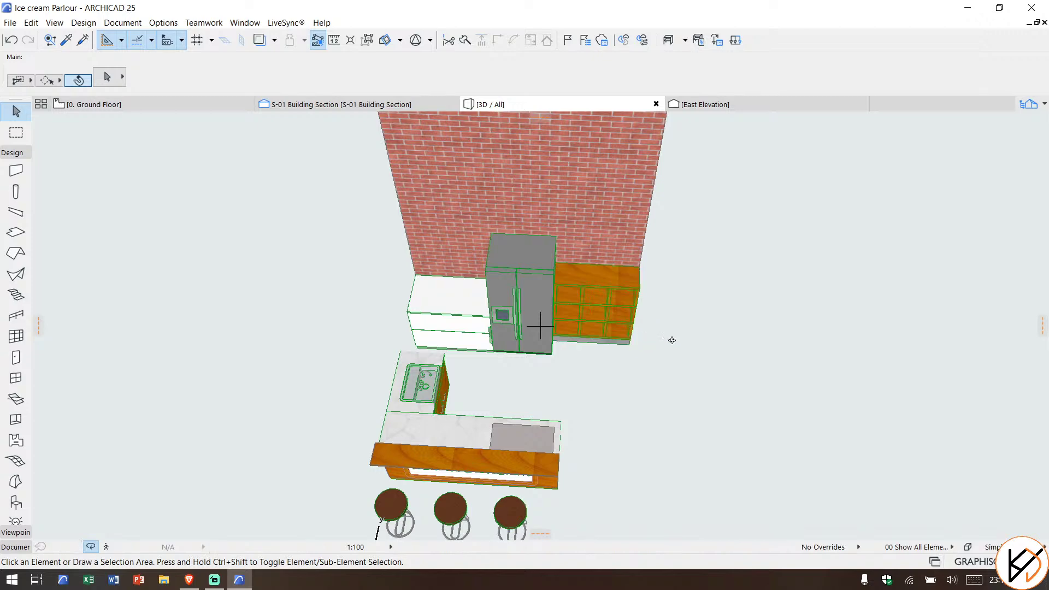
{"action": "left_click_drag", "start_coordinate": [762, 331], "coordinate": [689, 276]}
{"action": "scroll", "coordinate": [679, 281], "scroll_direction": "up", "scroll_amount": 4}
{"action": "scroll", "coordinate": [654, 326], "scroll_direction": "up", "scroll_amount": 2}
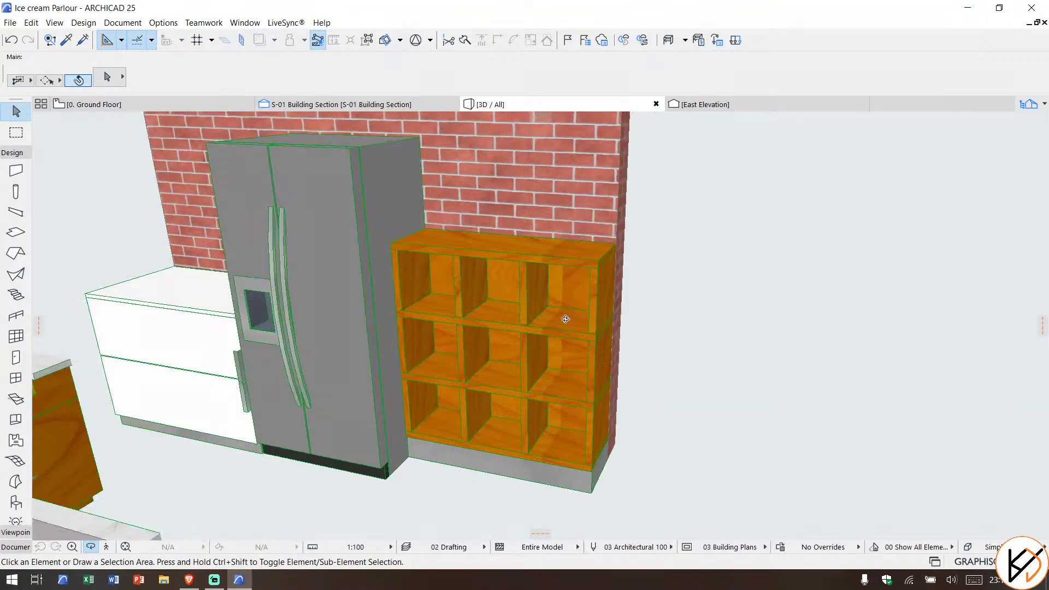
{"action": "middle_click_drag", "start_coordinate": [565, 319], "coordinate": [562, 314], "text": "shift"}
{"action": "left_click", "coordinate": [600, 281]}
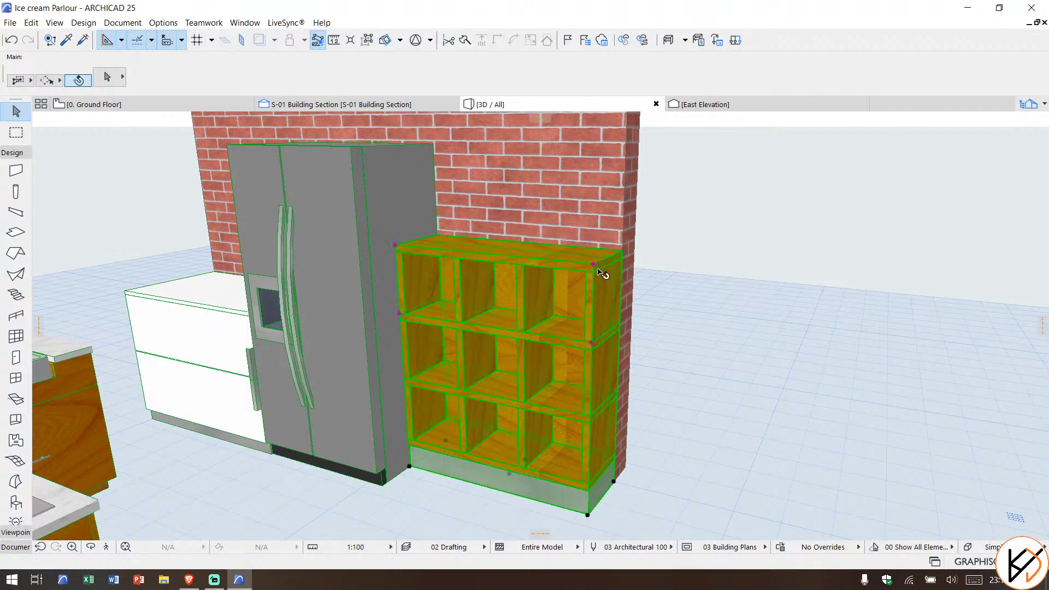
{"action": "left_click", "coordinate": [594, 265]}
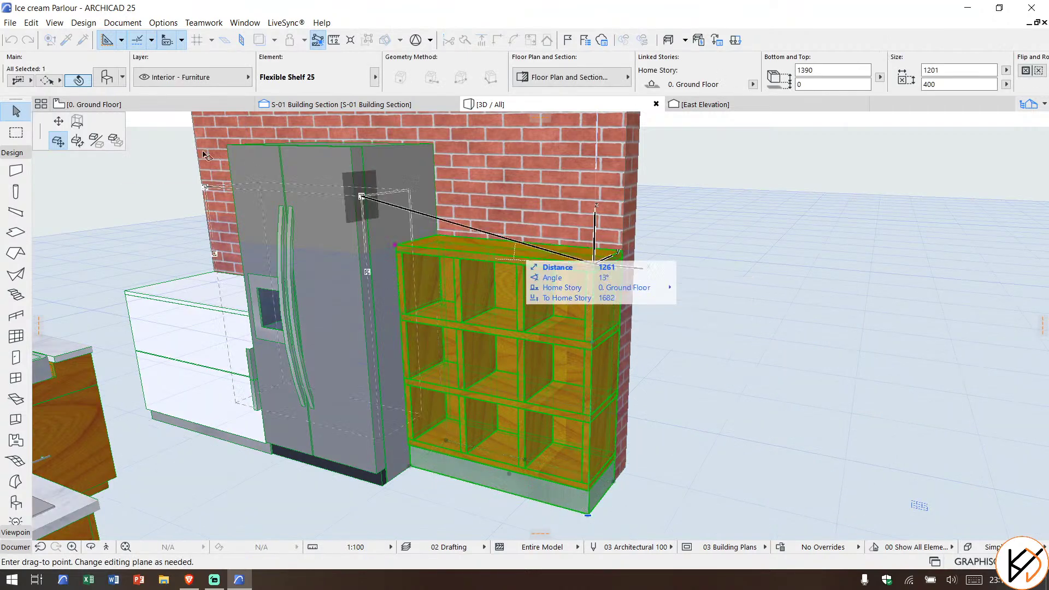
{"action": "left_click", "coordinate": [77, 120]}
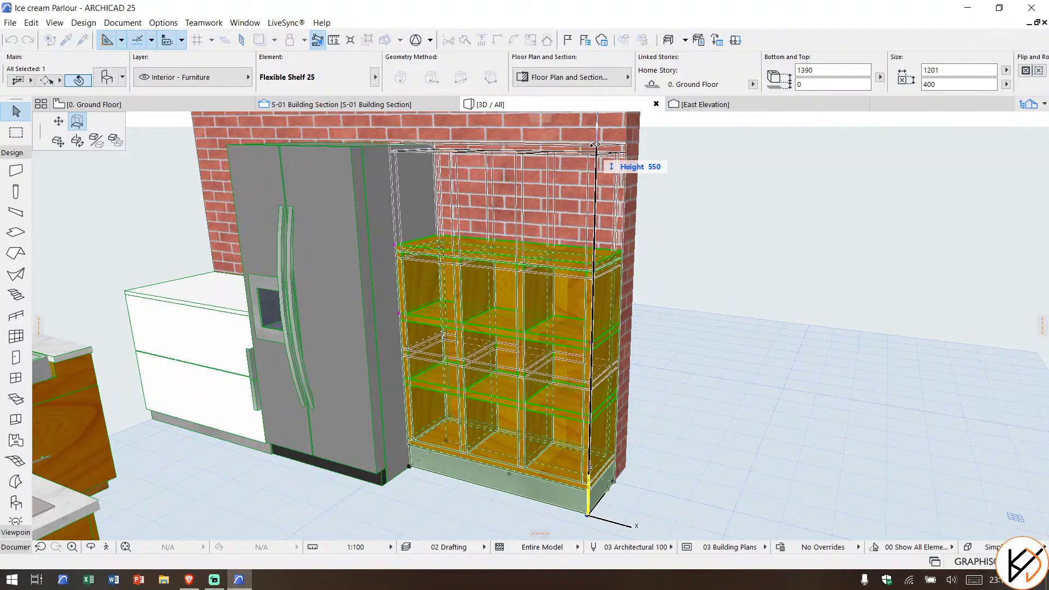
{"action": "left_click", "coordinate": [597, 149]}
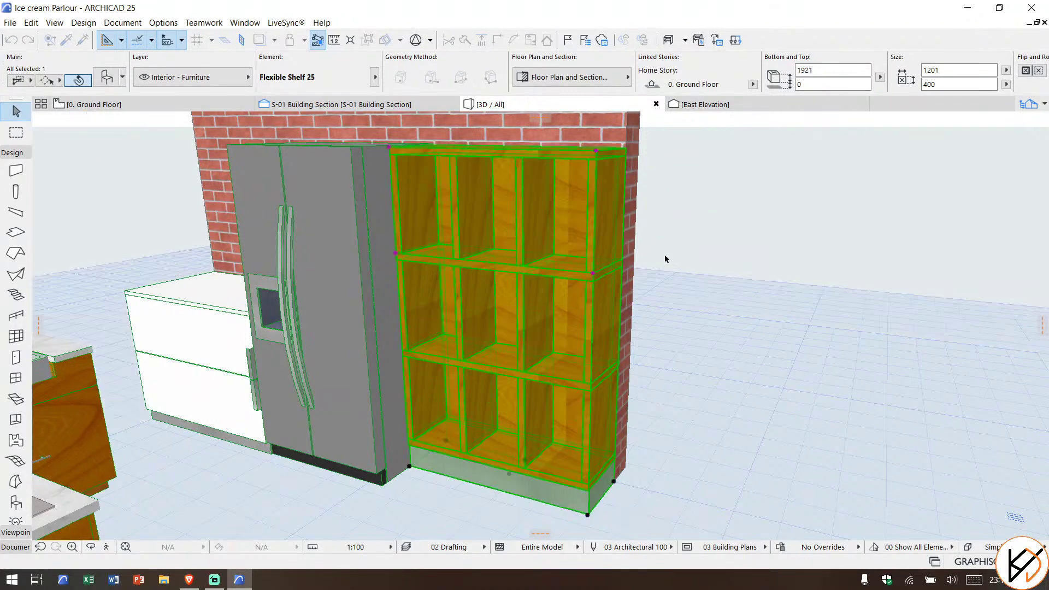
{"action": "key", "text": "Escape"}
Step: Select the flexible shelf, open its style and dimension settings, and set the board thickness to 20 mm
{"action": "middle_click_drag", "start_coordinate": [612, 300], "coordinate": [715, 276], "text": "shift"}
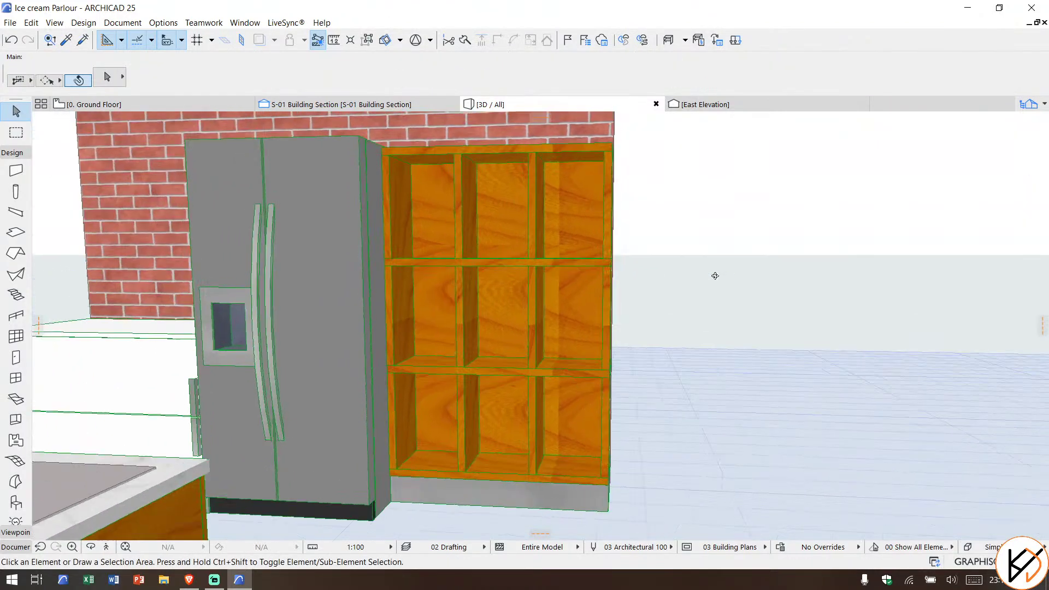
{"action": "left_click", "coordinate": [595, 278]}
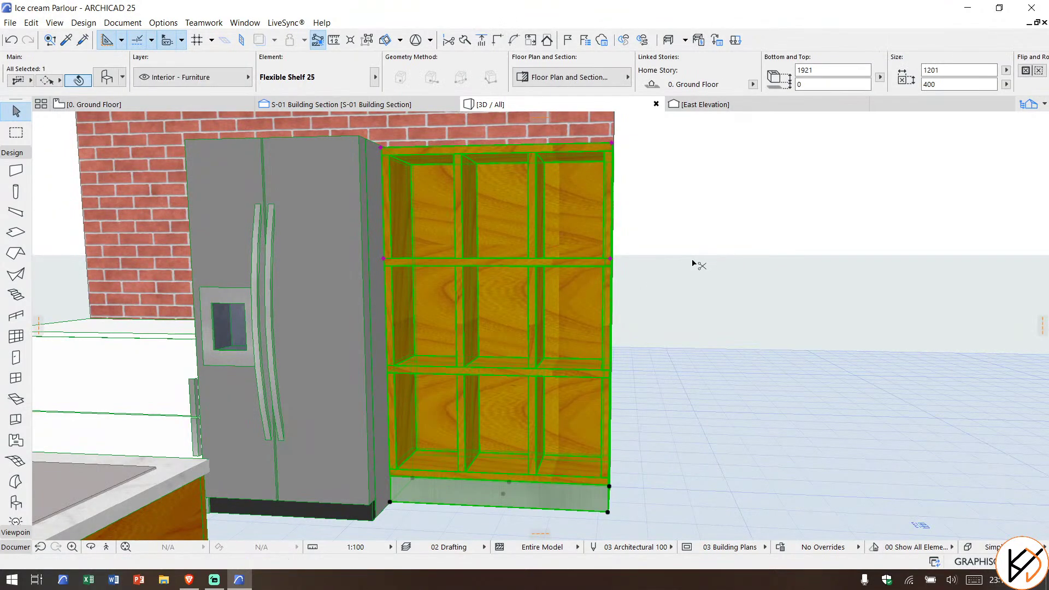
{"action": "key", "text": "ctrl+t"}
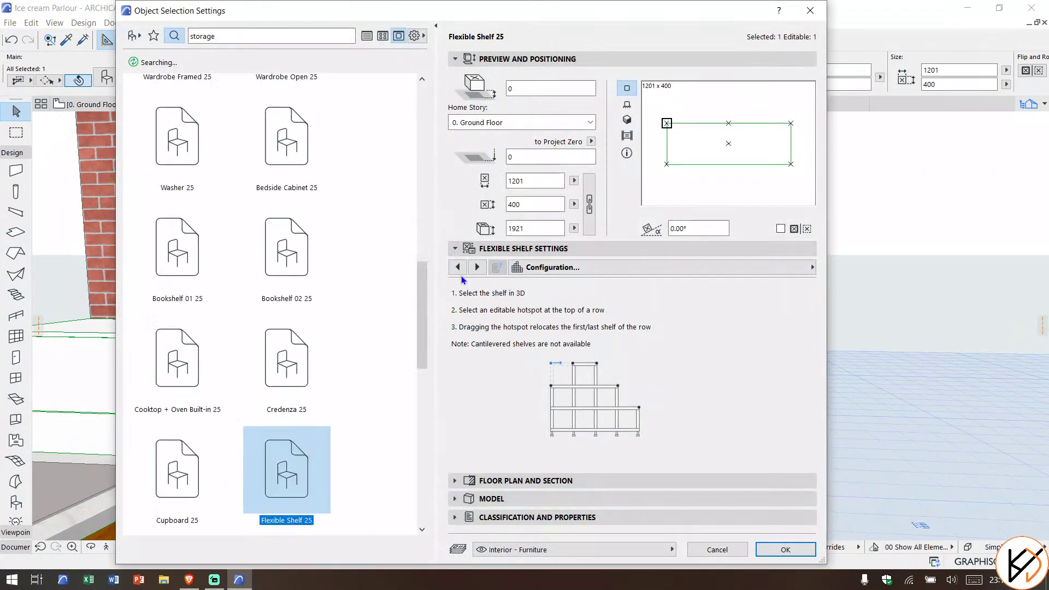
{"action": "left_click", "coordinate": [463, 270]}
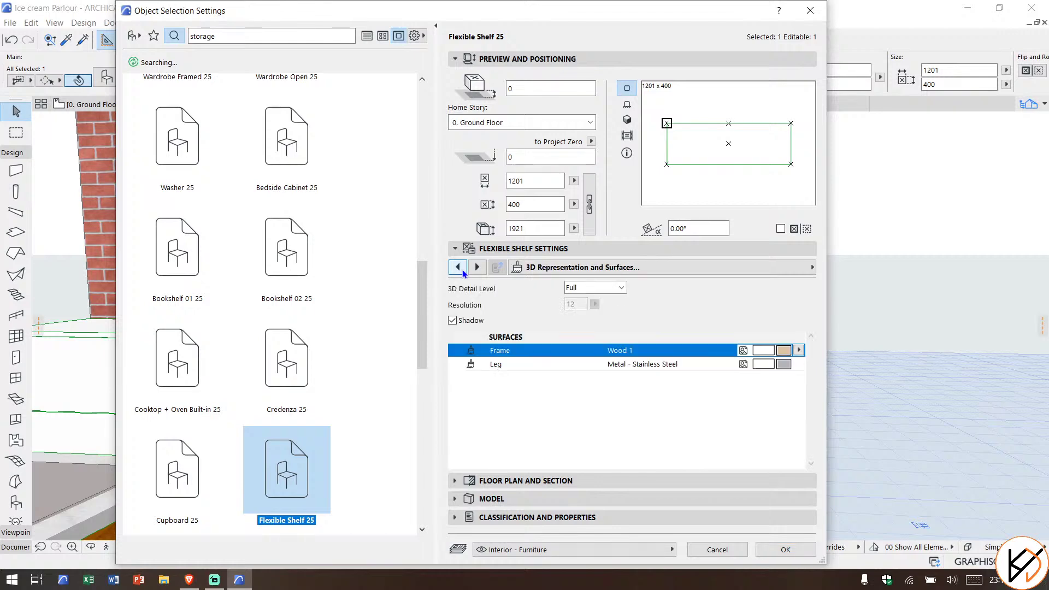
{"action": "left_click", "coordinate": [462, 271]}
{"action": "left_click", "coordinate": [462, 271]}
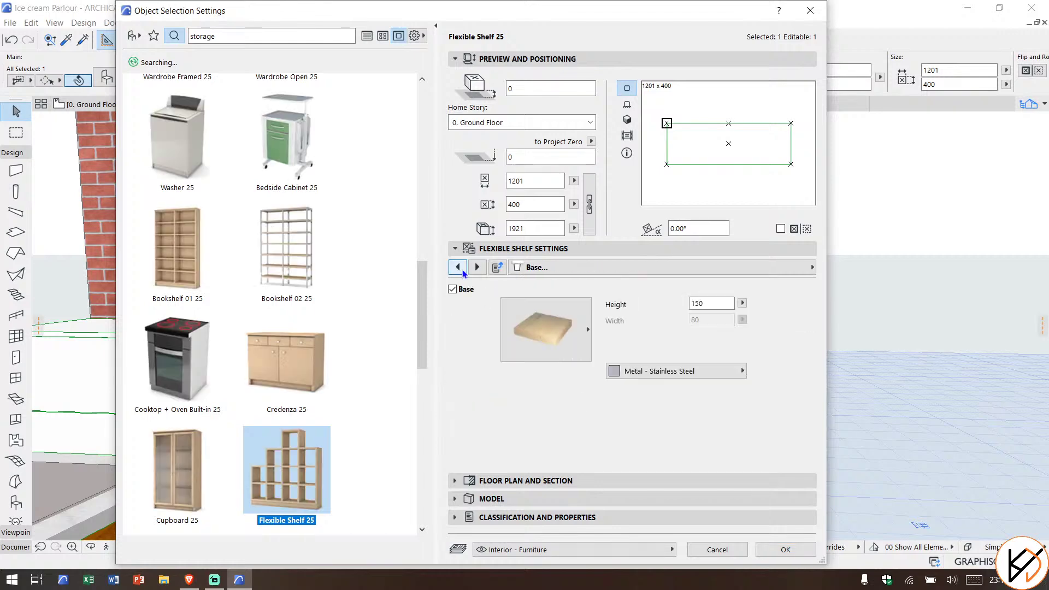
{"action": "left_click", "coordinate": [462, 270]}
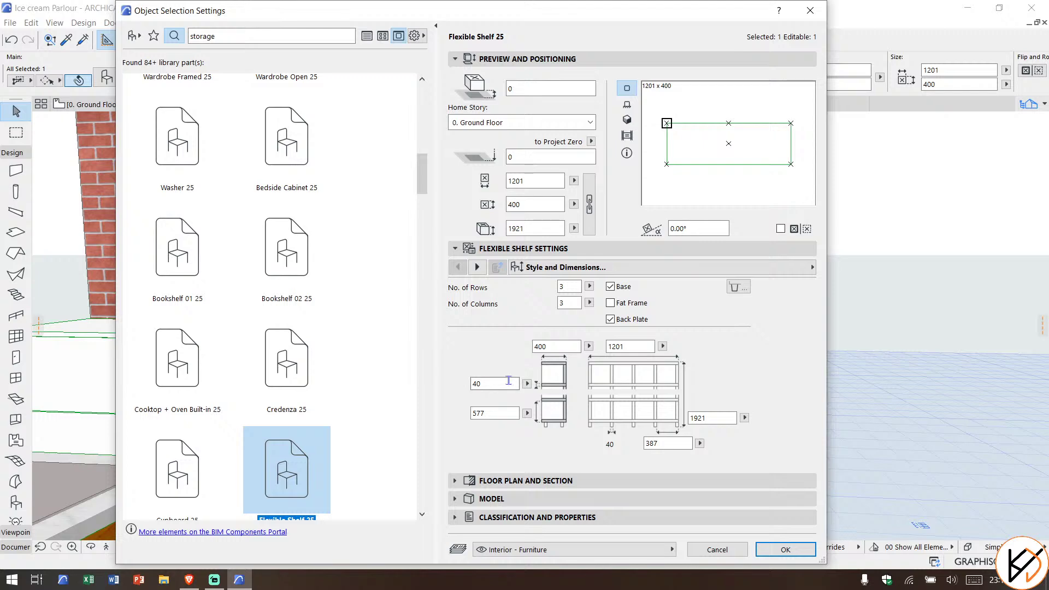
{"action": "double_click", "coordinate": [508, 380]}
{"action": "type", "text": "20"}
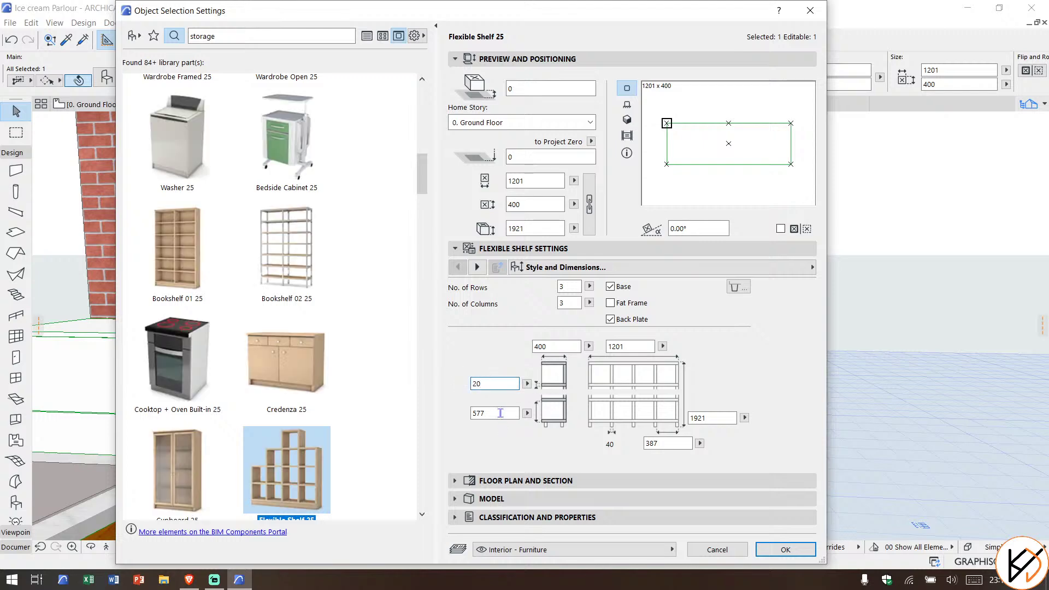
{"action": "key", "text": "Return"}
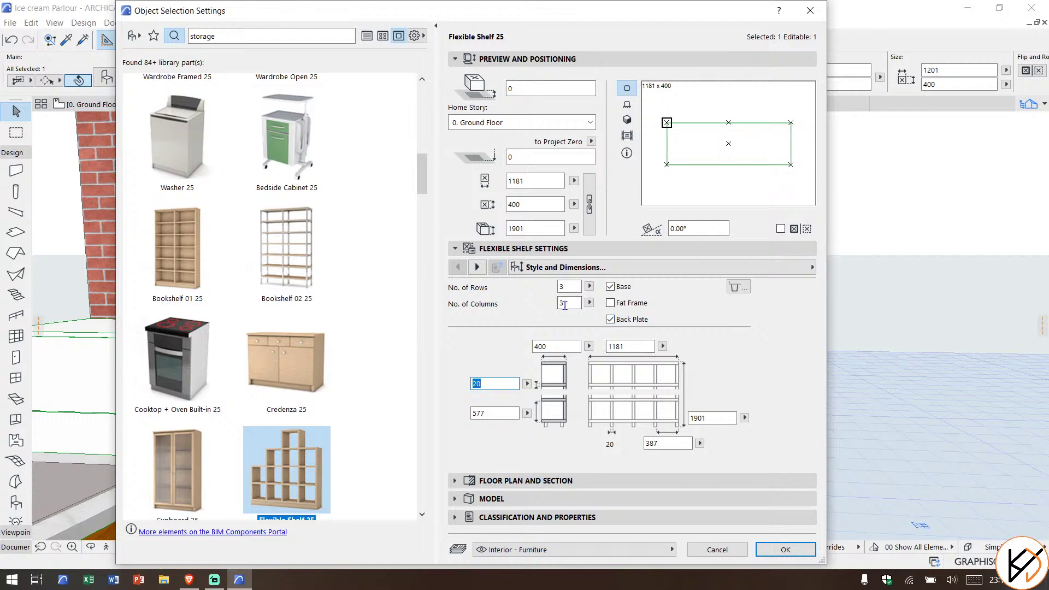
Step: Preview the flexible shelf in 3D, set its number of rows to 4, and apply the settings
{"action": "left_click", "coordinate": [627, 119]}
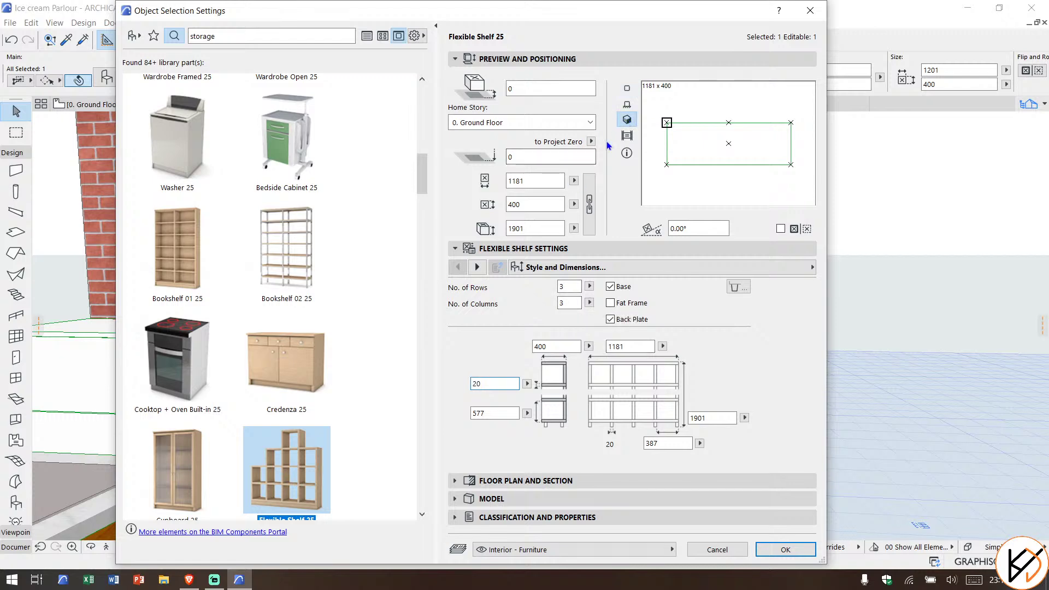
{"action": "left_click", "coordinate": [569, 287]}
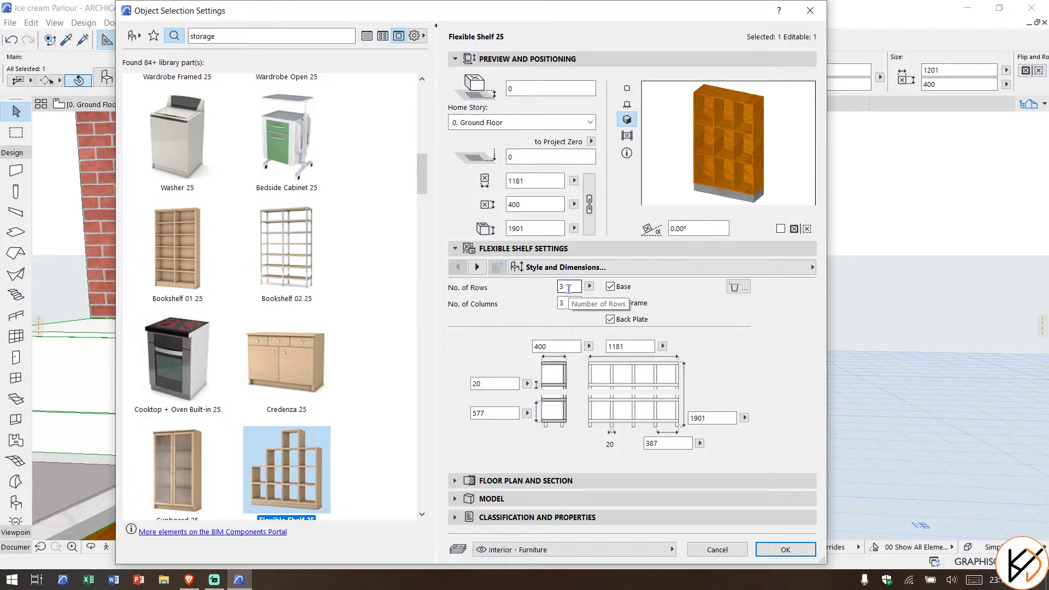
{"action": "double_click", "coordinate": [569, 288]}
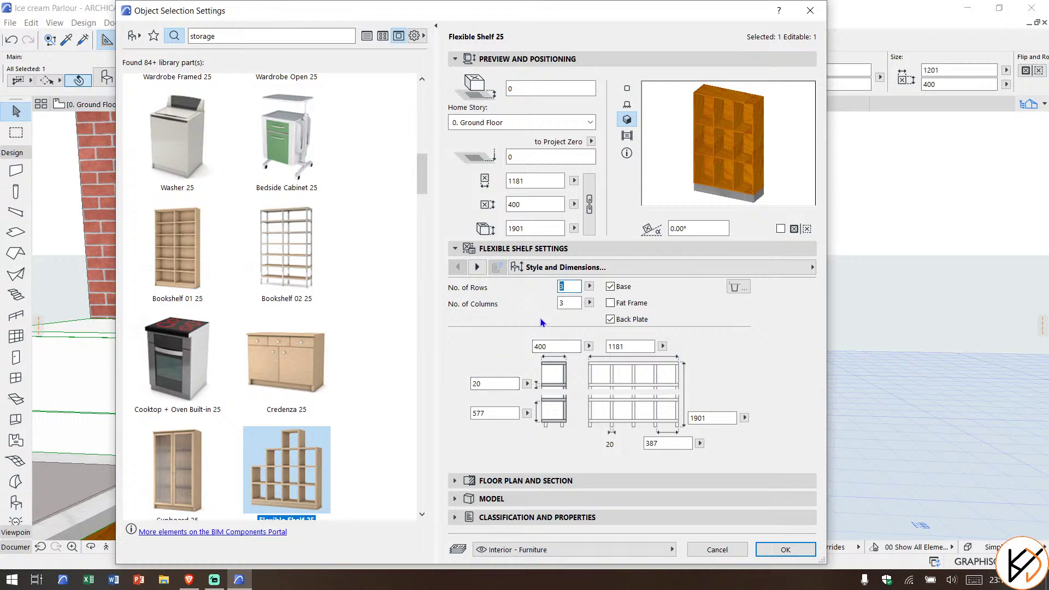
{"action": "type", "text": "4"}
{"action": "left_click", "coordinate": [787, 547]}
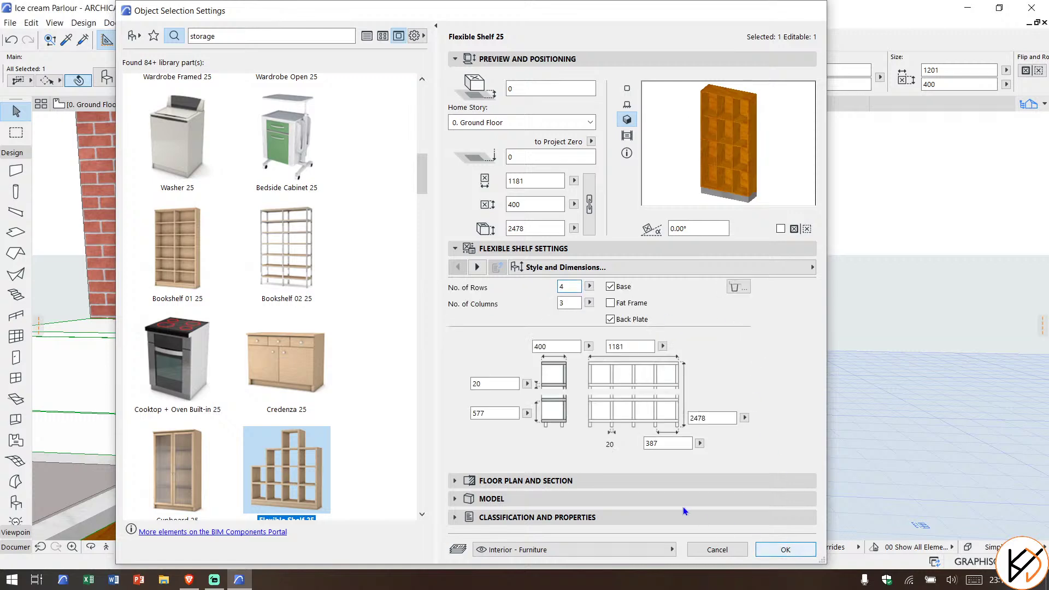
Step: Stretch the flexible shelf's height down in 3D to line up with the fridge top and deselect it
{"action": "scroll", "coordinate": [683, 441], "scroll_direction": "down", "scroll_amount": 5}
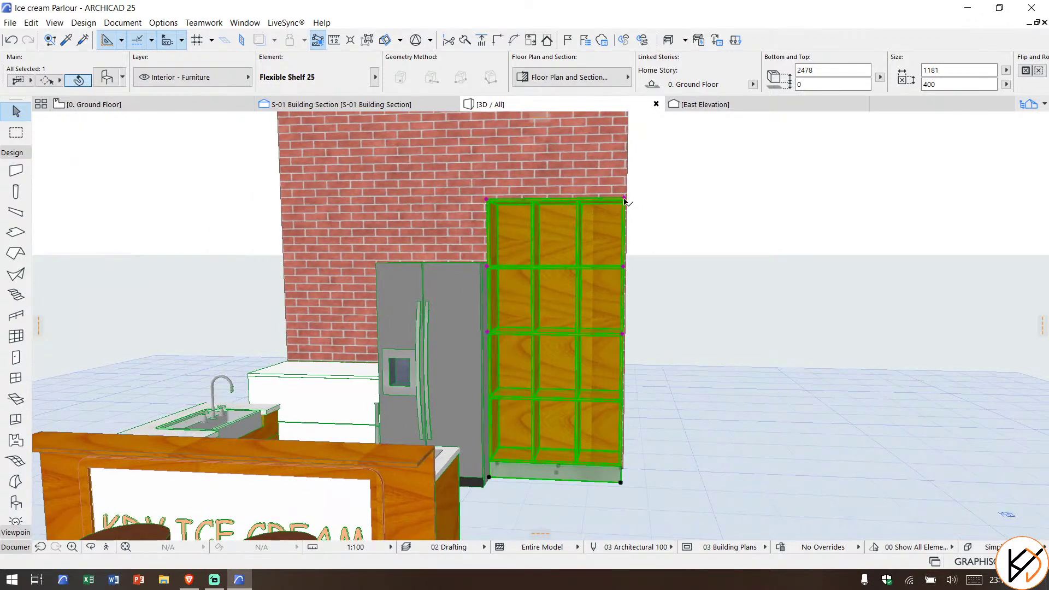
{"action": "left_click", "coordinate": [625, 201]}
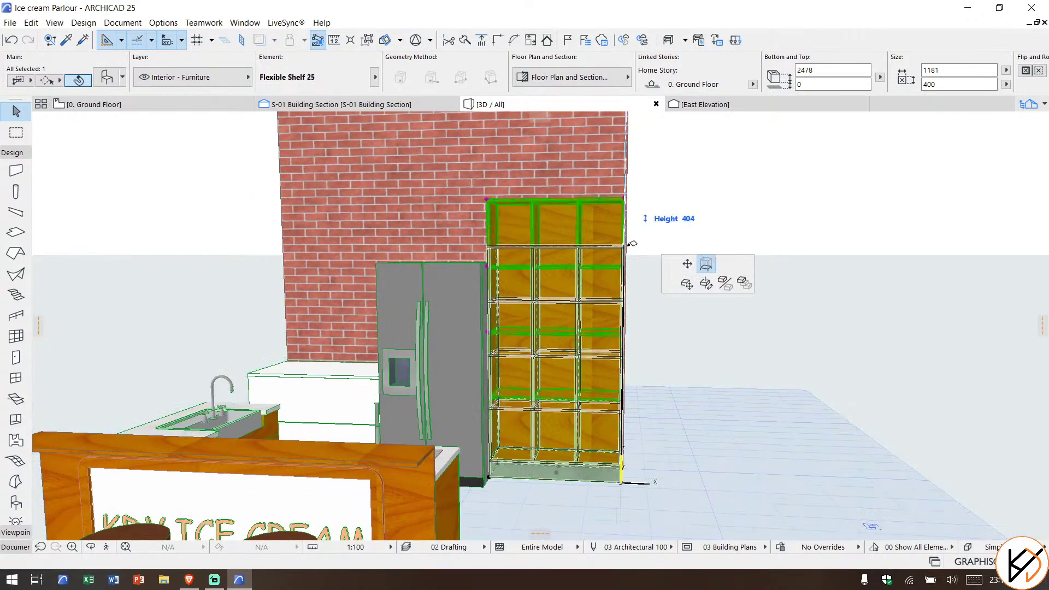
{"action": "left_click", "coordinate": [492, 260]}
{"action": "left_click", "coordinate": [720, 260]}
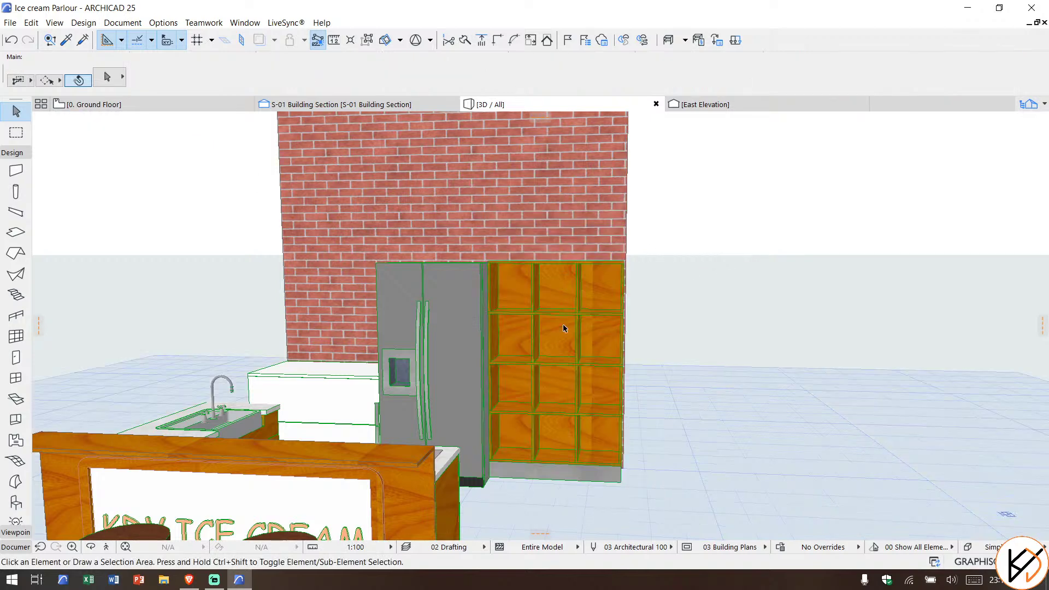
Step: Examine the shelf in 3D and open the ground floor plan around the fridge and shelf
{"action": "left_click", "coordinate": [91, 547]}
{"action": "left_click_drag", "start_coordinate": [639, 417], "coordinate": [141, 121]}
{"action": "left_click", "coordinate": [141, 104]}
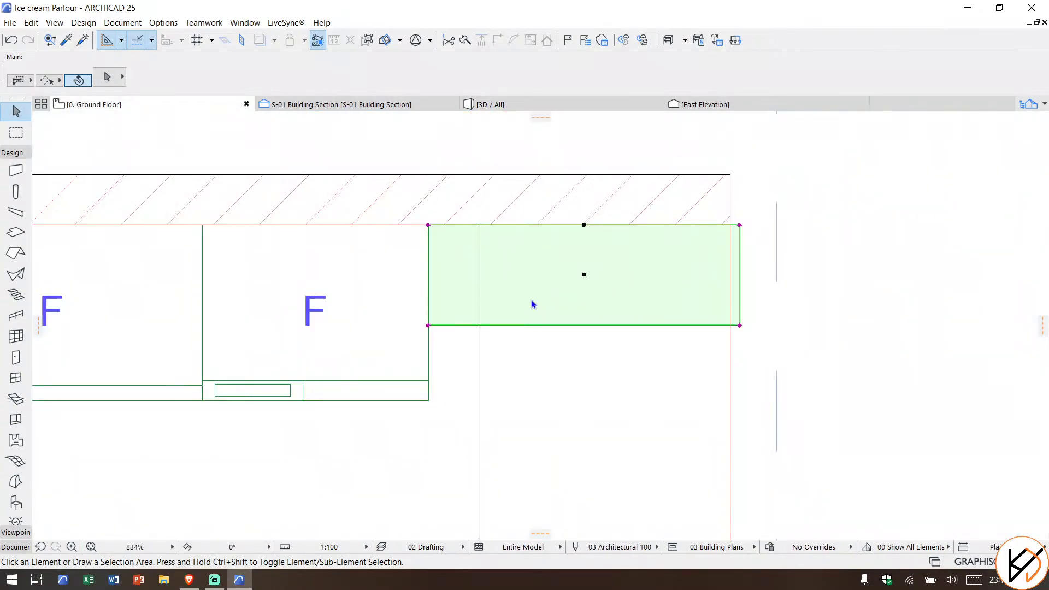
{"action": "scroll", "coordinate": [532, 302], "scroll_direction": "up", "scroll_amount": 2}
{"action": "scroll", "coordinate": [492, 306], "scroll_direction": "down", "scroll_amount": 3}
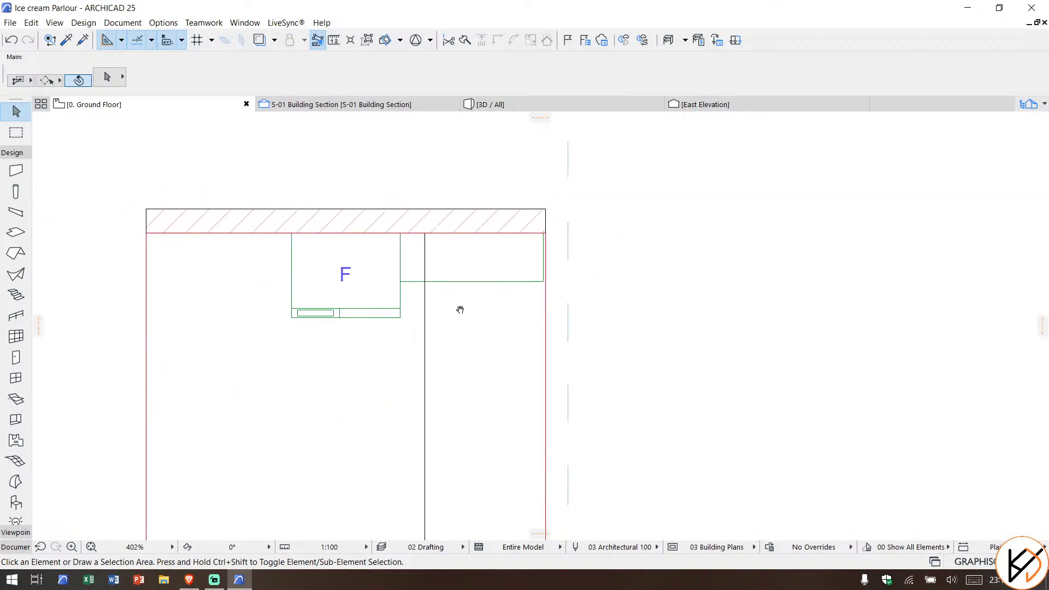
Step: Try to delete the whole vertical drafting line running from the back wall past the counter's end, and undo the deletion
{"action": "left_click", "coordinate": [426, 341]}
{"action": "scroll", "coordinate": [424, 343], "scroll_direction": "down", "scroll_amount": 2}
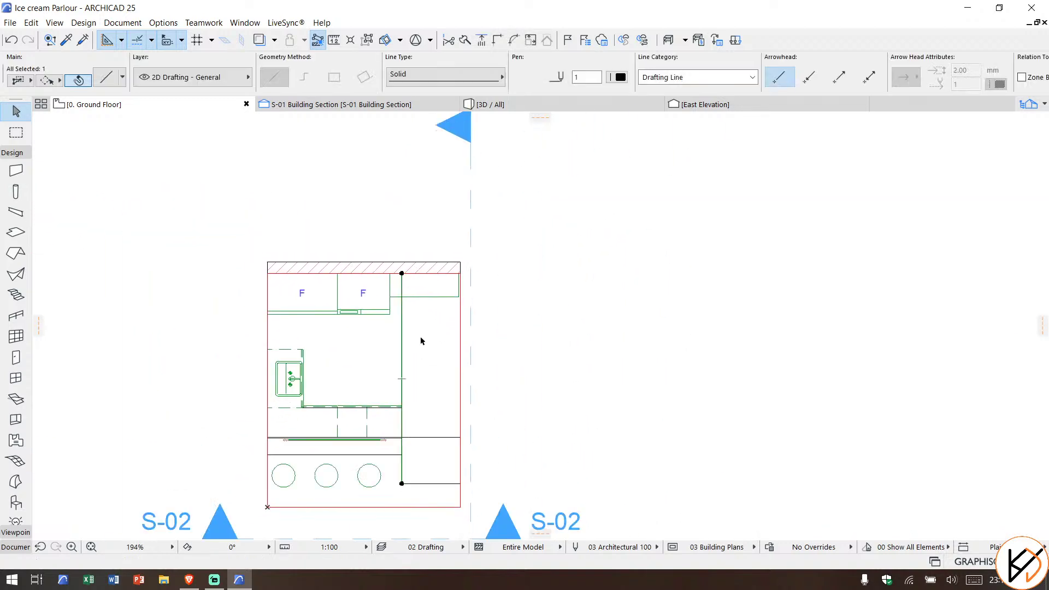
{"action": "key", "text": "Delete"}
{"action": "key", "text": "ctrl+z"}
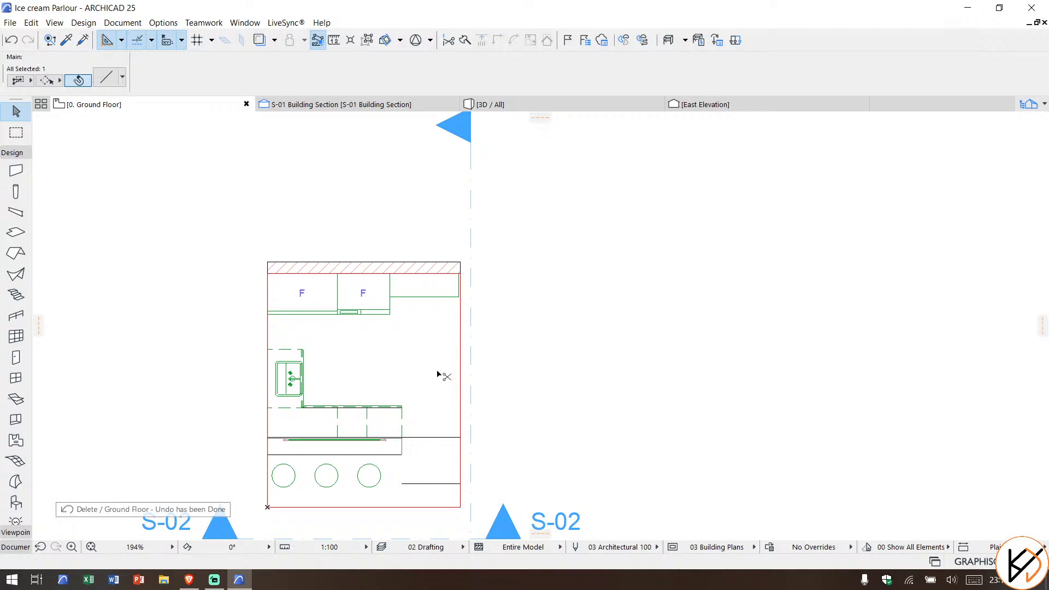
{"action": "key", "text": "Escape"}
Step: Trim away the part of the vertical drafting line between the back wall and the counter's end
{"action": "left_click", "coordinate": [405, 350], "text": "ctrl"}
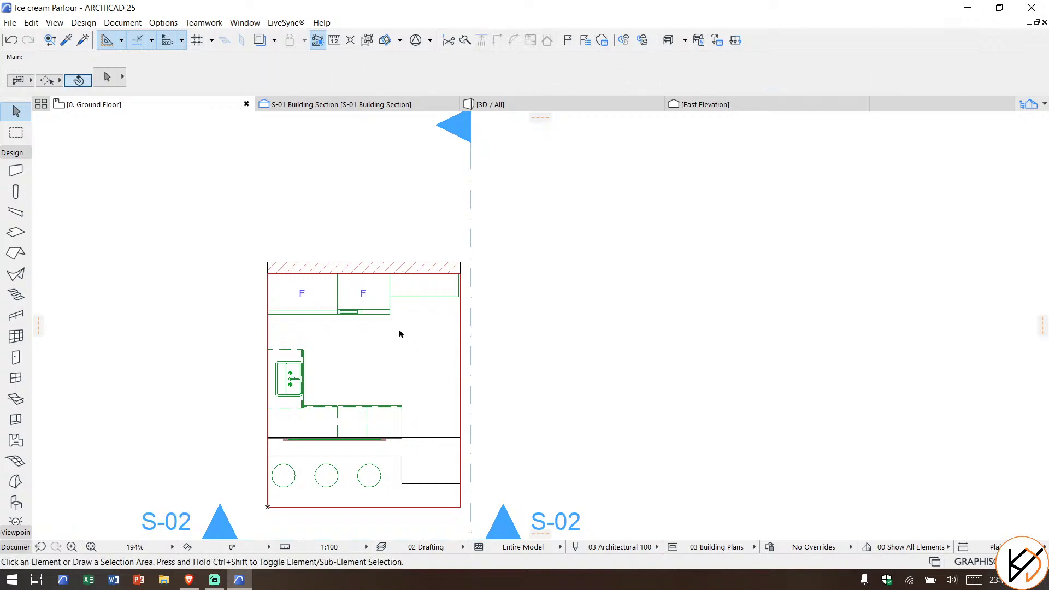
{"action": "scroll", "coordinate": [399, 329], "scroll_direction": "up", "scroll_amount": 2}
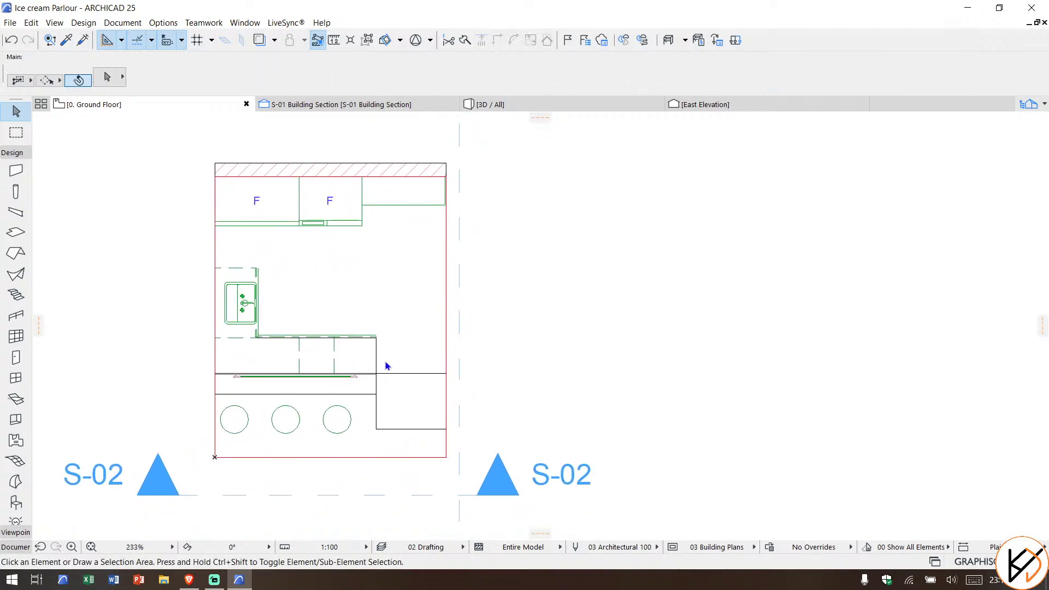
Step: Open the default settings for a new object and search the library for "registry" and "finance"
{"action": "left_click", "coordinate": [15, 502]}
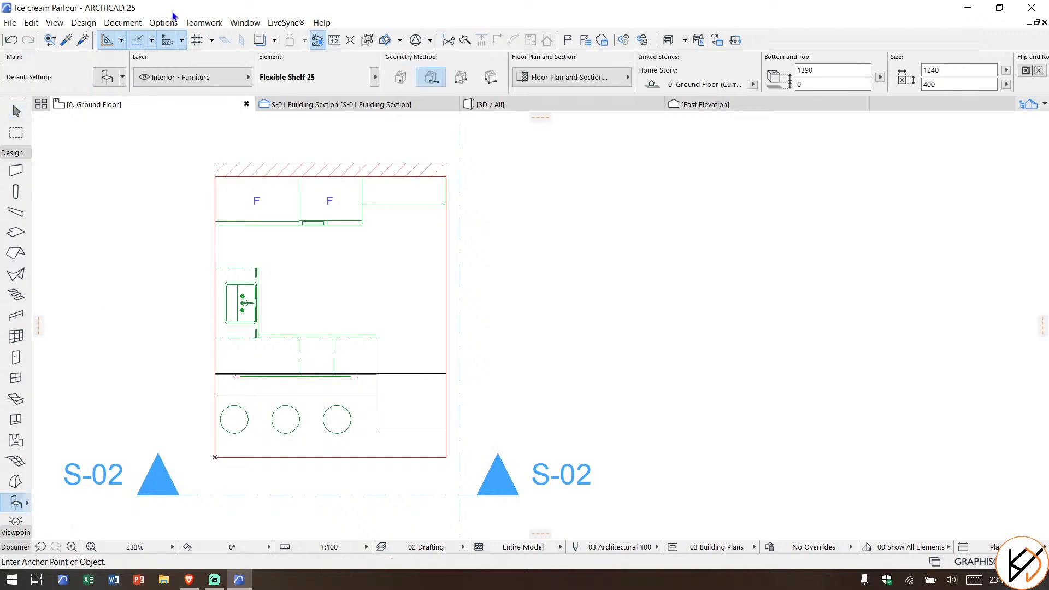
{"action": "double_click", "coordinate": [15, 502]}
{"action": "type", "text": "storage"}
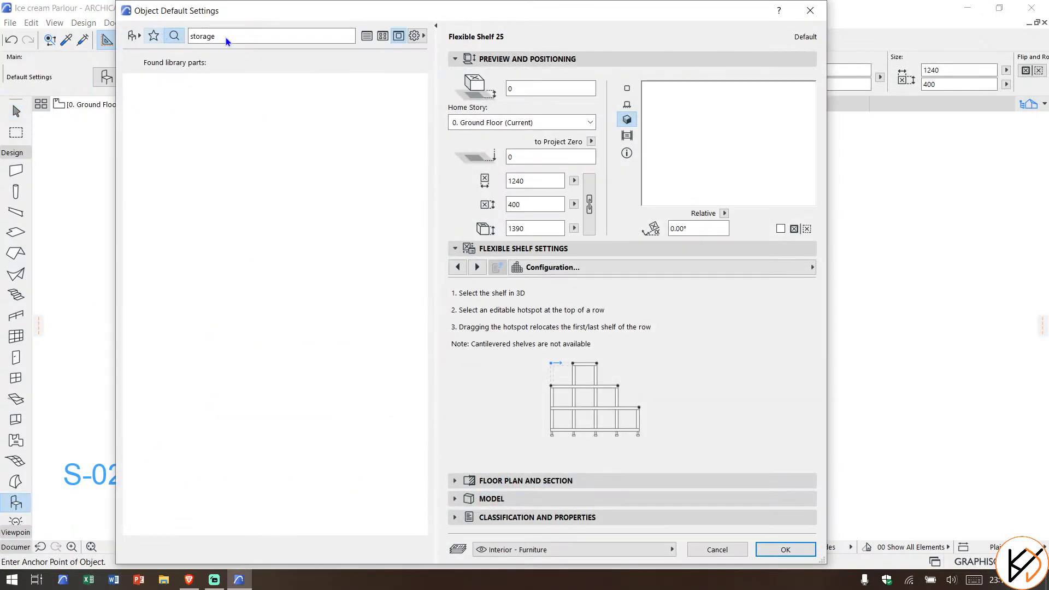
{"action": "key", "text": "BackSpace"}
{"action": "key", "text": "BackSpace"}
{"action": "key", "text": "BackSpace"}
{"action": "key", "text": "BackSpace"}
{"action": "key", "text": "BackSpace"}
{"action": "key", "text": "BackSpace"}
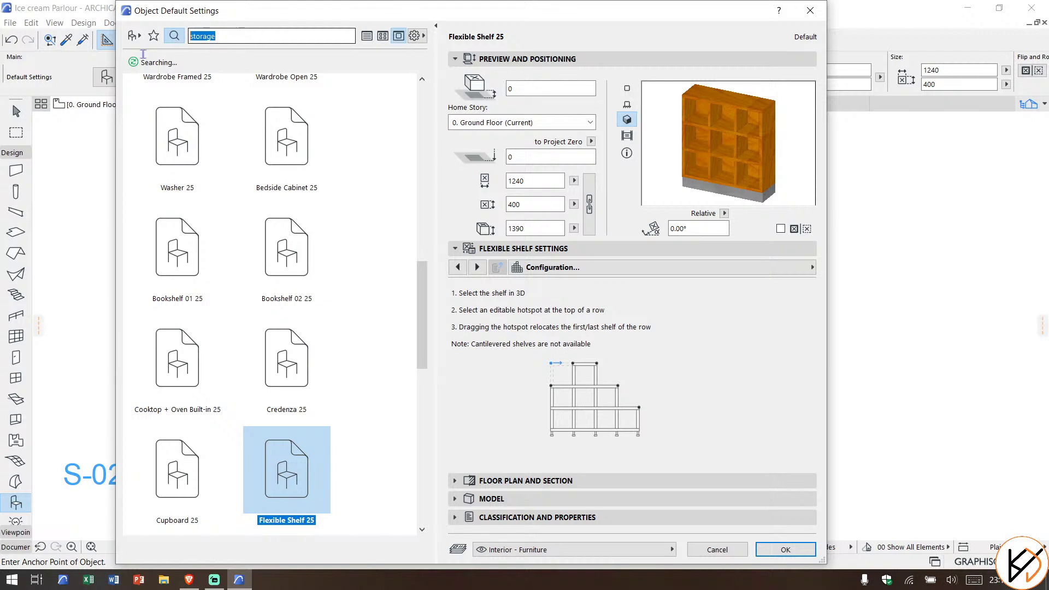
{"action": "type", "text": "regi"}
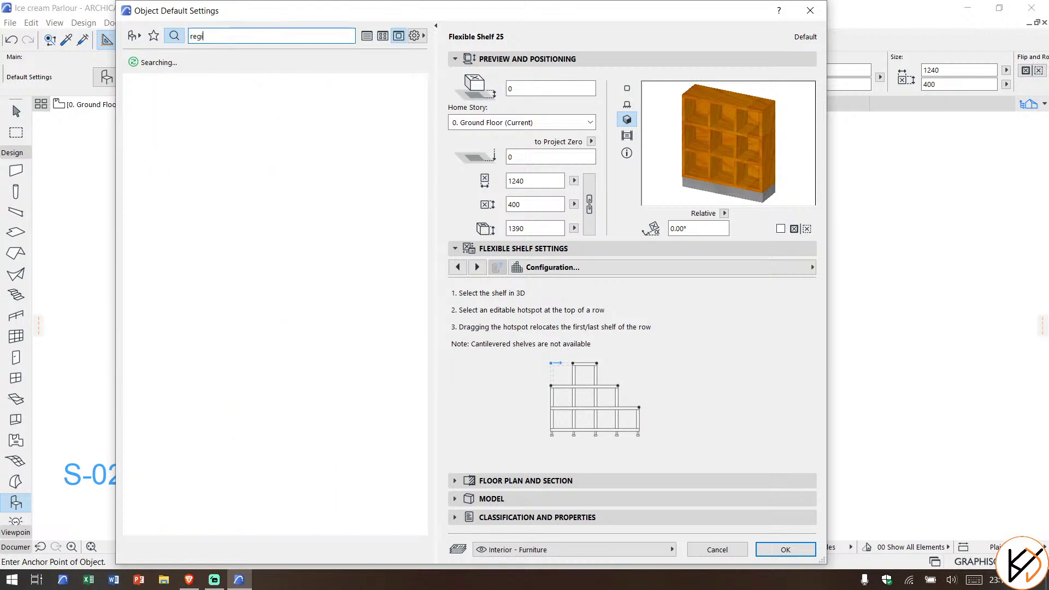
{"action": "type", "text": "stry"}
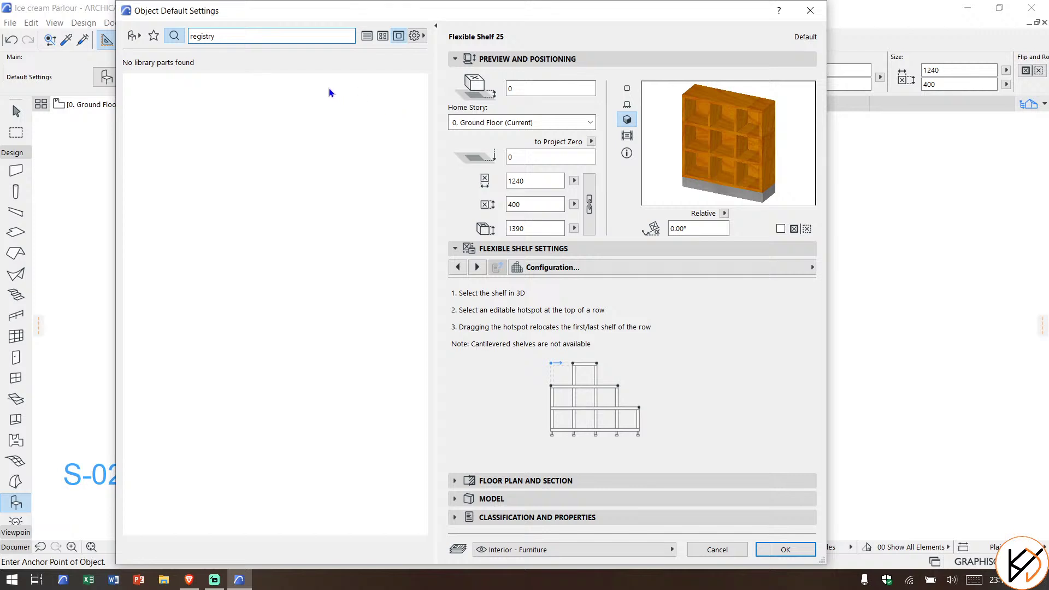
{"action": "double_click", "coordinate": [246, 35]}
{"action": "type", "text": "finance"}
Step: Search the object library for "computer" and download and embed the imac_g5 object
{"action": "double_click", "coordinate": [260, 36]}
{"action": "type", "text": "com"}
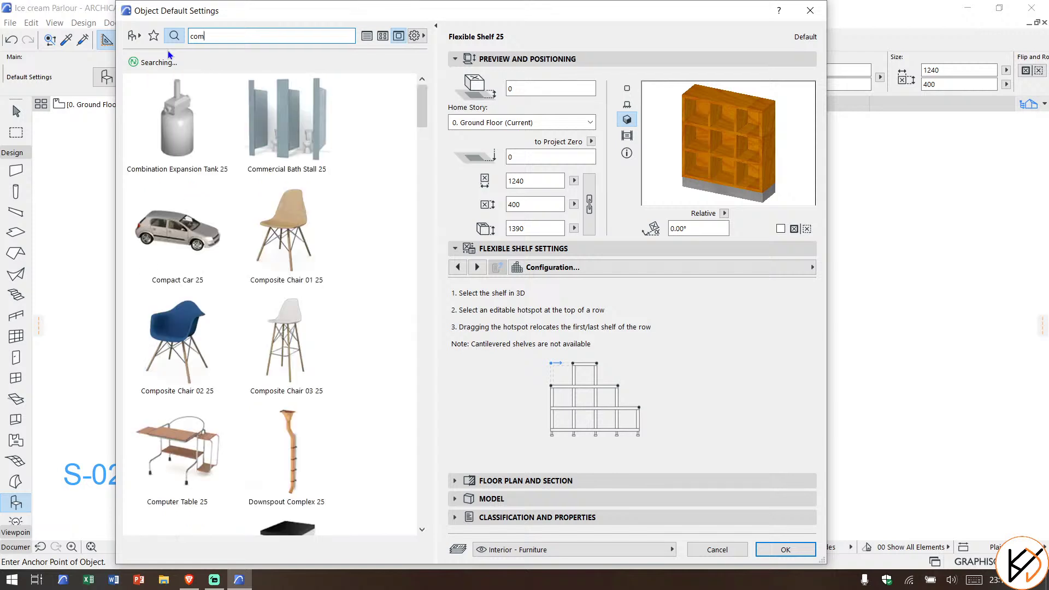
{"action": "type", "text": "puter"}
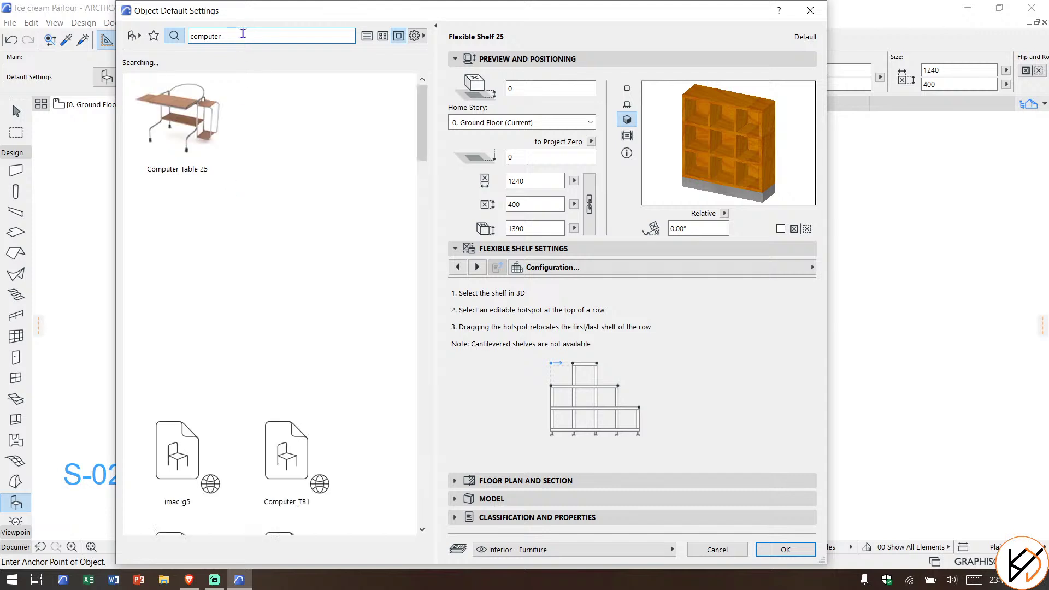
{"action": "left_click", "coordinate": [275, 81]}
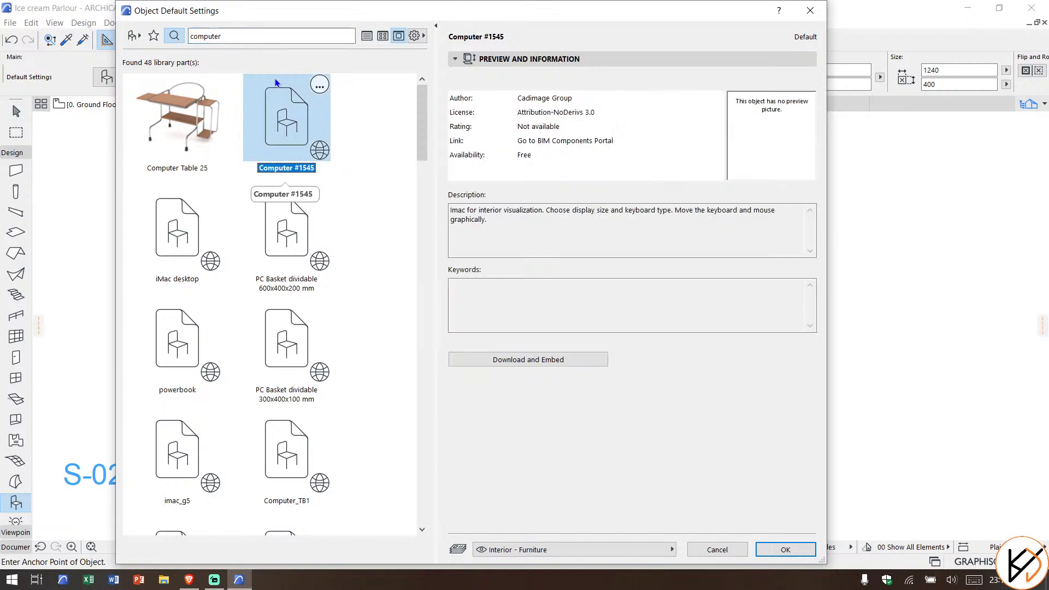
{"action": "left_click", "coordinate": [164, 216]}
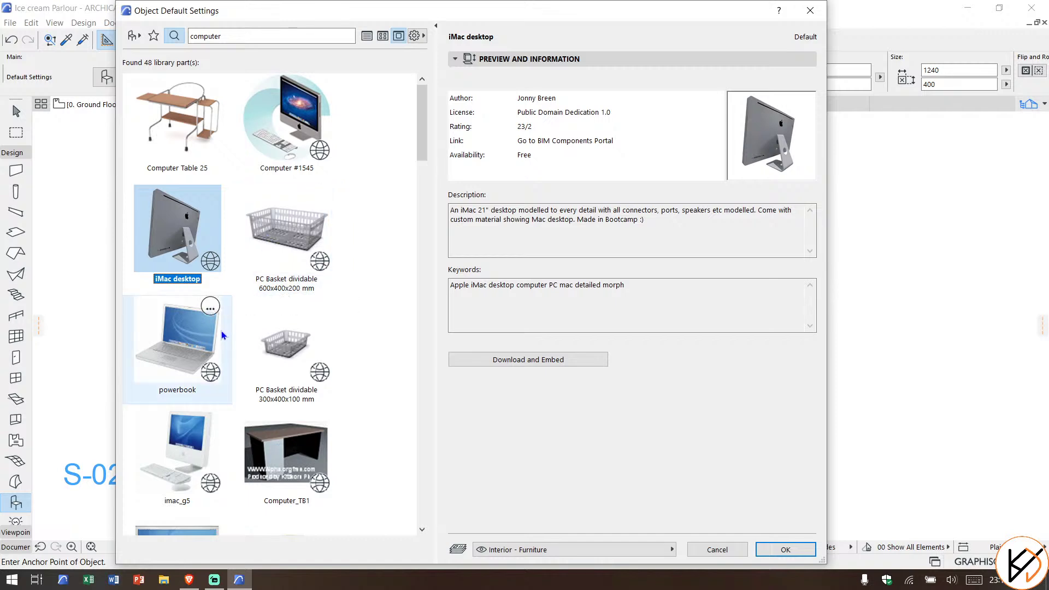
{"action": "left_click", "coordinate": [195, 443]}
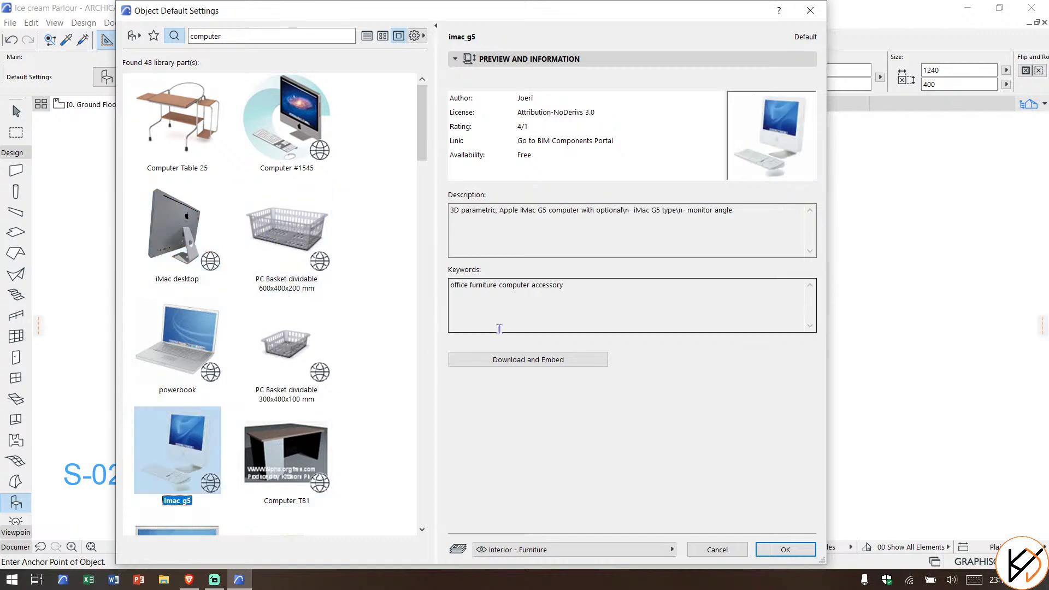
{"action": "left_click", "coordinate": [566, 363]}
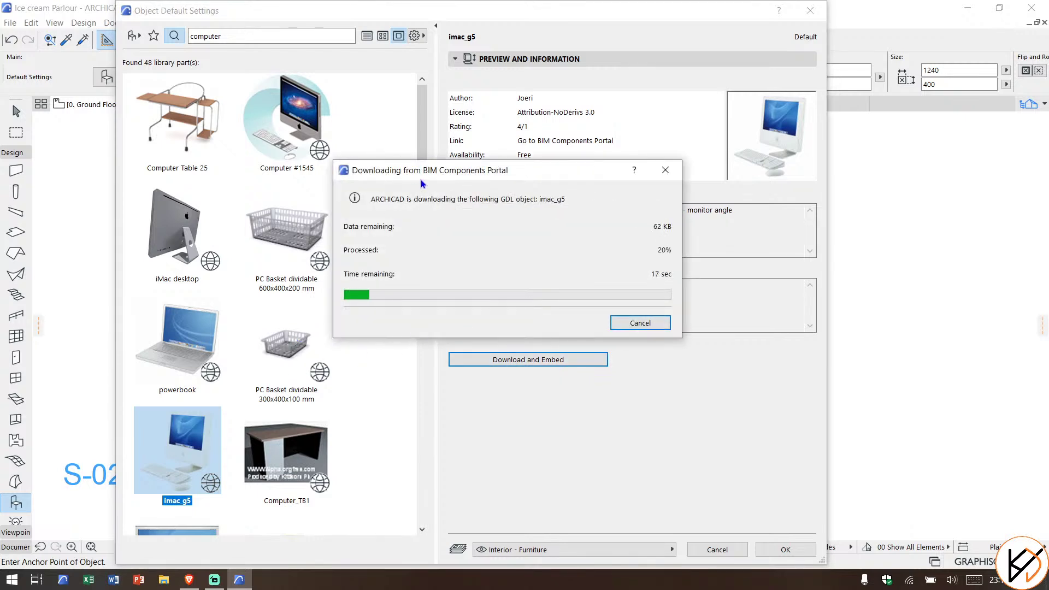
{"action": "left_click_drag", "start_coordinate": [438, 171], "coordinate": [496, 296]}
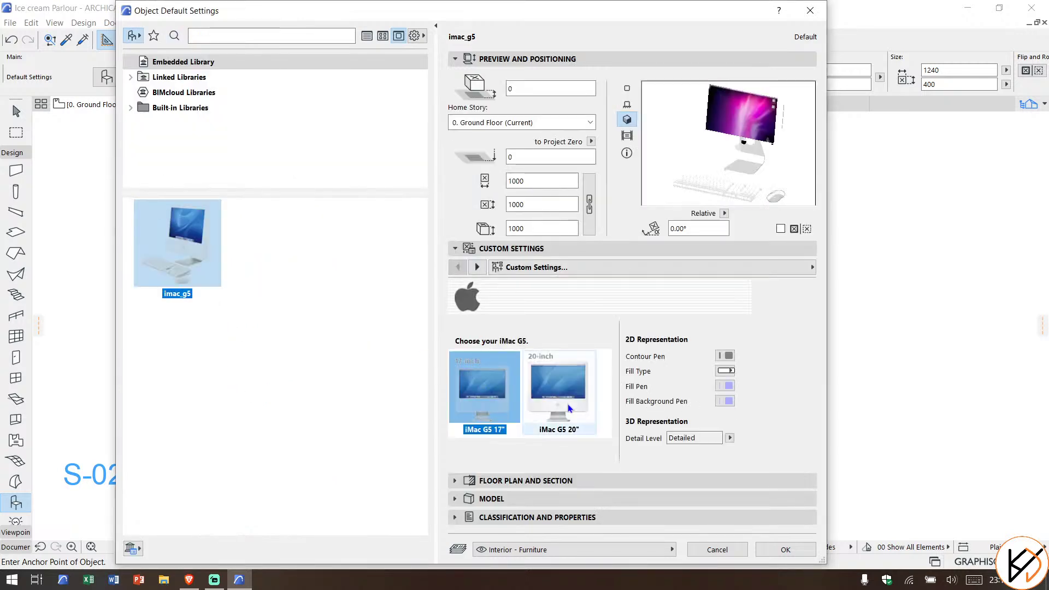
Step: Choose the iMac G5 20" model, check its front and plan previews, and accept the object settings
{"action": "left_click", "coordinate": [571, 398]}
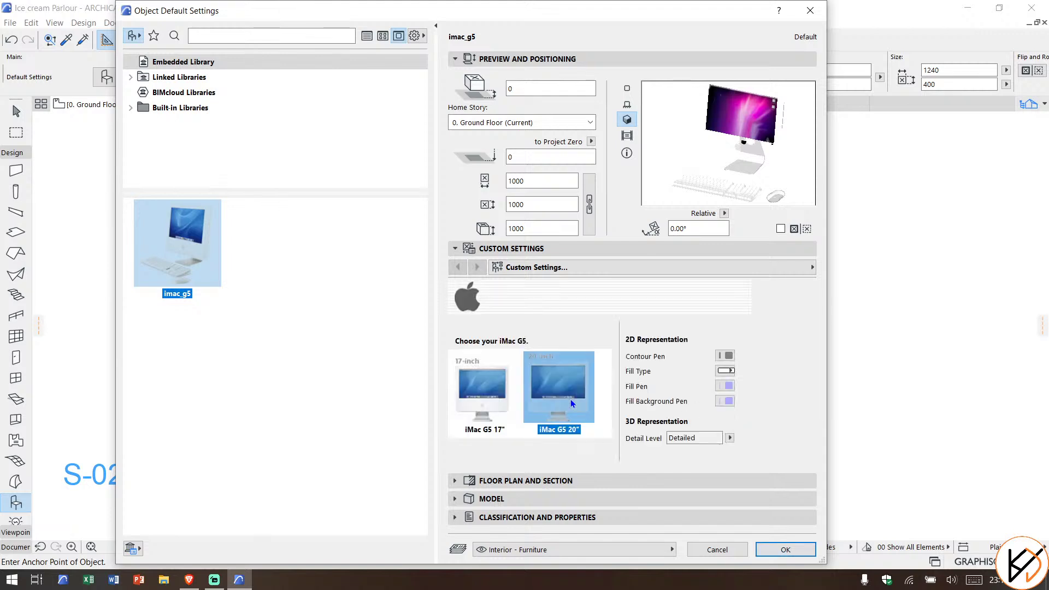
{"action": "left_click", "coordinate": [627, 103]}
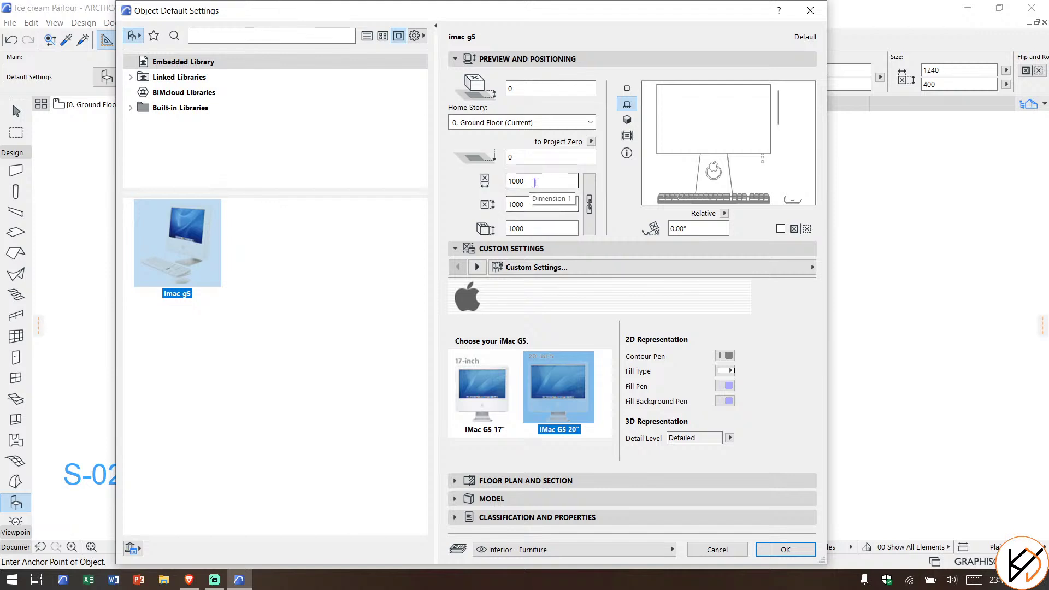
{"action": "left_click", "coordinate": [632, 90]}
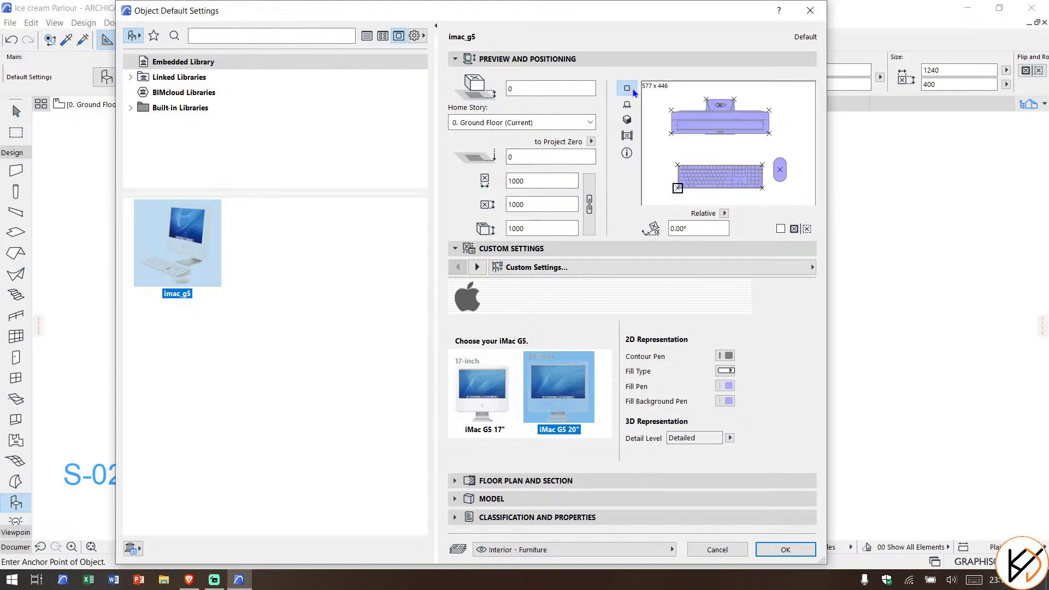
{"action": "left_click", "coordinate": [785, 550]}
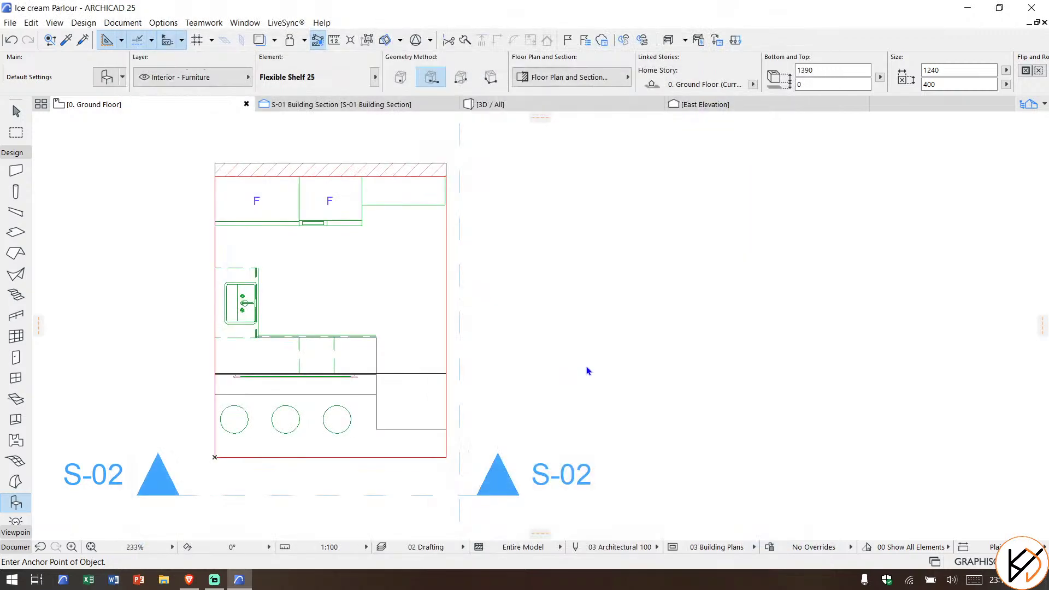
Step: Place the imac_g5 object on the end section of the counter in plan, rotated 180°
{"action": "scroll", "coordinate": [434, 381], "scroll_direction": "up", "scroll_amount": 3}
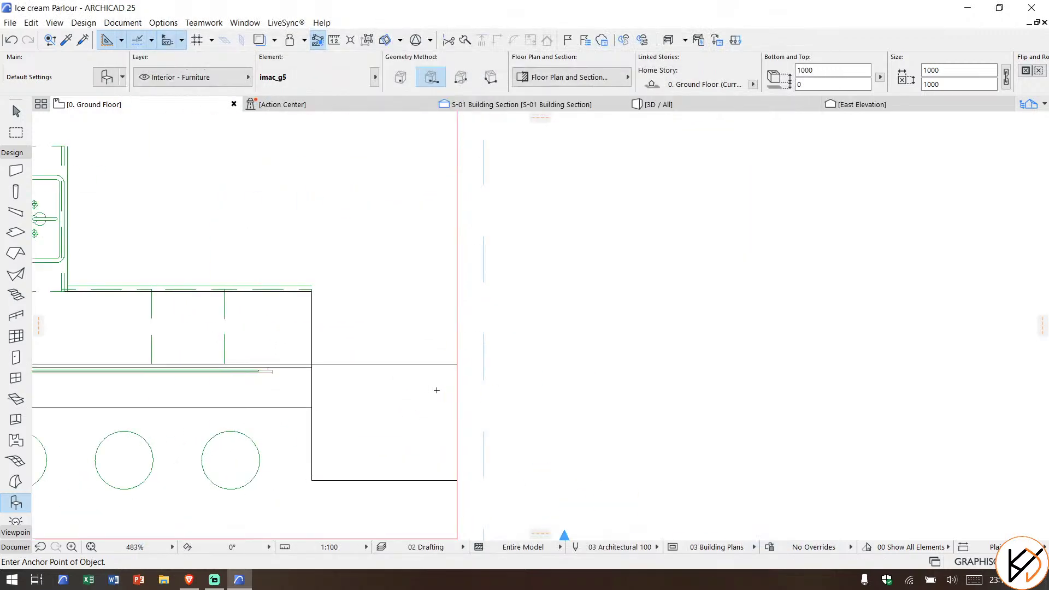
{"action": "left_click", "coordinate": [438, 389]}
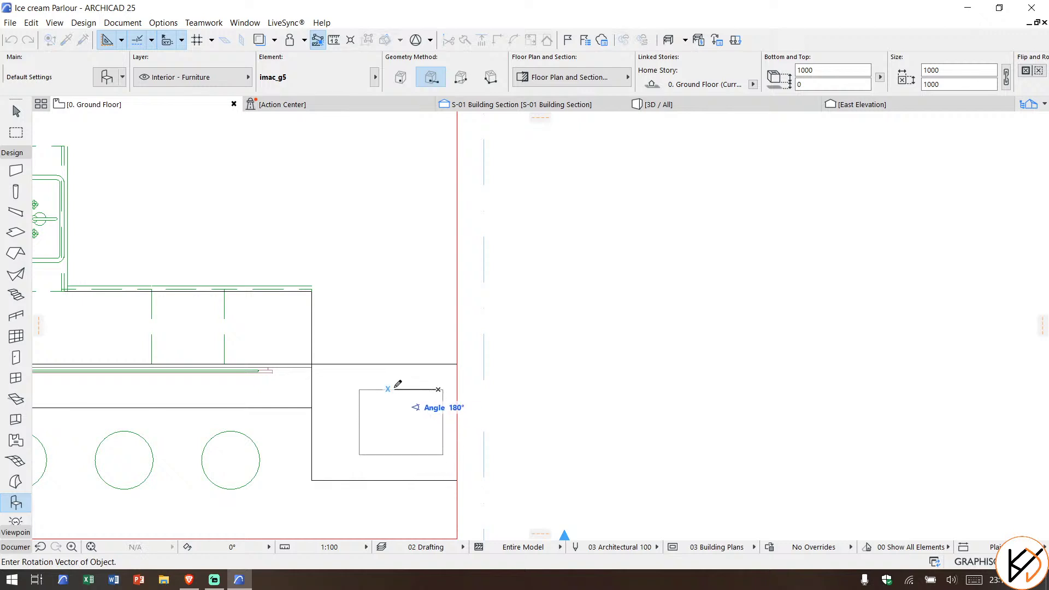
{"action": "left_click", "coordinate": [411, 385]}
Step: Select the imac_g5 object, move it slightly closer to the counter section's outer and inner edges, and deselect it
{"action": "left_click", "coordinate": [426, 452]}
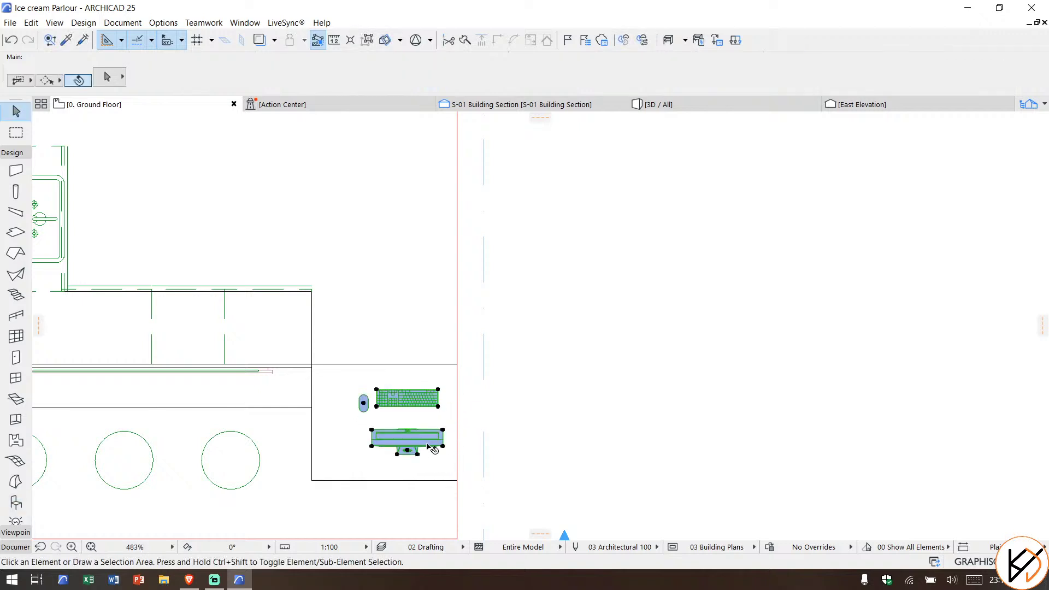
{"action": "scroll", "coordinate": [368, 395], "scroll_direction": "up", "scroll_amount": 3}
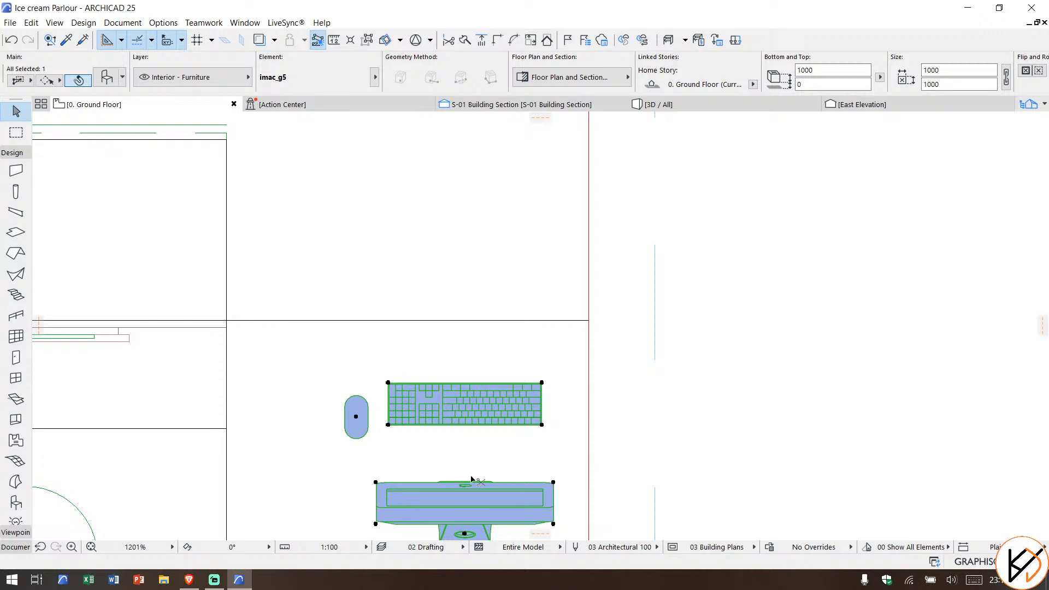
{"action": "left_click", "coordinate": [479, 498]}
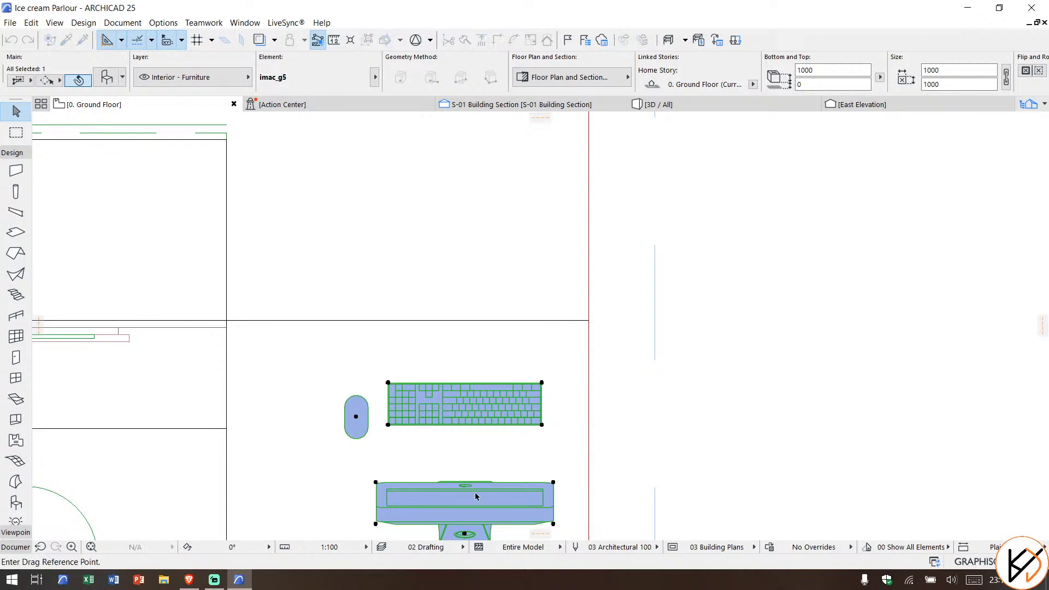
{"action": "left_click", "coordinate": [504, 473]}
{"action": "left_click", "coordinate": [803, 373]}
{"action": "scroll", "coordinate": [642, 331], "scroll_direction": "down", "scroll_amount": 4}
{"action": "middle_click_drag", "start_coordinate": [618, 325], "coordinate": [527, 301]}
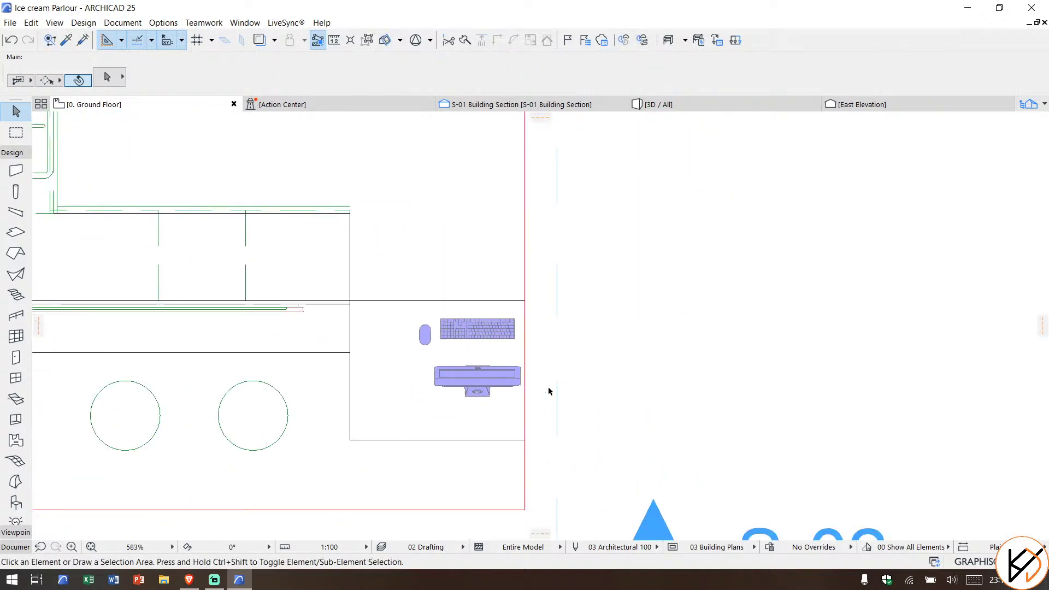
Step: Move the imac_g5 object about 50 mm at 90° towards the counter section's inner edge in plan and deselect it
{"action": "scroll", "coordinate": [541, 393], "scroll_direction": "up", "scroll_amount": 2}
{"action": "left_click", "coordinate": [474, 386]}
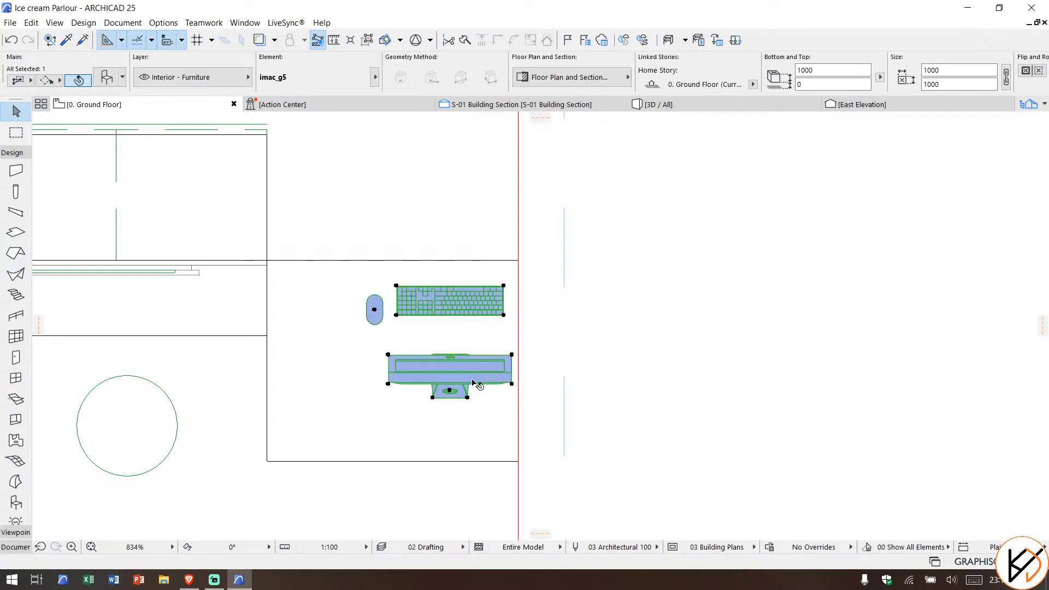
{"action": "left_click", "coordinate": [473, 376]}
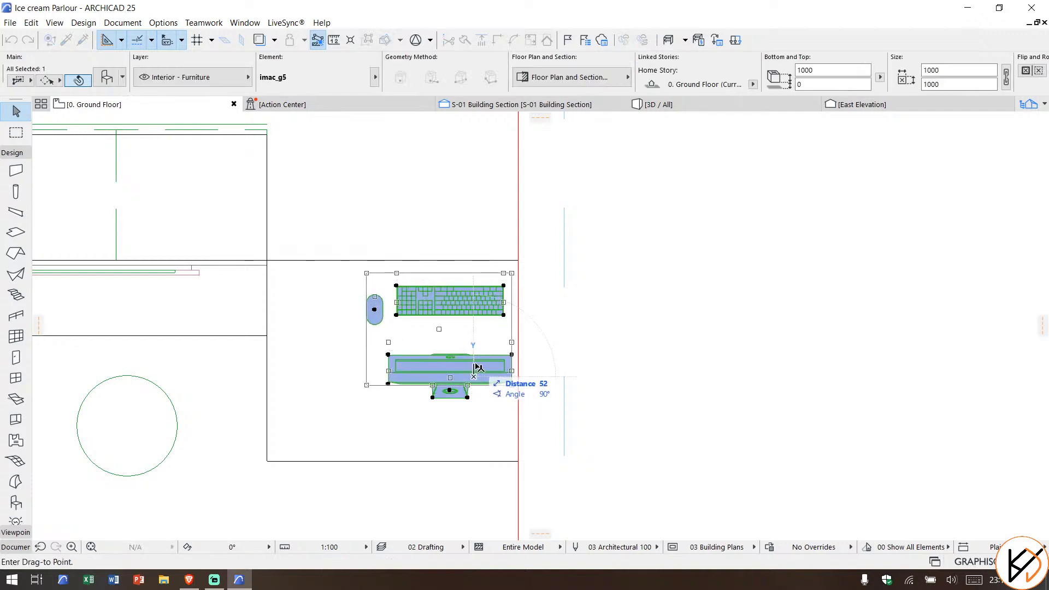
{"action": "left_click", "coordinate": [474, 365]}
{"action": "left_click", "coordinate": [689, 322]}
{"action": "scroll", "coordinate": [672, 317], "scroll_direction": "down", "scroll_amount": 3}
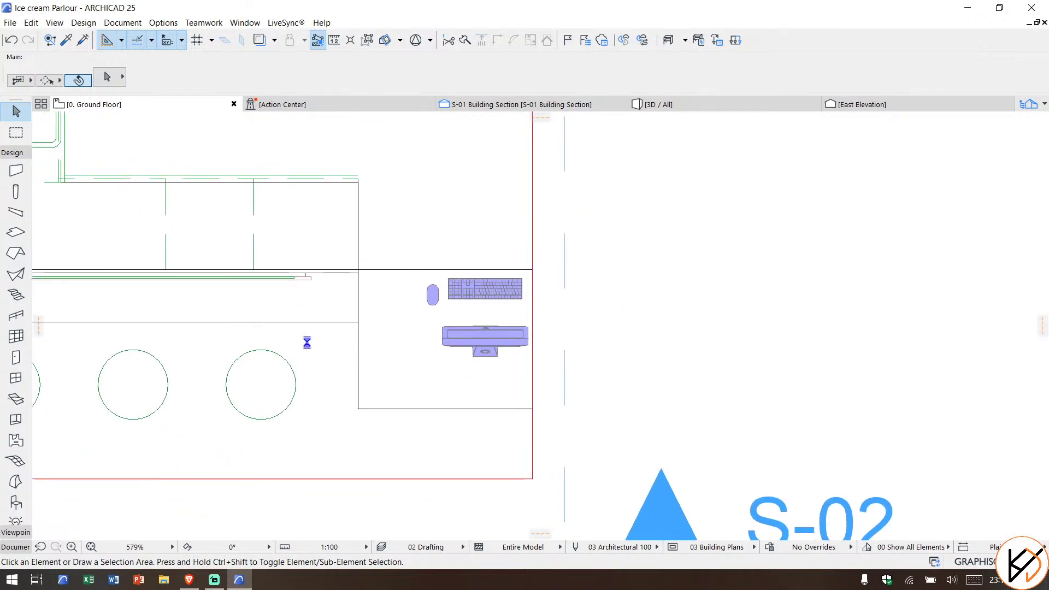
Step: Draw a 20 mm Plywood slab with Wood 1 surface over the counter's end section, 800 mm deep, at 1000 mm offset to the home story
{"action": "left_click", "coordinate": [366, 309], "text": "alt"}
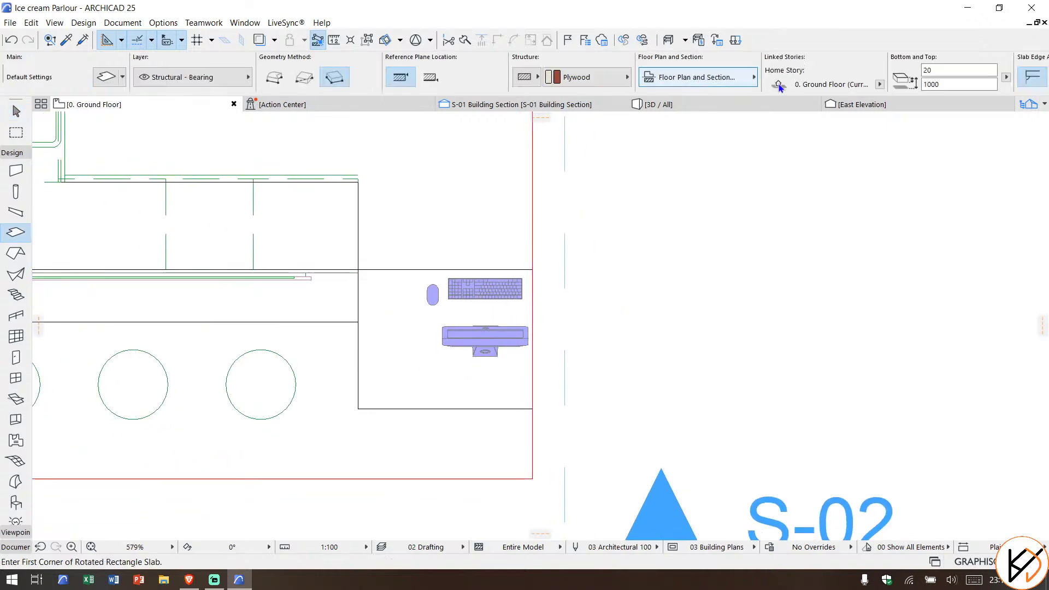
{"action": "left_click", "coordinate": [936, 76]}
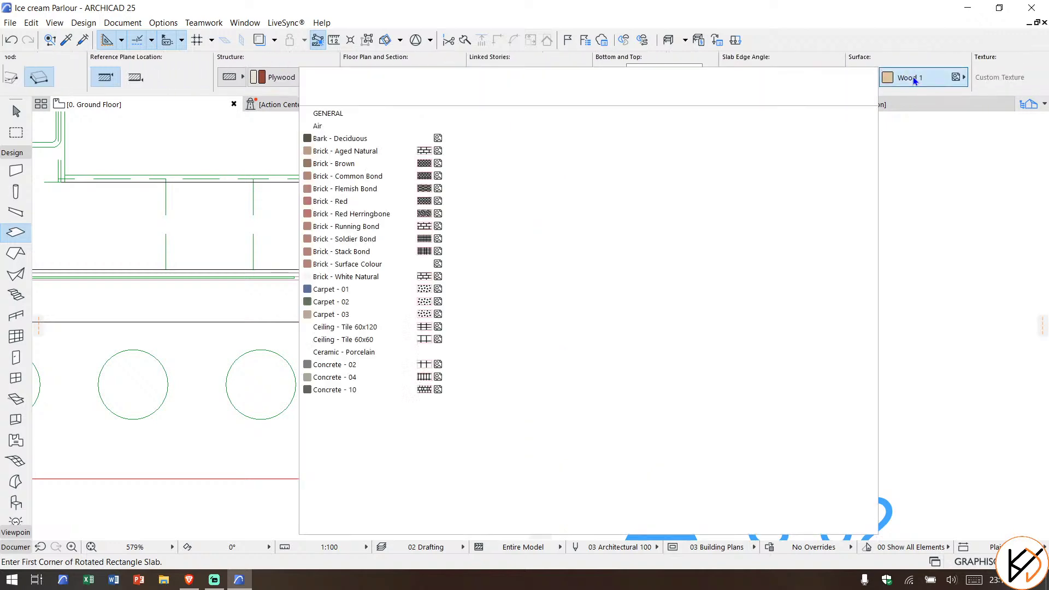
{"action": "left_click", "coordinate": [765, 503]}
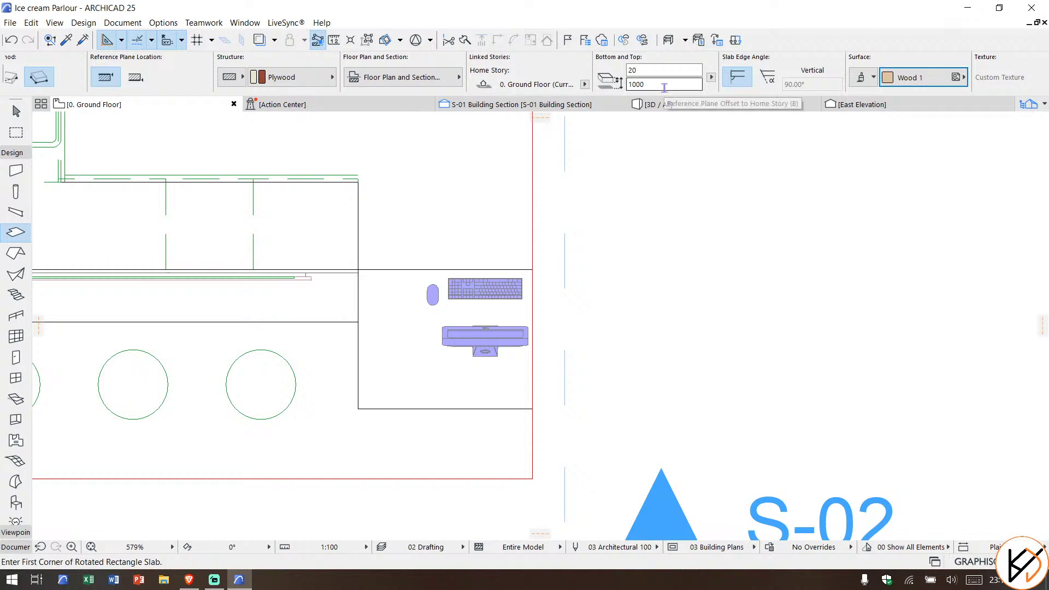
{"action": "left_click", "coordinate": [358, 409]}
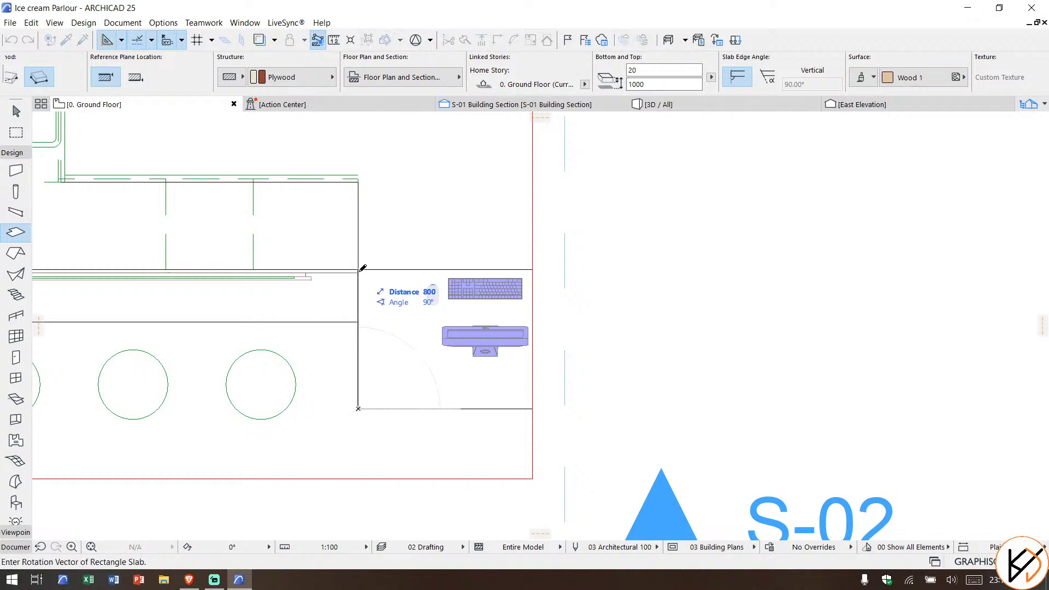
{"action": "left_click", "coordinate": [358, 269]}
{"action": "left_click", "coordinate": [534, 267]}
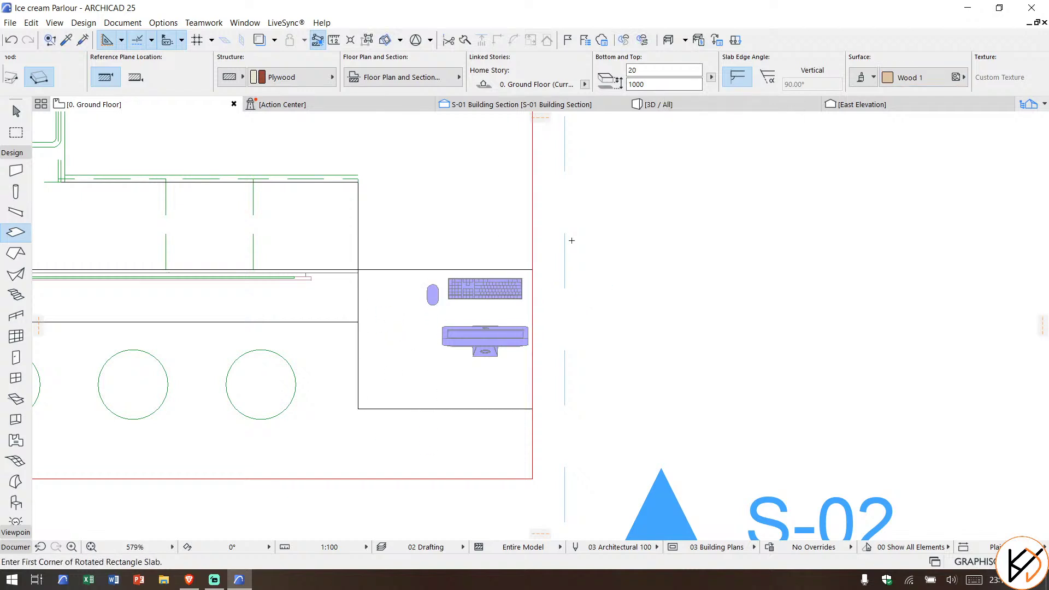
{"action": "key", "text": "Escape"}
Step: Close the Action Center and examine the computer's height relative to the counter in the S-01 building section
{"action": "left_click", "coordinate": [427, 105]}
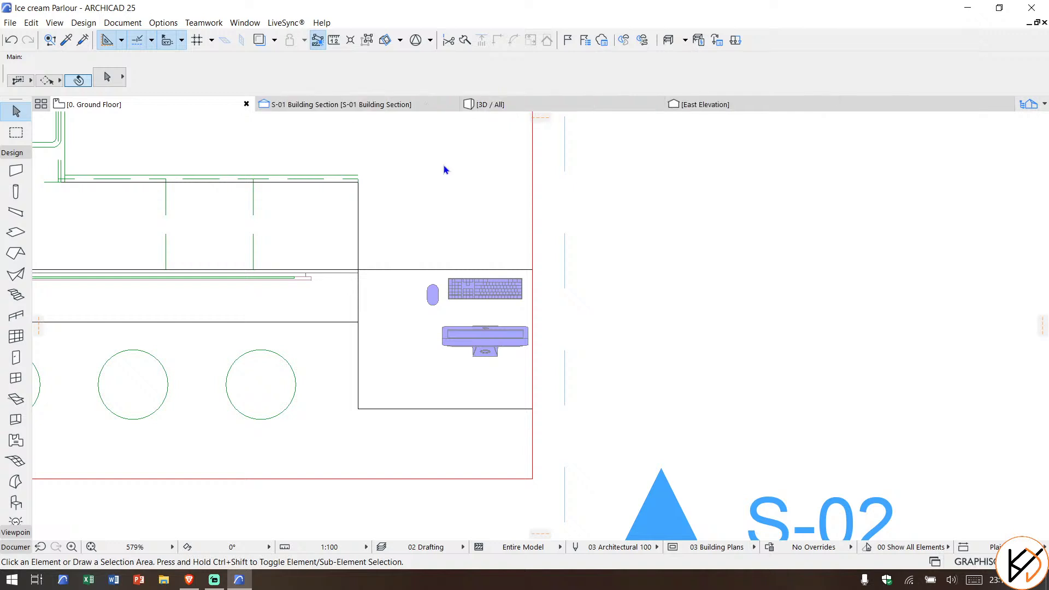
{"action": "left_click", "coordinate": [384, 104]}
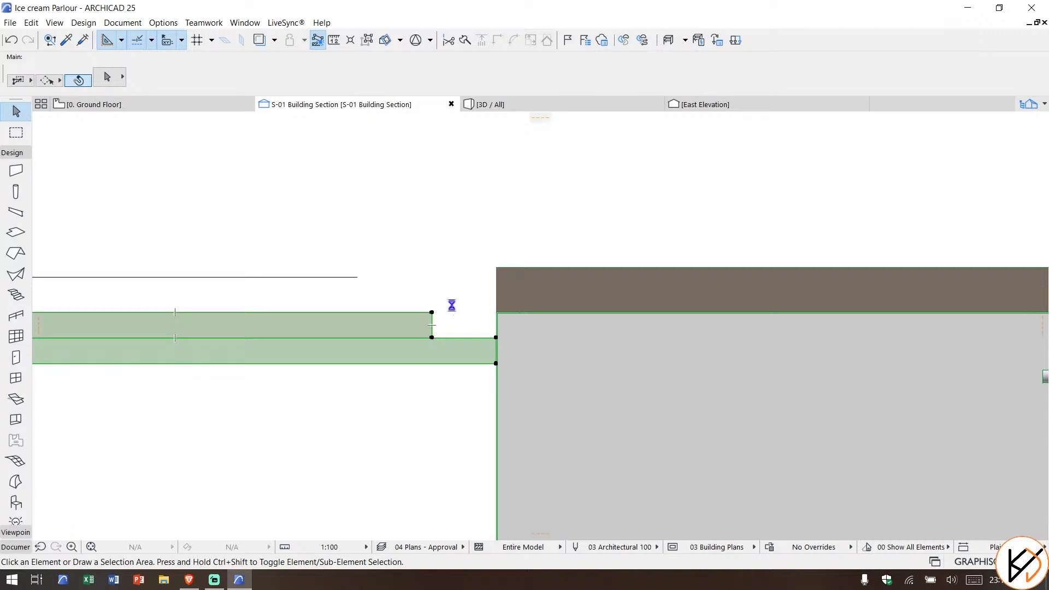
{"action": "scroll", "coordinate": [399, 317], "scroll_direction": "down", "scroll_amount": 5}
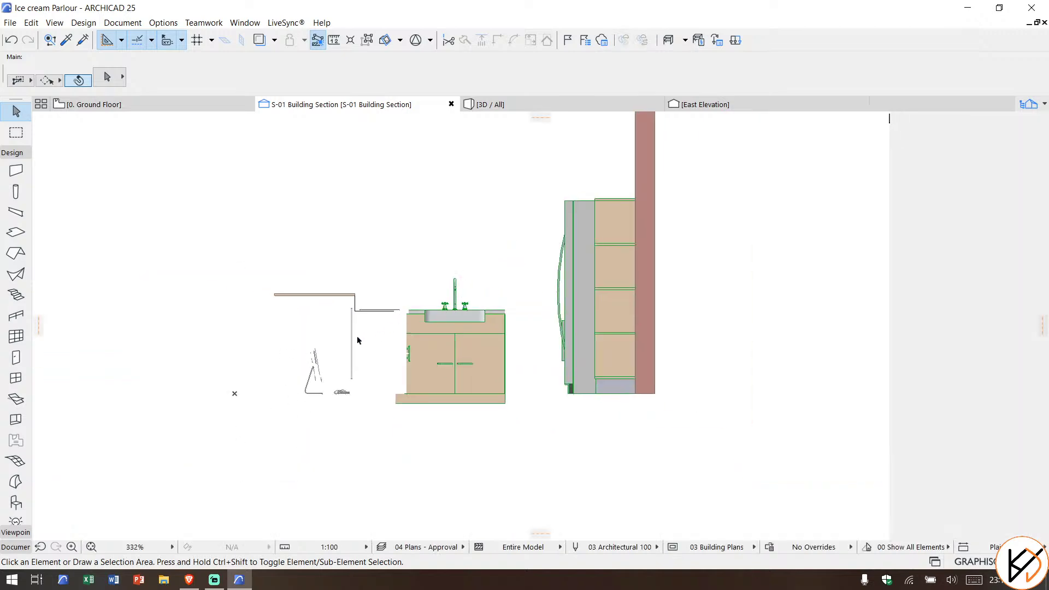
{"action": "middle_click_drag", "start_coordinate": [318, 336], "coordinate": [351, 324]}
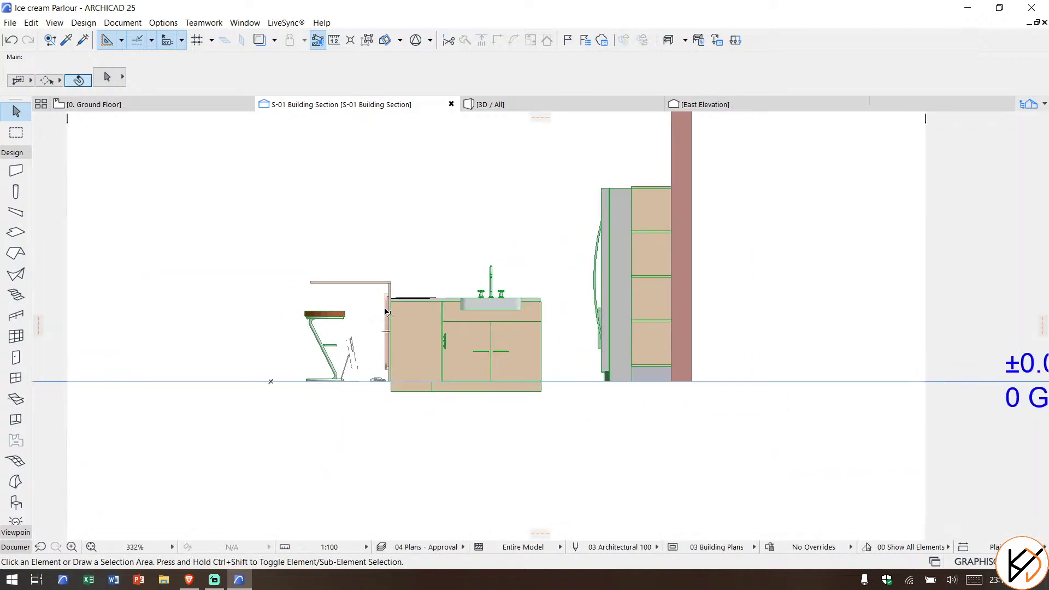
{"action": "middle_click_drag", "start_coordinate": [375, 258], "coordinate": [426, 322]}
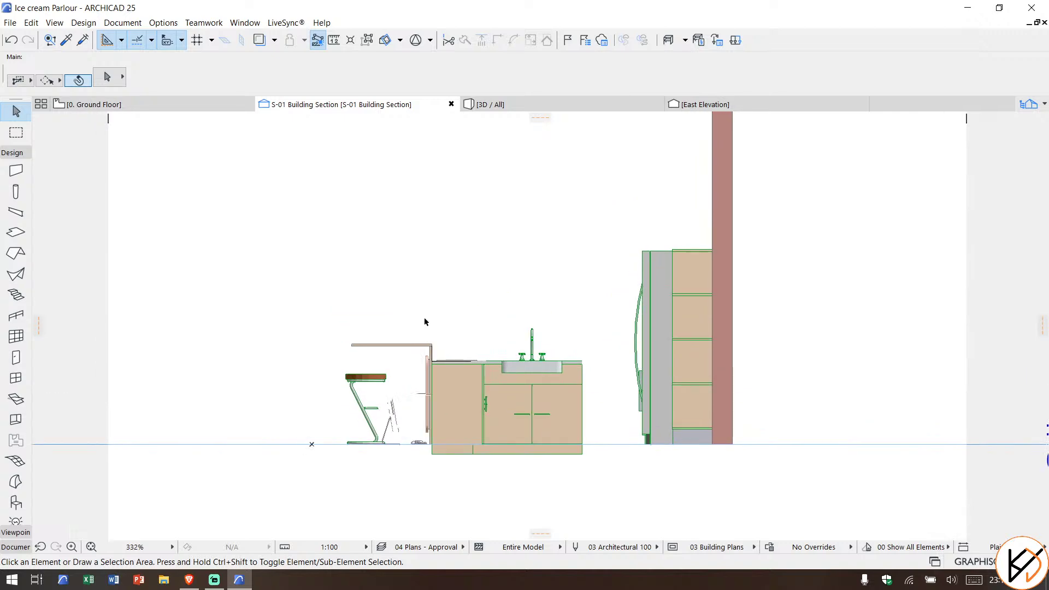
Step: Review the imac_g5 object's type and 3D representation parameters from the ground floor plan, and inspect its position in 3D
{"action": "left_click", "coordinate": [194, 108]}
{"action": "left_click", "coordinate": [503, 290]}
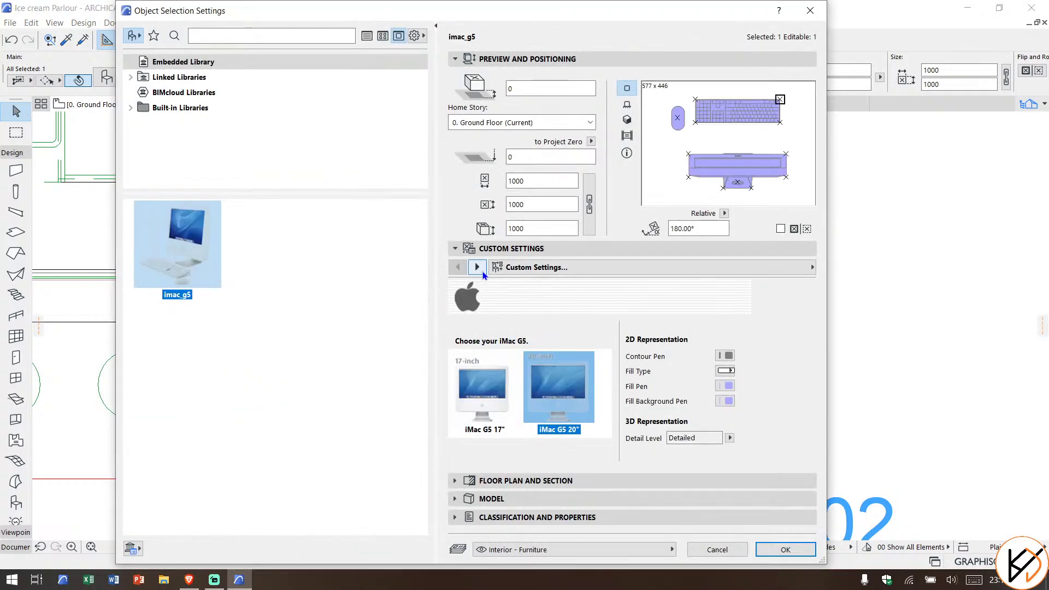
{"action": "left_click", "coordinate": [483, 272]}
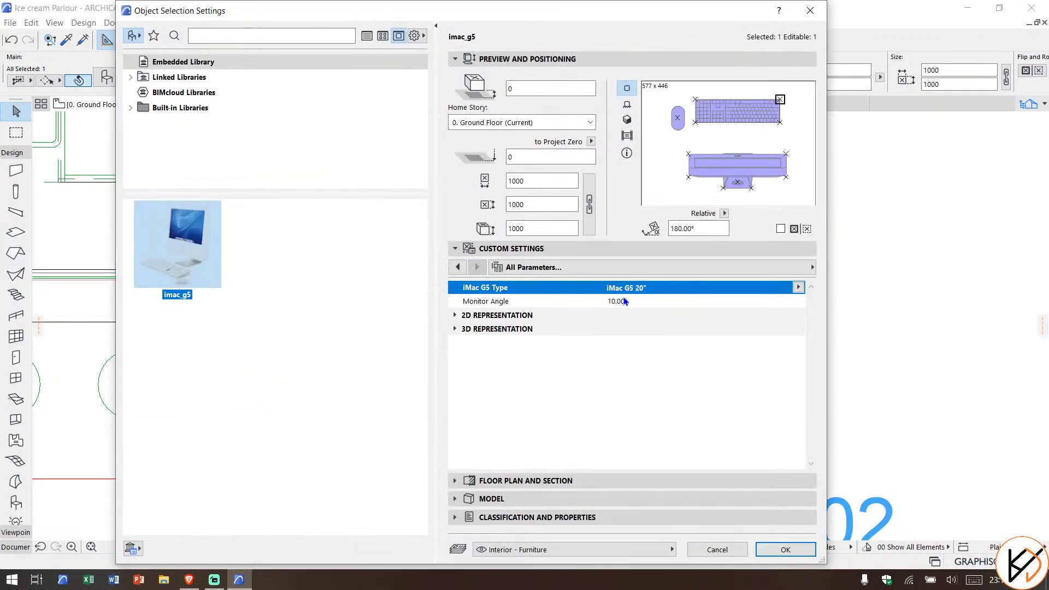
{"action": "left_click", "coordinate": [465, 330]}
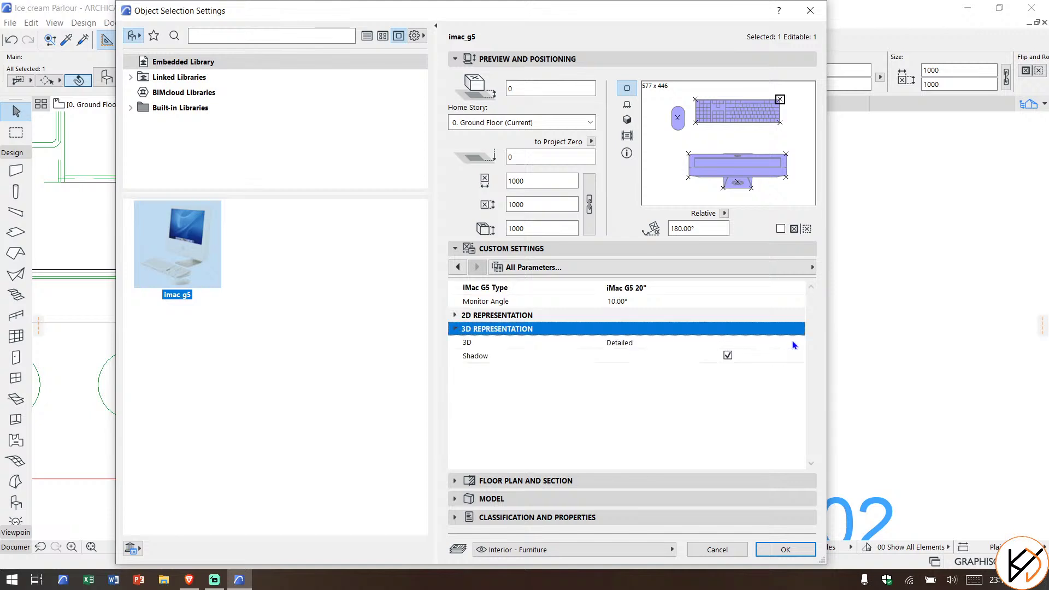
{"action": "left_click", "coordinate": [785, 548]}
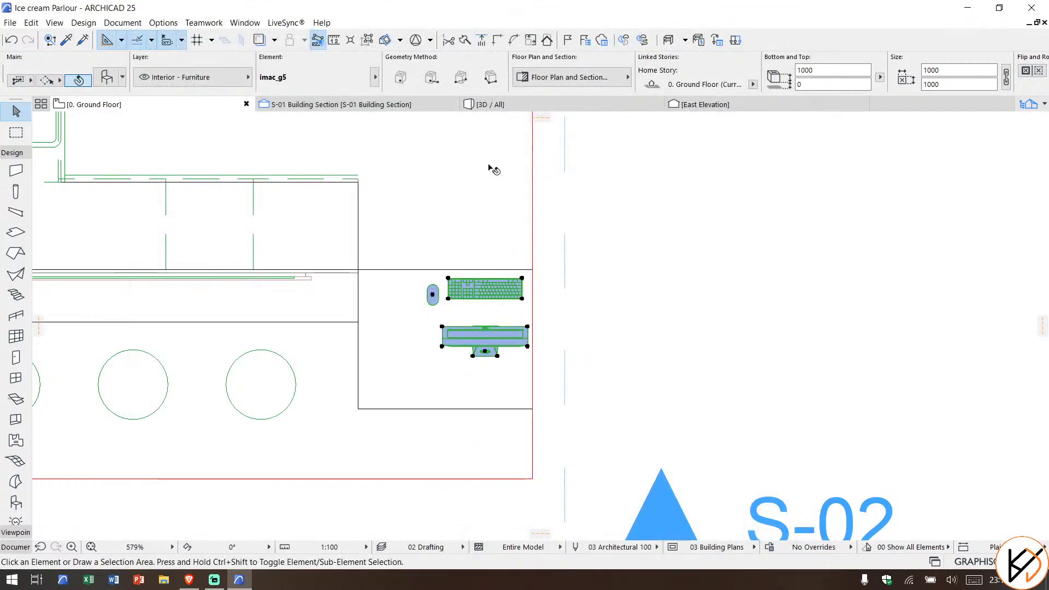
{"action": "left_click", "coordinate": [525, 105]}
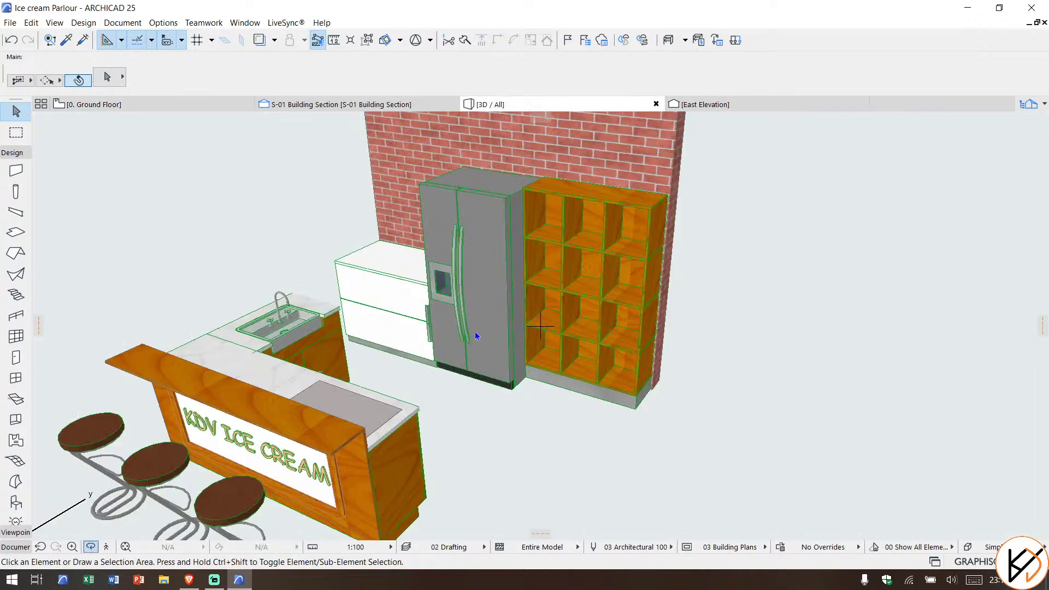
{"action": "middle_click_drag", "start_coordinate": [475, 332], "coordinate": [339, 259], "text": "shift"}
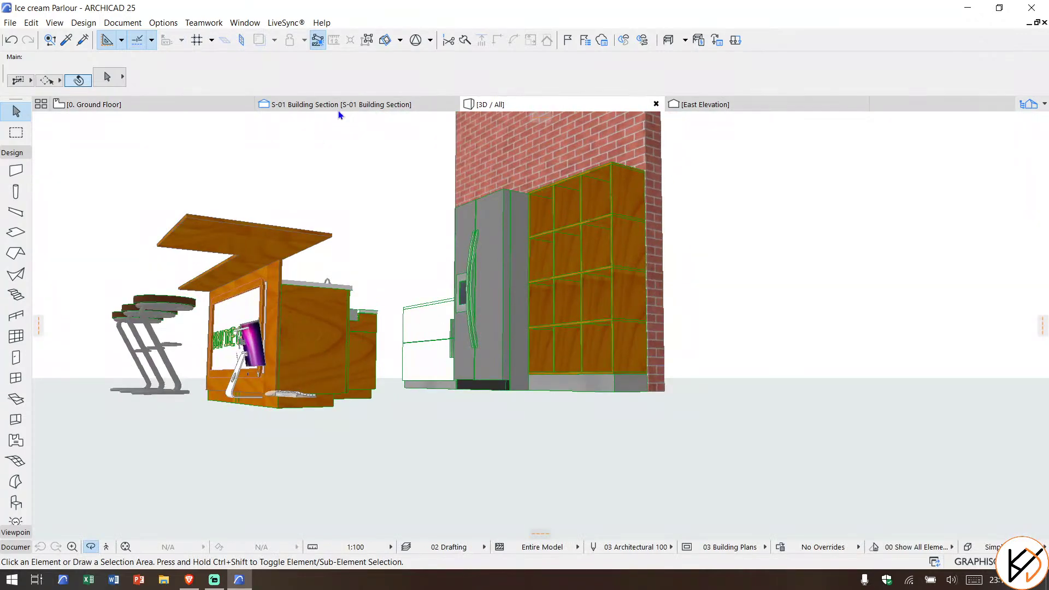
Step: Select the imac_g5 object in the S-01 building section and enter 10000 as its bottom elevation
{"action": "left_click", "coordinate": [355, 105]}
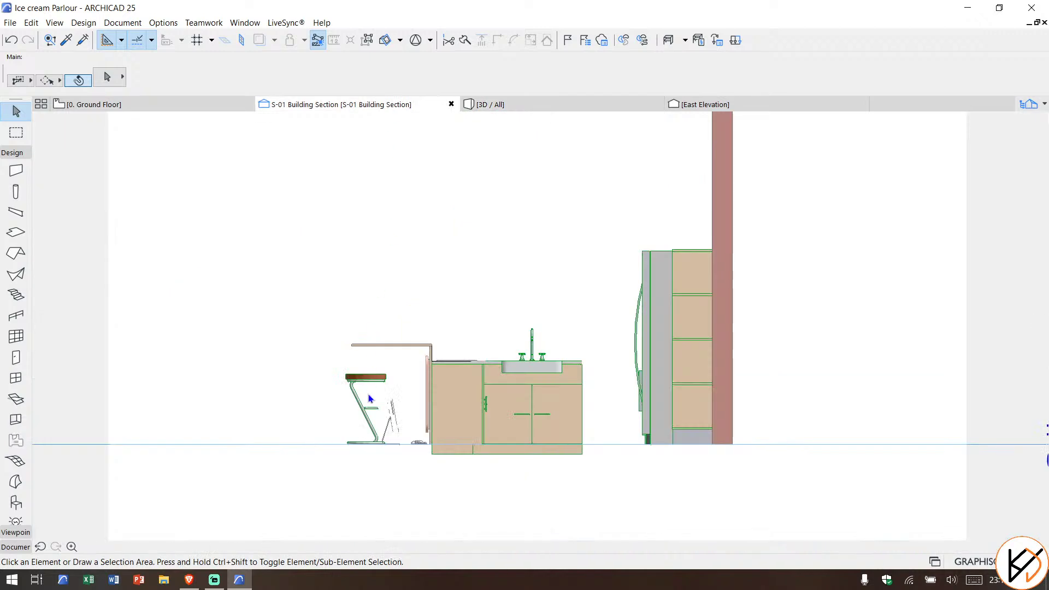
{"action": "scroll", "coordinate": [398, 440], "scroll_direction": "up", "scroll_amount": 5}
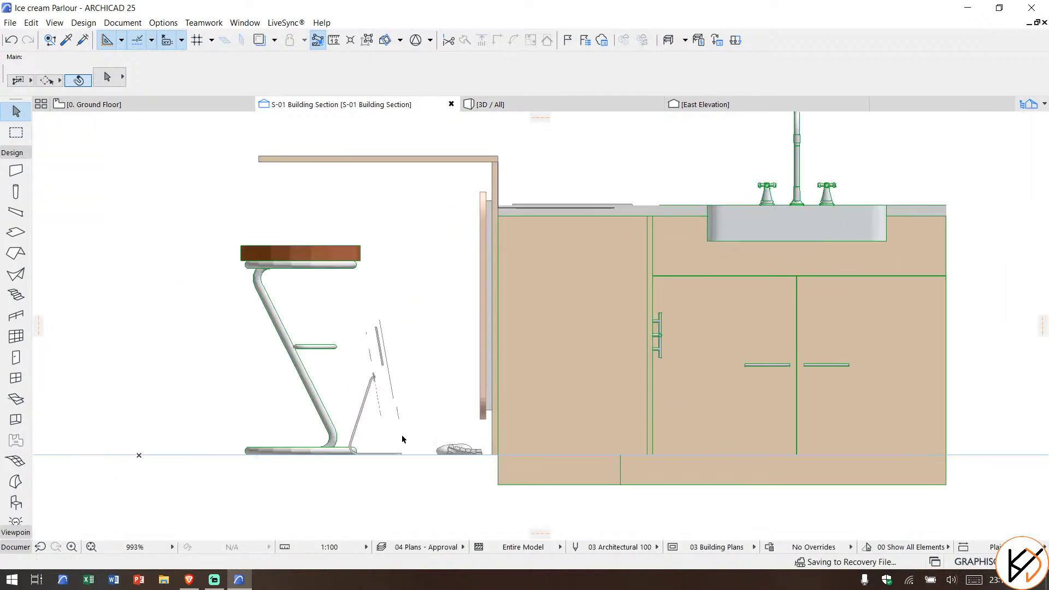
{"action": "left_click", "coordinate": [400, 421]}
{"action": "left_click", "coordinate": [833, 84]}
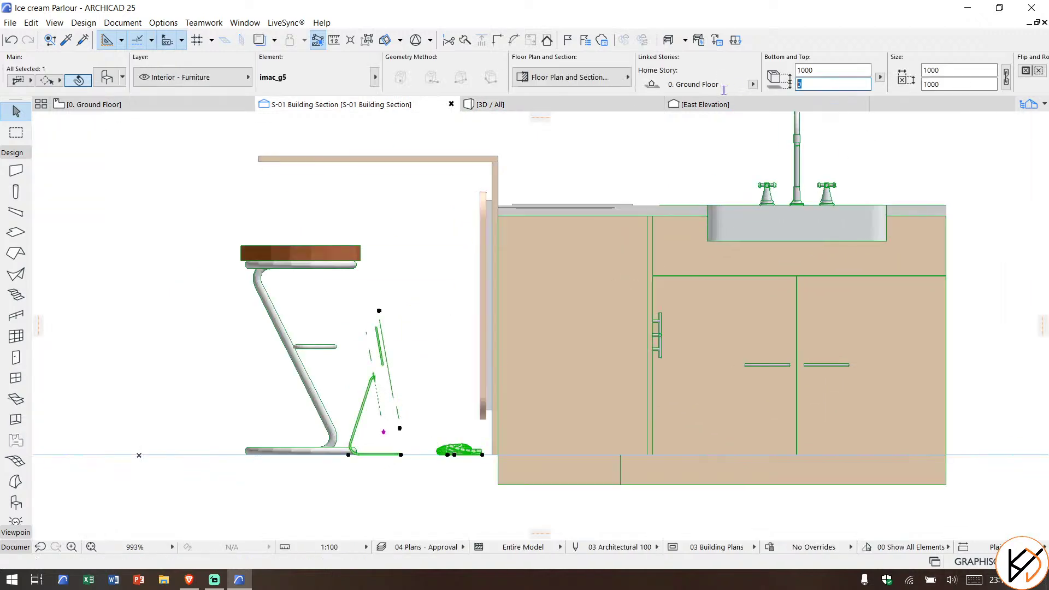
{"action": "type", "text": "10000"}
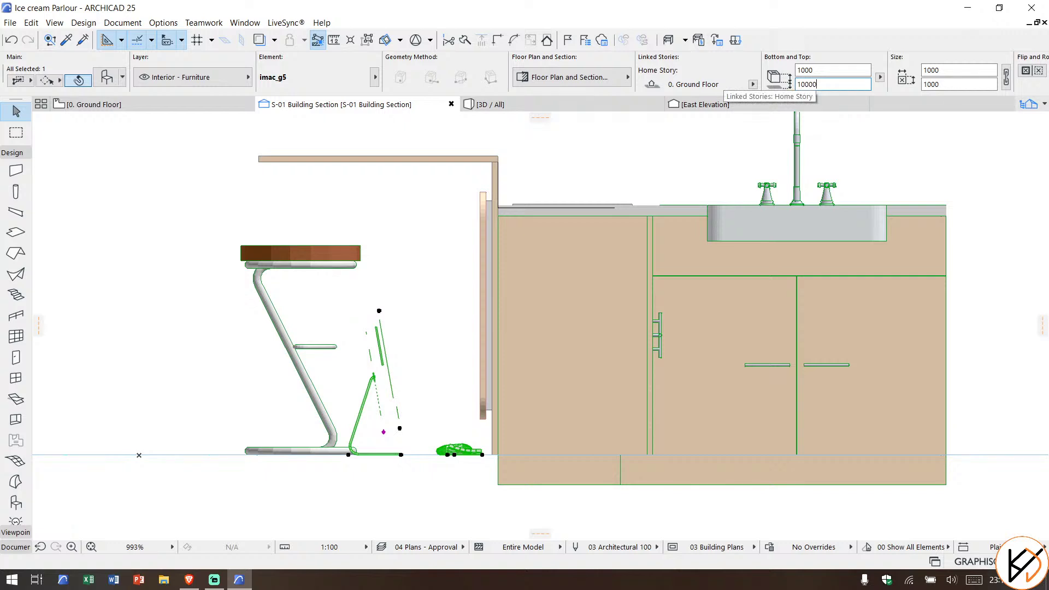
Step: Set the elevation of the selected iMac object to 1000 so it sits on the raised counter slab
{"action": "key", "text": "Return"}
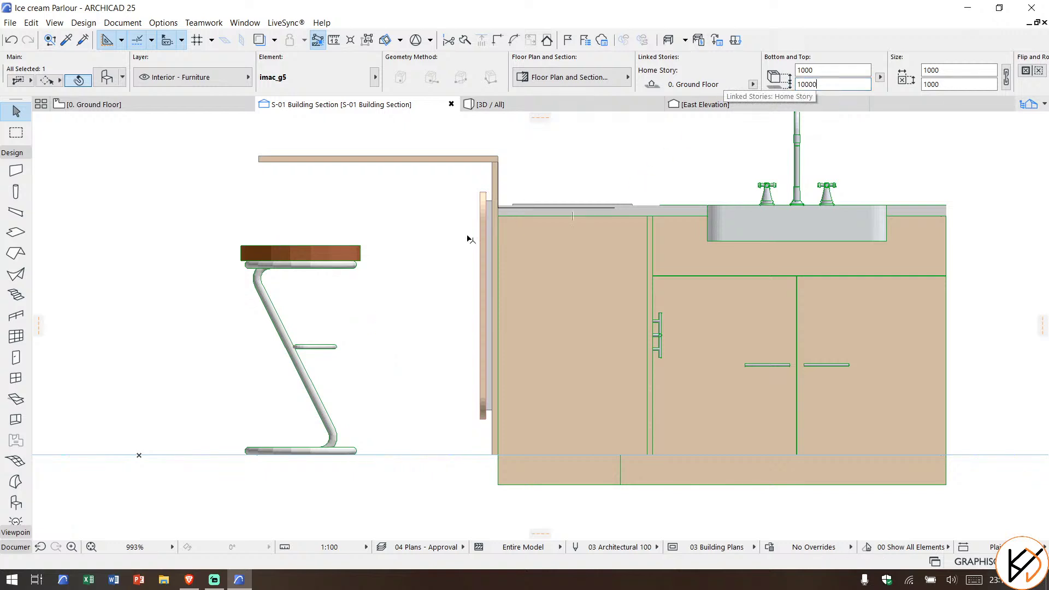
{"action": "scroll", "coordinate": [460, 238], "scroll_direction": "down", "scroll_amount": 4}
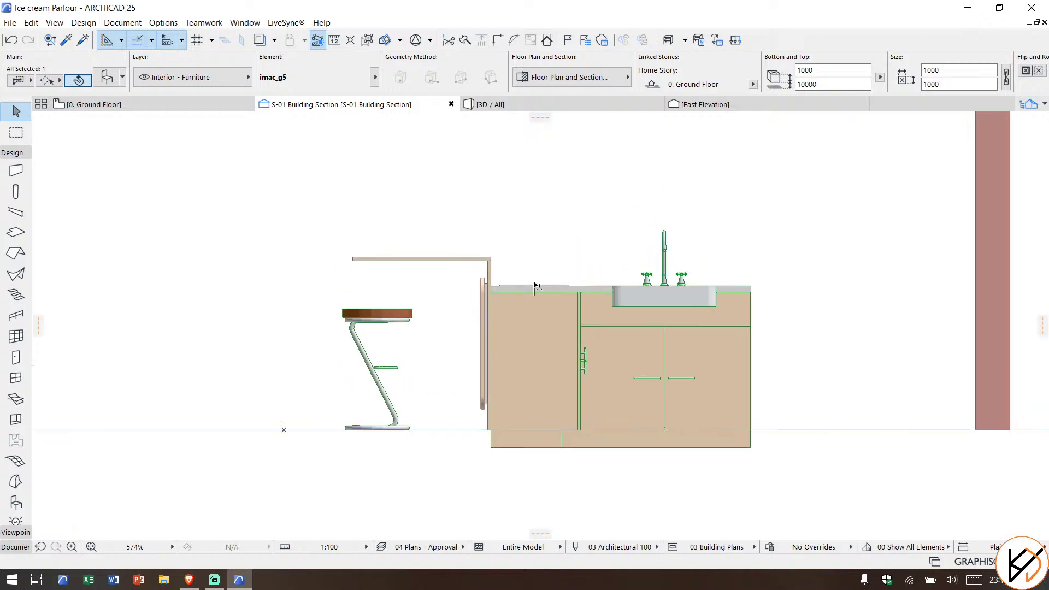
{"action": "scroll", "coordinate": [591, 212], "scroll_direction": "down", "scroll_amount": 1}
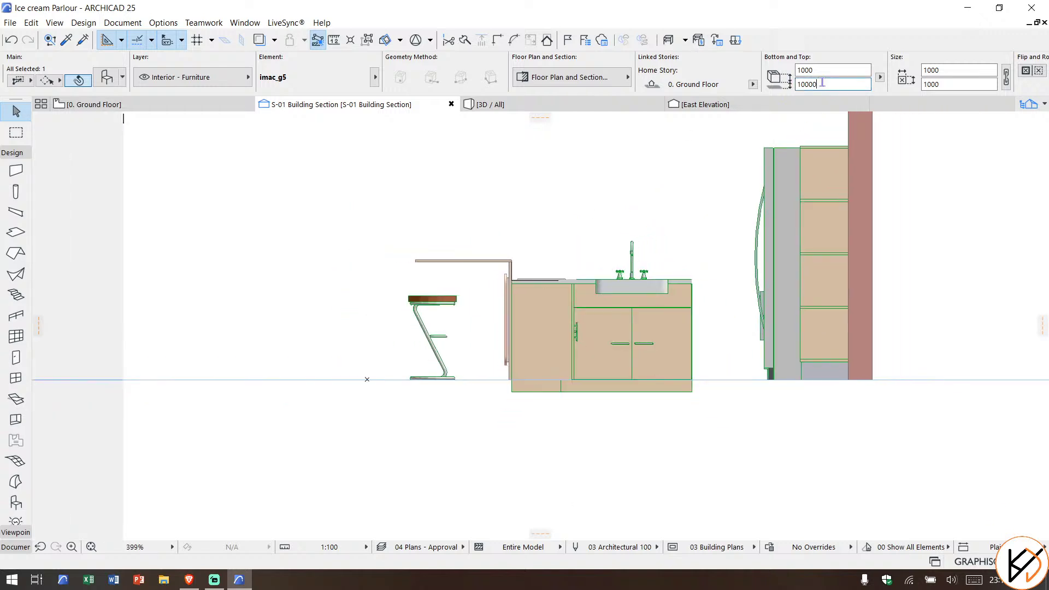
{"action": "key", "text": "Return"}
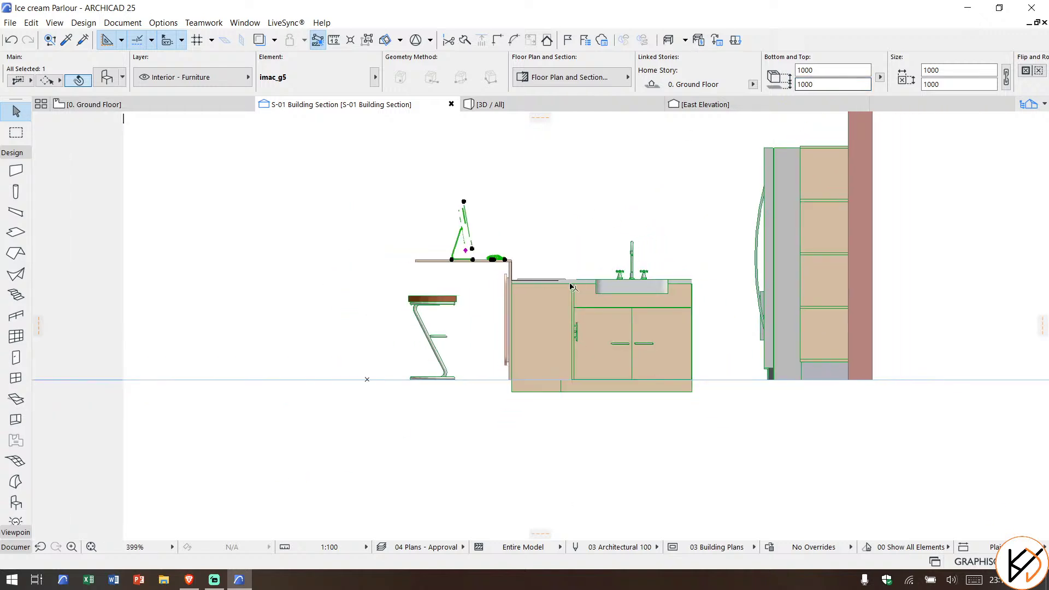
{"action": "scroll", "coordinate": [499, 255], "scroll_direction": "up", "scroll_amount": 6}
{"action": "key", "text": "Escape"}
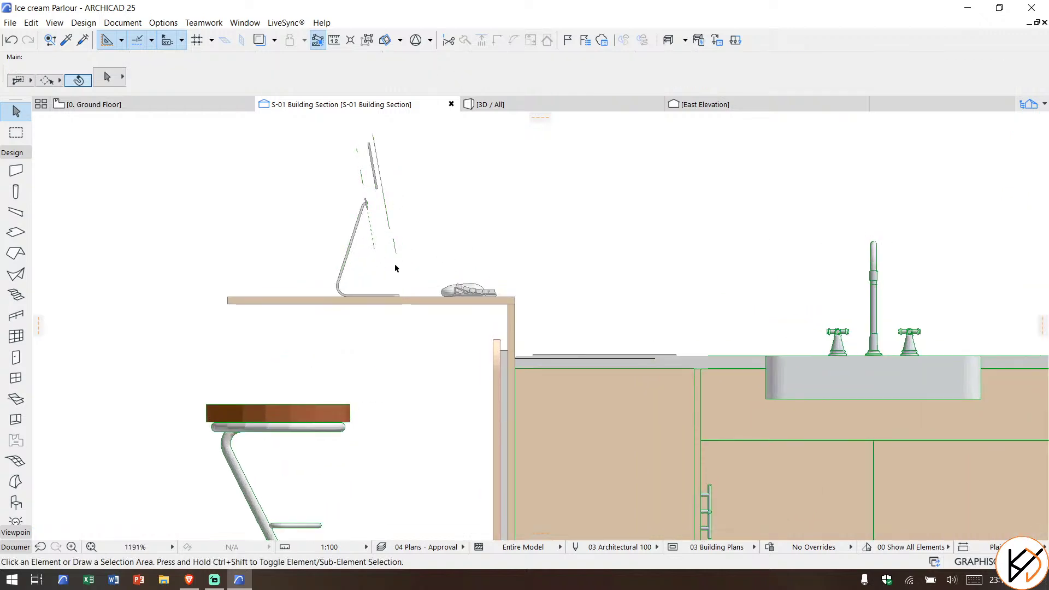
Step: Change the contour pen of the iMac object on the raised counter to black in its object settings
{"action": "left_click", "coordinate": [392, 236]}
{"action": "key", "text": "Escape"}
{"action": "left_click", "coordinate": [397, 253]}
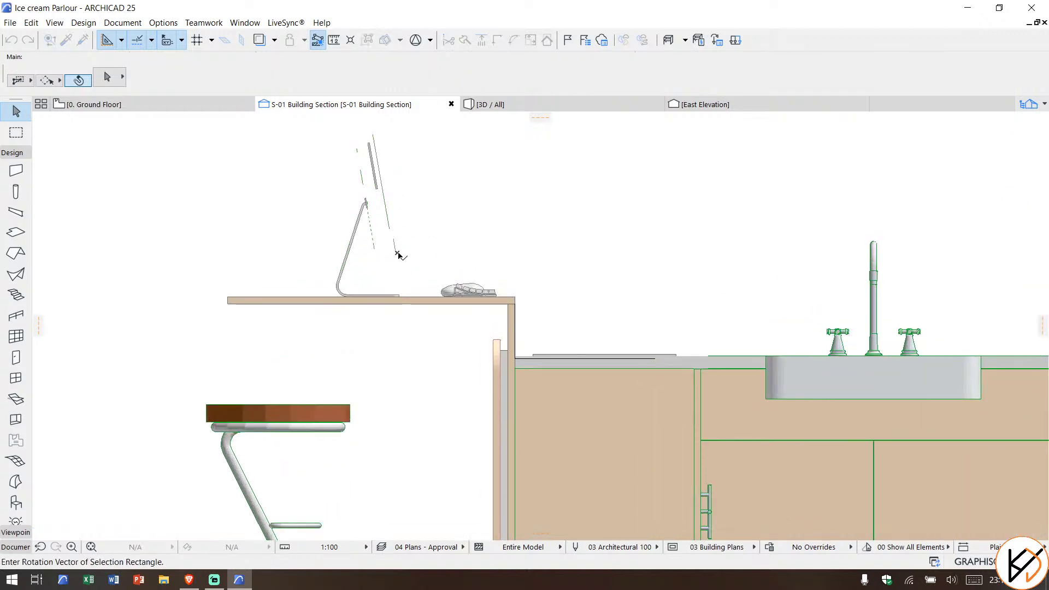
{"action": "key", "text": "Escape"}
{"action": "left_click", "coordinate": [472, 291]}
{"action": "scroll", "coordinate": [543, 328], "scroll_direction": "down", "scroll_amount": 2}
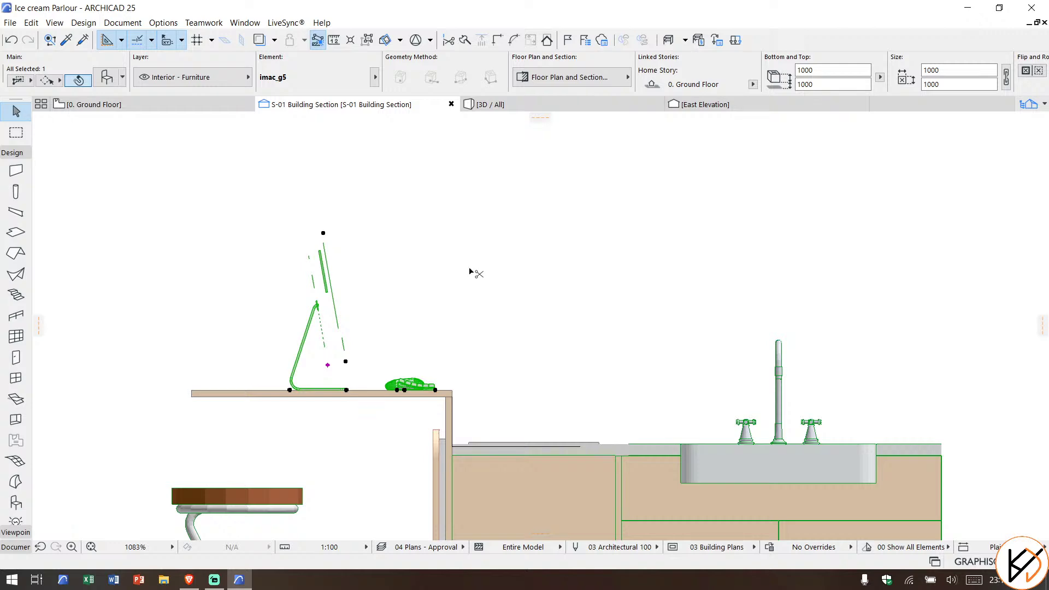
{"action": "right_click", "coordinate": [461, 235]}
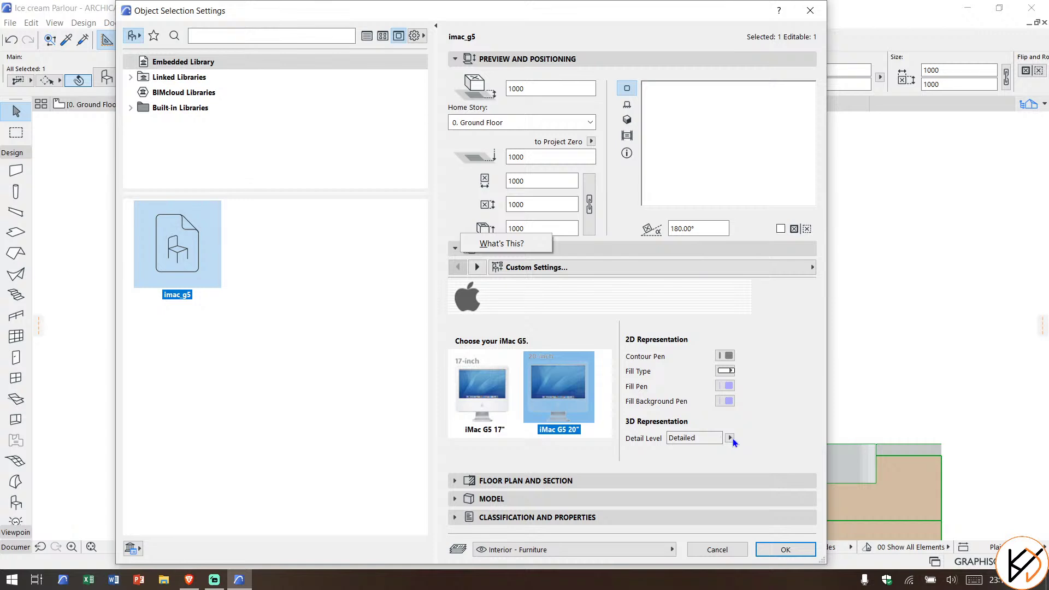
{"action": "left_click", "coordinate": [730, 356]}
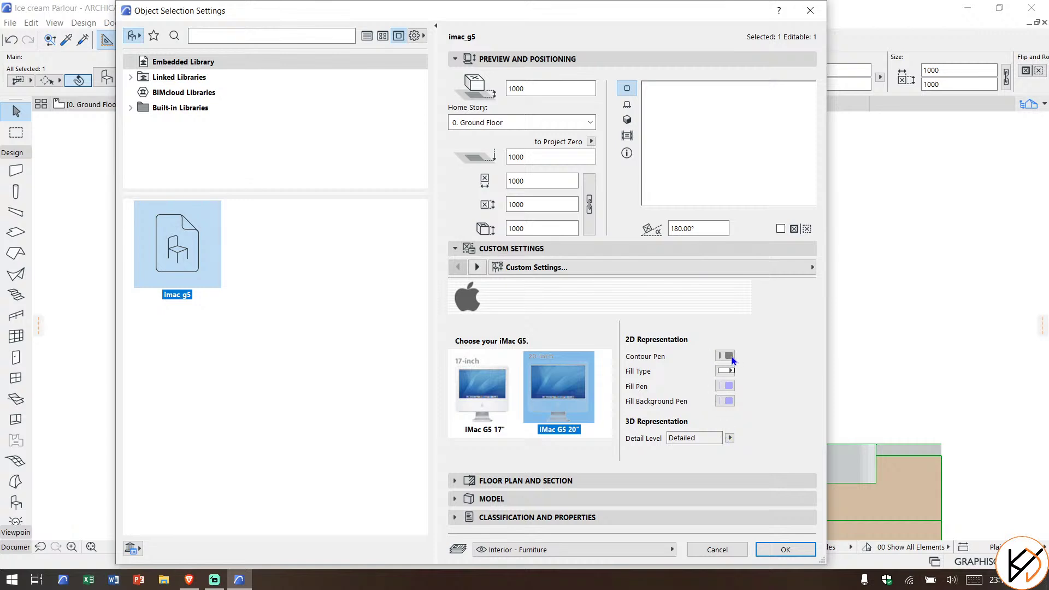
{"action": "left_click", "coordinate": [733, 361]}
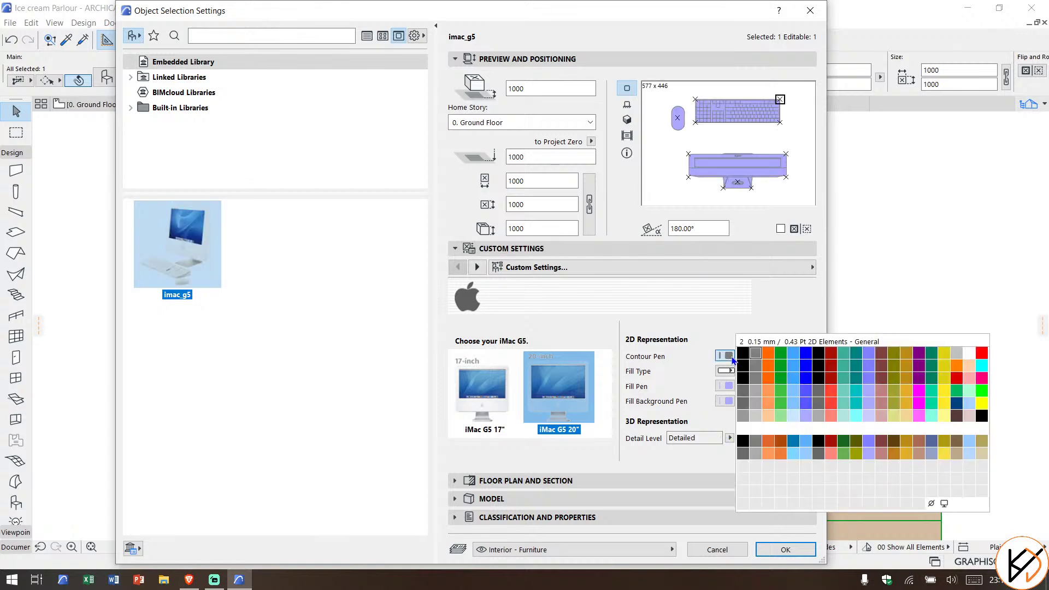
{"action": "left_click", "coordinate": [735, 359]}
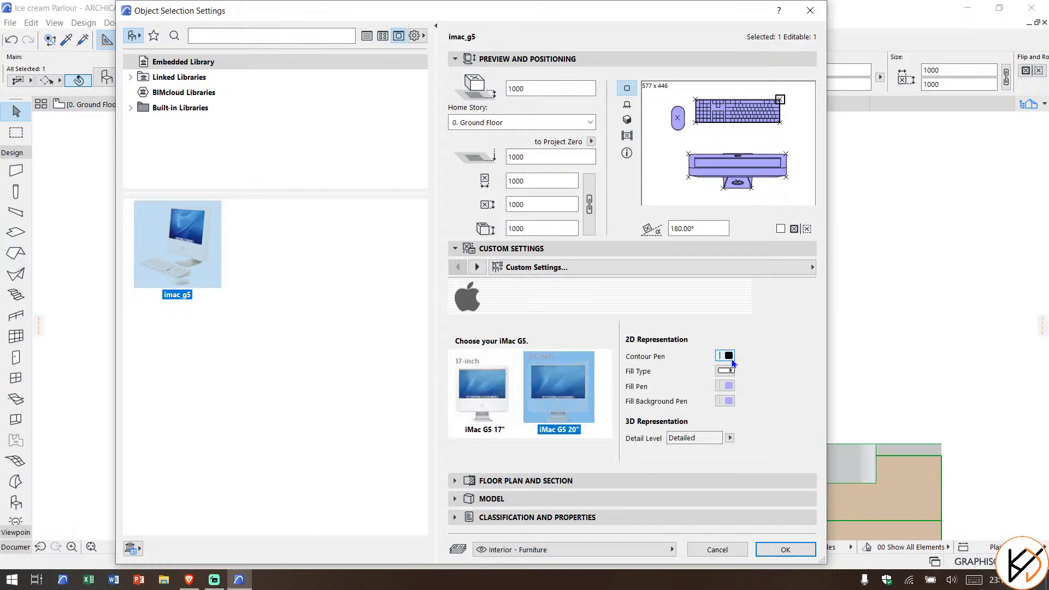
{"action": "left_click", "coordinate": [476, 268]}
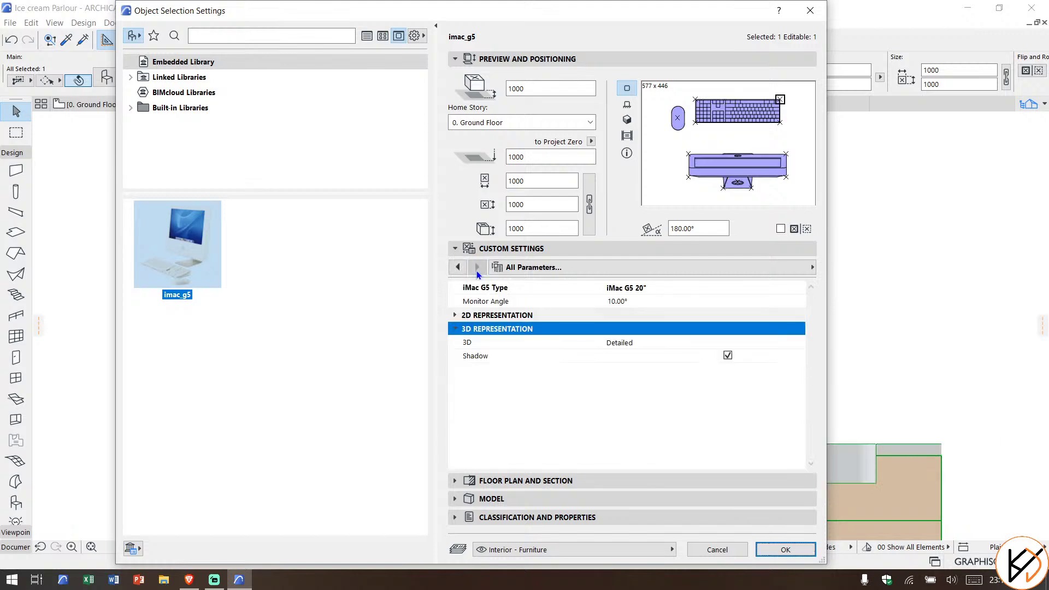
{"action": "left_click", "coordinate": [783, 553]}
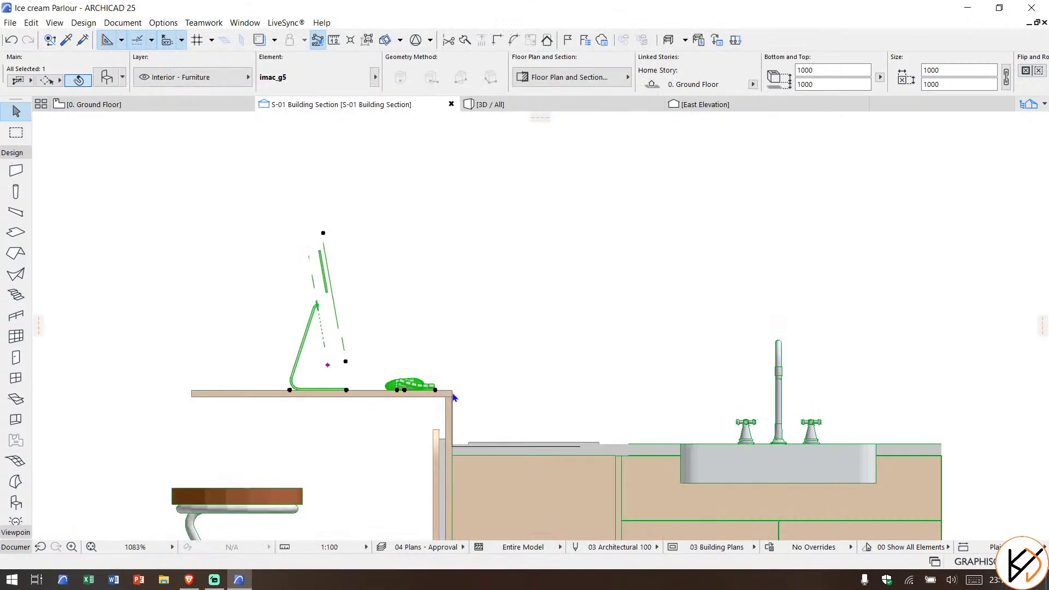
{"action": "key", "text": "Escape"}
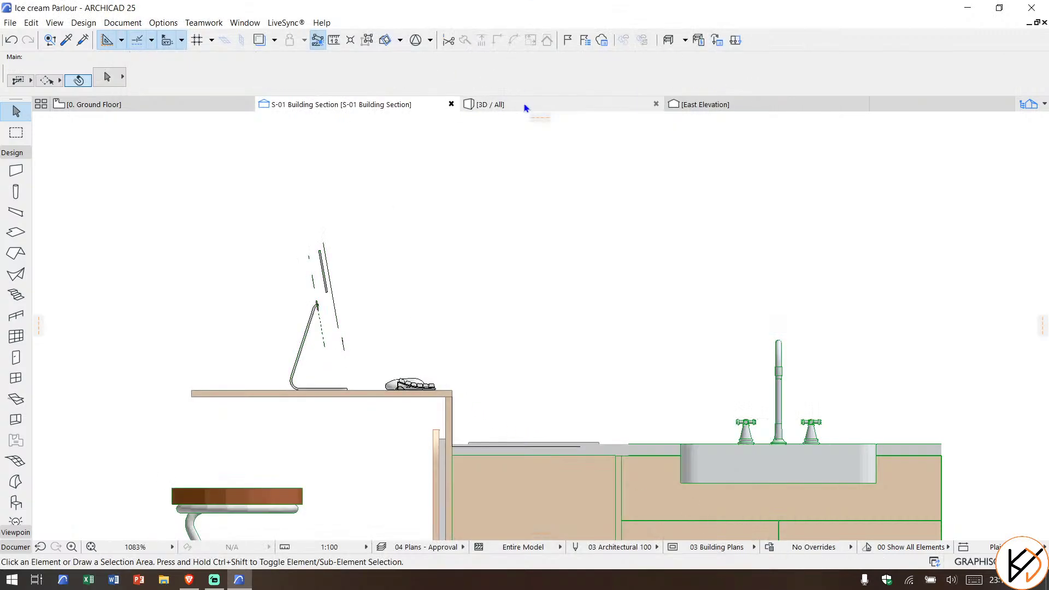
Step: On the ground floor plan, delete the drafting line along the outer edge of the slab under the iMac
{"action": "left_click", "coordinate": [523, 107]}
{"action": "middle_click_drag", "start_coordinate": [403, 452], "coordinate": [172, 224], "text": "shift"}
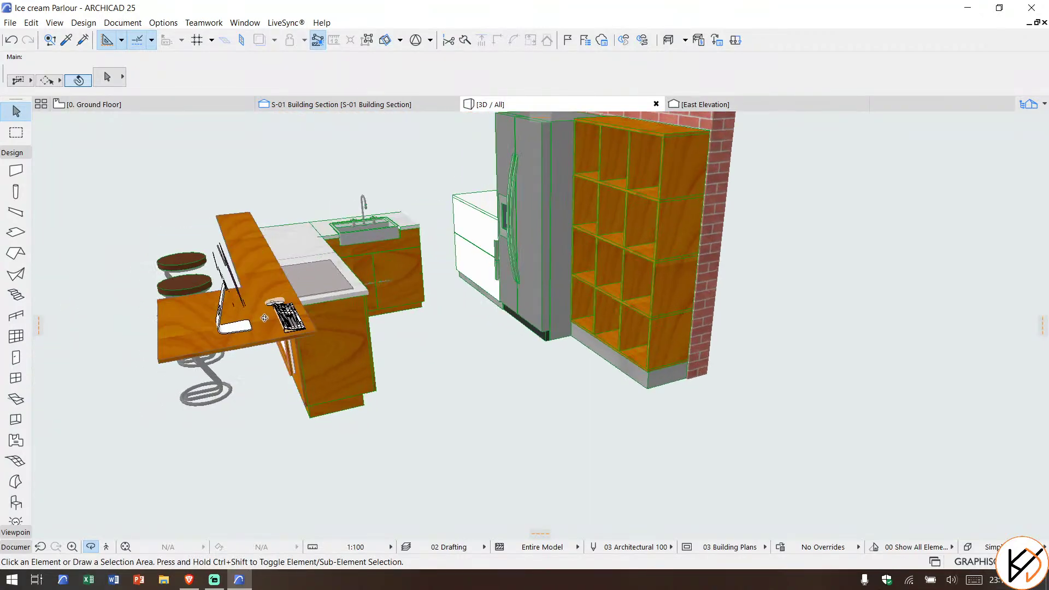
{"action": "left_click", "coordinate": [175, 105]}
{"action": "left_click", "coordinate": [503, 454]}
{"action": "scroll", "coordinate": [480, 438], "scroll_direction": "up", "scroll_amount": 3}
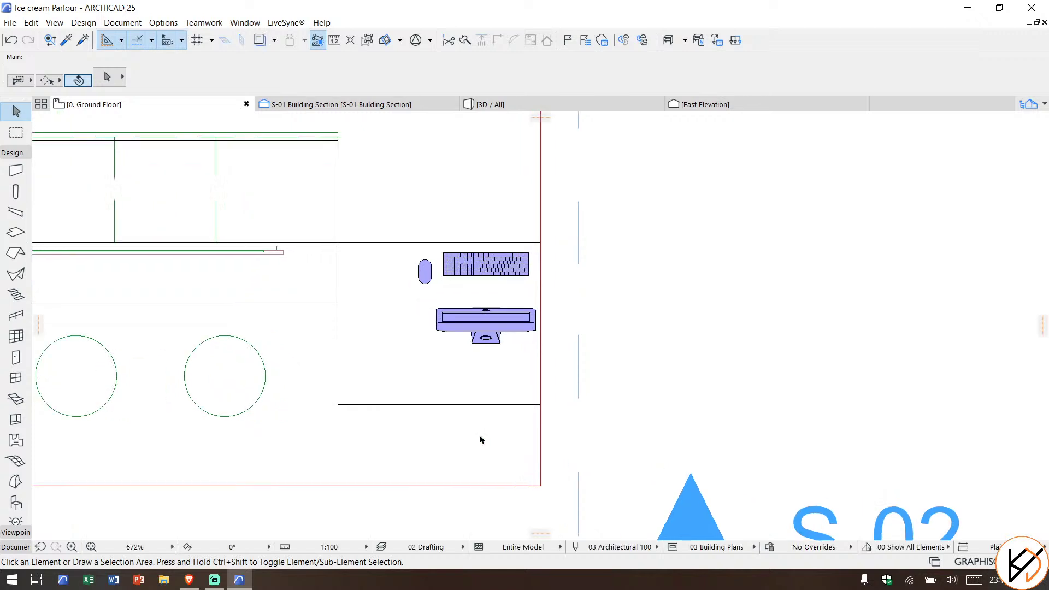
{"action": "left_click", "coordinate": [478, 376]}
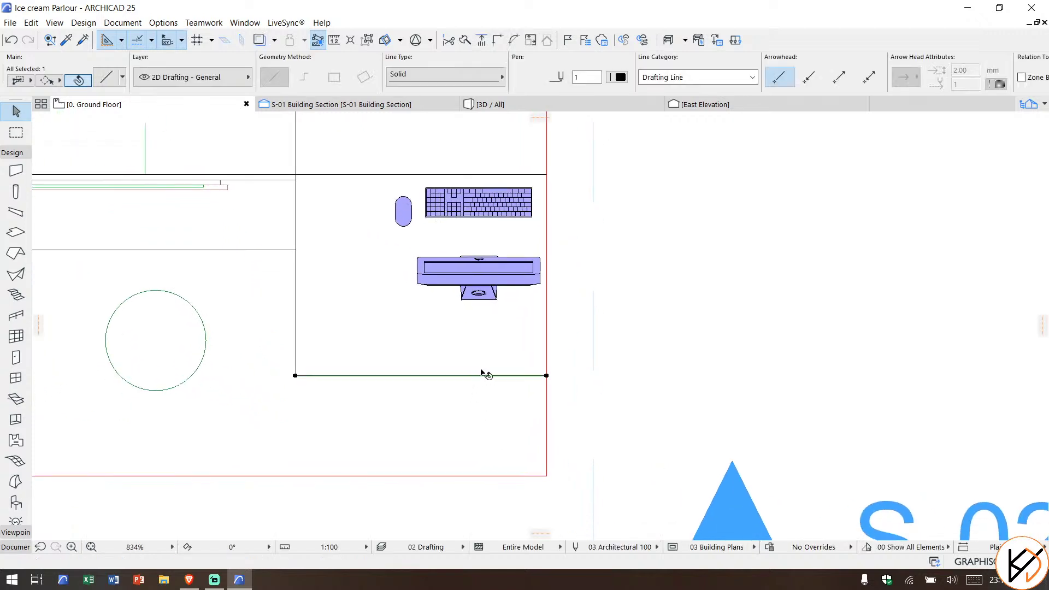
{"action": "key", "text": "Escape"}
Step: Offset the outer edge of the plywood slab under the iMac inward by 200
{"action": "left_click", "coordinate": [480, 376]}
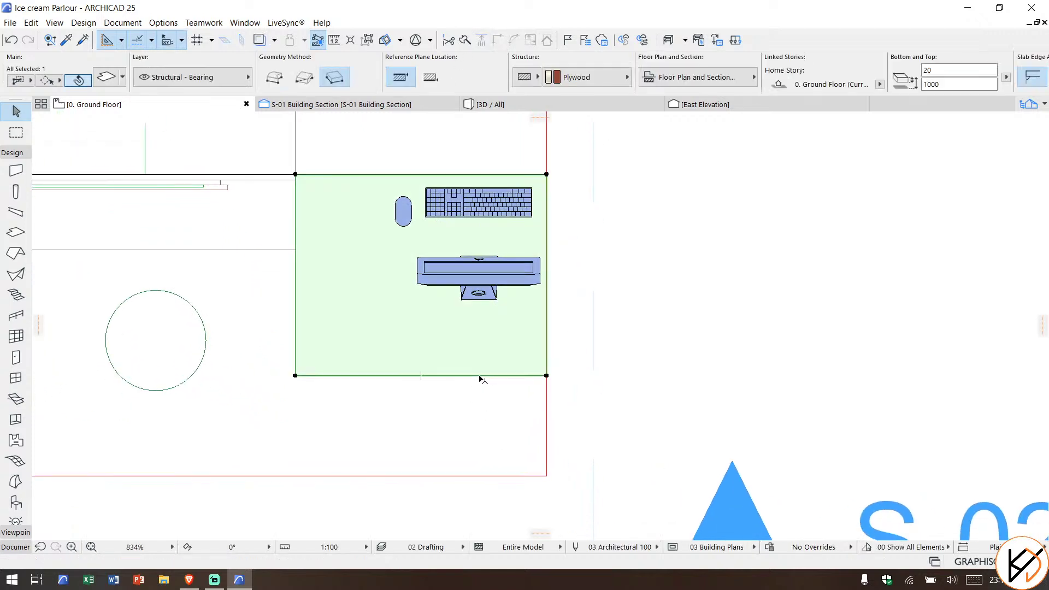
{"action": "left_click", "coordinate": [479, 376]}
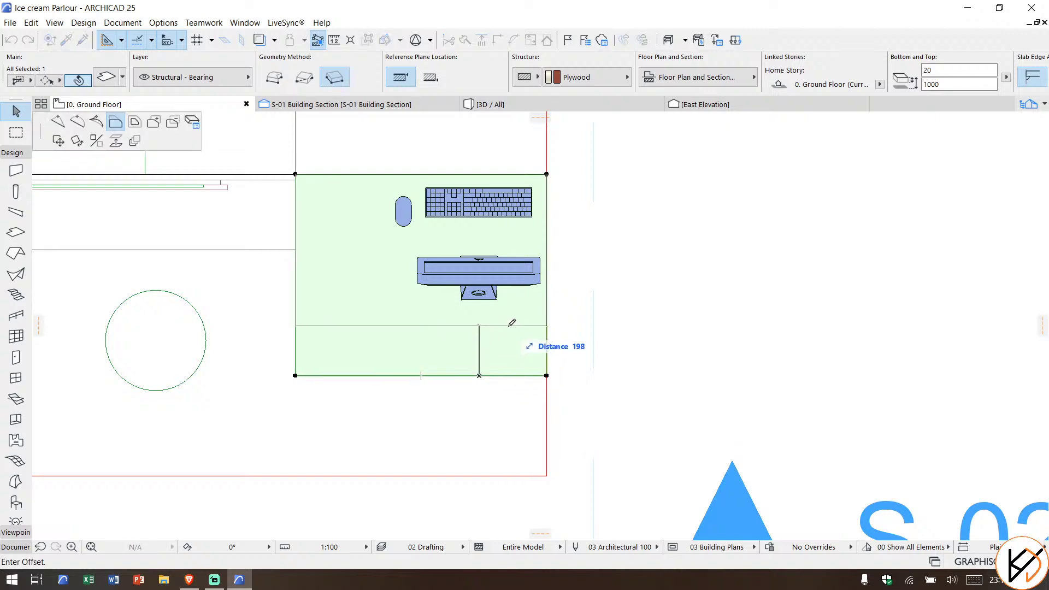
{"action": "type", "text": "200"}
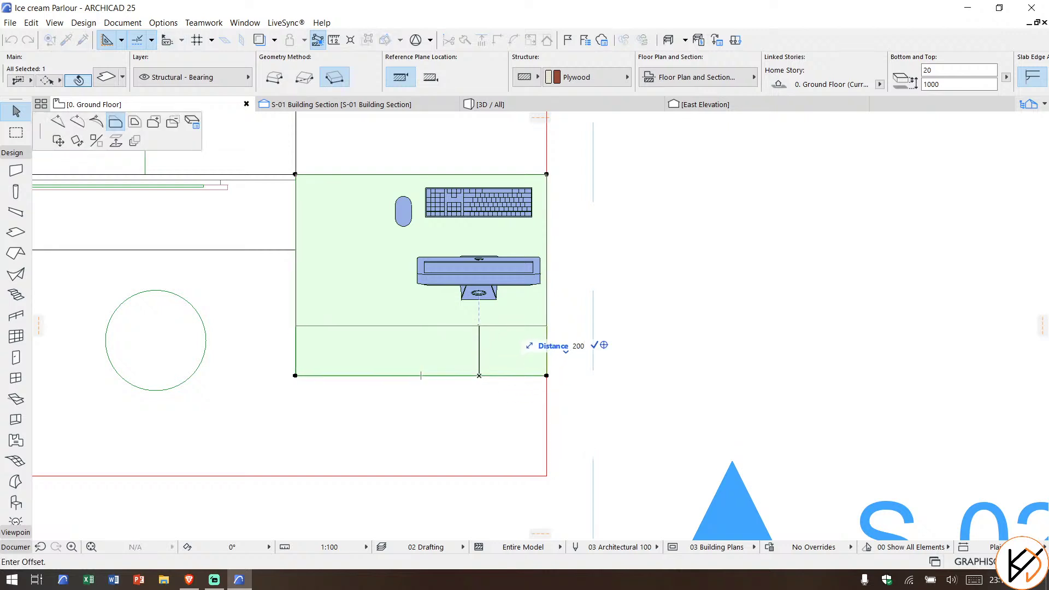
{"action": "key", "text": "Return"}
{"action": "left_click", "coordinate": [322, 356]}
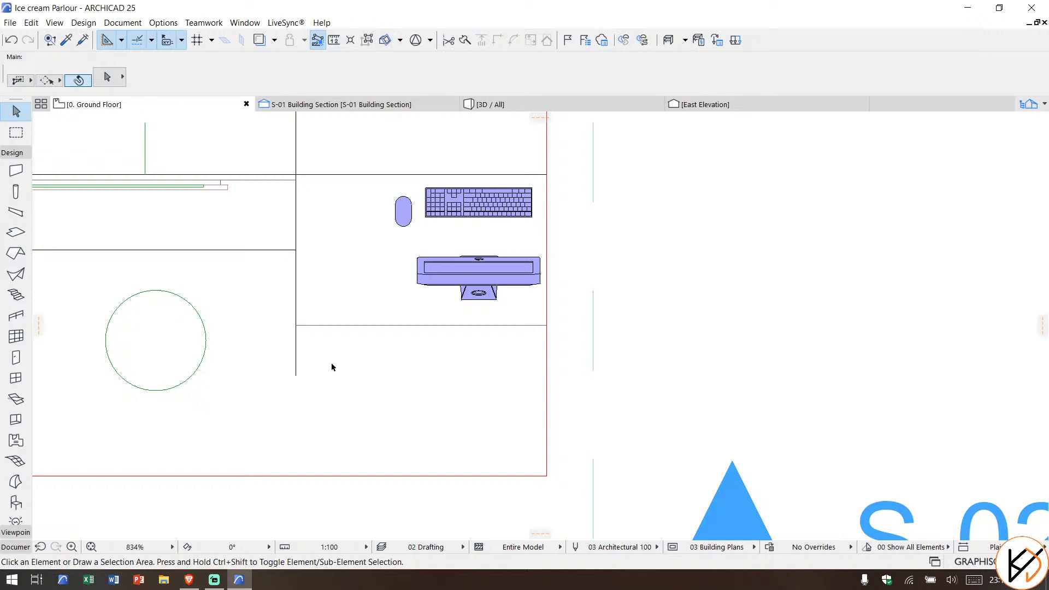
Step: In building section S-01, draw a vertical line starting 200 outward from the raised slab's free end and running down to the floor level
{"action": "double_click", "coordinate": [296, 363]}
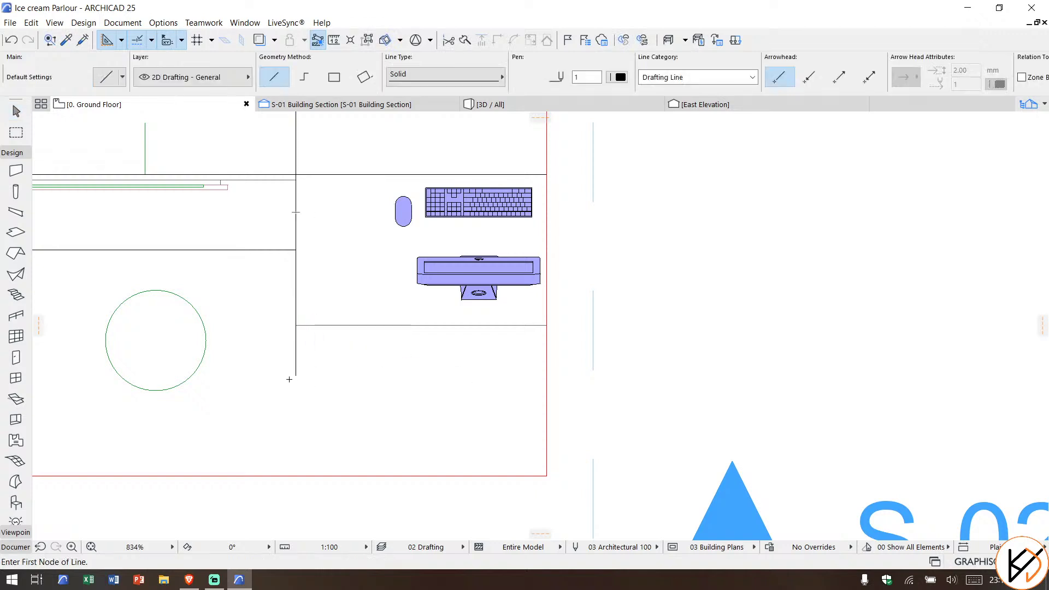
{"action": "left_click", "coordinate": [334, 105]}
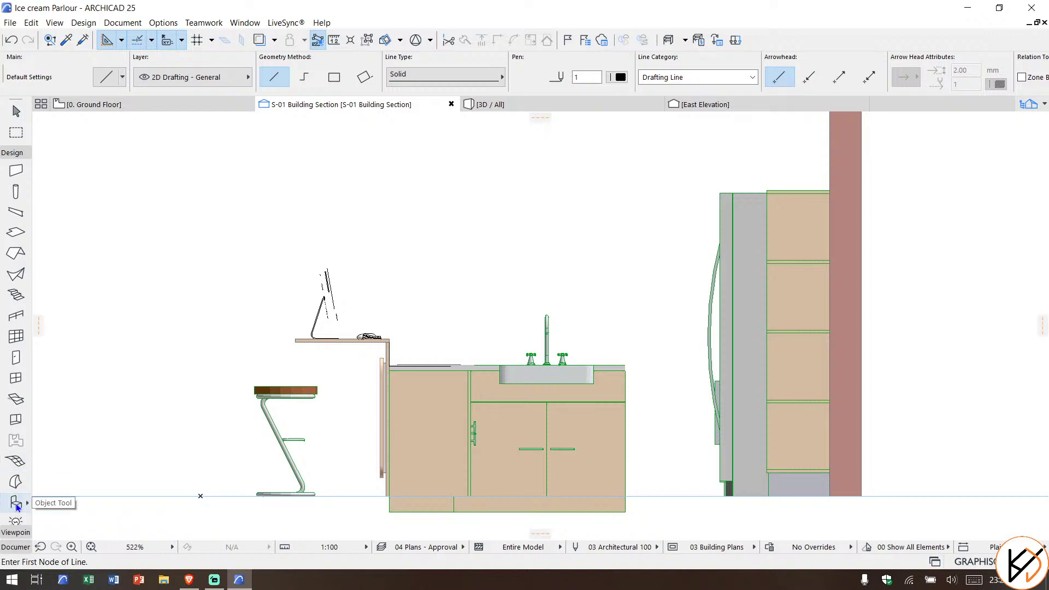
{"action": "left_click", "coordinate": [12, 153]}
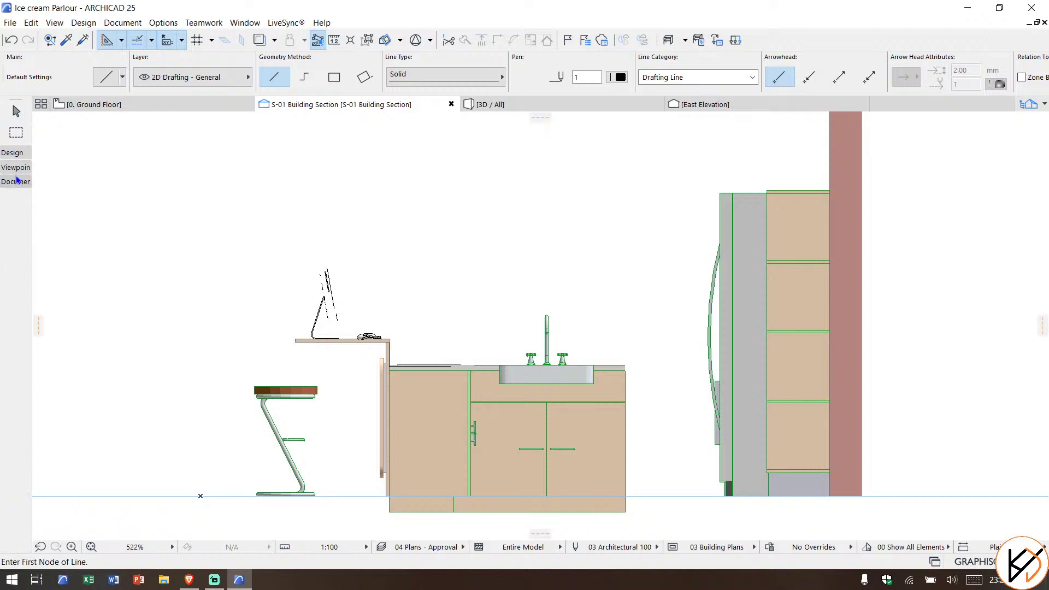
{"action": "left_click", "coordinate": [16, 181]}
{"action": "middle_click_drag", "start_coordinate": [289, 360], "coordinate": [334, 309]}
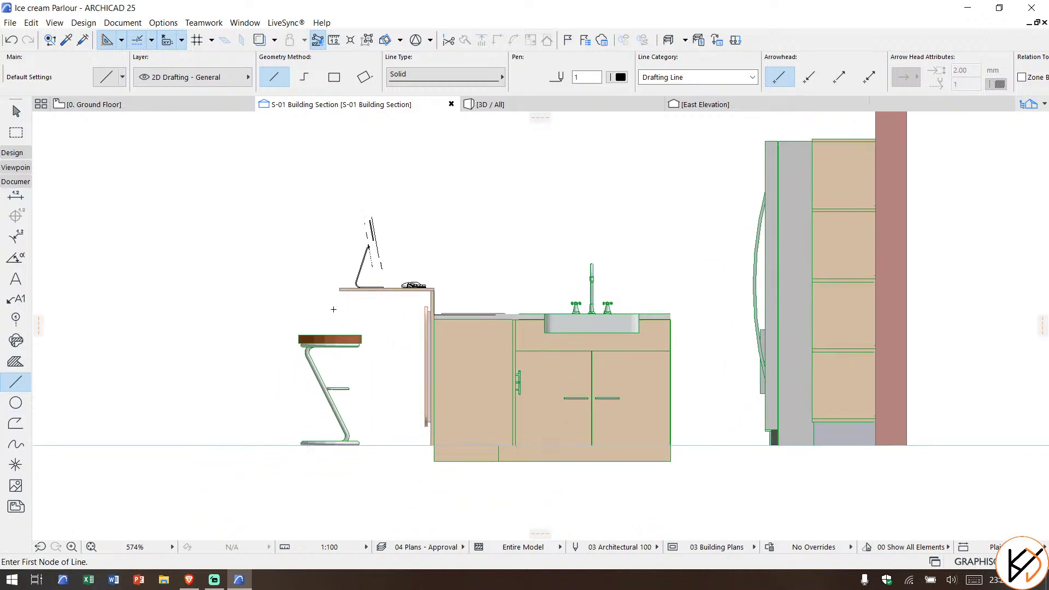
{"action": "scroll", "coordinate": [333, 309], "scroll_direction": "up", "scroll_amount": 2}
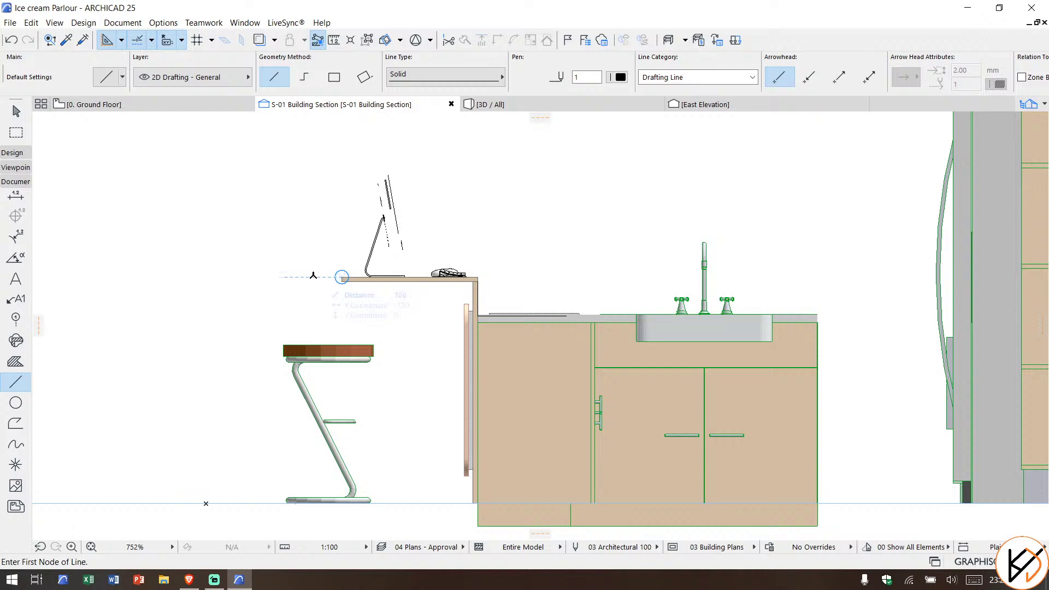
{"action": "type", "text": "2."}
{"action": "type", "text": "00"}
{"action": "key", "text": "Return"}
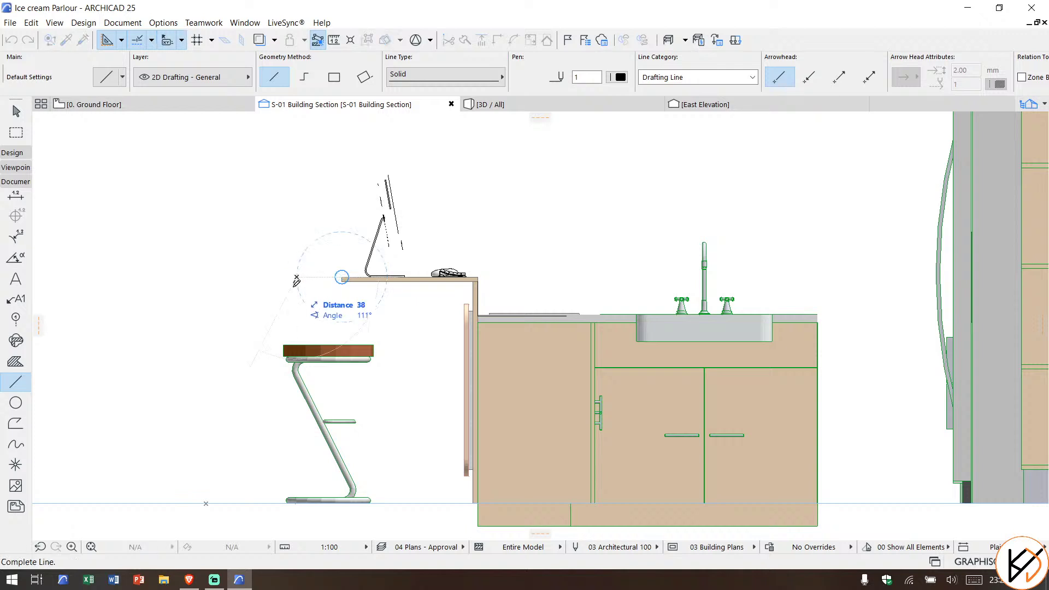
{"action": "scroll", "coordinate": [288, 295], "scroll_direction": "down", "scroll_amount": 5}
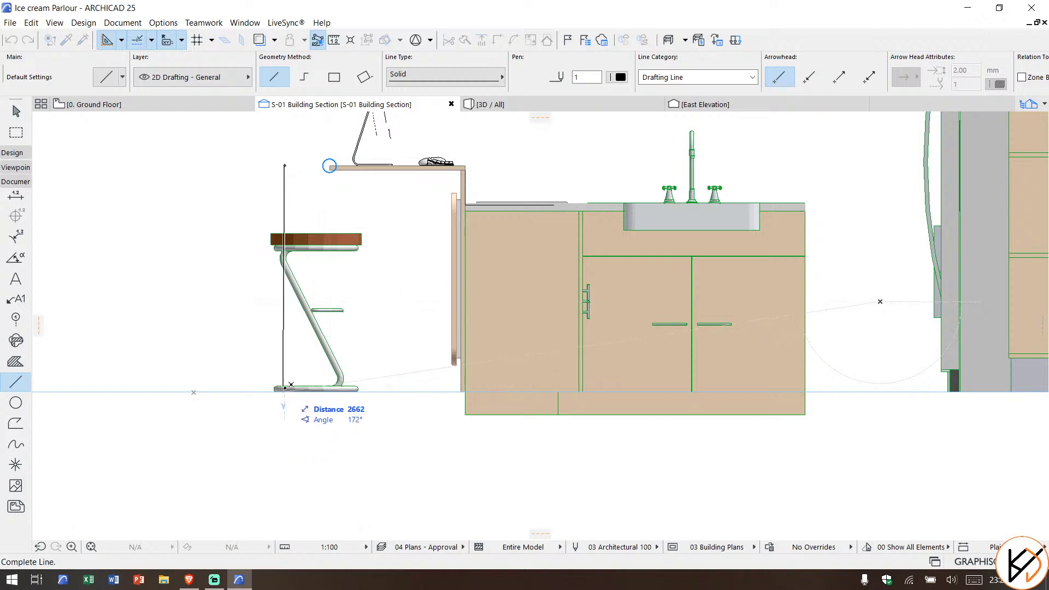
{"action": "scroll", "coordinate": [285, 390], "scroll_direction": "up", "scroll_amount": 4}
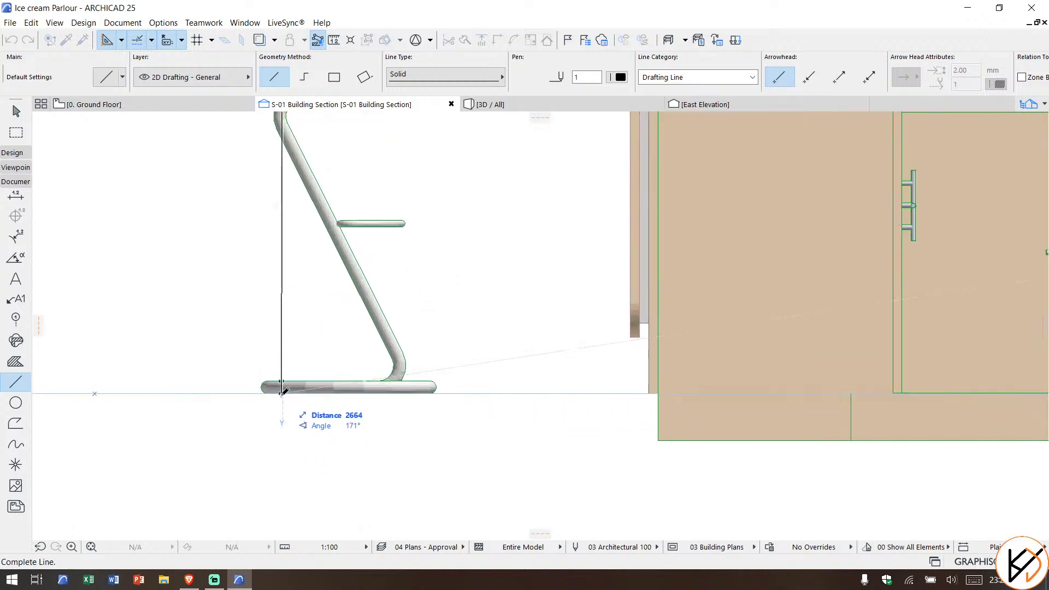
{"action": "left_click", "coordinate": [282, 390]}
{"action": "scroll", "coordinate": [301, 335], "scroll_direction": "down", "scroll_amount": 3}
{"action": "middle_click_drag", "start_coordinate": [303, 341], "coordinate": [289, 376]}
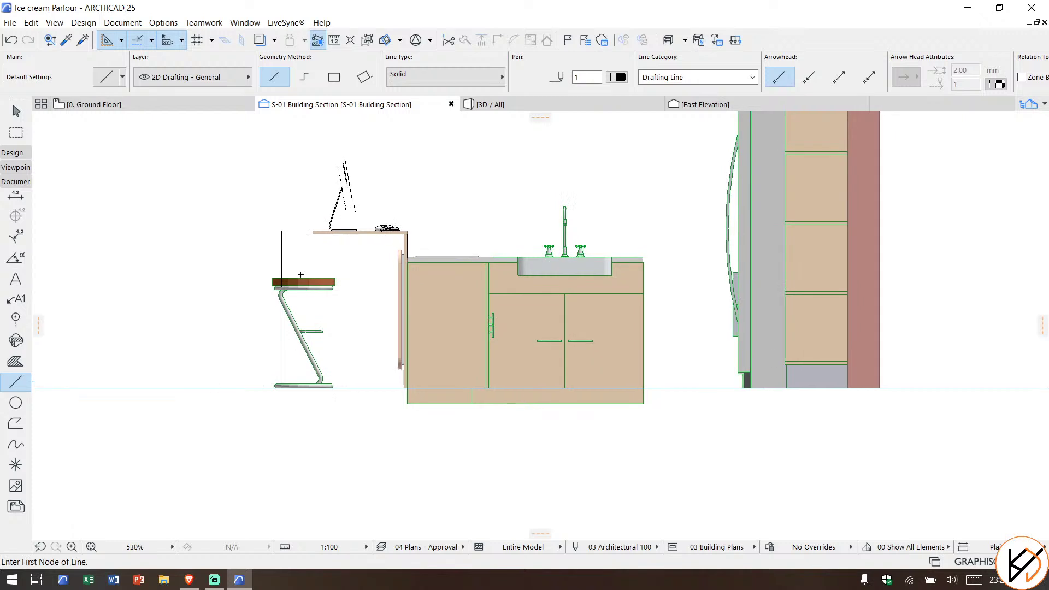
Step: Draw a three-point arc polyline from the raised slab's free upper corner to the foot of the vertical line, and delete that line
{"action": "scroll", "coordinate": [304, 264], "scroll_direction": "up", "scroll_amount": 3}
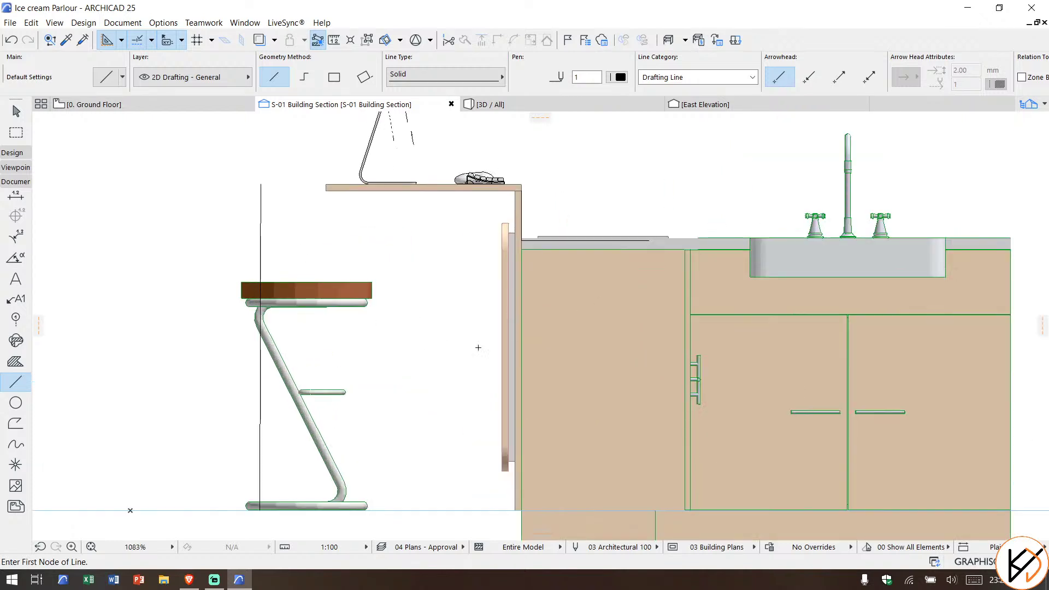
{"action": "middle_click_drag", "start_coordinate": [469, 330], "coordinate": [468, 325]}
{"action": "left_click", "coordinate": [15, 423]}
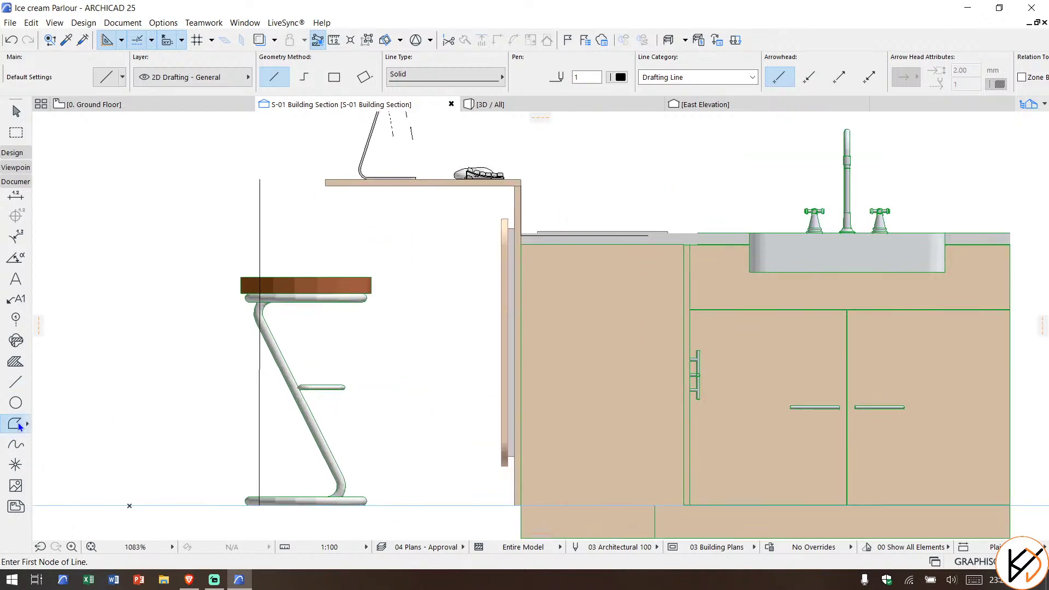
{"action": "left_click", "coordinate": [275, 78]}
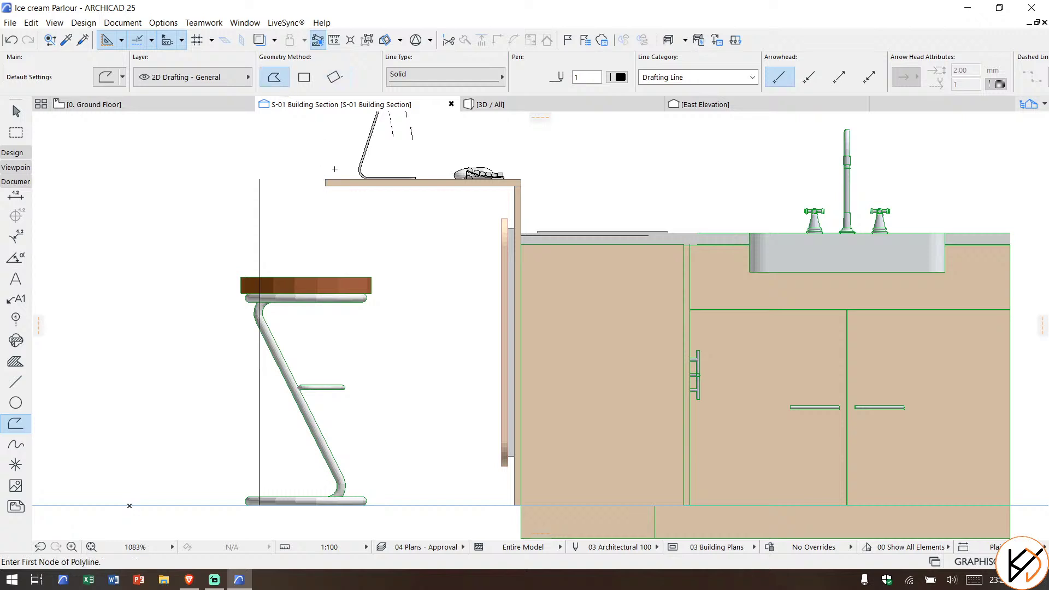
{"action": "left_click", "coordinate": [326, 180]}
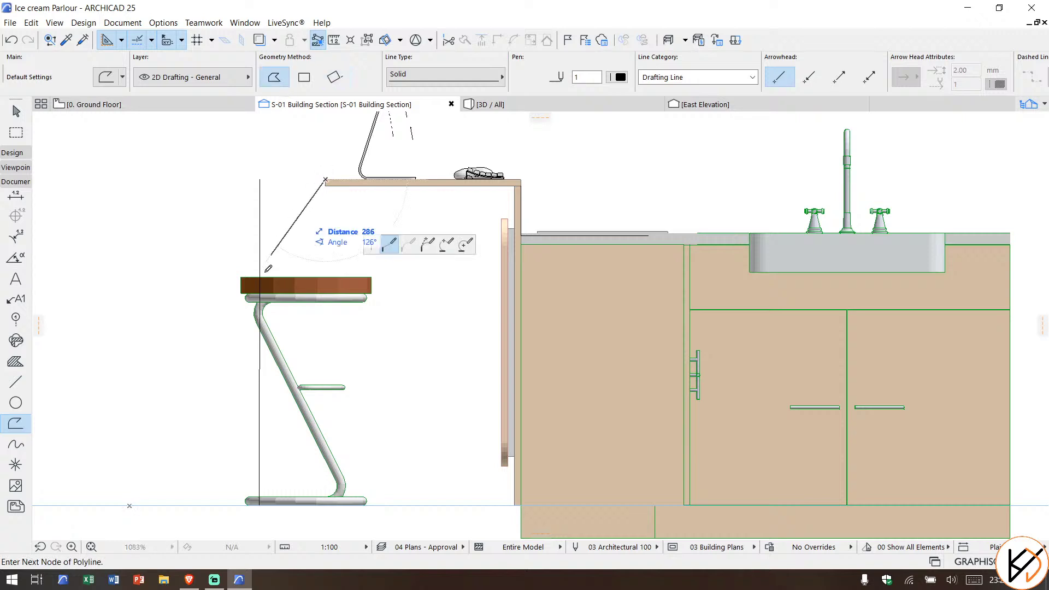
{"action": "left_click", "coordinate": [116, 122]}
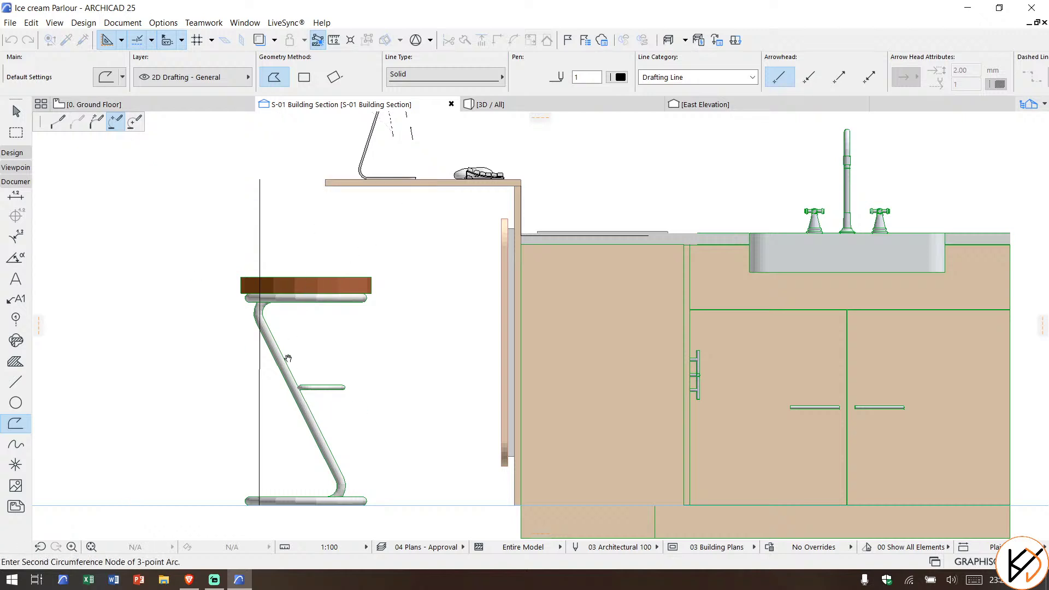
{"action": "middle_click_drag", "start_coordinate": [262, 503], "coordinate": [251, 415]}
{"action": "scroll", "coordinate": [252, 416], "scroll_direction": "up", "scroll_amount": 4}
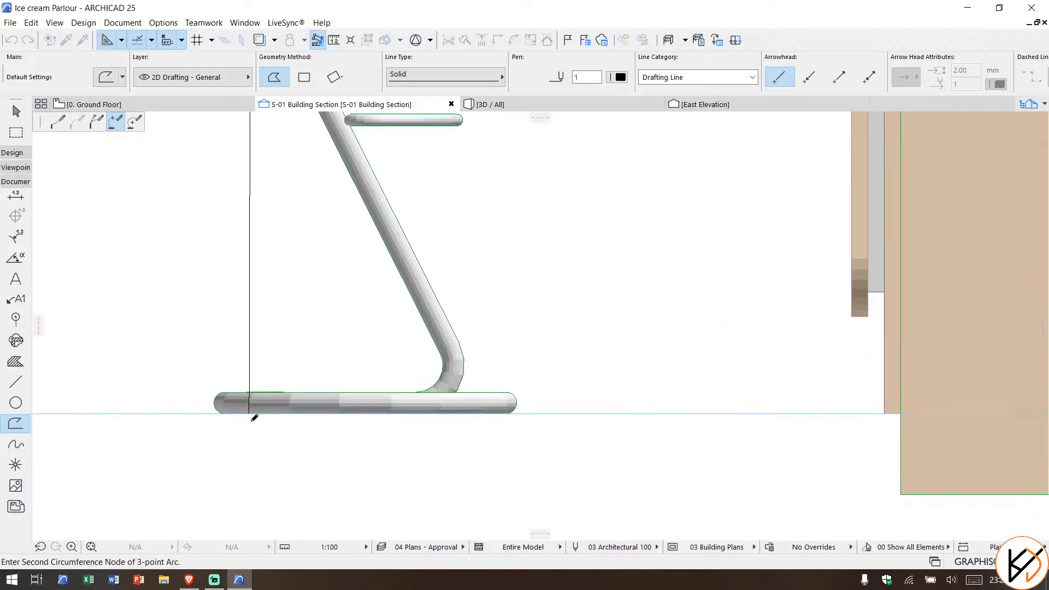
{"action": "left_click", "coordinate": [251, 413]}
{"action": "scroll", "coordinate": [300, 251], "scroll_direction": "down", "scroll_amount": 3}
{"action": "middle_click_drag", "start_coordinate": [299, 303], "coordinate": [284, 396]}
{"action": "scroll", "coordinate": [289, 371], "scroll_direction": "down", "scroll_amount": 3}
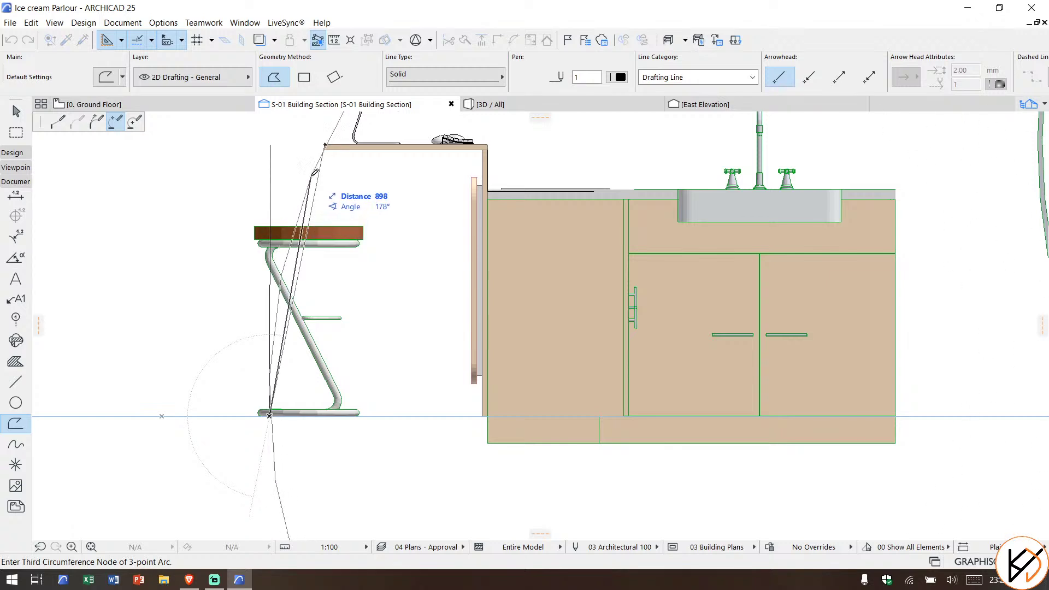
{"action": "left_click", "coordinate": [326, 146]}
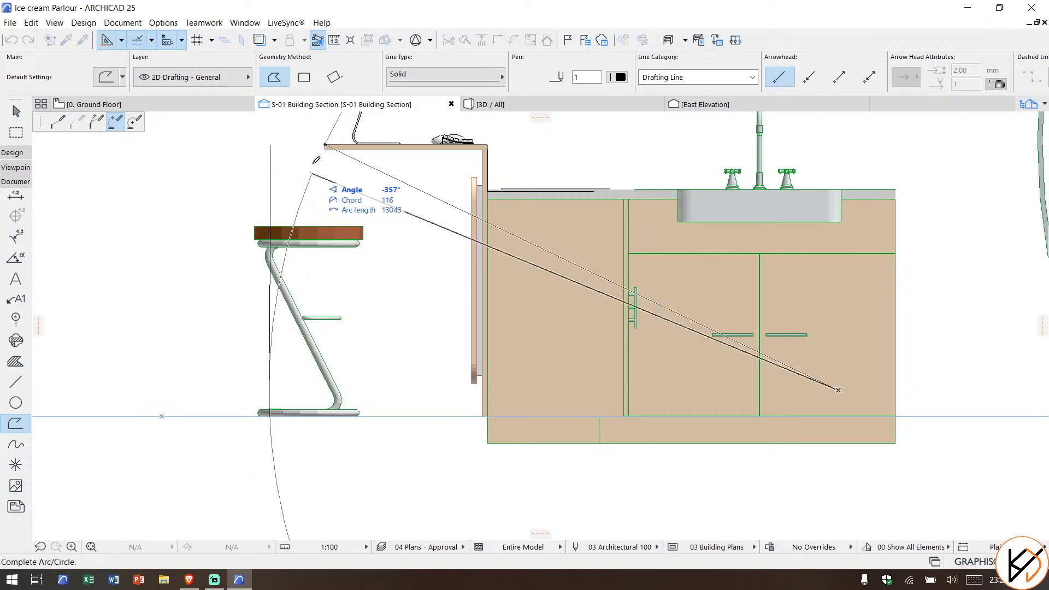
{"action": "left_click", "coordinate": [271, 412]}
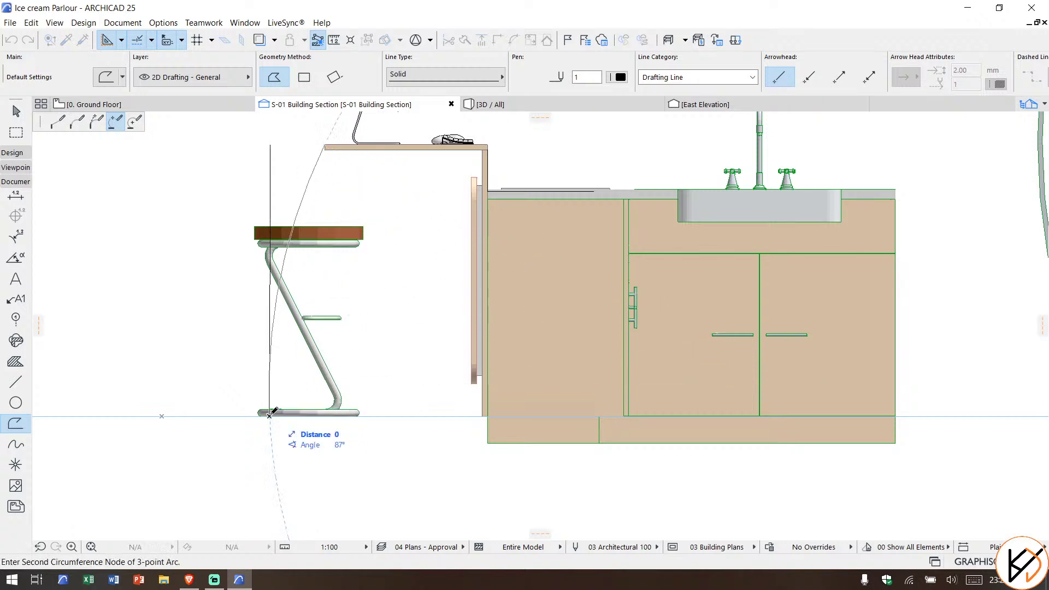
{"action": "key", "text": "Escape"}
{"action": "left_click", "coordinate": [273, 180]}
{"action": "key", "text": "Delete"}
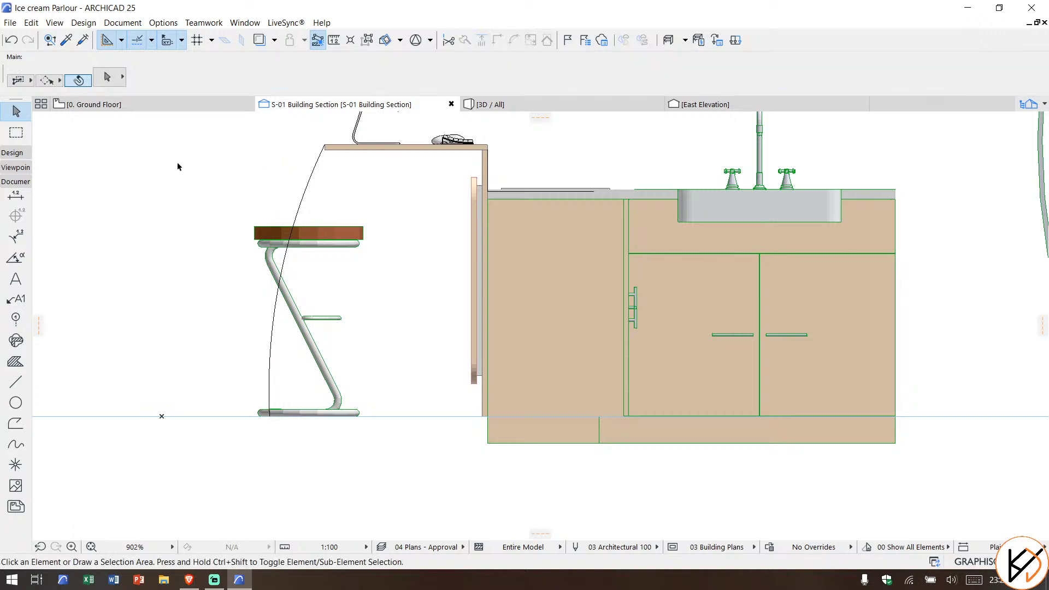
Step: Cut the arc from the building section and paste it onto the ground floor plan, in the empty area below the counter near section marker S-01
{"action": "left_click", "coordinate": [320, 168]}
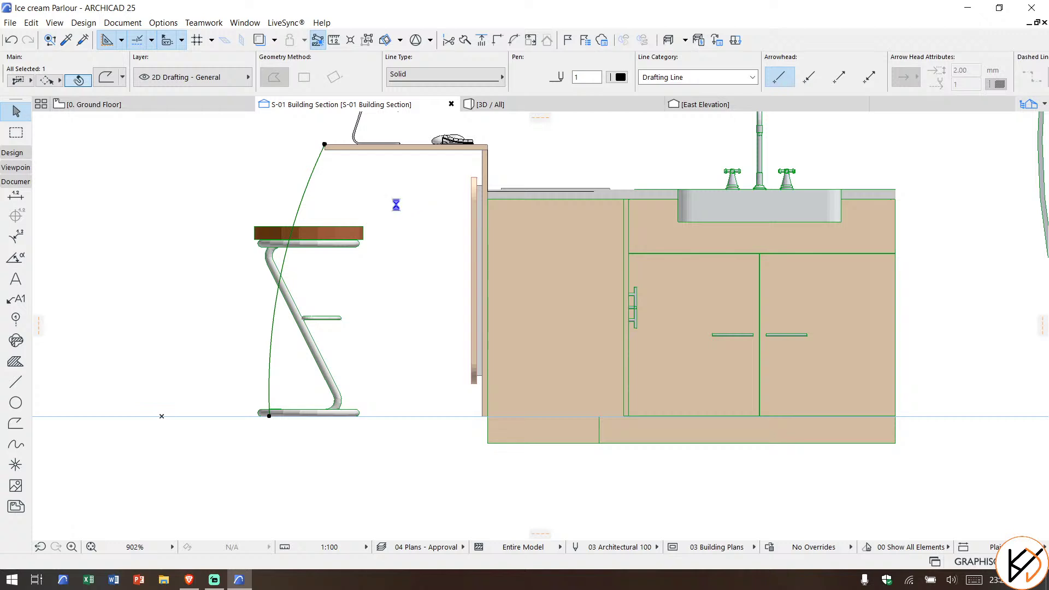
{"action": "left_click", "coordinate": [396, 205]}
{"action": "left_click", "coordinate": [145, 105]}
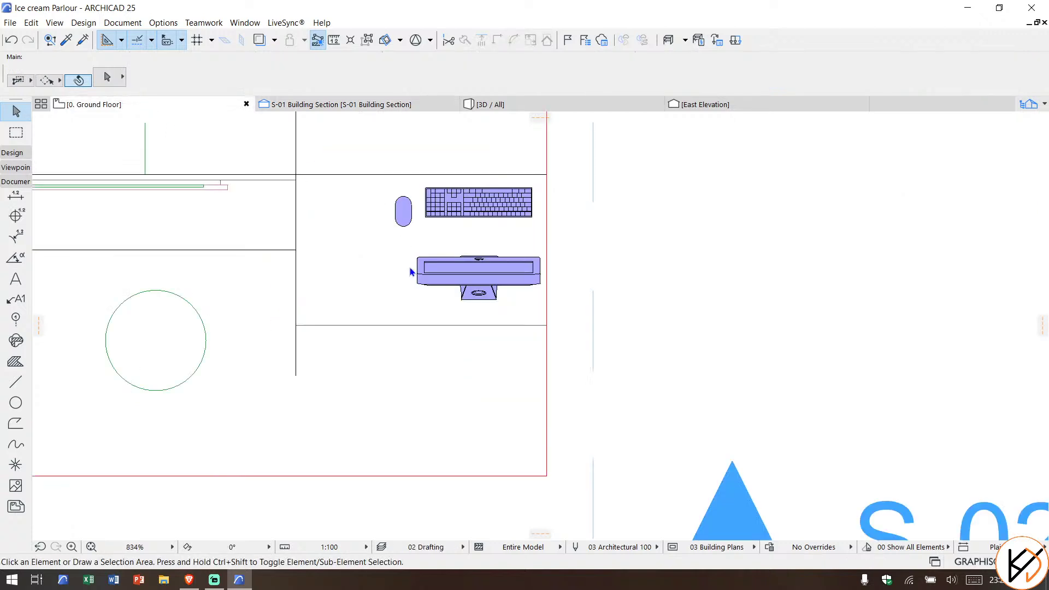
{"action": "scroll", "coordinate": [547, 281], "scroll_direction": "down", "scroll_amount": 8}
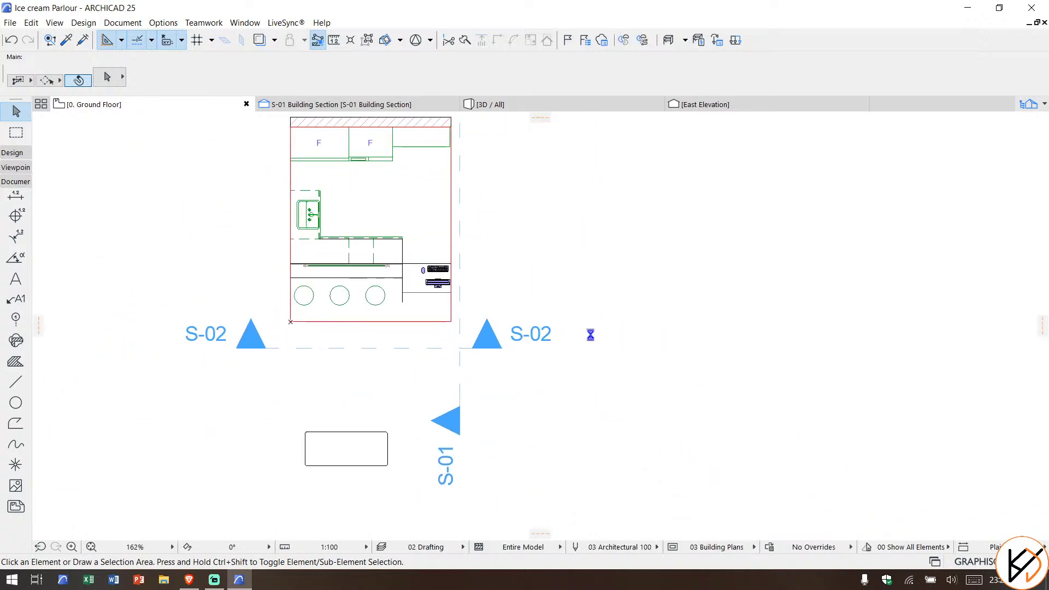
{"action": "key", "text": "ctrl+v"}
{"action": "left_click", "coordinate": [327, 319]}
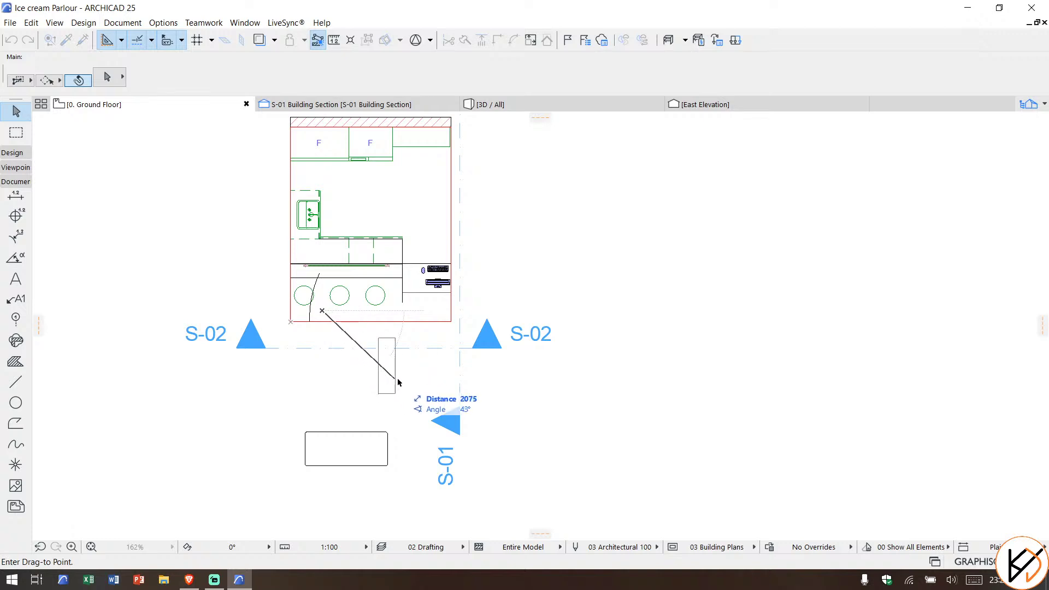
{"action": "left_click", "coordinate": [436, 381]}
{"action": "left_click", "coordinate": [609, 392]}
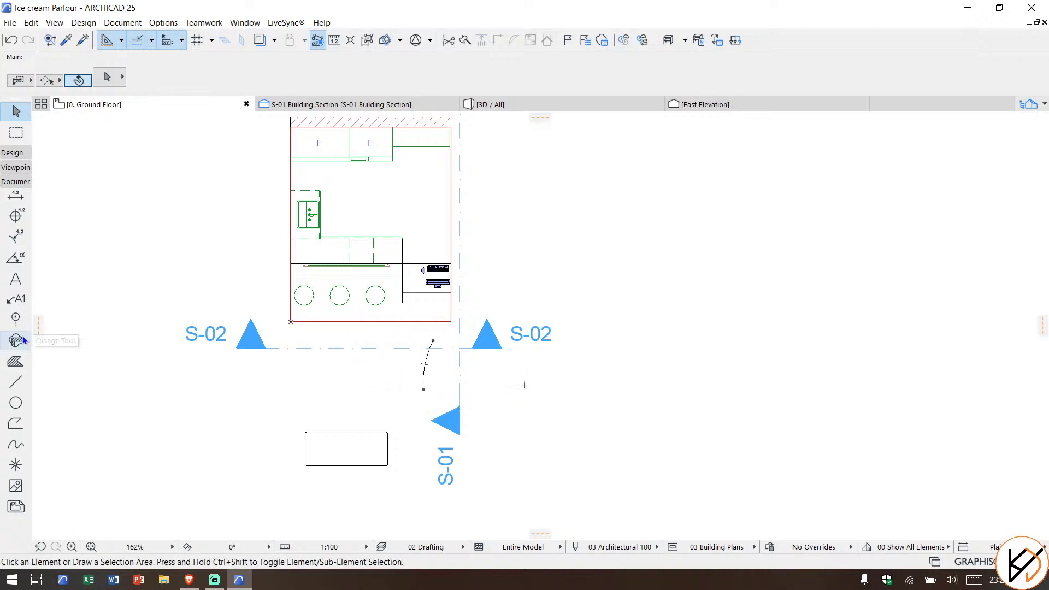
Step: Set the Shell tool's default thickness to 20 with Wood 1 surfaces
{"action": "left_click", "coordinate": [13, 153]}
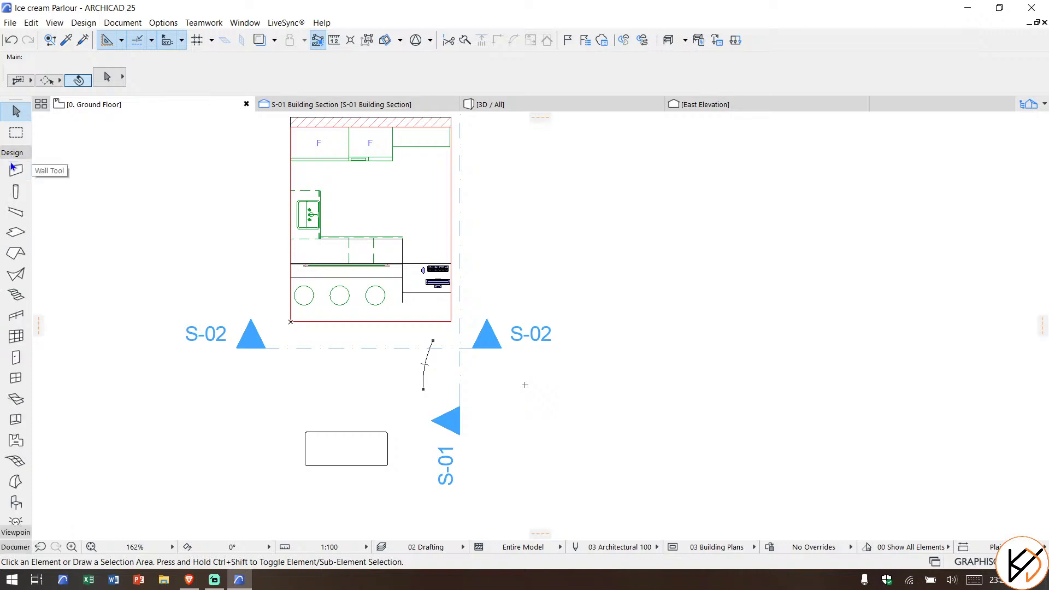
{"action": "left_click", "coordinate": [15, 275]}
{"action": "double_click", "coordinate": [17, 277]}
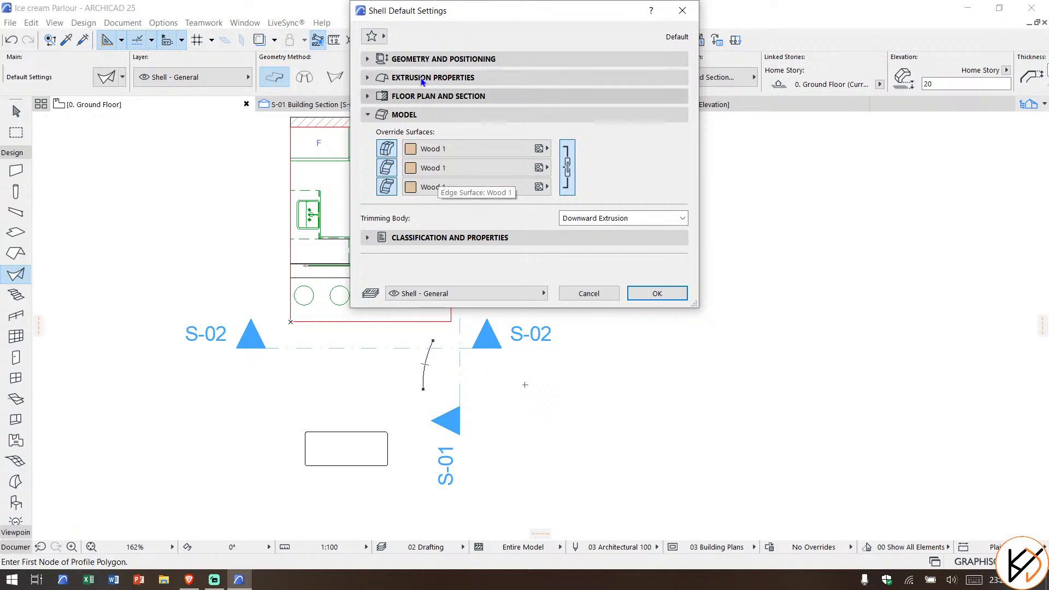
{"action": "left_click", "coordinate": [458, 61]}
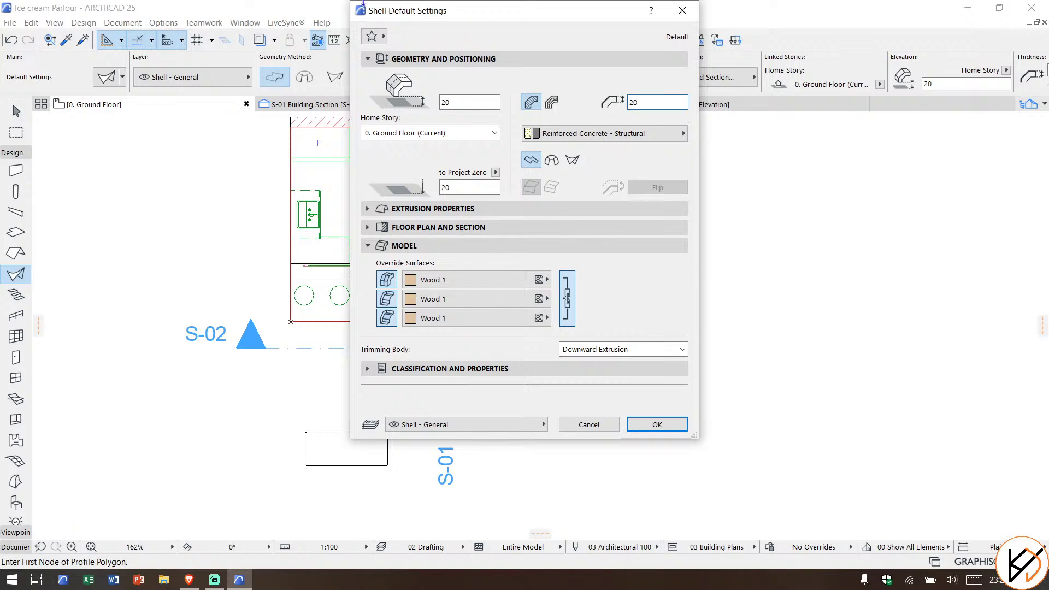
{"action": "left_click", "coordinate": [657, 425]}
Step: Measure the length of the outer edge of the slab under the iMac on the floor plan
{"action": "scroll", "coordinate": [386, 294], "scroll_direction": "up", "scroll_amount": 6}
{"action": "key", "text": "m"}
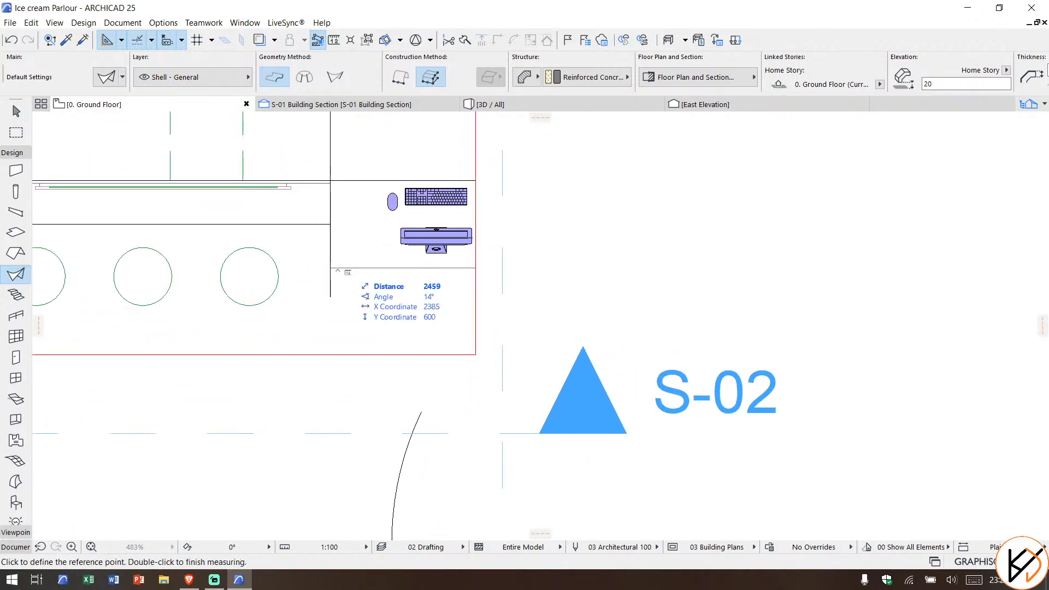
{"action": "scroll", "coordinate": [336, 272], "scroll_direction": "up", "scroll_amount": 3}
{"action": "left_click", "coordinate": [325, 265]}
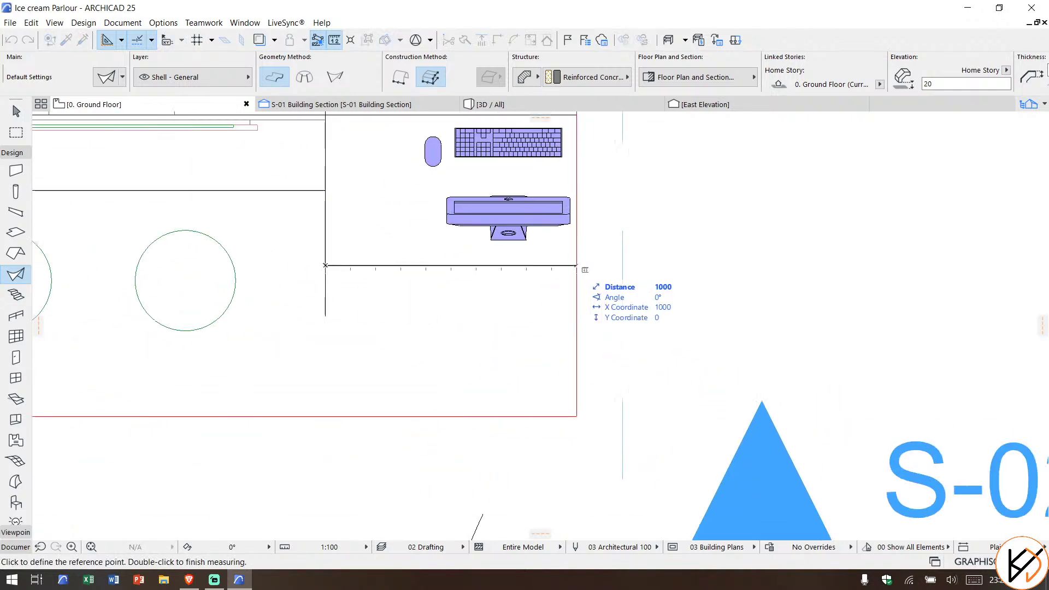
{"action": "key", "text": "Escape"}
Step: Create an extruded shell from the pasted arc with an extrusion length of 1000
{"action": "scroll", "coordinate": [442, 366], "scroll_direction": "down", "scroll_amount": 5}
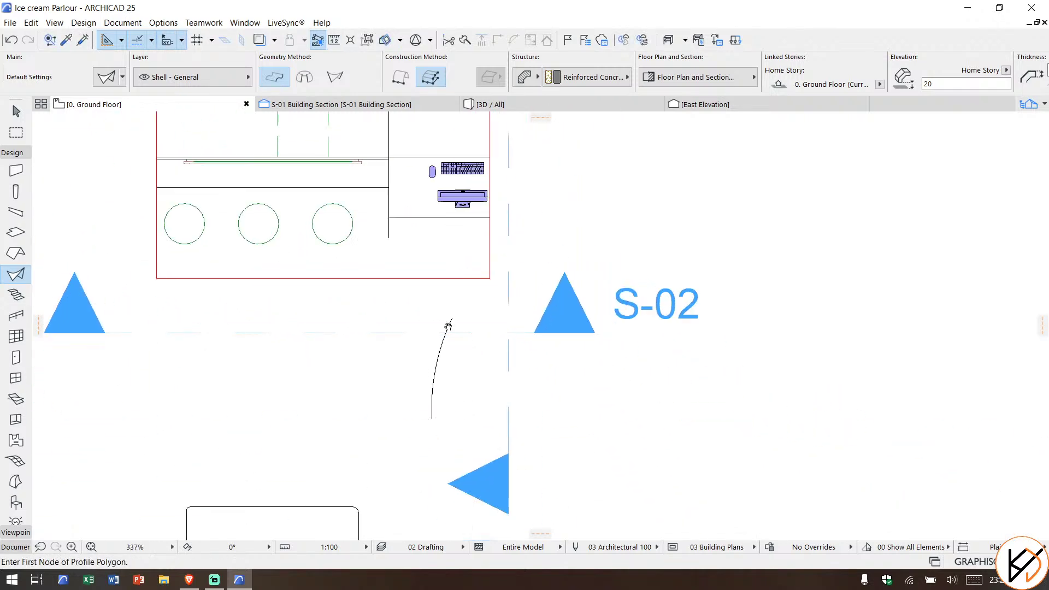
{"action": "left_click", "coordinate": [436, 364]}
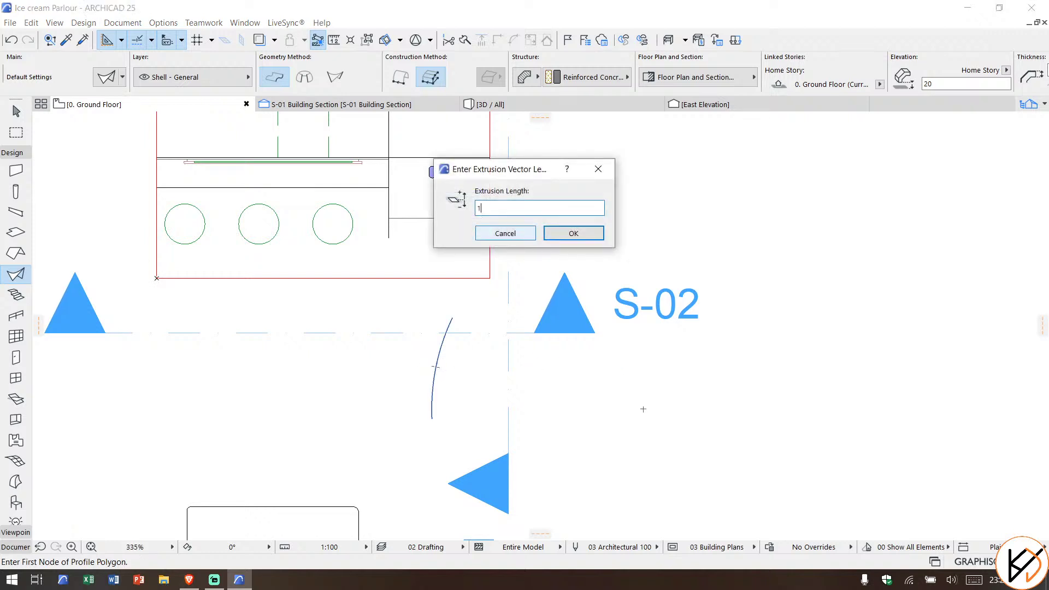
{"action": "type", "text": "1000"}
{"action": "key", "text": "Return"}
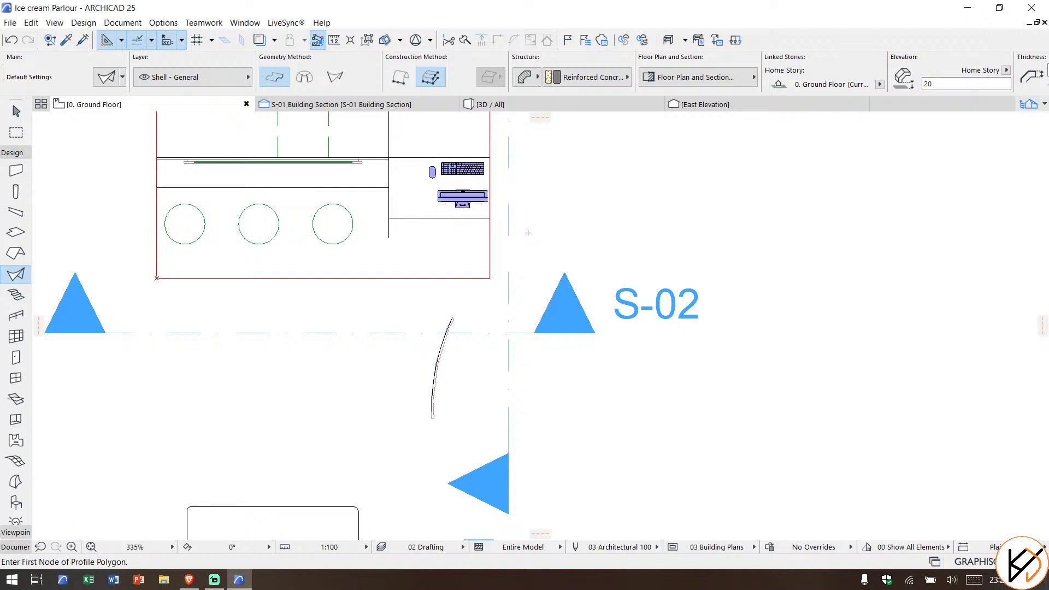
{"action": "key", "text": "Escape"}
Step: In building section S-01, rotate the curved shell a quarter turn counterclockwise about a point near its middle and check it in 3D
{"action": "scroll", "coordinate": [461, 361], "scroll_direction": "down", "scroll_amount": 4}
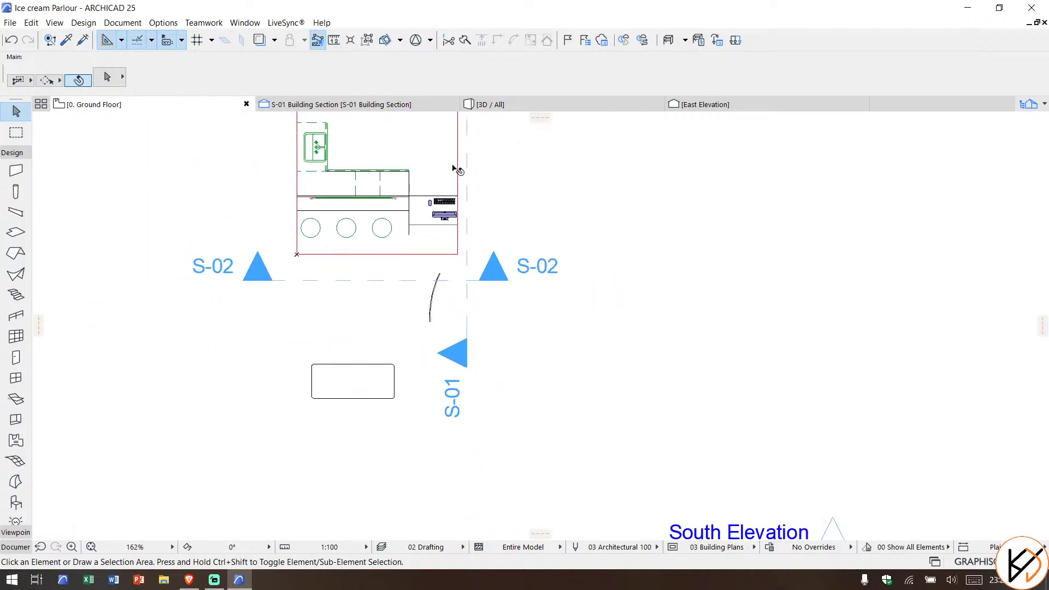
{"action": "left_click", "coordinate": [349, 104]}
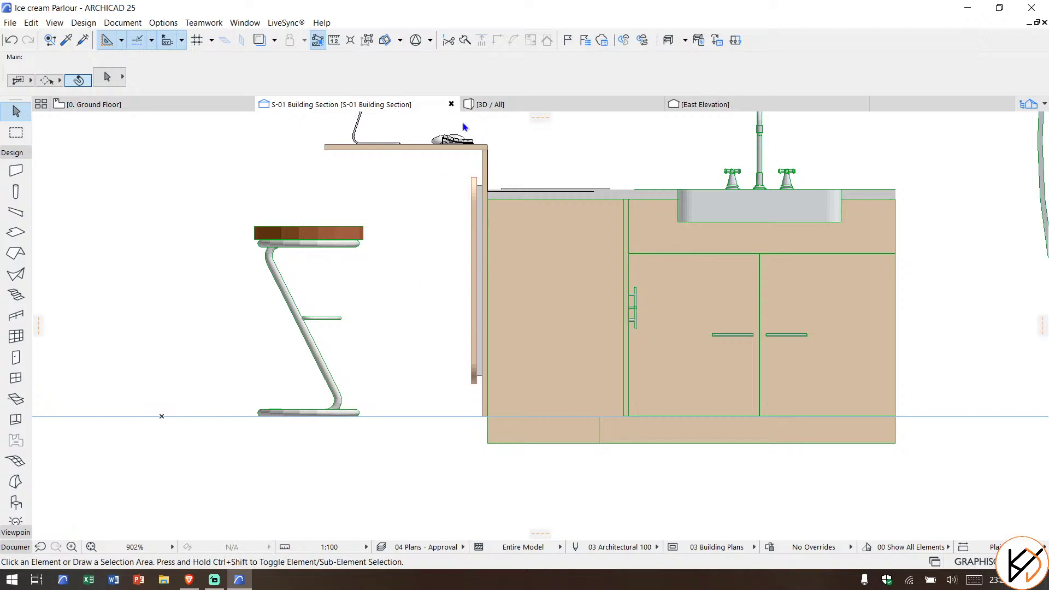
{"action": "scroll", "coordinate": [336, 294], "scroll_direction": "down", "scroll_amount": 8}
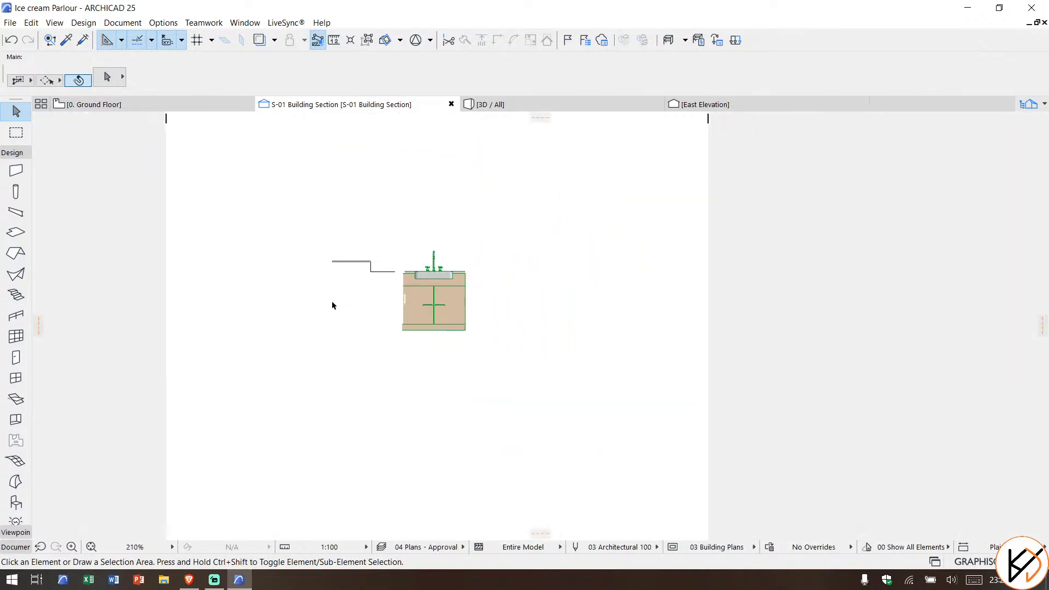
{"action": "middle_click_drag", "start_coordinate": [318, 327], "coordinate": [448, 326]}
{"action": "left_click", "coordinate": [366, 296]}
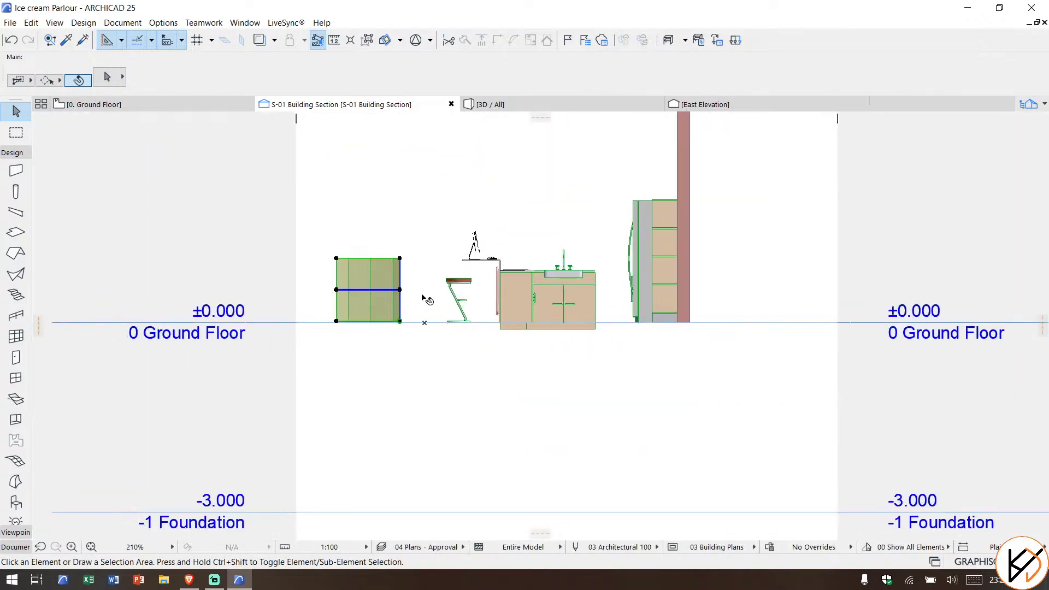
{"action": "key", "text": "ctrl+e"}
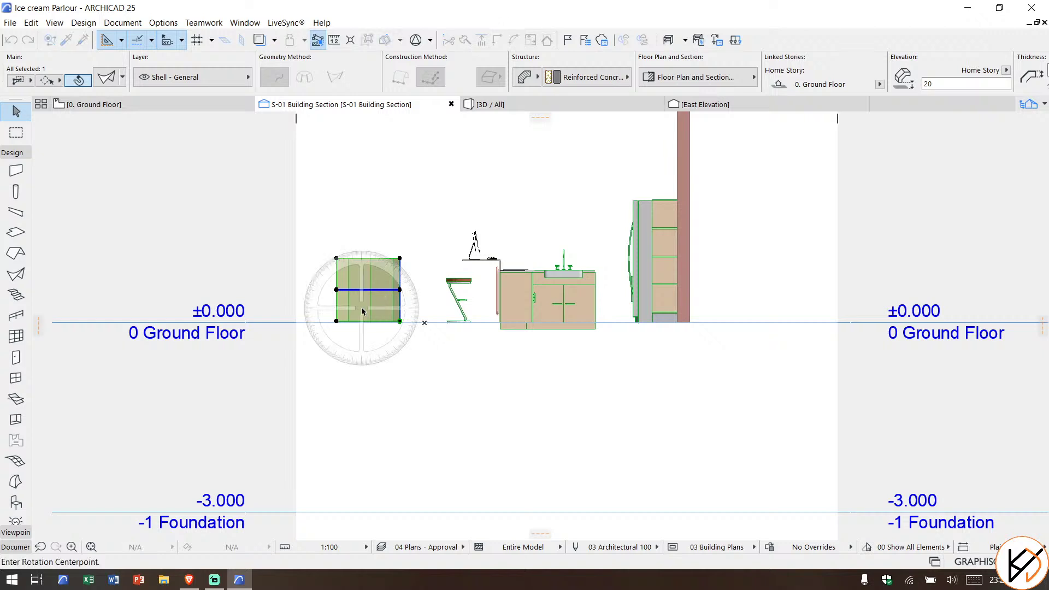
{"action": "left_click", "coordinate": [361, 309]}
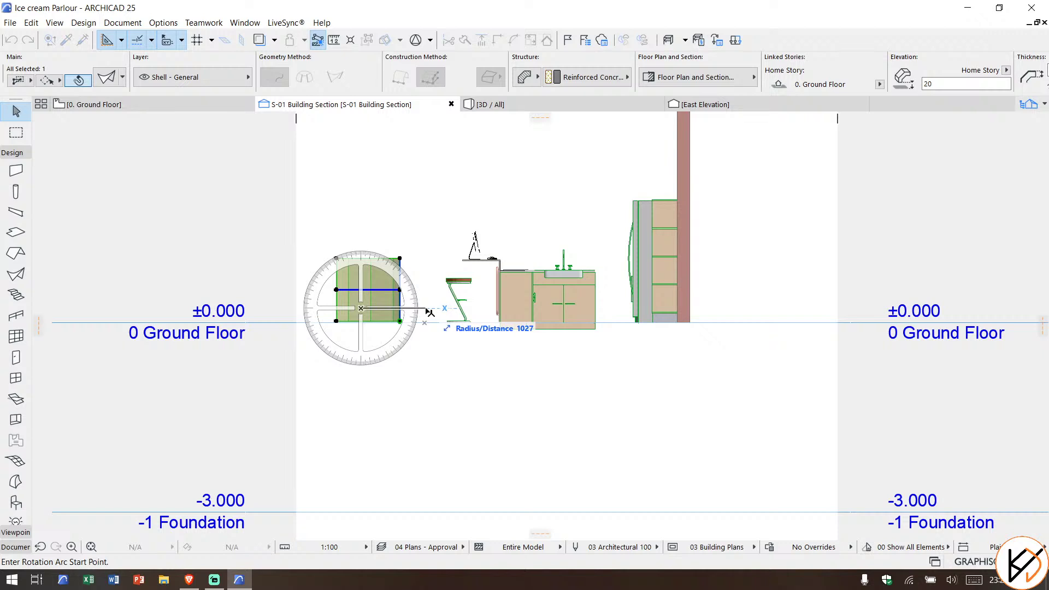
{"action": "left_click", "coordinate": [428, 310]}
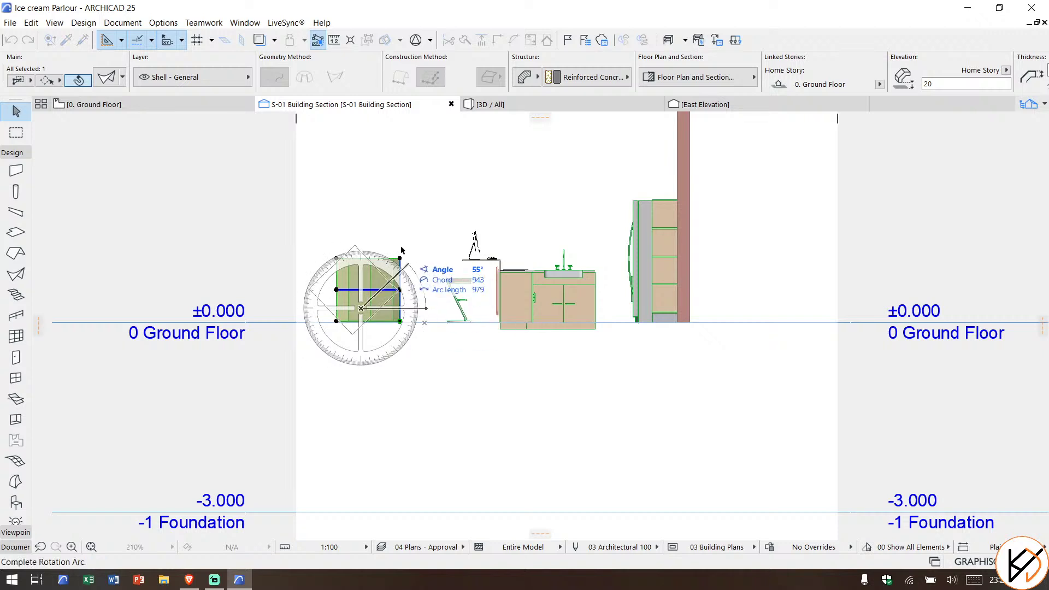
{"action": "left_click", "coordinate": [361, 209]}
{"action": "left_click", "coordinate": [479, 176]}
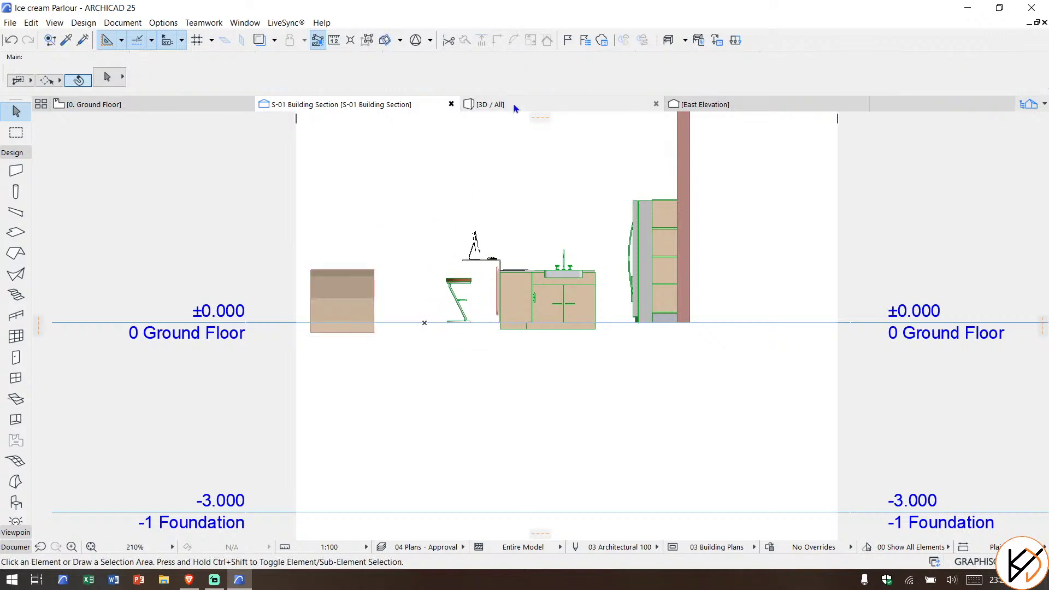
{"action": "left_click", "coordinate": [513, 108]}
{"action": "middle_click_drag", "start_coordinate": [450, 389], "coordinate": [632, 377], "text": "shift"}
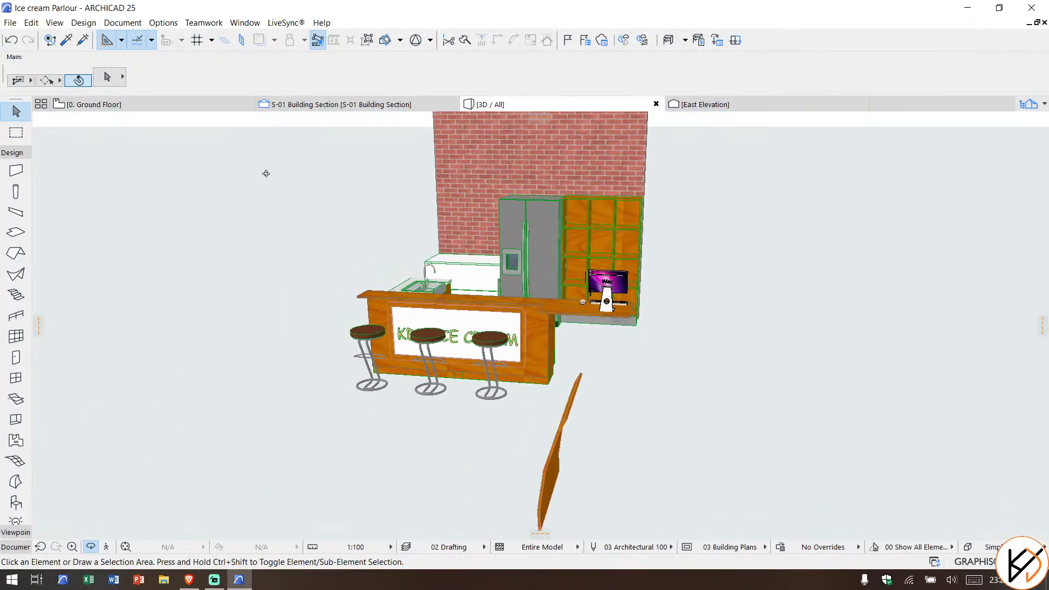
Step: On the ground floor plan, rotate the curved shell 90° counterclockwise about its centre
{"action": "left_click", "coordinate": [202, 102]}
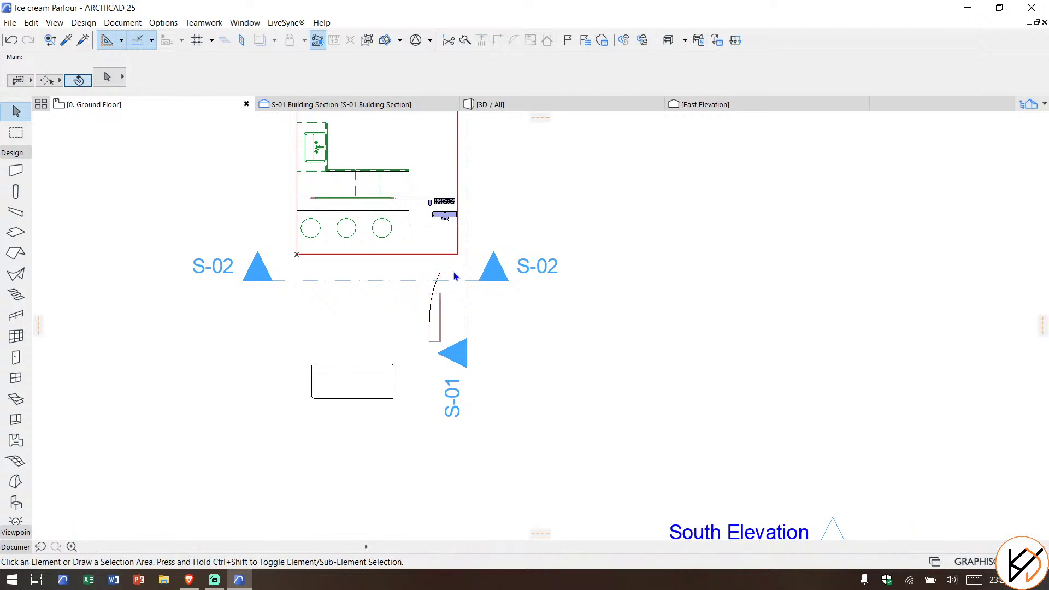
{"action": "scroll", "coordinate": [451, 272], "scroll_direction": "up", "scroll_amount": 5}
{"action": "left_click", "coordinate": [423, 342]}
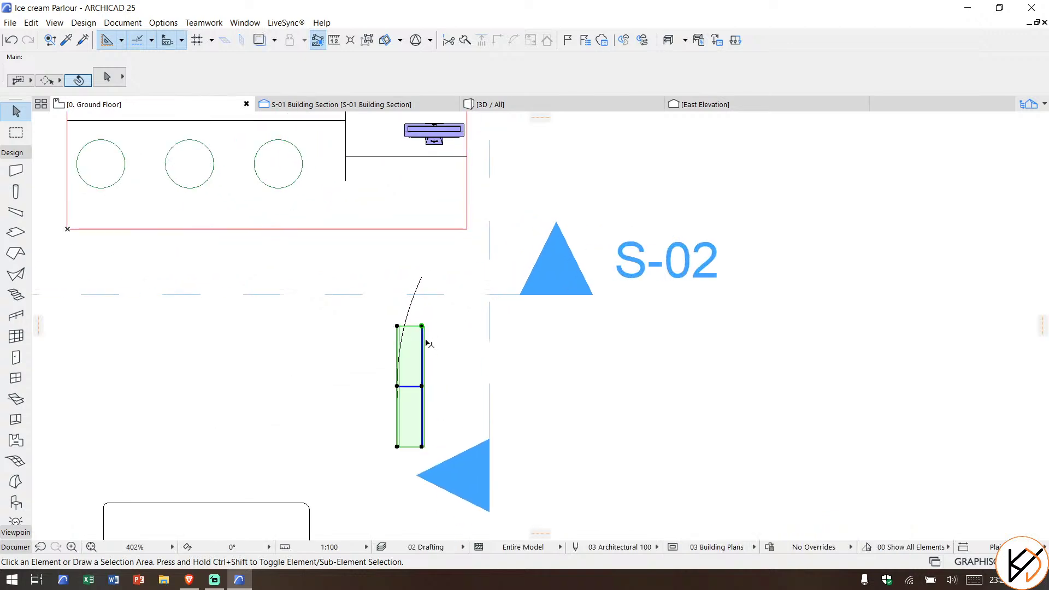
{"action": "left_click", "coordinate": [410, 386]}
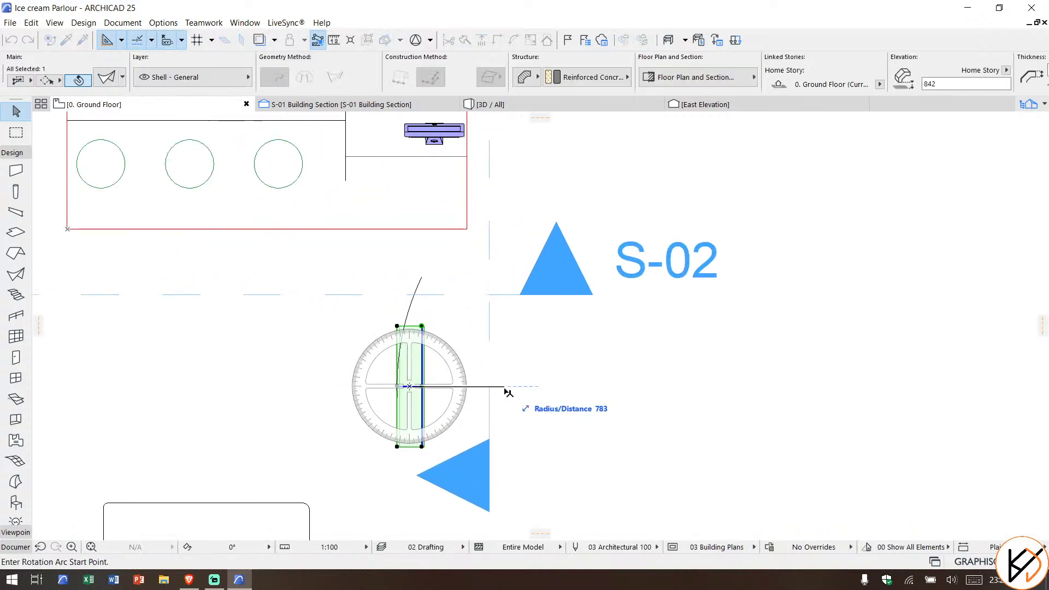
{"action": "left_click", "coordinate": [506, 386]}
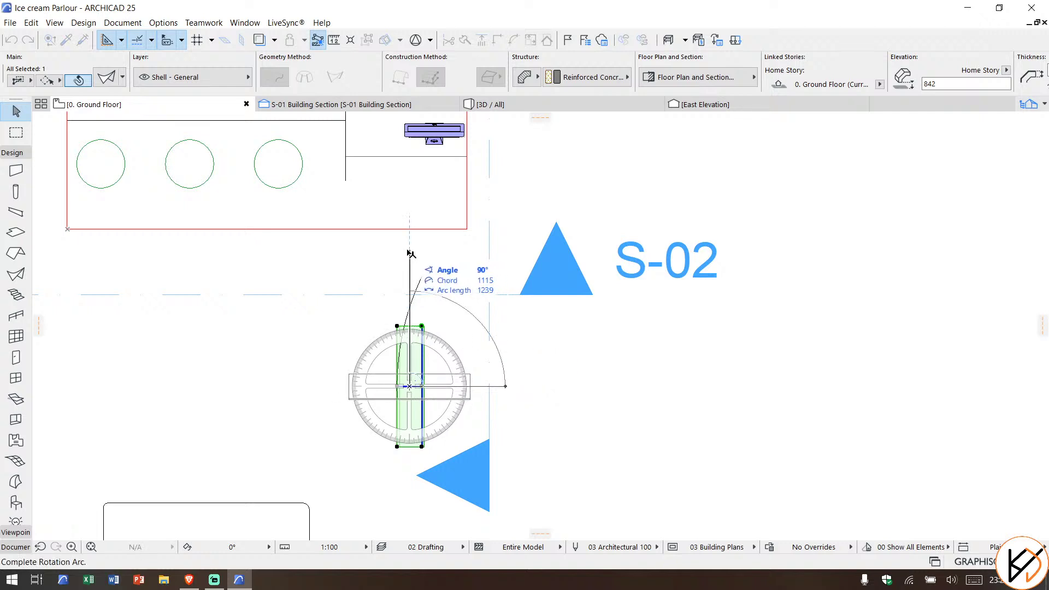
{"action": "left_click", "coordinate": [491, 277]}
Step: Move the curved shell by its upper end corner to the outer front corner of the slab under the iMac and check it in 3D
{"action": "key", "text": "ctrl+d"}
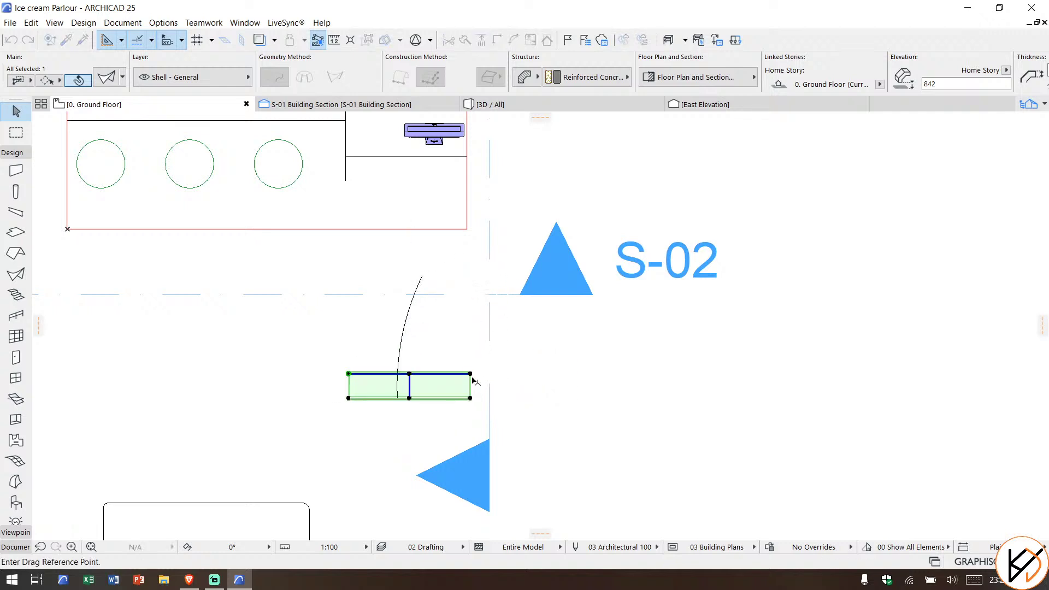
{"action": "left_click", "coordinate": [471, 376]}
{"action": "scroll", "coordinate": [464, 161], "scroll_direction": "up", "scroll_amount": 3}
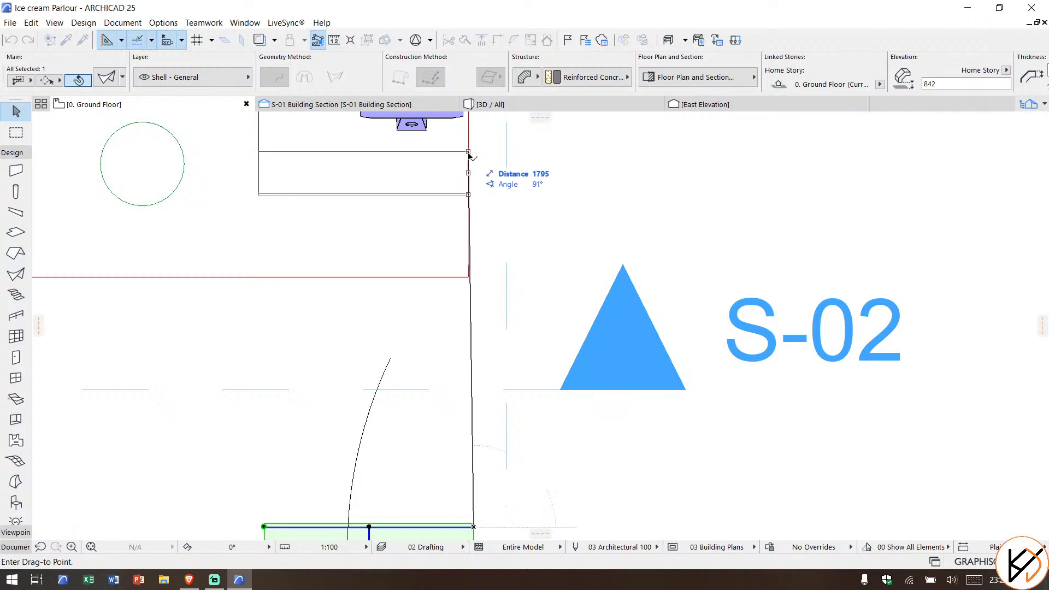
{"action": "left_click", "coordinate": [468, 153]}
{"action": "key", "text": "Escape"}
{"action": "left_click", "coordinate": [495, 106]}
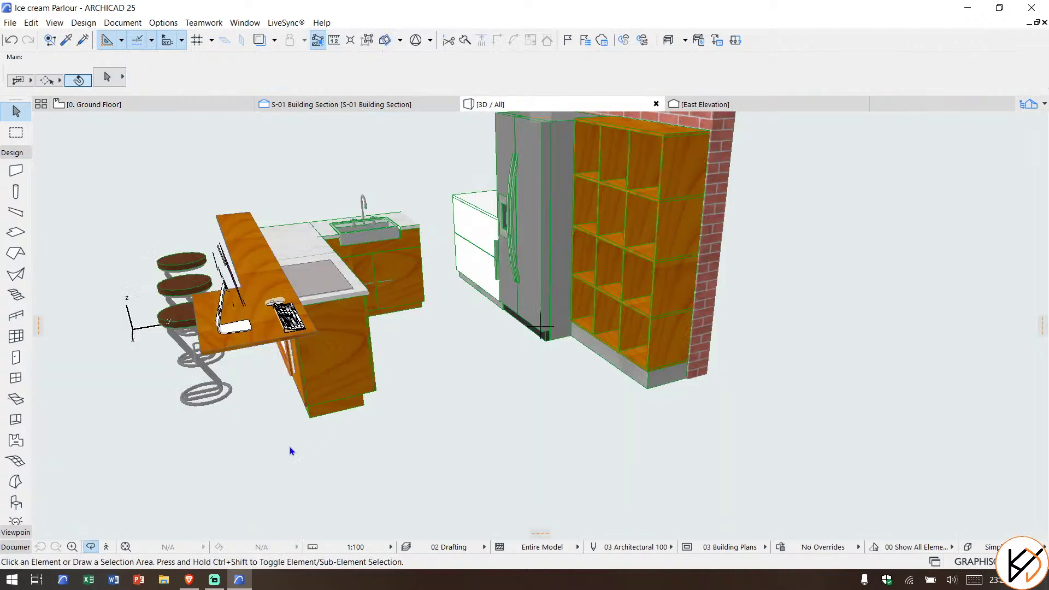
{"action": "left_click_drag", "start_coordinate": [262, 431], "coordinate": [465, 290]}
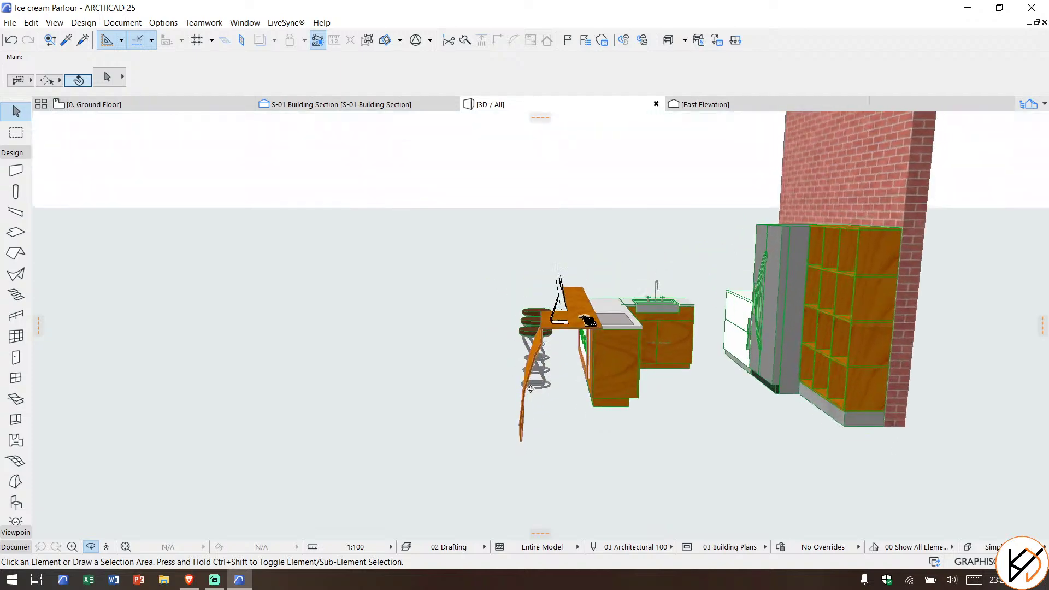
Step: In building section S-01, move the curved shell straight up until its top end meets the underside of the iMac slab's front edge
{"action": "left_click", "coordinate": [331, 106]}
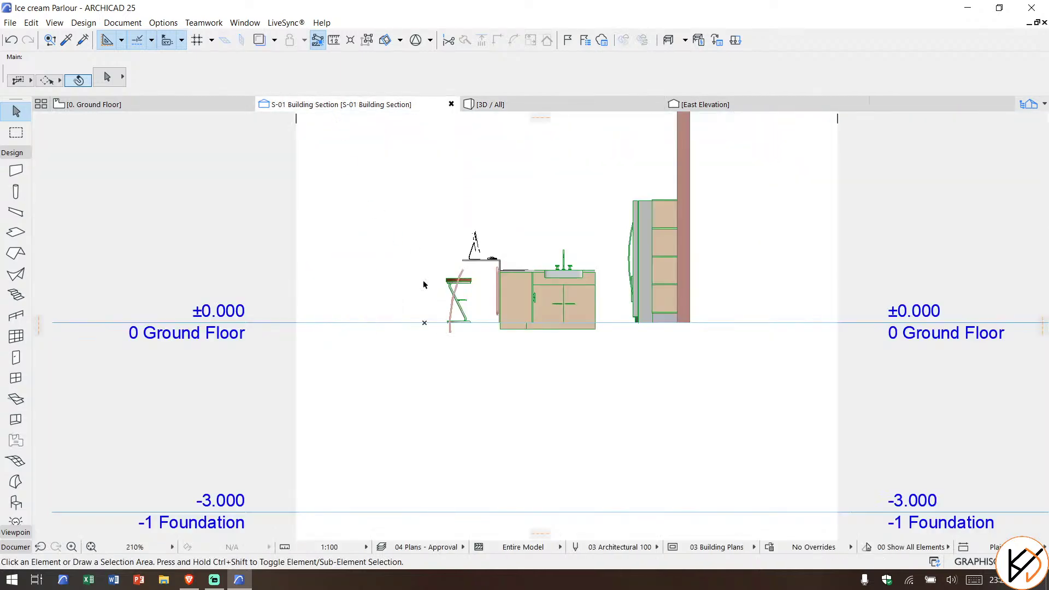
{"action": "scroll", "coordinate": [465, 279], "scroll_direction": "up", "scroll_amount": 5}
{"action": "left_click", "coordinate": [457, 265]}
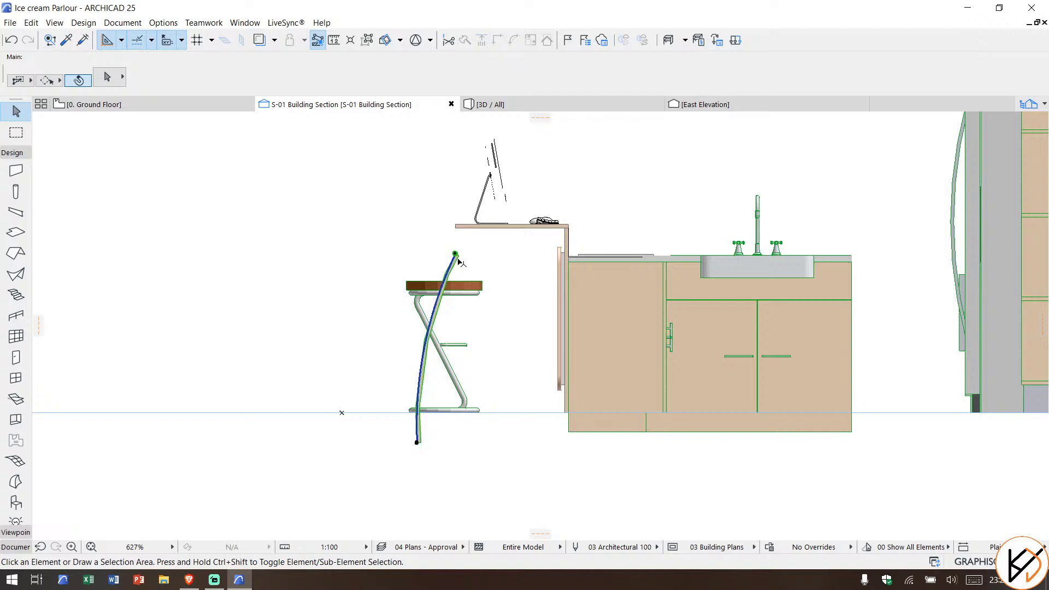
{"action": "key", "text": "ctrl+d"}
{"action": "scroll", "coordinate": [461, 253], "scroll_direction": "up", "scroll_amount": 3}
{"action": "left_click", "coordinate": [453, 256]}
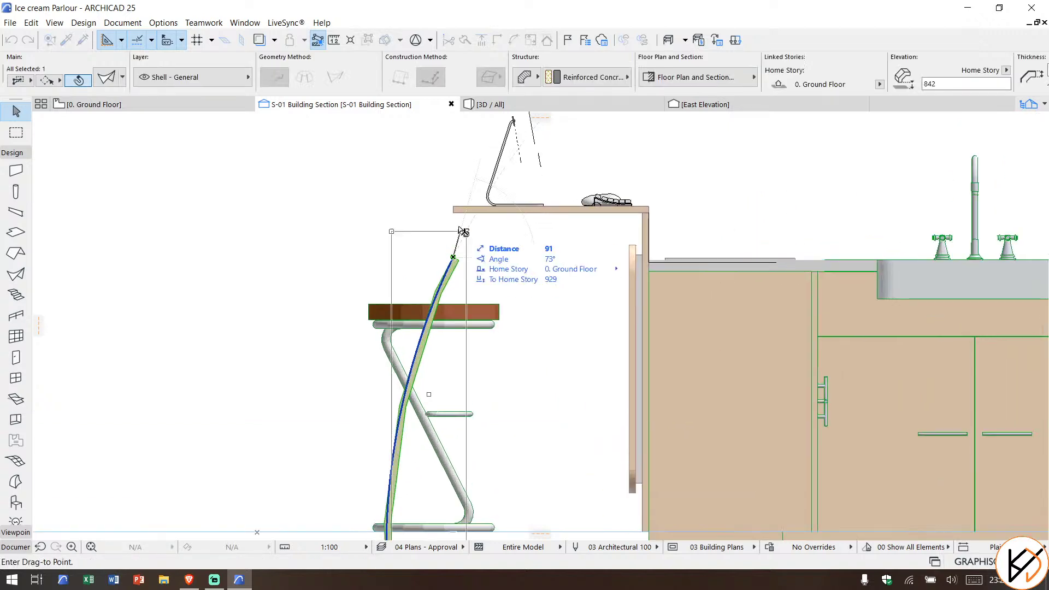
{"action": "left_click", "coordinate": [453, 214]}
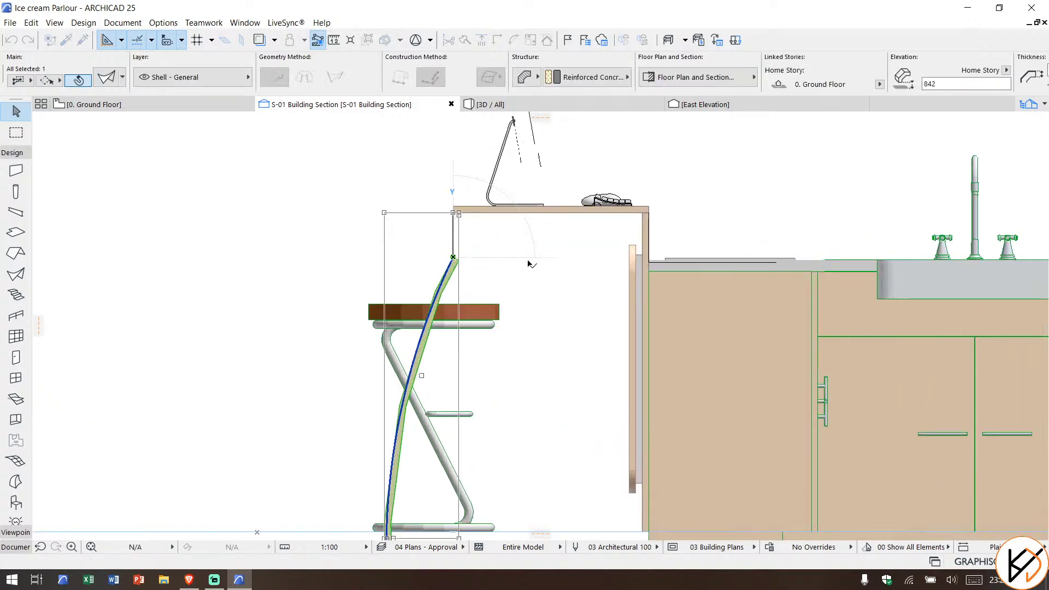
{"action": "left_click", "coordinate": [513, 307]}
{"action": "scroll", "coordinate": [398, 385], "scroll_direction": "down", "scroll_amount": 3}
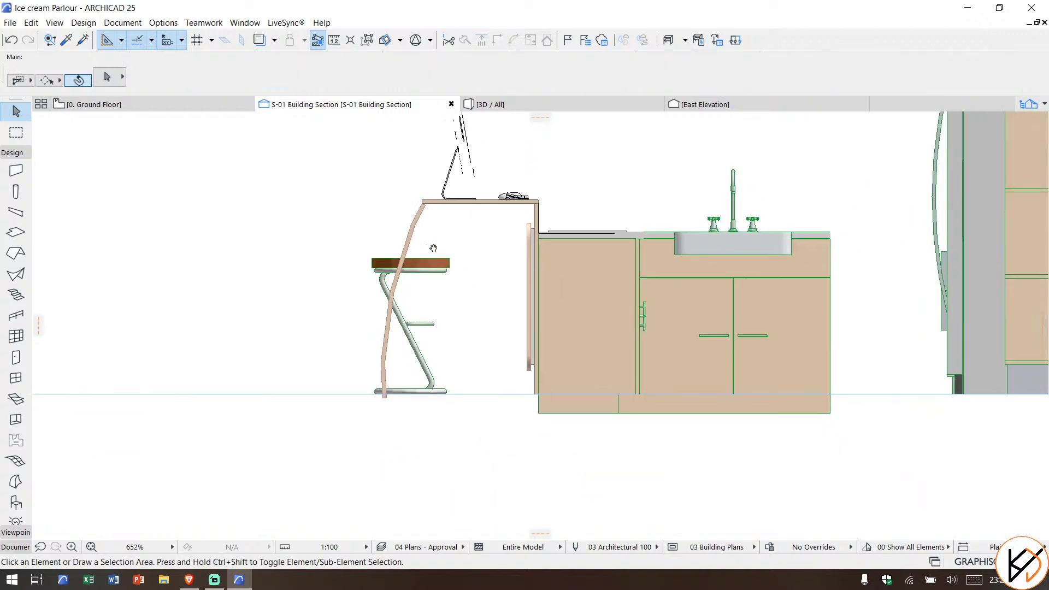
Step: Raise the curved shell by 20 so its base sits on the ground floor line, and check the counter in 3D
{"action": "scroll", "coordinate": [378, 405], "scroll_direction": "up", "scroll_amount": 3}
{"action": "left_click", "coordinate": [376, 405]}
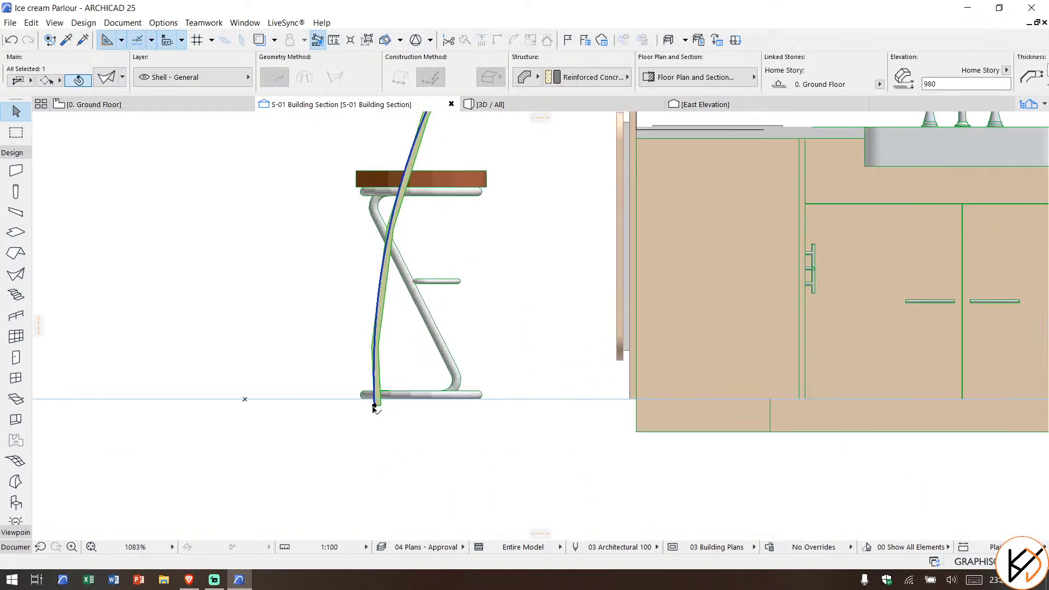
{"action": "scroll", "coordinate": [376, 407], "scroll_direction": "up", "scroll_amount": 3}
{"action": "scroll", "coordinate": [369, 410], "scroll_direction": "up", "scroll_amount": 1}
{"action": "key", "text": "ctrl+d"}
{"action": "left_click", "coordinate": [376, 406]}
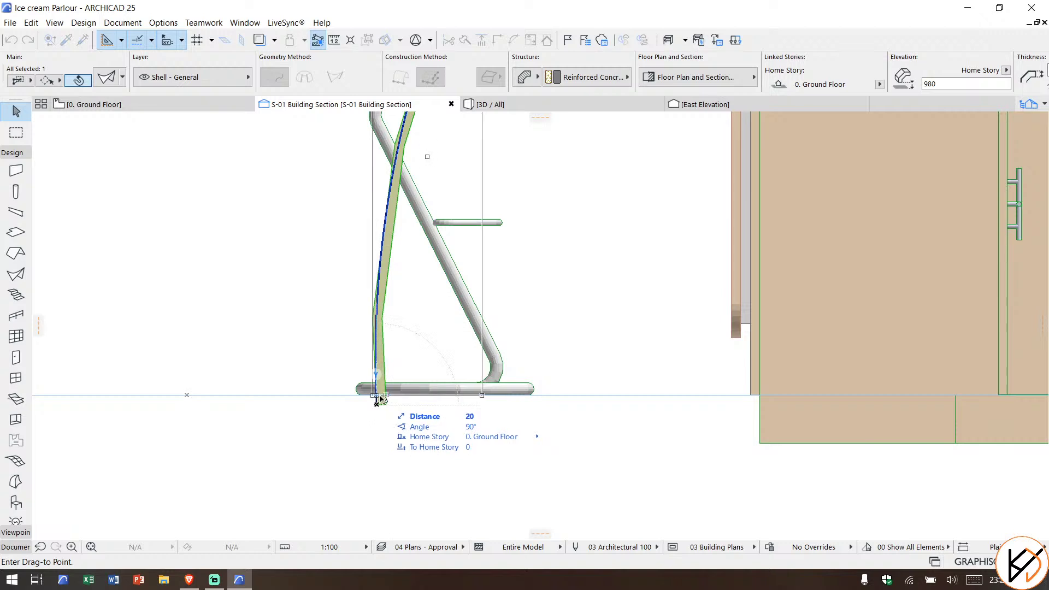
{"action": "left_click", "coordinate": [519, 342]}
{"action": "scroll", "coordinate": [519, 342], "scroll_direction": "down", "scroll_amount": 5}
{"action": "scroll", "coordinate": [467, 234], "scroll_direction": "up", "scroll_amount": 3}
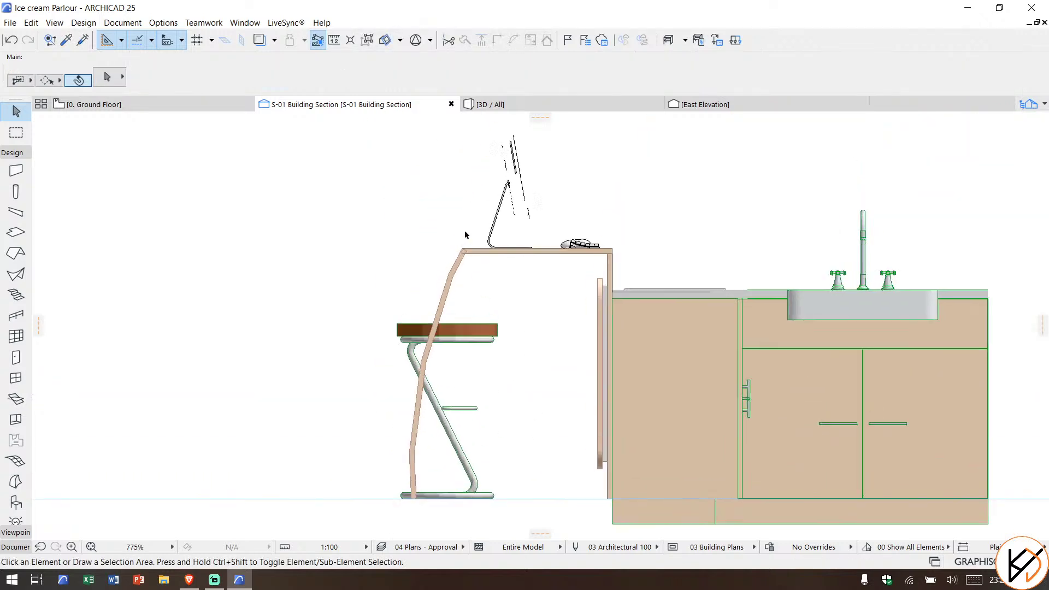
{"action": "left_click", "coordinate": [503, 103]}
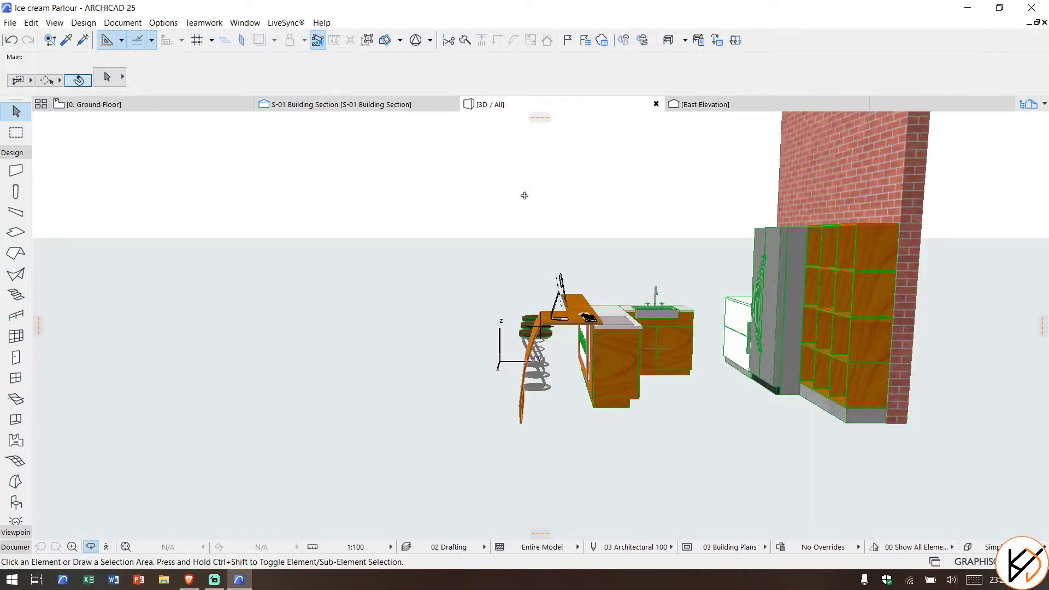
{"action": "left_click_drag", "start_coordinate": [239, 252], "coordinate": [525, 372]}
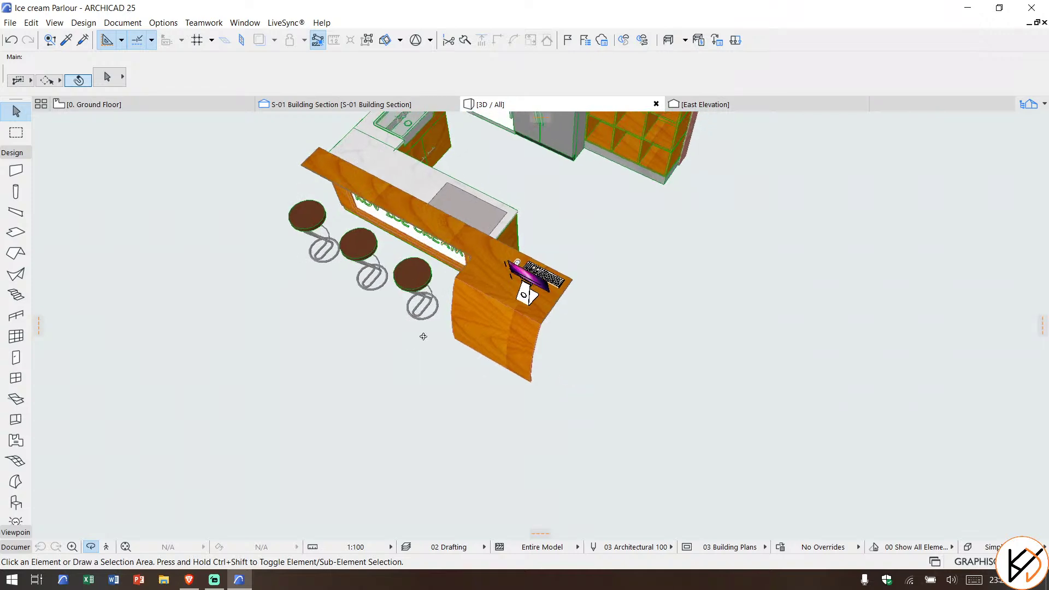
{"action": "left_click_drag", "start_coordinate": [423, 337], "coordinate": [538, 364]}
{"action": "left_click_drag", "start_coordinate": [559, 402], "coordinate": [816, 365]}
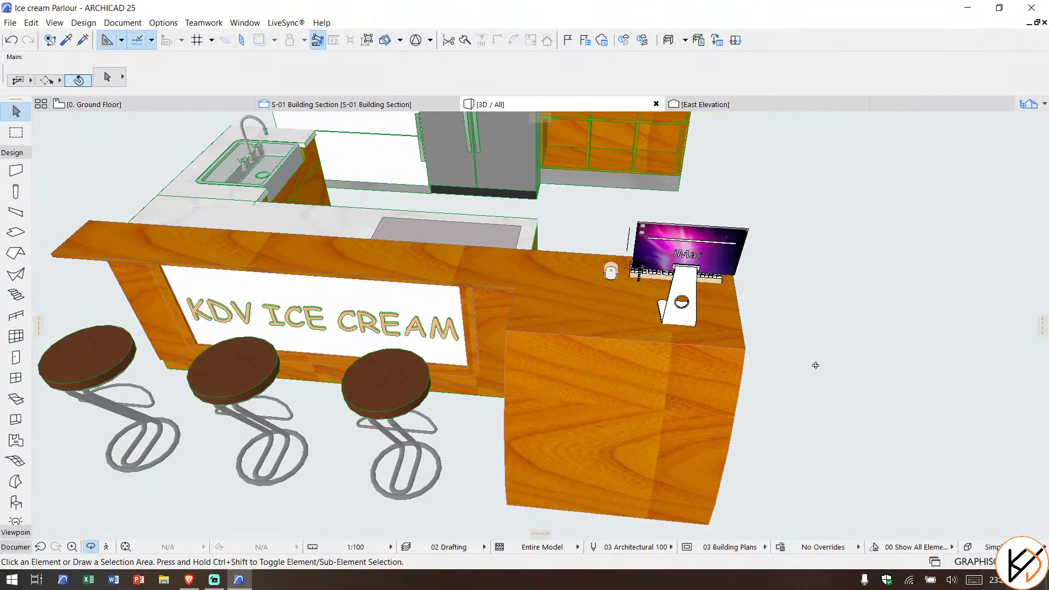
Step: Delete the leftover arc polyline below the counter on the ground floor plan
{"action": "left_click", "coordinate": [165, 106]}
{"action": "scroll", "coordinate": [513, 389], "scroll_direction": "down", "scroll_amount": 8}
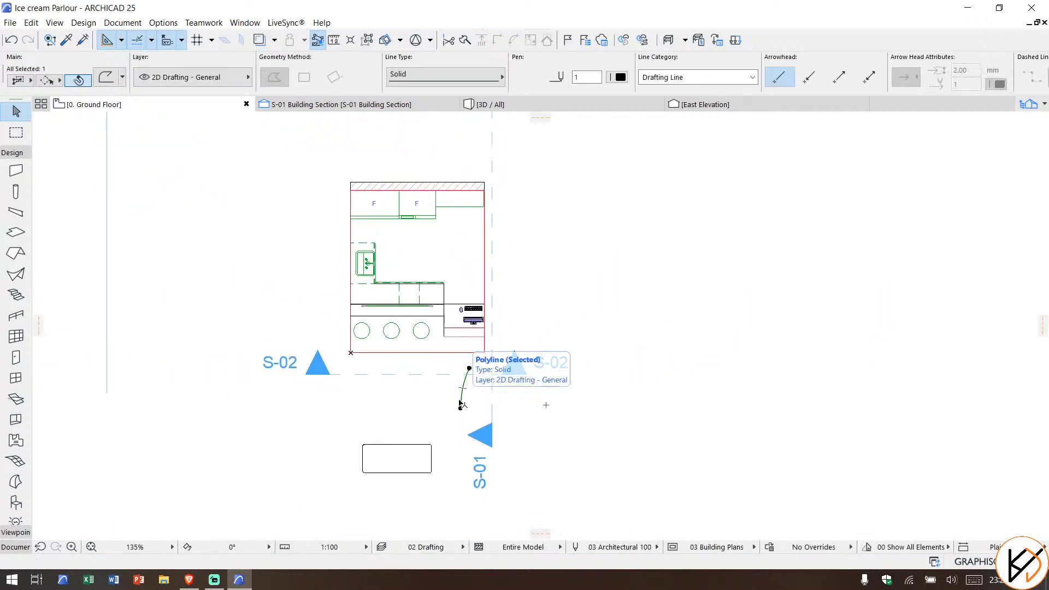
{"action": "scroll", "coordinate": [438, 315], "scroll_direction": "up", "scroll_amount": 3}
{"action": "scroll", "coordinate": [437, 316], "scroll_direction": "up", "scroll_amount": 2}
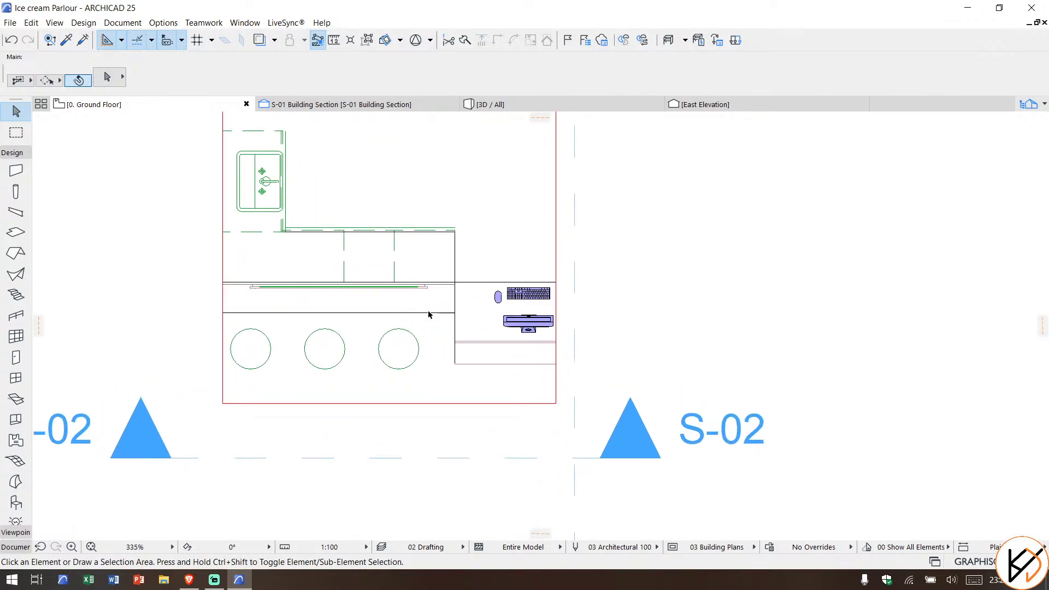
{"action": "scroll", "coordinate": [421, 297], "scroll_direction": "up", "scroll_amount": 2}
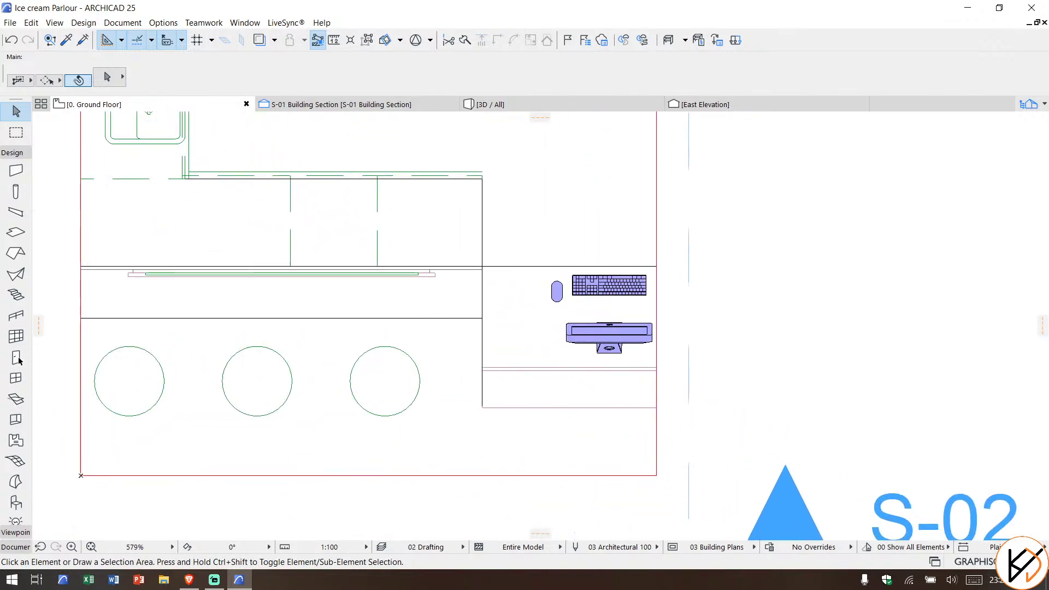
{"action": "scroll", "coordinate": [582, 318], "scroll_direction": "down", "scroll_amount": 2}
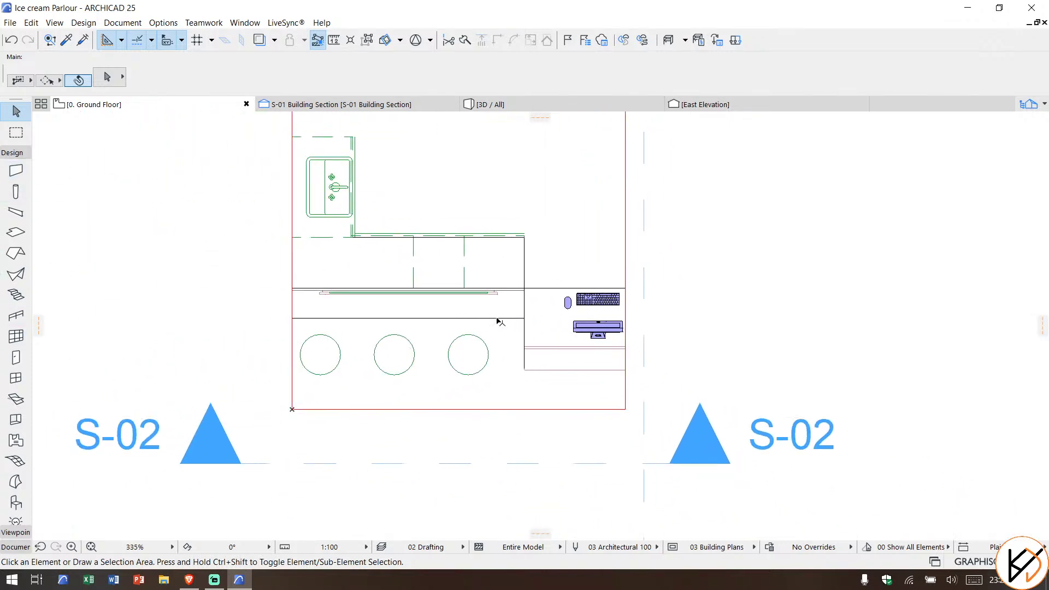
Step: Remove the base cabinet at the counter's end beside the iMac slab on the floor plan
{"action": "left_click", "coordinate": [499, 318], "text": "alt"}
{"action": "scroll", "coordinate": [490, 345], "scroll_direction": "up", "scroll_amount": 1}
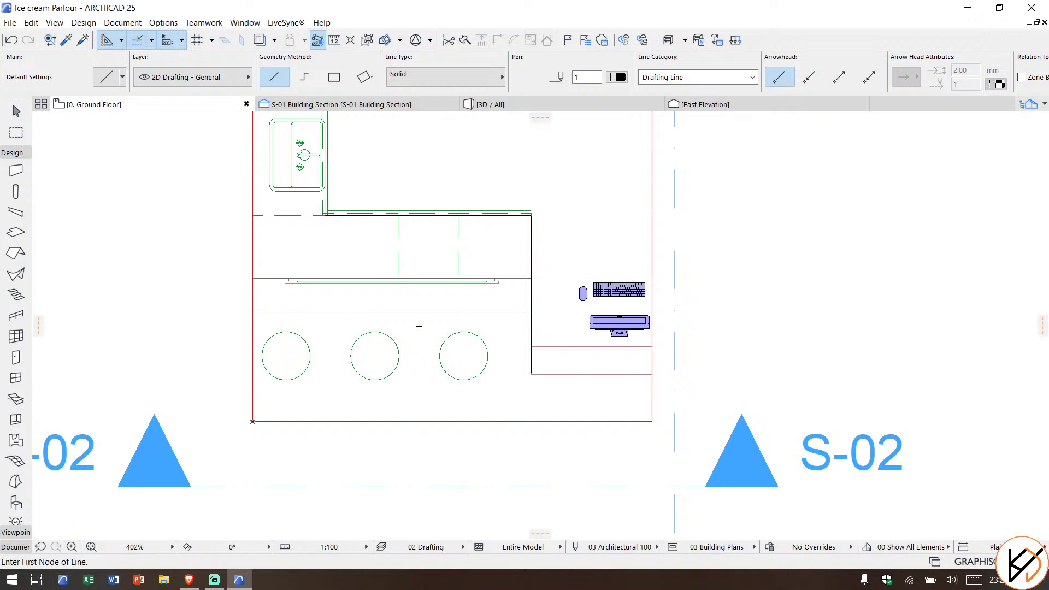
{"action": "scroll", "coordinate": [419, 326], "scroll_direction": "down", "scroll_amount": 1}
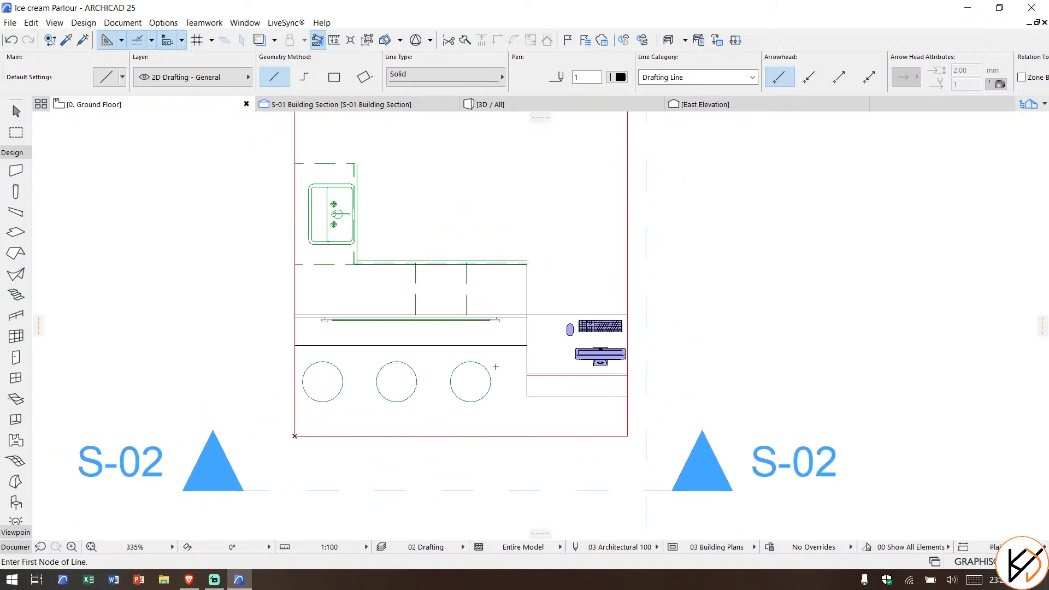
{"action": "key", "text": "Escape"}
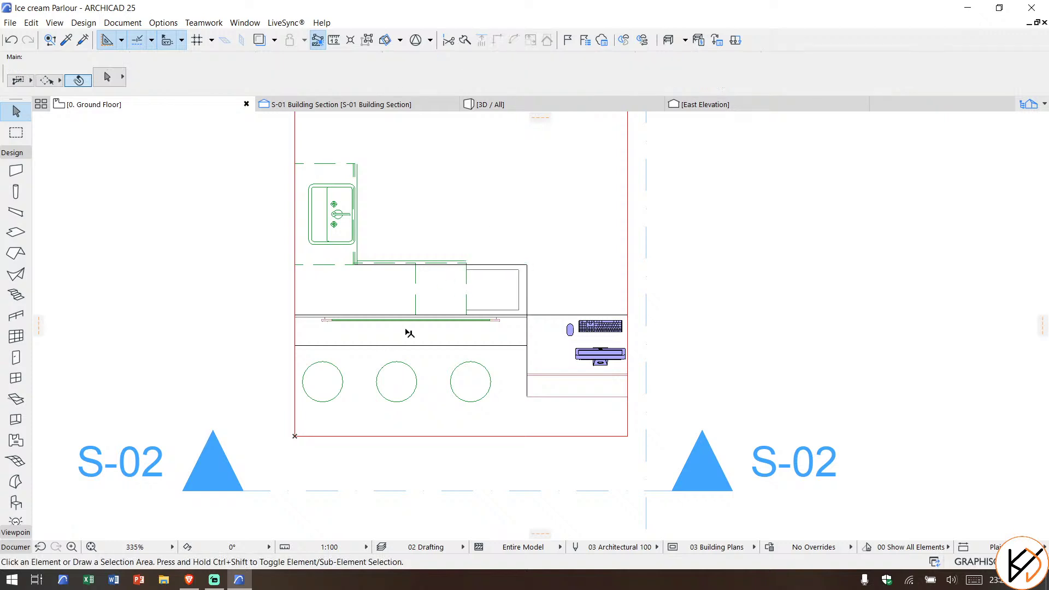
{"action": "left_click", "coordinate": [465, 264]}
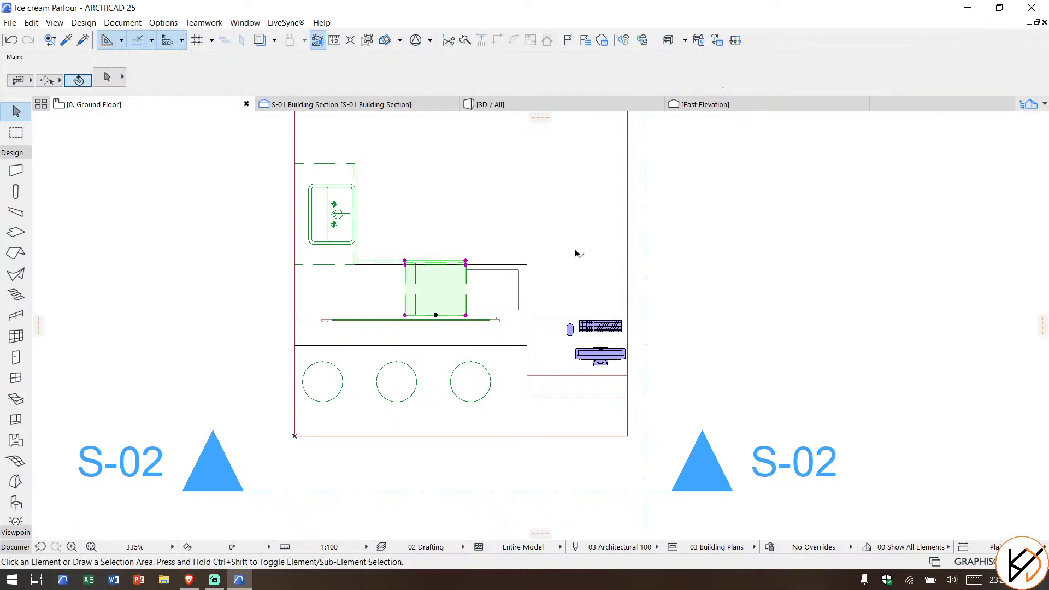
{"action": "key", "text": "Escape"}
{"action": "left_click", "coordinate": [519, 281]}
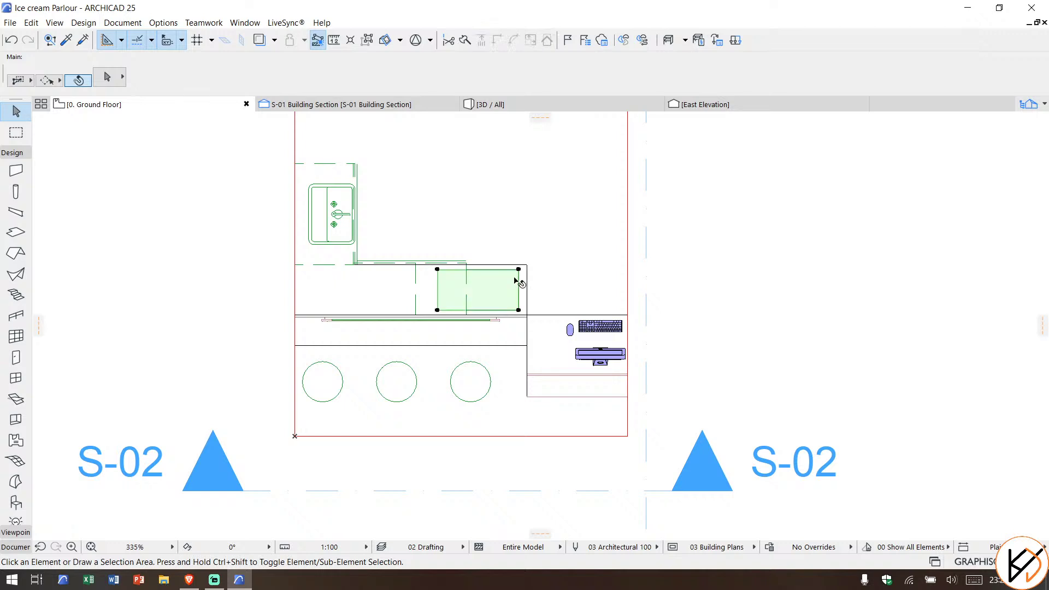
{"action": "right_click", "coordinate": [505, 287]}
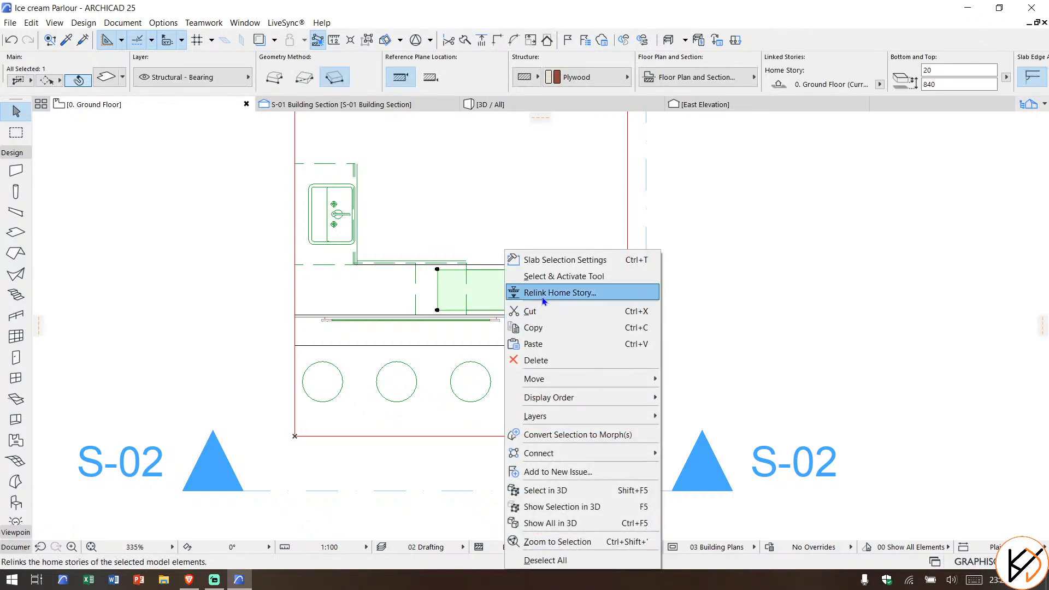
{"action": "key", "text": "Escape"}
{"action": "key", "text": "Escape"}
Step: Delete the vertical and horizontal drafting lines around the counter's end beside the iMac slab
{"action": "left_click", "coordinate": [527, 282]}
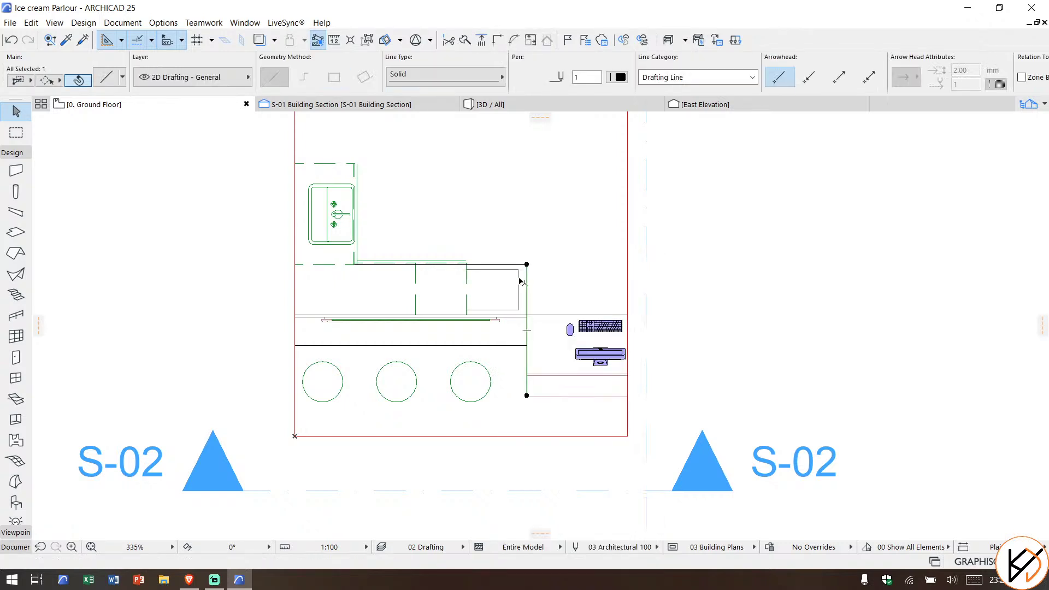
{"action": "key", "text": "Escape"}
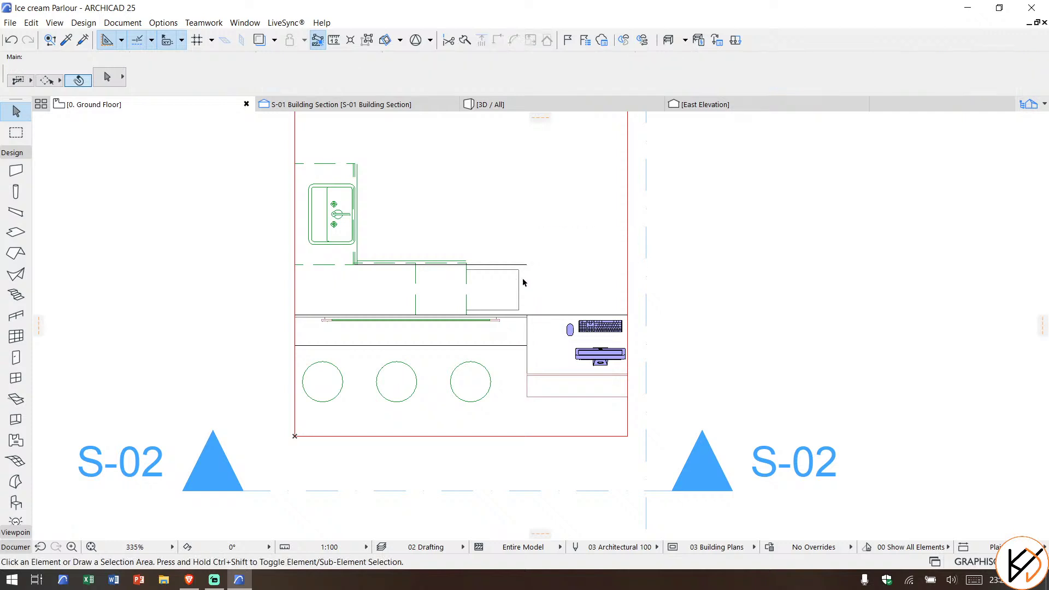
{"action": "scroll", "coordinate": [529, 290], "scroll_direction": "up", "scroll_amount": 2}
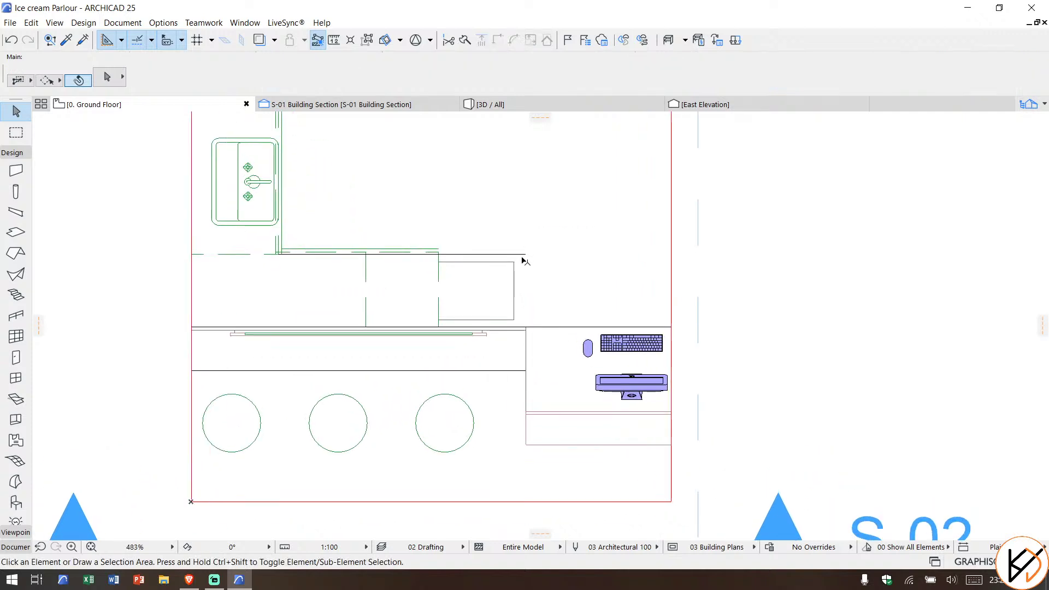
{"action": "left_click", "coordinate": [523, 258]}
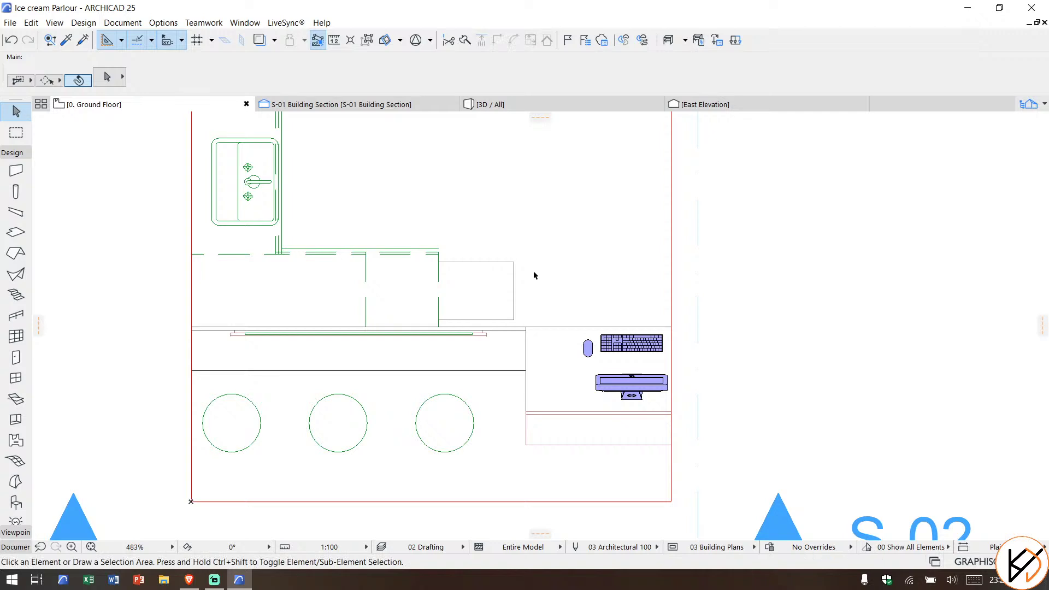
Step: Move the thin rectangular slab on the counter about 544 mm away from the iMac end so it sits within the worktop
{"action": "left_click", "coordinate": [499, 276]}
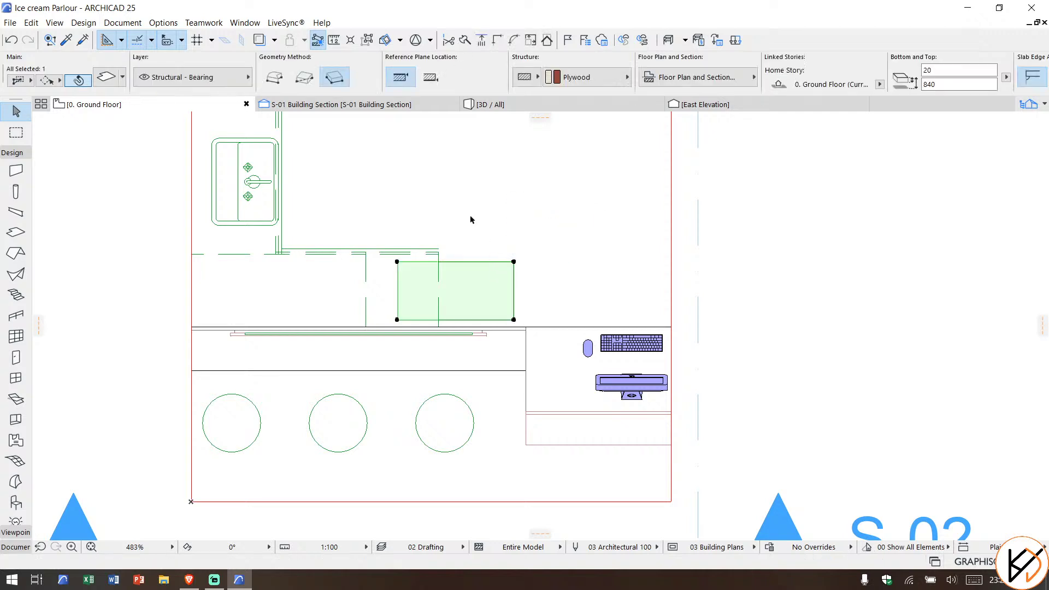
{"action": "left_click", "coordinate": [473, 208]}
{"action": "left_click", "coordinate": [483, 278]}
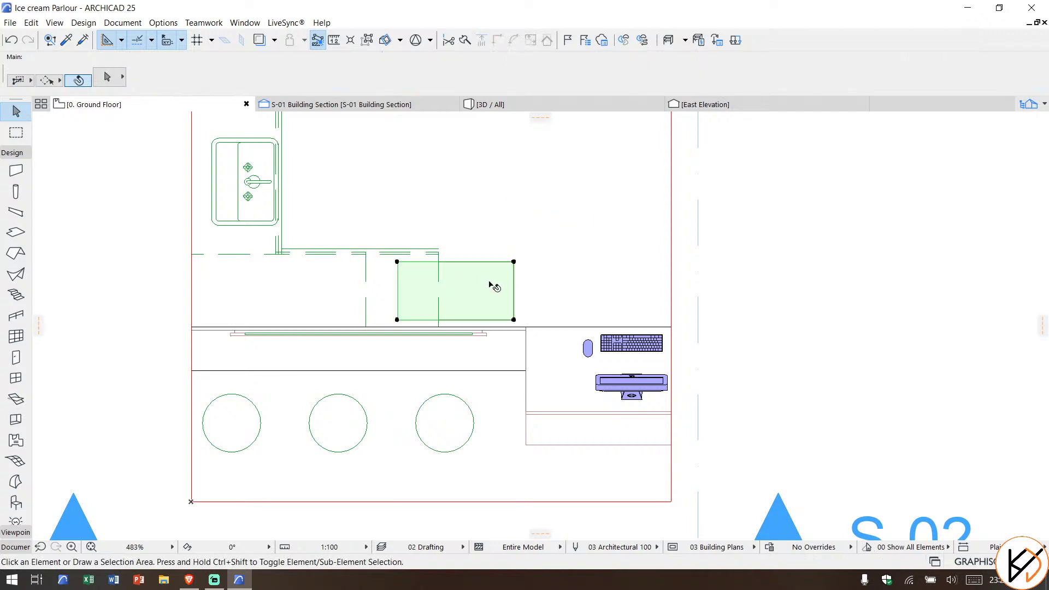
{"action": "key", "text": "ctrl+d"}
{"action": "left_click", "coordinate": [514, 320]}
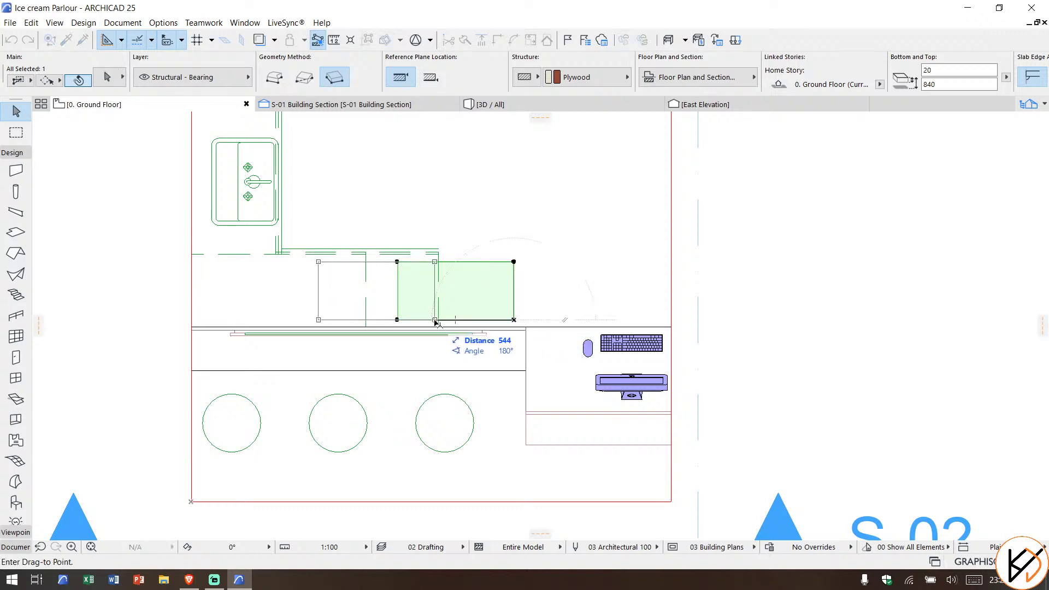
{"action": "left_click", "coordinate": [433, 323]}
{"action": "key", "text": "Escape"}
Step: Examine the moved slab, the iMac counter end and the whole parlour layout in the 3D view
{"action": "left_click", "coordinate": [518, 108]}
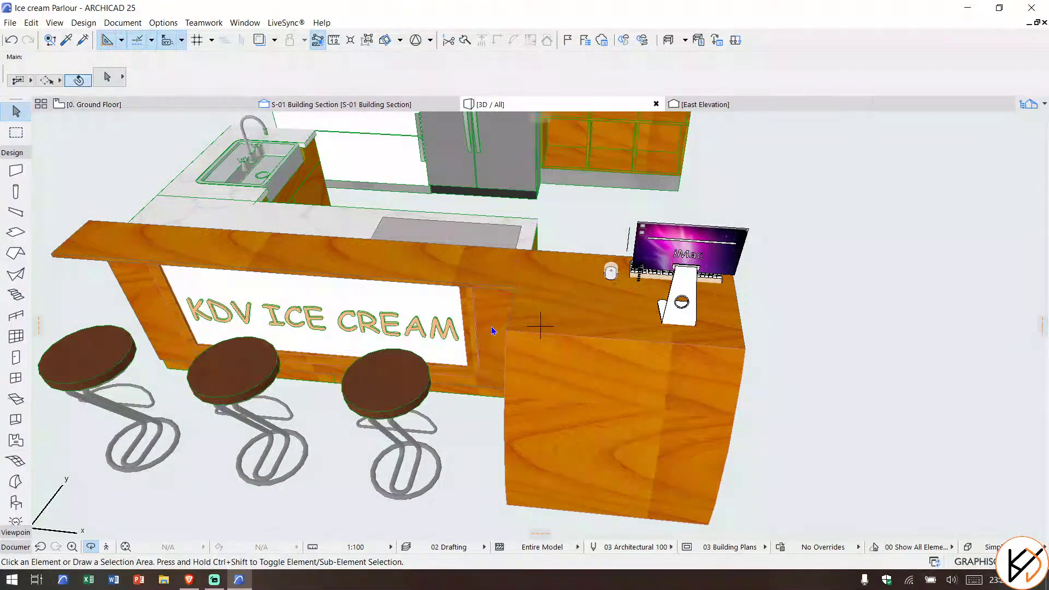
{"action": "middle_click_drag", "start_coordinate": [600, 306], "coordinate": [58, 239], "text": "shift"}
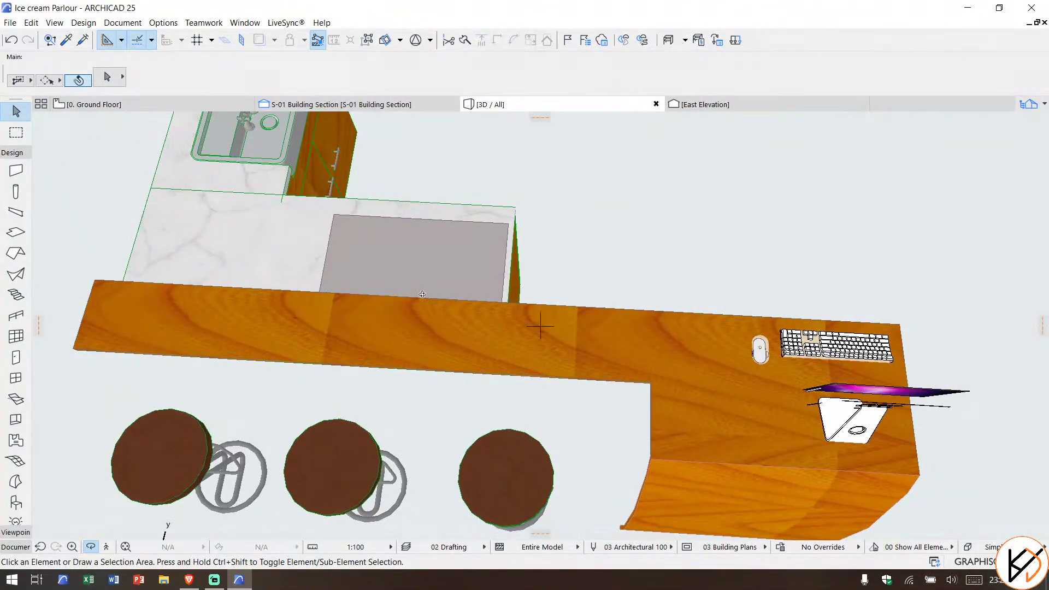
{"action": "middle_click_drag", "start_coordinate": [422, 294], "coordinate": [494, 326], "text": "shift"}
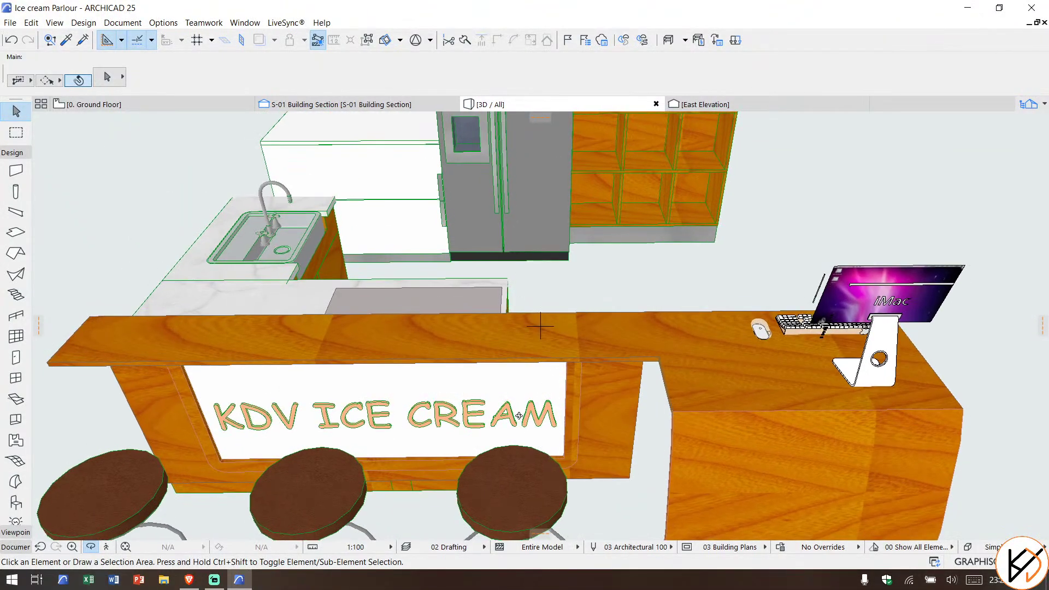
{"action": "middle_click_drag", "start_coordinate": [519, 415], "coordinate": [555, 252], "text": "shift"}
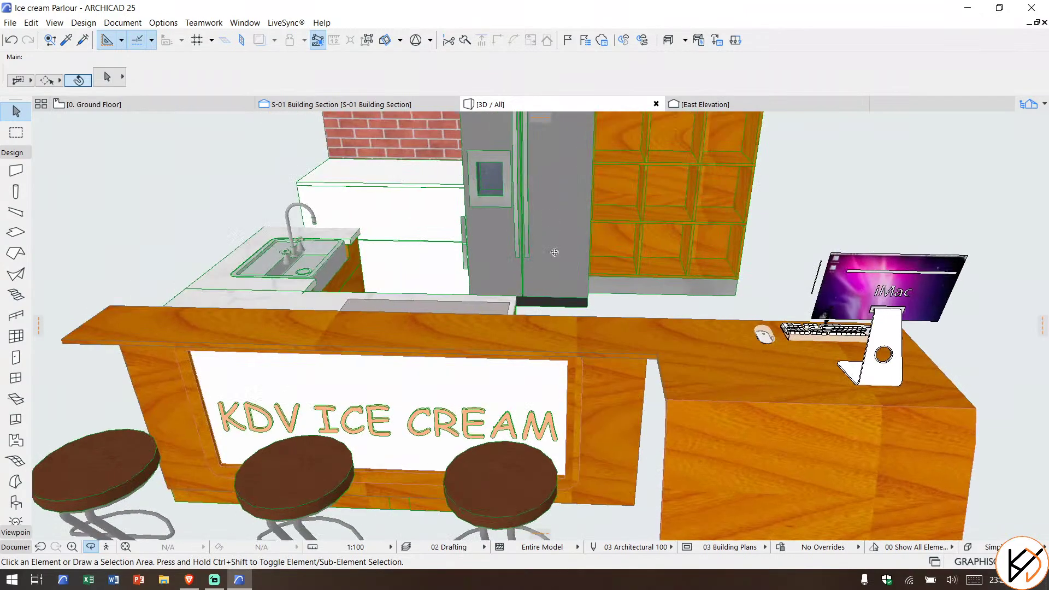
{"action": "scroll", "coordinate": [511, 343], "scroll_direction": "down", "scroll_amount": 8}
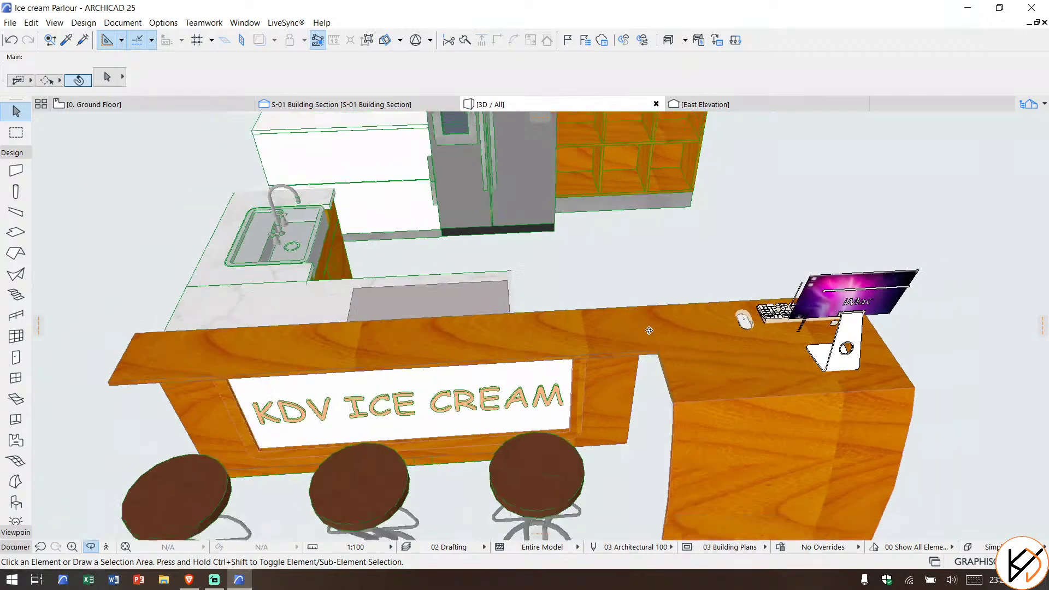
{"action": "left_click_drag", "start_coordinate": [424, 301], "coordinate": [536, 354]}
{"action": "scroll", "coordinate": [473, 310], "scroll_direction": "down", "scroll_amount": 5}
{"action": "scroll", "coordinate": [536, 354], "scroll_direction": "up", "scroll_amount": 5}
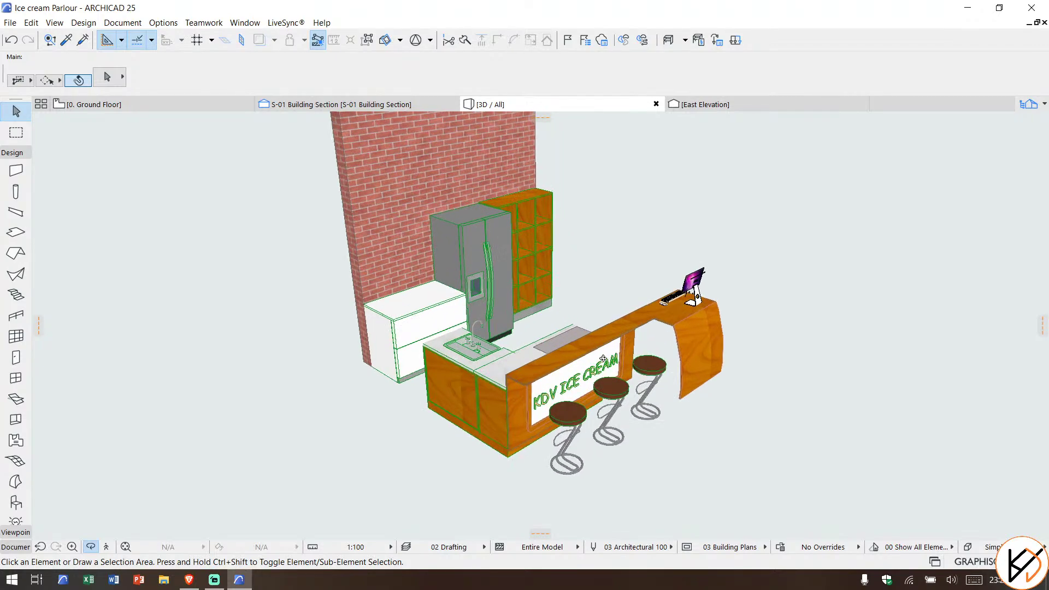
Step: Open the S-01 building section and activate the Polyline tool from the document drafting tools
{"action": "left_click", "coordinate": [173, 104]}
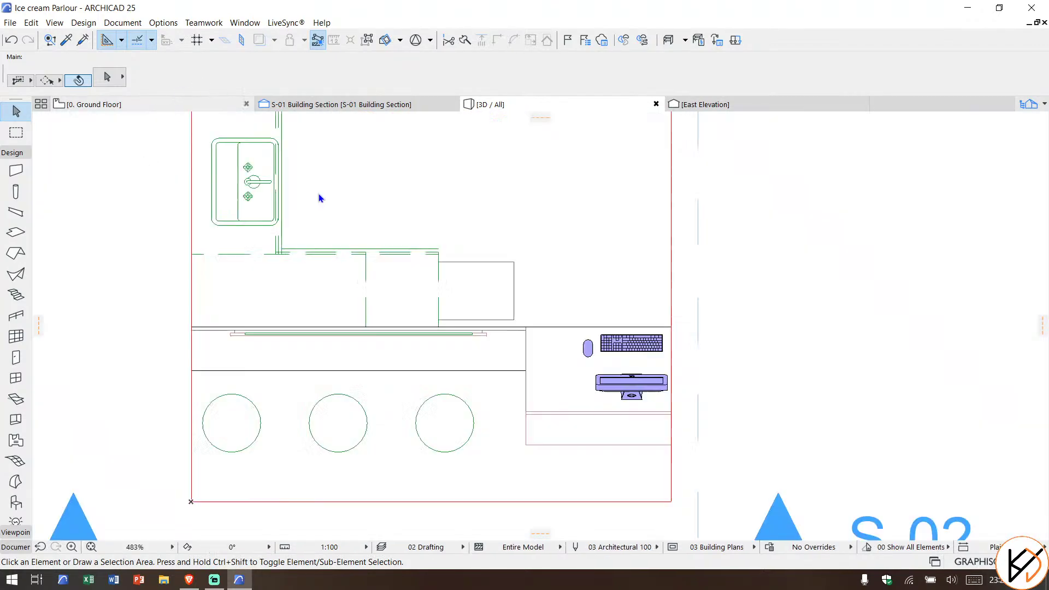
{"action": "left_click", "coordinate": [370, 108]}
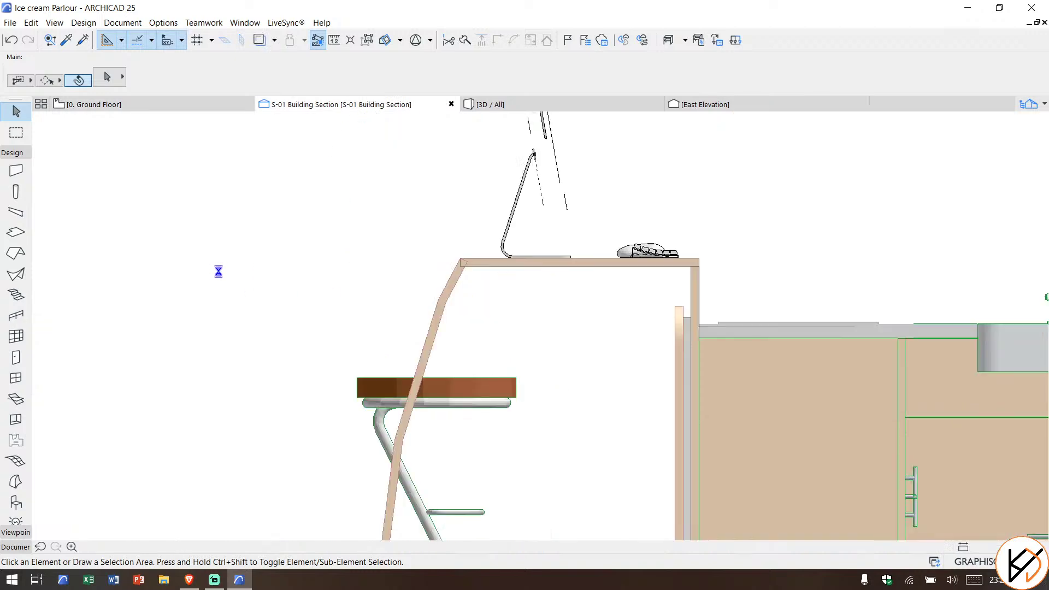
{"action": "left_click", "coordinate": [24, 152]}
{"action": "left_click", "coordinate": [14, 182]}
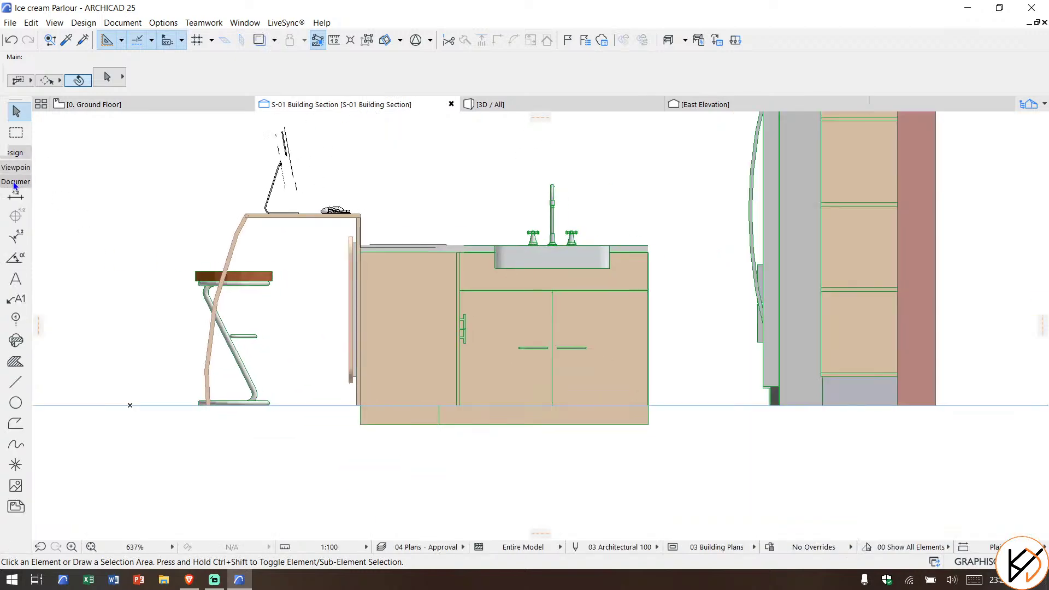
{"action": "left_click", "coordinate": [16, 423]}
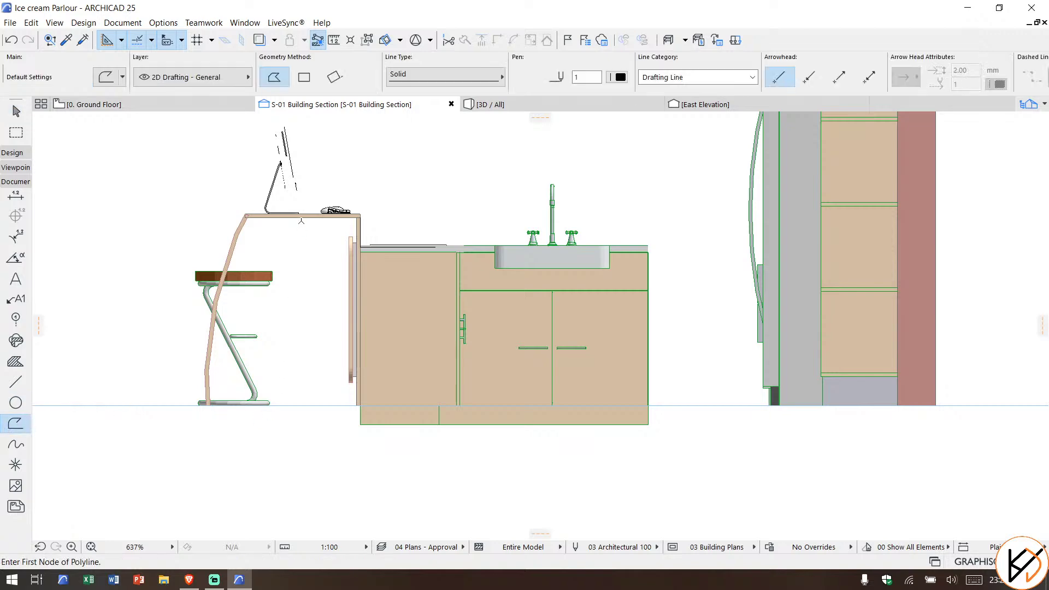
{"action": "scroll", "coordinate": [306, 221], "scroll_direction": "up", "scroll_amount": 3}
{"action": "scroll", "coordinate": [438, 236], "scroll_direction": "down", "scroll_amount": 3}
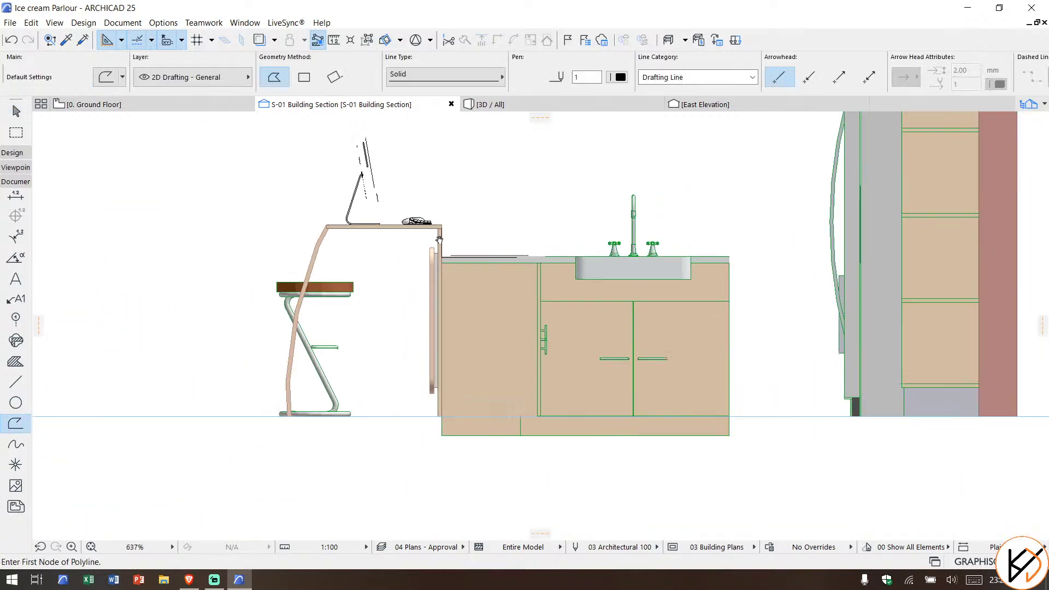
Step: Inspect the open side beneath the iMac slab in 3D and return to its underside in the S-01 section
{"action": "left_click", "coordinate": [525, 104]}
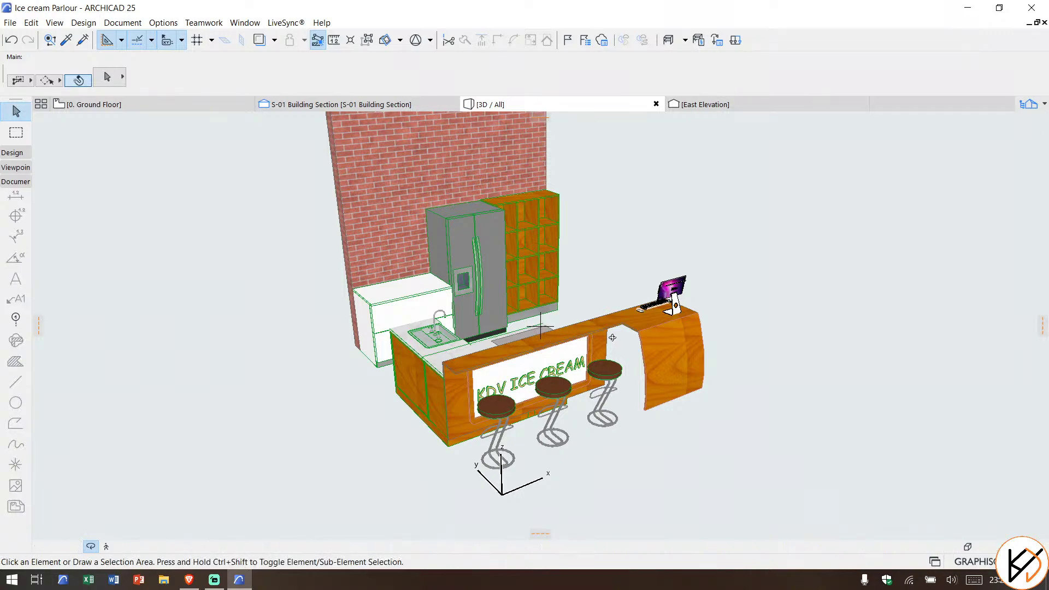
{"action": "scroll", "coordinate": [688, 346], "scroll_direction": "up", "scroll_amount": 8}
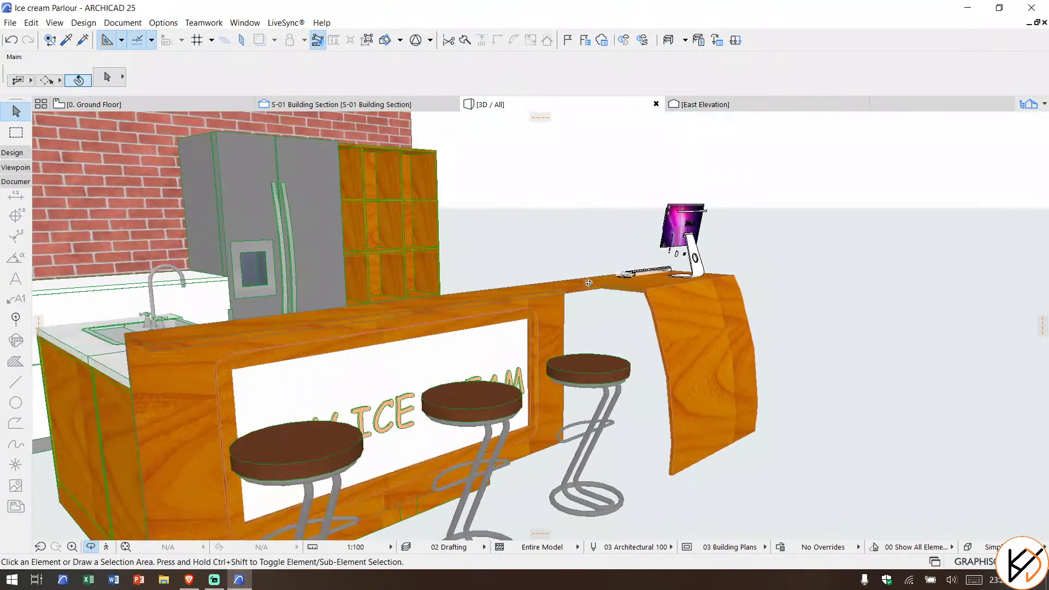
{"action": "middle_click_drag", "start_coordinate": [628, 260], "coordinate": [580, 283], "text": "shift"}
{"action": "left_click_drag", "start_coordinate": [668, 380], "coordinate": [539, 412]}
{"action": "left_click", "coordinate": [176, 107]}
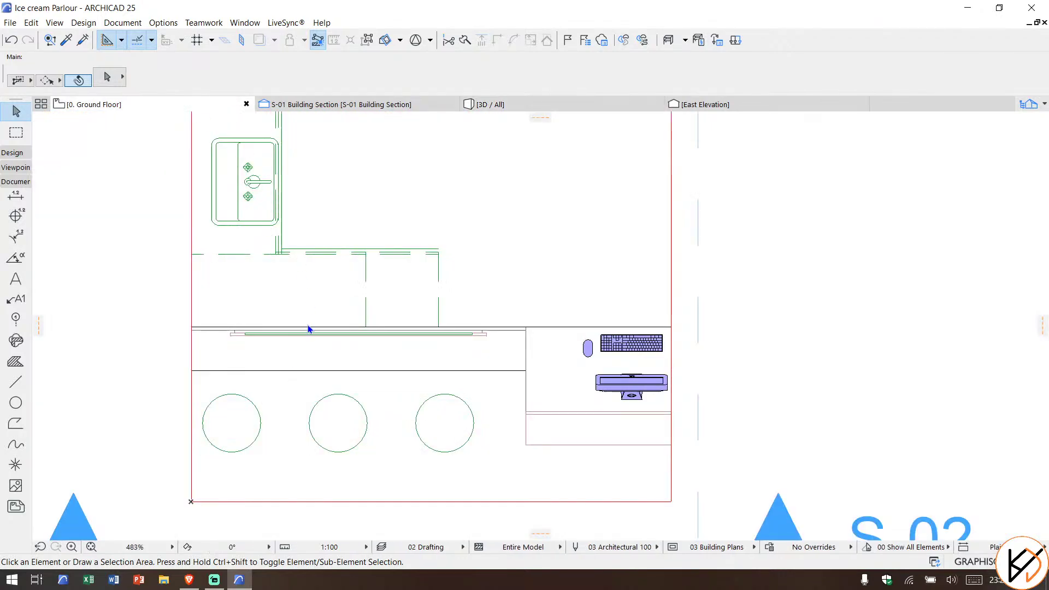
{"action": "left_click", "coordinate": [336, 104]}
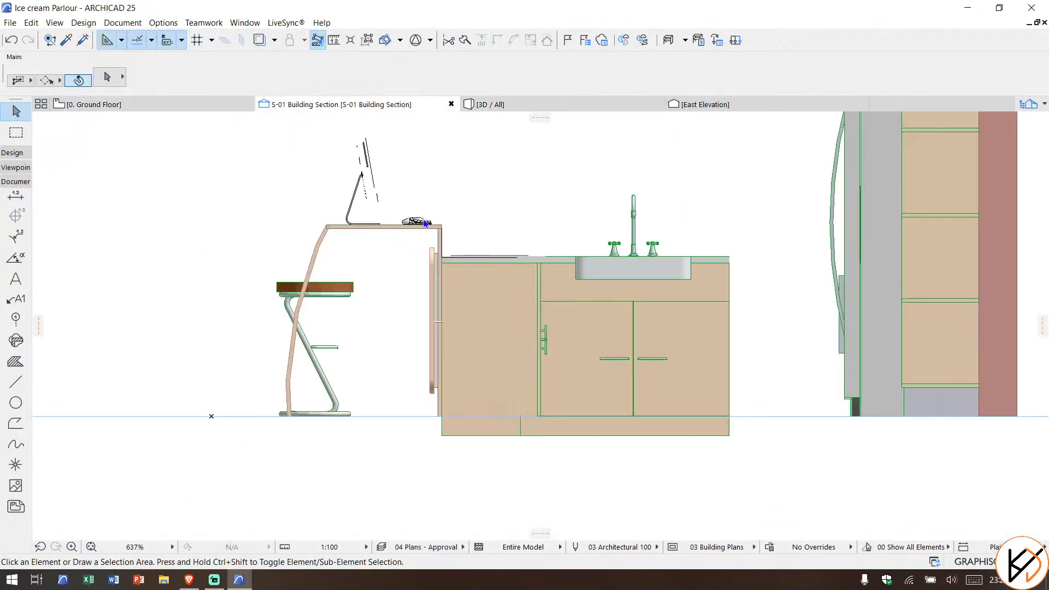
{"action": "scroll", "coordinate": [442, 229], "scroll_direction": "up", "scroll_amount": 5}
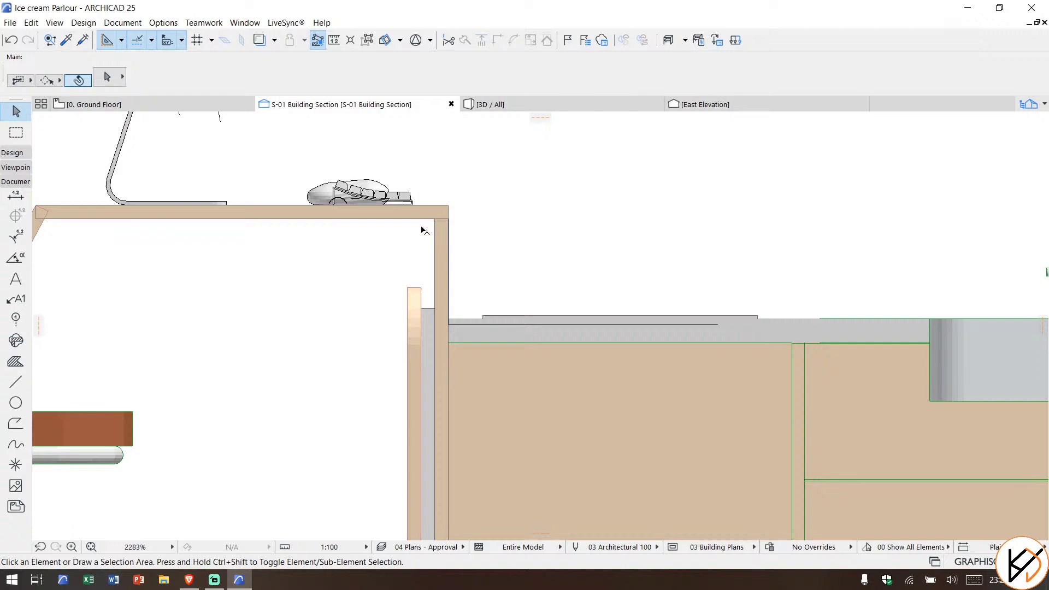
Step: Try a single drafting line along the iMac slab's underside from the upright panel to the curved shell, and undo it
{"action": "left_click", "coordinate": [16, 382]}
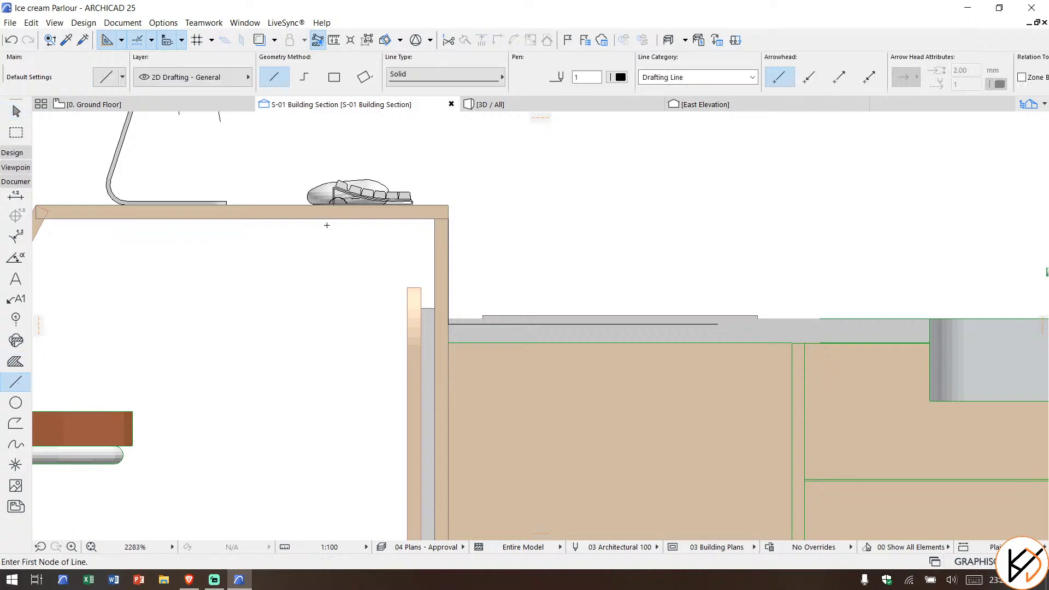
{"action": "scroll", "coordinate": [416, 175], "scroll_direction": "up", "scroll_amount": 6}
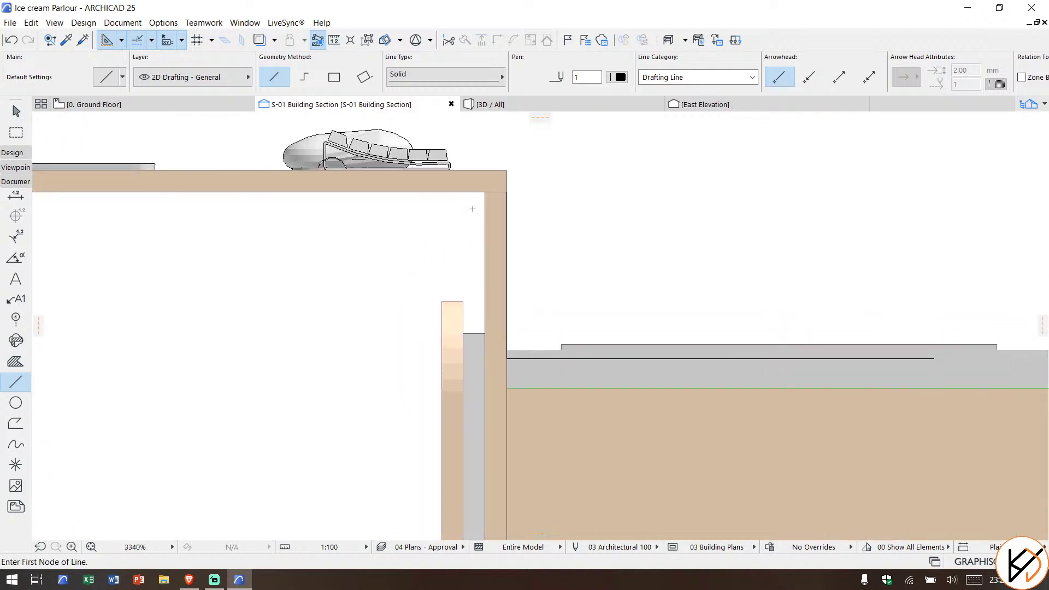
{"action": "scroll", "coordinate": [550, 236], "scroll_direction": "down", "scroll_amount": 3}
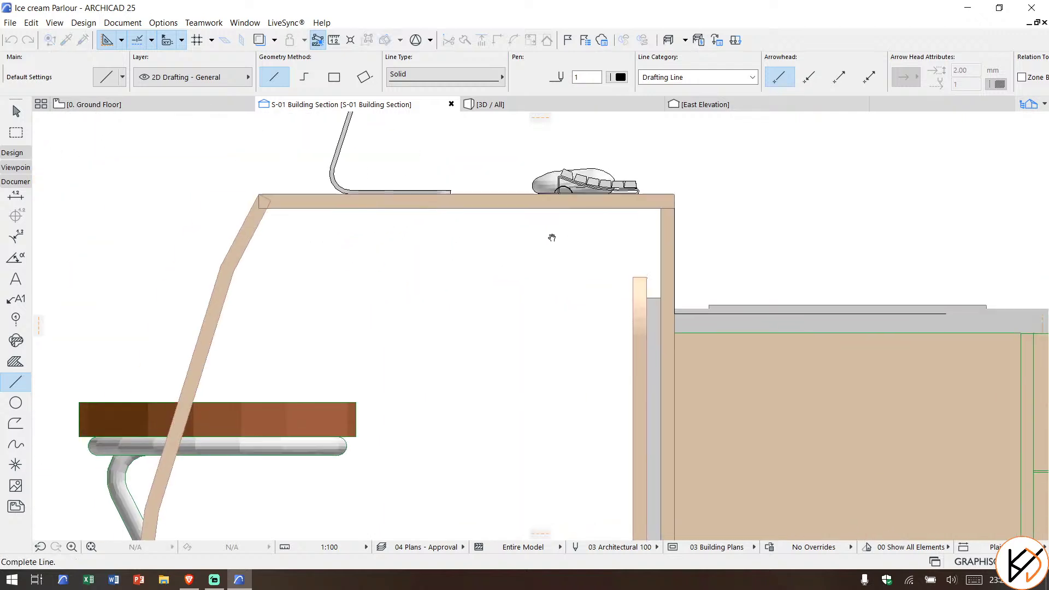
{"action": "left_click", "coordinate": [658, 209]}
{"action": "left_click", "coordinate": [271, 206]}
{"action": "scroll", "coordinate": [213, 372], "scroll_direction": "down", "scroll_amount": 3}
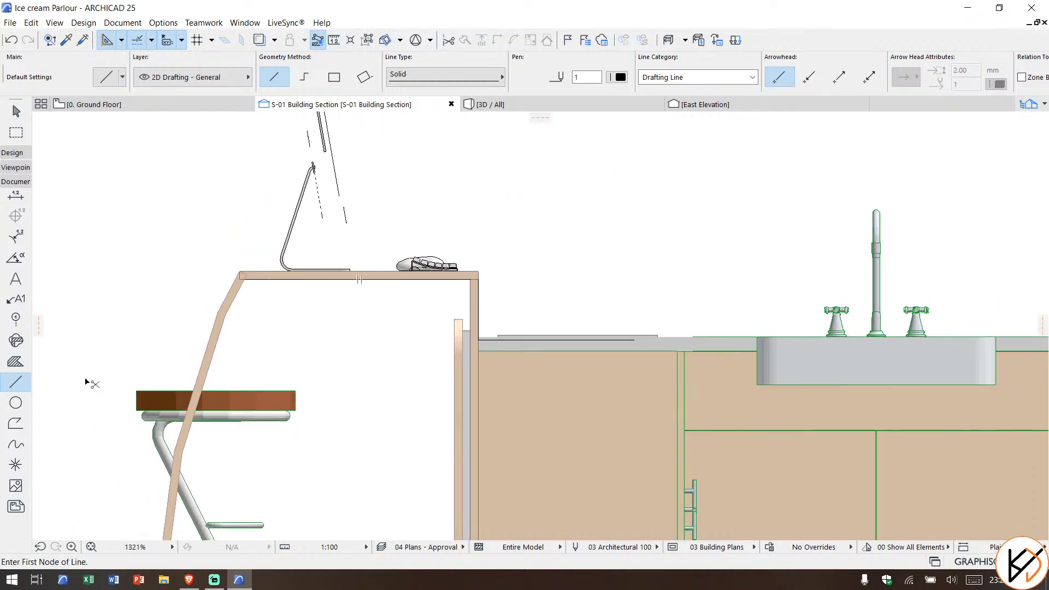
{"action": "key", "text": "ctrl+z"}
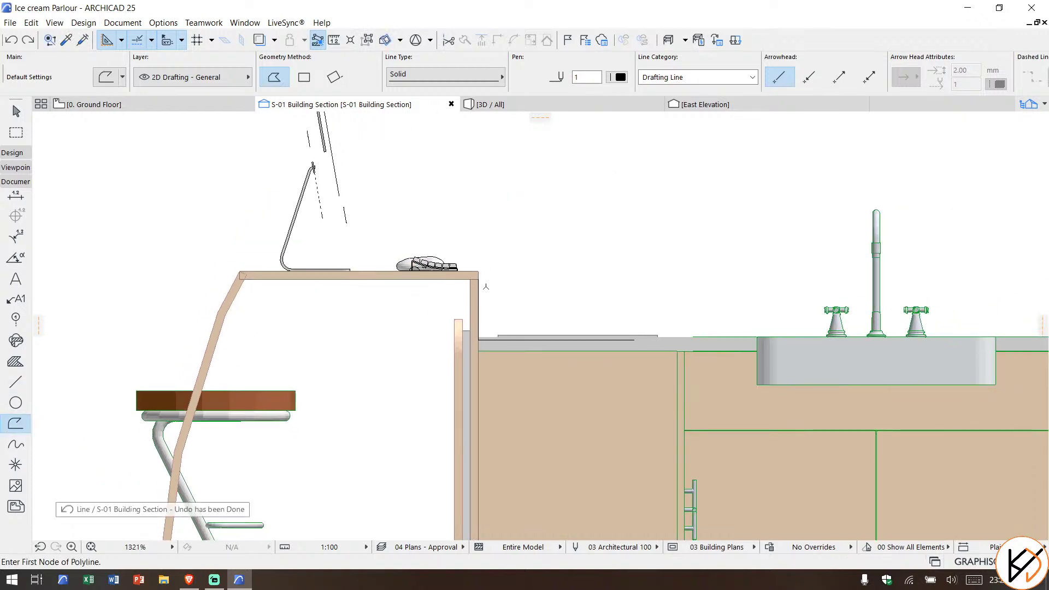
Step: Start a polyline along the iMac slab's underside, from the upright panel's inner corner to the curved shell's inner top corner
{"action": "scroll", "coordinate": [486, 286], "scroll_direction": "up", "scroll_amount": 3}
{"action": "left_click", "coordinate": [431, 287]}
{"action": "middle_click_drag", "start_coordinate": [415, 331], "coordinate": [685, 319]}
{"action": "left_click", "coordinate": [138, 275]}
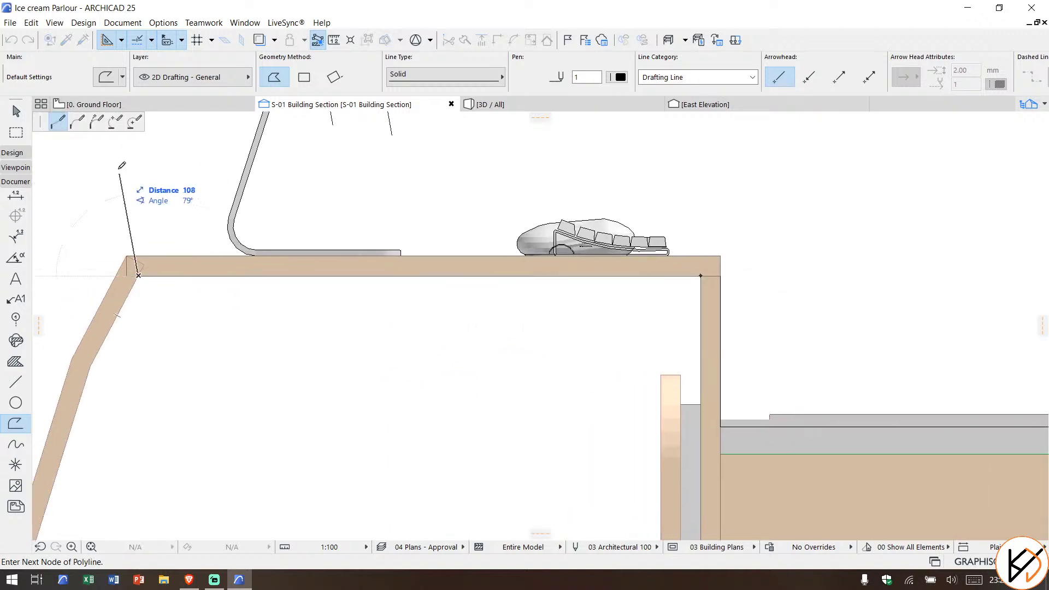
Step: Continue the polyline with a three-point arc following the curved shell's inner face down to the ground floor line
{"action": "left_click", "coordinate": [116, 122]}
{"action": "scroll", "coordinate": [171, 425], "scroll_direction": "down", "scroll_amount": 3}
{"action": "middle_click_drag", "start_coordinate": [171, 427], "coordinate": [278, 376]}
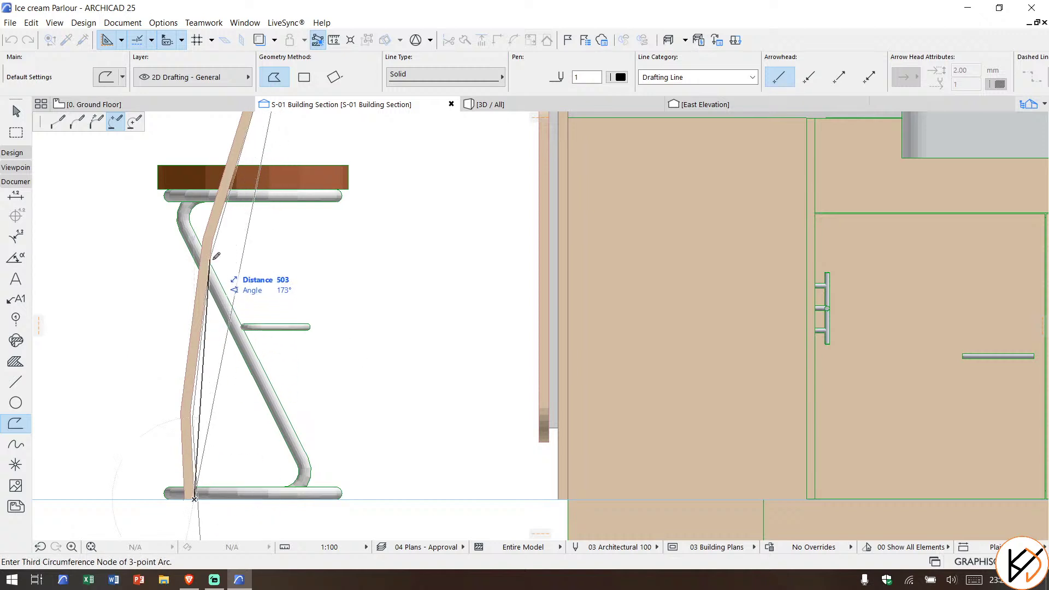
{"action": "left_click", "coordinate": [236, 243]}
{"action": "scroll", "coordinate": [262, 328], "scroll_direction": "down", "scroll_amount": 3}
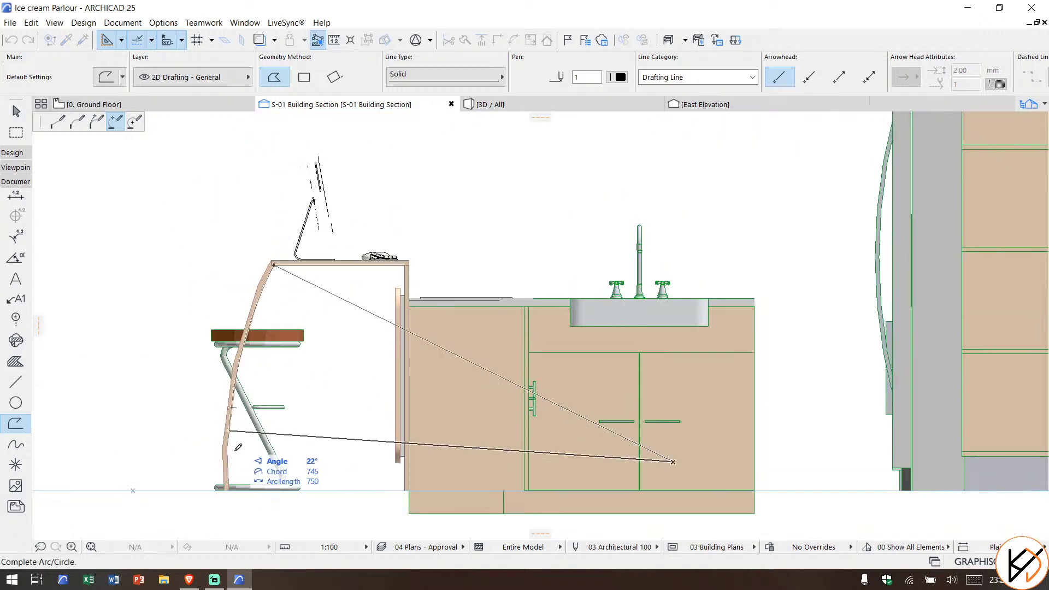
{"action": "scroll", "coordinate": [231, 475], "scroll_direction": "up", "scroll_amount": 4}
{"action": "left_click", "coordinate": [229, 485]}
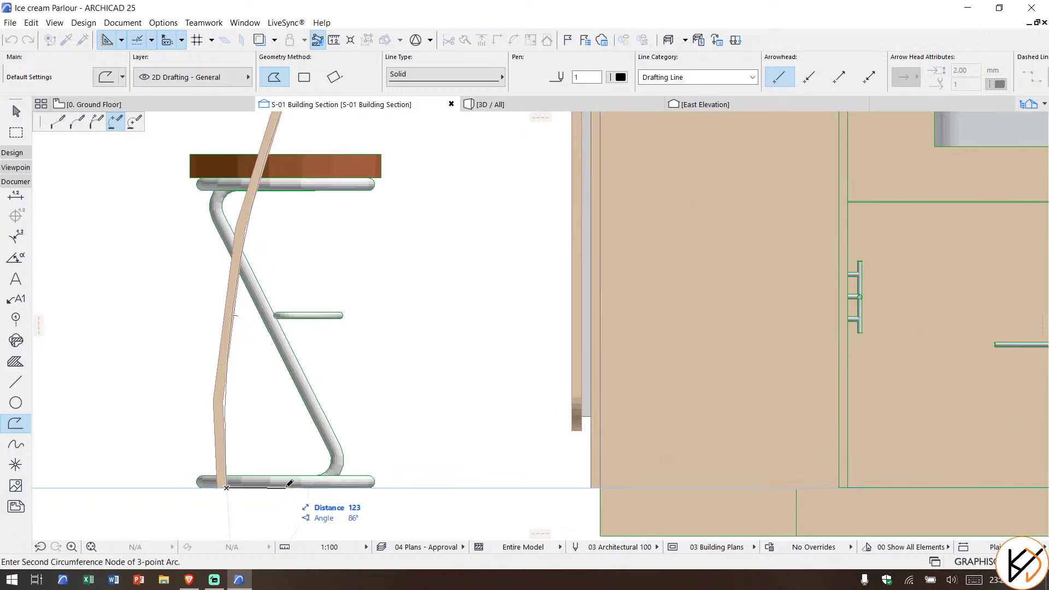
Step: Close the polyline with a straight segment about 763 mm long on the ground line and another up the upright panel's inner face
{"action": "left_click", "coordinate": [58, 122]}
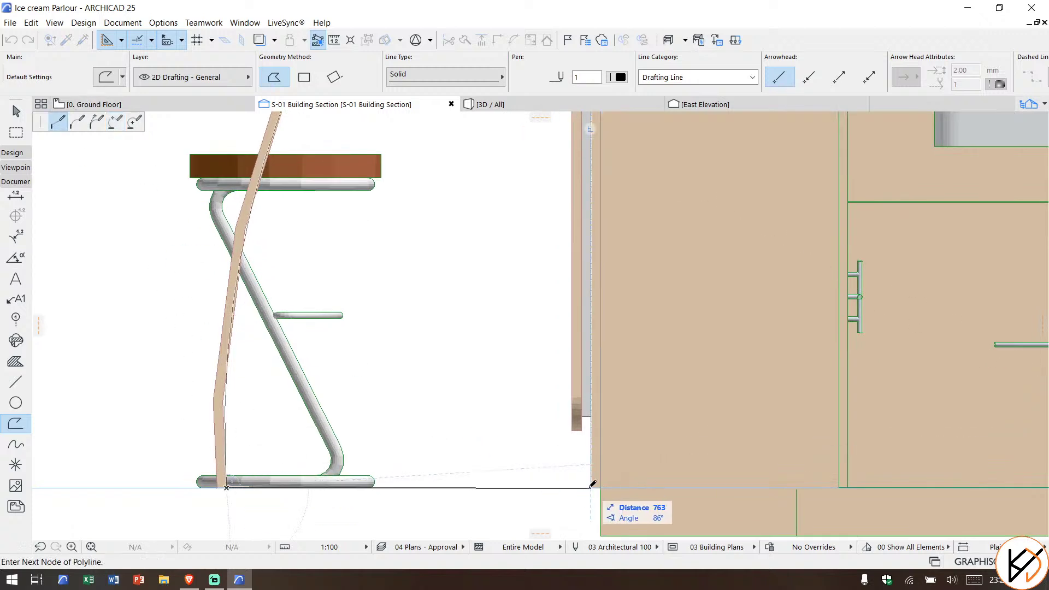
{"action": "scroll", "coordinate": [586, 382], "scroll_direction": "down", "scroll_amount": 3}
{"action": "scroll", "coordinate": [594, 284], "scroll_direction": "up", "scroll_amount": 1}
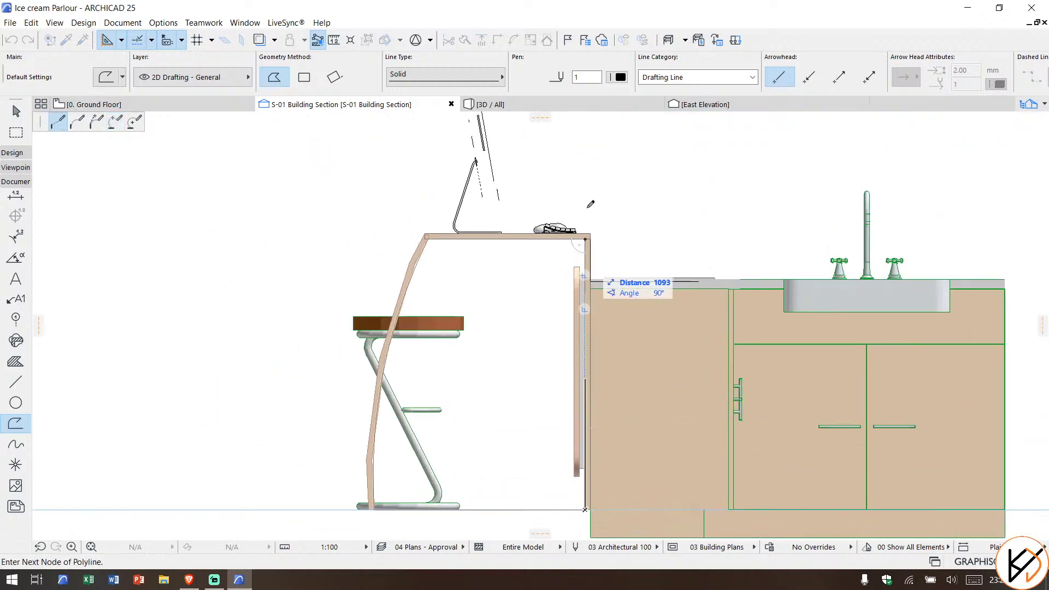
{"action": "left_click", "coordinate": [587, 239]}
{"action": "key", "text": "Escape"}
Step: Copy the closed profile outline from the section and paste it onto the ground floor plan, just below the S-02 section line
{"action": "left_click", "coordinate": [513, 510]}
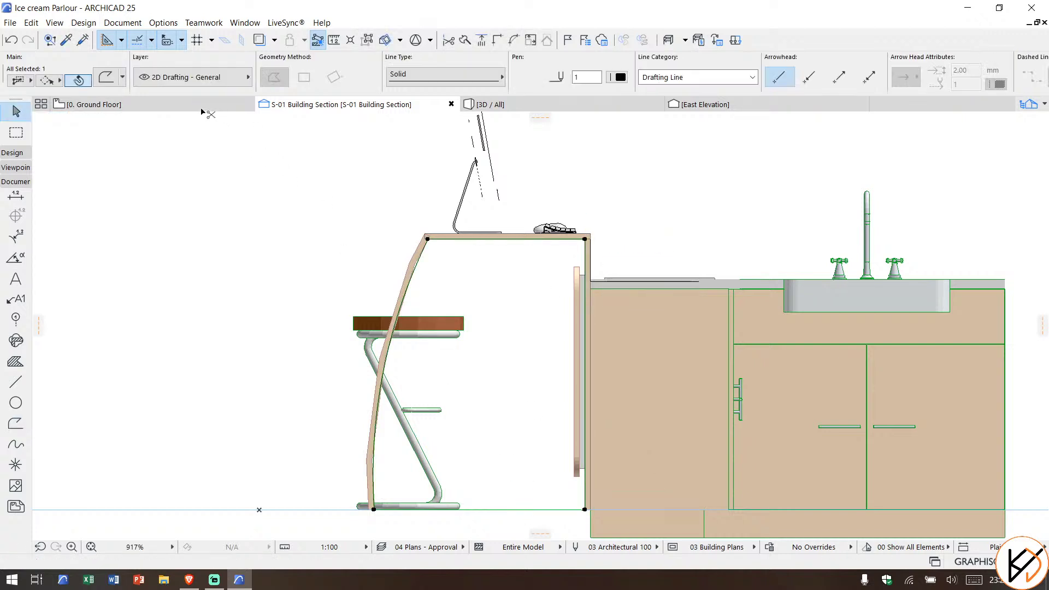
{"action": "left_click", "coordinate": [110, 103]}
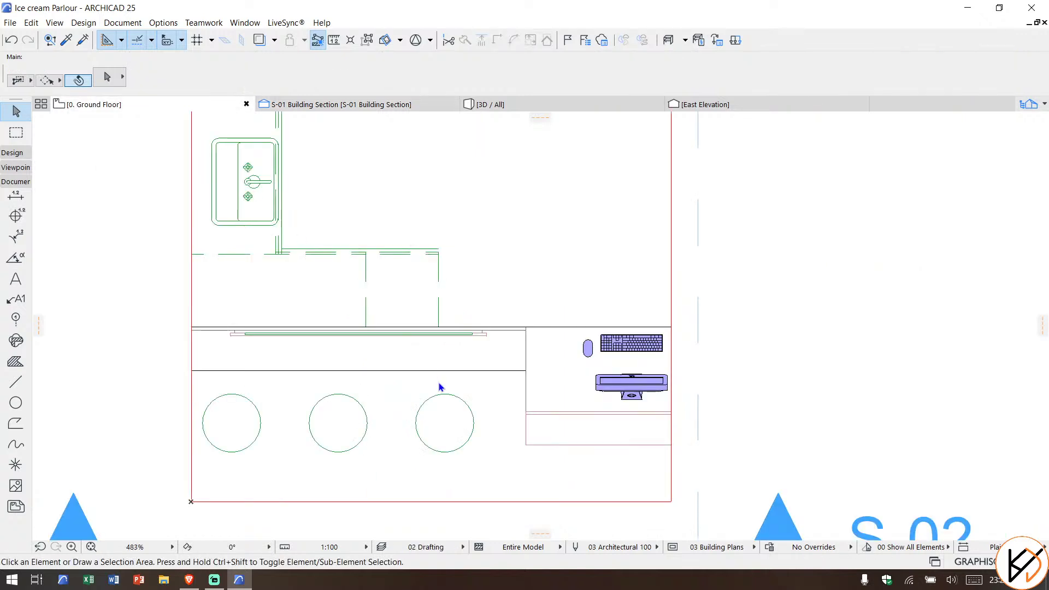
{"action": "scroll", "coordinate": [451, 376], "scroll_direction": "down", "scroll_amount": 5}
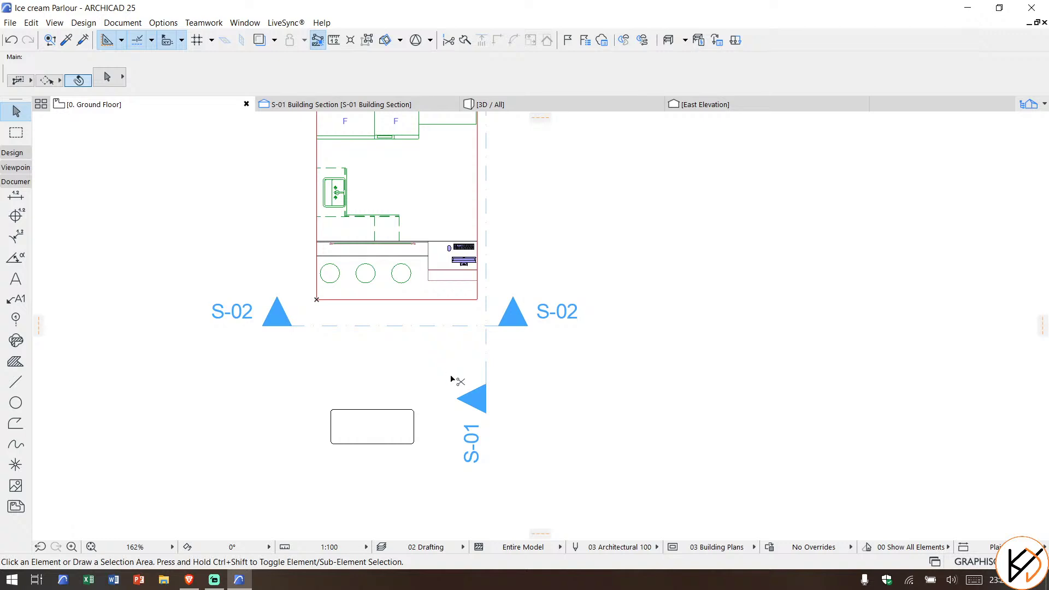
{"action": "key", "text": "ctrl+v"}
{"action": "left_click", "coordinate": [370, 310]}
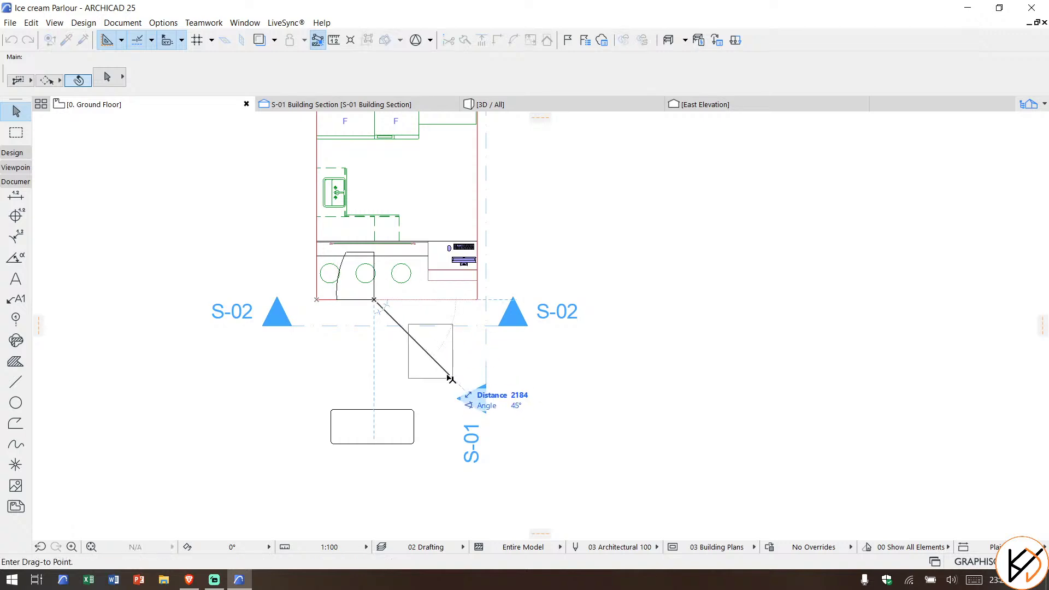
{"action": "left_click", "coordinate": [451, 383]}
Step: Remove the rounded rectangle outline below the ground floor plan
{"action": "left_click", "coordinate": [375, 410]}
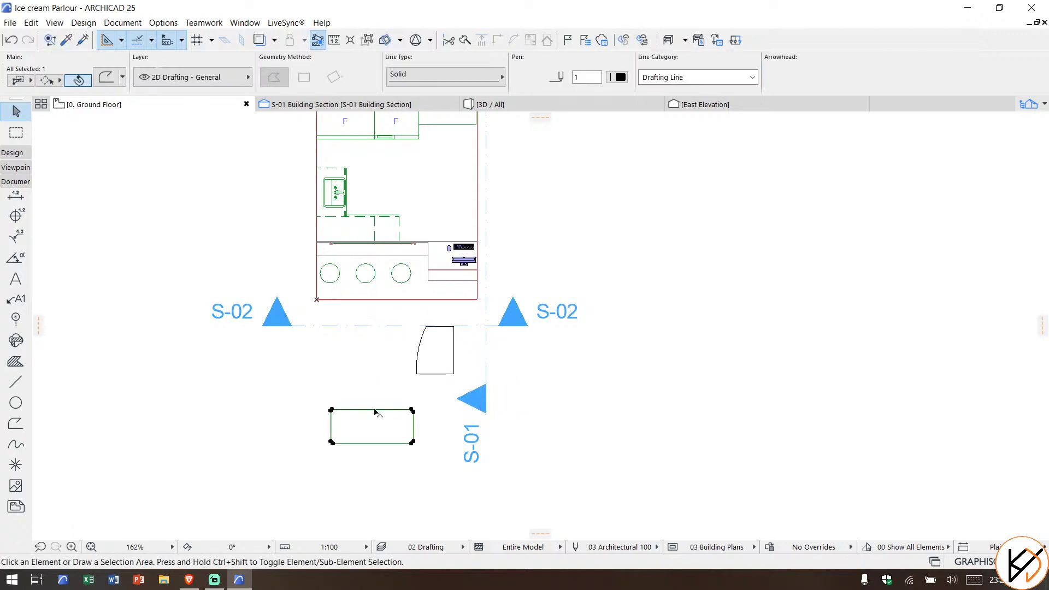
{"action": "key", "text": "ctrl+x"}
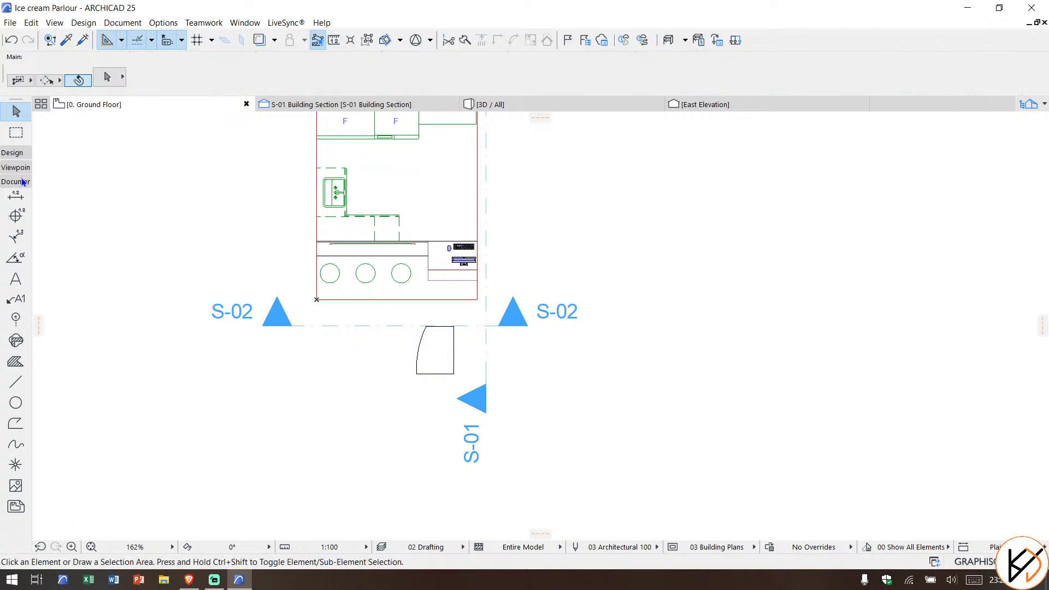
Step: Try to create an extruded shell from the closed profile outline, using the default shell settings and an extrusion length of 20
{"action": "left_click", "coordinate": [21, 153]}
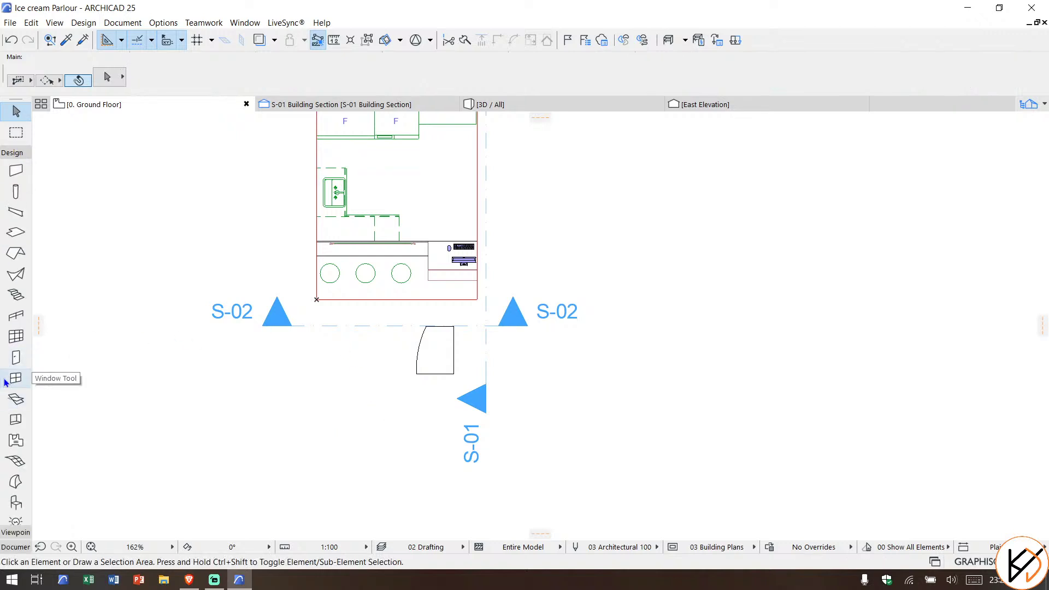
{"action": "left_click", "coordinate": [12, 276]}
{"action": "key", "text": "ctrl+t"}
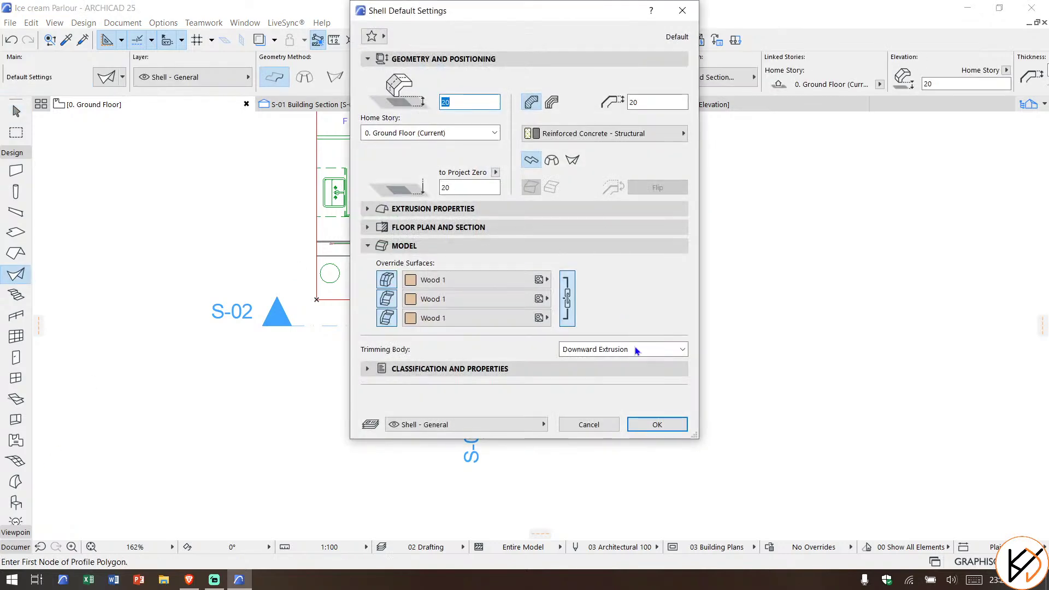
{"action": "left_click", "coordinate": [658, 425]}
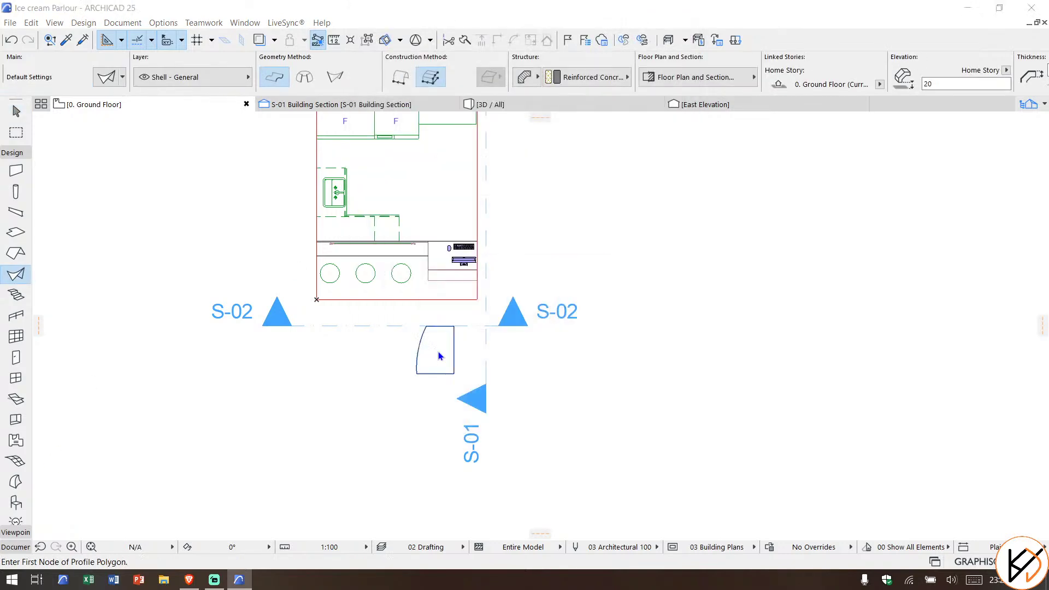
{"action": "left_click", "coordinate": [439, 352]}
{"action": "type", "text": "20"}
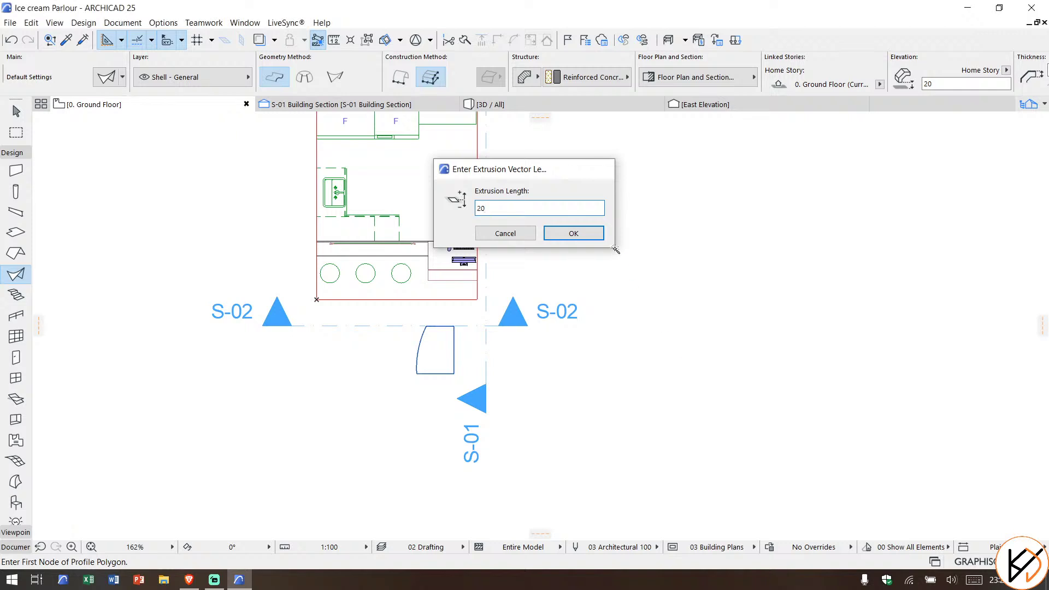
{"action": "key", "text": "Return"}
{"action": "scroll", "coordinate": [456, 355], "scroll_direction": "up", "scroll_amount": 6}
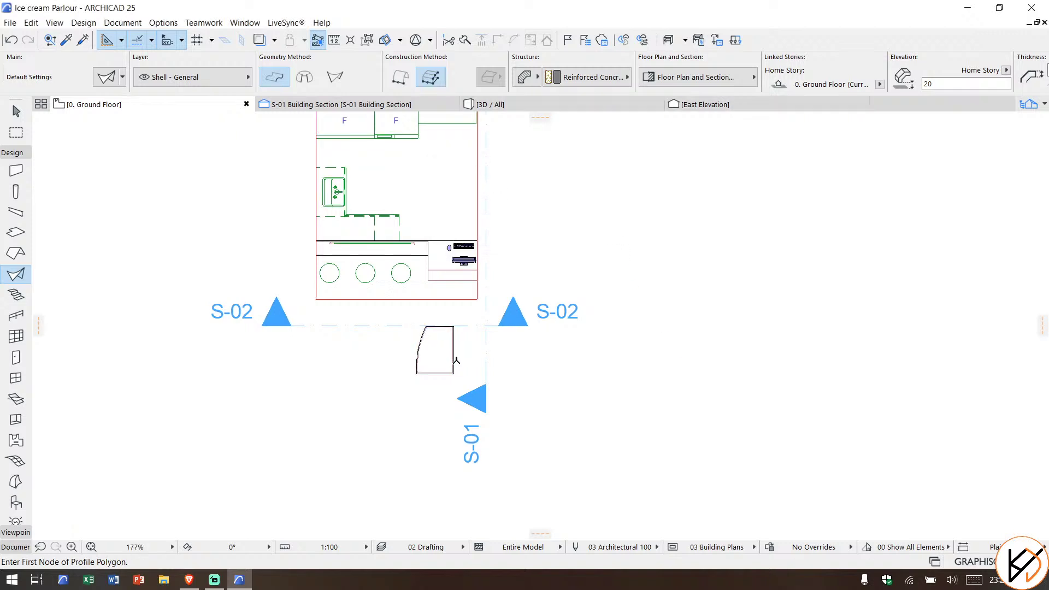
Step: Undo the extruded shell made from the profile outline
{"action": "left_click", "coordinate": [447, 326], "text": "shift"}
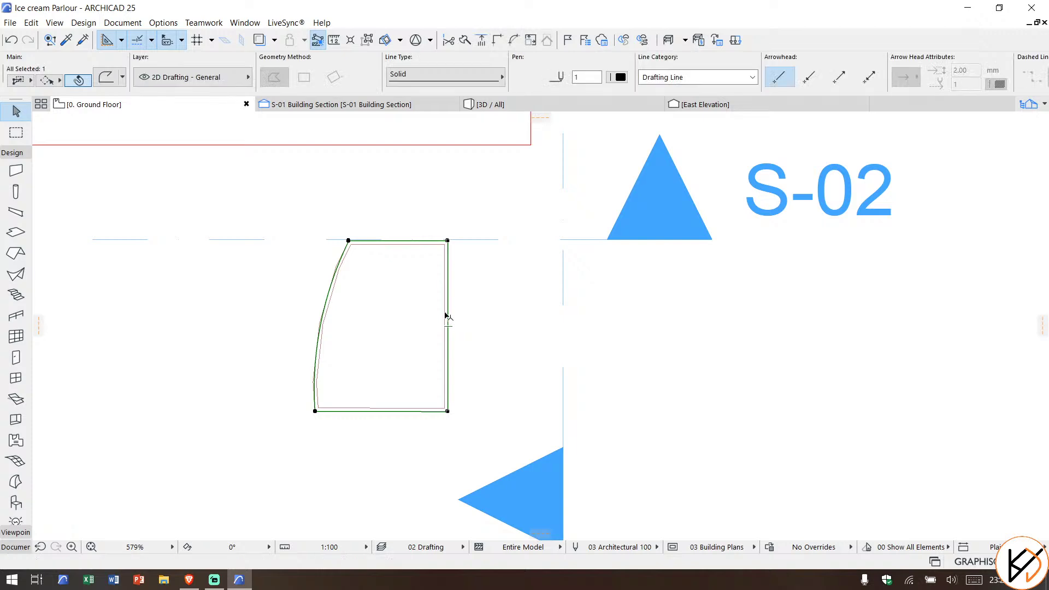
{"action": "left_click", "coordinate": [446, 315]}
{"action": "left_click", "coordinate": [485, 269]}
{"action": "key", "text": "ctrl+z"}
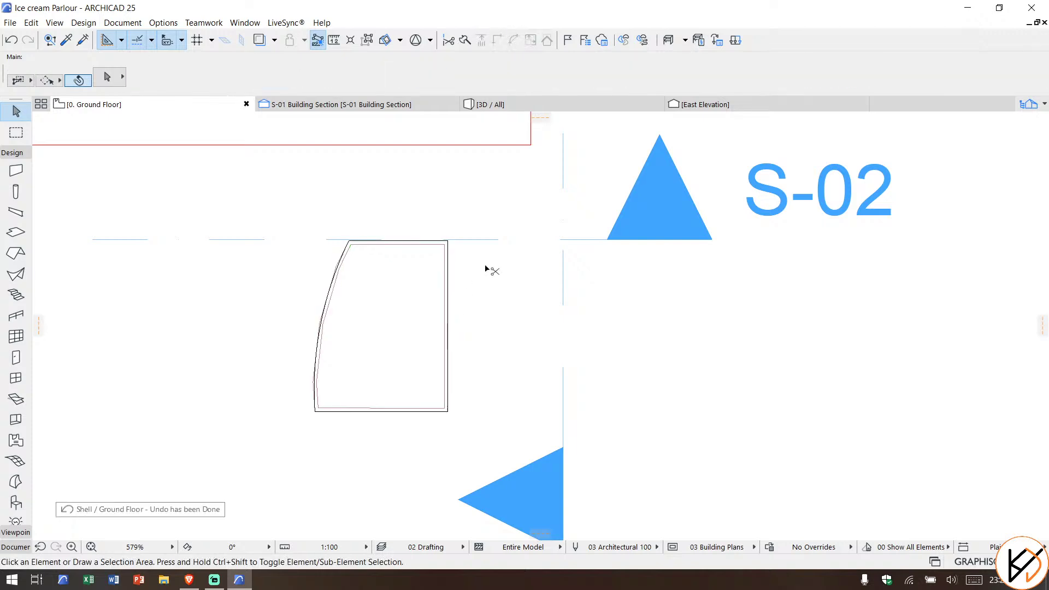
{"action": "left_click", "coordinate": [9, 278]}
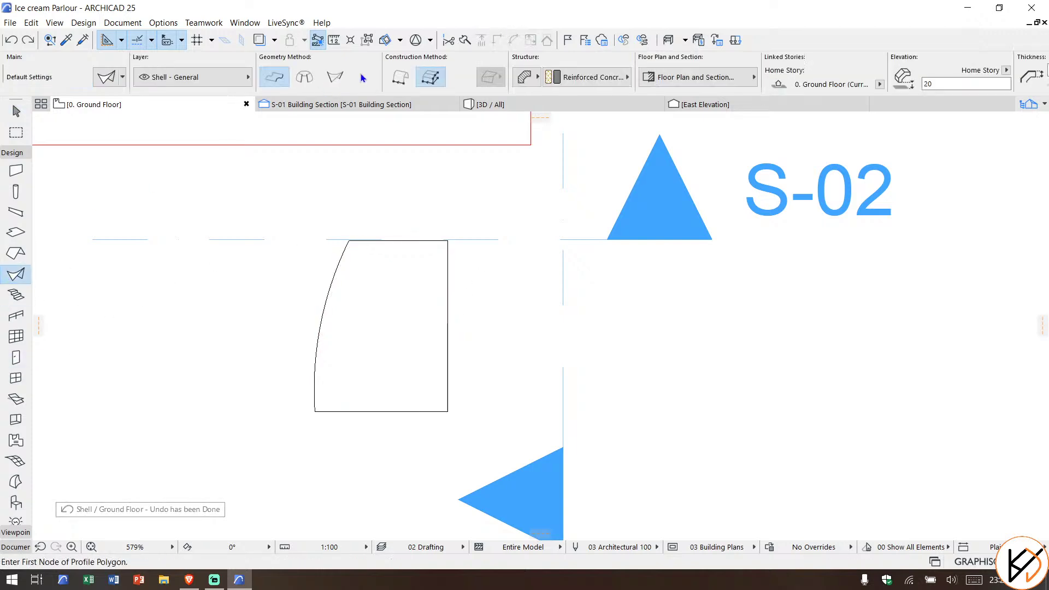
{"action": "left_click", "coordinate": [310, 77]}
{"action": "left_click", "coordinate": [387, 324]}
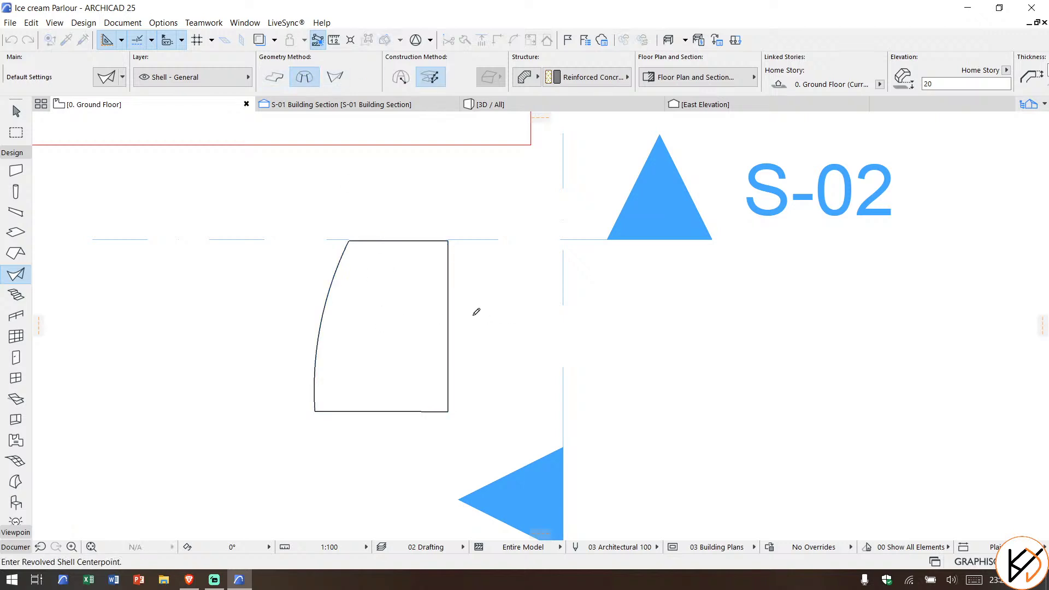
{"action": "left_click", "coordinate": [431, 304]}
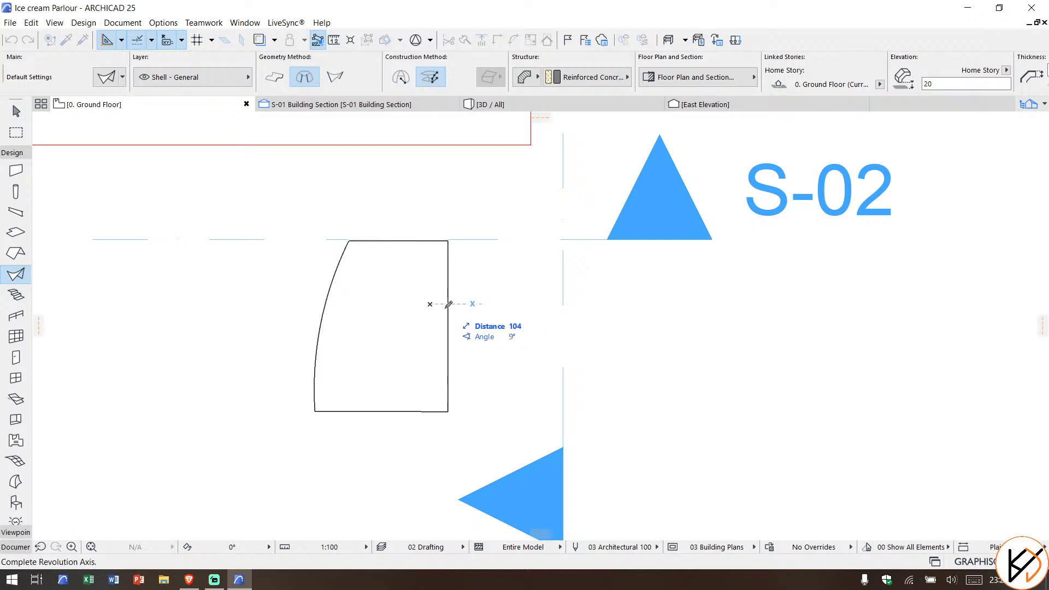
{"action": "key", "text": "Escape"}
{"action": "key", "text": "Escape"}
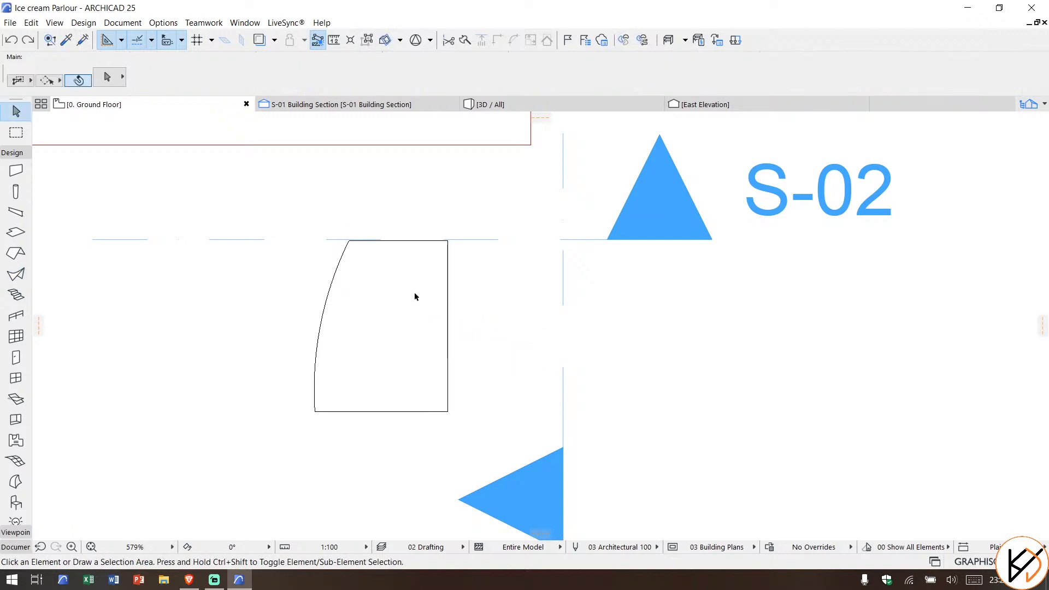
Step: Check the iMac end of the counter in the 3D view, then return to the ground floor plan
{"action": "left_click", "coordinate": [517, 104]}
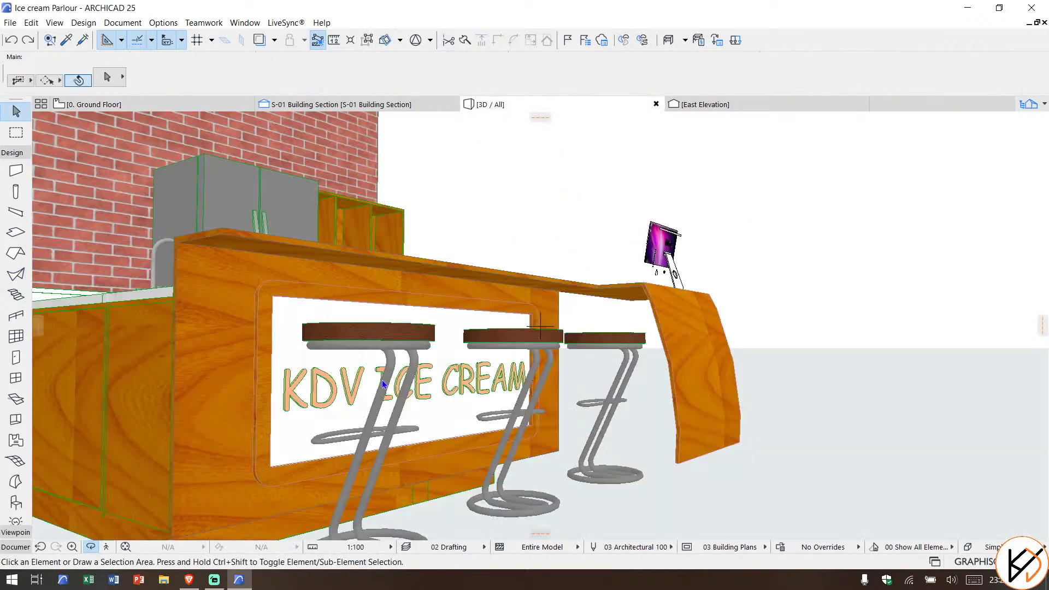
{"action": "scroll", "coordinate": [469, 398], "scroll_direction": "down", "scroll_amount": 6}
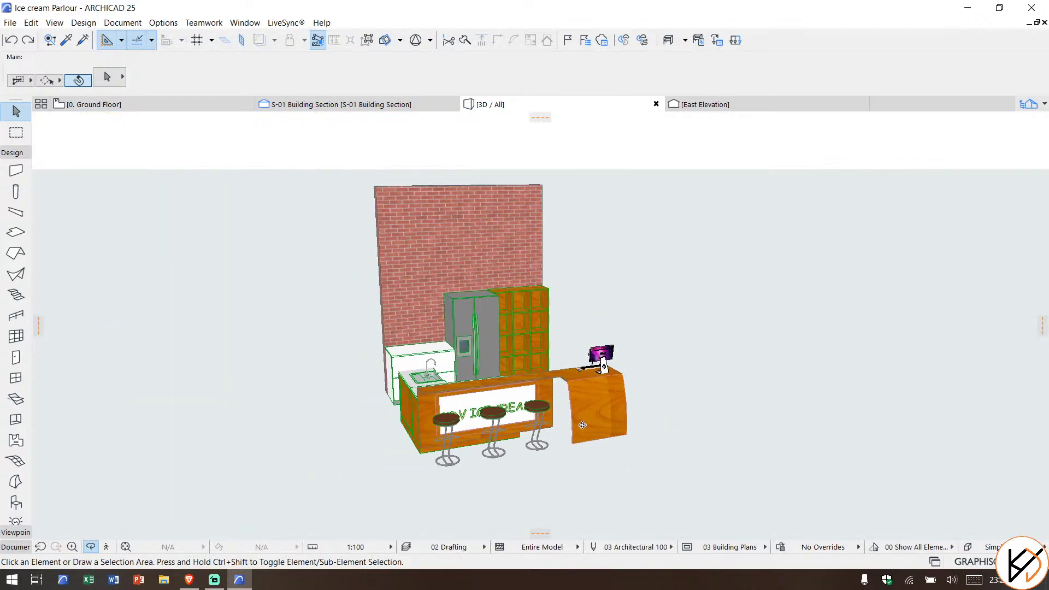
{"action": "left_click", "coordinate": [214, 109]}
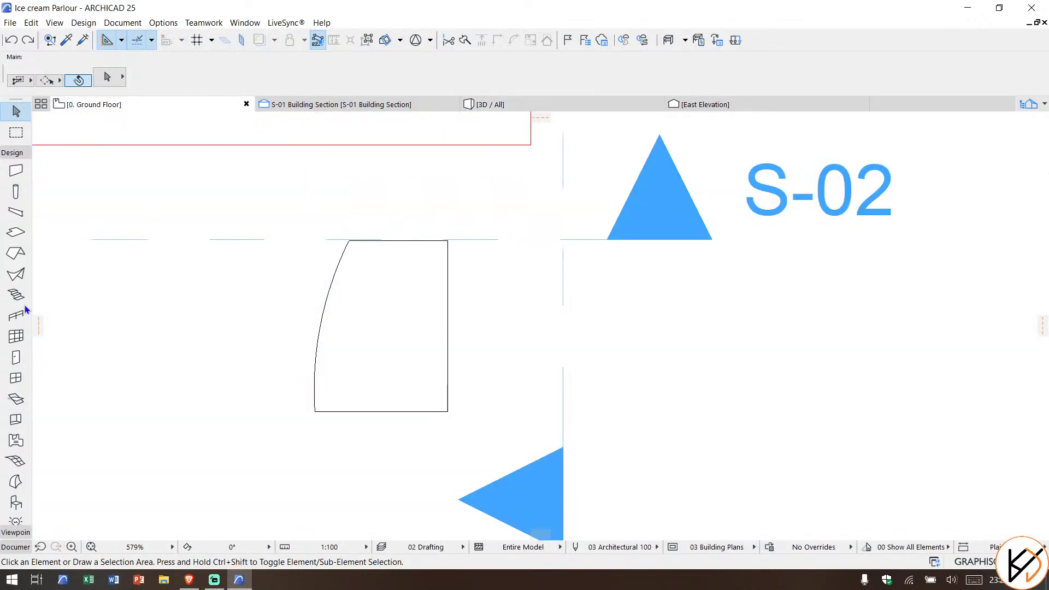
Step: Try to create a ruled shell using the profile outline as both profiles, with a distance of 4000 between them
{"action": "left_click", "coordinate": [15, 274]}
{"action": "scroll", "coordinate": [337, 267], "scroll_direction": "up", "scroll_amount": 3}
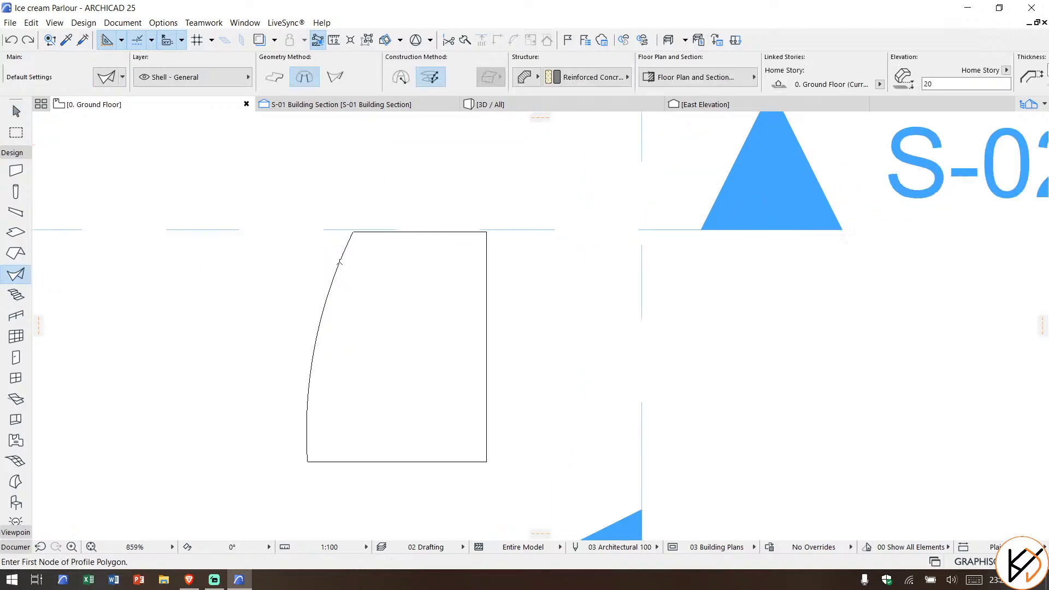
{"action": "left_click", "coordinate": [336, 83]}
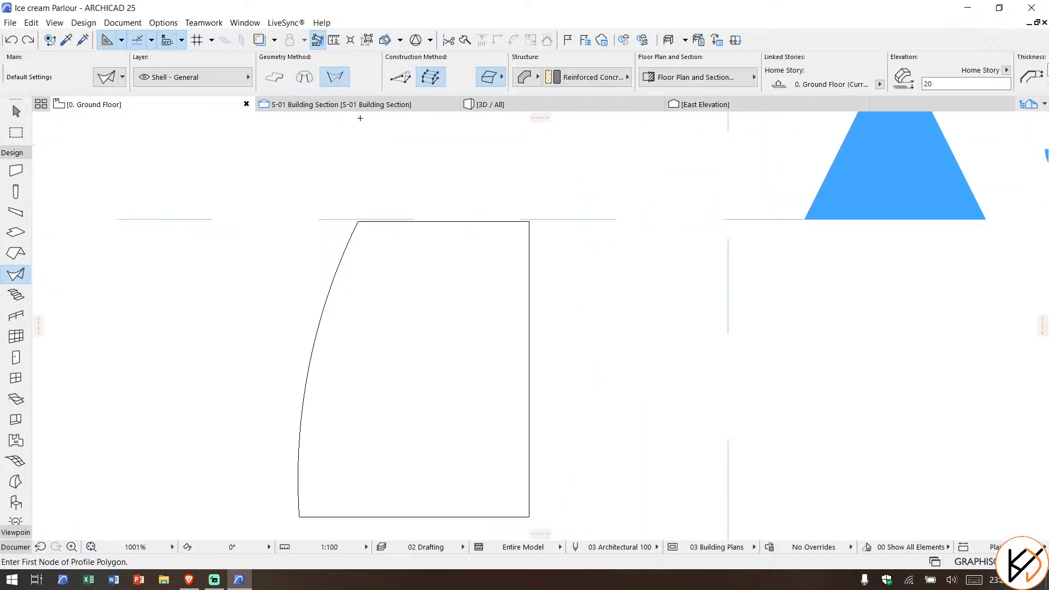
{"action": "left_click", "coordinate": [454, 327]}
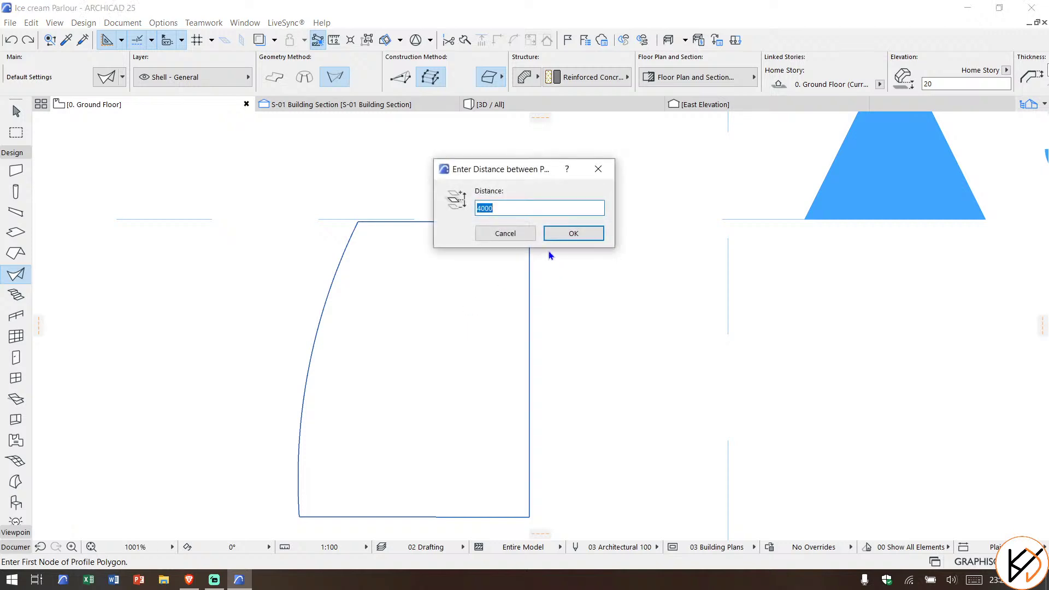
{"action": "key", "text": "Return"}
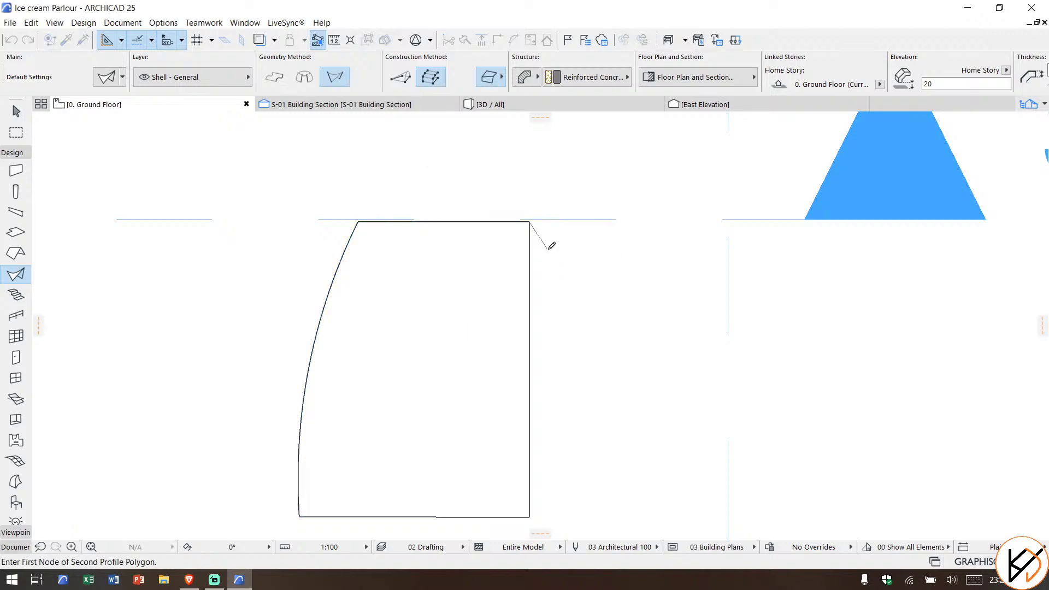
{"action": "left_click", "coordinate": [530, 376]}
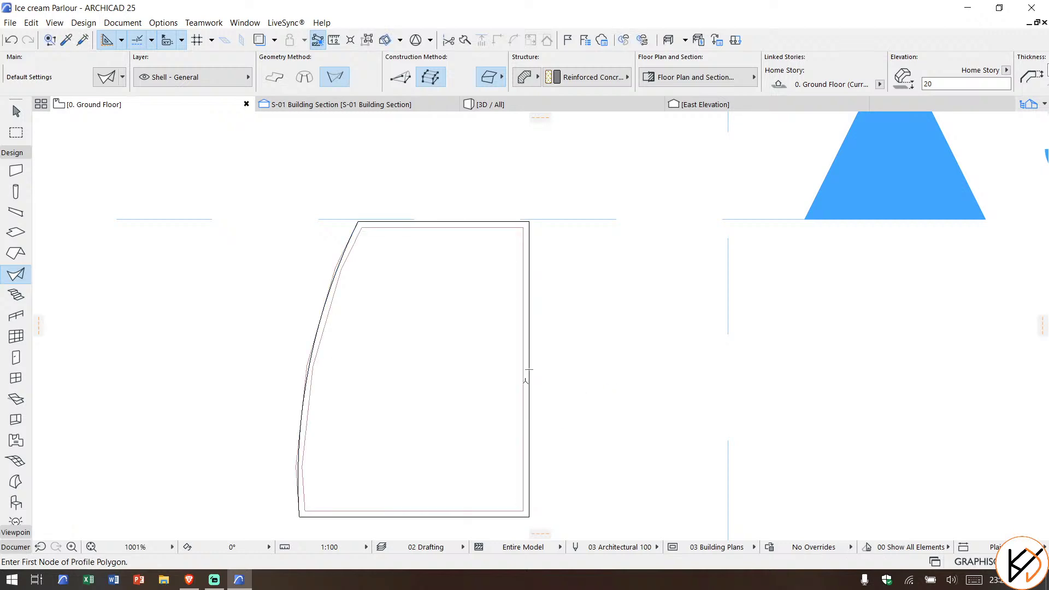
Step: Remove the ruled shell while keeping the original profile outline
{"action": "key", "text": "Escape"}
{"action": "scroll", "coordinate": [529, 235], "scroll_direction": "up", "scroll_amount": 3}
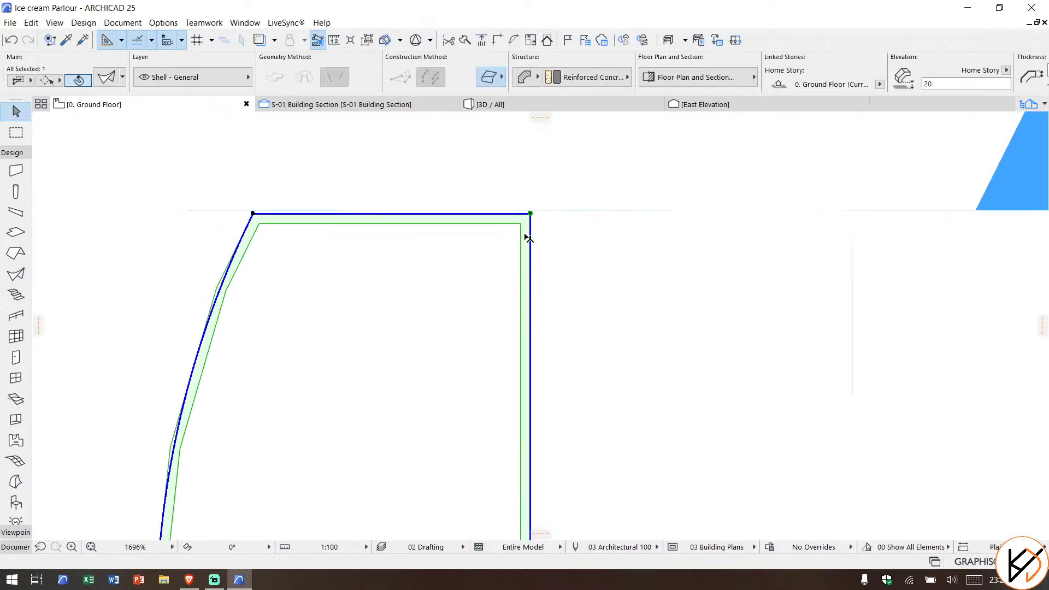
{"action": "left_click", "coordinate": [521, 225]}
{"action": "scroll", "coordinate": [648, 230], "scroll_direction": "down", "scroll_amount": 5}
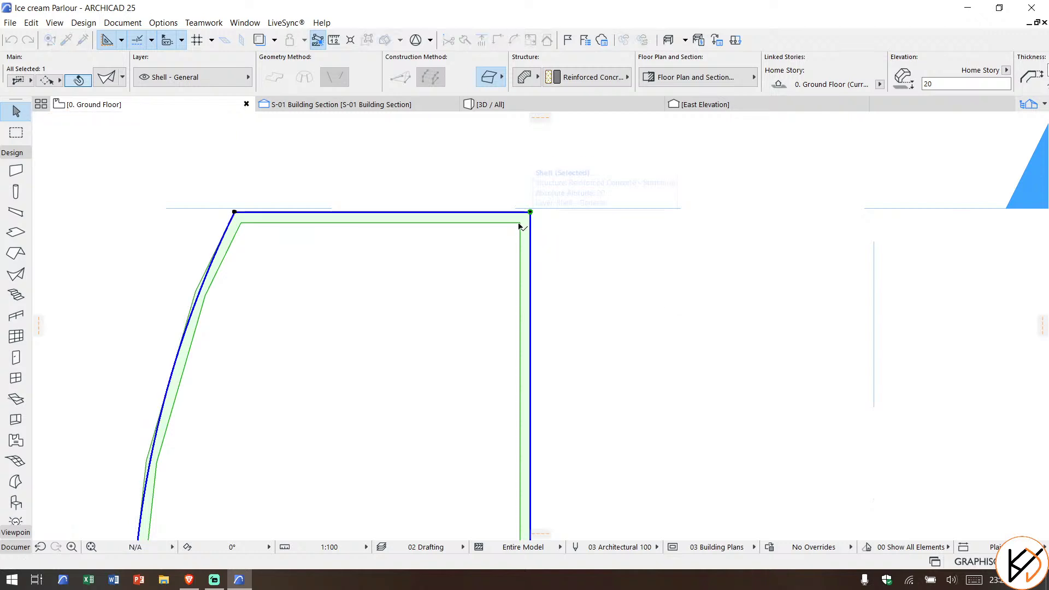
{"action": "middle_click_drag", "start_coordinate": [619, 237], "coordinate": [588, 242]}
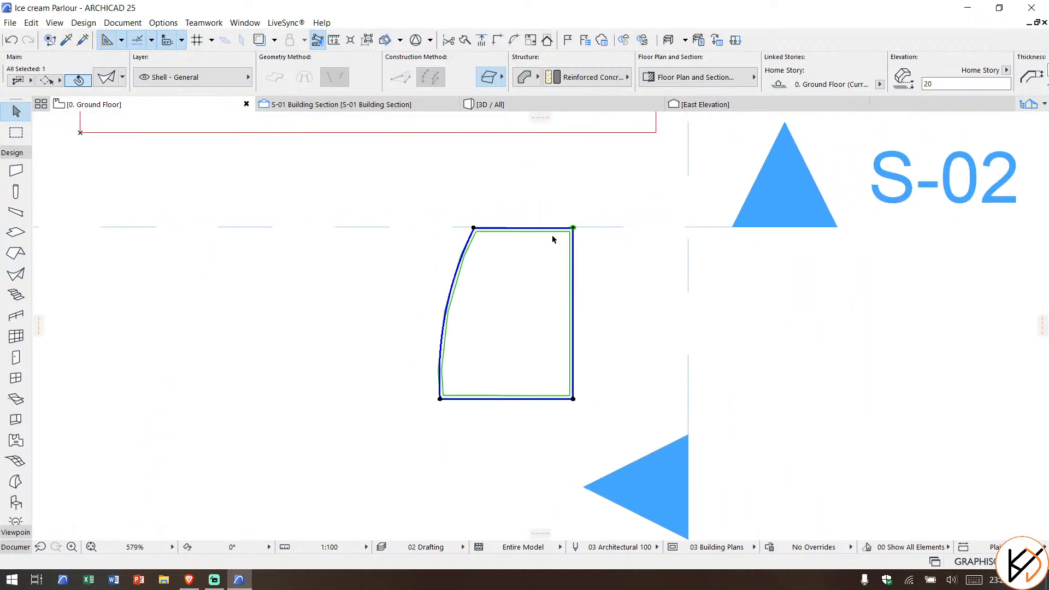
{"action": "key", "text": "Escape"}
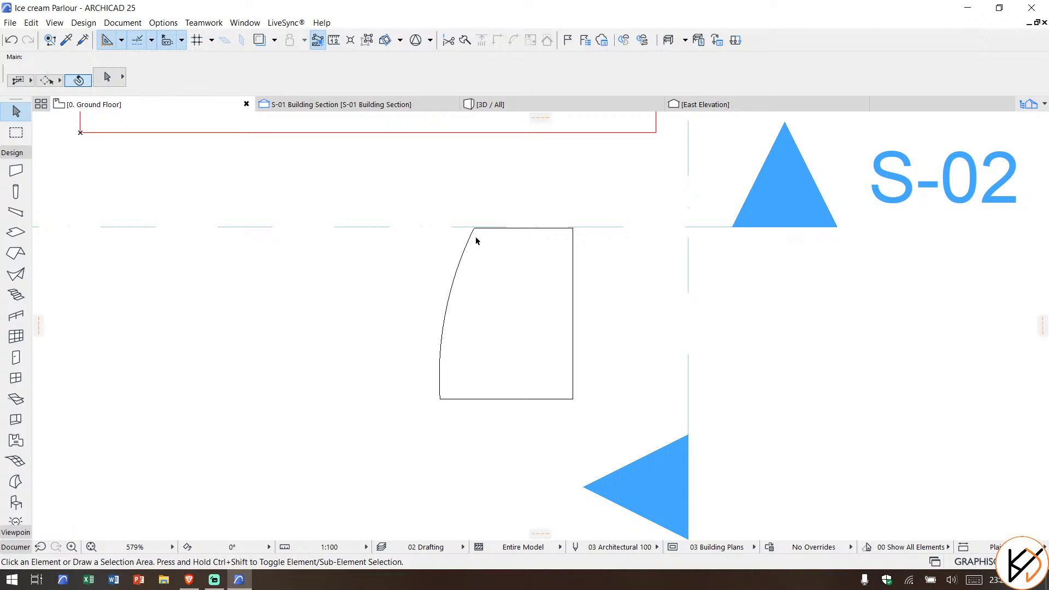
{"action": "left_click", "coordinate": [15, 274]}
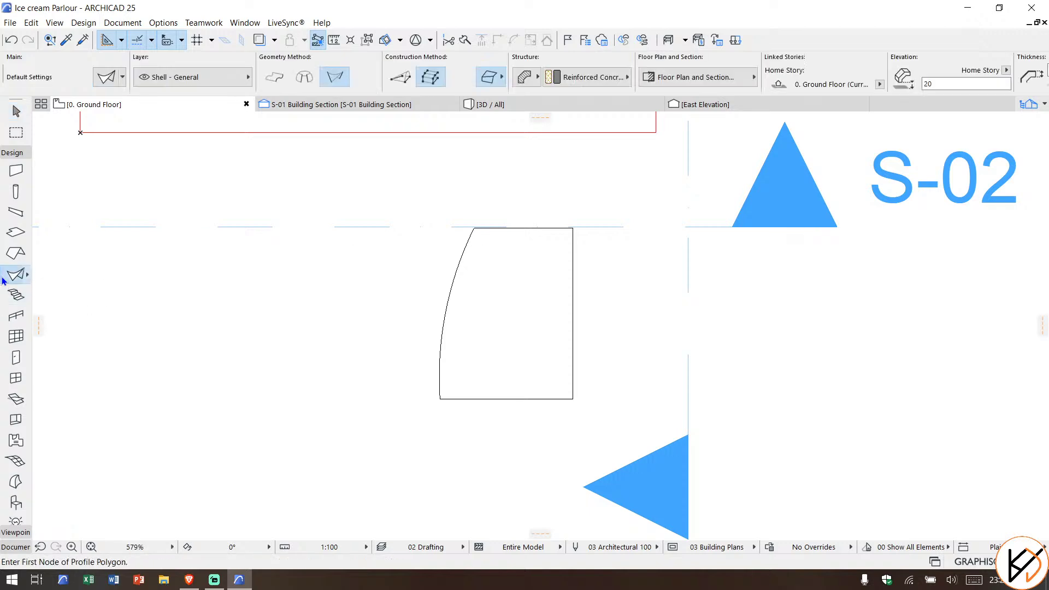
{"action": "double_click", "coordinate": [3, 281]}
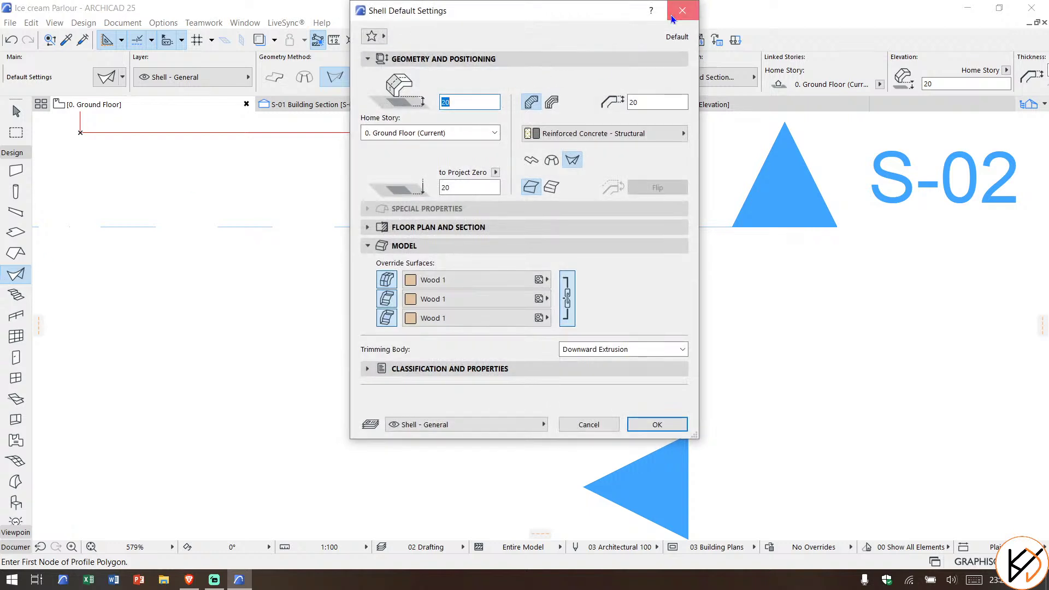
{"action": "left_click", "coordinate": [672, 18]}
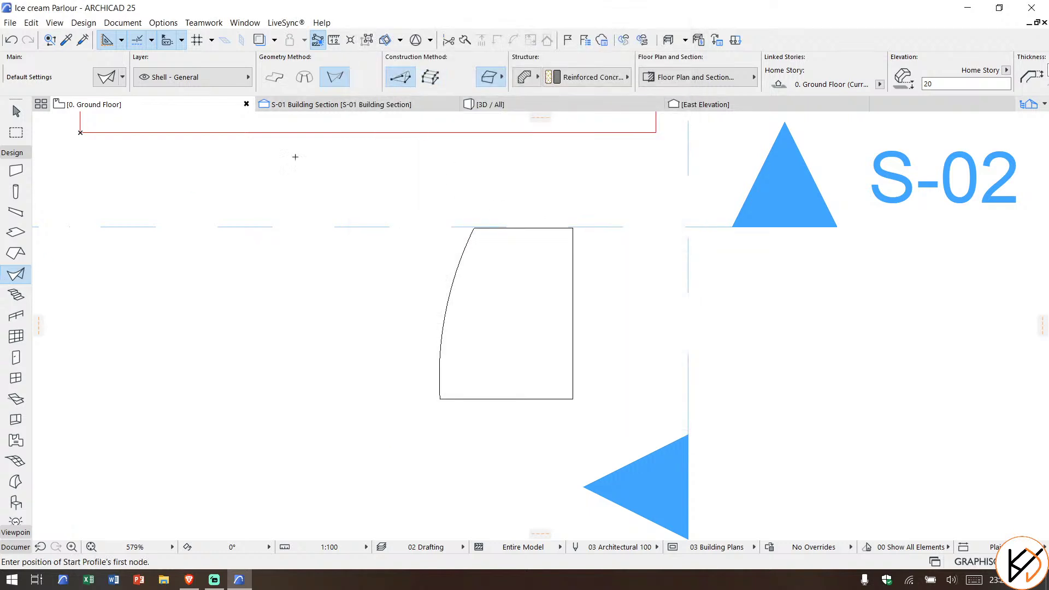
{"action": "left_click", "coordinate": [302, 78]}
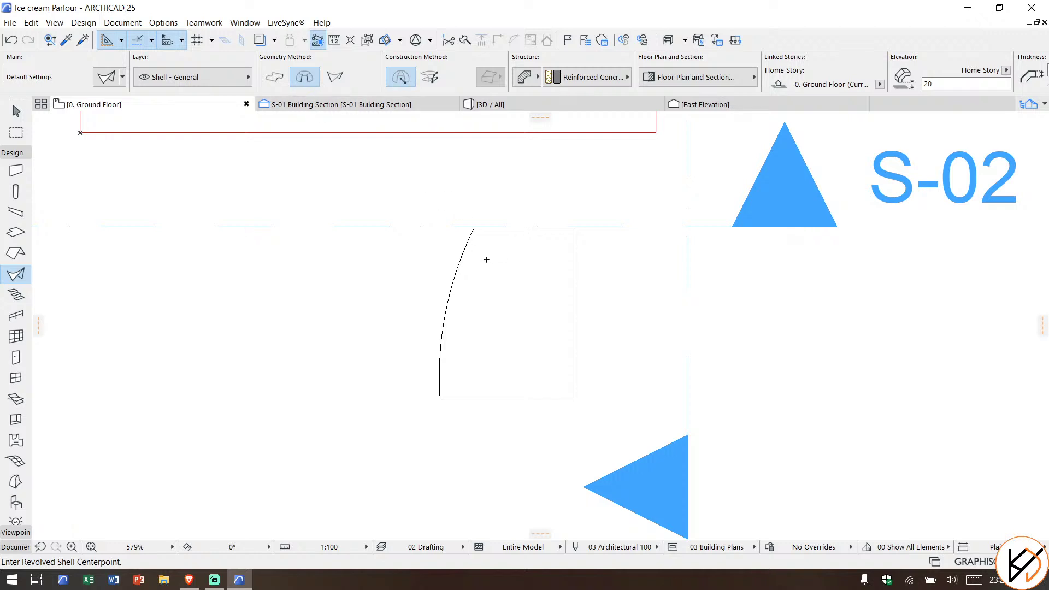
{"action": "left_click", "coordinate": [430, 77]}
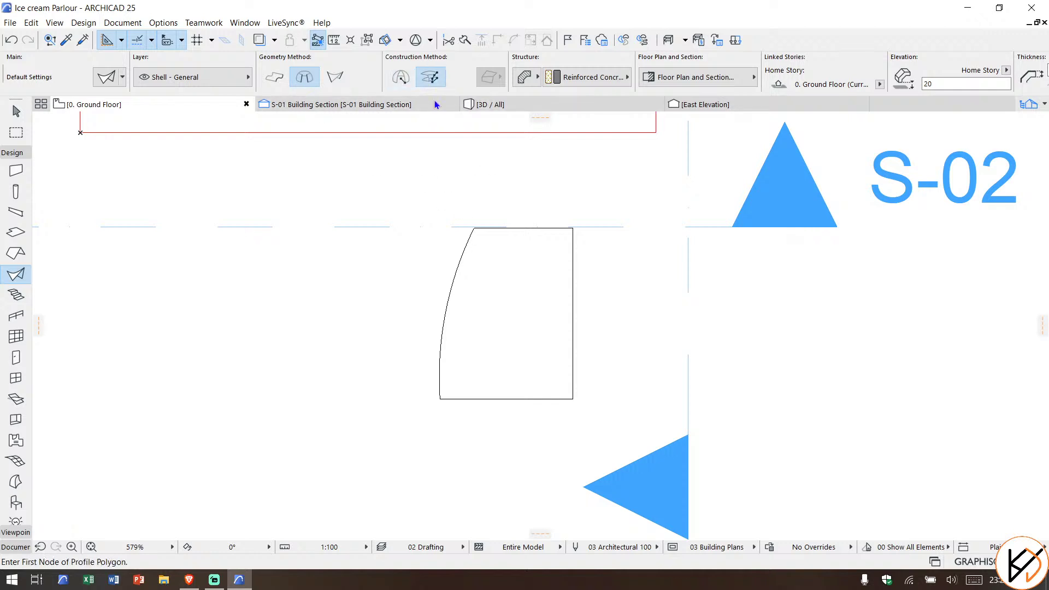
{"action": "left_click", "coordinate": [557, 289]}
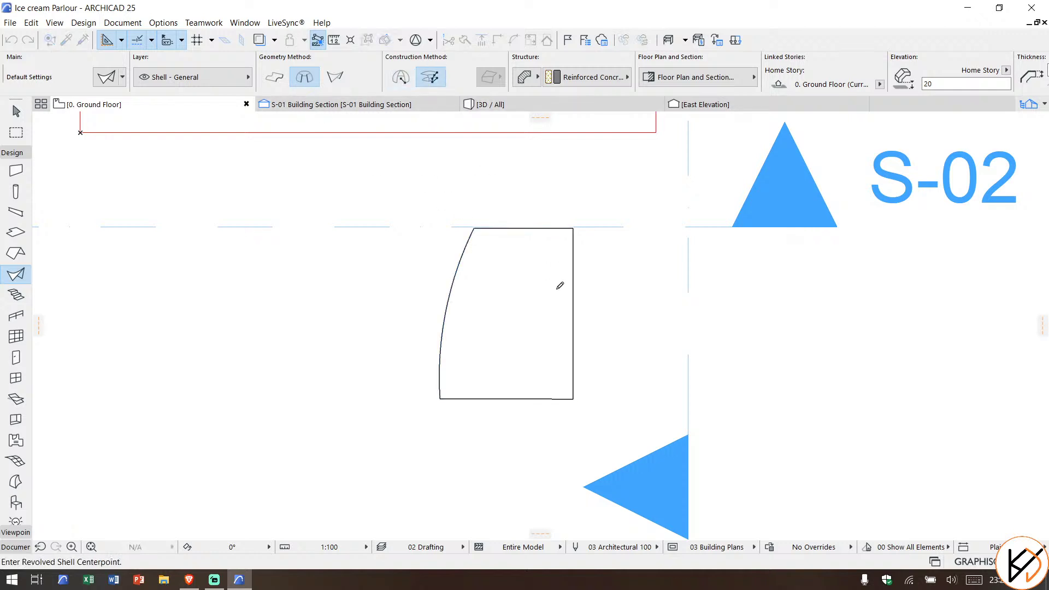
{"action": "left_click", "coordinate": [529, 288]}
{"action": "left_click", "coordinate": [529, 288]}
{"action": "left_click", "coordinate": [528, 290]}
{"action": "key", "text": "Escape"}
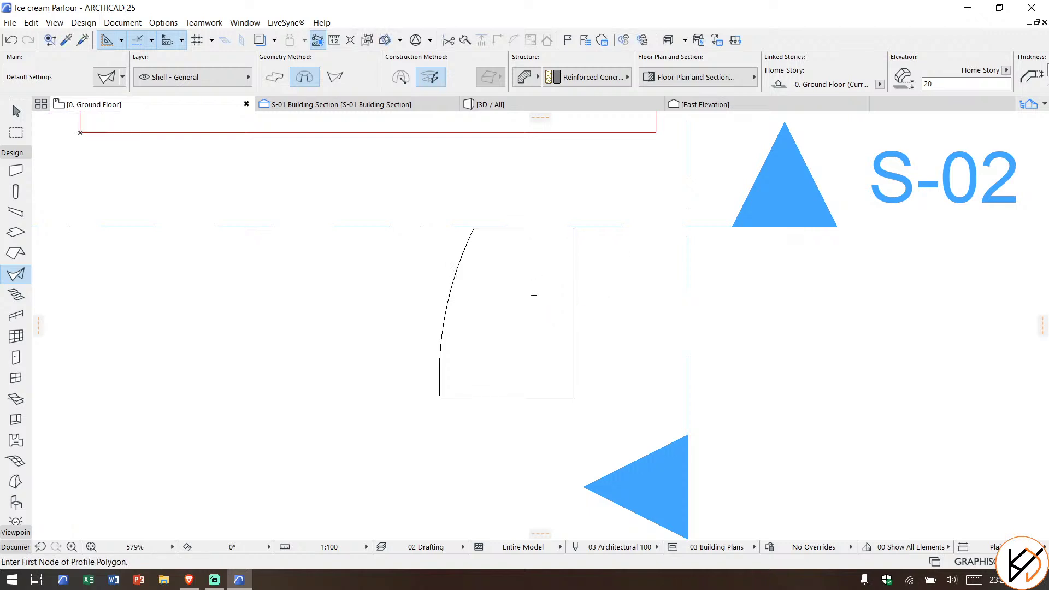
{"action": "key", "text": "Escape"}
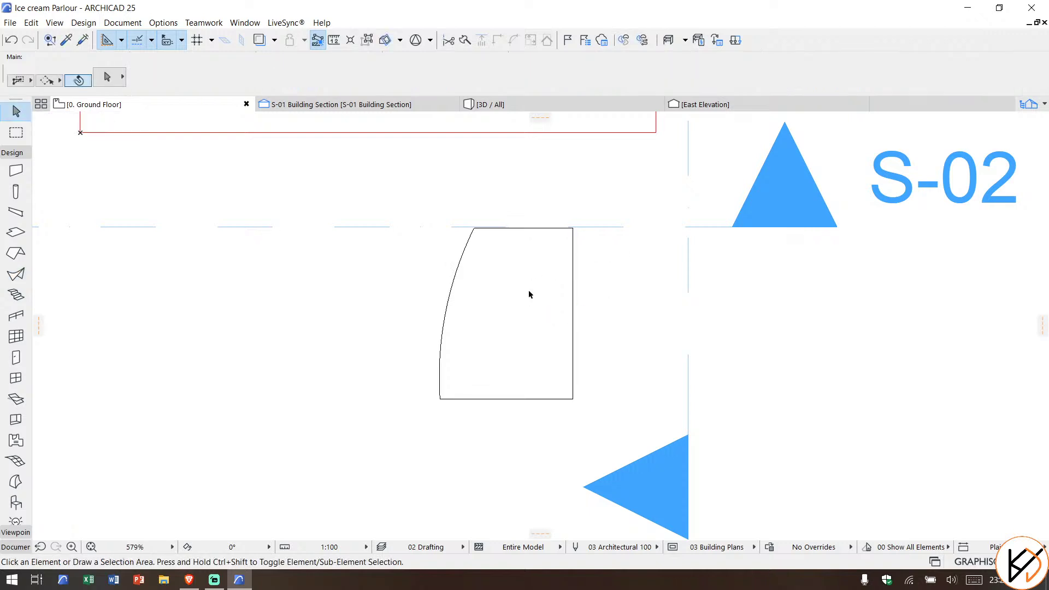
Step: Review the whole counter in the 3D view and return to the ground floor plan
{"action": "left_click", "coordinate": [527, 103]}
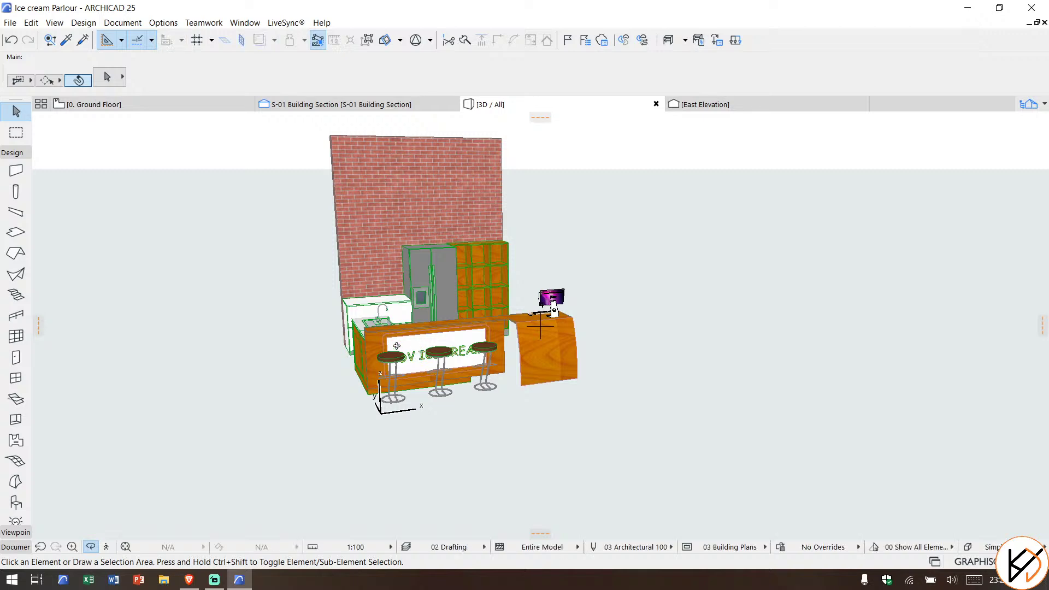
{"action": "left_click", "coordinate": [161, 105]}
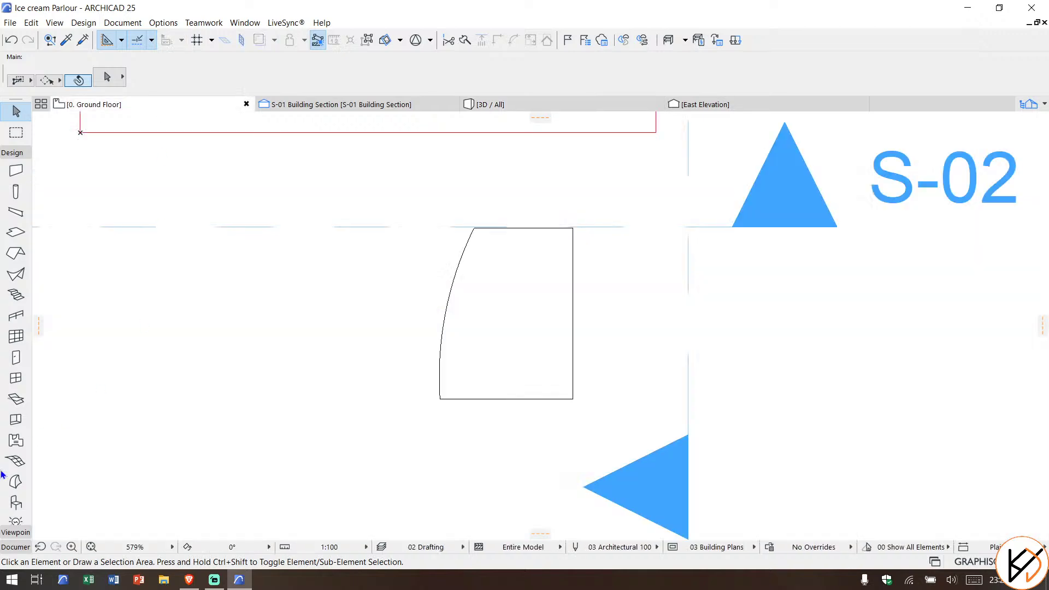
Step: Trace the profile outline, including its curved edge as a three-point arc, as the polygon for a detailed revolved shell
{"action": "left_click", "coordinate": [15, 276]}
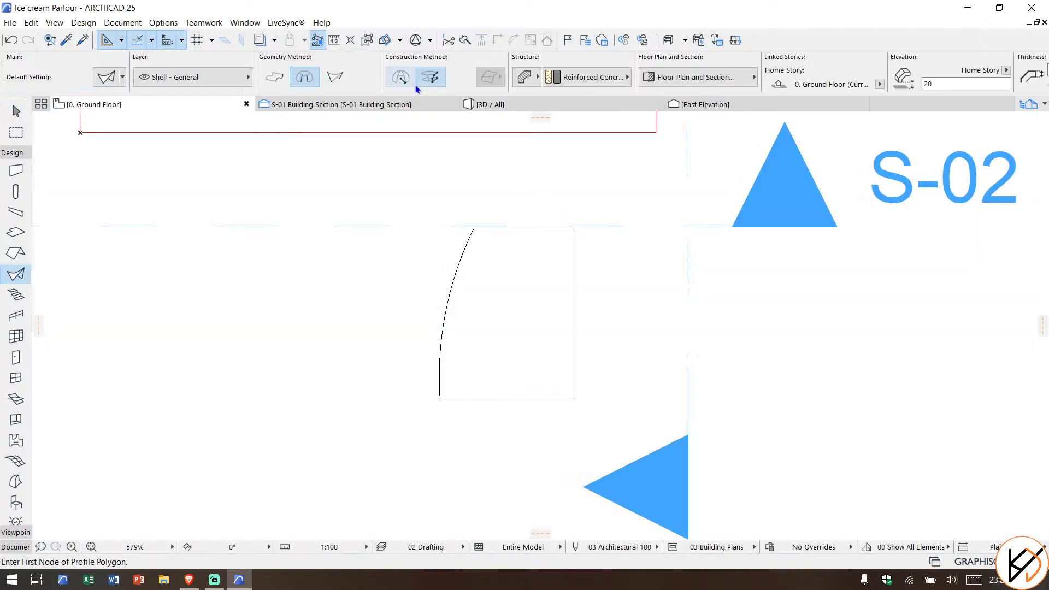
{"action": "left_click", "coordinate": [403, 78]}
{"action": "scroll", "coordinate": [556, 220], "scroll_direction": "up", "scroll_amount": 3}
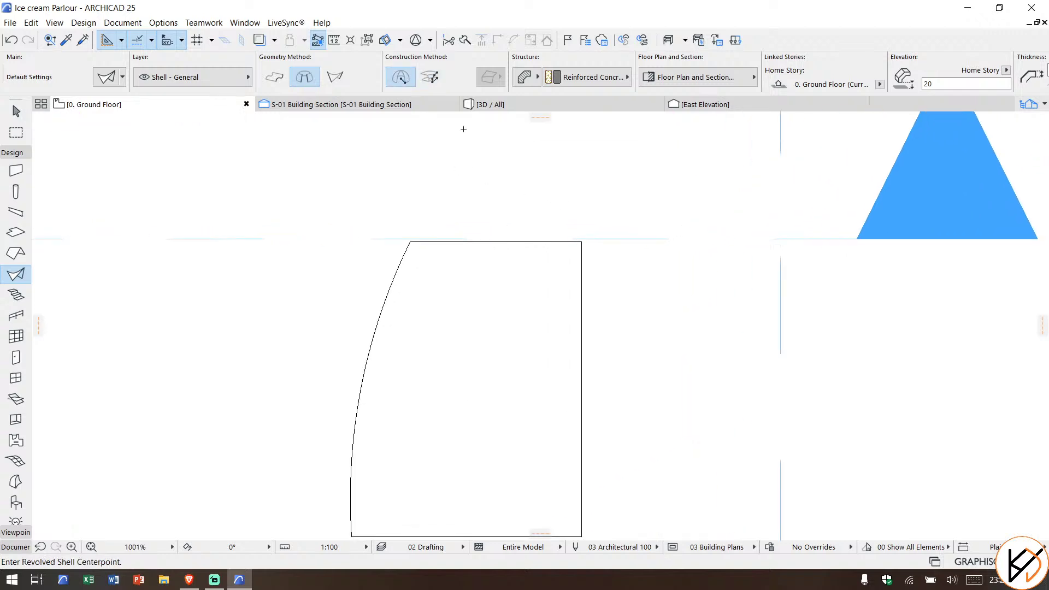
{"action": "left_click", "coordinate": [444, 81]}
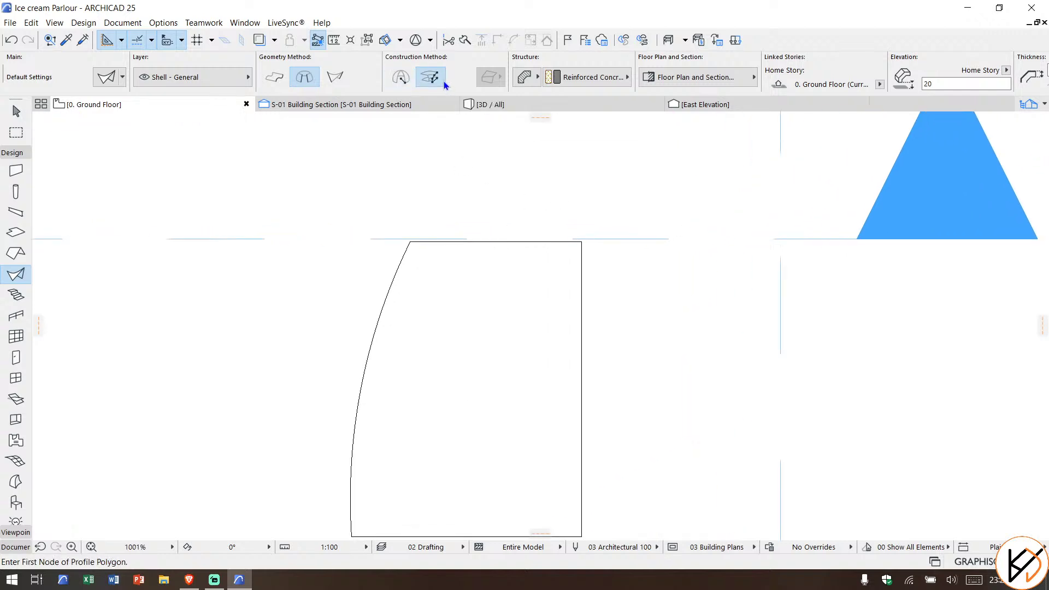
{"action": "left_click", "coordinate": [583, 242]}
{"action": "scroll", "coordinate": [563, 328], "scroll_direction": "down", "scroll_amount": 5}
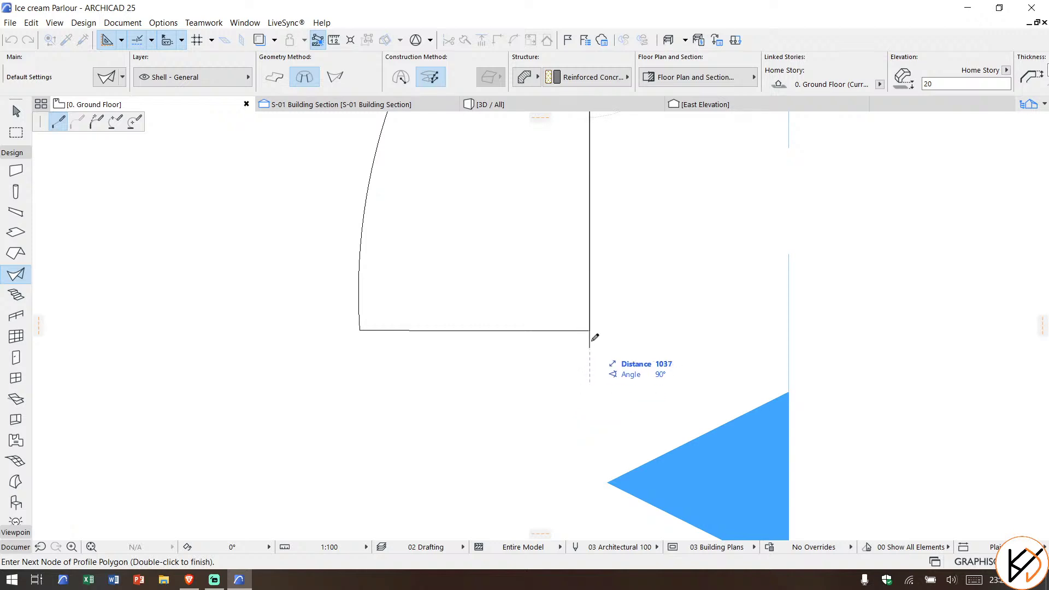
{"action": "left_click", "coordinate": [590, 330]}
{"action": "left_click", "coordinate": [359, 330]}
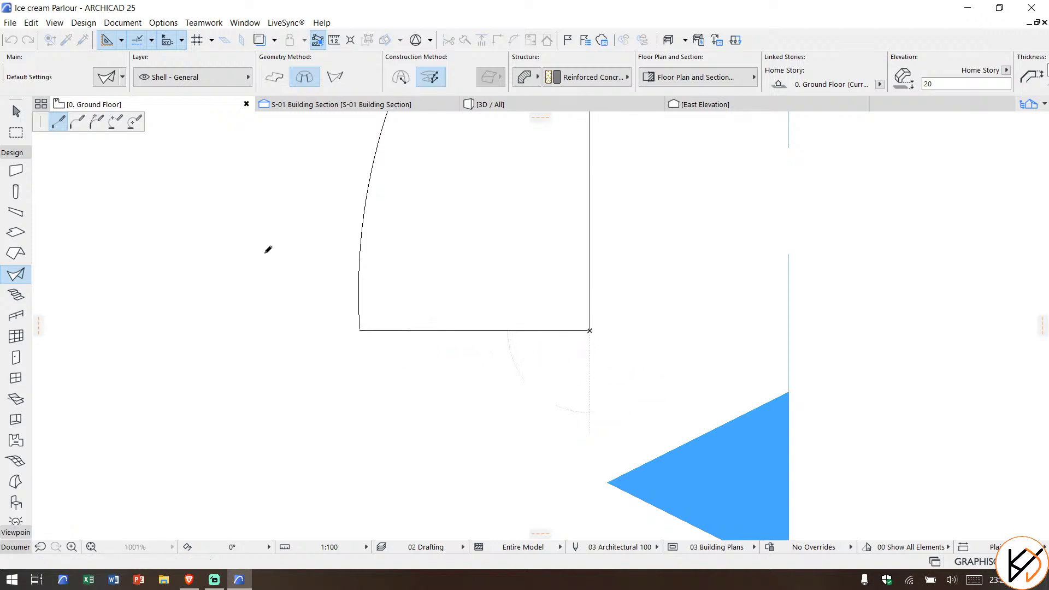
{"action": "left_click", "coordinate": [115, 123]}
{"action": "scroll", "coordinate": [393, 306], "scroll_direction": "up", "scroll_amount": 3}
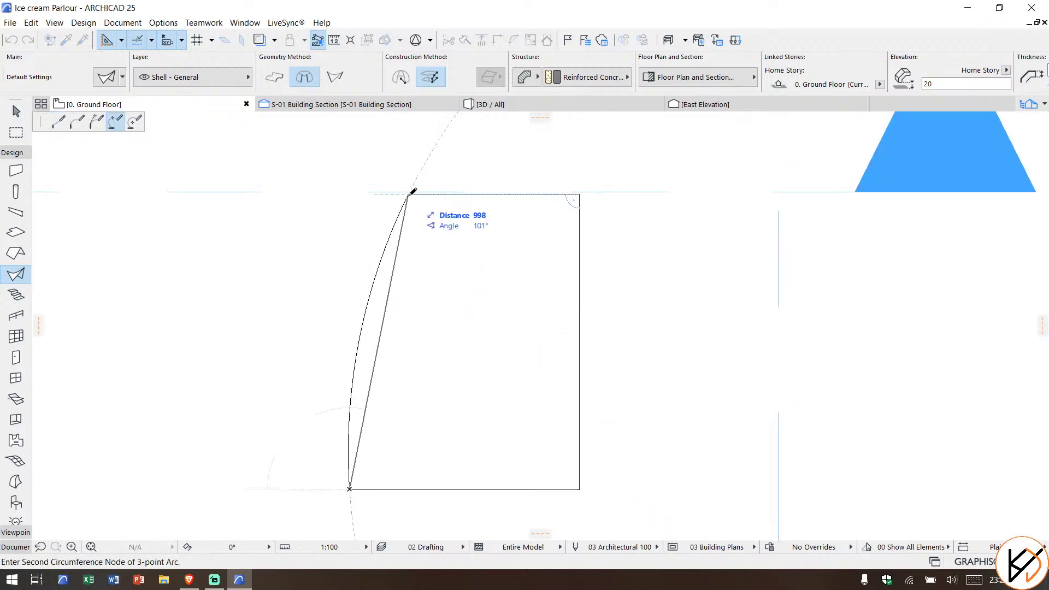
{"action": "left_click", "coordinate": [408, 194]}
{"action": "left_click", "coordinate": [391, 236]}
{"action": "left_click", "coordinate": [931, 451]}
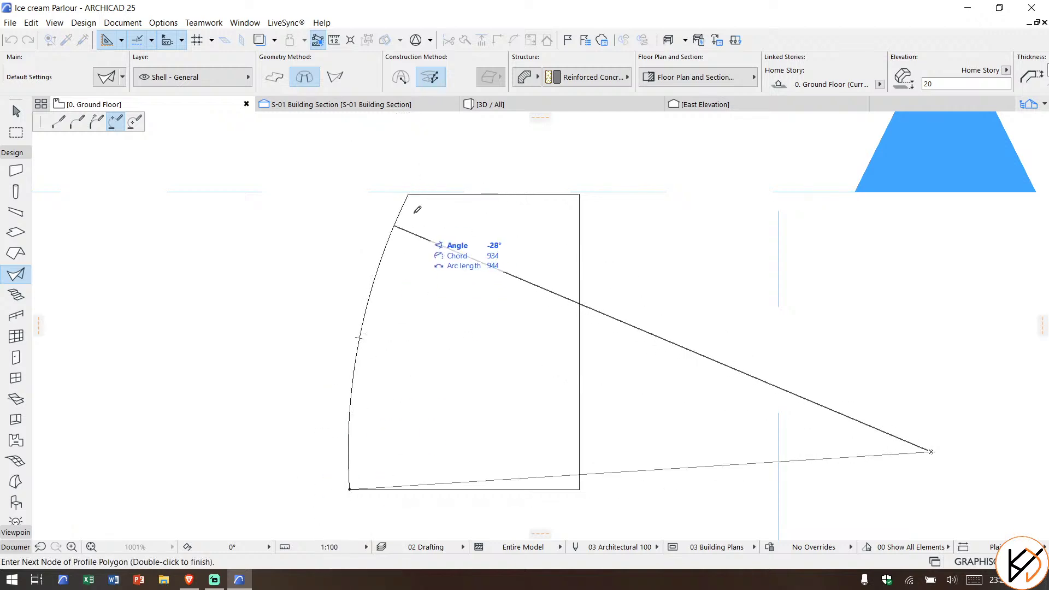
{"action": "key", "text": "BackSpace"}
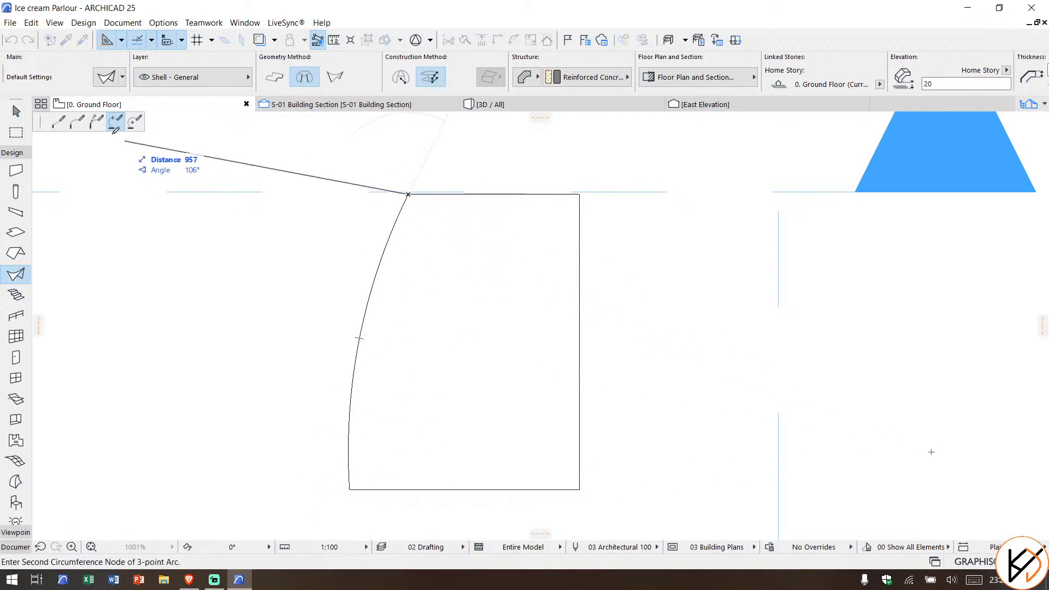
{"action": "left_click", "coordinate": [58, 123]}
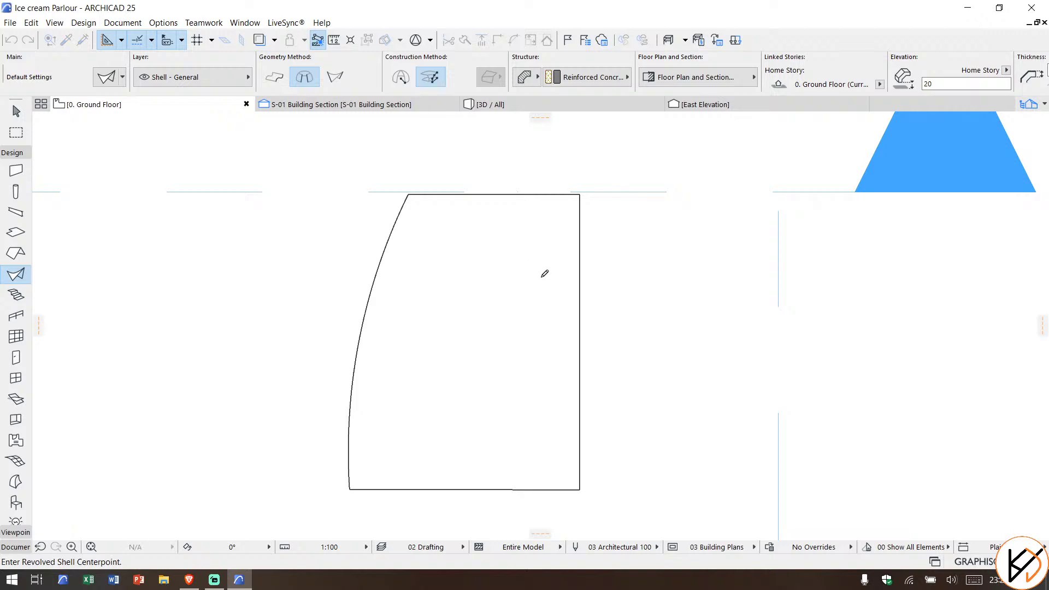
Step: Try to complete the revolved shell with a vertical axis through the profile, check the 3D view and return to the ground floor plan
{"action": "left_click", "coordinate": [542, 490]}
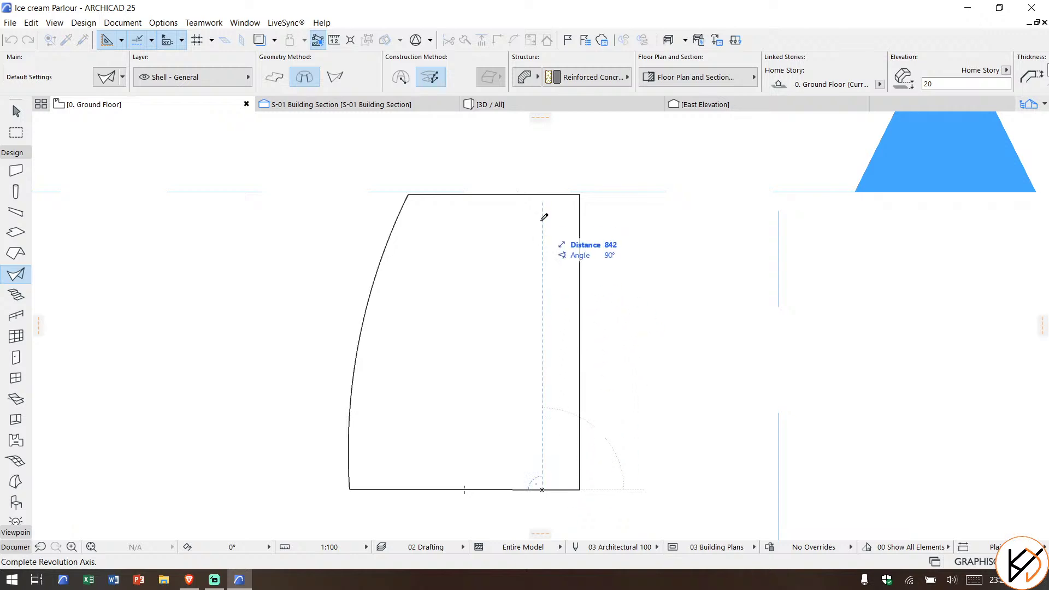
{"action": "left_click", "coordinate": [542, 194]}
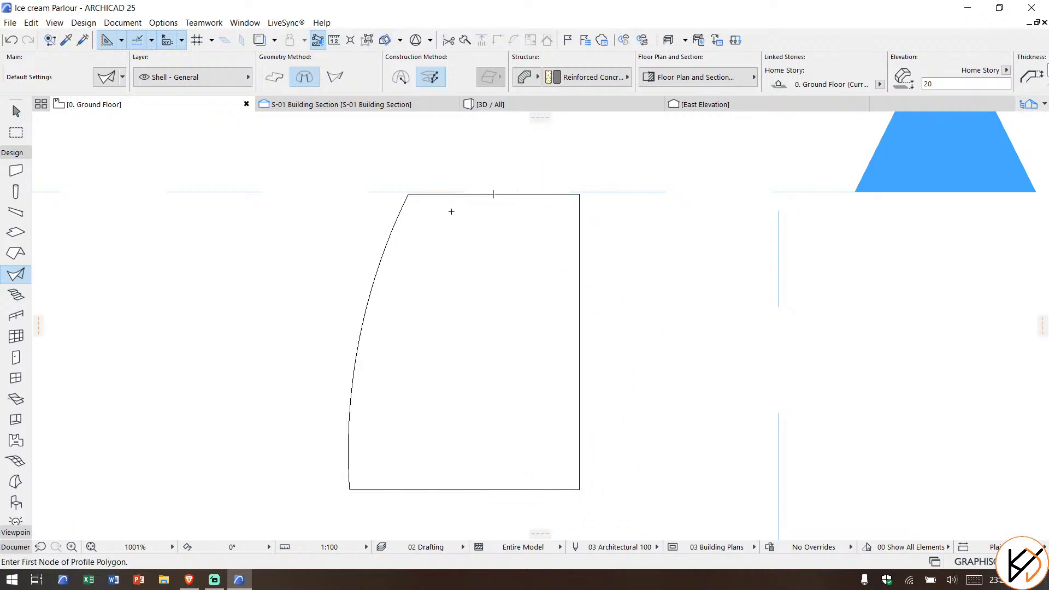
{"action": "key", "text": "Escape"}
{"action": "left_click", "coordinate": [497, 105]}
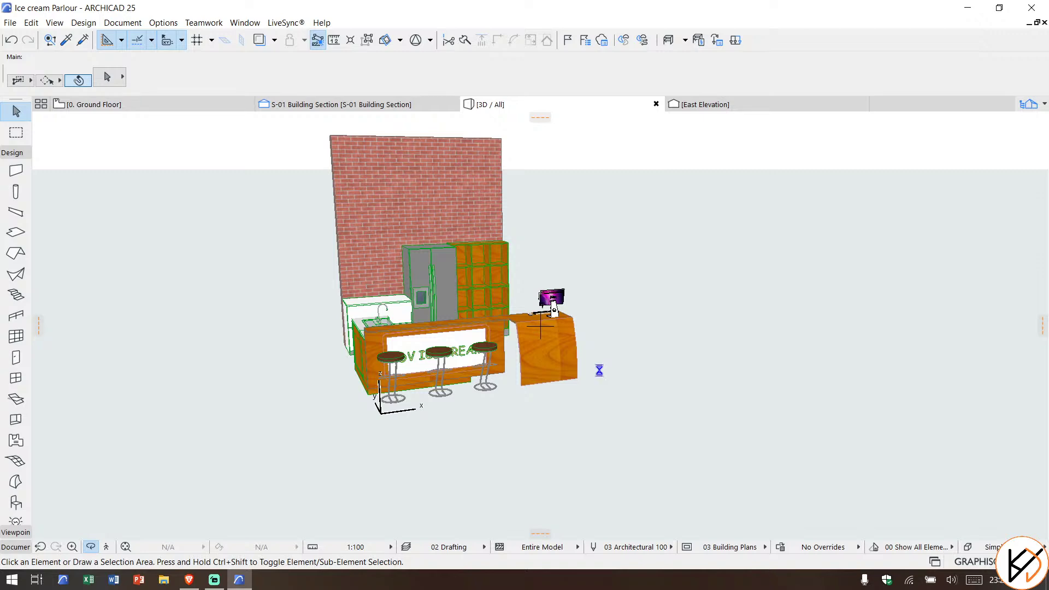
{"action": "left_click_drag", "start_coordinate": [600, 368], "coordinate": [531, 439]}
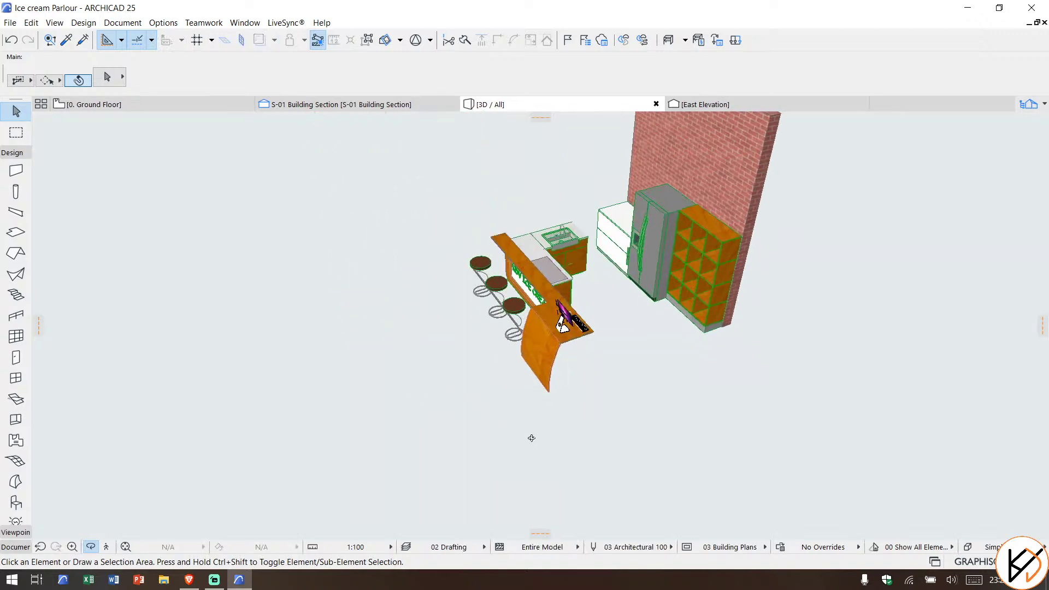
{"action": "left_click", "coordinate": [90, 104]}
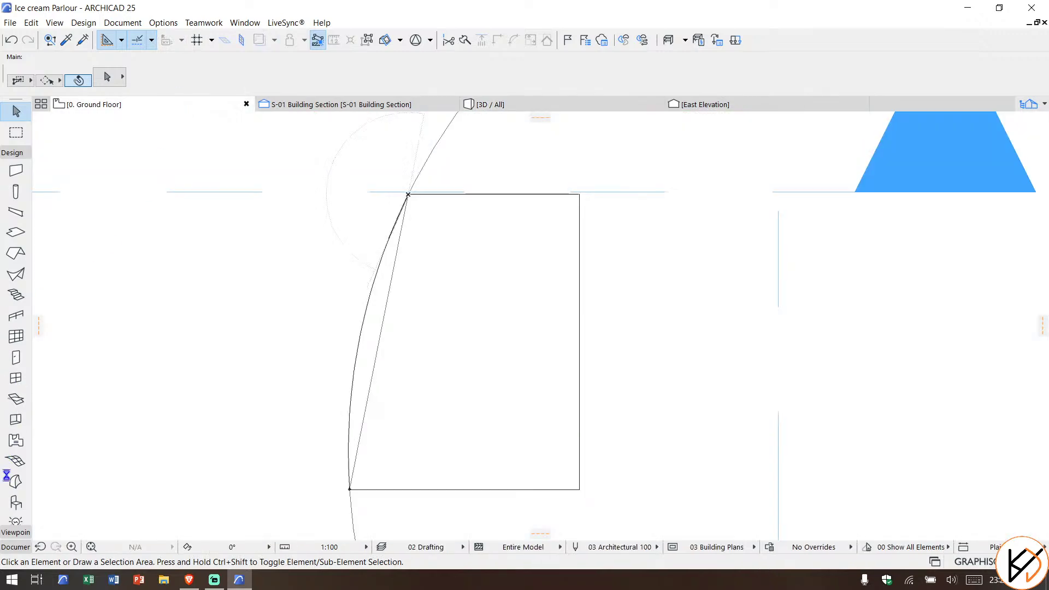
Step: Set the Morph tool's default building material to Glass
{"action": "scroll", "coordinate": [8, 486], "scroll_direction": "down", "scroll_amount": 3}
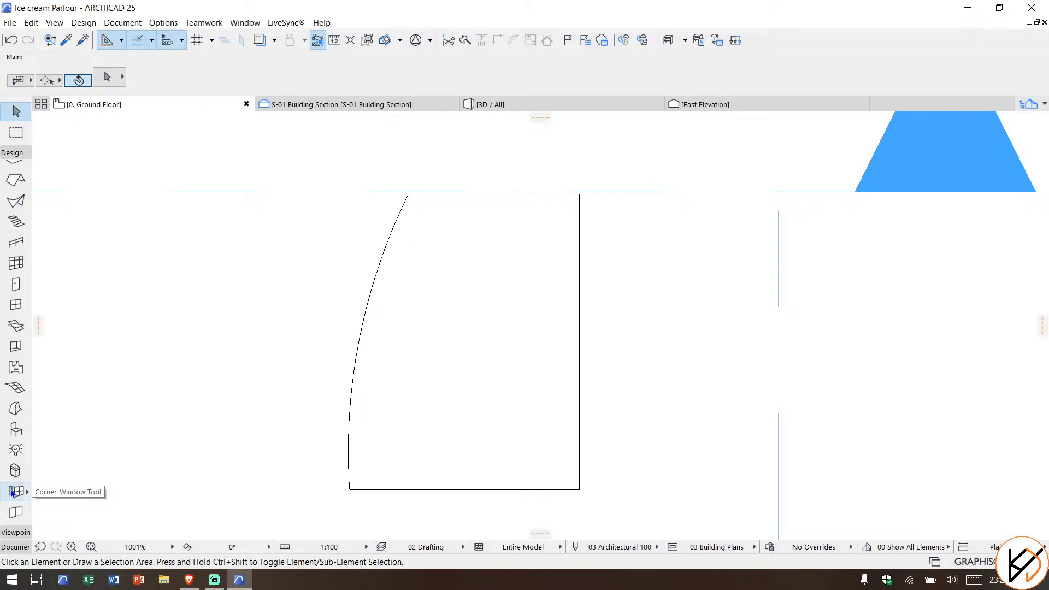
{"action": "scroll", "coordinate": [22, 481], "scroll_direction": "up", "scroll_amount": 3}
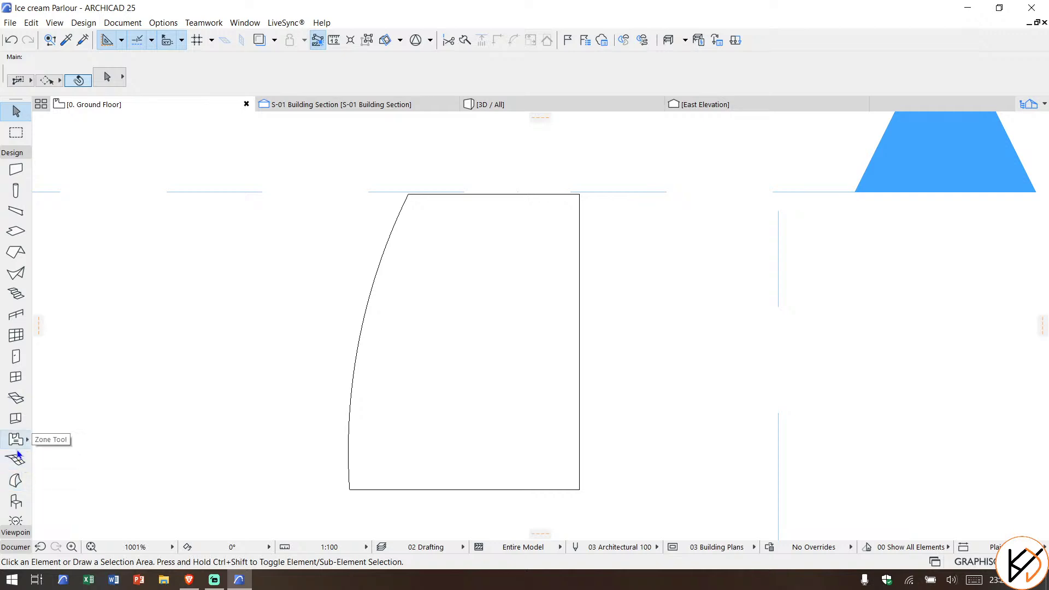
{"action": "scroll", "coordinate": [18, 466], "scroll_direction": "down", "scroll_amount": 2}
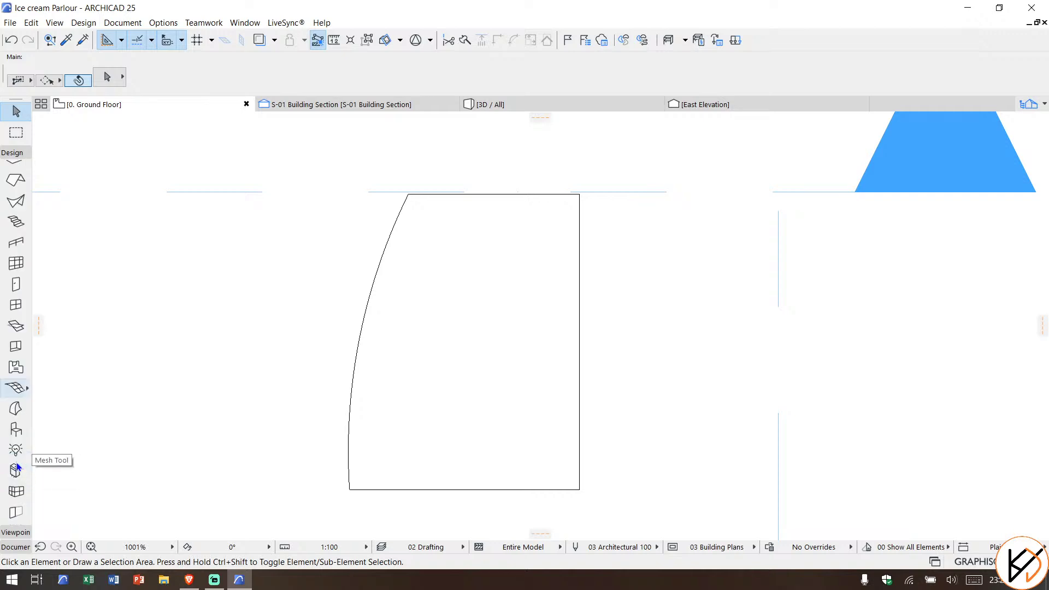
{"action": "left_click", "coordinate": [15, 410]}
{"action": "key", "text": "ctrl+t"}
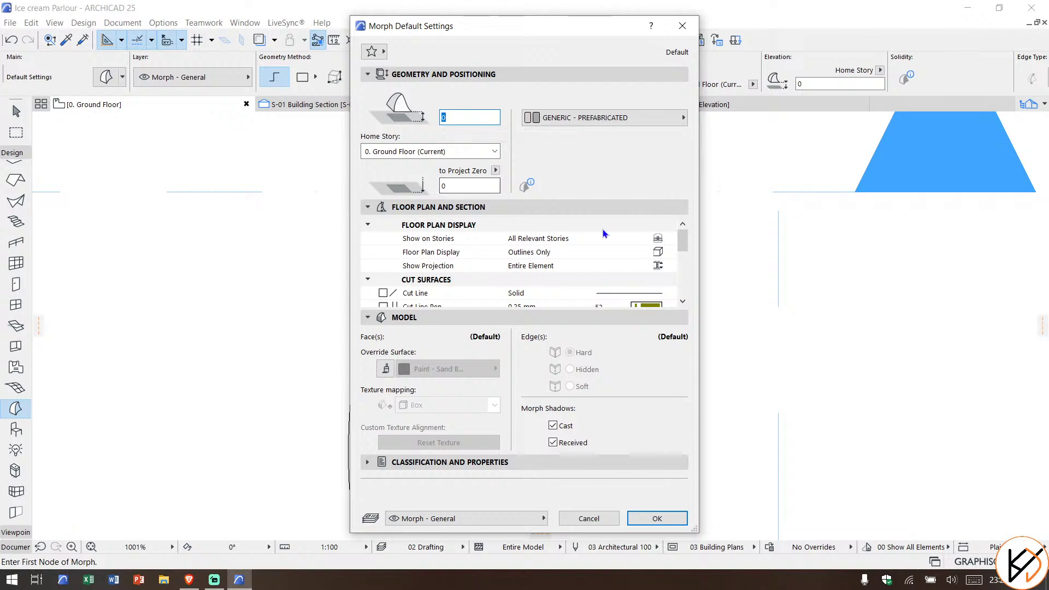
{"action": "left_click", "coordinate": [653, 126]}
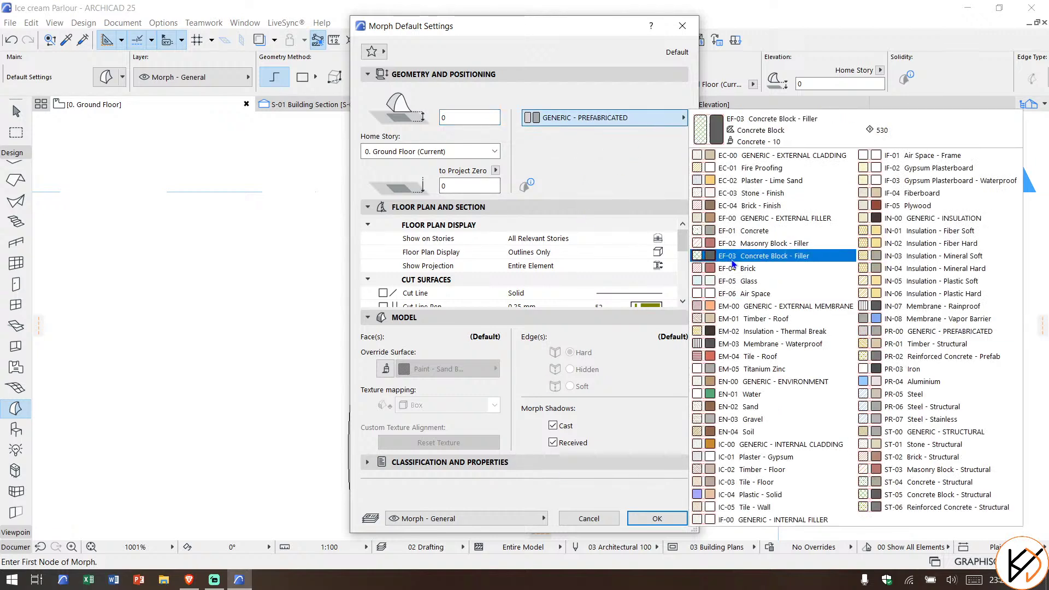
{"action": "left_click", "coordinate": [765, 280]}
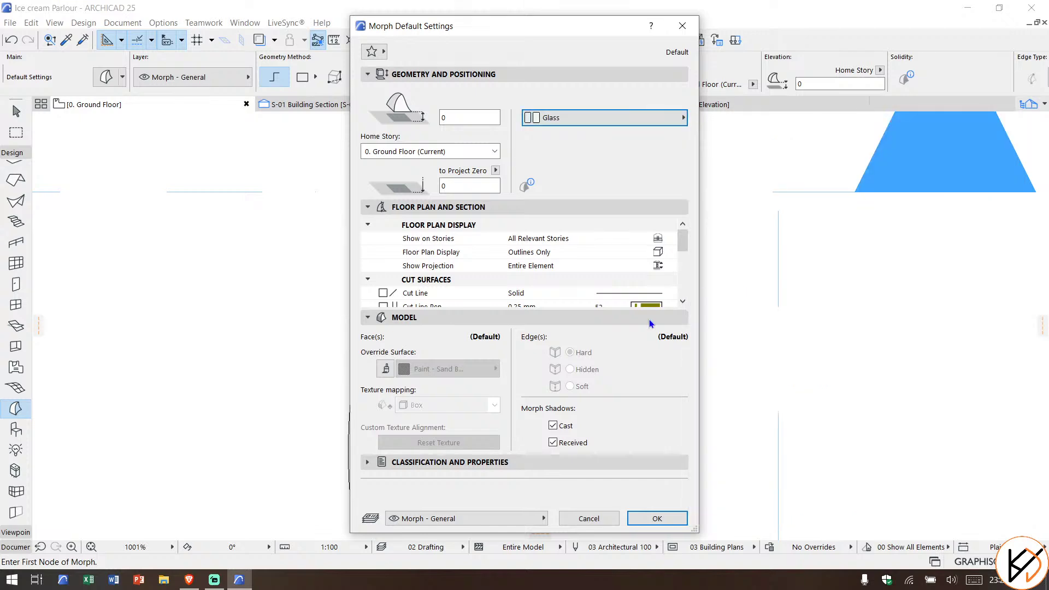
{"action": "left_click", "coordinate": [660, 523]}
Step: Create a flat glass morph from the closed profile outline on the ground floor plan
{"action": "key", "text": "space"}
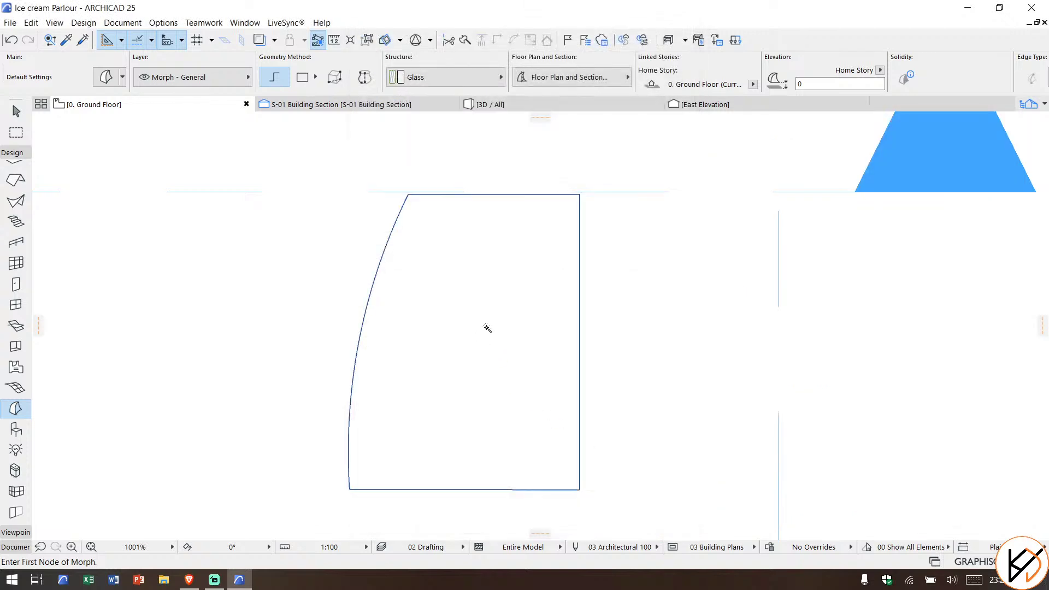
{"action": "left_click", "coordinate": [491, 327]}
{"action": "key", "text": "Escape"}
{"action": "left_click", "coordinate": [551, 315]}
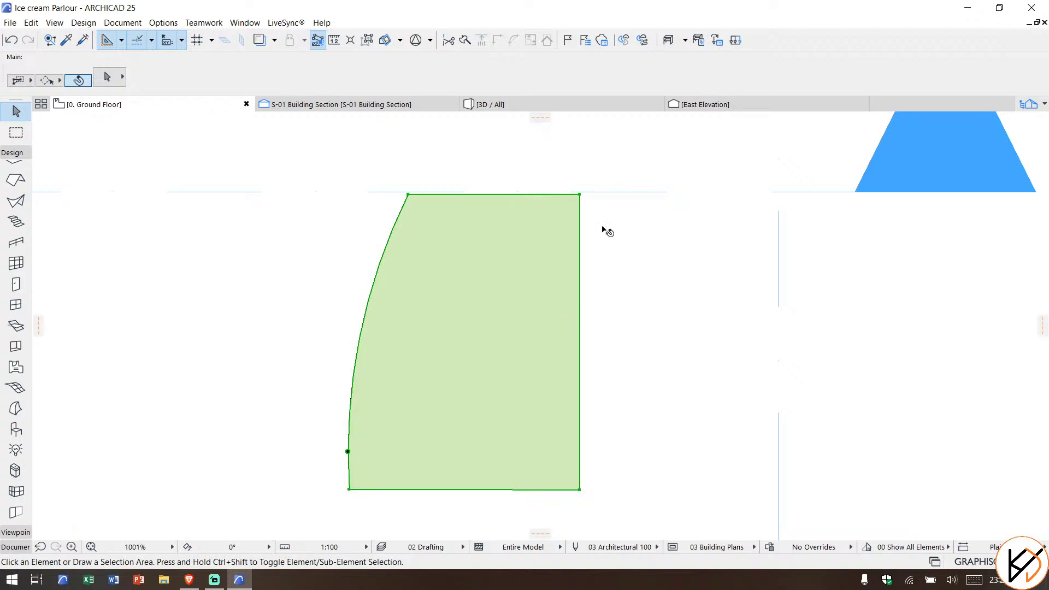
{"action": "left_click", "coordinate": [443, 139]}
Step: In the S-01 building section, rotate the flat glass morph about its highlighted node from the floor line to vertical
{"action": "scroll", "coordinate": [751, 324], "scroll_direction": "down", "scroll_amount": 5}
{"action": "left_click", "coordinate": [392, 103]}
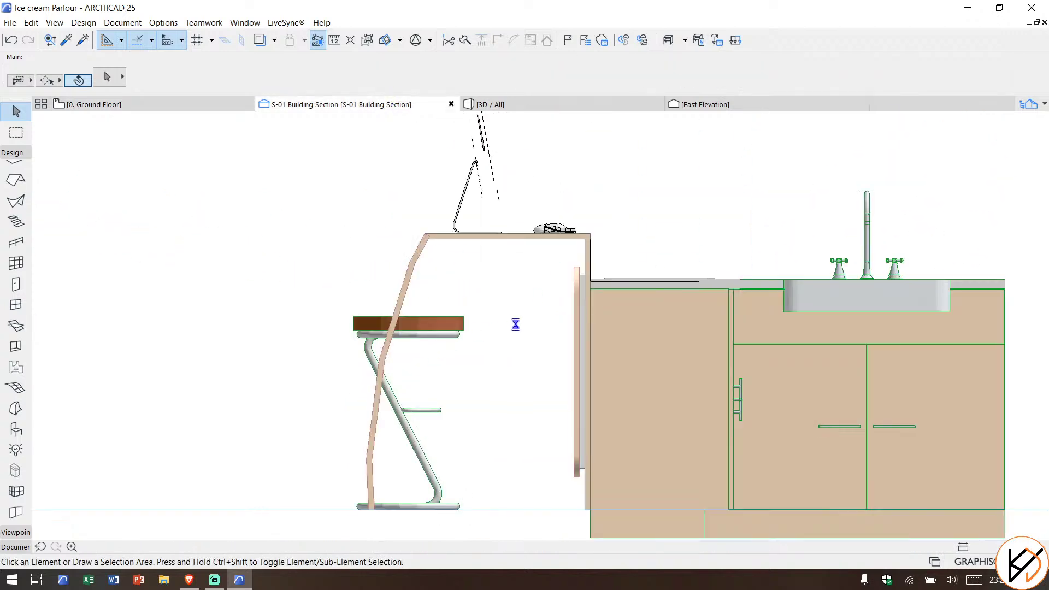
{"action": "scroll", "coordinate": [392, 409], "scroll_direction": "down", "scroll_amount": 2}
{"action": "middle_click_drag", "start_coordinate": [392, 412], "coordinate": [508, 361]}
{"action": "scroll", "coordinate": [444, 400], "scroll_direction": "down", "scroll_amount": 1}
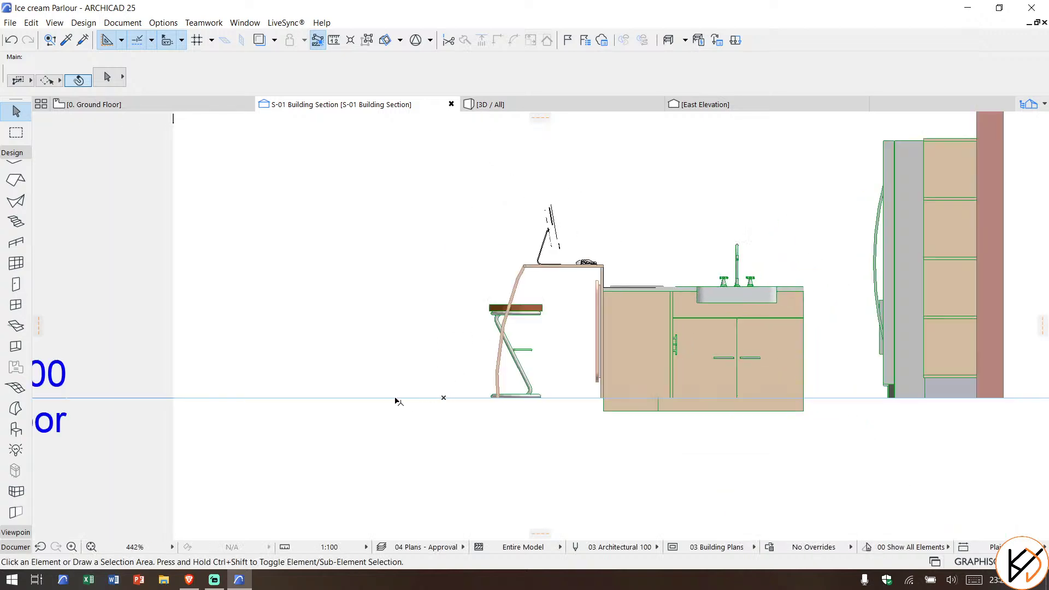
{"action": "scroll", "coordinate": [396, 401], "scroll_direction": "up", "scroll_amount": 6}
{"action": "scroll", "coordinate": [523, 380], "scroll_direction": "down", "scroll_amount": 4}
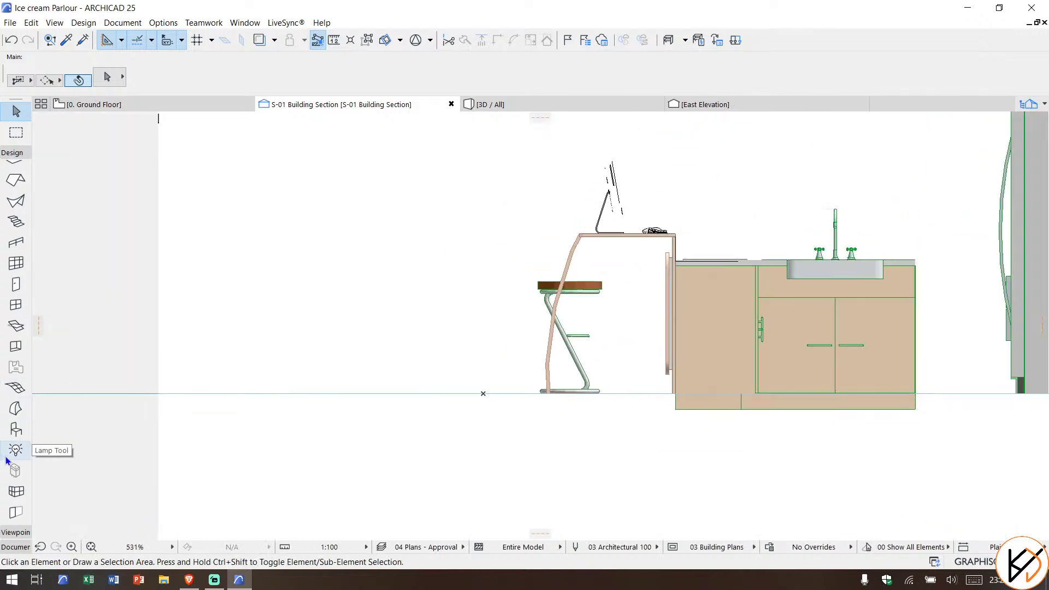
{"action": "left_click", "coordinate": [355, 392]}
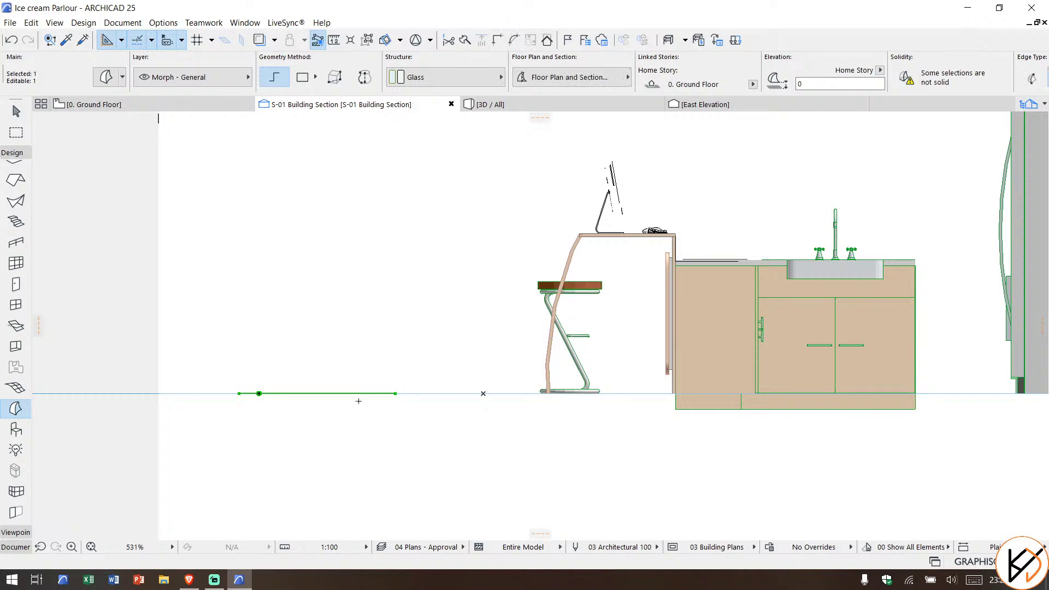
{"action": "scroll", "coordinate": [300, 401], "scroll_direction": "up", "scroll_amount": 3}
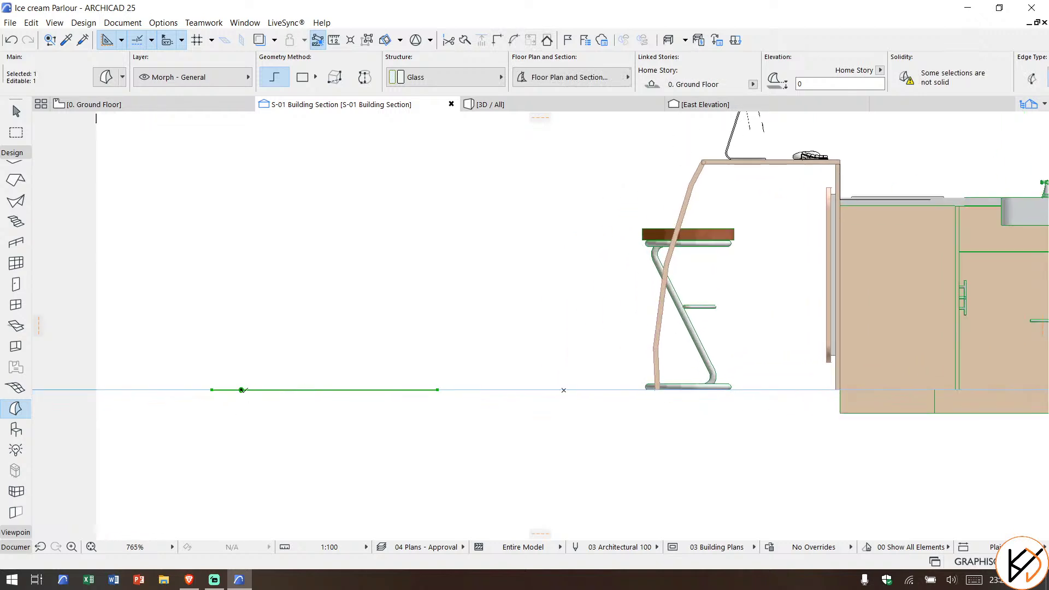
{"action": "left_click", "coordinate": [241, 389]}
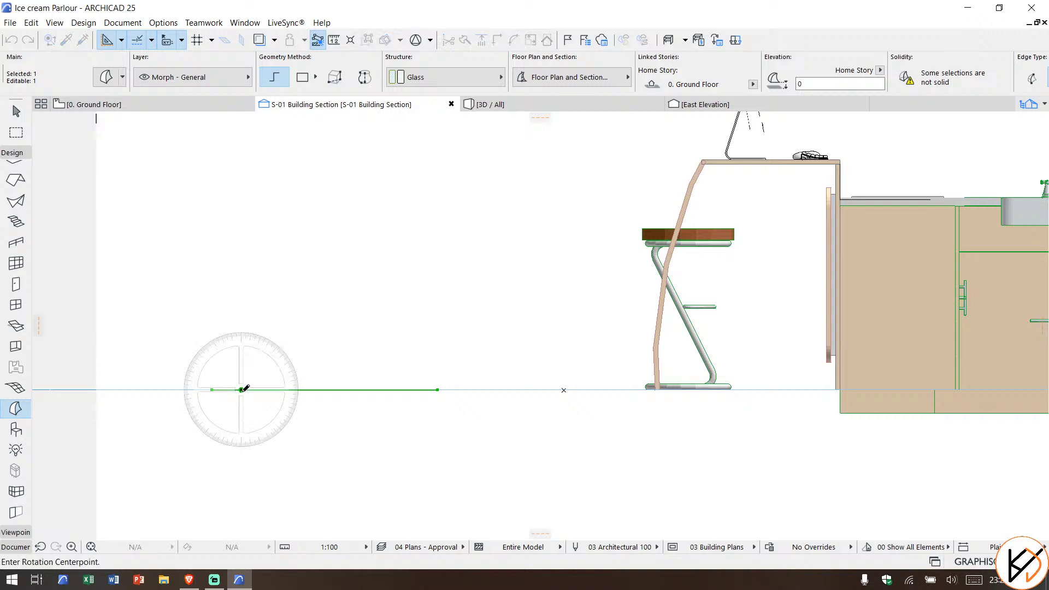
{"action": "left_click", "coordinate": [438, 389]}
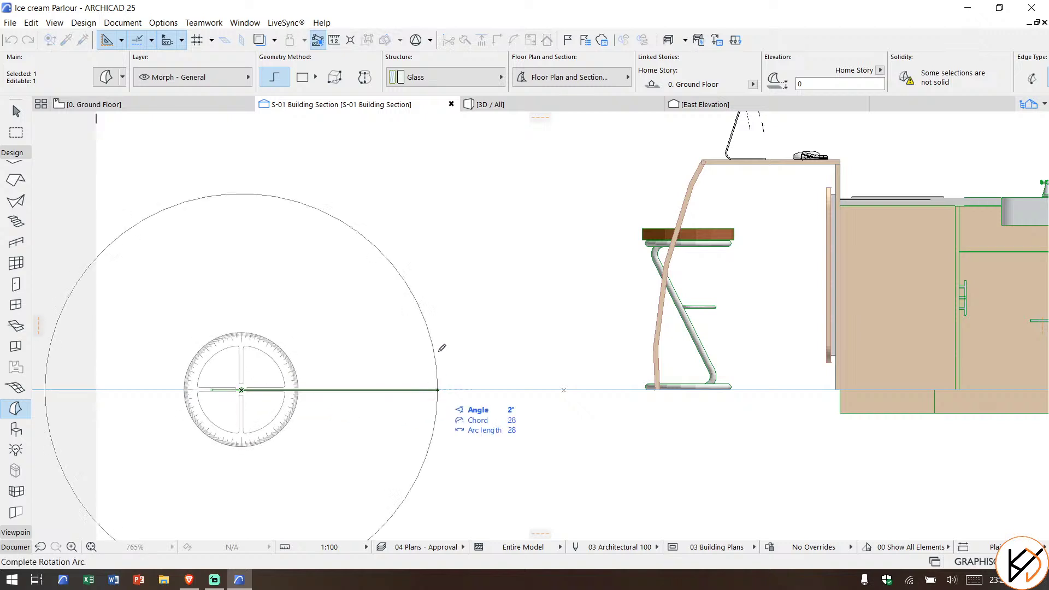
{"action": "left_click", "coordinate": [247, 156]}
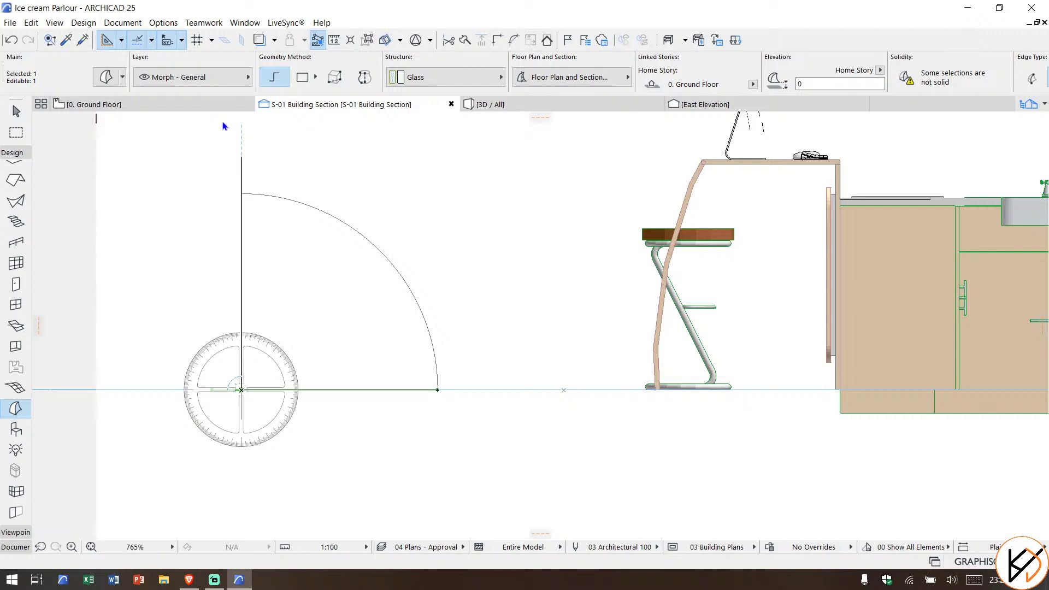
Step: Delete the 2D profile outline from the ground floor plan, keeping the upright glass morph
{"action": "left_click", "coordinate": [193, 106]}
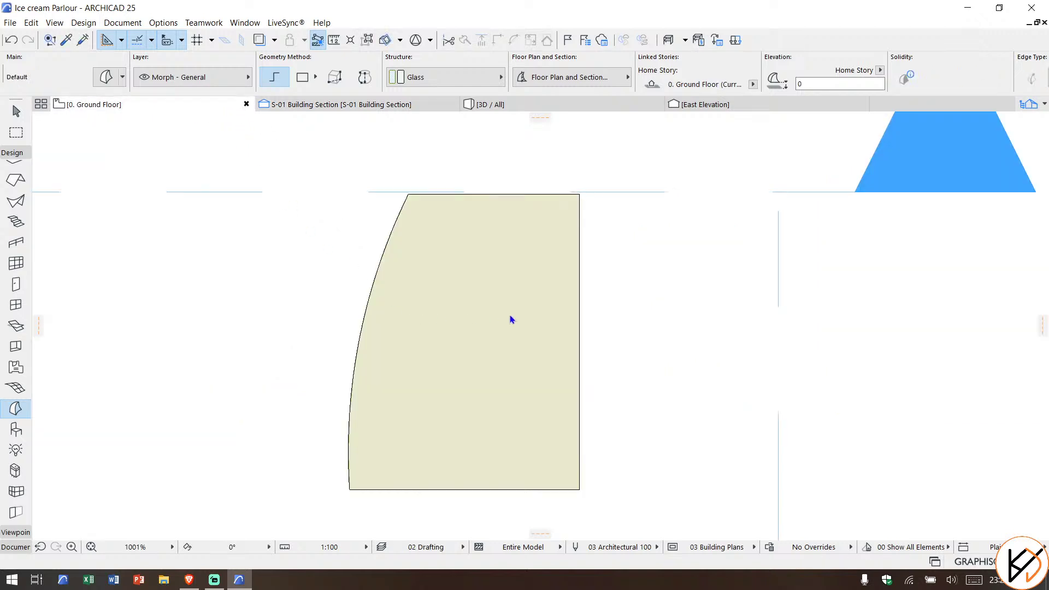
{"action": "scroll", "coordinate": [593, 316], "scroll_direction": "down", "scroll_amount": 7}
{"action": "middle_click_drag", "start_coordinate": [648, 320], "coordinate": [528, 342]}
{"action": "scroll", "coordinate": [500, 340], "scroll_direction": "up", "scroll_amount": 2}
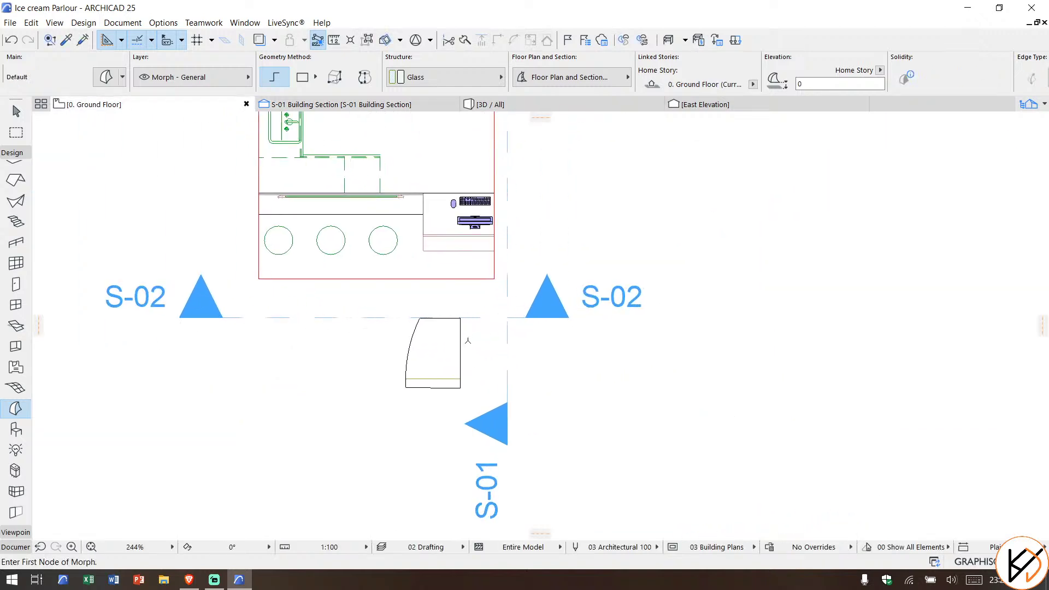
{"action": "scroll", "coordinate": [468, 340], "scroll_direction": "up", "scroll_amount": 3}
{"action": "key", "text": "Escape"}
{"action": "left_click", "coordinate": [452, 351]}
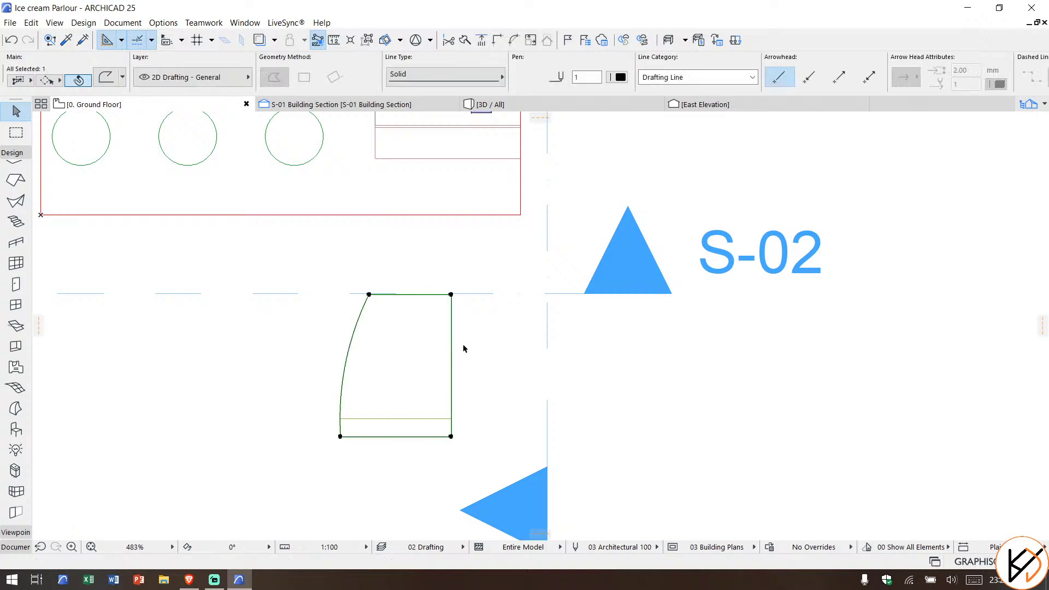
{"action": "key", "text": "Delete"}
Step: On the ground floor plan, rotate the glass morph a quarter turn counterclockwise about a point on its line, then check it in 3D
{"action": "left_click", "coordinate": [447, 418]}
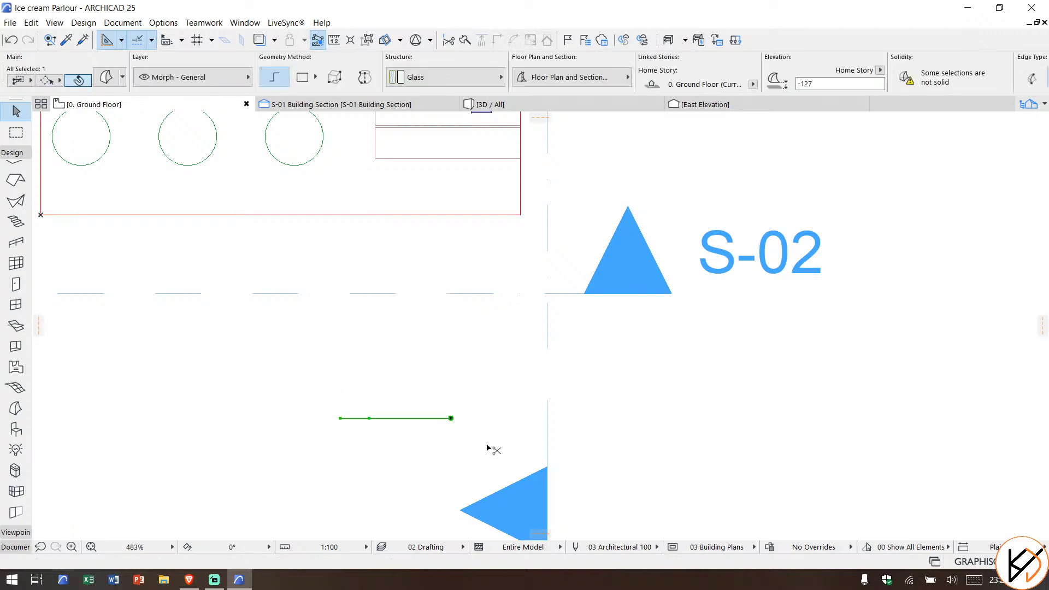
{"action": "key", "text": "ctrl+e"}
{"action": "left_click", "coordinate": [424, 419]}
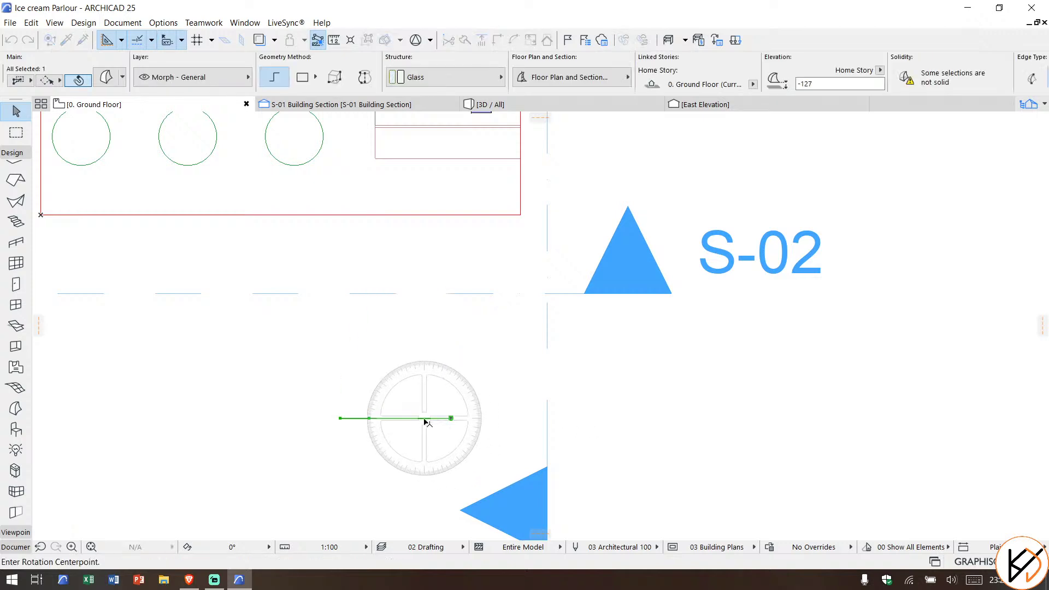
{"action": "left_click", "coordinate": [508, 418]}
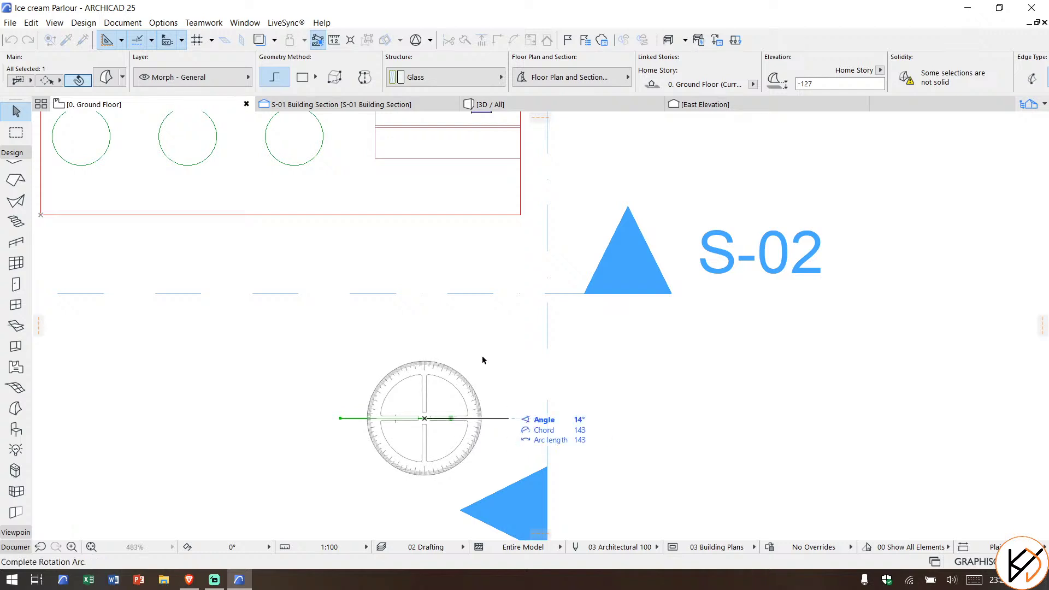
{"action": "left_click", "coordinate": [424, 279]}
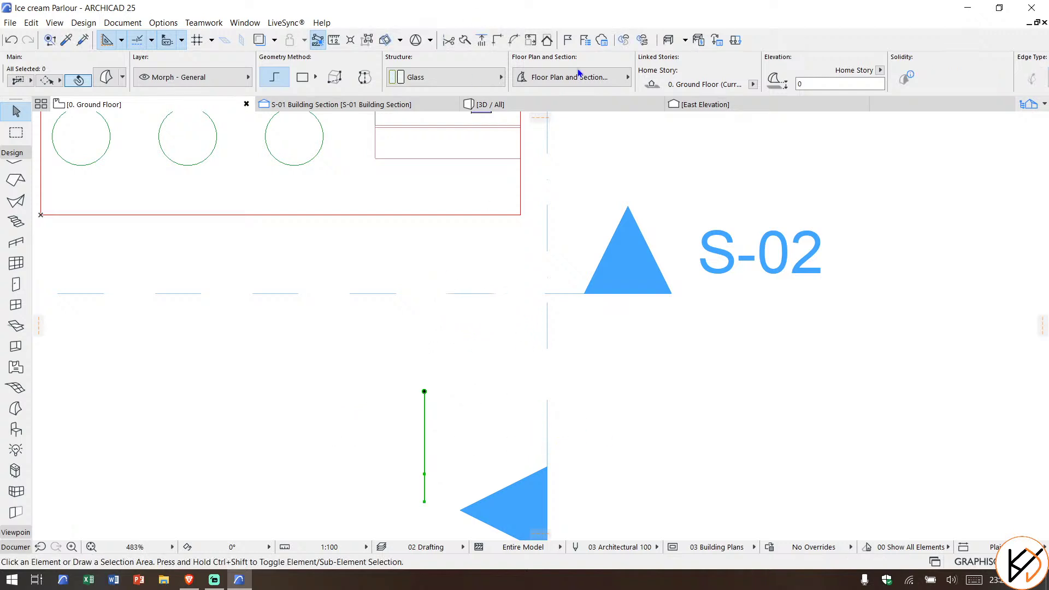
{"action": "left_click", "coordinate": [568, 103]}
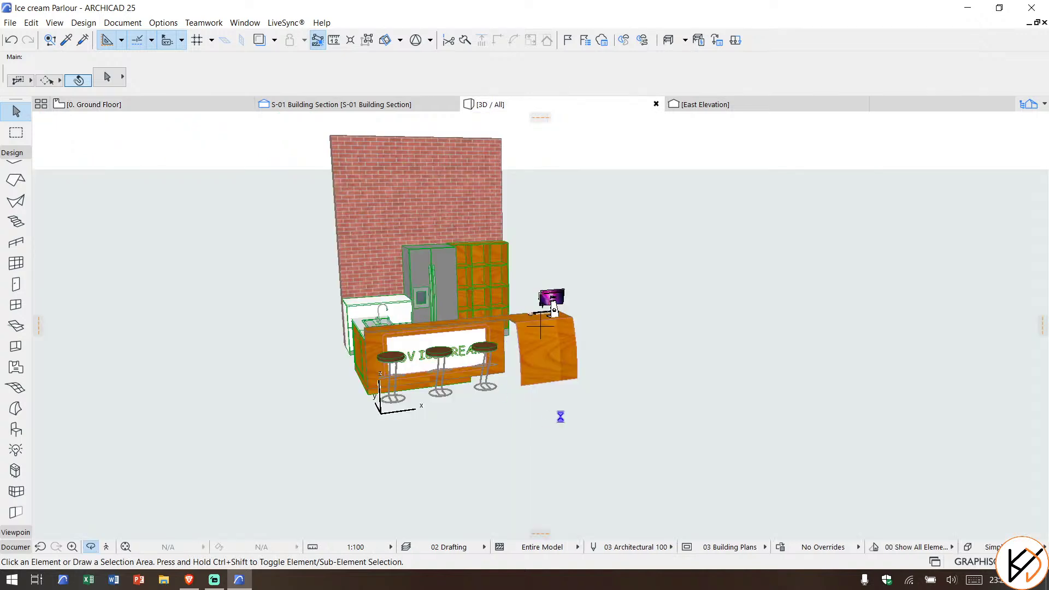
{"action": "middle_click_drag", "start_coordinate": [609, 409], "coordinate": [644, 406], "text": "shift"}
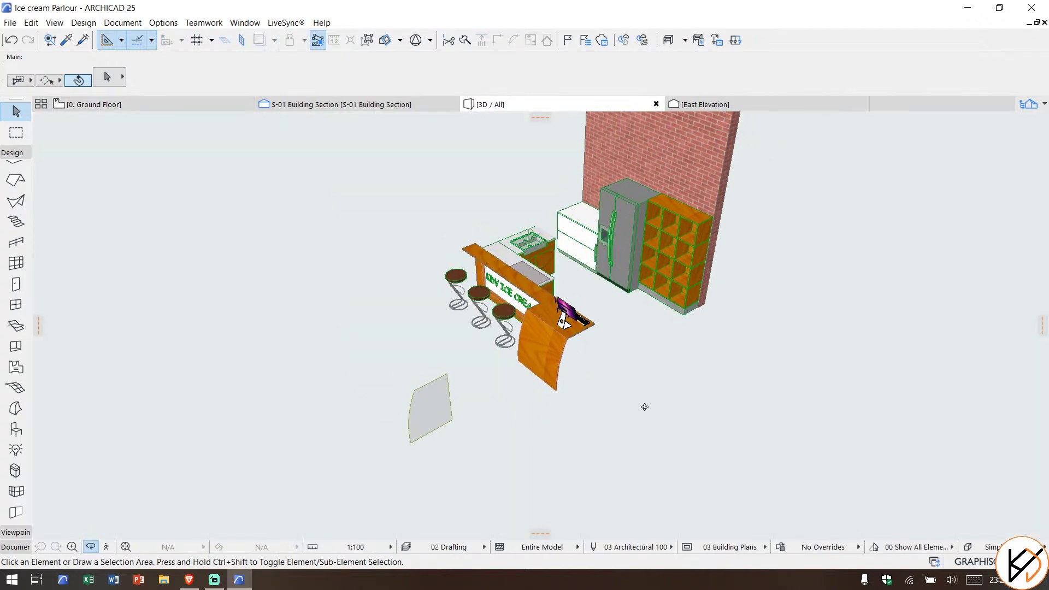
Step: Unmute the Mic/Aux audio in Streamlabs Desktop and return to ArchiCAD
{"action": "left_click", "coordinate": [214, 579]}
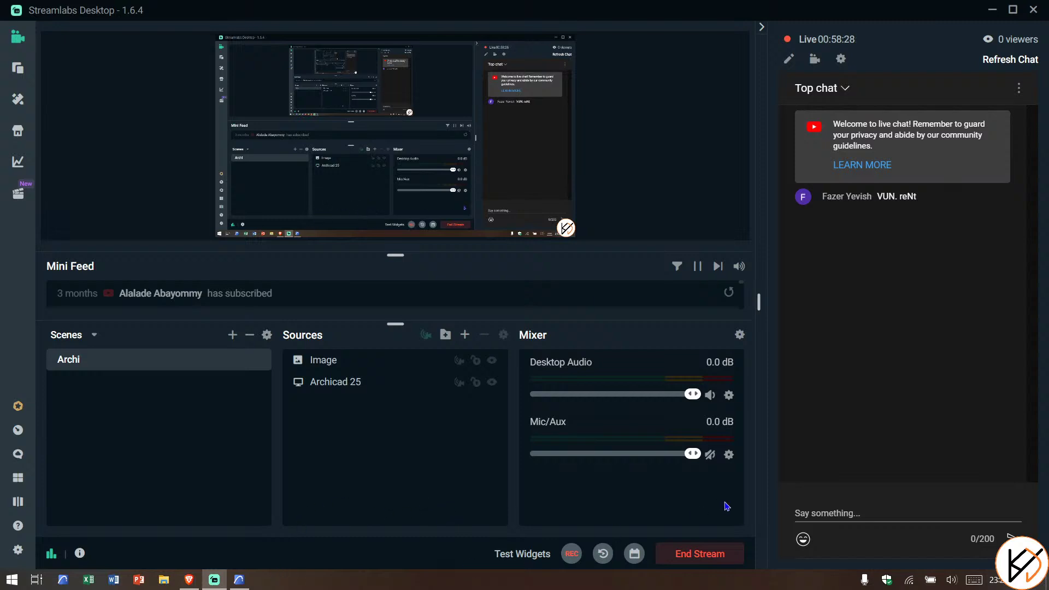
{"action": "left_click", "coordinate": [710, 454]}
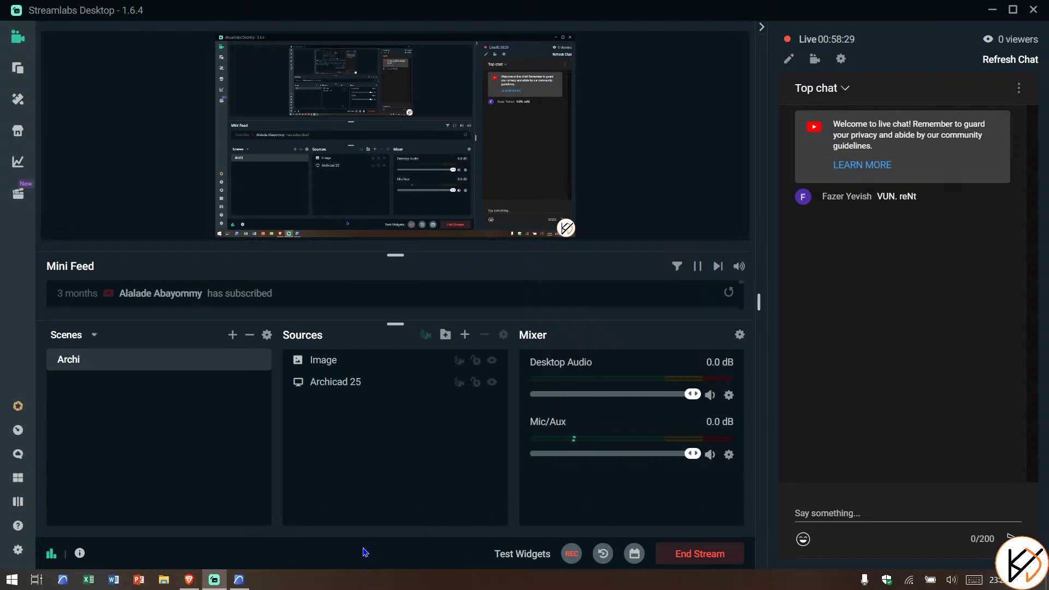
{"action": "left_click", "coordinate": [238, 580]}
Step: On the ground floor plan, move the glass morph by its upper end to the inner back corner of the iMac counter end
{"action": "left_click_drag", "start_coordinate": [391, 359], "coordinate": [453, 359]}
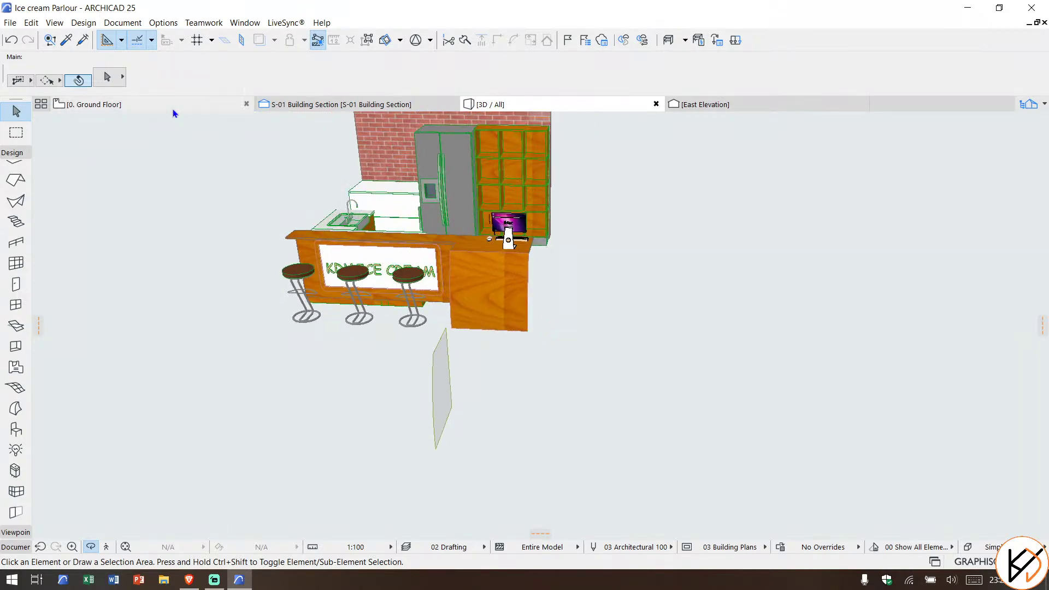
{"action": "left_click", "coordinate": [172, 109]}
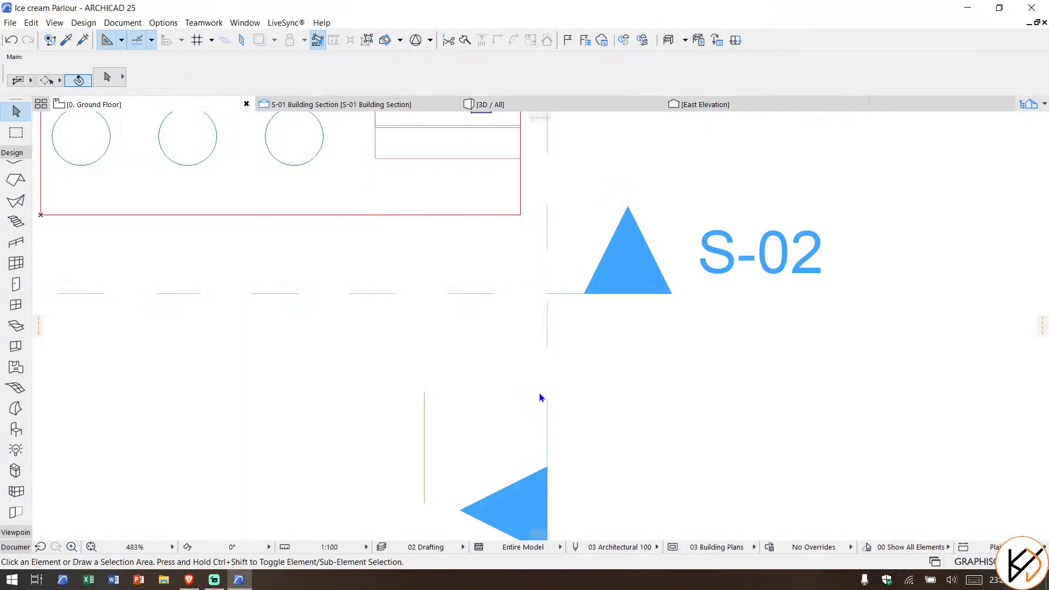
{"action": "left_click", "coordinate": [424, 401]}
{"action": "key", "text": "ctrl+d"}
{"action": "left_click", "coordinate": [425, 391]}
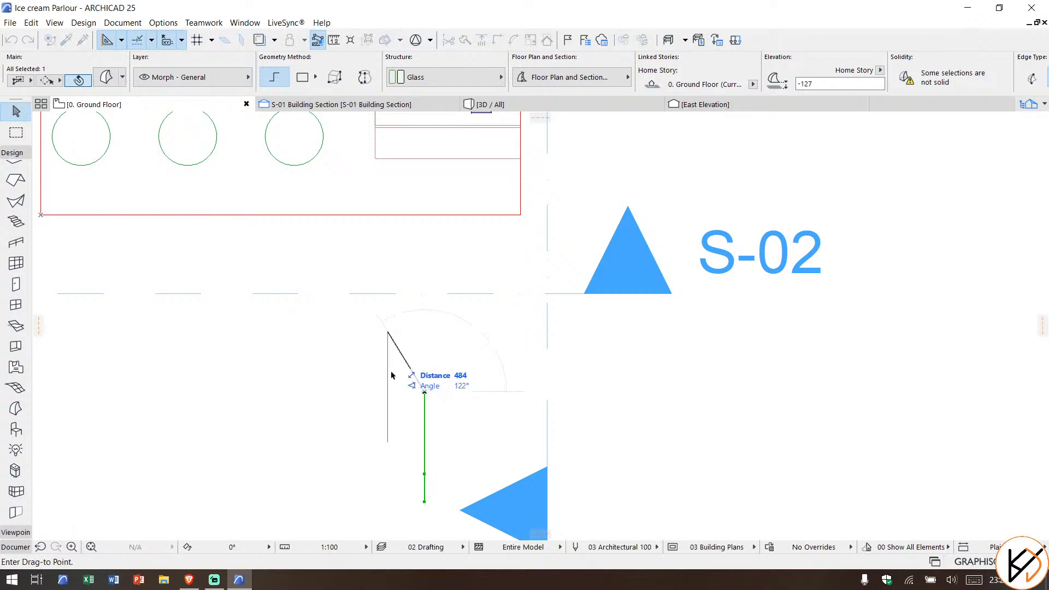
{"action": "scroll", "coordinate": [391, 375], "scroll_direction": "down", "scroll_amount": 3}
{"action": "scroll", "coordinate": [390, 260], "scroll_direction": "up", "scroll_amount": 5}
{"action": "scroll", "coordinate": [398, 240], "scroll_direction": "up", "scroll_amount": 1}
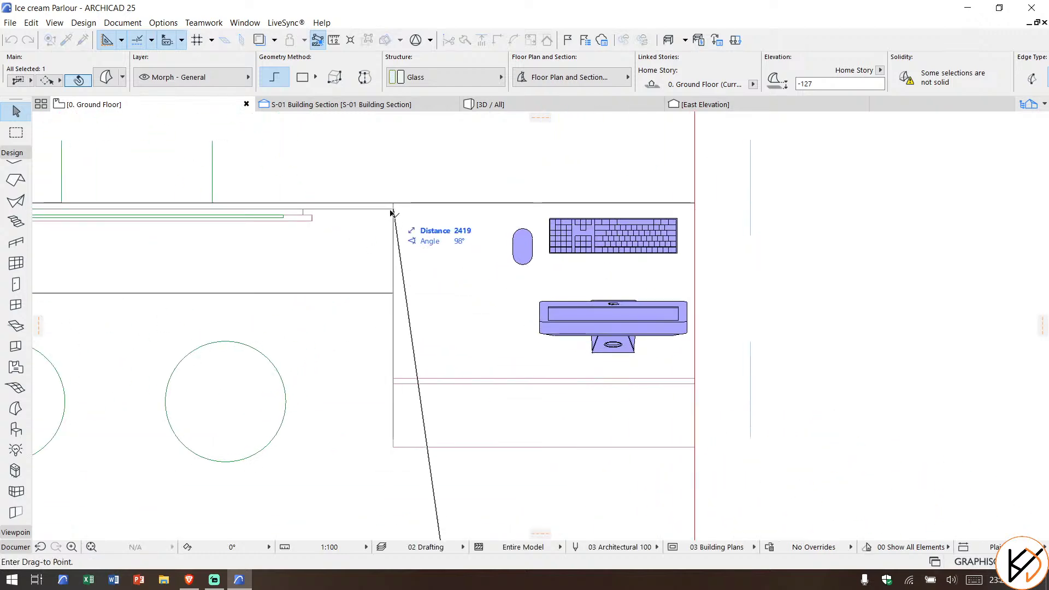
{"action": "left_click", "coordinate": [393, 209]}
{"action": "key", "text": "Escape"}
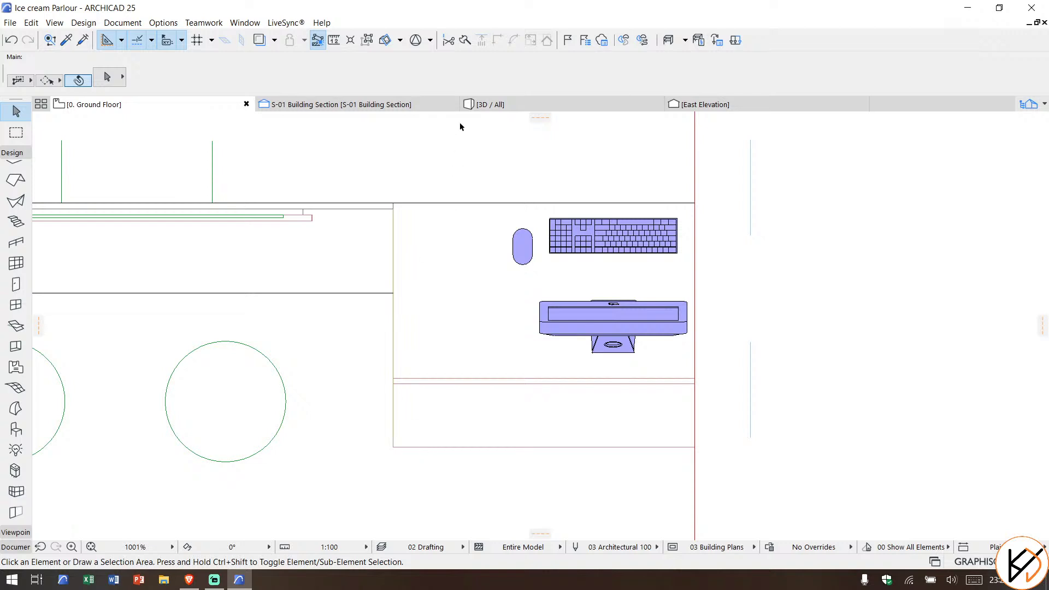
Step: In the S-01 building section, move the whole glass morph up 127 mm so its upper curved corner meets the underside of the countertop
{"action": "left_click", "coordinate": [415, 107]}
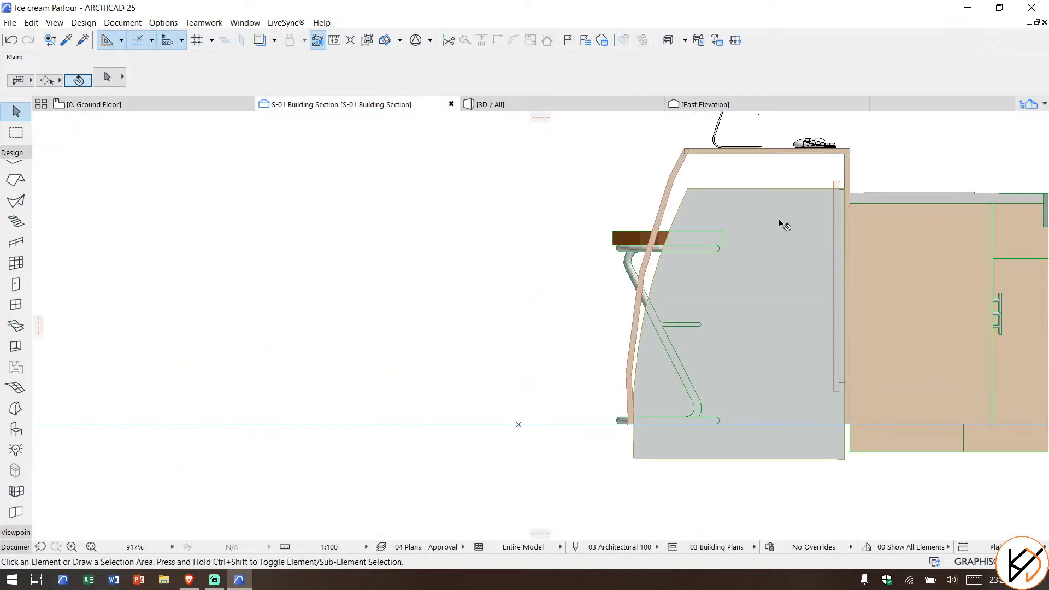
{"action": "left_click", "coordinate": [797, 218]}
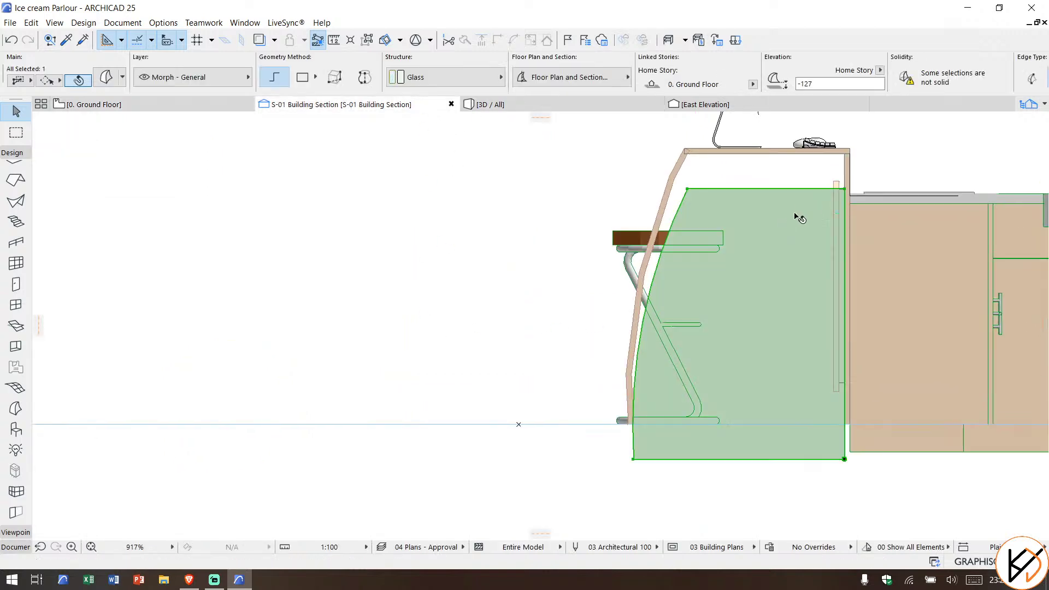
{"action": "left_click", "coordinate": [688, 190]}
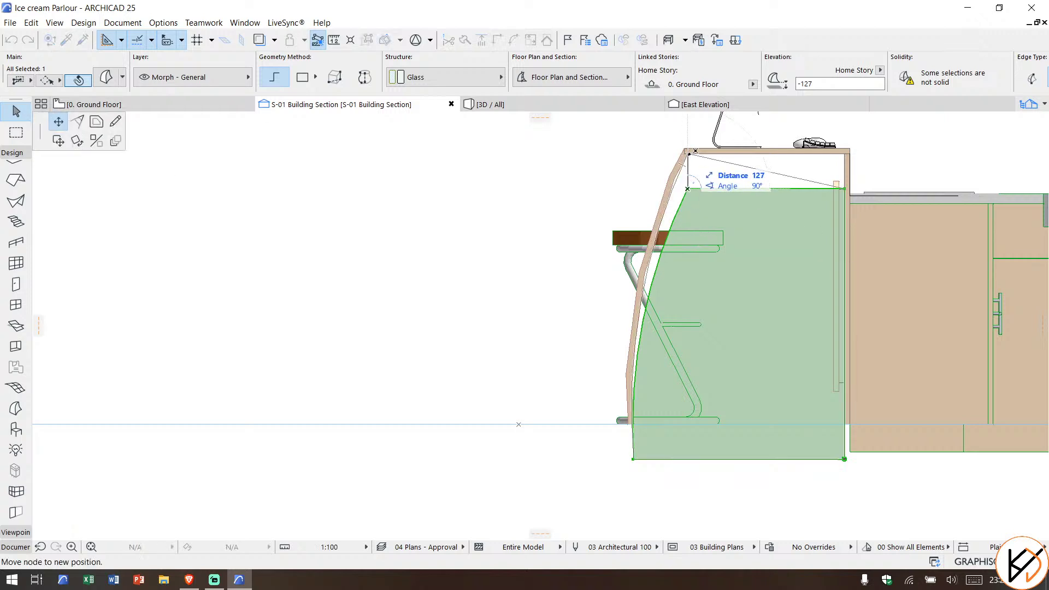
{"action": "left_click", "coordinate": [58, 141]}
{"action": "scroll", "coordinate": [680, 158], "scroll_direction": "up", "scroll_amount": 5}
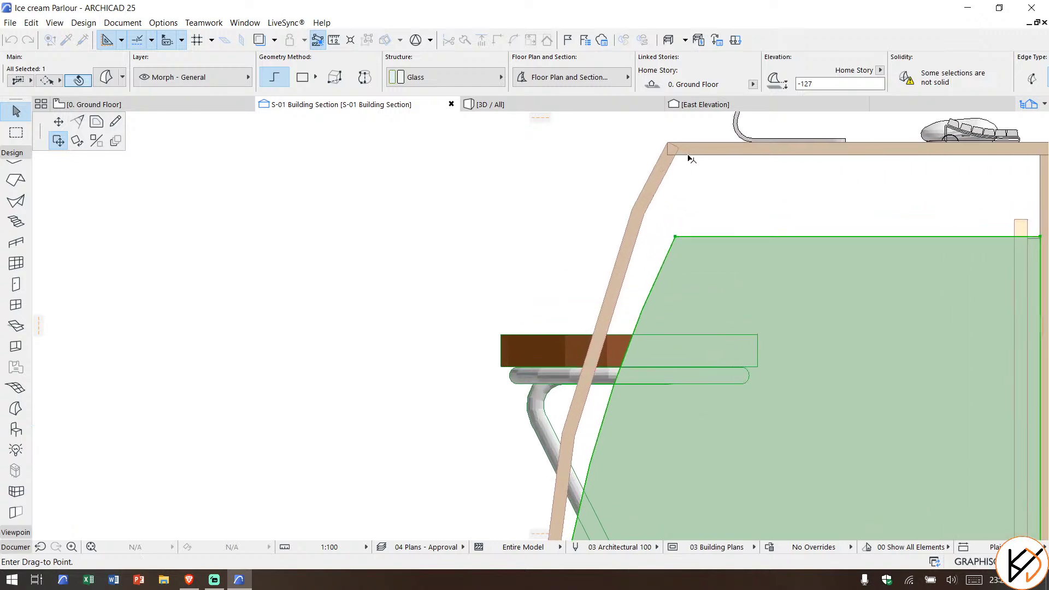
{"action": "left_click", "coordinate": [676, 156]}
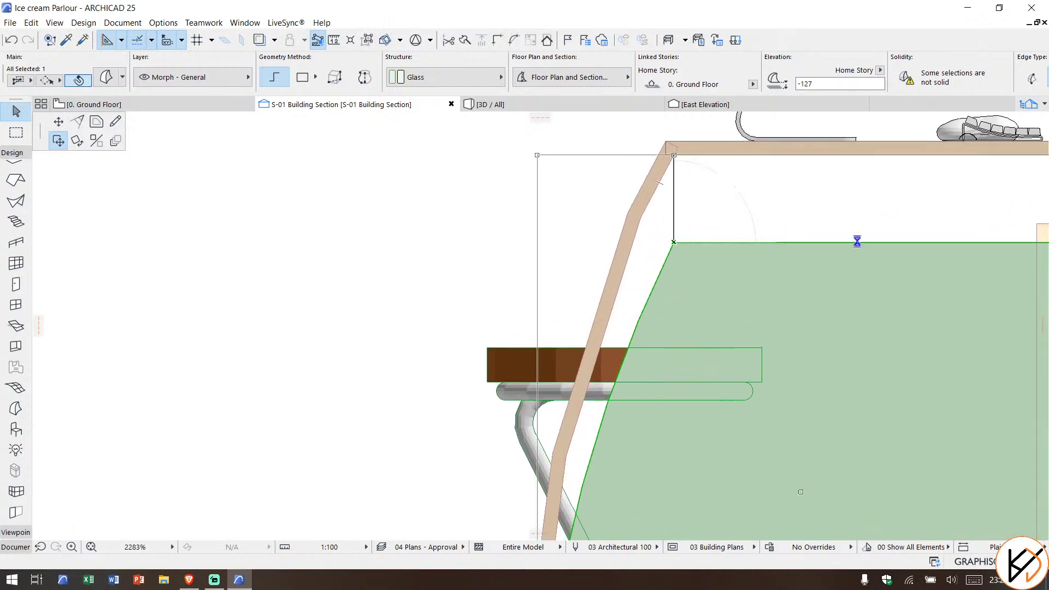
{"action": "scroll", "coordinate": [868, 251], "scroll_direction": "down", "scroll_amount": 4}
{"action": "middle_click_drag", "start_coordinate": [822, 245], "coordinate": [651, 221]}
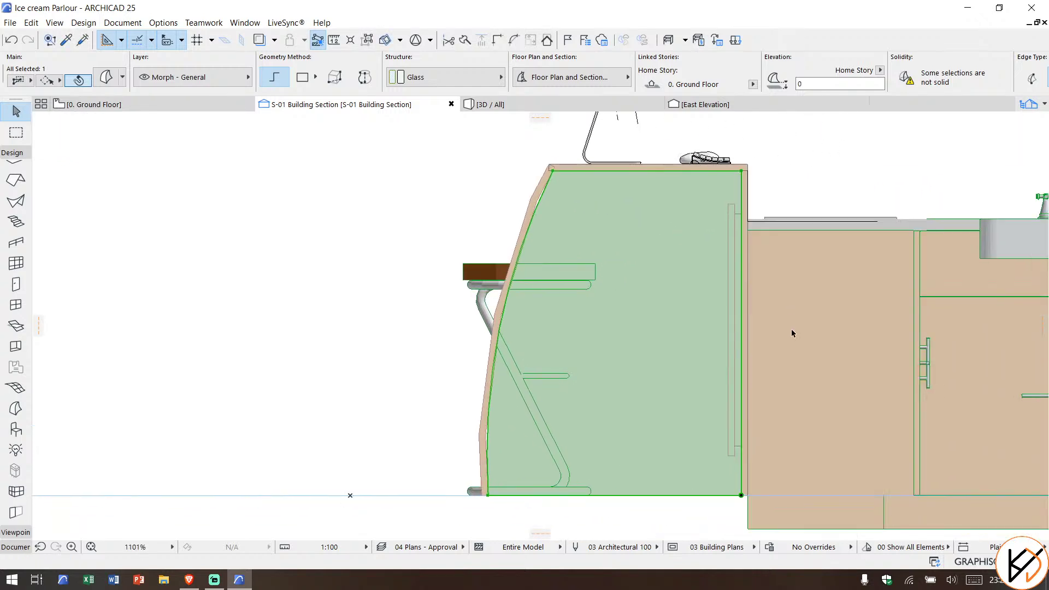
Step: Offset the glass morph's curved edge outward toward the curved wooden counter front and inspect the counter in 3D
{"action": "left_click", "coordinate": [483, 428]}
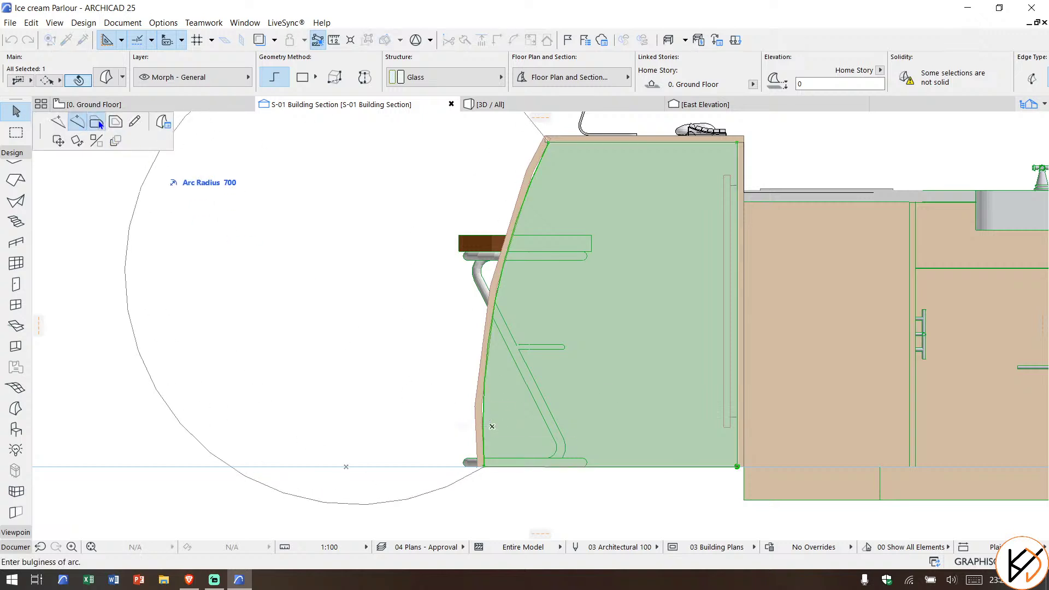
{"action": "left_click", "coordinate": [99, 124]}
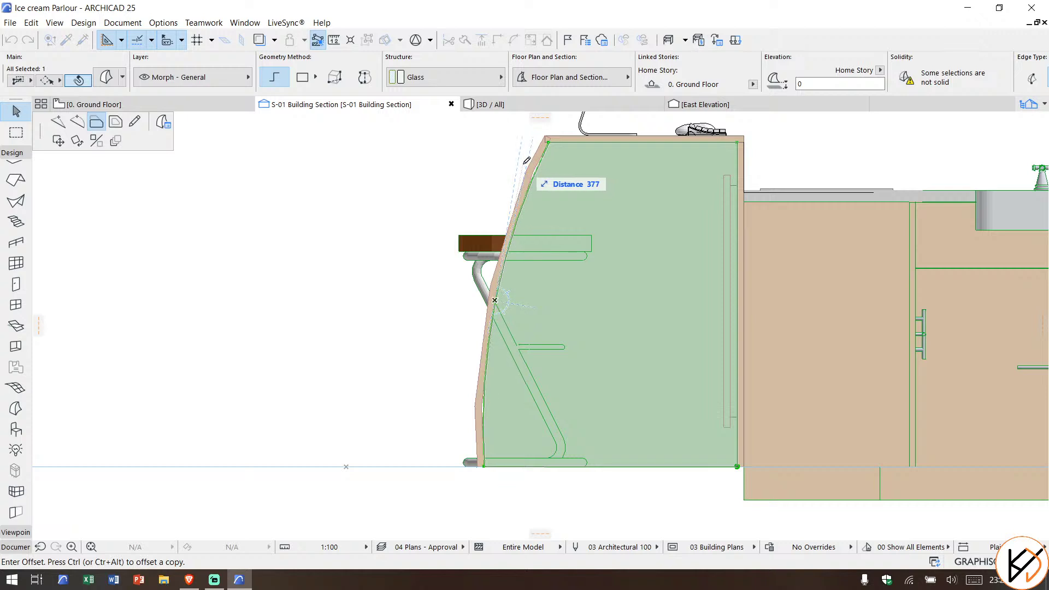
{"action": "left_click", "coordinate": [524, 159]}
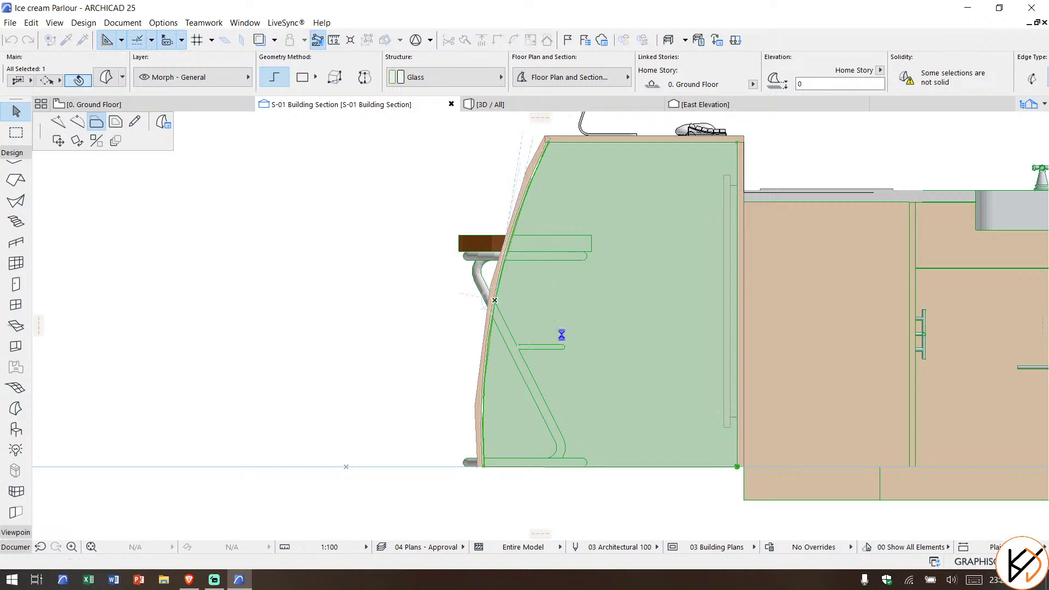
{"action": "key", "text": "Escape"}
{"action": "left_click", "coordinate": [518, 105]}
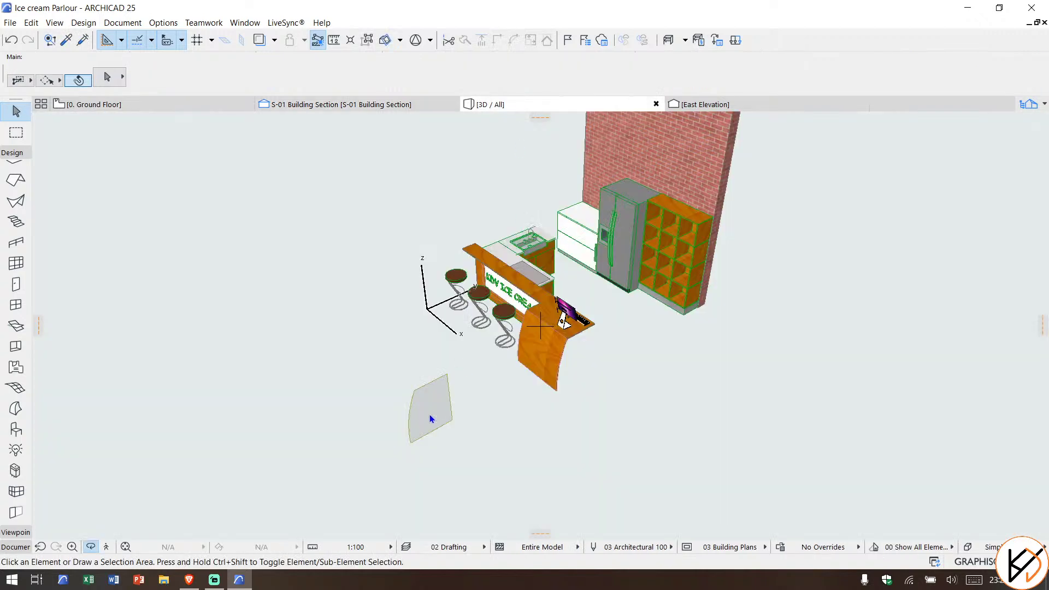
{"action": "left_click_drag", "start_coordinate": [432, 419], "coordinate": [312, 307]}
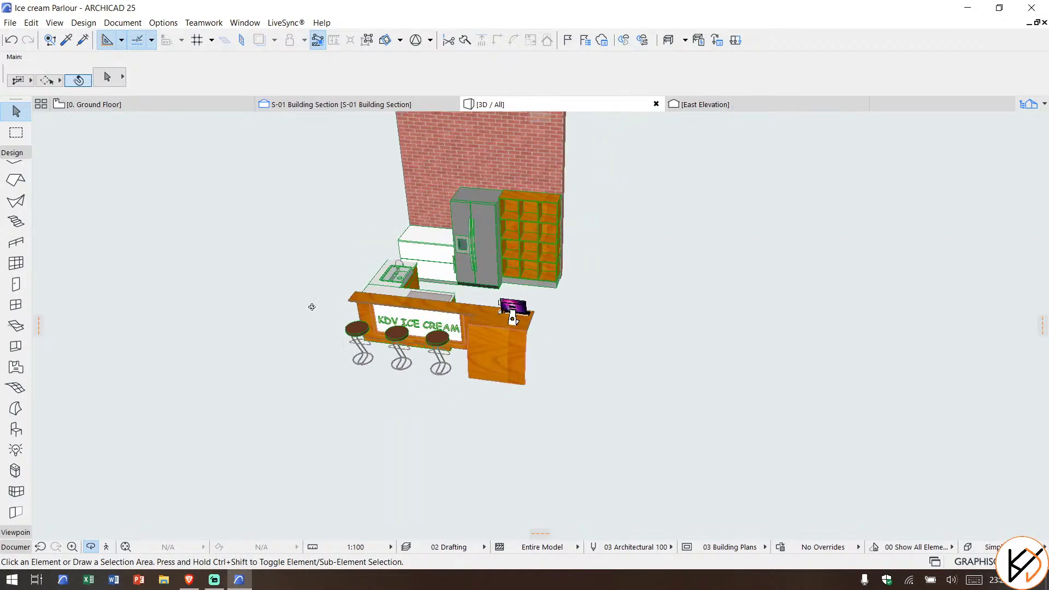
Step: Create a new surface named CREAM 1 as a duplicate of Stucco - Yellow Rough
{"action": "left_click", "coordinate": [164, 22]}
{"action": "mouse_move", "coordinate": [218, 39]}
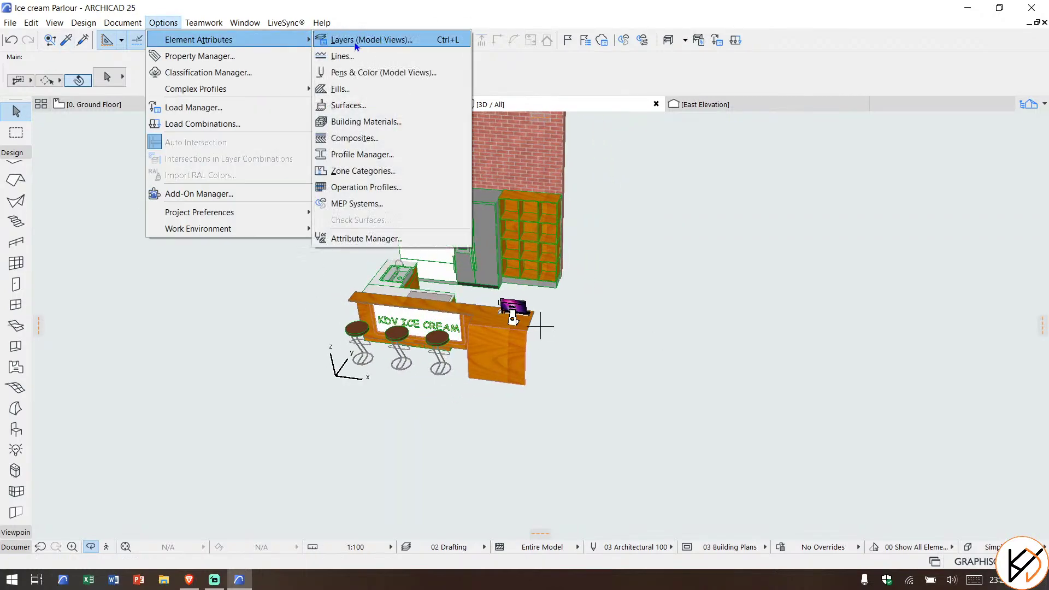
{"action": "left_click", "coordinate": [388, 120]}
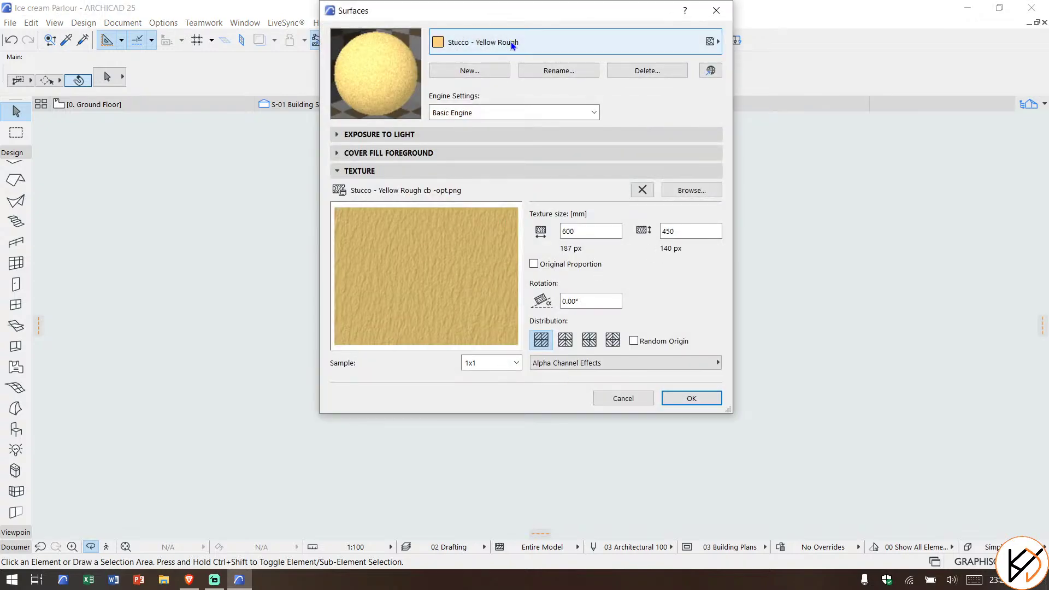
{"action": "left_click", "coordinate": [499, 70]}
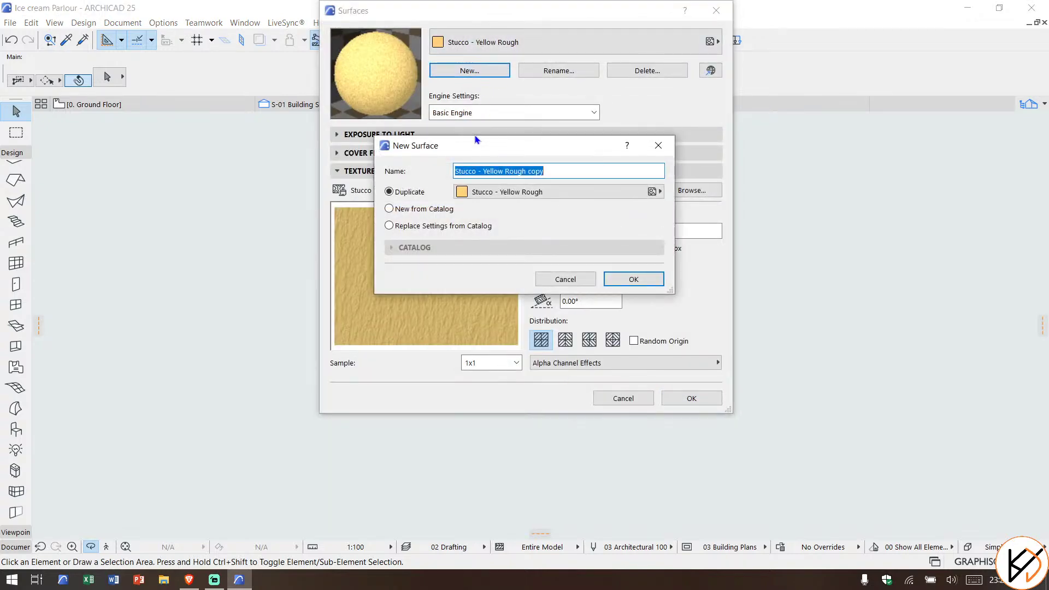
{"action": "type", "text": "CREAM 1"}
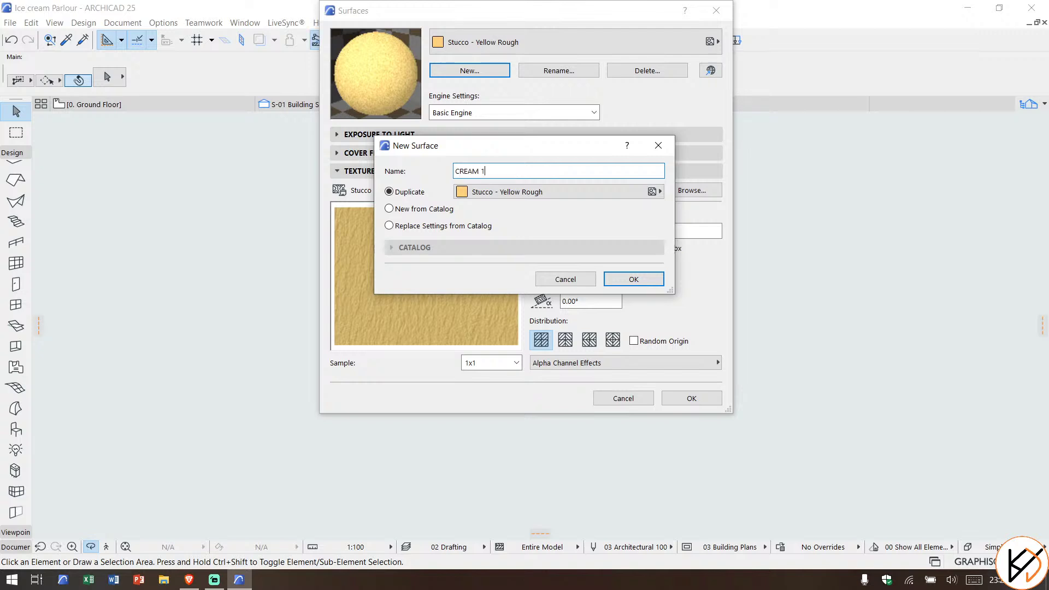
{"action": "left_click", "coordinate": [634, 279]}
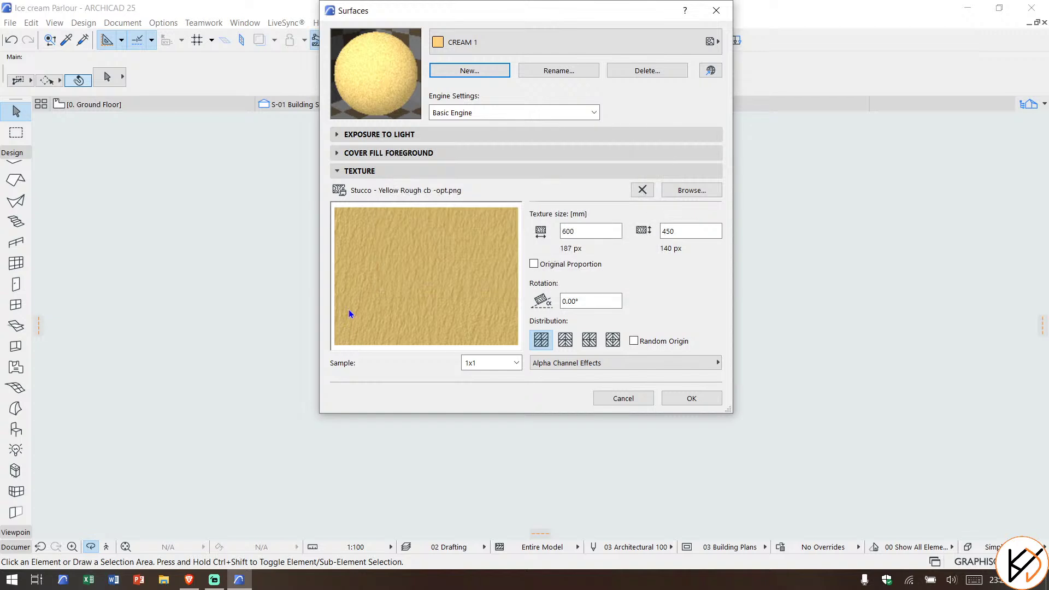
{"action": "left_click", "coordinate": [440, 70]}
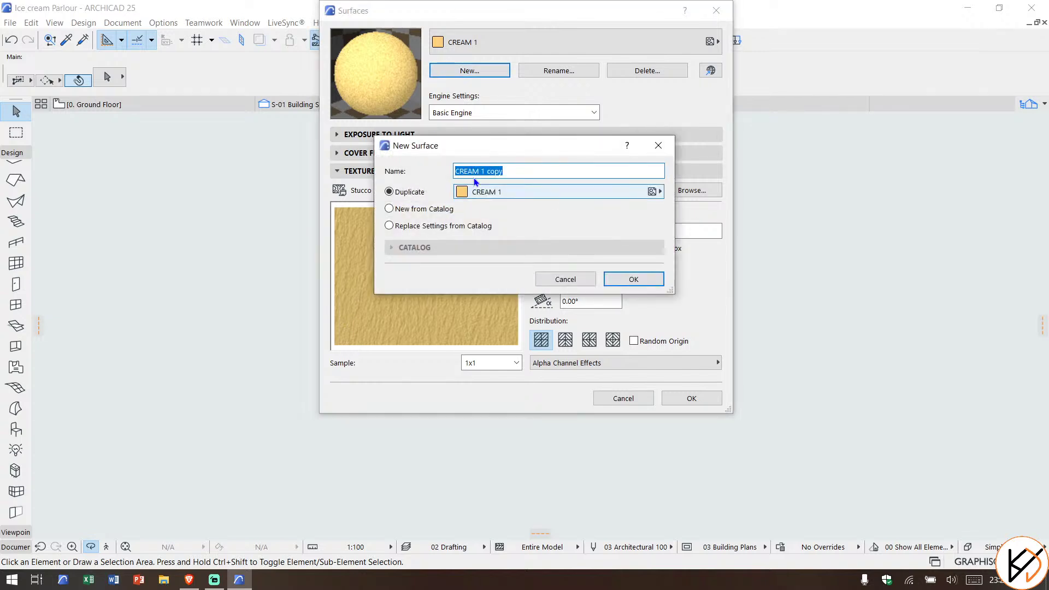
{"action": "left_click", "coordinate": [657, 145]}
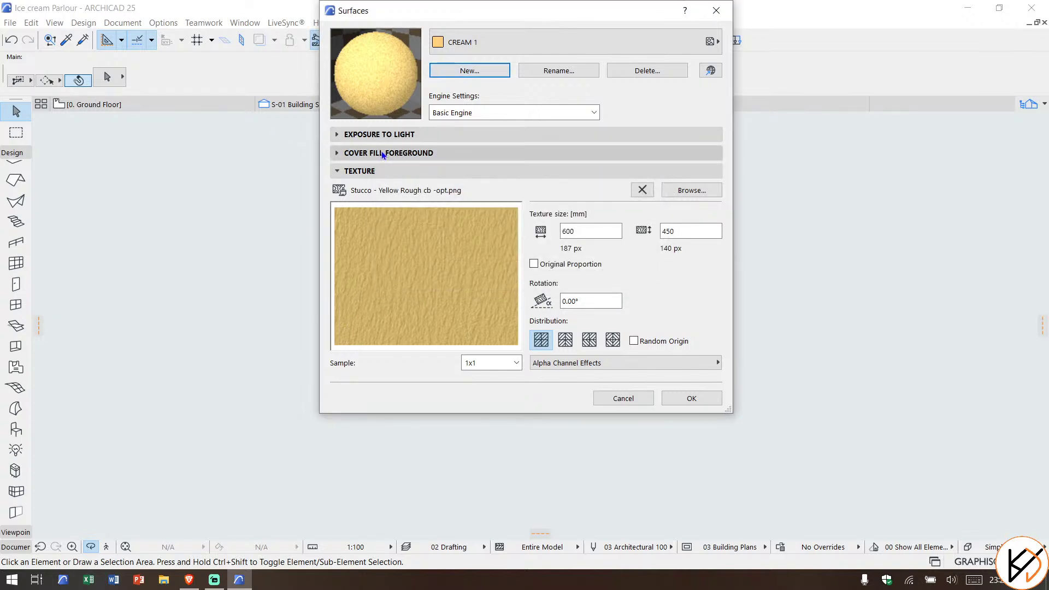
Step: Replace the CREAM 1 surface's texture with the image Display.jpg, added to the library from the Ice cream palour folder
{"action": "left_click", "coordinate": [643, 190]}
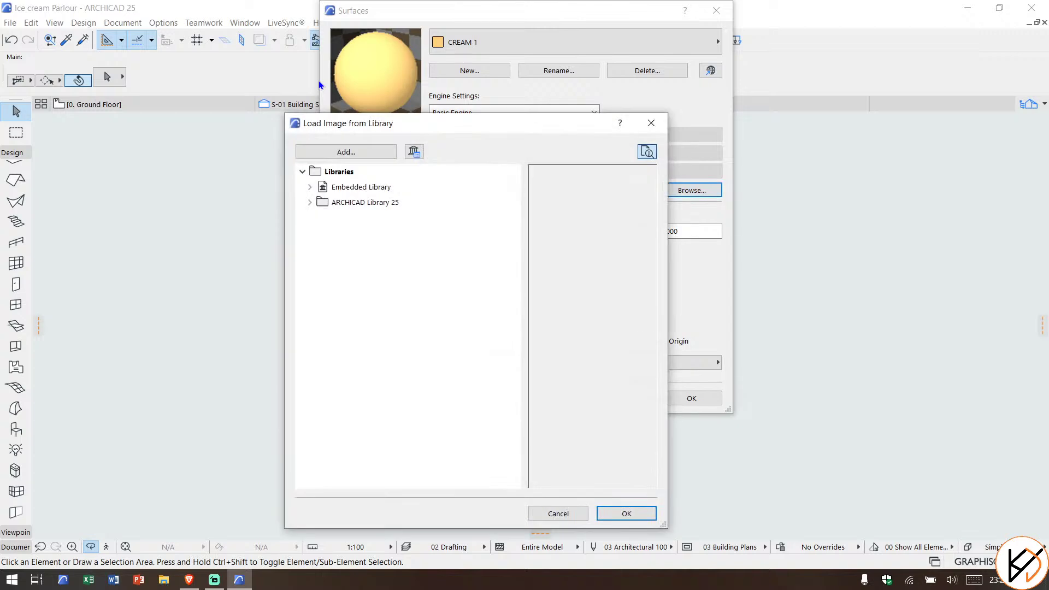
{"action": "left_click", "coordinate": [345, 153]}
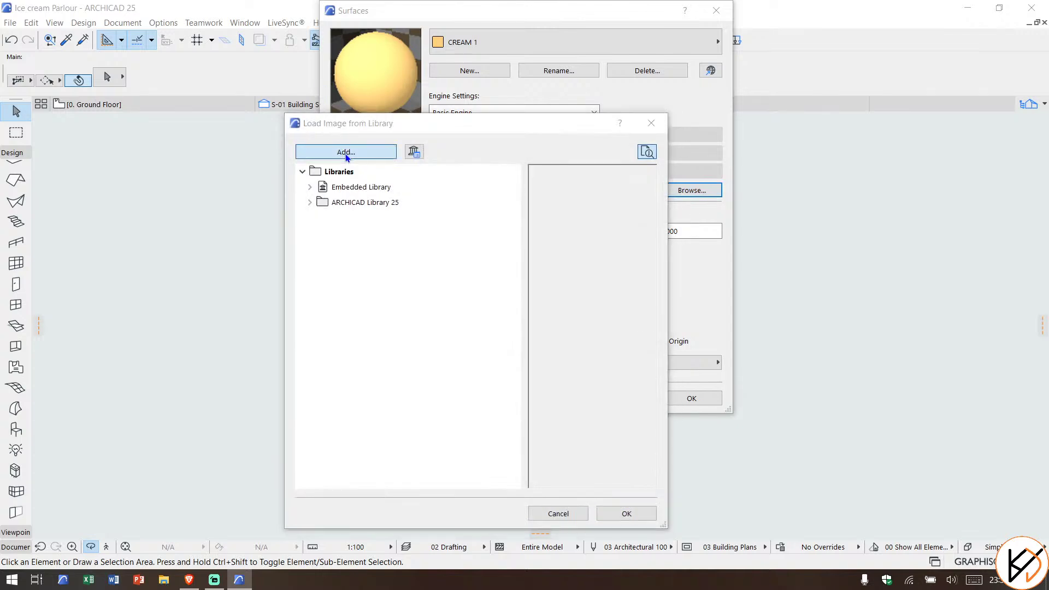
{"action": "left_click", "coordinate": [424, 192]}
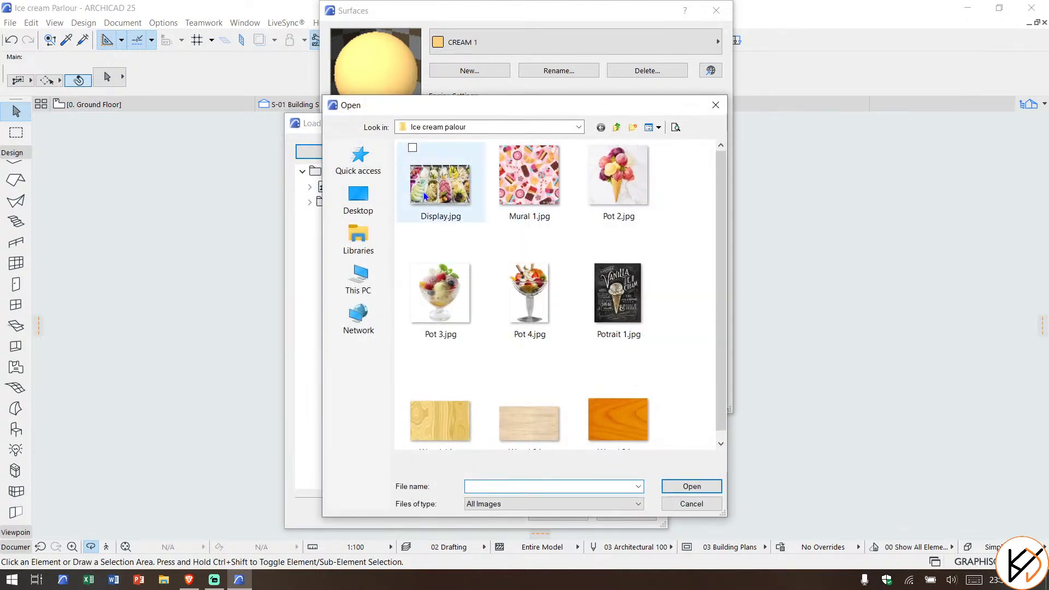
{"action": "left_click", "coordinate": [700, 487]}
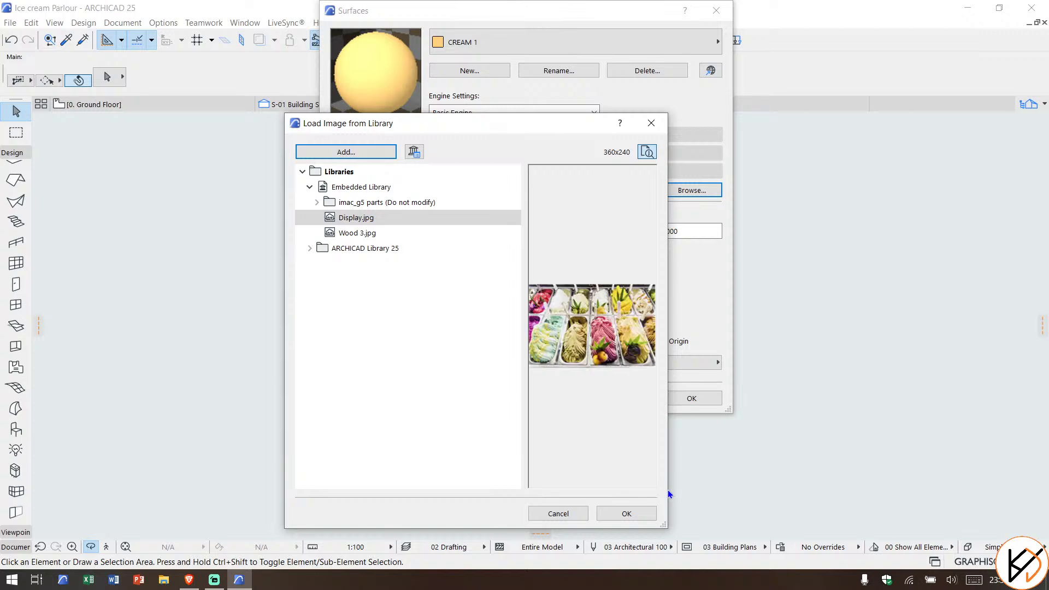
{"action": "left_click", "coordinate": [612, 511]}
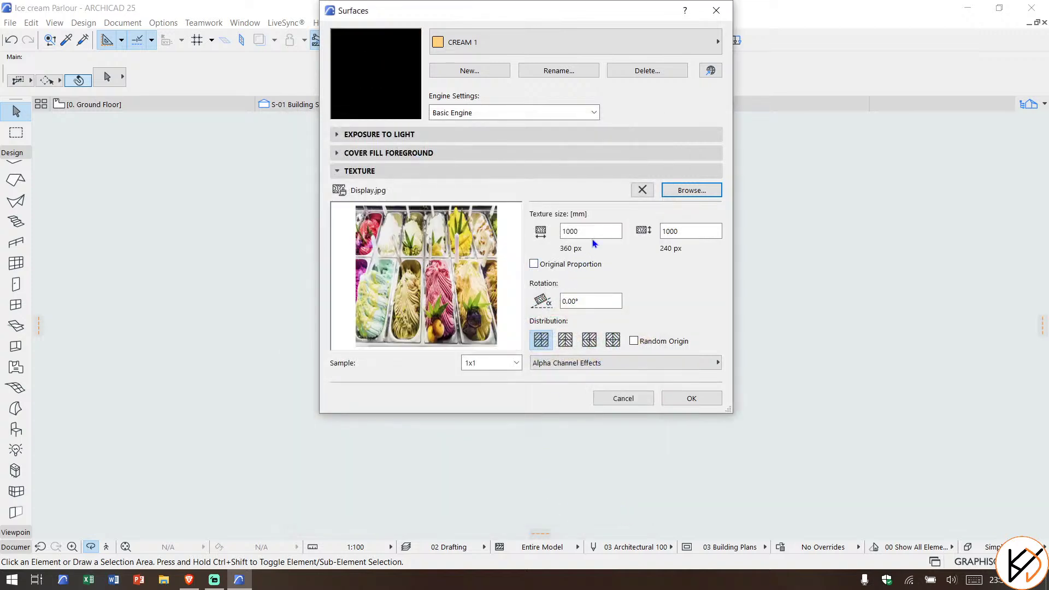
Step: Keep the Display.jpg texture's original proportion, set its size to 600 mm, and save the CREAM 1 surface
{"action": "left_click", "coordinate": [543, 266]}
{"action": "left_click", "coordinate": [543, 267]}
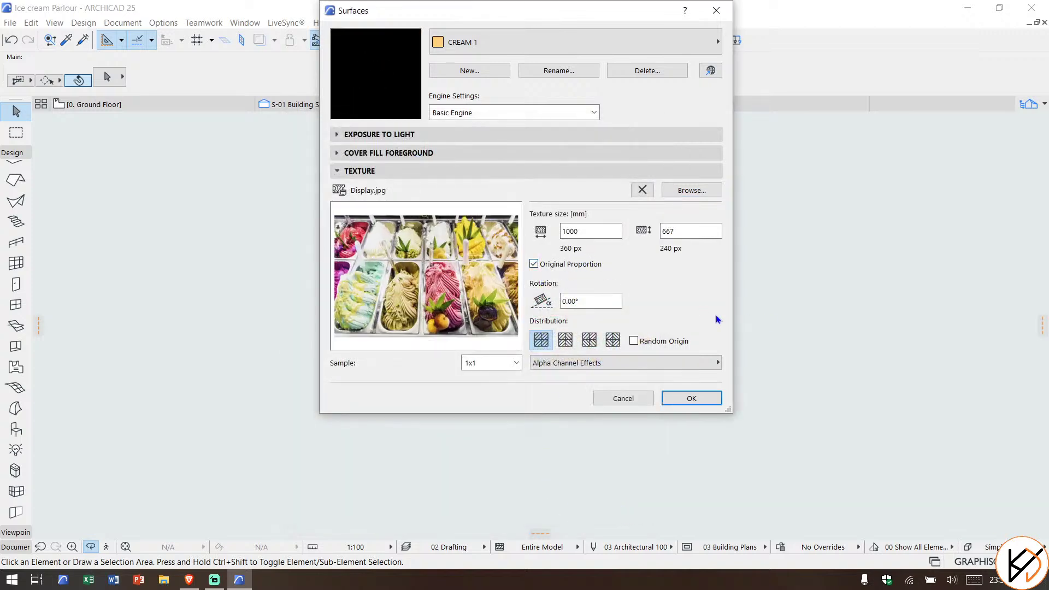
{"action": "double_click", "coordinate": [586, 233]}
{"action": "key", "text": "Tab"}
{"action": "type", "text": "600"}
{"action": "left_click", "coordinate": [693, 393]}
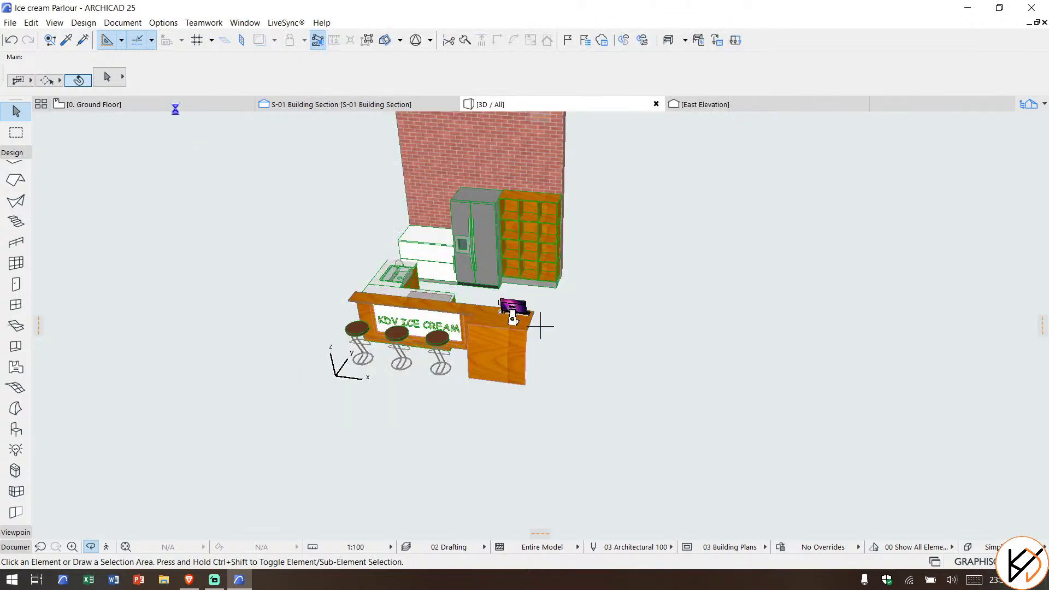
Step: On the ground floor plan, measure the length and depth of the iMac counter end
{"action": "left_click", "coordinate": [178, 107]}
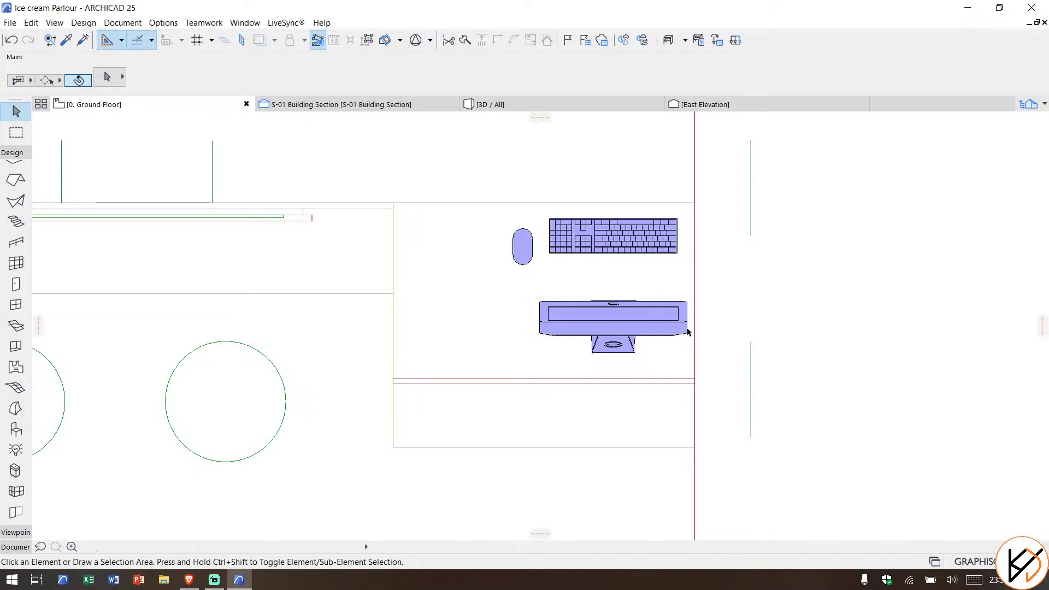
{"action": "key", "text": "m"}
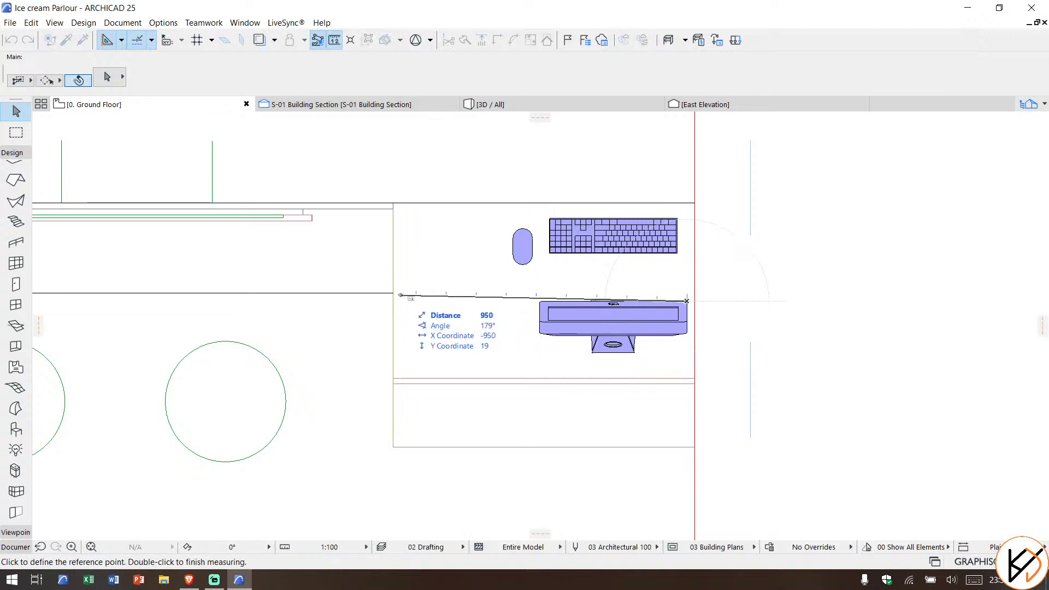
{"action": "key", "text": "Escape"}
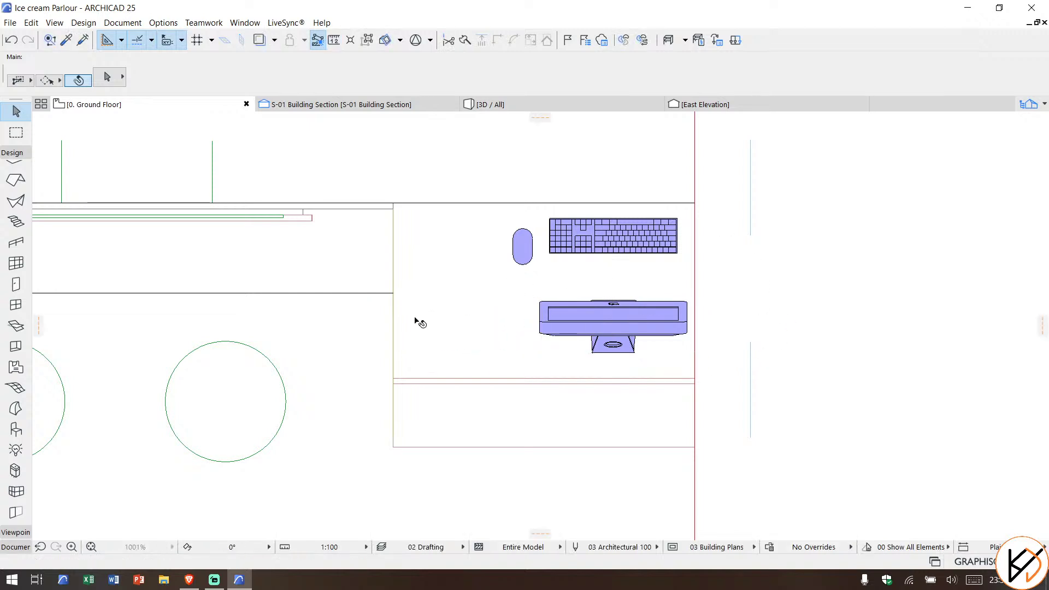
{"action": "key", "text": "m"}
{"action": "left_click", "coordinate": [443, 433]}
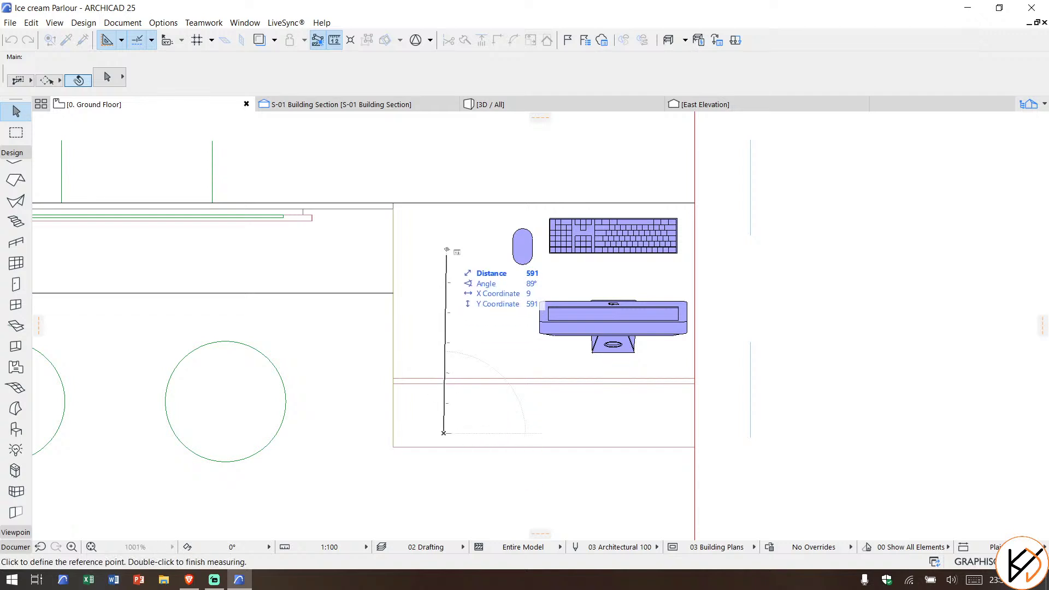
{"action": "key", "text": "Escape"}
Step: Using the existing plywood slab's settings, draw a 20 mm thick rectangular slab at 600 mm elevation across the iMac counter end
{"action": "scroll", "coordinate": [449, 234], "scroll_direction": "down", "scroll_amount": 3}
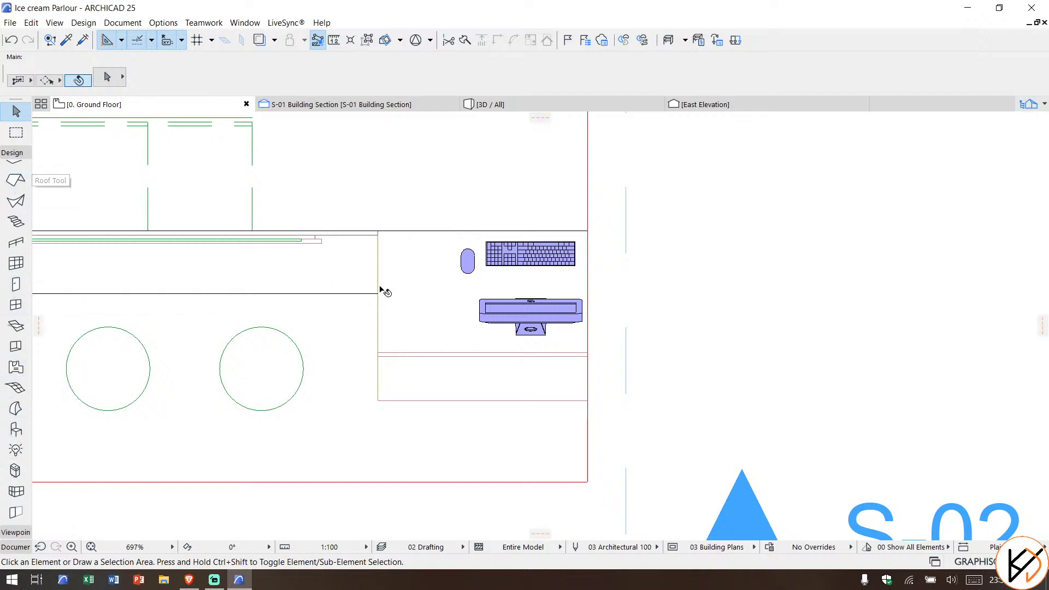
{"action": "scroll", "coordinate": [380, 289], "scroll_direction": "up", "scroll_amount": 2}
{"action": "scroll", "coordinate": [341, 277], "scroll_direction": "down", "scroll_amount": 3}
{"action": "middle_click_drag", "start_coordinate": [349, 305], "coordinate": [357, 350]}
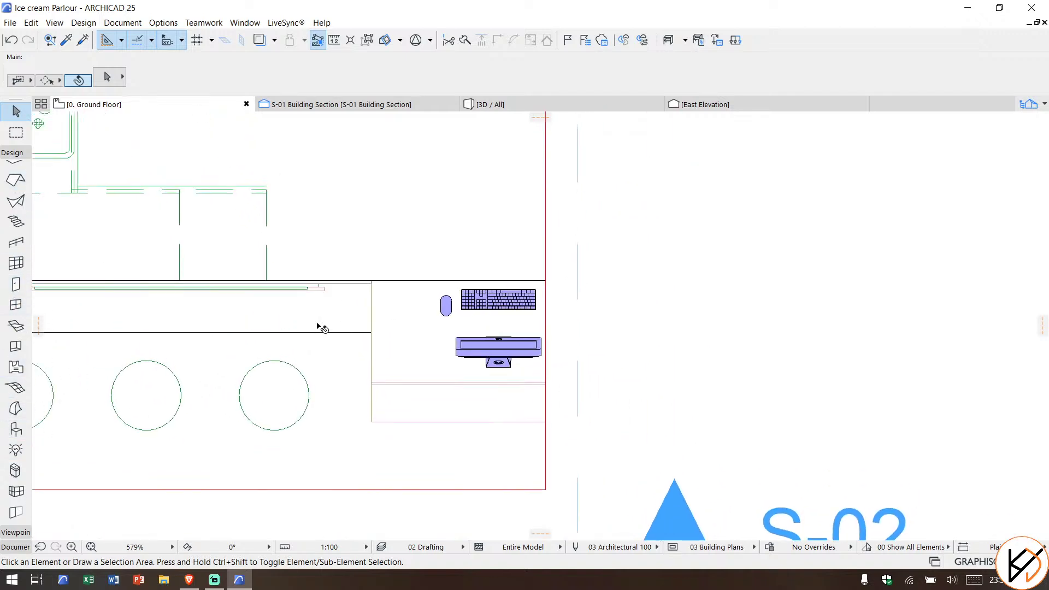
{"action": "left_click", "coordinate": [390, 383], "text": "alt"}
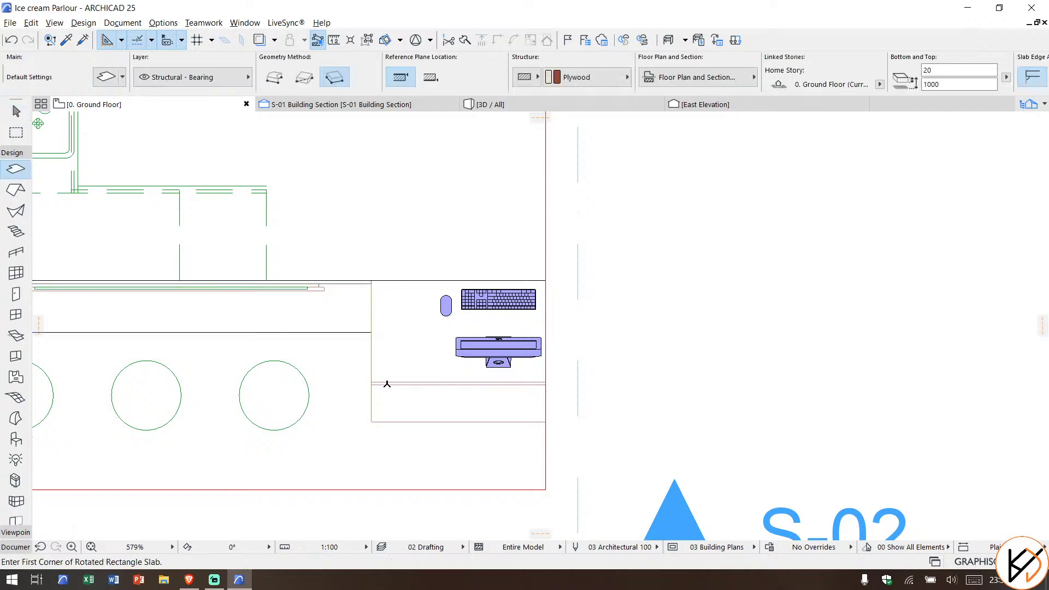
{"action": "scroll", "coordinate": [389, 383], "scroll_direction": "up", "scroll_amount": 1}
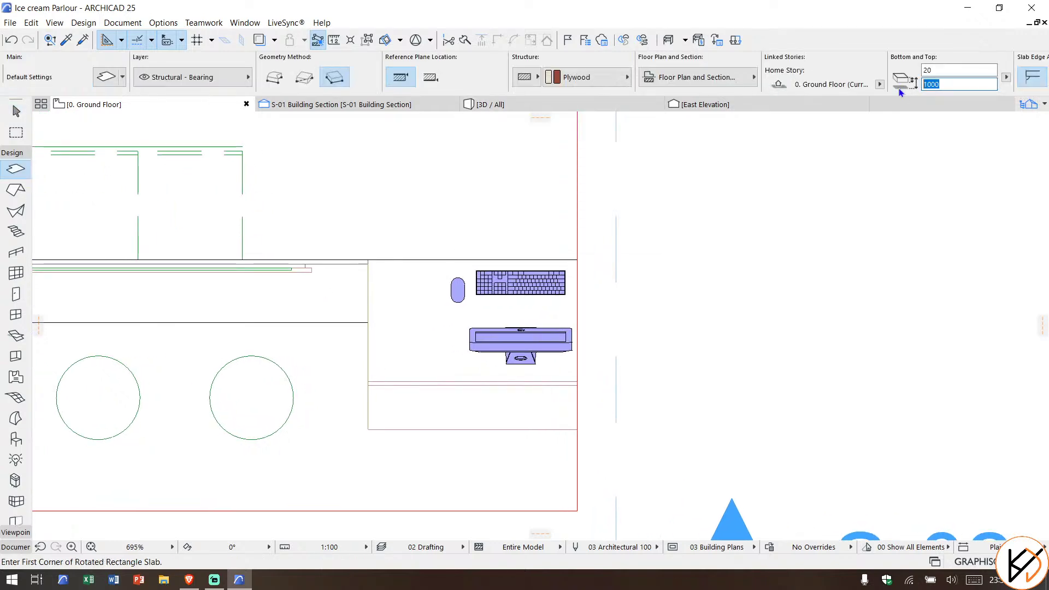
{"action": "type", "text": "600"}
{"action": "left_click", "coordinate": [369, 260]}
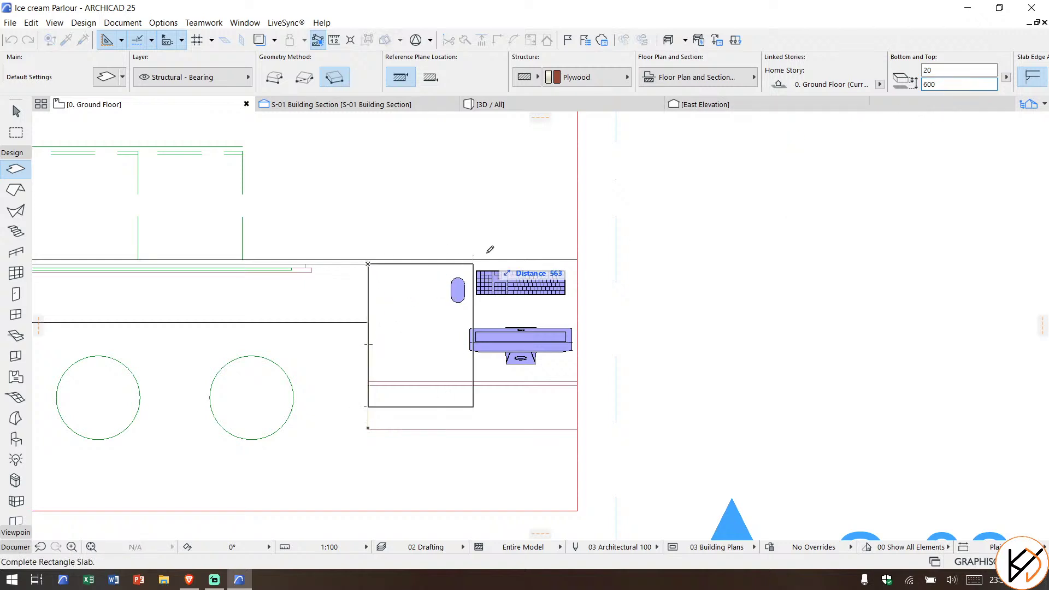
{"action": "left_click", "coordinate": [579, 258]}
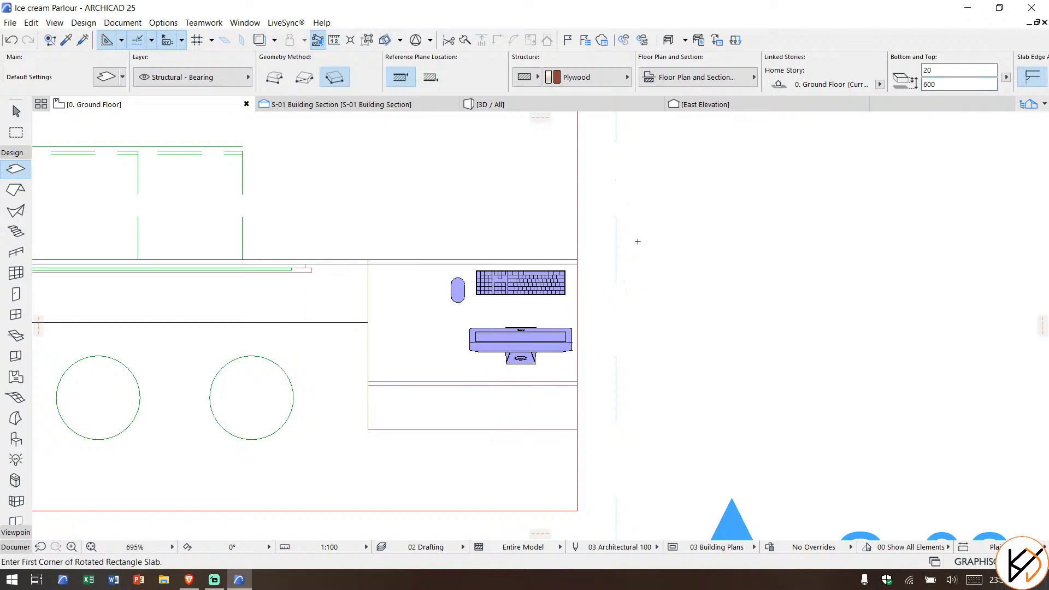
Step: In the S-01 building section, move the new horizontal slab straight up to the level of the stool seat
{"action": "left_click", "coordinate": [514, 105]}
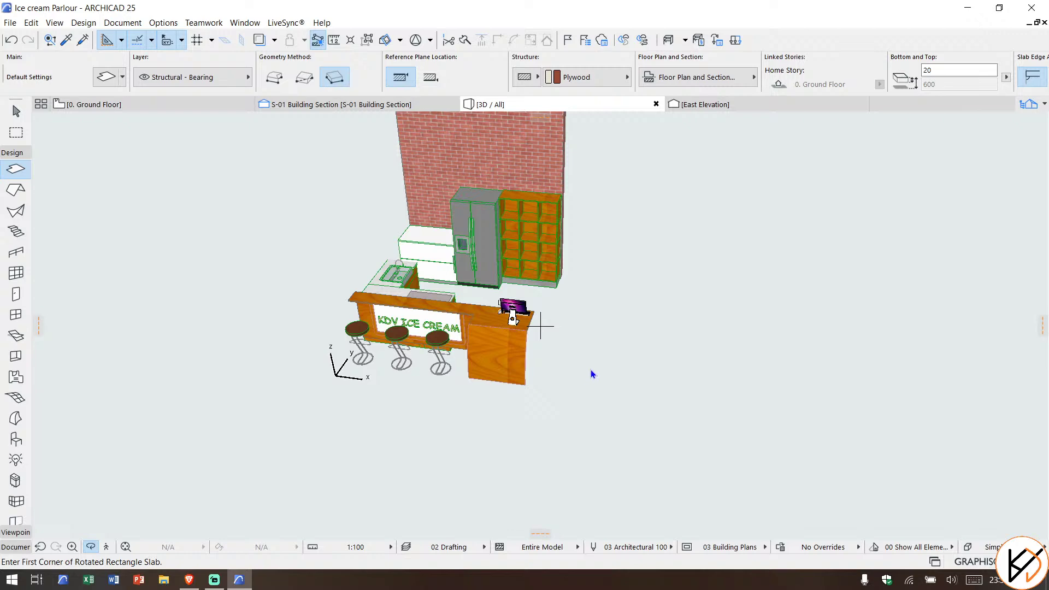
{"action": "middle_click_drag", "start_coordinate": [611, 360], "coordinate": [288, 191], "text": "shift"}
{"action": "left_click", "coordinate": [339, 104]}
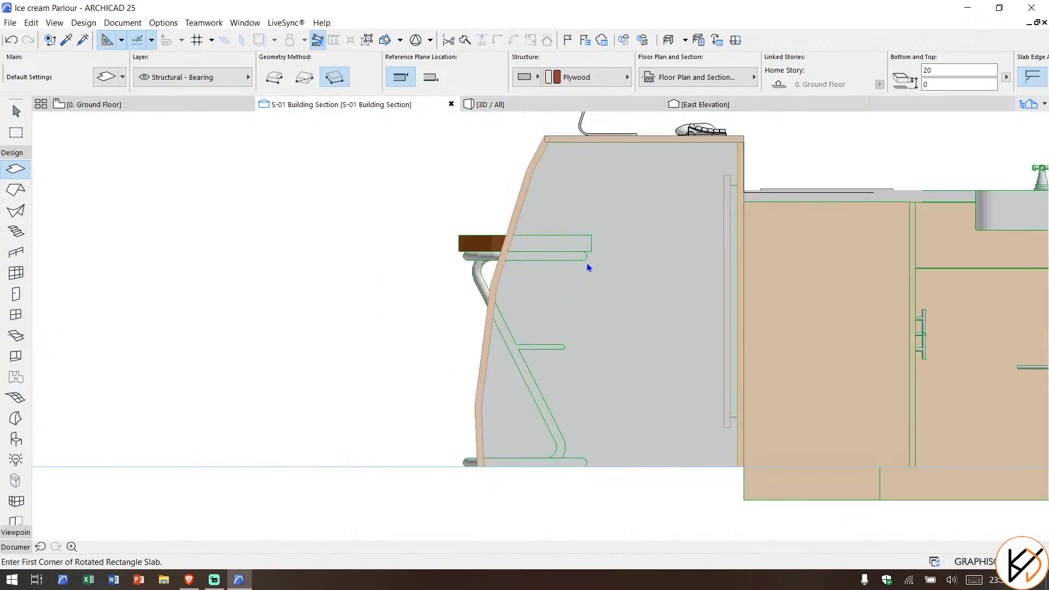
{"action": "middle_click_drag", "start_coordinate": [685, 258], "coordinate": [543, 280]}
{"action": "key", "text": "Escape"}
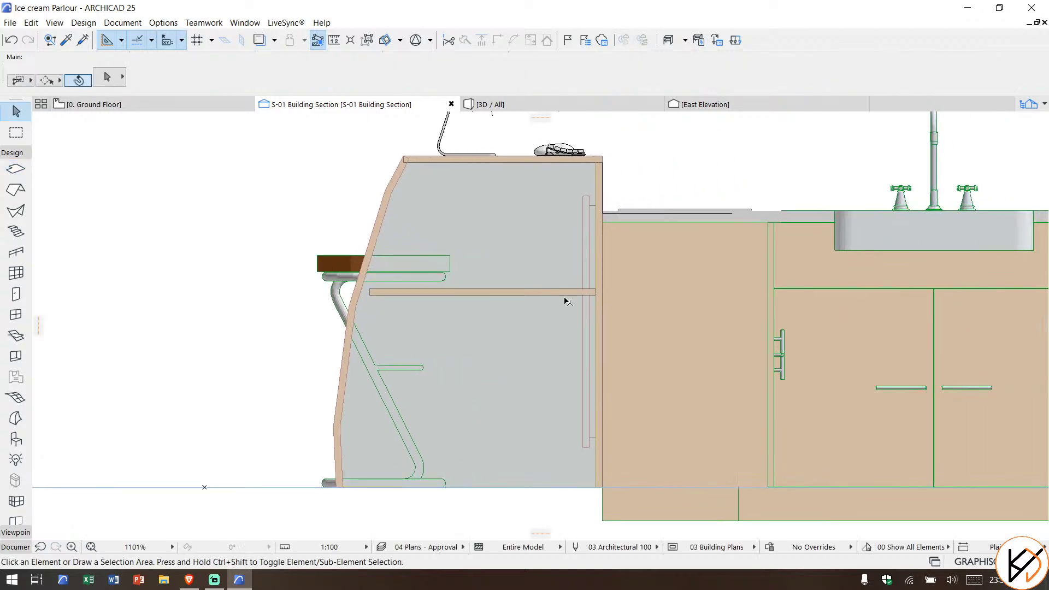
{"action": "left_click", "coordinate": [553, 298]}
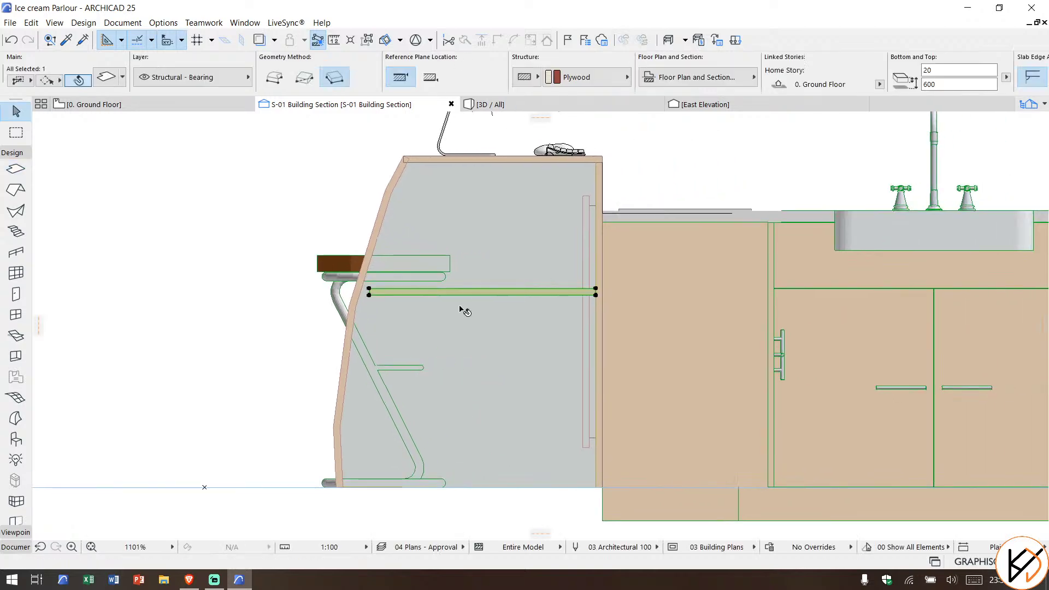
{"action": "left_click", "coordinate": [370, 291]}
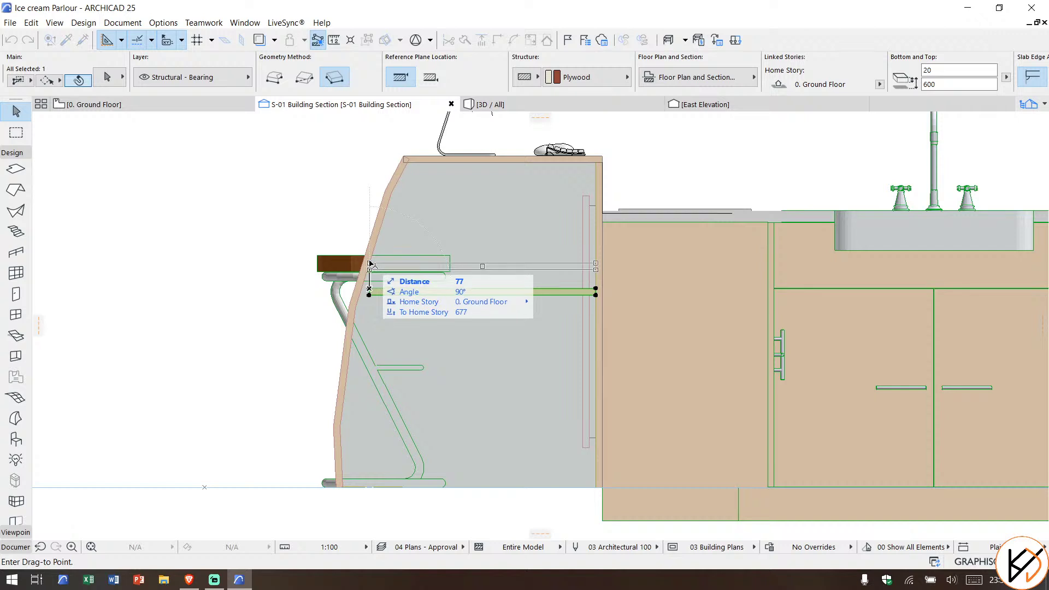
{"action": "left_click", "coordinate": [371, 260]}
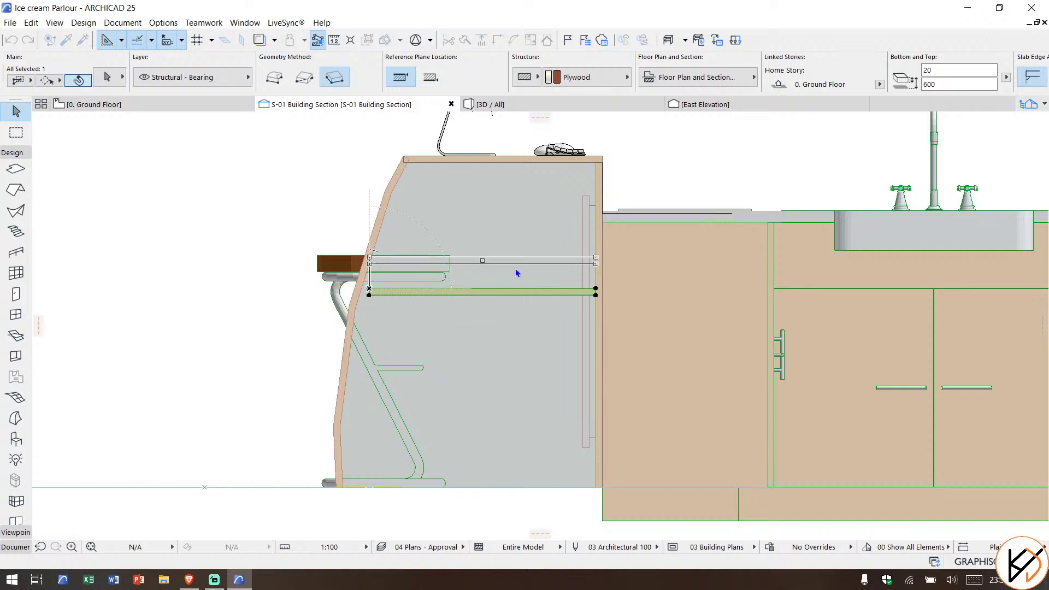
{"action": "key", "text": "Escape"}
{"action": "scroll", "coordinate": [580, 222], "scroll_direction": "down", "scroll_amount": 3}
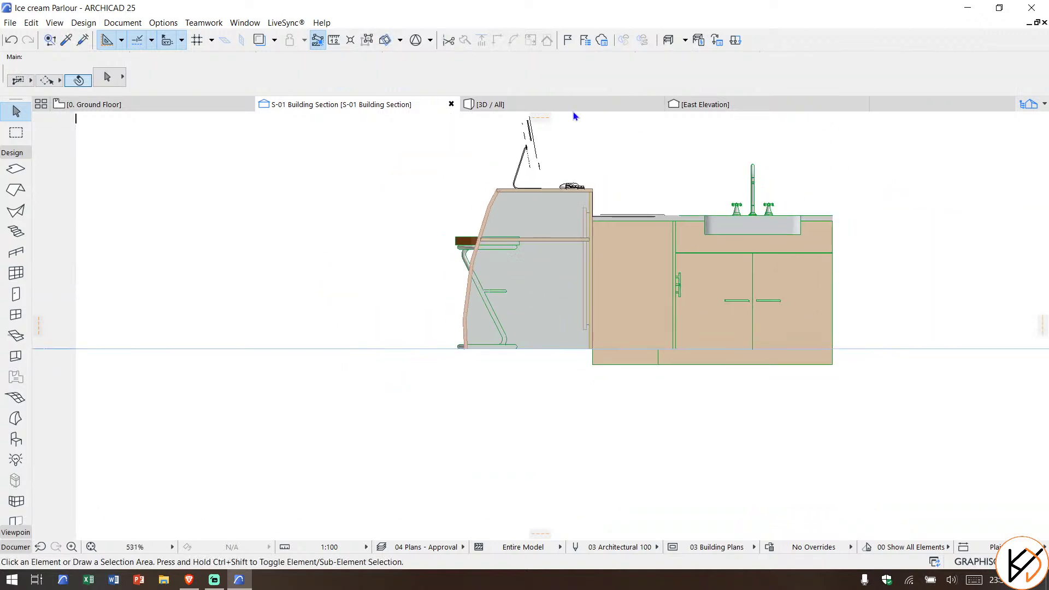
Step: Examine the shelf slab and the curved front of the iMac counter end from several angles in 3D
{"action": "left_click", "coordinate": [578, 105]}
{"action": "middle_click_drag", "start_coordinate": [635, 324], "coordinate": [702, 322], "text": "shift"}
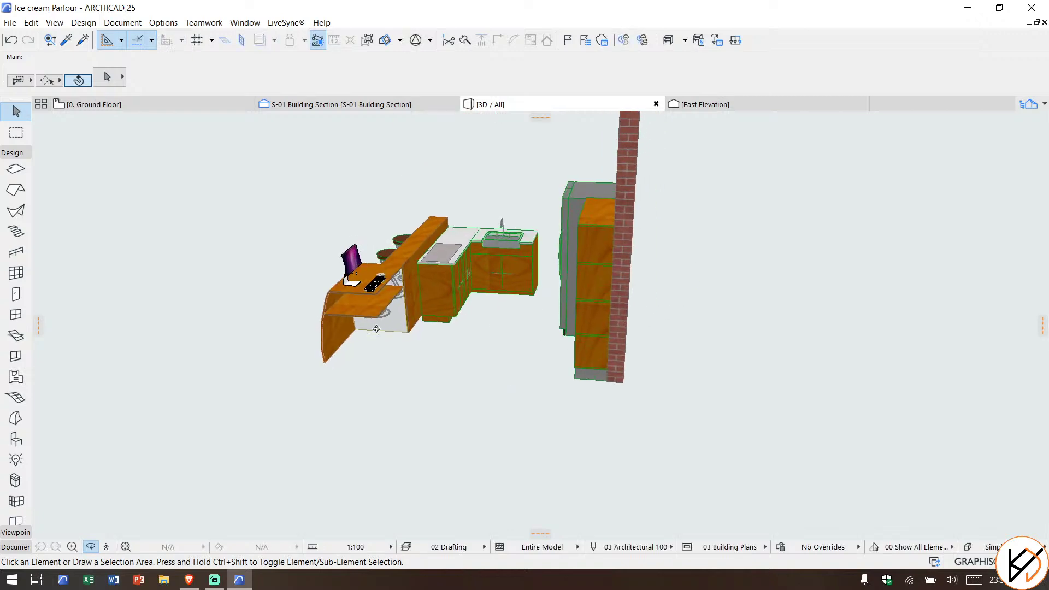
{"action": "scroll", "coordinate": [374, 300], "scroll_direction": "up", "scroll_amount": 4}
{"action": "middle_click_drag", "start_coordinate": [374, 299], "coordinate": [382, 322], "text": "shift"}
{"action": "scroll", "coordinate": [410, 198], "scroll_direction": "up", "scroll_amount": 3}
{"action": "middle_click_drag", "start_coordinate": [410, 197], "coordinate": [498, 377]}
{"action": "middle_click_drag", "start_coordinate": [593, 388], "coordinate": [716, 358], "text": "shift"}
{"action": "middle_click_drag", "start_coordinate": [812, 364], "coordinate": [471, 349], "text": "shift"}
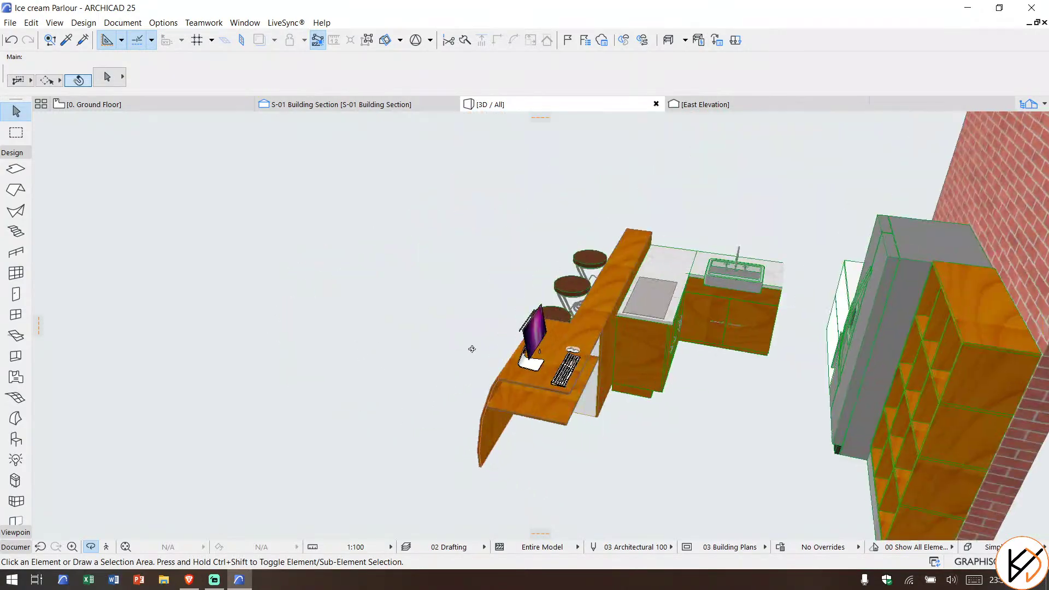
{"action": "scroll", "coordinate": [491, 347], "scroll_direction": "up", "scroll_amount": 5}
{"action": "middle_click_drag", "start_coordinate": [638, 365], "coordinate": [573, 301], "text": "shift"}
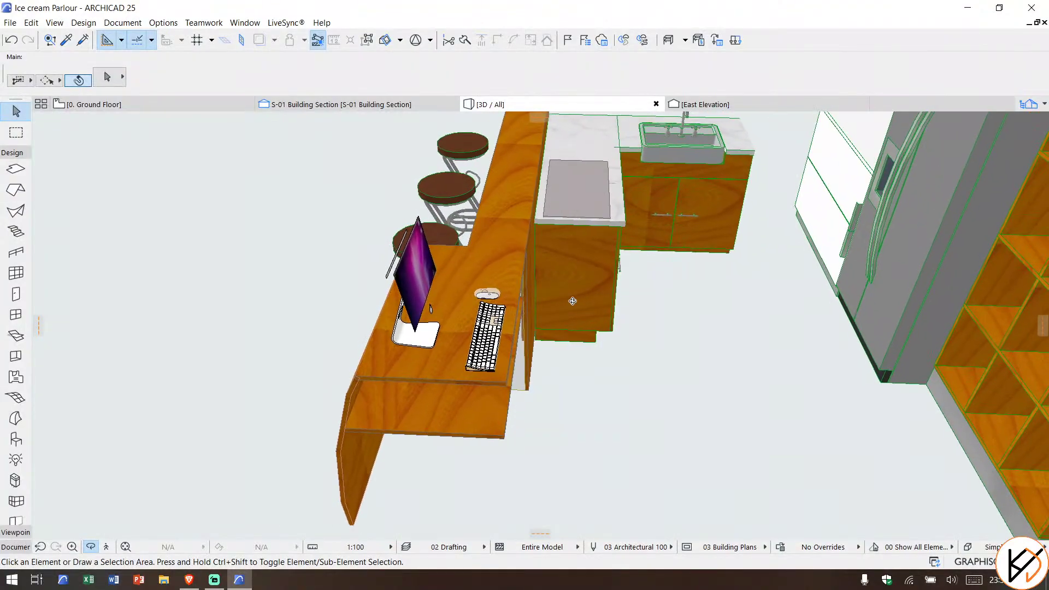
{"action": "middle_click_drag", "start_coordinate": [598, 348], "coordinate": [662, 285], "text": "shift"}
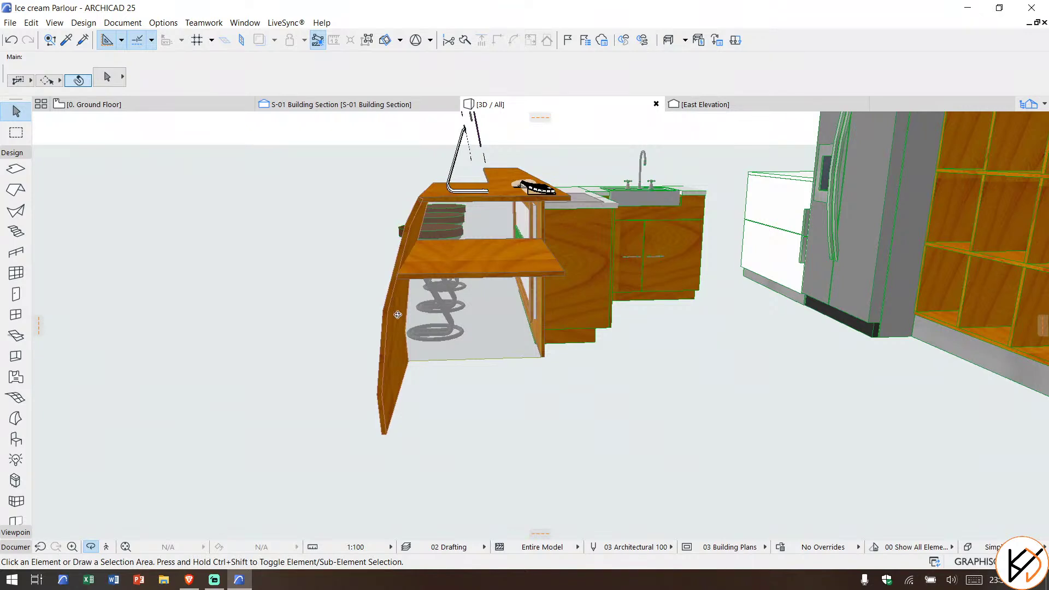
Step: Change the surface of the curved shell at the counter's iMac end to Glass - Clear Fast
{"action": "scroll", "coordinate": [831, 78], "scroll_direction": "down", "scroll_amount": 9}
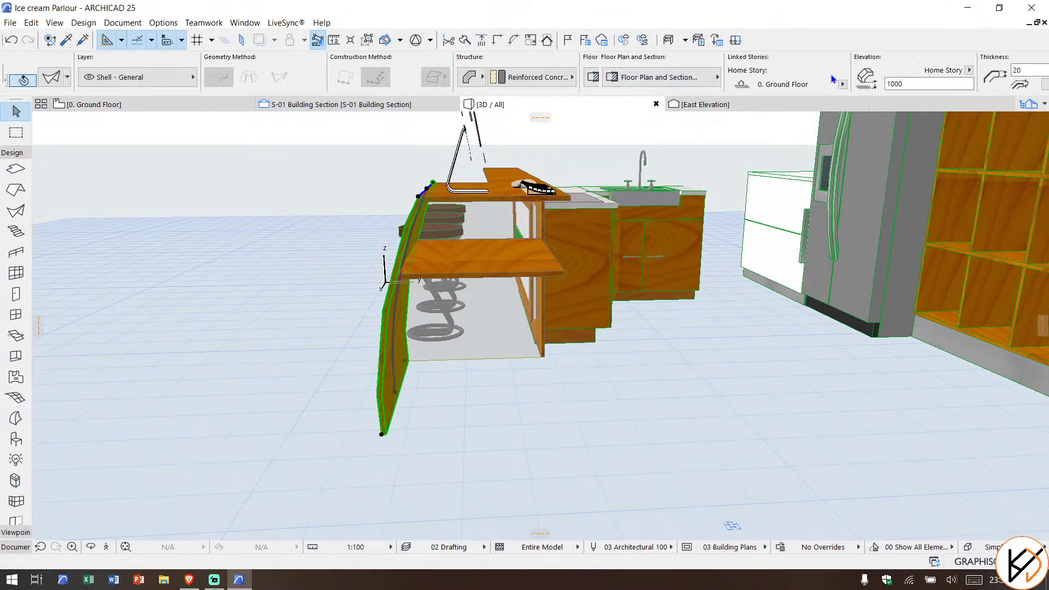
{"action": "scroll", "coordinate": [891, 82], "scroll_direction": "down", "scroll_amount": 5}
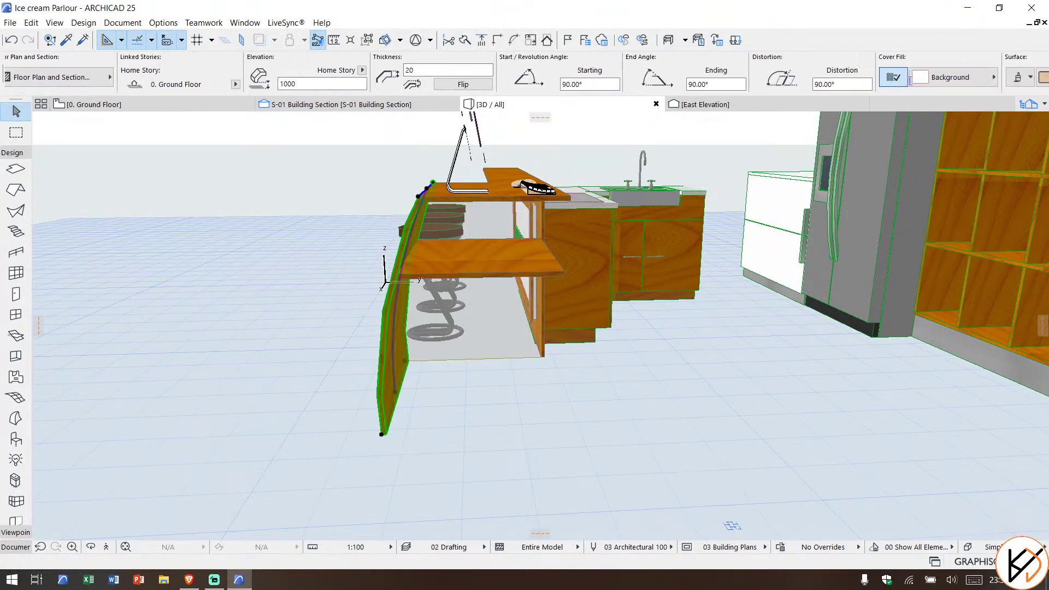
{"action": "left_click", "coordinate": [960, 78]}
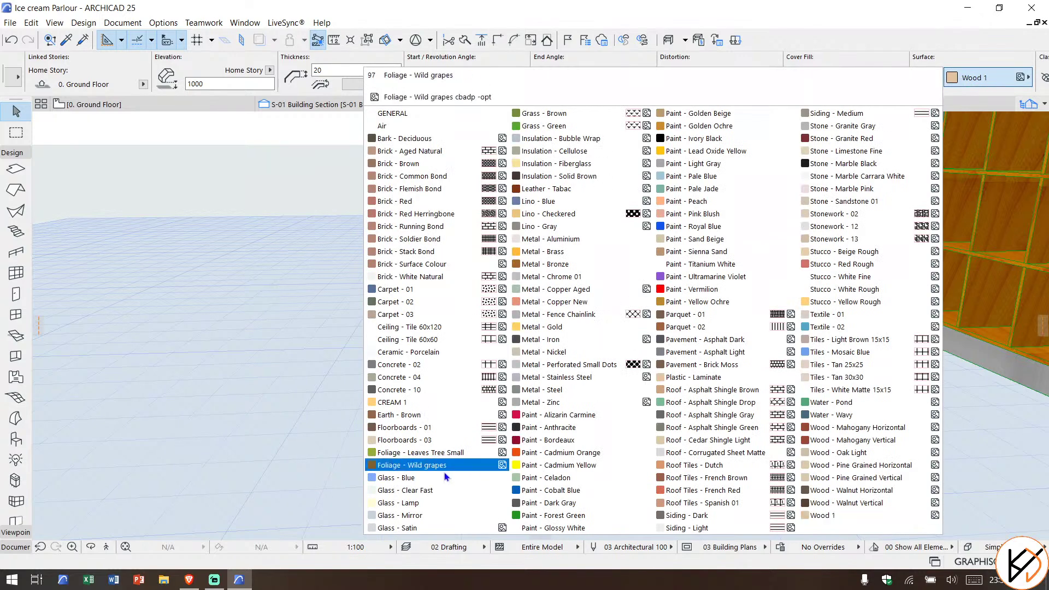
{"action": "left_click", "coordinate": [434, 490]}
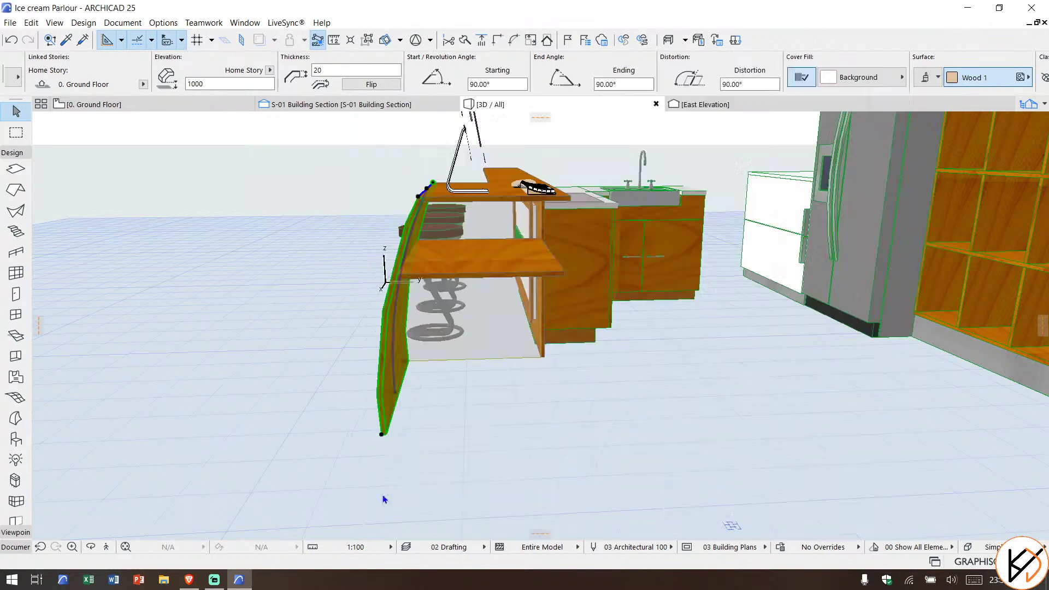
{"action": "left_click", "coordinate": [174, 506]}
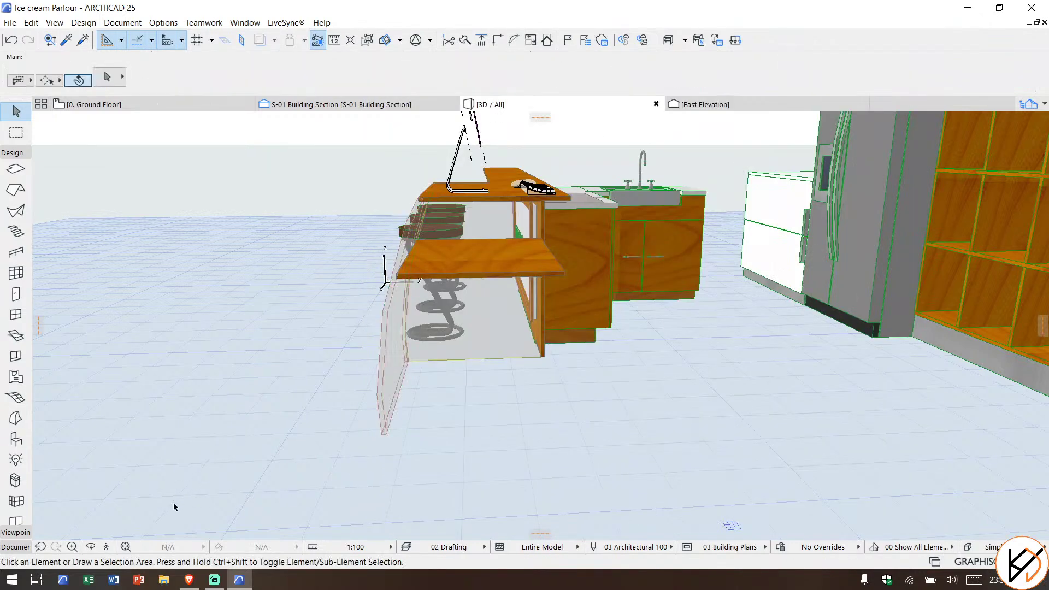
Step: Enable surface overrides for the top, edges and bottom of the horizontal shelf slab at the counter's iMac end
{"action": "left_click", "coordinate": [91, 547]}
{"action": "left_click_drag", "start_coordinate": [229, 437], "coordinate": [526, 311]}
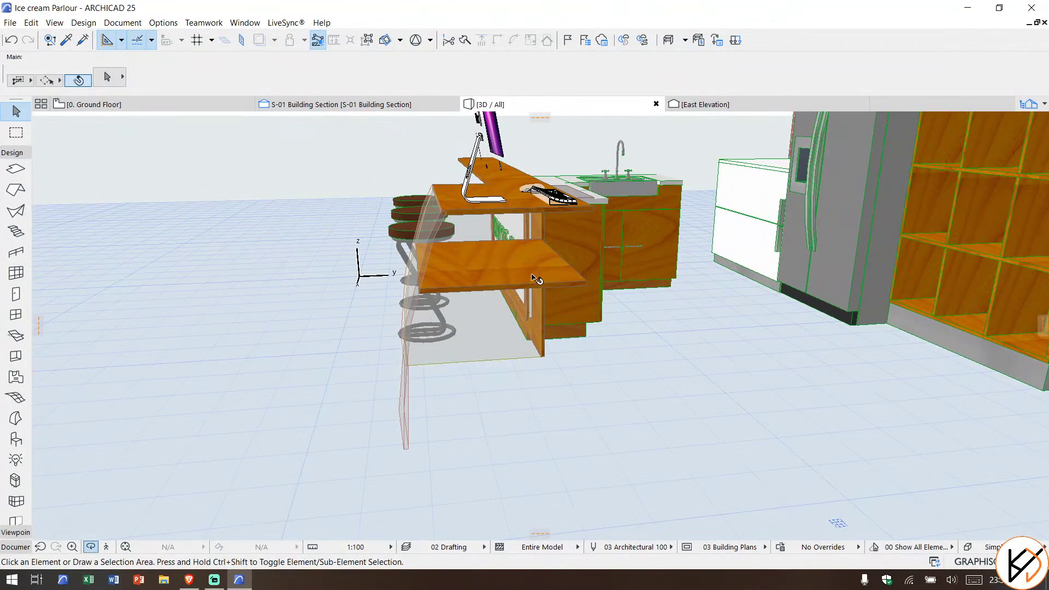
{"action": "left_click", "coordinate": [536, 279]}
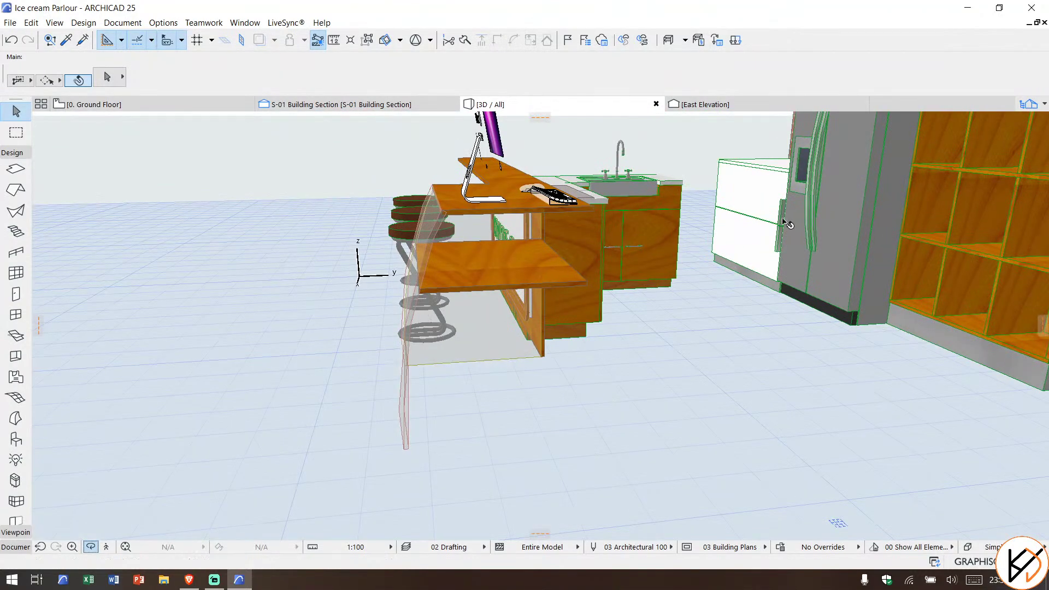
{"action": "scroll", "coordinate": [813, 80], "scroll_direction": "down", "scroll_amount": 5}
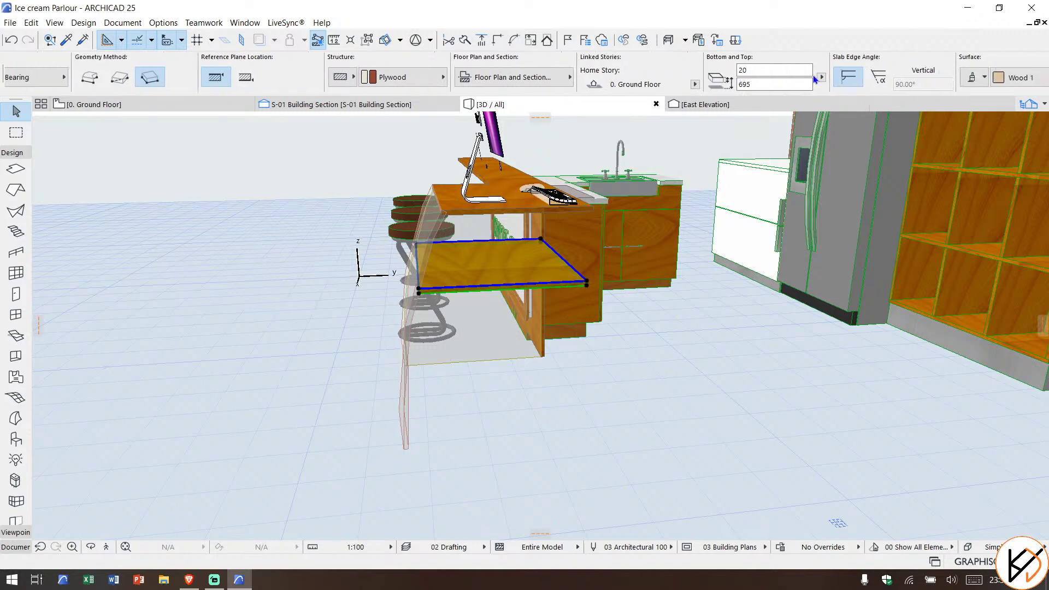
{"action": "left_click", "coordinate": [896, 77]}
{"action": "key", "text": "Escape"}
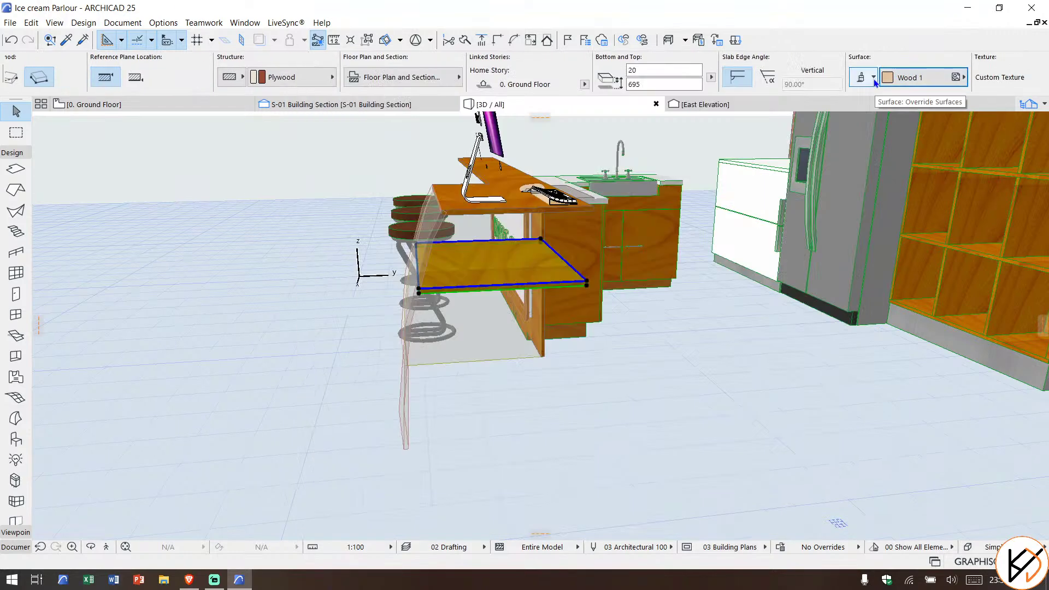
{"action": "left_click", "coordinate": [862, 77]}
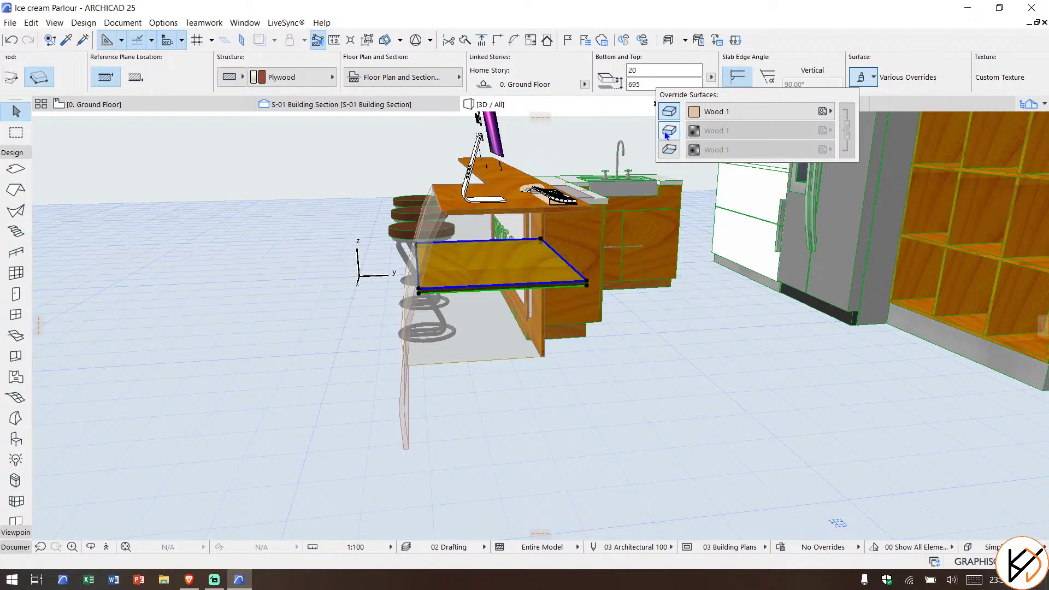
{"action": "left_click", "coordinate": [671, 131]}
{"action": "left_click", "coordinate": [671, 146]}
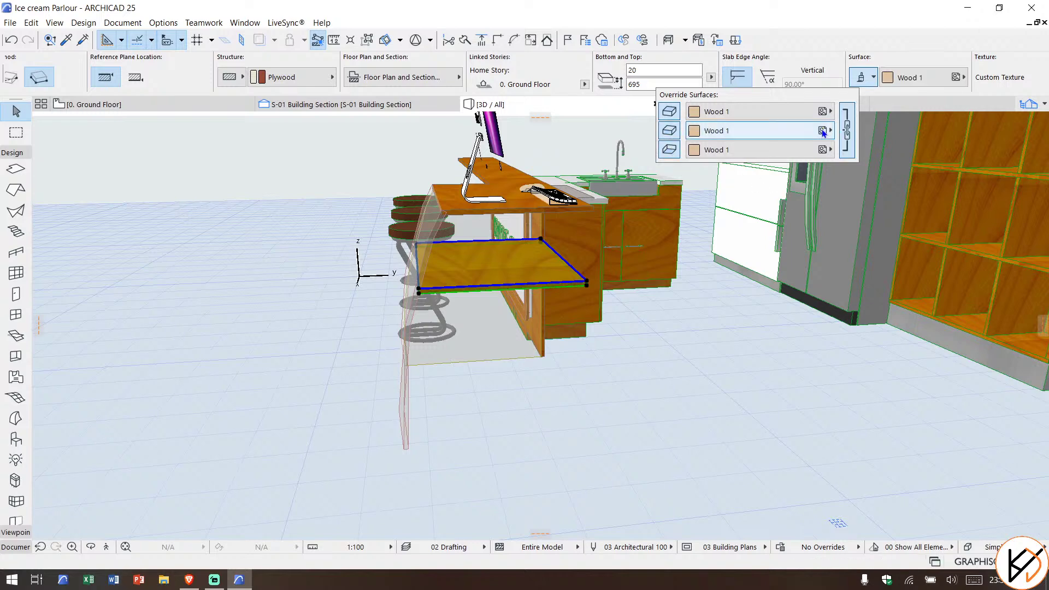
Step: Unlink the shelf slab's override surfaces and set only its top surface to CREAM 1
{"action": "left_click", "coordinate": [774, 116]}
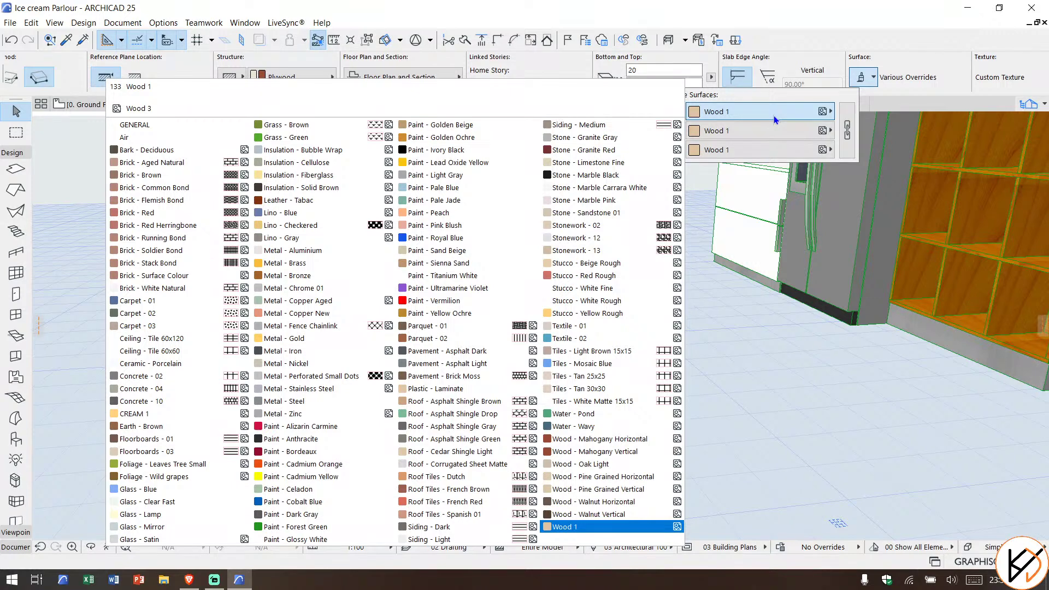
{"action": "left_click", "coordinate": [159, 414]}
{"action": "left_click", "coordinate": [516, 373]}
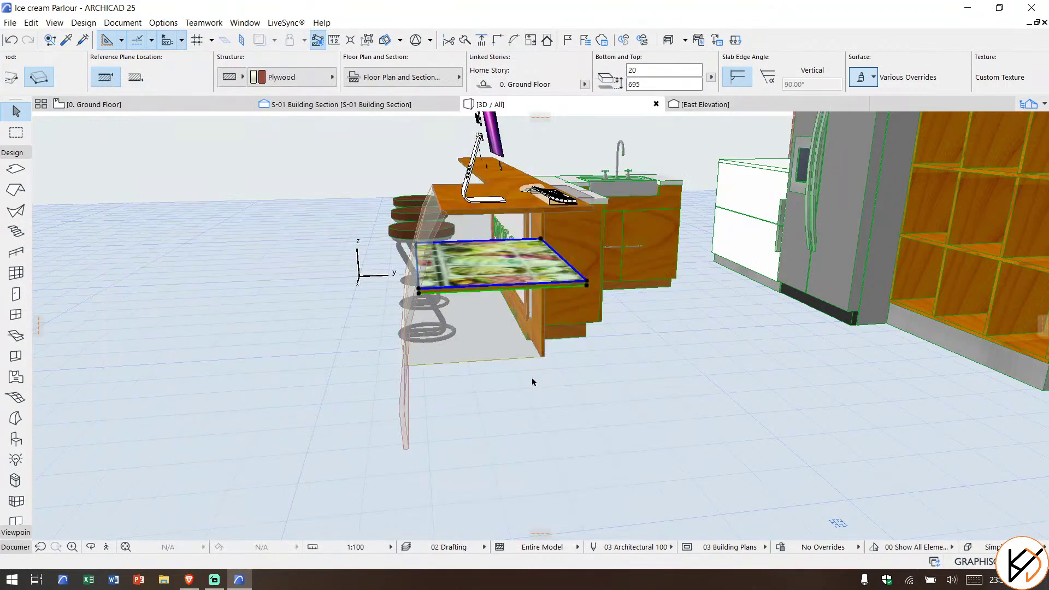
{"action": "middle_click_drag", "start_coordinate": [572, 404], "coordinate": [590, 419], "text": "shift"}
{"action": "left_click", "coordinate": [590, 419]}
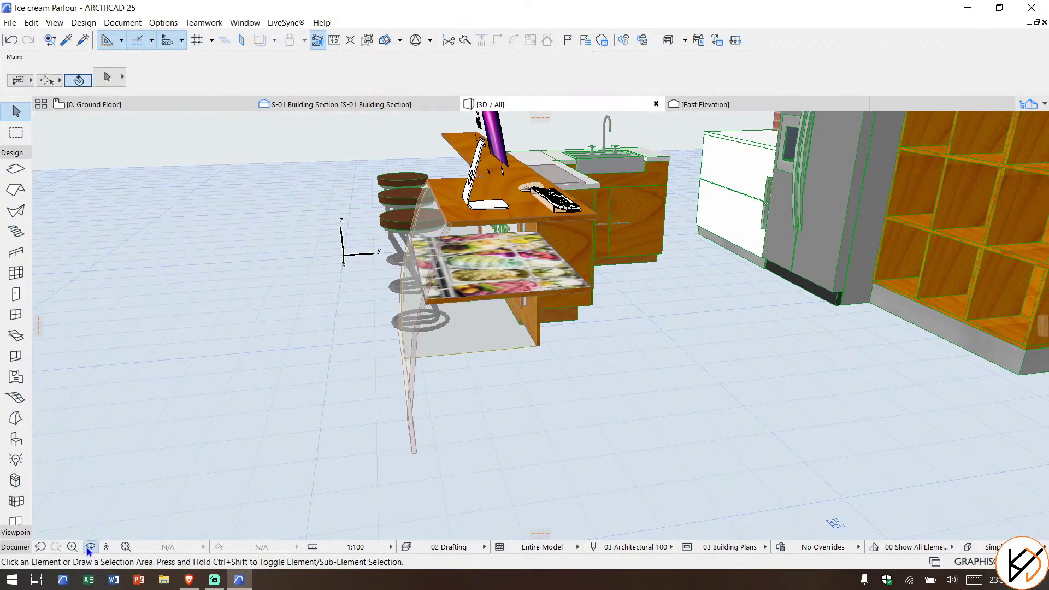
Step: Compare the ice cream texture on the shelf with the source image Display.jpg, viewing the shelf up close and through the glass front
{"action": "left_click", "coordinate": [89, 548]}
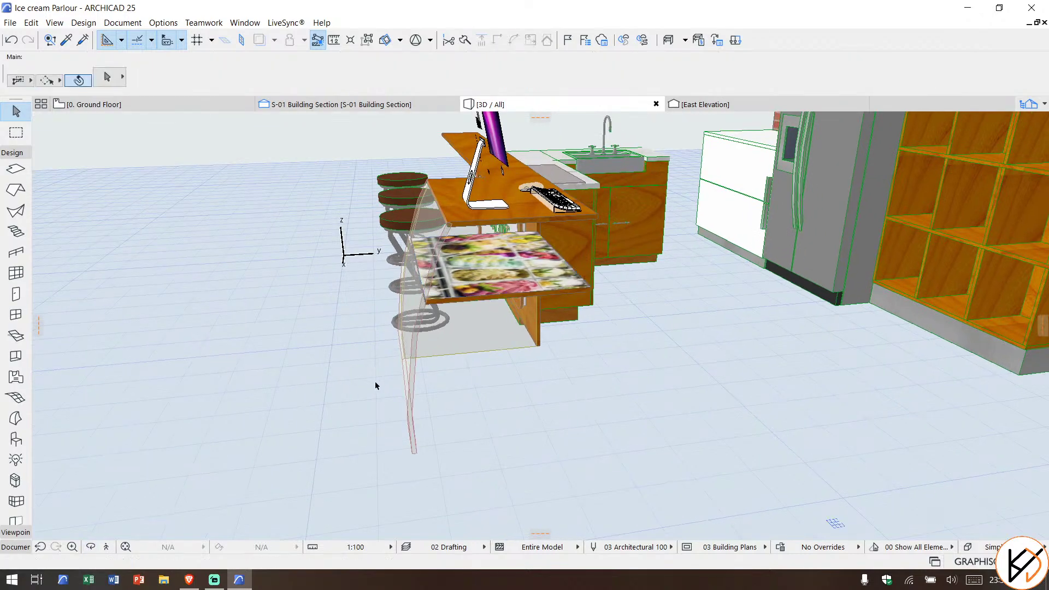
{"action": "left_click", "coordinate": [90, 546]}
{"action": "left_click_drag", "start_coordinate": [458, 312], "coordinate": [185, 539]}
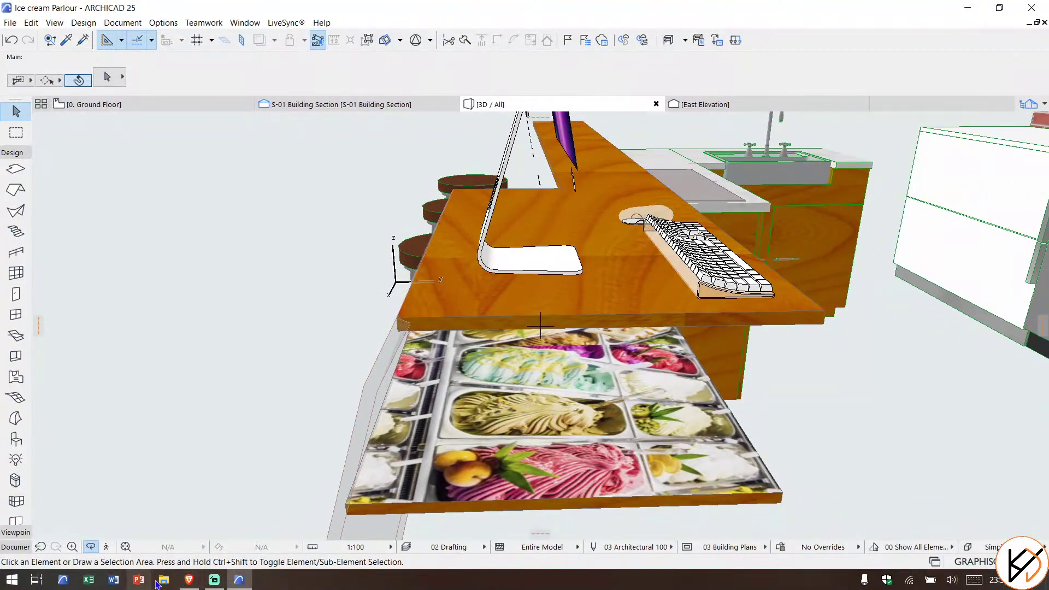
{"action": "key", "text": "super+e"}
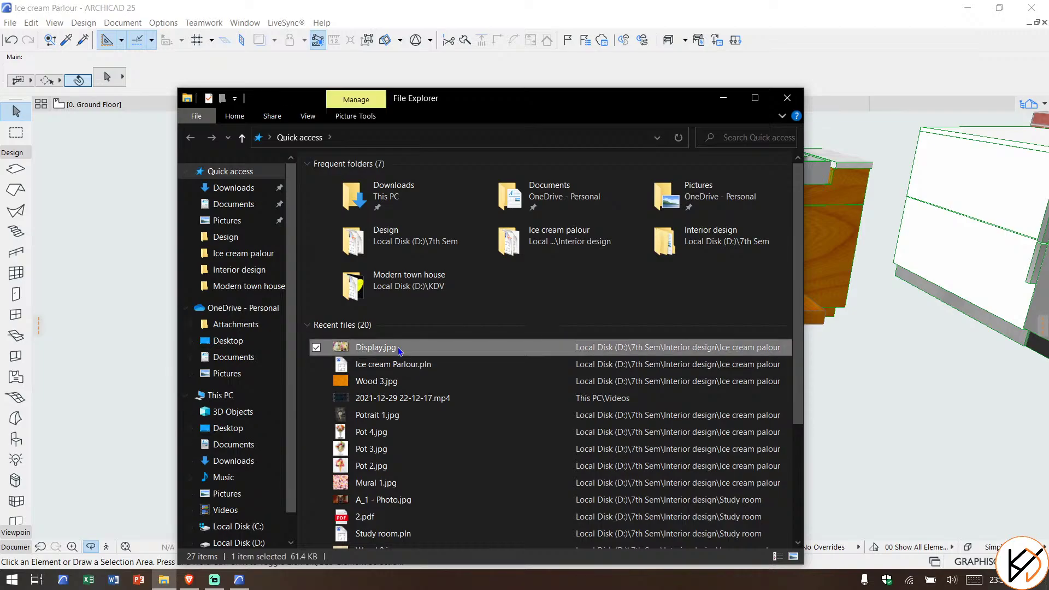
{"action": "double_click", "coordinate": [399, 348]}
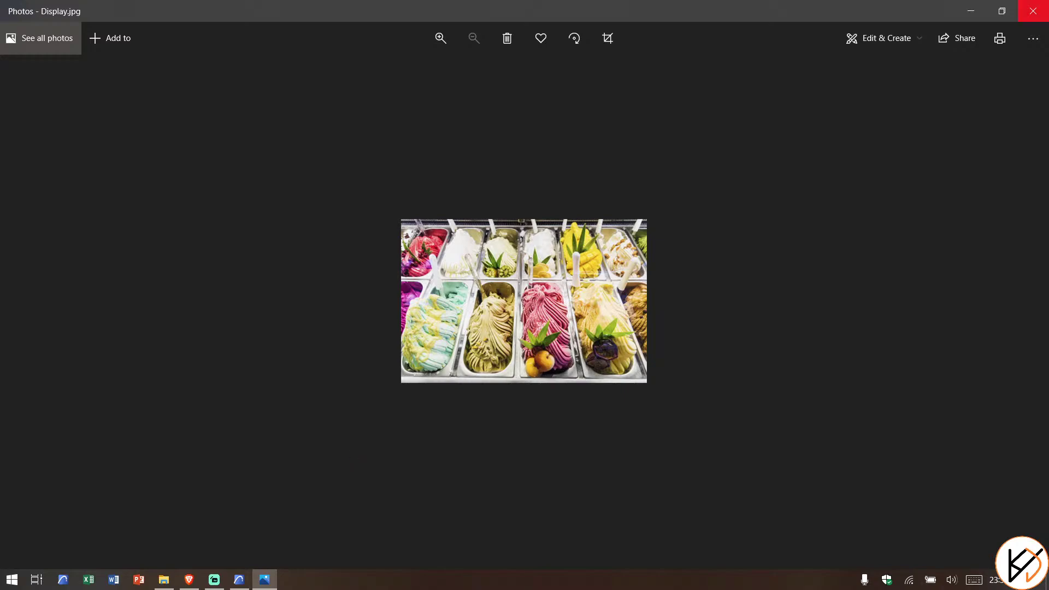
{"action": "left_click", "coordinate": [1033, 11]}
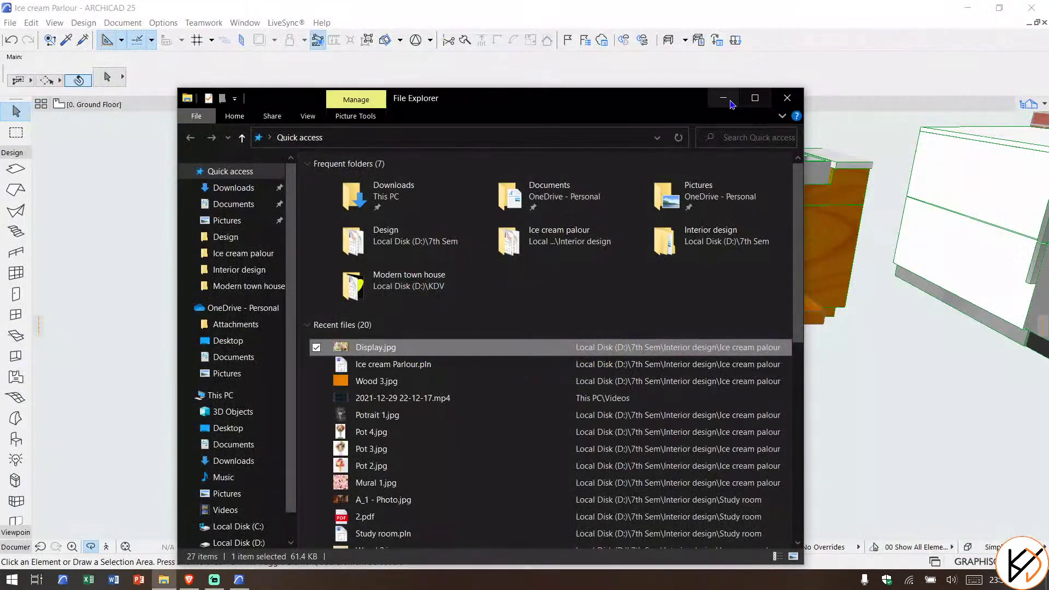
{"action": "left_click", "coordinate": [723, 99]}
{"action": "left_click_drag", "start_coordinate": [489, 368], "coordinate": [619, 378]}
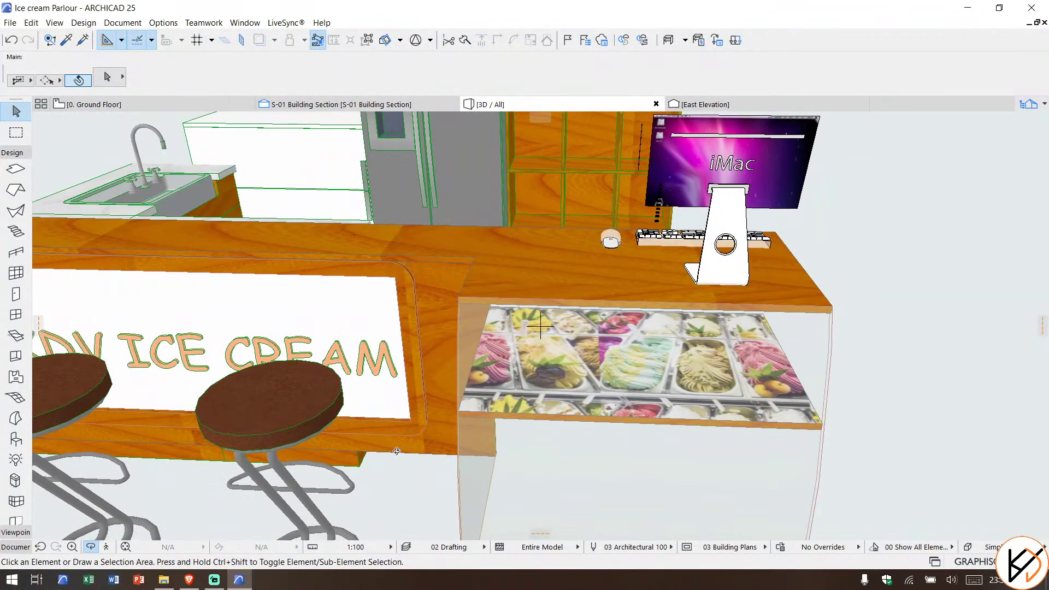
Step: Switch to the web browser, search Google Images for "ice cream making" and look through the pictures
{"action": "left_click", "coordinate": [189, 580]}
{"action": "left_click", "coordinate": [319, 35]}
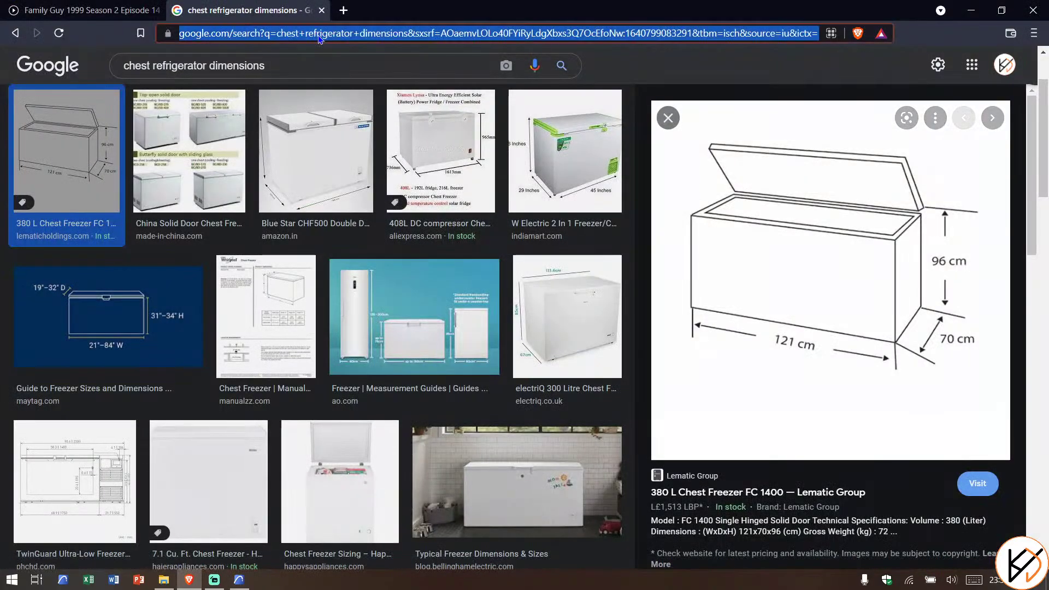
{"action": "type", "text": "ice cream"}
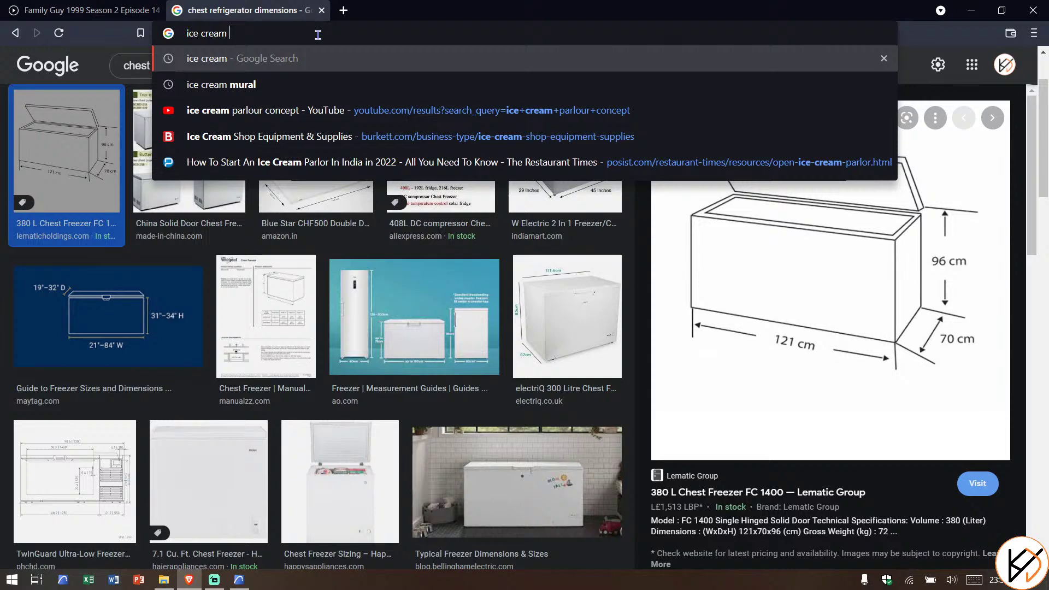
{"action": "type", "text": "making"}
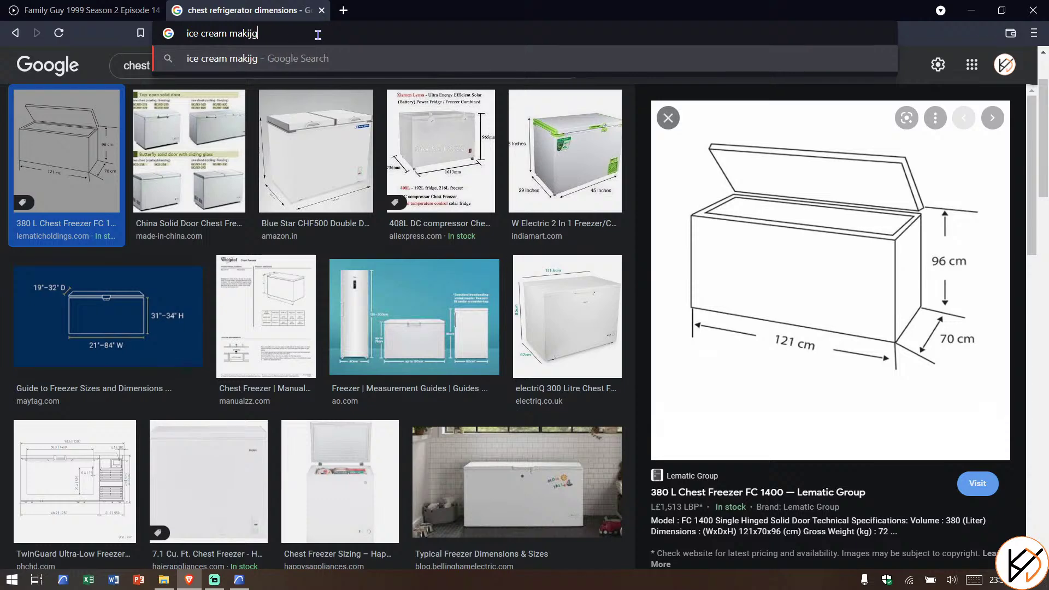
{"action": "key", "text": "Return"}
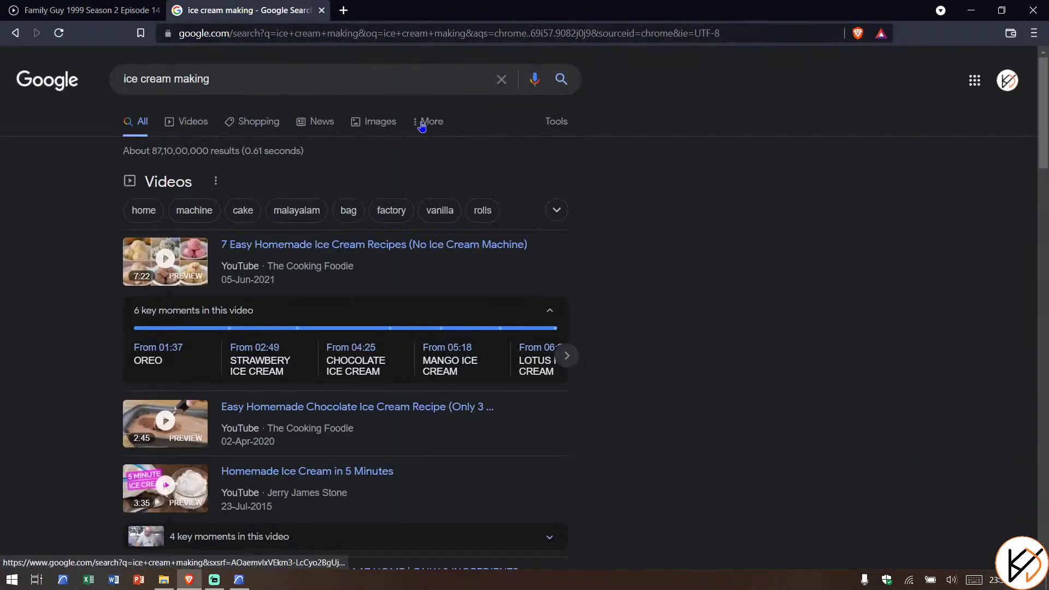
{"action": "left_click", "coordinate": [391, 124]}
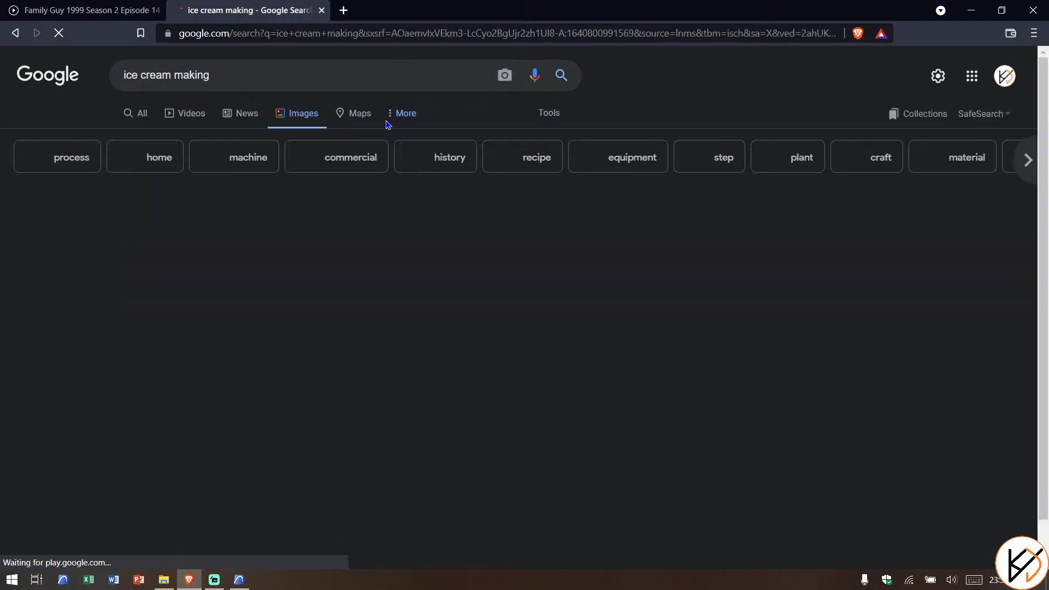
{"action": "scroll", "coordinate": [605, 247], "scroll_direction": "down", "scroll_amount": 9}
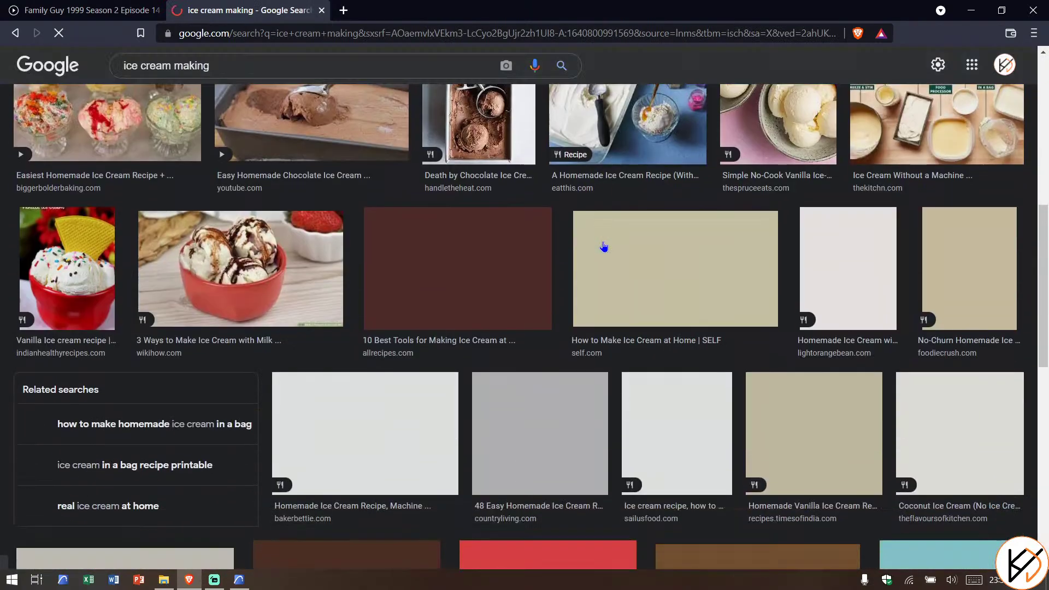
{"action": "scroll", "coordinate": [605, 247], "scroll_direction": "down", "scroll_amount": 10}
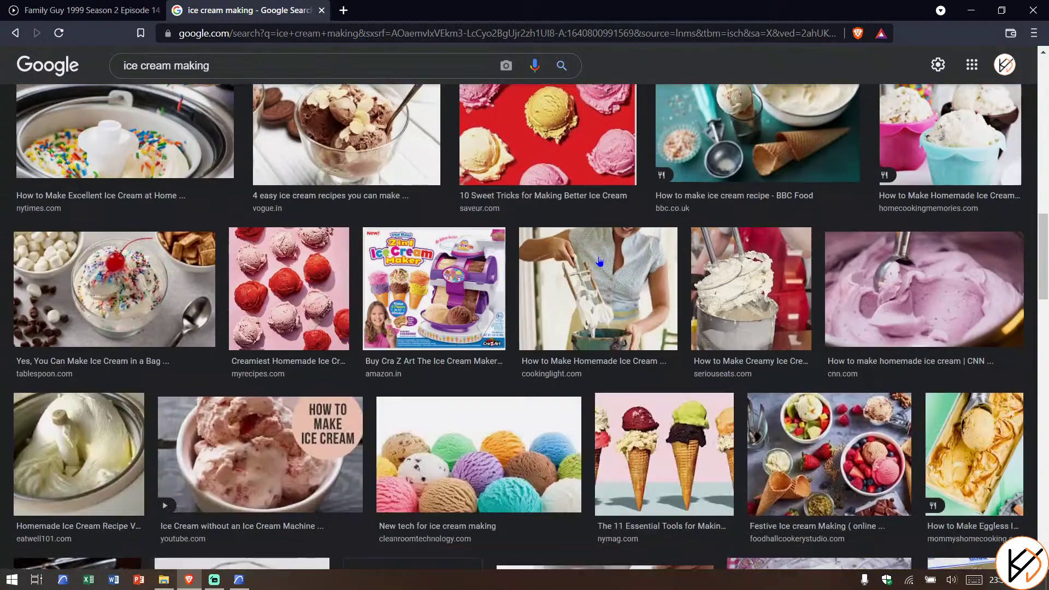
{"action": "scroll", "coordinate": [389, 93], "scroll_direction": "up", "scroll_amount": 3}
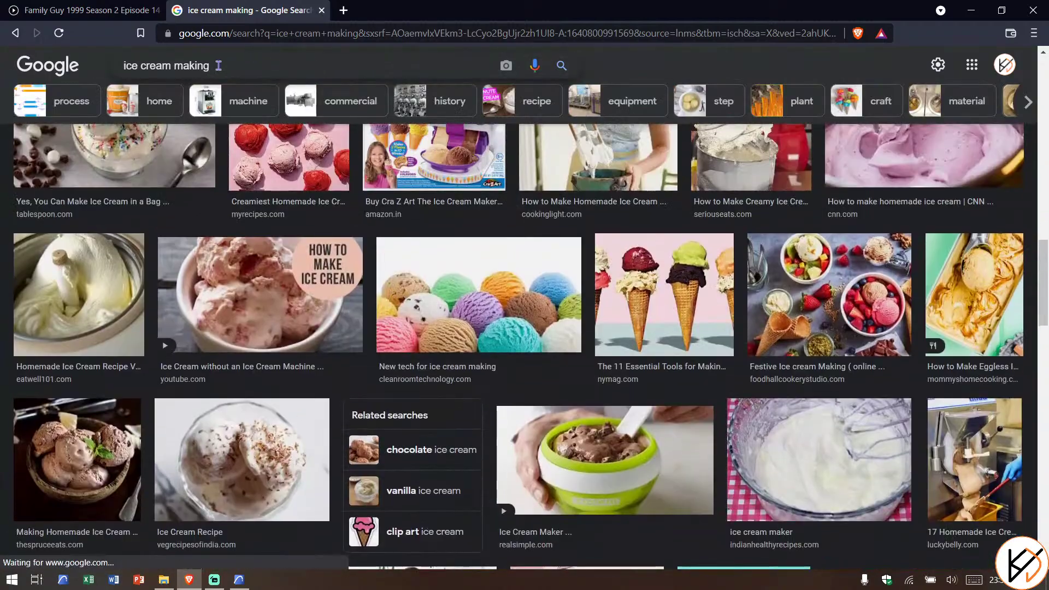
Step: Change the image search to "ice cream display" and preview the Italian gelato display picture from iStock
{"action": "double_click", "coordinate": [198, 66]}
{"action": "type", "text": "display"}
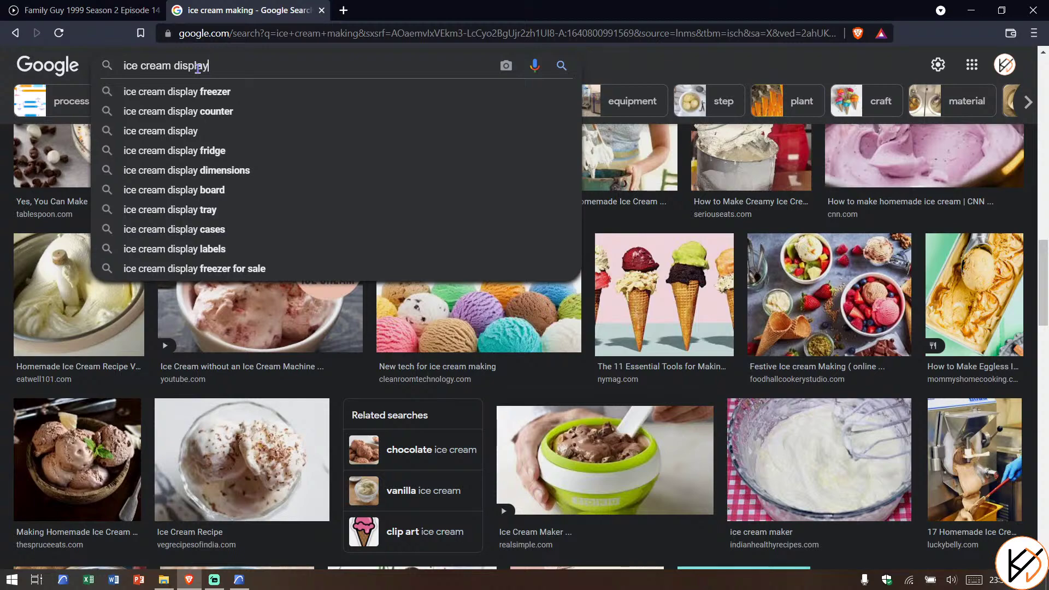
{"action": "key", "text": "Return"}
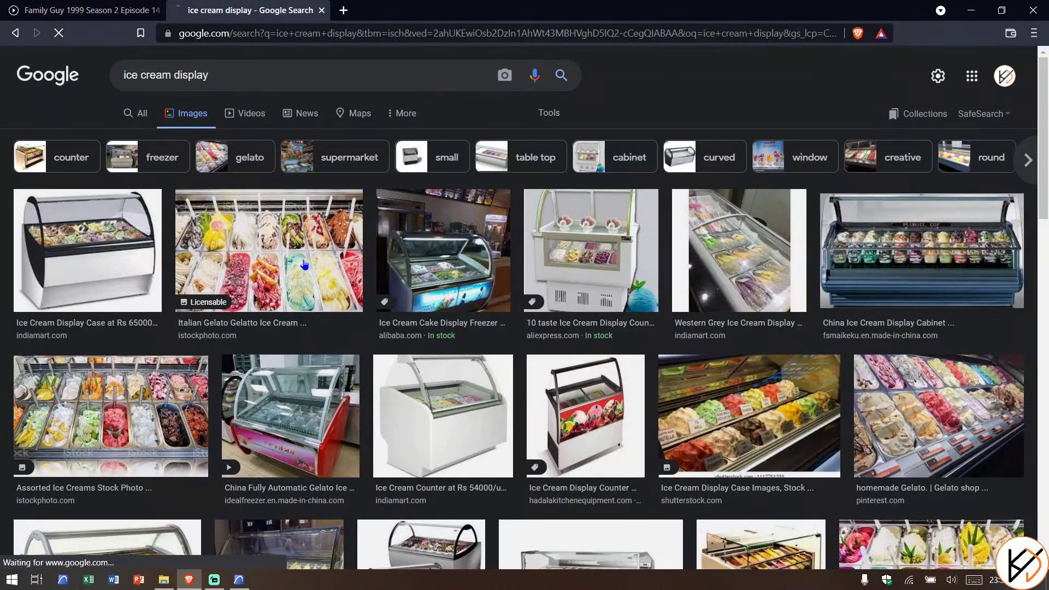
{"action": "scroll", "coordinate": [485, 337], "scroll_direction": "down", "scroll_amount": 3}
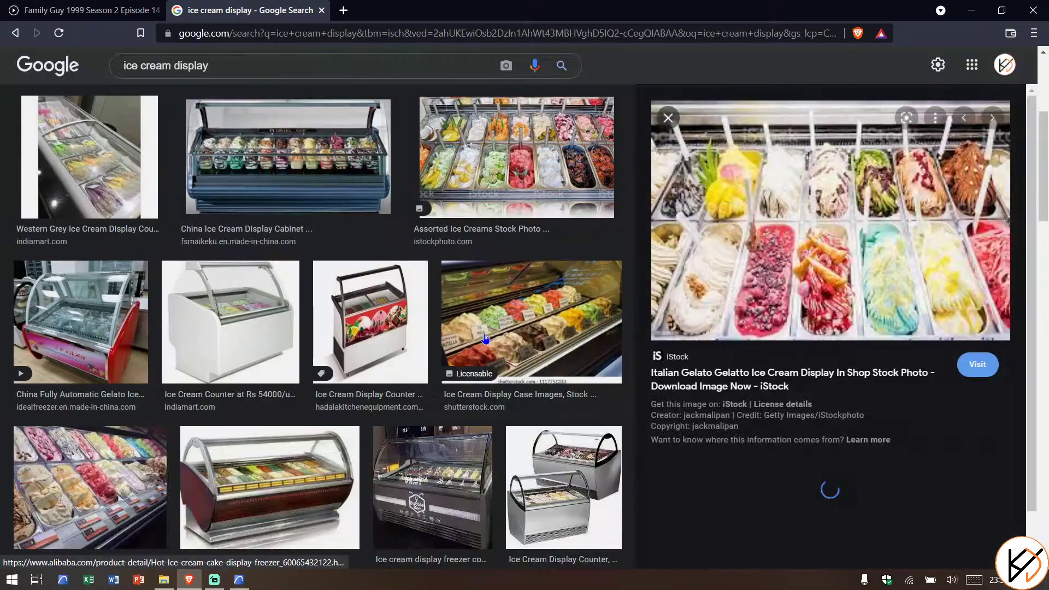
{"action": "scroll", "coordinate": [486, 338], "scroll_direction": "up", "scroll_amount": 3}
{"action": "scroll", "coordinate": [485, 333], "scroll_direction": "down", "scroll_amount": 3}
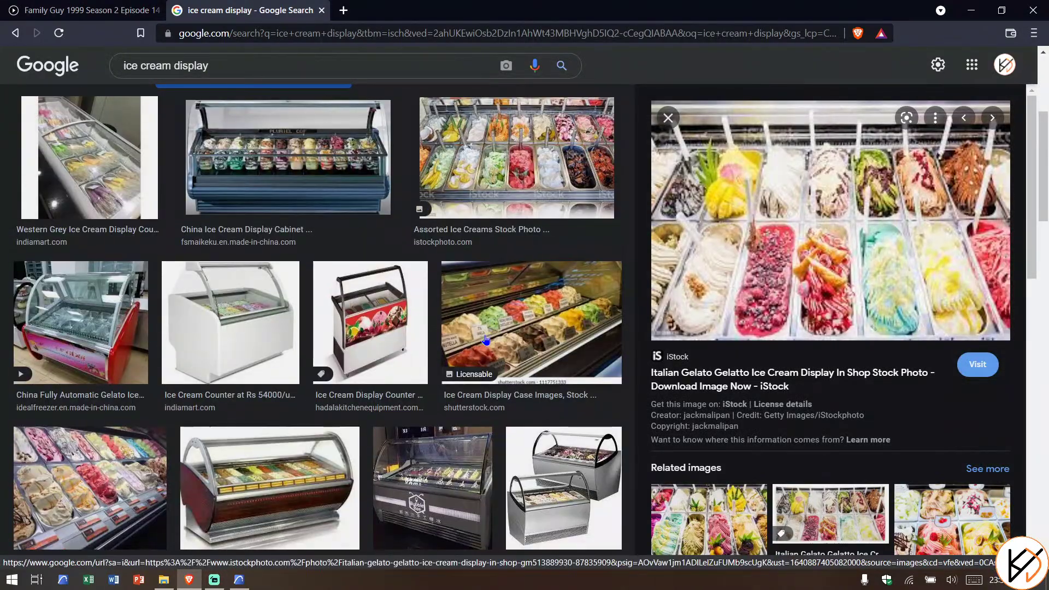
Step: Browse the ice cream display results and related images for tray pictures that suit the shelf texture
{"action": "scroll", "coordinate": [485, 339], "scroll_direction": "down", "scroll_amount": 3}
{"action": "scroll", "coordinate": [365, 337], "scroll_direction": "down", "scroll_amount": 3}
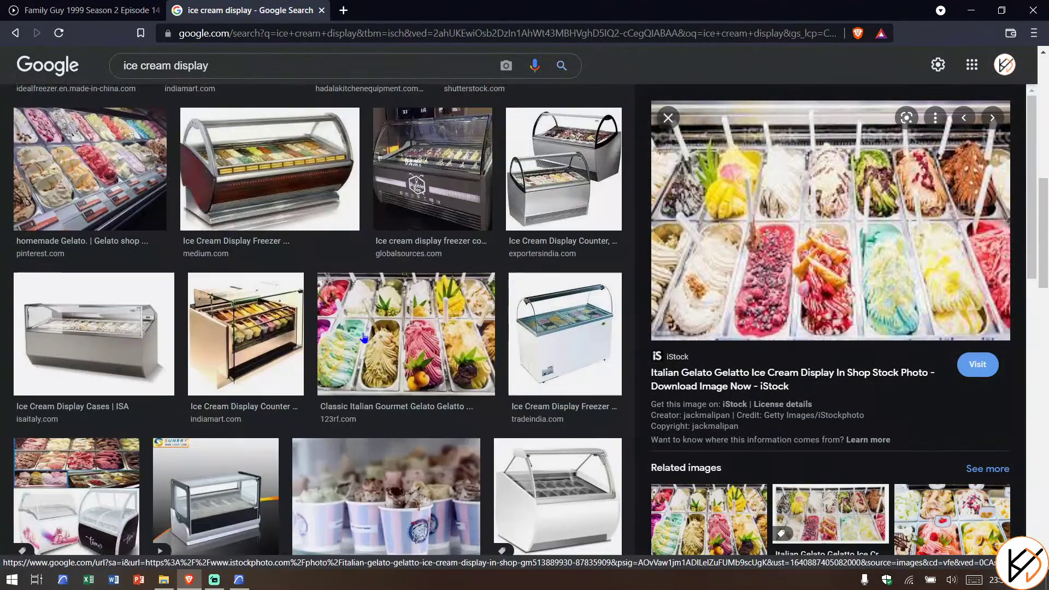
{"action": "scroll", "coordinate": [364, 337], "scroll_direction": "down", "scroll_amount": 3}
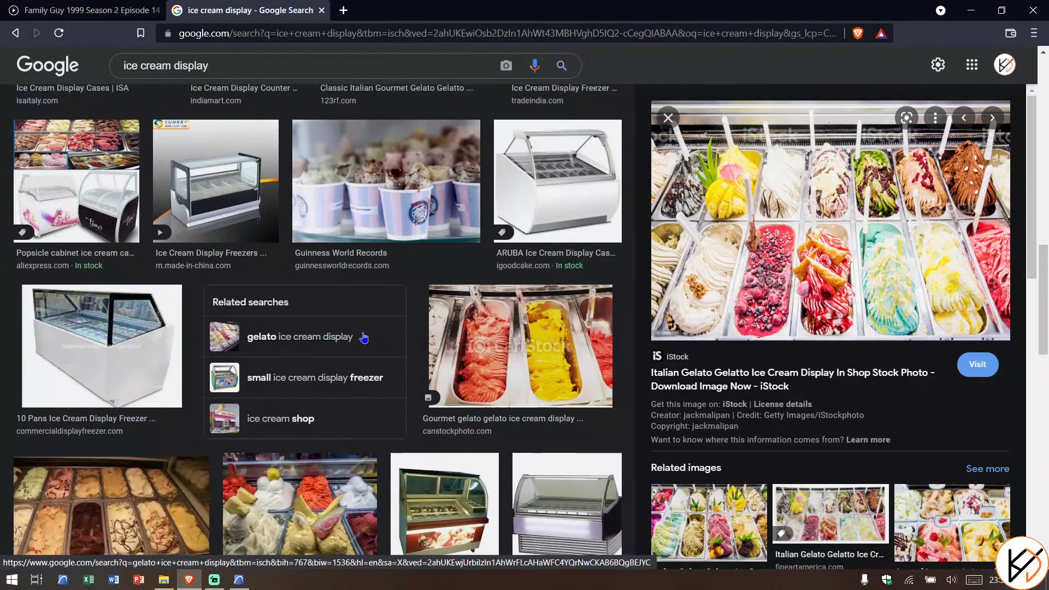
{"action": "scroll", "coordinate": [364, 337], "scroll_direction": "down", "scroll_amount": 3}
{"action": "scroll", "coordinate": [364, 337], "scroll_direction": "down", "scroll_amount": 3}
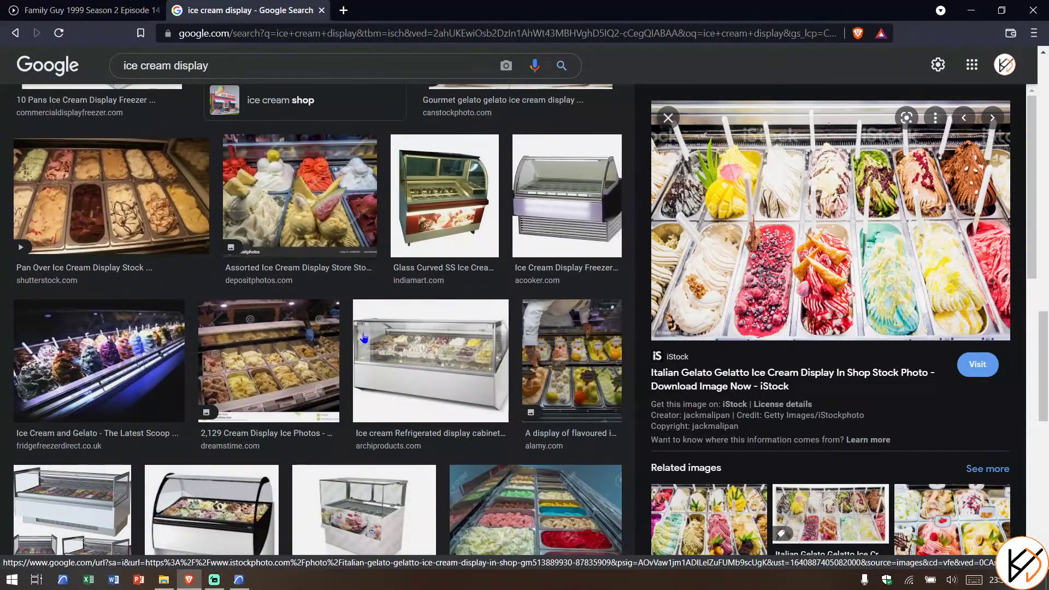
{"action": "scroll", "coordinate": [885, 409], "scroll_direction": "down", "scroll_amount": 5}
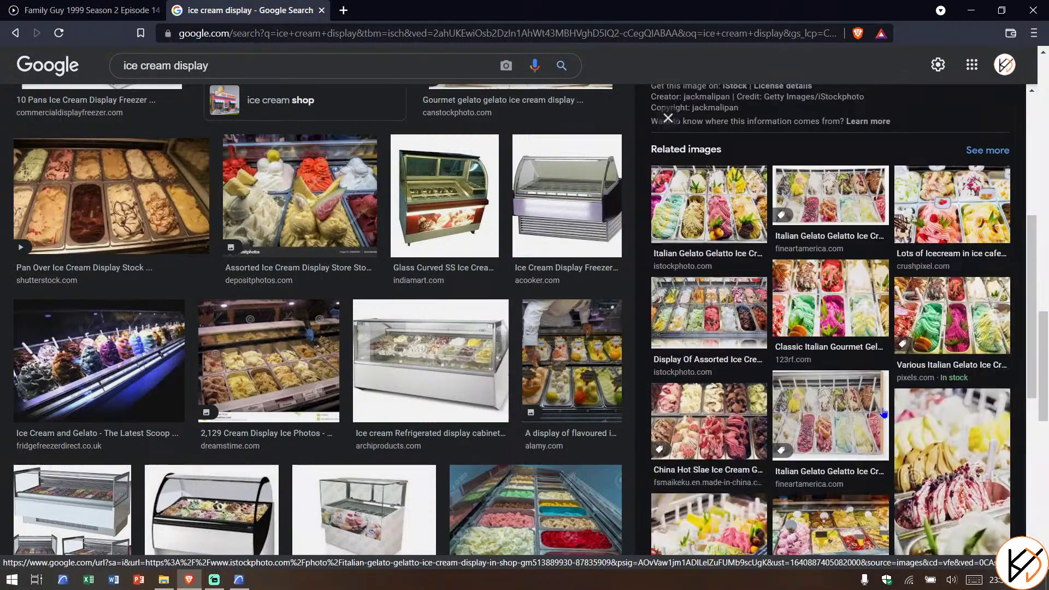
{"action": "scroll", "coordinate": [885, 411], "scroll_direction": "down", "scroll_amount": 3}
{"action": "scroll", "coordinate": [883, 411], "scroll_direction": "down", "scroll_amount": 3}
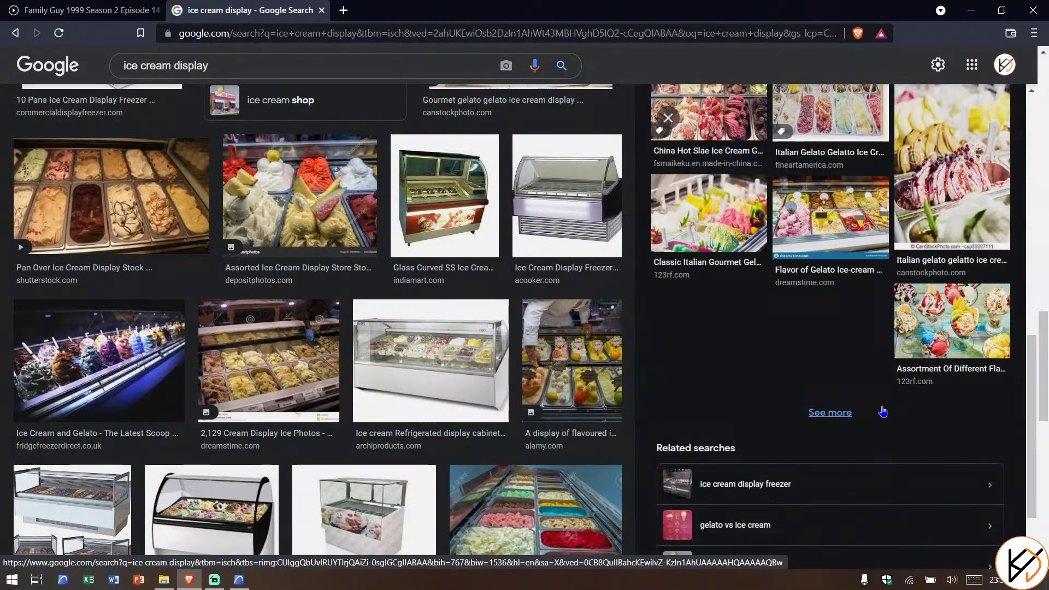
{"action": "scroll", "coordinate": [884, 411], "scroll_direction": "down", "scroll_amount": 3}
{"action": "scroll", "coordinate": [562, 443], "scroll_direction": "down", "scroll_amount": 3}
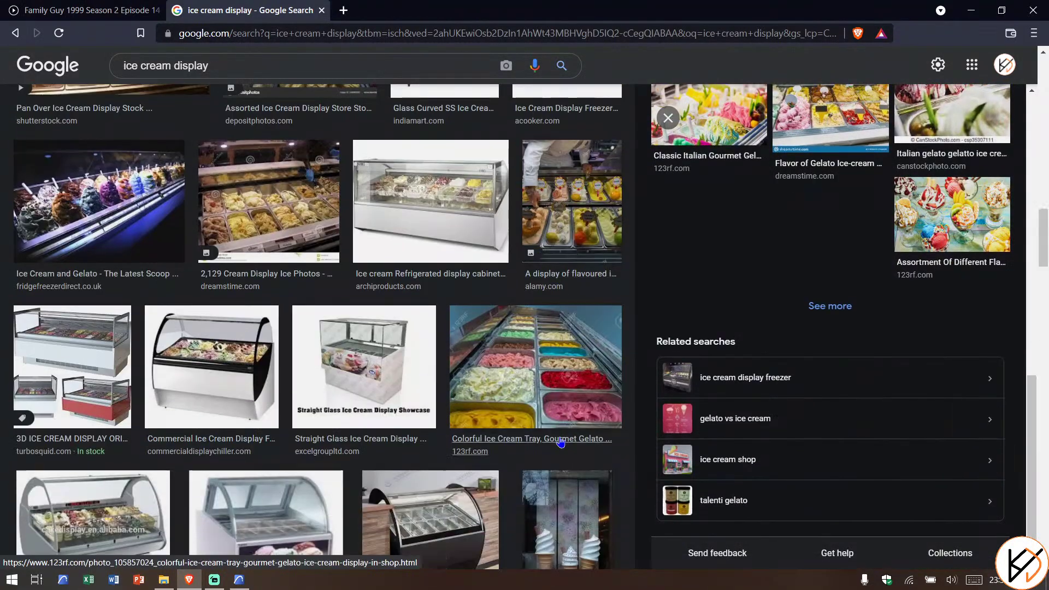
{"action": "scroll", "coordinate": [562, 443], "scroll_direction": "down", "scroll_amount": 6}
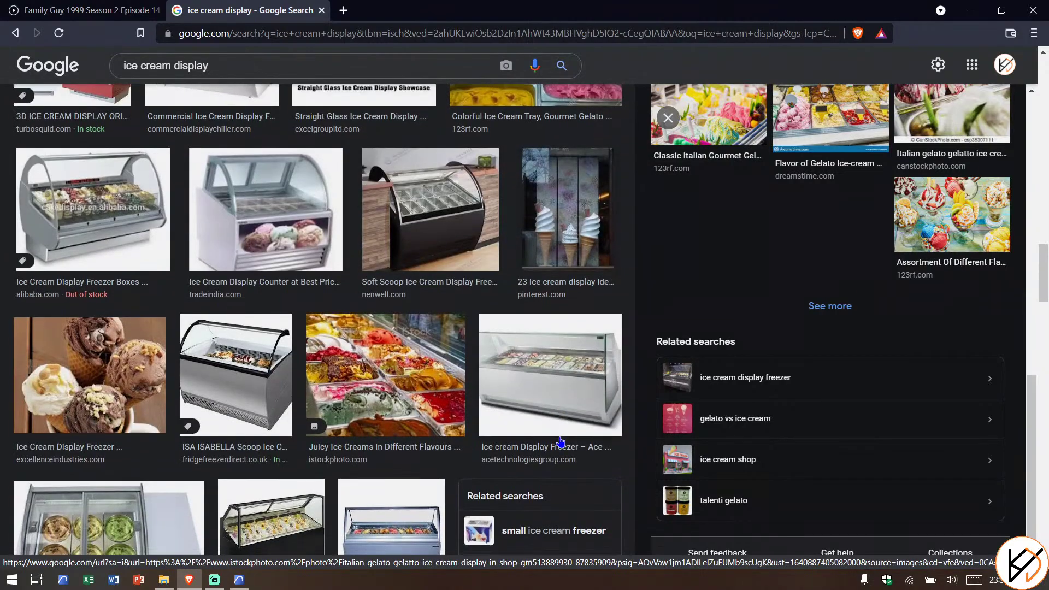
{"action": "scroll", "coordinate": [561, 443], "scroll_direction": "down", "scroll_amount": 9}
{"action": "scroll", "coordinate": [567, 447], "scroll_direction": "down", "scroll_amount": 6}
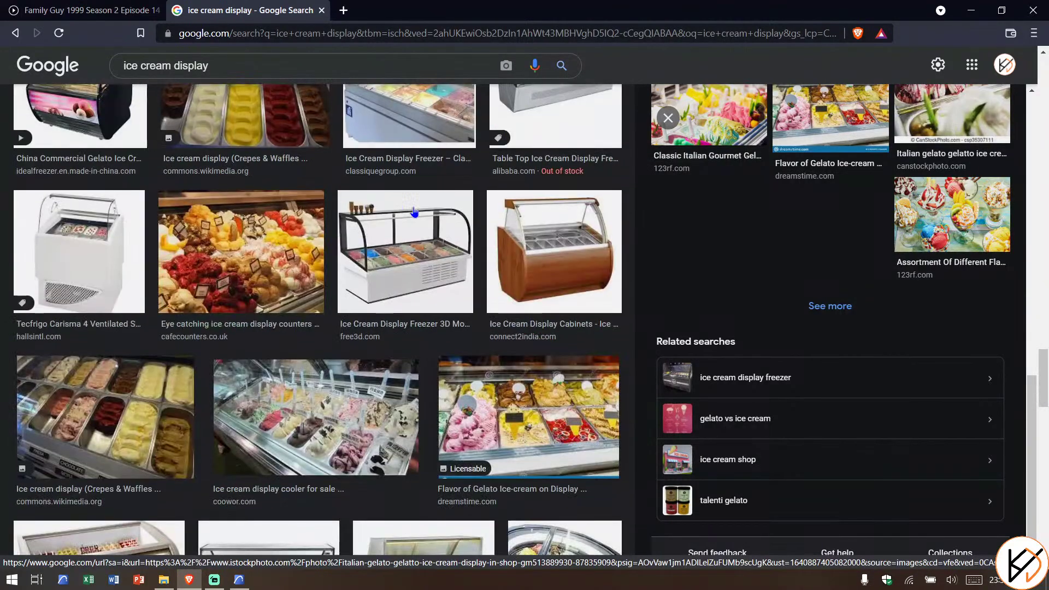
Step: Change the image search to "ice cream display top view"
{"action": "left_click", "coordinate": [295, 67]}
{"action": "type", "text": "top"}
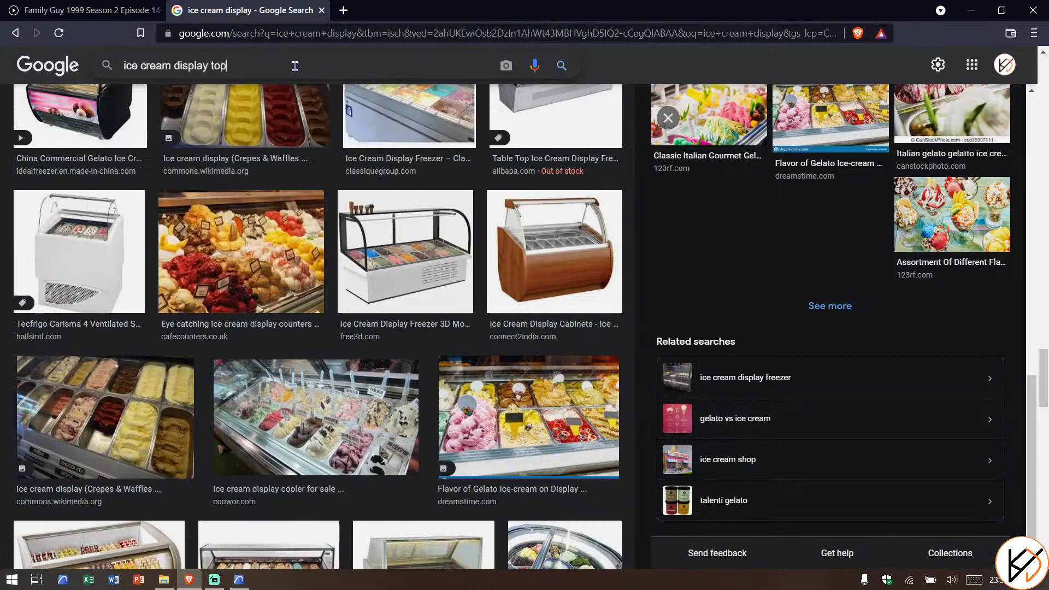
{"action": "type", "text": " view"}
{"action": "key", "text": "Return"}
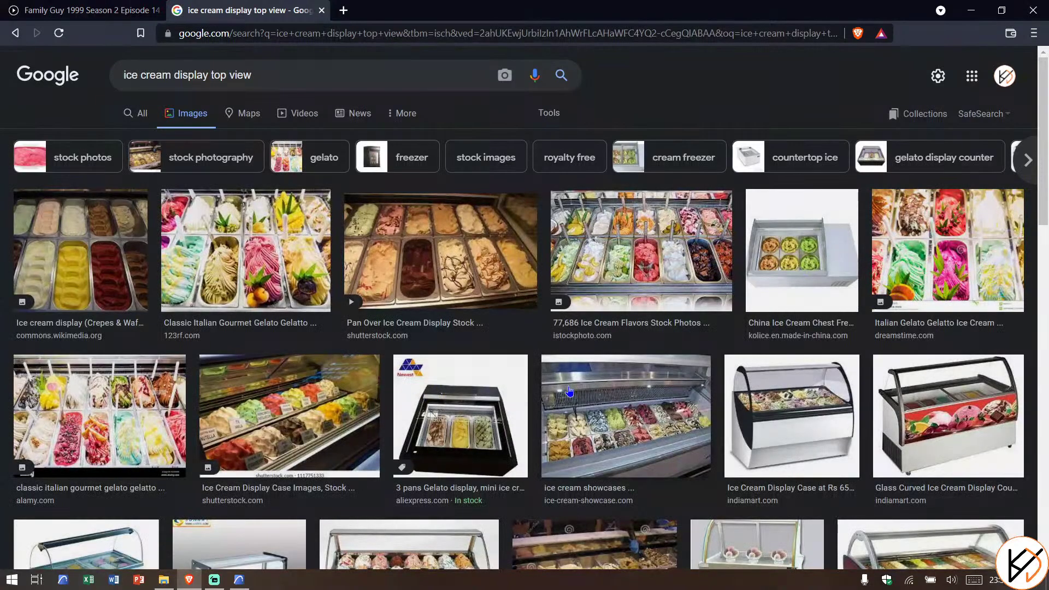
Step: Browse the top-view results for overhead pictures of ice cream trays that could serve as a shelf texture
{"action": "scroll", "coordinate": [569, 392], "scroll_direction": "down", "scroll_amount": 5}
{"action": "scroll", "coordinate": [568, 395], "scroll_direction": "down", "scroll_amount": 5}
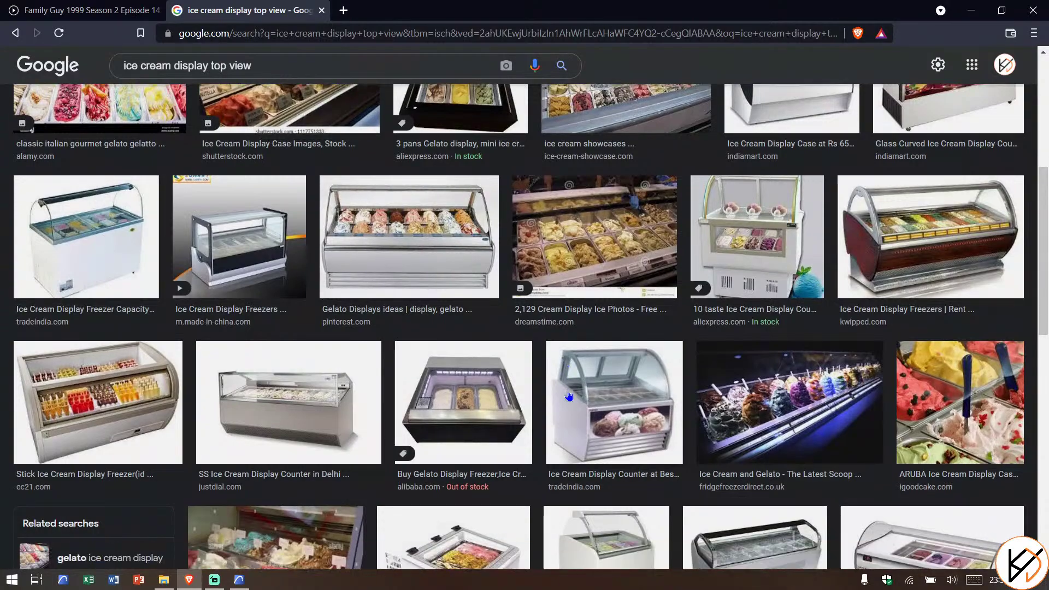
{"action": "scroll", "coordinate": [568, 395], "scroll_direction": "down", "scroll_amount": 8}
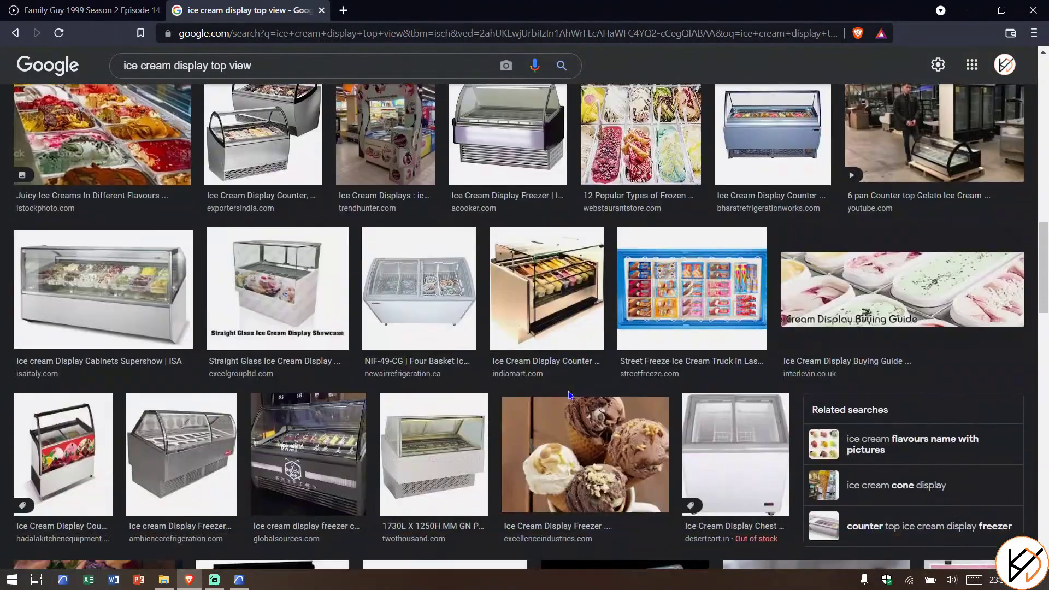
{"action": "scroll", "coordinate": [568, 392], "scroll_direction": "down", "scroll_amount": 10}
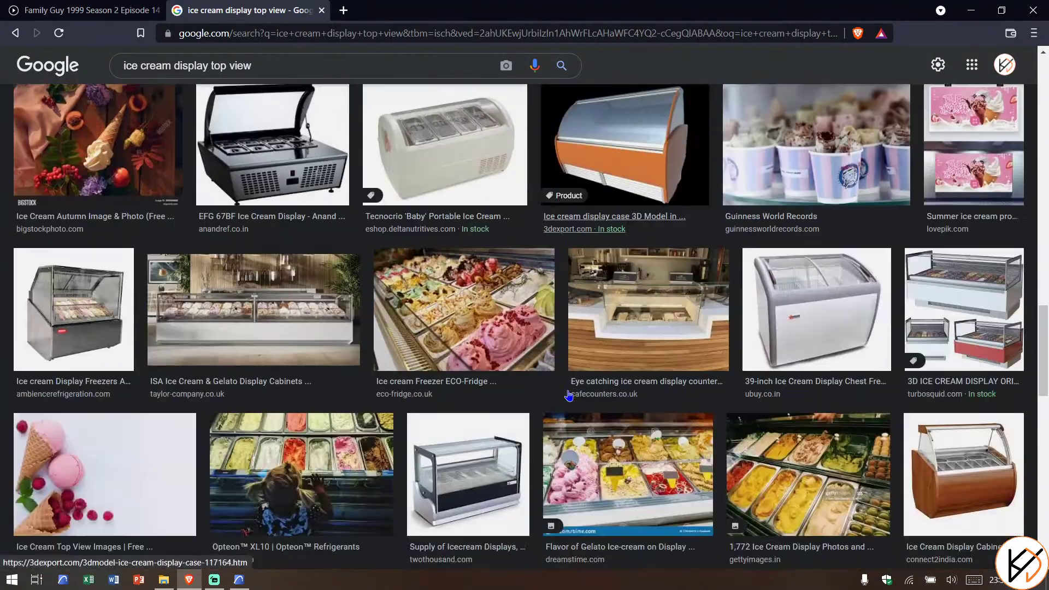
{"action": "scroll", "coordinate": [566, 394], "scroll_direction": "down", "scroll_amount": 5}
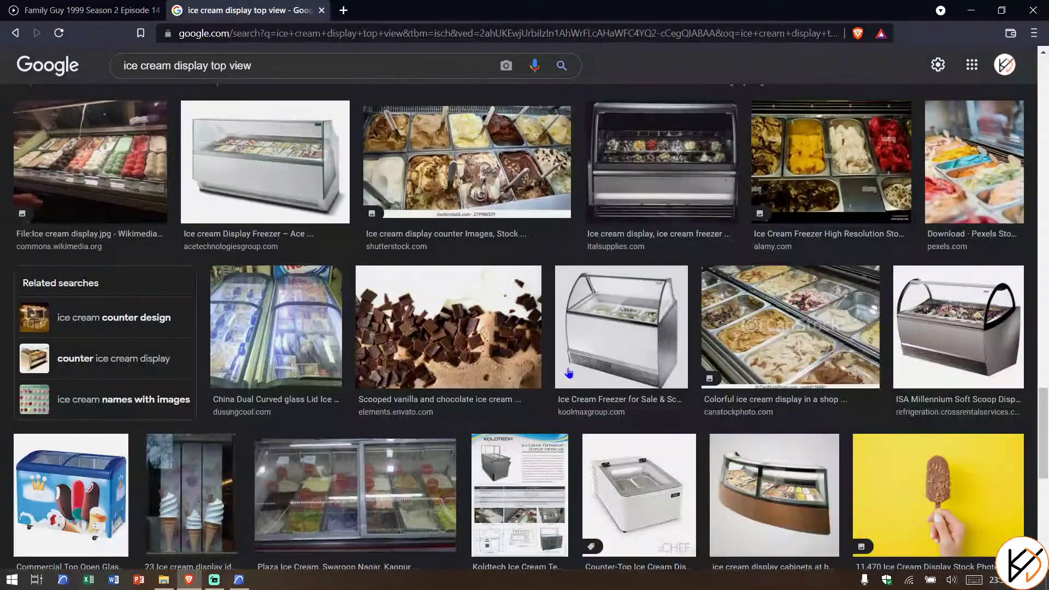
{"action": "scroll", "coordinate": [589, 333], "scroll_direction": "down", "scroll_amount": 15}
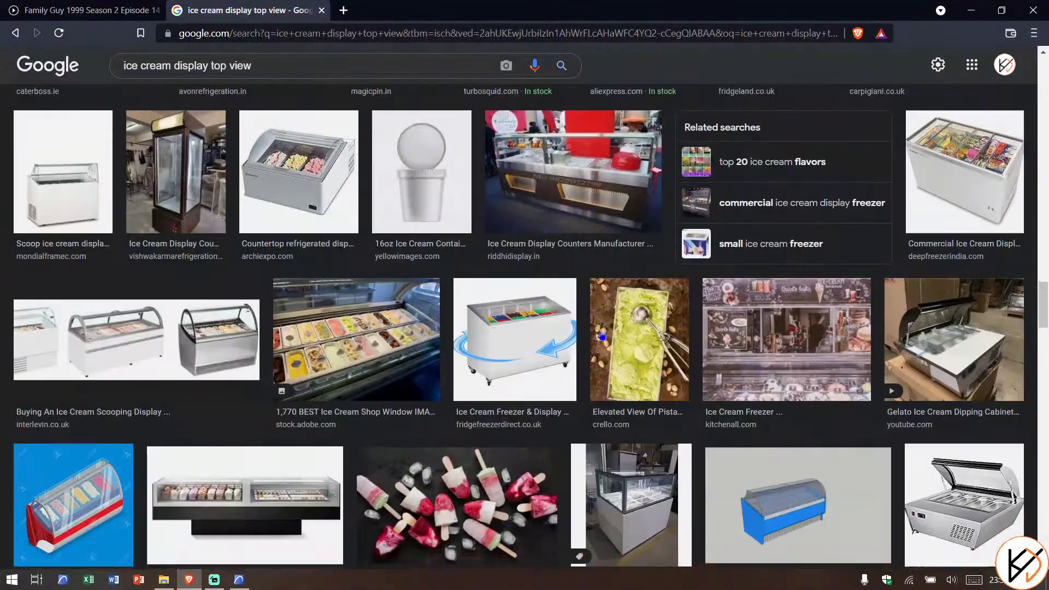
{"action": "scroll", "coordinate": [602, 335], "scroll_direction": "down", "scroll_amount": 9}
{"action": "scroll", "coordinate": [601, 336], "scroll_direction": "down", "scroll_amount": 15}
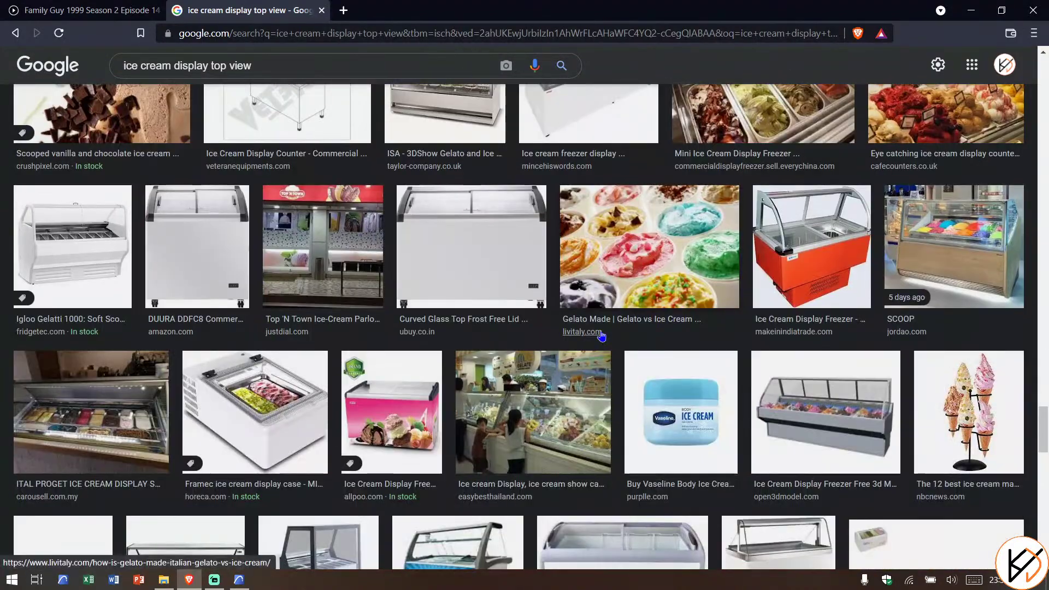
{"action": "scroll", "coordinate": [602, 335], "scroll_direction": "down", "scroll_amount": 6}
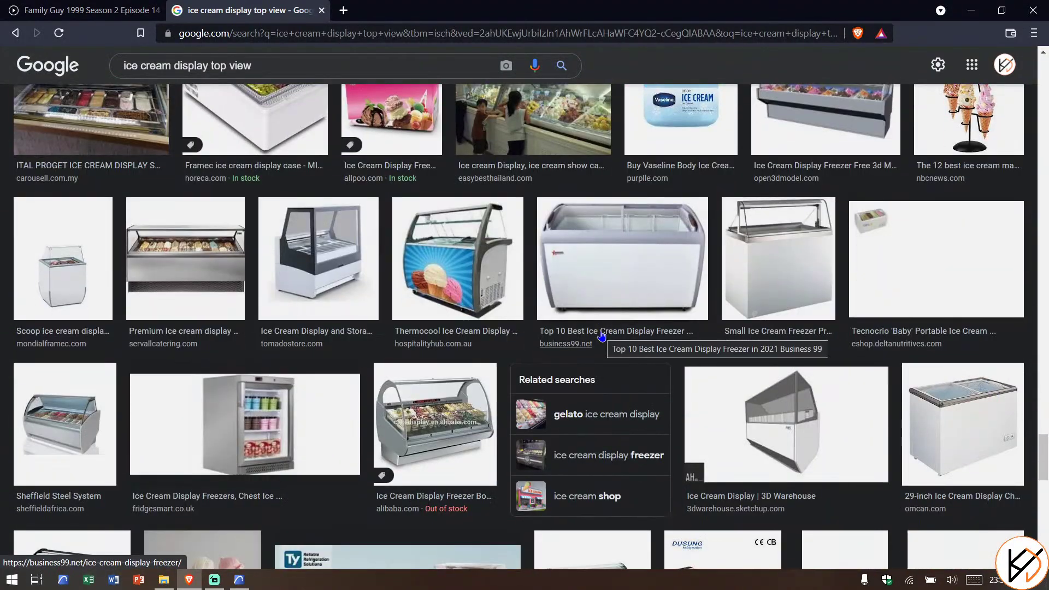
Step: Switch to ARCHICAD and, in the building section, copy the plywood display shelf straight down, about halfway to the floor, as a second shelf
{"action": "left_click", "coordinate": [239, 580]}
{"action": "scroll", "coordinate": [791, 328], "scroll_direction": "down", "scroll_amount": 10}
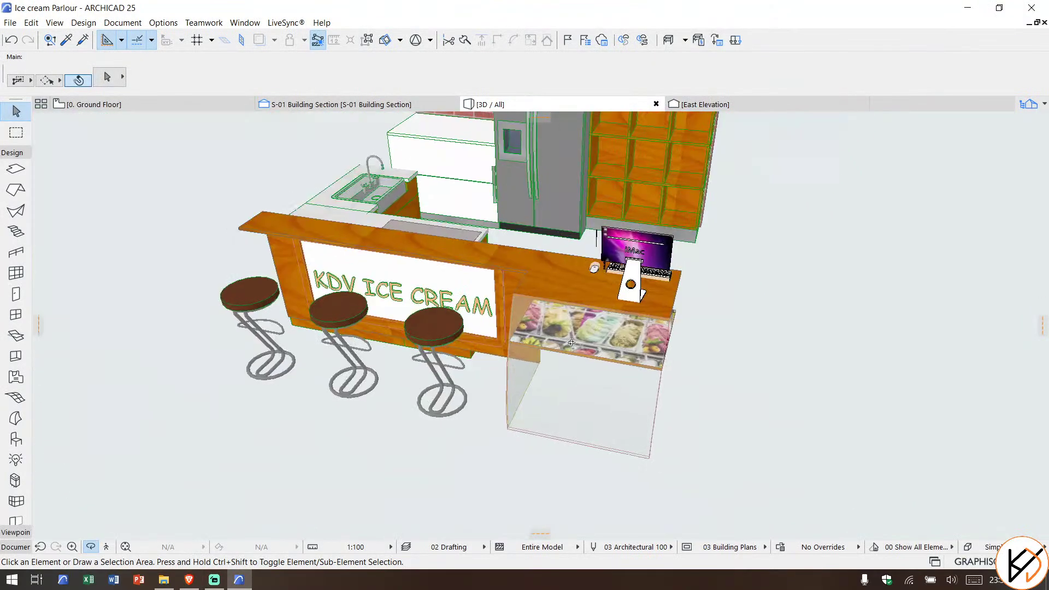
{"action": "middle_click_drag", "start_coordinate": [571, 343], "coordinate": [566, 370], "text": "shift"}
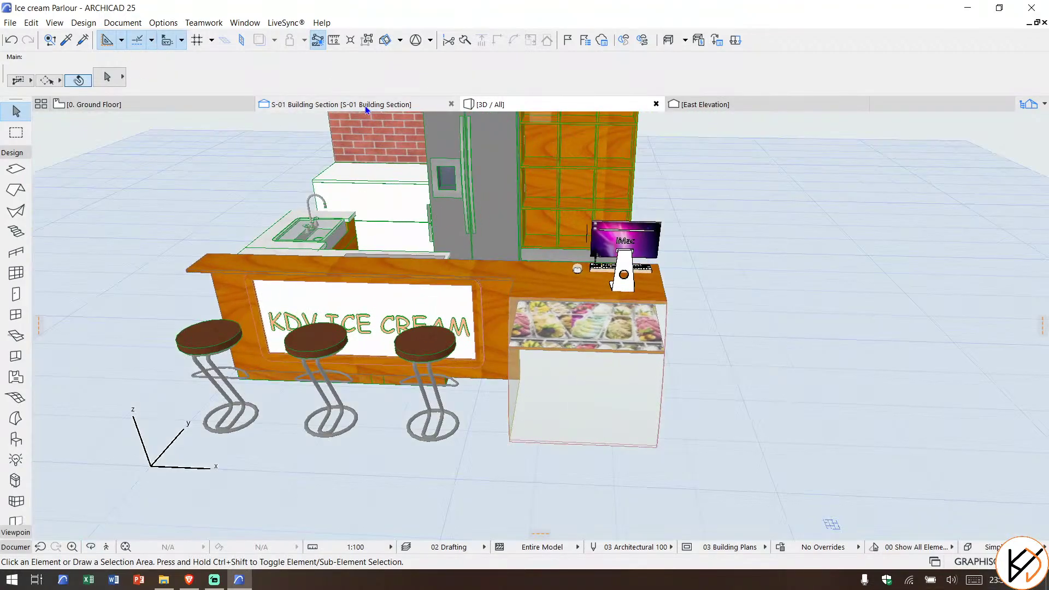
{"action": "left_click", "coordinate": [365, 106]}
{"action": "scroll", "coordinate": [547, 266], "scroll_direction": "up", "scroll_amount": 3}
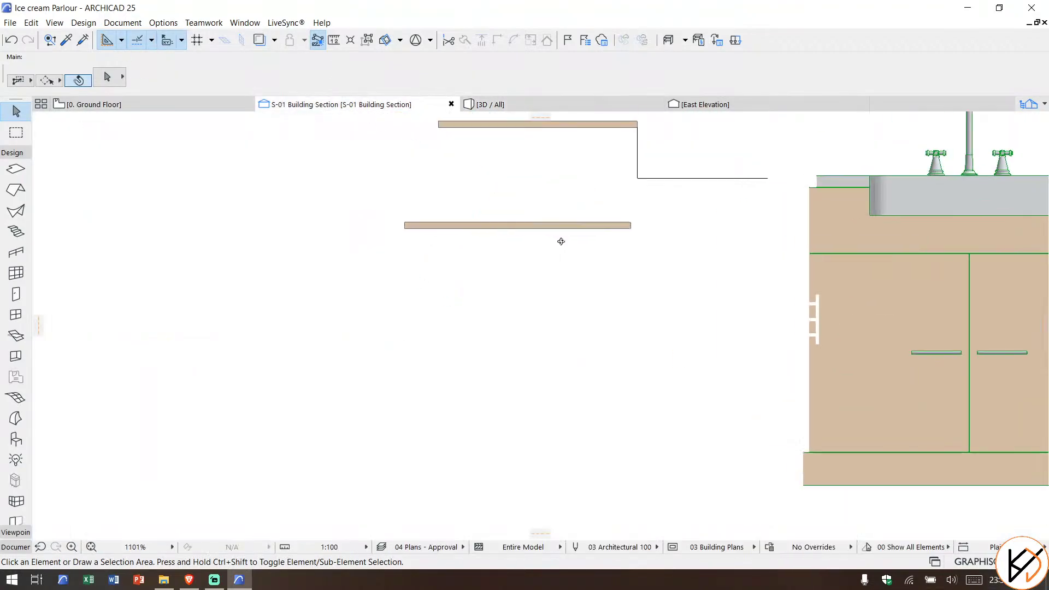
{"action": "left_click", "coordinate": [578, 229]}
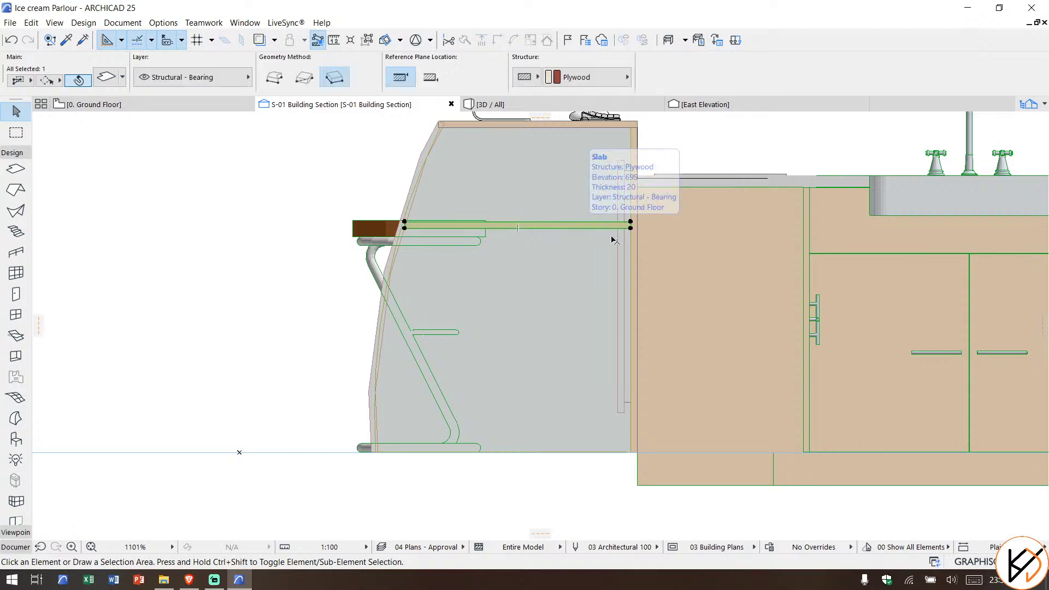
{"action": "left_click", "coordinate": [631, 224]}
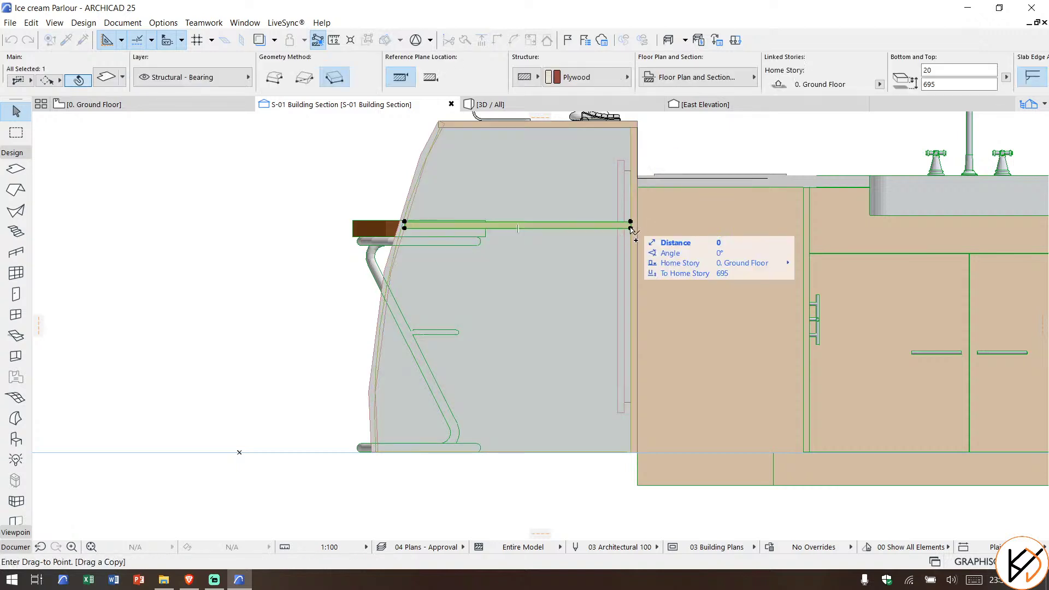
{"action": "left_click", "coordinate": [632, 326]}
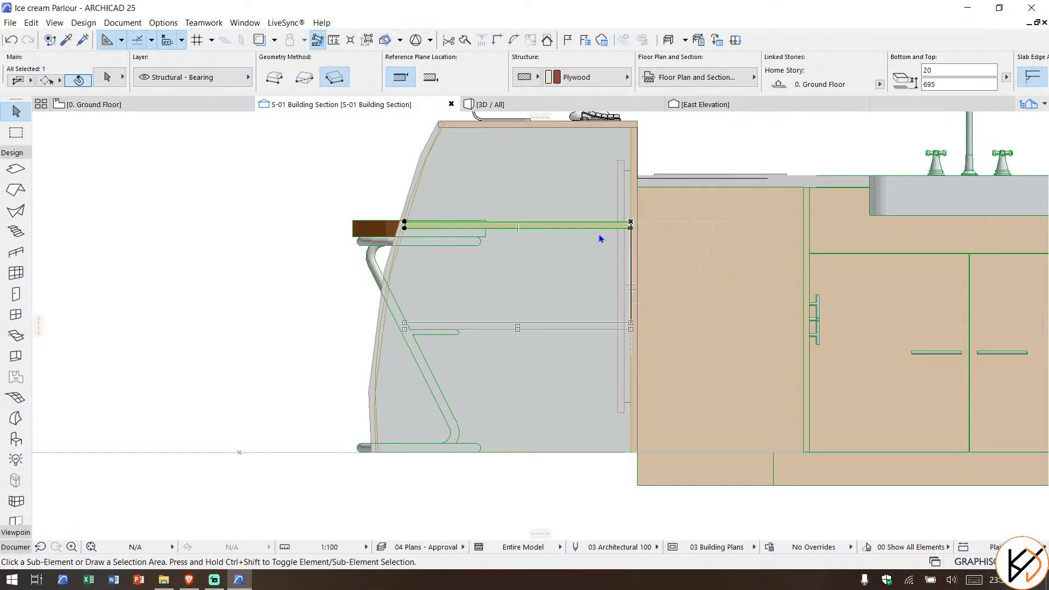
{"action": "key", "text": "ctrl+z"}
{"action": "left_click", "coordinate": [533, 103]}
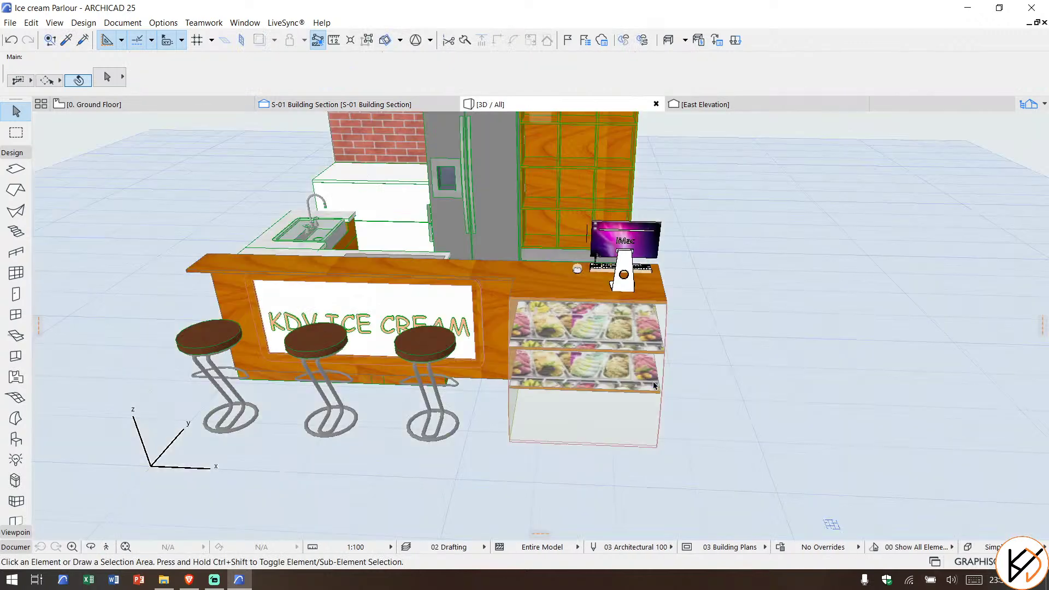
Step: Examine the two-shelf display, the counter and the brick back wall in 3D from above, the side and the front
{"action": "left_click", "coordinate": [90, 548]}
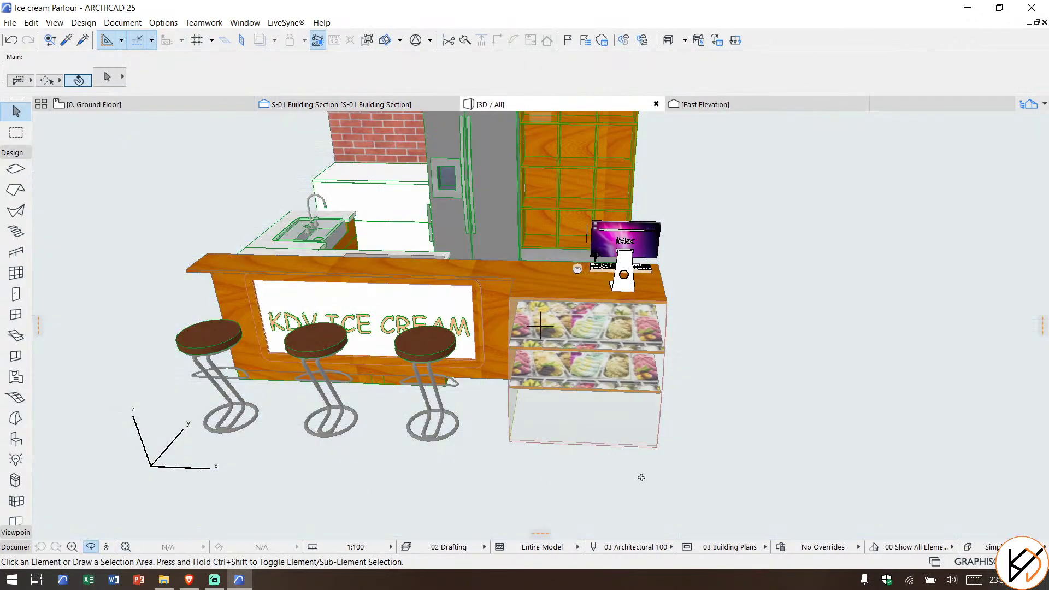
{"action": "left_click_drag", "start_coordinate": [639, 478], "coordinate": [402, 235]}
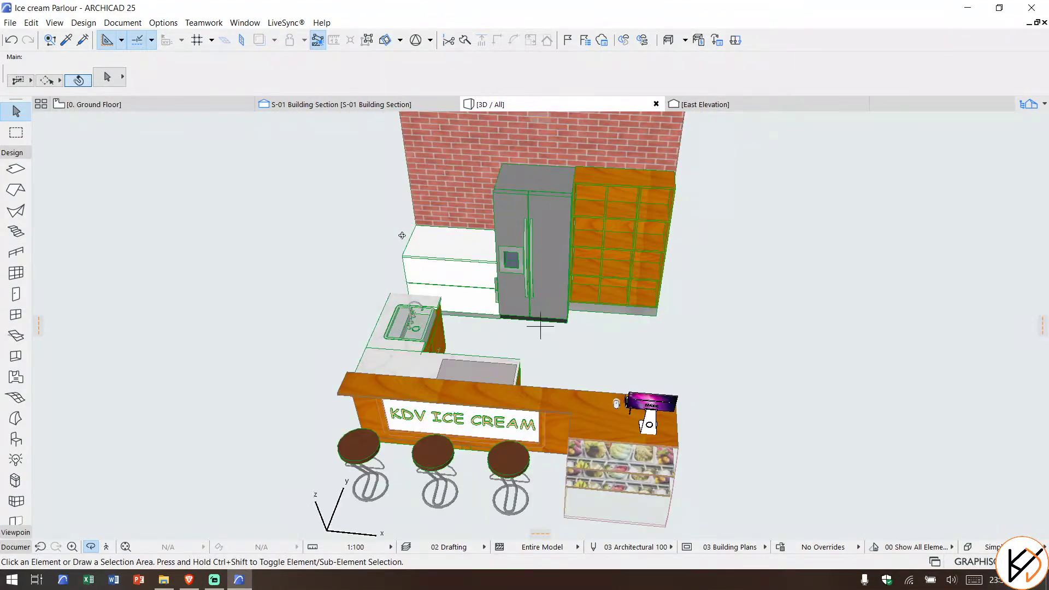
{"action": "left_click_drag", "start_coordinate": [638, 249], "coordinate": [506, 366]}
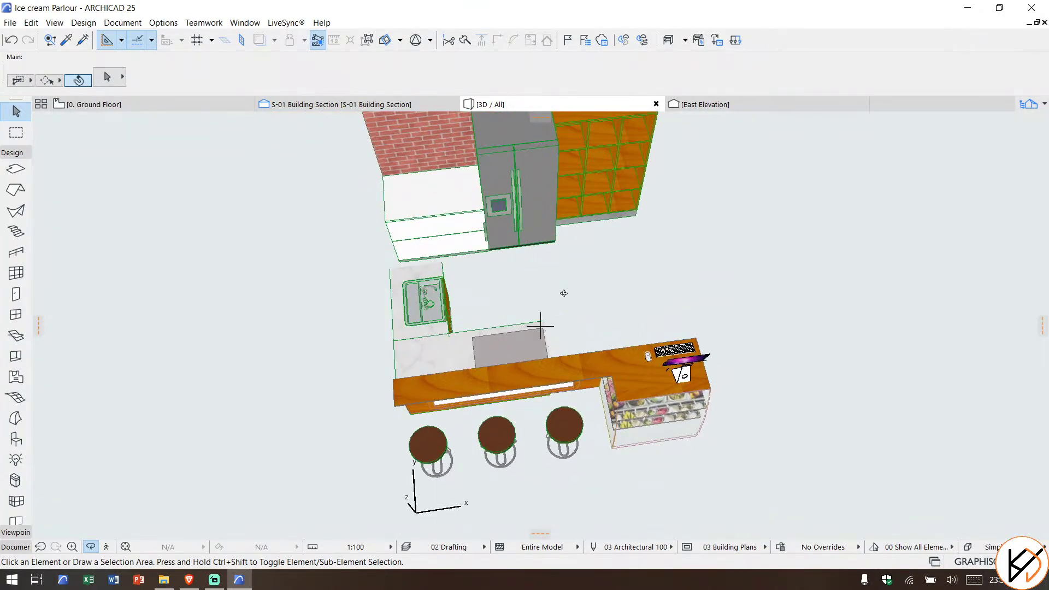
{"action": "left_click_drag", "start_coordinate": [564, 293], "coordinate": [292, 326]}
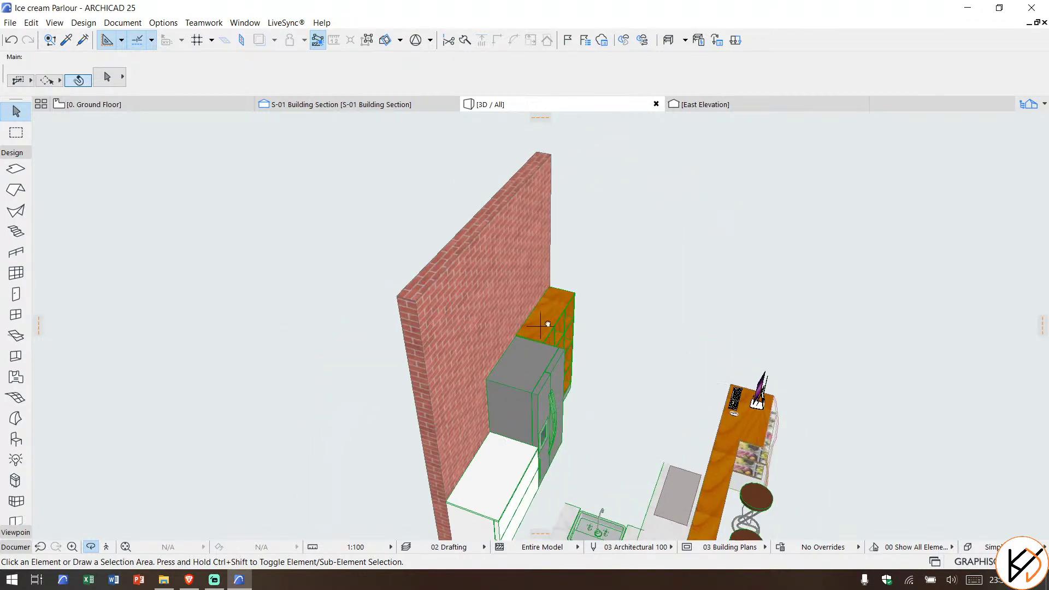
{"action": "left_click_drag", "start_coordinate": [548, 324], "coordinate": [484, 220]}
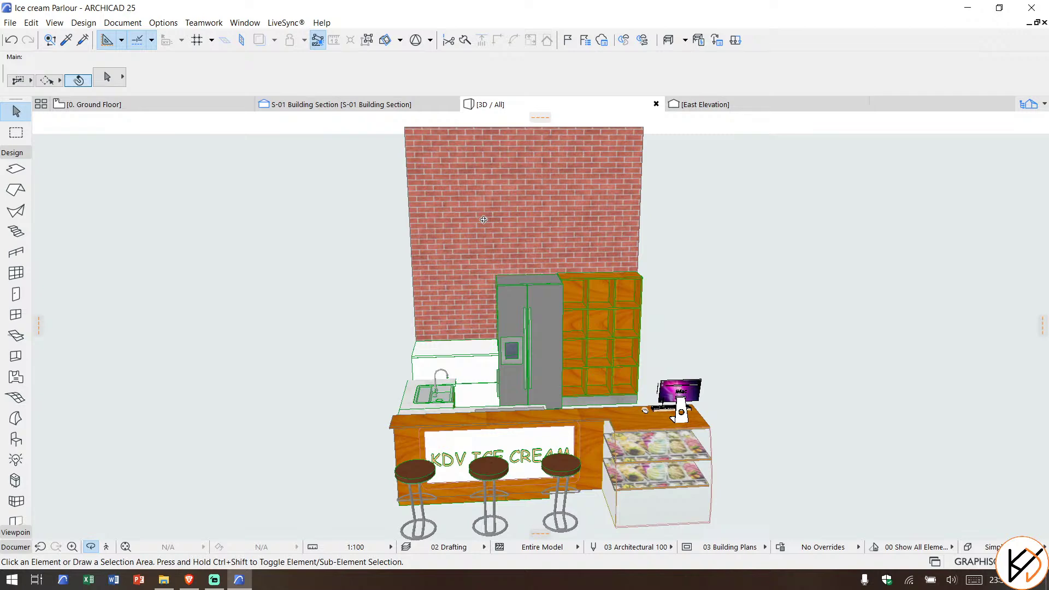
{"action": "left_click_drag", "start_coordinate": [603, 222], "coordinate": [381, 191]}
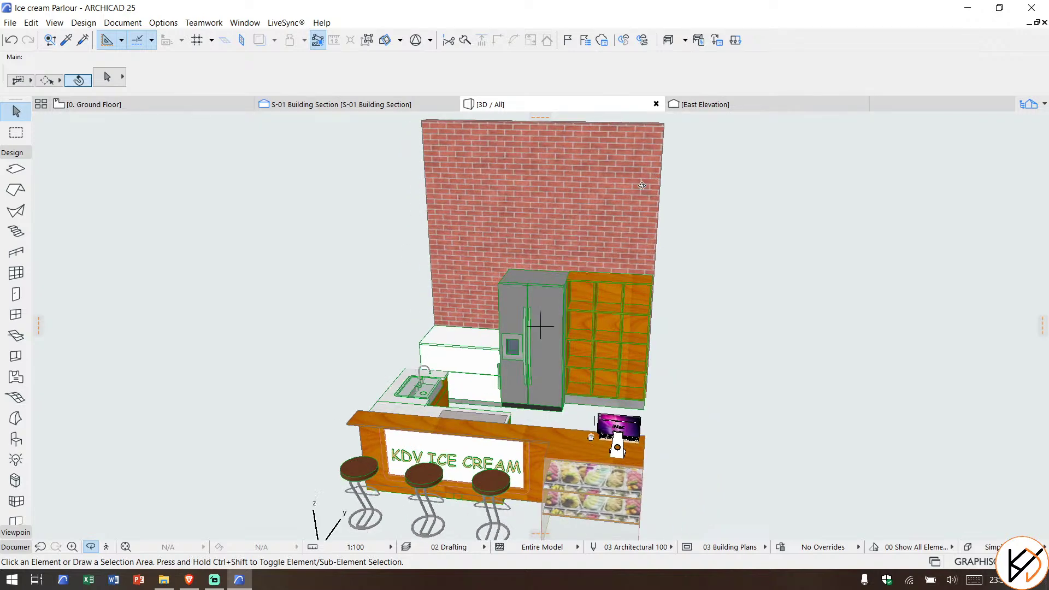